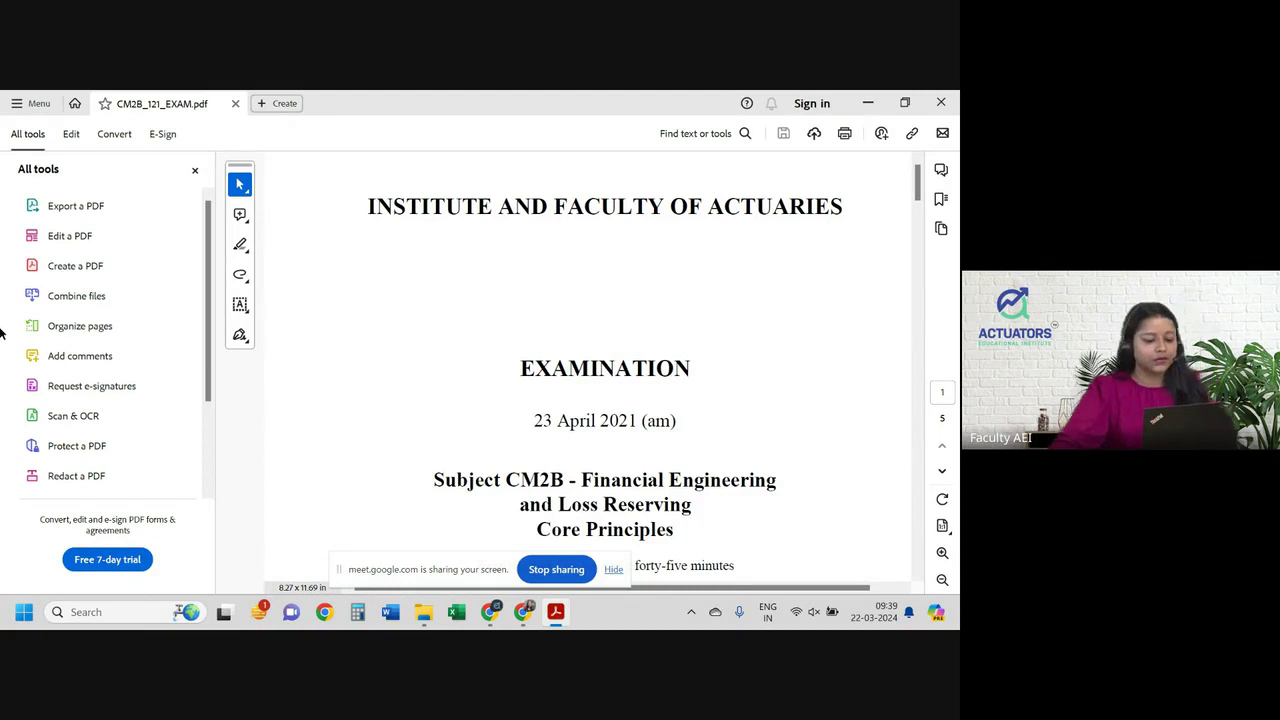
Close the All tools panel and scroll down through the CM2B exam paper.
{"action": "left_click", "coordinate": [194, 170]}
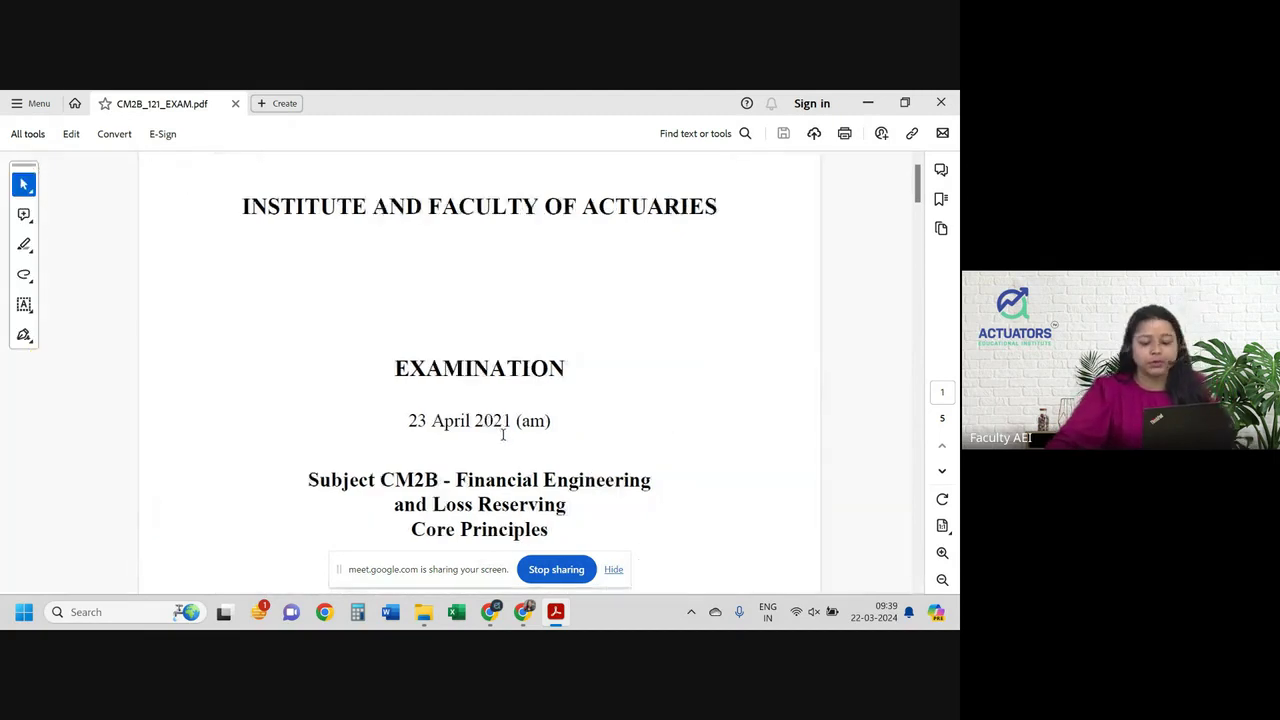
{"action": "scroll", "coordinate": [640, 386], "scroll_direction": "down", "scroll_amount": 1}
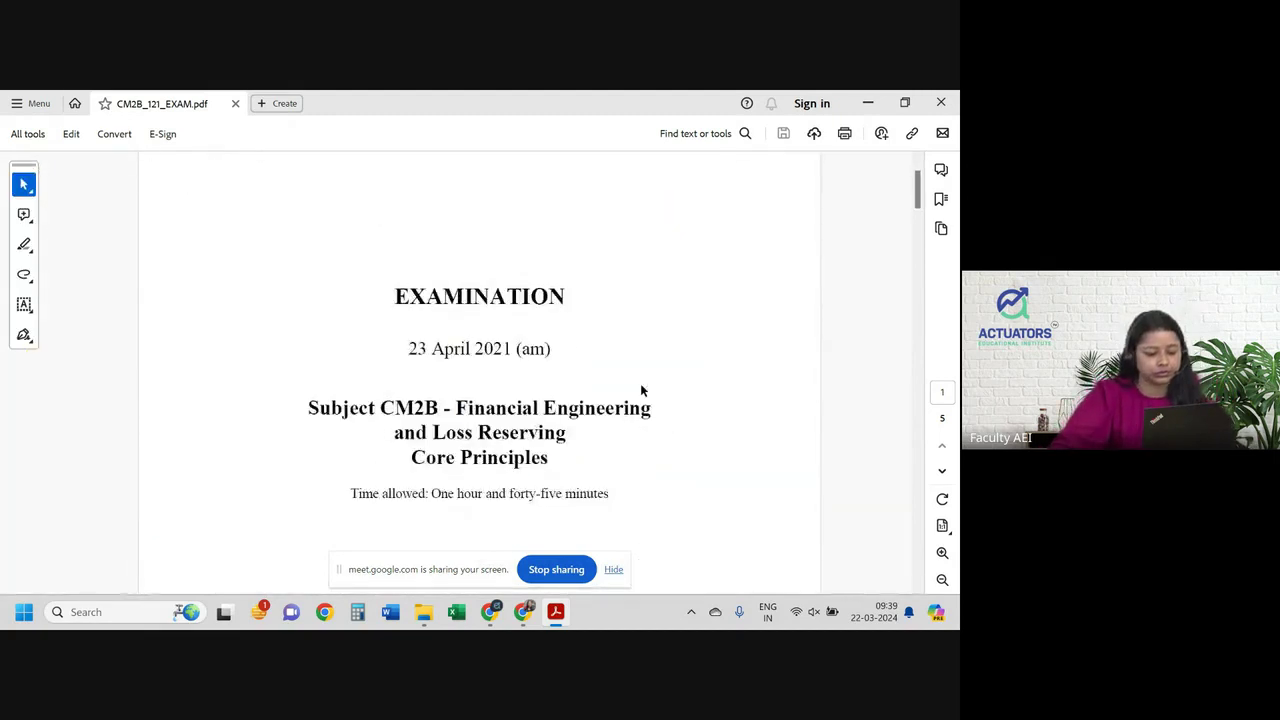
{"action": "scroll", "coordinate": [640, 386], "scroll_direction": "up", "scroll_amount": 1}
{"action": "scroll", "coordinate": [640, 386], "scroll_direction": "down", "scroll_amount": 10}
{"action": "scroll", "coordinate": [641, 390], "scroll_direction": "down", "scroll_amount": 5}
{"action": "scroll", "coordinate": [641, 390], "scroll_direction": "up", "scroll_amount": 2}
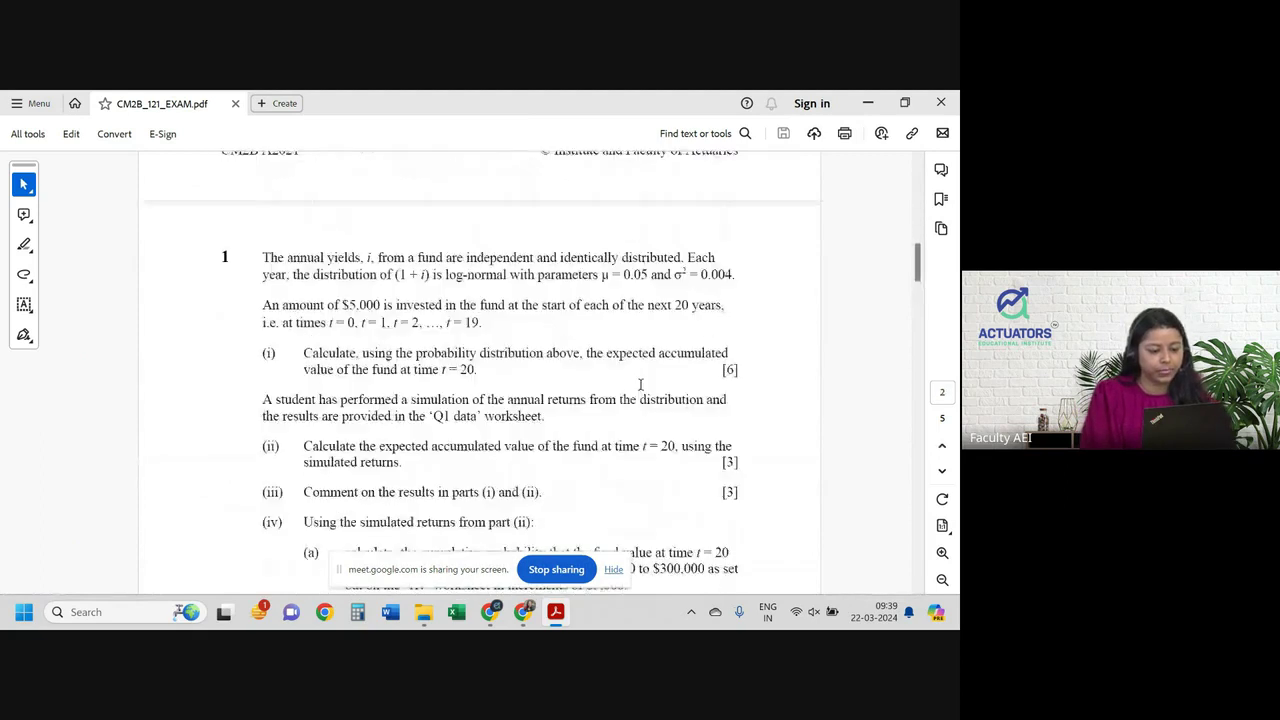
{"action": "scroll", "coordinate": [641, 390], "scroll_direction": "down", "scroll_amount": 15}
{"action": "scroll", "coordinate": [641, 390], "scroll_direction": "down", "scroll_amount": 4}
{"action": "scroll", "coordinate": [640, 386], "scroll_direction": "down", "scroll_amount": 10}
{"action": "scroll", "coordinate": [640, 386], "scroll_direction": "down", "scroll_amount": 15}
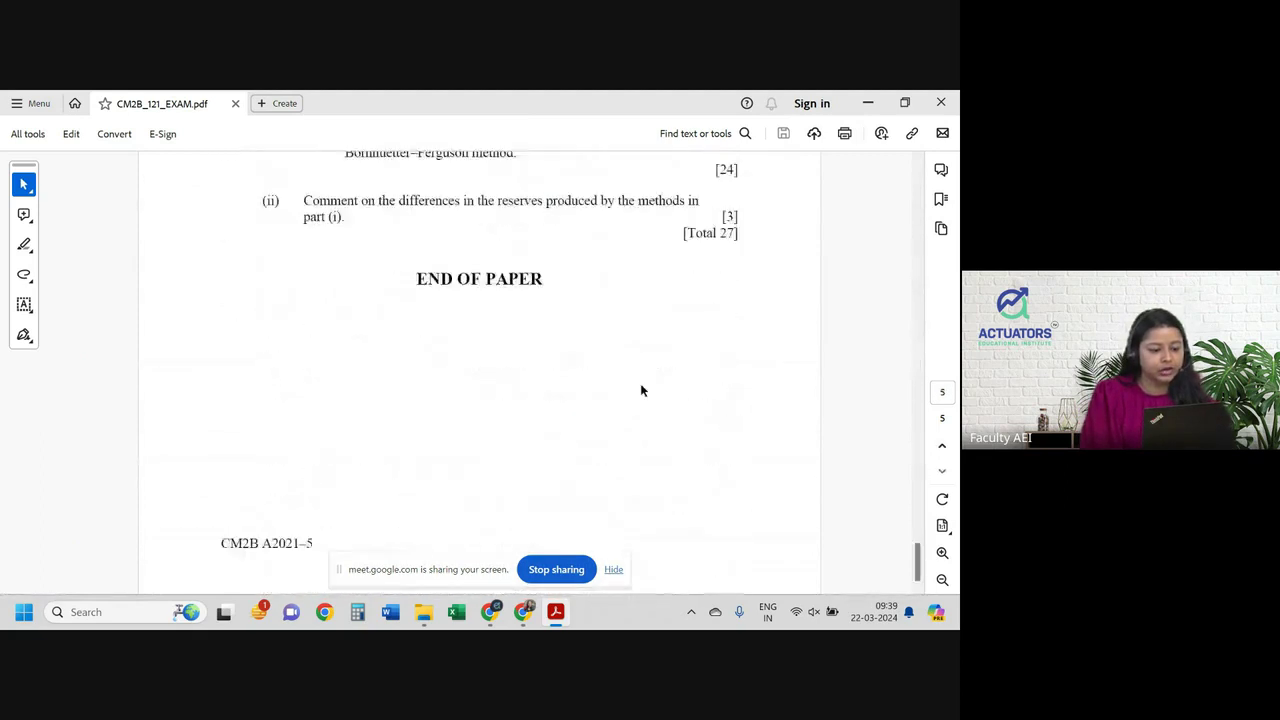
Scroll the exam PDF back up to question 1 on page 2.
{"action": "scroll", "coordinate": [640, 386], "scroll_direction": "up", "scroll_amount": 5}
{"action": "scroll", "coordinate": [640, 386], "scroll_direction": "up", "scroll_amount": 8}
{"action": "scroll", "coordinate": [641, 390], "scroll_direction": "up", "scroll_amount": 10}
{"action": "scroll", "coordinate": [641, 390], "scroll_direction": "up", "scroll_amount": 3}
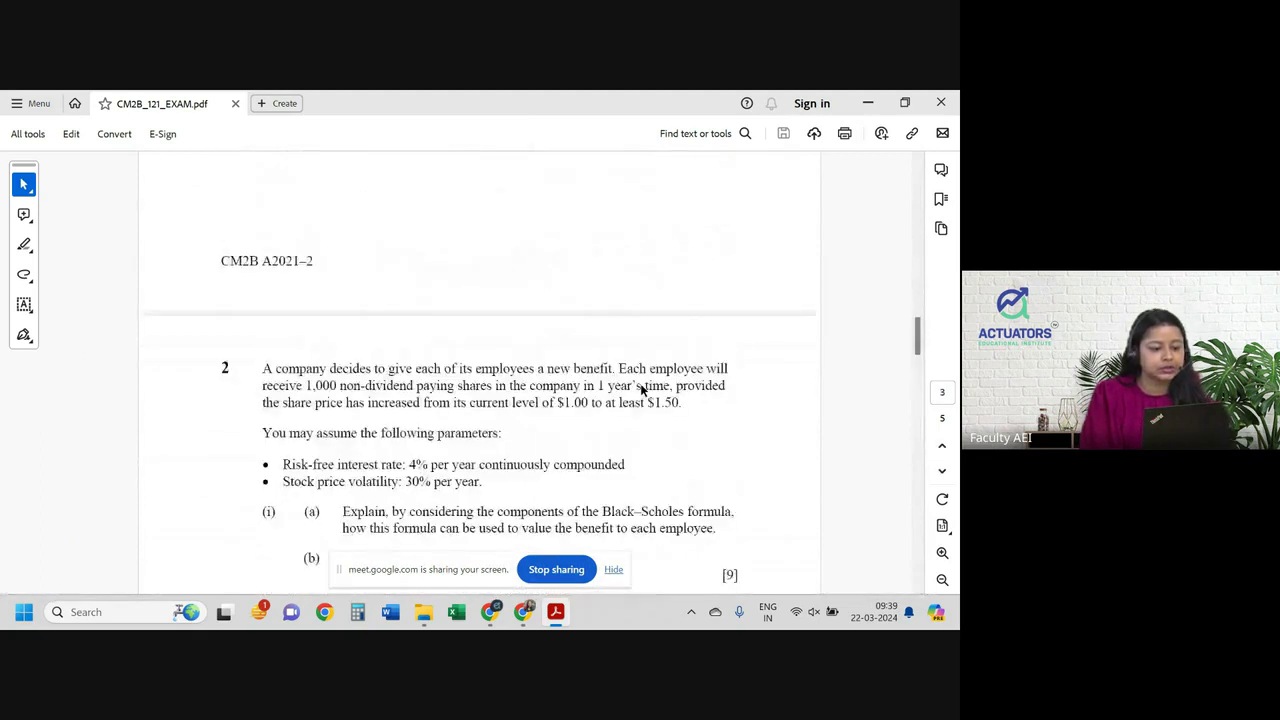
{"action": "scroll", "coordinate": [641, 390], "scroll_direction": "up", "scroll_amount": 5}
{"action": "scroll", "coordinate": [641, 390], "scroll_direction": "up", "scroll_amount": 4}
{"action": "scroll", "coordinate": [640, 383], "scroll_direction": "down", "scroll_amount": 2}
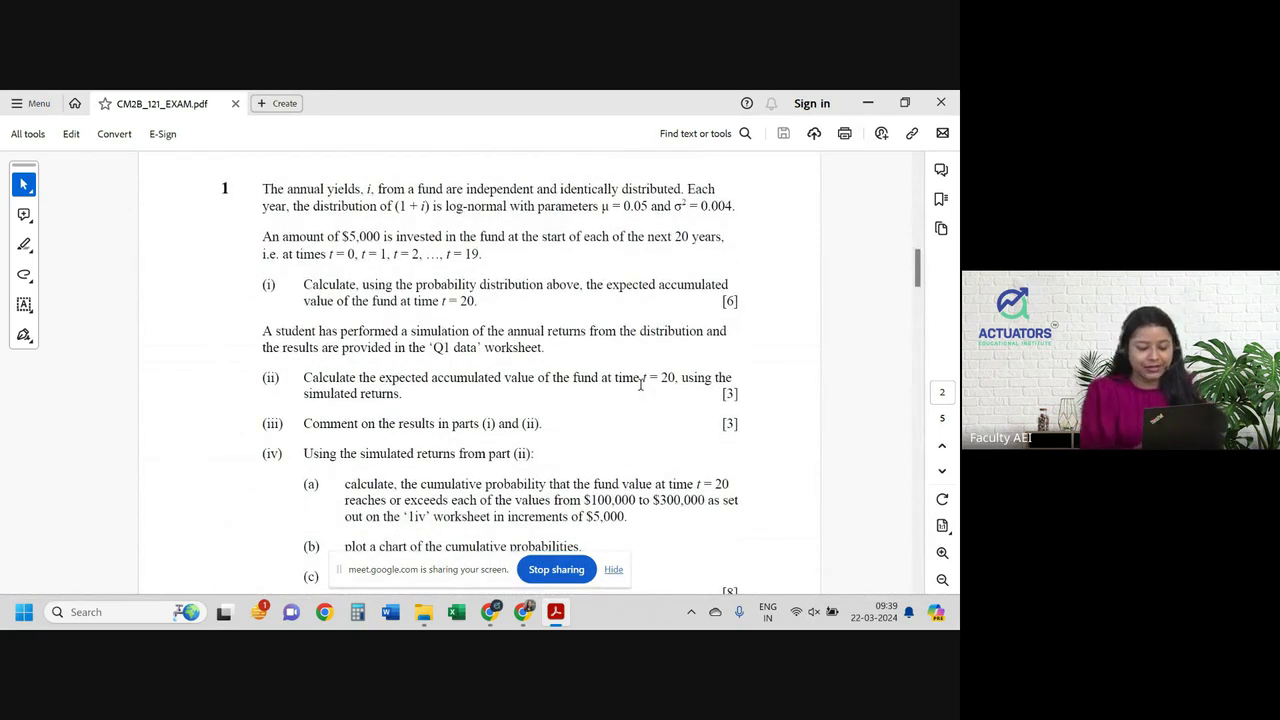
Open CM2B_121_Solutions_v5 from File Explorer with editing enabled, then return to the exam PDF.
{"action": "right_click", "coordinate": [423, 612]}
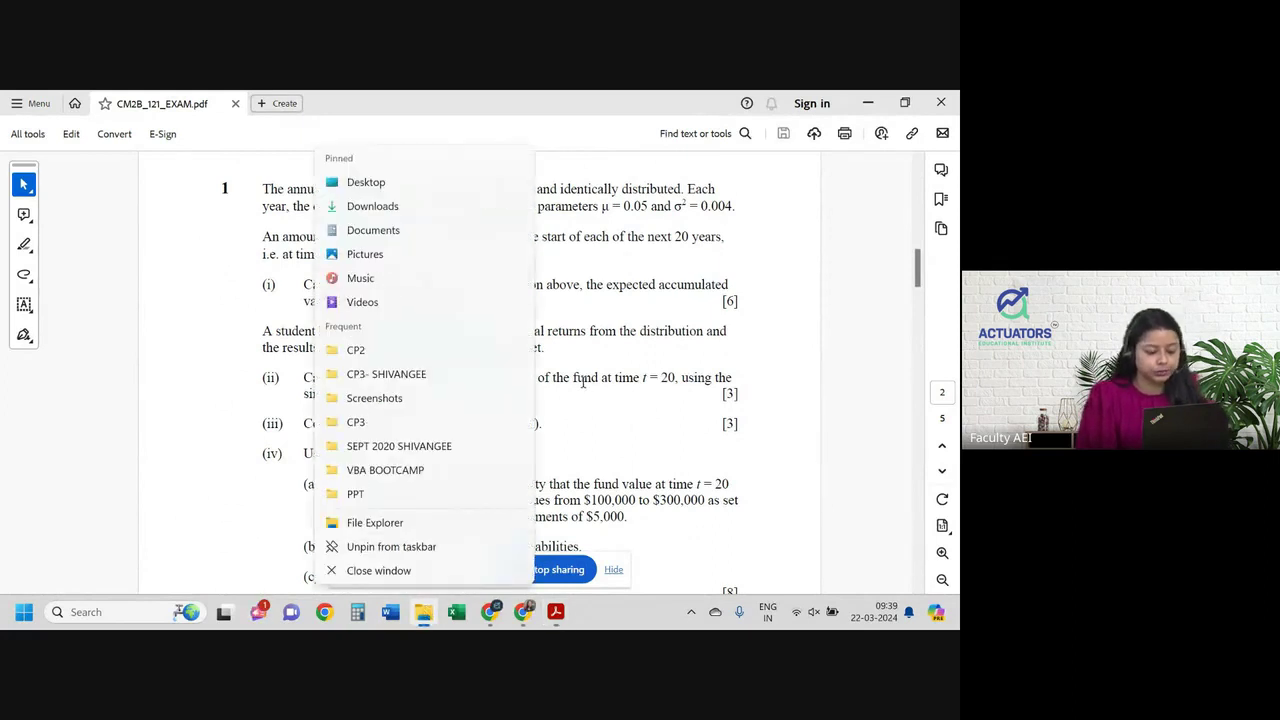
{"action": "left_click", "coordinate": [423, 614]}
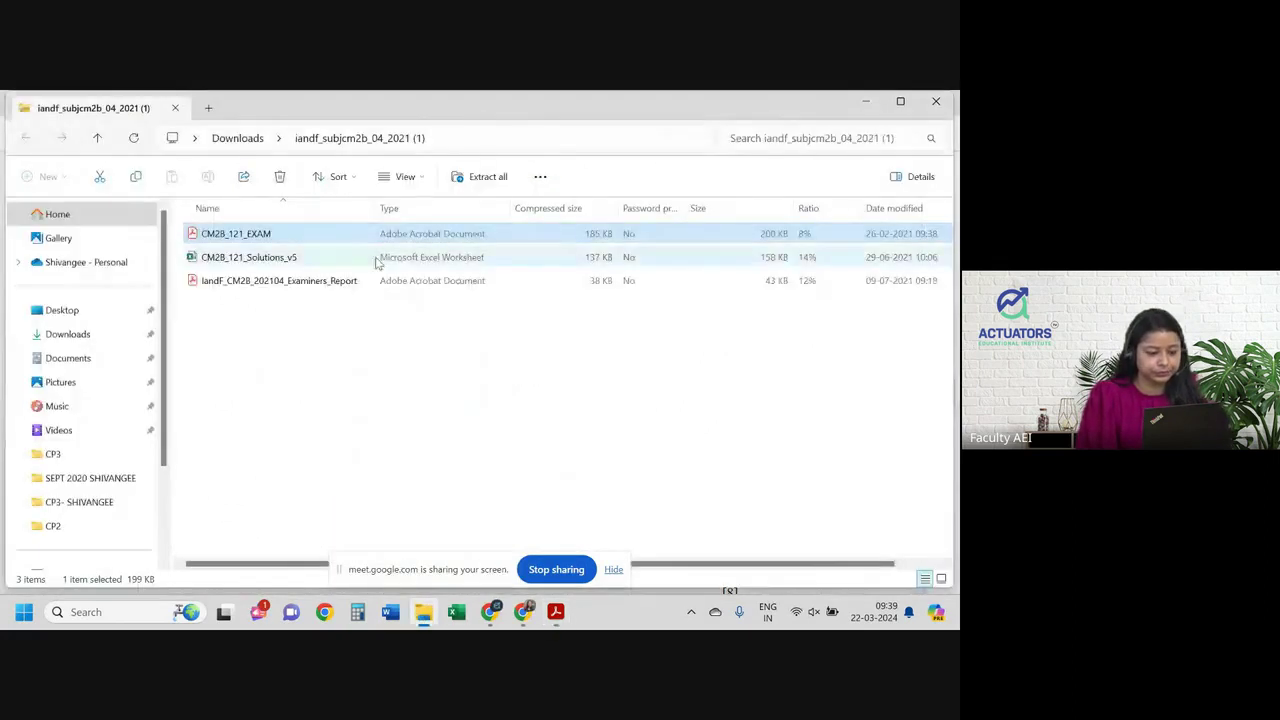
{"action": "double_click", "coordinate": [346, 258]}
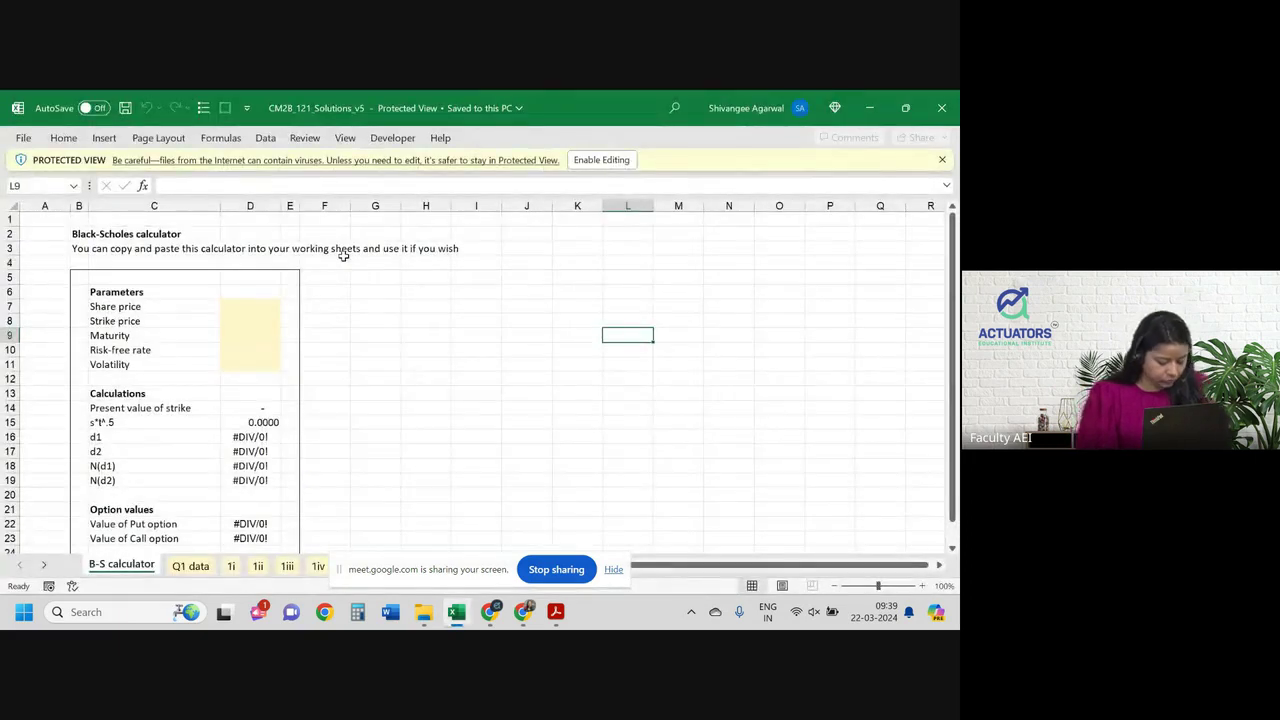
{"action": "left_click", "coordinate": [601, 160]}
{"action": "left_click", "coordinate": [556, 611]}
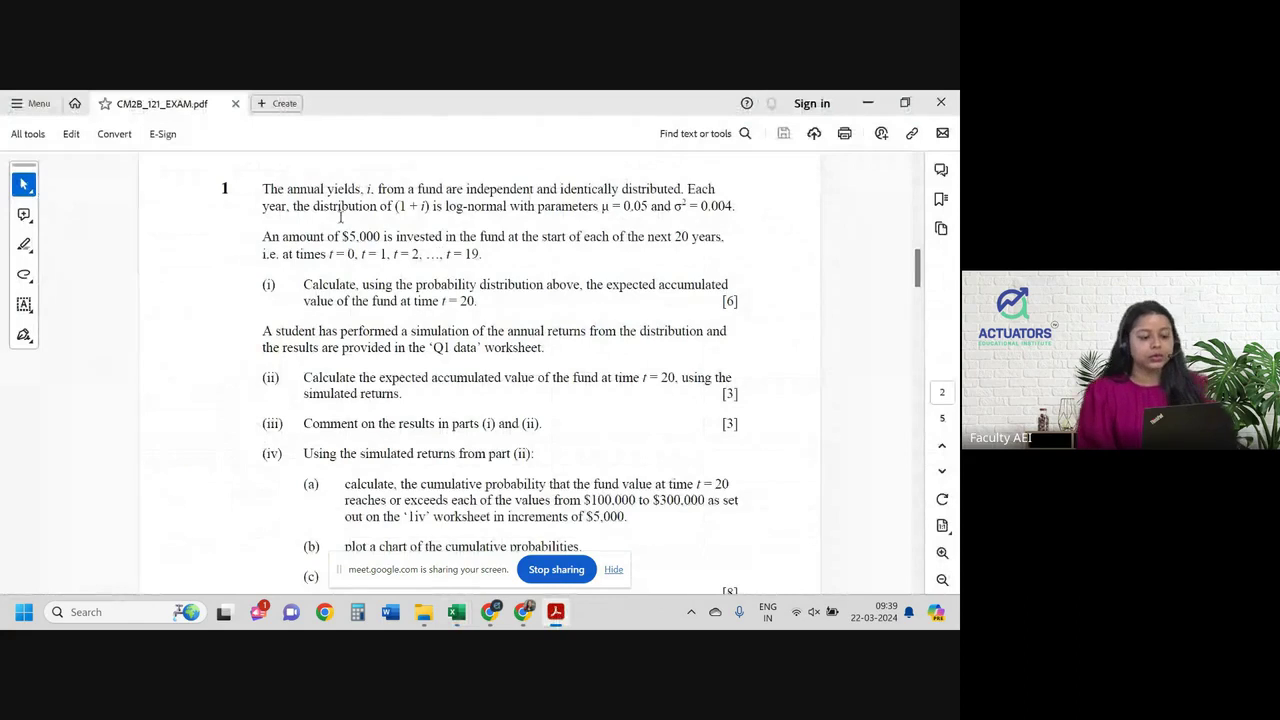
Read question 1 down to [Total 20], then bring the solutions workbook back to the front.
{"action": "left_click_drag", "start_coordinate": [262, 189], "coordinate": [390, 195]}
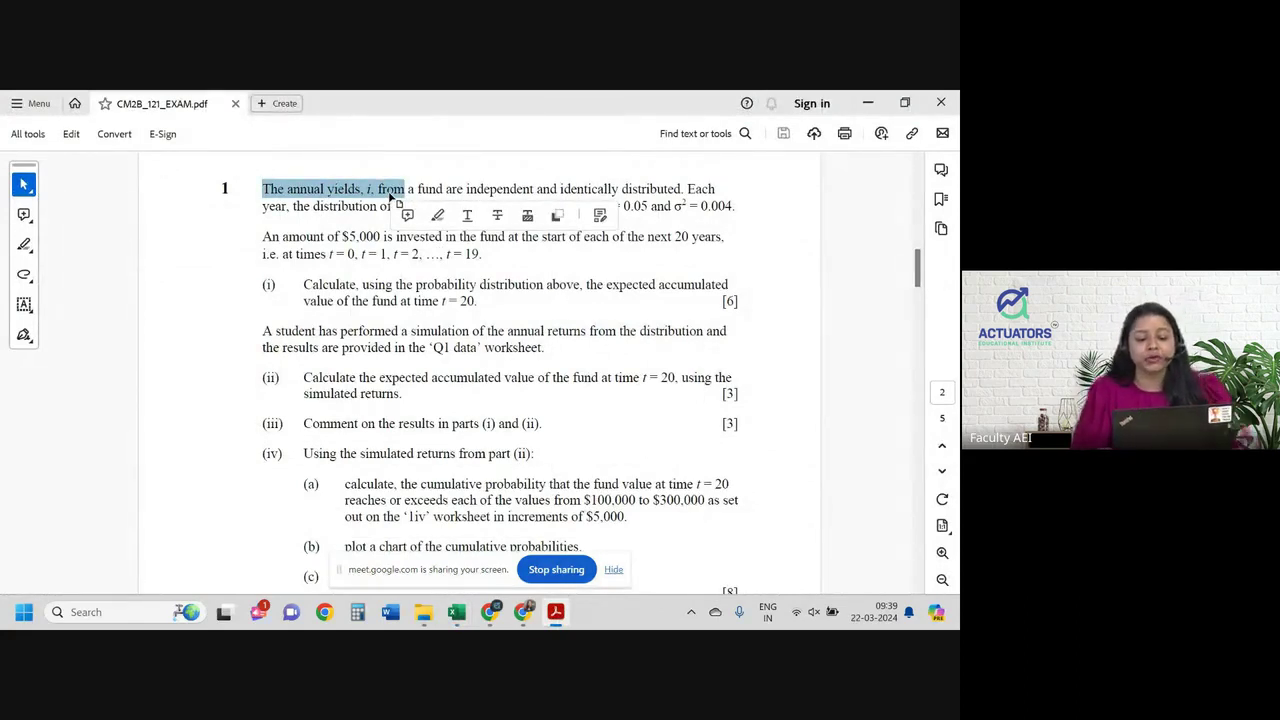
{"action": "left_click", "coordinate": [567, 267]}
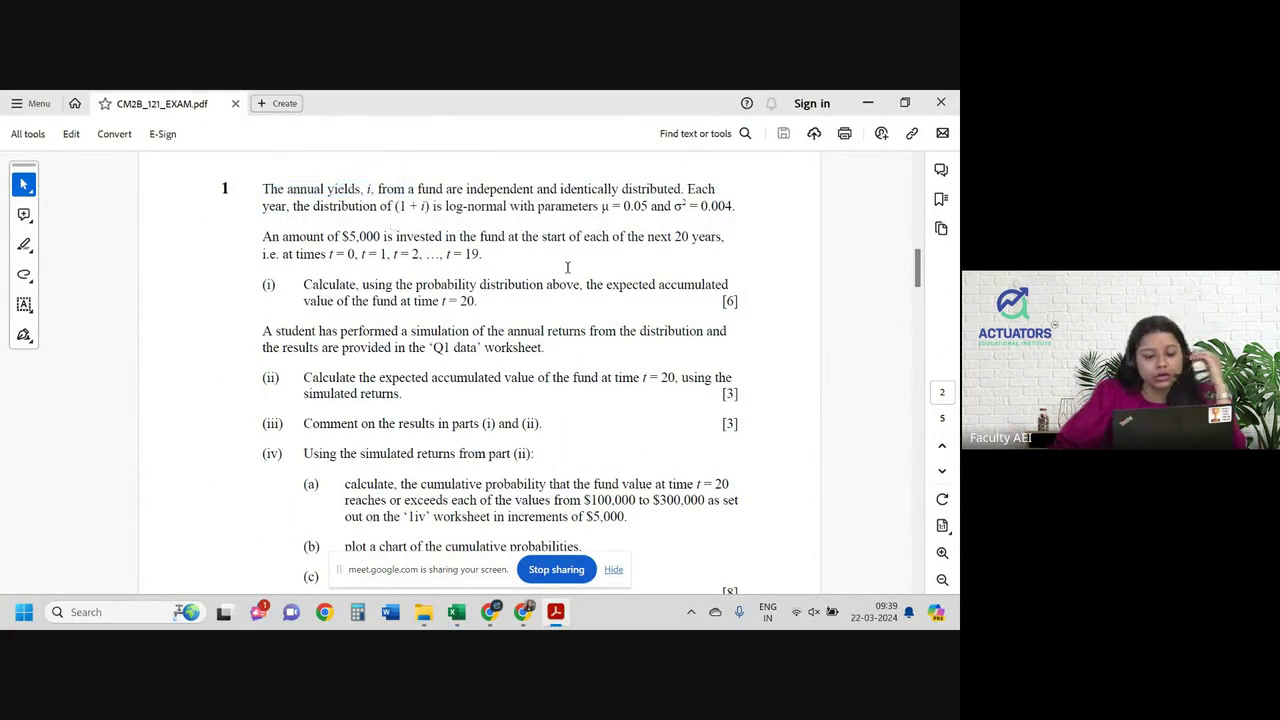
{"action": "scroll", "coordinate": [573, 317], "scroll_direction": "down", "scroll_amount": 1}
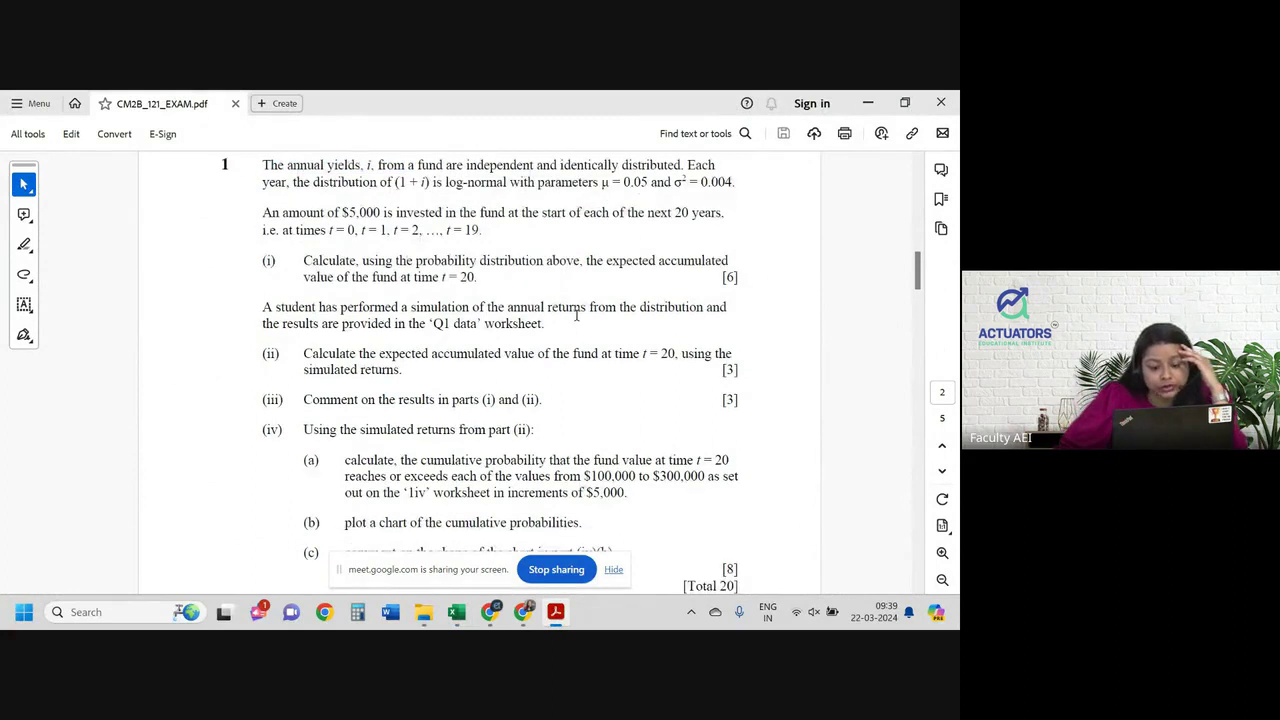
{"action": "scroll", "coordinate": [576, 316], "scroll_direction": "down", "scroll_amount": 3}
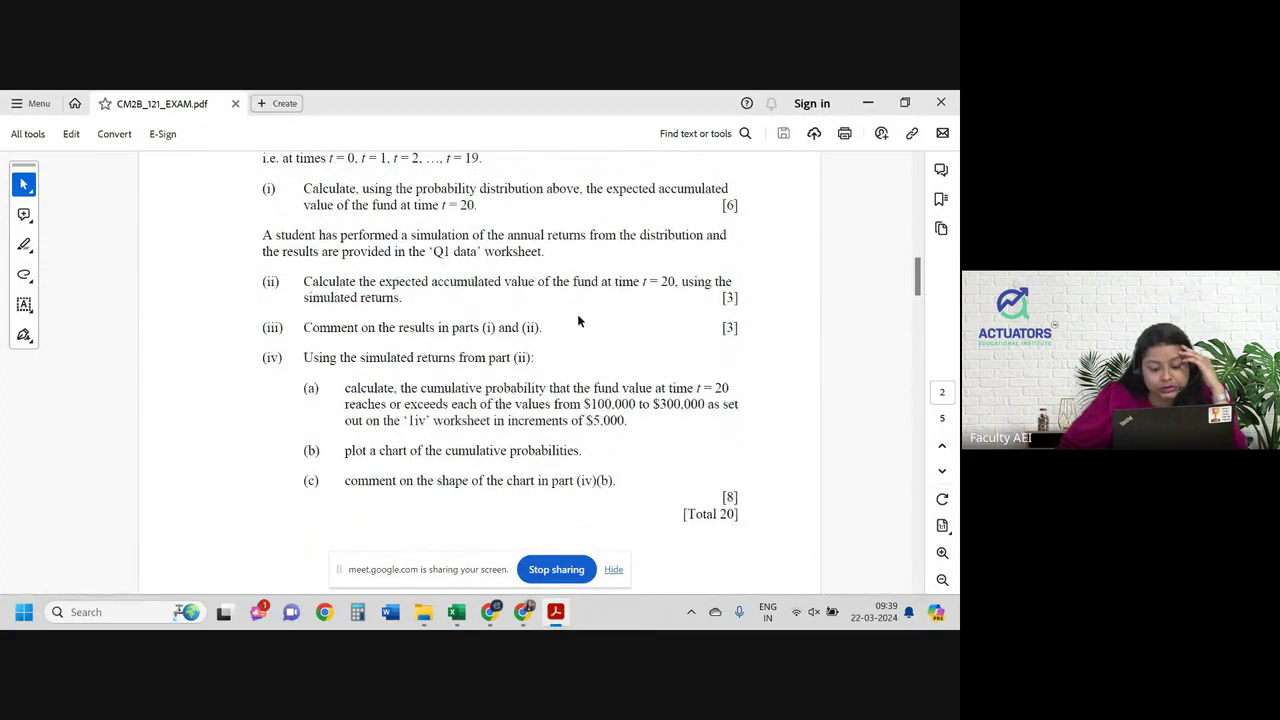
{"action": "scroll", "coordinate": [578, 320], "scroll_direction": "up", "scroll_amount": 1}
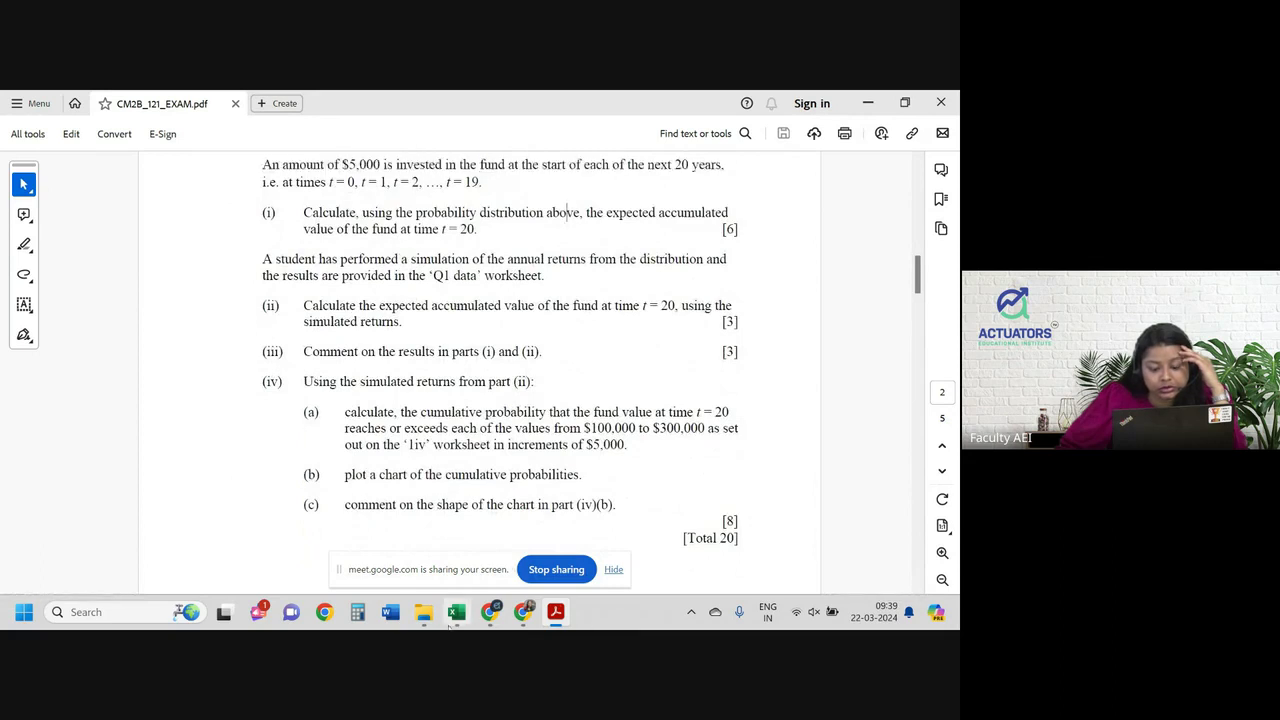
{"action": "left_click", "coordinate": [456, 612]}
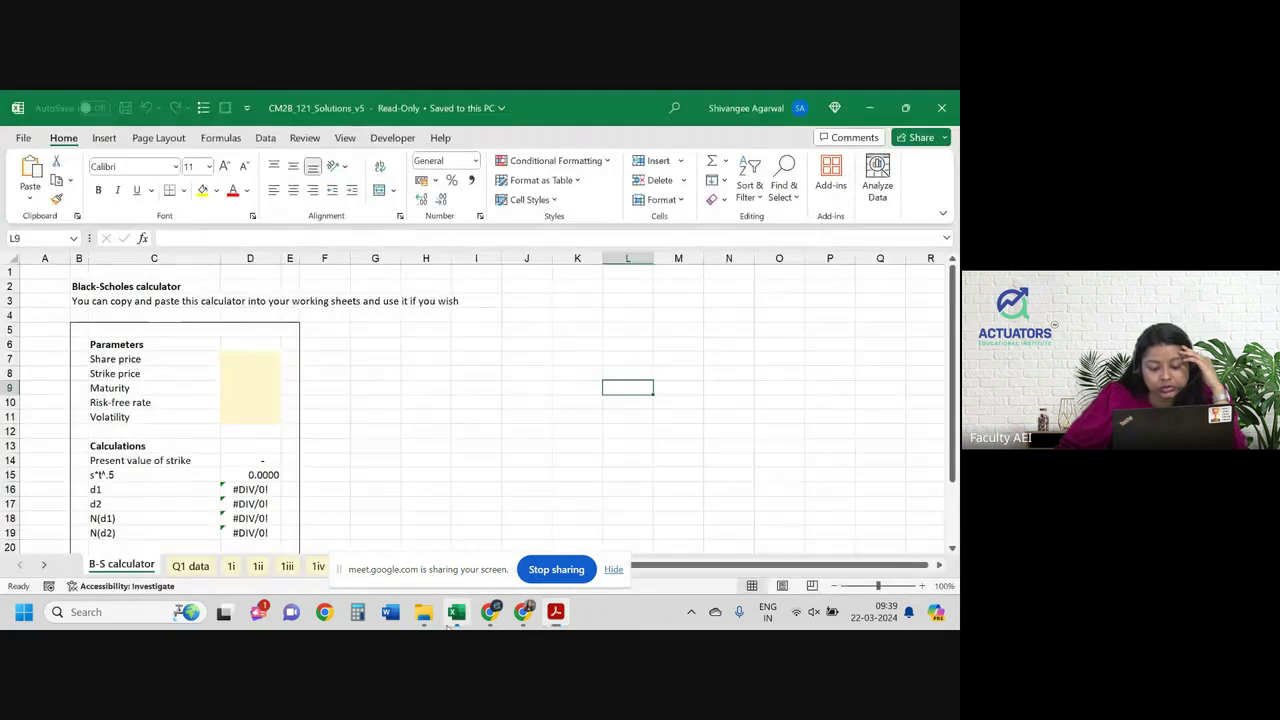
Look over the Q1 data sheet, then show the 1i sheet's expected values and £5000 fund result.
{"action": "left_click", "coordinate": [613, 569]}
{"action": "left_click", "coordinate": [187, 567]}
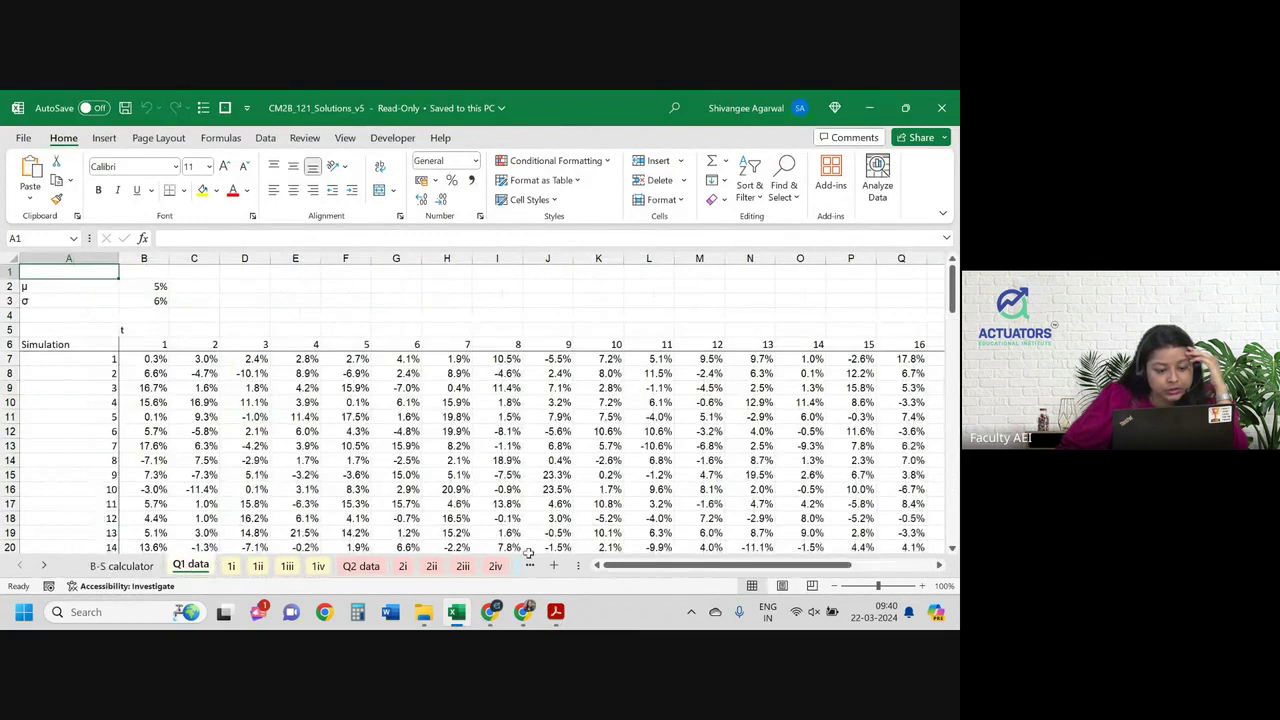
{"action": "mouse_move", "coordinate": [615, 567]}
{"action": "left_mouse_down"}
{"action": "mouse_move", "coordinate": [695, 571]}
{"action": "mouse_move", "coordinate": [610, 568]}
{"action": "left_mouse_up"}
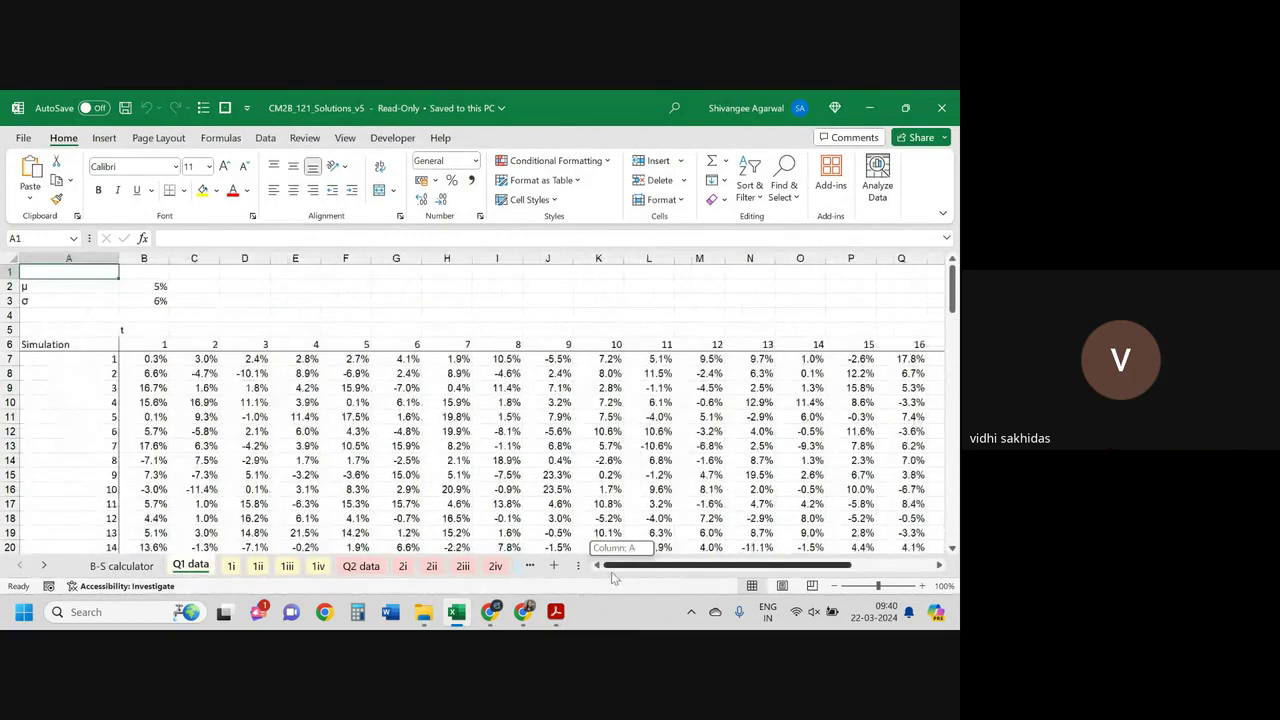
{"action": "left_click", "coordinate": [230, 566]}
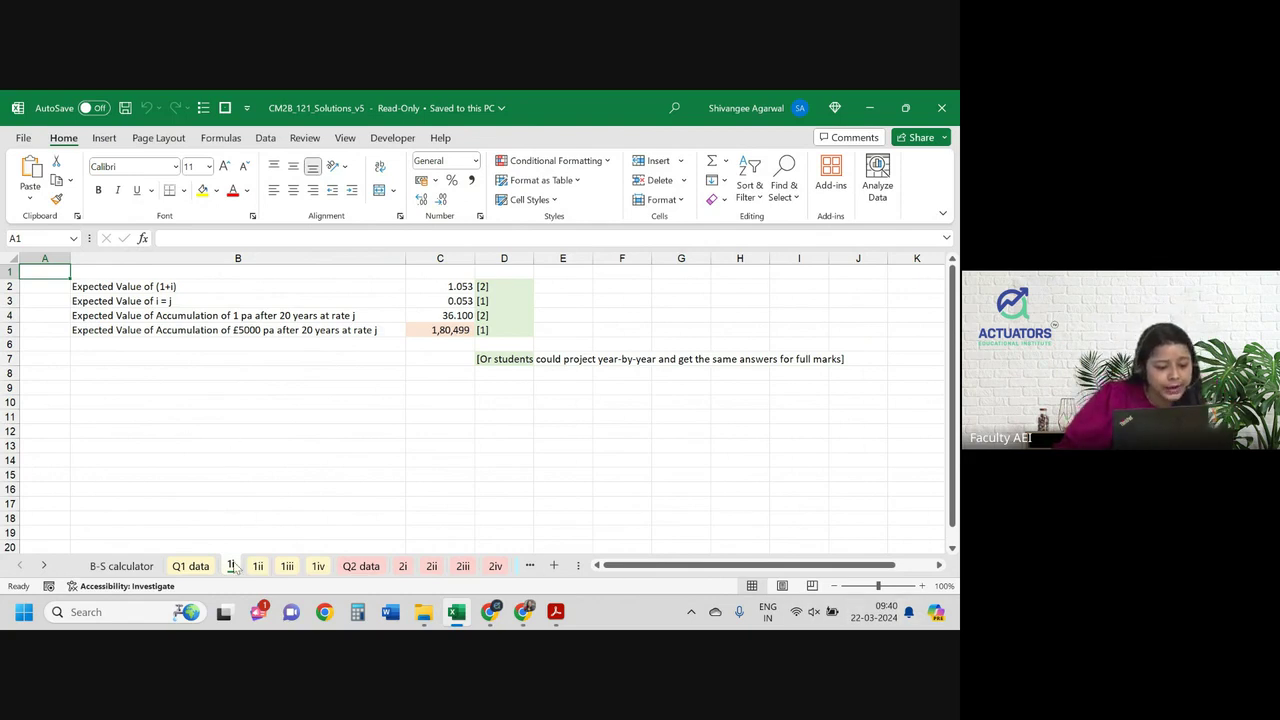
Review the 1ii accumulation formula in E9, then the 1i, 1ii and 1iii sheets.
{"action": "left_click", "coordinate": [258, 566]}
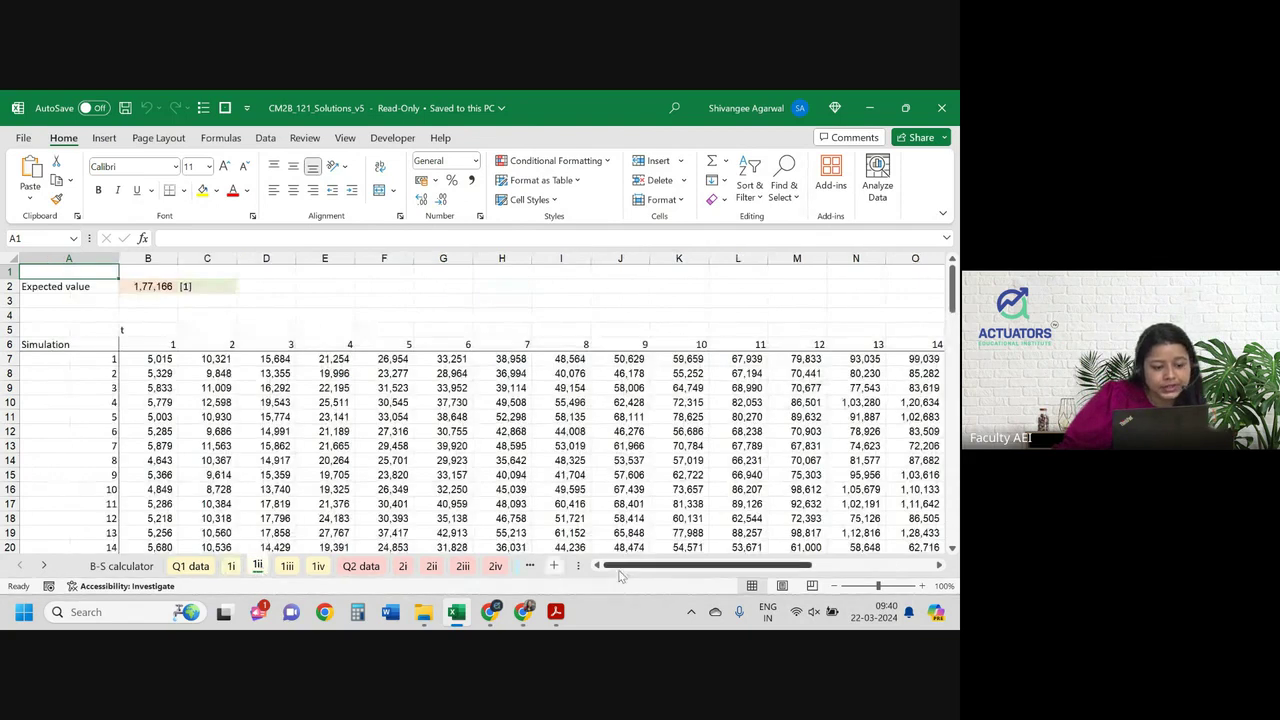
{"action": "left_click_drag", "start_coordinate": [731, 571], "coordinate": [670, 590]}
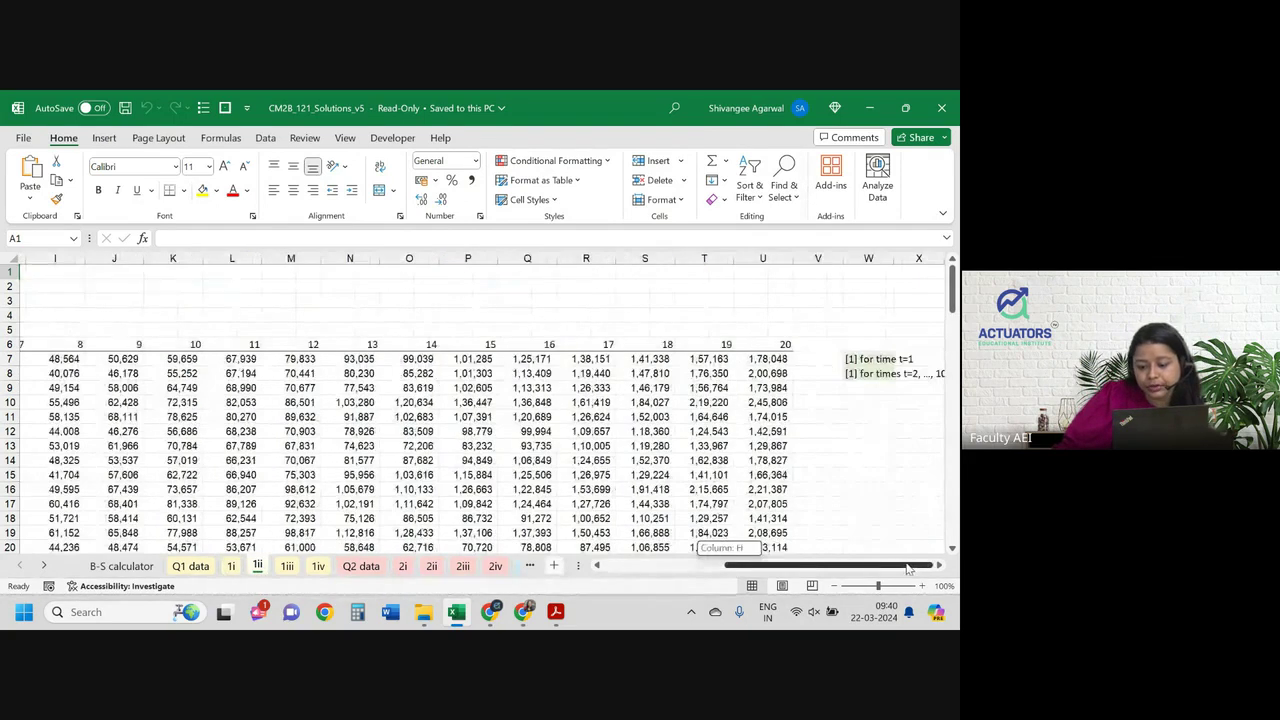
{"action": "left_click", "coordinate": [345, 388]}
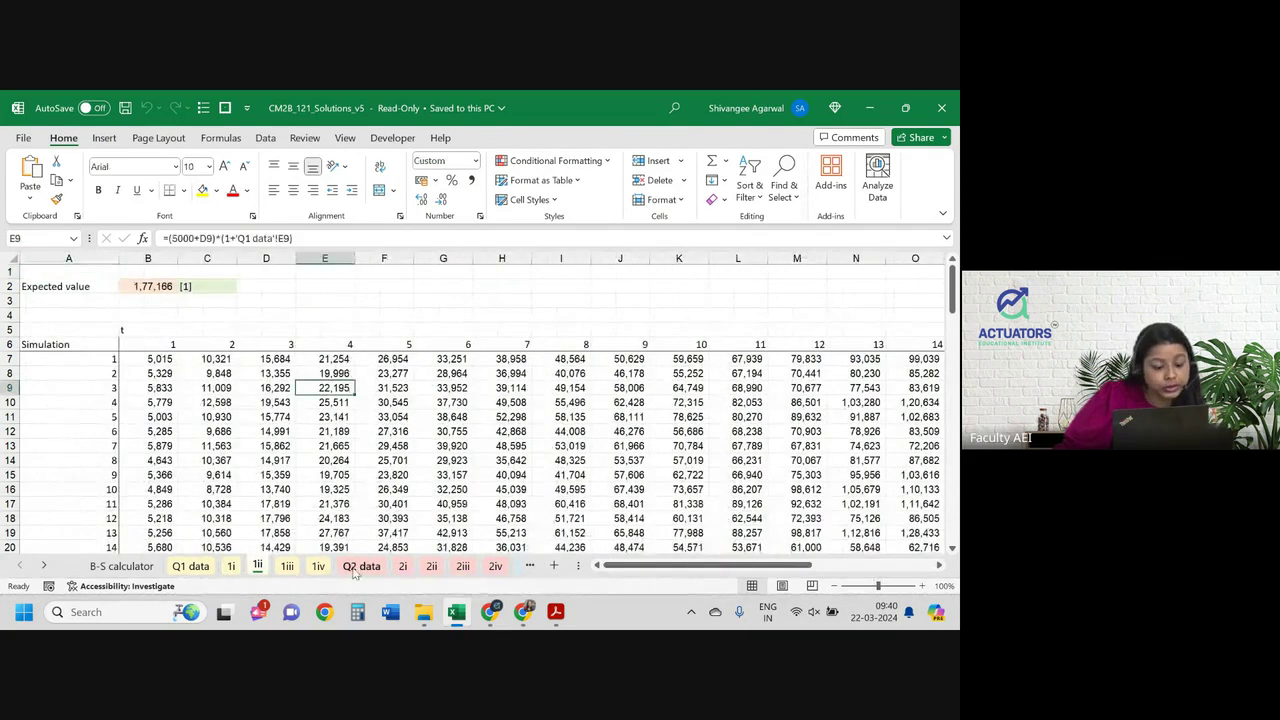
{"action": "left_click", "coordinate": [231, 566]}
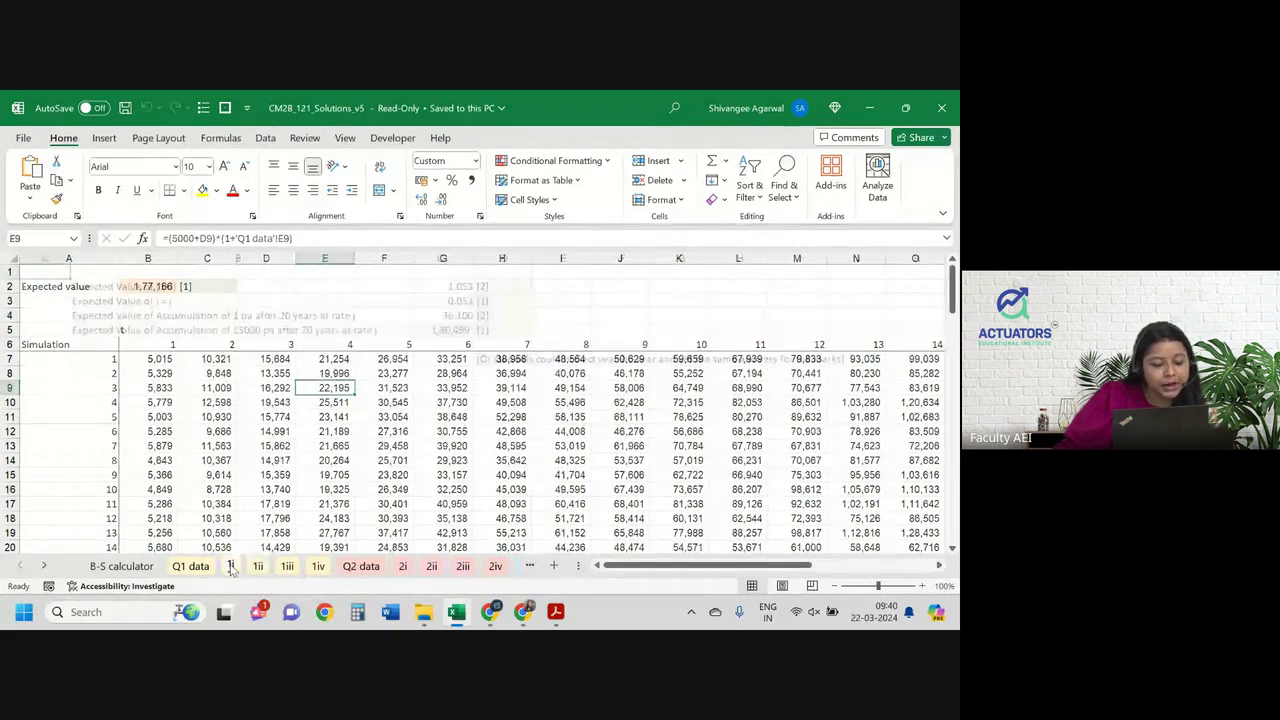
{"action": "left_click", "coordinate": [258, 566]}
{"action": "left_click", "coordinate": [287, 566]}
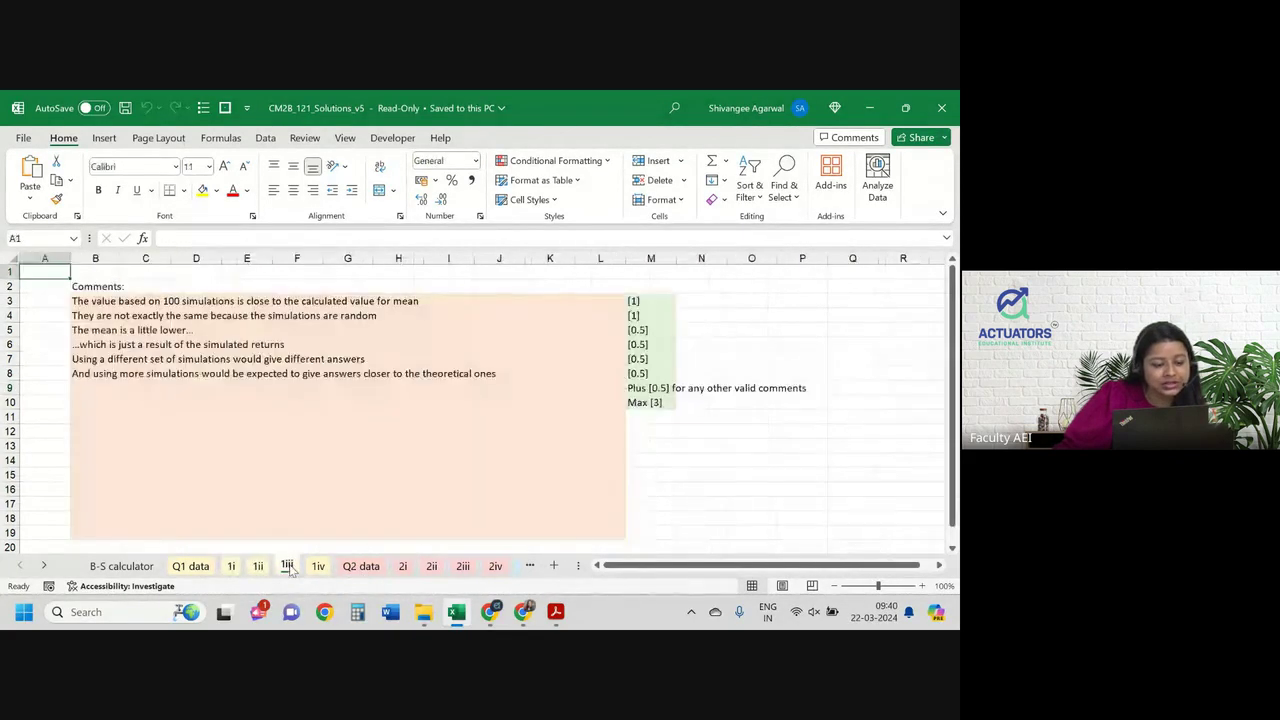
Scroll through the 1iv cumulative probability sheet and back to its top.
{"action": "left_click", "coordinate": [318, 567]}
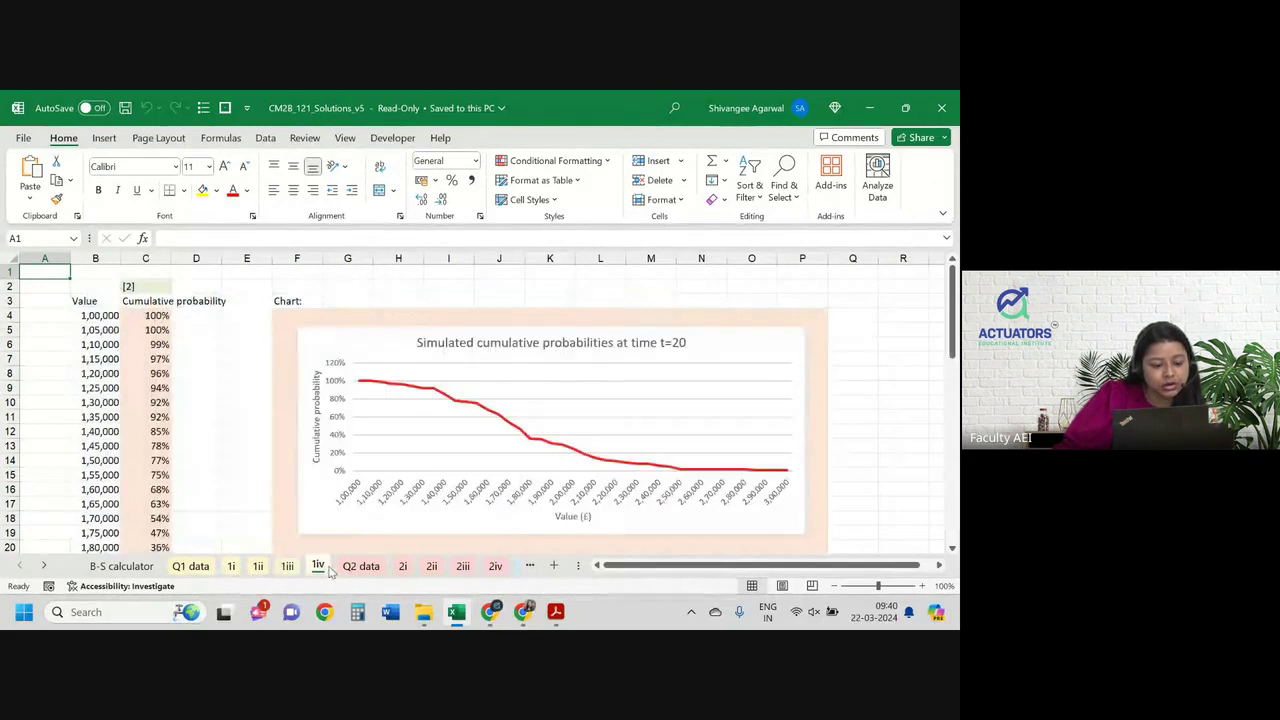
{"action": "scroll", "coordinate": [466, 492], "scroll_direction": "down", "scroll_amount": 2}
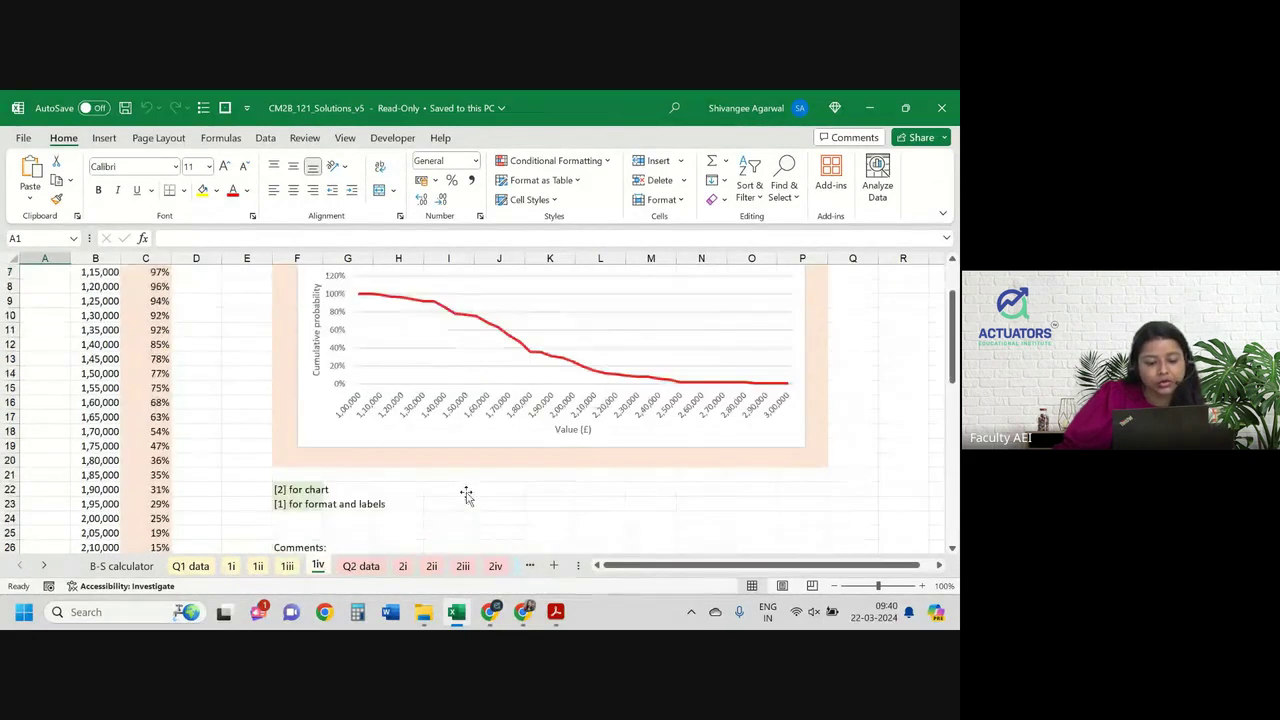
{"action": "scroll", "coordinate": [183, 426], "scroll_direction": "up", "scroll_amount": 2}
{"action": "scroll", "coordinate": [153, 358], "scroll_direction": "down", "scroll_amount": 2}
{"action": "scroll", "coordinate": [183, 400], "scroll_direction": "down", "scroll_amount": 1}
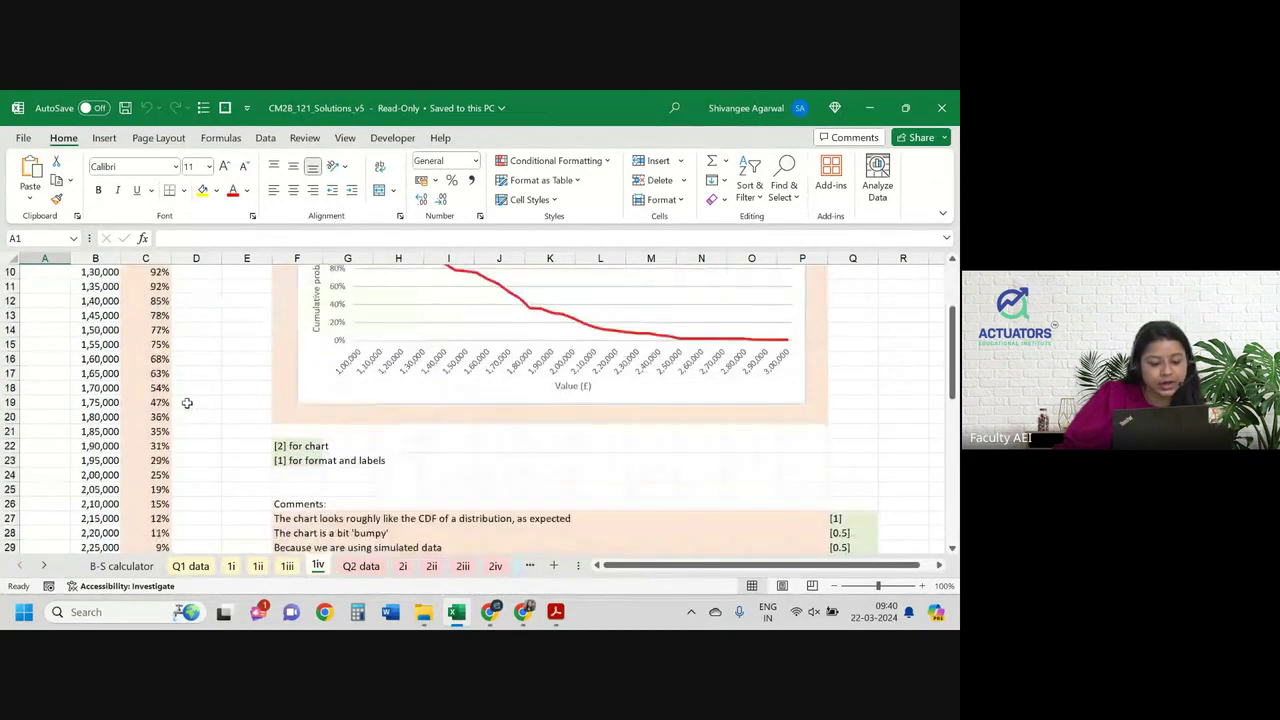
{"action": "scroll", "coordinate": [250, 431], "scroll_direction": "down", "scroll_amount": 1}
{"action": "scroll", "coordinate": [257, 430], "scroll_direction": "down", "scroll_amount": 3}
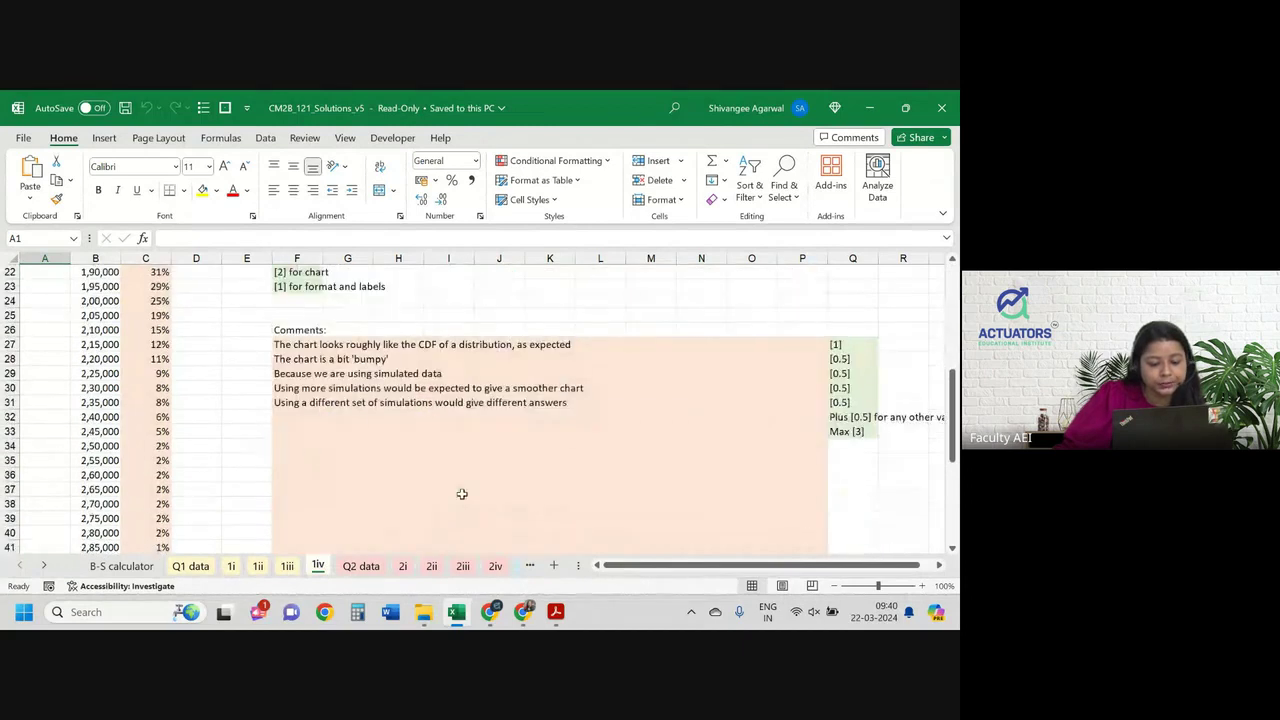
{"action": "scroll", "coordinate": [455, 490], "scroll_direction": "up", "scroll_amount": 6}
{"action": "scroll", "coordinate": [457, 491], "scroll_direction": "up", "scroll_amount": 1}
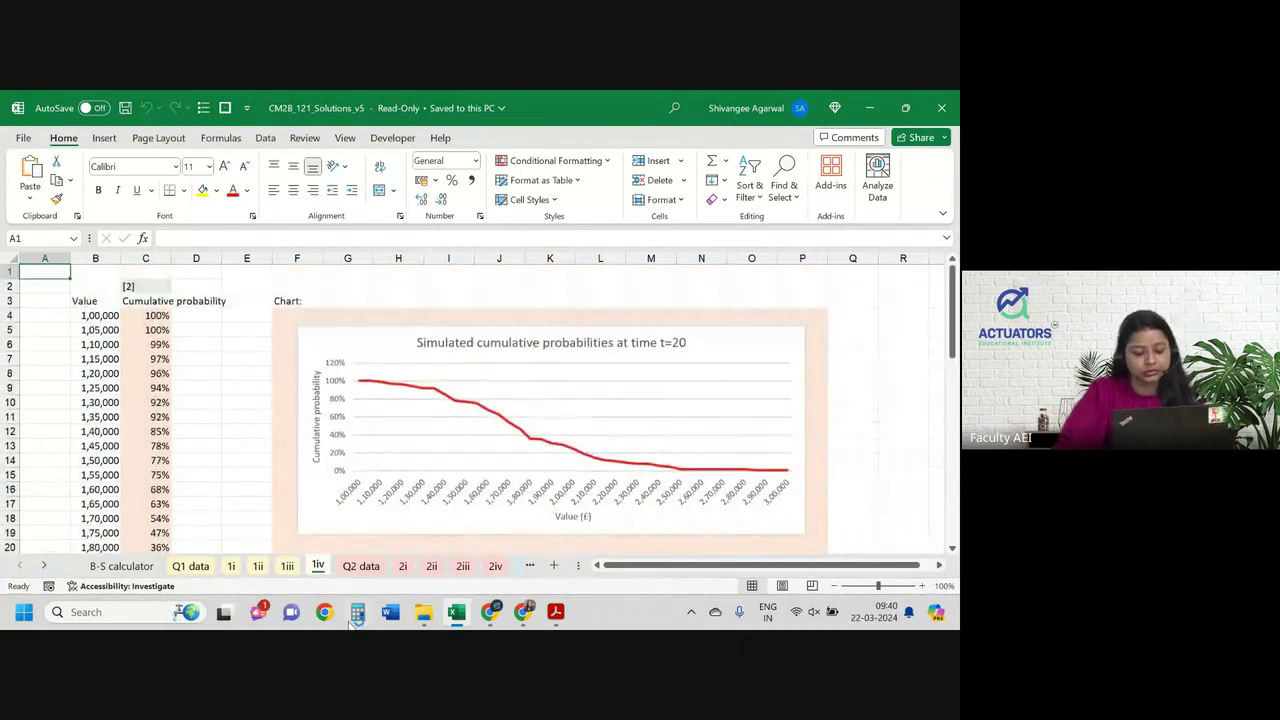
Check the Q2 data sheet's note that no data is provided, then return to the exam PDF.
{"action": "left_click", "coordinate": [372, 568]}
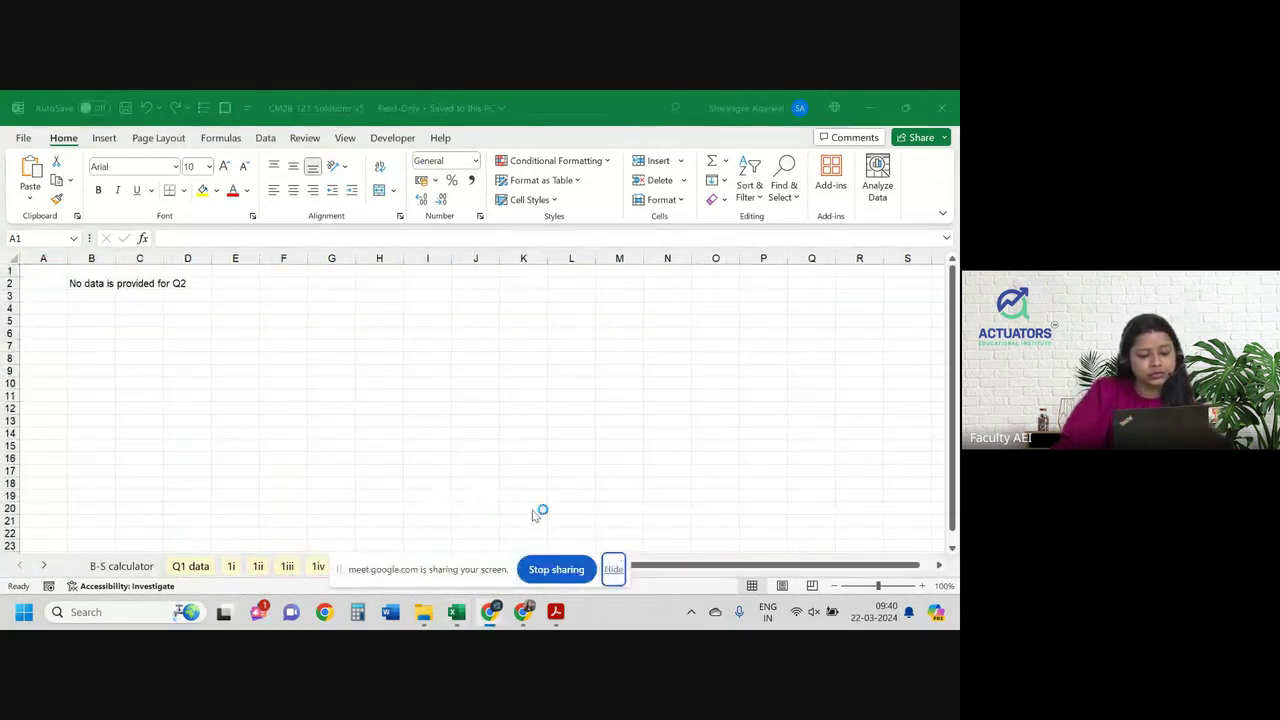
{"action": "left_click", "coordinate": [614, 569]}
{"action": "left_click", "coordinate": [168, 318]}
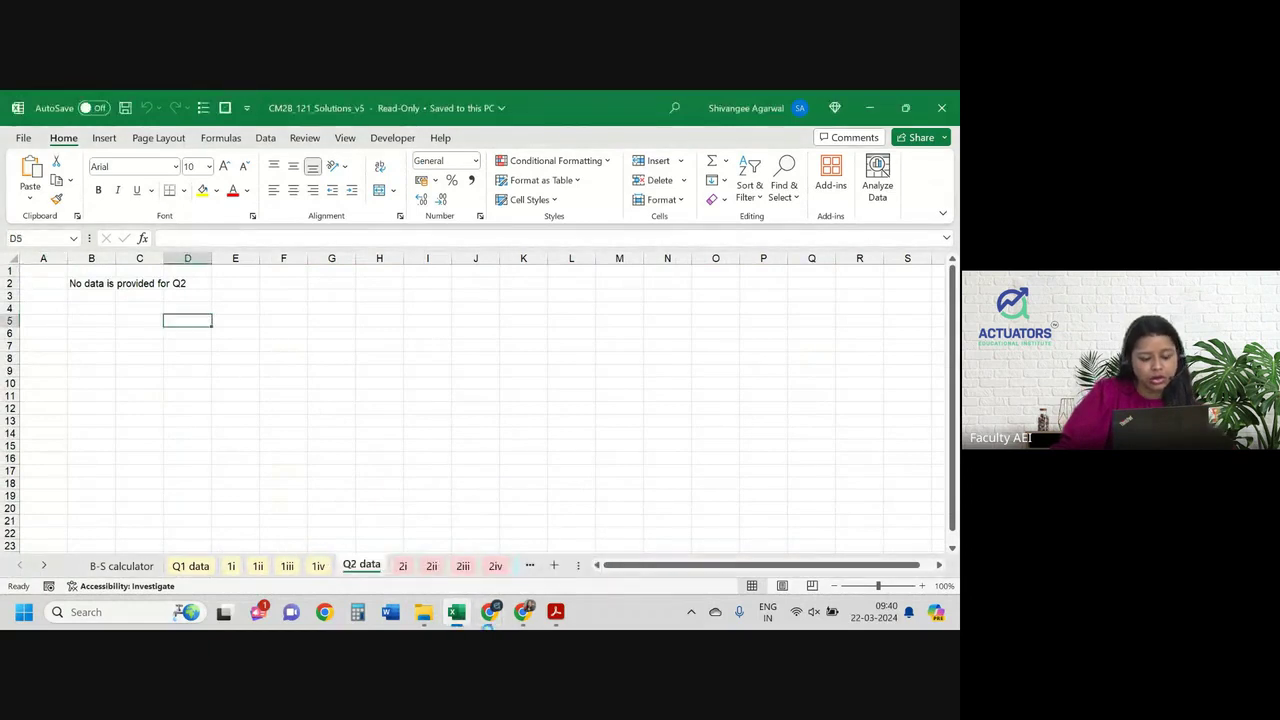
{"action": "left_click", "coordinate": [556, 612]}
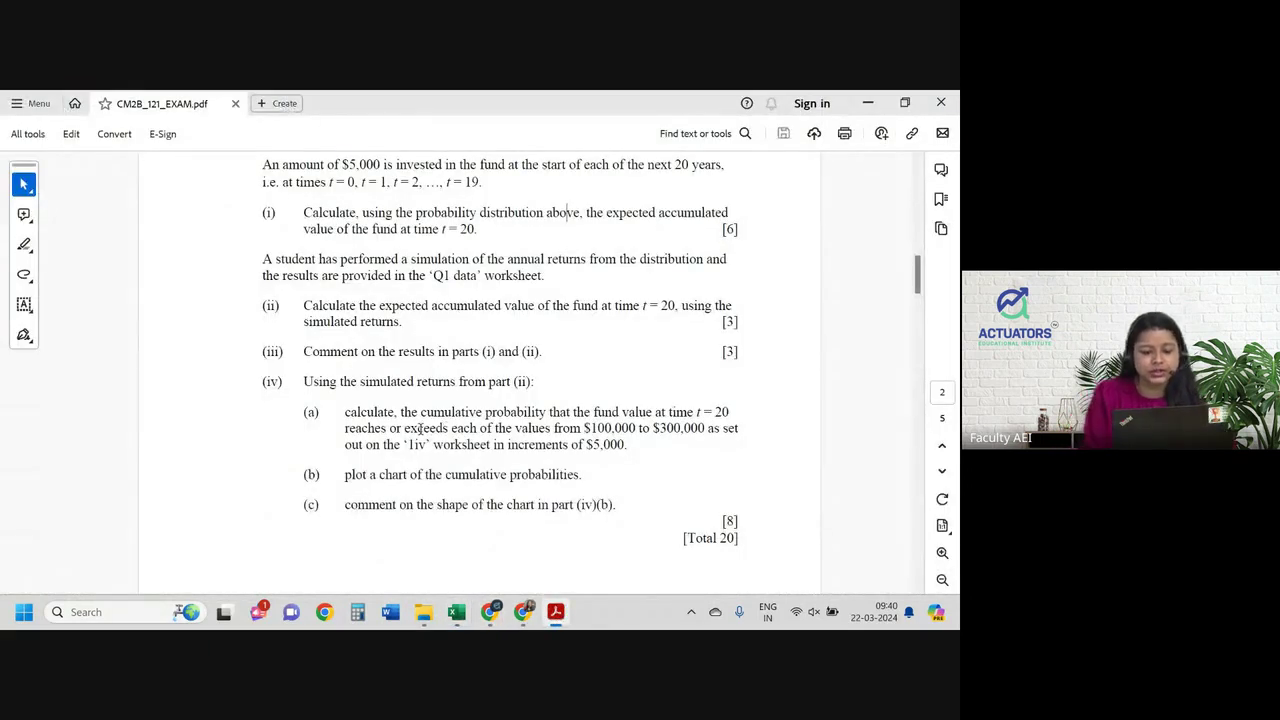
Scroll the exam PDF from question 1 down to question 2 on page 3.
{"action": "scroll", "coordinate": [420, 428], "scroll_direction": "up", "scroll_amount": 2}
{"action": "scroll", "coordinate": [420, 428], "scroll_direction": "down", "scroll_amount": 3}
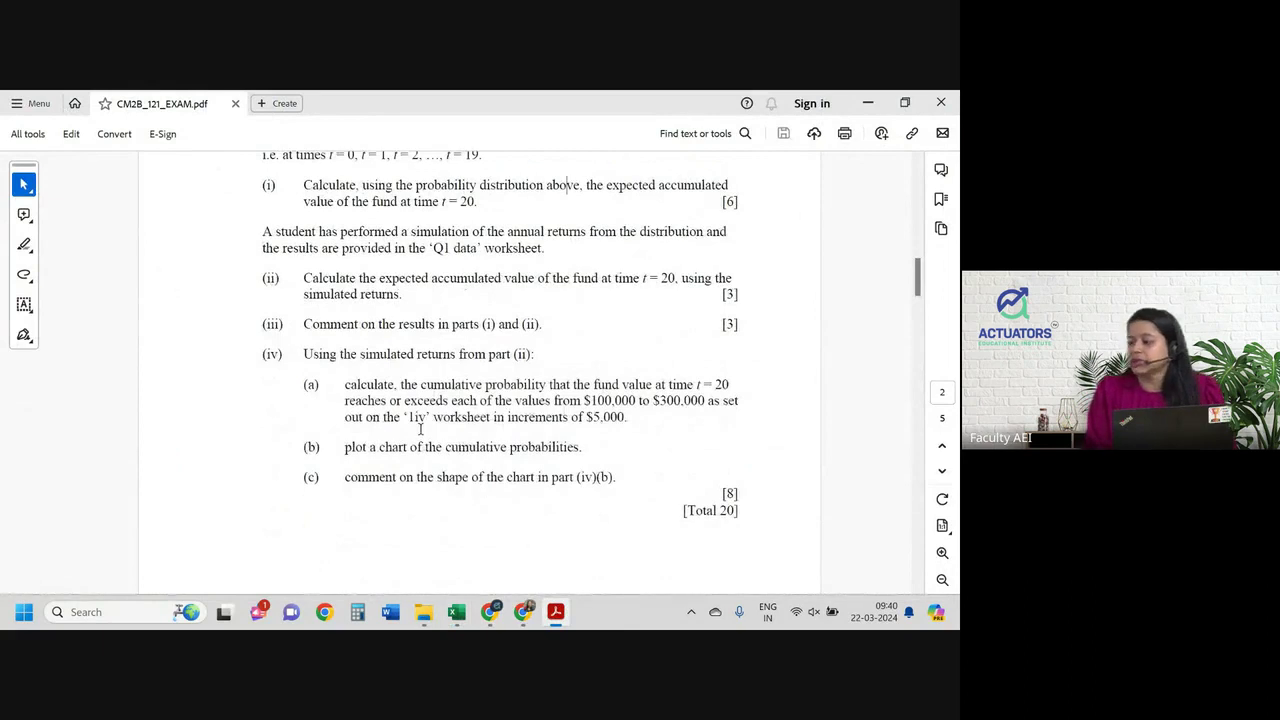
{"action": "scroll", "coordinate": [420, 428], "scroll_direction": "up", "scroll_amount": 2}
{"action": "scroll", "coordinate": [420, 428], "scroll_direction": "up", "scroll_amount": 1}
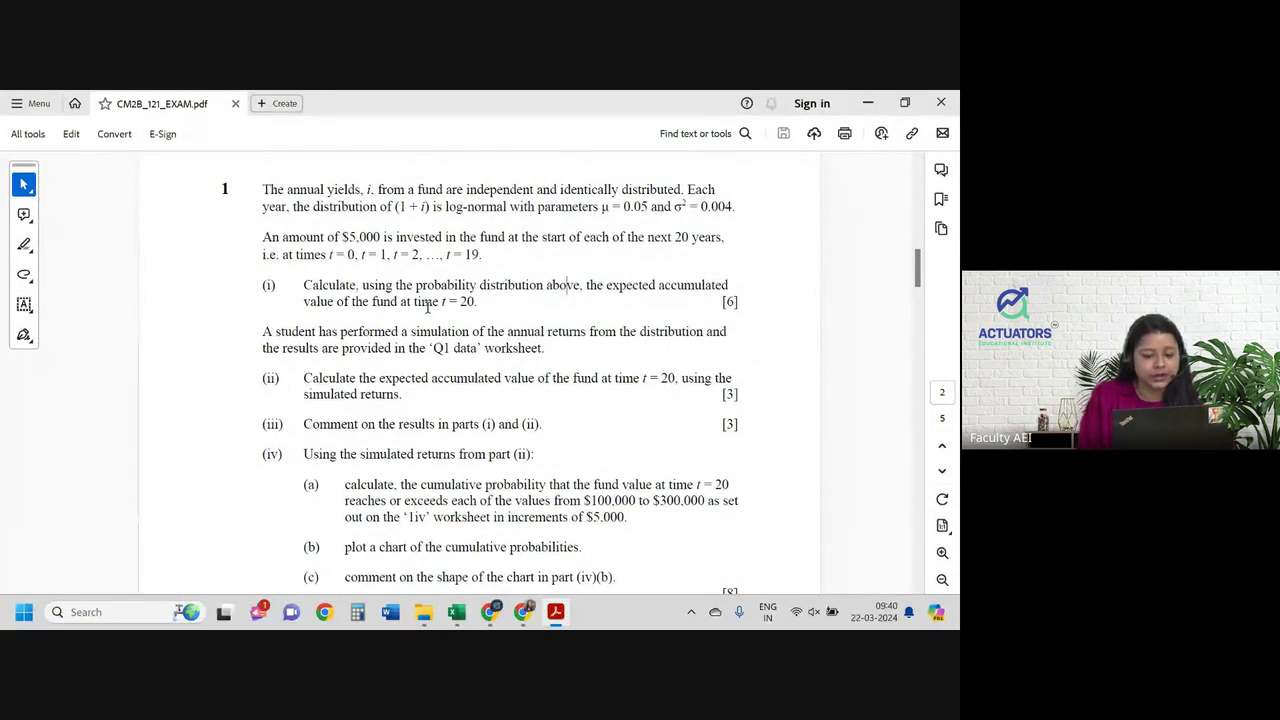
{"action": "scroll", "coordinate": [427, 307], "scroll_direction": "down", "scroll_amount": 10}
{"action": "scroll", "coordinate": [427, 307], "scroll_direction": "down", "scroll_amount": 5}
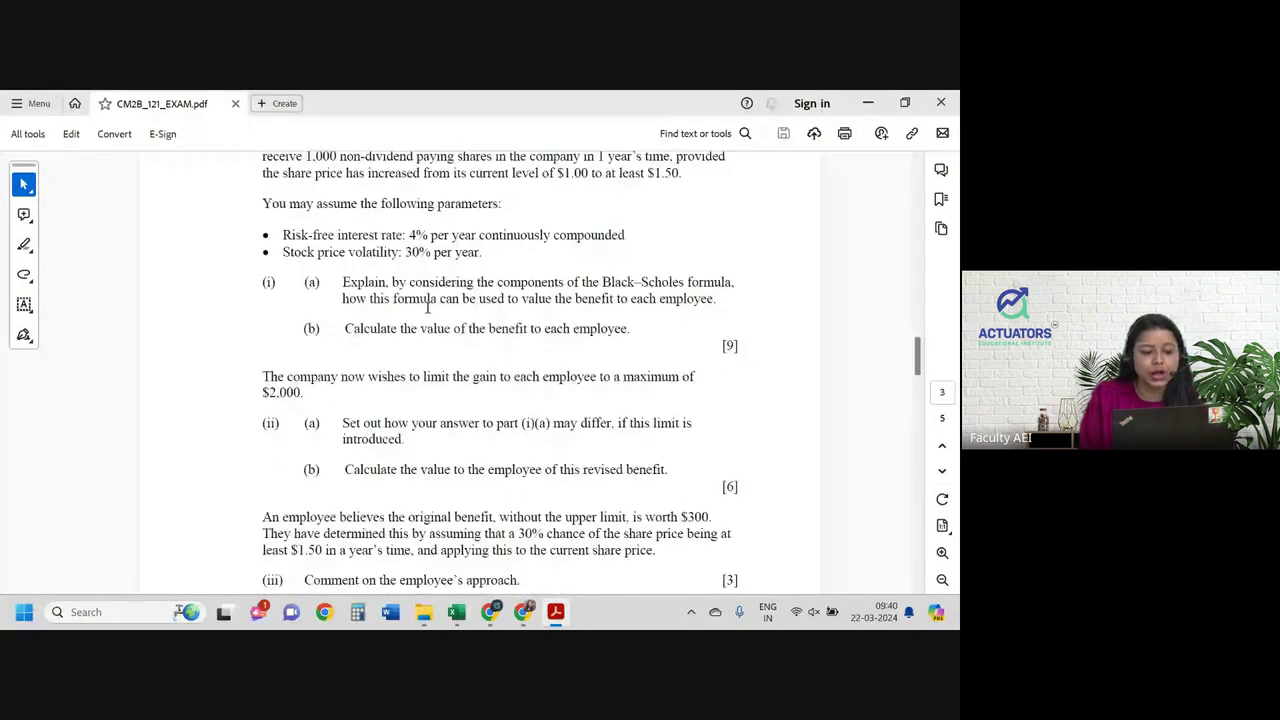
{"action": "scroll", "coordinate": [427, 307], "scroll_direction": "up", "scroll_amount": 1}
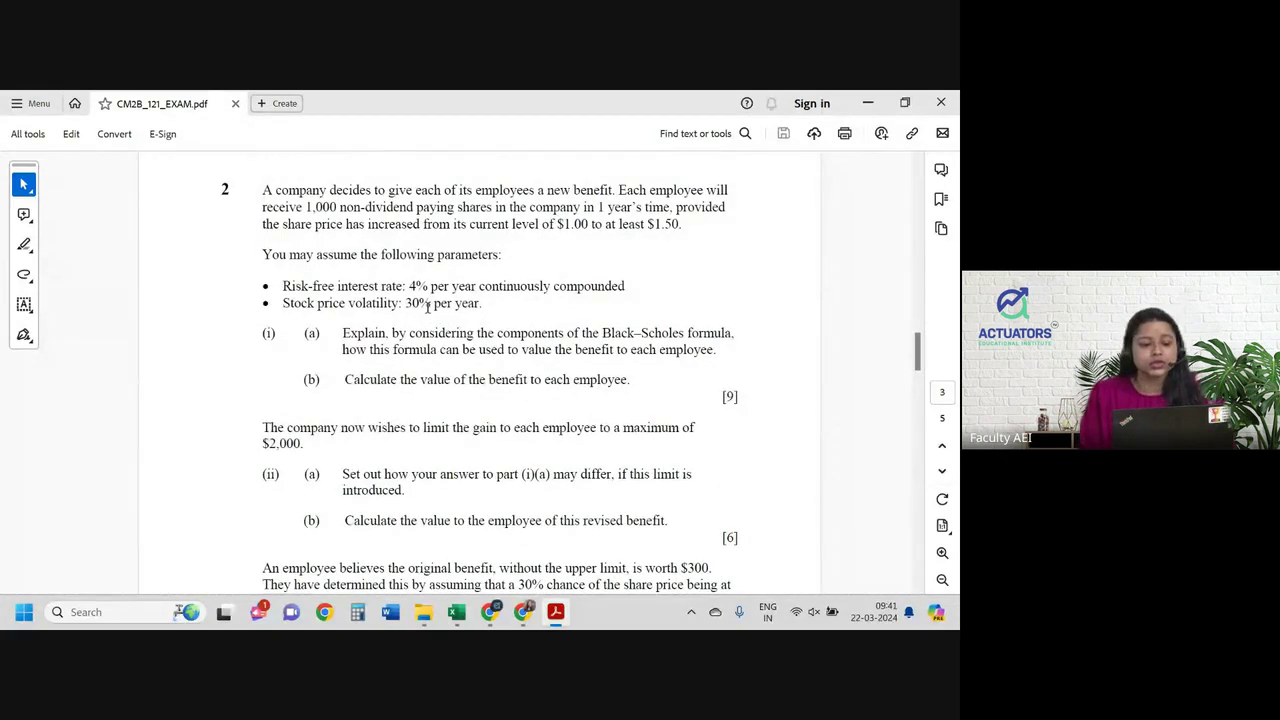
Select question 2's opening sentence and the phrase '1,000 non-dividend paying shares'.
{"action": "left_click_drag", "start_coordinate": [276, 190], "coordinate": [612, 190]}
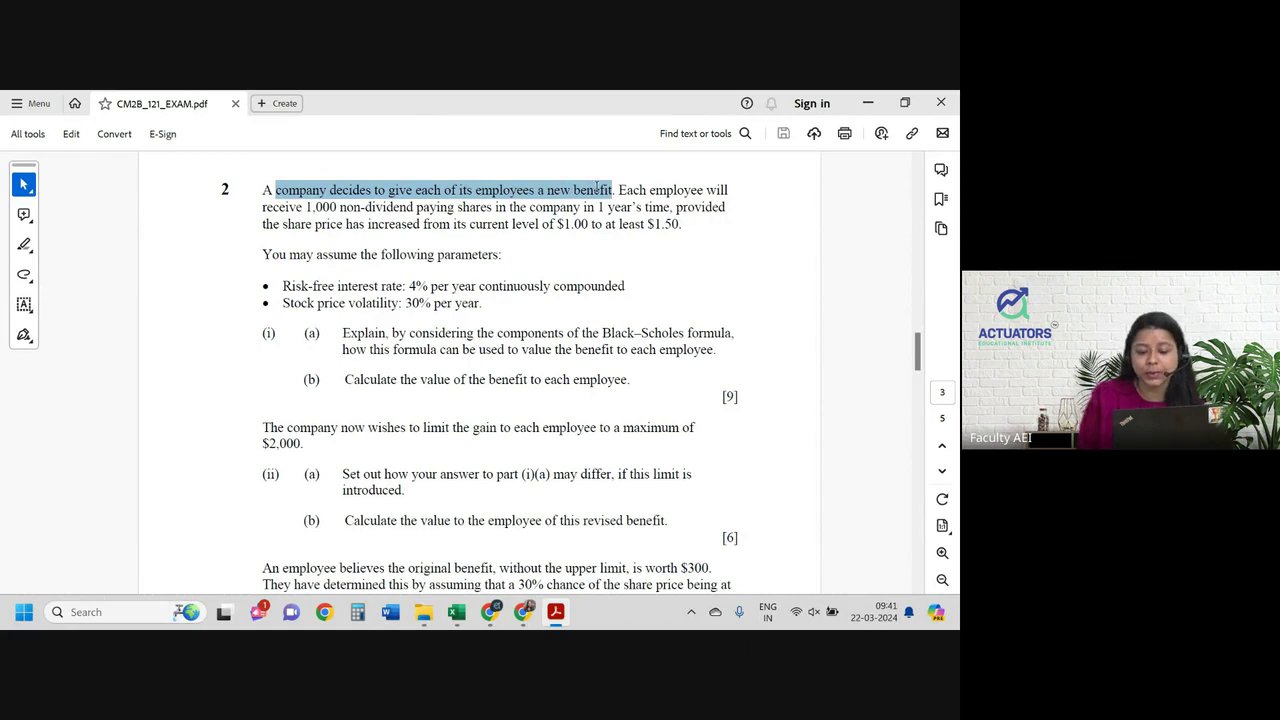
{"action": "left_click", "coordinate": [706, 192]}
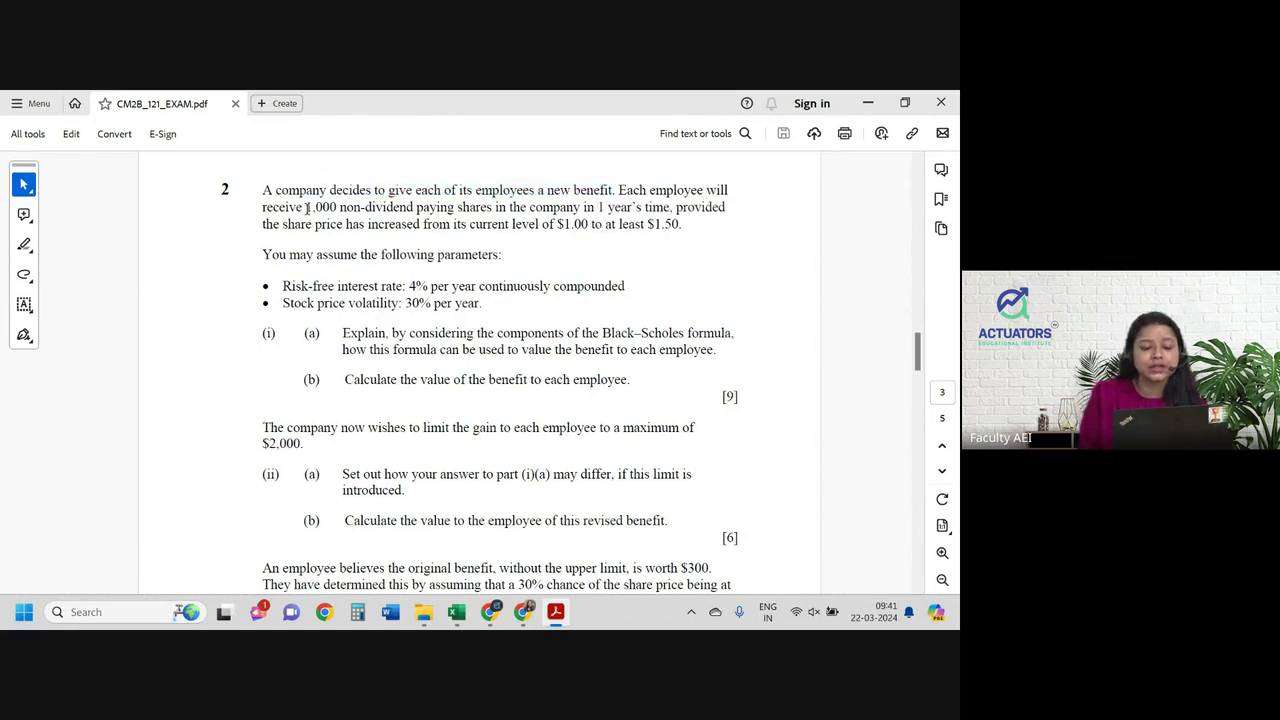
{"action": "left_click_drag", "start_coordinate": [306, 207], "coordinate": [464, 205]}
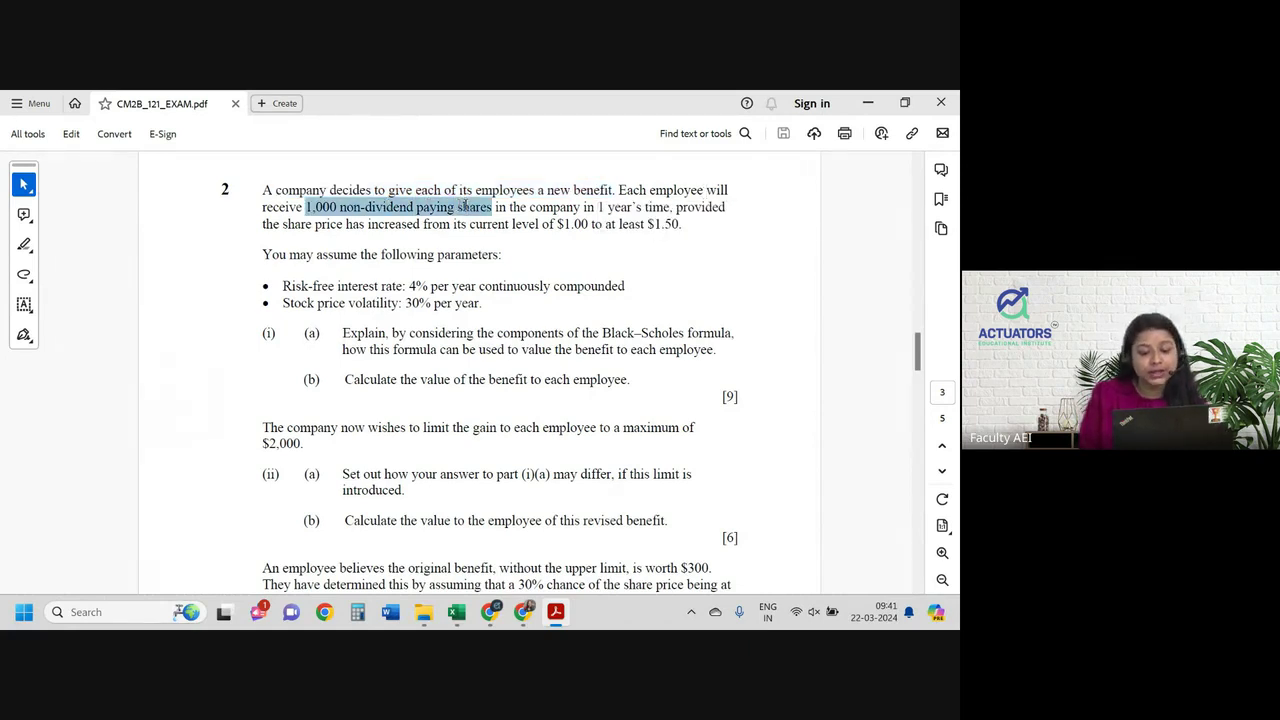
{"action": "left_click_drag", "start_coordinate": [465, 205], "coordinate": [670, 207]}
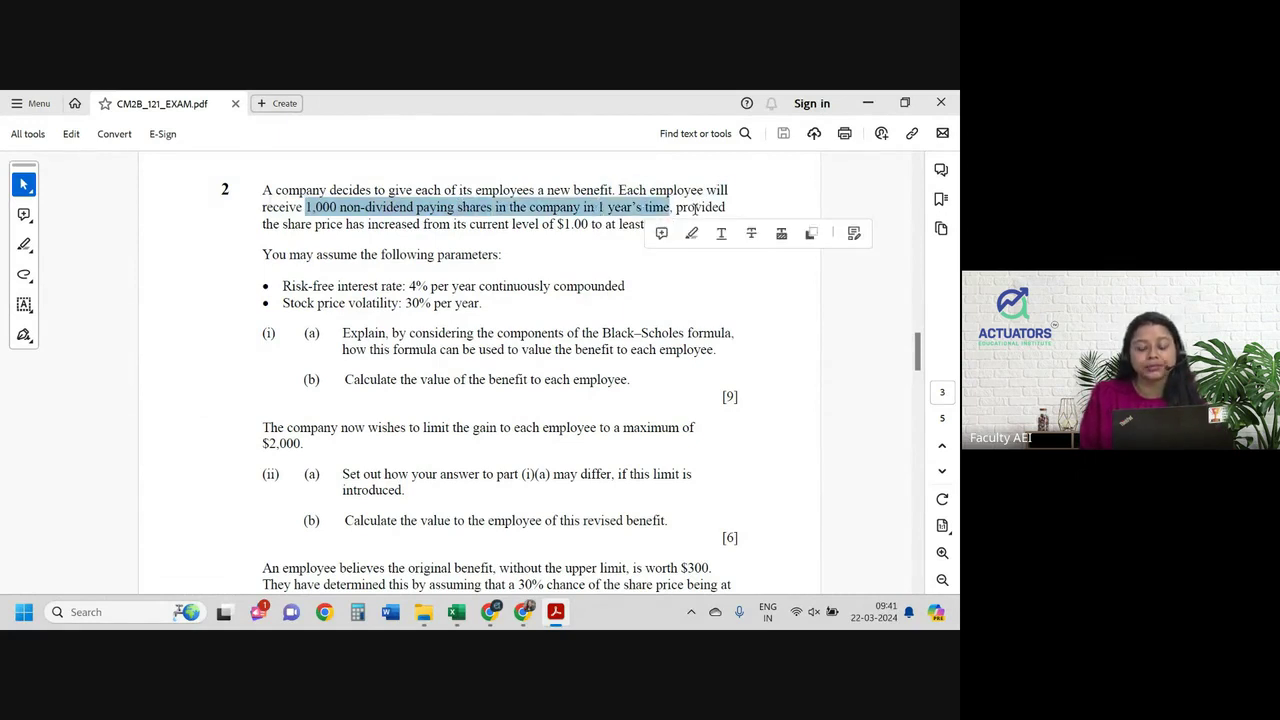
{"action": "left_click", "coordinate": [694, 207]}
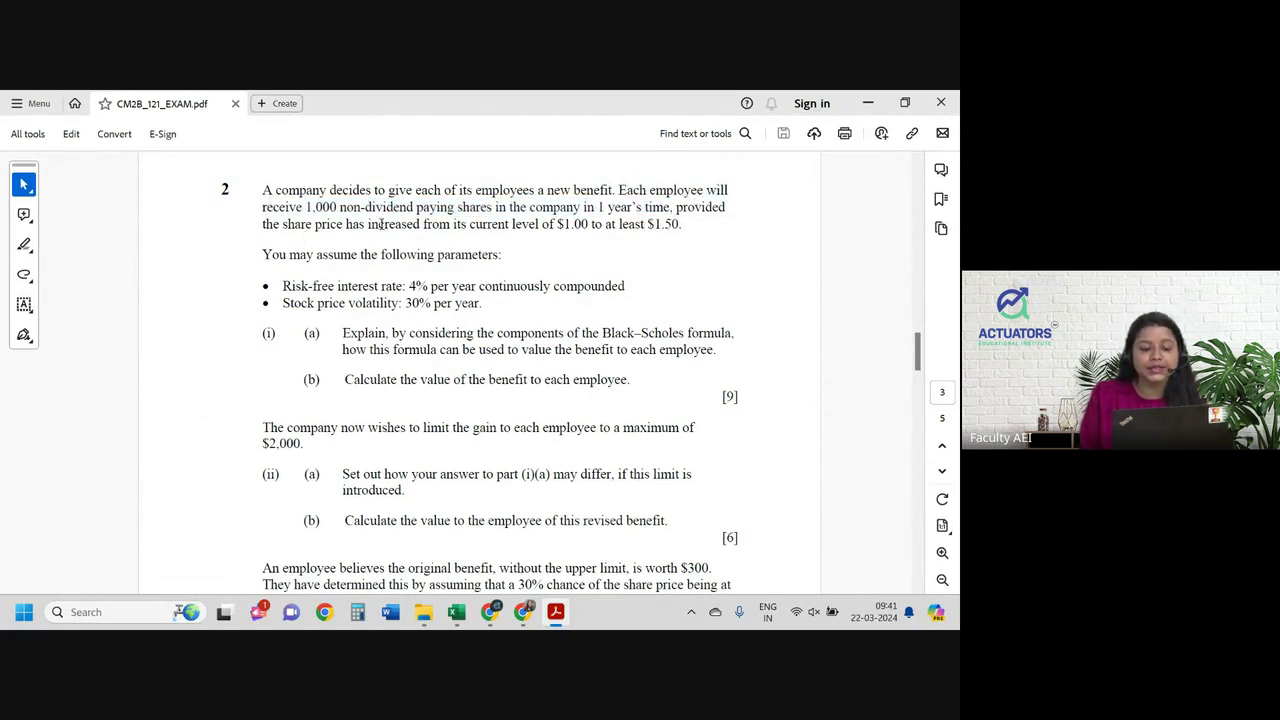
{"action": "left_click_drag", "start_coordinate": [542, 224], "coordinate": [686, 223]}
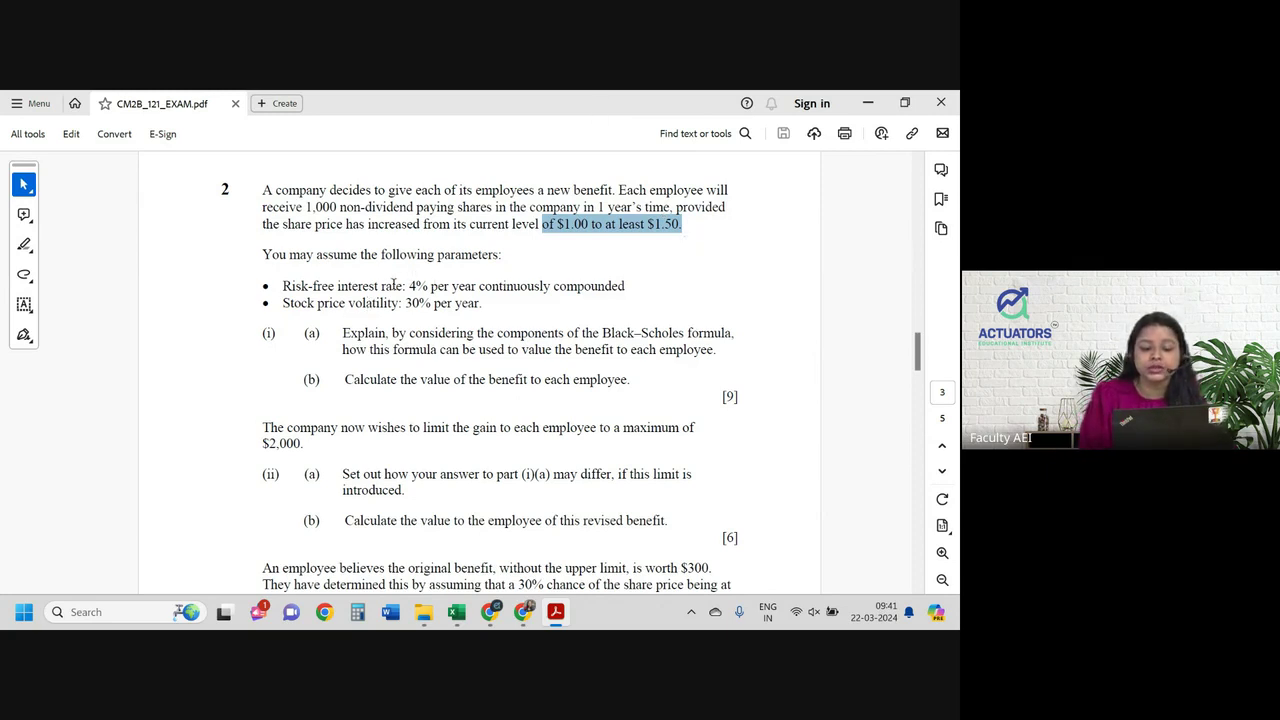
{"action": "left_click_drag", "start_coordinate": [381, 286], "coordinate": [410, 304]}
{"action": "left_click", "coordinate": [411, 304]}
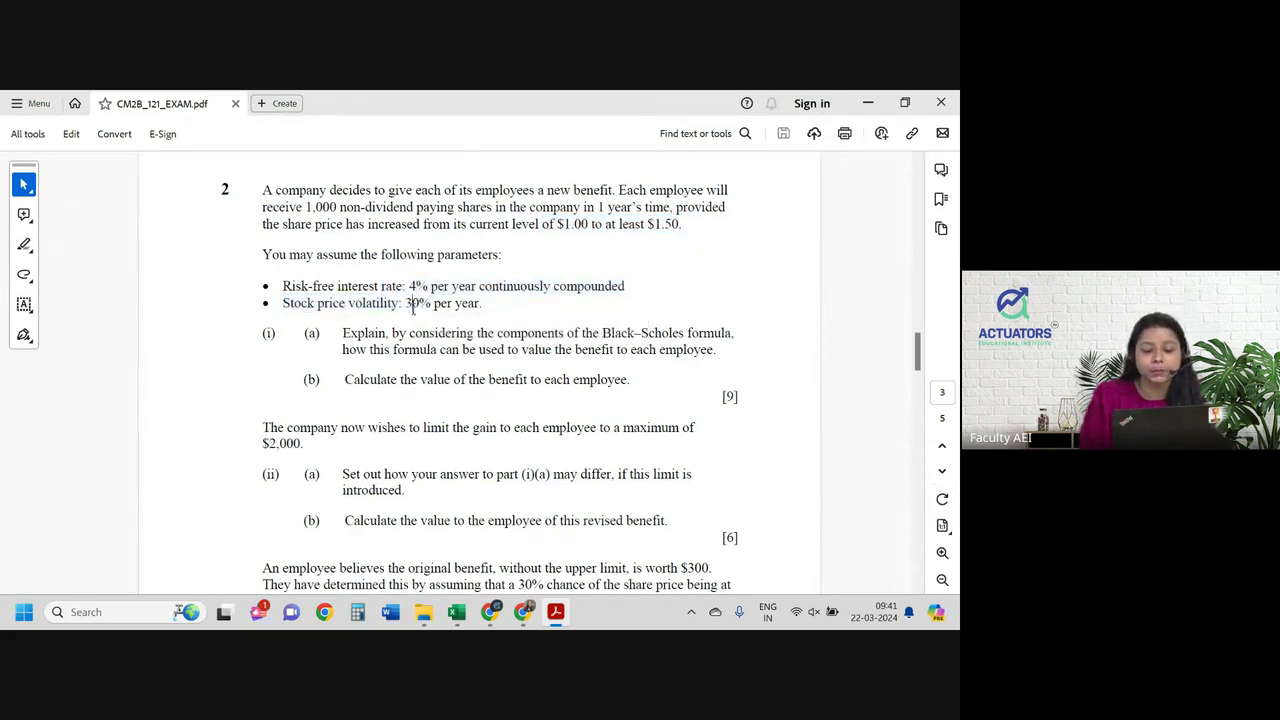
{"action": "double_click", "coordinate": [412, 304]}
{"action": "left_click", "coordinate": [383, 337]}
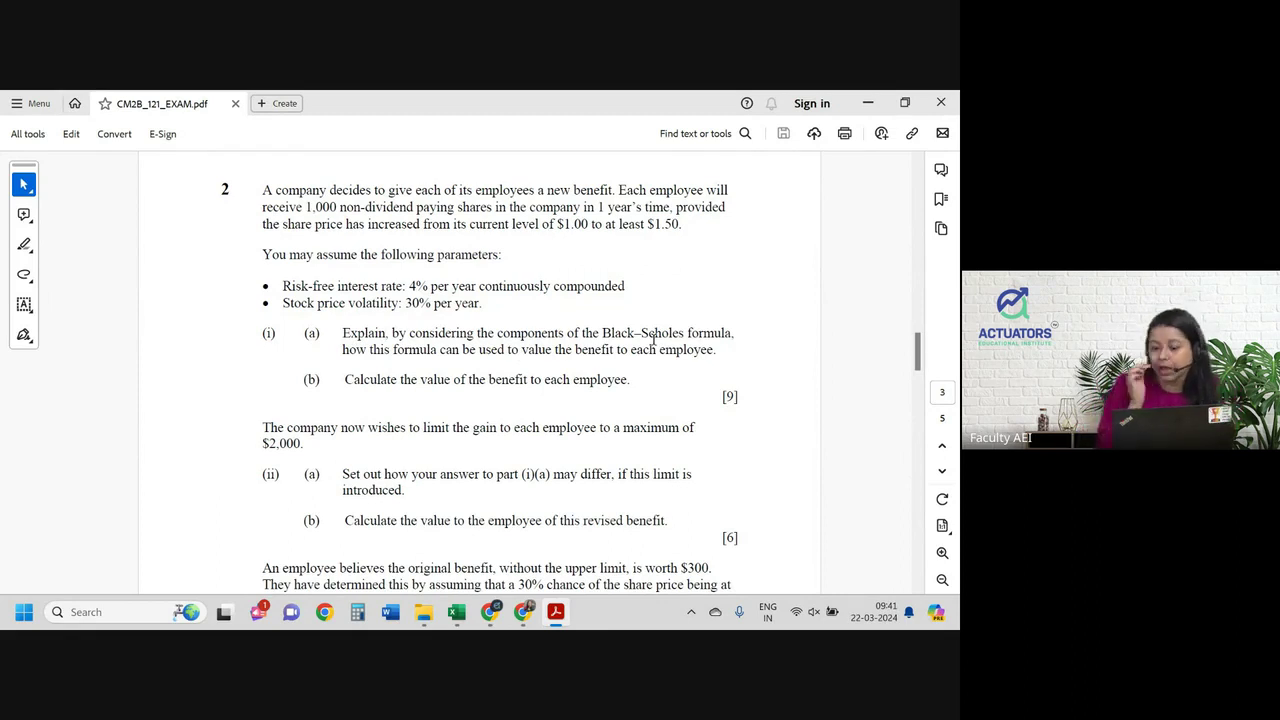
{"action": "left_click_drag", "start_coordinate": [649, 227], "coordinate": [687, 230]}
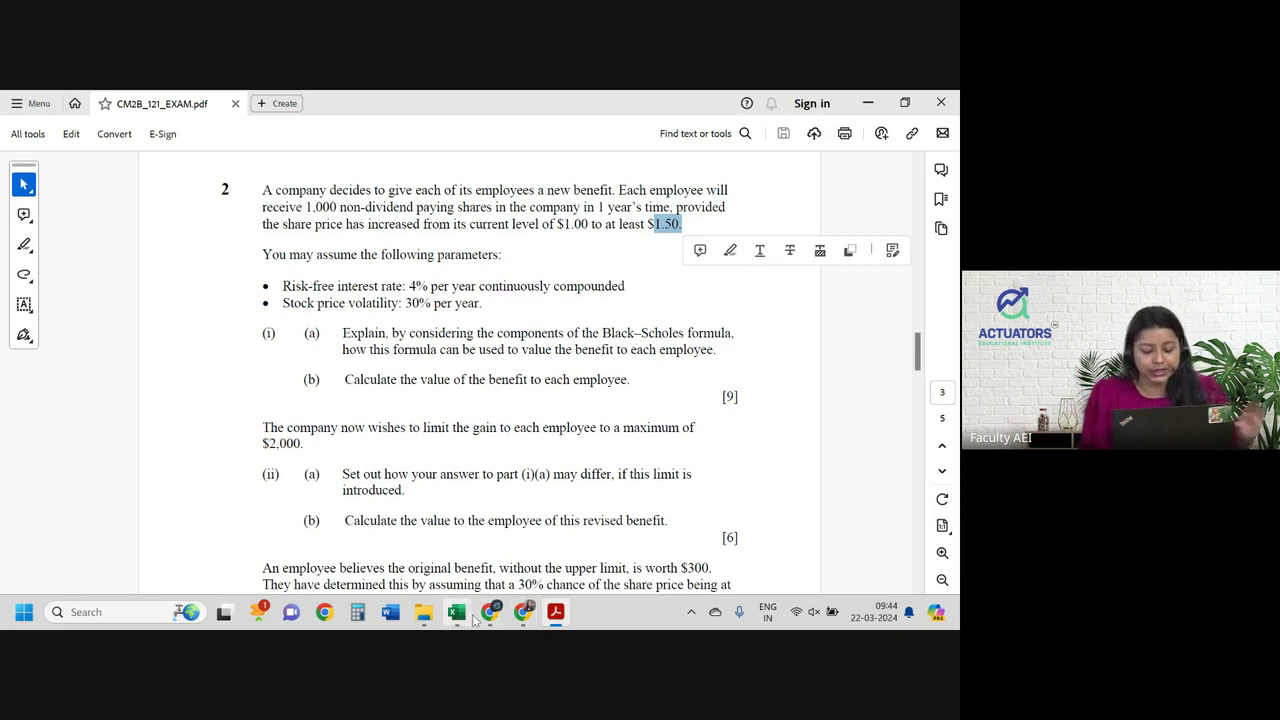
Switch to Excel's 2i sheet and clear the parameter inputs D7:D11.
{"action": "left_click_drag", "start_coordinate": [456, 612], "coordinate": [552, 615]}
{"action": "left_click", "coordinate": [552, 614]}
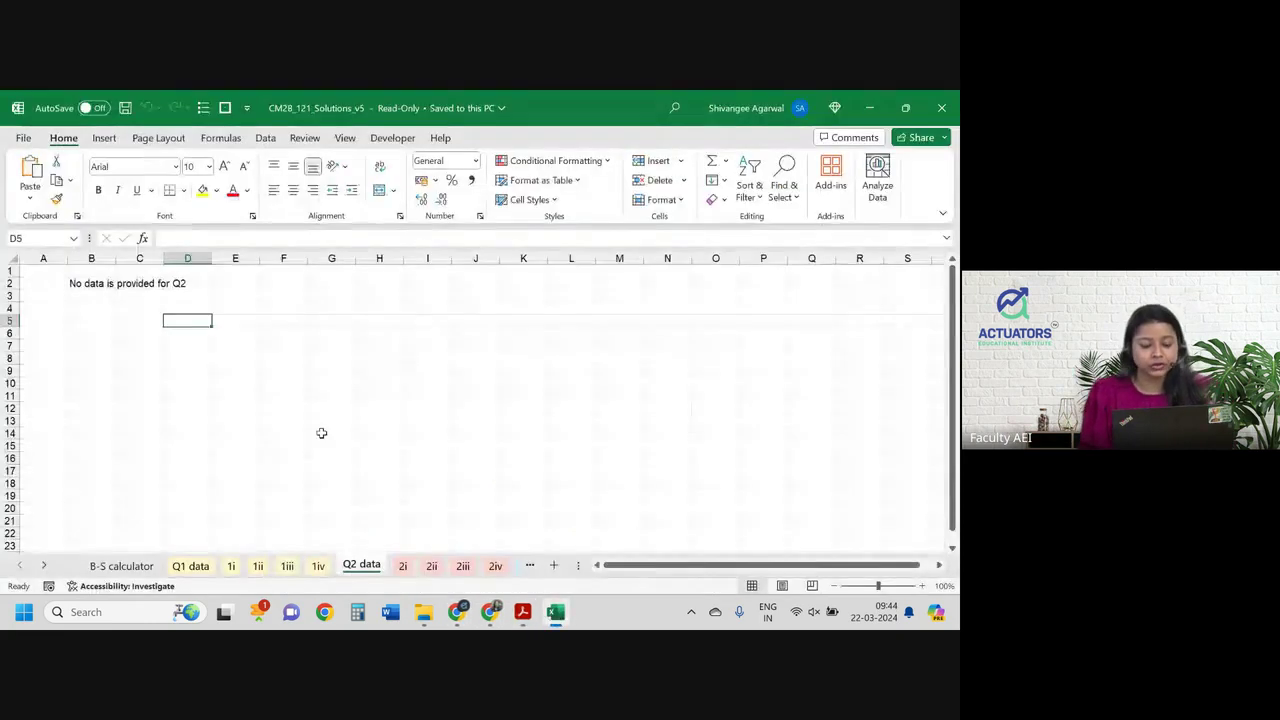
{"action": "left_click", "coordinate": [403, 566]}
{"action": "scroll", "coordinate": [453, 485], "scroll_direction": "up", "scroll_amount": 2}
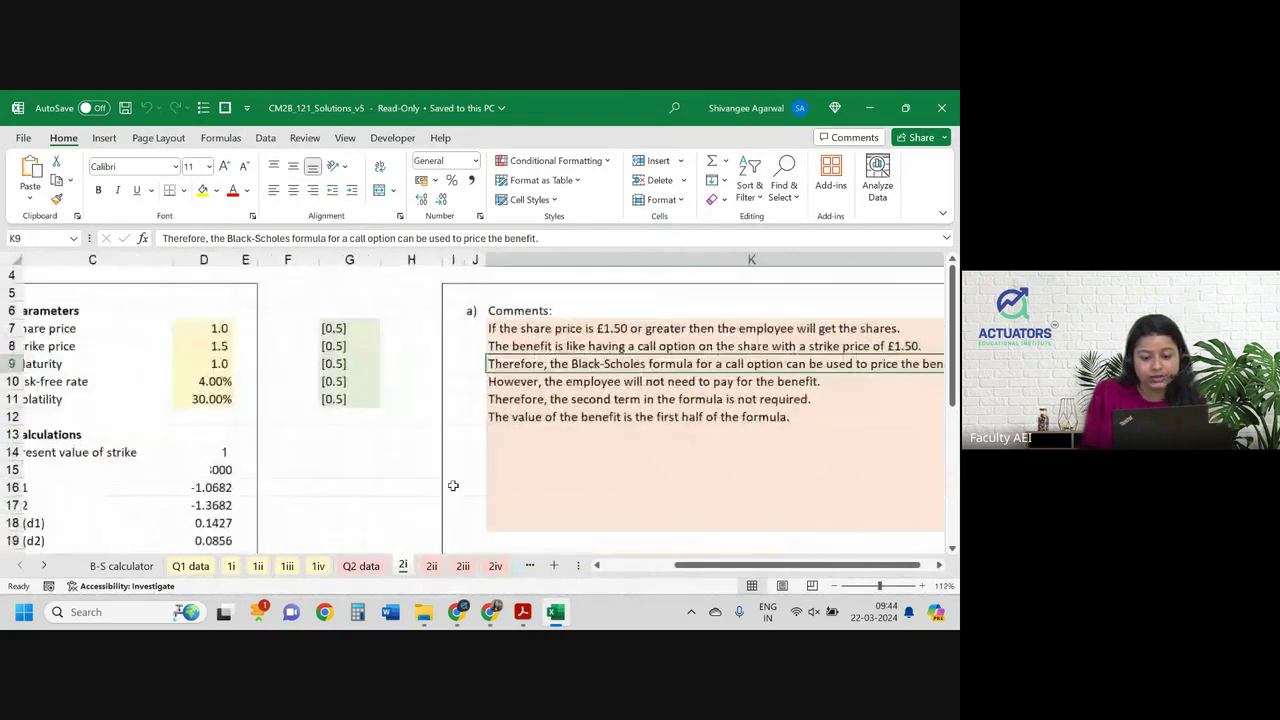
{"action": "scroll", "coordinate": [453, 485], "scroll_direction": "up", "scroll_amount": 2}
{"action": "left_click", "coordinate": [320, 327]}
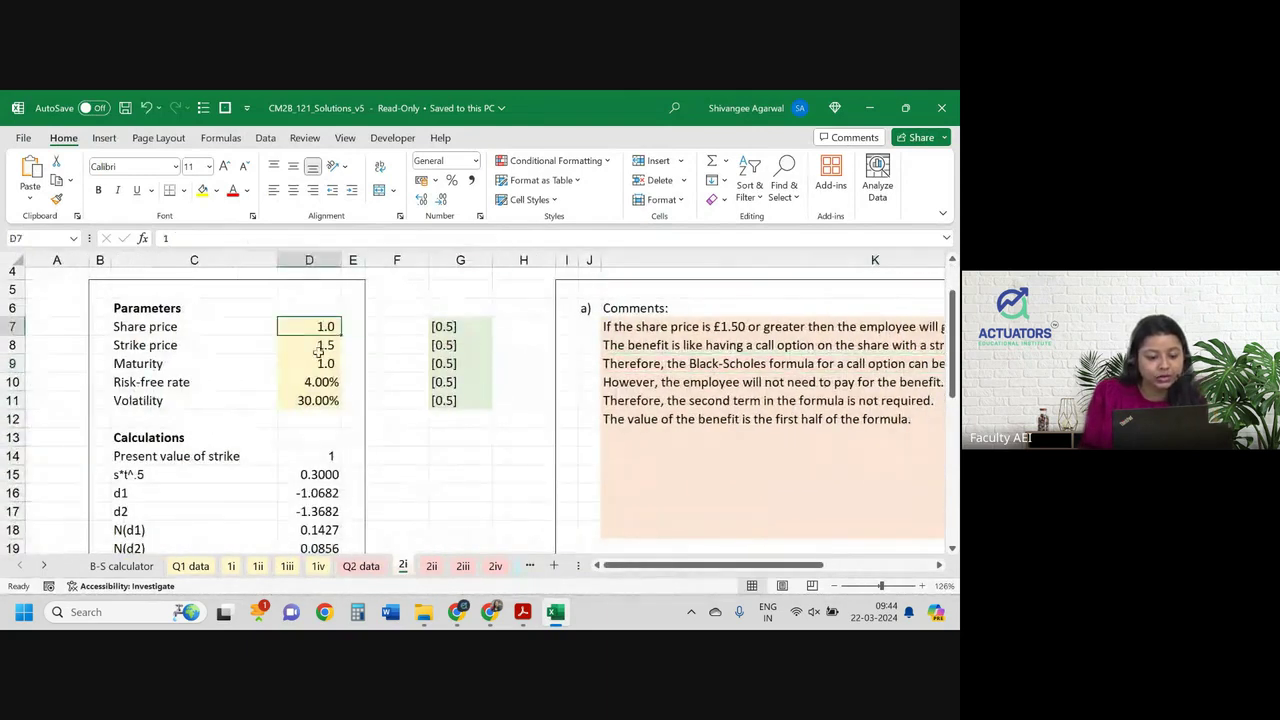
{"action": "left_click", "coordinate": [322, 400], "text": "shift"}
{"action": "key", "text": "Delete"}
{"action": "scroll", "coordinate": [323, 404], "scroll_direction": "down", "scroll_amount": 3}
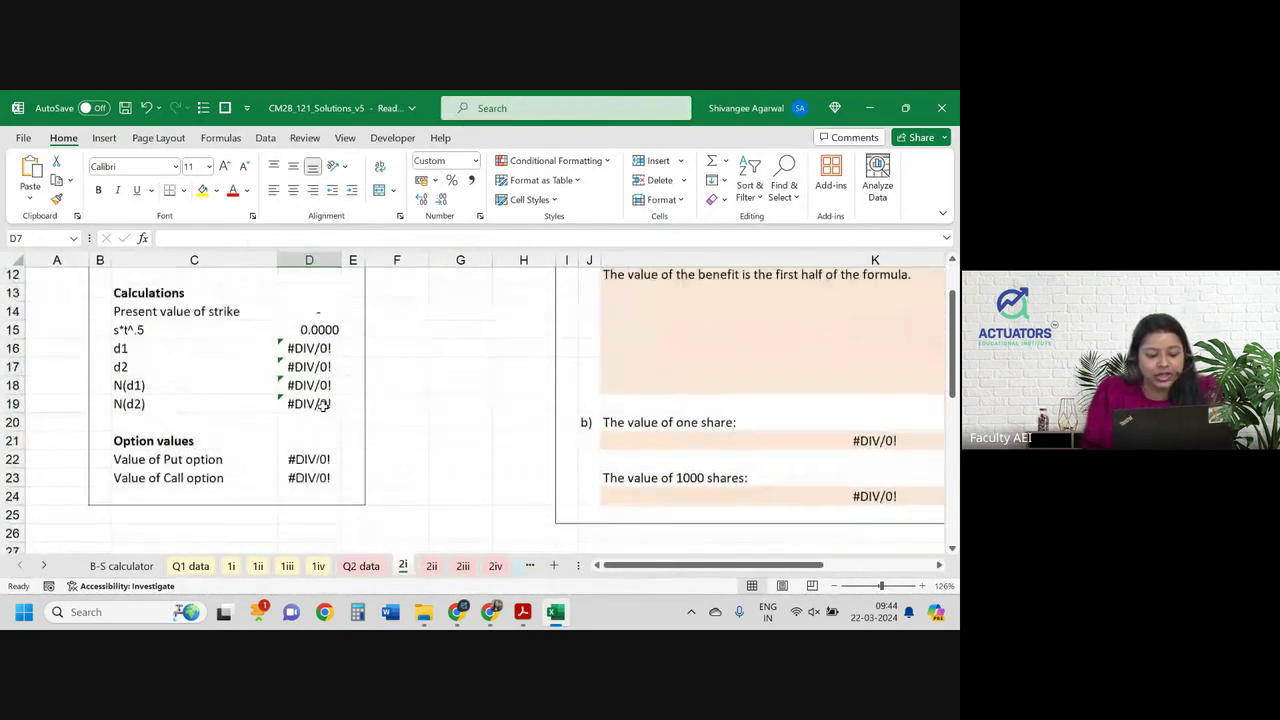
{"action": "scroll", "coordinate": [323, 404], "scroll_direction": "up", "scroll_amount": 2}
{"action": "left_click", "coordinate": [308, 296]}
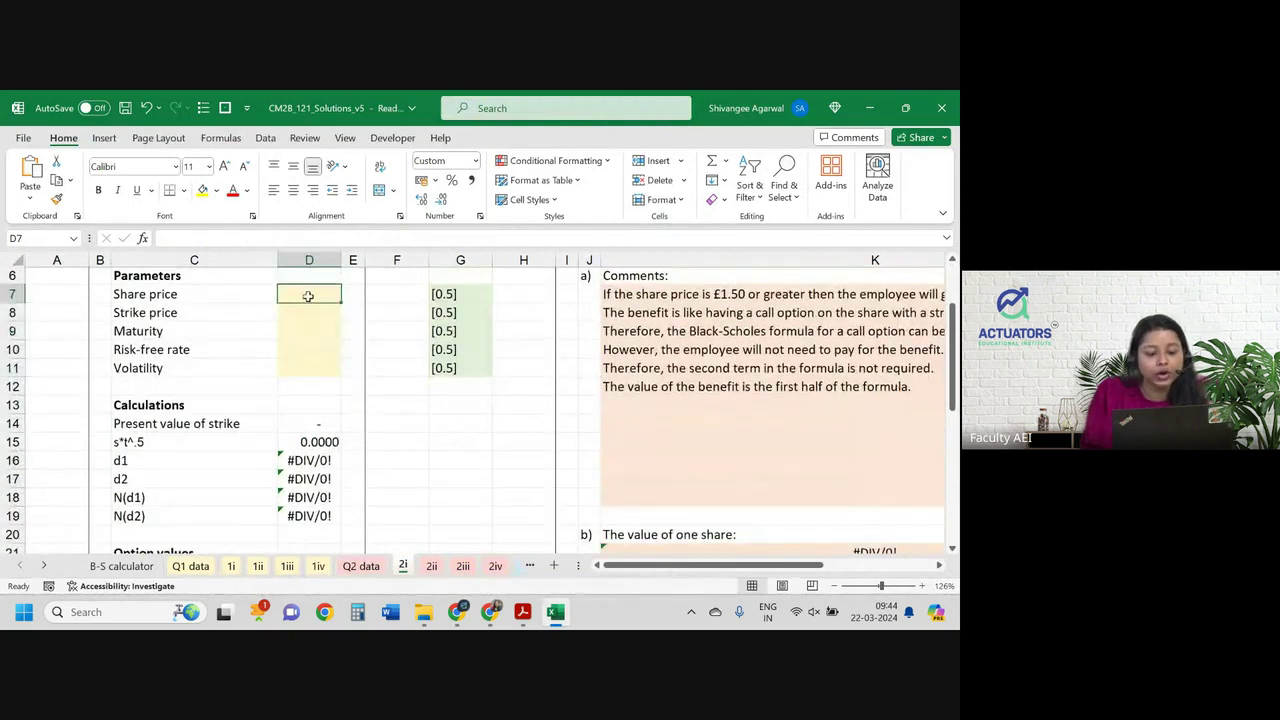
Clear the one-share value formula in K21, then reselect share price cell D7.
{"action": "left_click", "coordinate": [362, 566]}
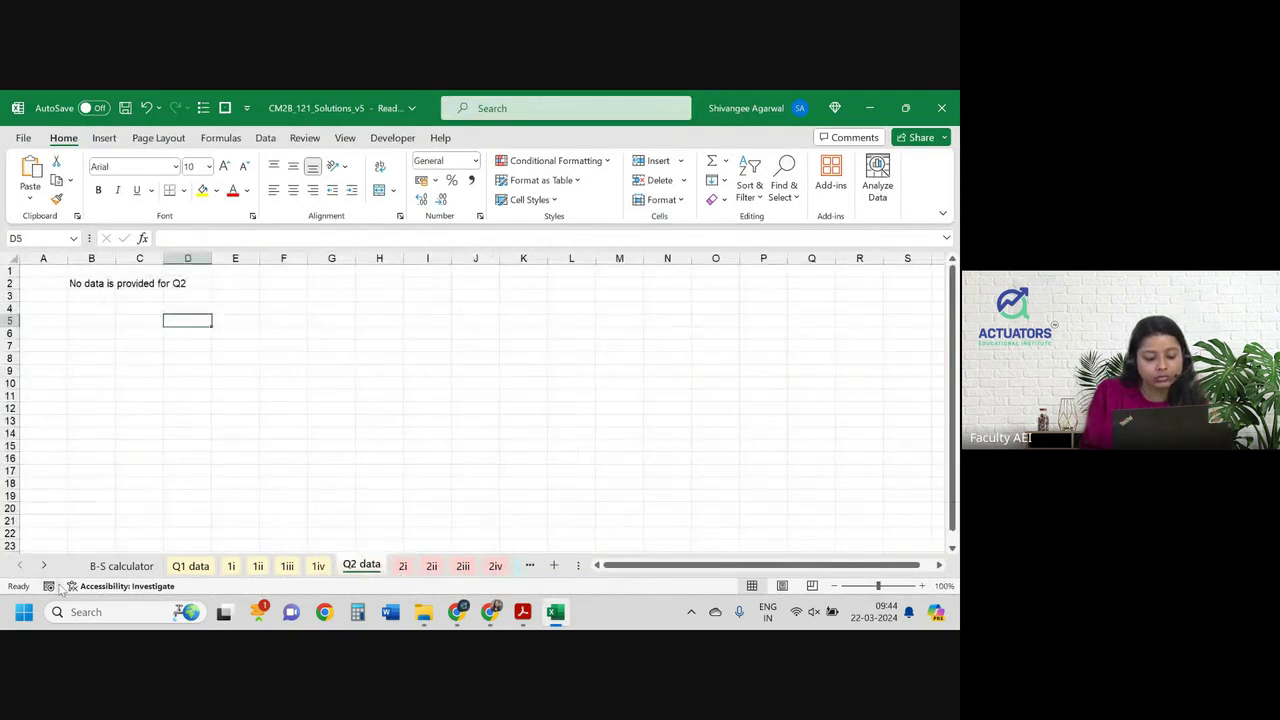
{"action": "left_click", "coordinate": [403, 566]}
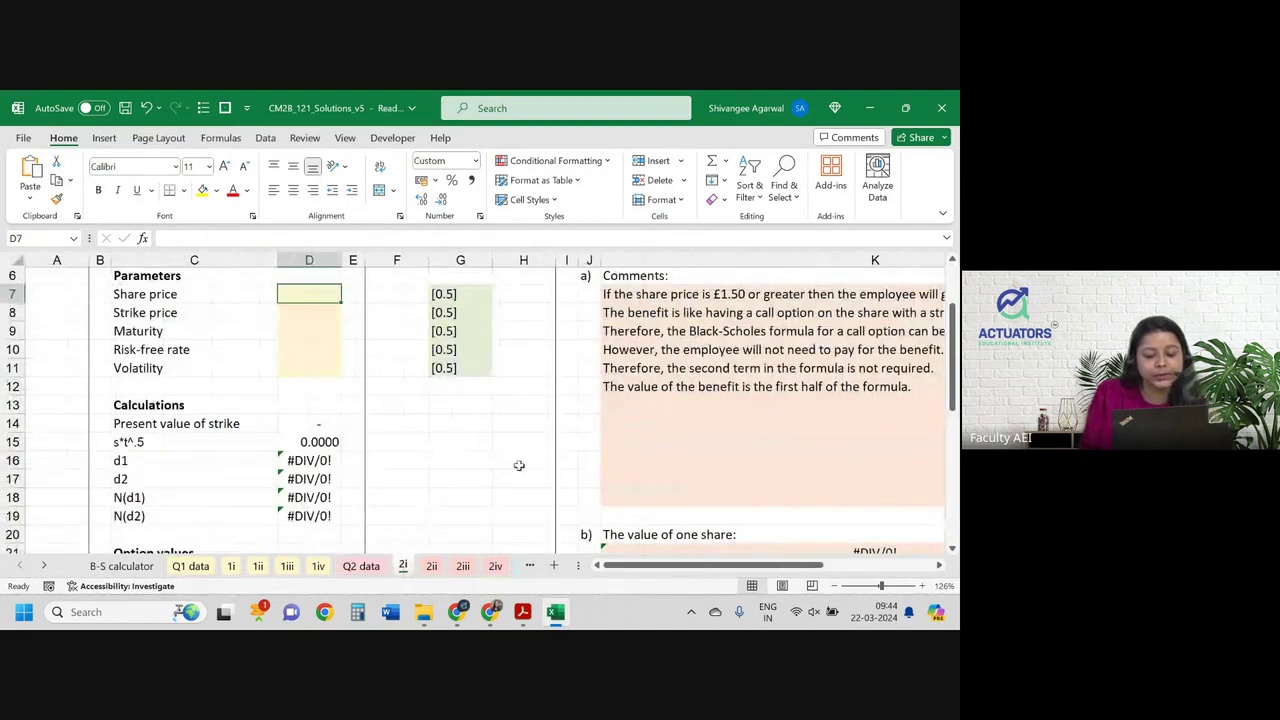
{"action": "scroll", "coordinate": [540, 470], "scroll_direction": "down", "scroll_amount": 2}
{"action": "left_click_drag", "start_coordinate": [854, 424], "coordinate": [854, 508]}
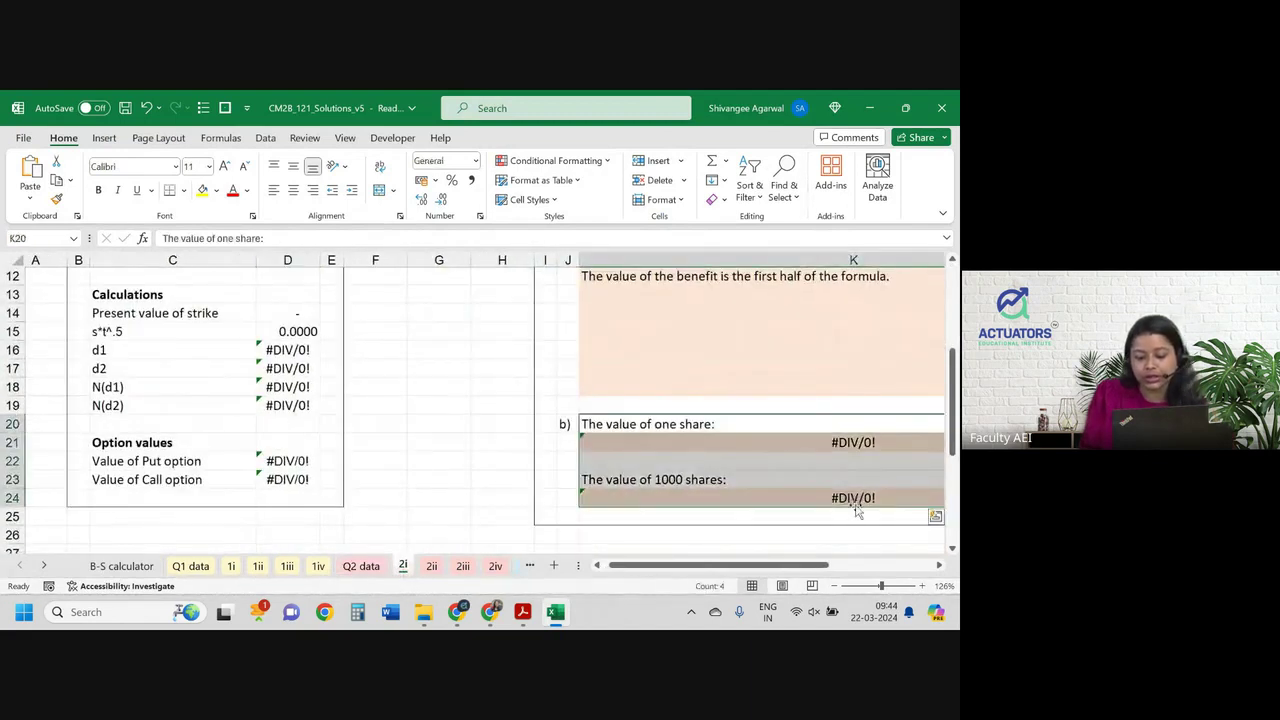
{"action": "left_click", "coordinate": [868, 452]}
{"action": "key", "text": "ctrl+Up"}
{"action": "key", "text": "ctrl+Up"}
{"action": "key", "text": "ctrl+Up"}
{"action": "key", "text": "ctrl+Up"}
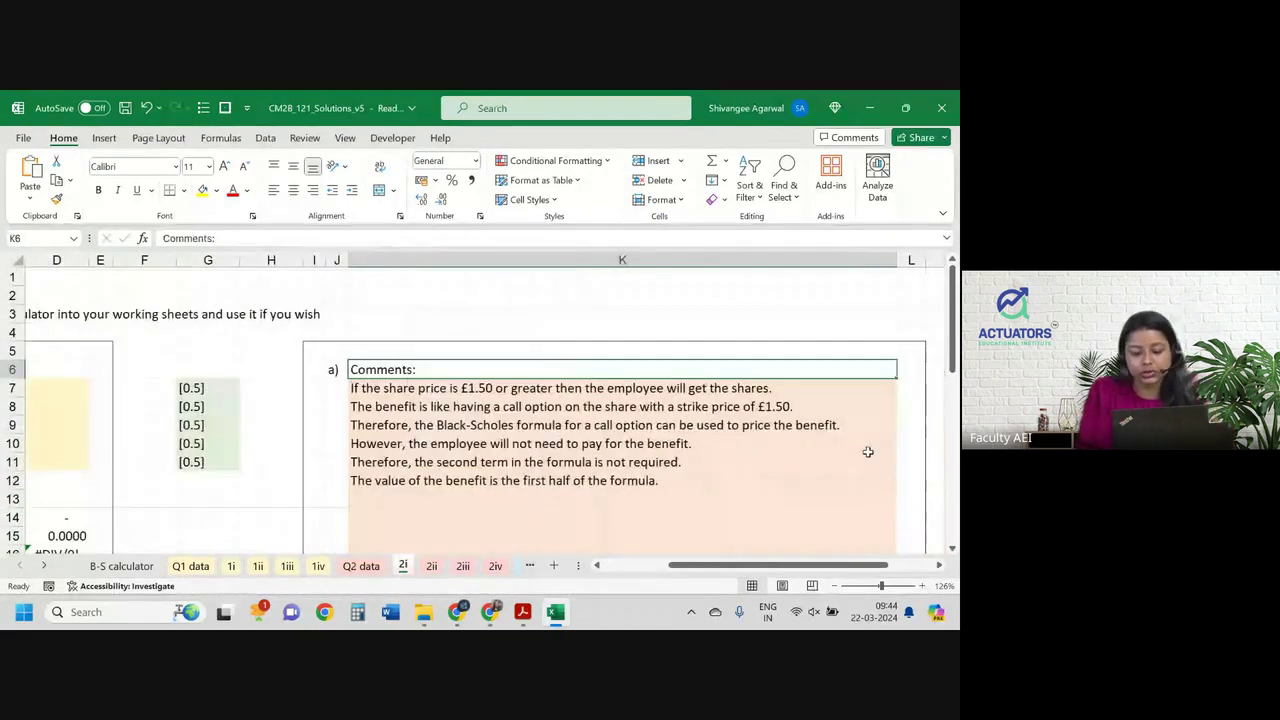
{"action": "scroll", "coordinate": [868, 452], "scroll_direction": "down", "scroll_amount": 4}
{"action": "left_click", "coordinate": [716, 438]}
{"action": "key", "text": "Delete"}
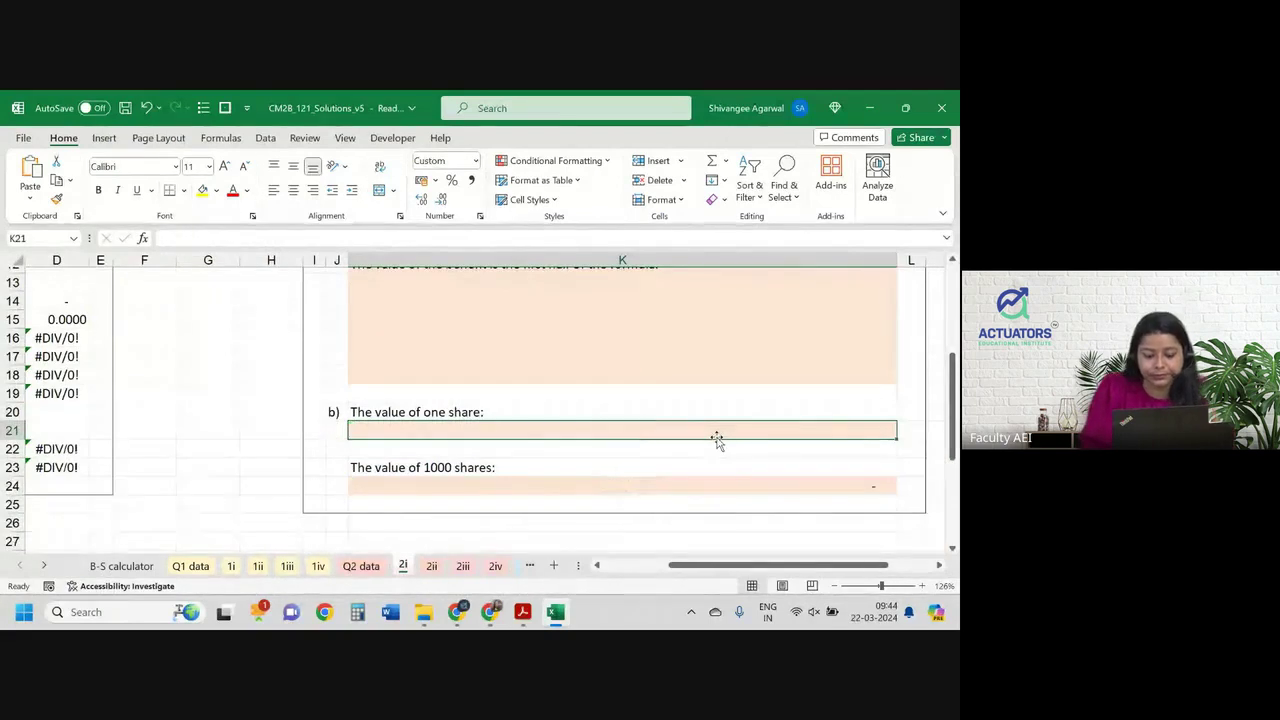
{"action": "scroll", "coordinate": [418, 370], "scroll_direction": "left", "scroll_amount": 3}
{"action": "scroll", "coordinate": [418, 370], "scroll_direction": "up", "scroll_amount": 4}
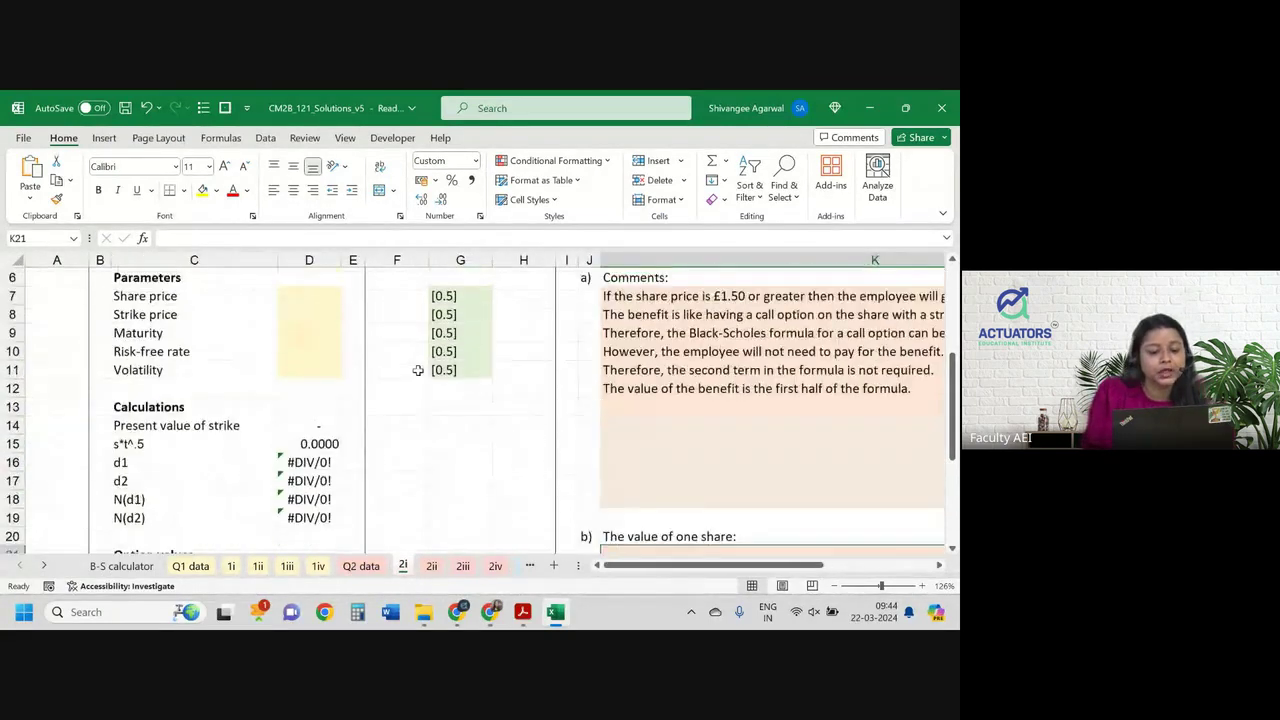
{"action": "left_click", "coordinate": [290, 352]}
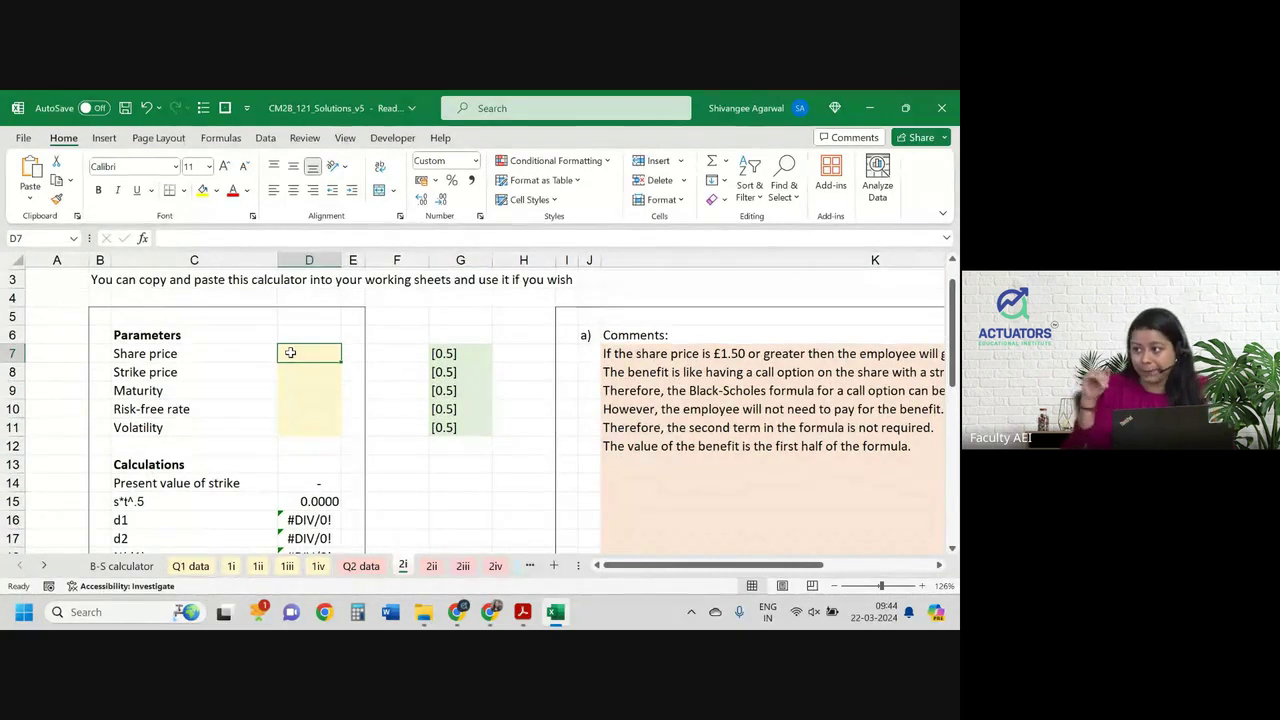
Enter share price 1, strike 1.5 and maturity 1 year in D7:D9.
{"action": "type", "text": "1"}
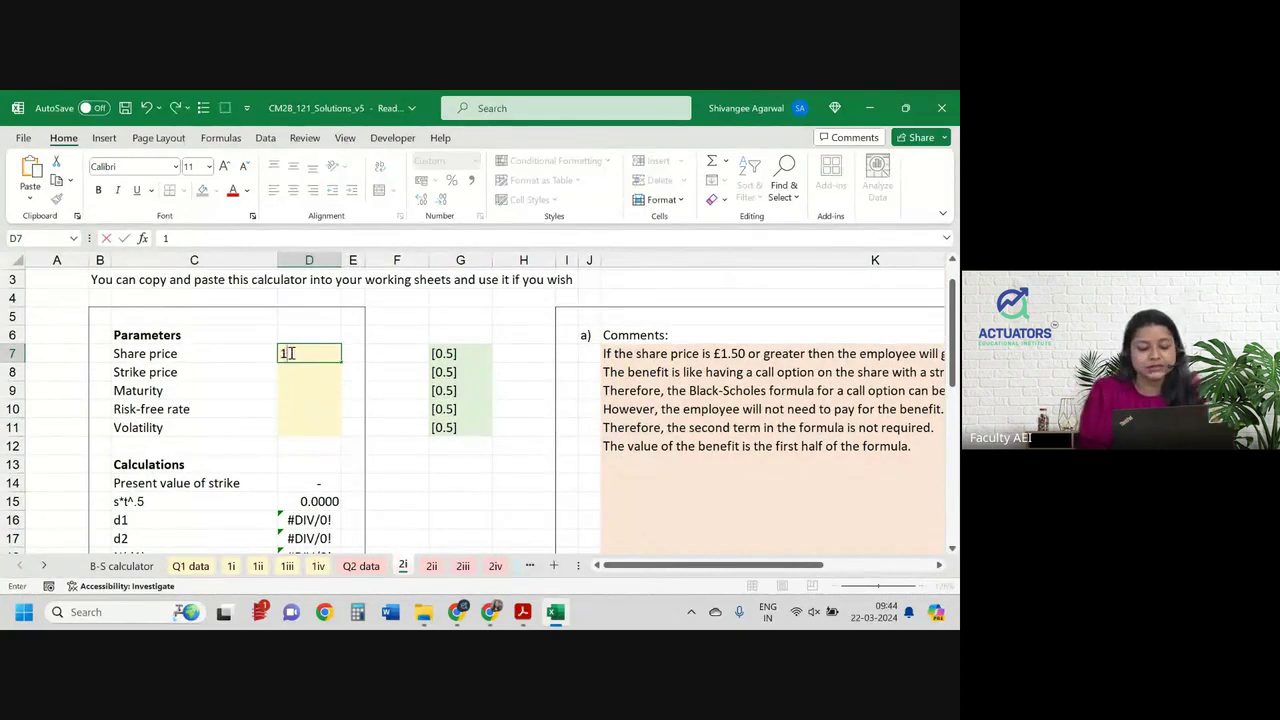
{"action": "key", "text": "Return"}
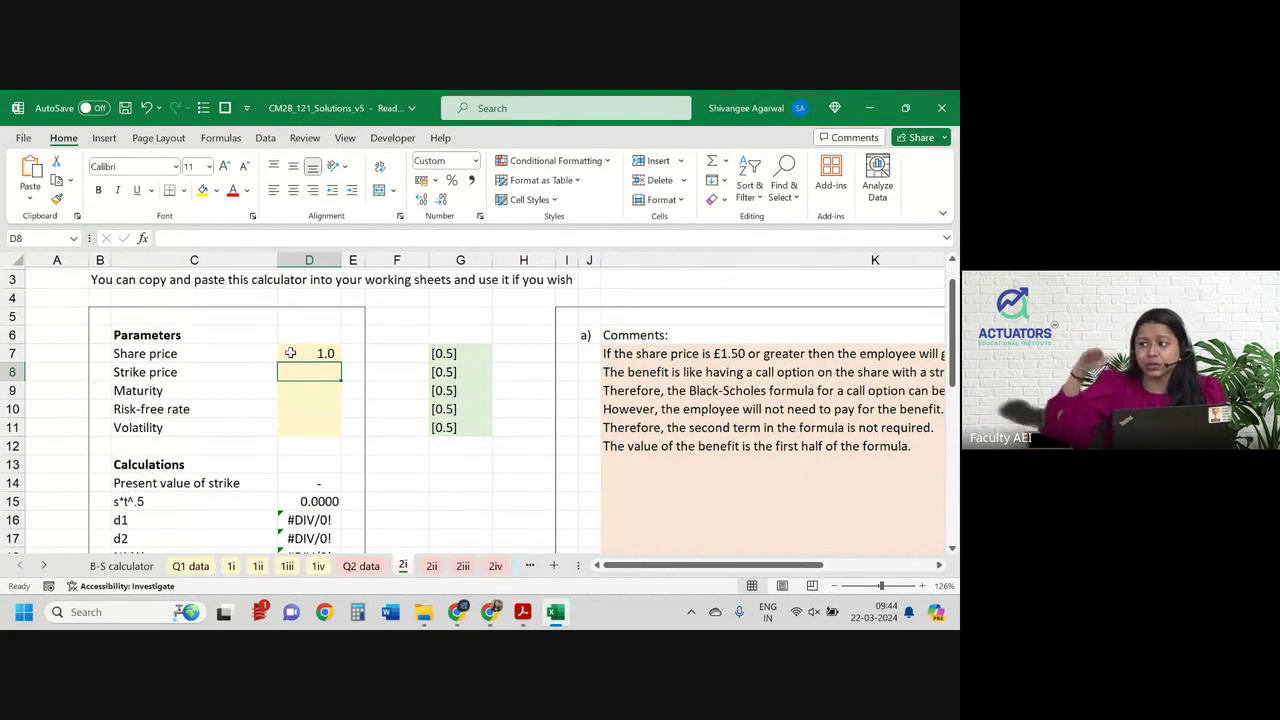
{"action": "type", "text": "1.5"}
{"action": "key", "text": "Return"}
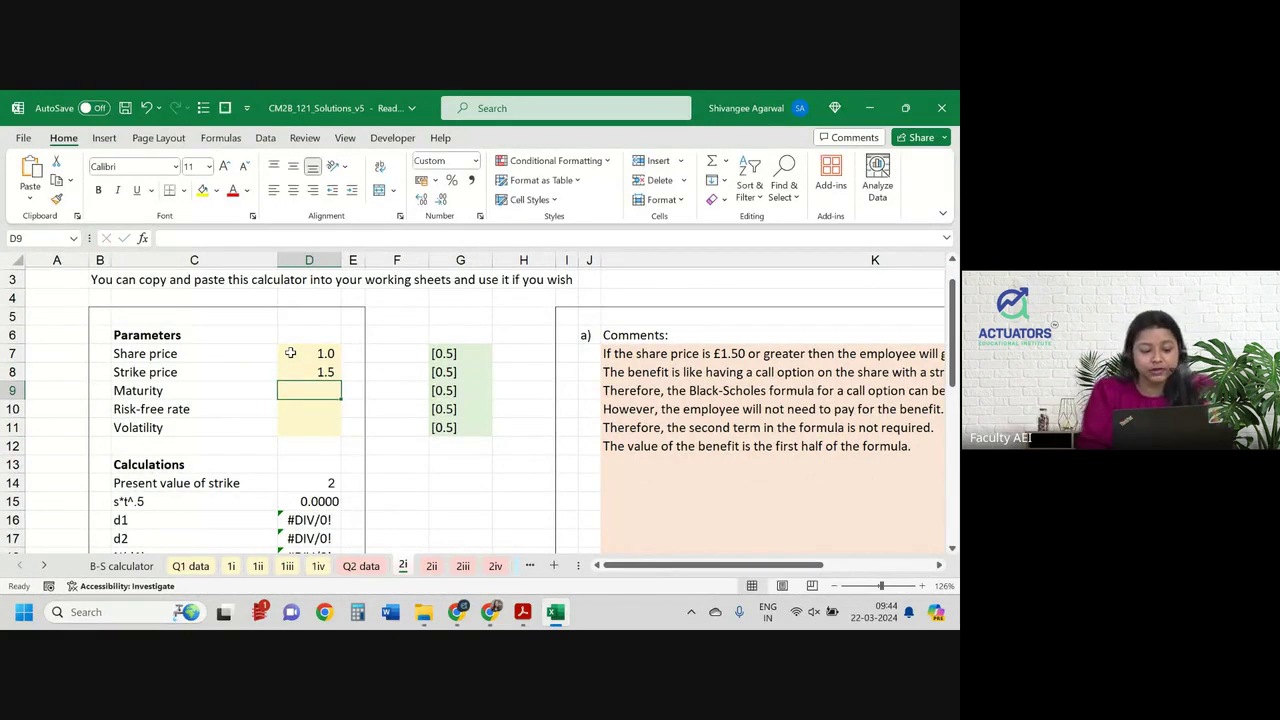
{"action": "type", "text": "1"}
{"action": "key", "text": "Return"}
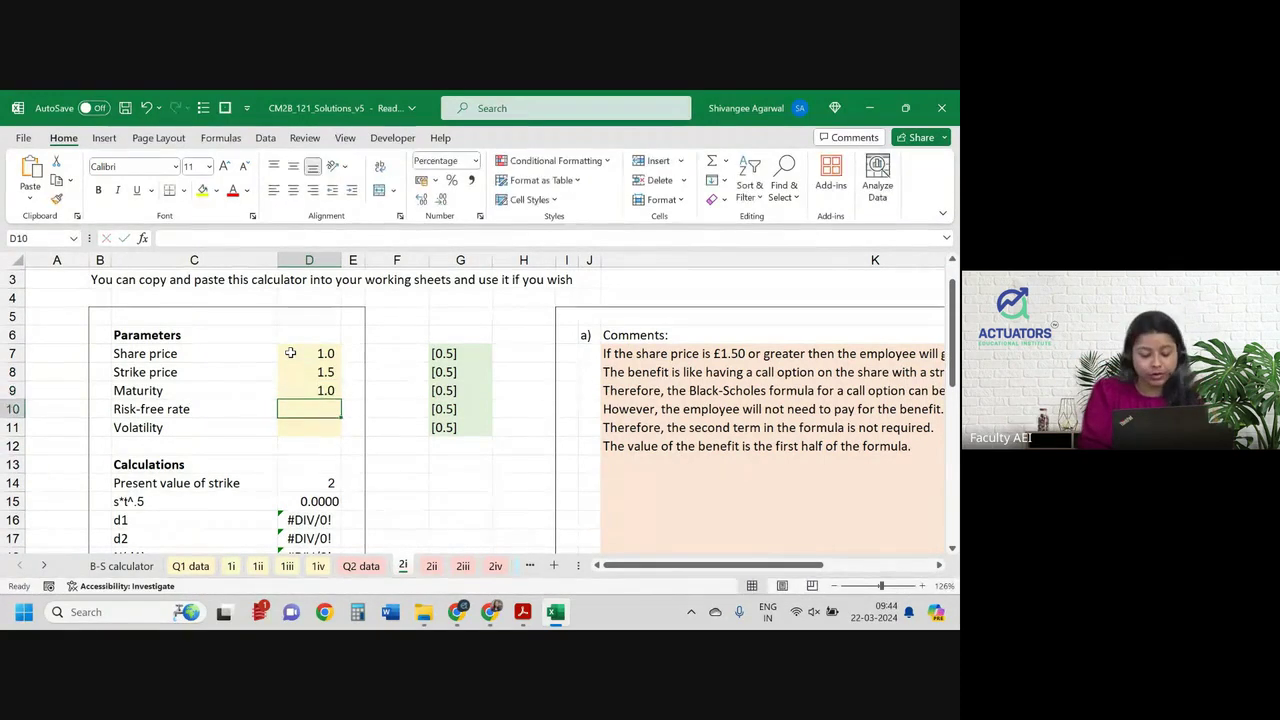
Enter a 4% risk-free rate and 30% volatility, then view the resulting option values.
{"action": "key", "text": "alt+Tab"}
{"action": "key", "text": "alt+Tab"}
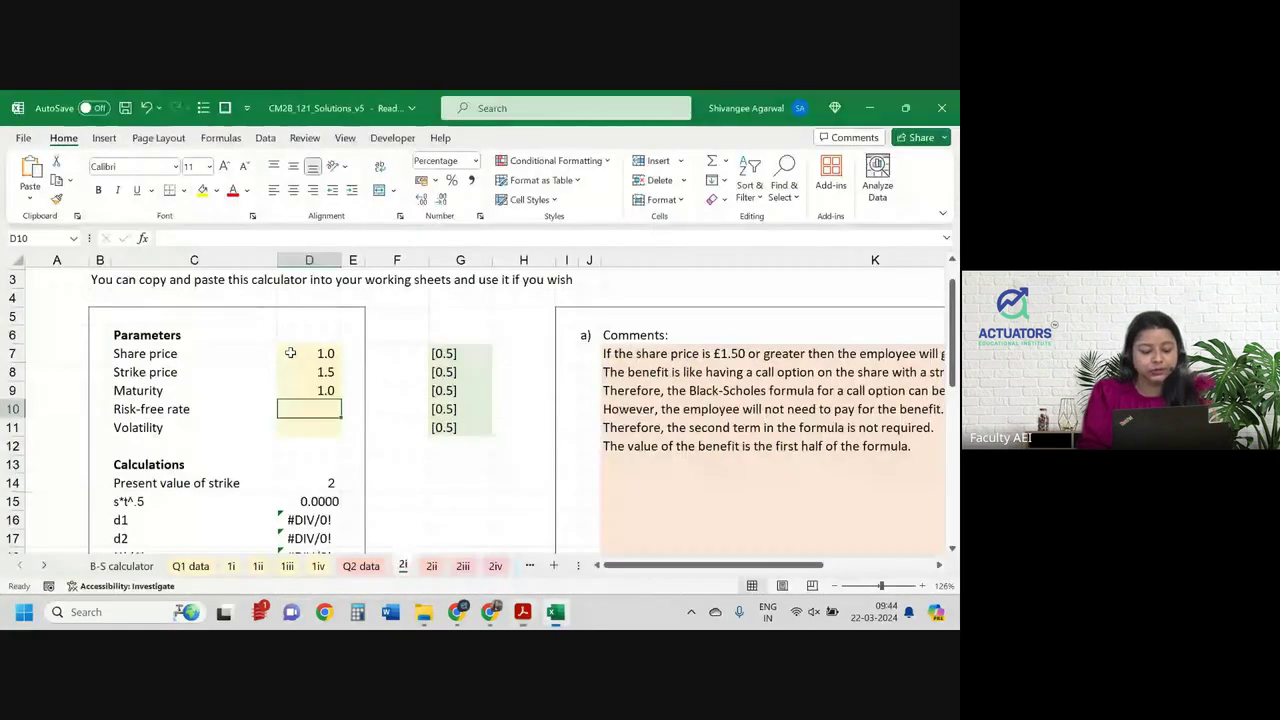
{"action": "type", "text": "4%"}
{"action": "key", "text": "alt+Tab"}
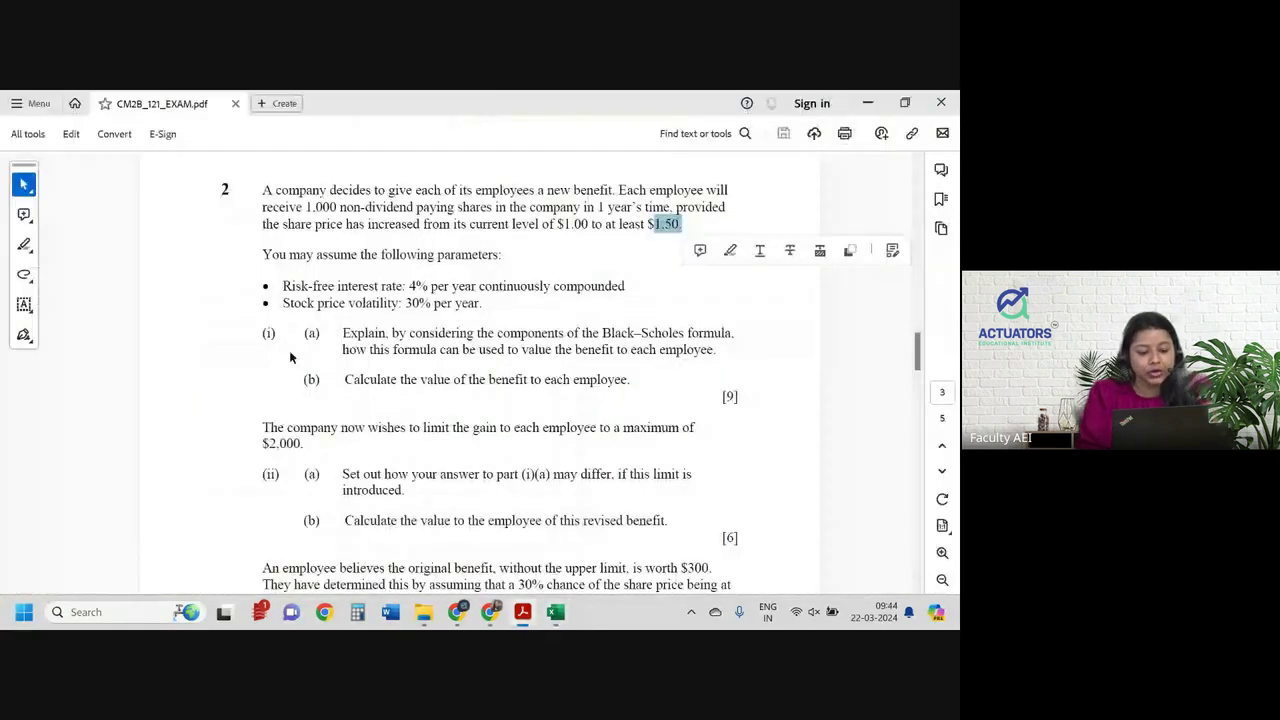
{"action": "key", "text": "alt+Tab"}
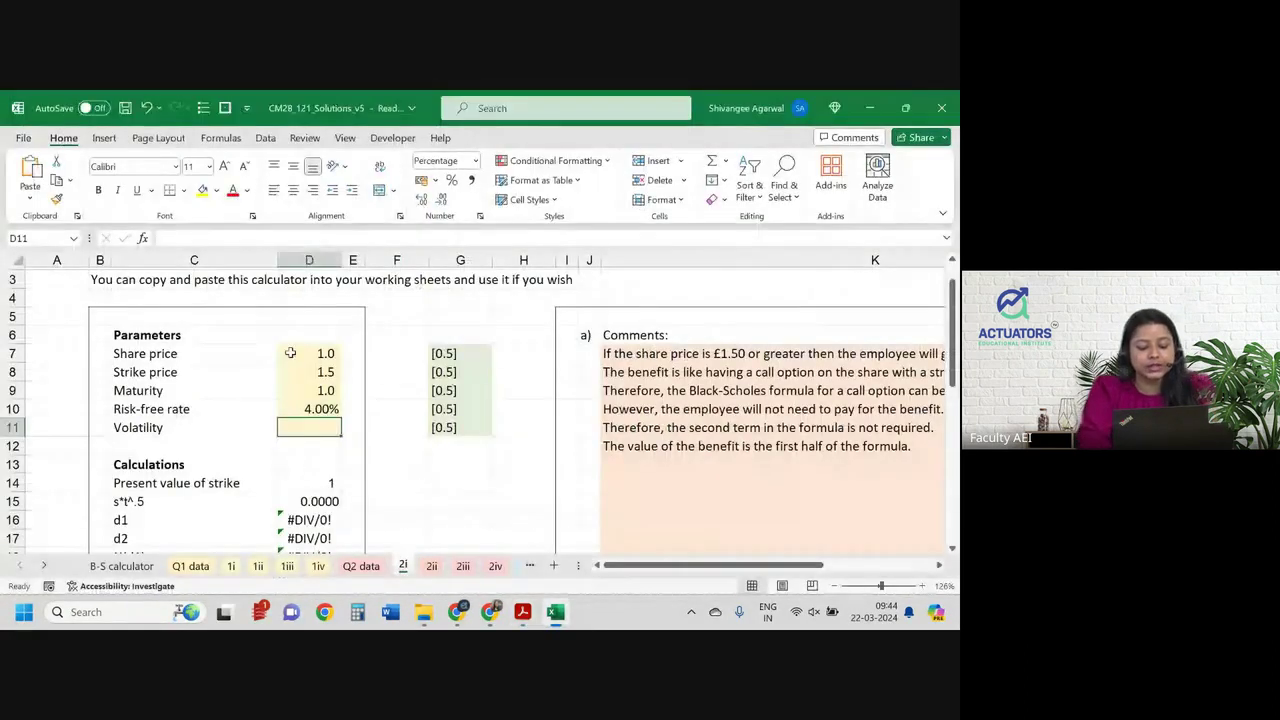
{"action": "type", "text": "30%"}
{"action": "key", "text": "Return"}
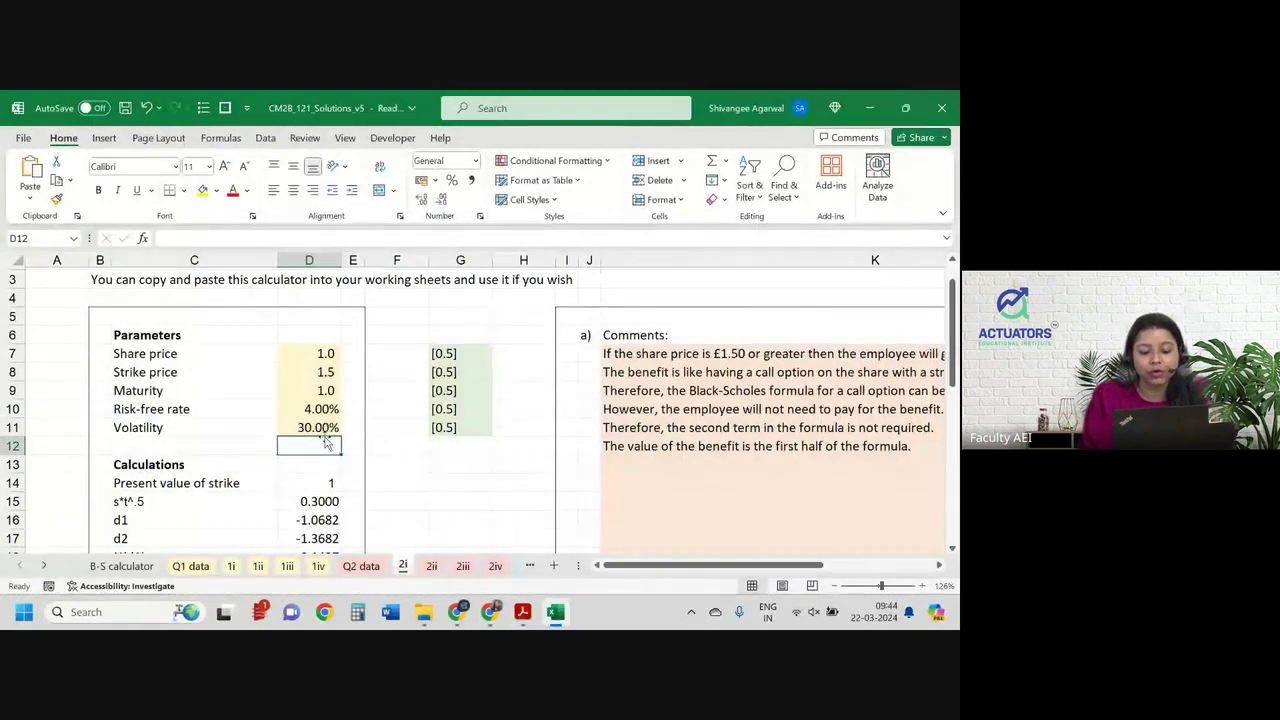
{"action": "scroll", "coordinate": [325, 435], "scroll_direction": "down", "scroll_amount": 3}
{"action": "scroll", "coordinate": [323, 423], "scroll_direction": "down", "scroll_amount": 1}
{"action": "left_click", "coordinate": [319, 390]}
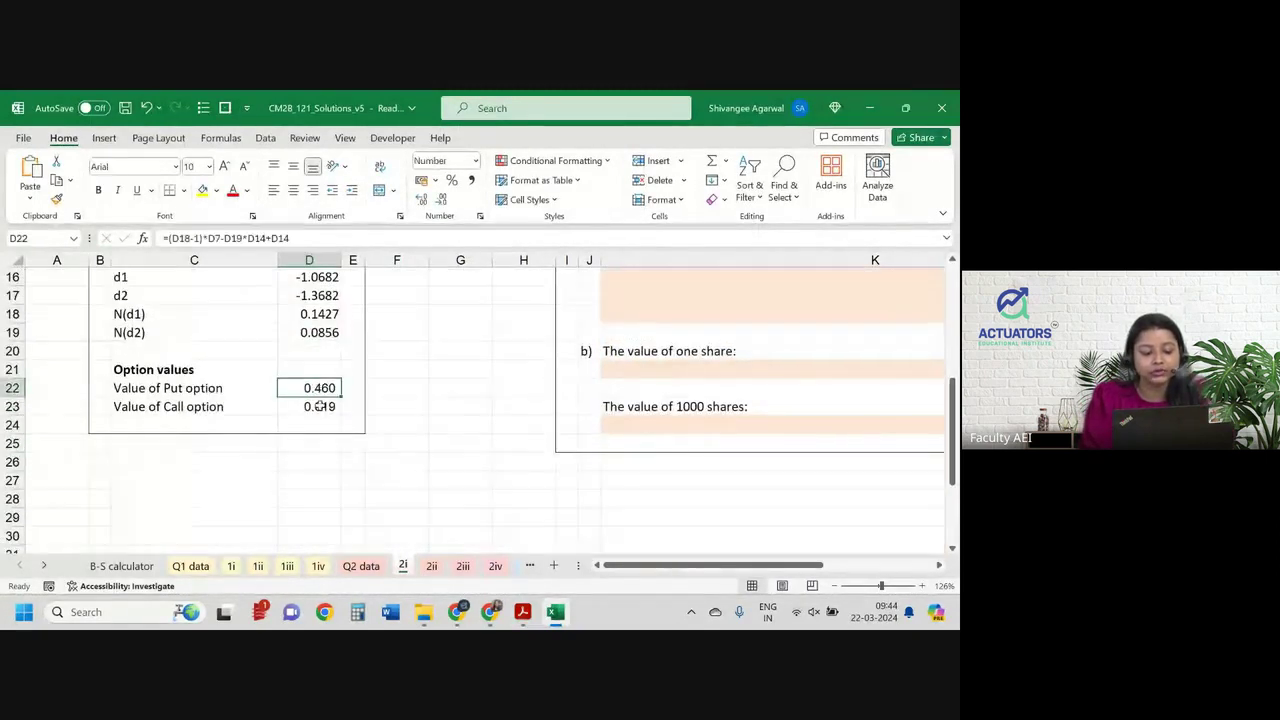
{"action": "left_click", "coordinate": [320, 408]}
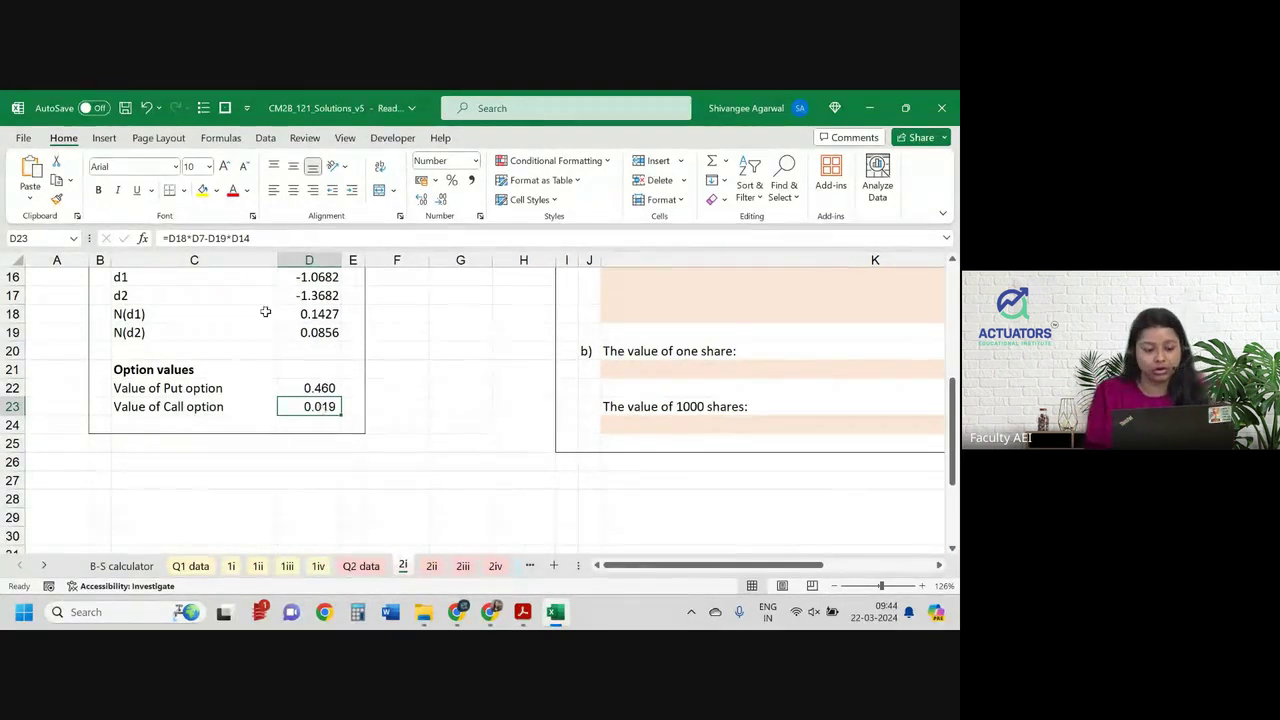
{"action": "left_click", "coordinate": [203, 190]}
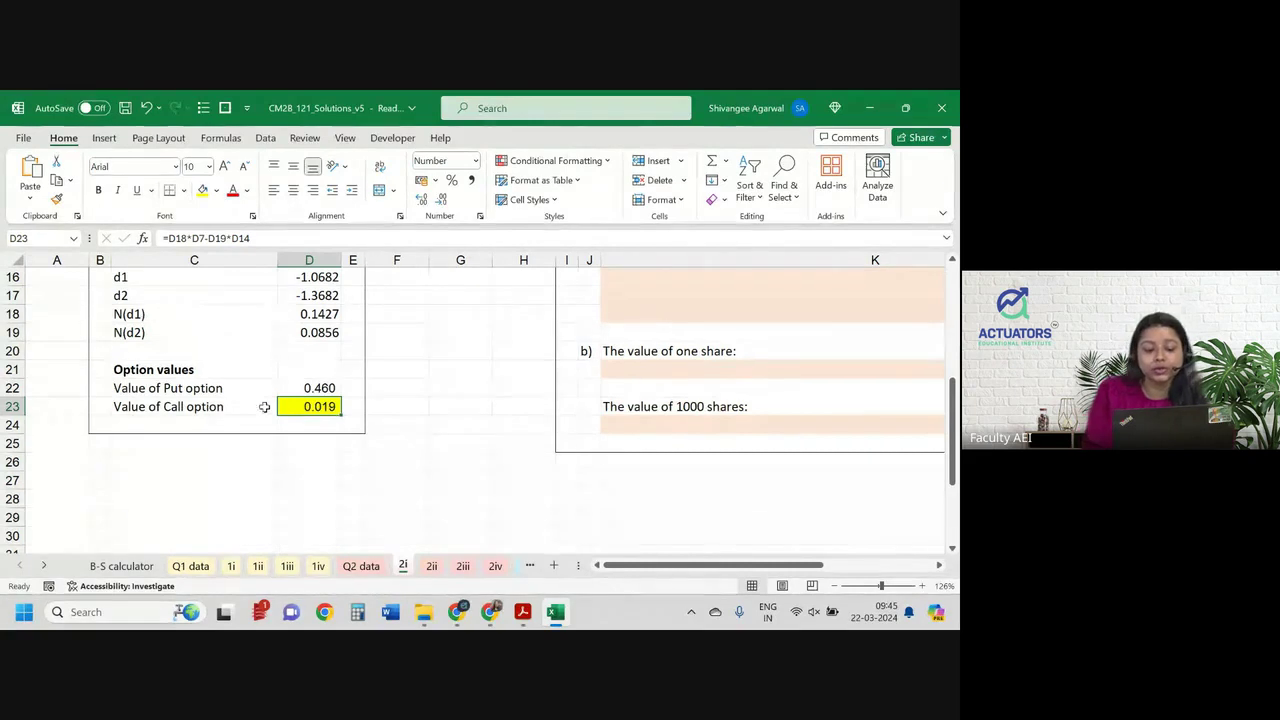
{"action": "left_click", "coordinate": [216, 190]}
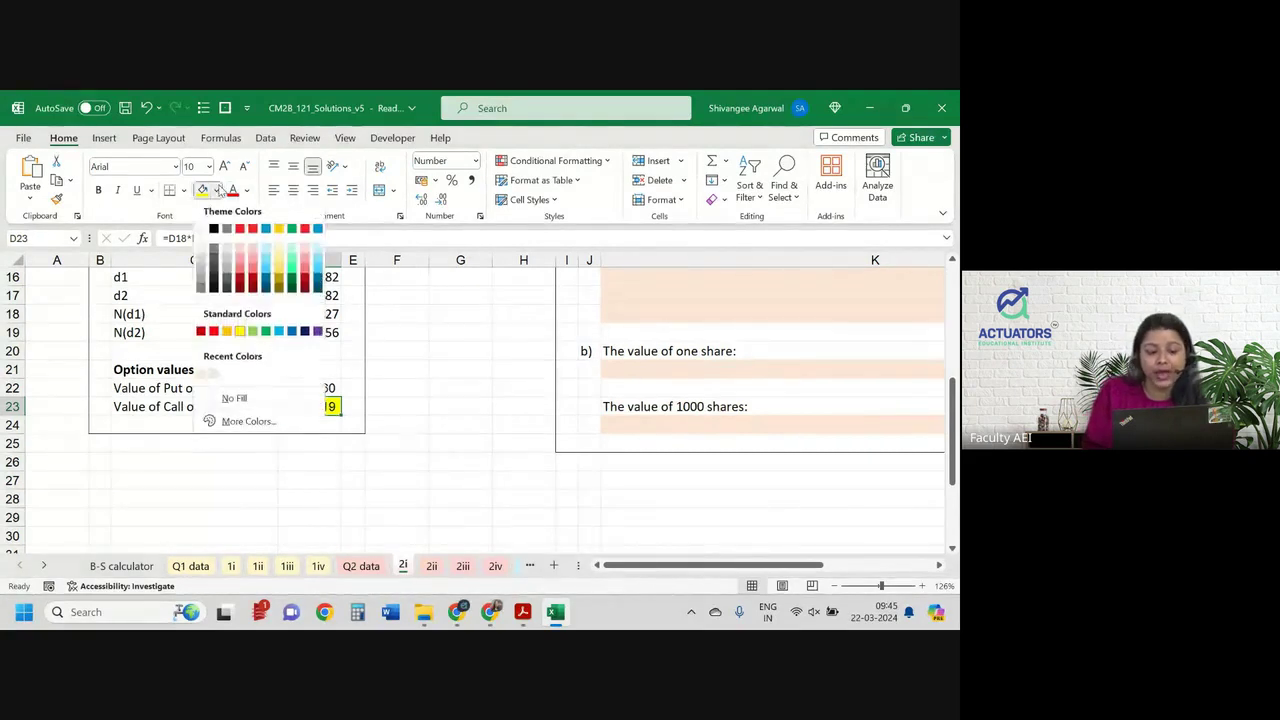
{"action": "left_click", "coordinate": [232, 398]}
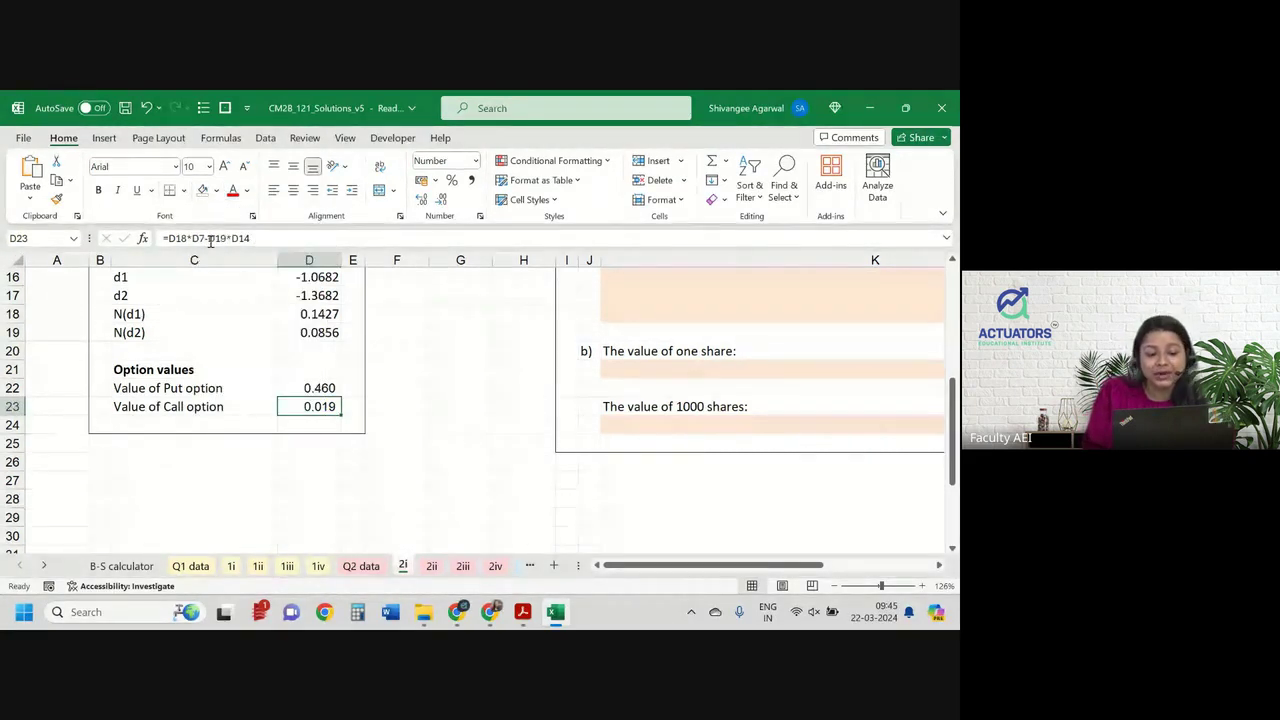
{"action": "left_click", "coordinate": [255, 238]}
Leave the call formula unchanged and move over to the part (b) answer cells.
{"action": "key", "text": "Escape"}
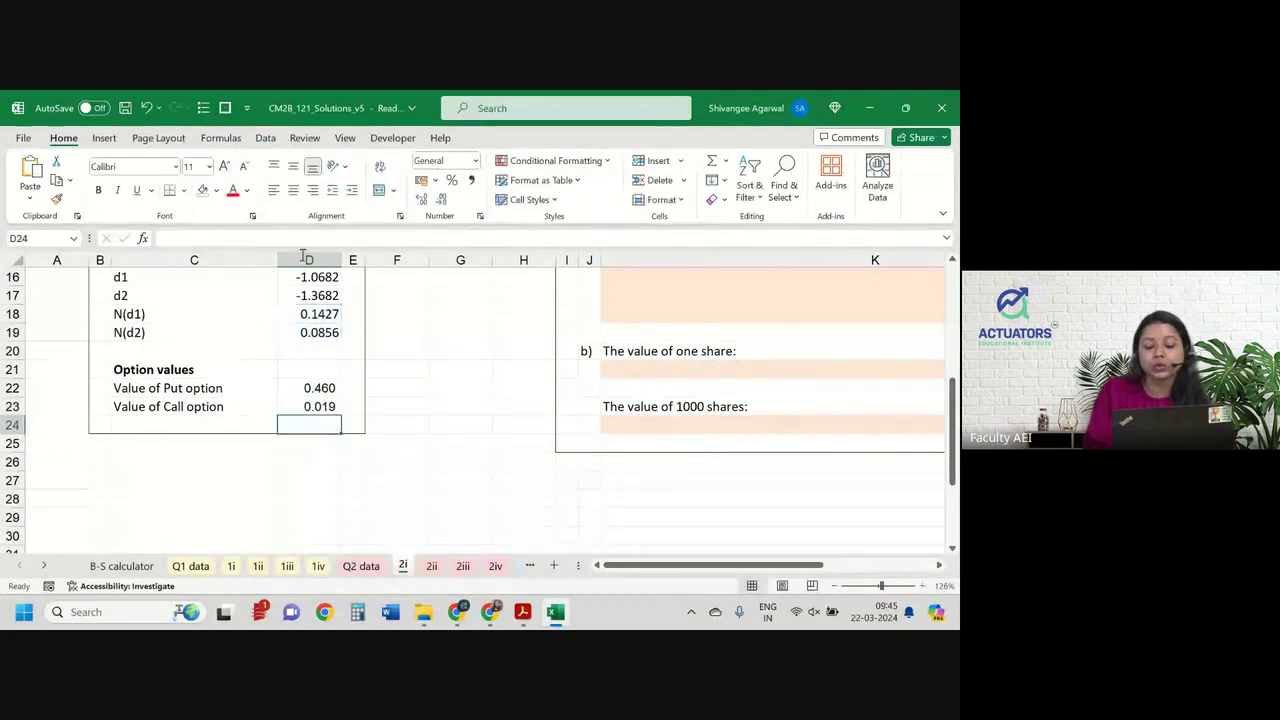
{"action": "scroll", "coordinate": [467, 428], "scroll_direction": "right", "scroll_amount": 1}
{"action": "scroll", "coordinate": [467, 428], "scroll_direction": "right", "scroll_amount": 2}
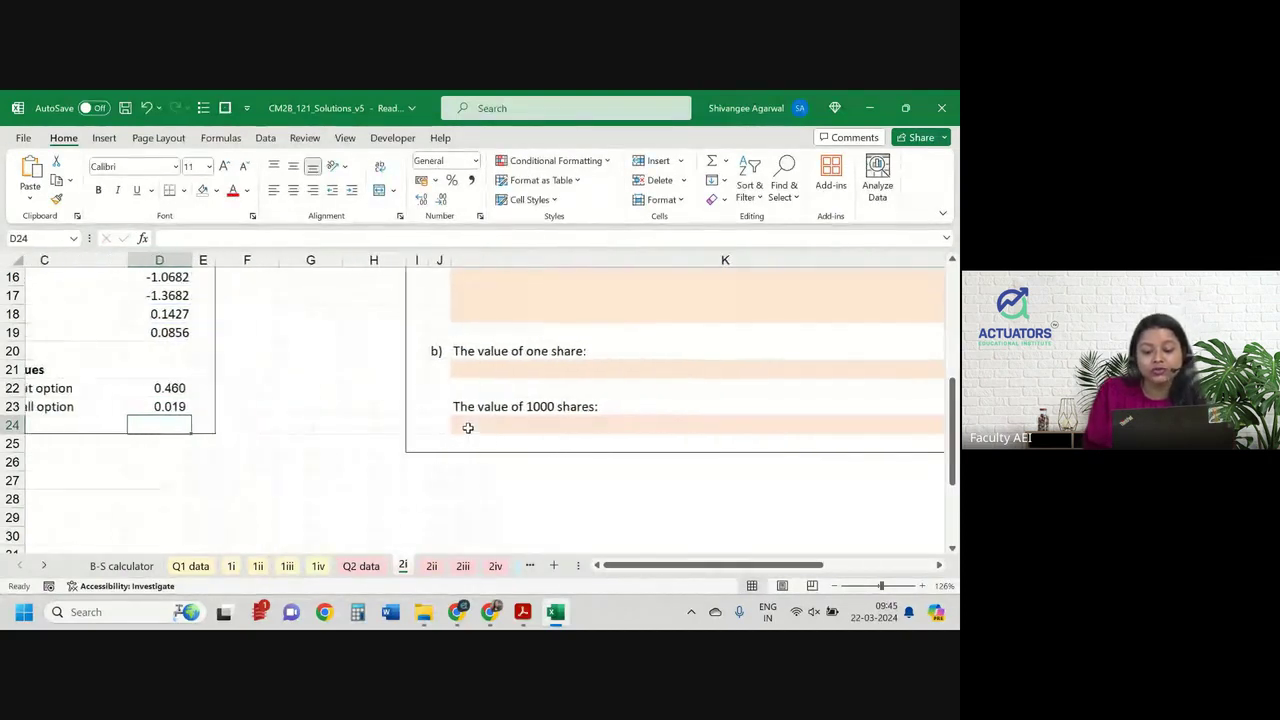
{"action": "scroll", "coordinate": [563, 389], "scroll_direction": "right", "scroll_amount": 1}
{"action": "scroll", "coordinate": [583, 390], "scroll_direction": "right", "scroll_amount": 2}
{"action": "scroll", "coordinate": [583, 388], "scroll_direction": "down", "scroll_amount": 1}
{"action": "scroll", "coordinate": [583, 388], "scroll_direction": "down", "scroll_amount": 1}
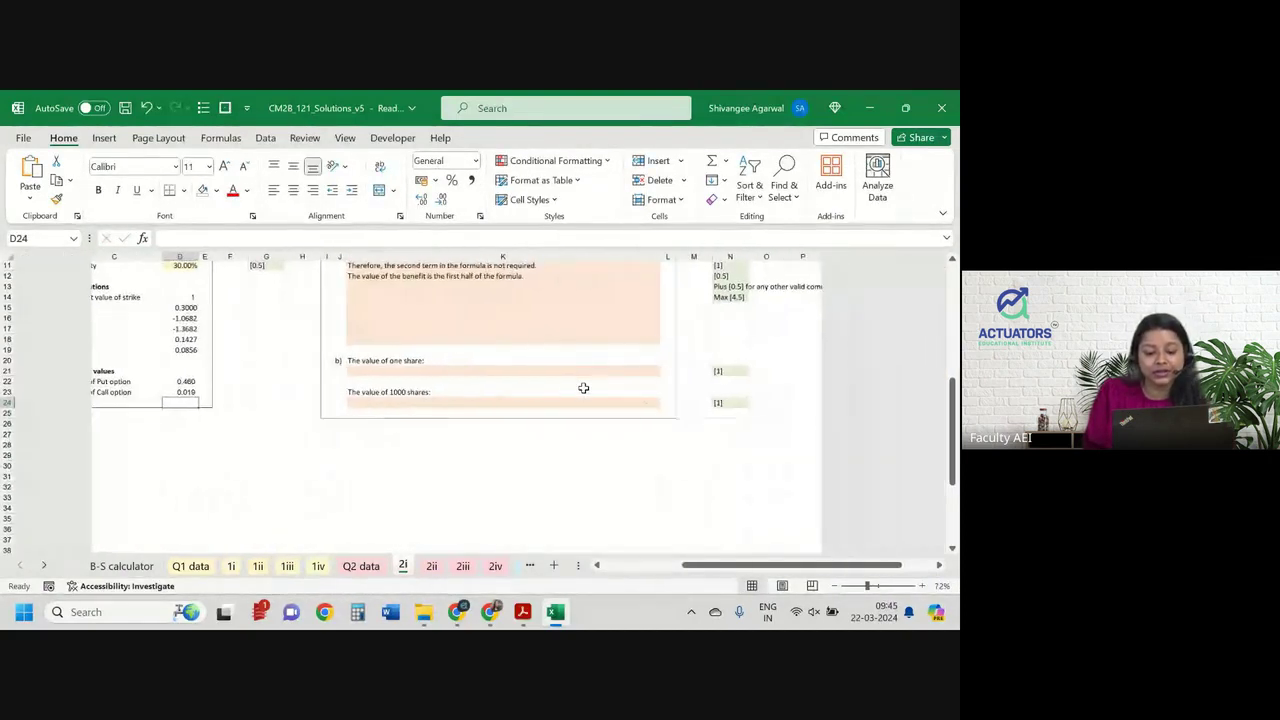
{"action": "scroll", "coordinate": [583, 388], "scroll_direction": "down", "scroll_amount": 1}
{"action": "scroll", "coordinate": [583, 388], "scroll_direction": "down", "scroll_amount": 1}
{"action": "scroll", "coordinate": [583, 388], "scroll_direction": "down", "scroll_amount": 1}
{"action": "scroll", "coordinate": [583, 388], "scroll_direction": "up", "scroll_amount": 1}
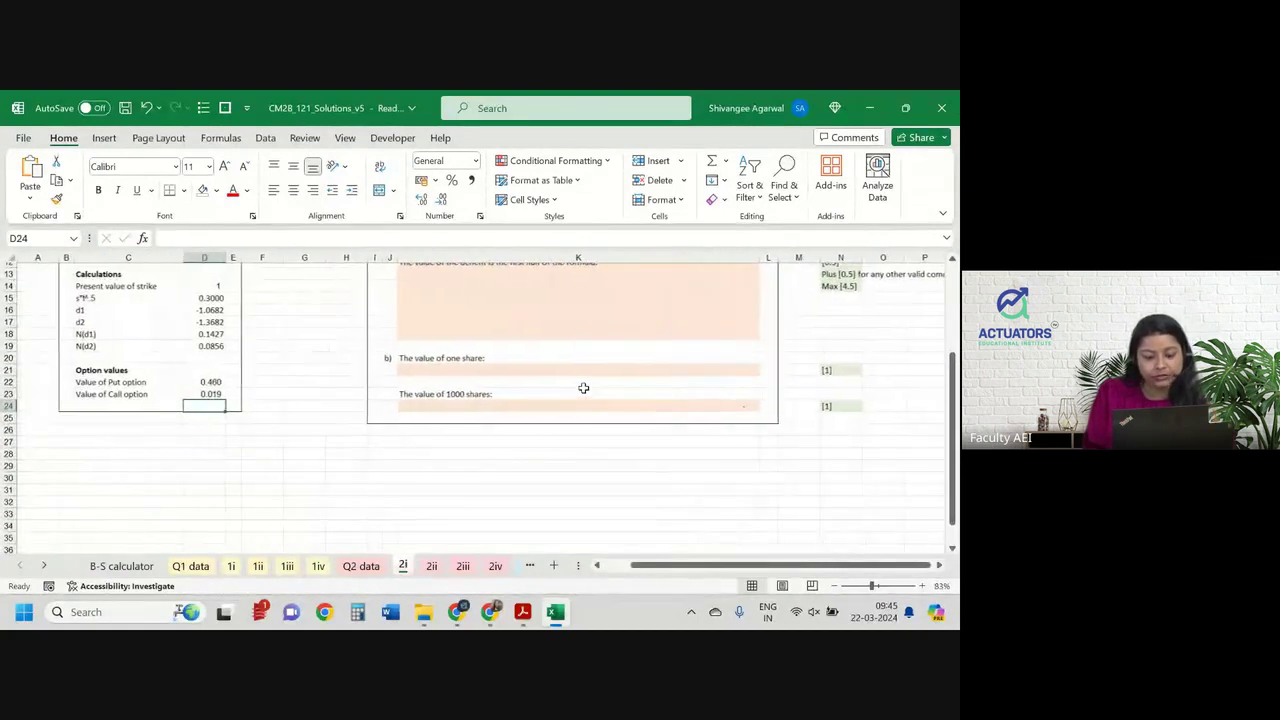
{"action": "scroll", "coordinate": [583, 388], "scroll_direction": "up", "scroll_amount": 1}
{"action": "scroll", "coordinate": [583, 388], "scroll_direction": "up", "scroll_amount": 1}
{"action": "scroll", "coordinate": [583, 388], "scroll_direction": "up", "scroll_amount": 1}
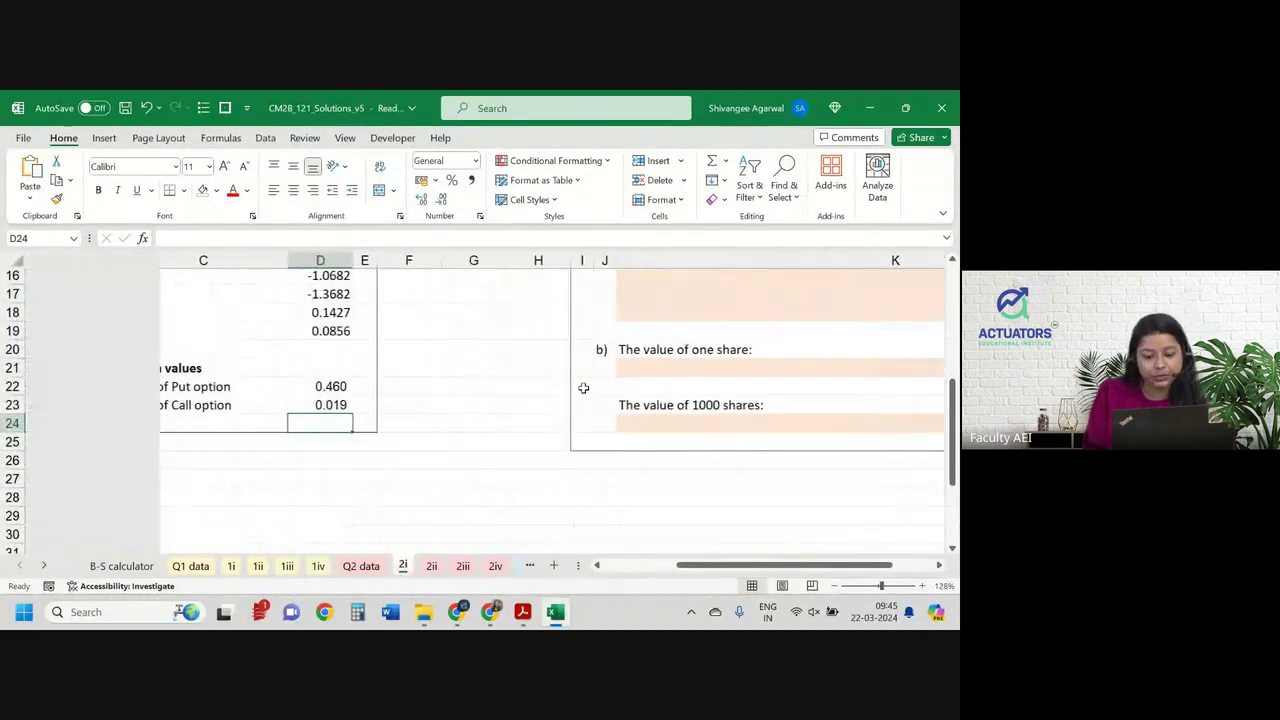
Enter =D7*D18 in K21 to value one share at 0.14.
{"action": "left_click", "coordinate": [677, 376]}
{"action": "type", "text": "="}
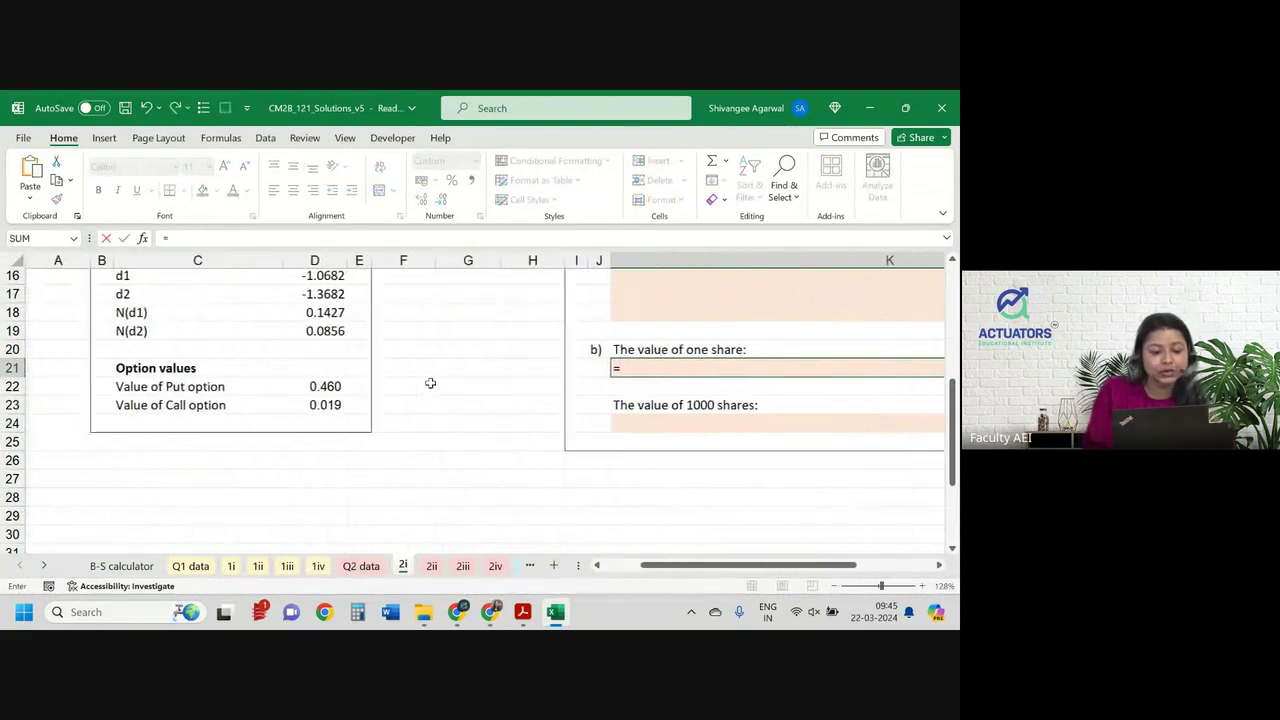
{"action": "scroll", "coordinate": [430, 383], "scroll_direction": "up", "scroll_amount": 4}
{"action": "left_click", "coordinate": [318, 328]}
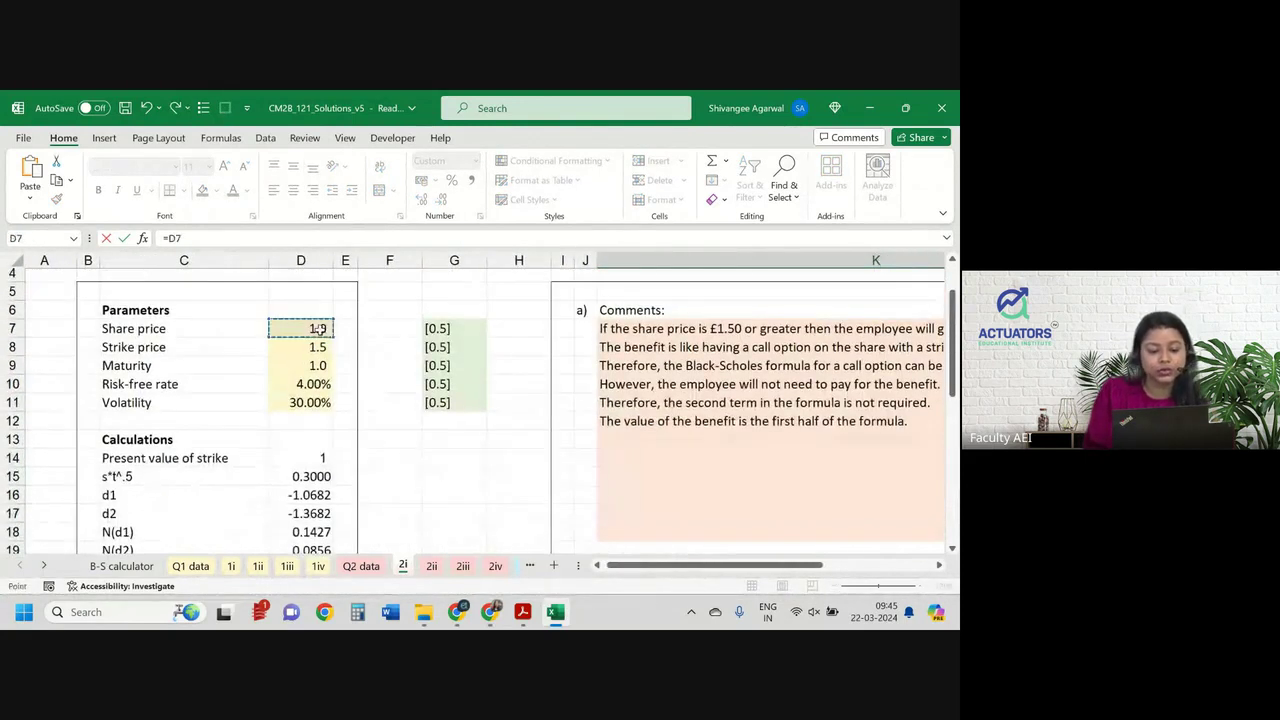
{"action": "type", "text": "*"}
{"action": "scroll", "coordinate": [320, 330], "scroll_direction": "down", "scroll_amount": 3}
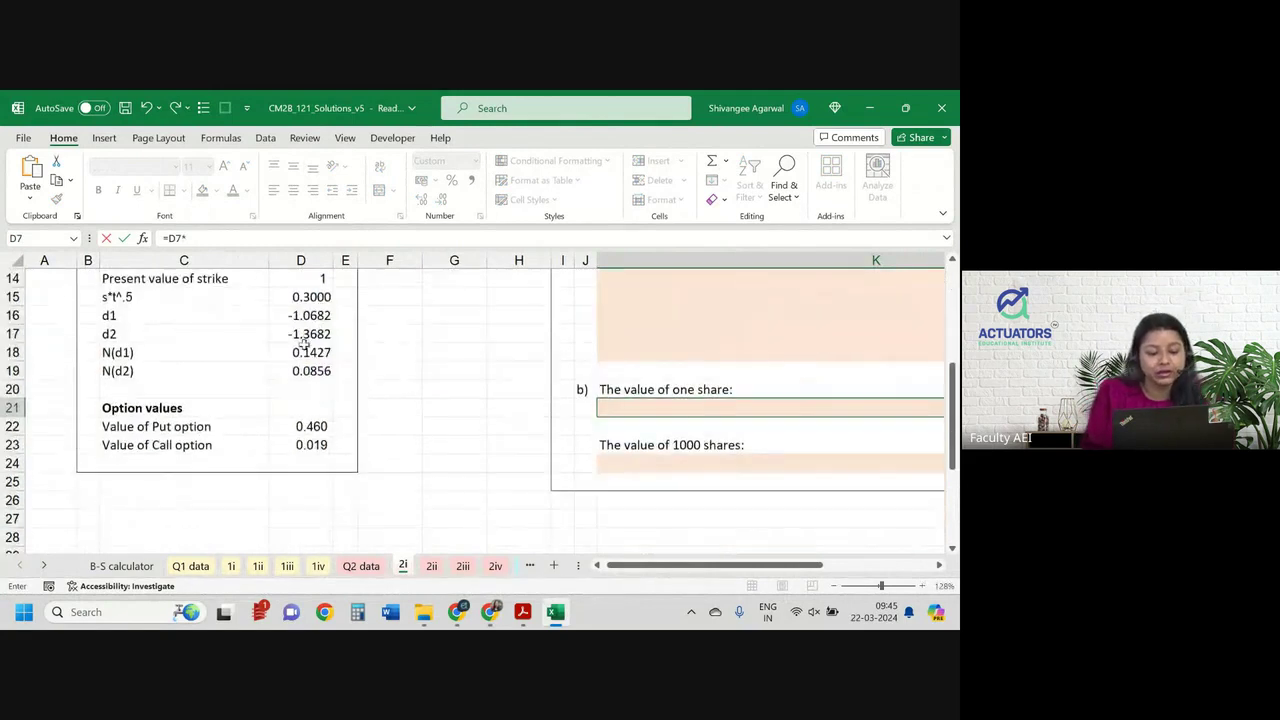
{"action": "left_click", "coordinate": [300, 352]}
{"action": "key", "text": "Return"}
Check the one-share result and confirm K24's =K21*1000 gives 142.71 for 1000 shares.
{"action": "left_click", "coordinate": [765, 402]}
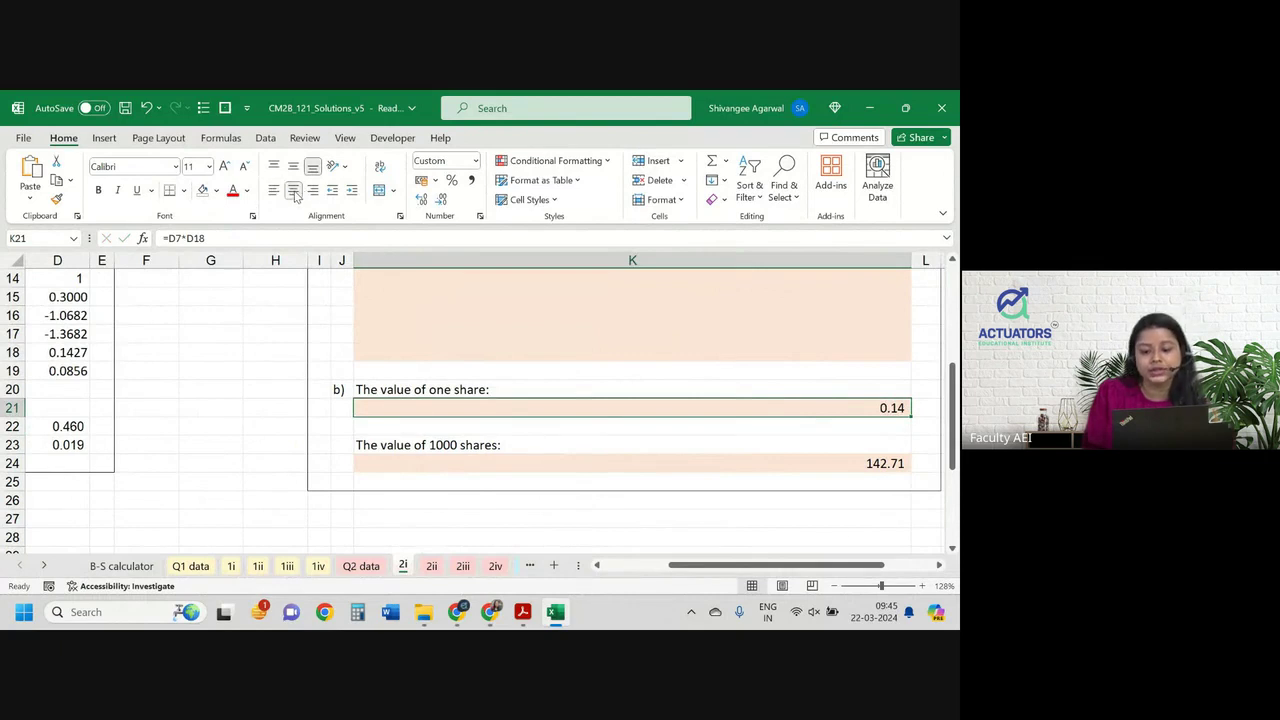
{"action": "left_click_drag", "start_coordinate": [765, 393], "coordinate": [851, 408]}
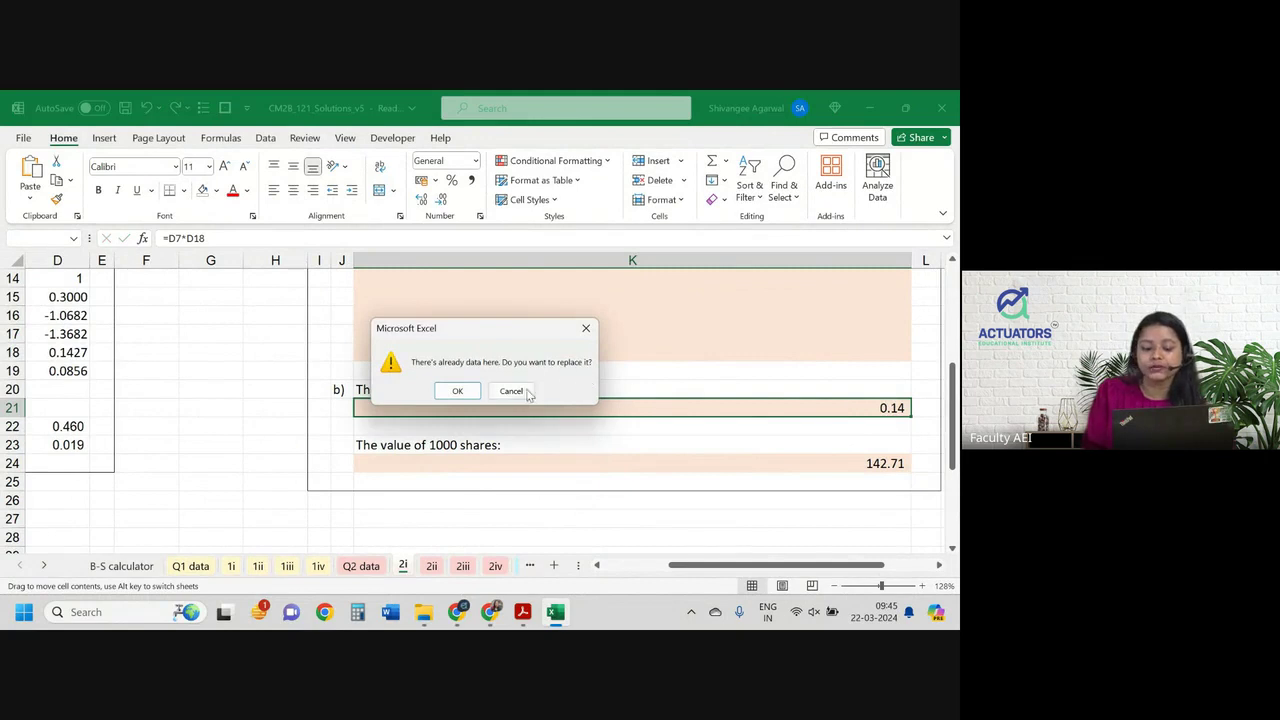
{"action": "left_click", "coordinate": [526, 390]}
{"action": "double_click", "coordinate": [860, 463]}
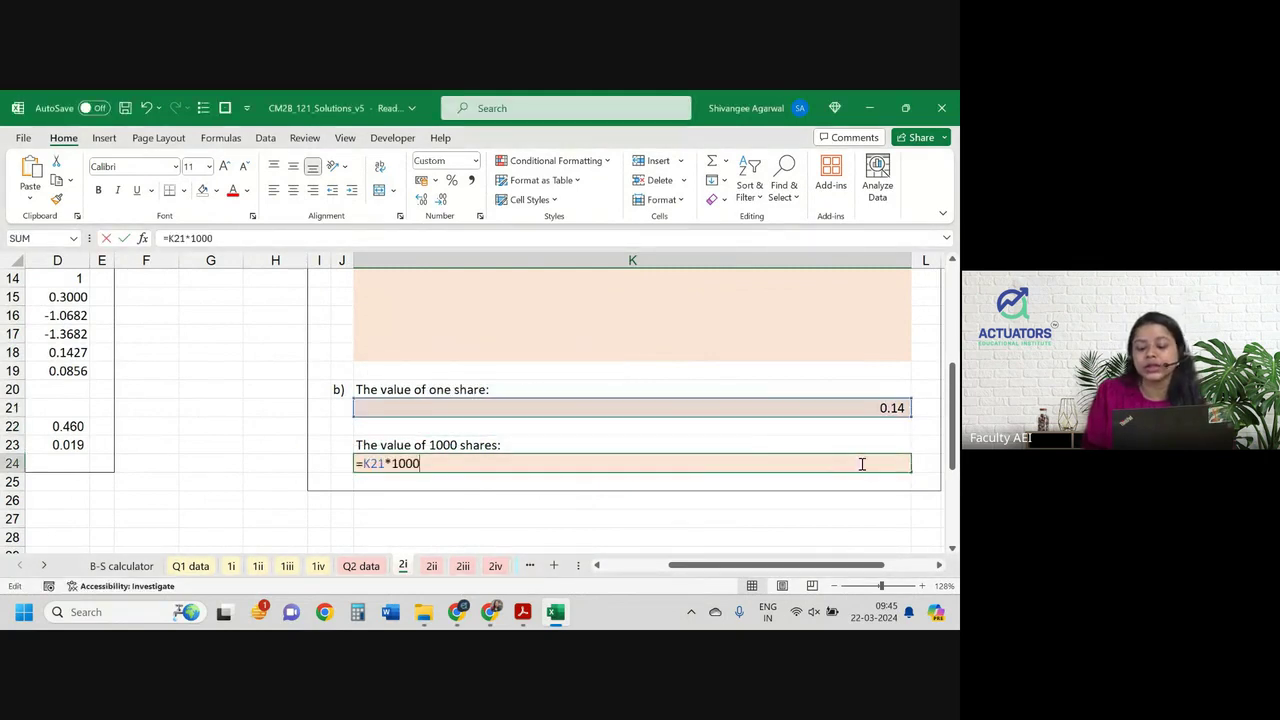
{"action": "key", "text": "Return"}
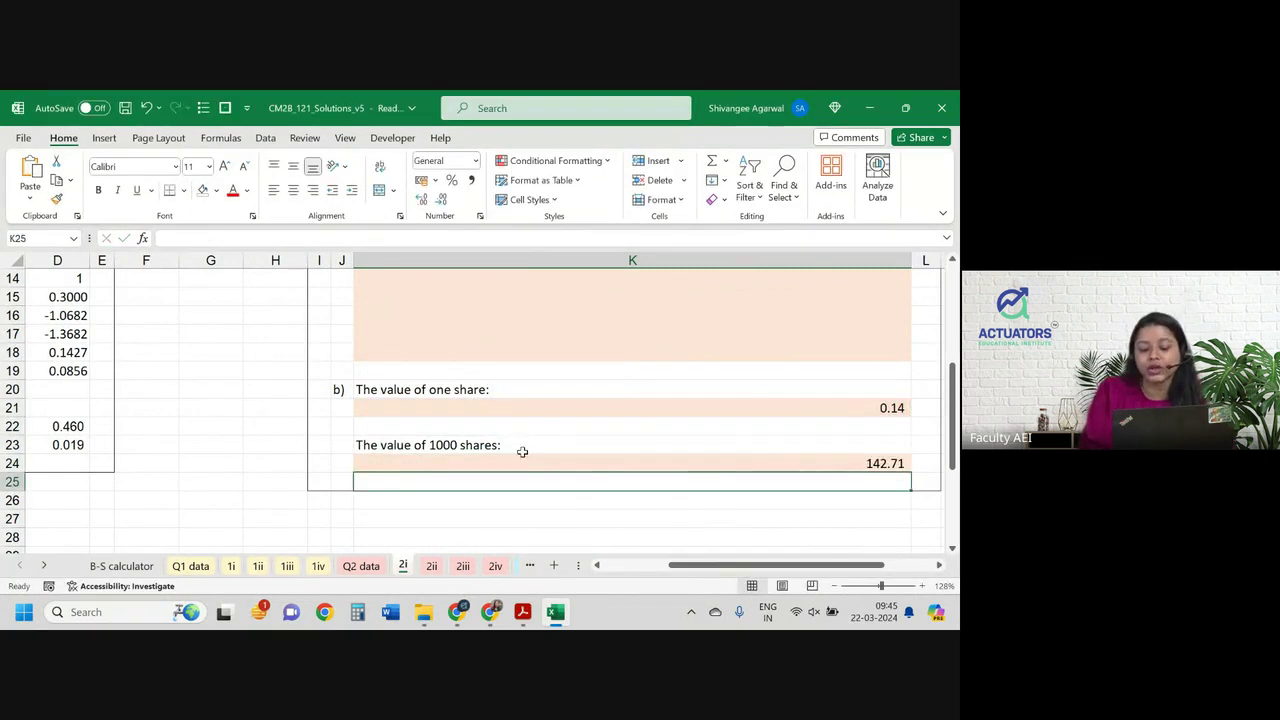
{"action": "key", "text": "Up"}
{"action": "key", "text": "Up"}
{"action": "key", "text": "Up"}
{"action": "key", "text": "Up"}
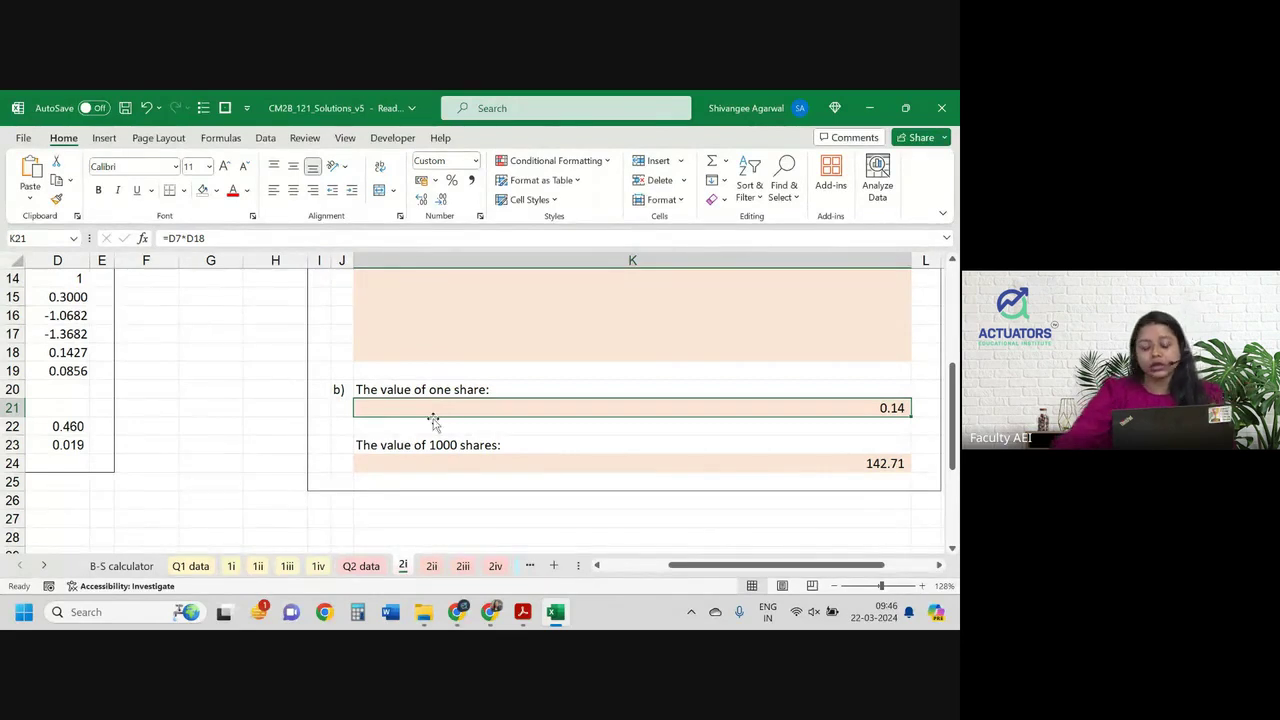
{"action": "key", "text": "alt+Tab"}
{"action": "scroll", "coordinate": [422, 383], "scroll_direction": "down", "scroll_amount": 3}
{"action": "scroll", "coordinate": [422, 383], "scroll_direction": "down", "scroll_amount": 2}
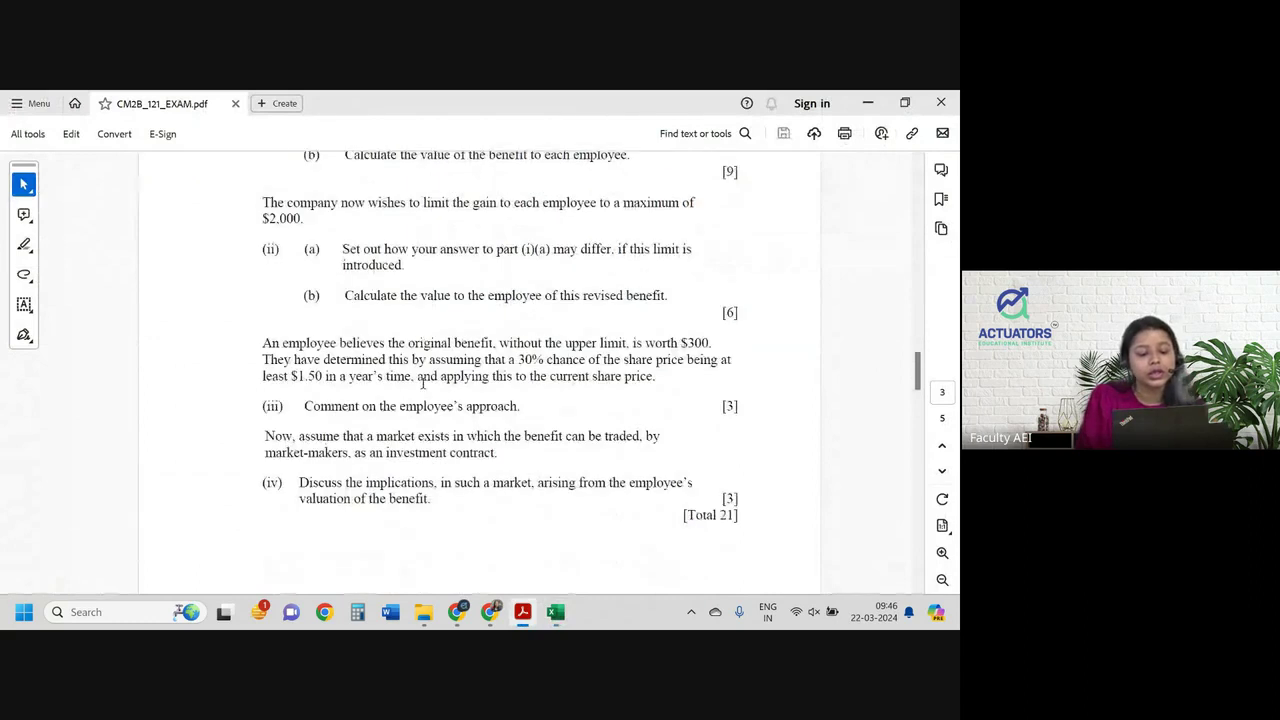
{"action": "left_click_drag", "start_coordinate": [366, 204], "coordinate": [469, 206]}
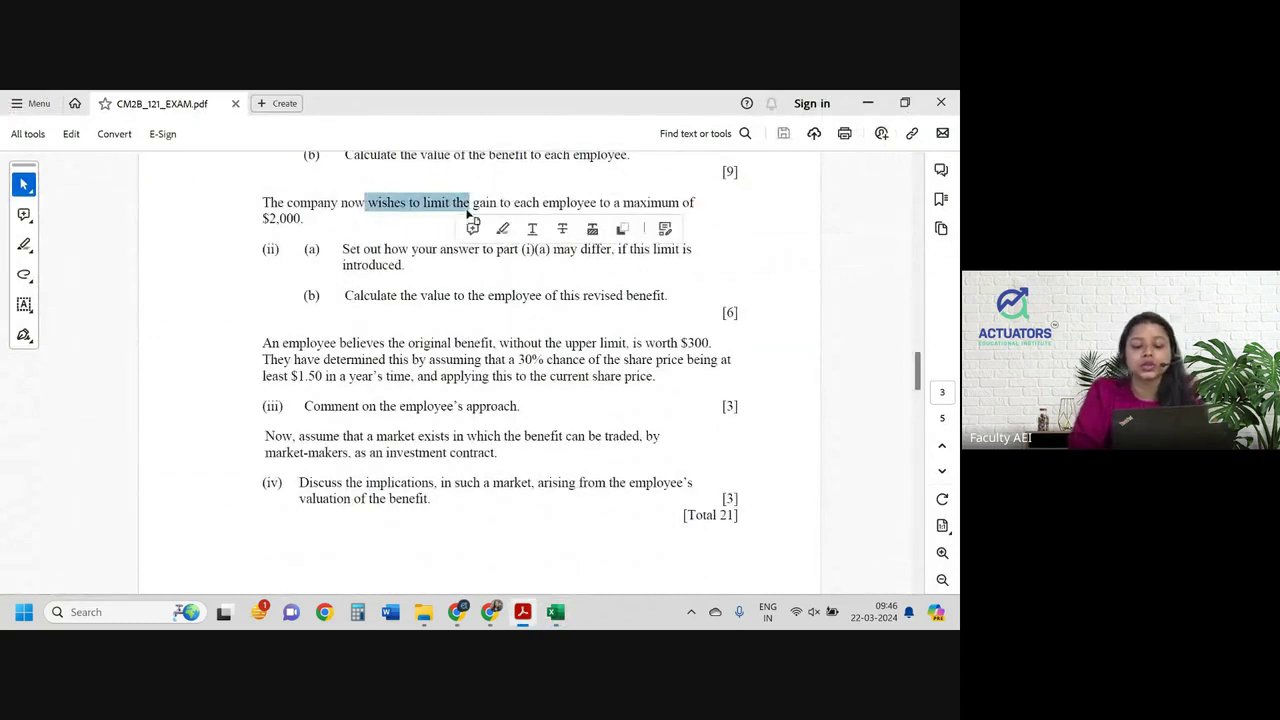
{"action": "left_click", "coordinate": [476, 212]}
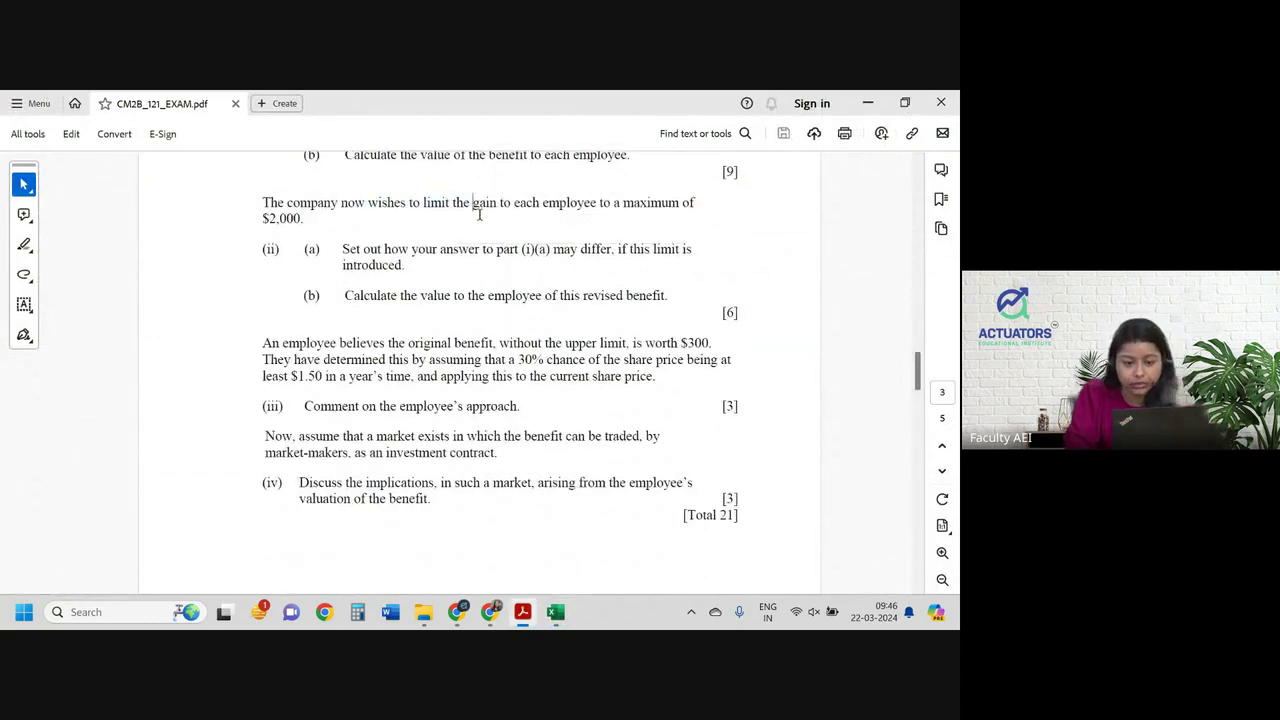
{"action": "scroll", "coordinate": [479, 214], "scroll_direction": "up", "scroll_amount": 1}
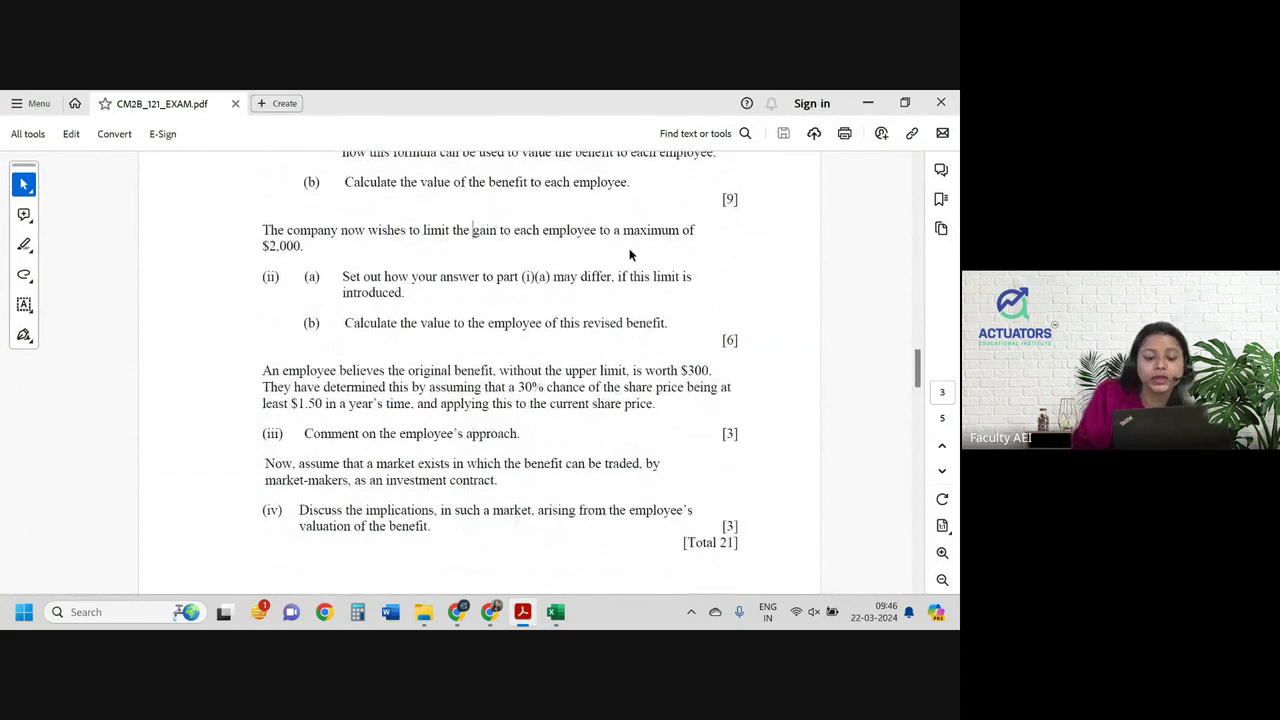
{"action": "left_click_drag", "start_coordinate": [257, 231], "coordinate": [300, 247]}
{"action": "left_click", "coordinate": [300, 247]}
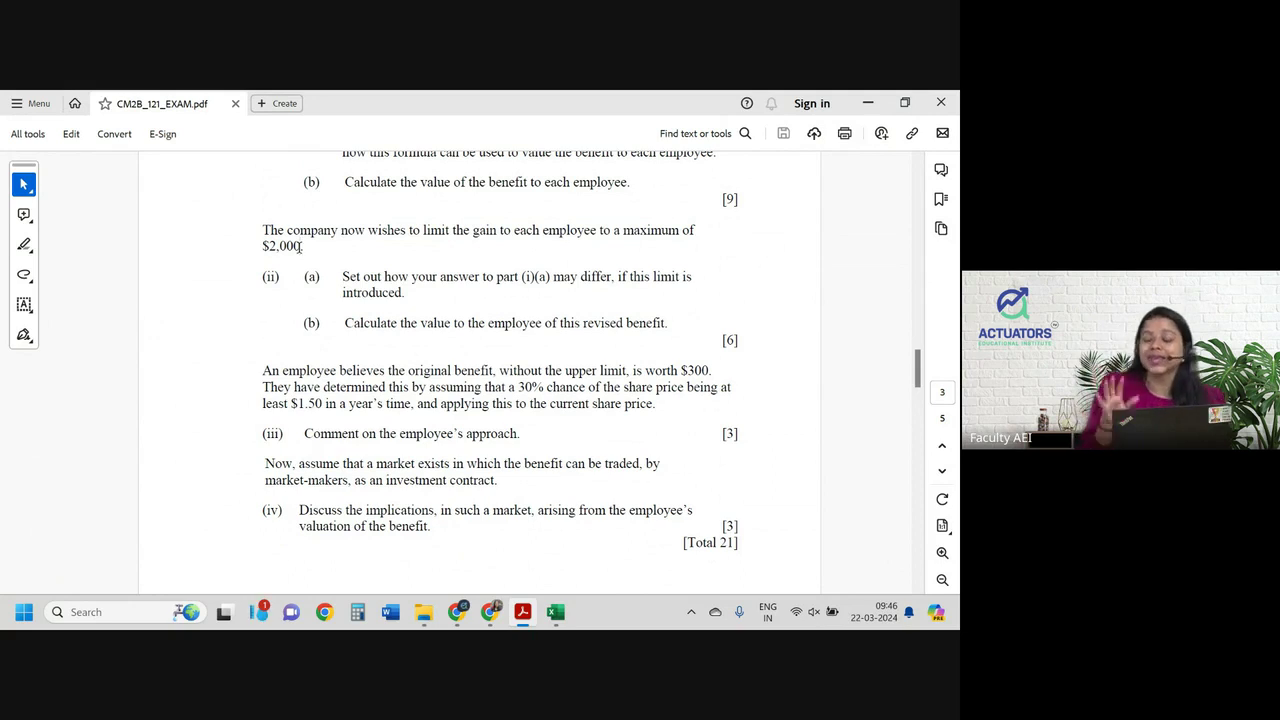
{"action": "key", "text": "alt+Tab"}
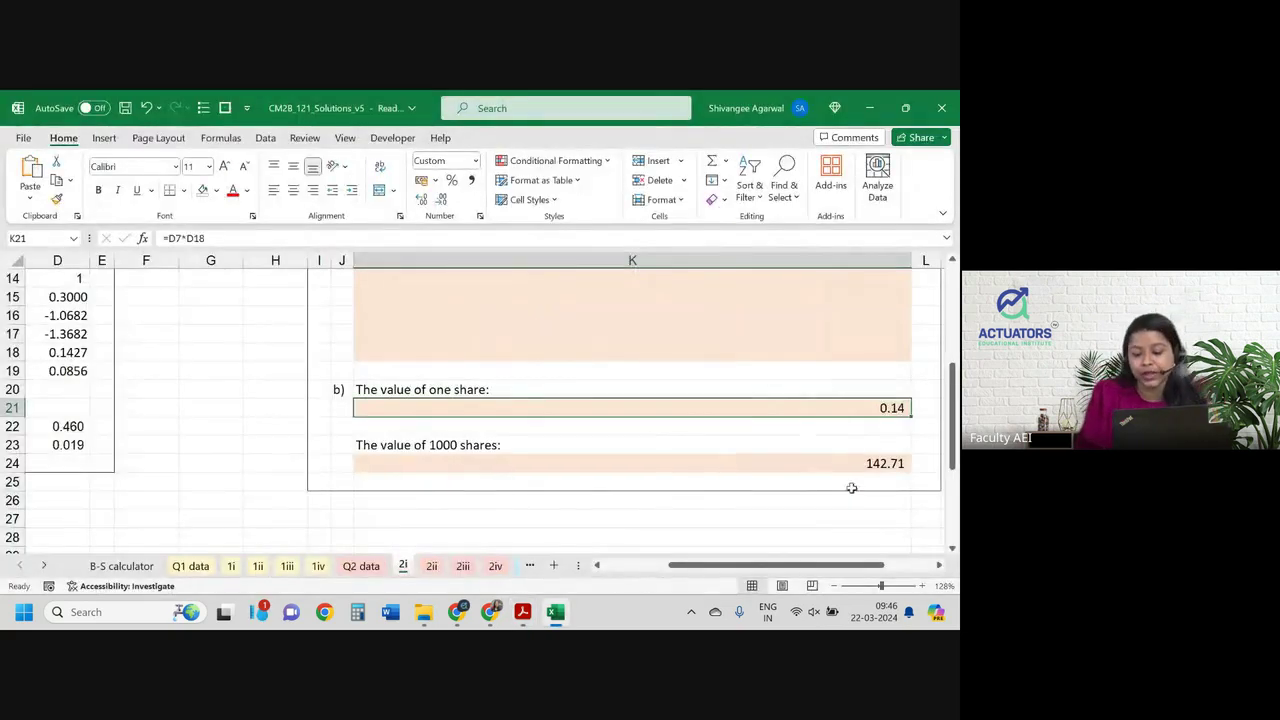
{"action": "left_click", "coordinate": [827, 466]}
{"action": "key", "text": "alt+Tab"}
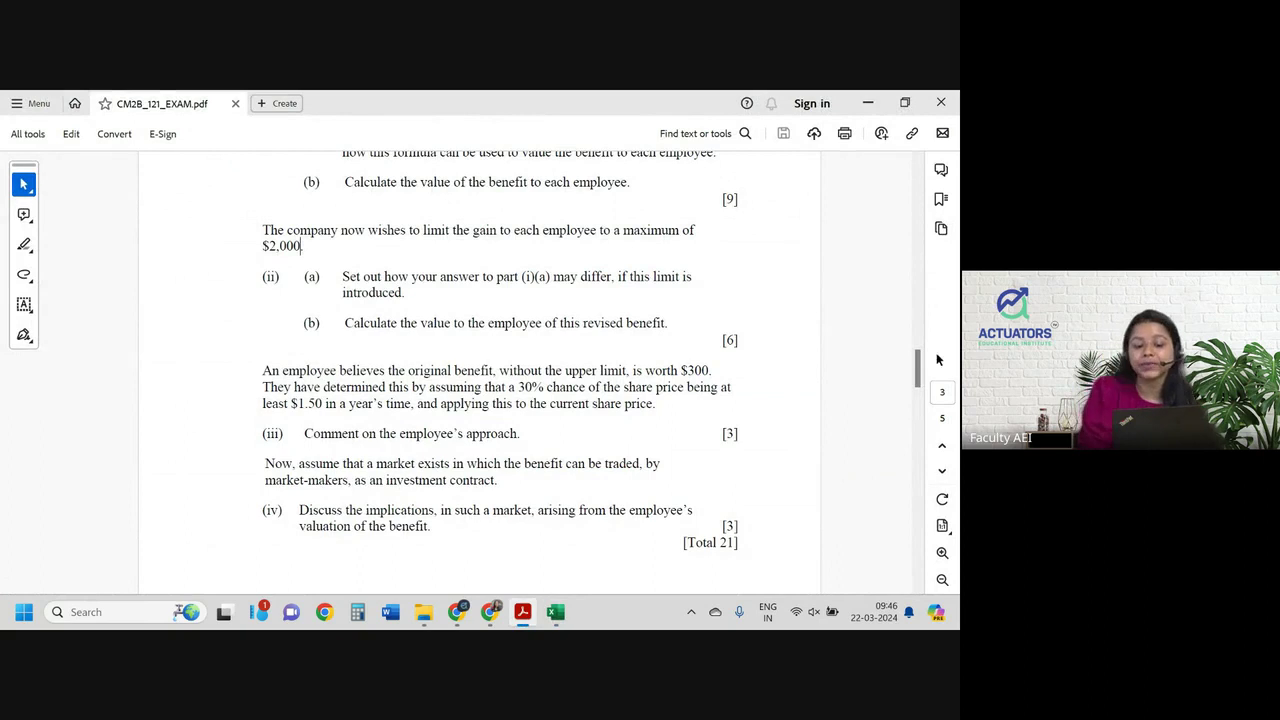
{"action": "left_click_drag", "start_coordinate": [472, 231], "coordinate": [511, 233]}
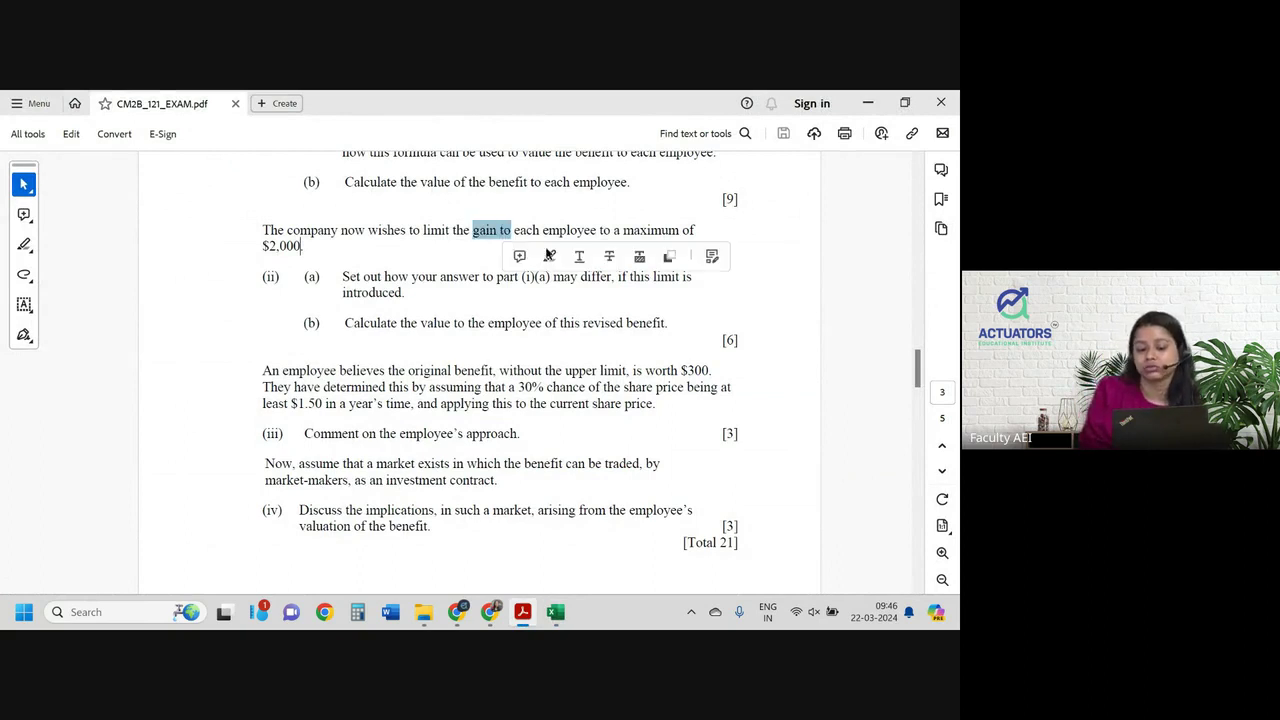
Highlight 'gain to' and the part (ii)(a) instruction text in pink.
{"action": "left_click", "coordinate": [555, 256]}
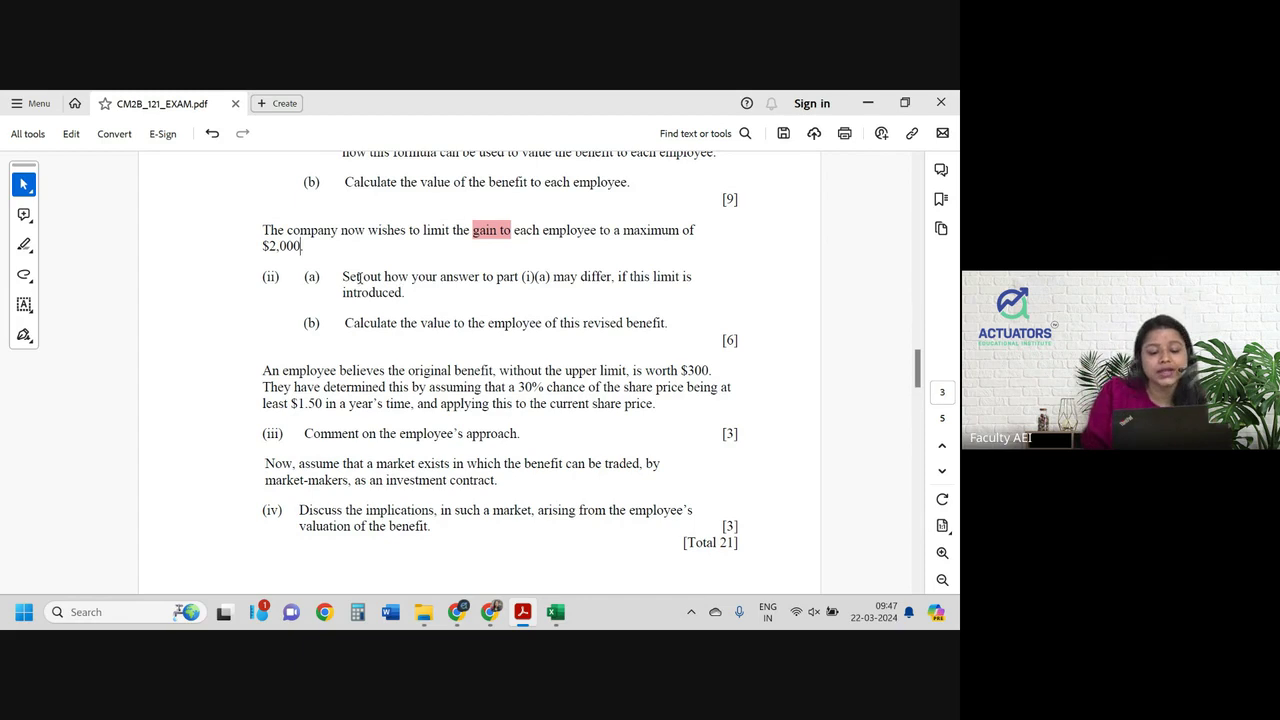
{"action": "left_click_drag", "start_coordinate": [360, 281], "coordinate": [618, 284]}
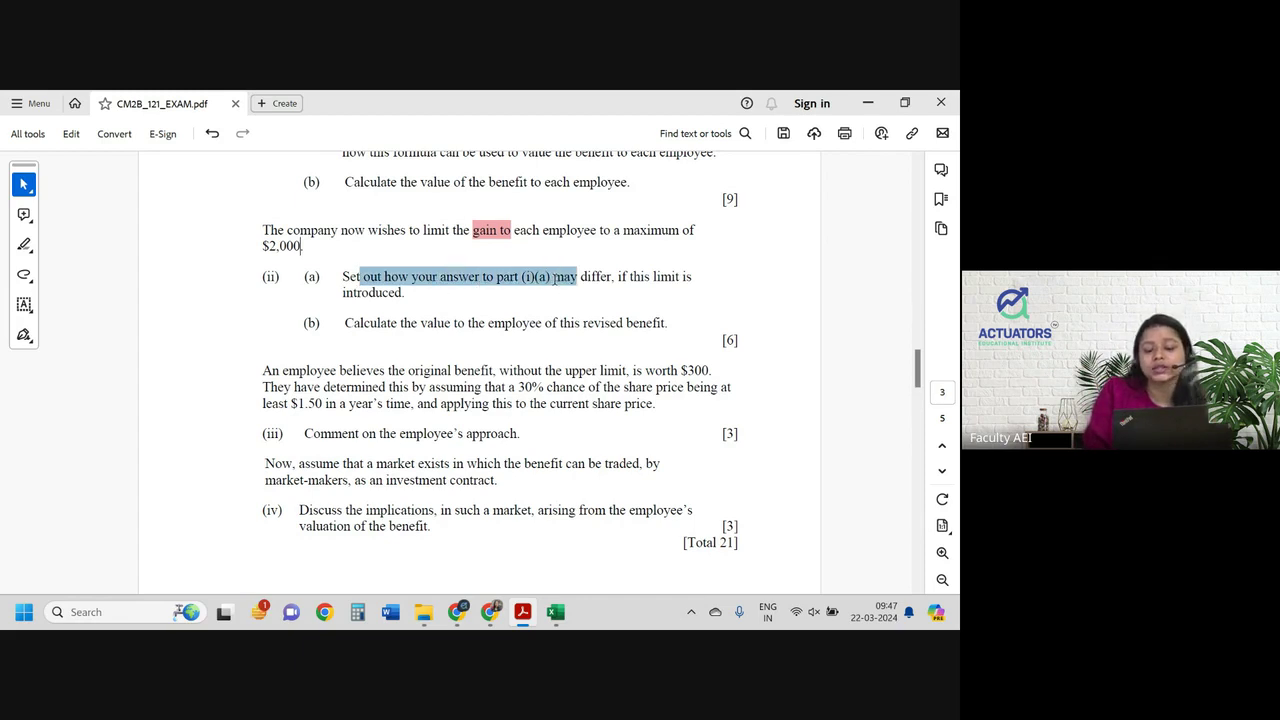
{"action": "left_click", "coordinate": [664, 302]}
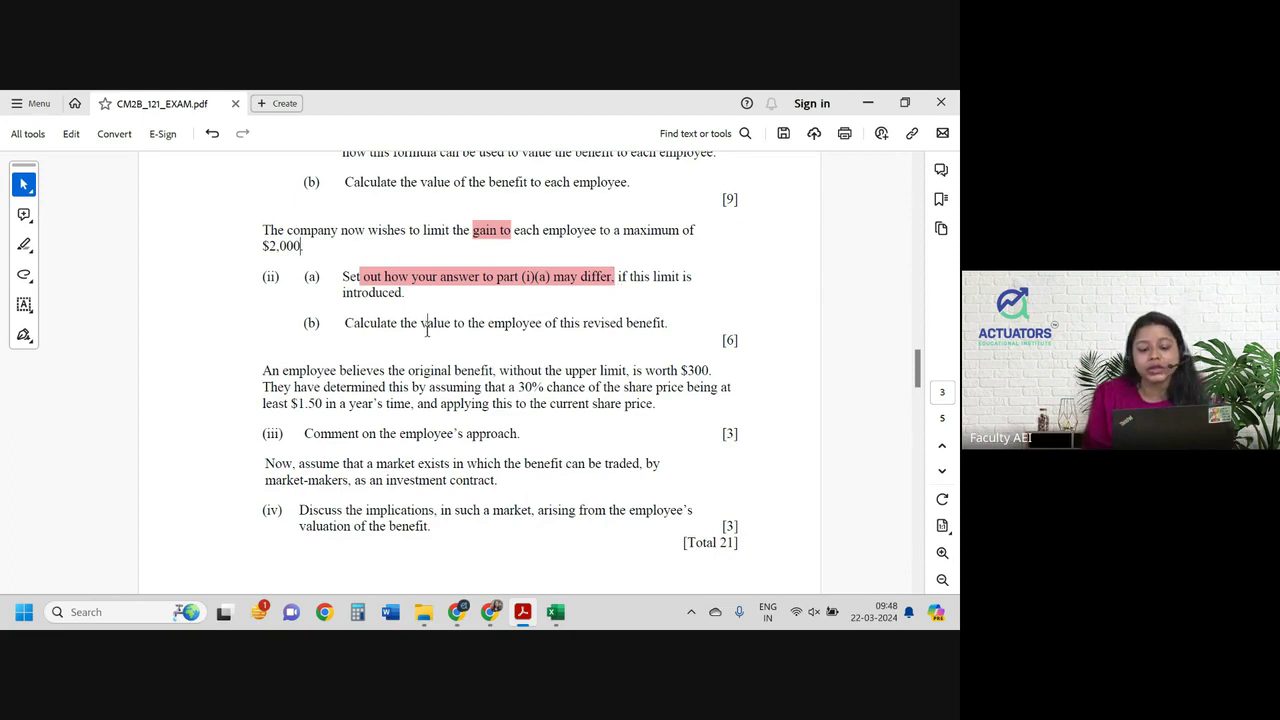
Select the part (ii)(b) revised-benefit wording in the exam paper, then scroll back up.
{"action": "left_click_drag", "start_coordinate": [421, 323], "coordinate": [630, 325]}
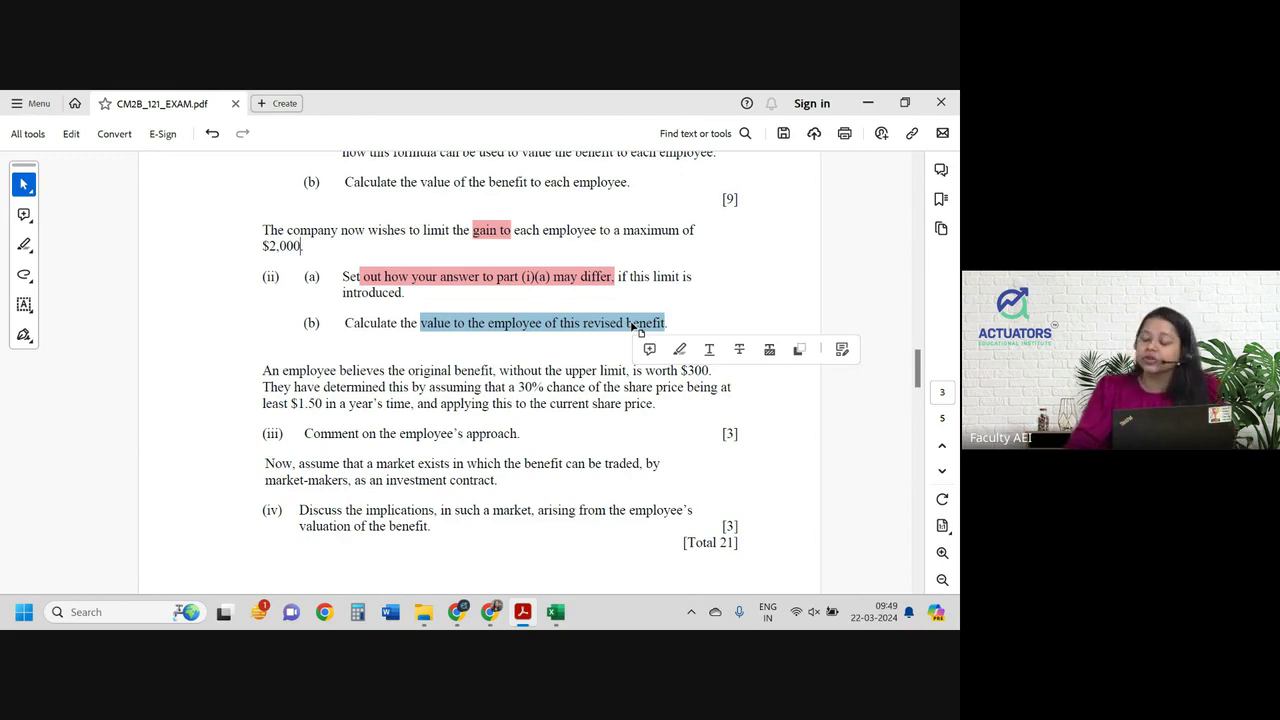
{"action": "scroll", "coordinate": [572, 272], "scroll_direction": "up", "scroll_amount": 3}
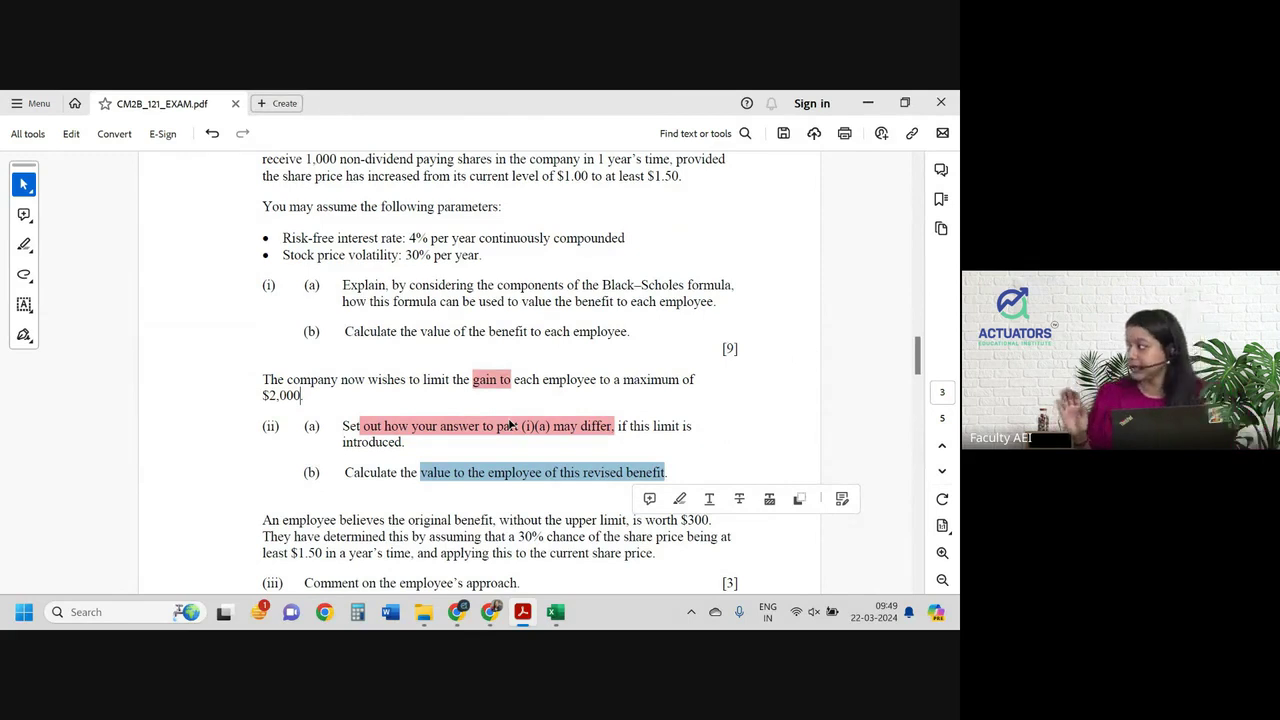
Back in the Excel workbook, reposition sheet 2i through the Move or Copy dialog.
{"action": "key", "text": "alt+Tab"}
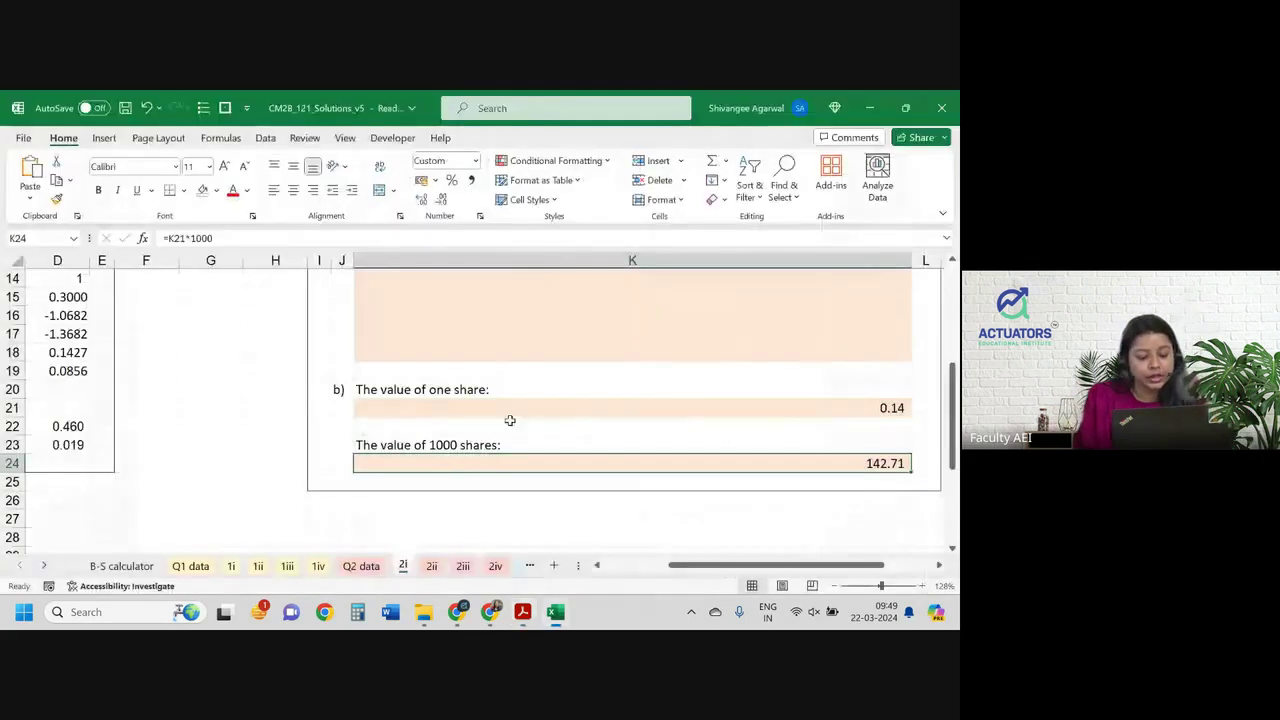
{"action": "scroll", "coordinate": [339, 450], "scroll_direction": "down", "scroll_amount": 2}
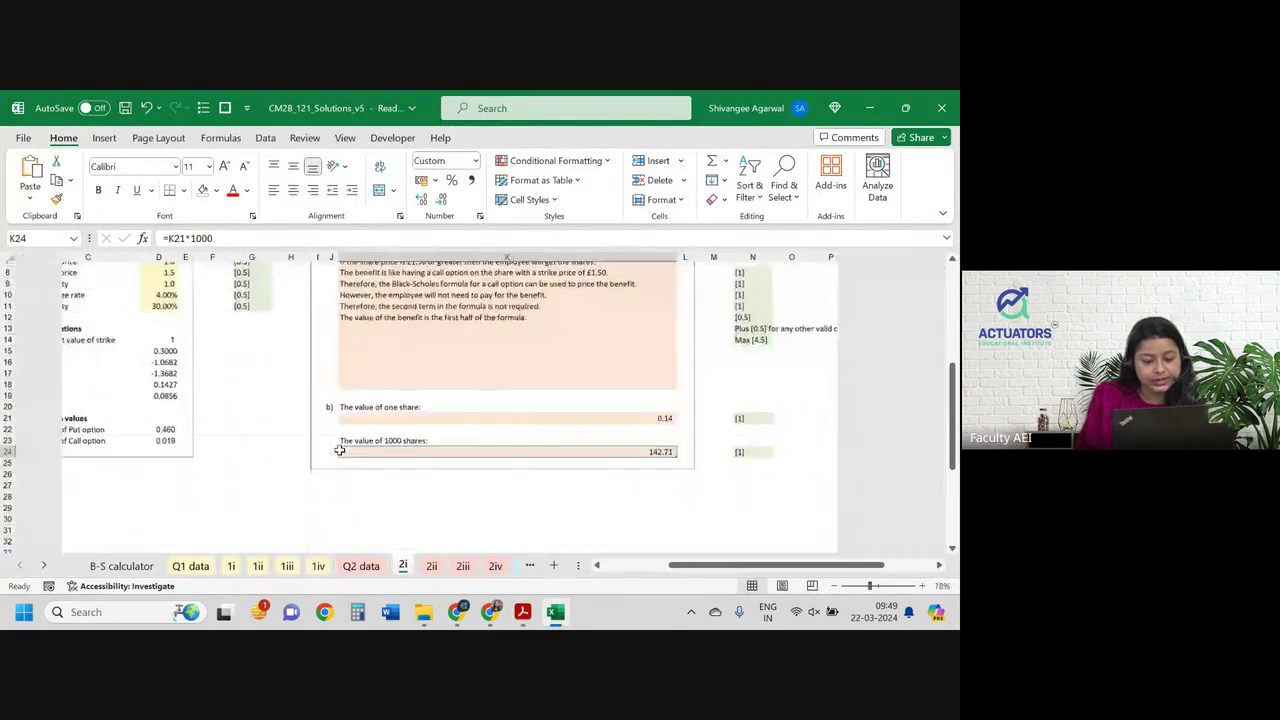
{"action": "scroll", "coordinate": [339, 450], "scroll_direction": "down", "scroll_amount": 1}
{"action": "scroll", "coordinate": [339, 450], "scroll_direction": "down", "scroll_amount": 2}
{"action": "key", "text": "alt+e"}
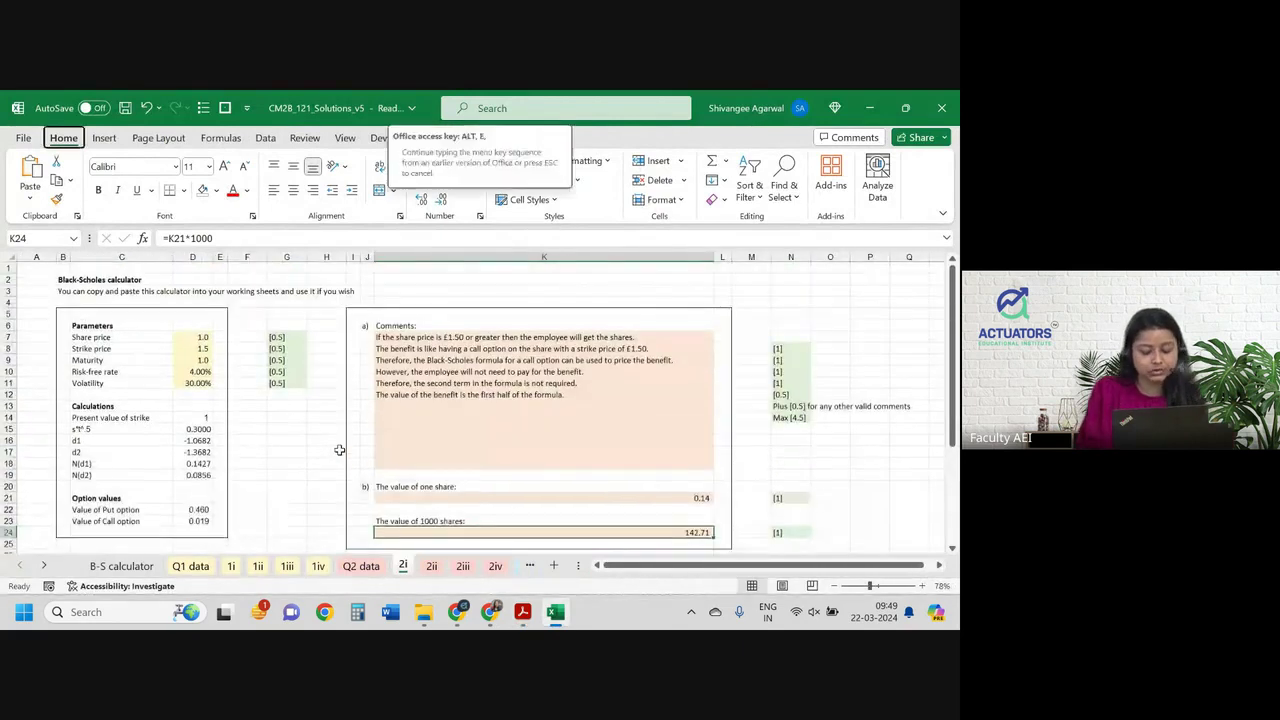
{"action": "key", "text": "m"}
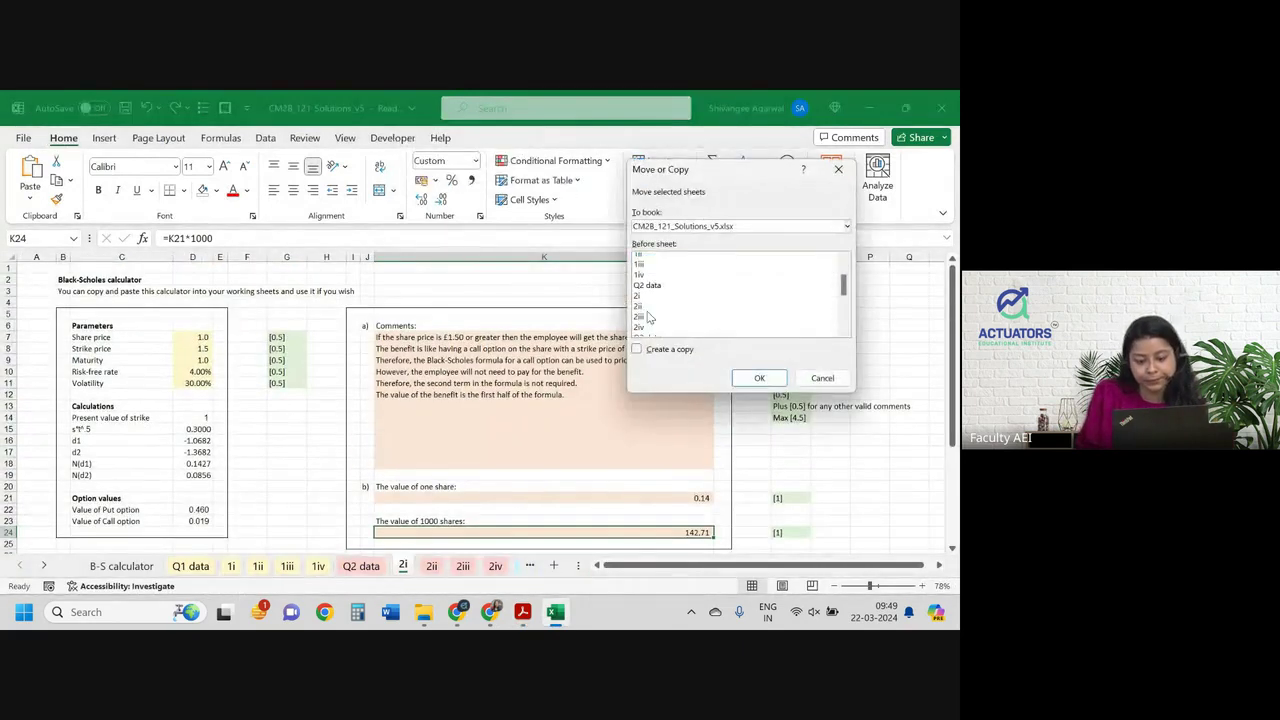
{"action": "left_click", "coordinate": [645, 311]}
{"action": "left_click", "coordinate": [759, 378]}
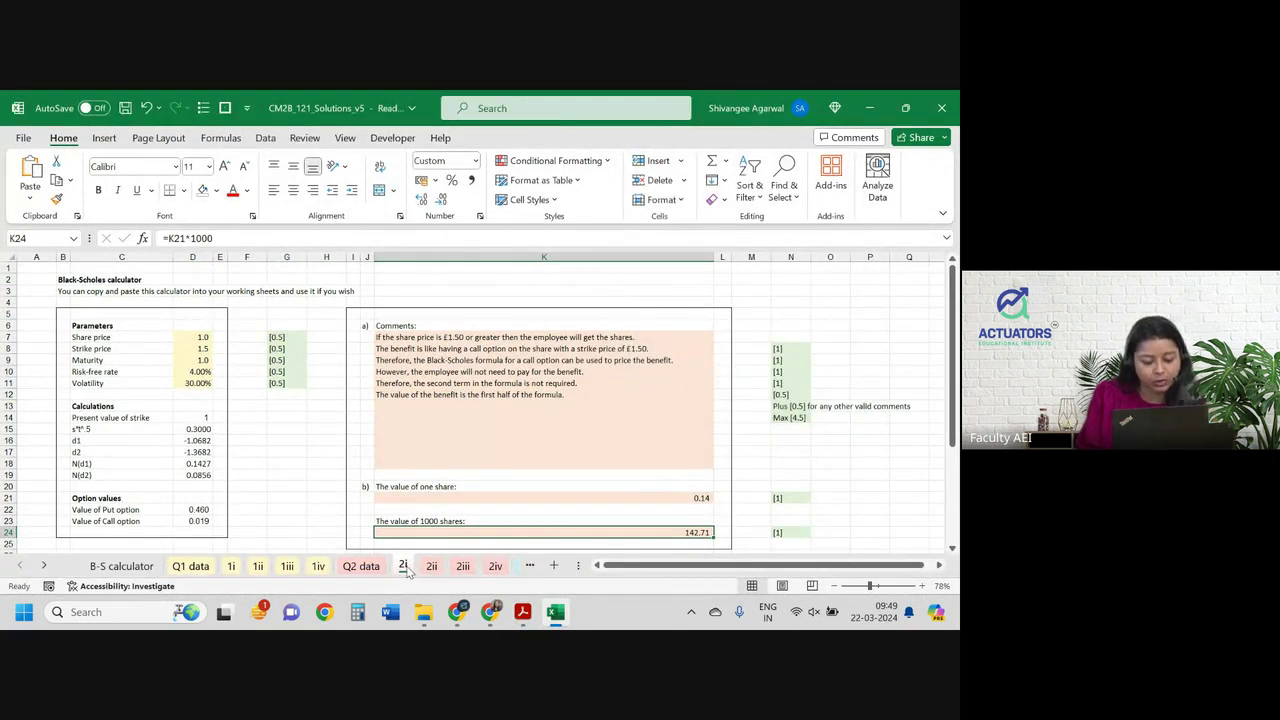
Copy sheet 2i before 2ii to create sheet 2i (2).
{"action": "key", "text": "alt+h"}
{"action": "key", "text": "o"}
{"action": "key", "text": "m"}
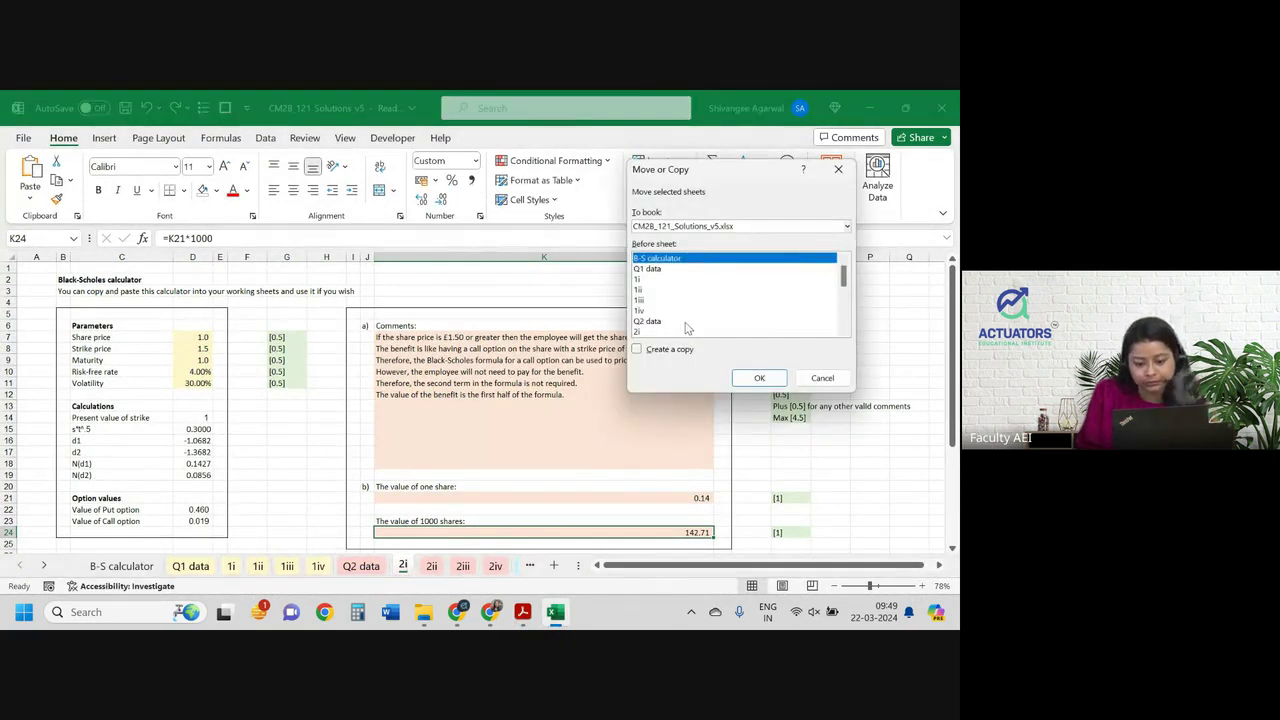
{"action": "scroll", "coordinate": [686, 327], "scroll_direction": "down", "scroll_amount": 2}
{"action": "scroll", "coordinate": [665, 326], "scroll_direction": "down", "scroll_amount": 1}
{"action": "left_click", "coordinate": [642, 270]}
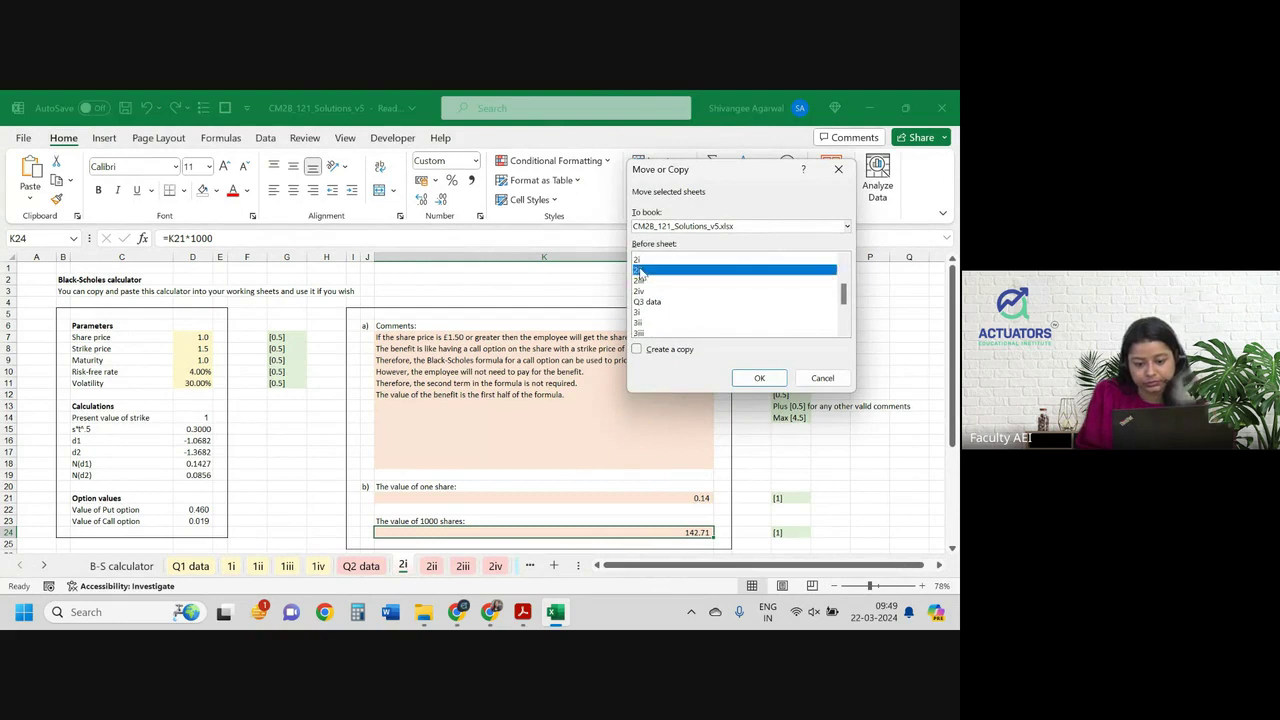
{"action": "left_click", "coordinate": [668, 350]}
{"action": "left_click", "coordinate": [756, 380]}
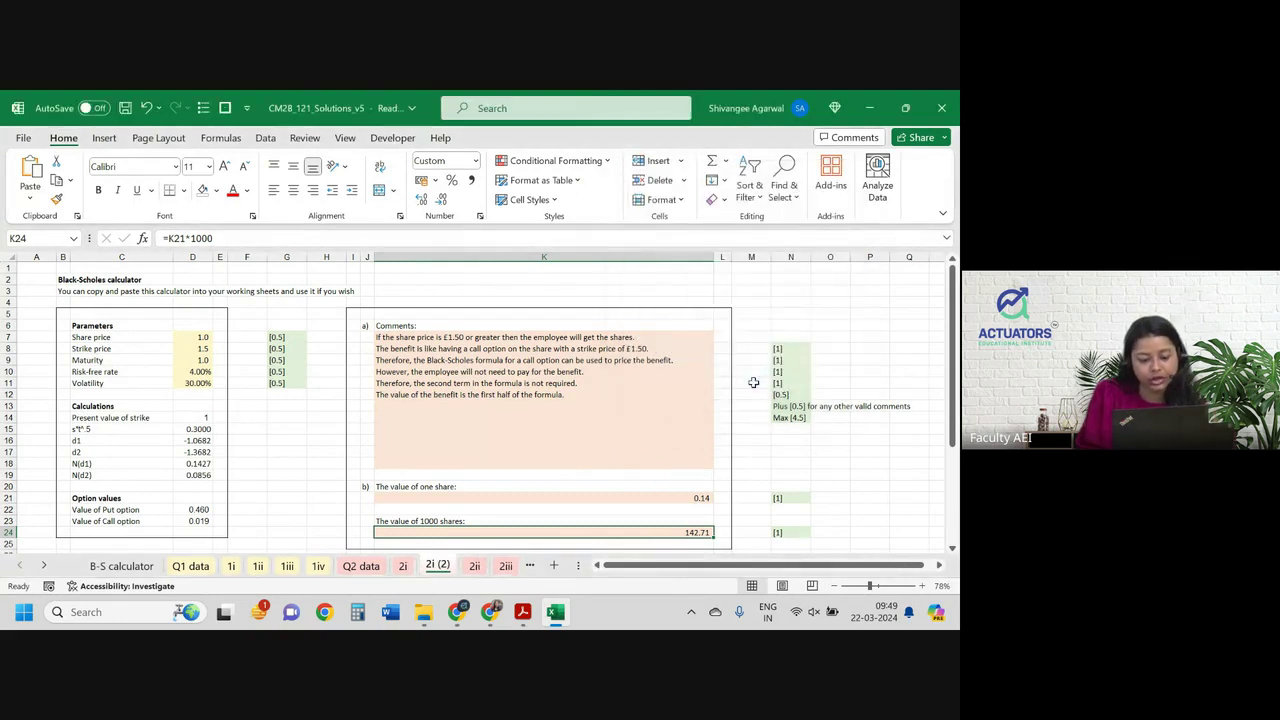
{"action": "scroll", "coordinate": [527, 426], "scroll_direction": "up", "scroll_amount": 1}
{"action": "scroll", "coordinate": [527, 426], "scroll_direction": "up", "scroll_amount": 3}
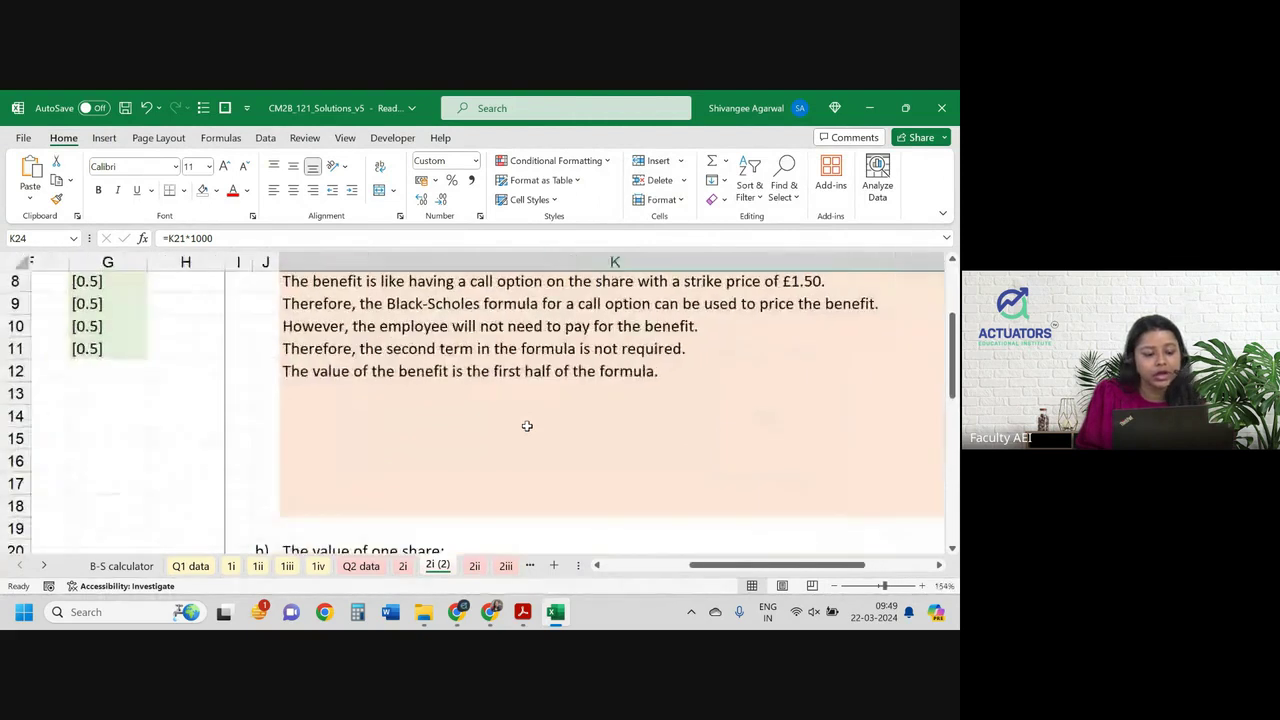
{"action": "scroll", "coordinate": [527, 426], "scroll_direction": "down", "scroll_amount": 1}
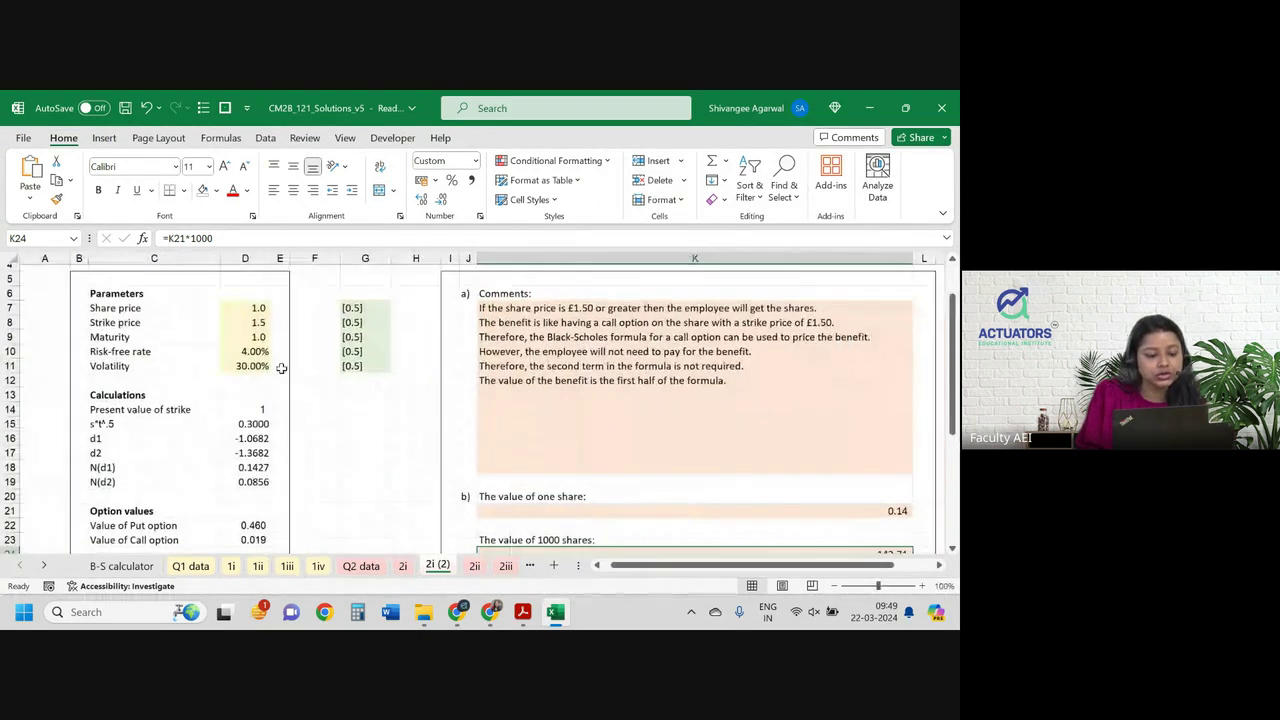
Change the strike price in D8 to 2 and inspect the call value in D23.
{"action": "left_click", "coordinate": [247, 323]}
{"action": "type", "text": "2"}
{"action": "key", "text": "Return"}
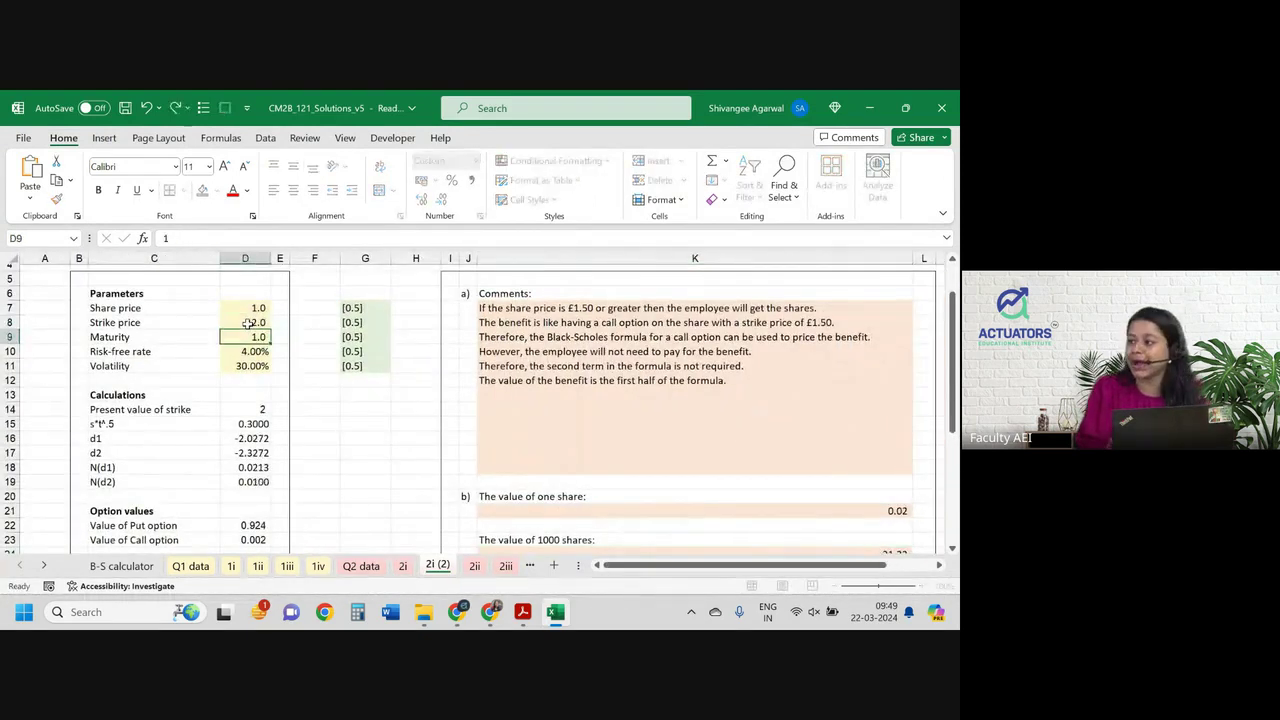
{"action": "scroll", "coordinate": [247, 323], "scroll_direction": "down", "scroll_amount": 1}
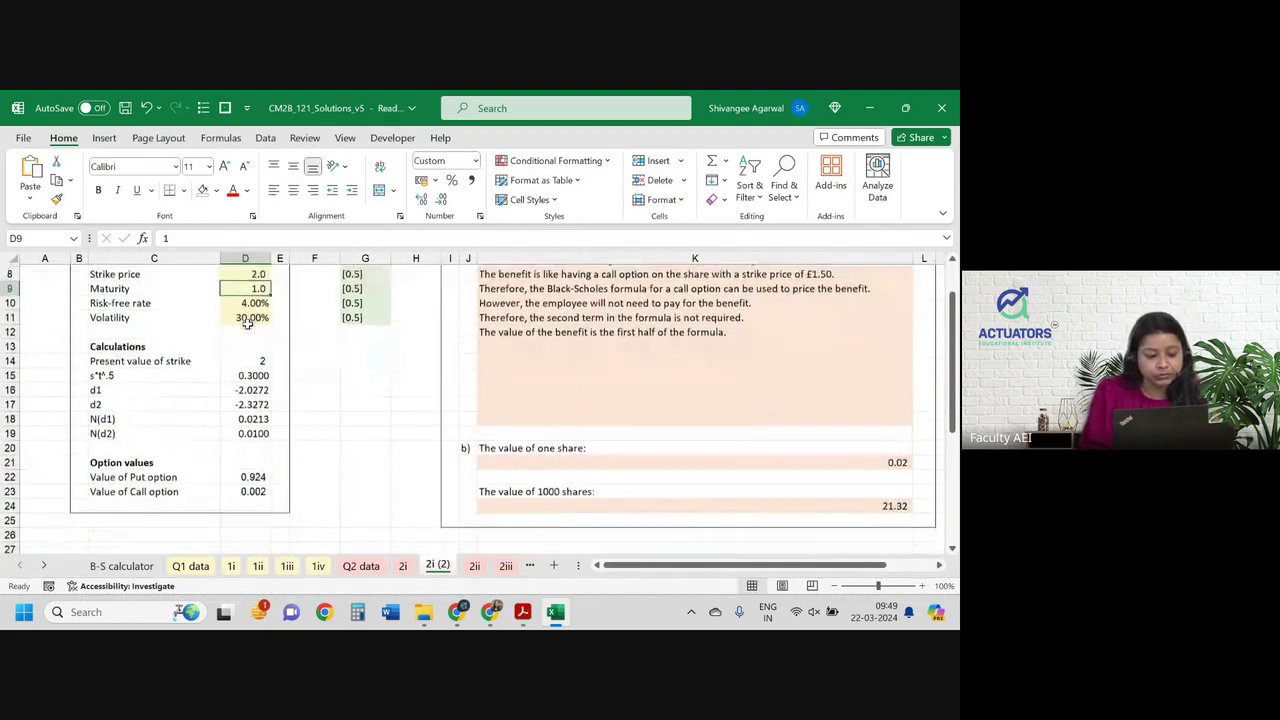
{"action": "left_click", "coordinate": [245, 480]}
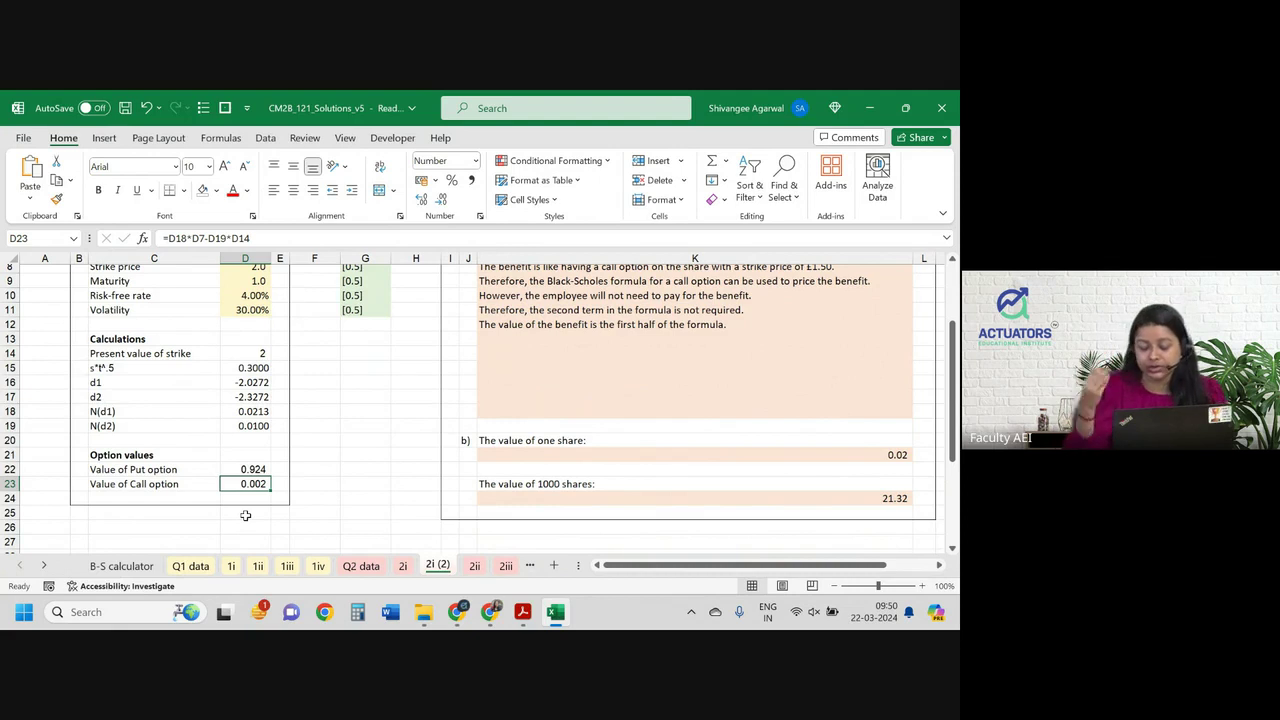
Review the K21 and K24 share-value formulas and show two more decimals on K21.
{"action": "left_click", "coordinate": [850, 454]}
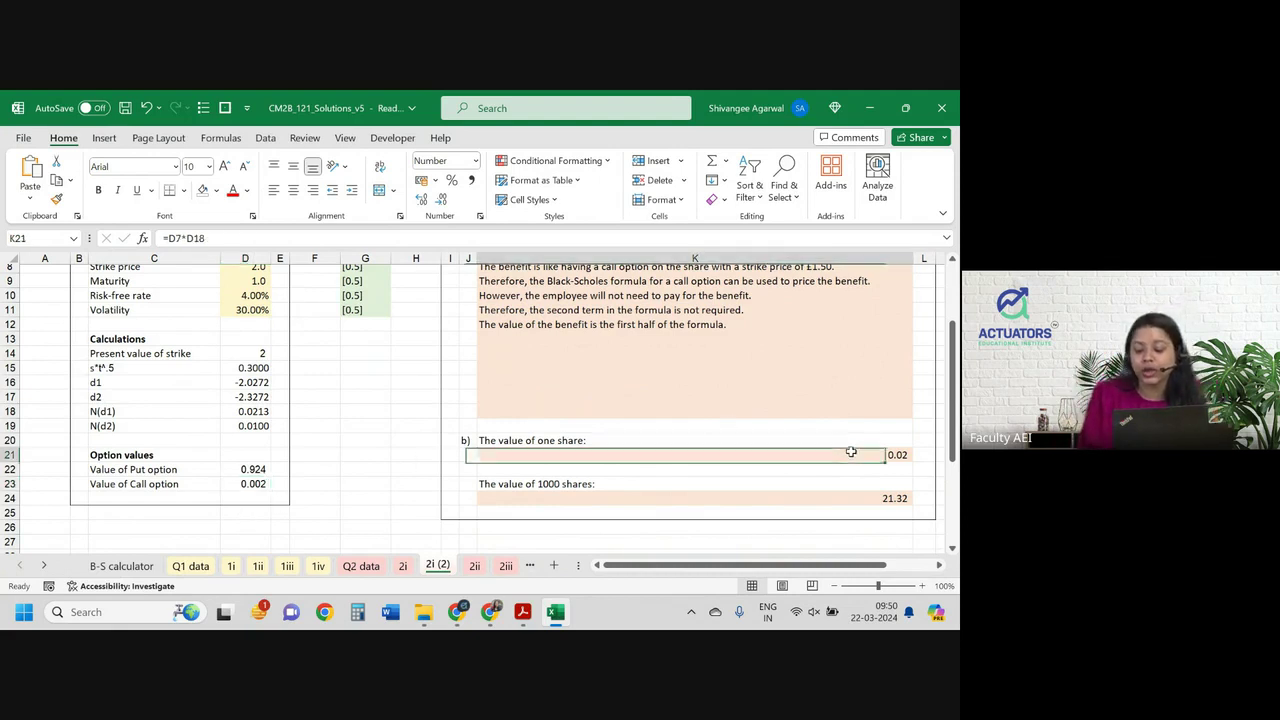
{"action": "double_click", "coordinate": [822, 501]}
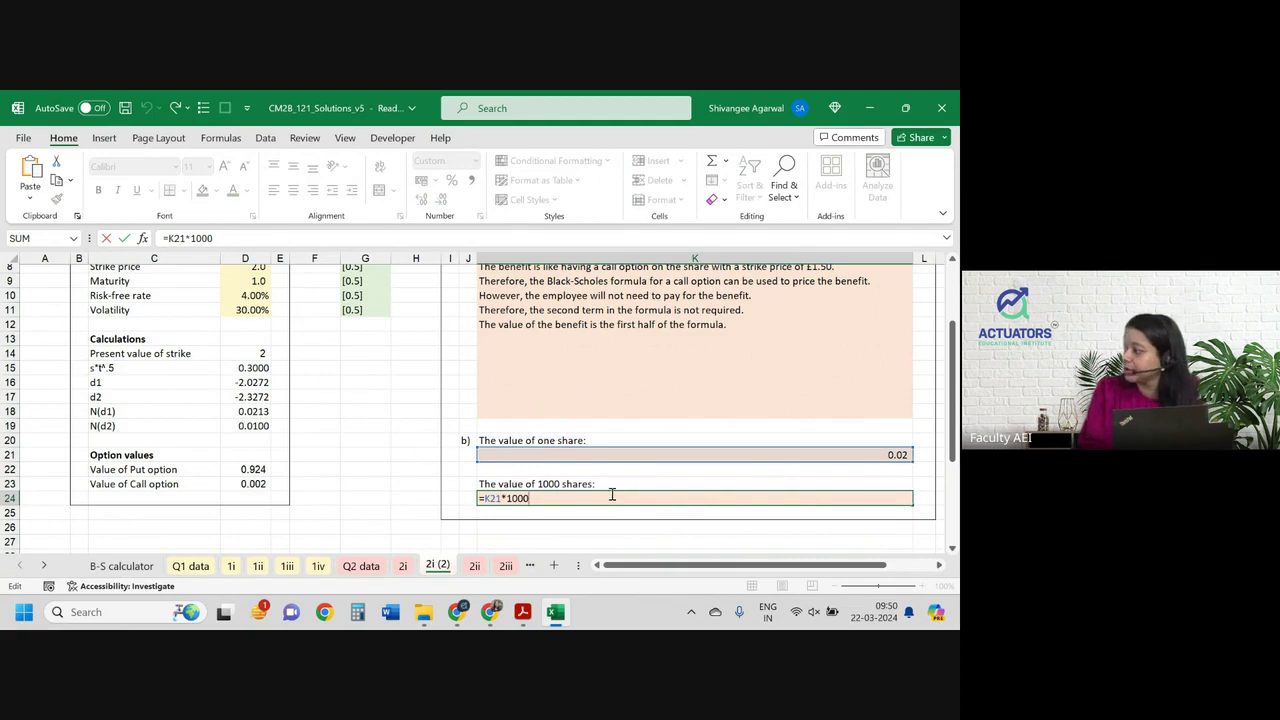
{"action": "key", "text": "Return"}
{"action": "left_click", "coordinate": [780, 454]}
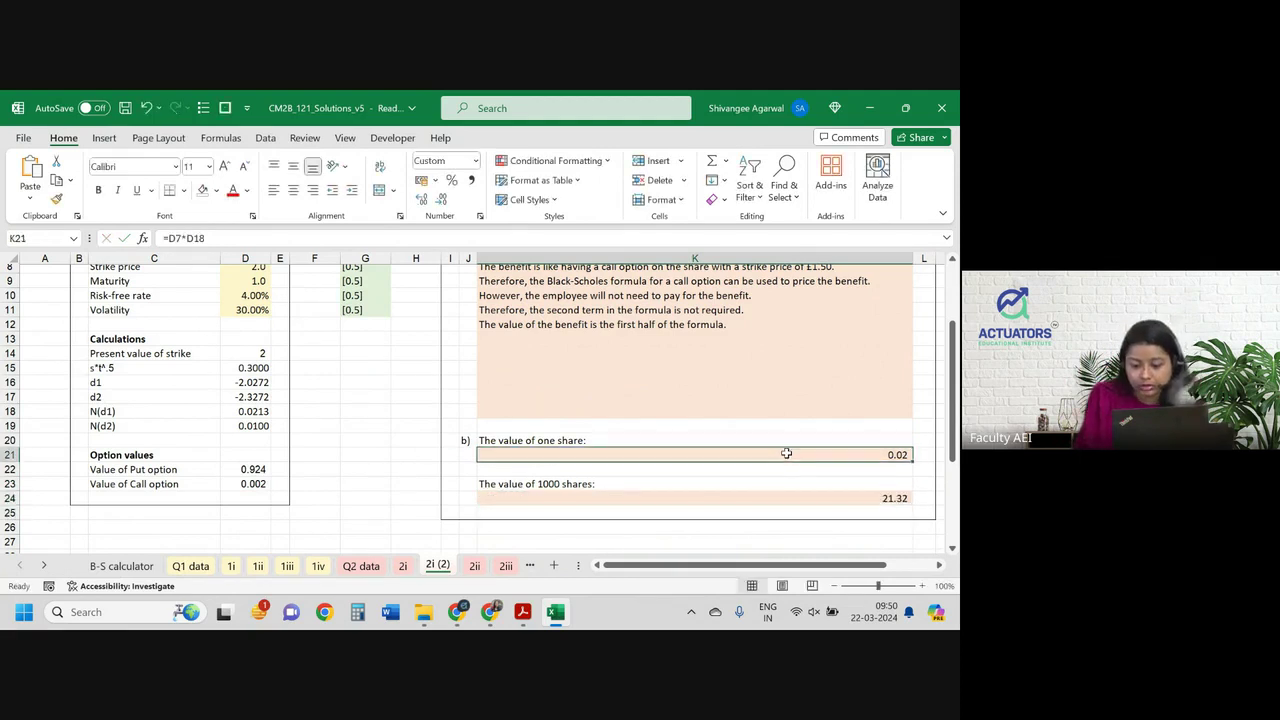
{"action": "left_click", "coordinate": [421, 200]}
{"action": "left_click", "coordinate": [421, 200]}
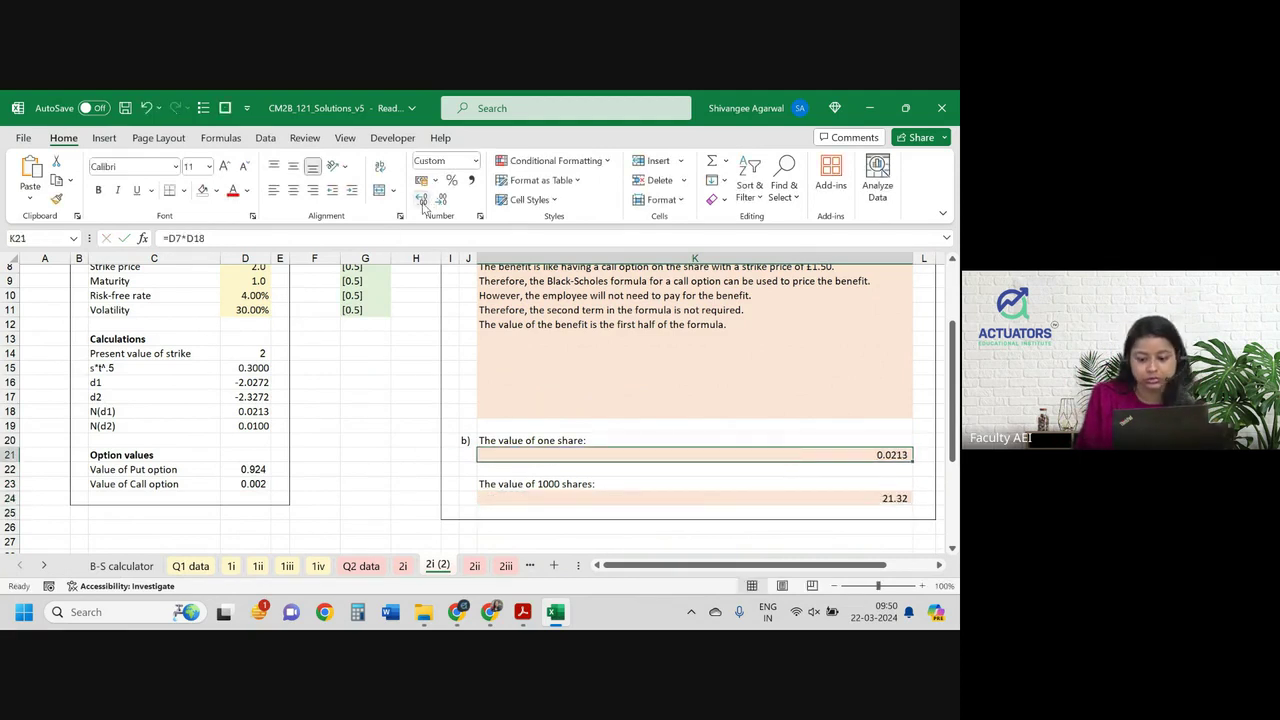
{"action": "double_click", "coordinate": [773, 456]}
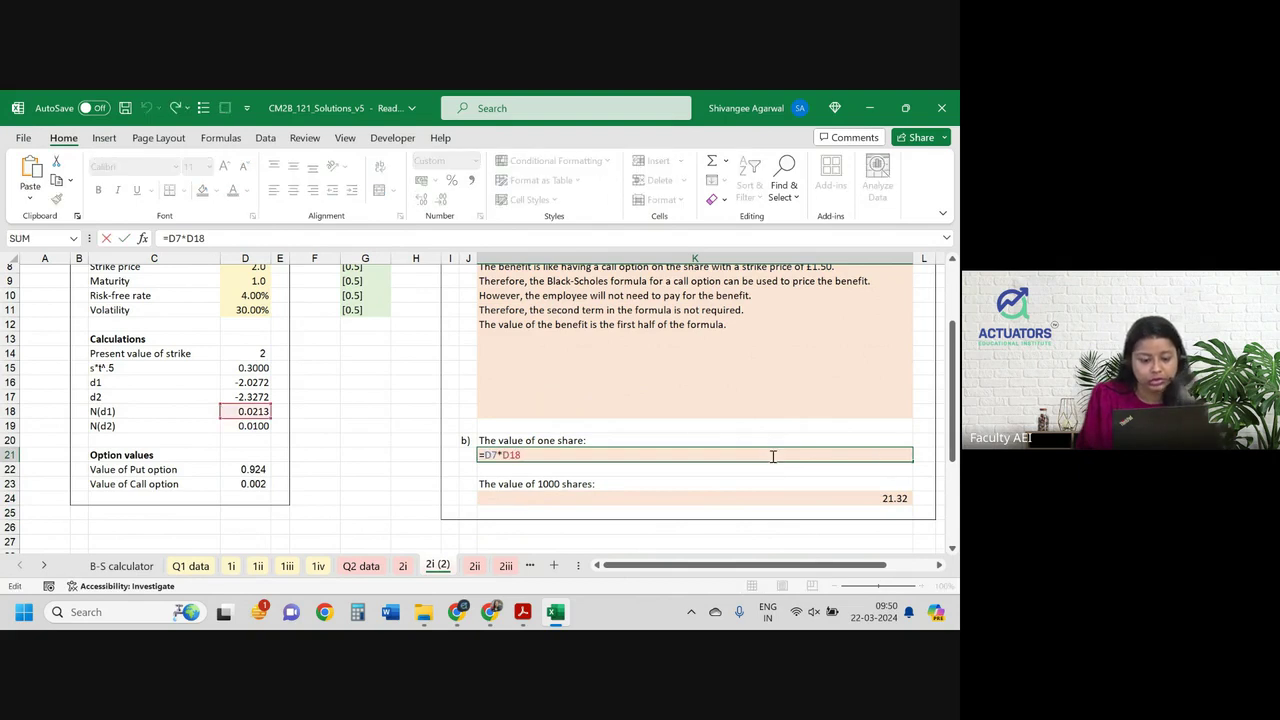
{"action": "key", "text": "Escape"}
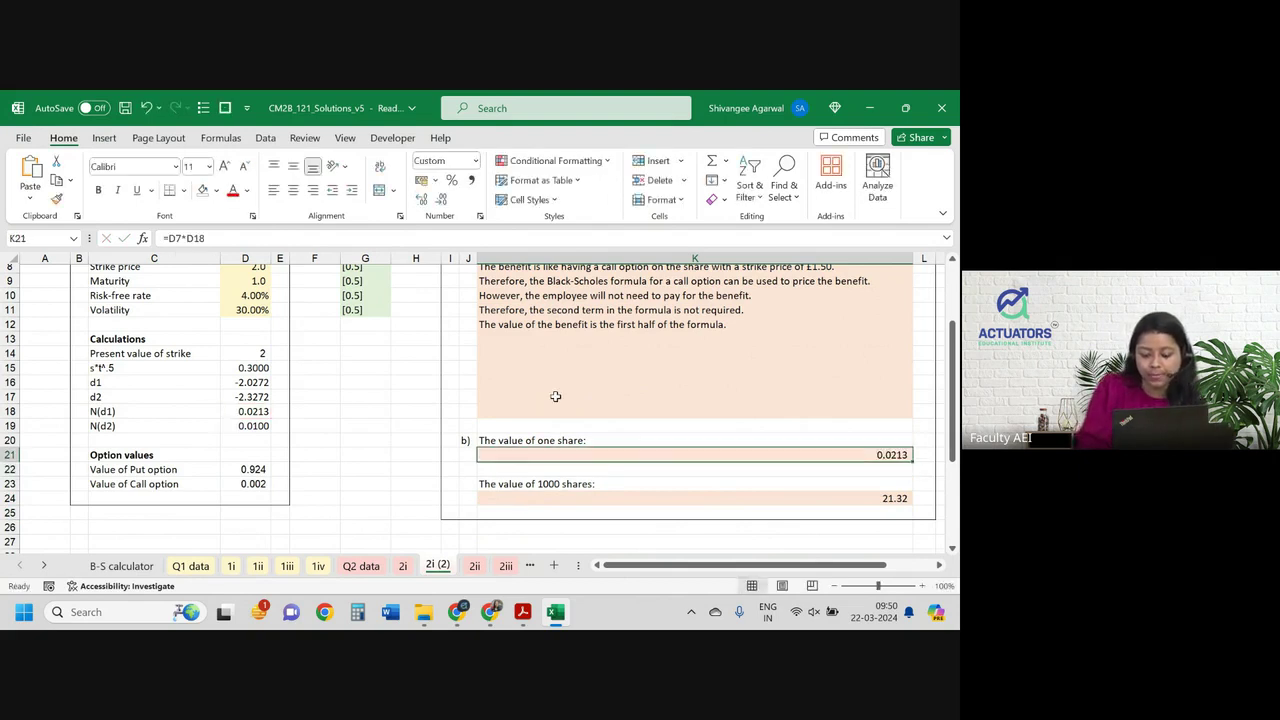
Set the one-share value K21 to =D23, giving 0.0021 and 2.15 for 1000 shares.
{"action": "type", "text": "="}
{"action": "left_click", "coordinate": [243, 484]}
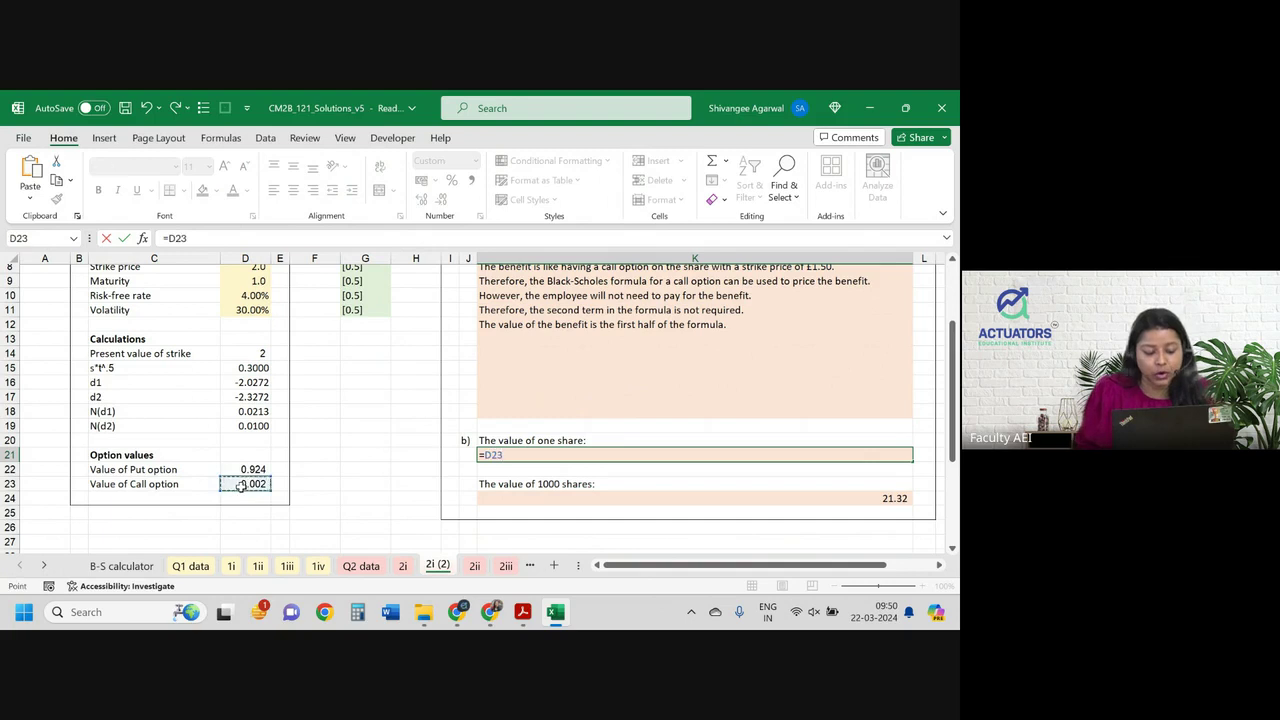
{"action": "key", "text": "Return"}
{"action": "left_click", "coordinate": [783, 454]}
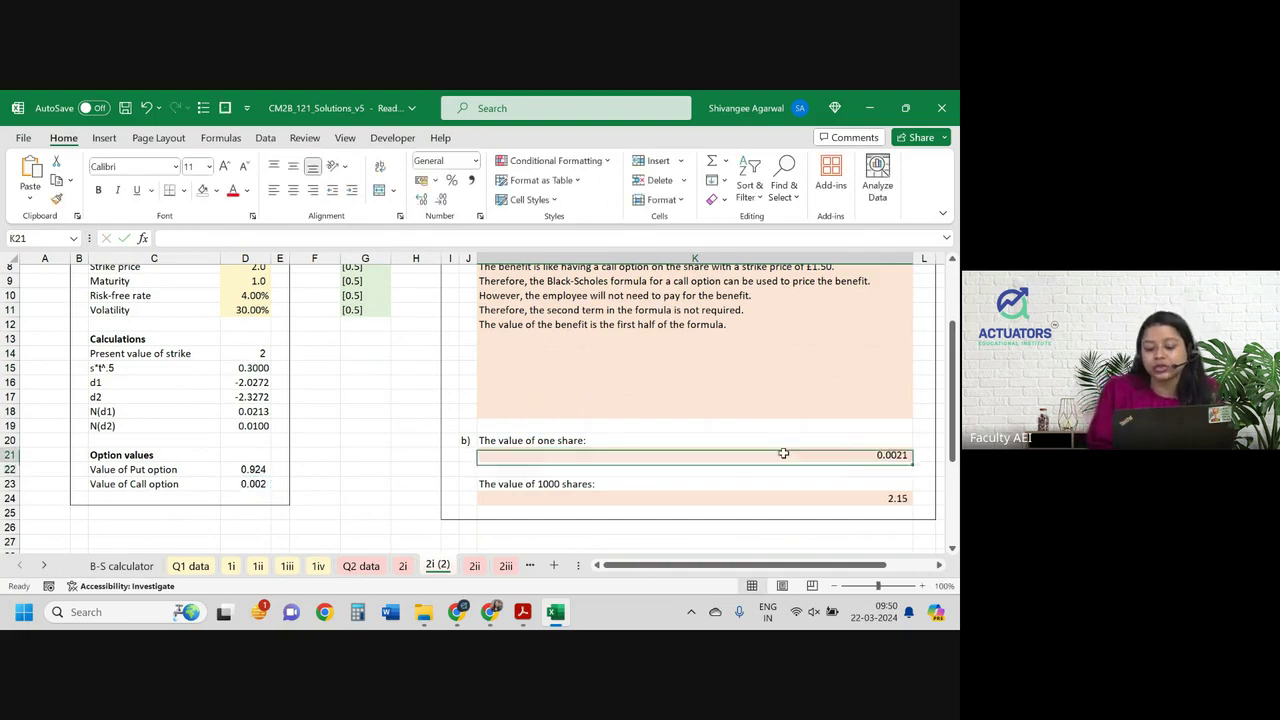
{"action": "double_click", "coordinate": [783, 454]}
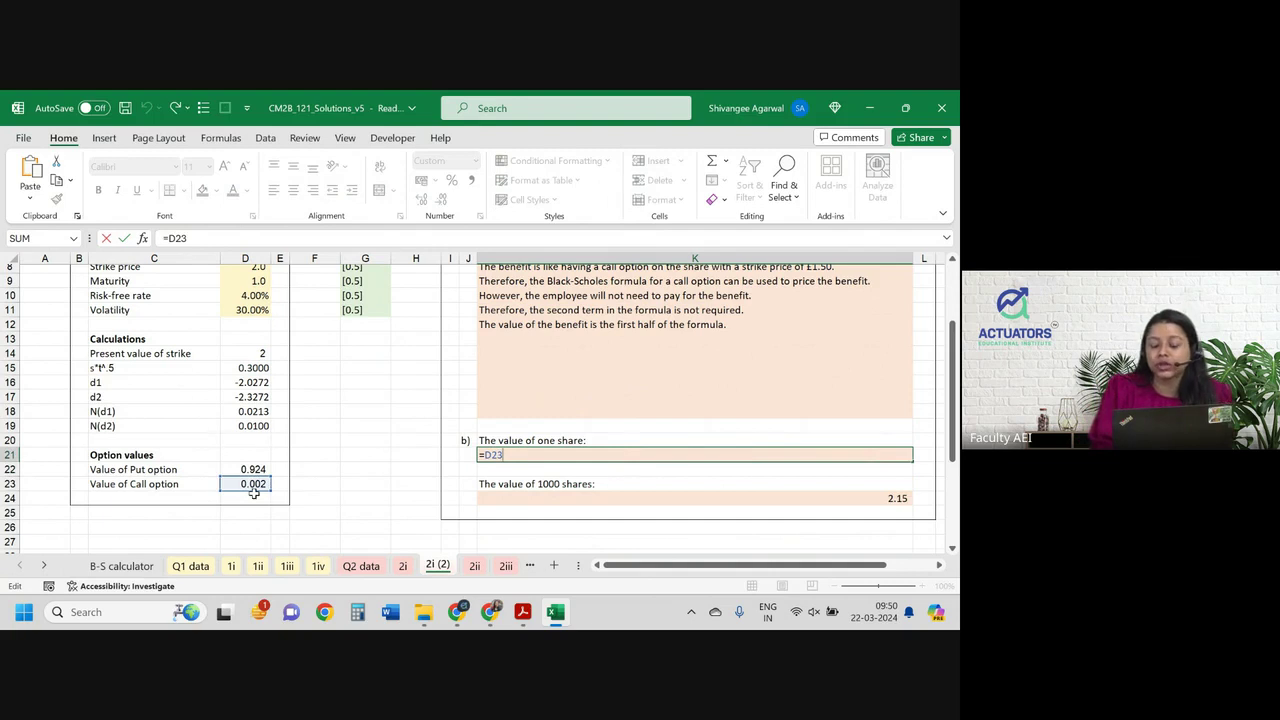
{"action": "key", "text": "Return"}
{"action": "key", "text": "Down"}
{"action": "key", "text": "Down"}
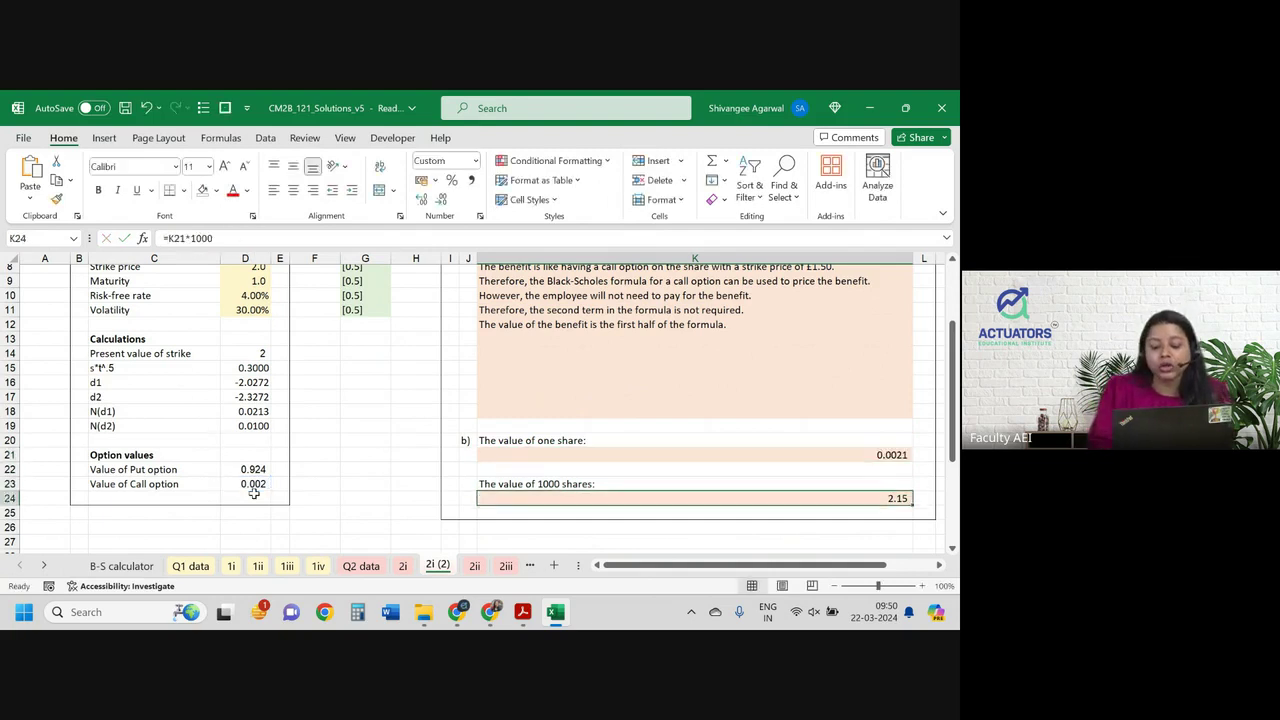
{"action": "key", "text": "Down"}
{"action": "key", "text": "Down"}
{"action": "key", "text": "Down"}
{"action": "key", "text": "Down"}
{"action": "key", "text": "Up"}
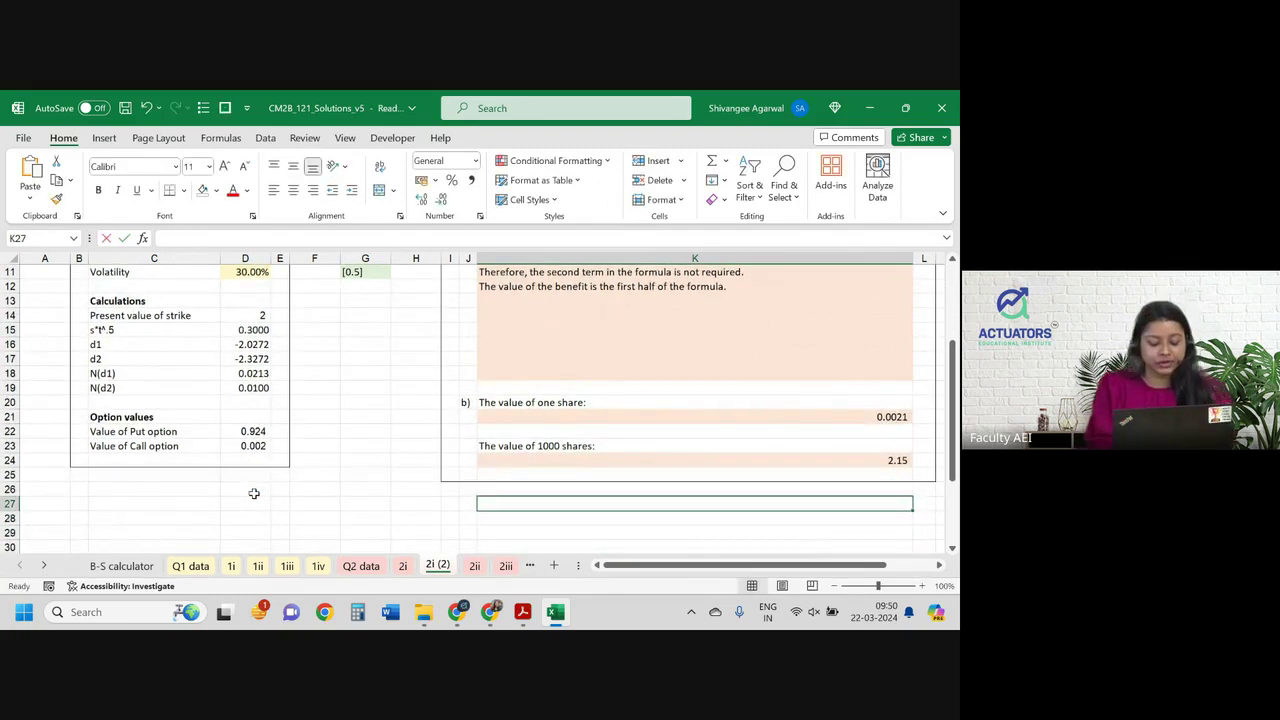
Label K27 'Value of benefit' and enter ='2i'!K24-'2i (2)'!K24 in K28, giving 140.56.
{"action": "type", "text": "Value of ben"}
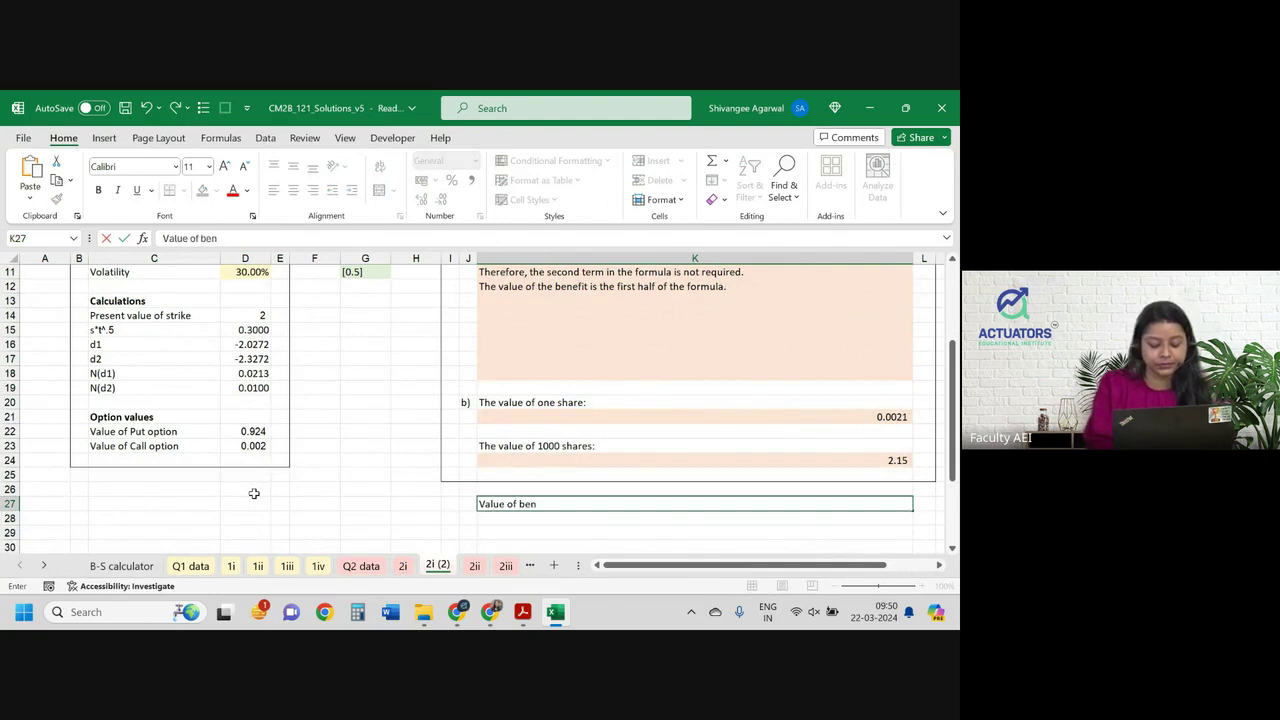
{"action": "type", "text": "efit"}
{"action": "key", "text": "Return"}
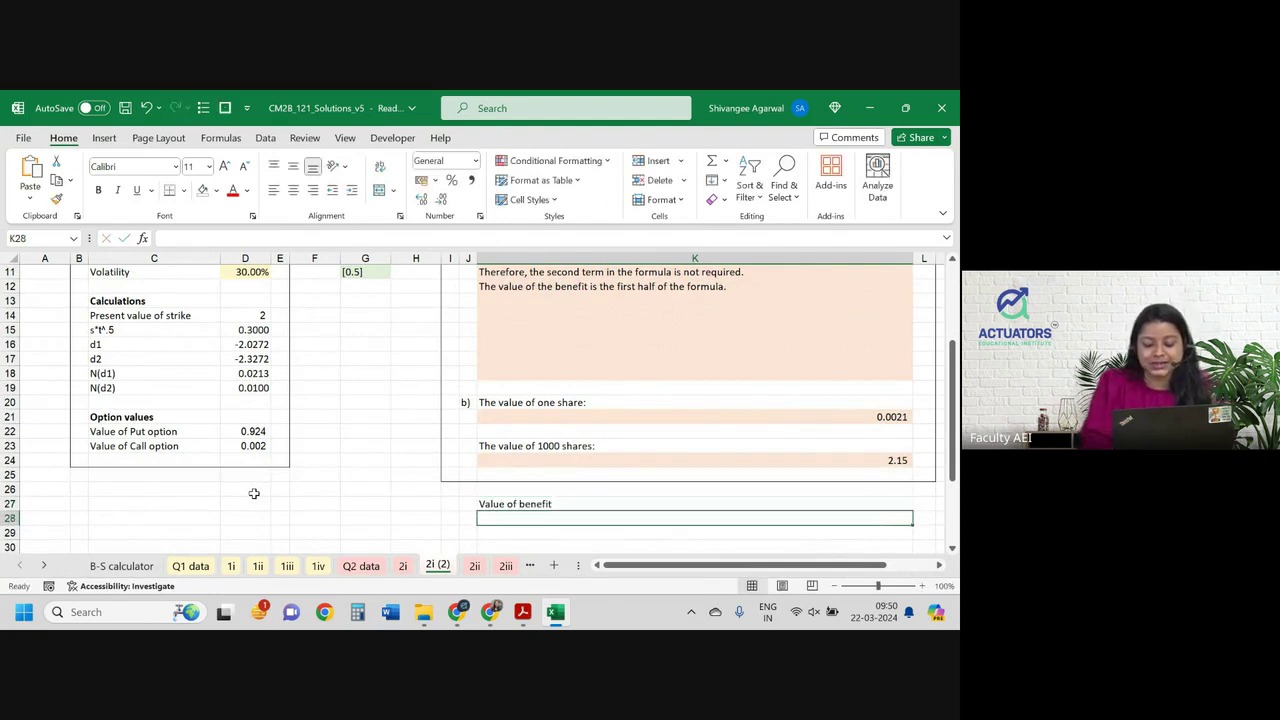
{"action": "type", "text": "="}
{"action": "left_click", "coordinate": [404, 566]}
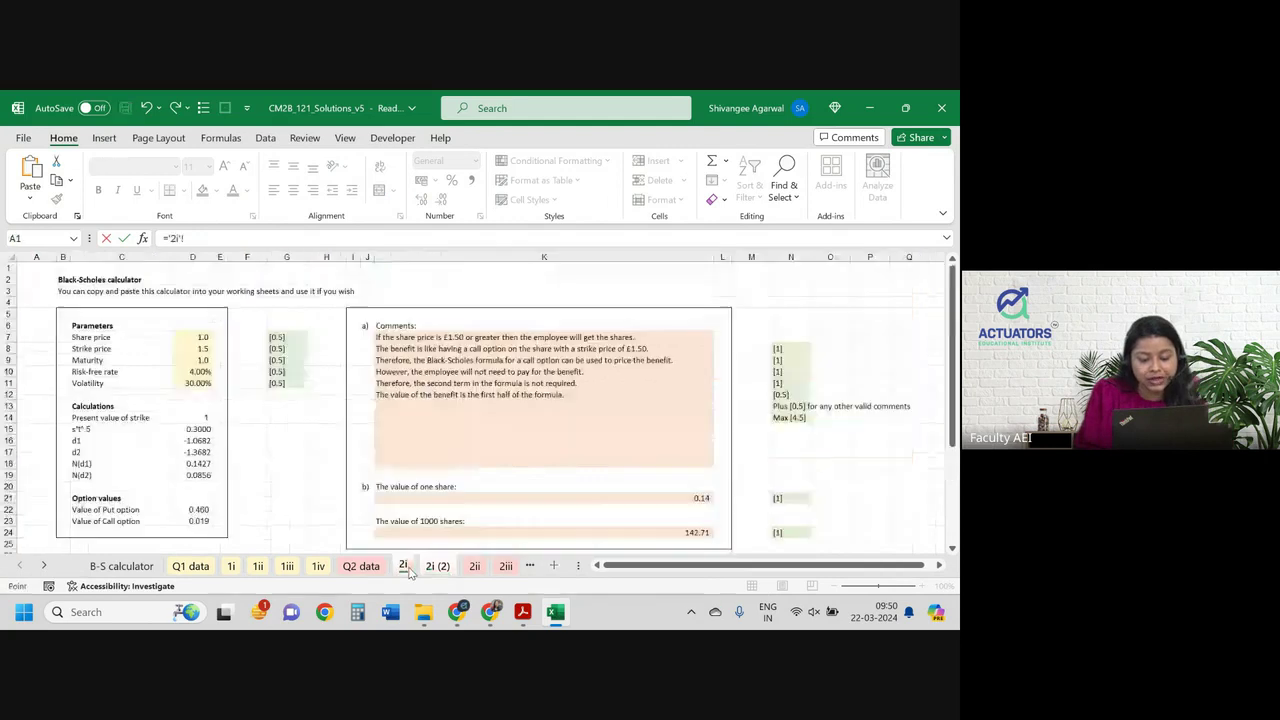
{"action": "left_click", "coordinate": [688, 531]}
{"action": "type", "text": "-"}
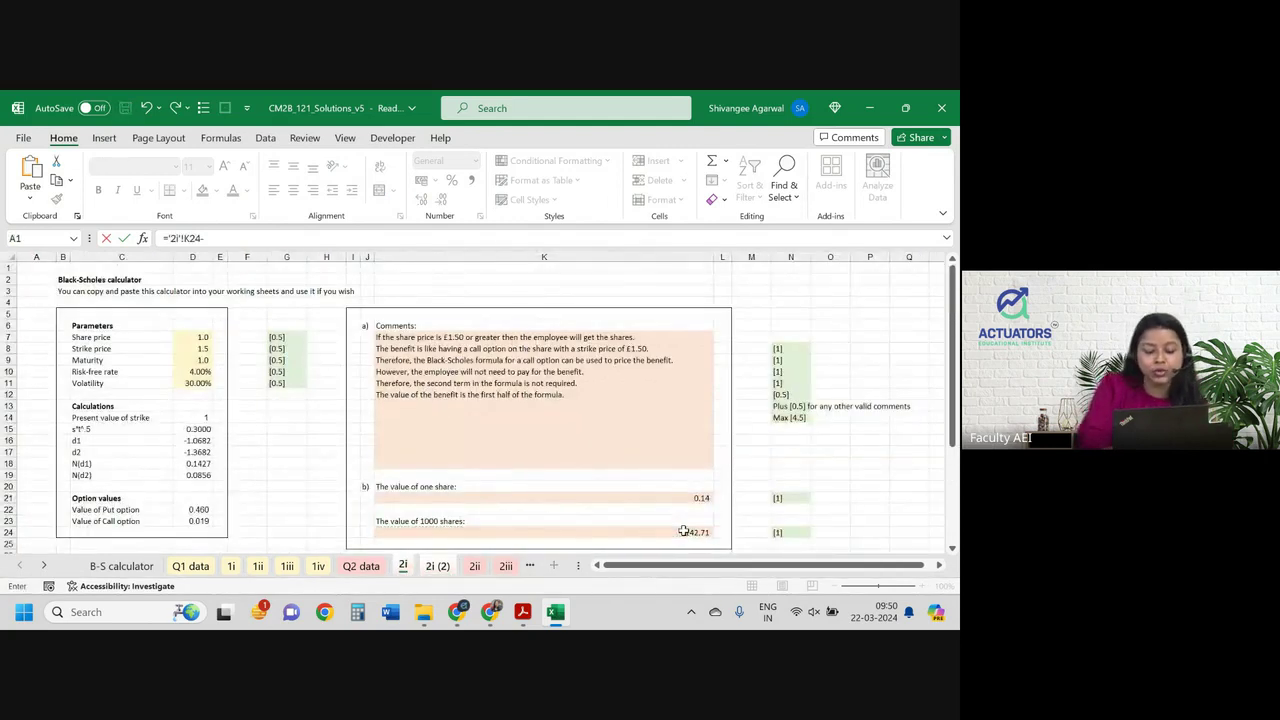
{"action": "key", "text": "ctrl+Page_Down"}
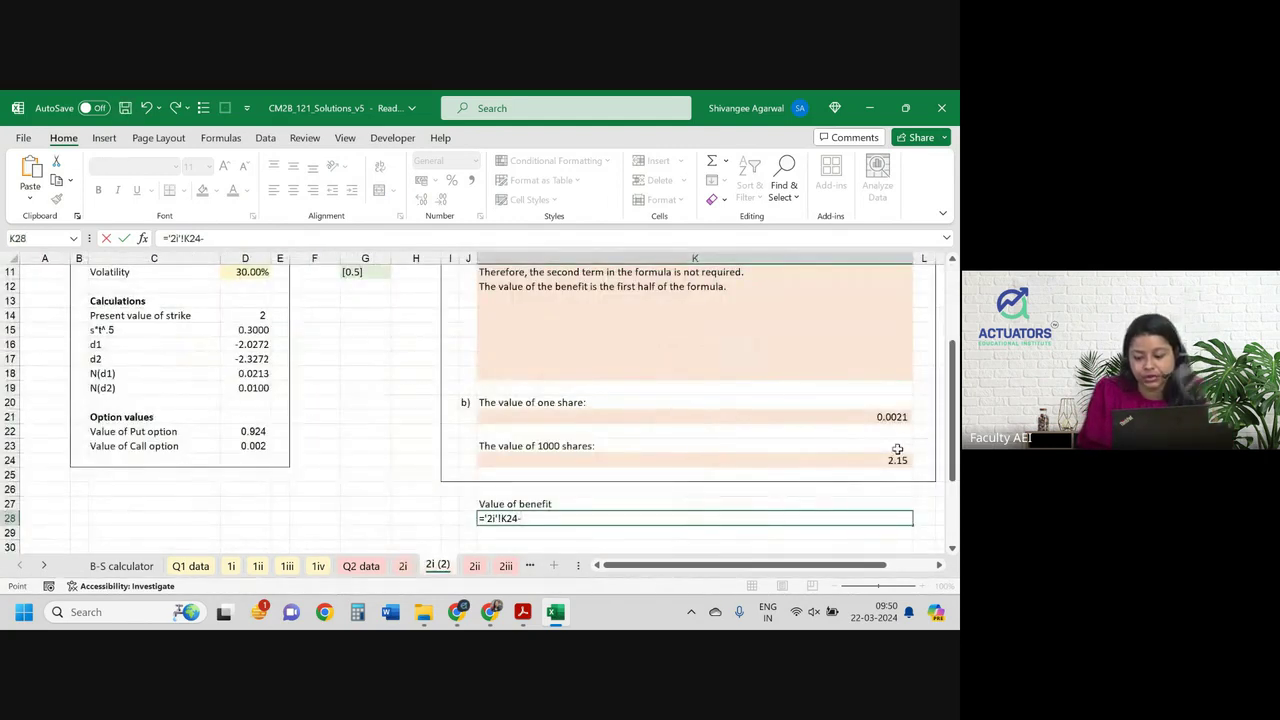
{"action": "left_click", "coordinate": [894, 459]}
{"action": "key", "text": "Return"}
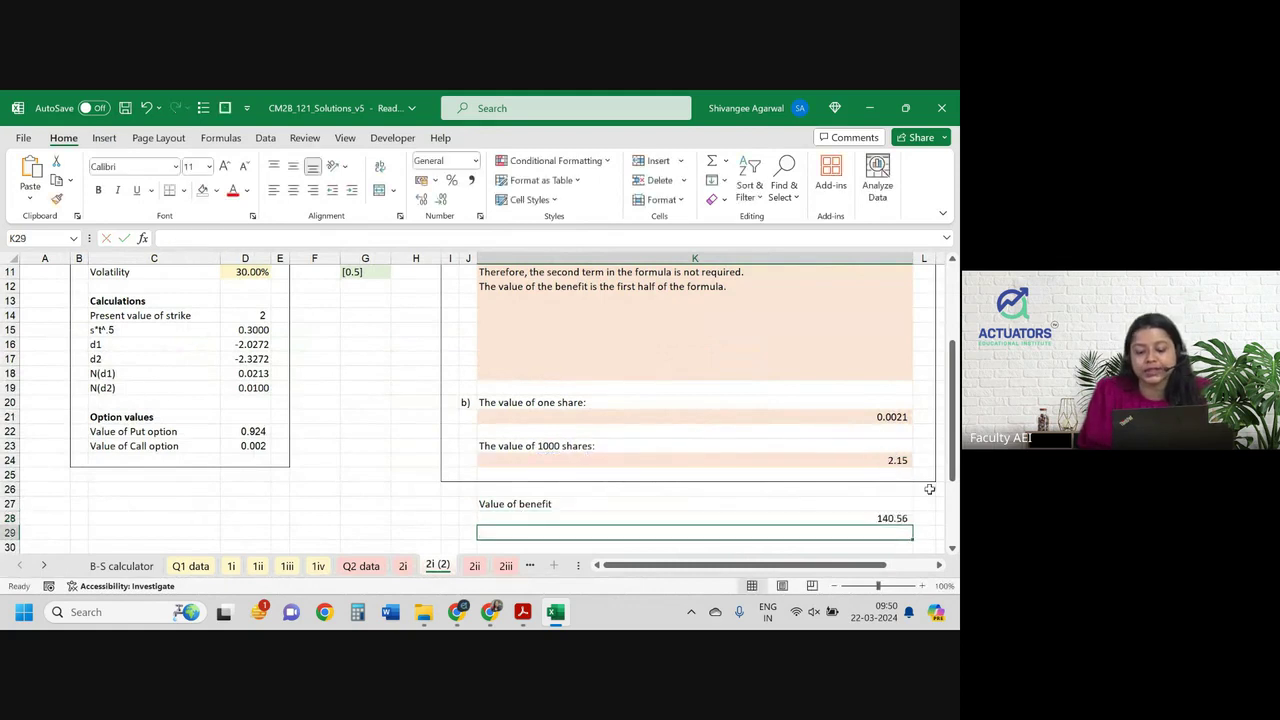
Fill the 140.56 benefit value light green.
{"action": "left_click", "coordinate": [807, 506]}
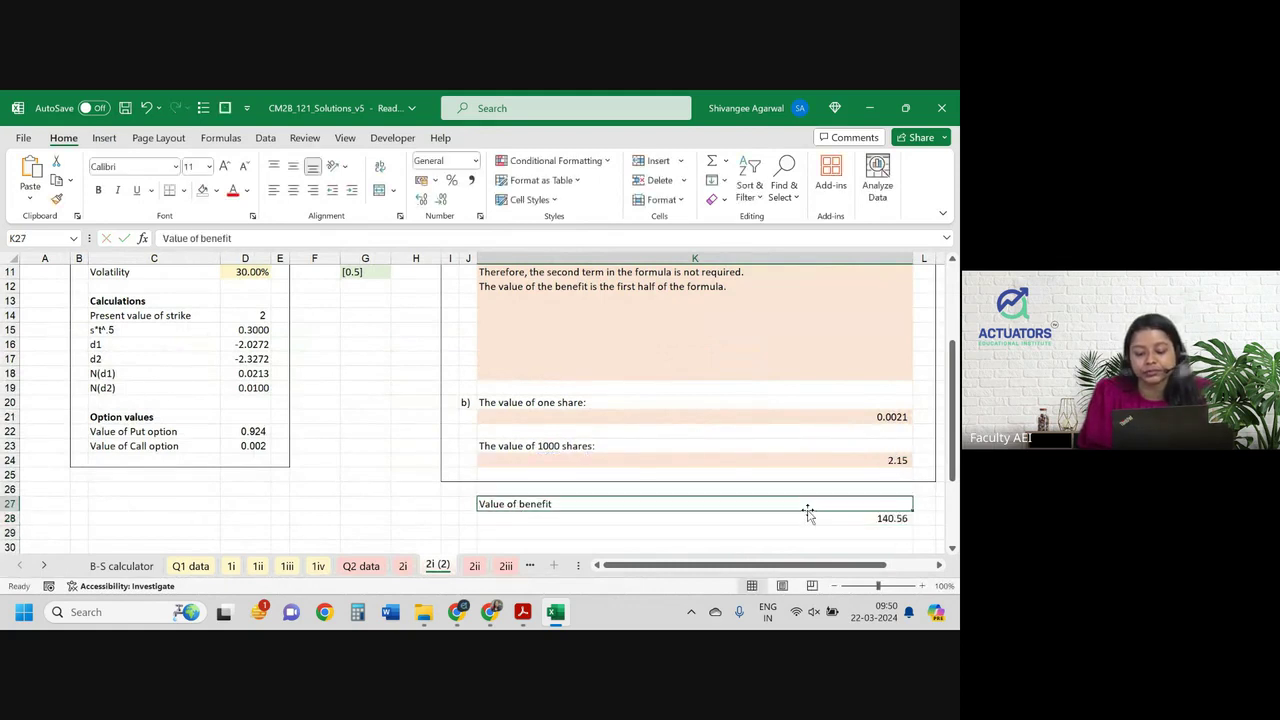
{"action": "left_click", "coordinate": [791, 522]}
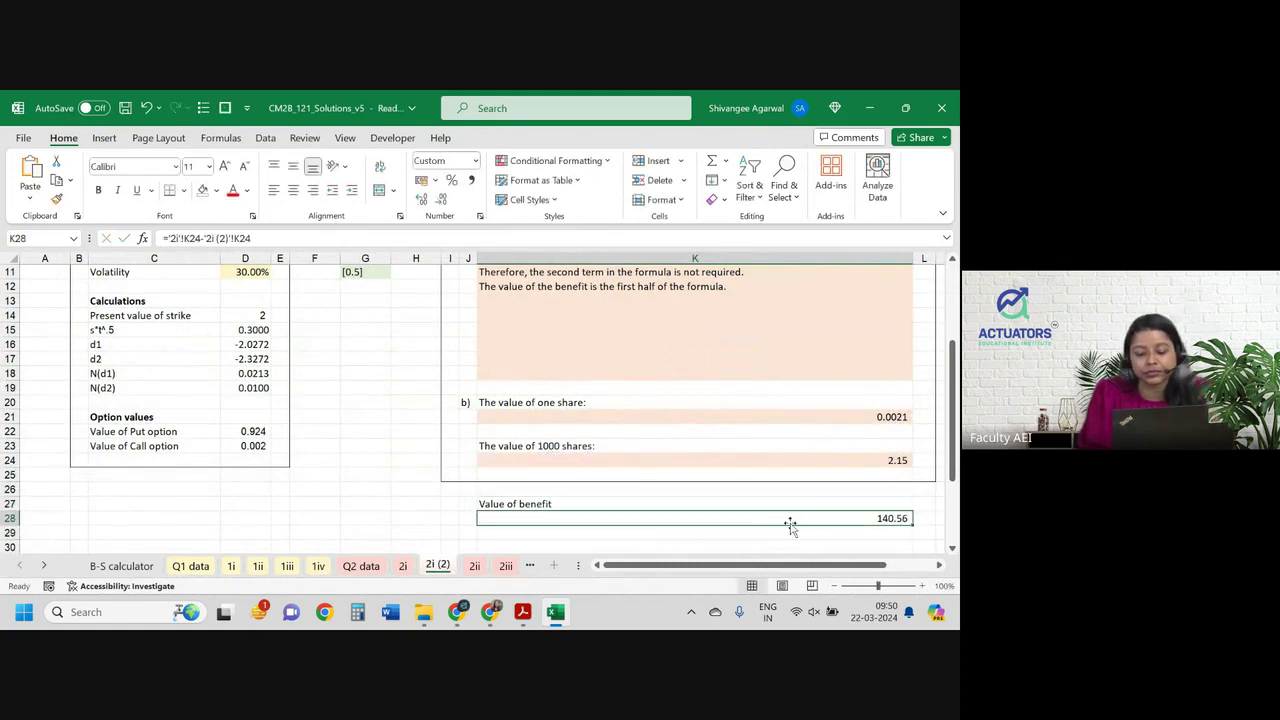
{"action": "left_click", "coordinate": [216, 191]}
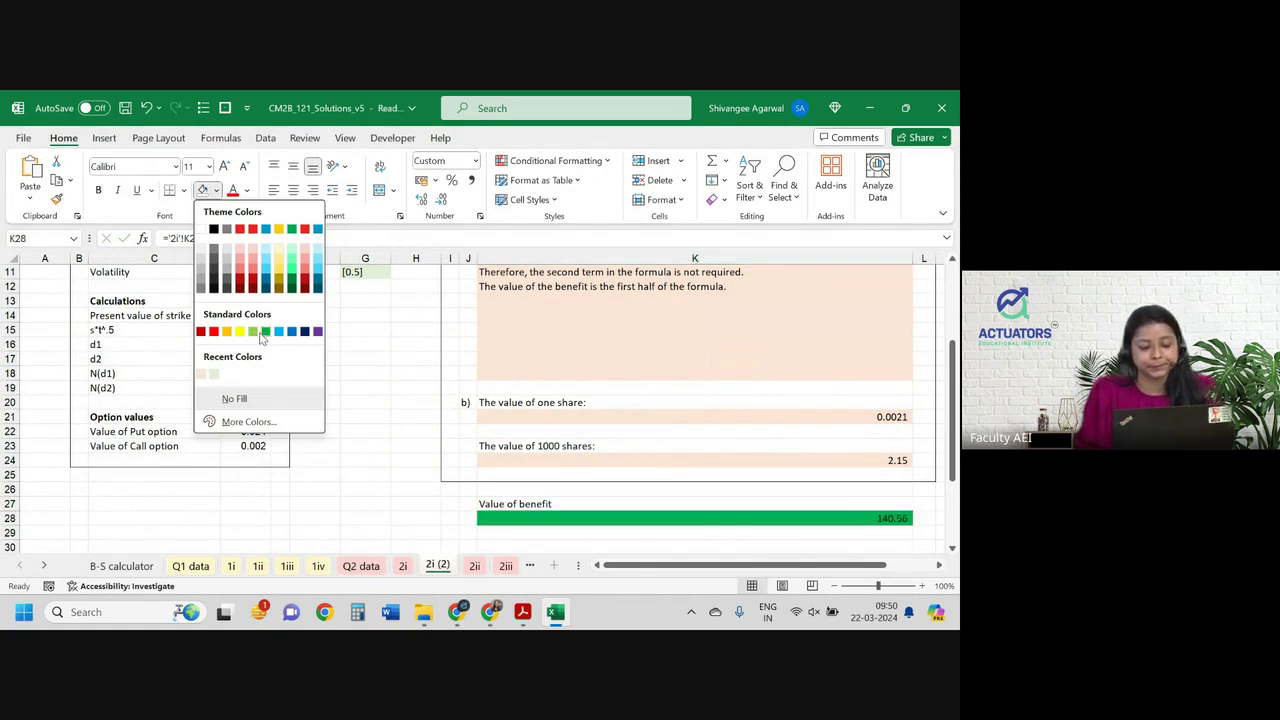
{"action": "left_click", "coordinate": [252, 332]}
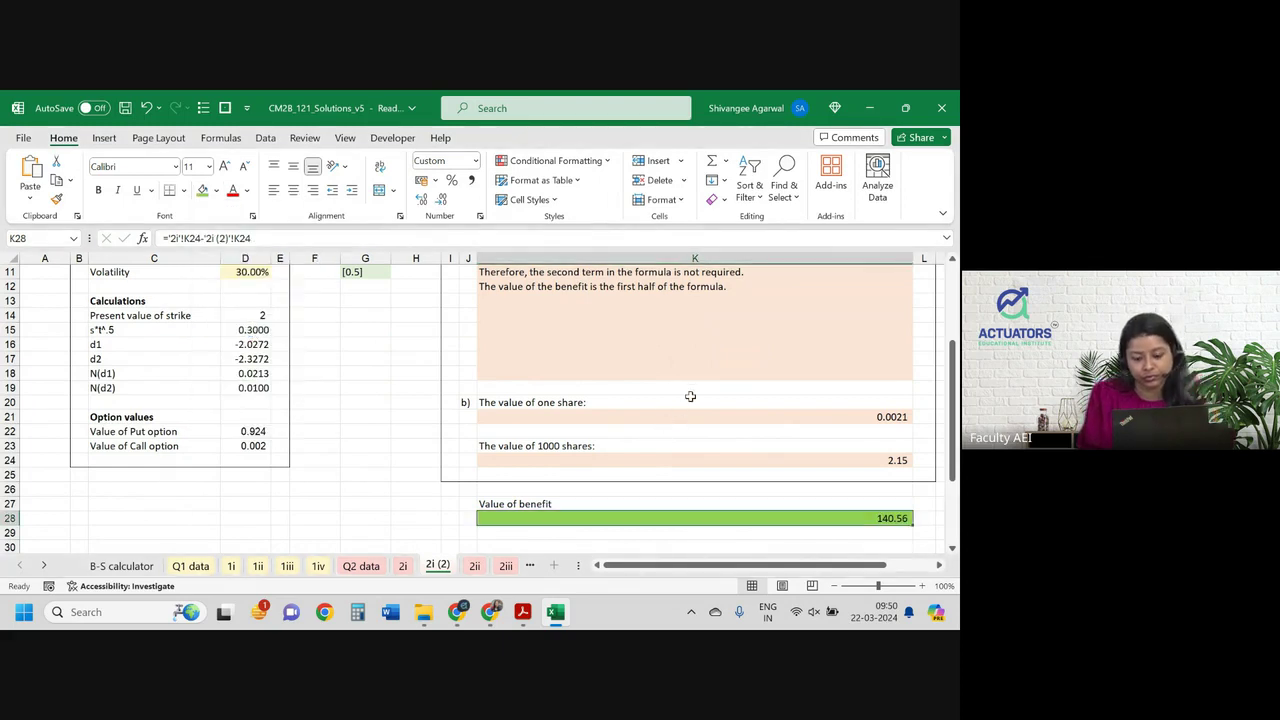
{"action": "scroll", "coordinate": [690, 397], "scroll_direction": "up", "scroll_amount": 2, "text": "ctrl"}
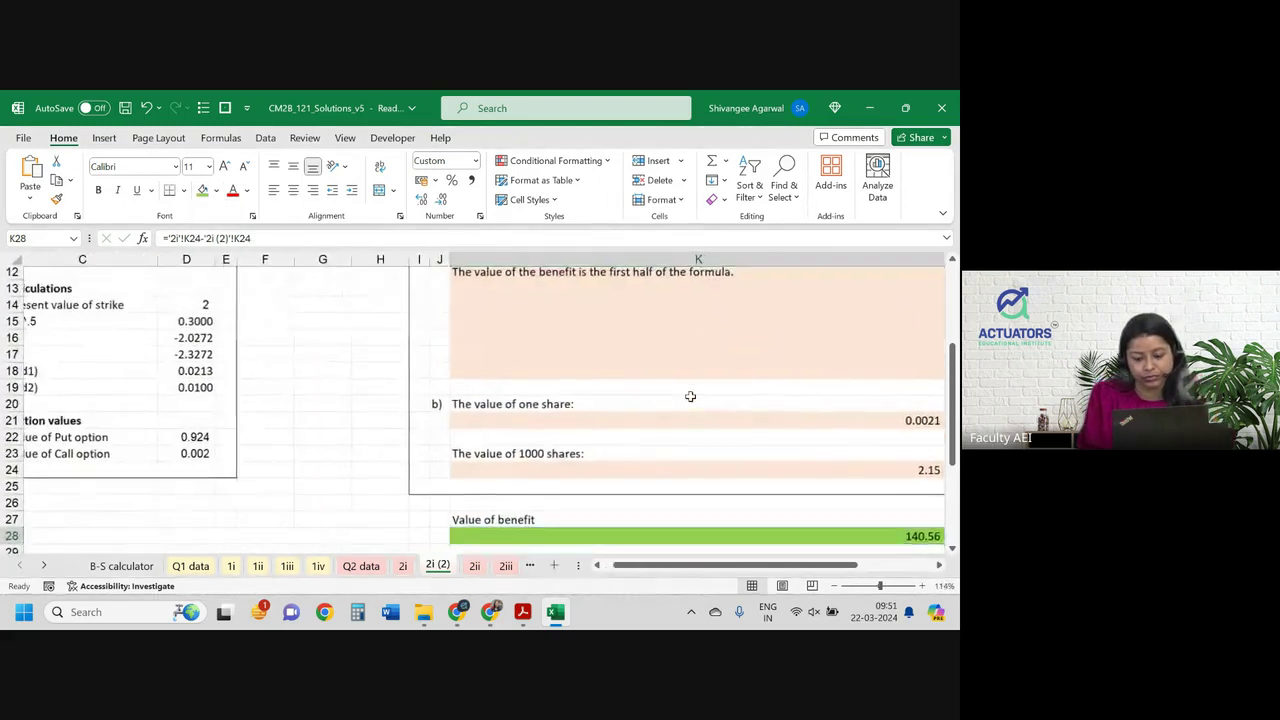
{"action": "scroll", "coordinate": [690, 397], "scroll_direction": "down", "scroll_amount": 1, "text": "ctrl"}
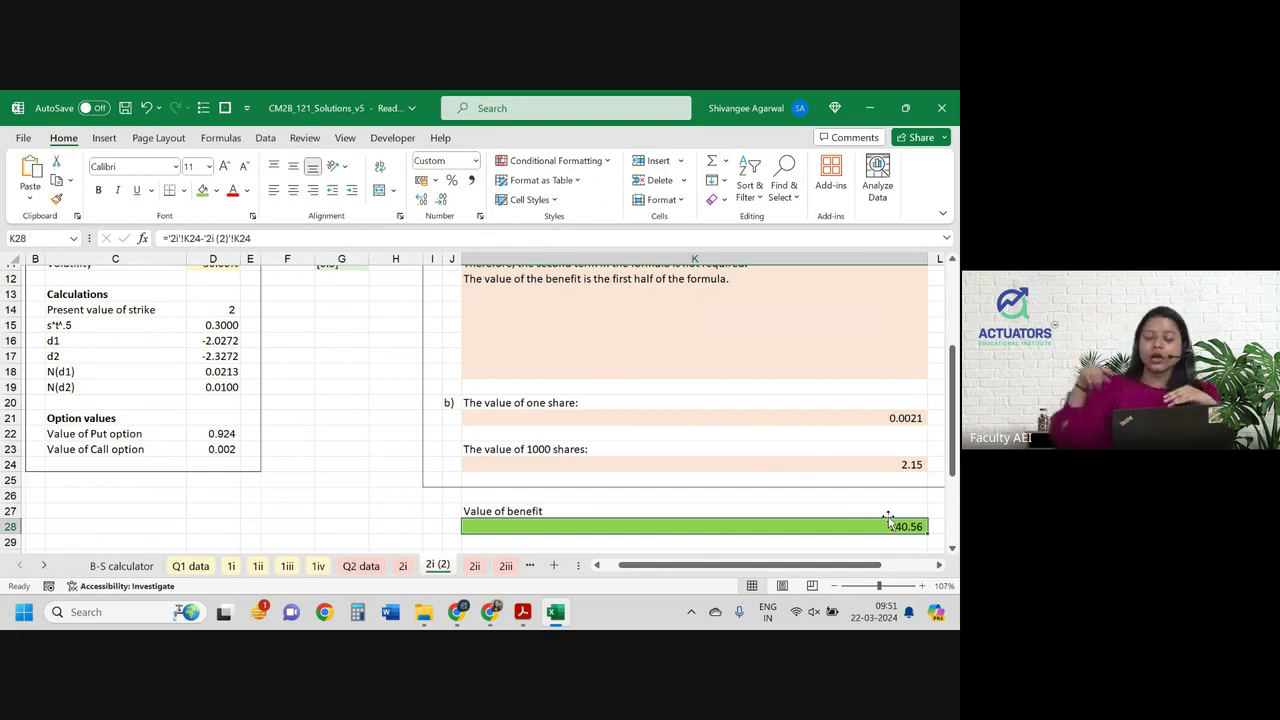
{"action": "scroll", "coordinate": [888, 520], "scroll_direction": "up", "scroll_amount": 1}
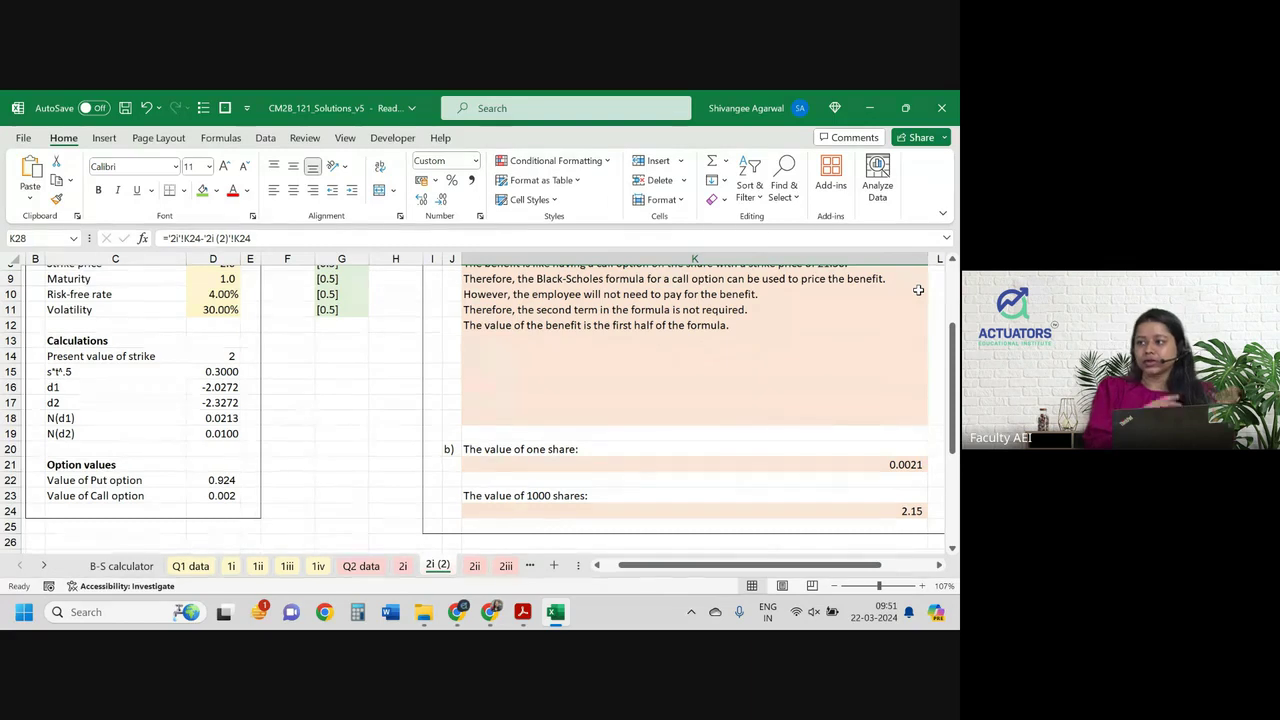
Bring up the exam paper and select the $300 value in Question 2.
{"action": "left_click", "coordinate": [522, 612]}
{"action": "scroll", "coordinate": [450, 375], "scroll_direction": "down", "scroll_amount": 5}
{"action": "scroll", "coordinate": [450, 375], "scroll_direction": "down", "scroll_amount": 1}
{"action": "scroll", "coordinate": [450, 375], "scroll_direction": "down", "scroll_amount": 1}
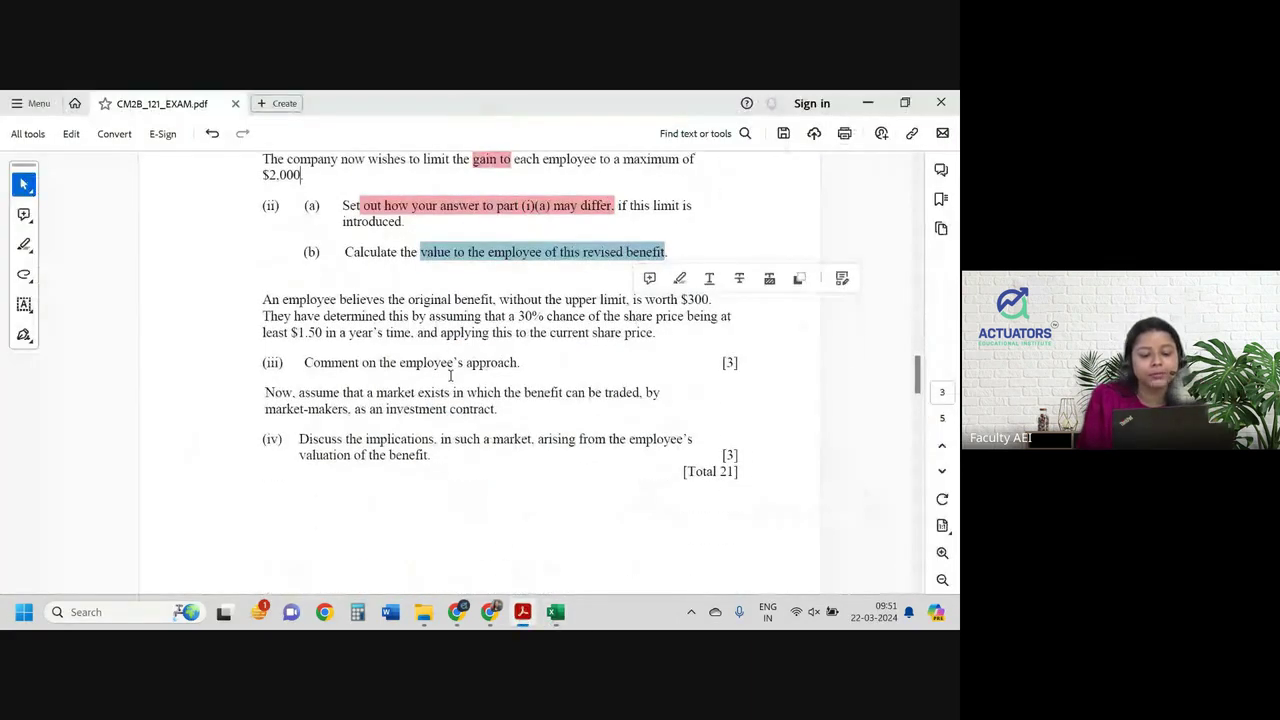
{"action": "left_click", "coordinate": [450, 368]}
{"action": "scroll", "coordinate": [398, 305], "scroll_direction": "up", "scroll_amount": 2}
{"action": "scroll", "coordinate": [398, 305], "scroll_direction": "down", "scroll_amount": 1}
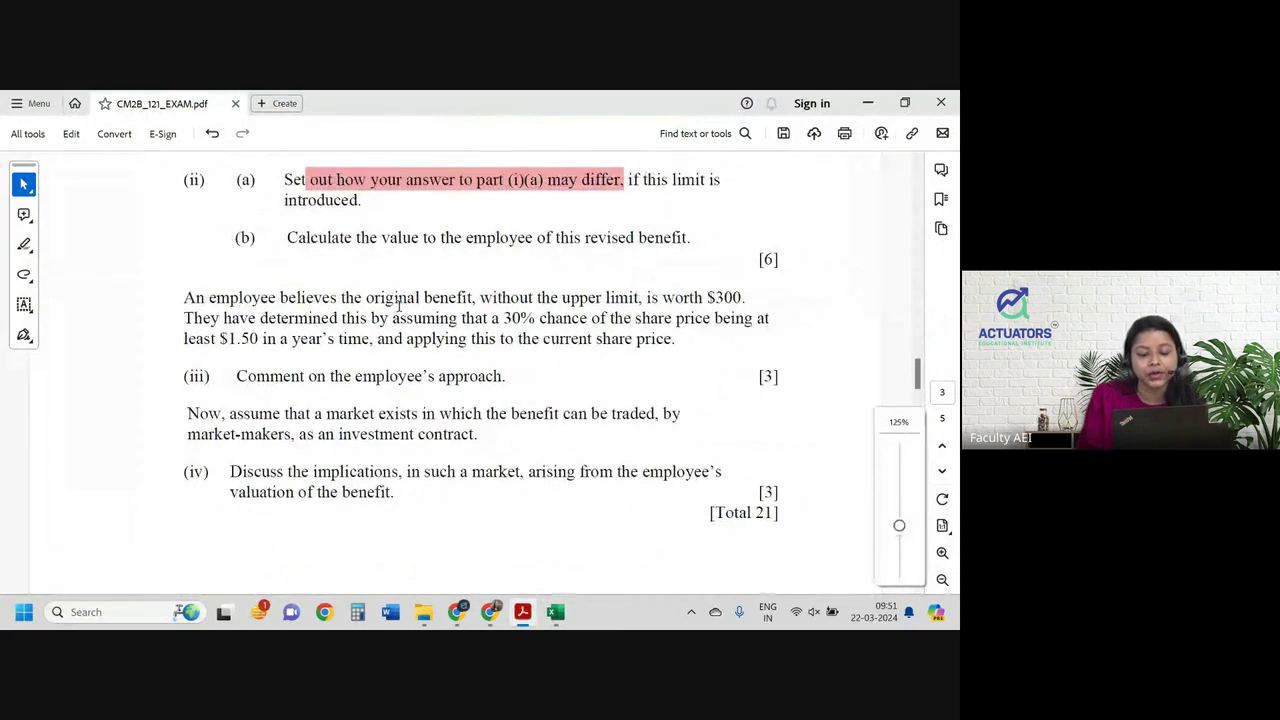
{"action": "left_click_drag", "start_coordinate": [706, 296], "coordinate": [744, 299]}
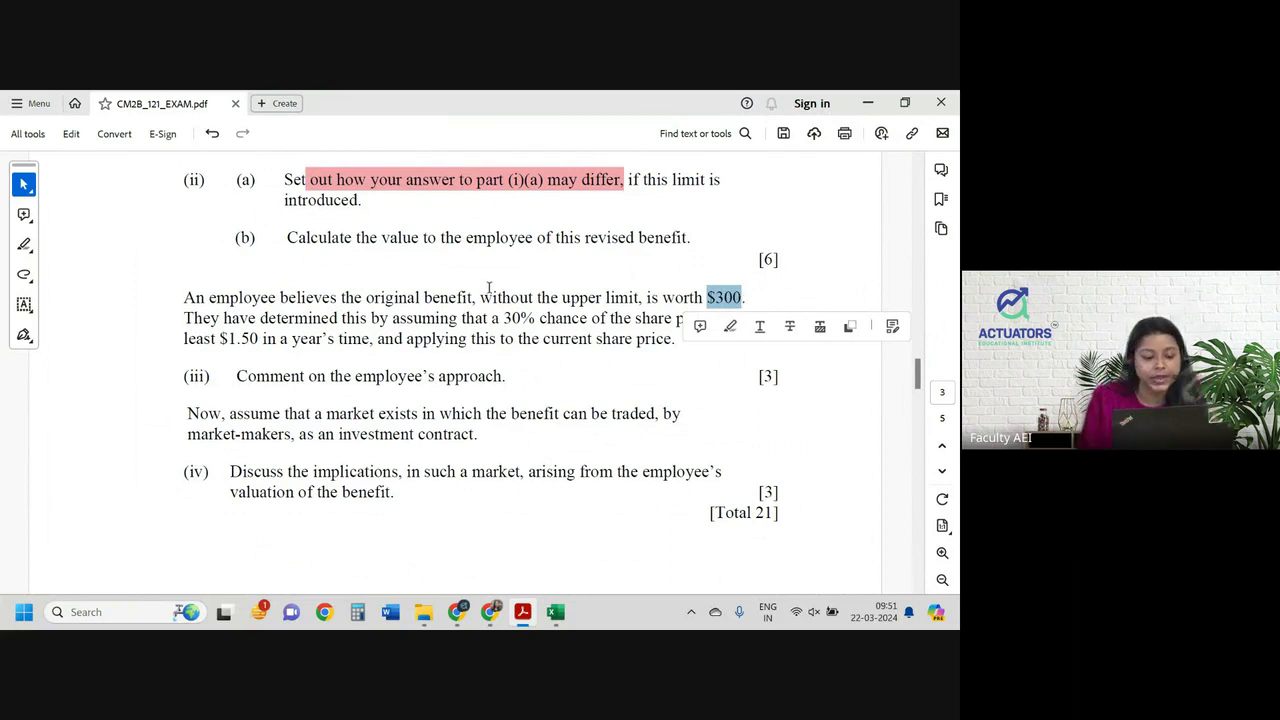
{"action": "left_click", "coordinate": [272, 311]}
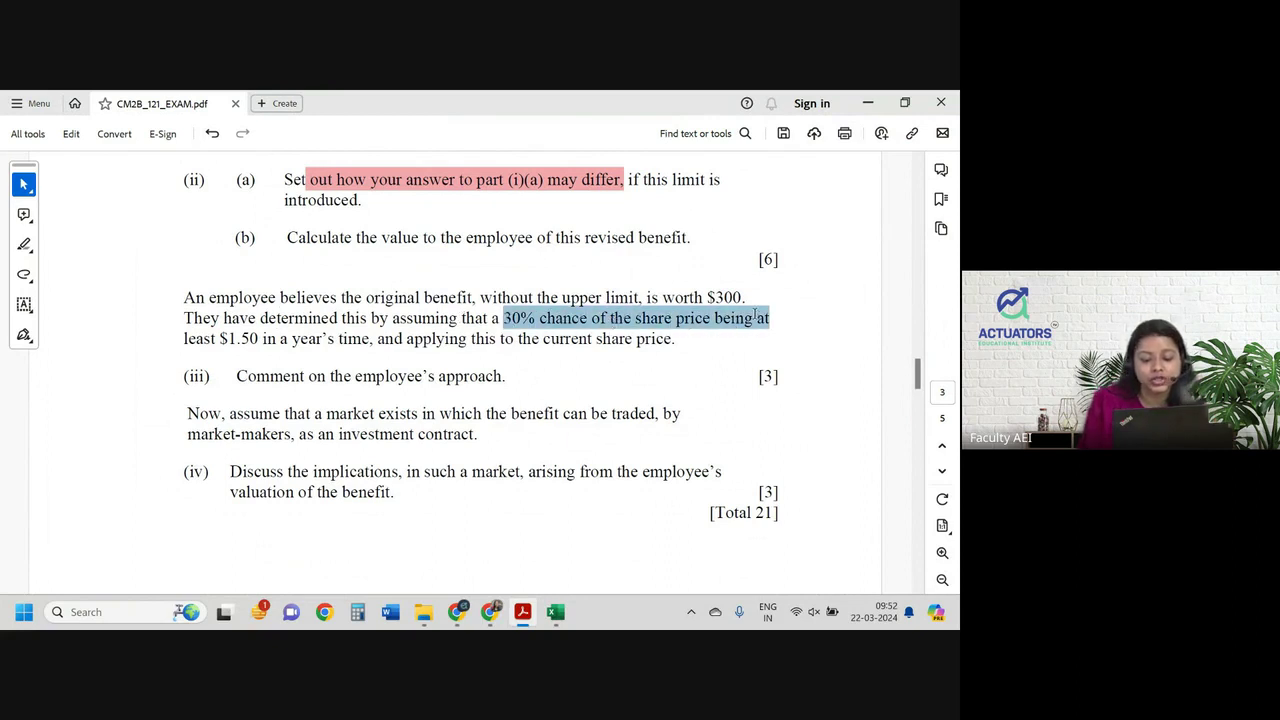
Highlight 'that a 30% chance' in pink after reviewing the $1.50 and part (iii) wording.
{"action": "left_click_drag", "start_coordinate": [503, 318], "coordinate": [770, 320]}
{"action": "left_click_drag", "start_coordinate": [218, 340], "coordinate": [372, 340]}
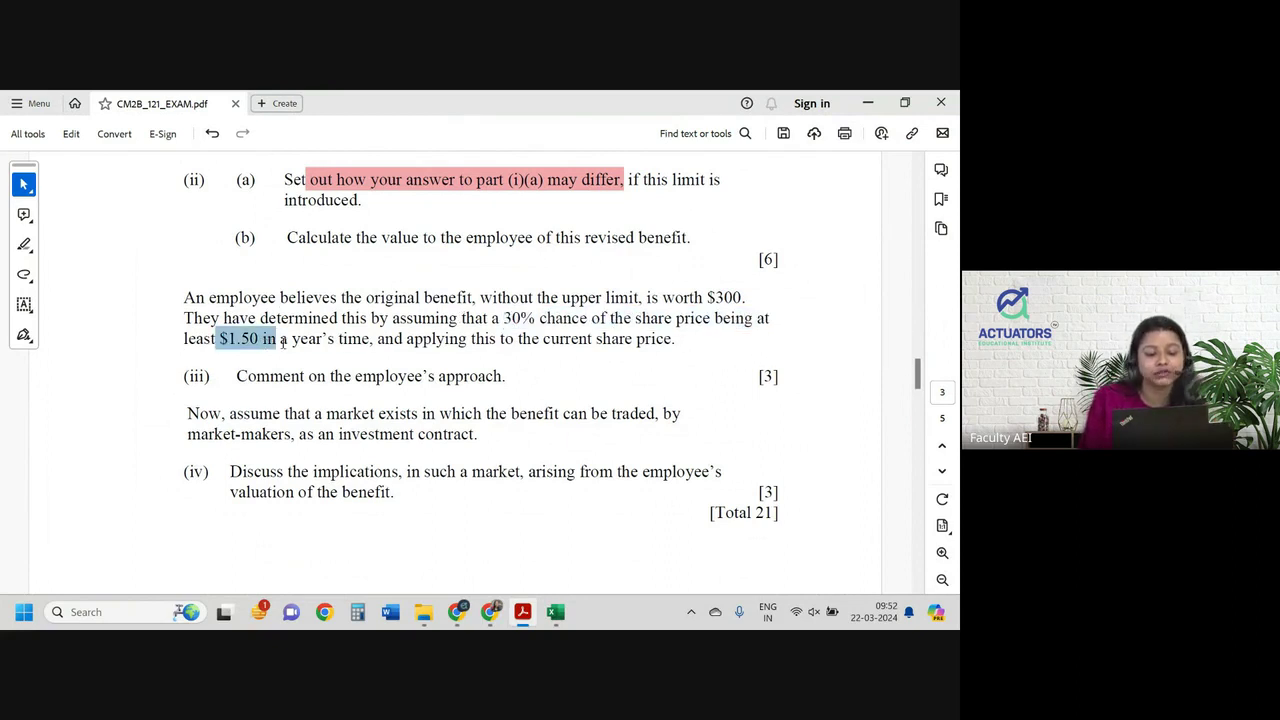
{"action": "left_click_drag", "start_coordinate": [706, 297], "coordinate": [744, 297]}
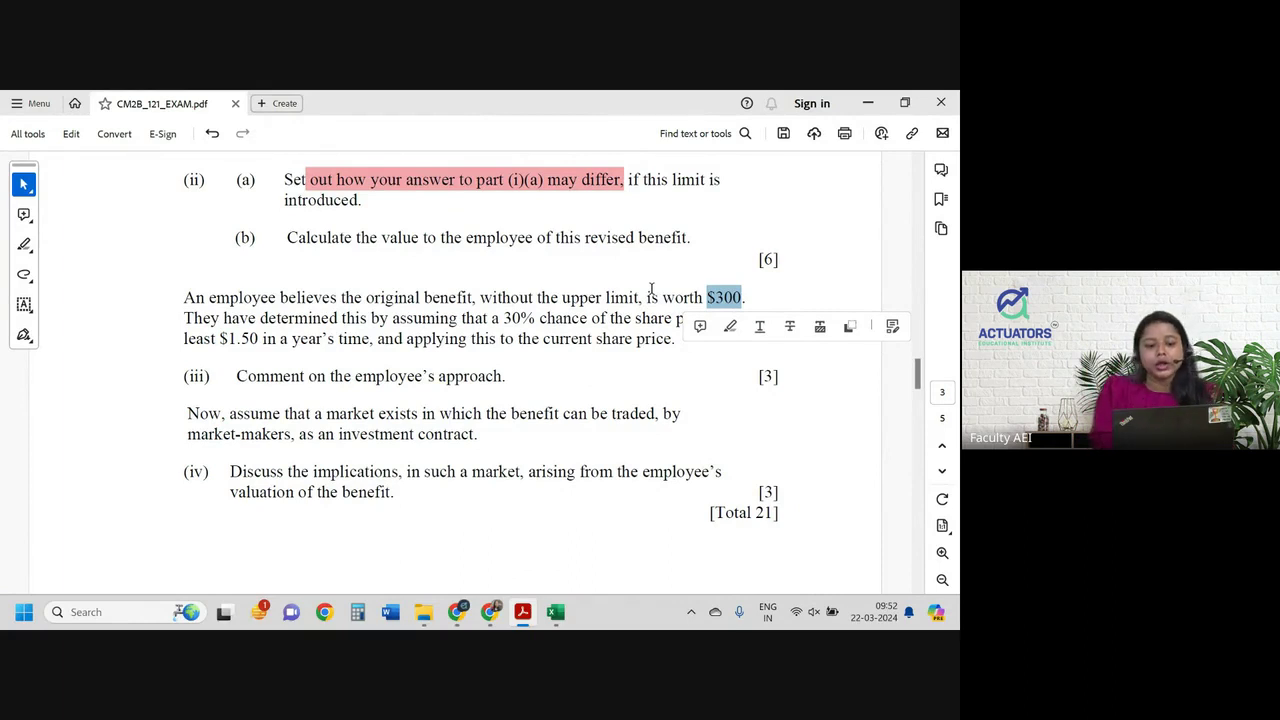
{"action": "left_click_drag", "start_coordinate": [236, 377], "coordinate": [514, 383]}
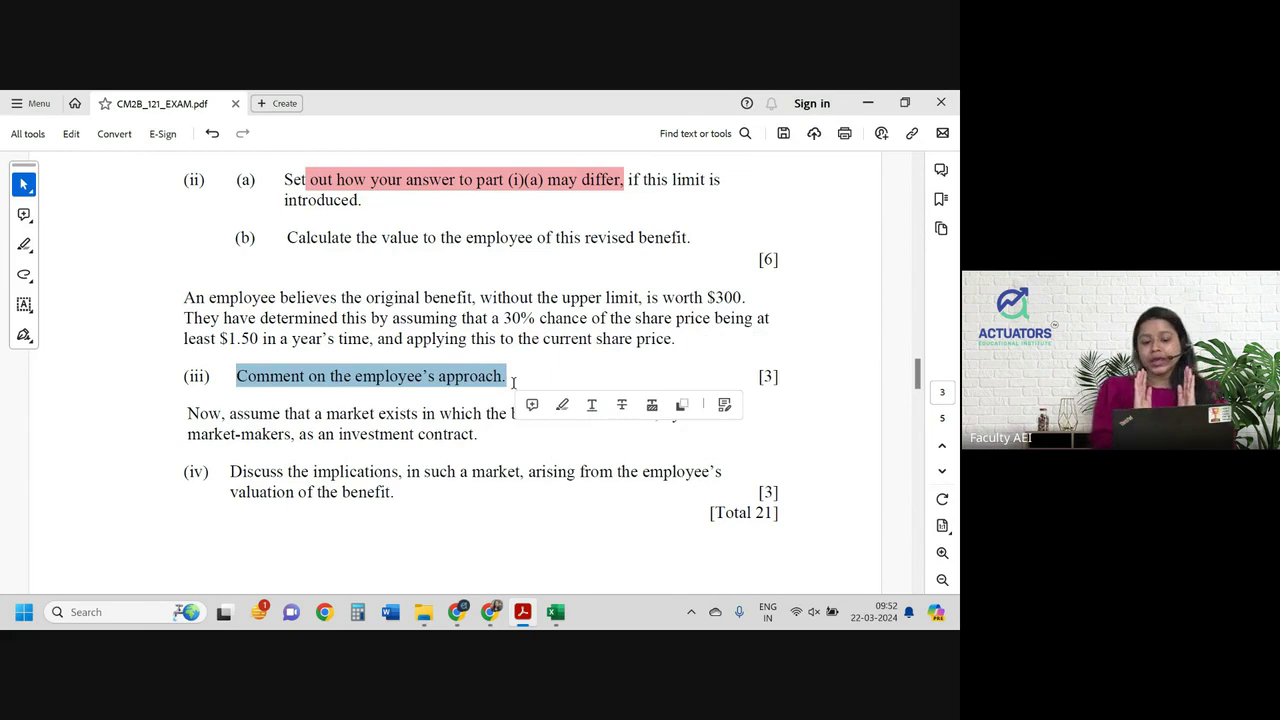
{"action": "left_click_drag", "start_coordinate": [462, 318], "coordinate": [587, 320]}
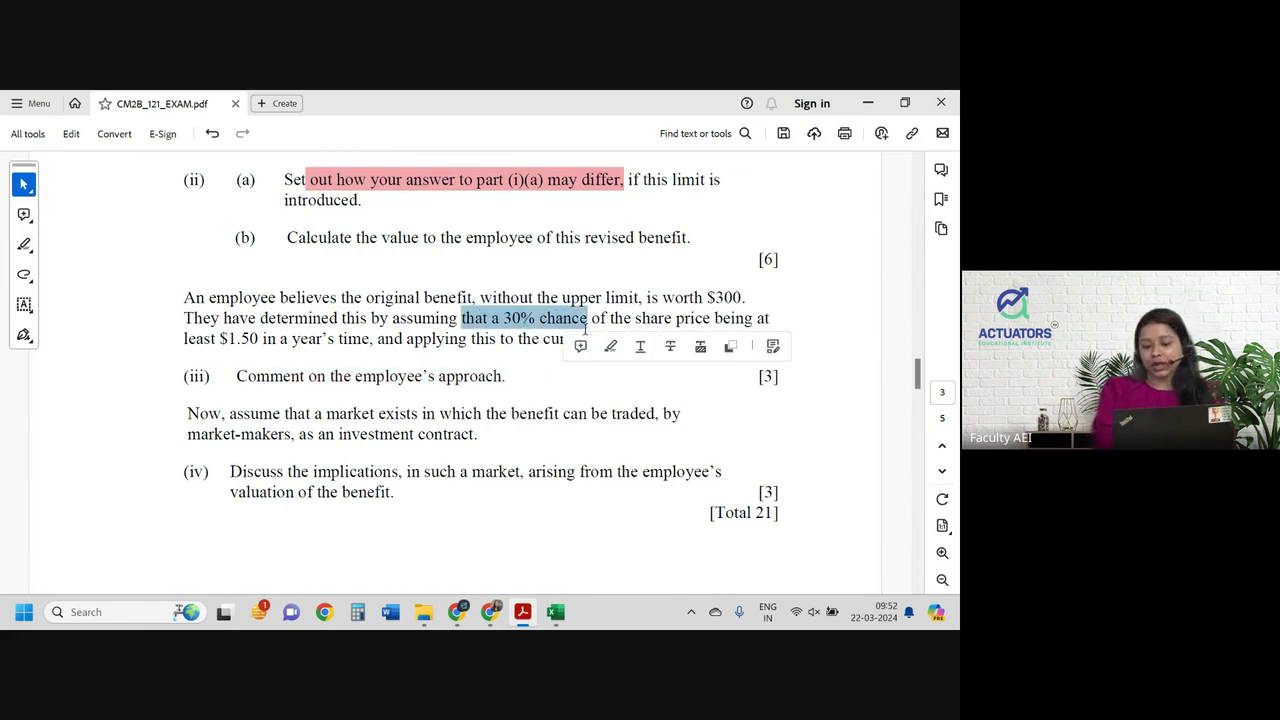
{"action": "left_click", "coordinate": [610, 347]}
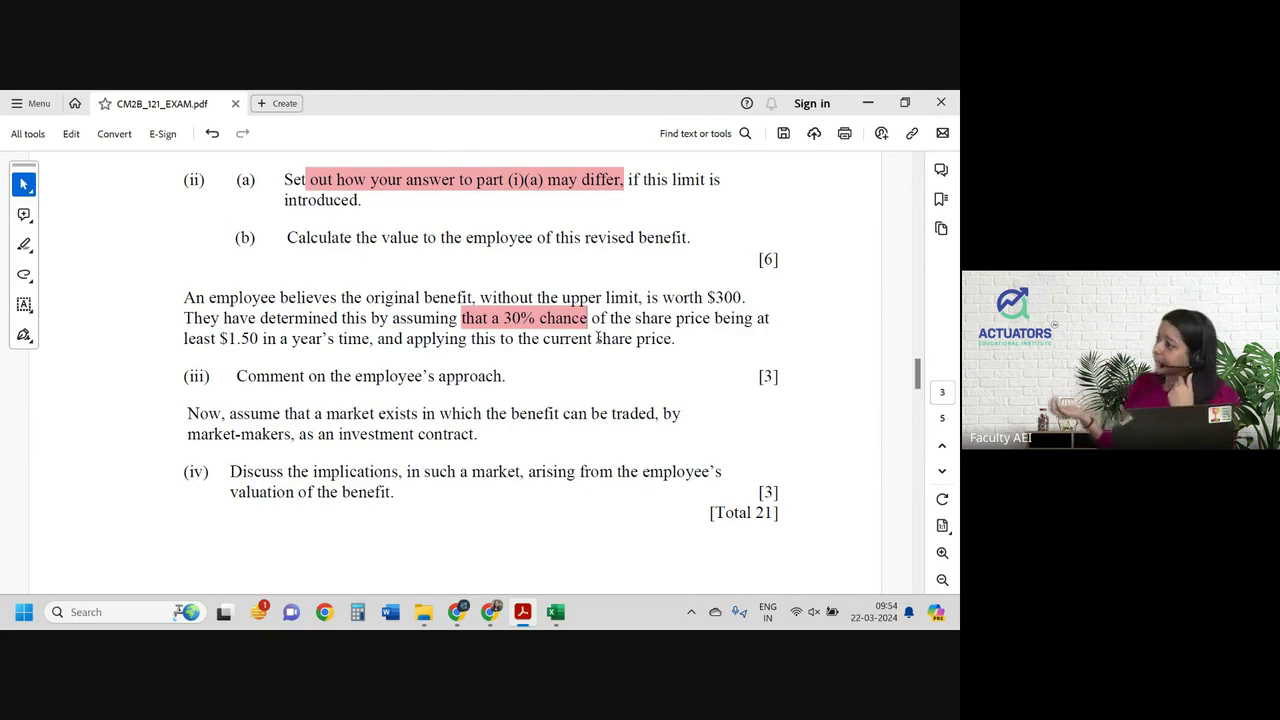
{"action": "left_click_drag", "start_coordinate": [187, 413], "coordinate": [622, 416]}
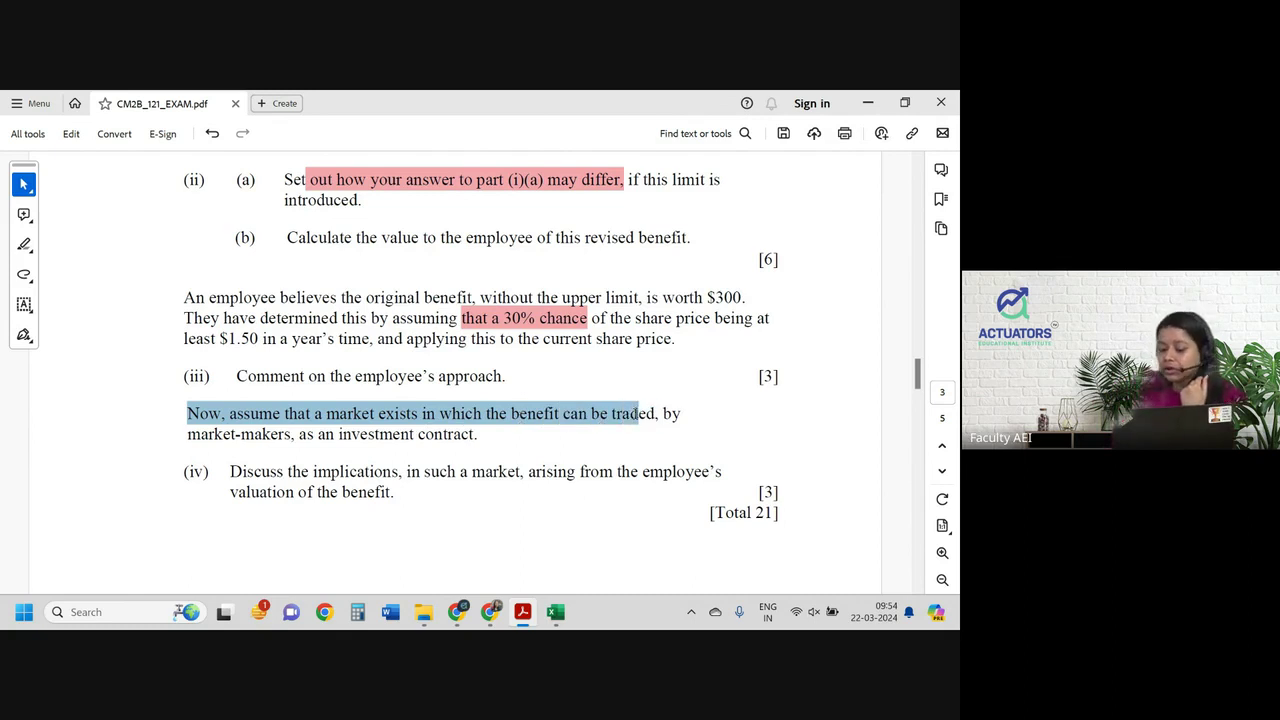
{"action": "left_click_drag", "start_coordinate": [622, 416], "coordinate": [637, 419]}
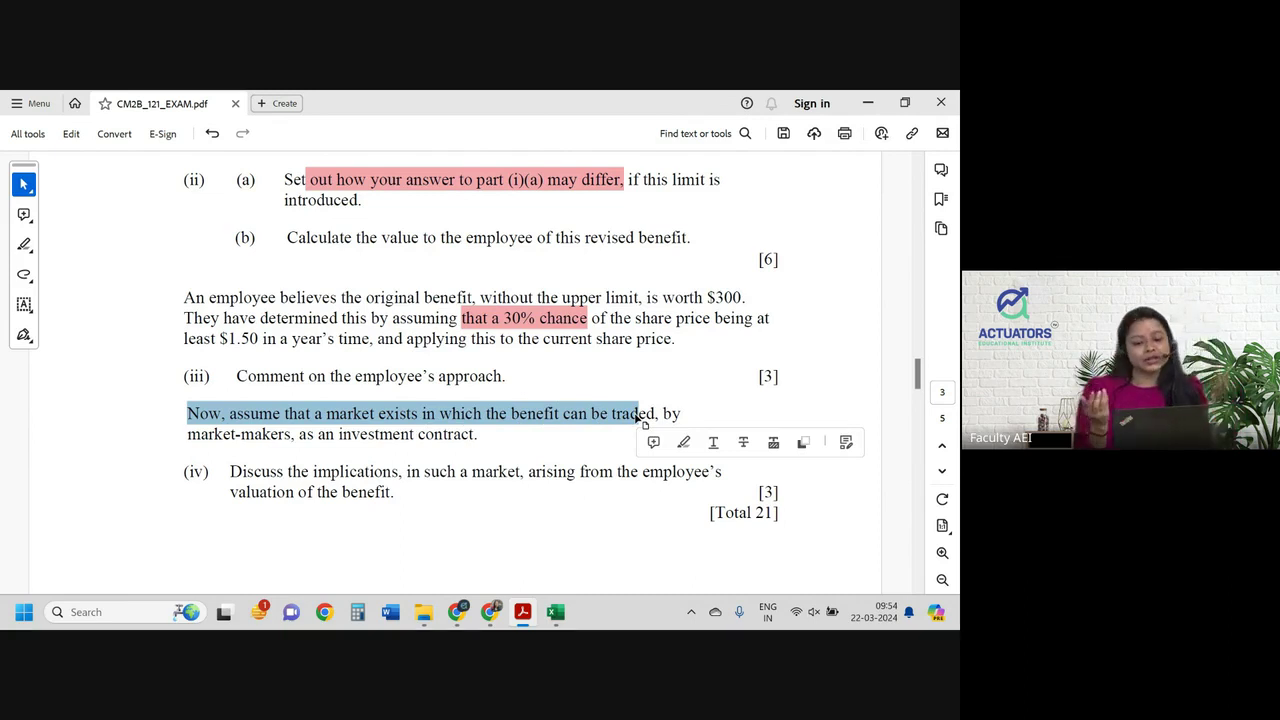
{"action": "left_click_drag", "start_coordinate": [188, 434], "coordinate": [447, 452]}
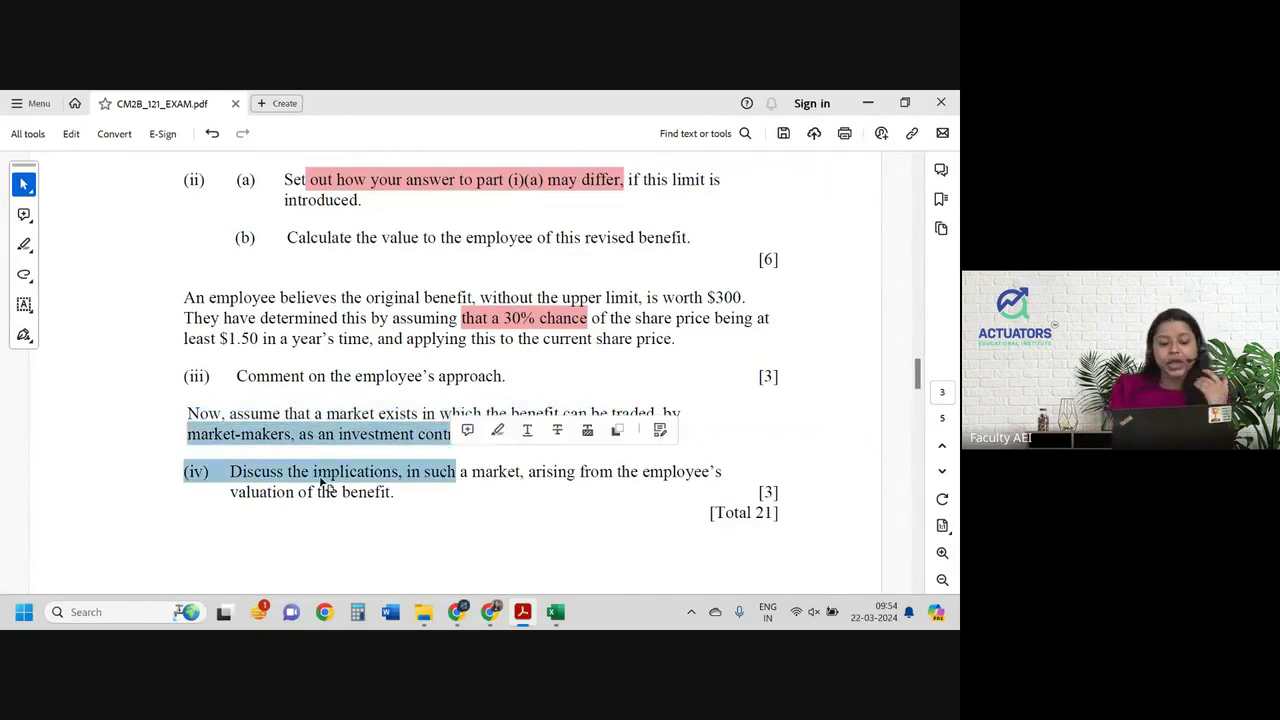
{"action": "left_click", "coordinate": [410, 485]}
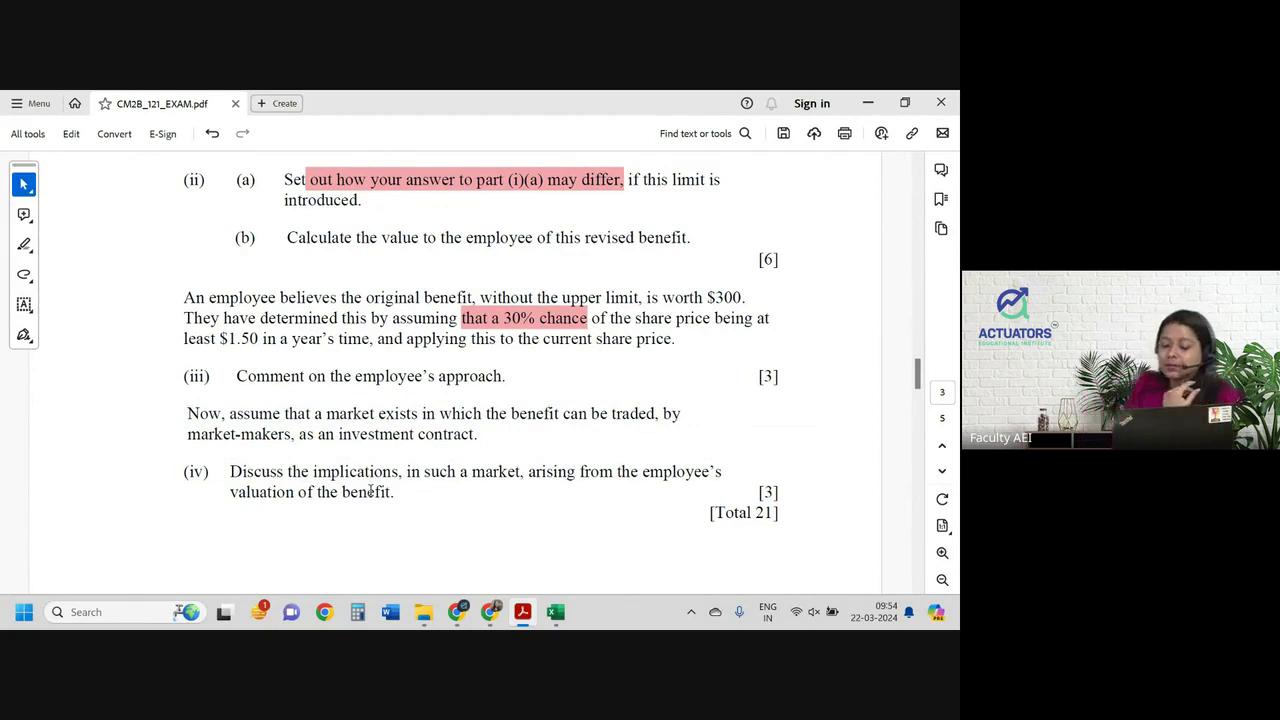
{"action": "scroll", "coordinate": [717, 412], "scroll_direction": "up", "scroll_amount": 2}
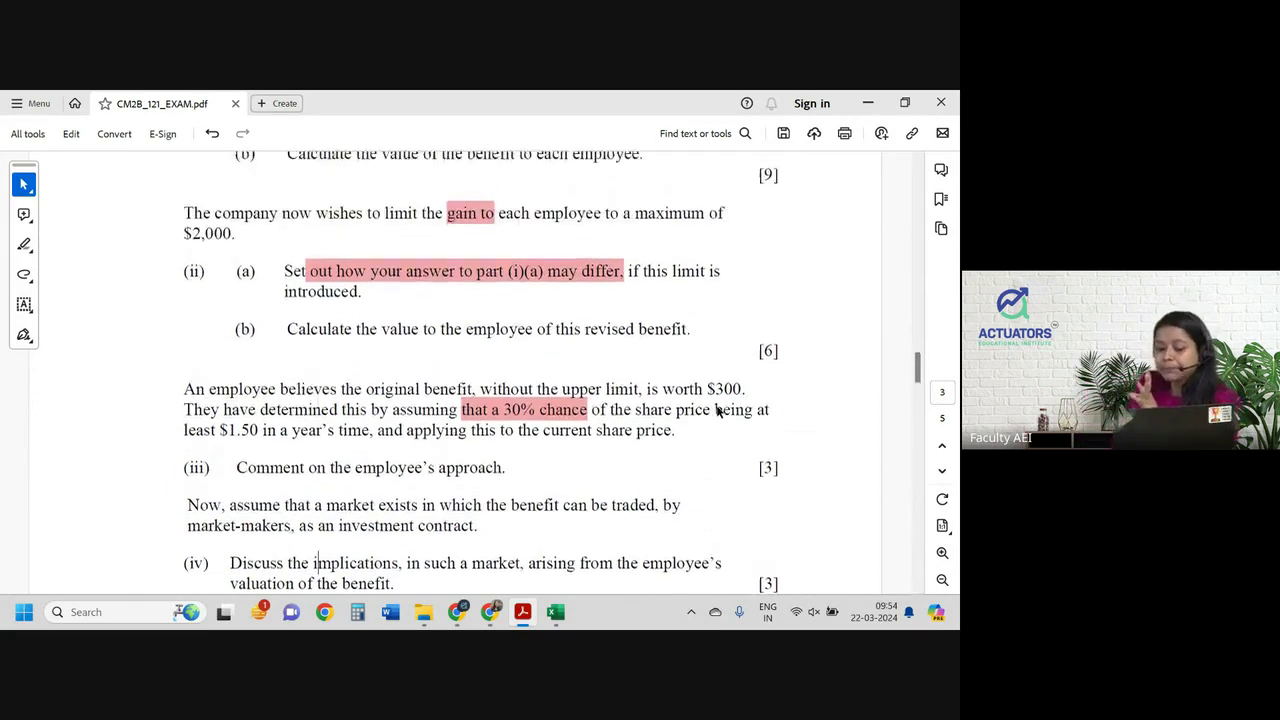
{"action": "scroll", "coordinate": [717, 412], "scroll_direction": "up", "scroll_amount": 1}
{"action": "scroll", "coordinate": [717, 412], "scroll_direction": "up", "scroll_amount": 4}
{"action": "scroll", "coordinate": [717, 412], "scroll_direction": "up", "scroll_amount": 1}
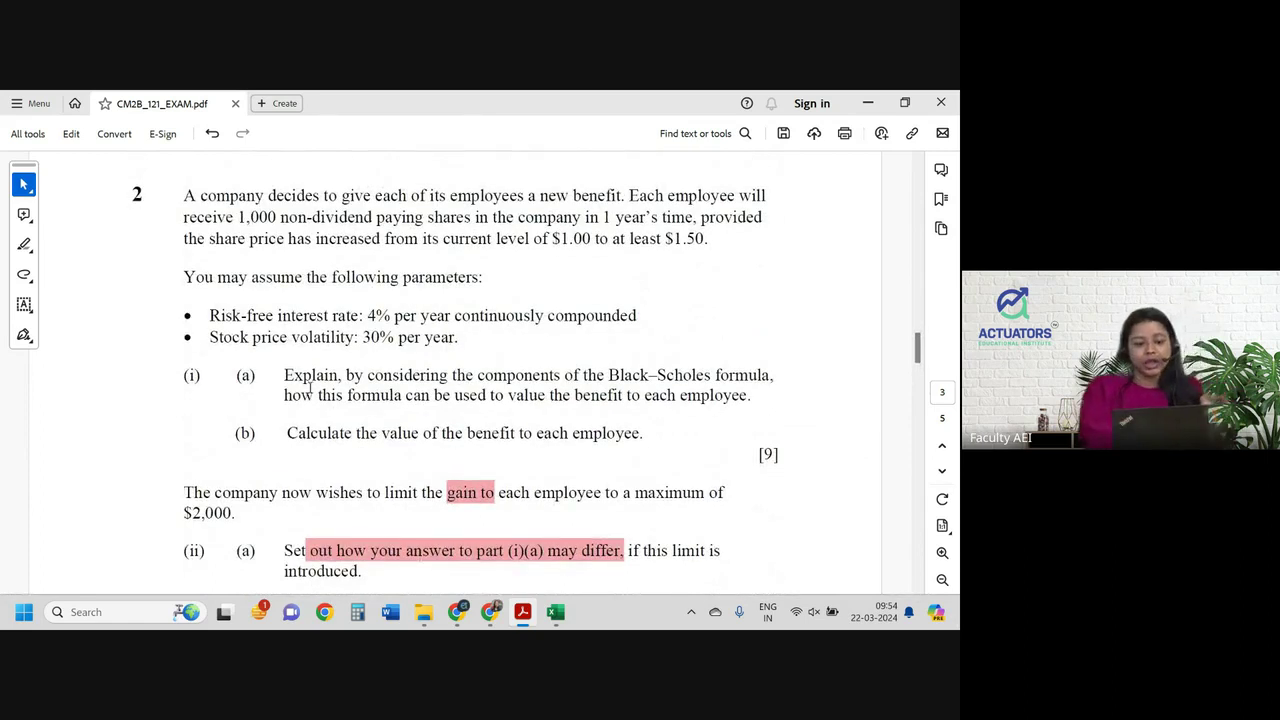
{"action": "left_click_drag", "start_coordinate": [286, 376], "coordinate": [708, 394]}
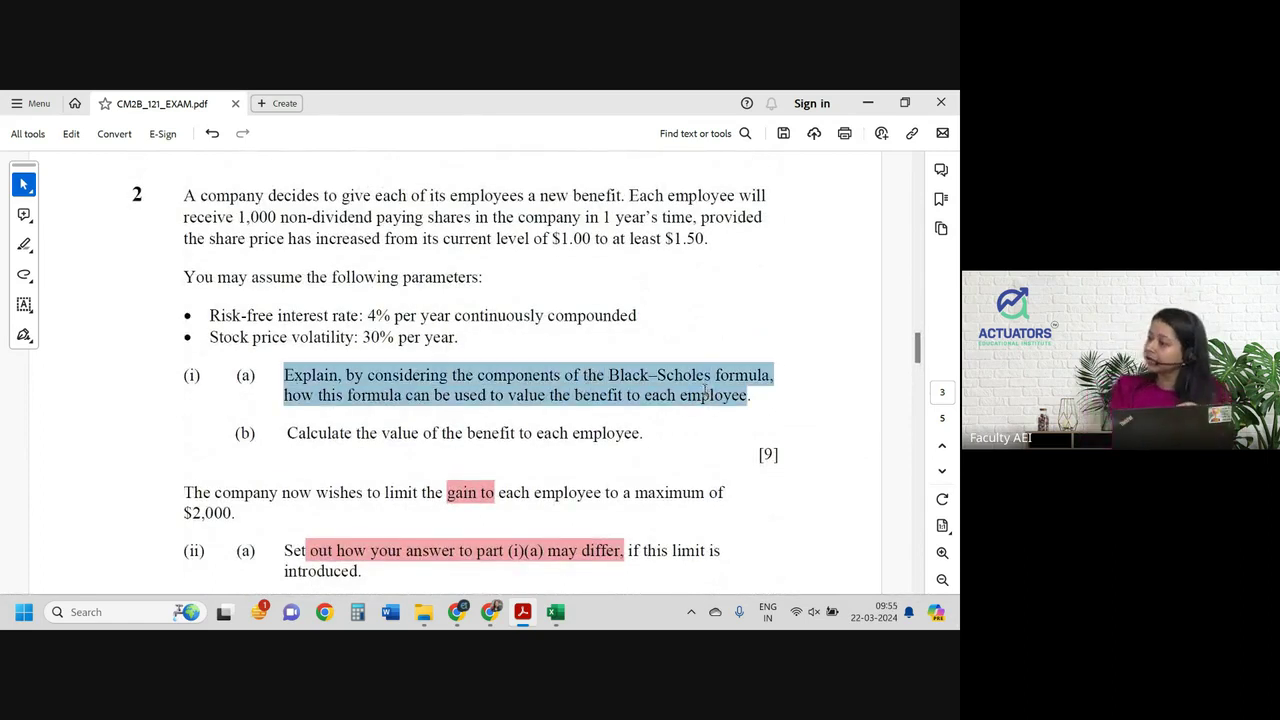
{"action": "scroll", "coordinate": [577, 268], "scroll_direction": "down", "scroll_amount": 6}
{"action": "scroll", "coordinate": [577, 268], "scroll_direction": "up", "scroll_amount": 1}
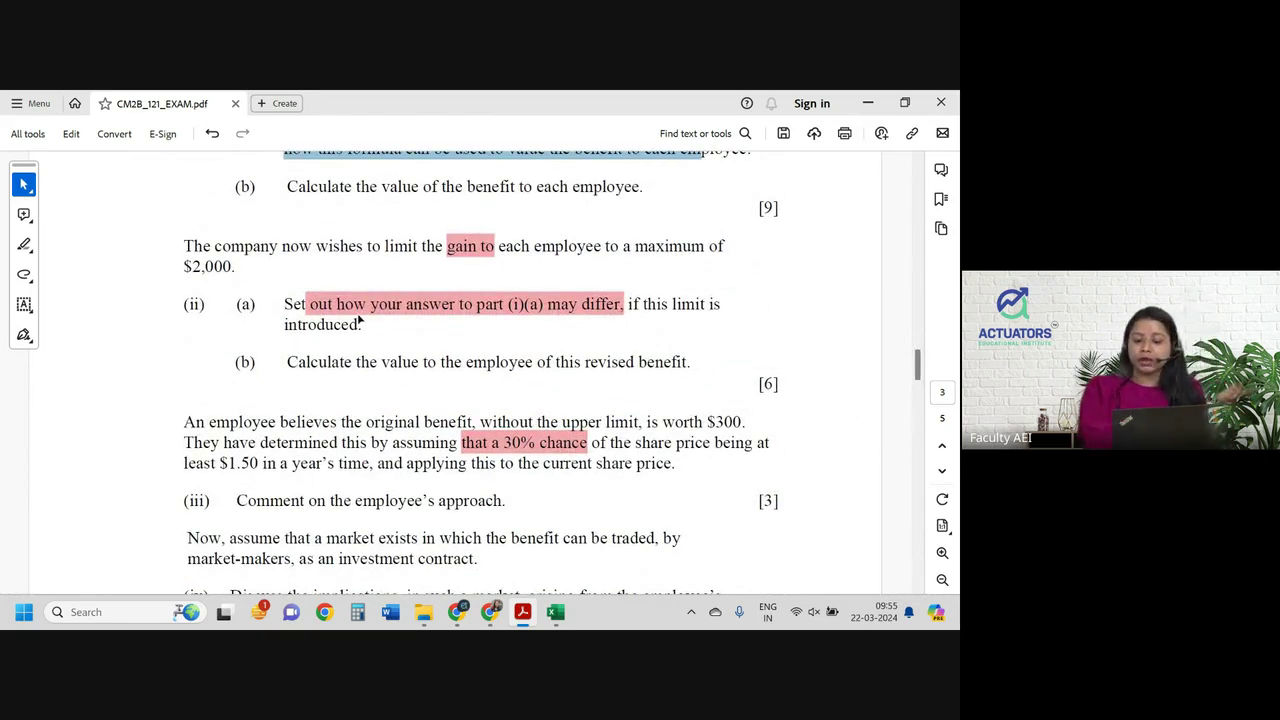
{"action": "left_click_drag", "start_coordinate": [287, 362], "coordinate": [704, 355]}
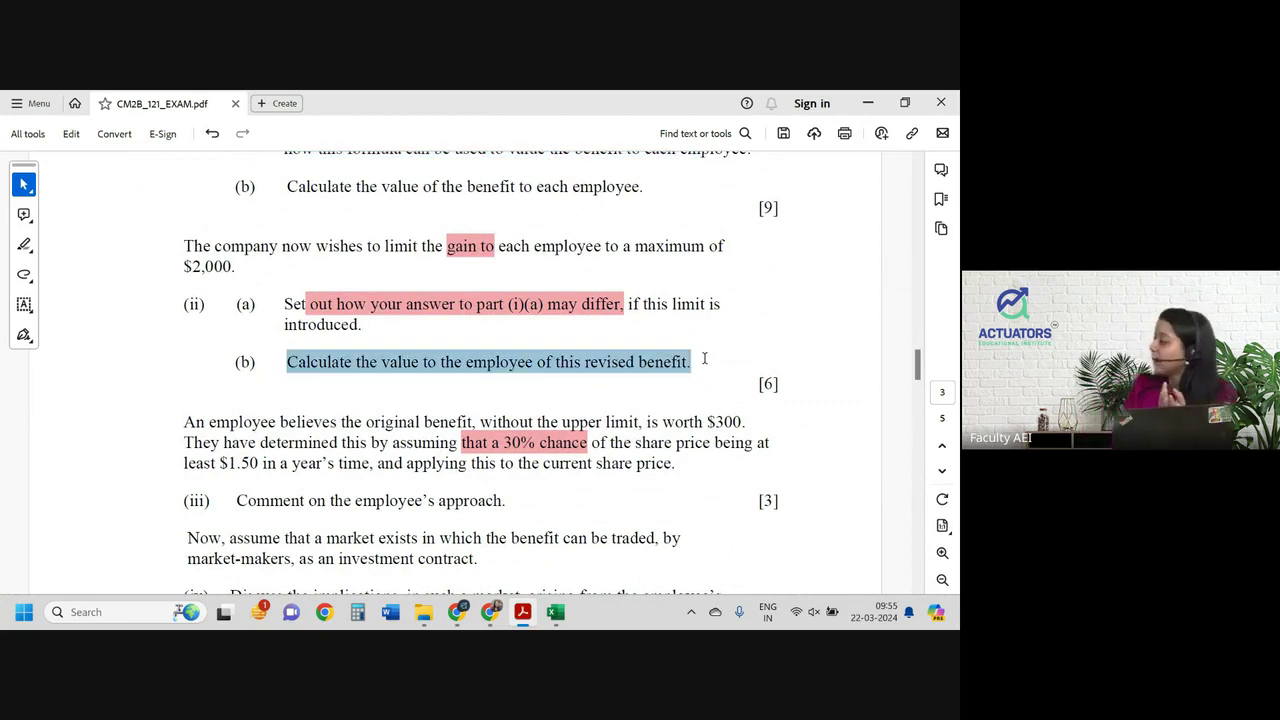
{"action": "scroll", "coordinate": [705, 363], "scroll_direction": "down", "scroll_amount": 3}
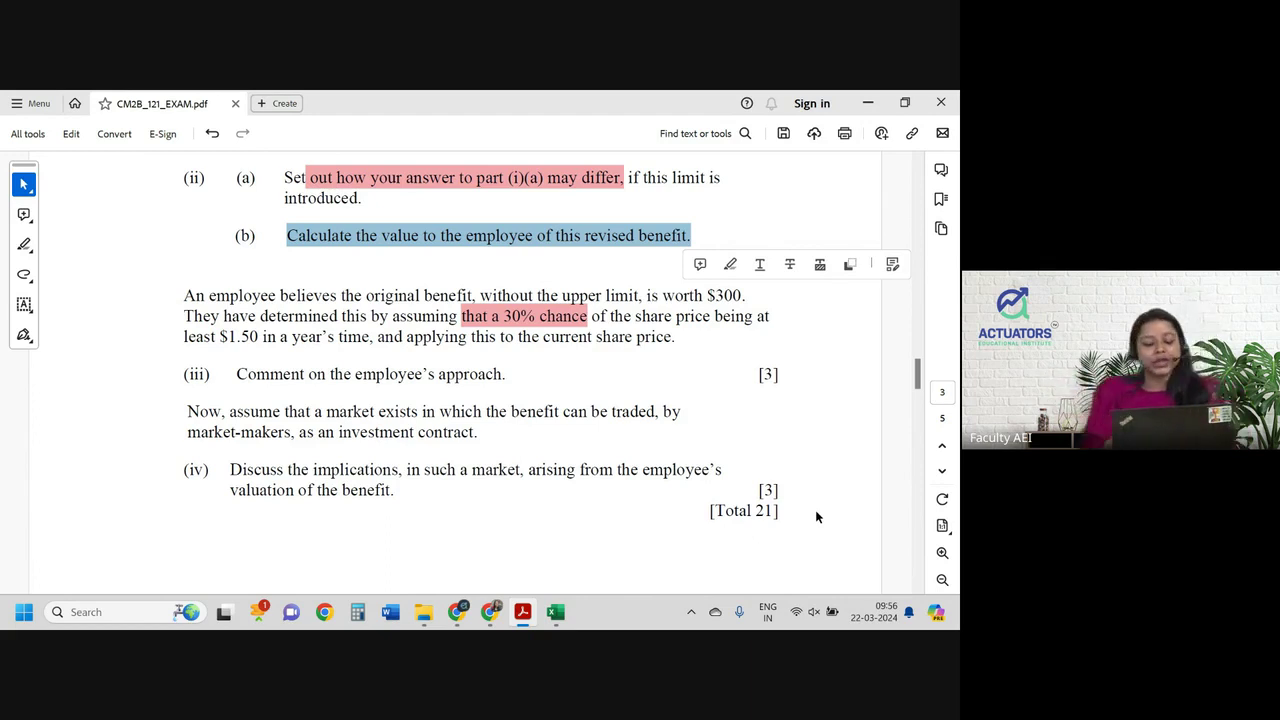
{"action": "key", "text": "alt+Tab"}
Scroll down to check the 140.56 Value of benefit, then return to the exam paper.
{"action": "scroll", "coordinate": [683, 508], "scroll_direction": "down", "scroll_amount": 1}
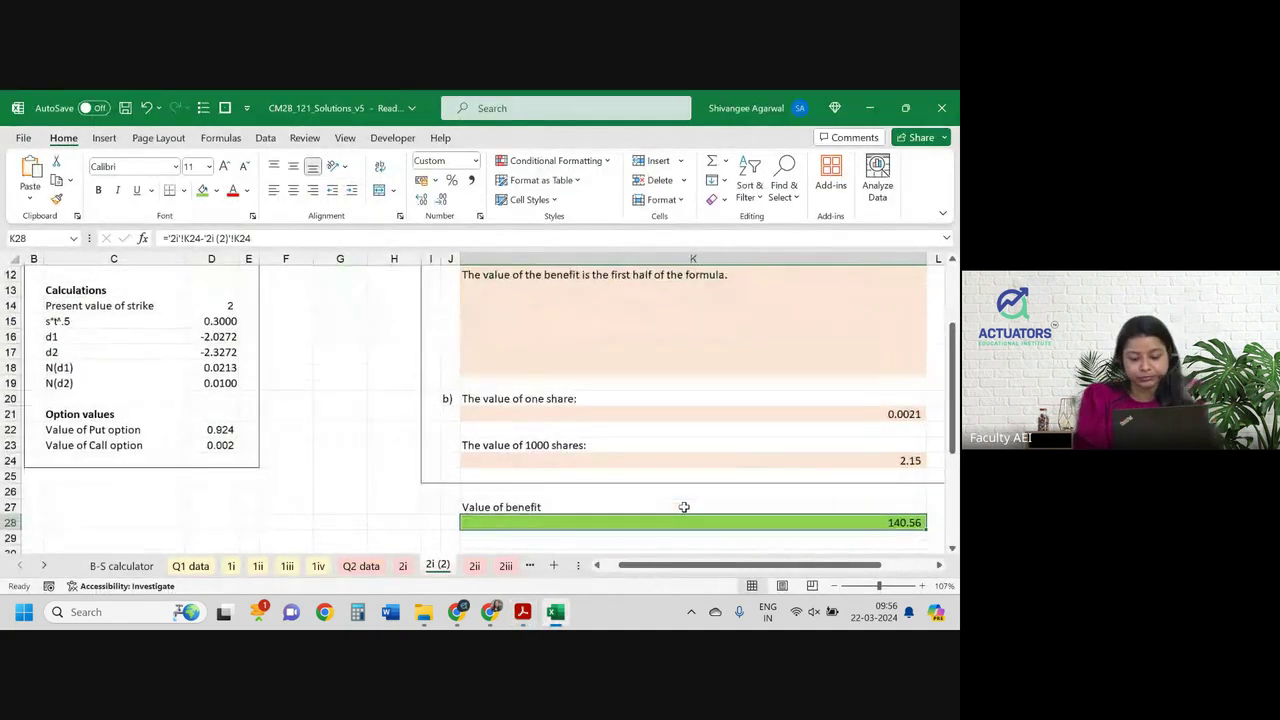
{"action": "scroll", "coordinate": [683, 508], "scroll_direction": "down", "scroll_amount": 1}
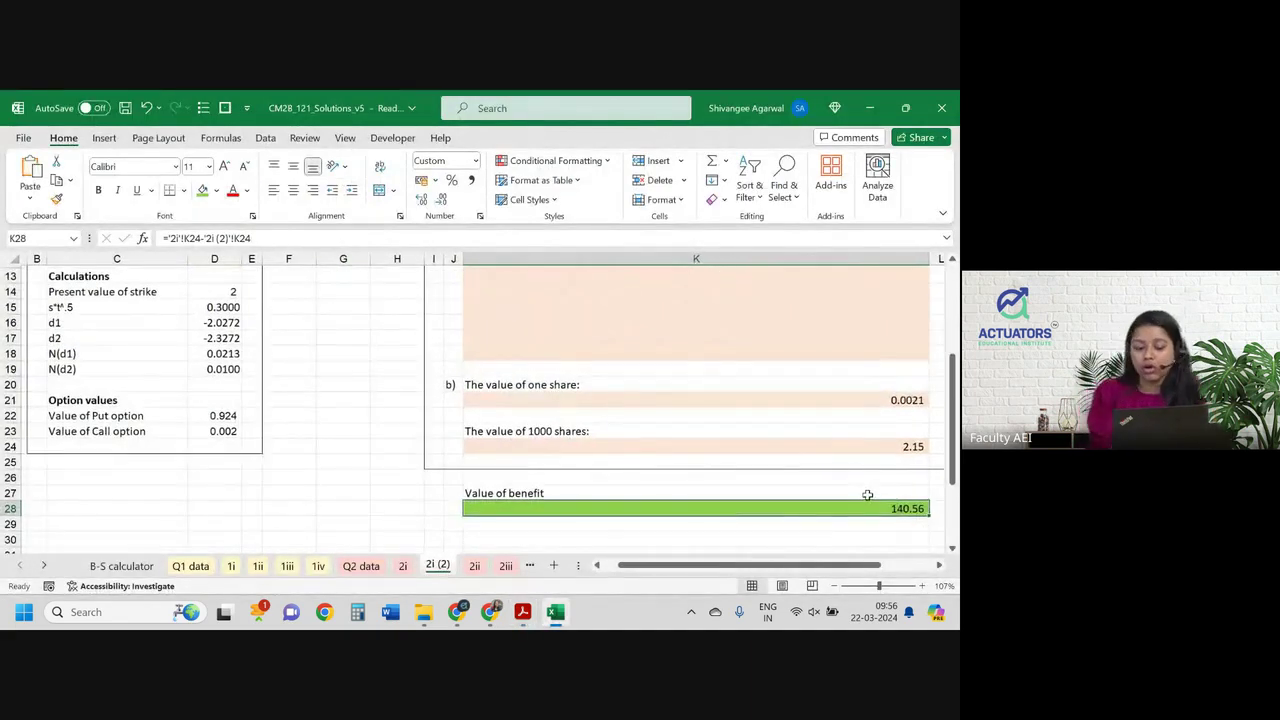
{"action": "key", "text": "alt+Tab"}
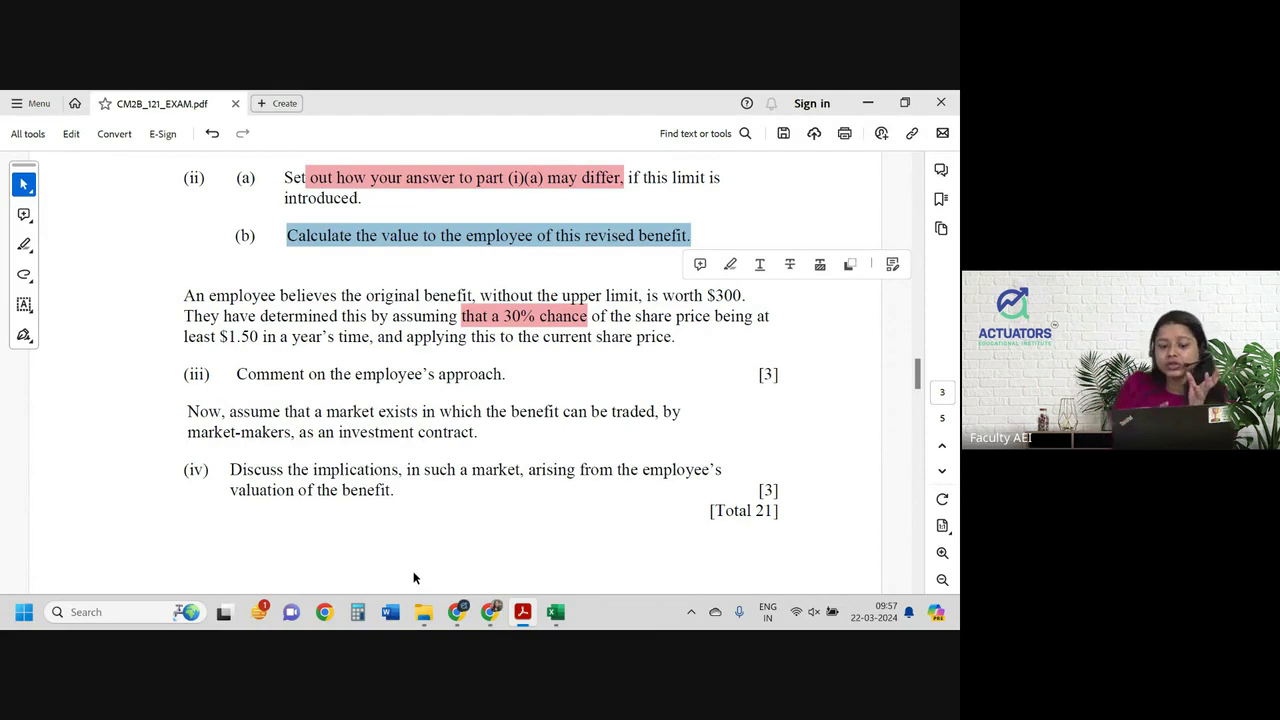
Read through parts (iii) and (iv), selecting the market-makers sentence and 'employee believes'.
{"action": "left_click_drag", "start_coordinate": [186, 432], "coordinate": [465, 433]}
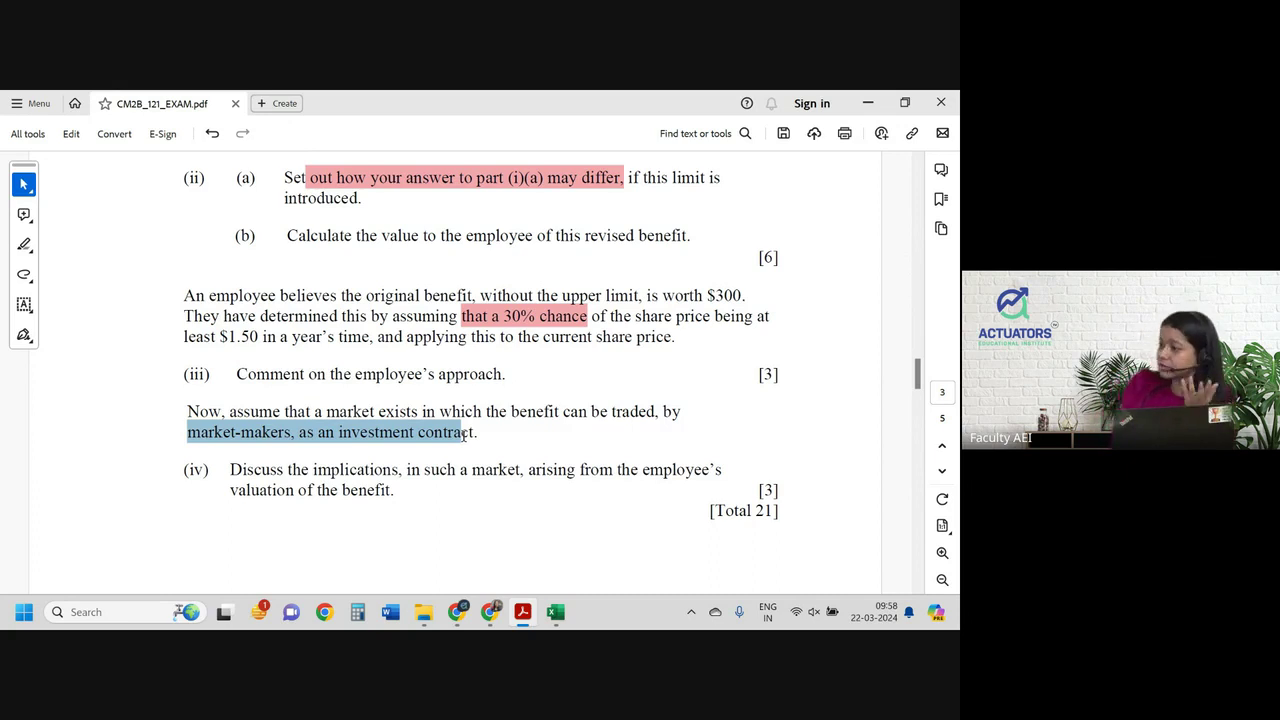
{"action": "left_click", "coordinate": [393, 476]}
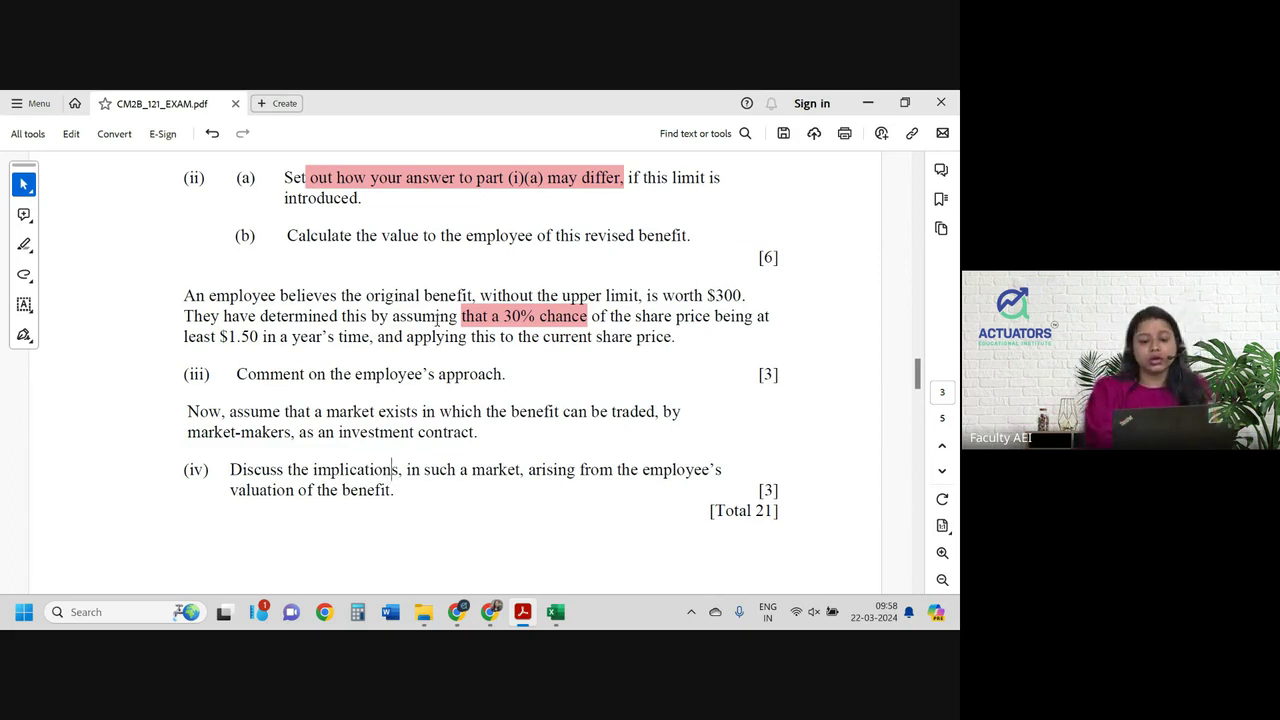
{"action": "left_click_drag", "start_coordinate": [209, 296], "coordinate": [337, 296]}
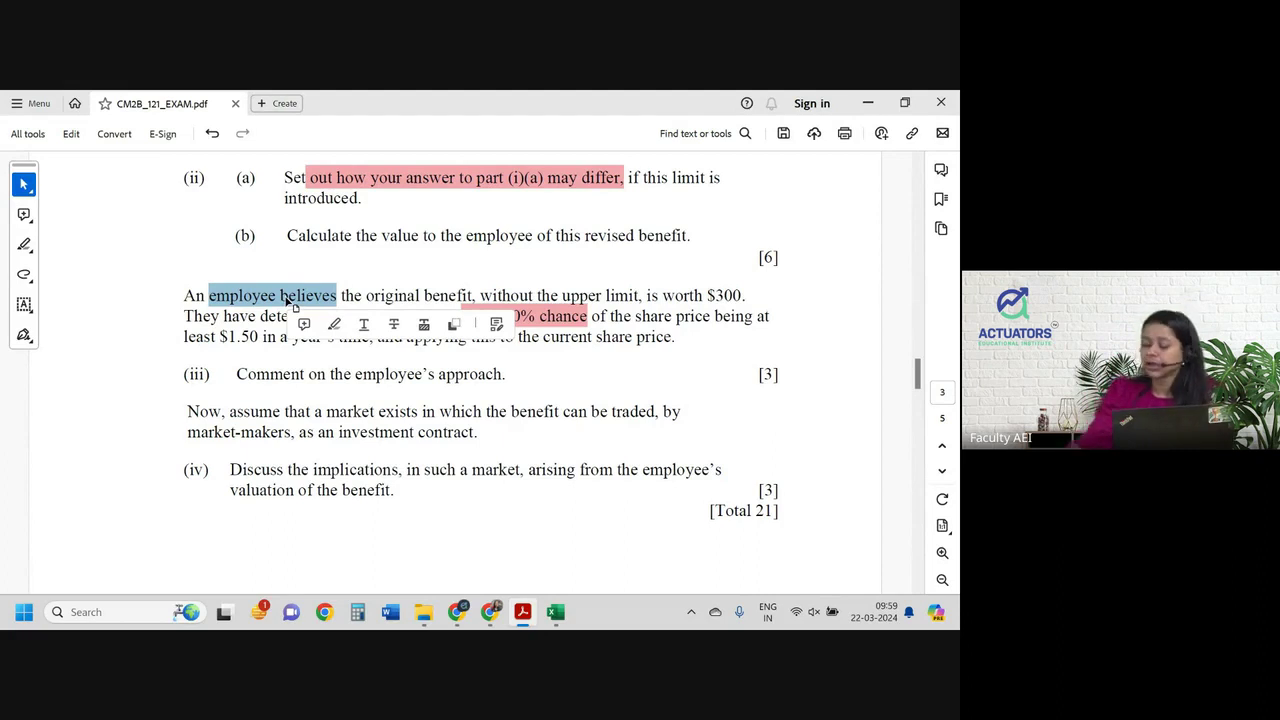
Bring Excel forward and display the 2iv sheet with the £157 arbitrage-profit comments.
{"action": "left_click", "coordinate": [557, 614]}
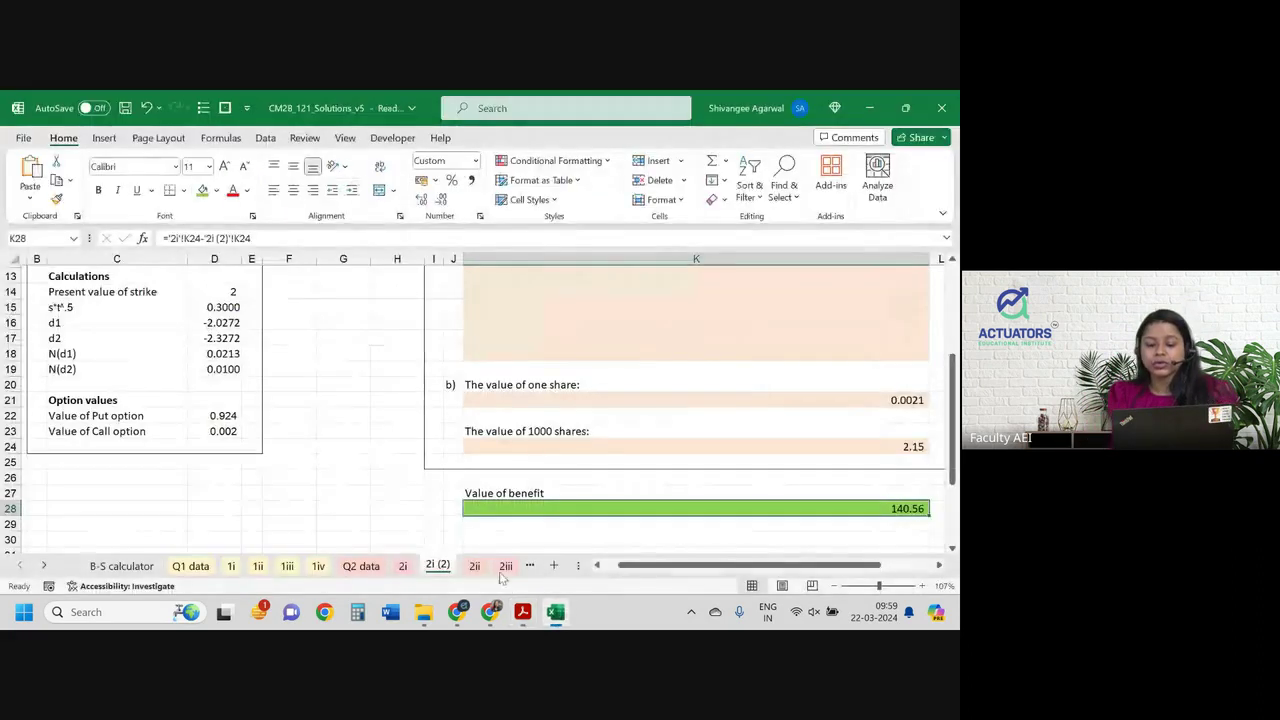
{"action": "left_click", "coordinate": [500, 567]}
{"action": "left_click", "coordinate": [460, 567]}
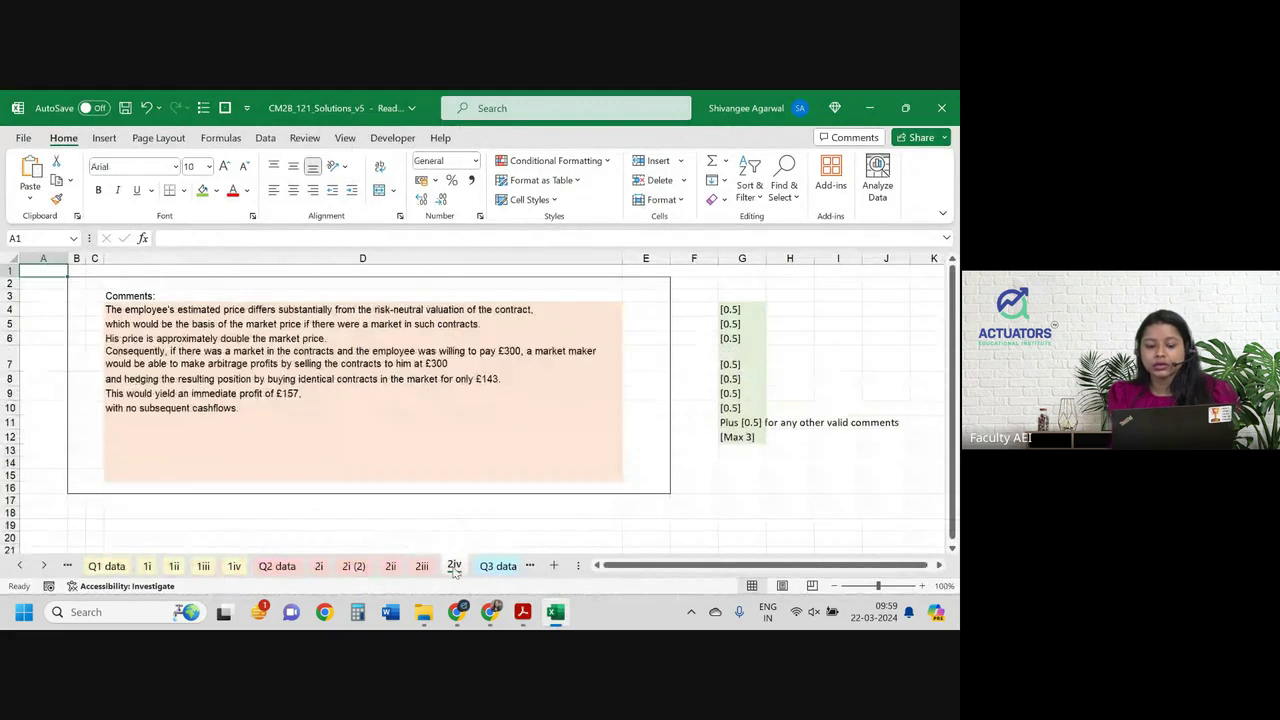
{"action": "scroll", "coordinate": [390, 390], "scroll_direction": "up", "scroll_amount": 3}
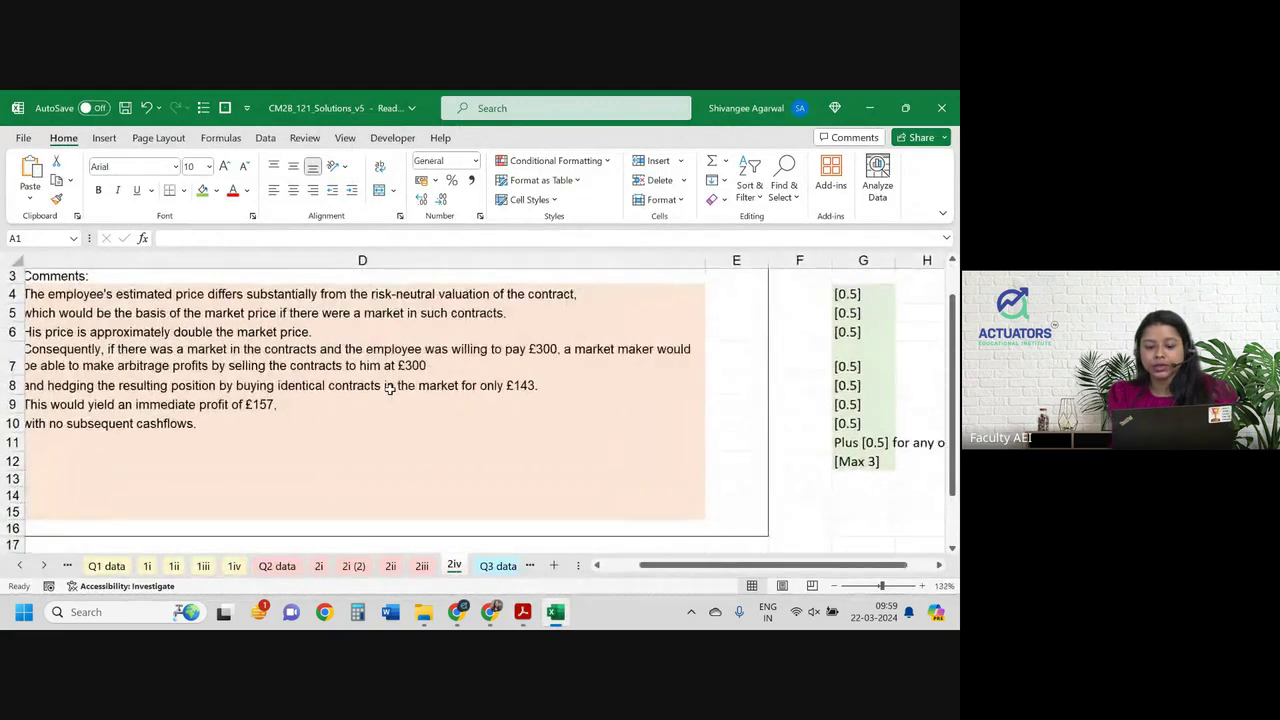
{"action": "scroll", "coordinate": [390, 390], "scroll_direction": "up", "scroll_amount": 3}
{"action": "scroll", "coordinate": [390, 390], "scroll_direction": "up", "scroll_amount": 1}
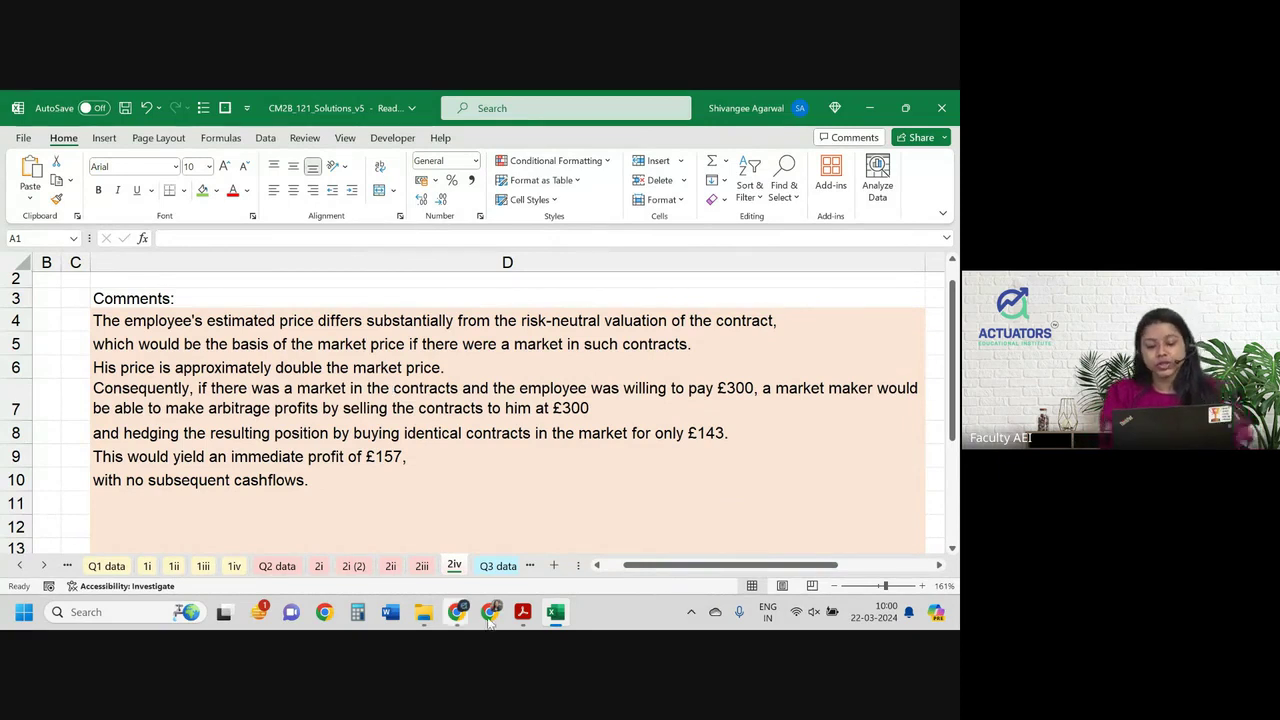
Reopen CM2B_121_EXAM.pdf from Acrobat's recent list and scroll to question 3's credit rating table.
{"action": "right_click", "coordinate": [522, 612]}
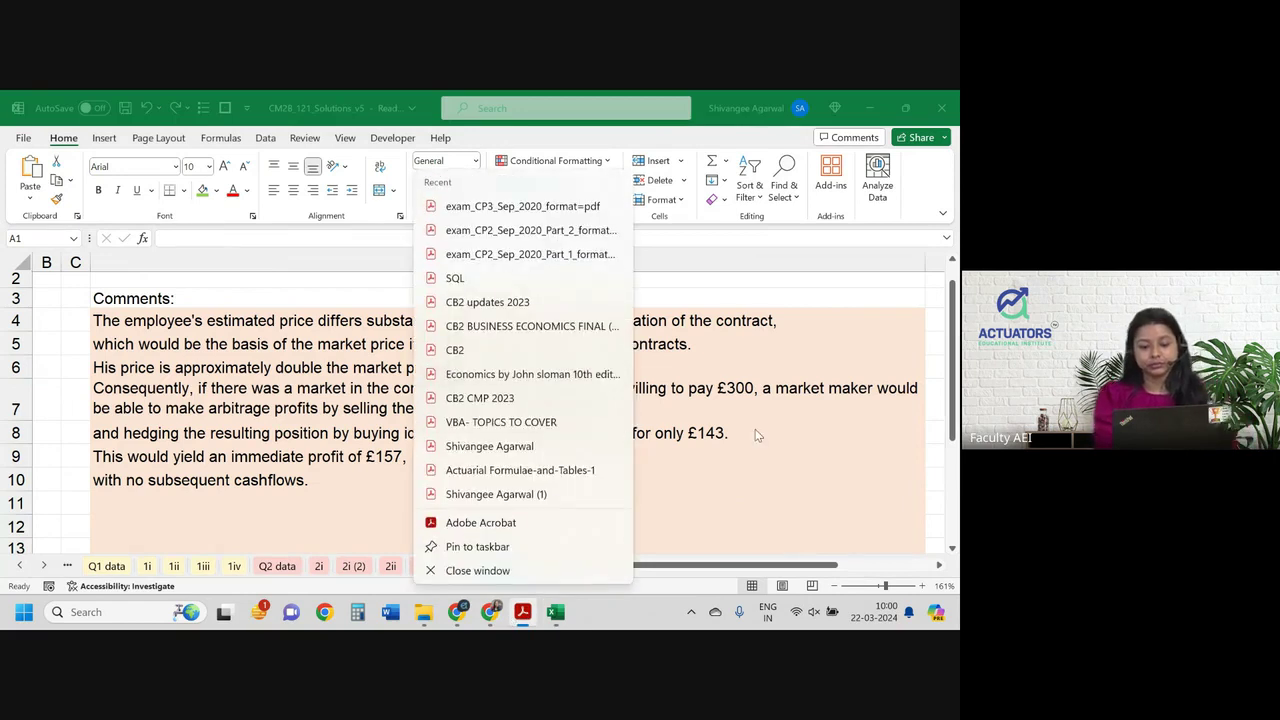
{"action": "left_click", "coordinate": [481, 522]}
{"action": "scroll", "coordinate": [340, 430], "scroll_direction": "down", "scroll_amount": 5}
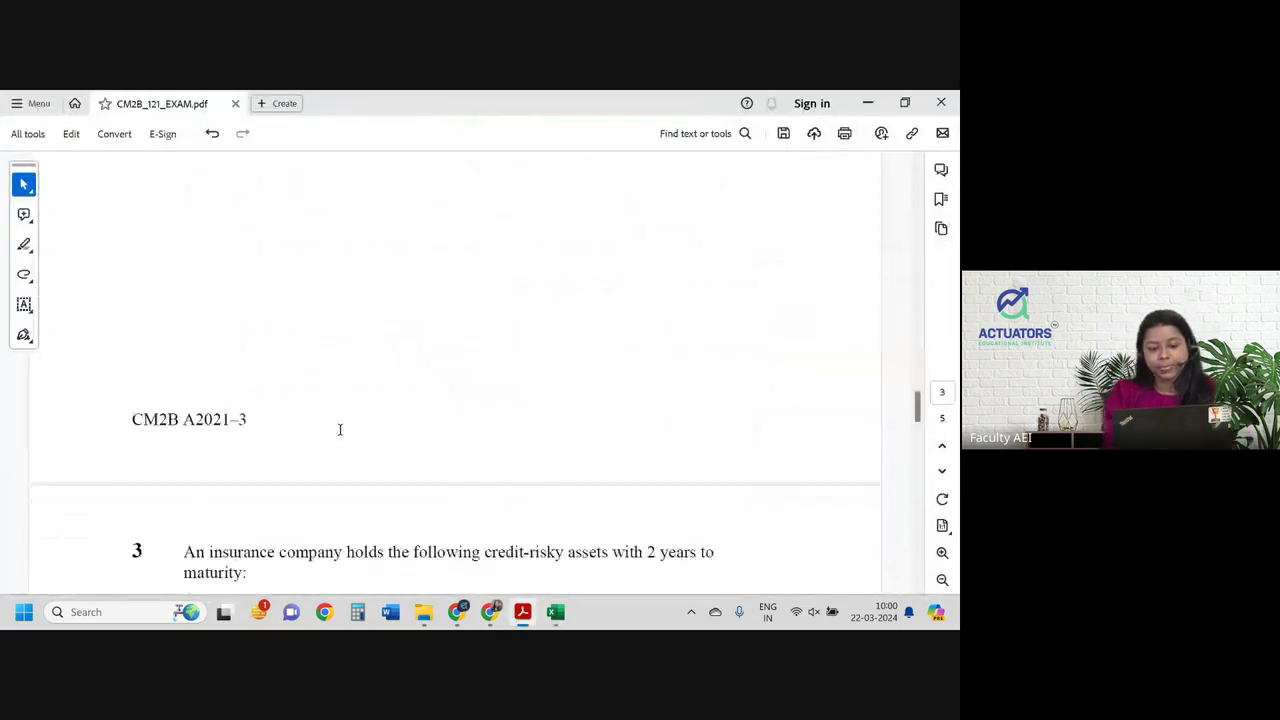
{"action": "scroll", "coordinate": [340, 430], "scroll_direction": "down", "scroll_amount": 5}
{"action": "scroll", "coordinate": [340, 430], "scroll_direction": "down", "scroll_amount": 1}
{"action": "scroll", "coordinate": [340, 430], "scroll_direction": "down", "scroll_amount": 5}
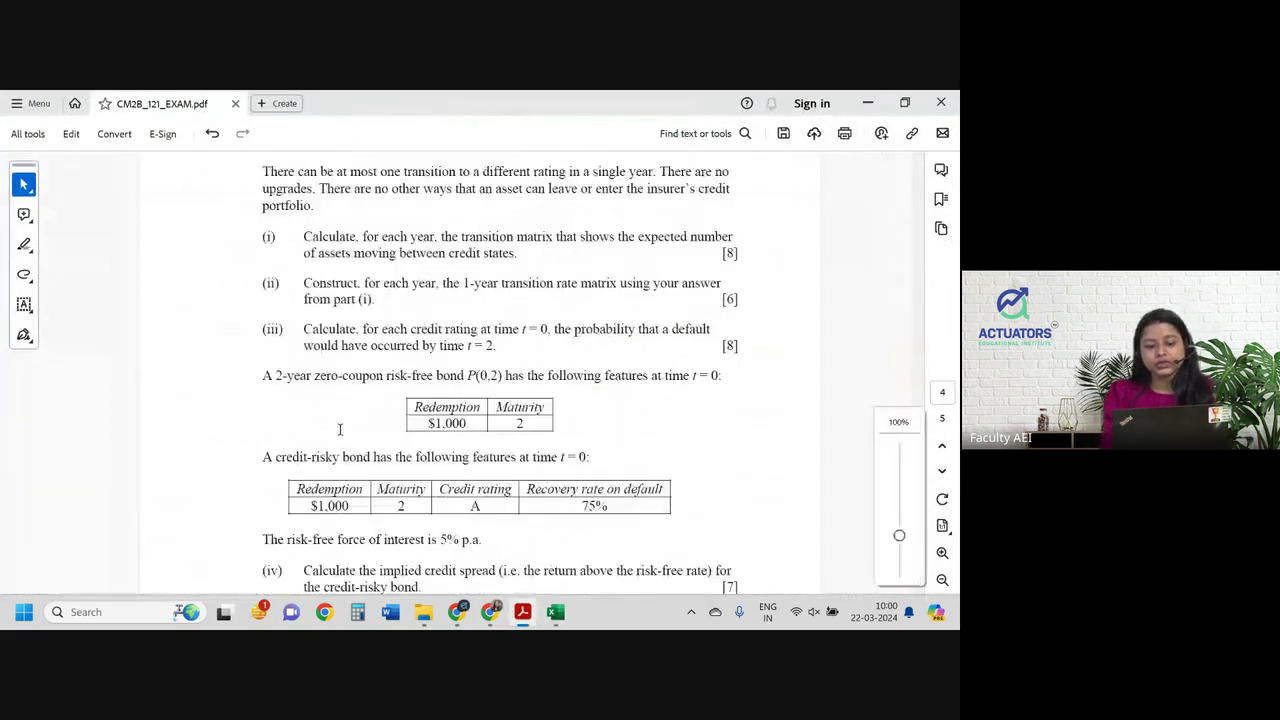
{"action": "scroll", "coordinate": [340, 430], "scroll_direction": "down", "scroll_amount": 5}
{"action": "scroll", "coordinate": [340, 428], "scroll_direction": "up", "scroll_amount": 3}
{"action": "scroll", "coordinate": [340, 428], "scroll_direction": "down", "scroll_amount": 8}
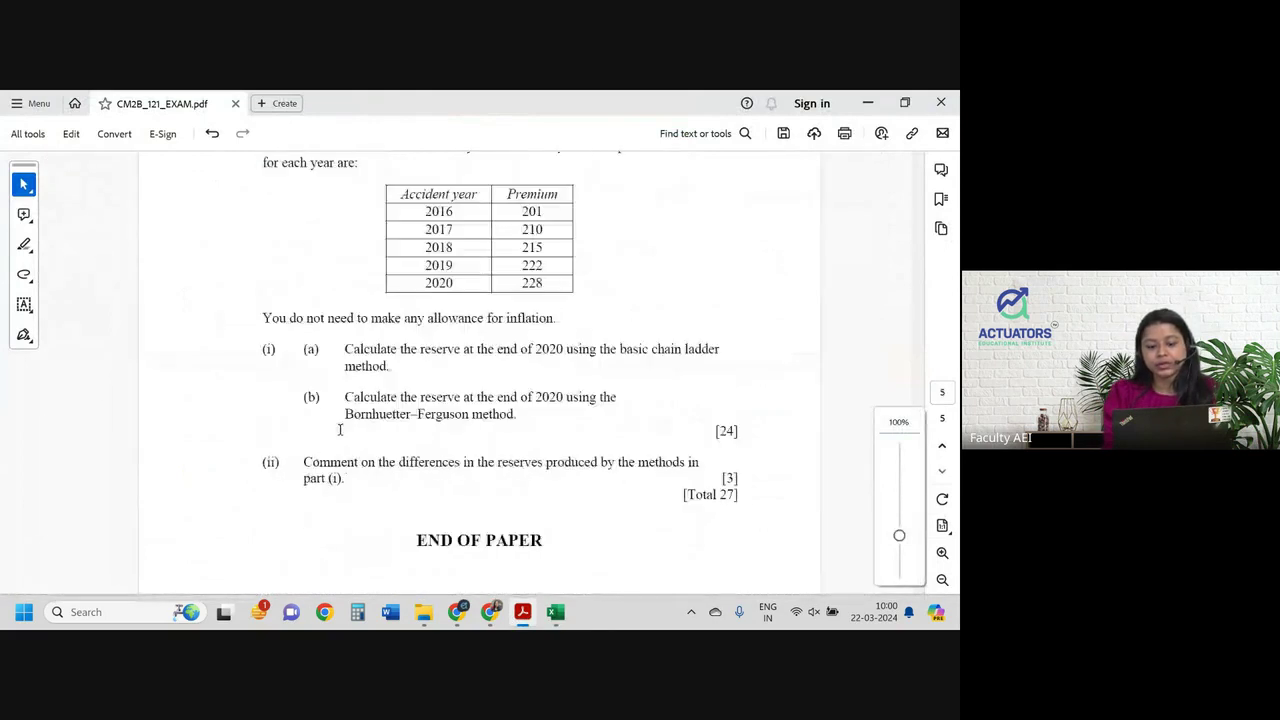
{"action": "scroll", "coordinate": [340, 428], "scroll_direction": "up", "scroll_amount": 2}
{"action": "scroll", "coordinate": [340, 430], "scroll_direction": "up", "scroll_amount": 10}
{"action": "scroll", "coordinate": [340, 430], "scroll_direction": "up", "scroll_amount": 2}
{"action": "scroll", "coordinate": [340, 430], "scroll_direction": "up", "scroll_amount": 3}
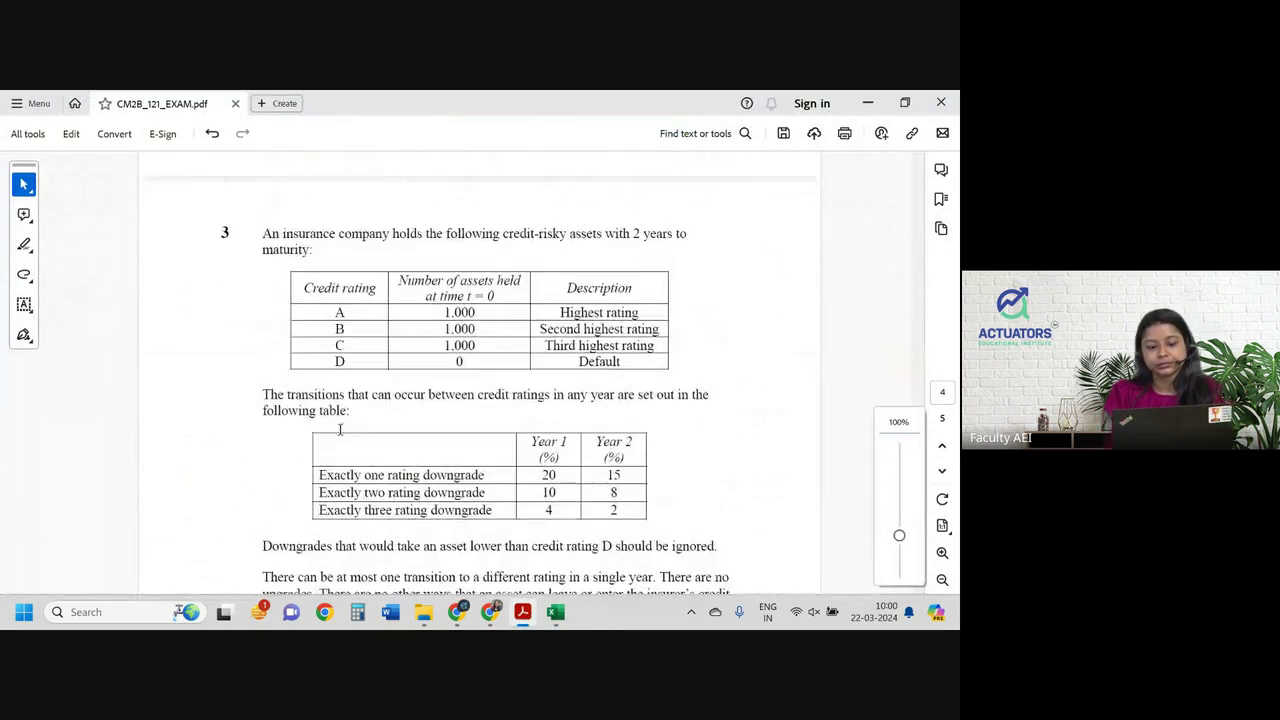
{"action": "scroll", "coordinate": [340, 430], "scroll_direction": "up", "scroll_amount": 2}
{"action": "scroll", "coordinate": [340, 432], "scroll_direction": "up", "scroll_amount": 1}
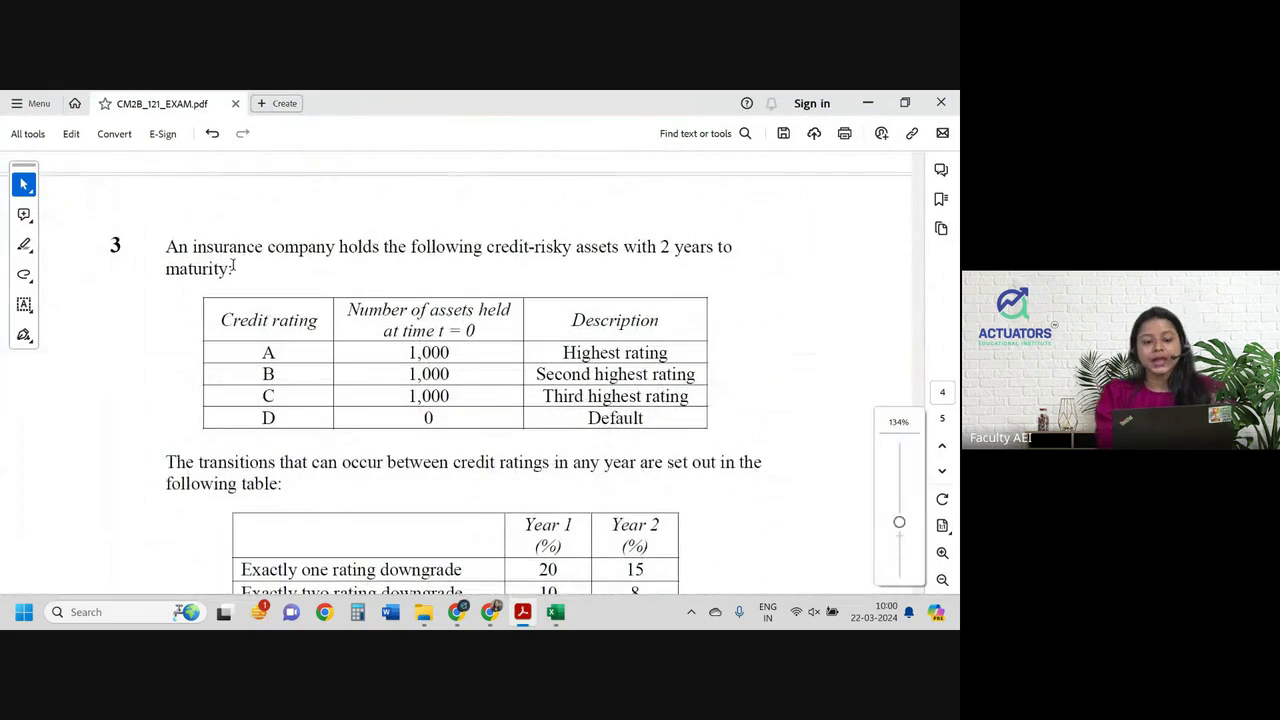
{"action": "left_click_drag", "start_coordinate": [232, 268], "coordinate": [442, 250]}
{"action": "left_click", "coordinate": [584, 249]}
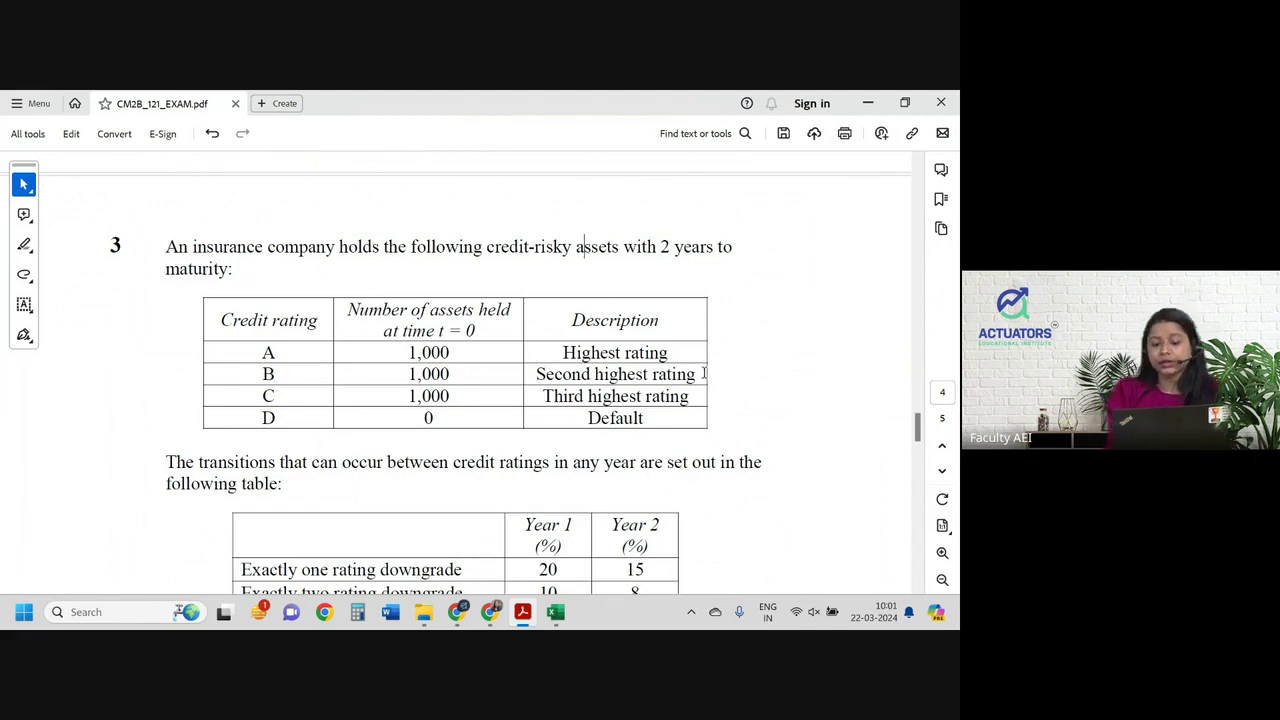
{"action": "left_click_drag", "start_coordinate": [564, 350], "coordinate": [666, 350]}
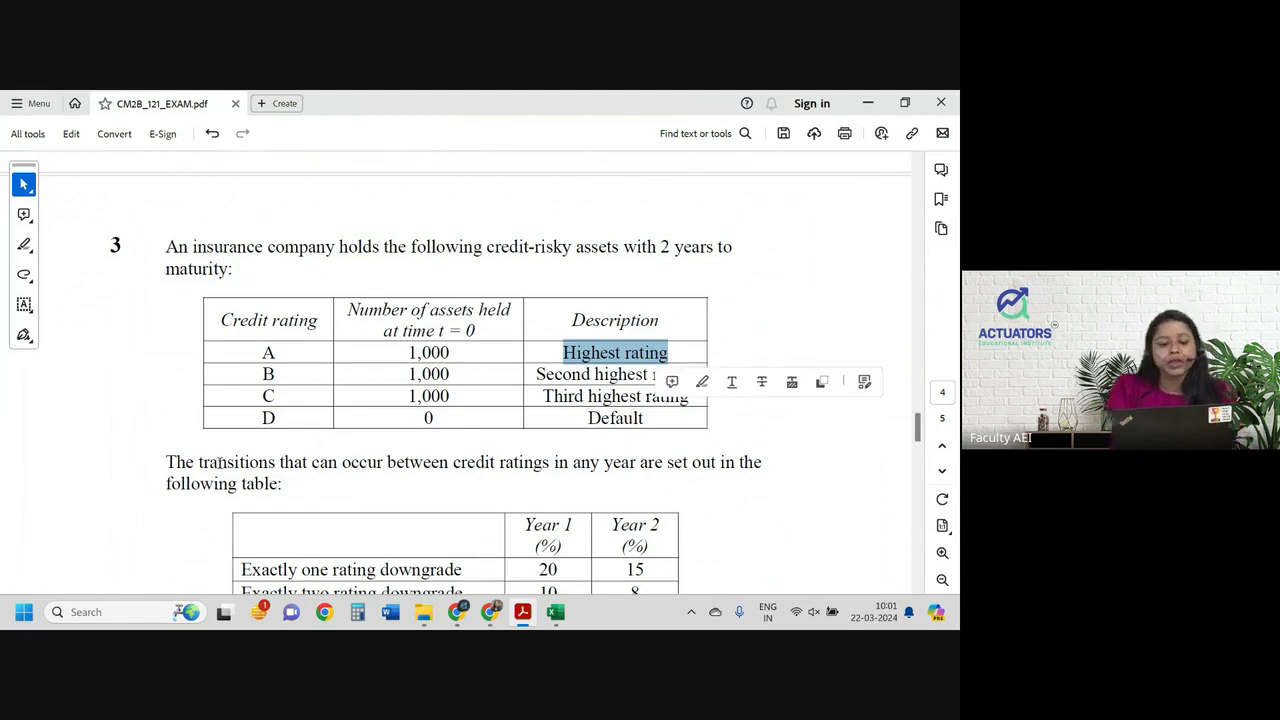
{"action": "scroll", "coordinate": [219, 458], "scroll_direction": "down", "scroll_amount": 2}
{"action": "scroll", "coordinate": [219, 458], "scroll_direction": "down", "scroll_amount": 1}
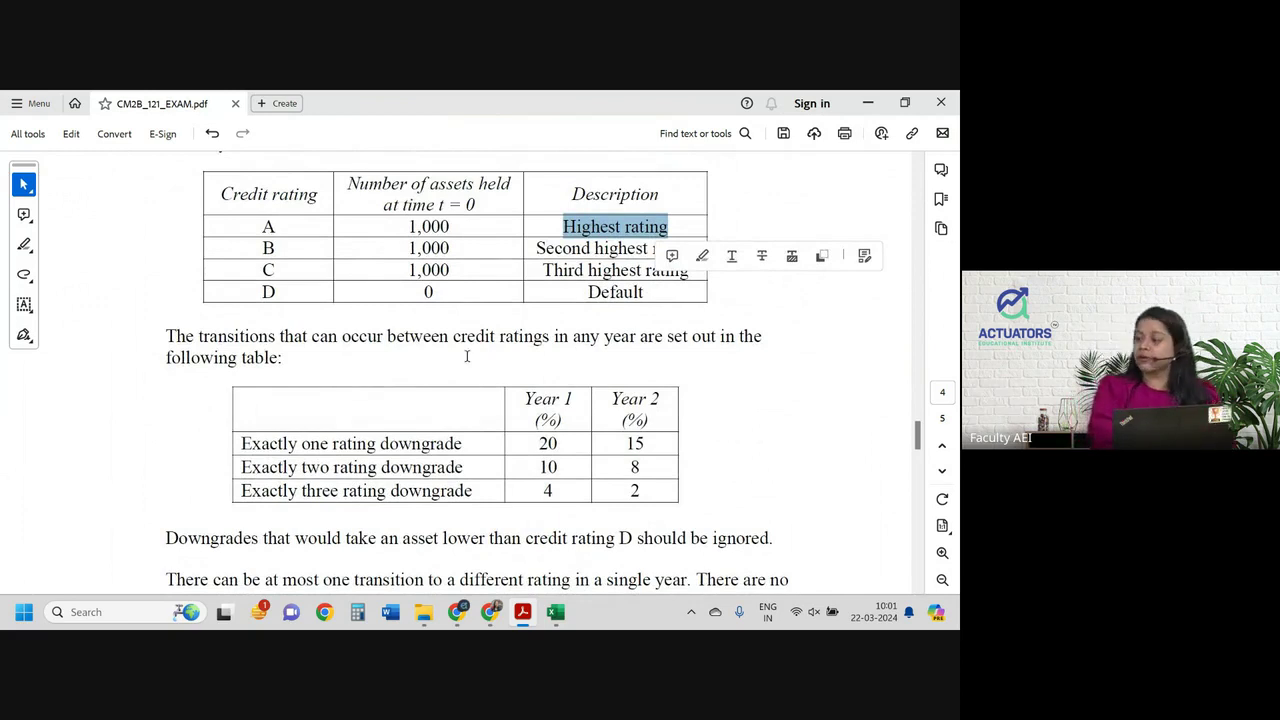
{"action": "scroll", "coordinate": [466, 356], "scroll_direction": "down", "scroll_amount": 2}
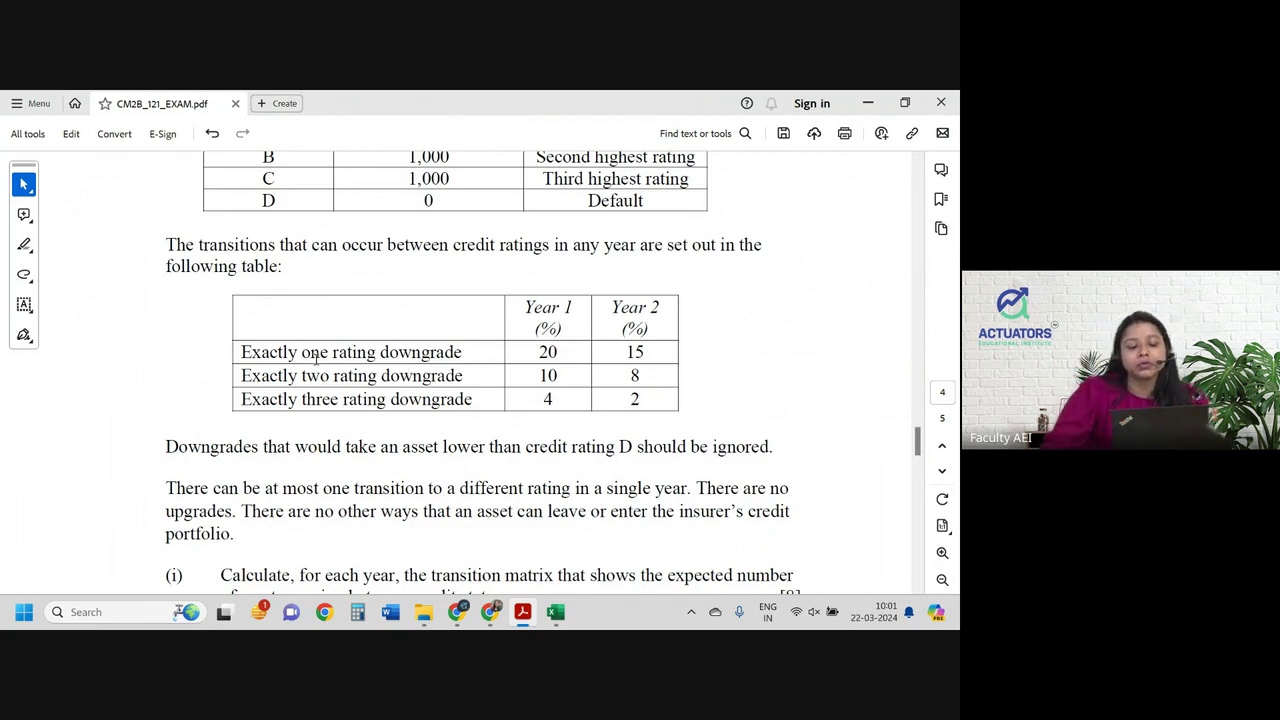
{"action": "left_click_drag", "start_coordinate": [320, 352], "coordinate": [431, 354]}
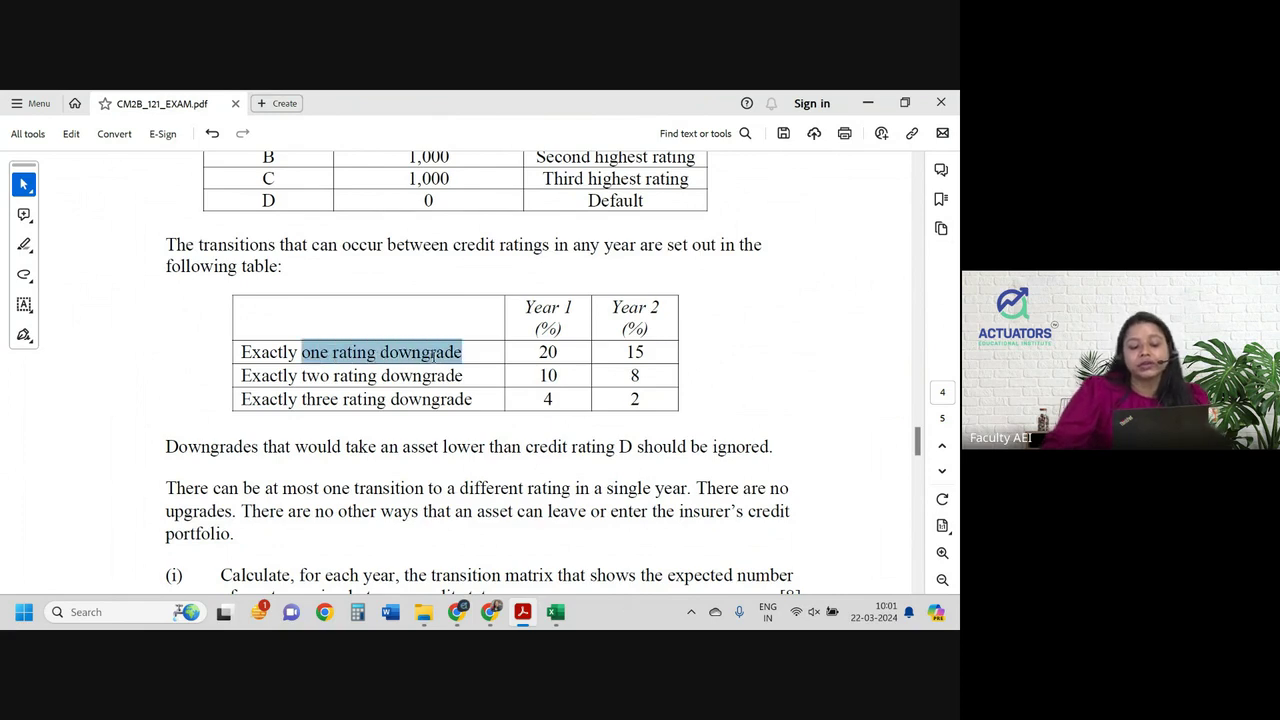
{"action": "left_click", "coordinate": [537, 355]}
{"action": "scroll", "coordinate": [555, 353], "scroll_direction": "up", "scroll_amount": 2}
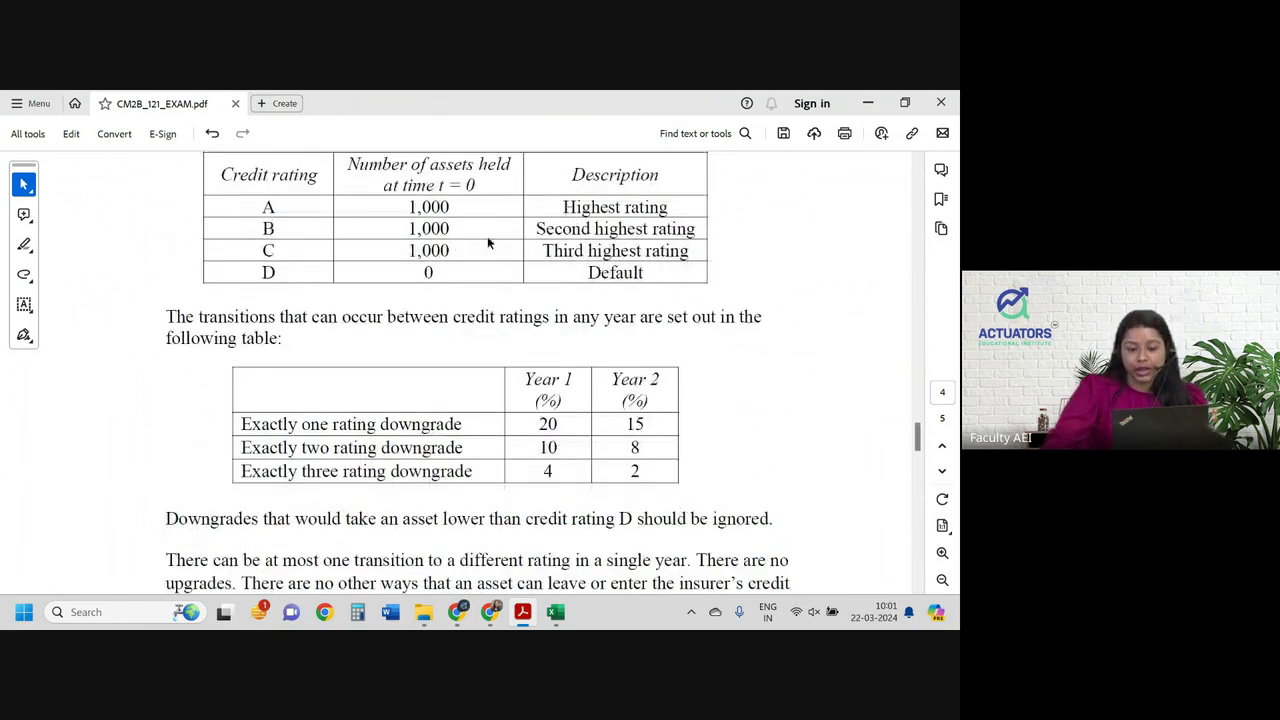
{"action": "left_click_drag", "start_coordinate": [256, 212], "coordinate": [291, 210]}
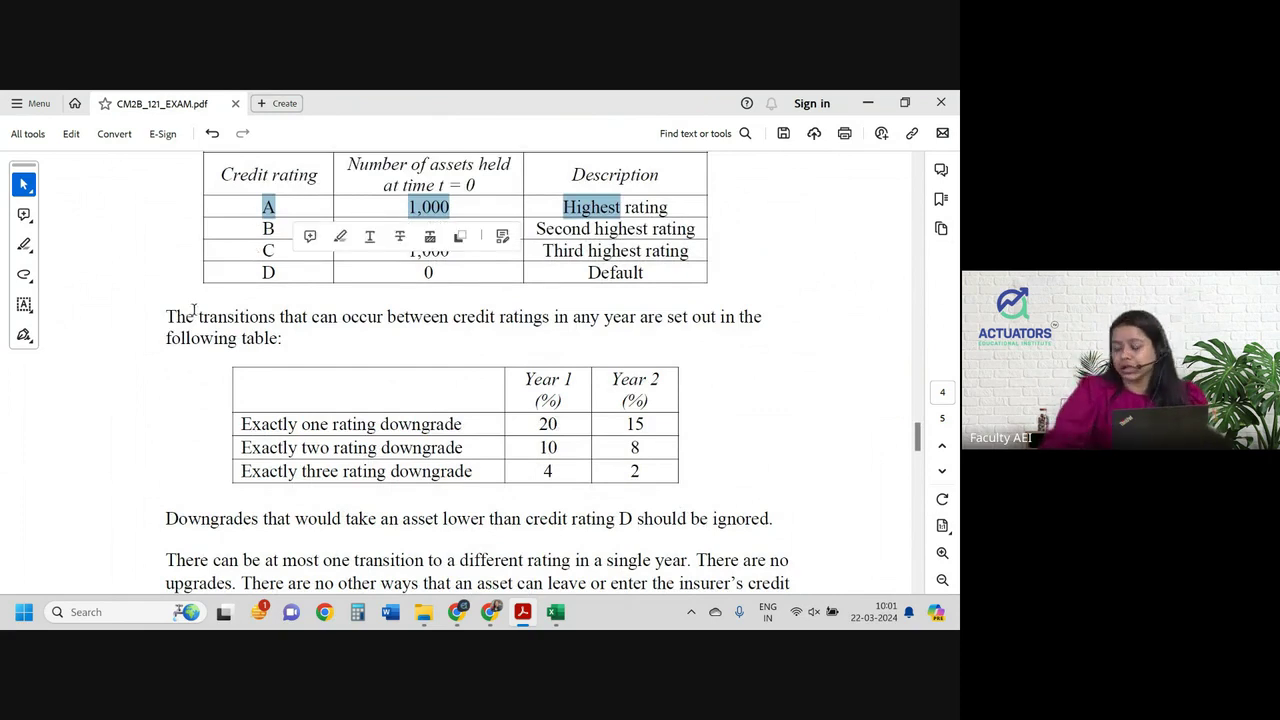
{"action": "left_click_drag", "start_coordinate": [547, 425], "coordinate": [643, 425]}
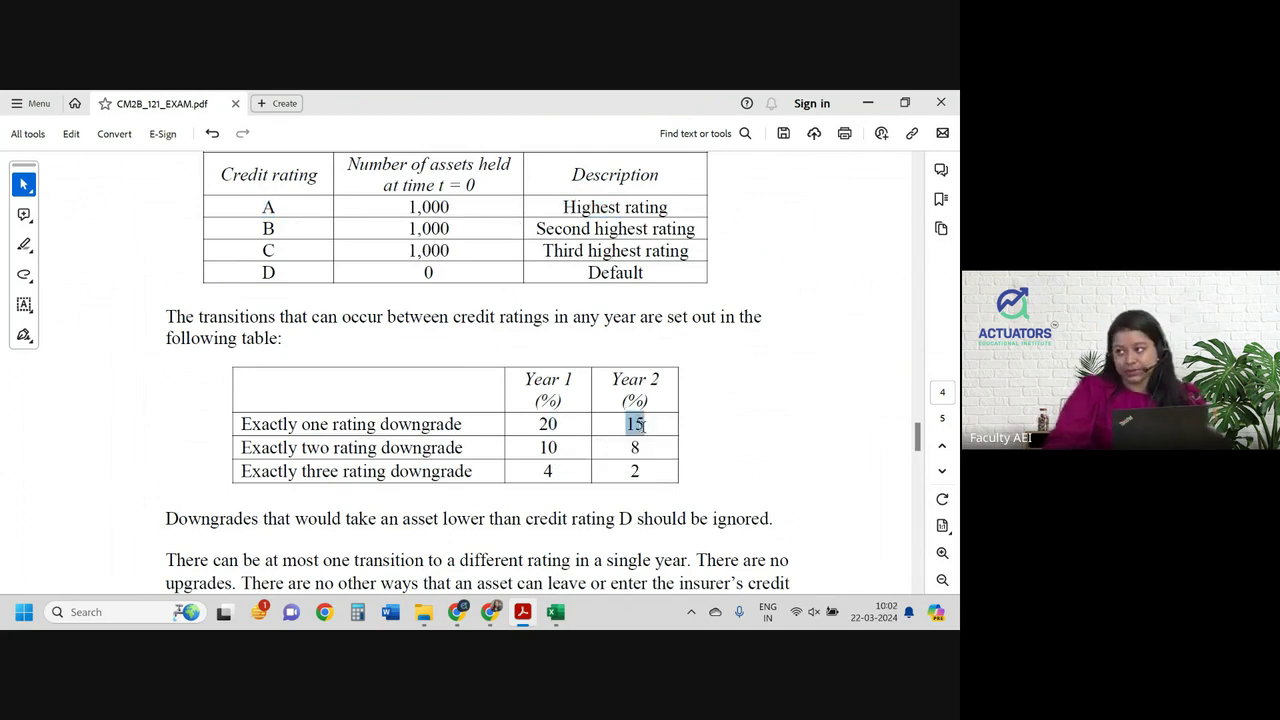
{"action": "left_click_drag", "start_coordinate": [538, 424], "coordinate": [557, 424]}
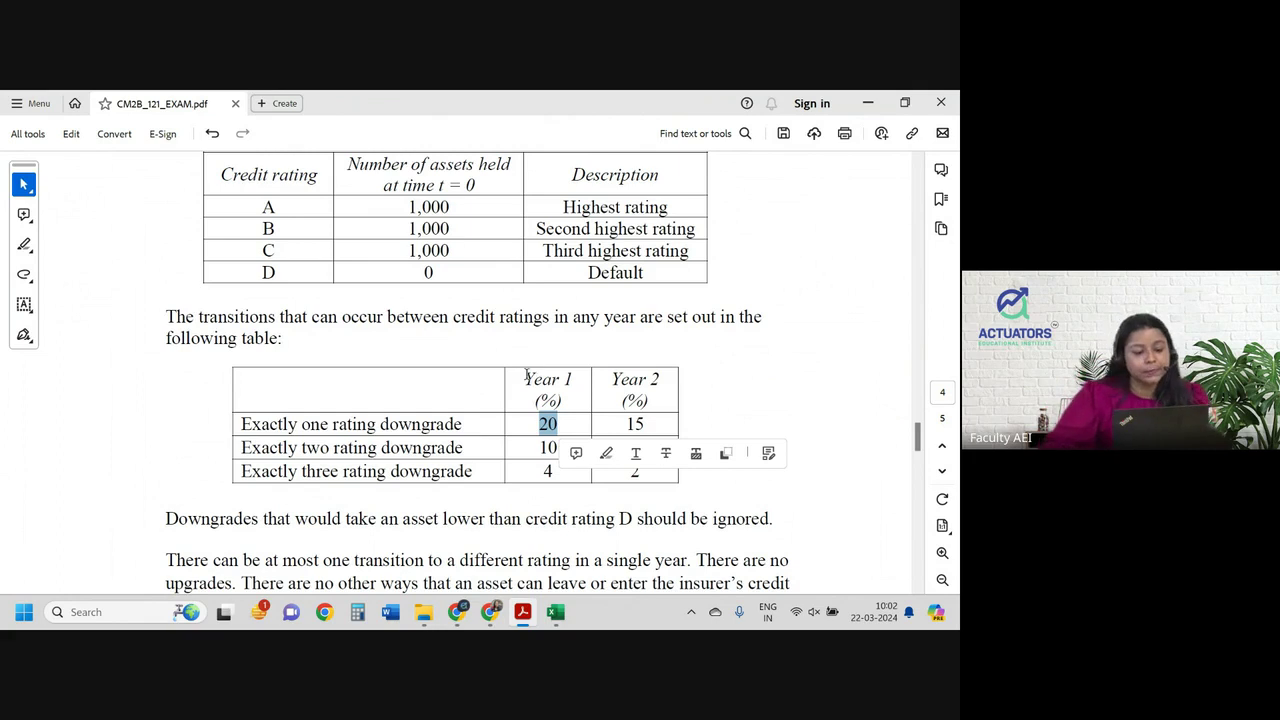
{"action": "left_click", "coordinate": [432, 447]}
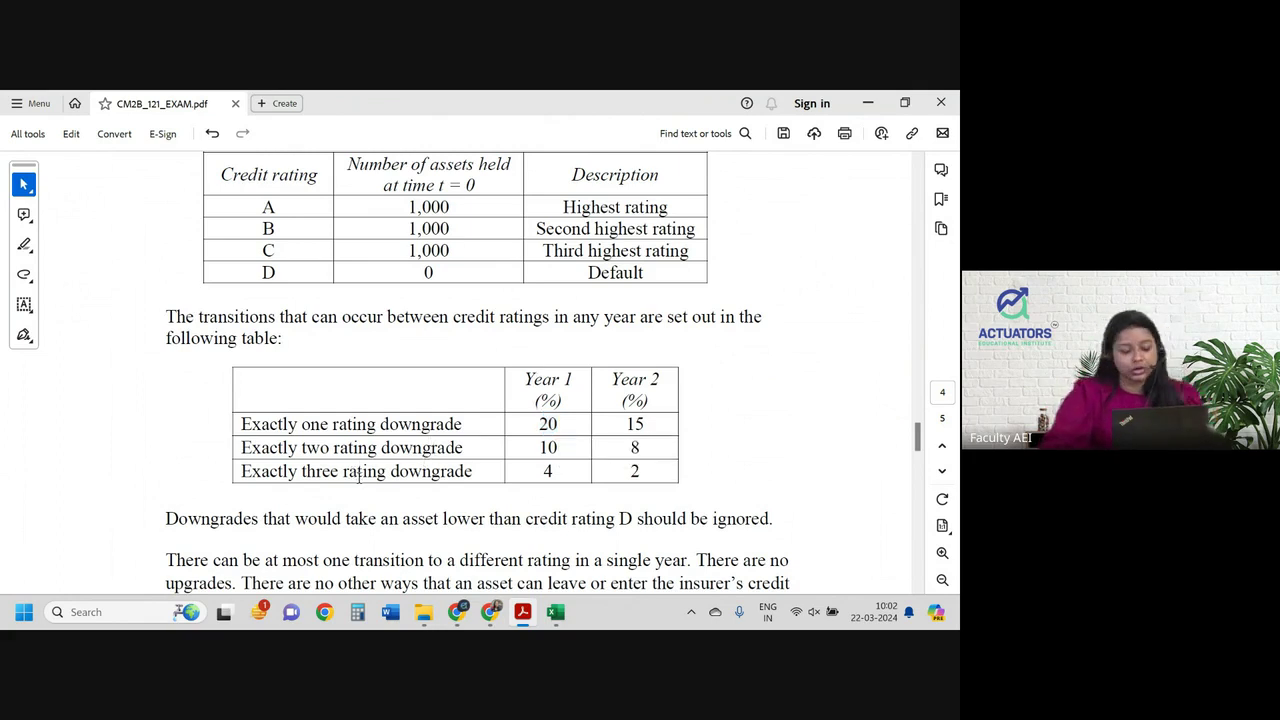
{"action": "scroll", "coordinate": [354, 471], "scroll_direction": "down", "scroll_amount": 2}
{"action": "scroll", "coordinate": [355, 473], "scroll_direction": "down", "scroll_amount": 1}
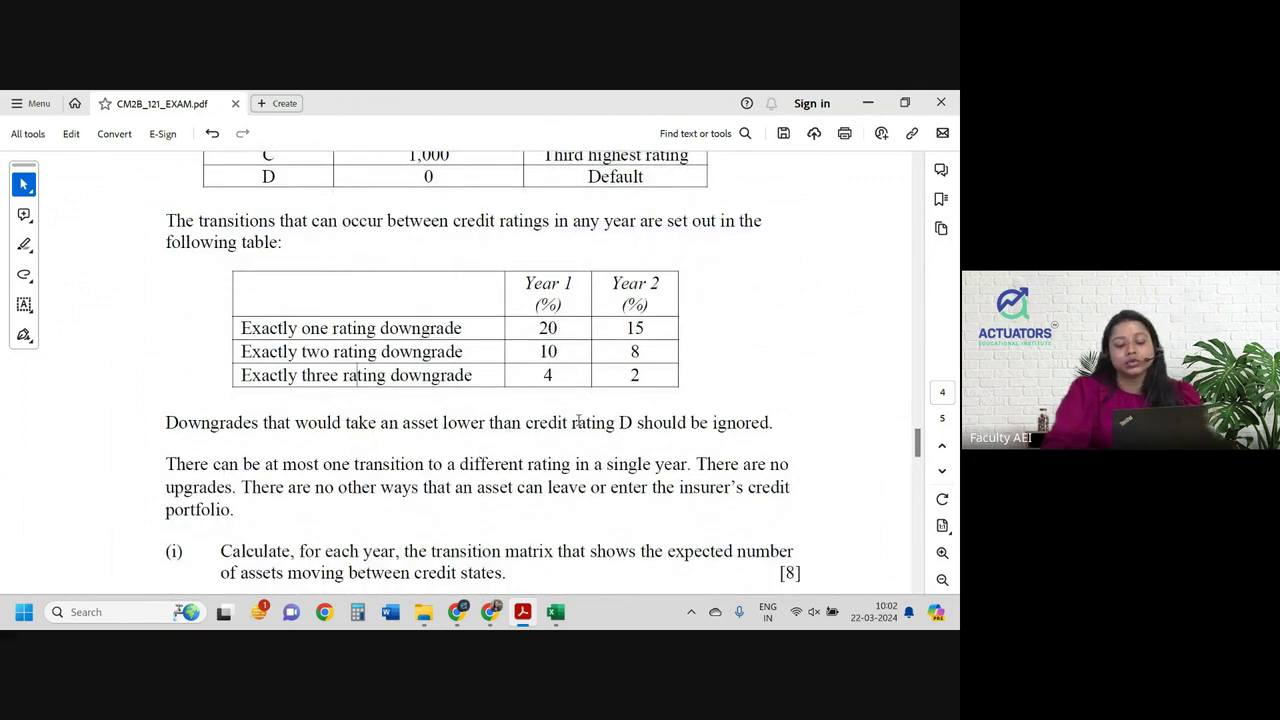
Highlight 'no upgrades' in pink in question 3's transition wording.
{"action": "left_click_drag", "start_coordinate": [568, 428], "coordinate": [663, 430]}
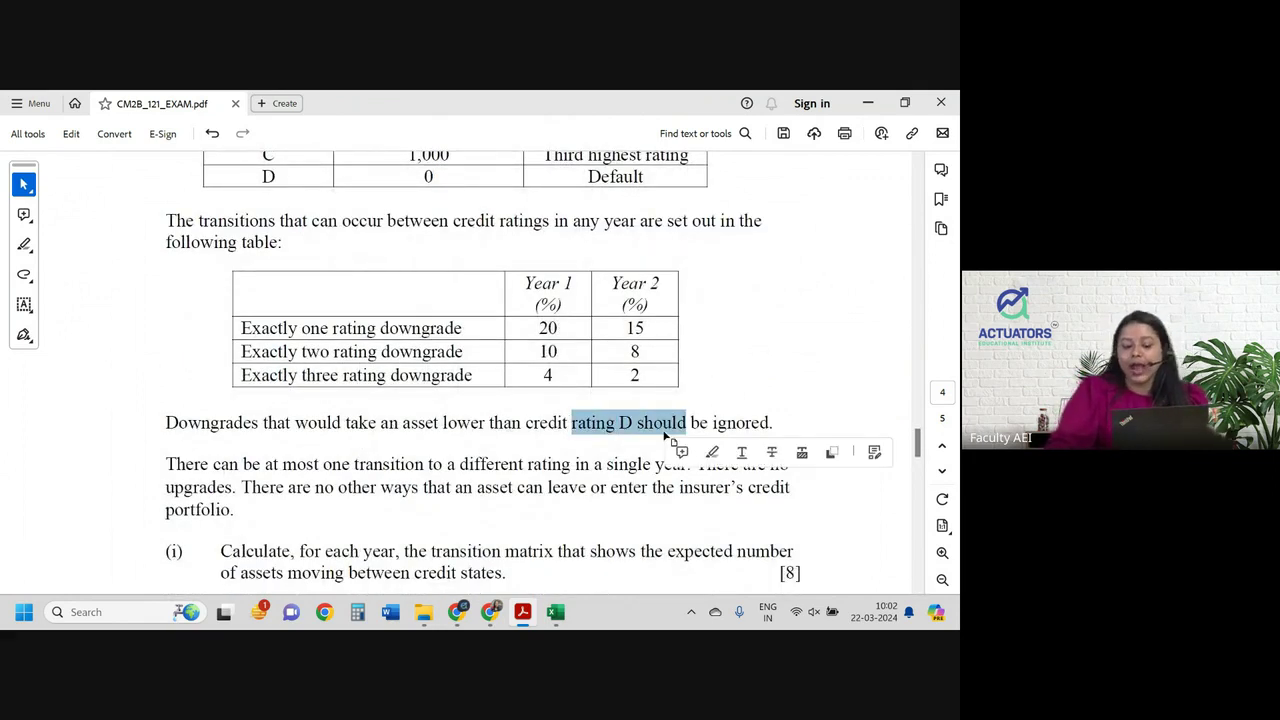
{"action": "left_click", "coordinate": [600, 455]}
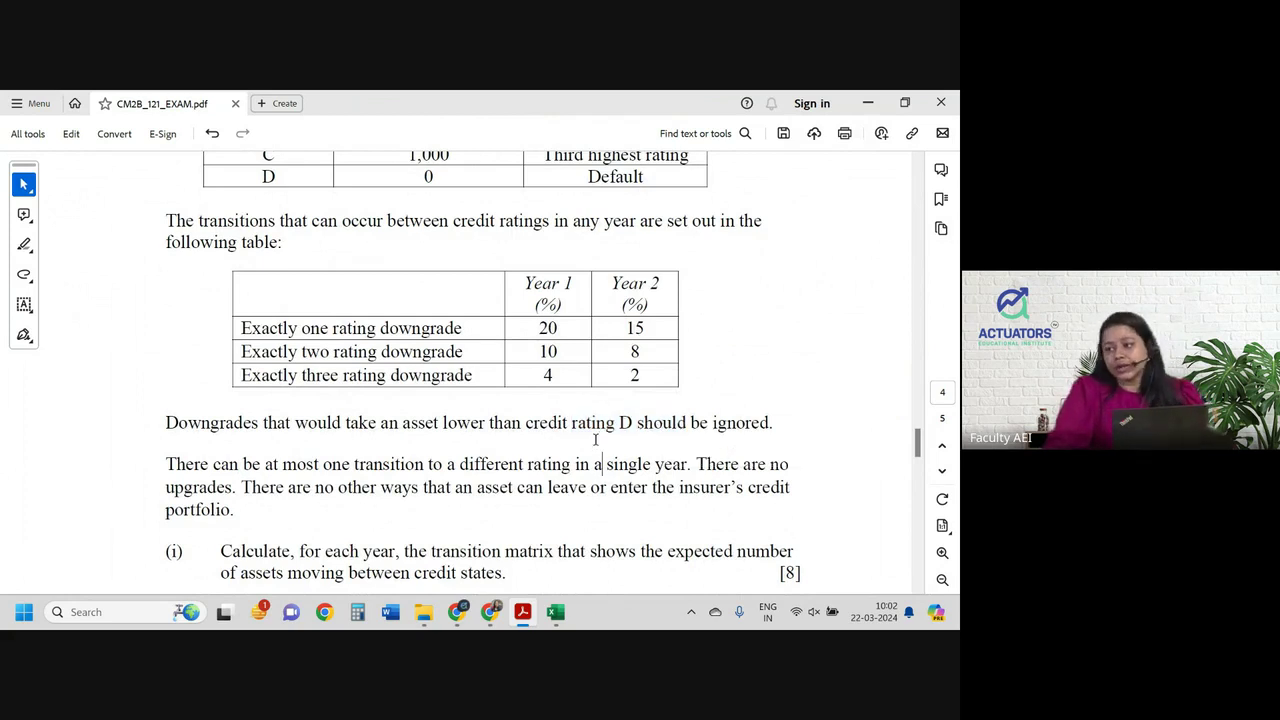
{"action": "scroll", "coordinate": [418, 412], "scroll_direction": "down", "scroll_amount": 3}
{"action": "scroll", "coordinate": [417, 411], "scroll_direction": "down", "scroll_amount": 1}
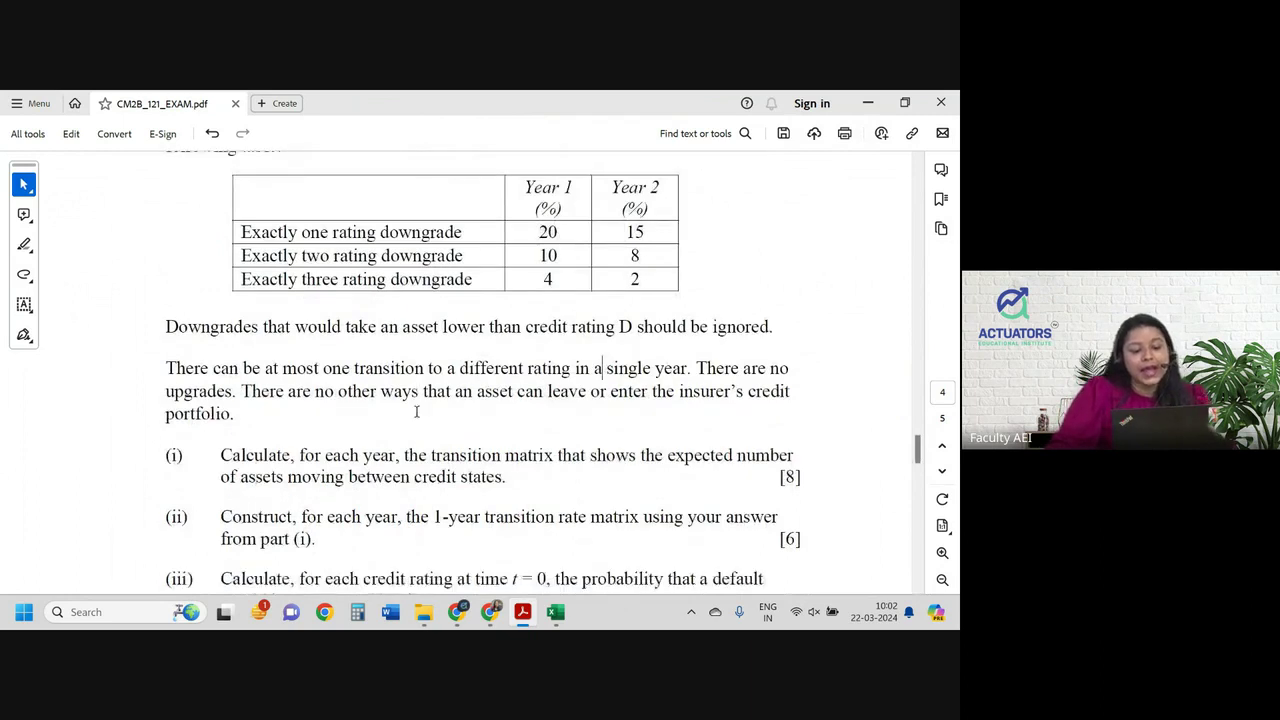
{"action": "scroll", "coordinate": [364, 425], "scroll_direction": "down", "scroll_amount": 1}
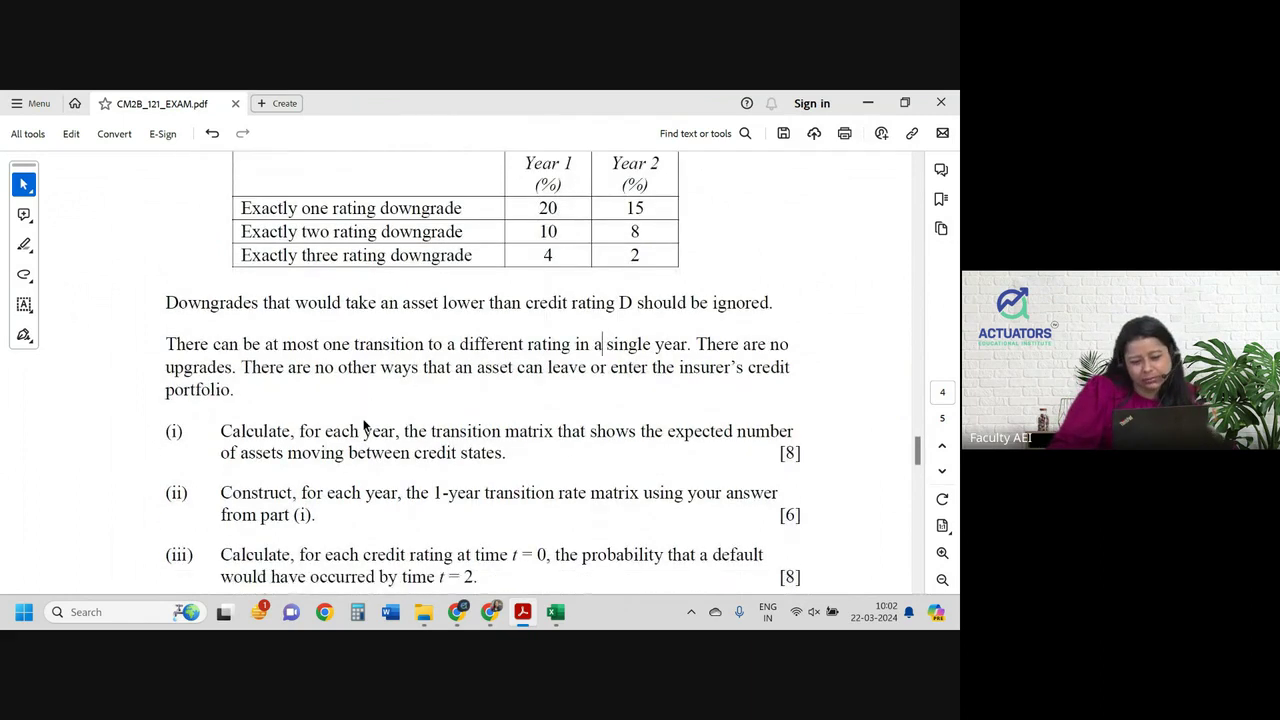
{"action": "scroll", "coordinate": [264, 400], "scroll_direction": "down", "scroll_amount": 4}
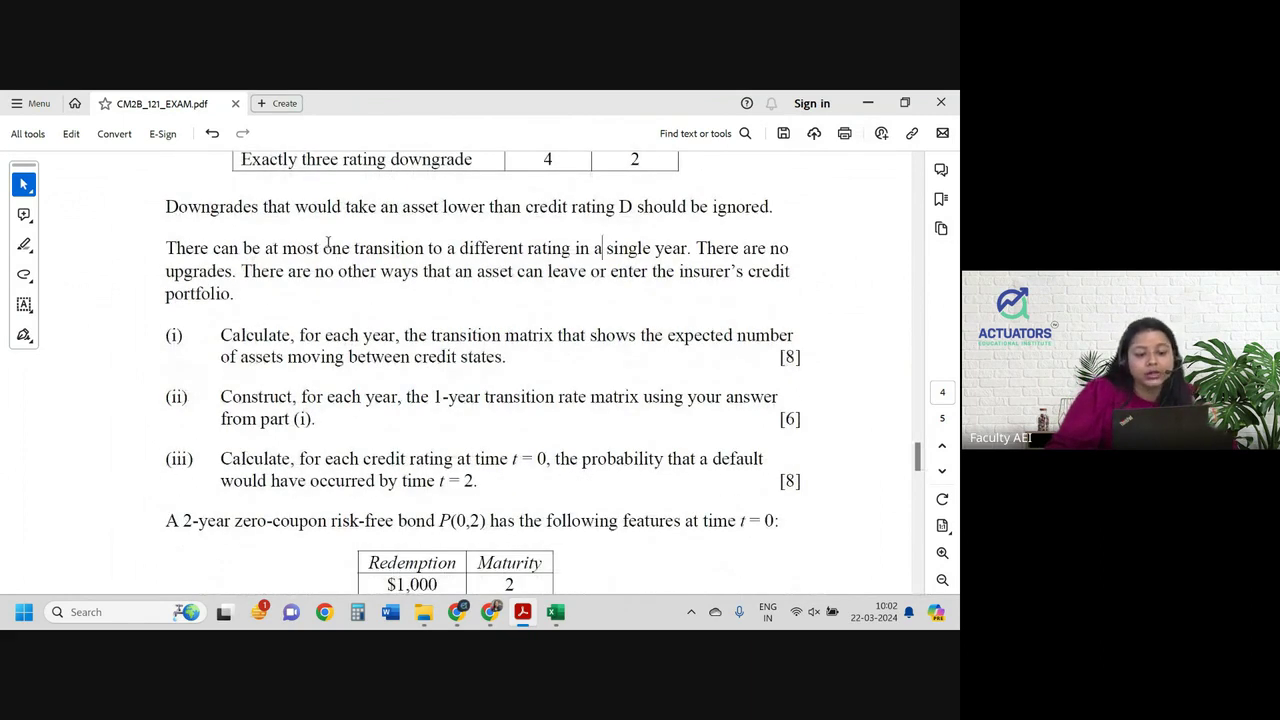
{"action": "left_click_drag", "start_coordinate": [323, 248], "coordinate": [591, 254]}
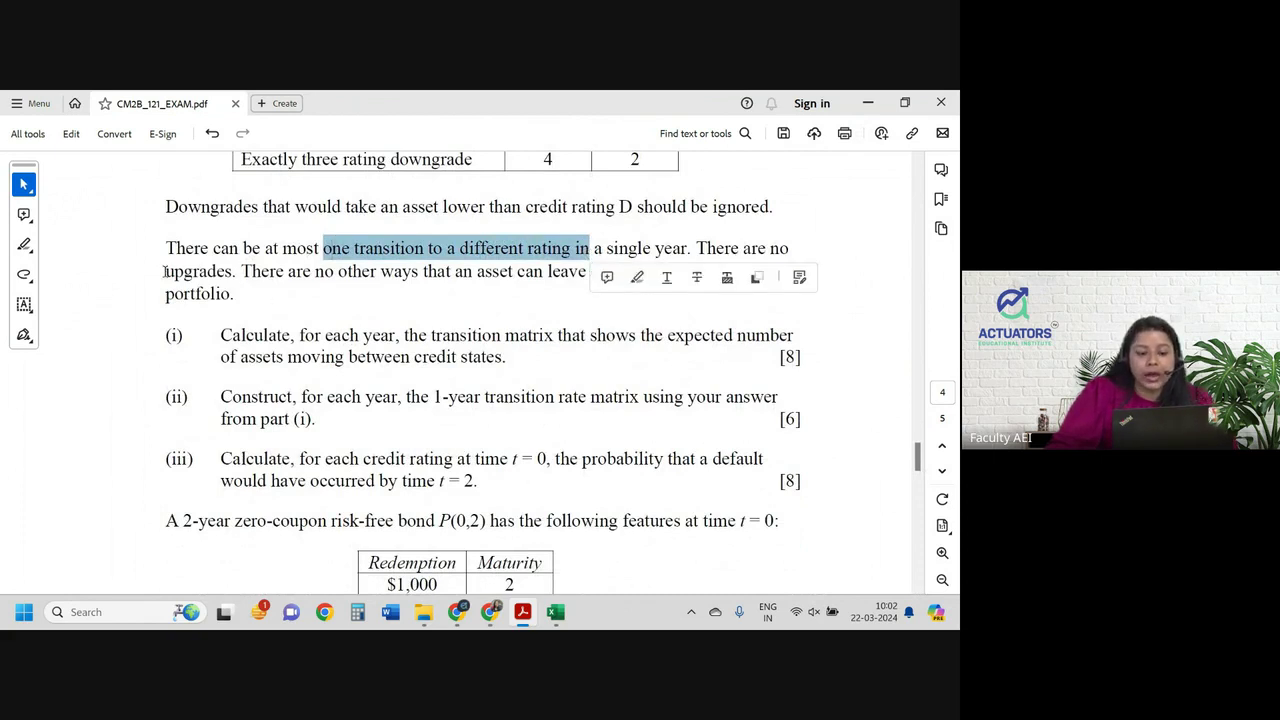
{"action": "left_click_drag", "start_coordinate": [164, 271], "coordinate": [233, 271]}
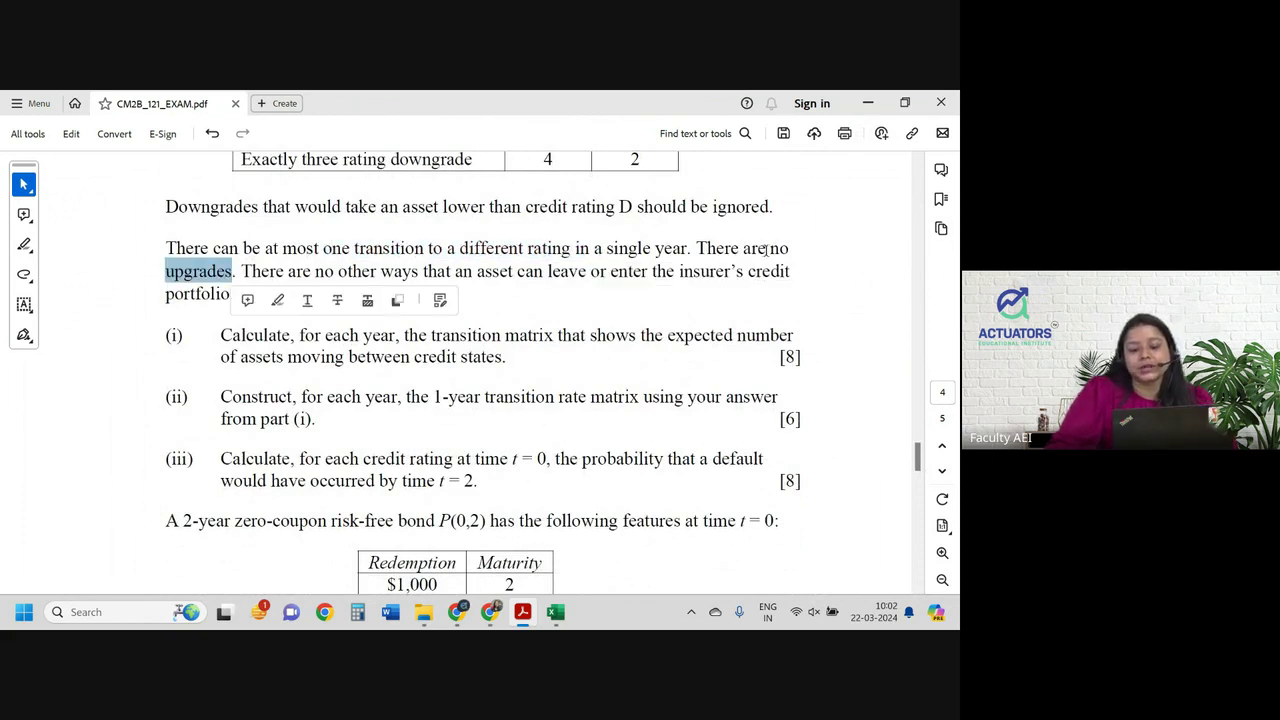
{"action": "left_click_drag", "start_coordinate": [769, 249], "coordinate": [233, 271]}
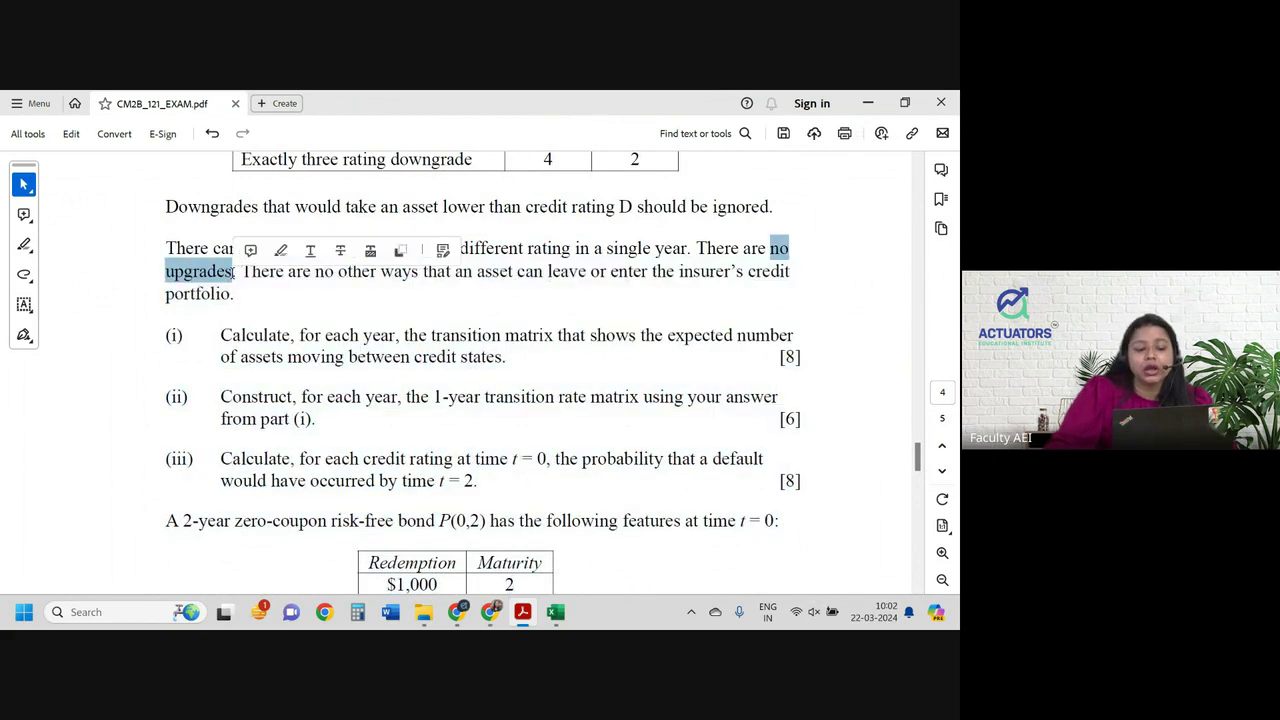
{"action": "left_click", "coordinate": [281, 250]}
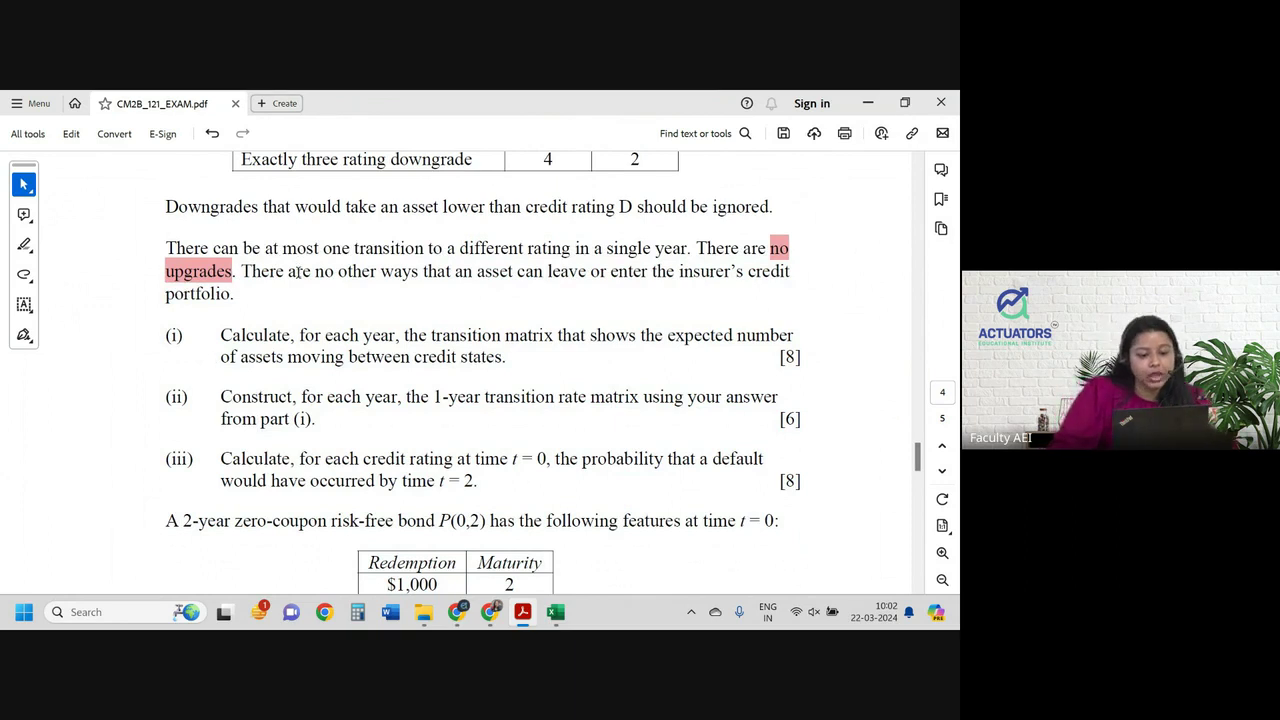
Highlight 'most one transition' in pink and review the surrounding sentences.
{"action": "left_click_drag", "start_coordinate": [283, 248], "coordinate": [424, 250]}
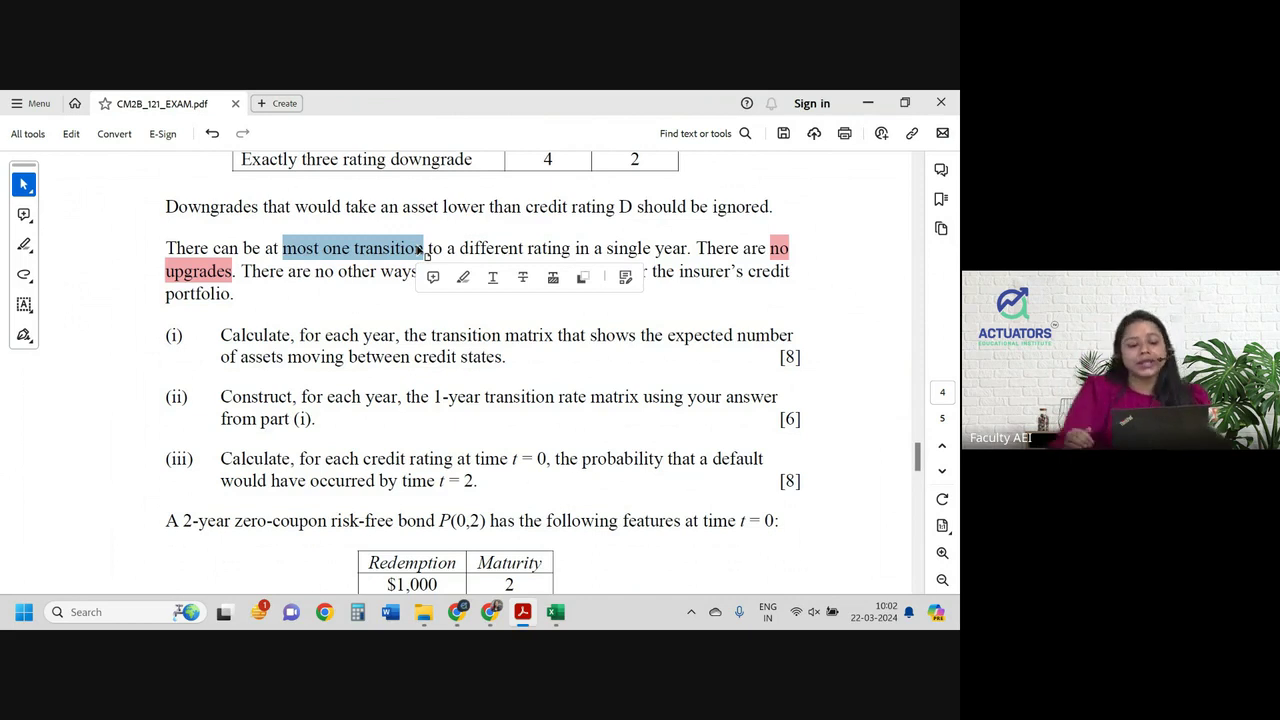
{"action": "left_click", "coordinate": [463, 277]}
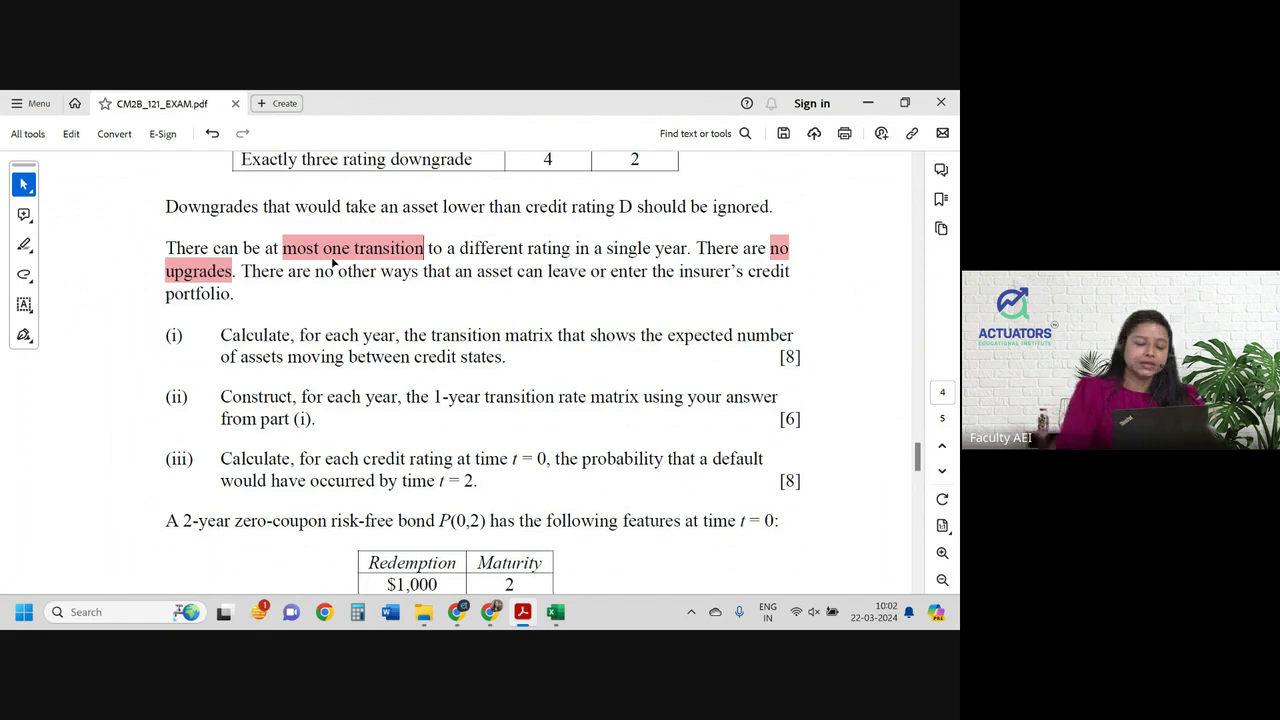
{"action": "left_click_drag", "start_coordinate": [316, 271], "coordinate": [790, 272]}
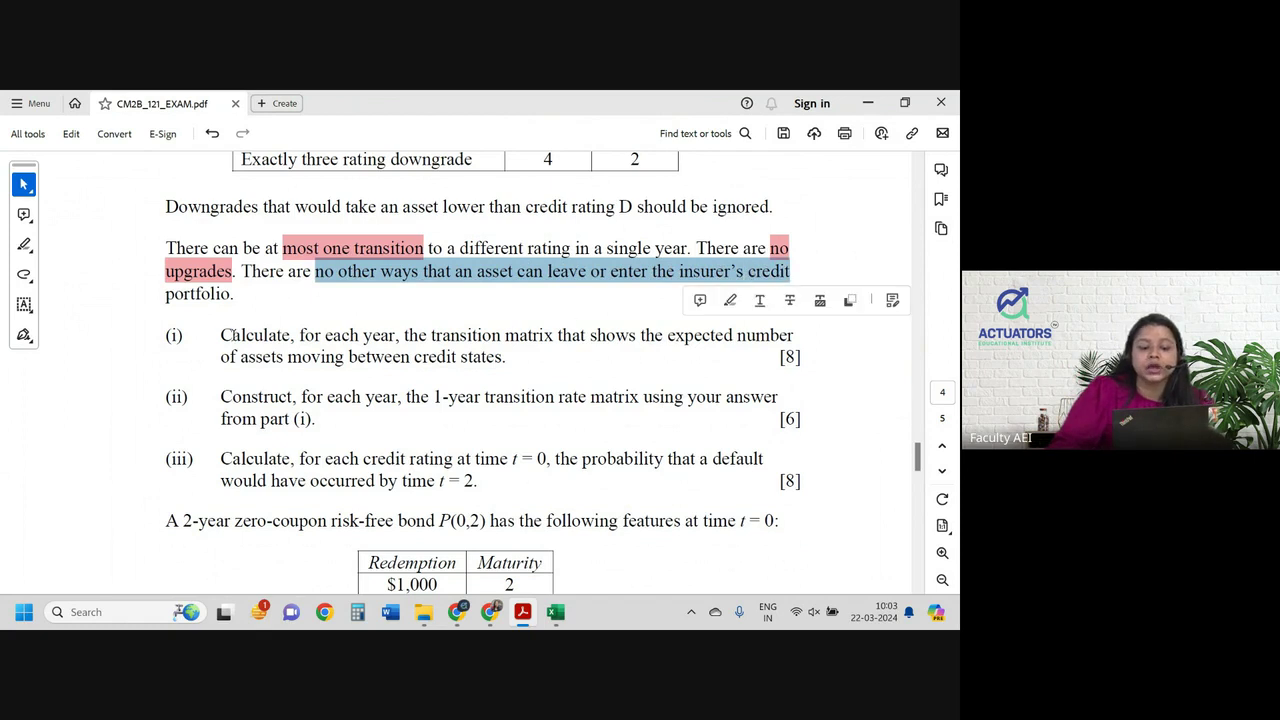
{"action": "left_click_drag", "start_coordinate": [176, 295], "coordinate": [234, 296]}
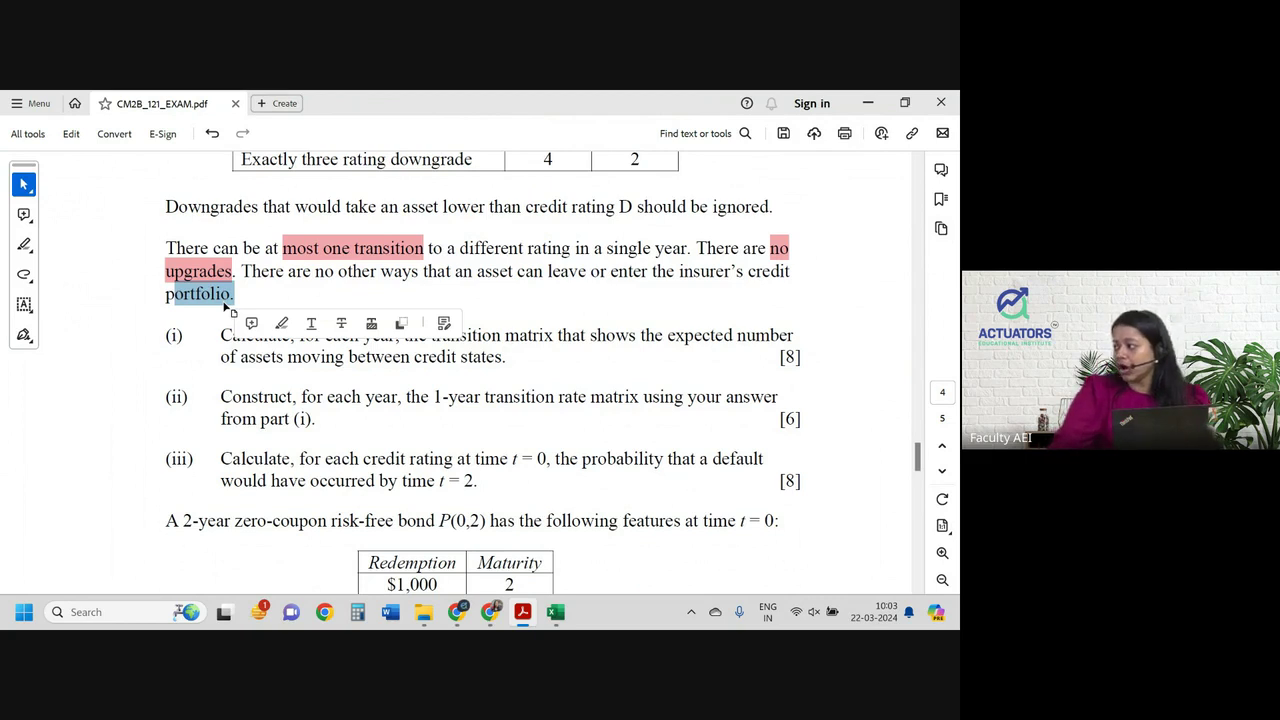
{"action": "left_click", "coordinate": [289, 396]}
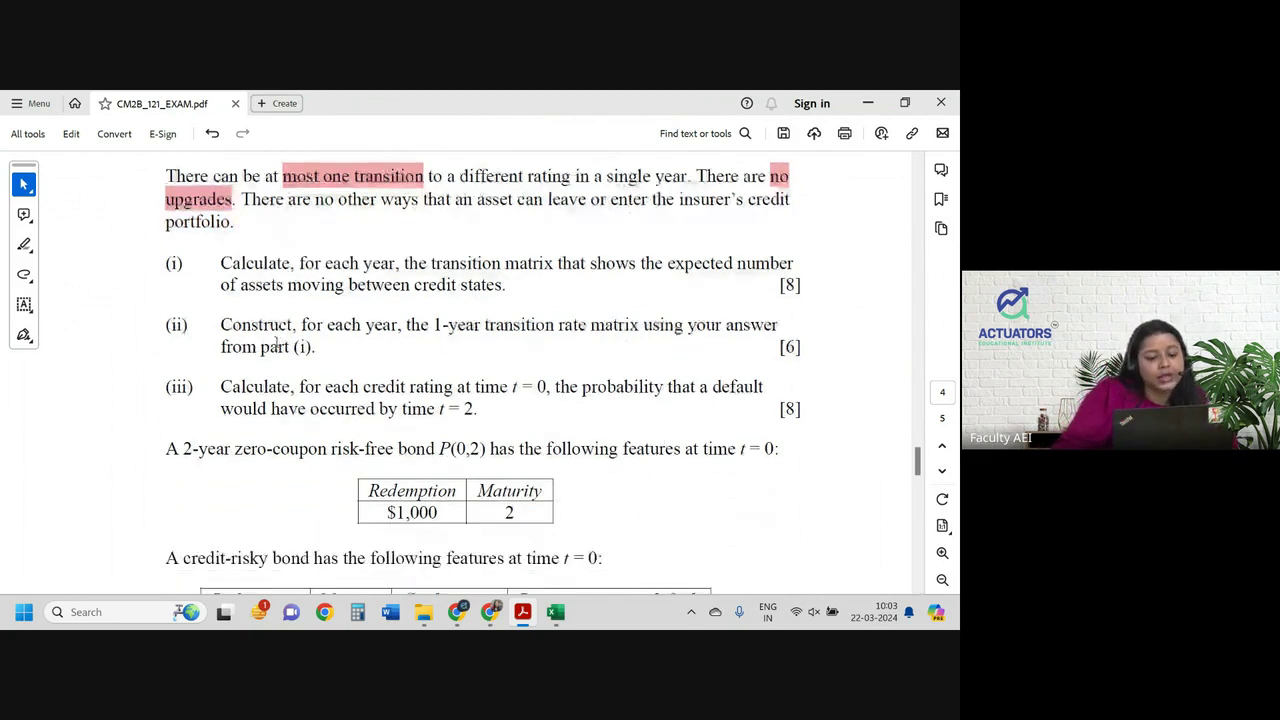
{"action": "scroll", "coordinate": [280, 350], "scroll_direction": "down", "scroll_amount": 1}
{"action": "left_click_drag", "start_coordinate": [345, 284], "coordinate": [398, 263]}
{"action": "scroll", "coordinate": [388, 262], "scroll_direction": "down", "scroll_amount": 1}
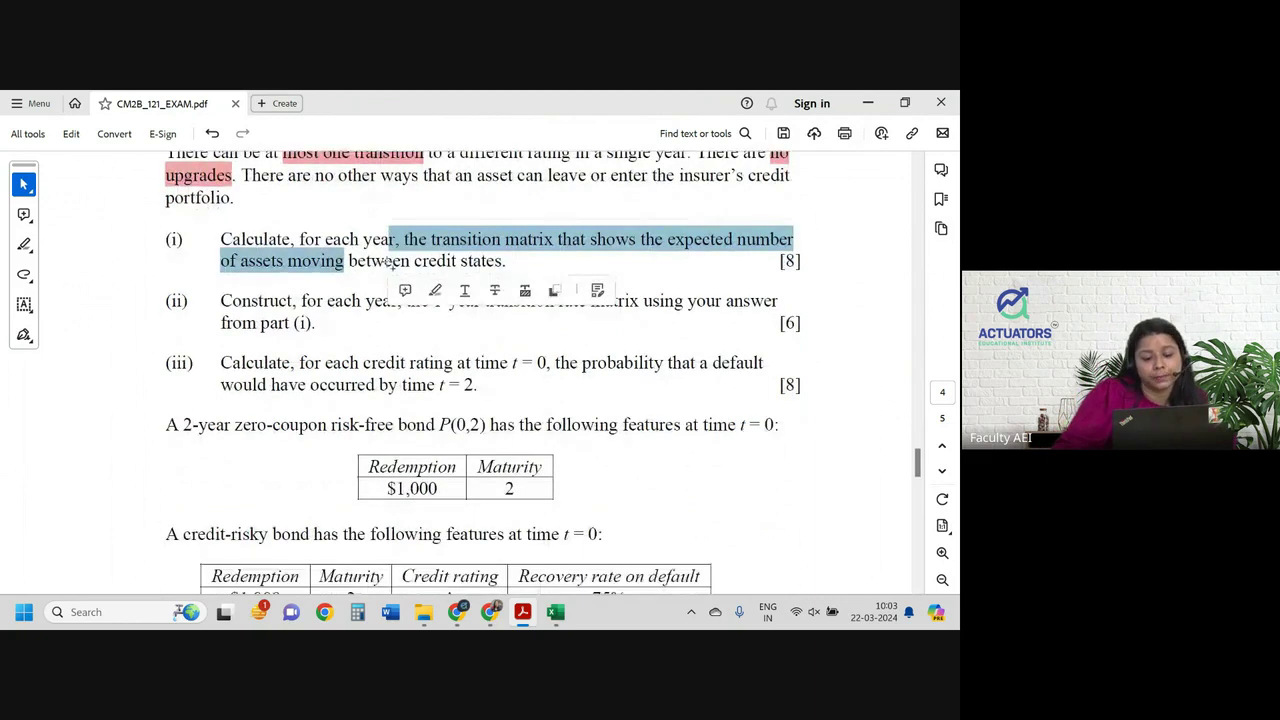
{"action": "left_click", "coordinate": [428, 259]}
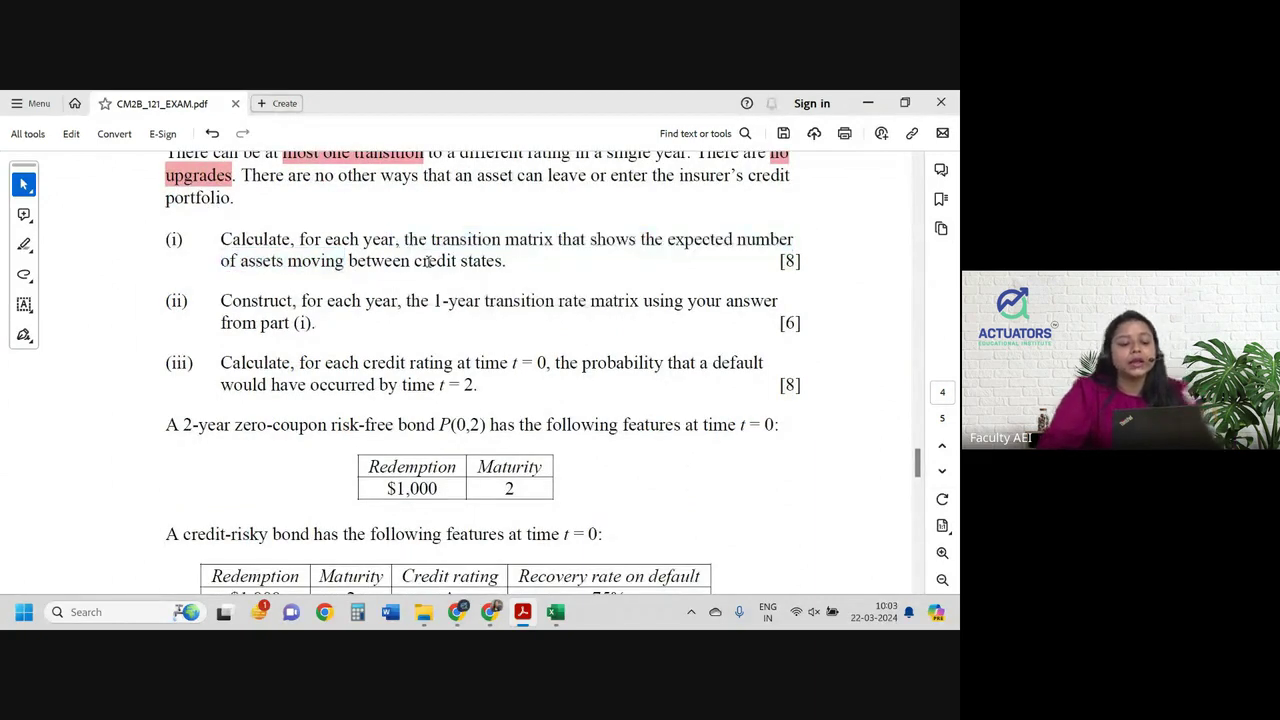
Highlight 'expected number' in part (i) in pink, then return to the Excel workbook.
{"action": "left_click_drag", "start_coordinate": [432, 242], "coordinate": [792, 246]}
{"action": "scroll", "coordinate": [327, 314], "scroll_direction": "up", "scroll_amount": 1}
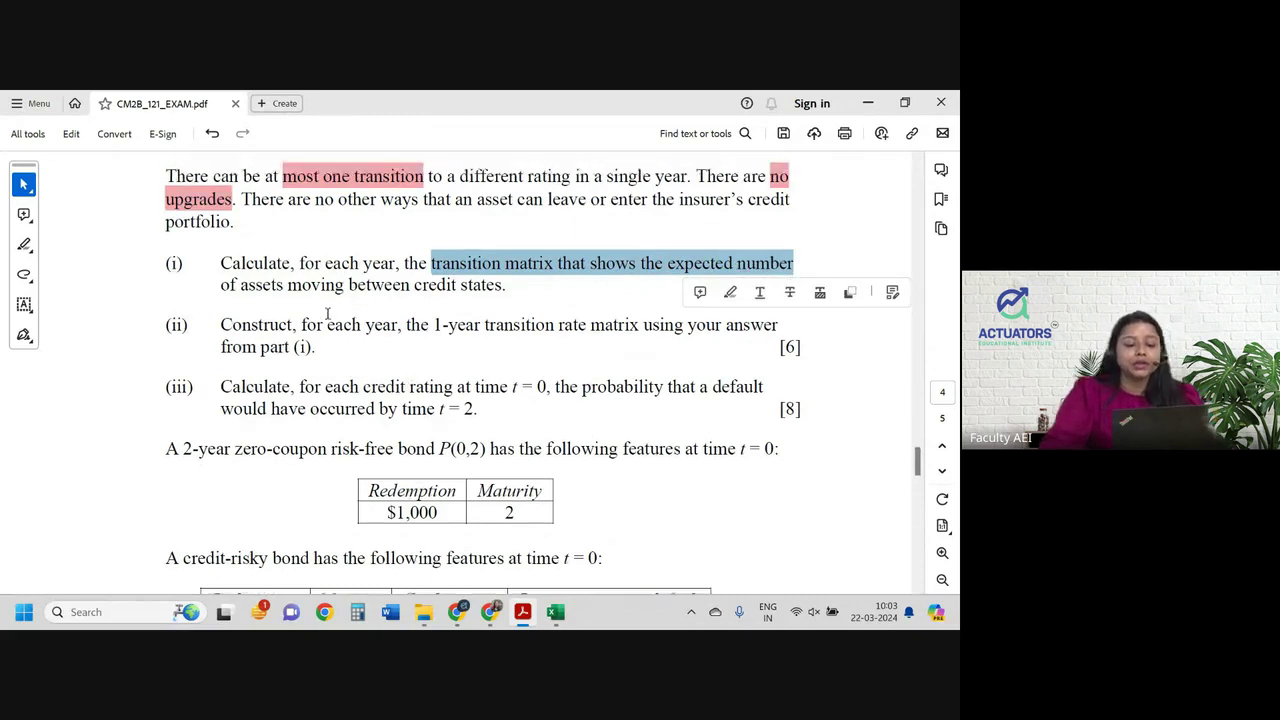
{"action": "left_click_drag", "start_coordinate": [241, 286], "coordinate": [452, 287]}
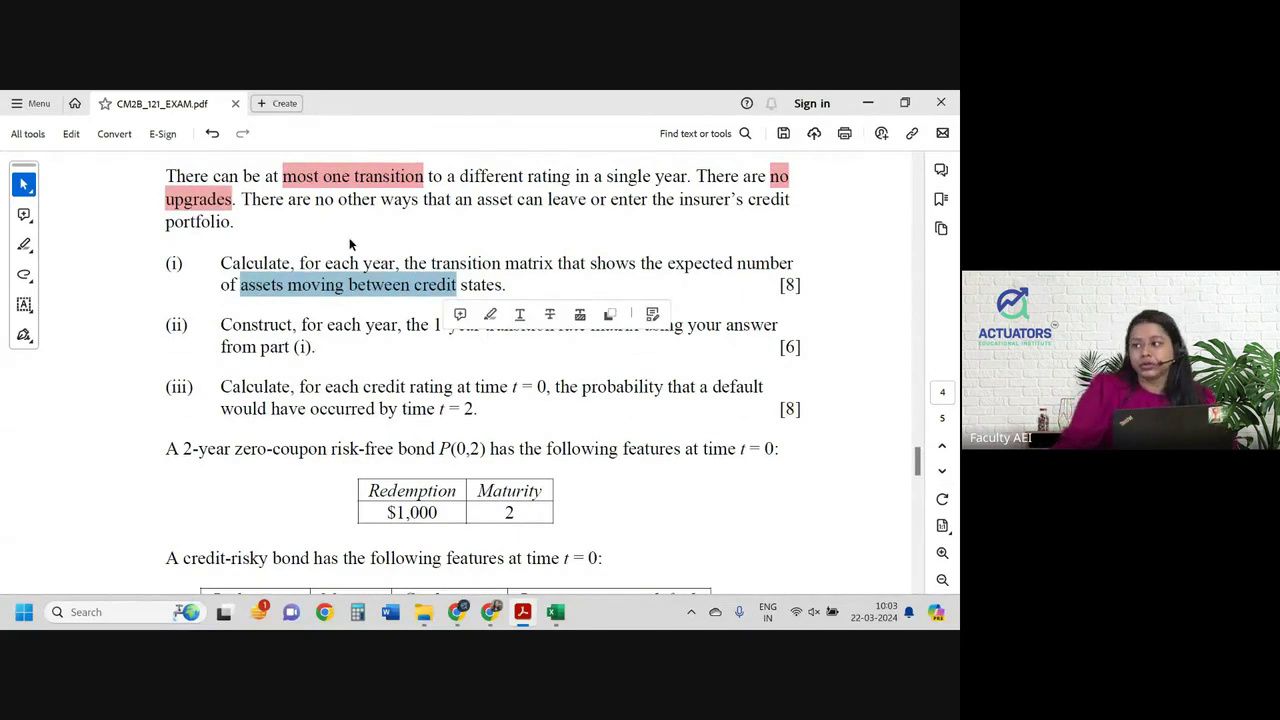
{"action": "left_click", "coordinate": [317, 267]}
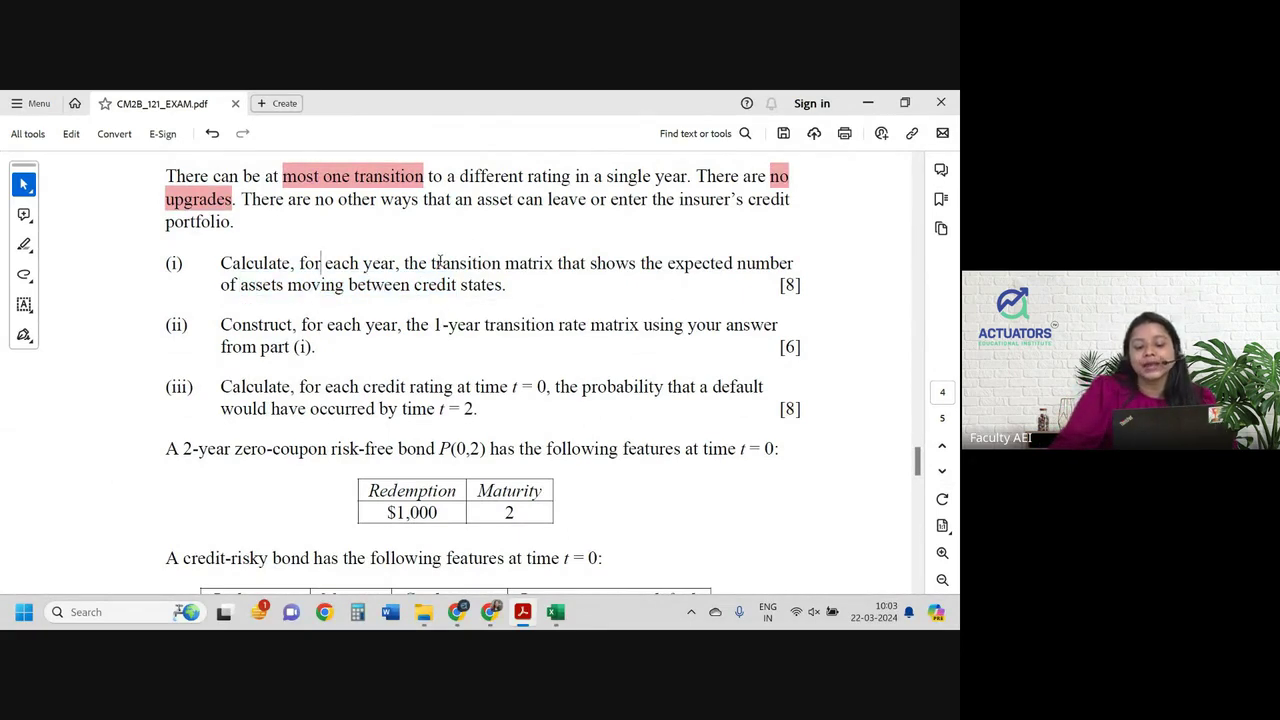
{"action": "left_click_drag", "start_coordinate": [431, 263], "coordinate": [570, 262]}
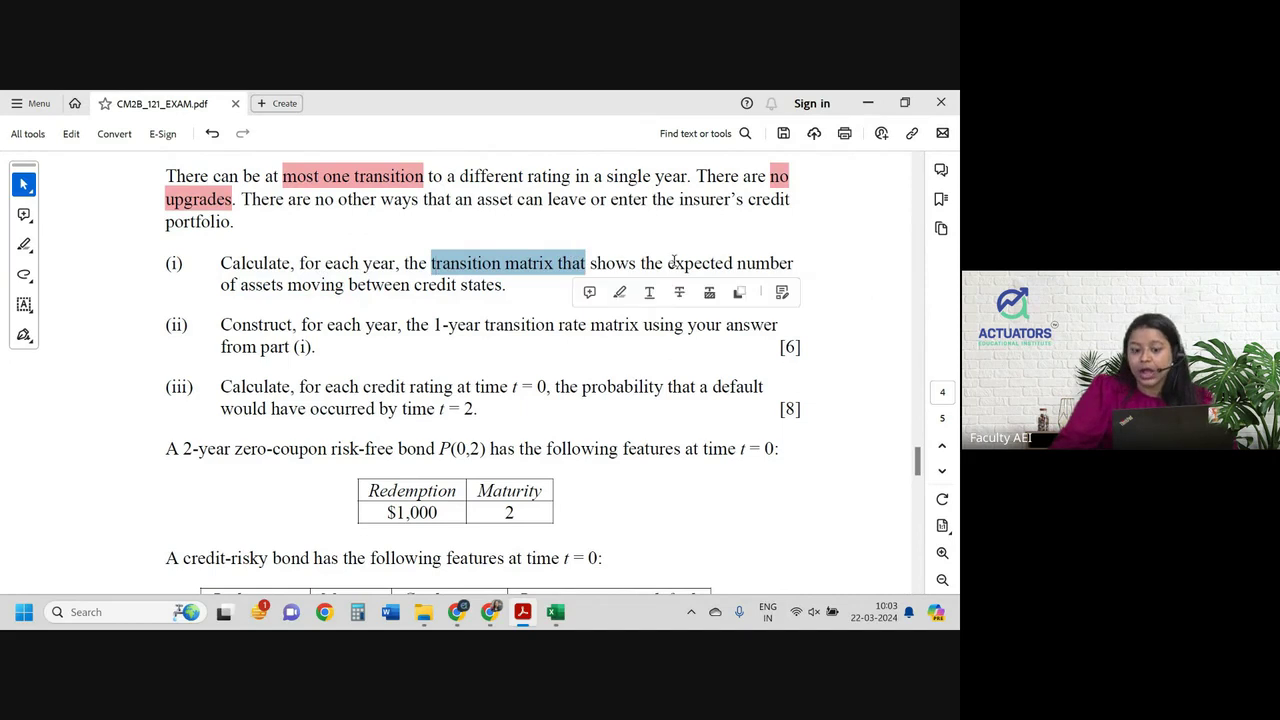
{"action": "left_click_drag", "start_coordinate": [667, 263], "coordinate": [794, 263]}
{"action": "left_click", "coordinate": [731, 292]}
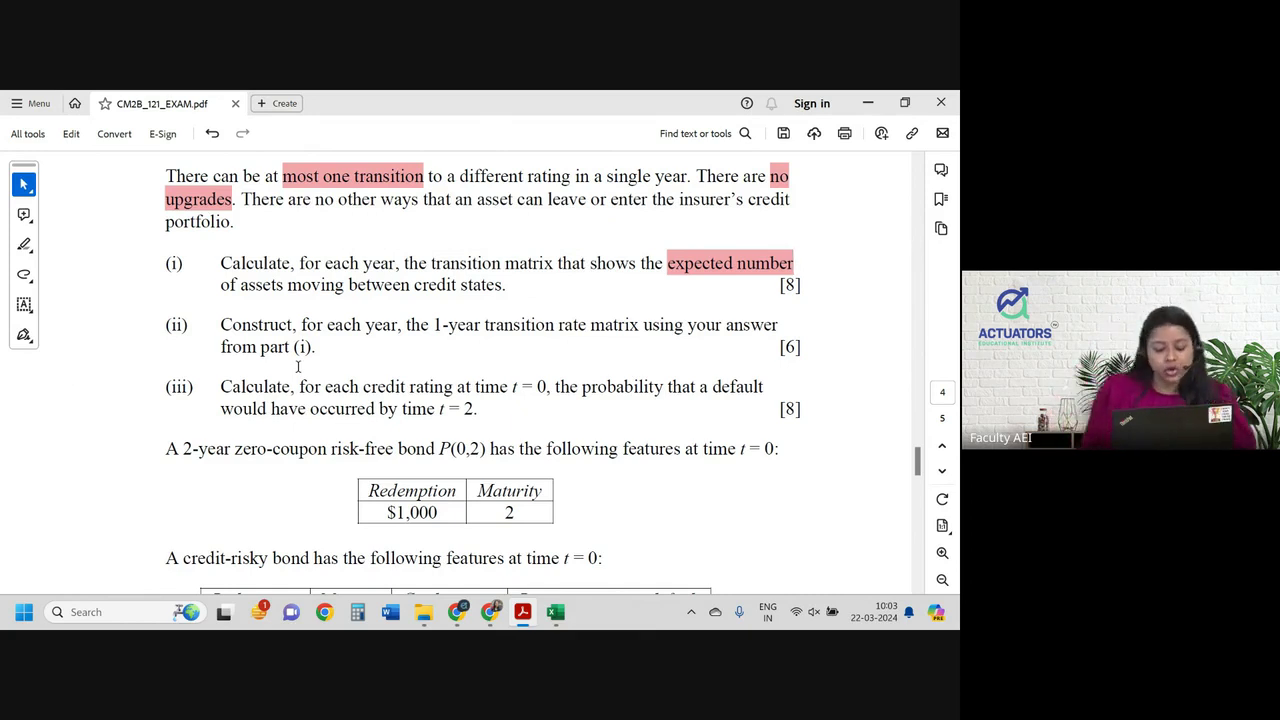
{"action": "key", "text": "alt+Tab"}
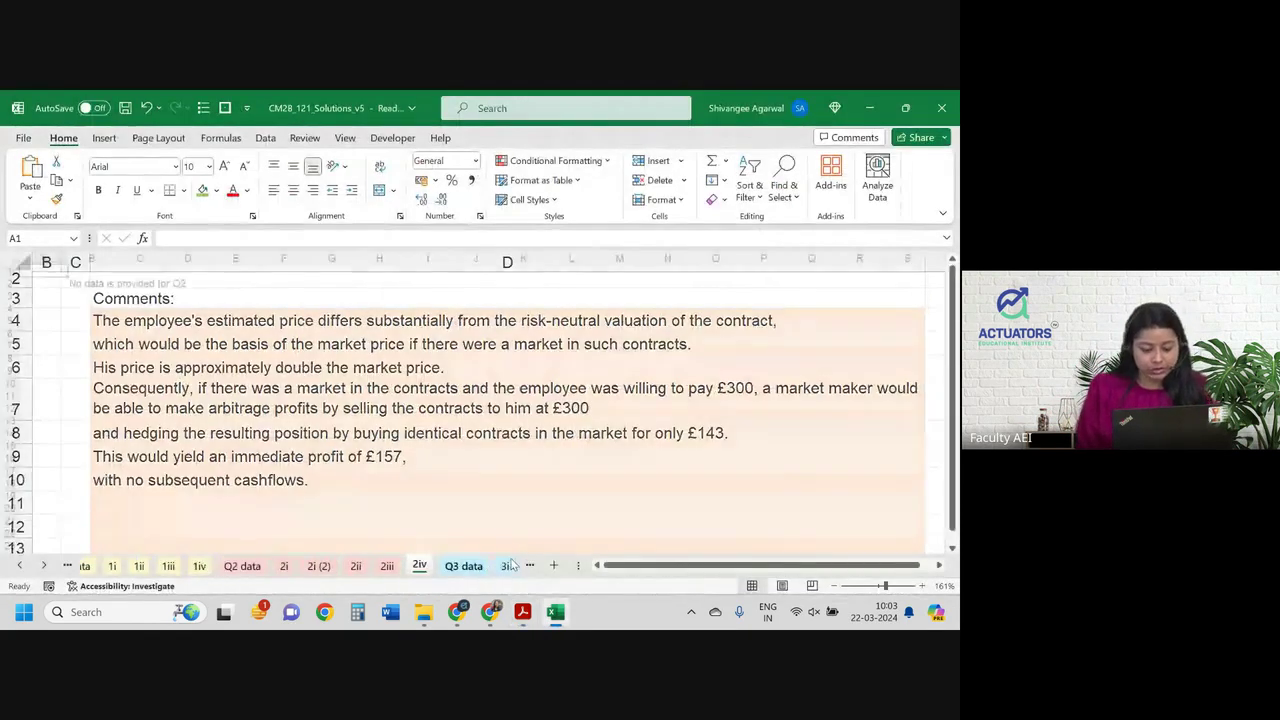
On the 3i sheet, clear the year [0,1] transition numbers and totals in C12:G15.
{"action": "left_click", "coordinate": [498, 565]}
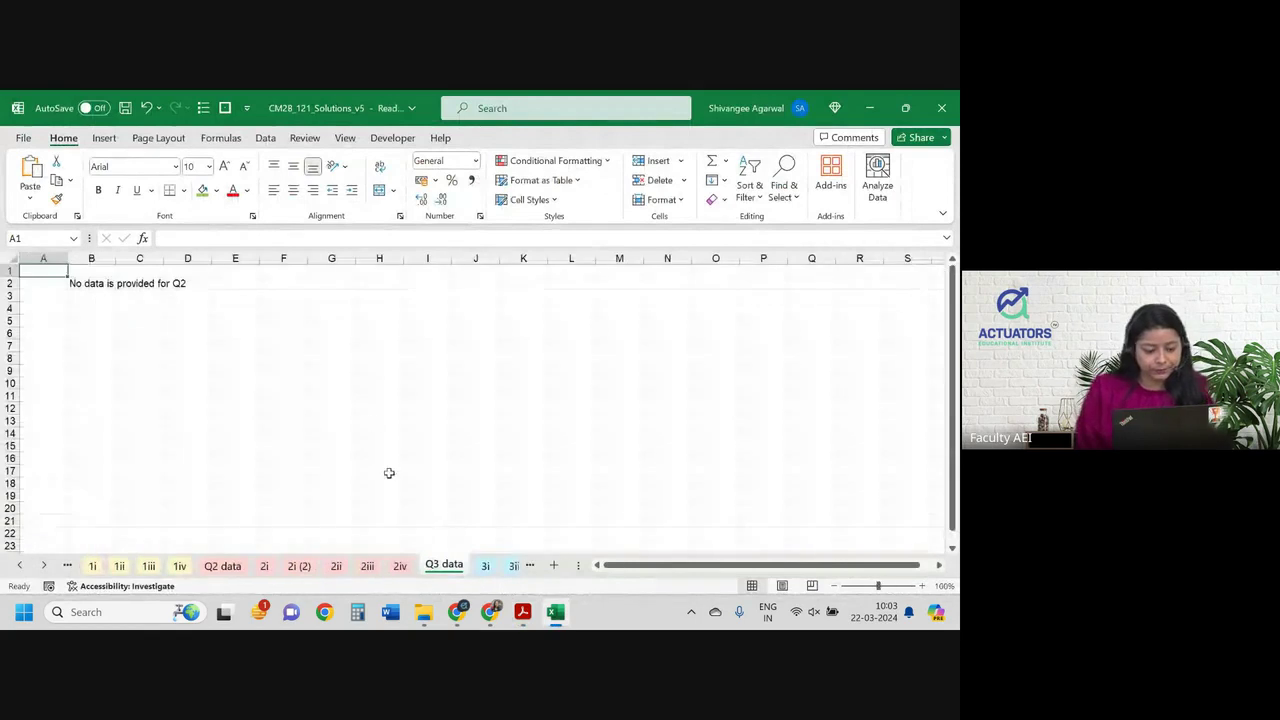
{"action": "left_click", "coordinate": [485, 566]}
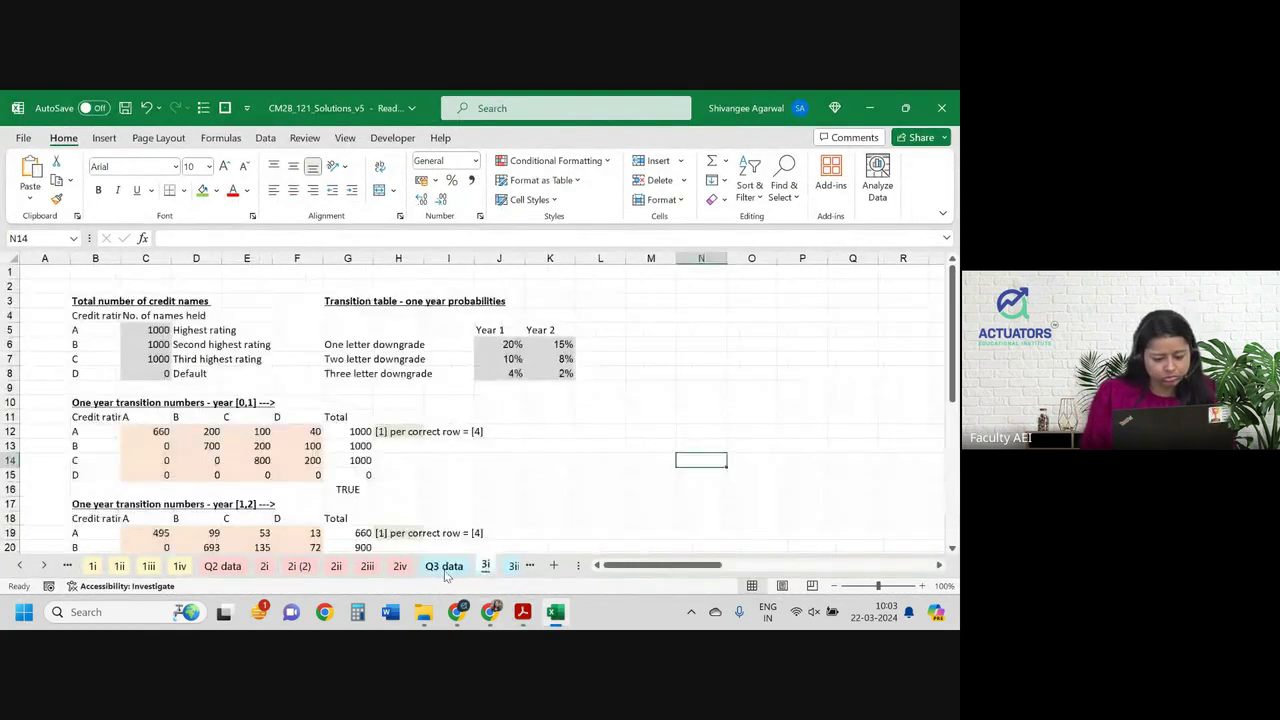
{"action": "left_click", "coordinate": [455, 566]}
{"action": "left_click", "coordinate": [486, 568]}
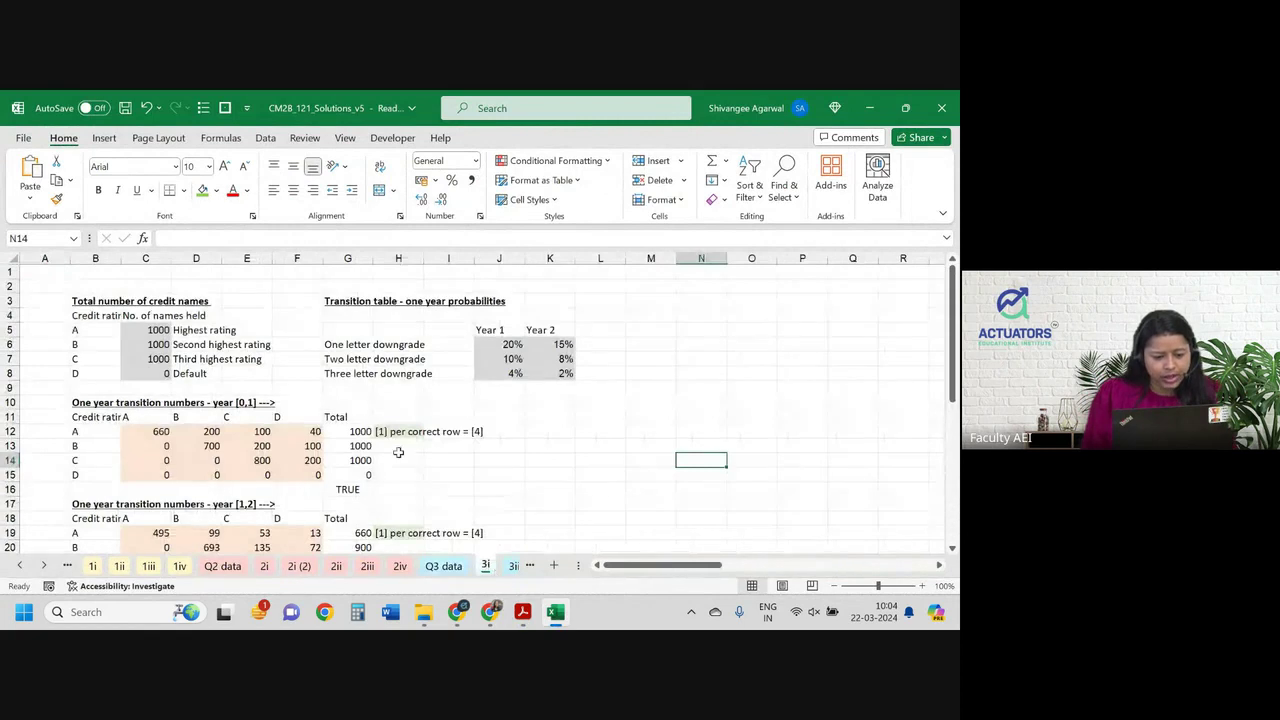
{"action": "scroll", "coordinate": [411, 427], "scroll_direction": "up", "scroll_amount": 1}
{"action": "scroll", "coordinate": [411, 427], "scroll_direction": "down", "scroll_amount": 2}
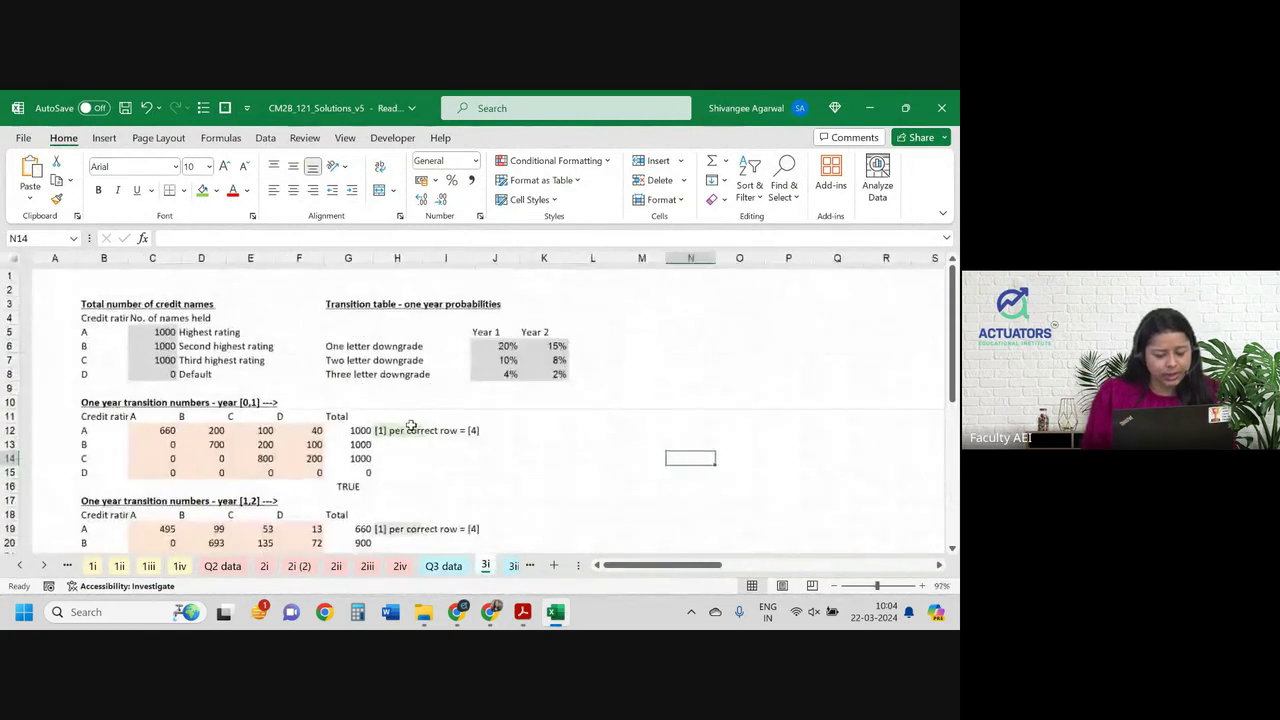
{"action": "mouse_move", "coordinate": [149, 432]}
{"action": "left_mouse_down"}
{"action": "mouse_move", "coordinate": [345, 478]}
{"action": "mouse_move", "coordinate": [347, 463]}
{"action": "left_mouse_up"}
{"action": "key", "text": "Delete"}
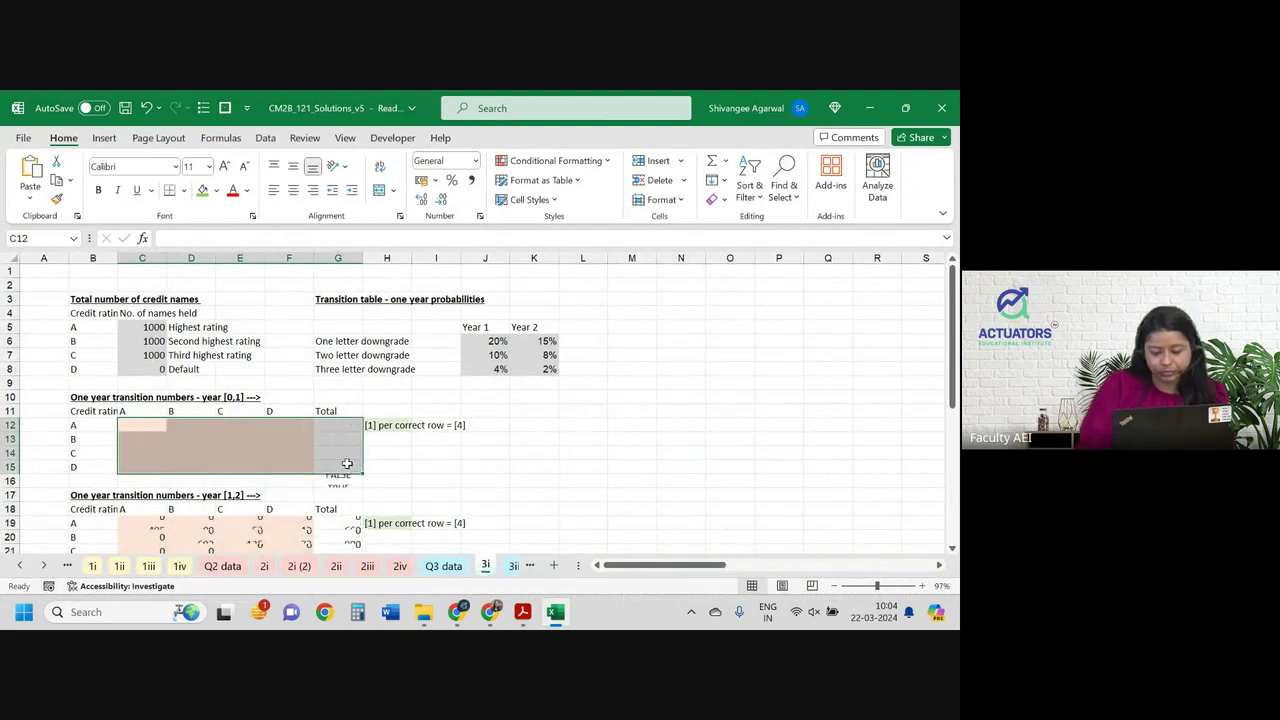
Delete the G16 check formula and clear the year [1,2] table in C19:G22.
{"action": "left_click", "coordinate": [320, 481]}
{"action": "key", "text": "Delete"}
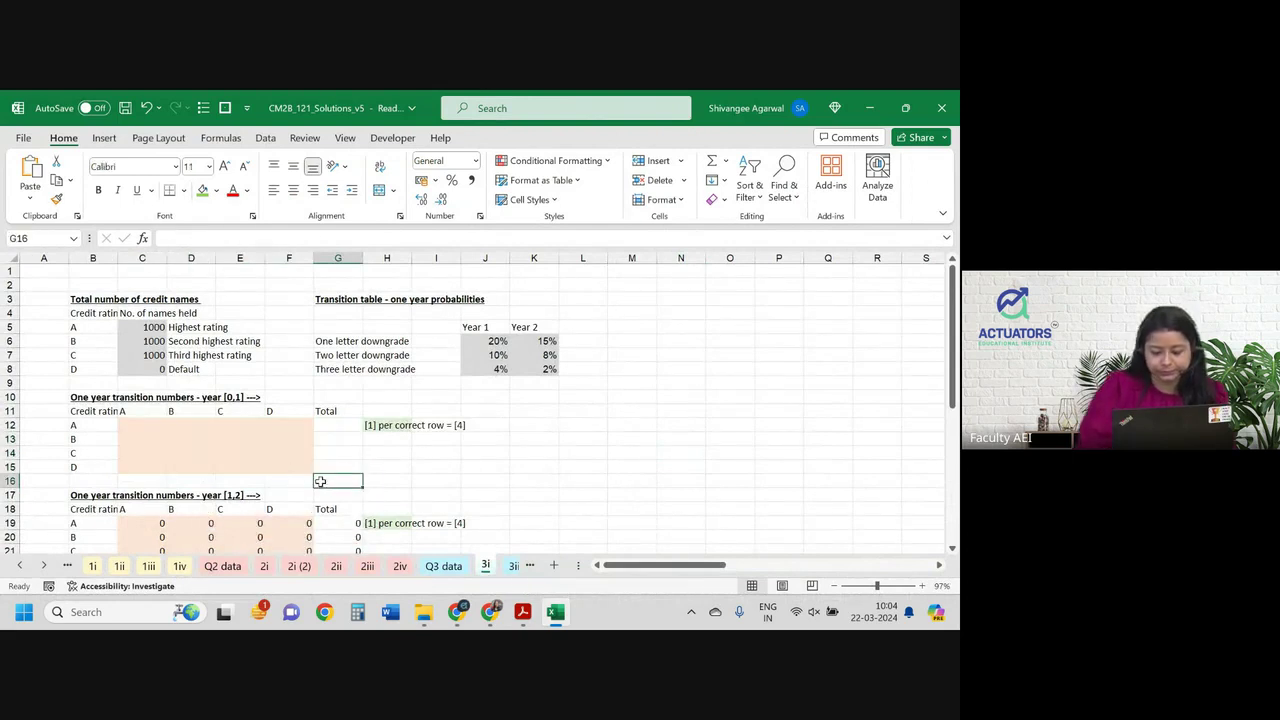
{"action": "key", "text": "Return"}
{"action": "key", "text": "Down"}
{"action": "key", "text": "Down"}
{"action": "key", "text": "shift+Left"}
{"action": "key", "text": "shift+Left"}
{"action": "key", "text": "shift+Left"}
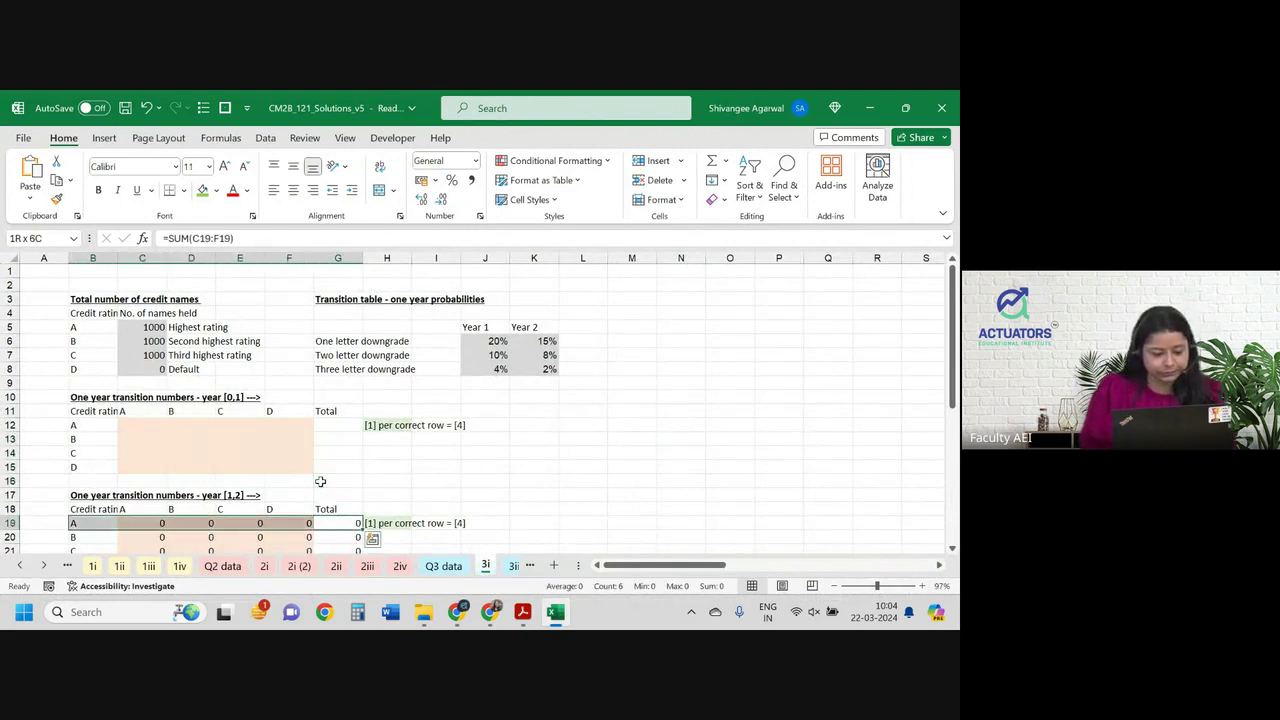
{"action": "key", "text": "shift+Down"}
{"action": "key", "text": "shift+Down"}
{"action": "key", "text": "shift+Down"}
{"action": "key", "text": "Delete"}
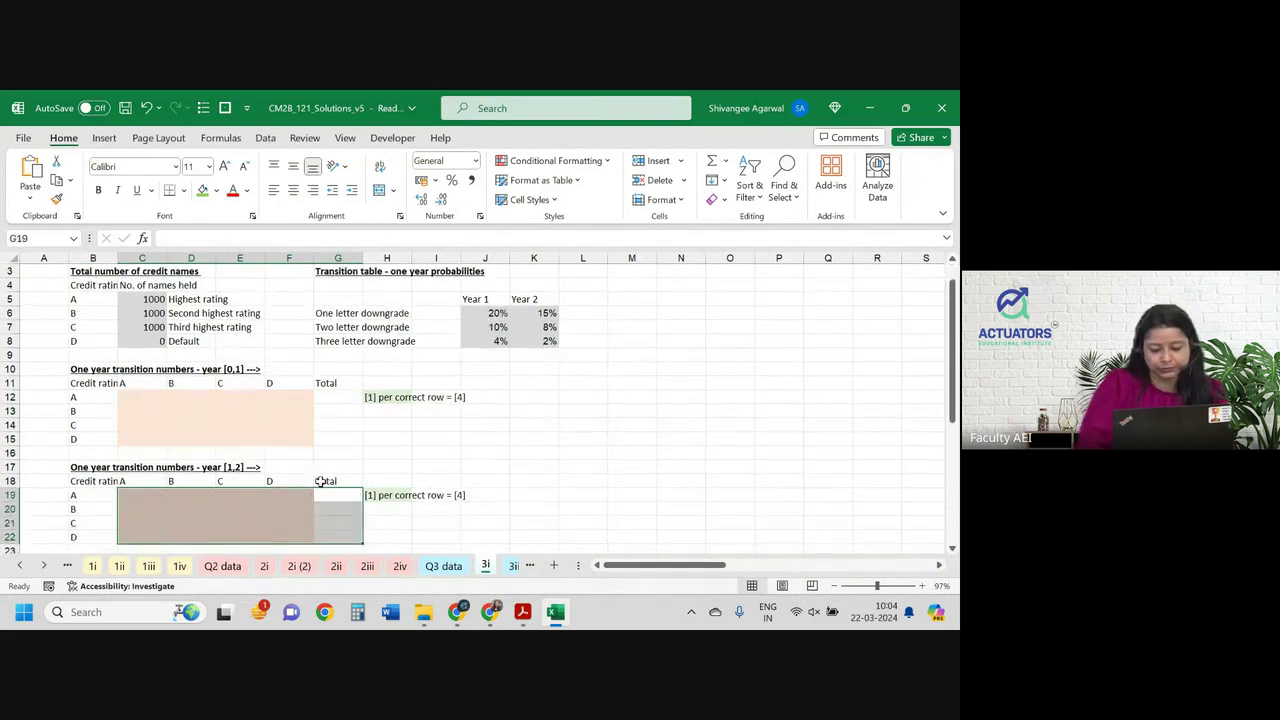
{"action": "scroll", "coordinate": [320, 481], "scroll_direction": "up", "scroll_amount": 2, "text": "ctrl"}
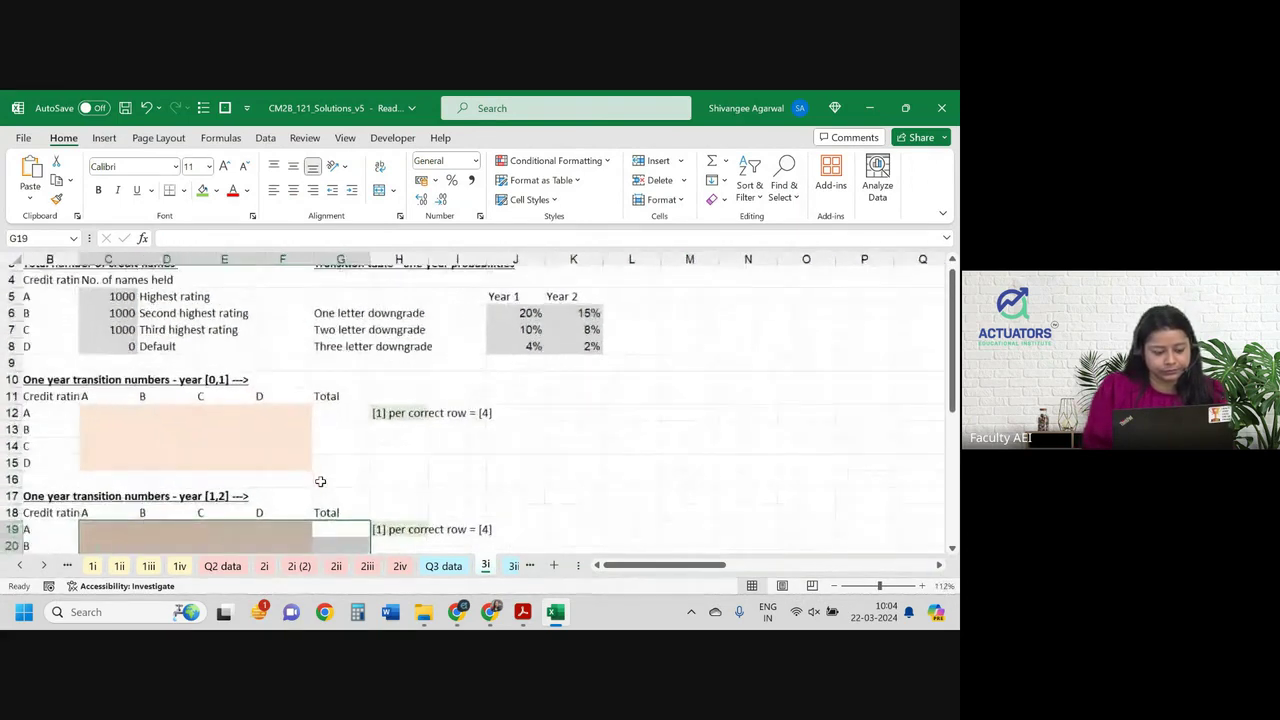
{"action": "scroll", "coordinate": [320, 481], "scroll_direction": "up", "scroll_amount": 1, "text": "ctrl"}
{"action": "scroll", "coordinate": [320, 481], "scroll_direction": "up", "scroll_amount": 2}
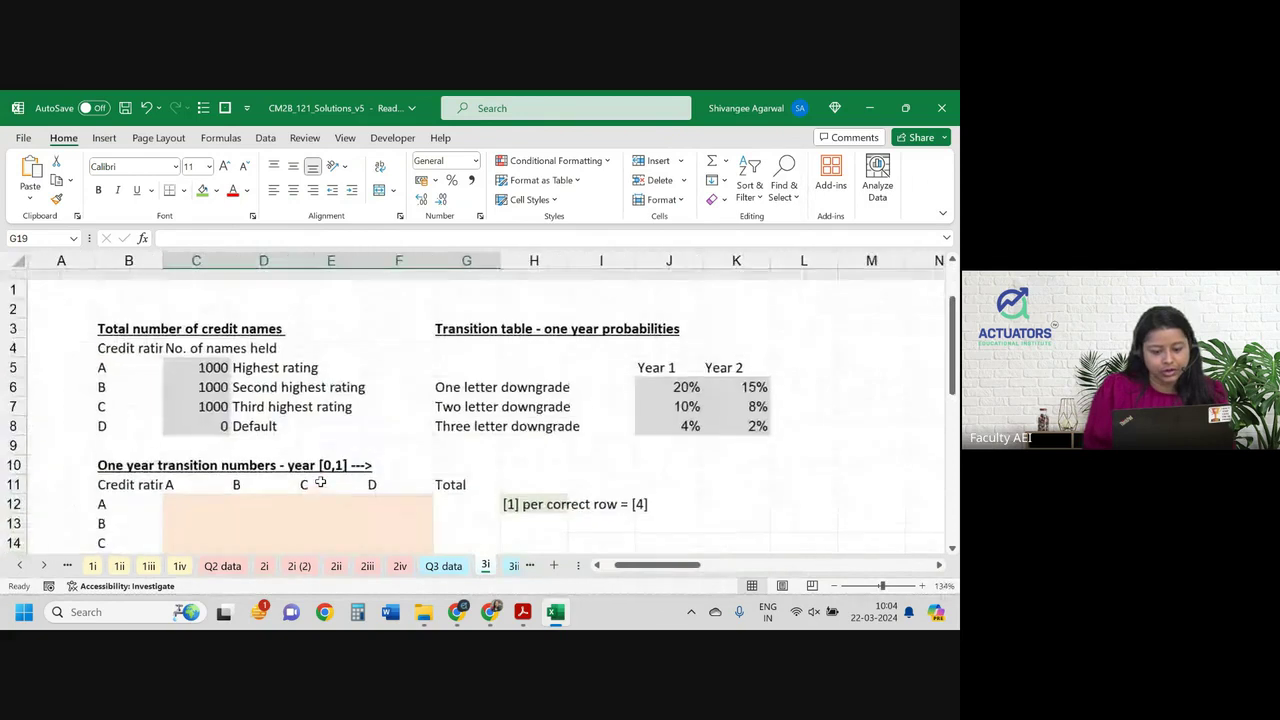
{"action": "left_click_drag", "start_coordinate": [215, 362], "coordinate": [212, 425]}
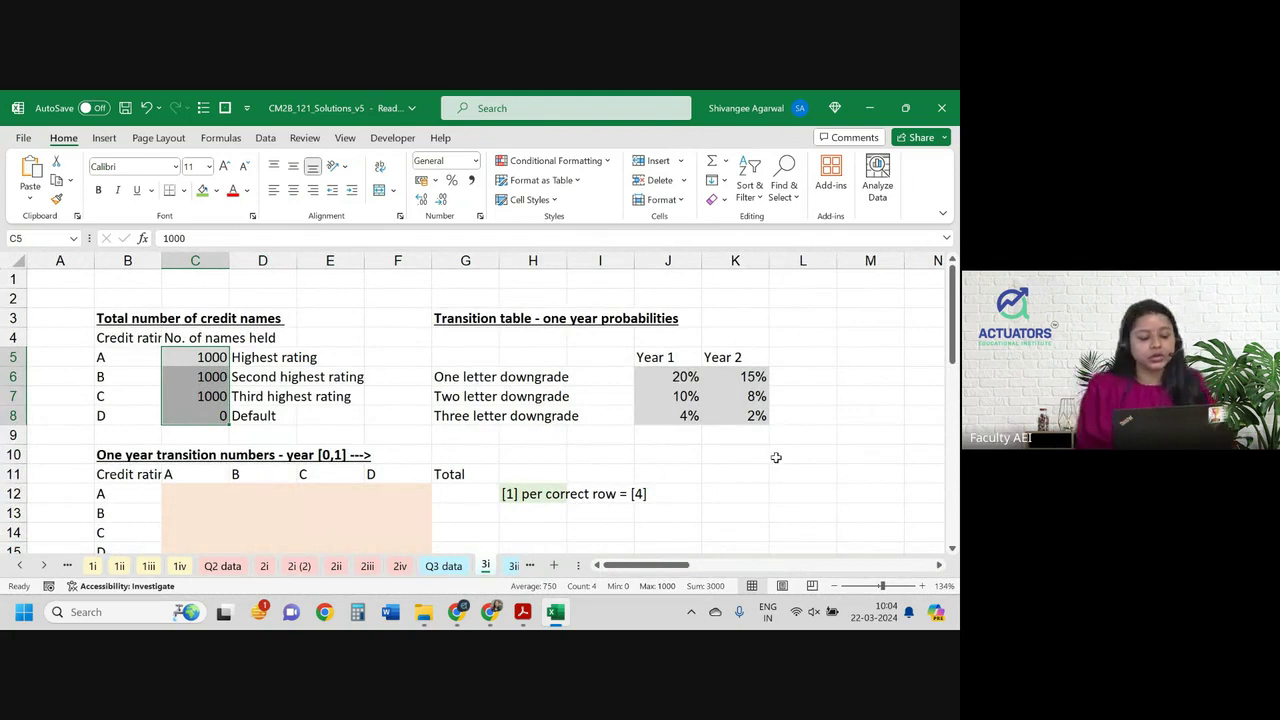
{"action": "scroll", "coordinate": [491, 405], "scroll_direction": "down", "scroll_amount": 1}
{"action": "left_click", "coordinate": [174, 453]}
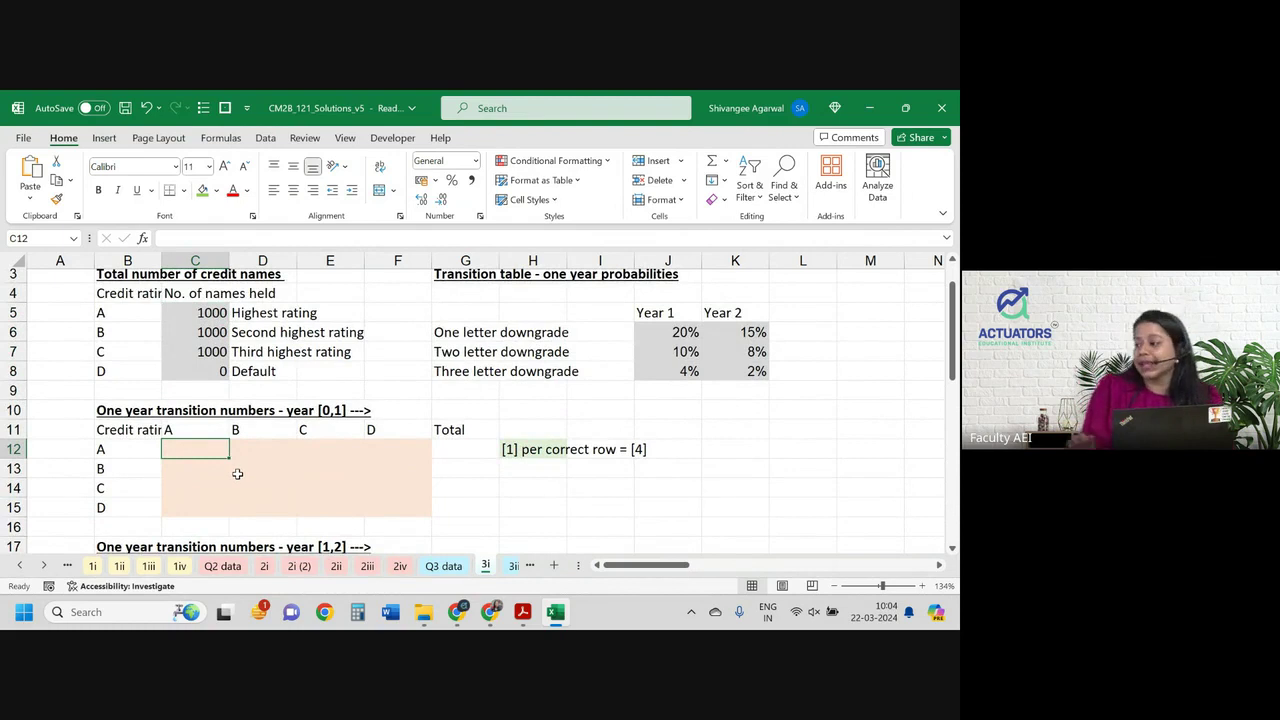
{"action": "type", "text": "="}
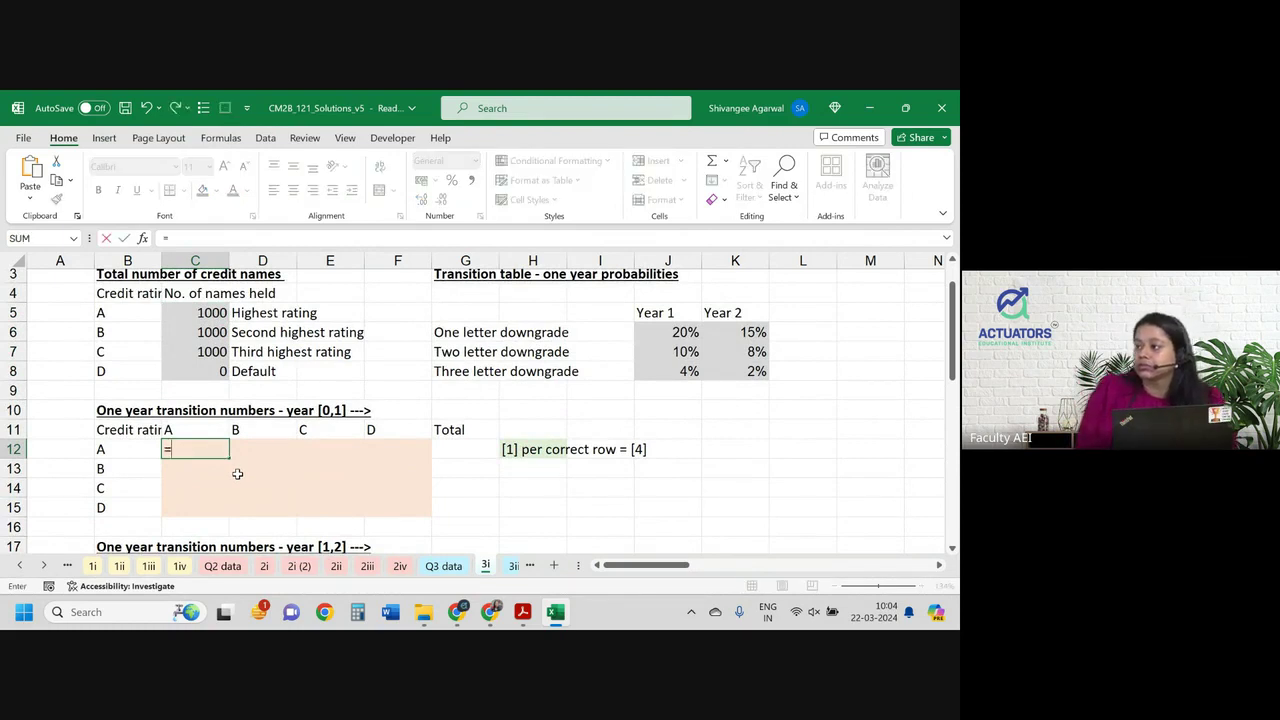
{"action": "left_click", "coordinate": [200, 311]}
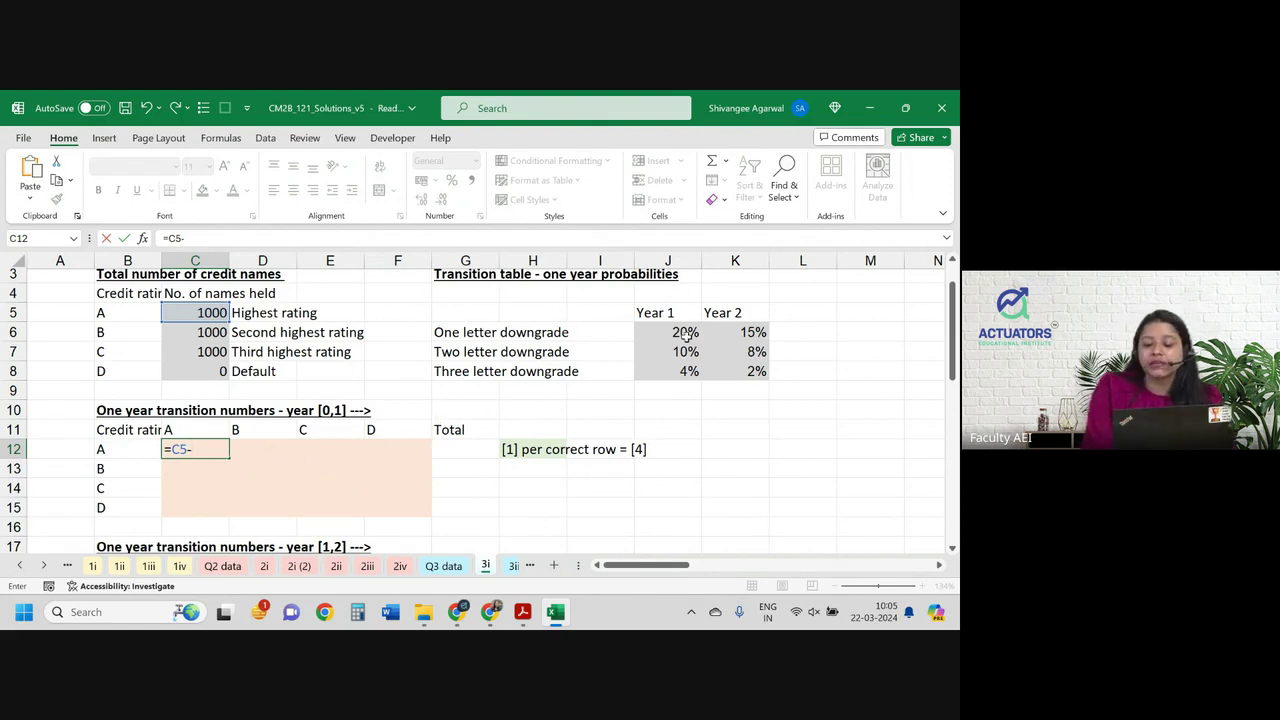
{"action": "key", "text": "BackSpace"}
{"action": "key", "text": "BackSpace"}
{"action": "key", "text": "BackSpace"}
{"action": "key", "text": "BackSpace"}
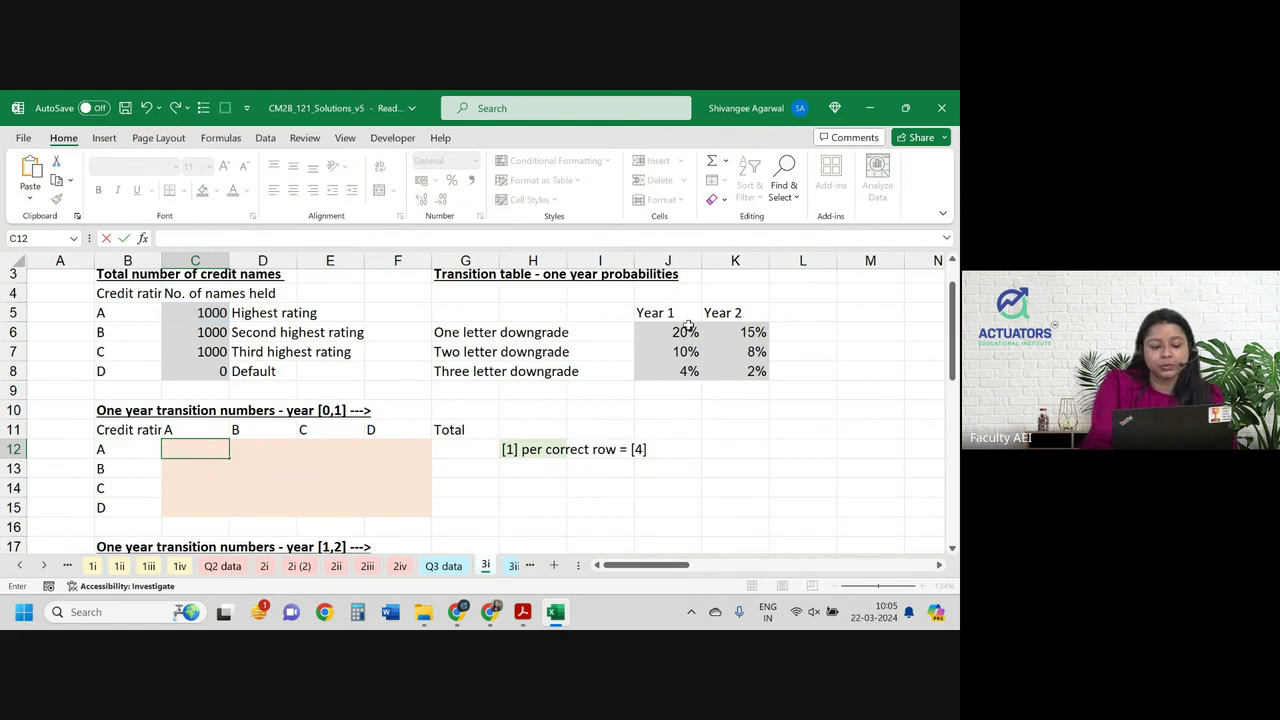
{"action": "key", "text": "Return"}
{"action": "left_click", "coordinate": [495, 392]}
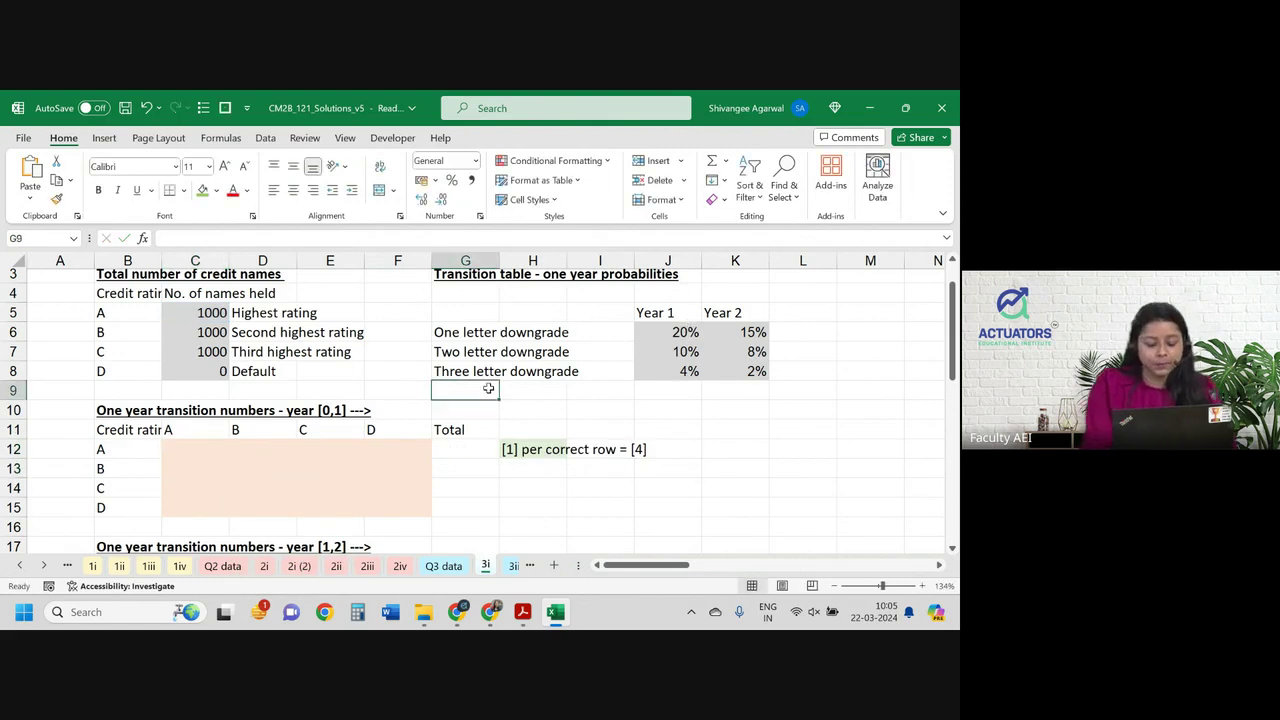
Add a green 'No downgrade' row with =1-SUM(J6:J8) in J9, filled to K9 (66%, 75%).
{"action": "type", "text": "No downgr"}
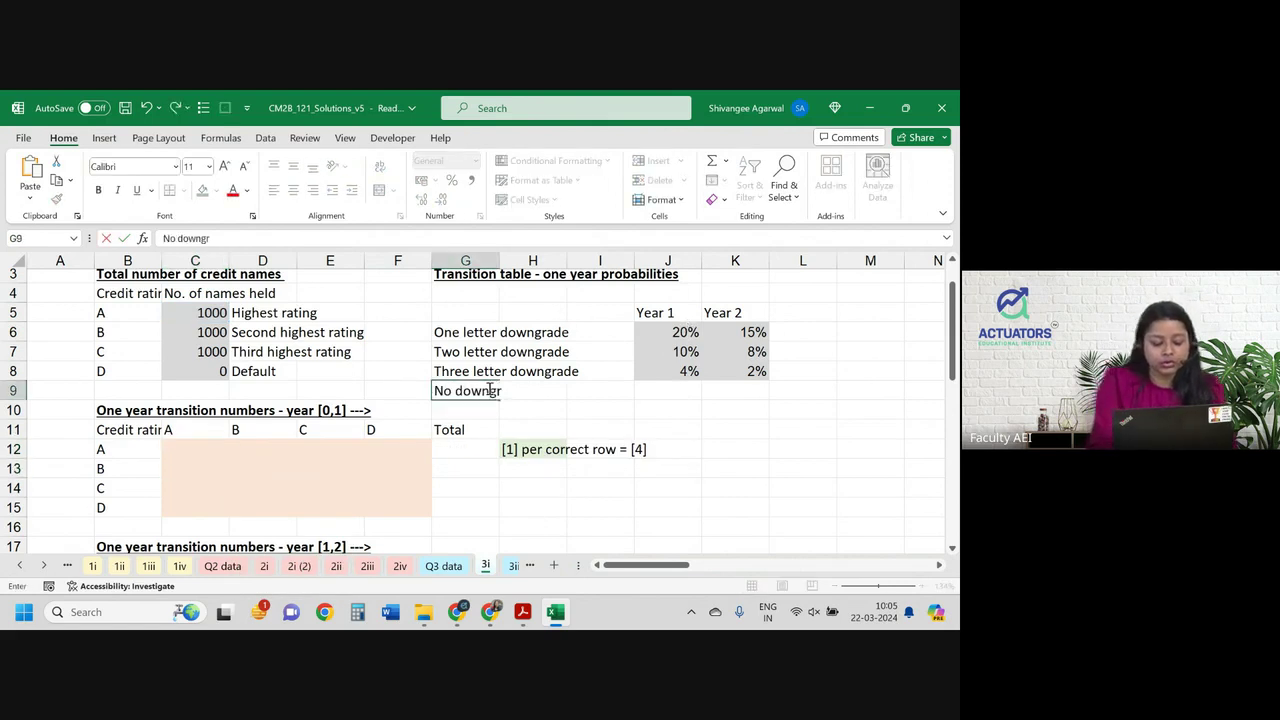
{"action": "type", "text": "ade"}
{"action": "key", "text": "Tab"}
{"action": "key", "text": "Tab"}
{"action": "key", "text": "Tab"}
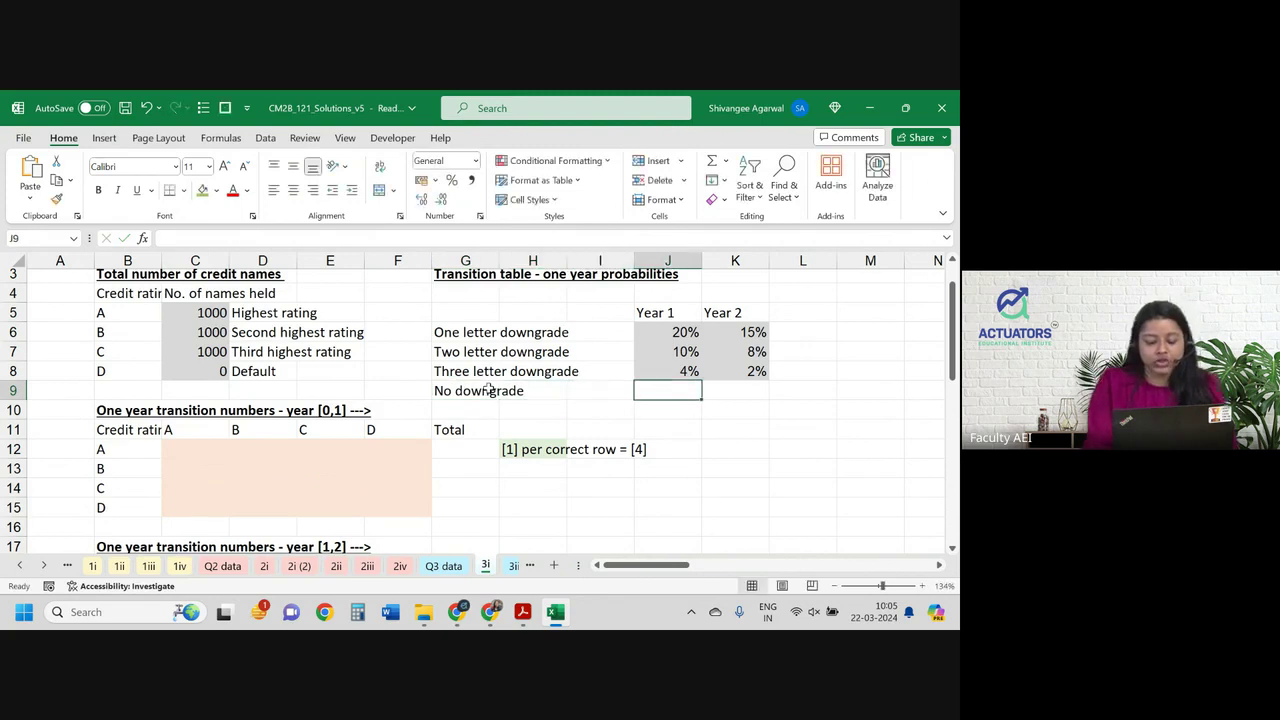
{"action": "type", "text": "=1-sum"}
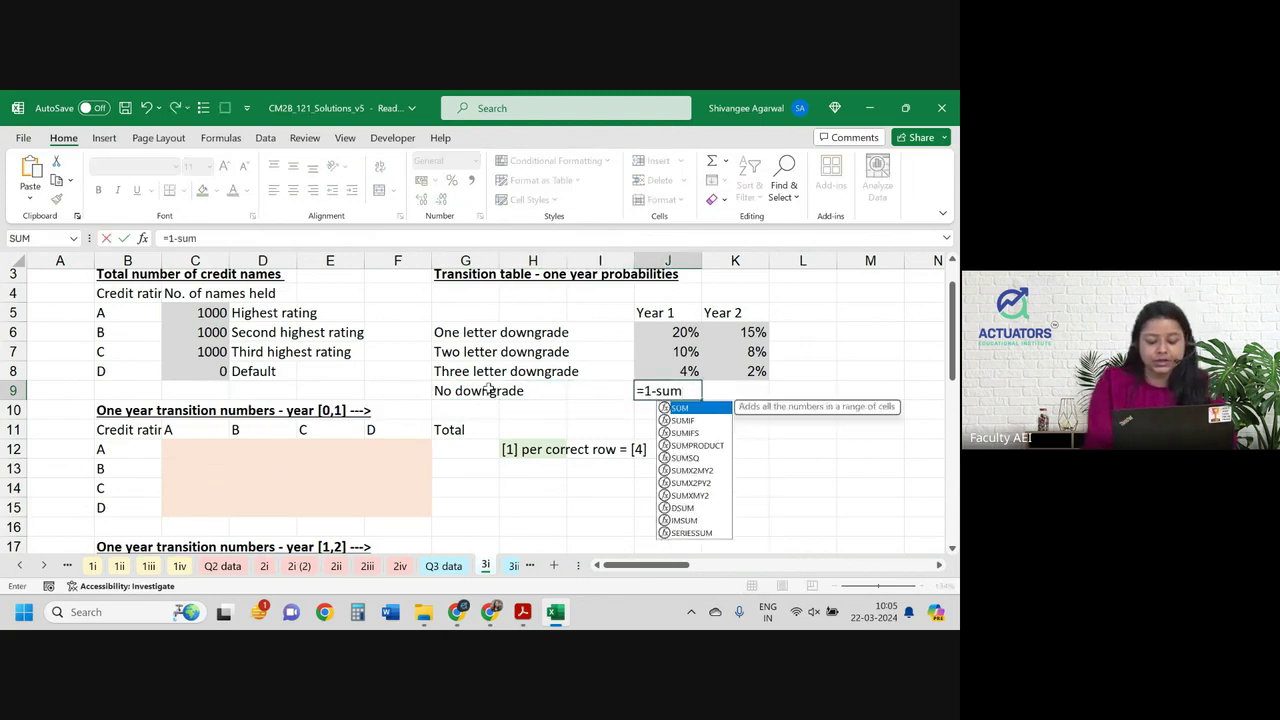
{"action": "type", "text": "("}
{"action": "key", "text": "Up"}
{"action": "key", "text": "Up"}
{"action": "key", "text": "Up"}
{"action": "key", "text": "shift+Down"}
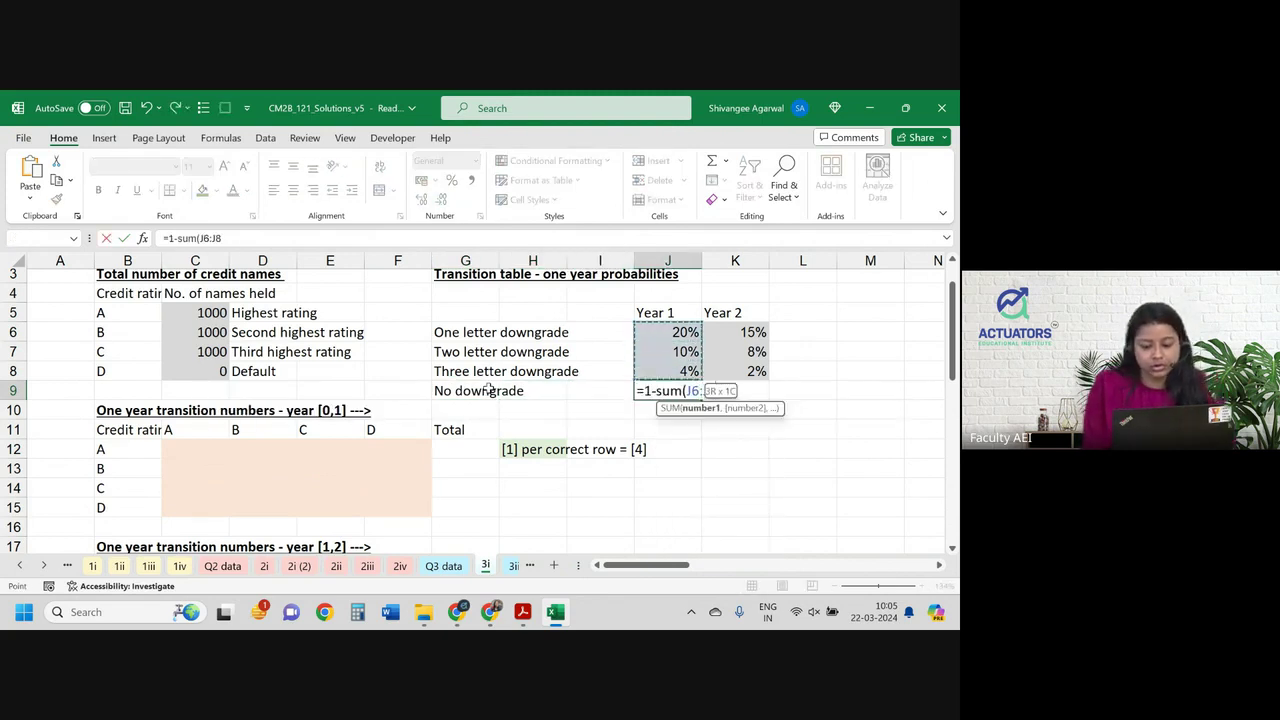
{"action": "key", "text": "shift+Down"}
{"action": "key", "text": "Return"}
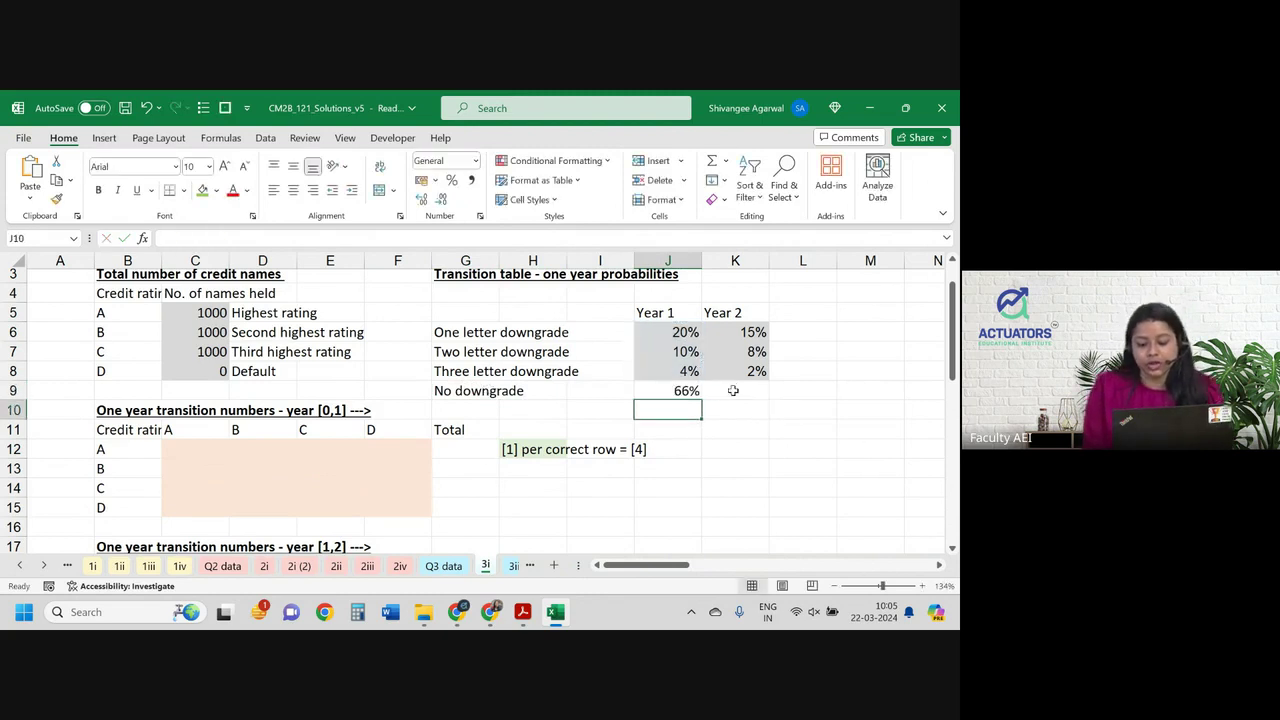
{"action": "left_click", "coordinate": [693, 394]}
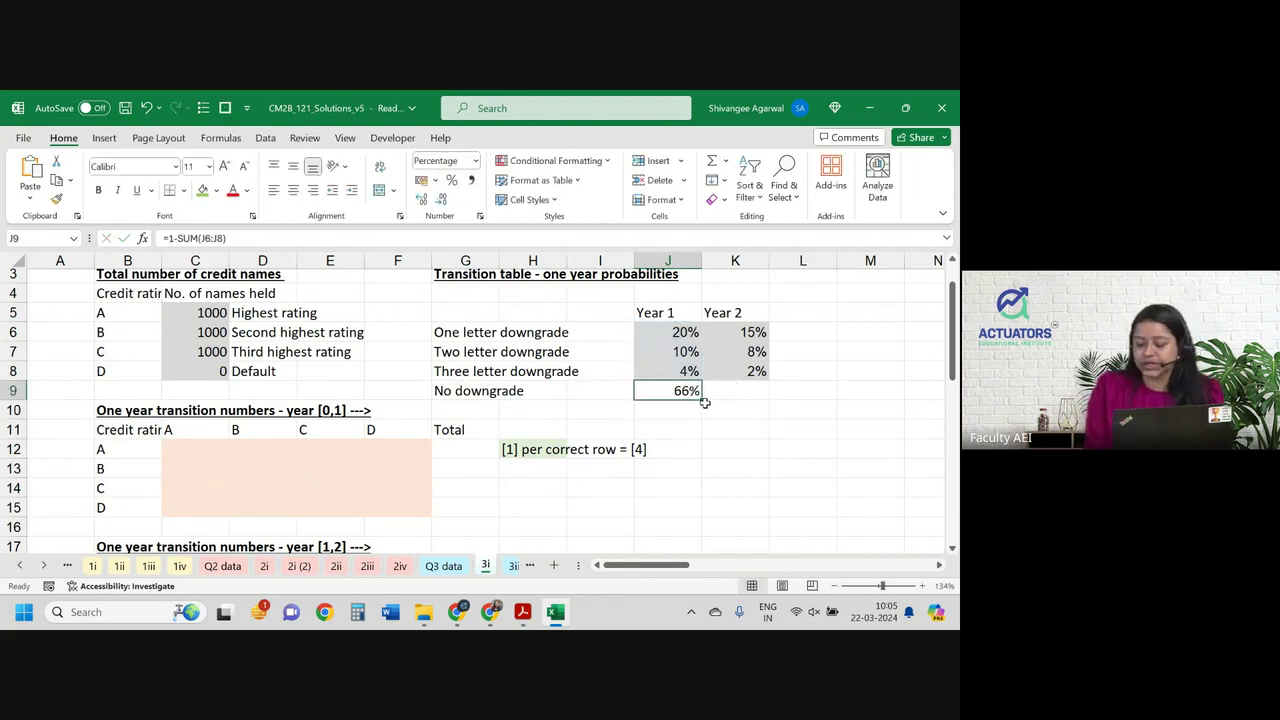
{"action": "left_click_drag", "start_coordinate": [703, 397], "coordinate": [780, 398]}
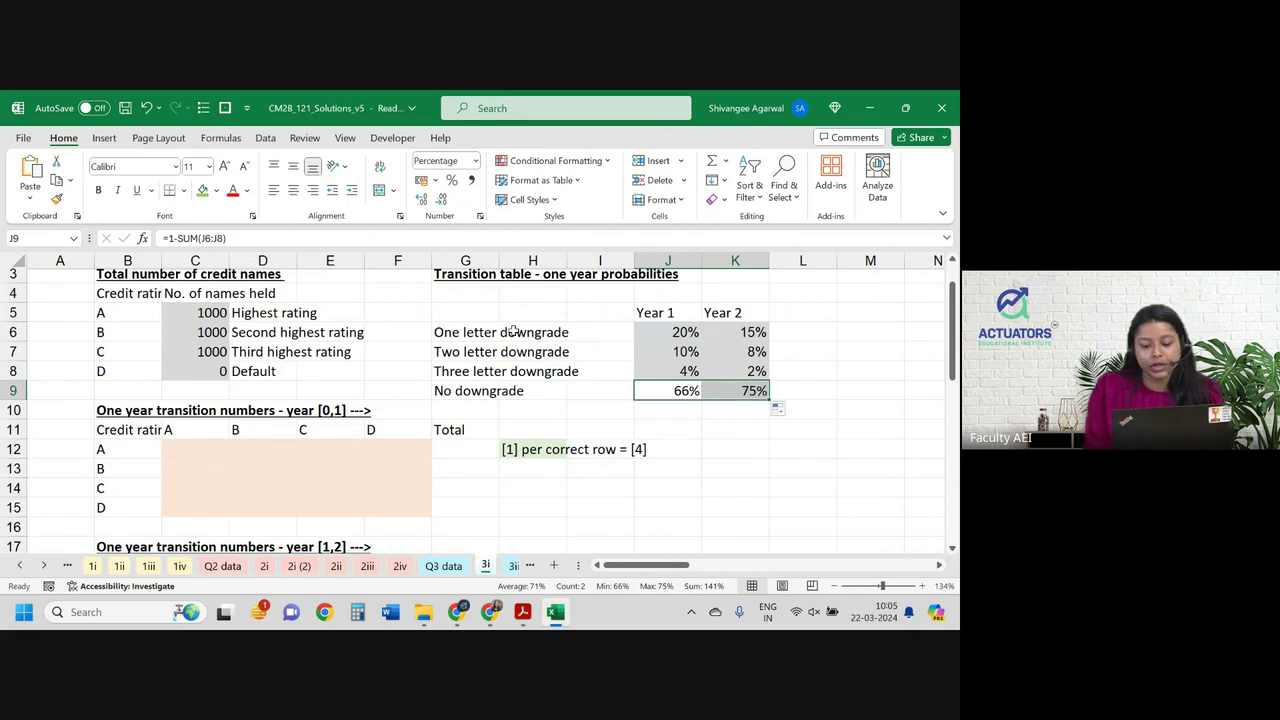
{"action": "left_click", "coordinate": [203, 190]}
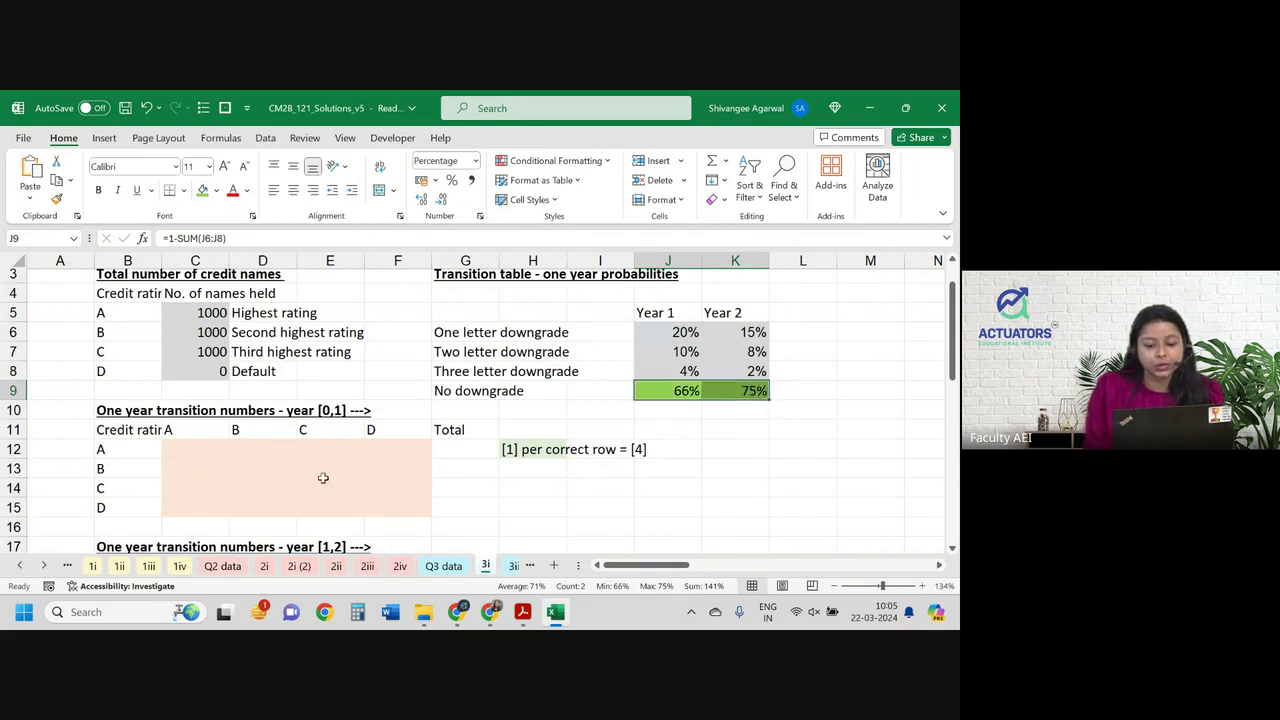
Enter =C5*J9 in C12 to give the A-to-A year [0,1] count of 660.
{"action": "left_click", "coordinate": [196, 446]}
{"action": "type", "text": "="}
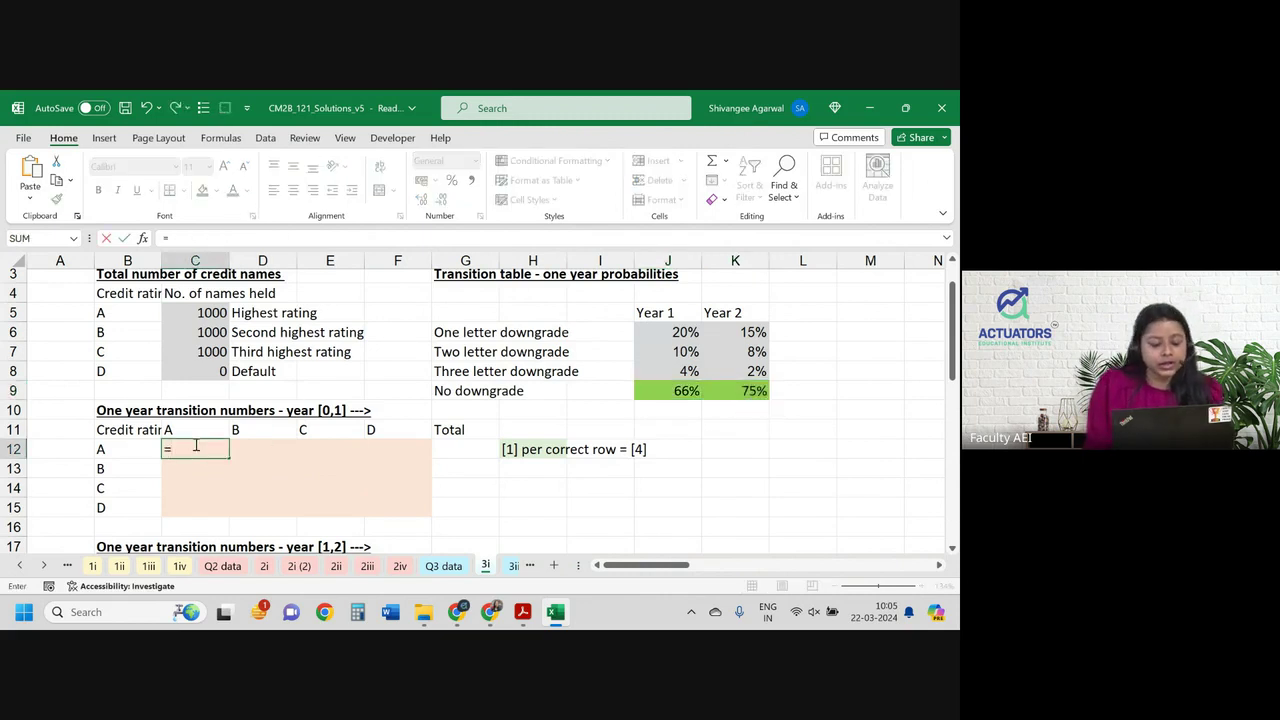
{"action": "key", "text": "Up"}
{"action": "key", "text": "Up"}
{"action": "key", "text": "Up"}
{"action": "key", "text": "Up"}
{"action": "key", "text": "Up"}
{"action": "key", "text": "Up"}
{"action": "key", "text": "Down"}
{"action": "key", "text": "Down"}
{"action": "key", "text": "Down"}
{"action": "key", "text": "Up"}
{"action": "key", "text": "Up"}
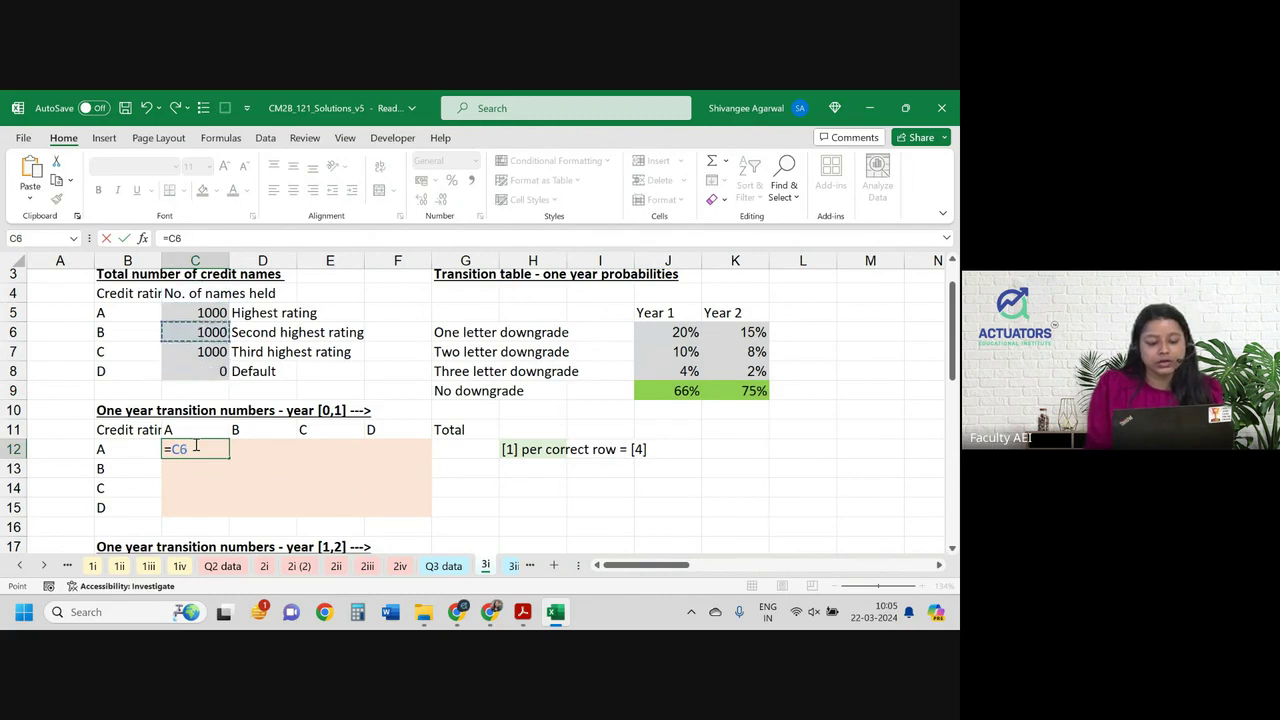
{"action": "key", "text": "Up"}
{"action": "type", "text": "*"}
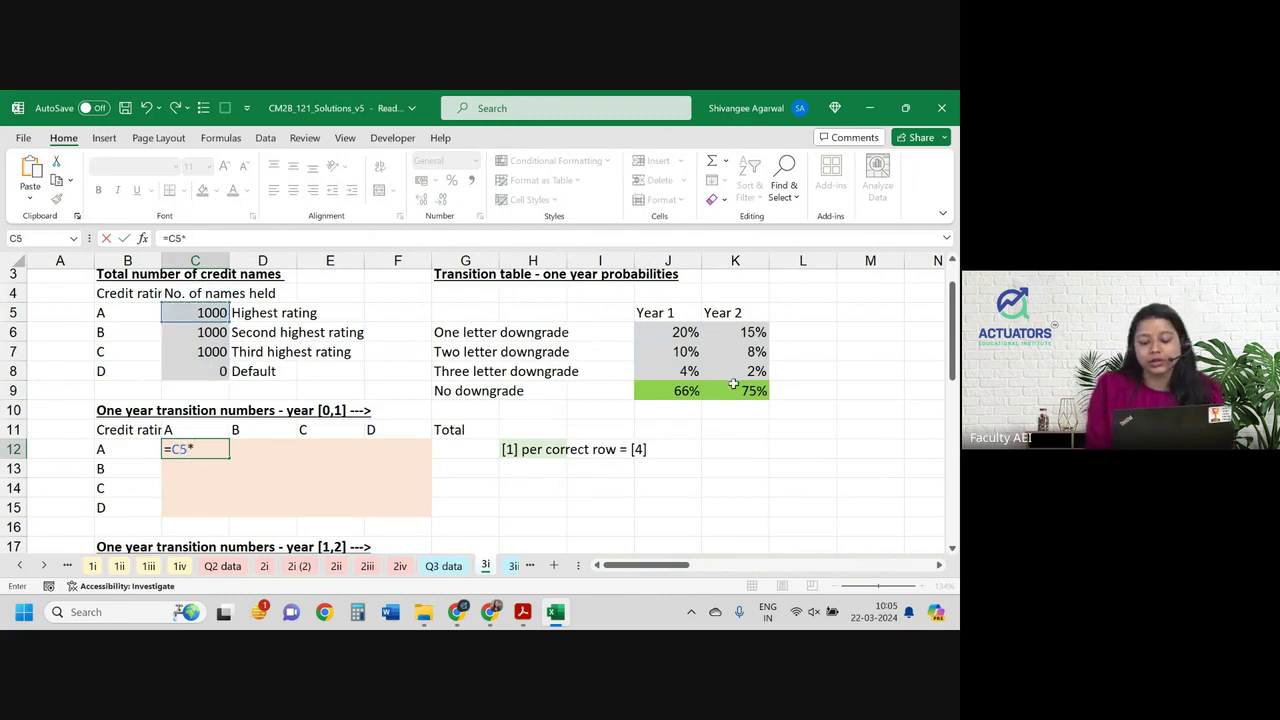
{"action": "left_click", "coordinate": [683, 388]}
{"action": "key", "text": "ctrl+Return"}
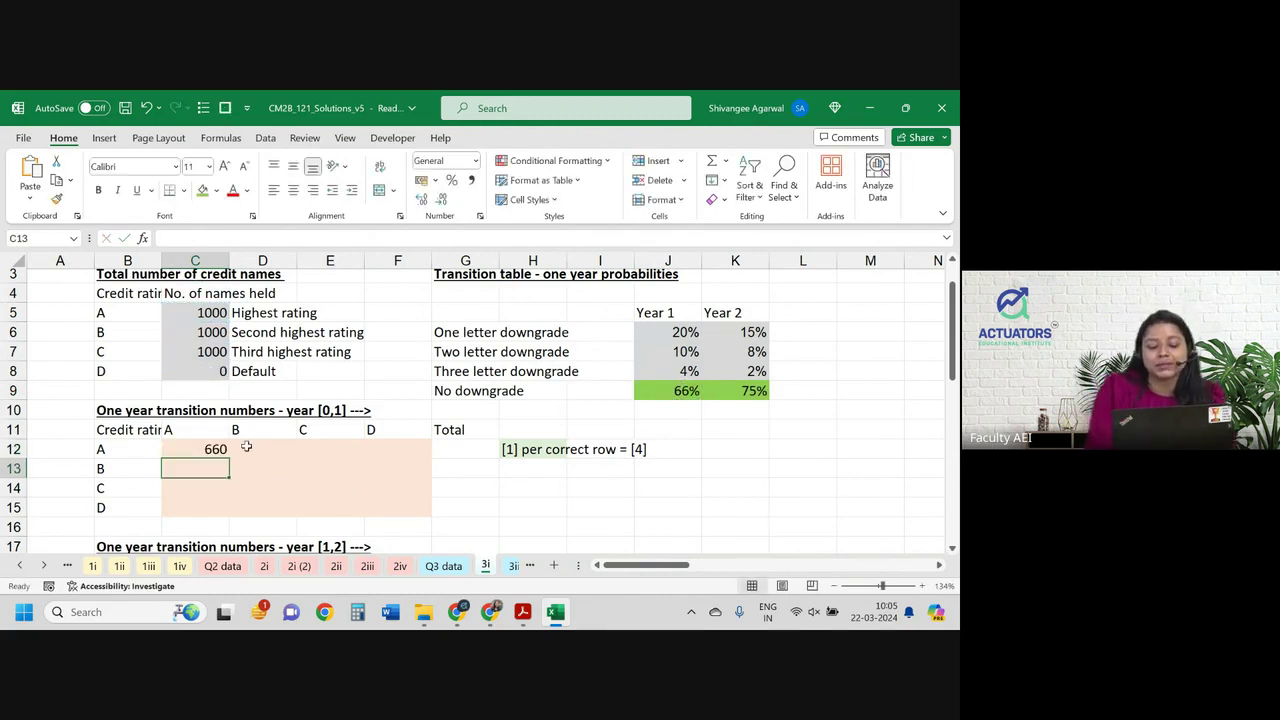
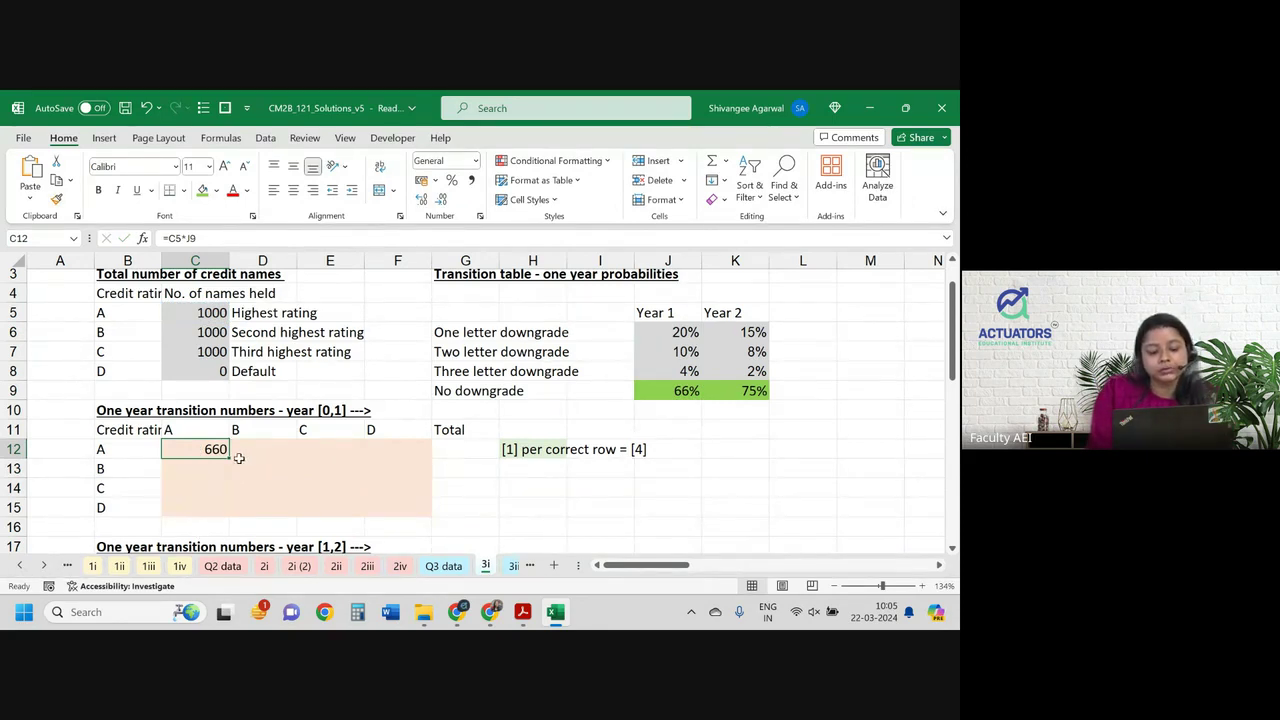
Copy the 660 formula from C12 across row A through F12.
{"action": "left_click", "coordinate": [118, 450]}
{"action": "left_click", "coordinate": [250, 458]}
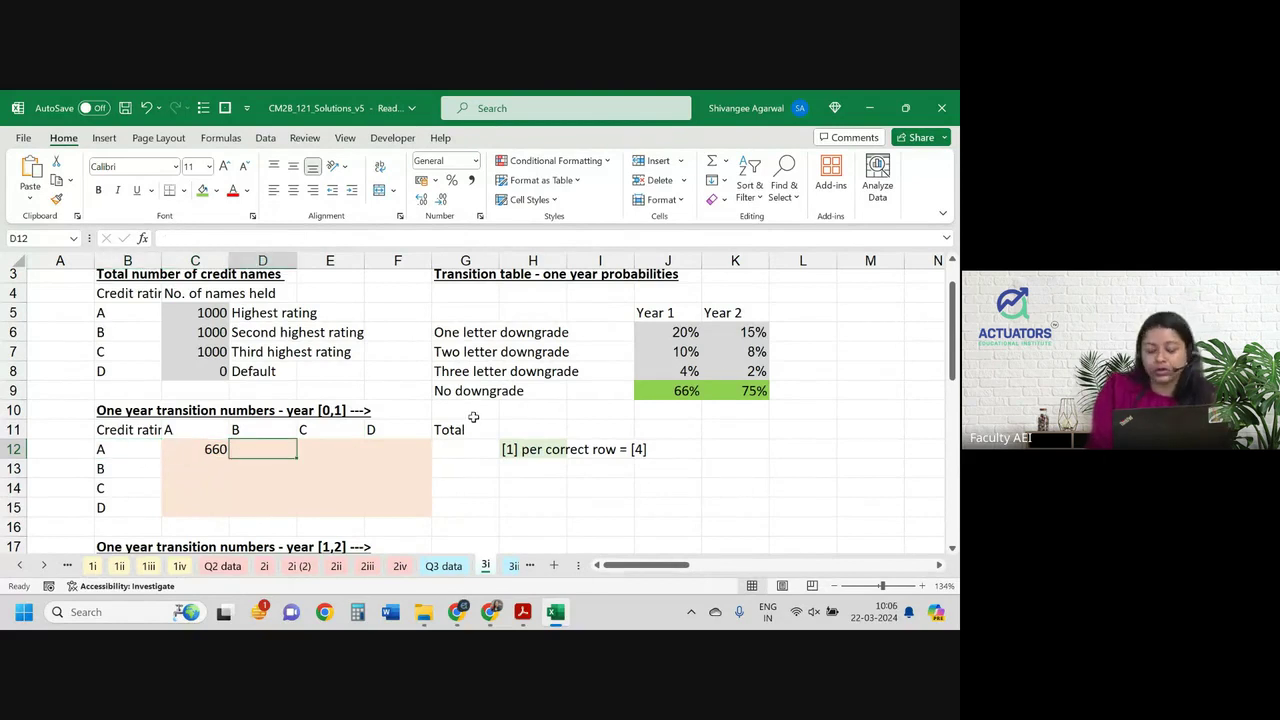
{"action": "left_click", "coordinate": [320, 448]}
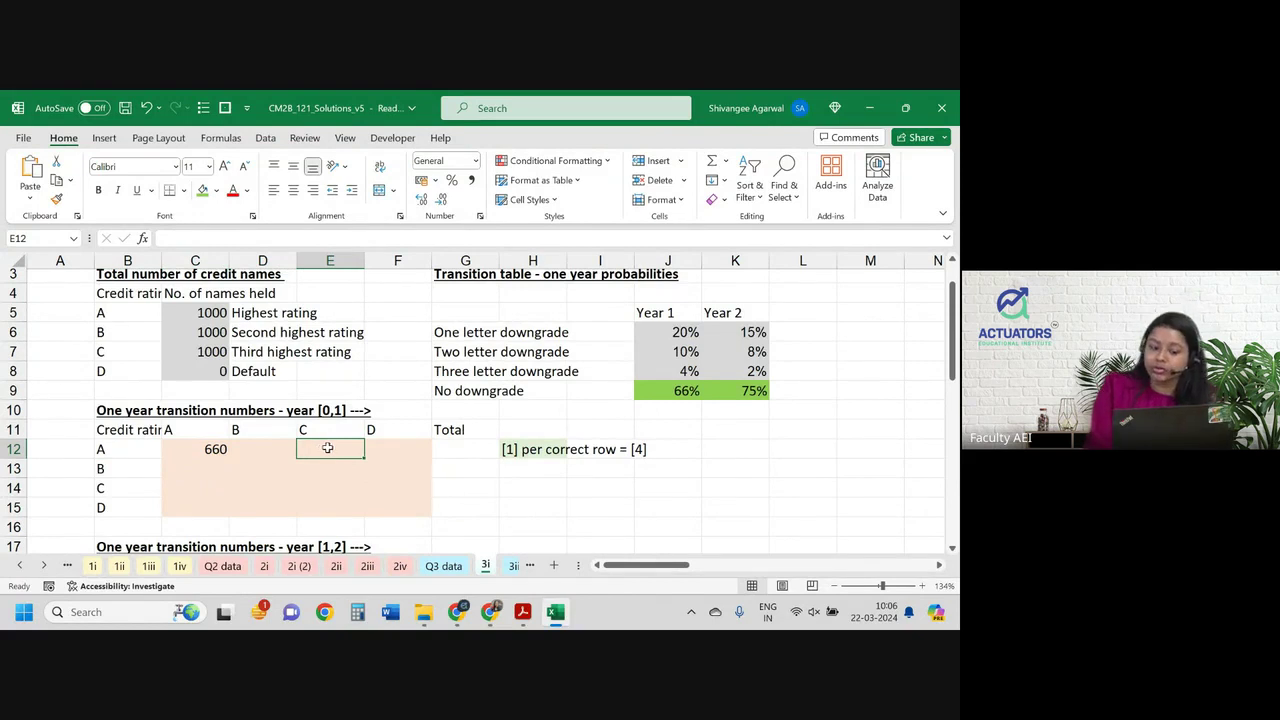
{"action": "double_click", "coordinate": [176, 452]}
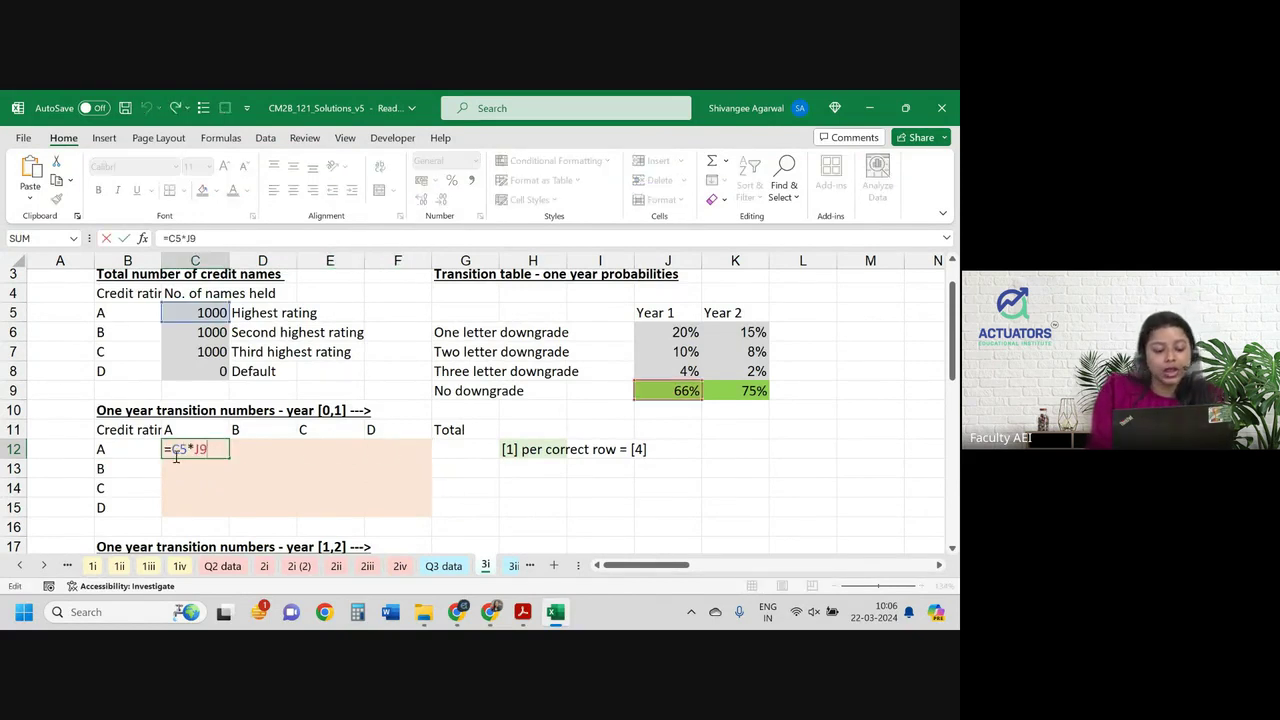
{"action": "key", "text": "Return"}
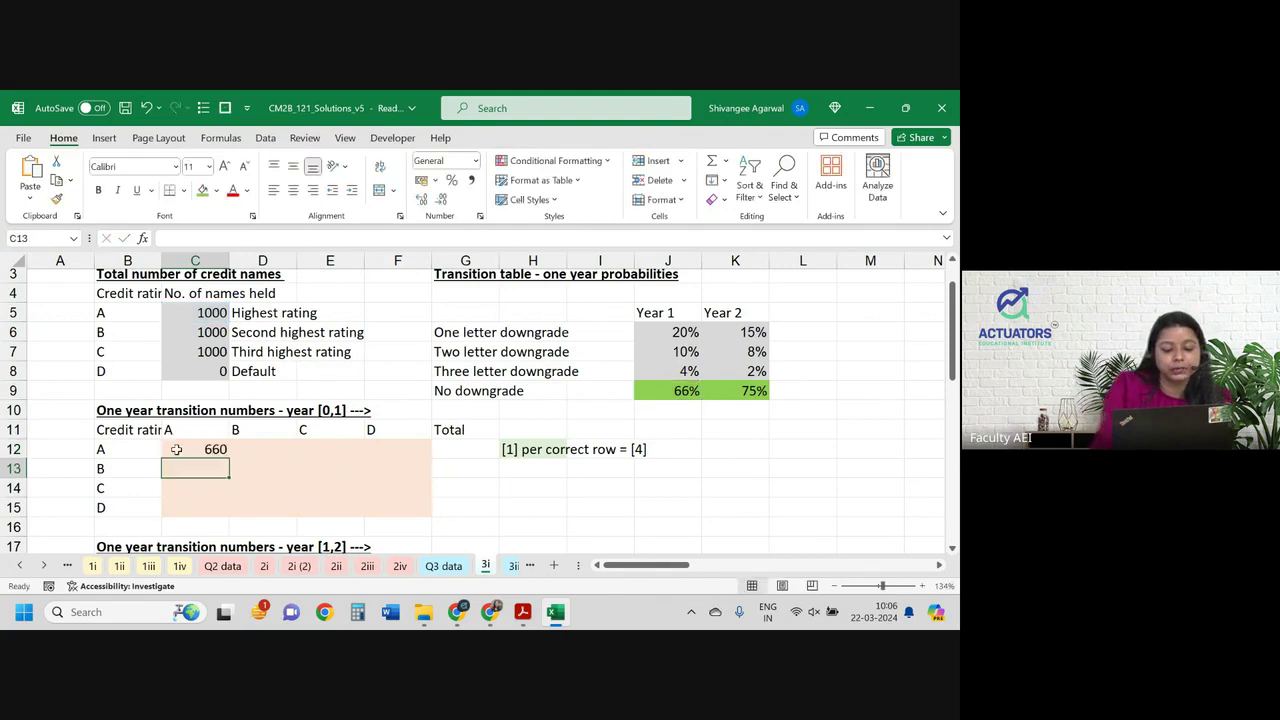
{"action": "left_click", "coordinate": [176, 450]}
{"action": "key", "text": "ctrl+c"}
{"action": "left_click_drag", "start_coordinate": [190, 450], "coordinate": [400, 450]}
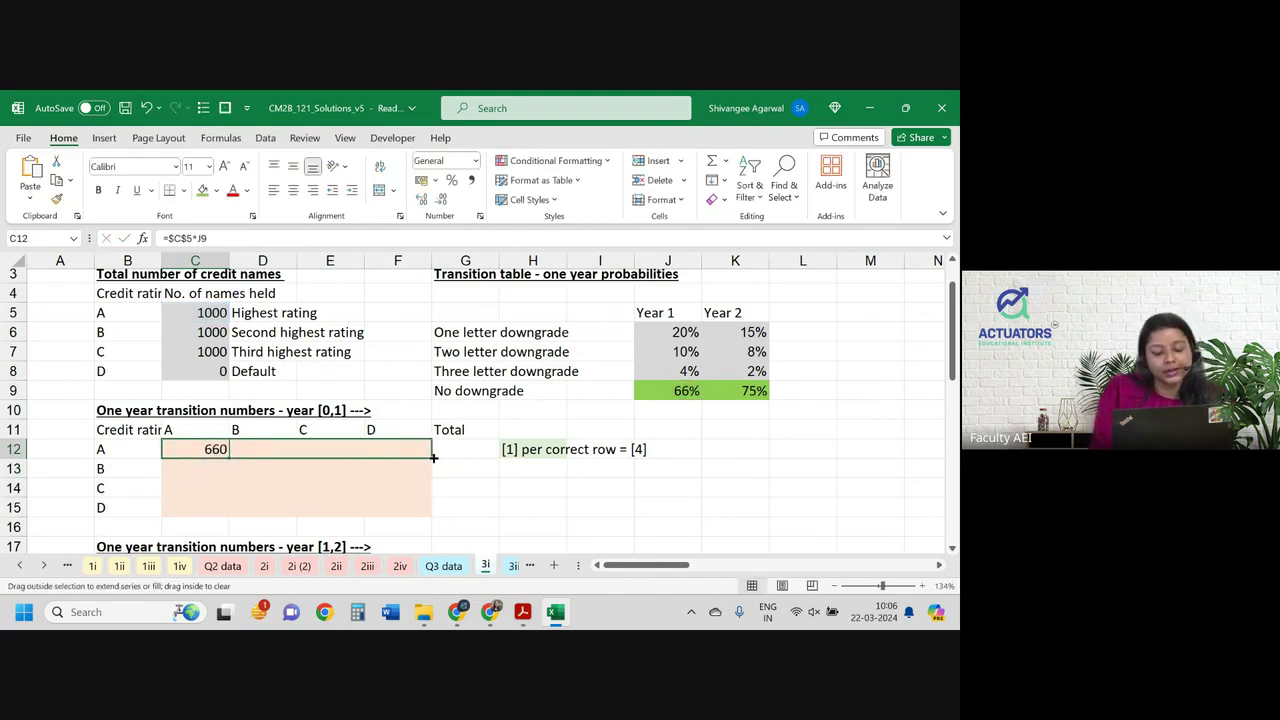
{"action": "key", "text": "ctrl+v"}
Repoint the copied formulas to rates J6, J7 and J8, giving 200, 100 and 40.
{"action": "double_click", "coordinate": [265, 450]}
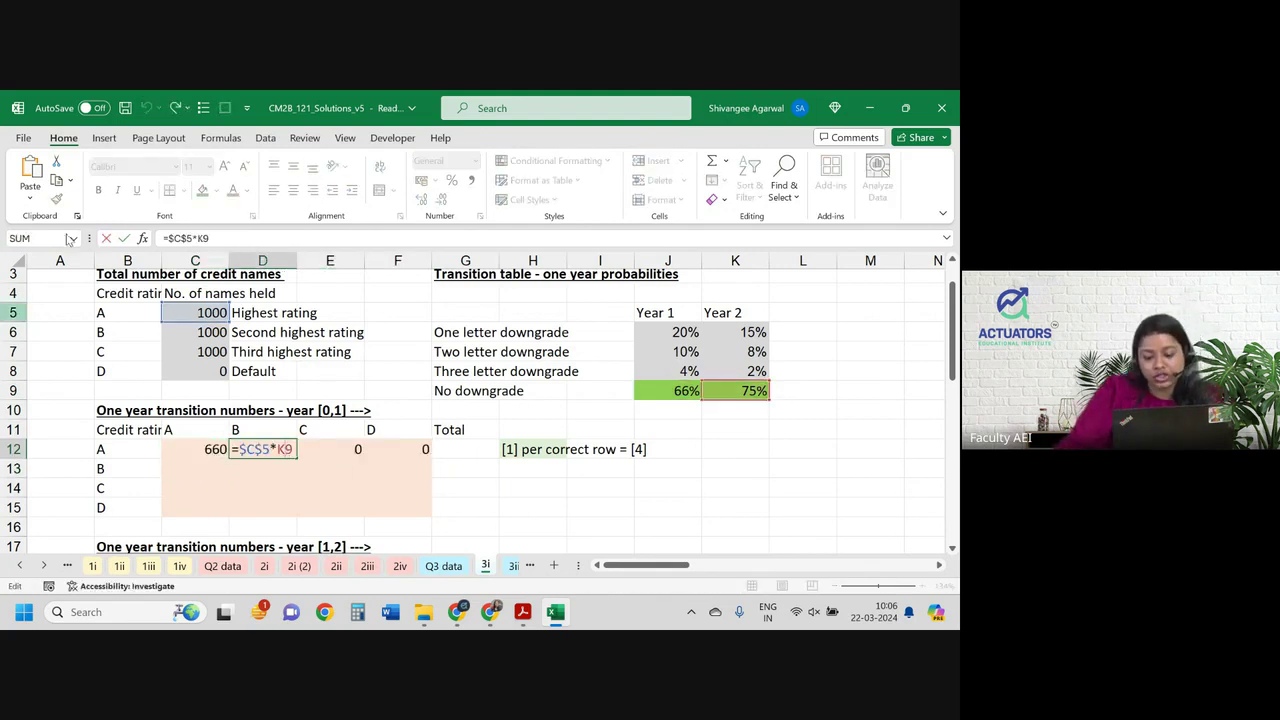
{"action": "left_click_drag", "start_coordinate": [750, 375], "coordinate": [683, 335]}
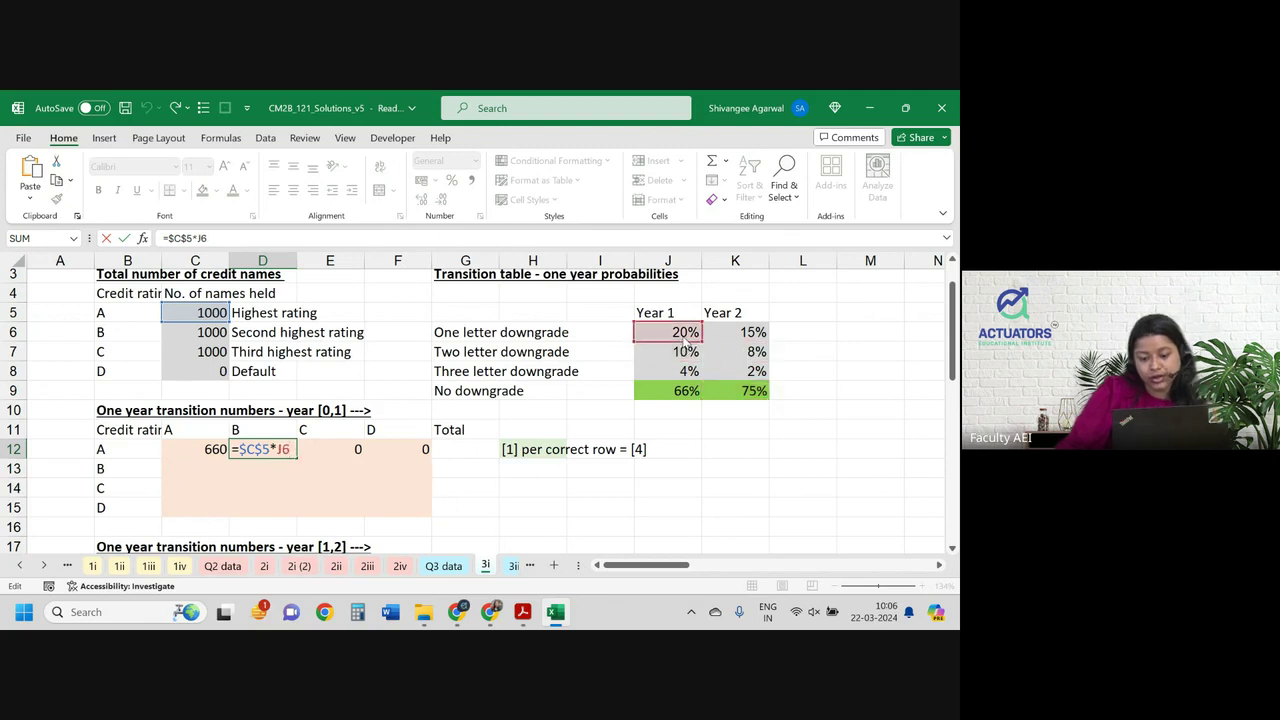
{"action": "key", "text": "Return"}
{"action": "double_click", "coordinate": [338, 449]}
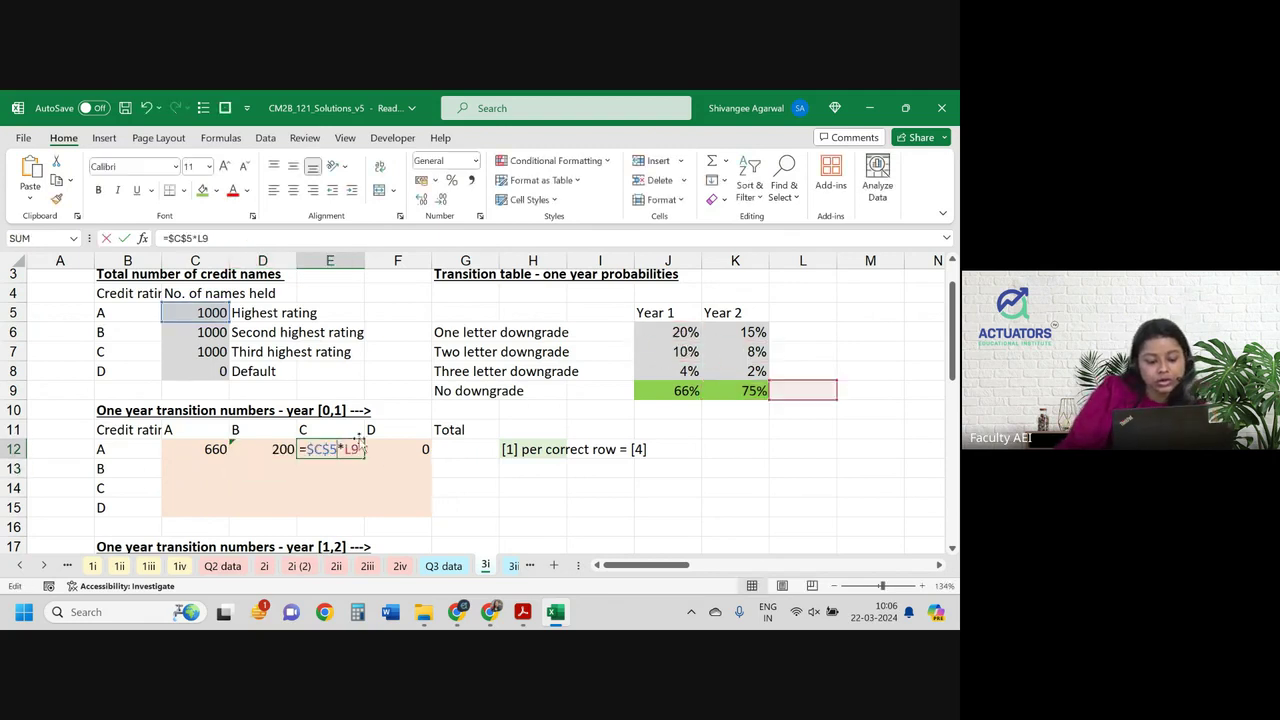
{"action": "left_click_drag", "start_coordinate": [836, 399], "coordinate": [676, 362]}
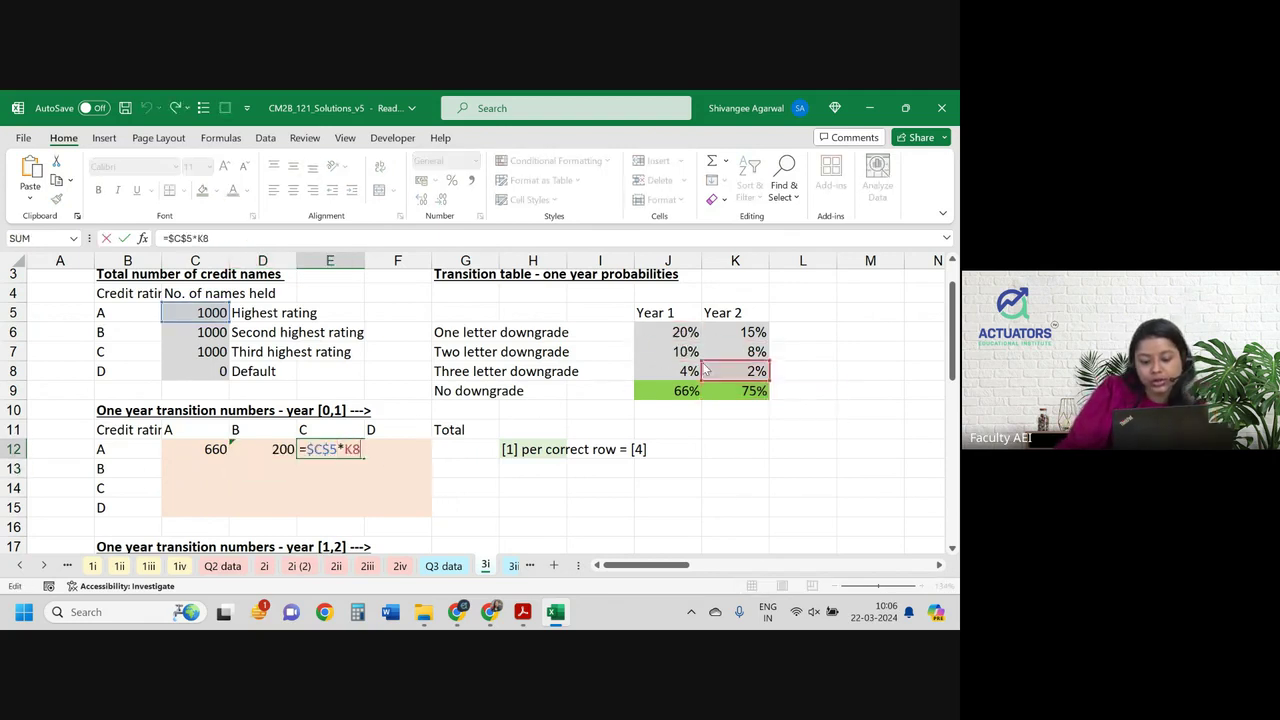
{"action": "key", "text": "Return"}
{"action": "double_click", "coordinate": [397, 449]}
{"action": "type", "text": "=$C$5*M9"}
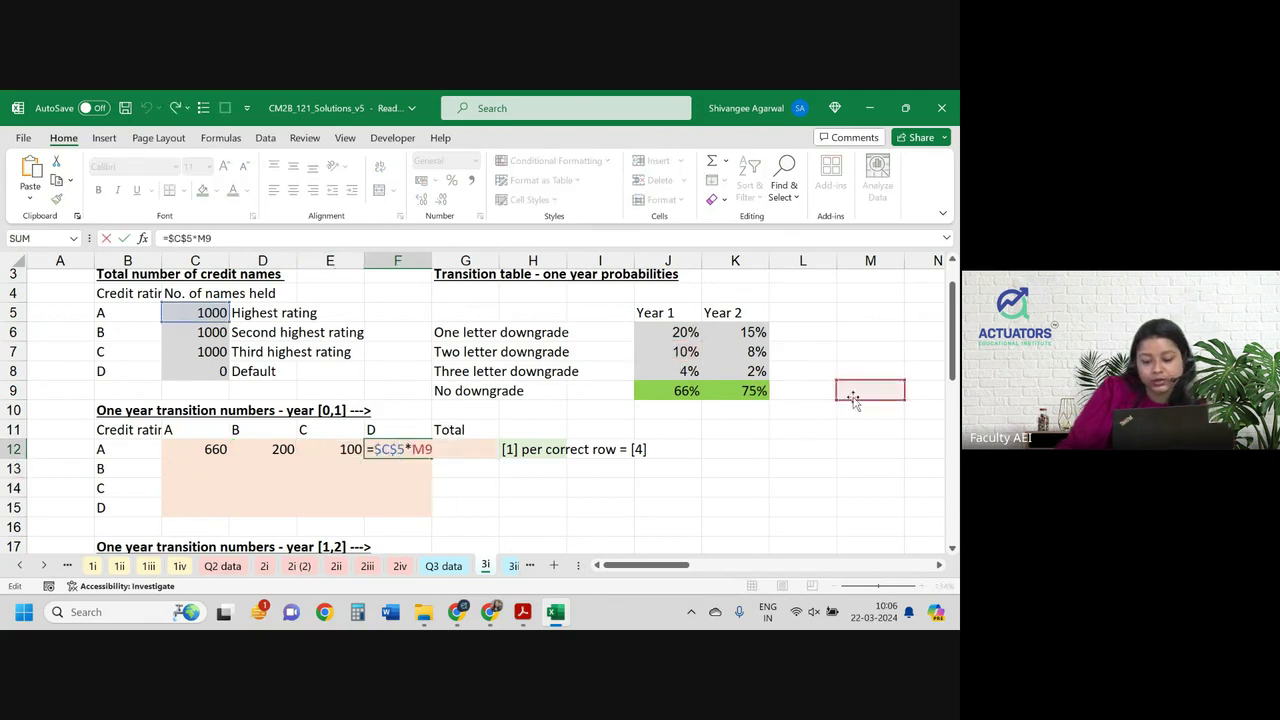
{"action": "left_click_drag", "start_coordinate": [866, 392], "coordinate": [676, 372]}
{"action": "key", "text": "Return"}
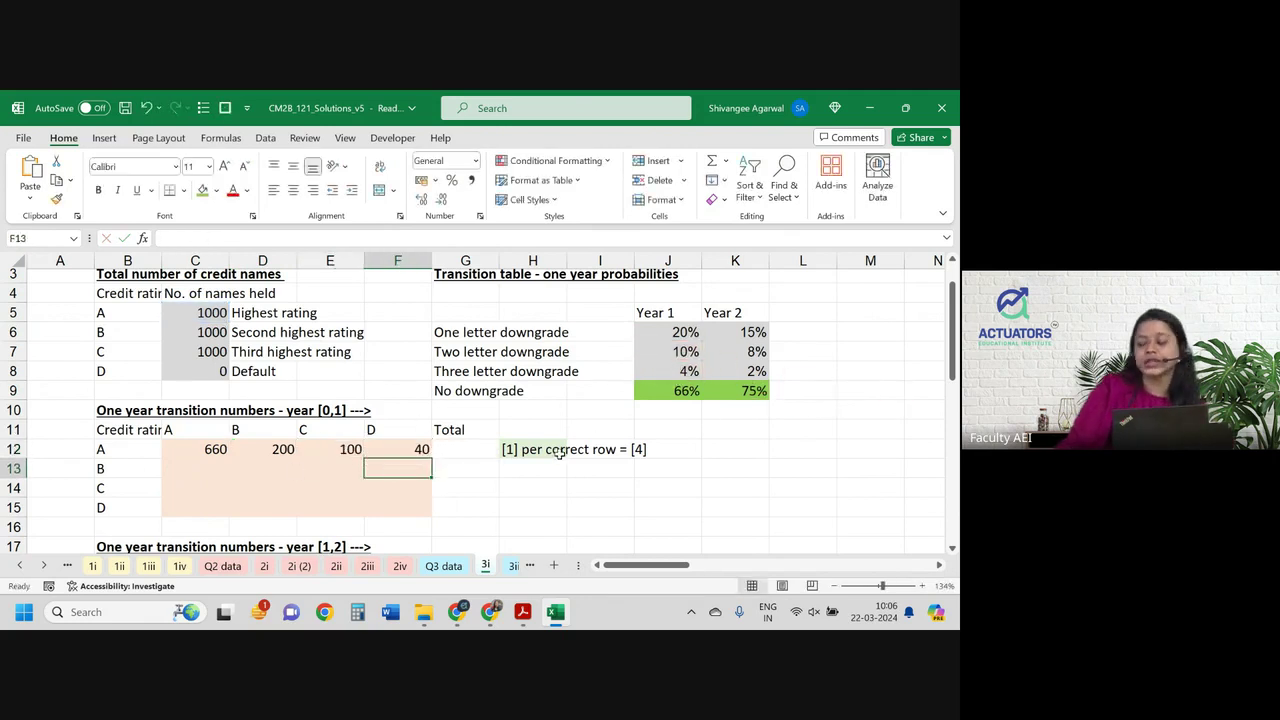
Enter =SUM(C12:F12) in G12 so rating A's total reads 1000.
{"action": "left_click", "coordinate": [472, 446]}
{"action": "type", "text": "="}
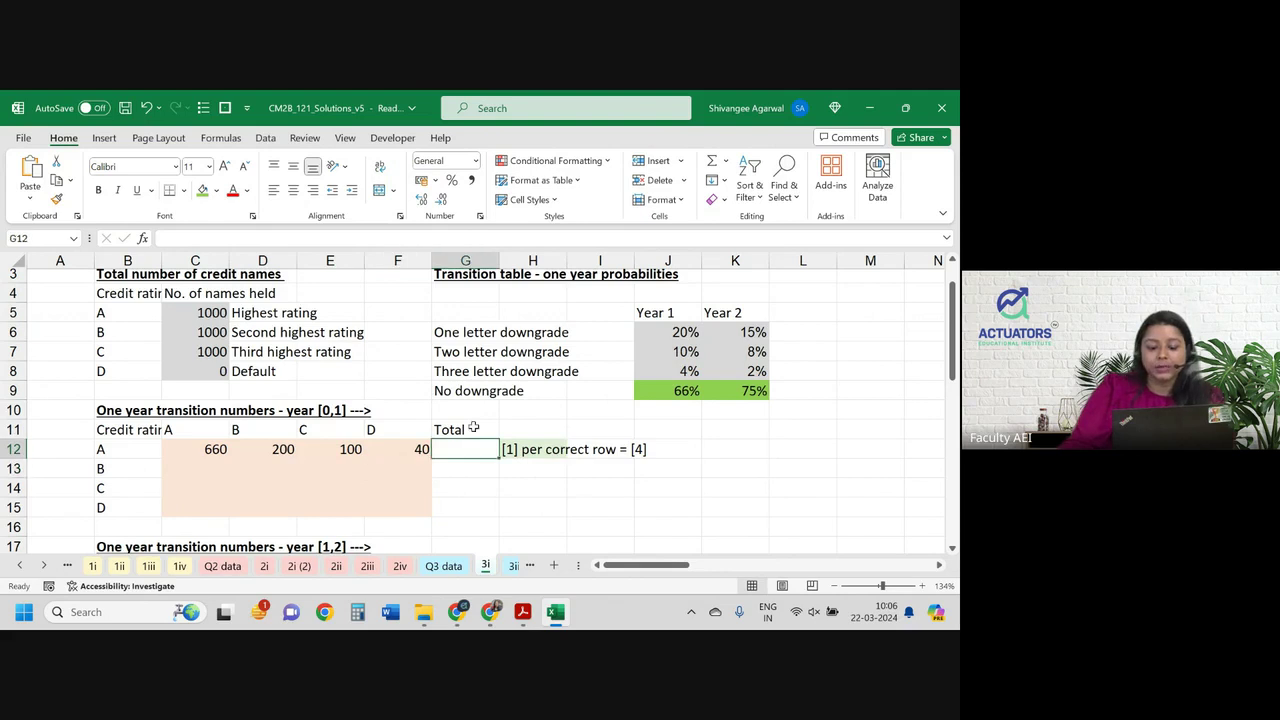
{"action": "type", "text": "sum("}
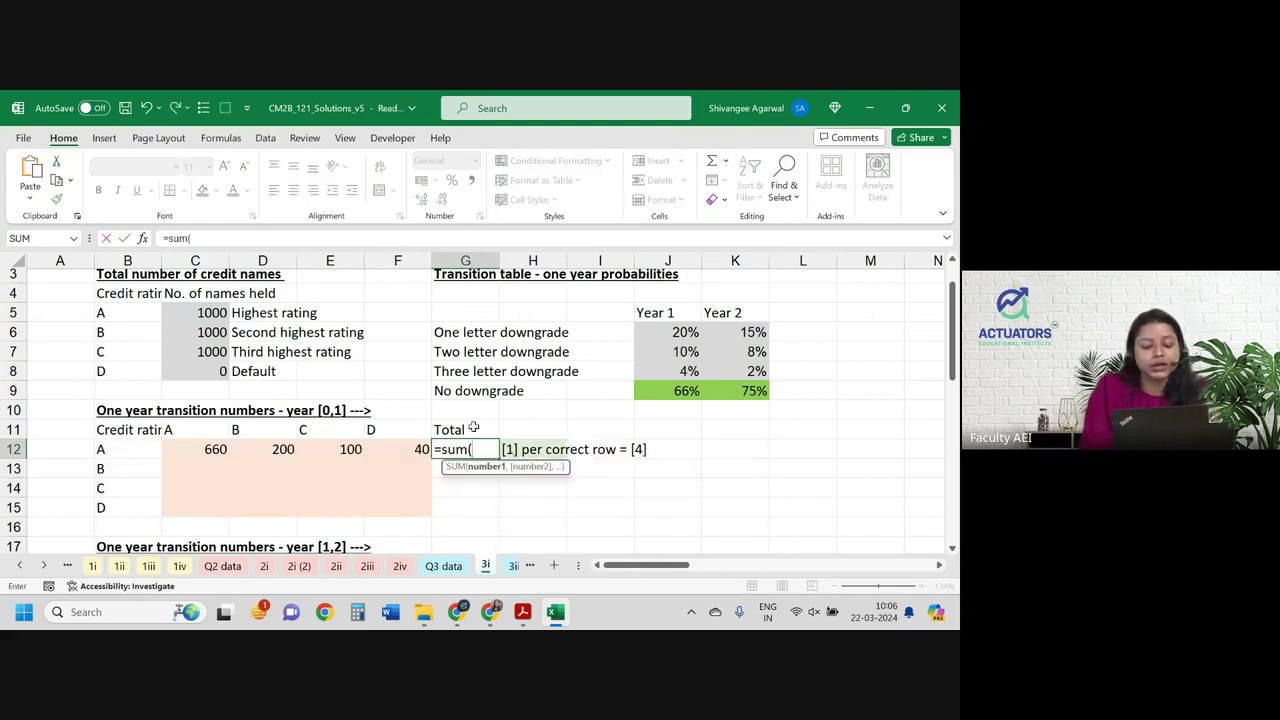
{"action": "key", "text": "Left"}
{"action": "key", "text": "shift+Right"}
{"action": "key", "text": "shift+Left"}
{"action": "key", "text": "shift+Left"}
{"action": "key", "text": "shift+Left"}
{"action": "key", "text": "Left"}
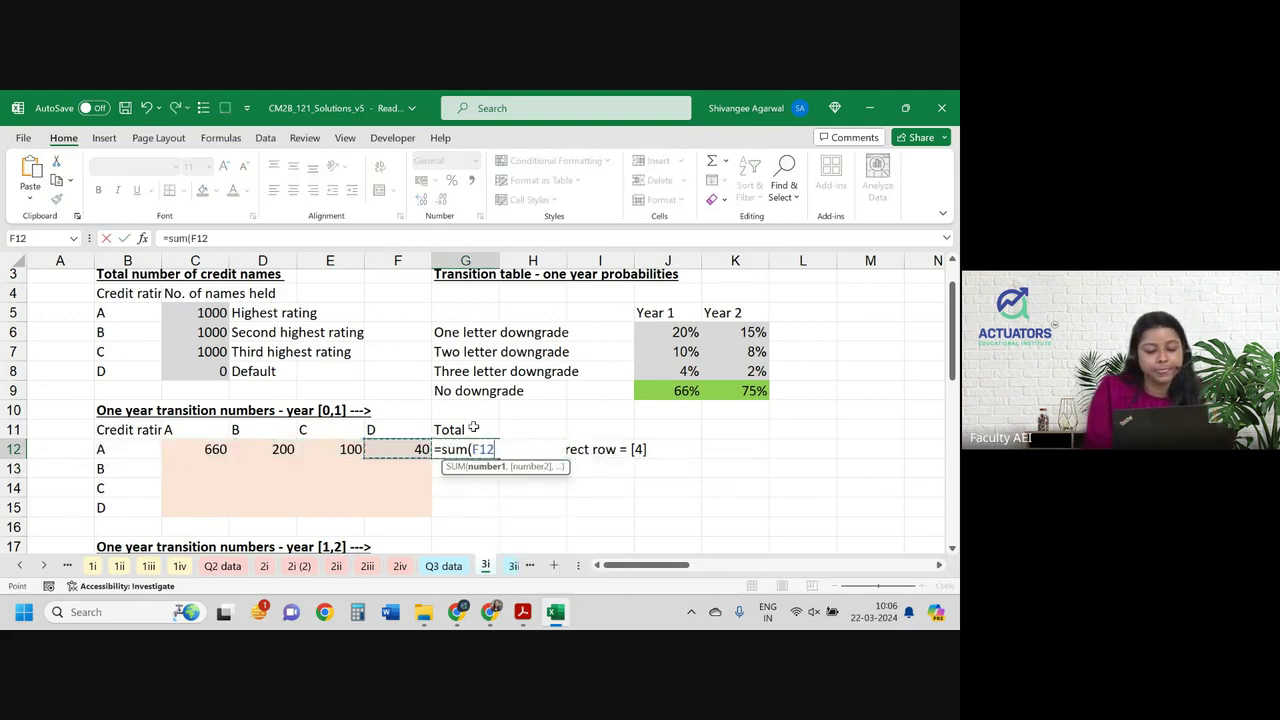
{"action": "key", "text": "Left"}
{"action": "key", "text": "Left"}
{"action": "key", "text": "Left"}
{"action": "key", "text": "shift+Right"}
{"action": "key", "text": "shift+Right"}
{"action": "key", "text": "shift+Right"}
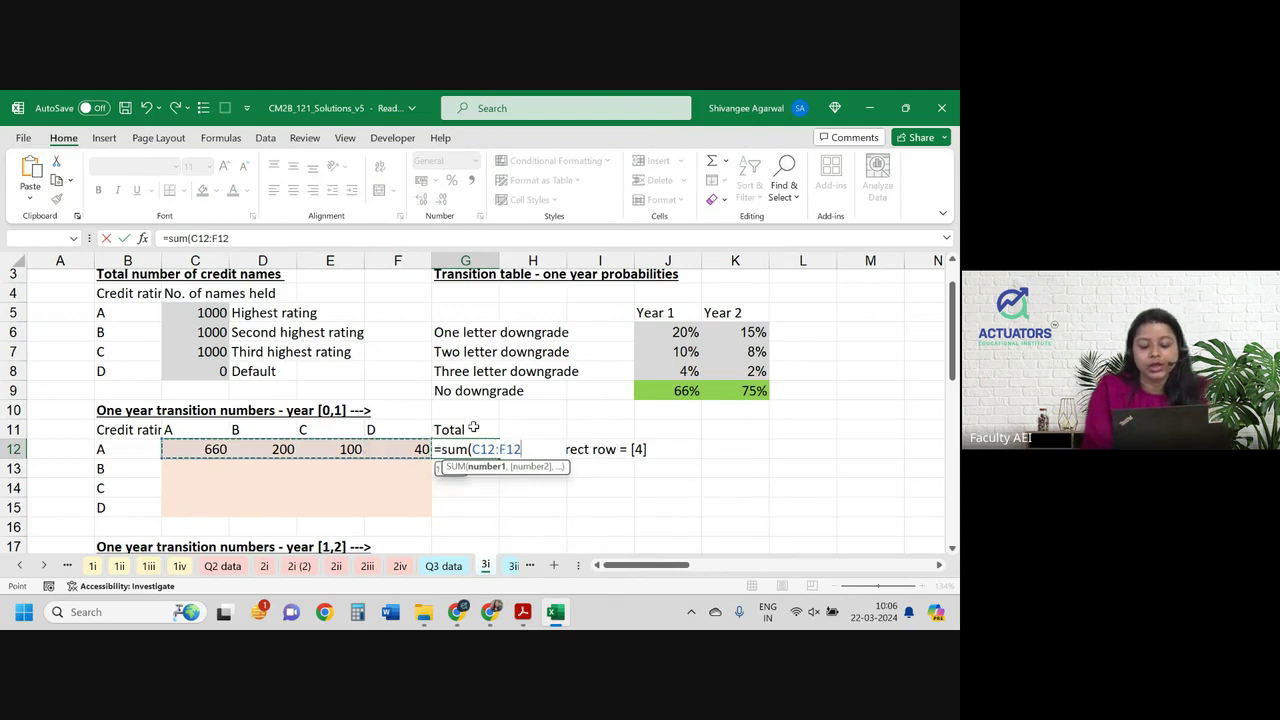
{"action": "key", "text": "Return"}
Check the 1000 total against the 1000 A-rated names in C5.
{"action": "key", "text": "Up"}
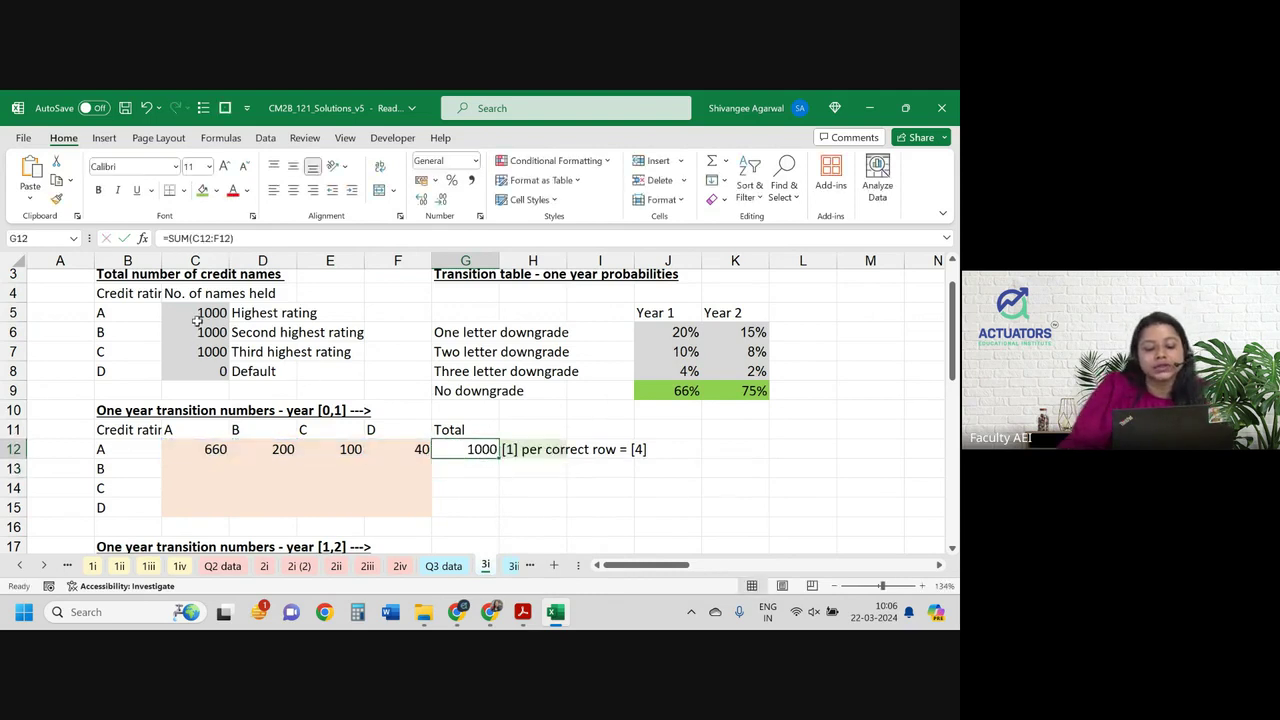
{"action": "left_click", "coordinate": [197, 318]}
{"action": "left_click", "coordinate": [440, 444]}
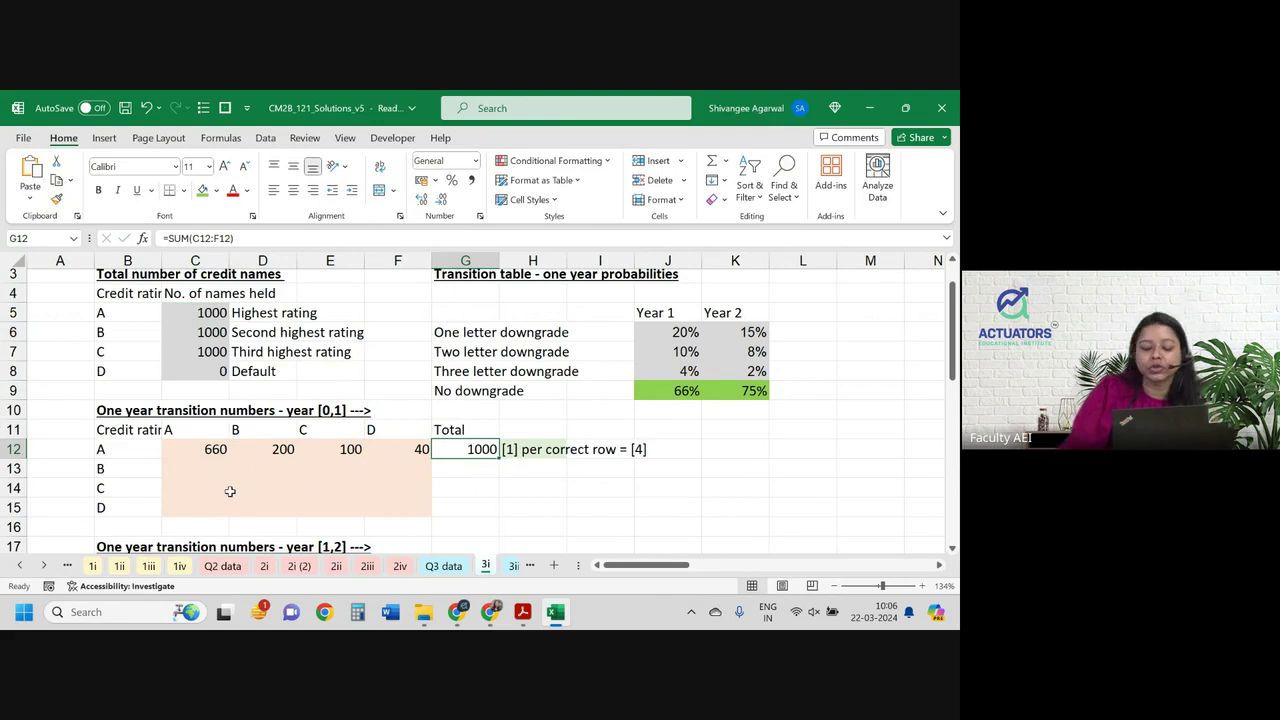
{"action": "left_click", "coordinate": [210, 467]}
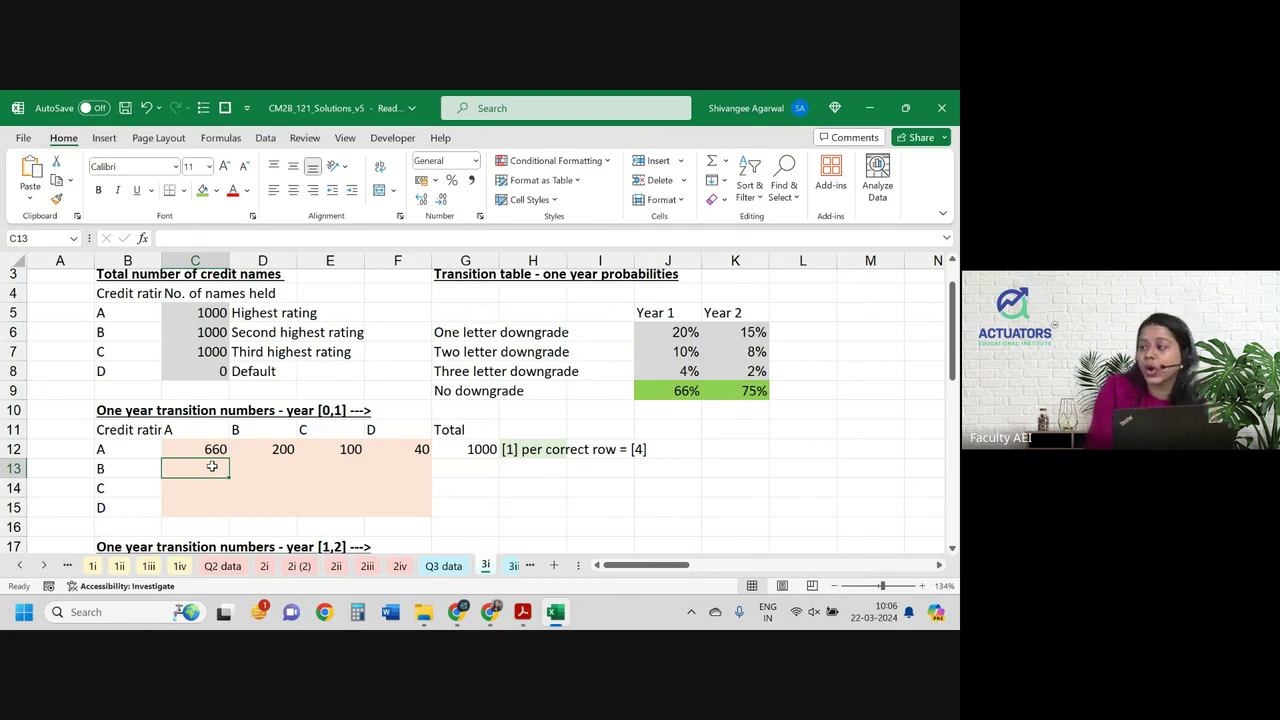
Enter 0 in C13, C14 and C15, correcting a mistyped 8 in C13.
{"action": "type", "text": "8"}
{"action": "key", "text": "Return"}
{"action": "left_click", "coordinate": [212, 467]}
{"action": "type", "text": "0"}
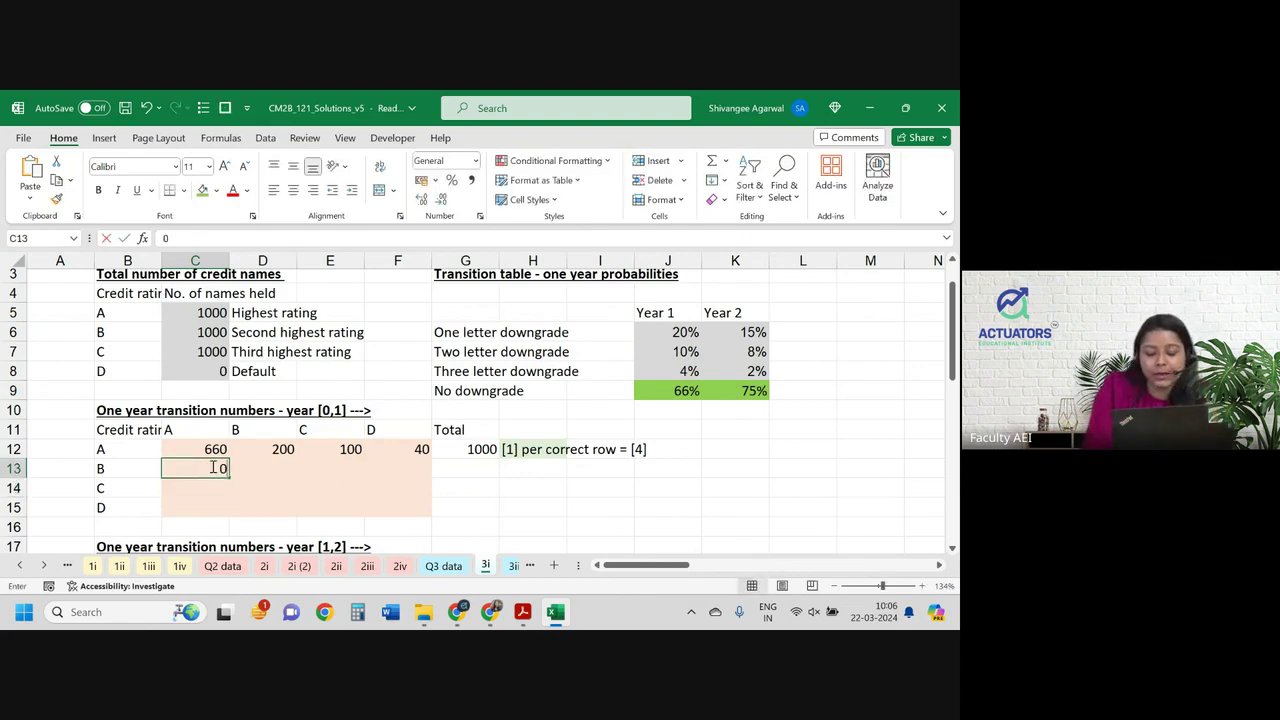
{"action": "key", "text": "Return"}
{"action": "type", "text": "0"}
{"action": "key", "text": "Return"}
{"action": "type", "text": "0"}
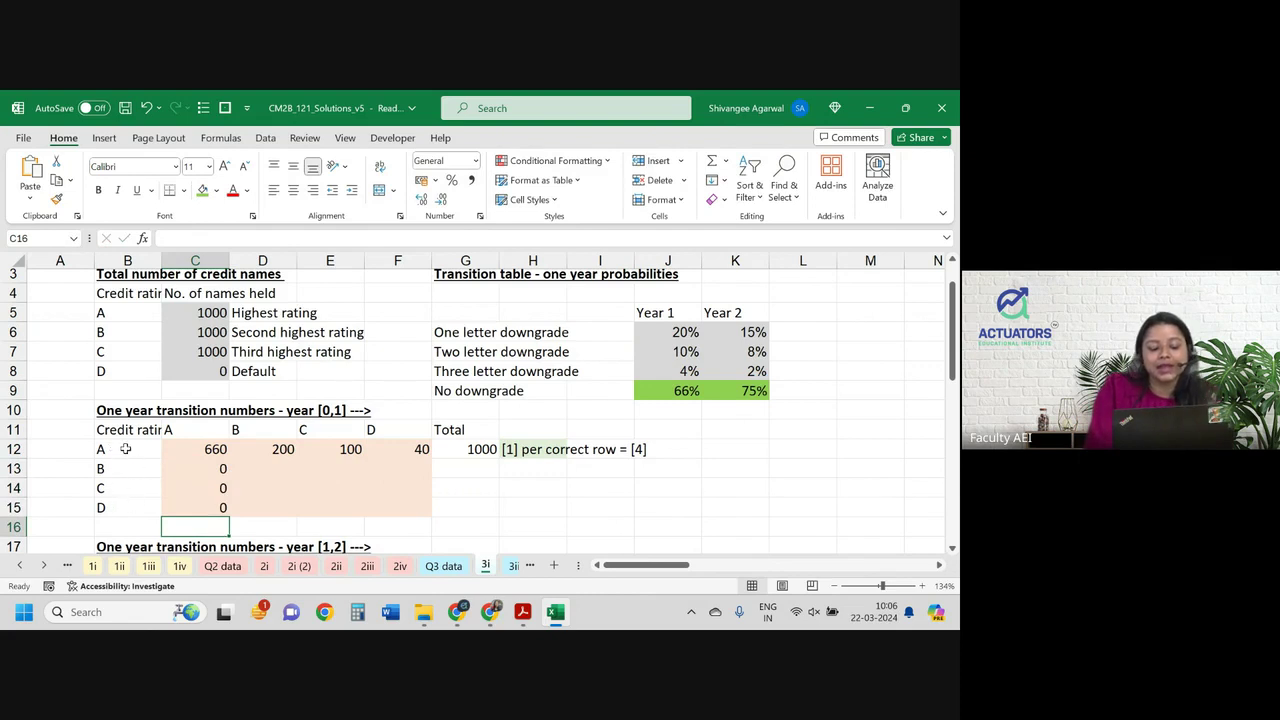
Select D13 in row B and begin a formula with '='.
{"action": "left_click", "coordinate": [257, 470]}
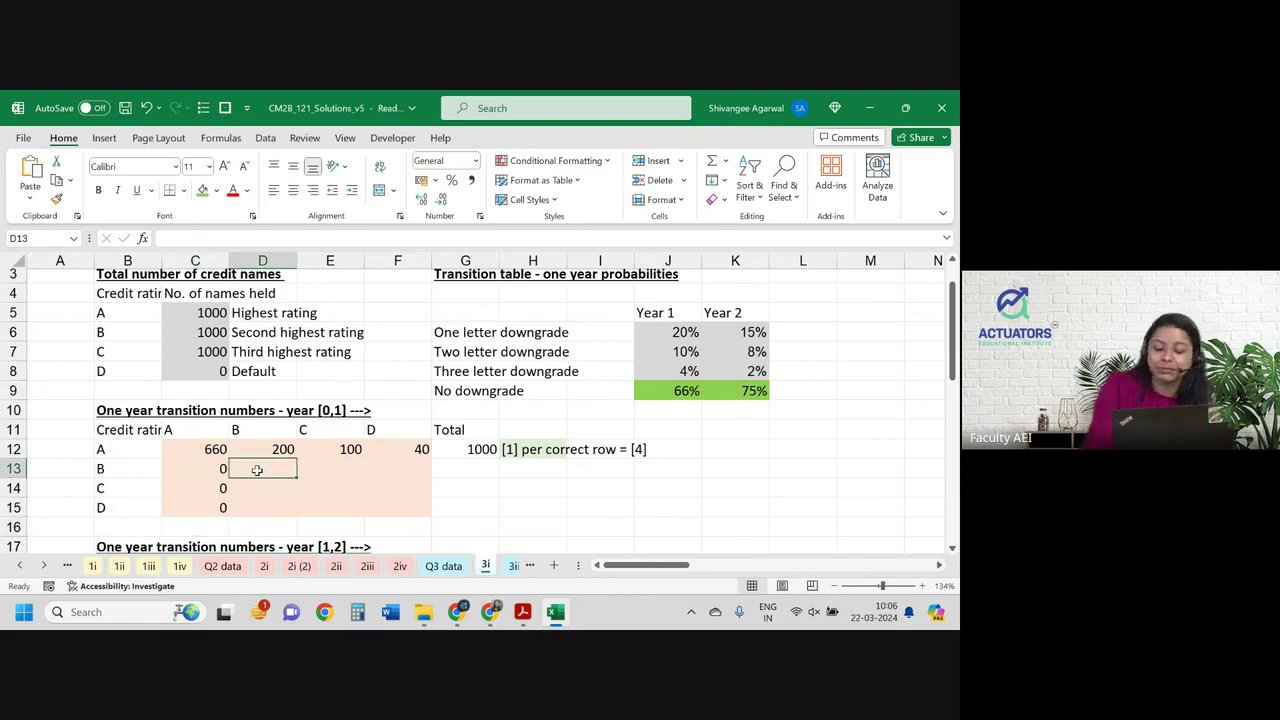
{"action": "key", "text": "Right"}
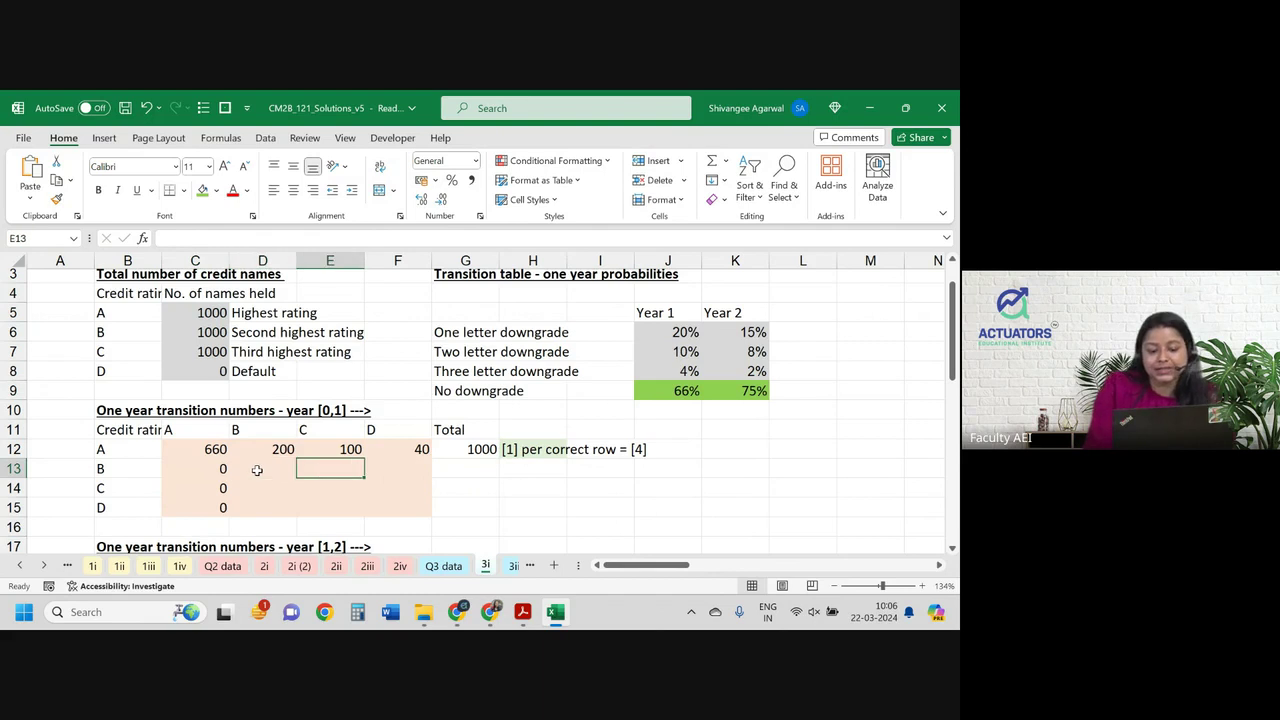
{"action": "key", "text": "Right"}
{"action": "key", "text": "Left"}
{"action": "key", "text": "Left"}
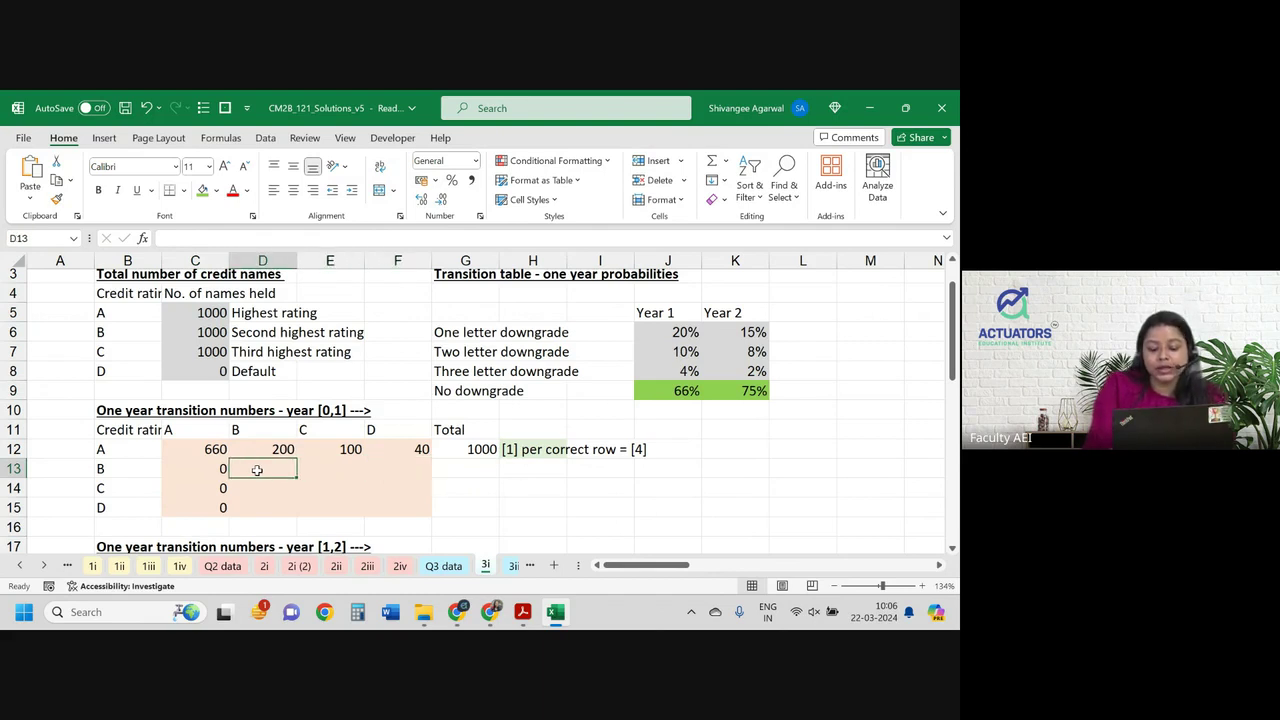
{"action": "type", "text": "="}
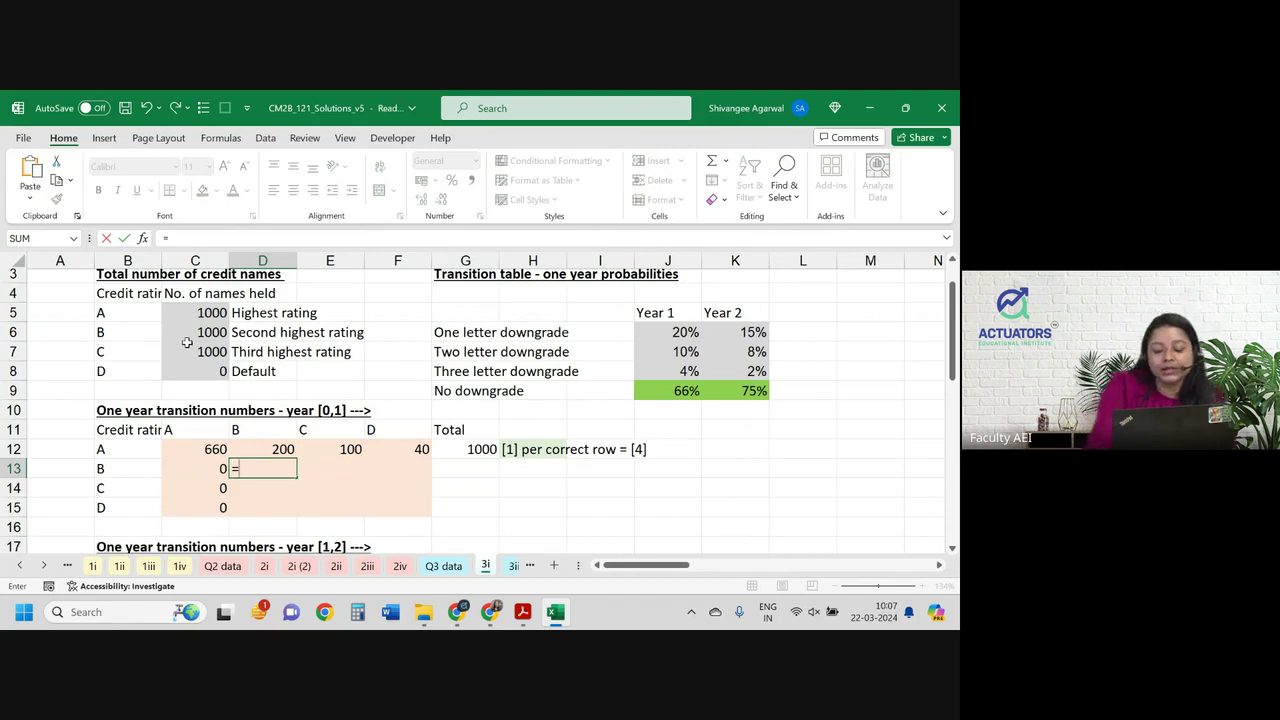
Enter rating B's downgrade counts: =C6*J6 (200) in E13 and 1000 × 10% (100) in F13.
{"action": "key", "text": "Escape"}
{"action": "key", "text": "Down"}
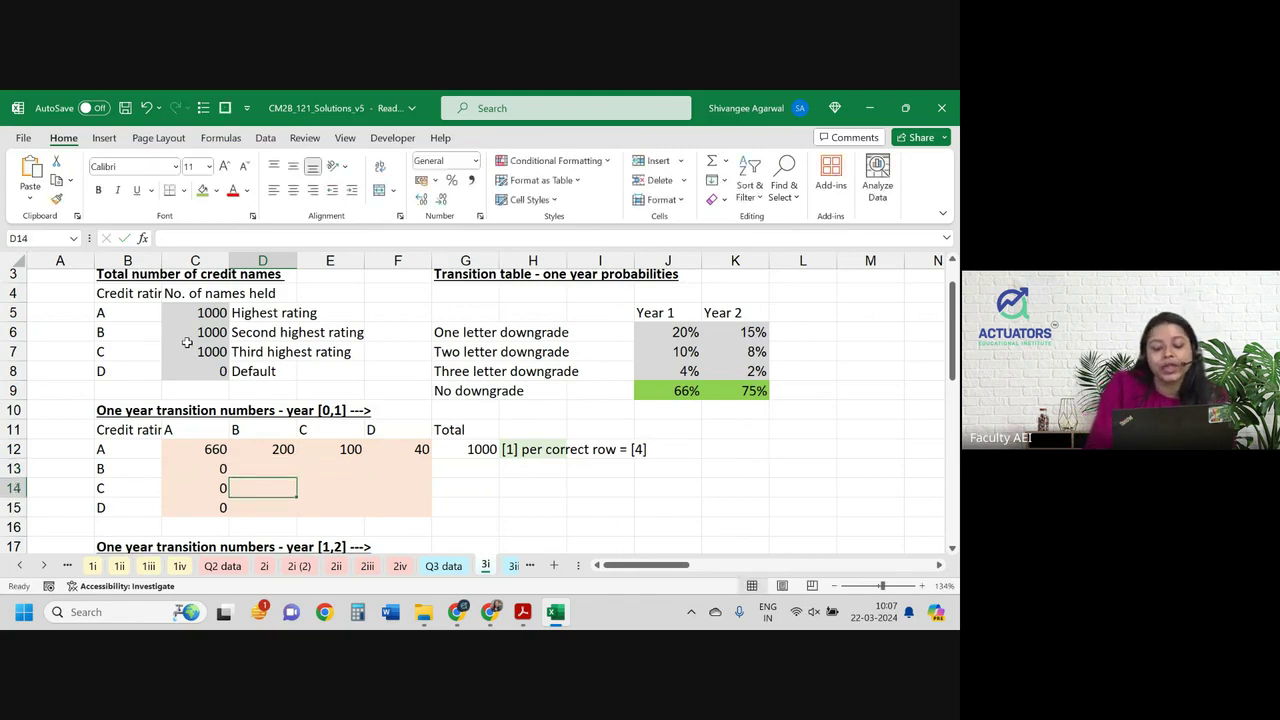
{"action": "key", "text": "Up"}
{"action": "key", "text": "Right"}
{"action": "type", "text": "="}
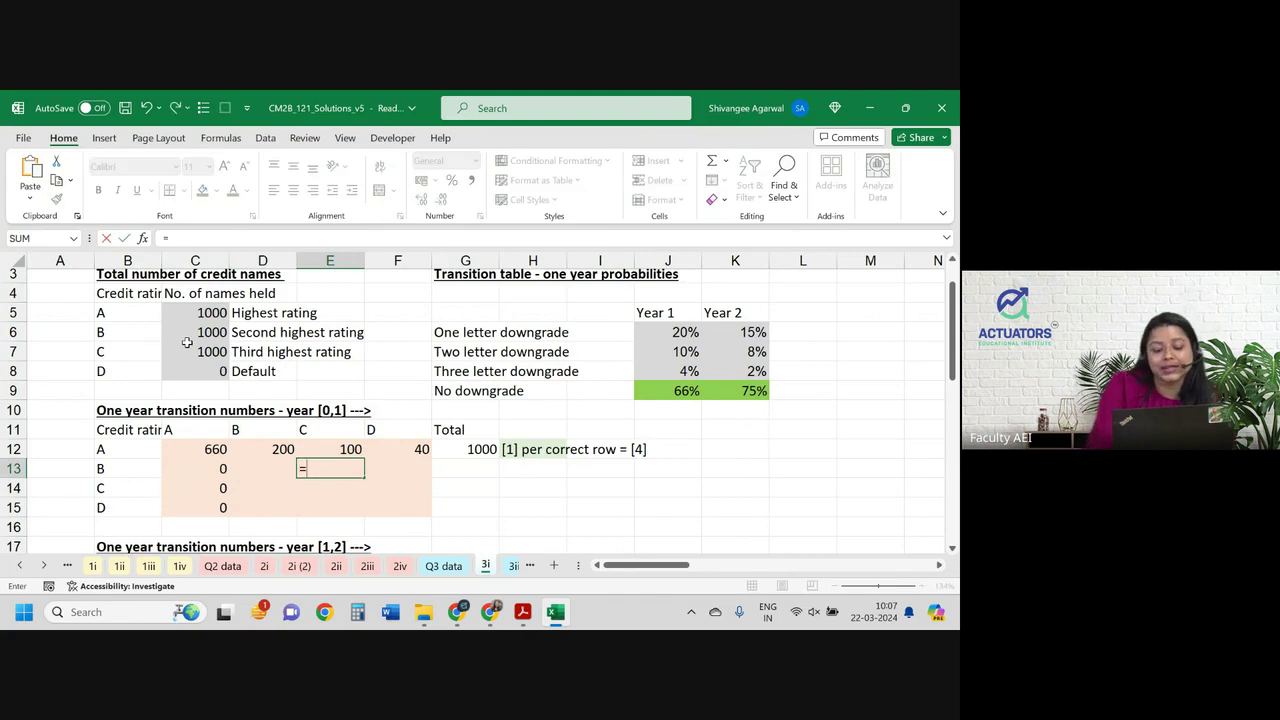
{"action": "left_click", "coordinate": [172, 332]}
{"action": "type", "text": "*"}
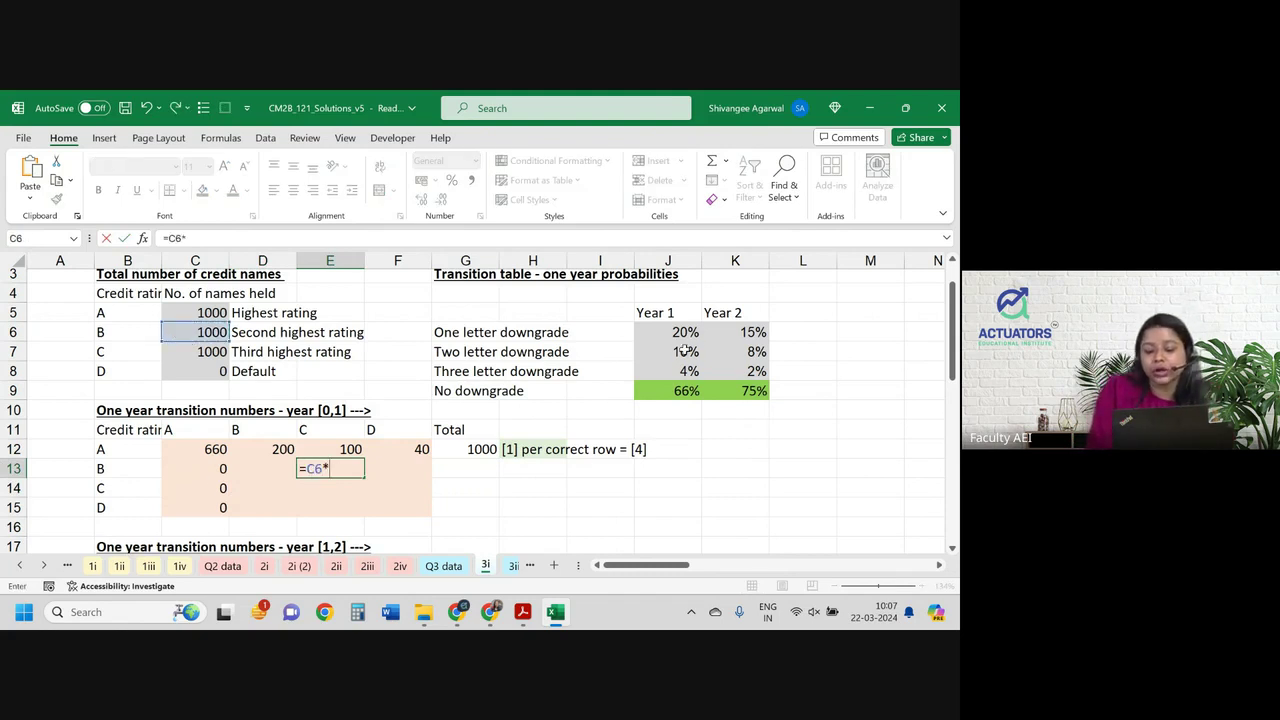
{"action": "left_click", "coordinate": [664, 332]}
{"action": "key", "text": "ctrl+Return"}
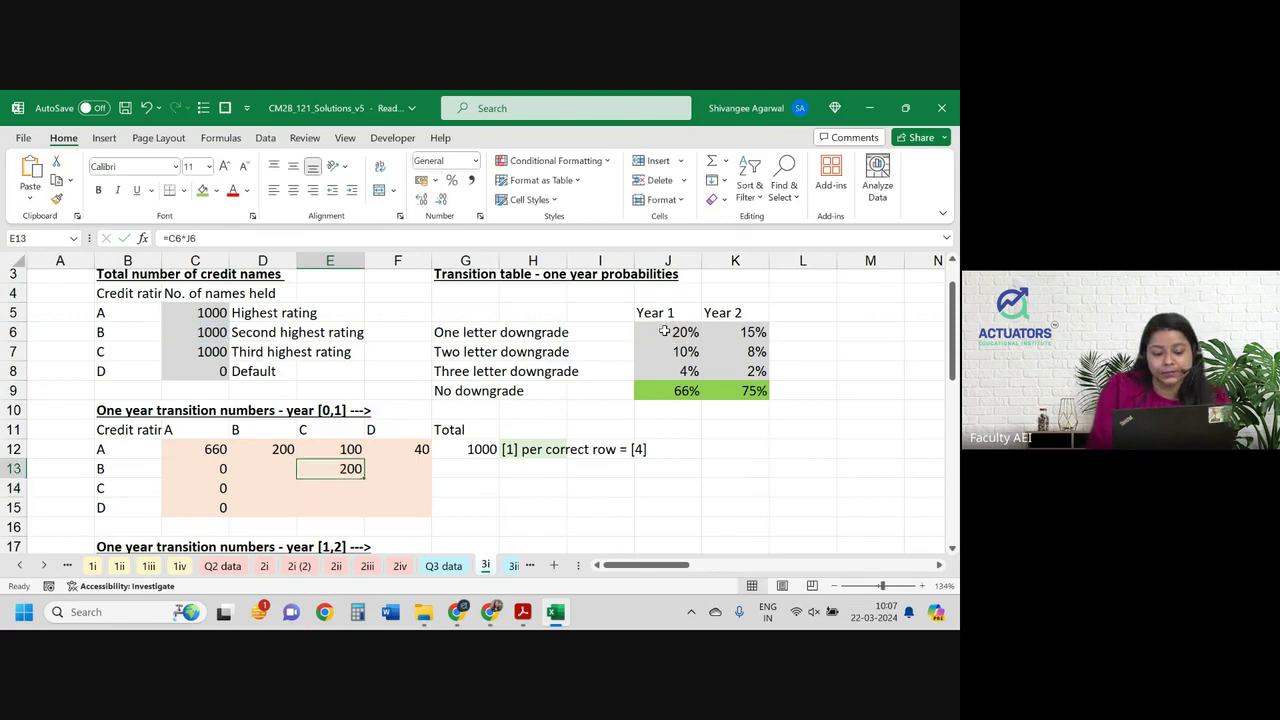
{"action": "key", "text": "Right"}
{"action": "type", "text": "="}
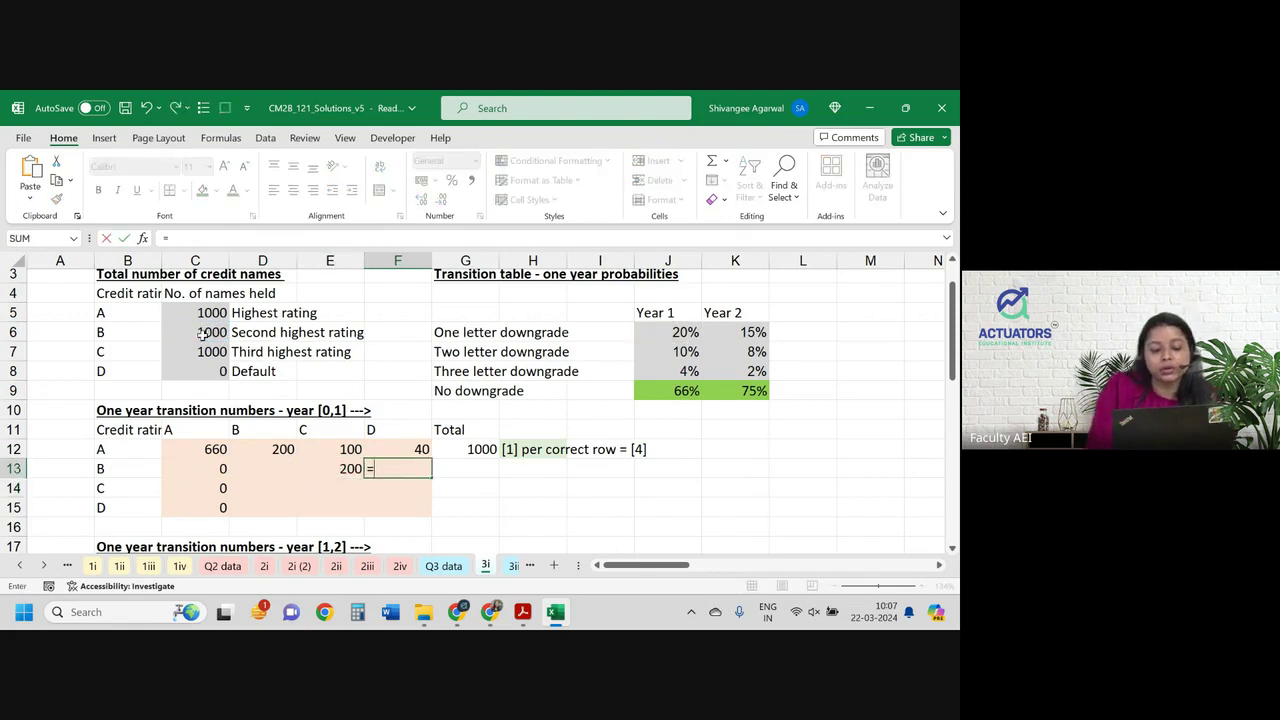
{"action": "left_click", "coordinate": [201, 335]}
{"action": "type", "text": "*"}
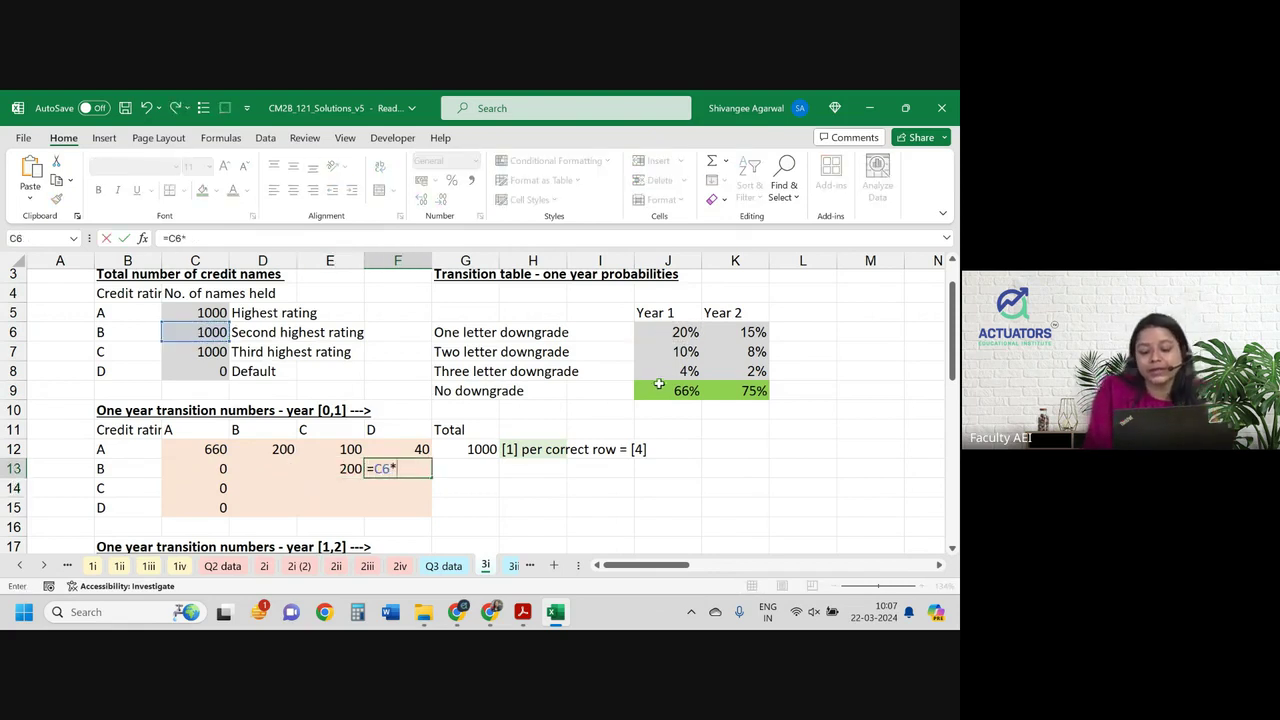
{"action": "left_click", "coordinate": [674, 355]}
{"action": "key", "text": "ctrl+Return"}
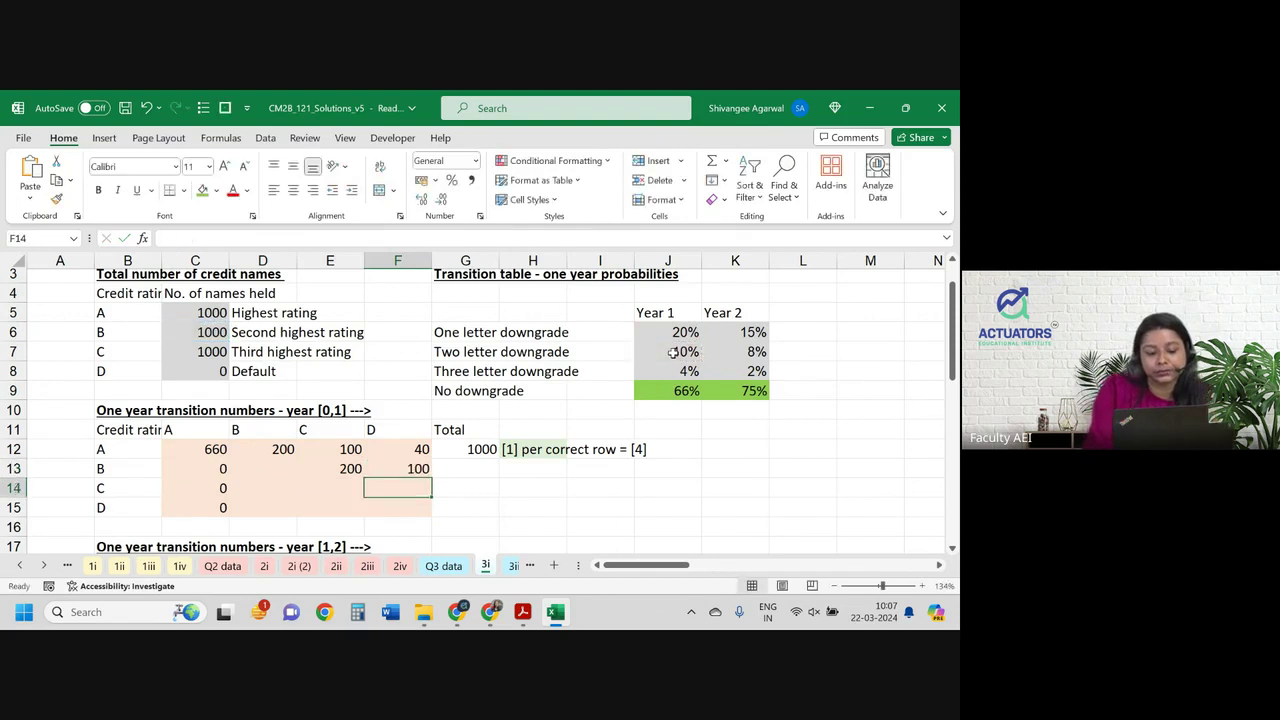
Set D13 to =C6-E13-F13 so rating B keeps 700.
{"action": "key", "text": "Left"}
{"action": "key", "text": "Left"}
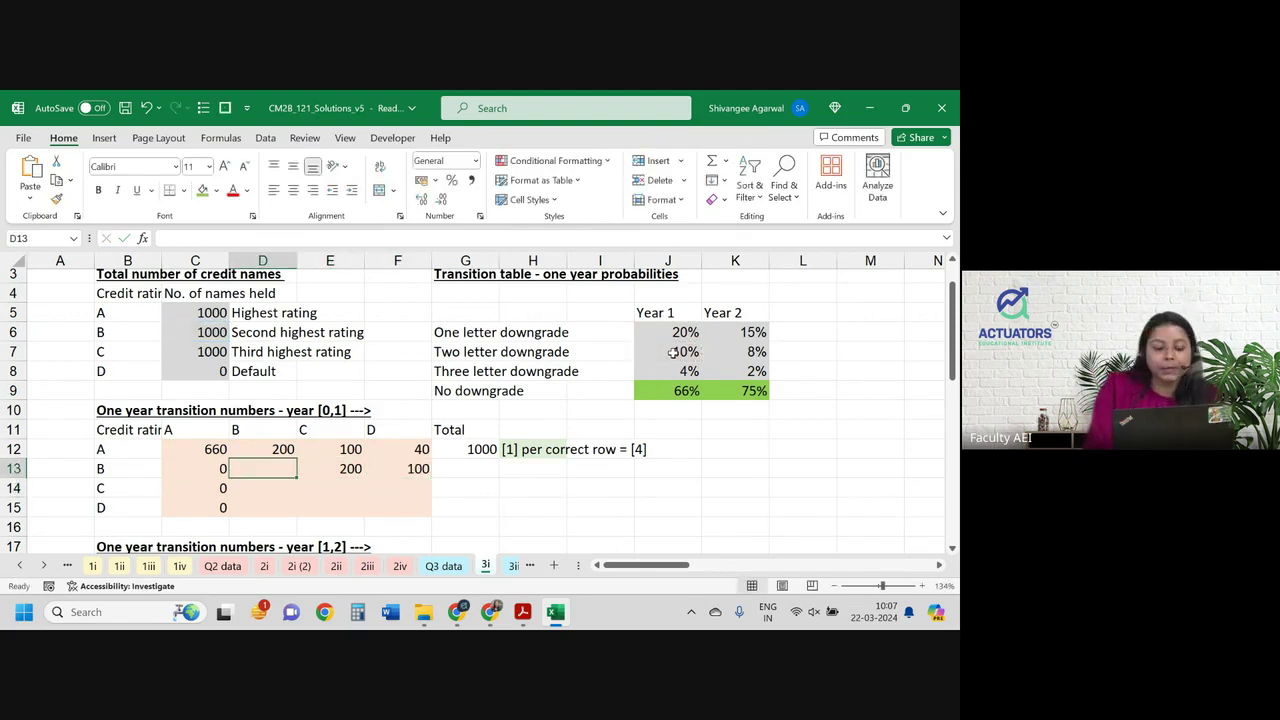
{"action": "type", "text": "="}
{"action": "key", "text": "Up"}
{"action": "key", "text": "Up"}
{"action": "key", "text": "Up"}
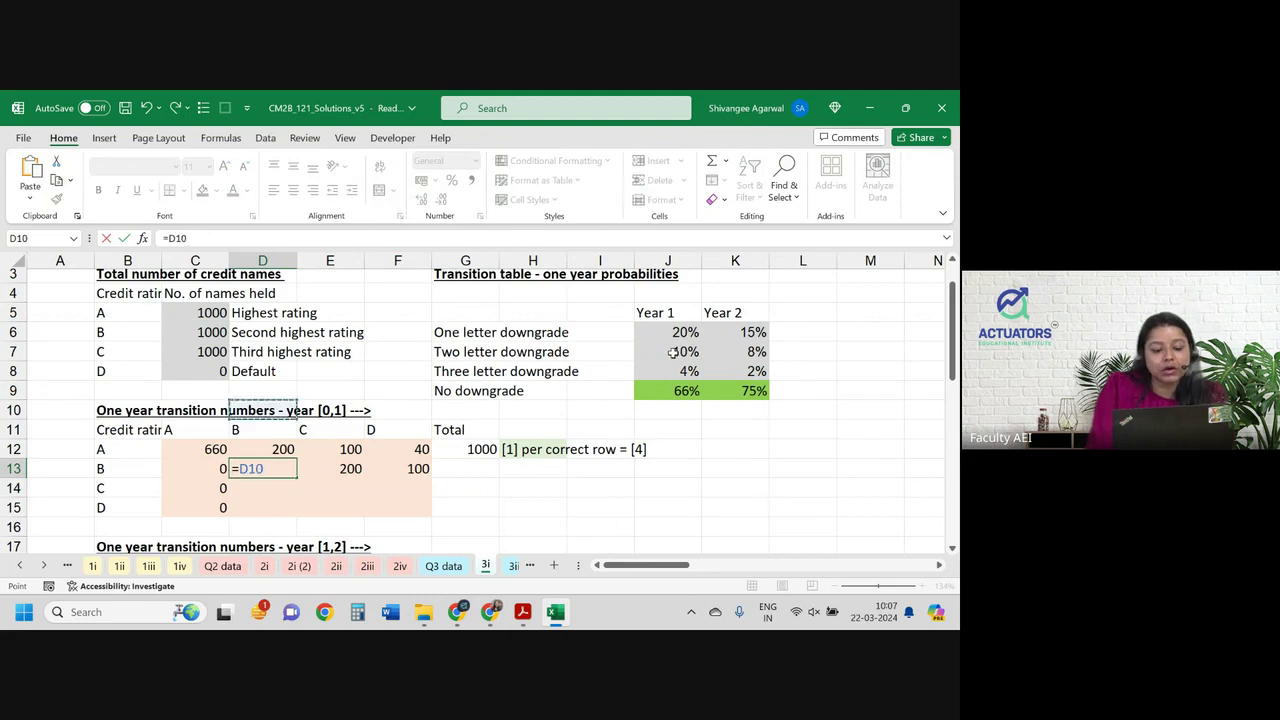
{"action": "key", "text": "Up"}
{"action": "key", "text": "Up"}
{"action": "key", "text": "Up"}
{"action": "key", "text": "Left"}
{"action": "type", "text": "-"}
{"action": "key", "text": "Right"}
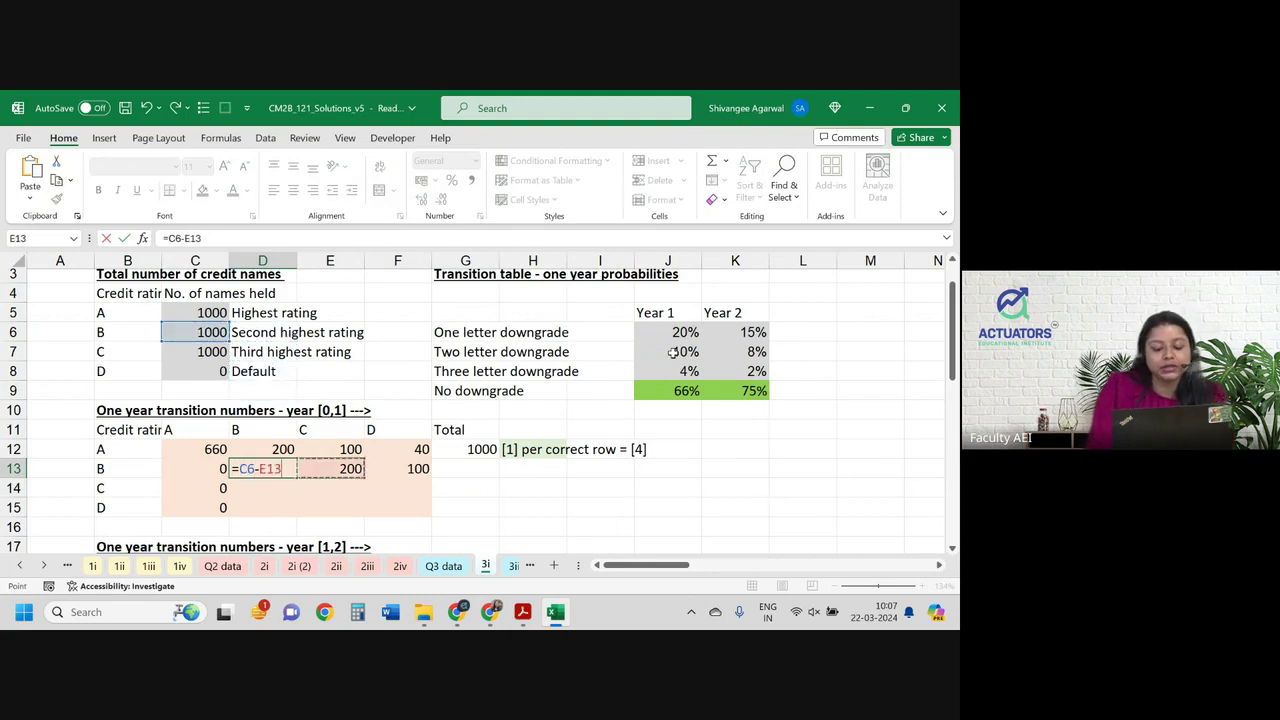
{"action": "key", "text": "Return"}
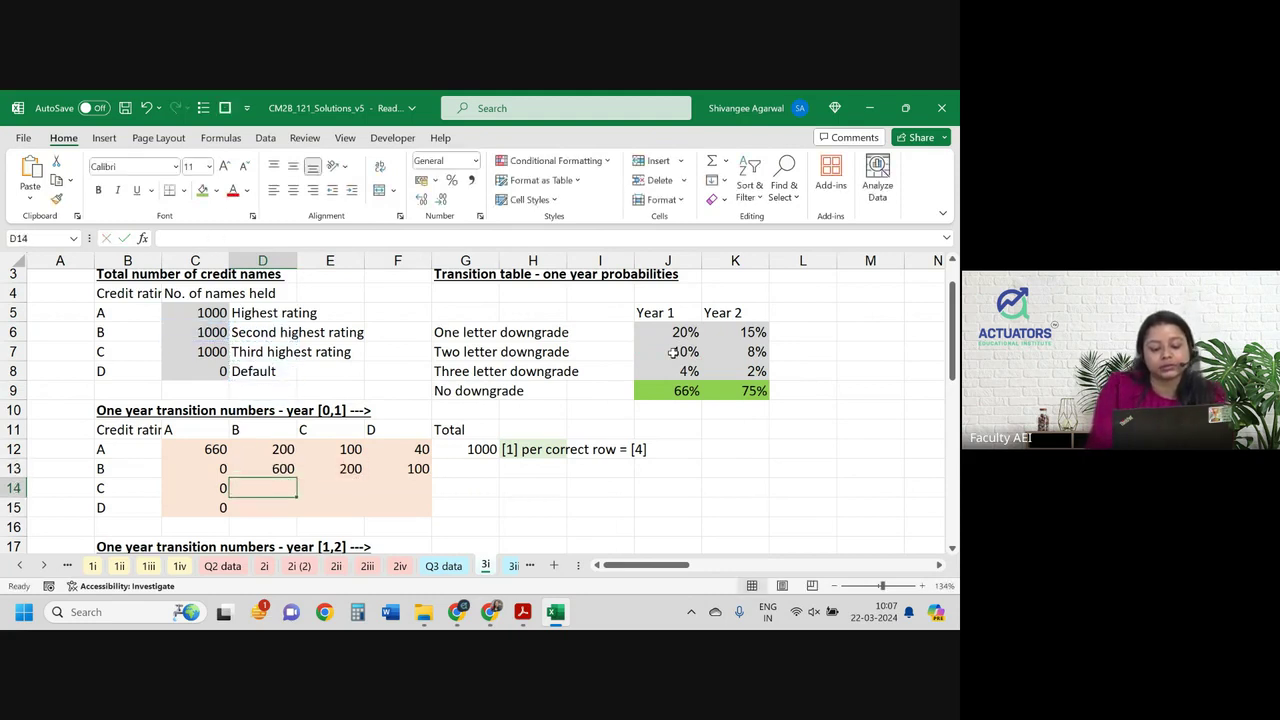
{"action": "key", "text": "Up"}
{"action": "key", "text": "F2"}
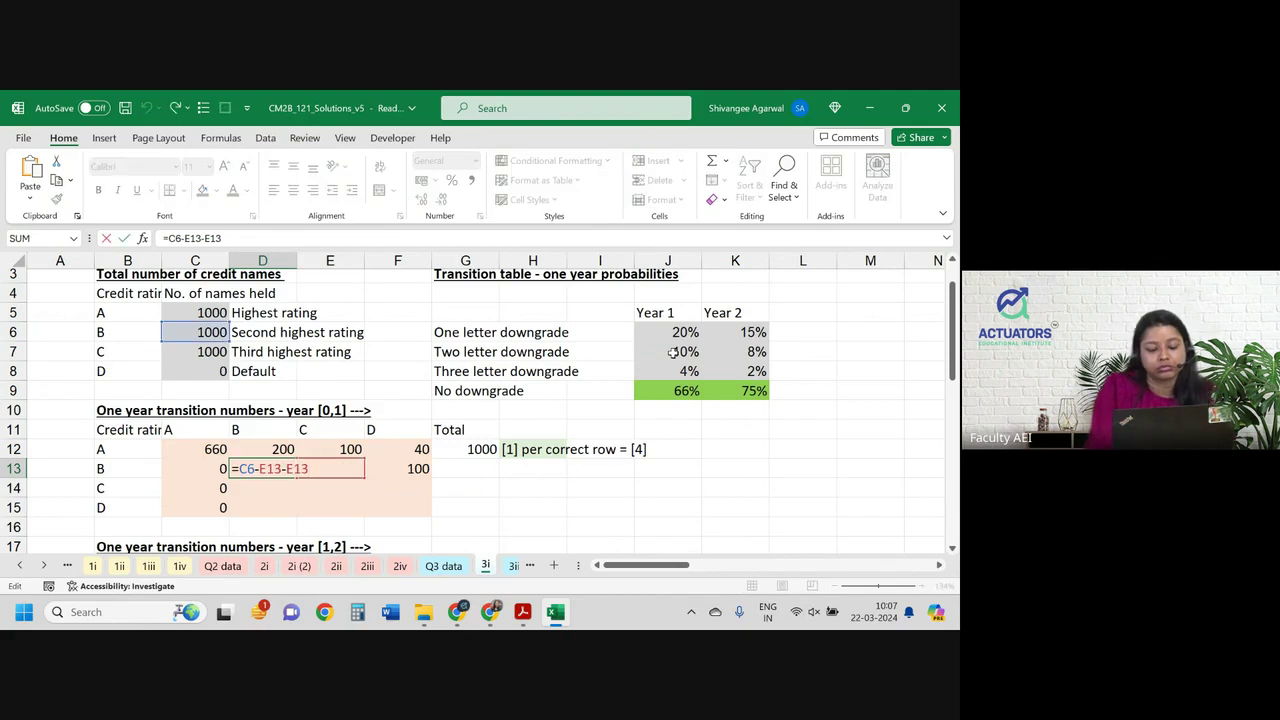
{"action": "key", "text": "BackSpace"}
{"action": "key", "text": "BackSpace"}
{"action": "key", "text": "BackSpace"}
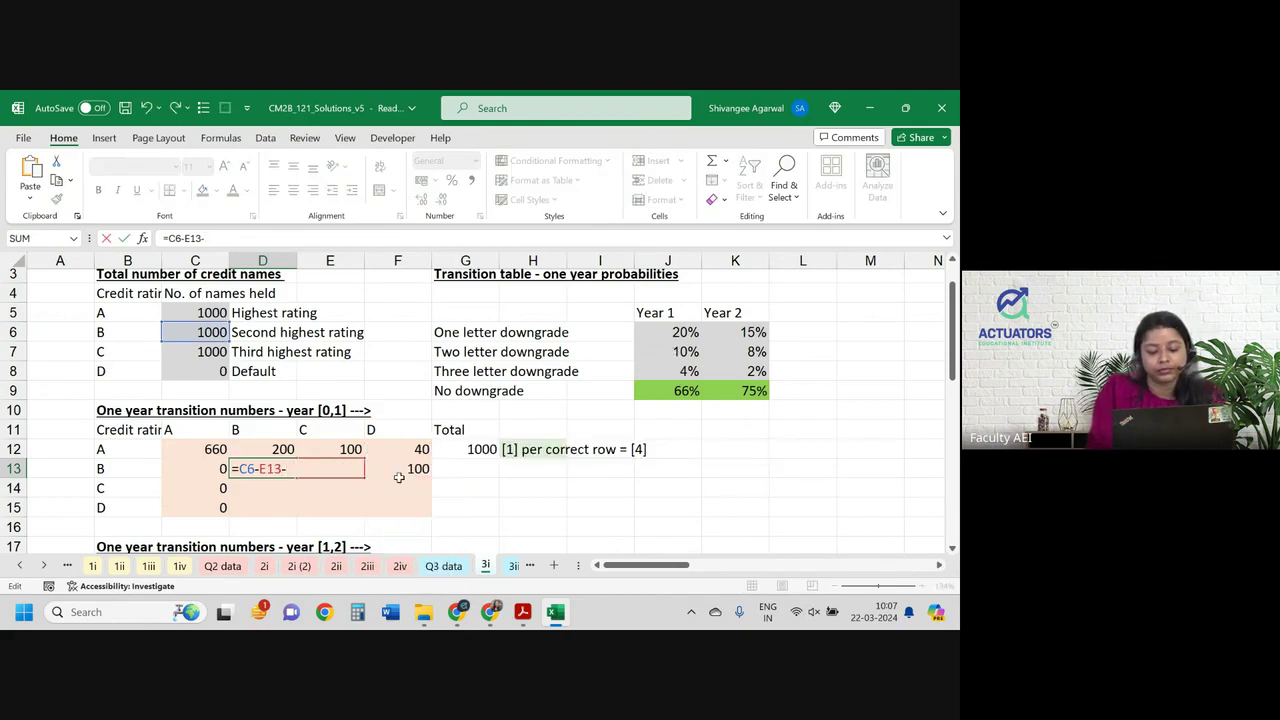
{"action": "left_click", "coordinate": [410, 468]}
{"action": "key", "text": "Return"}
Fill G12's total down to G15, recheck D13, and retype =C6*J6 in E13.
{"action": "left_click", "coordinate": [495, 452]}
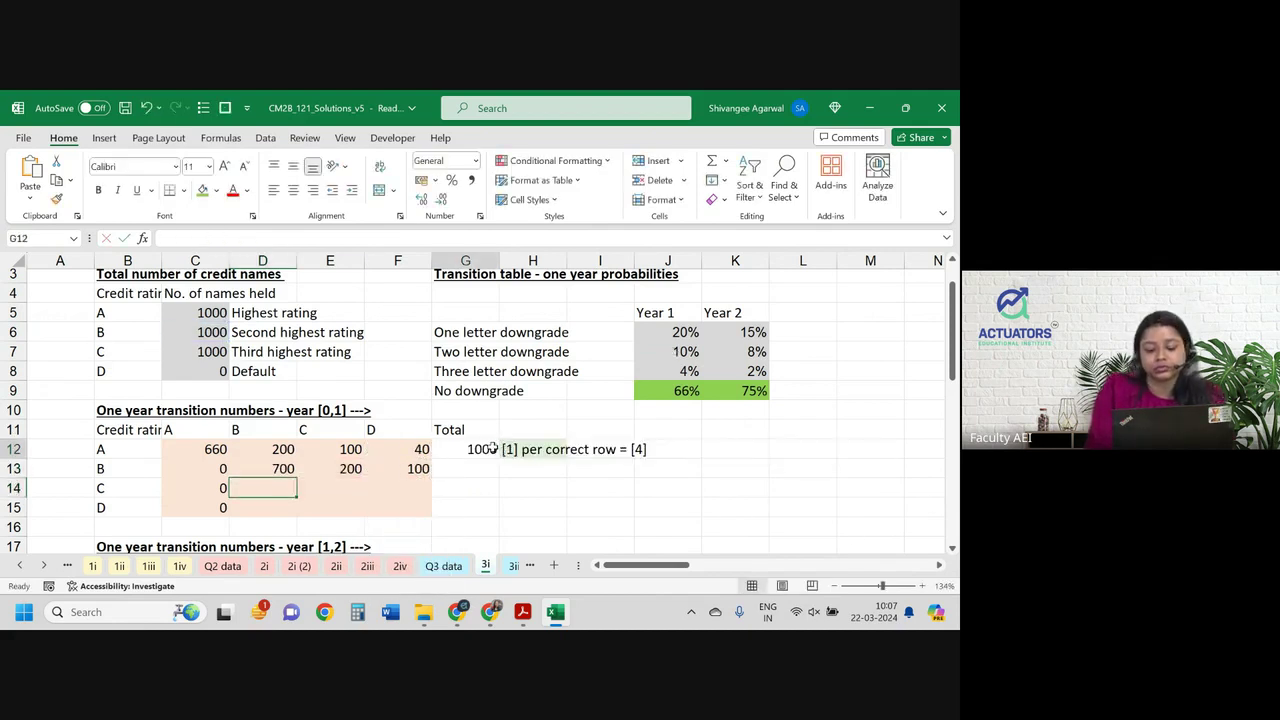
{"action": "left_click_drag", "start_coordinate": [497, 455], "coordinate": [501, 509]}
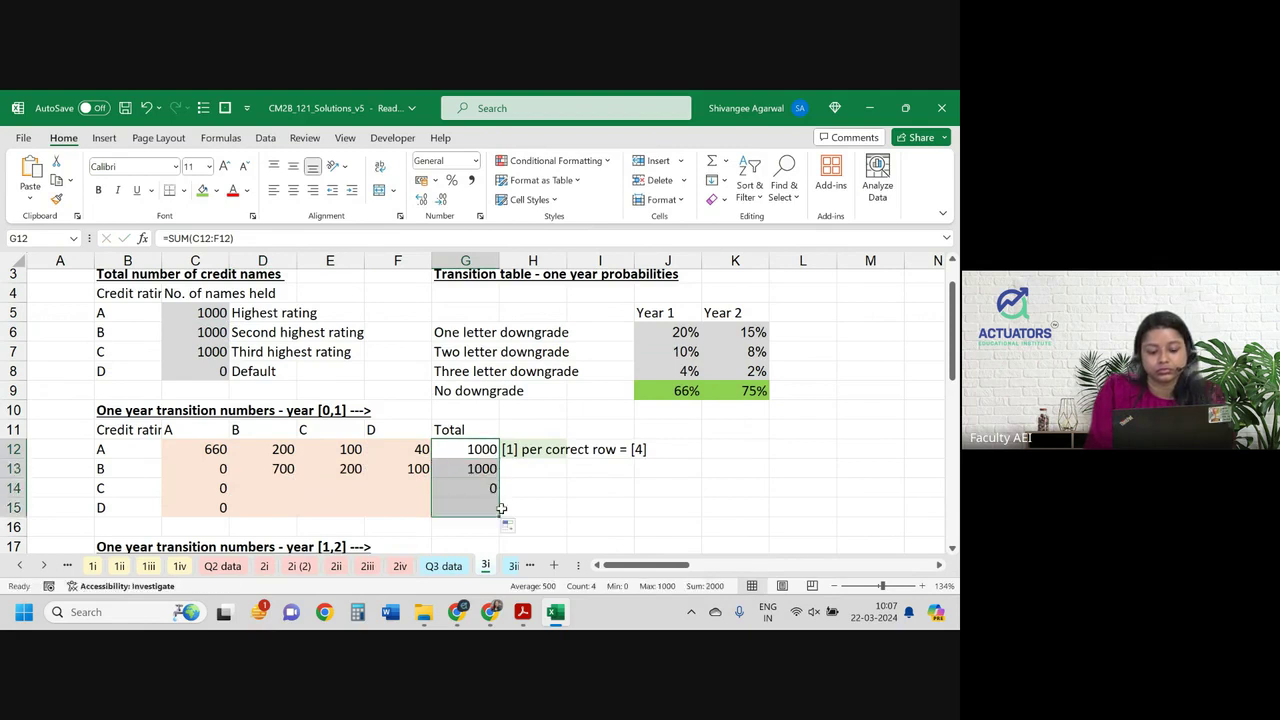
{"action": "left_click", "coordinate": [578, 488]}
{"action": "left_click", "coordinate": [270, 464]}
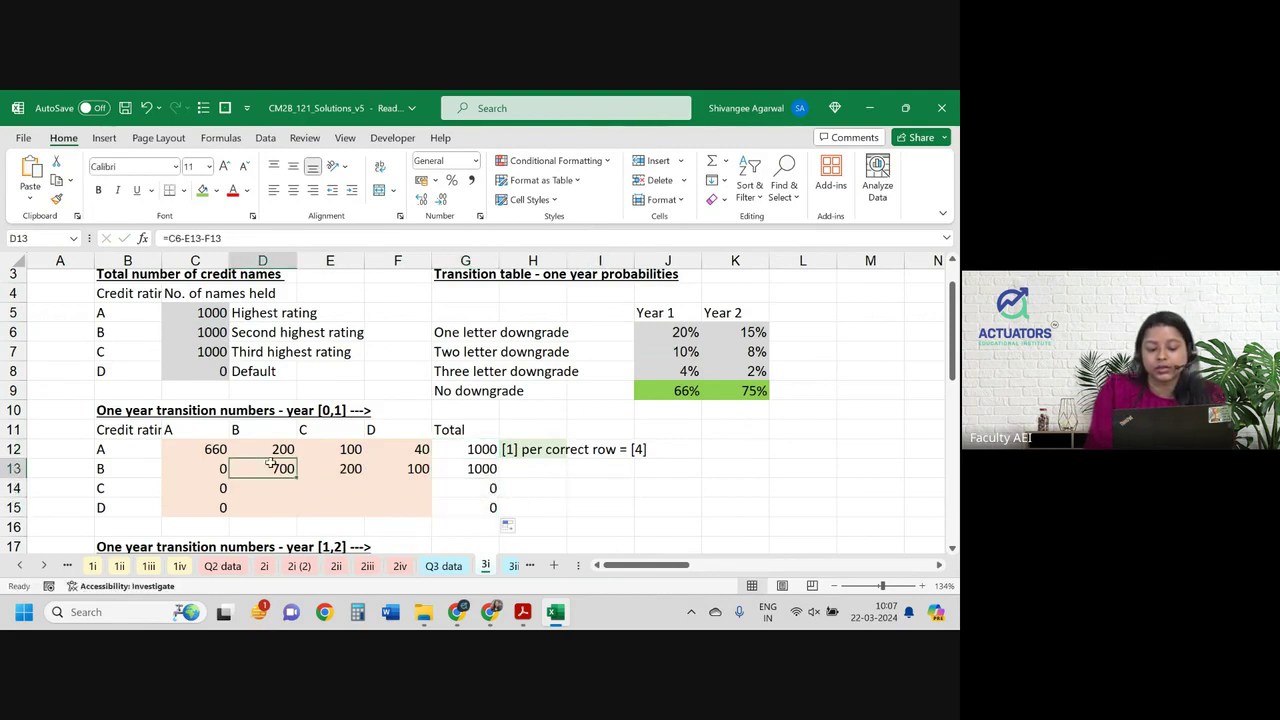
{"action": "double_click", "coordinate": [270, 464]}
{"action": "key", "text": "Return"}
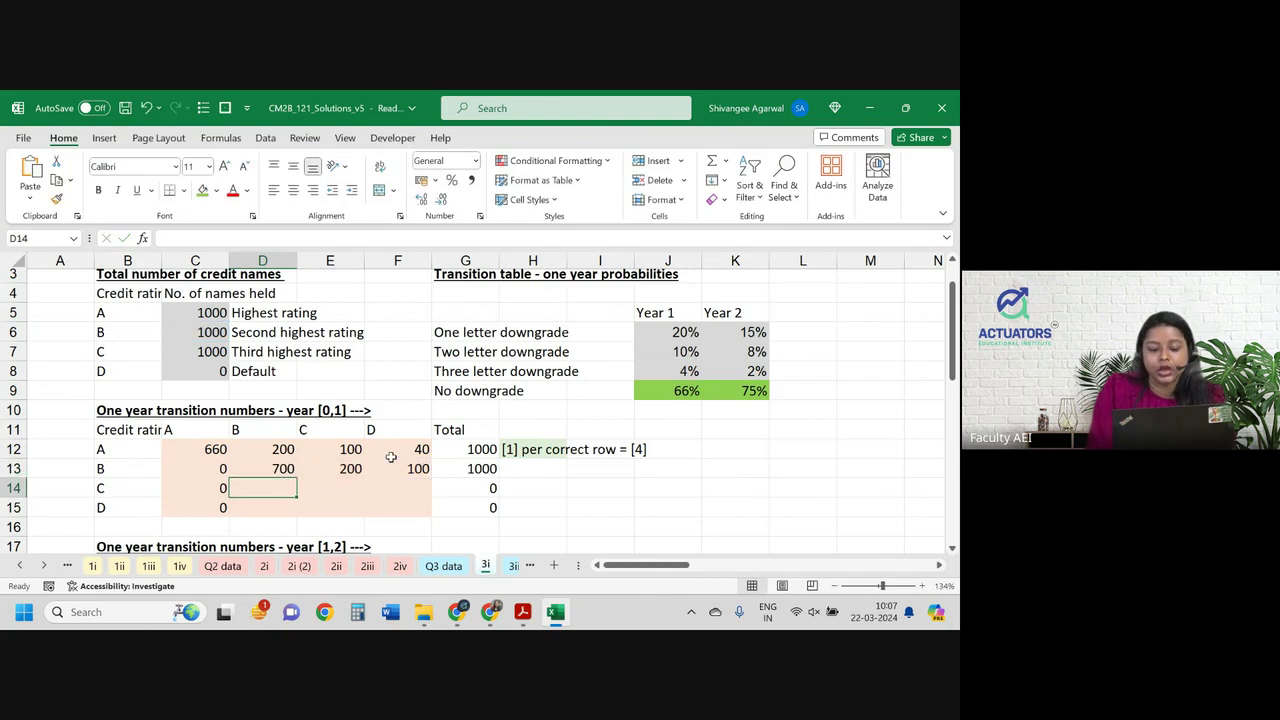
{"action": "left_click", "coordinate": [352, 463]}
{"action": "type", "text": "=C6*J6"}
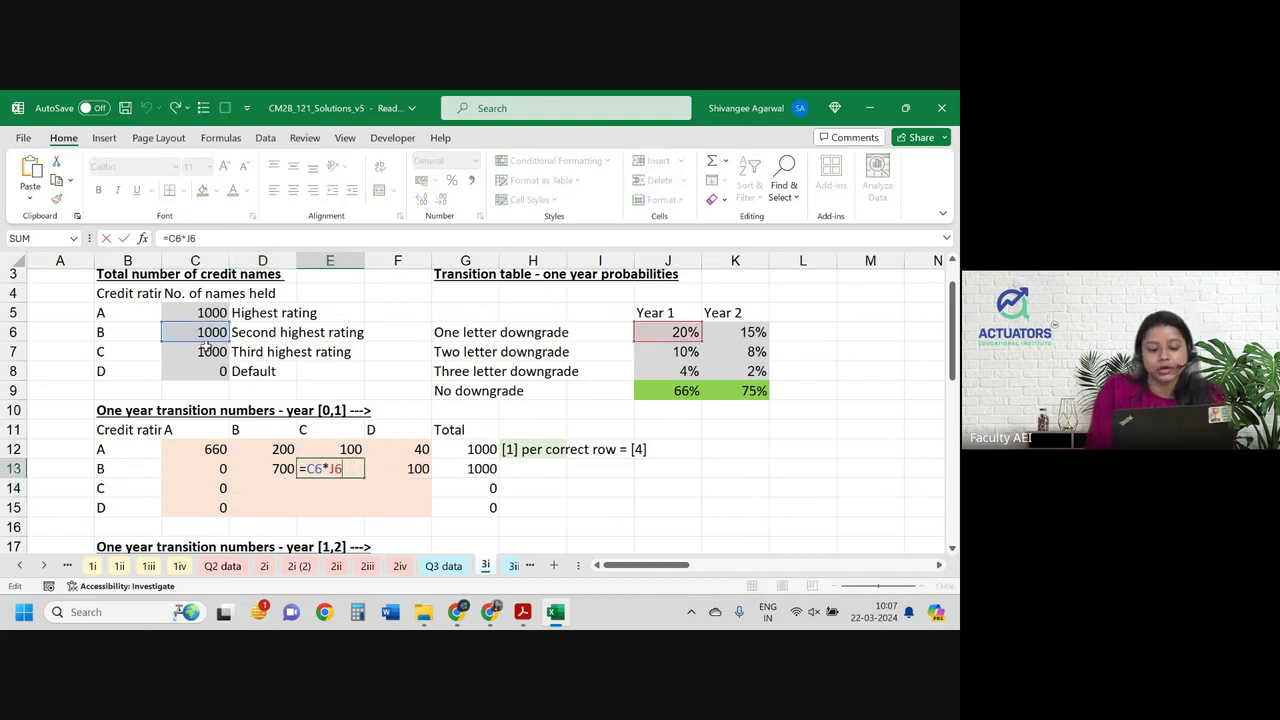
Commit E13's 200 formula and enter 0 in D14 and D15.
{"action": "key", "text": "Return"}
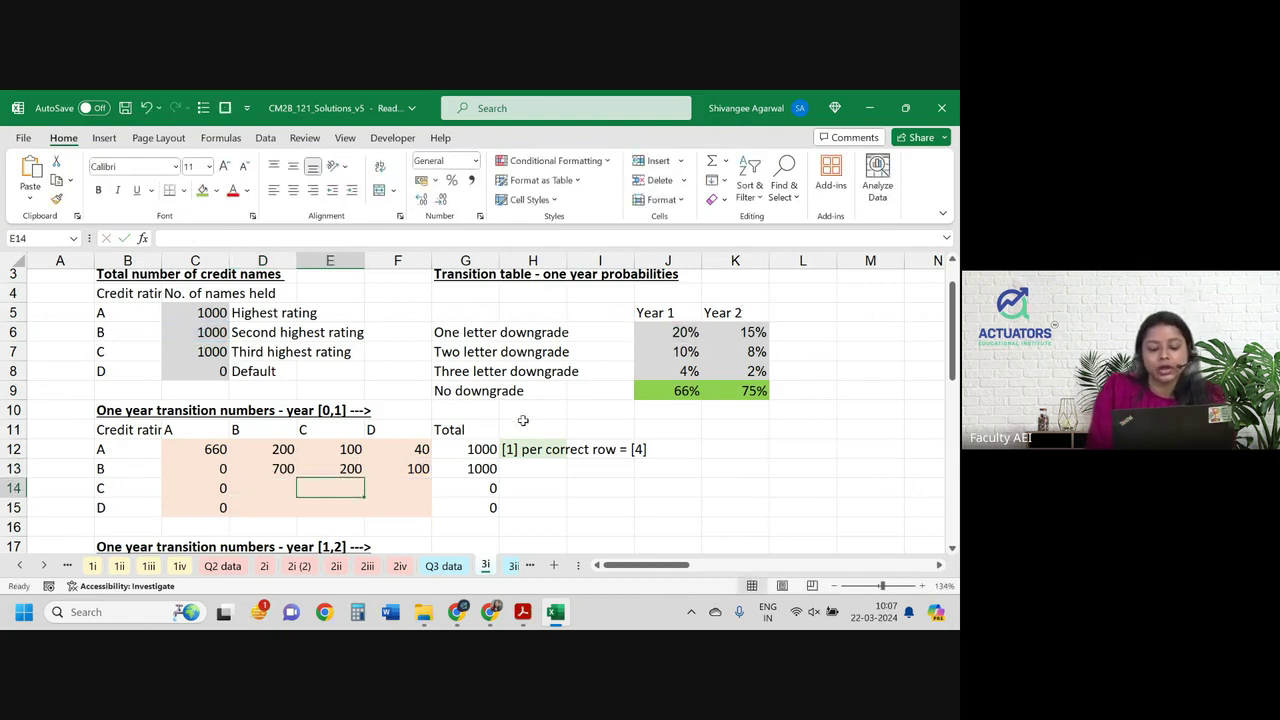
{"action": "left_click", "coordinate": [425, 468]}
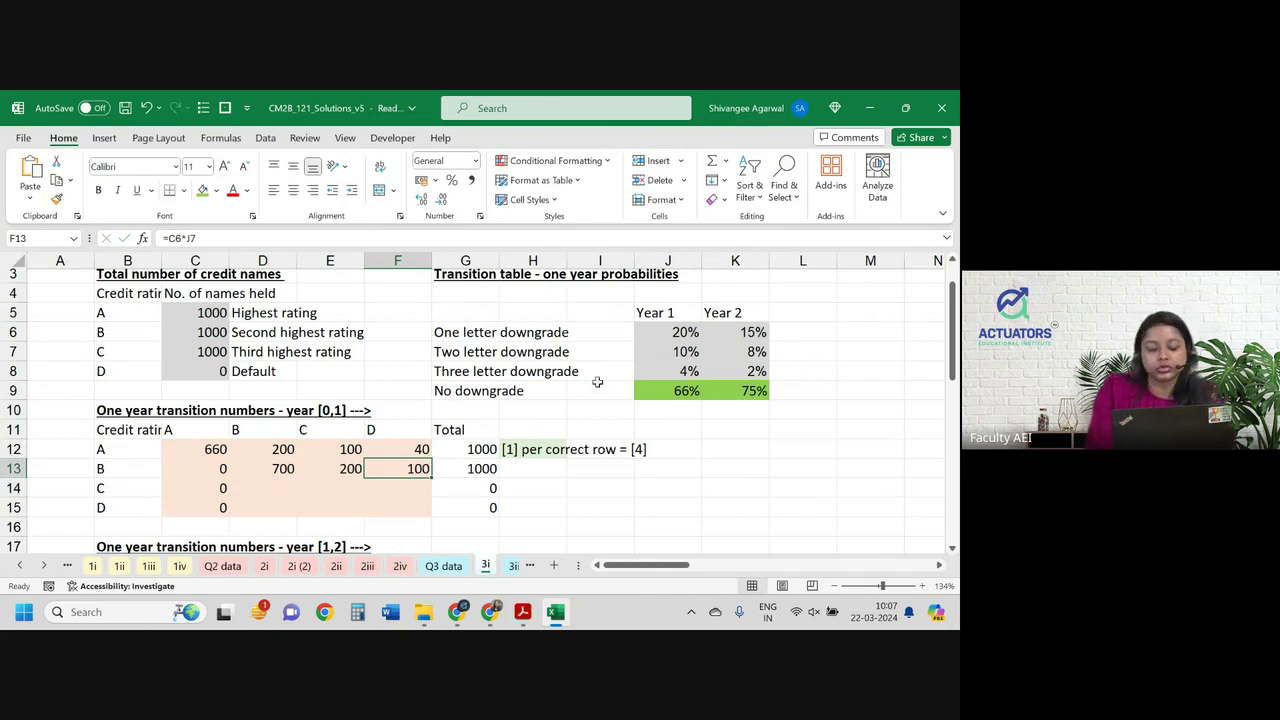
{"action": "left_click", "coordinate": [273, 487]}
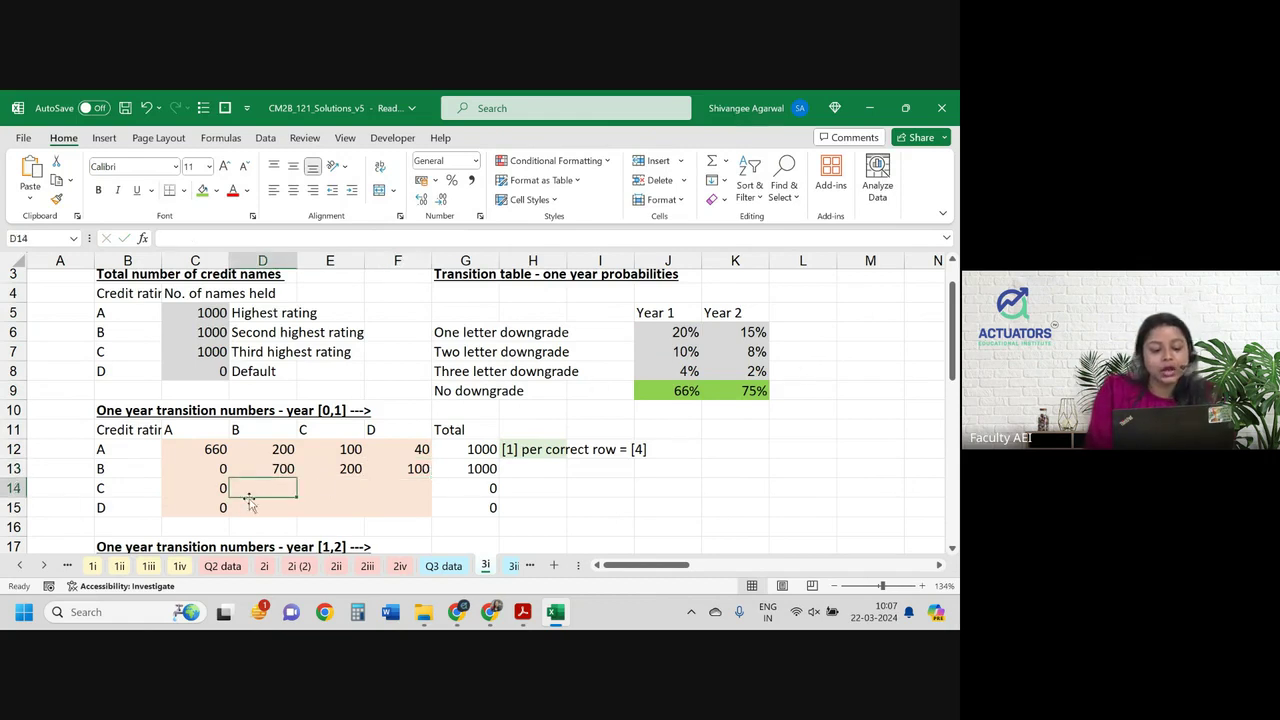
{"action": "type", "text": "0"}
{"action": "key", "text": "Return"}
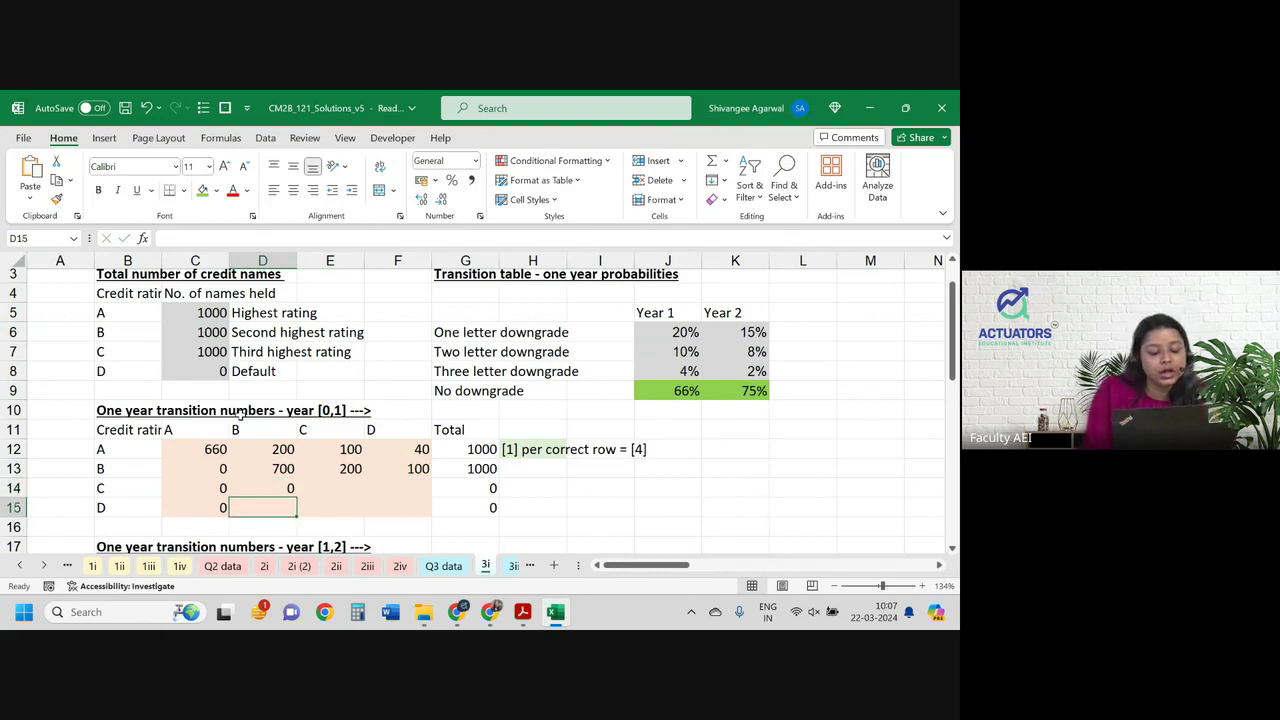
{"action": "type", "text": "0"}
{"action": "key", "text": "Tab"}
{"action": "type", "text": "0"}
Enter =C7*J6 in F14 for rating C's 200 one-letter downgrades.
{"action": "key", "text": "Up"}
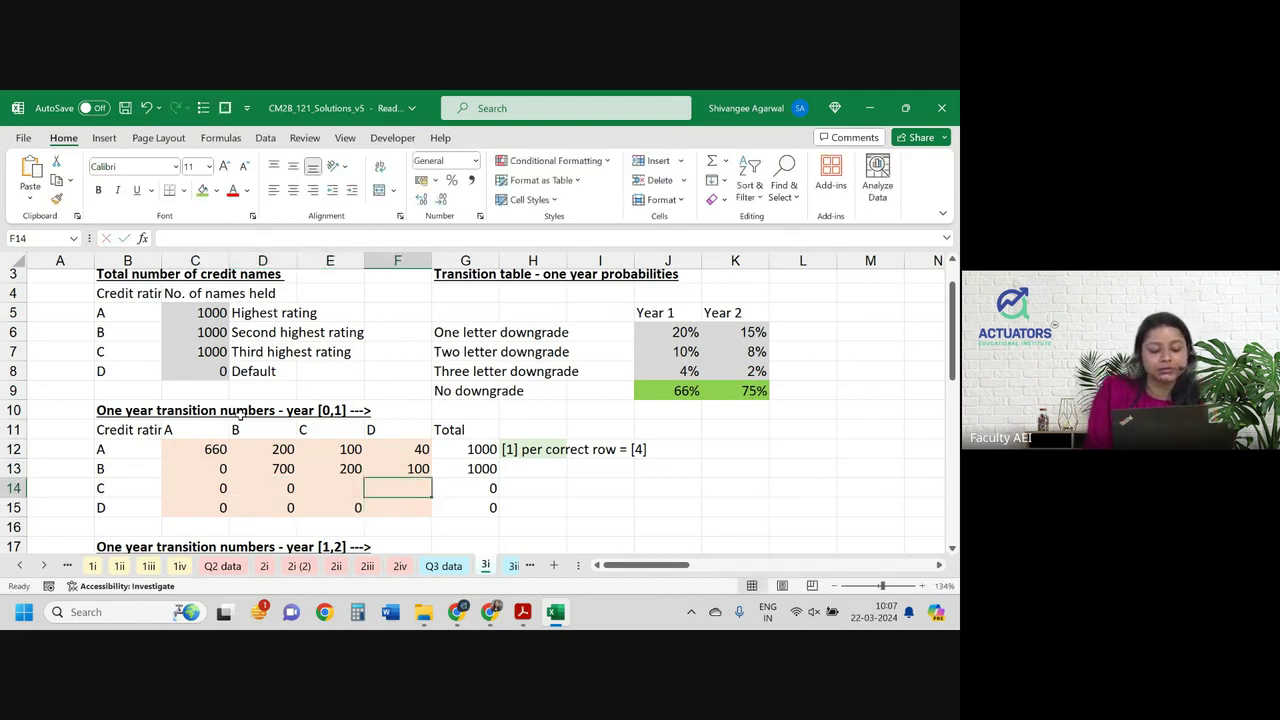
{"action": "type", "text": "="}
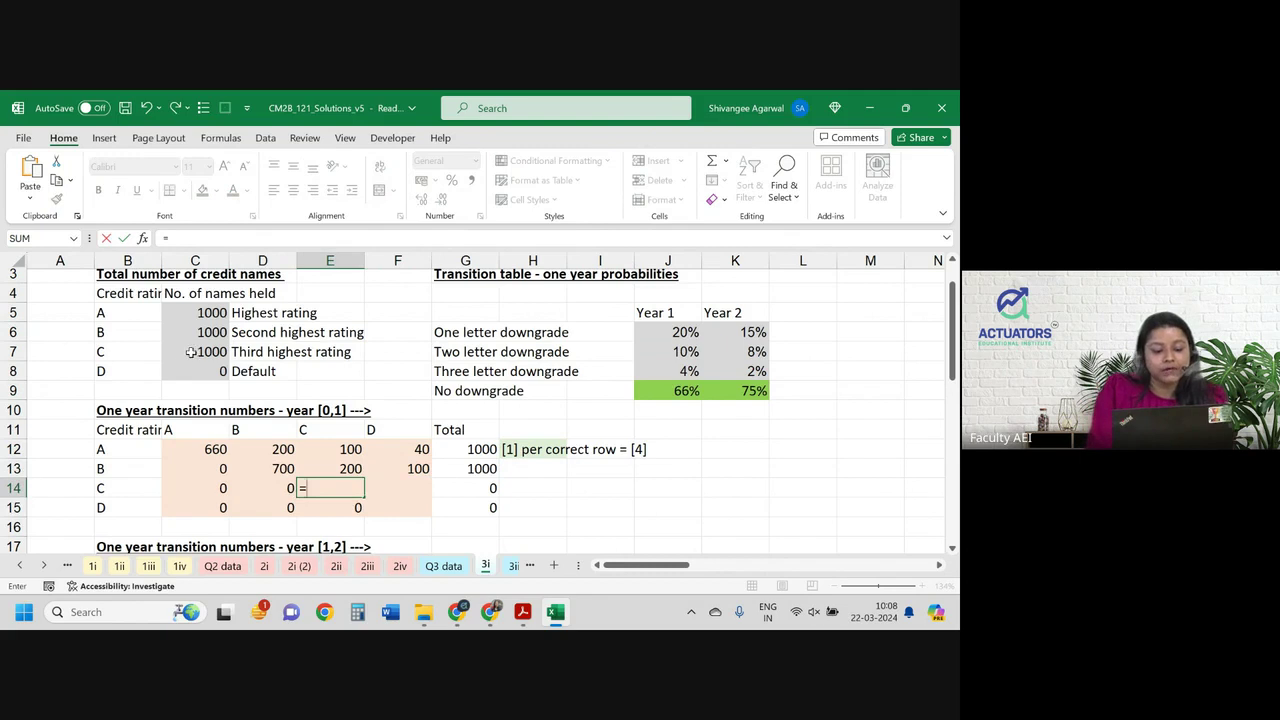
{"action": "left_click", "coordinate": [191, 352]}
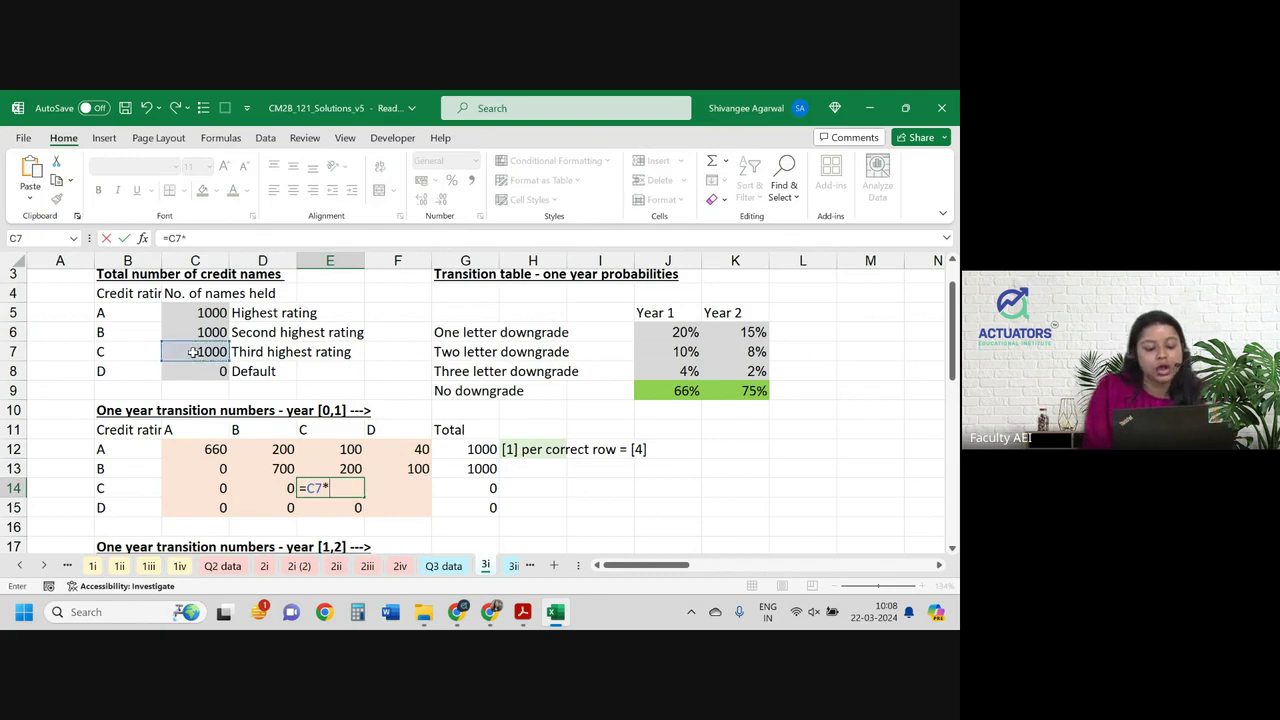
{"action": "key", "text": "BackSpace"}
{"action": "key", "text": "BackSpace"}
{"action": "key", "text": "BackSpace"}
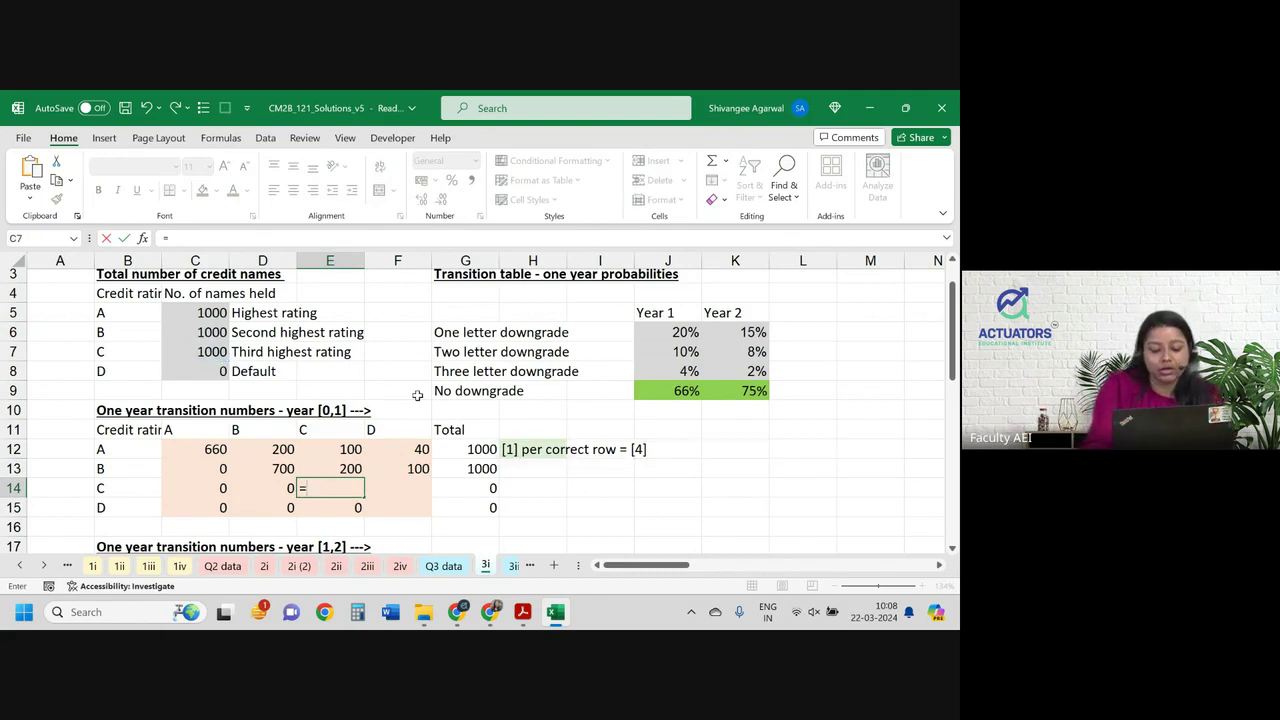
{"action": "key", "text": "BackSpace"}
{"action": "key", "text": "Right"}
{"action": "type", "text": "="}
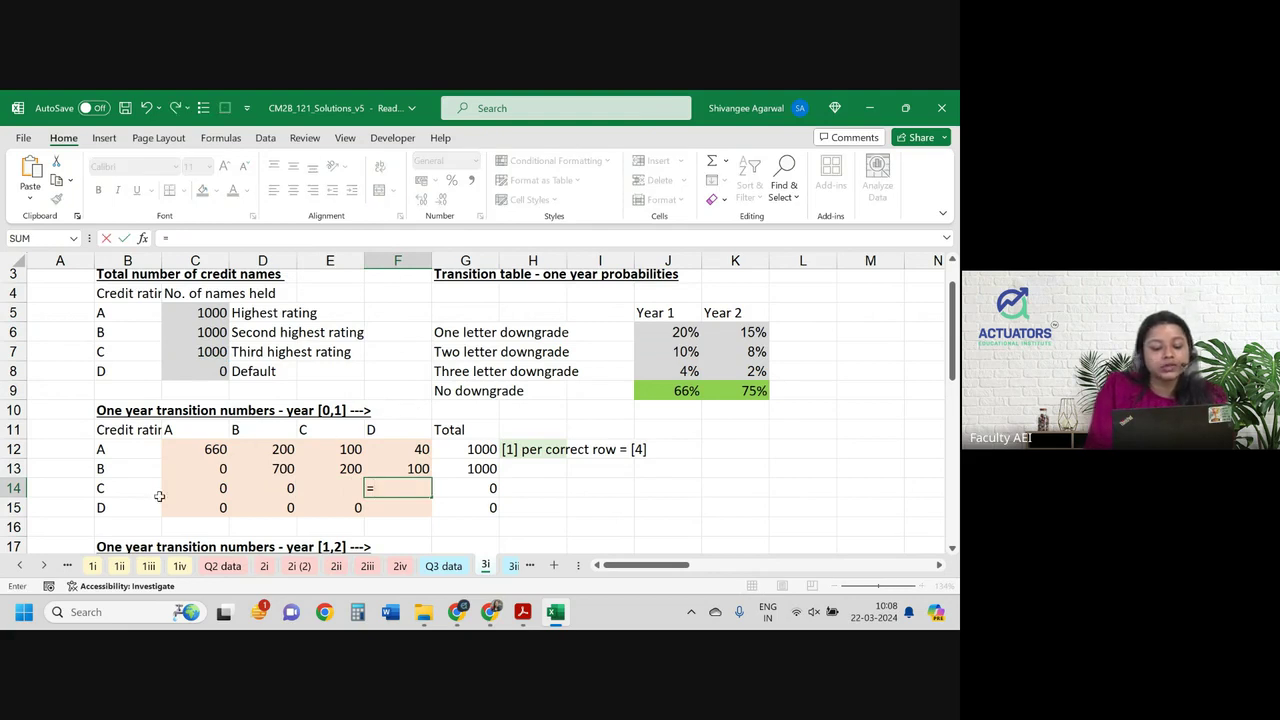
{"action": "left_click", "coordinate": [199, 352]}
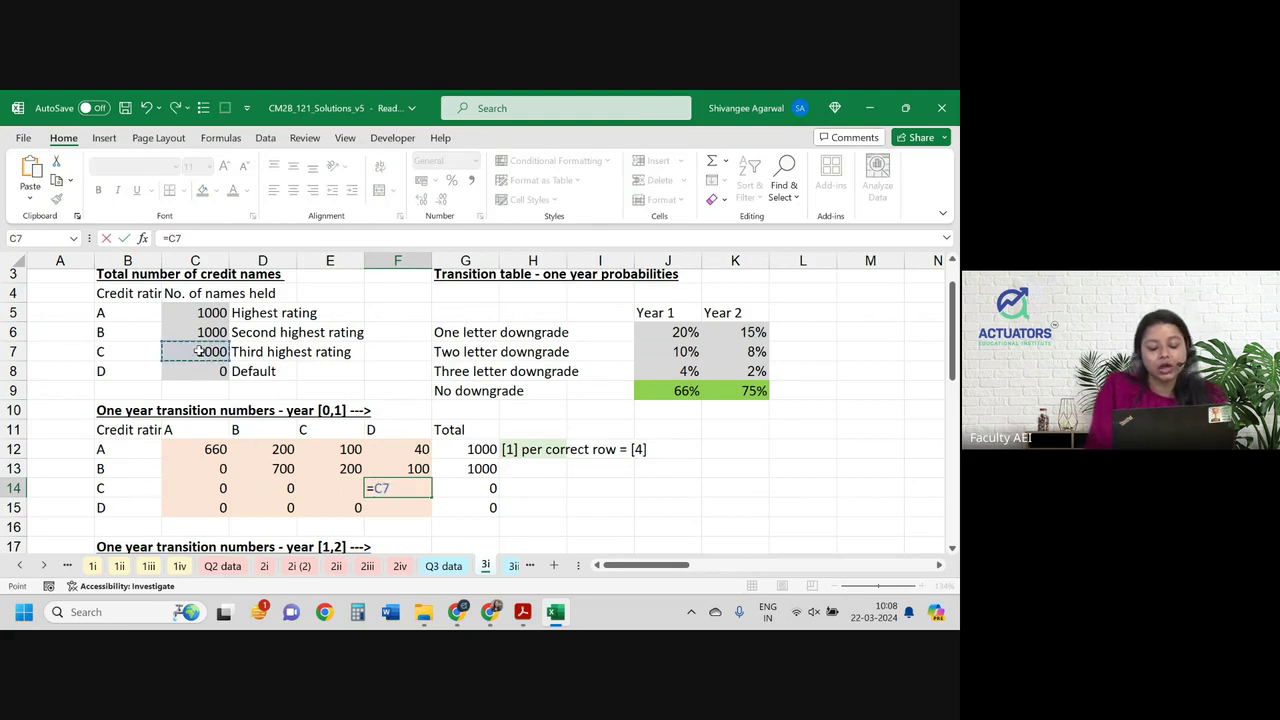
{"action": "type", "text": "*"}
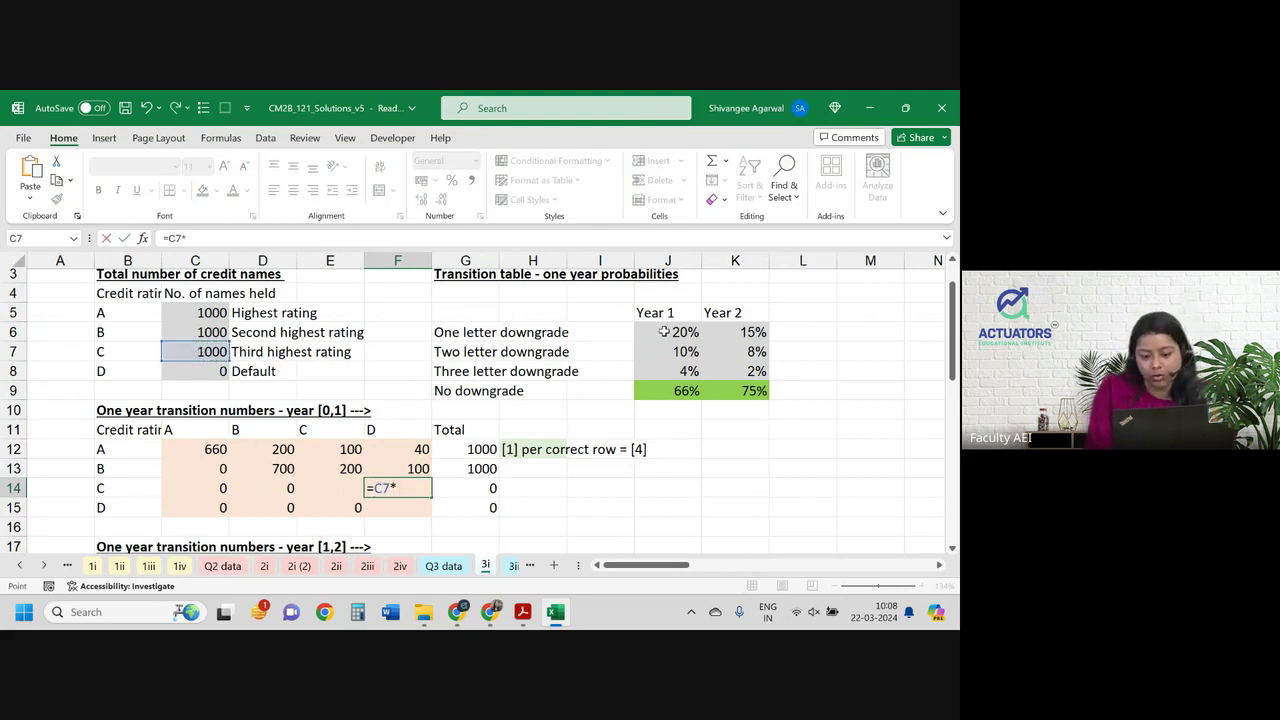
{"action": "left_click", "coordinate": [663, 332]}
{"action": "key", "text": "Return"}
Enter =C7*(1-J6) in E14 so rating C keeps 800.
{"action": "key", "text": "Left"}
{"action": "key", "text": "Up"}
{"action": "type", "text": "="}
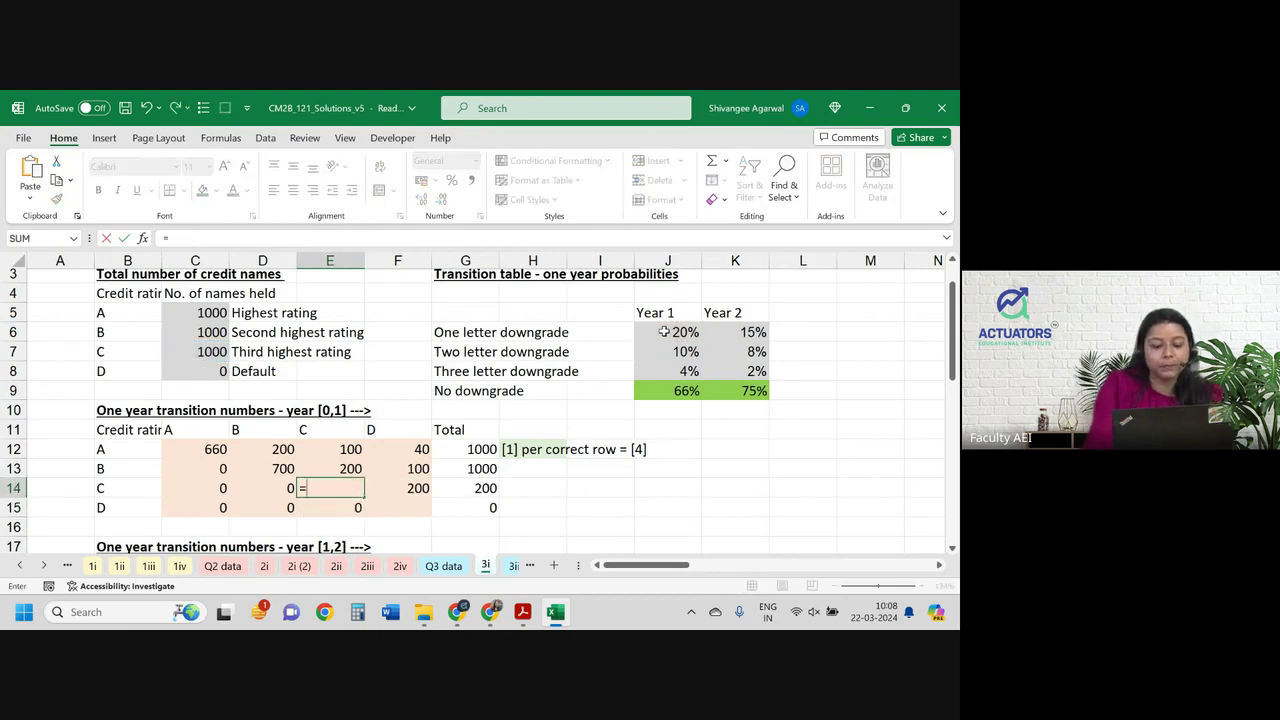
{"action": "key", "text": "Up"}
{"action": "key", "text": "Left"}
{"action": "key", "text": "Left"}
{"action": "key", "text": "Up"}
{"action": "key", "text": "Up"}
{"action": "key", "text": "Up"}
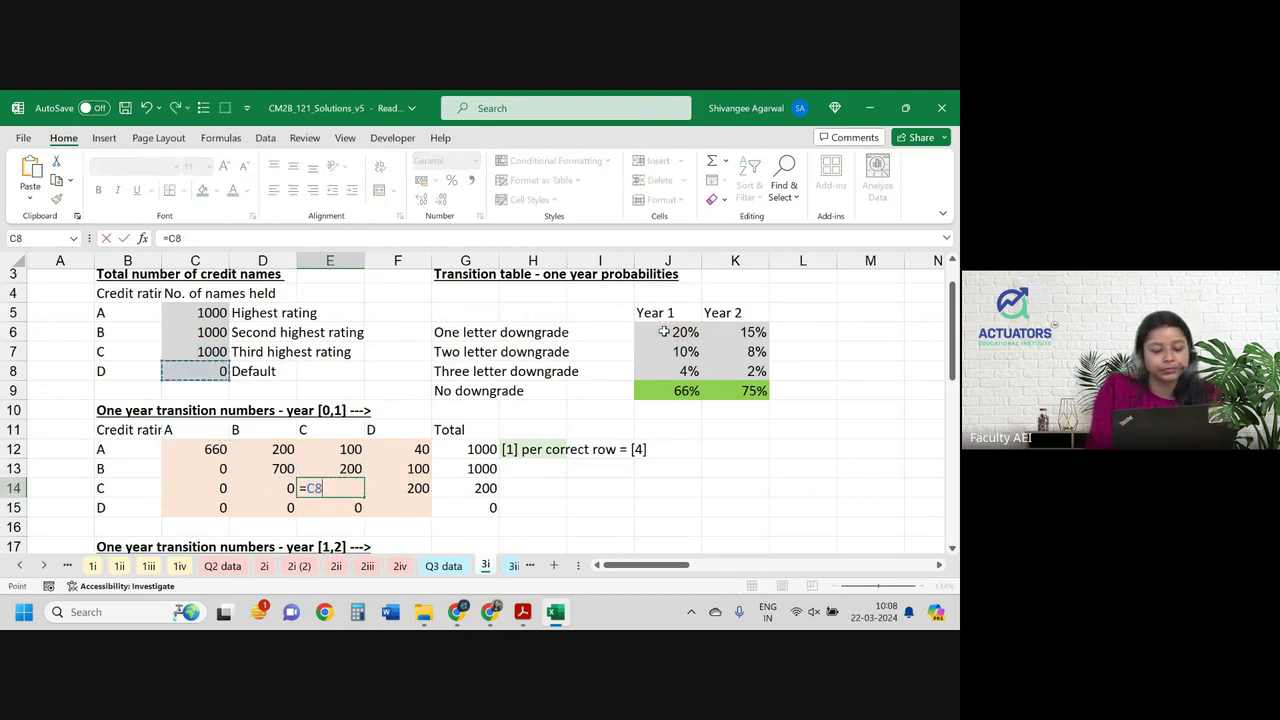
{"action": "key", "text": "Up"}
{"action": "type", "text": "*(1-J6)"}
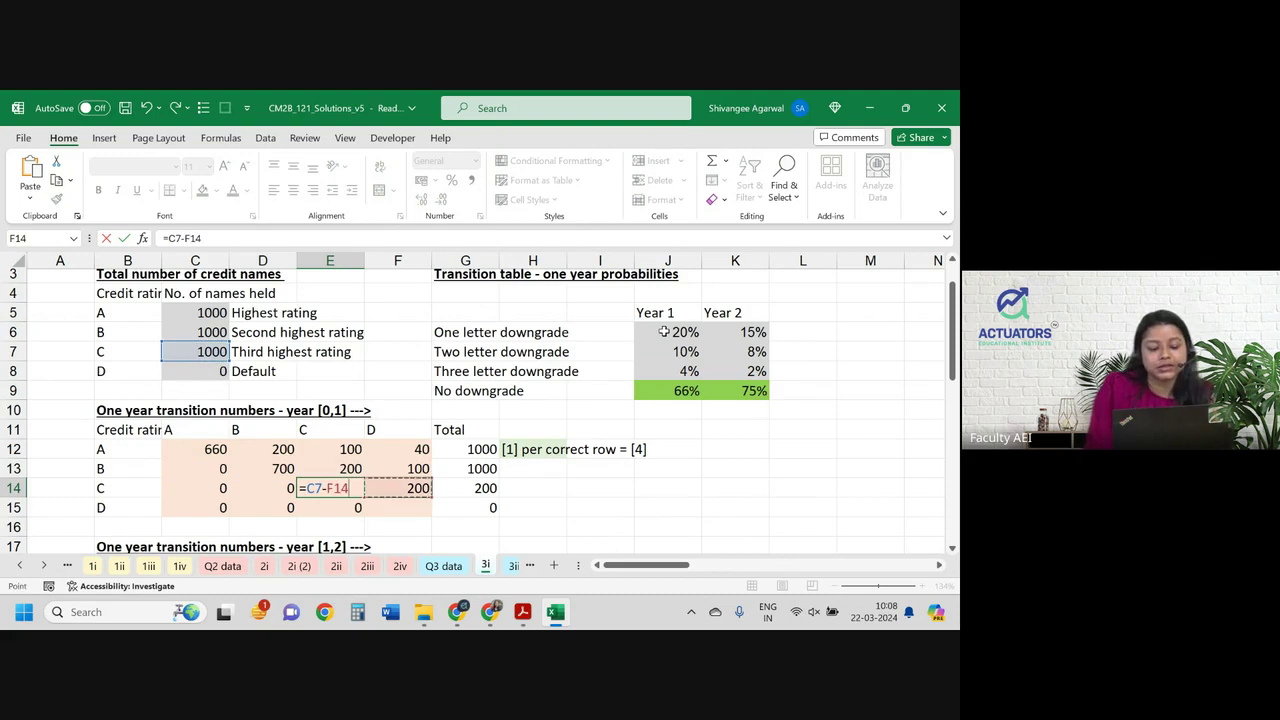
{"action": "key", "text": "Return"}
Enter 0 in F15 to finish rating D's row of zeros.
{"action": "key", "text": "Up"}
{"action": "key", "text": "Right"}
{"action": "key", "text": "Down"}
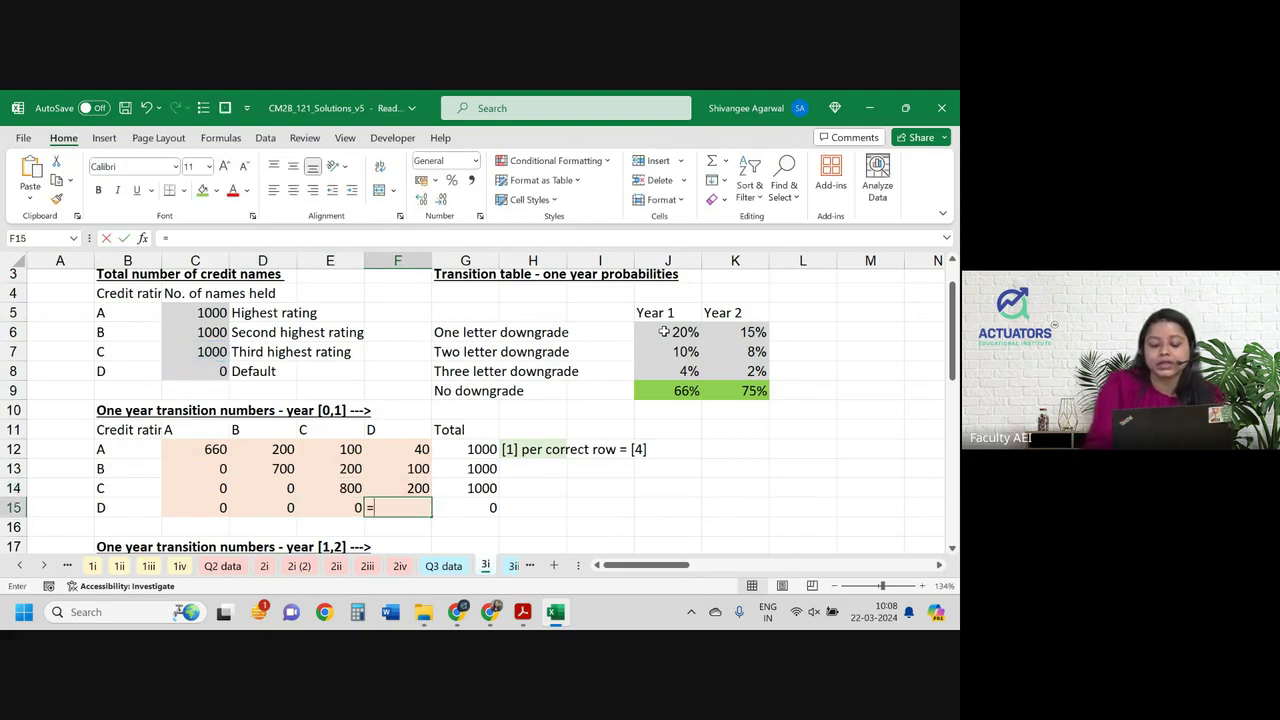
{"action": "type", "text": "="}
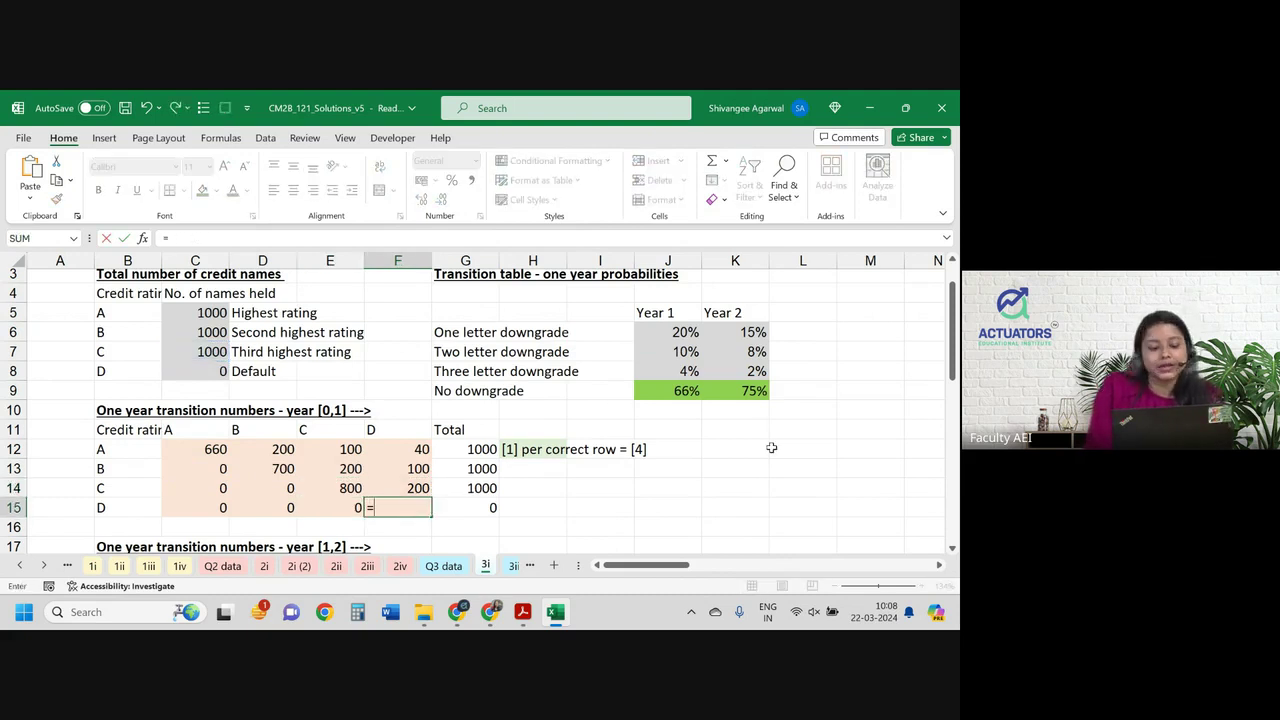
{"action": "key", "text": "Escape"}
{"action": "type", "text": "0"}
{"action": "key", "text": "Return"}
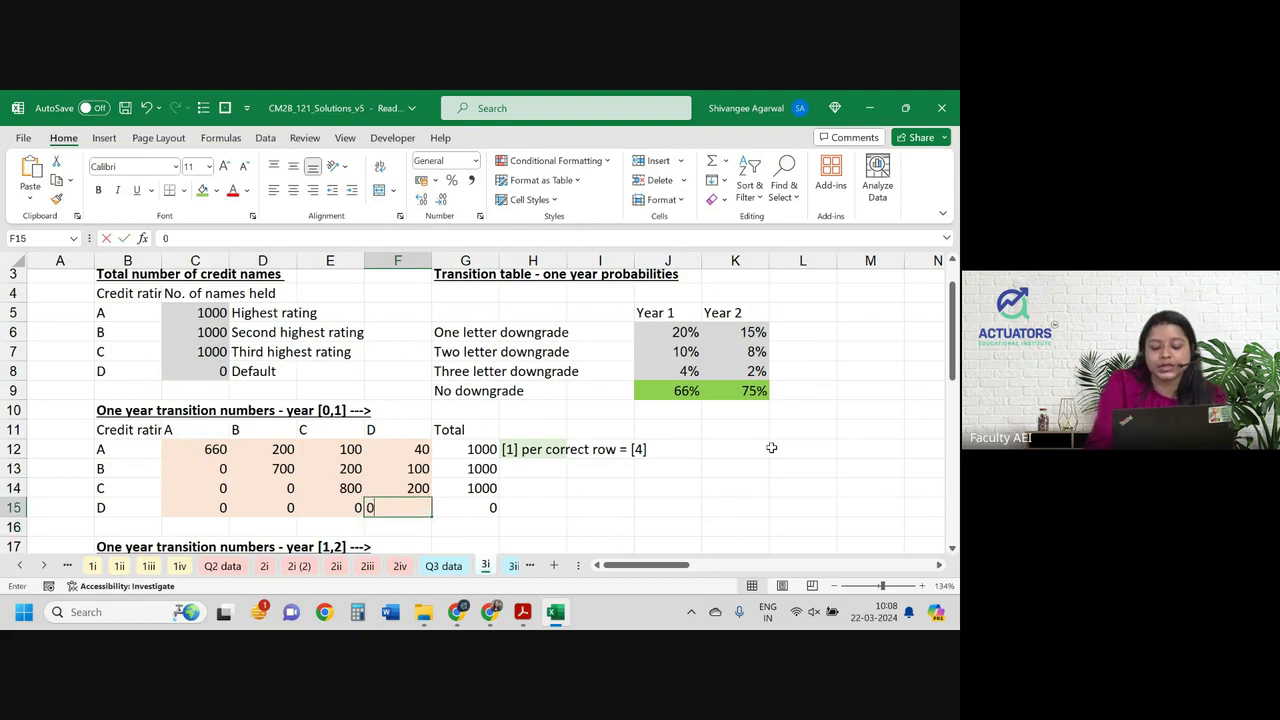
{"action": "key", "text": "Right"}
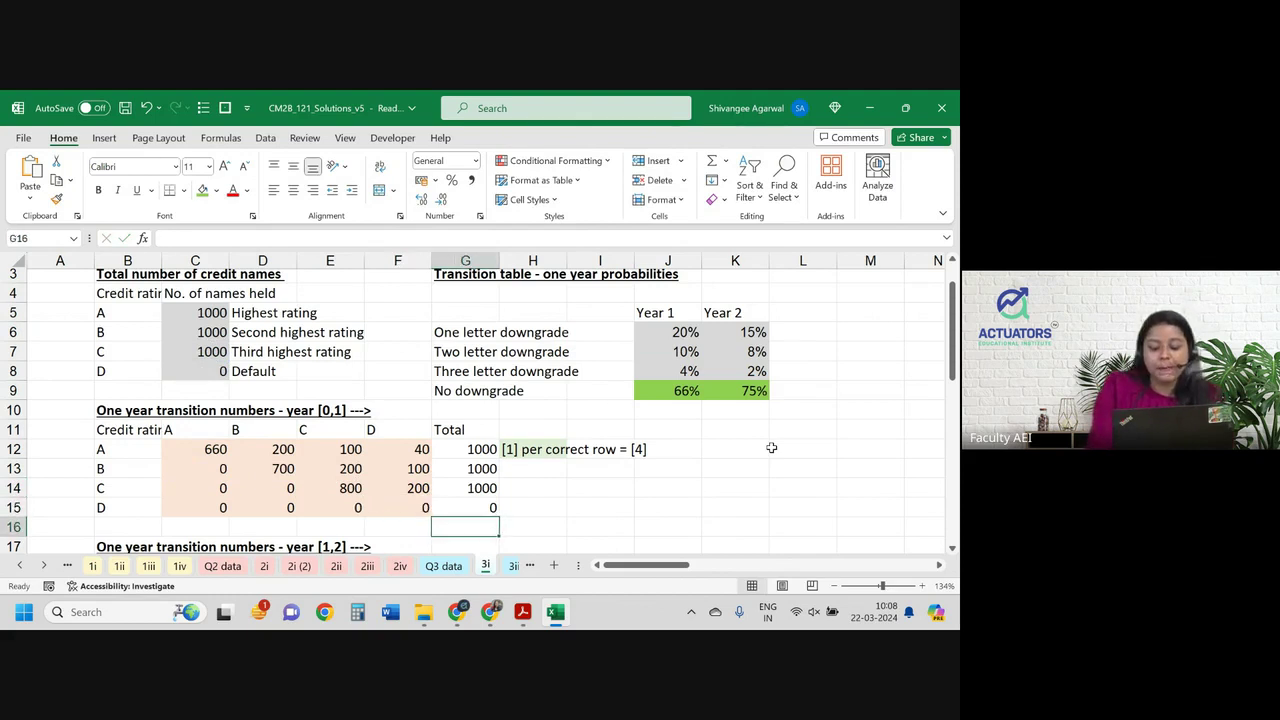
Enter =SUM(C5:C8)=SUM(G12:G15) in G16 and give it a green fill.
{"action": "type", "text": "=sum("}
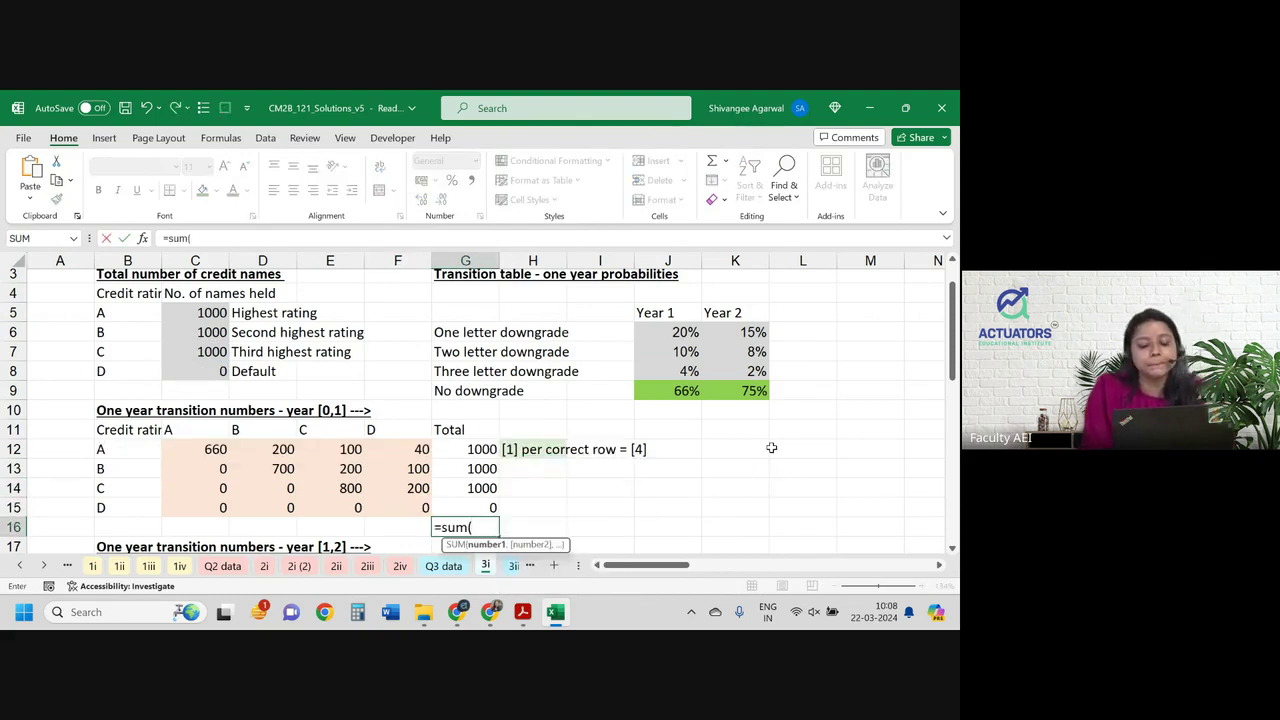
{"action": "left_click_drag", "start_coordinate": [210, 313], "coordinate": [208, 371]}
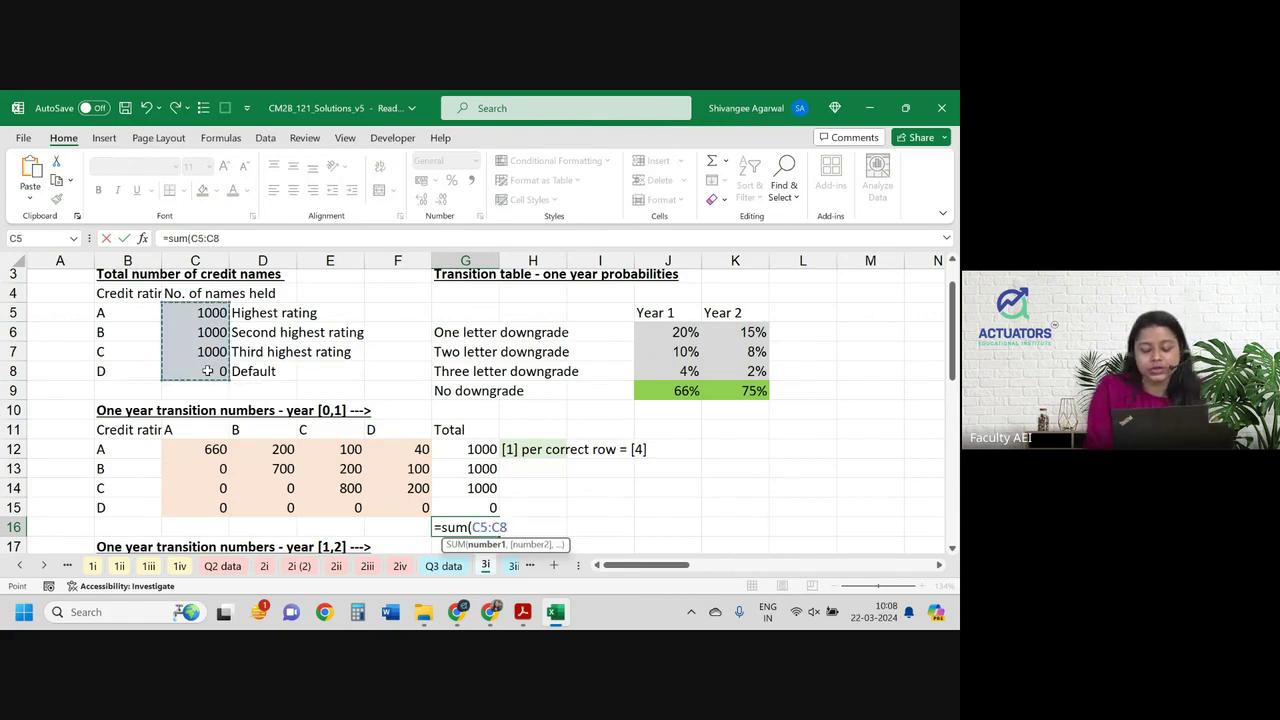
{"action": "type", "text": ")=sum("}
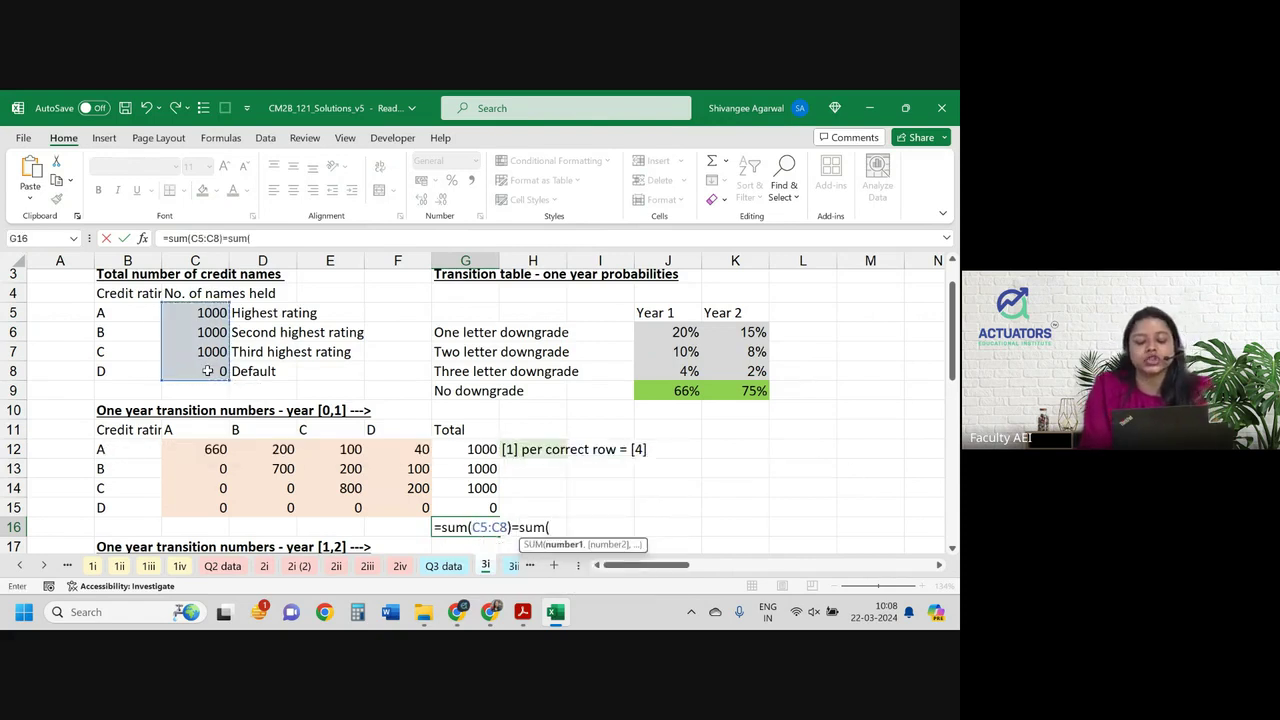
{"action": "left_click_drag", "start_coordinate": [481, 449], "coordinate": [484, 502]}
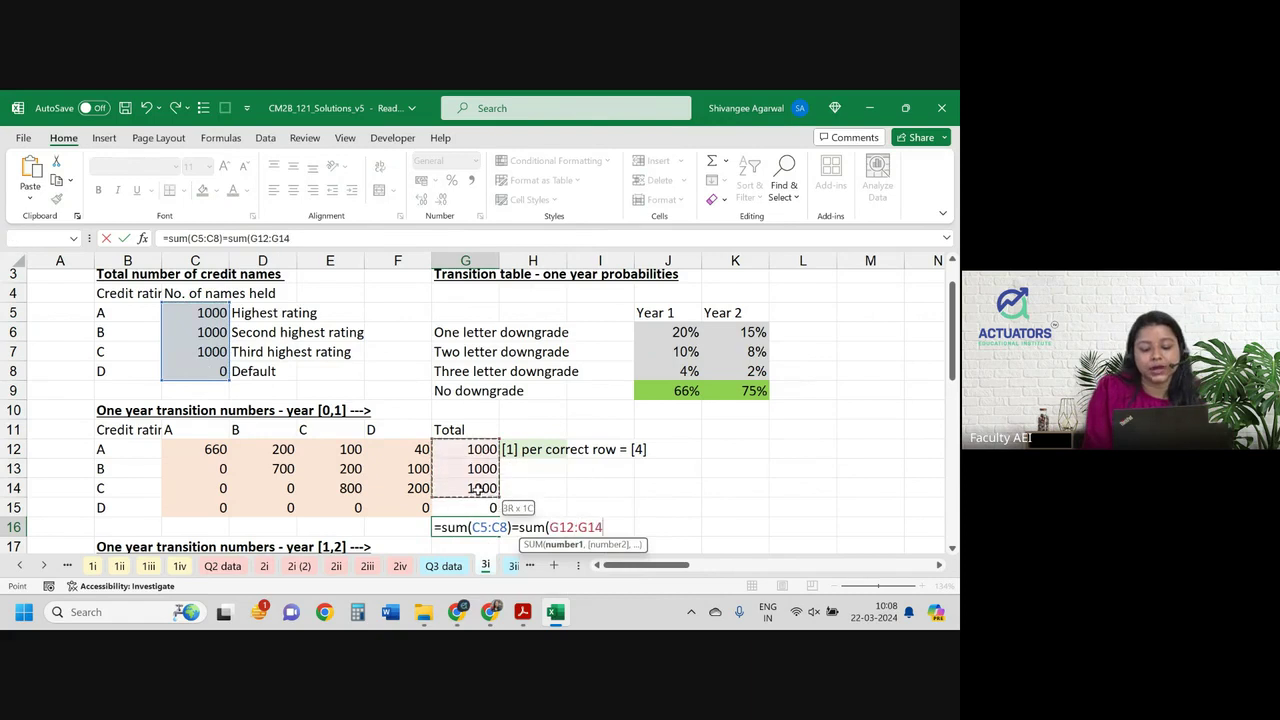
{"action": "type", "text": ")"}
{"action": "key", "text": "Return"}
{"action": "left_click", "coordinate": [485, 512]}
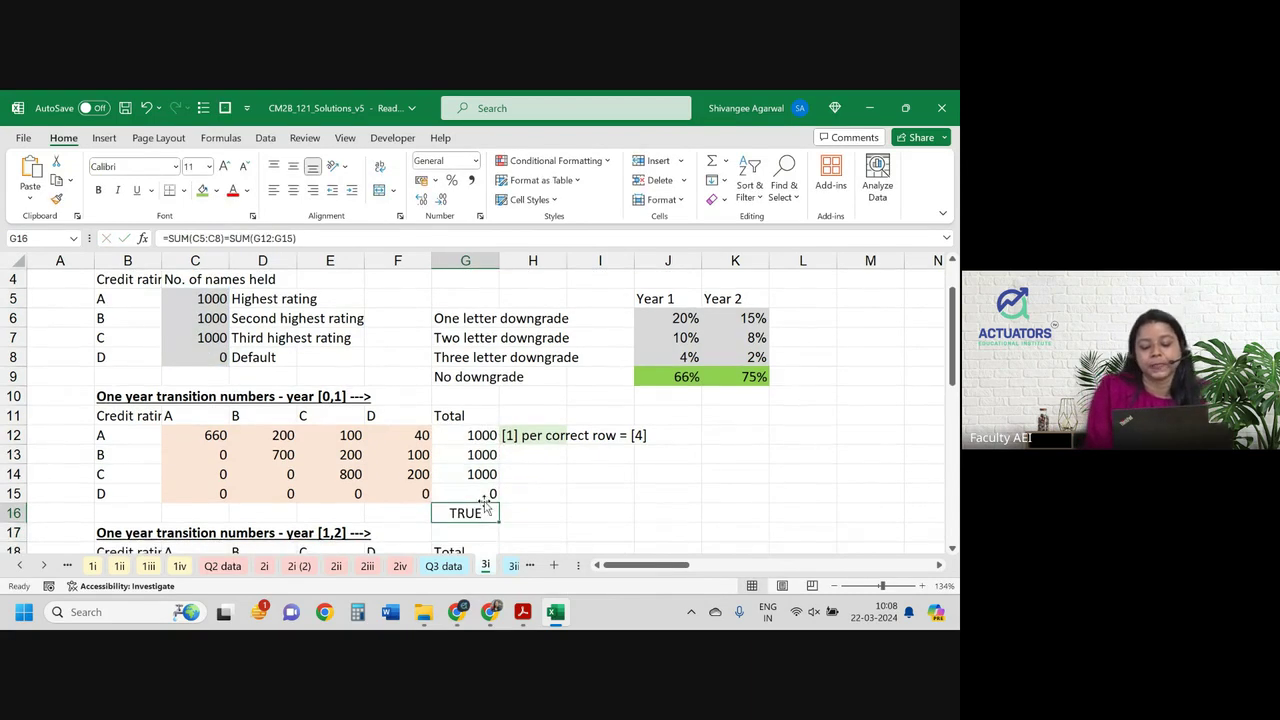
{"action": "left_click", "coordinate": [202, 190]}
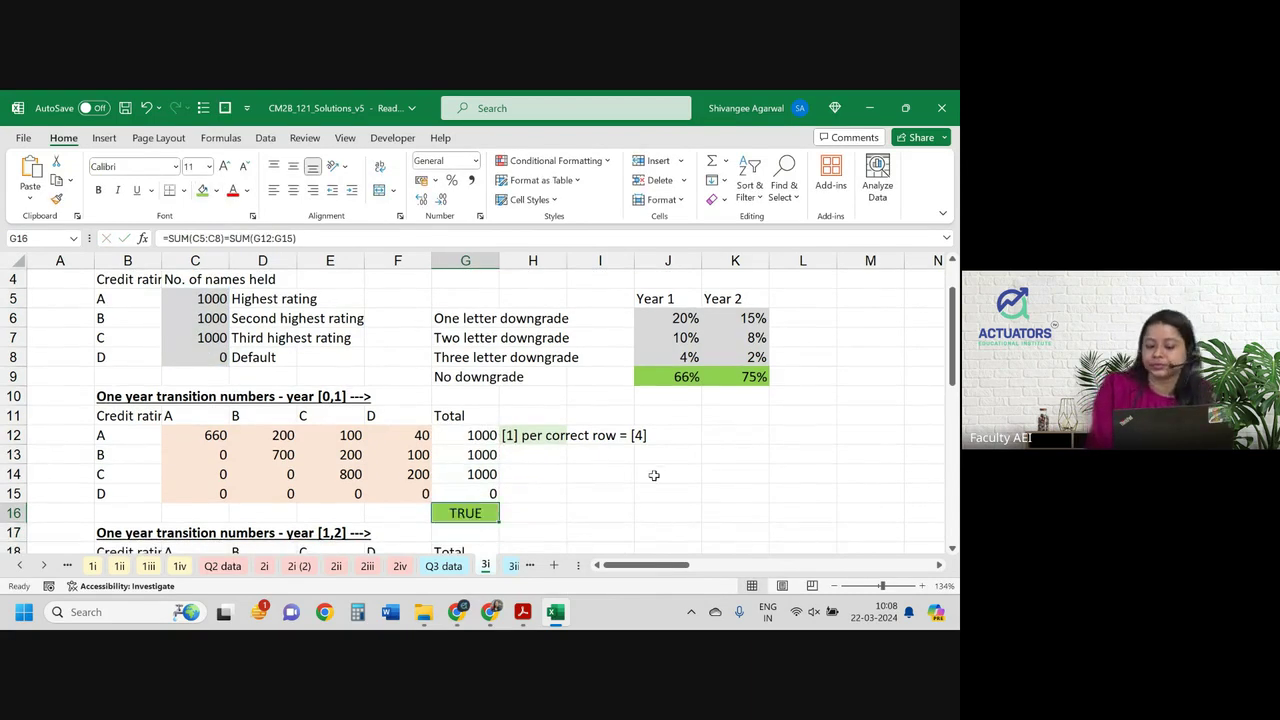
Make the C5:C8 reference in G16 absolute as $C$5:$C$8.
{"action": "double_click", "coordinate": [488, 512]}
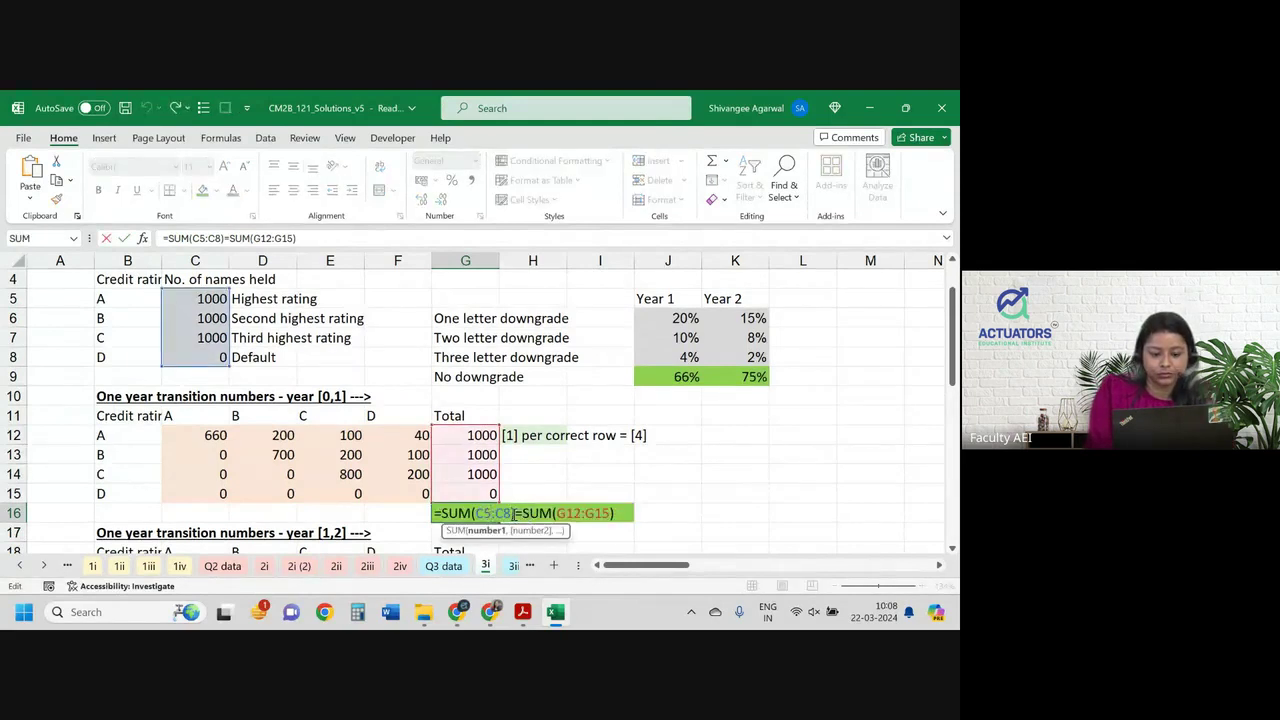
{"action": "left_click_drag", "start_coordinate": [511, 512], "coordinate": [477, 512]}
{"action": "key", "text": "F4"}
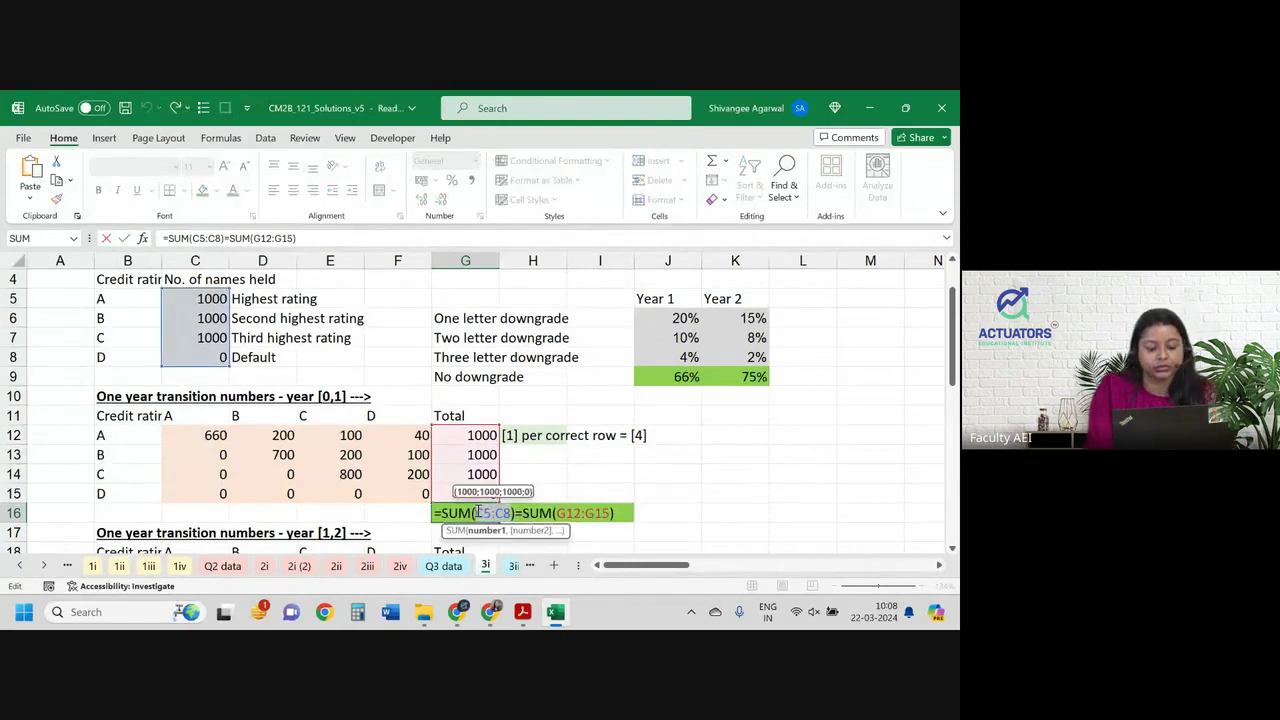
{"action": "key", "text": "Return"}
{"action": "key", "text": "Up"}
Set G16 to No Fill with a green font colour.
{"action": "left_click", "coordinate": [216, 190]}
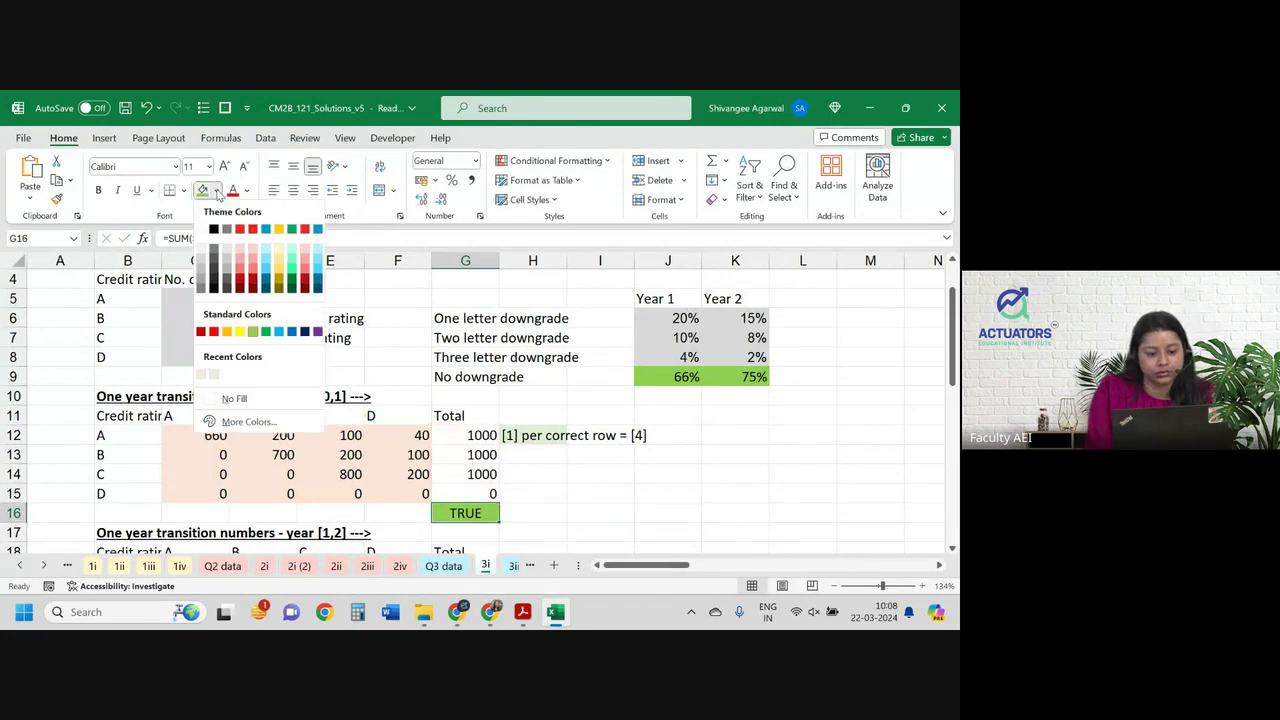
{"action": "left_click", "coordinate": [255, 396]}
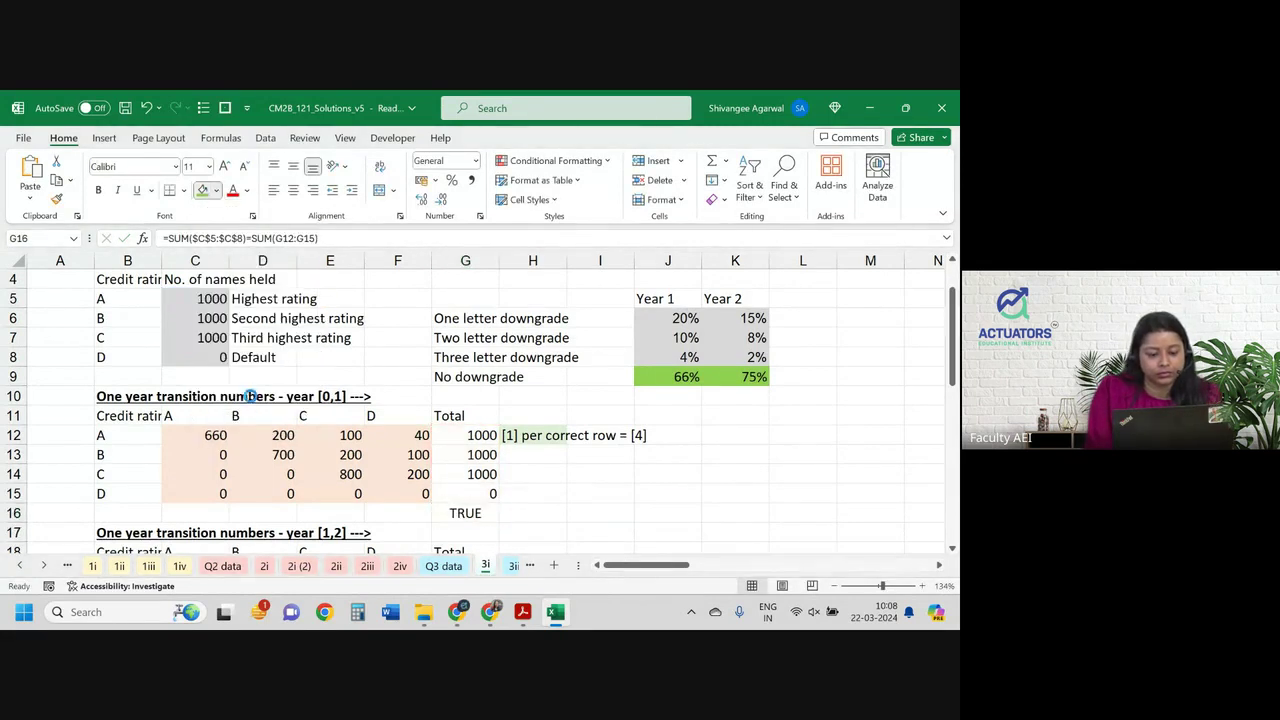
{"action": "left_click", "coordinate": [246, 190]}
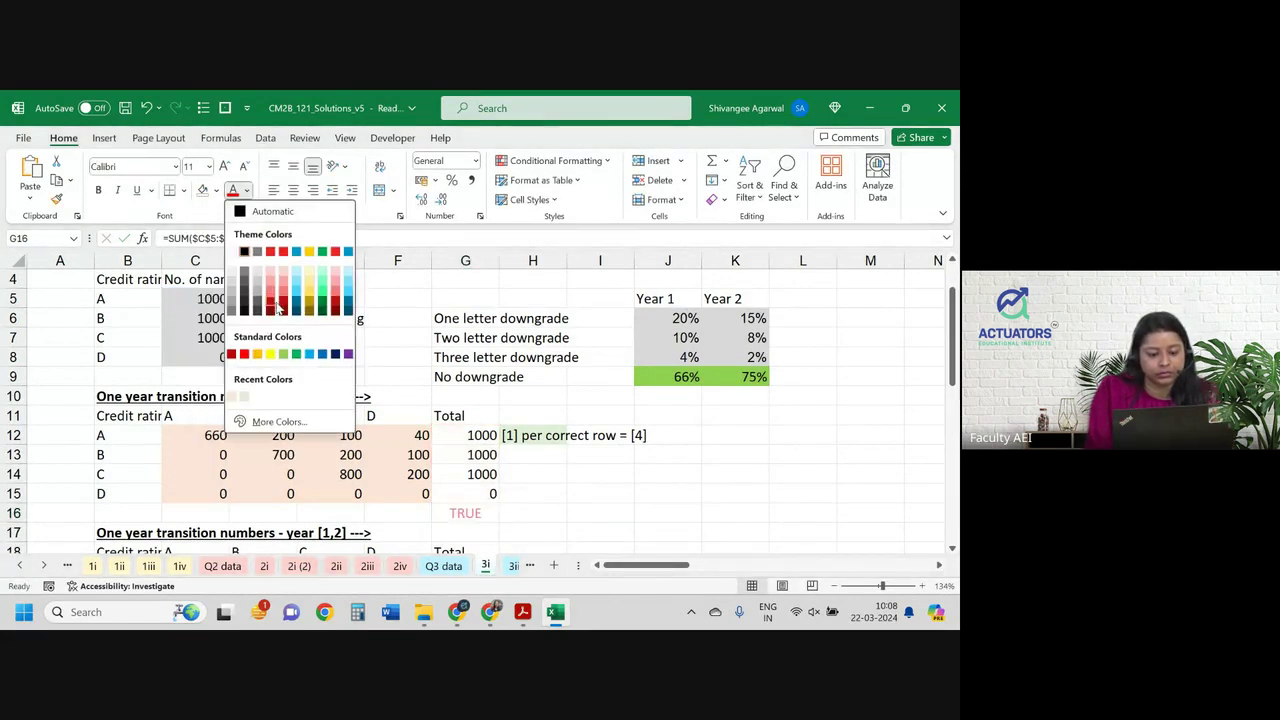
{"action": "left_click", "coordinate": [296, 354]}
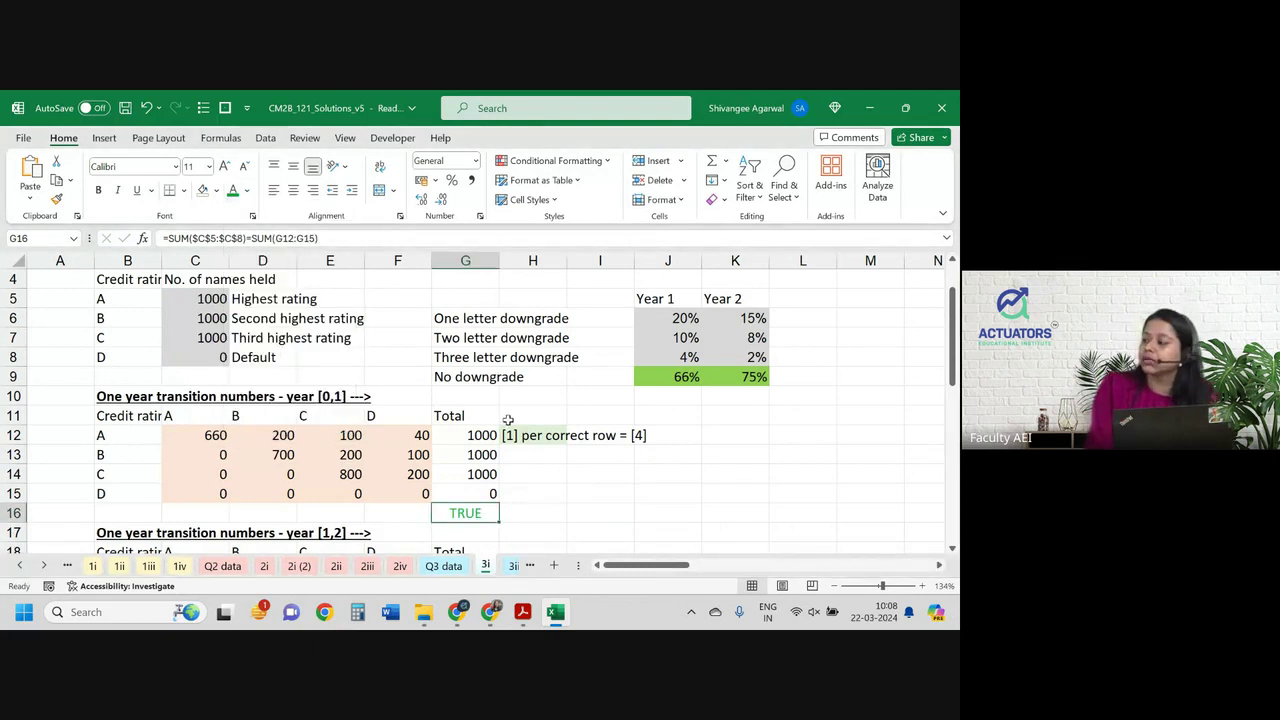
{"action": "scroll", "coordinate": [508, 420], "scroll_direction": "down", "scroll_amount": 2}
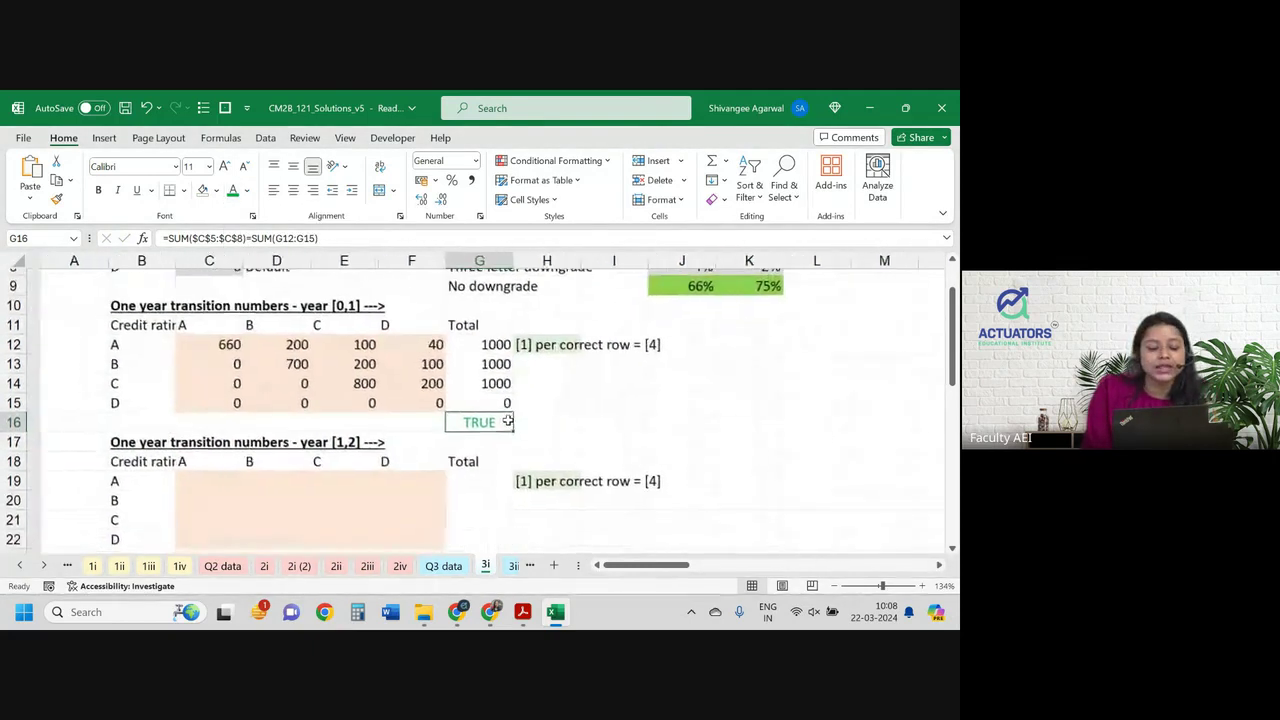
{"action": "scroll", "coordinate": [305, 471], "scroll_direction": "down", "scroll_amount": 1}
{"action": "left_click", "coordinate": [195, 440]}
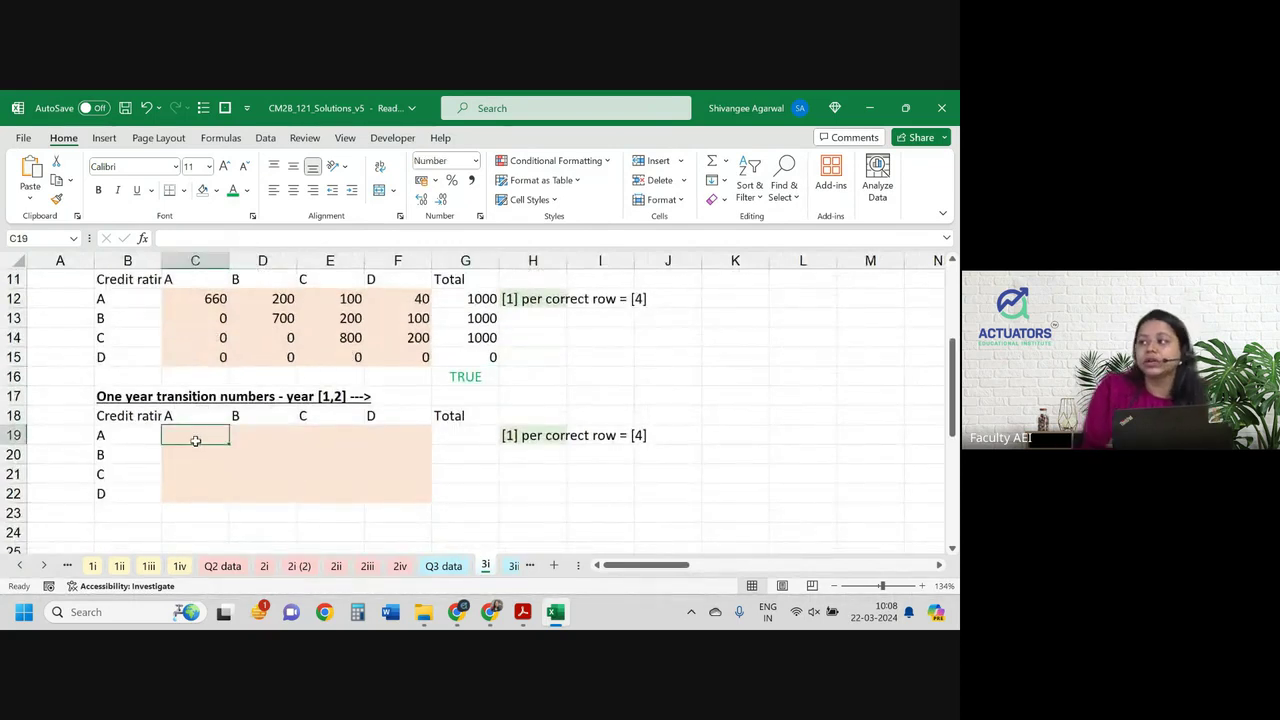
{"action": "scroll", "coordinate": [196, 441], "scroll_direction": "down", "scroll_amount": 1}
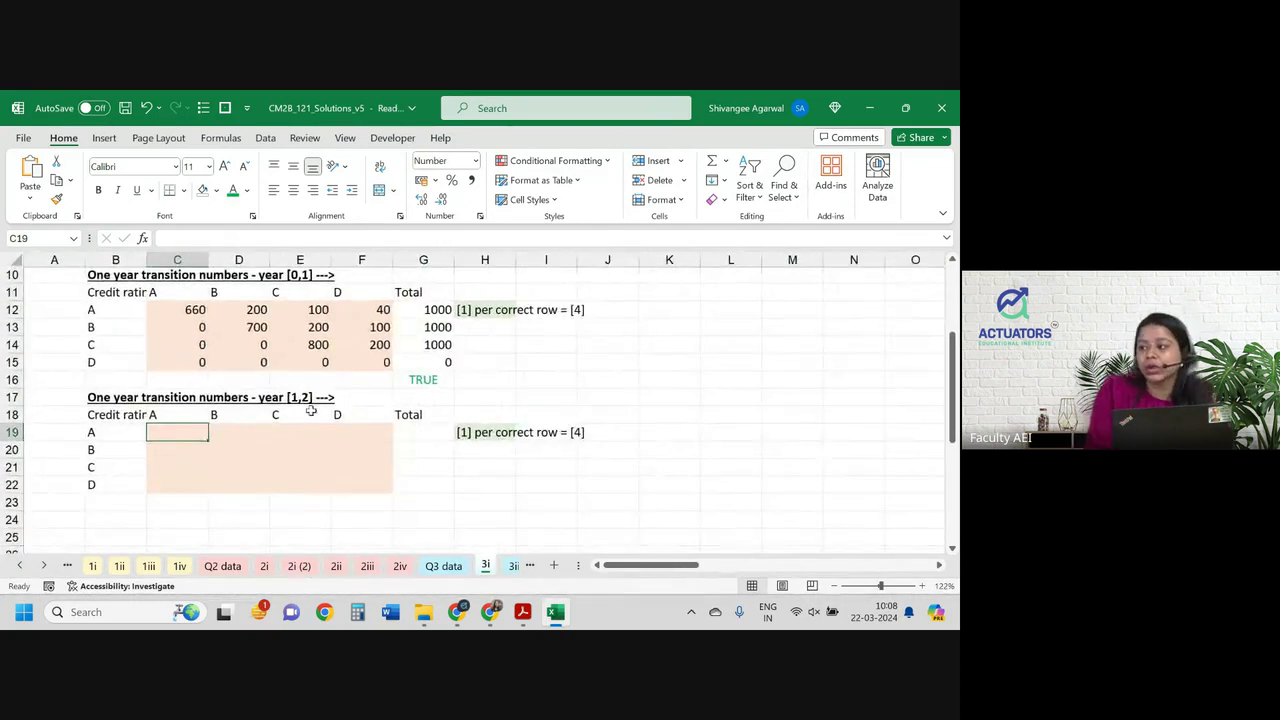
{"action": "scroll", "coordinate": [250, 335], "scroll_direction": "up", "scroll_amount": 3}
{"action": "left_click_drag", "start_coordinate": [183, 346], "coordinate": [181, 404]}
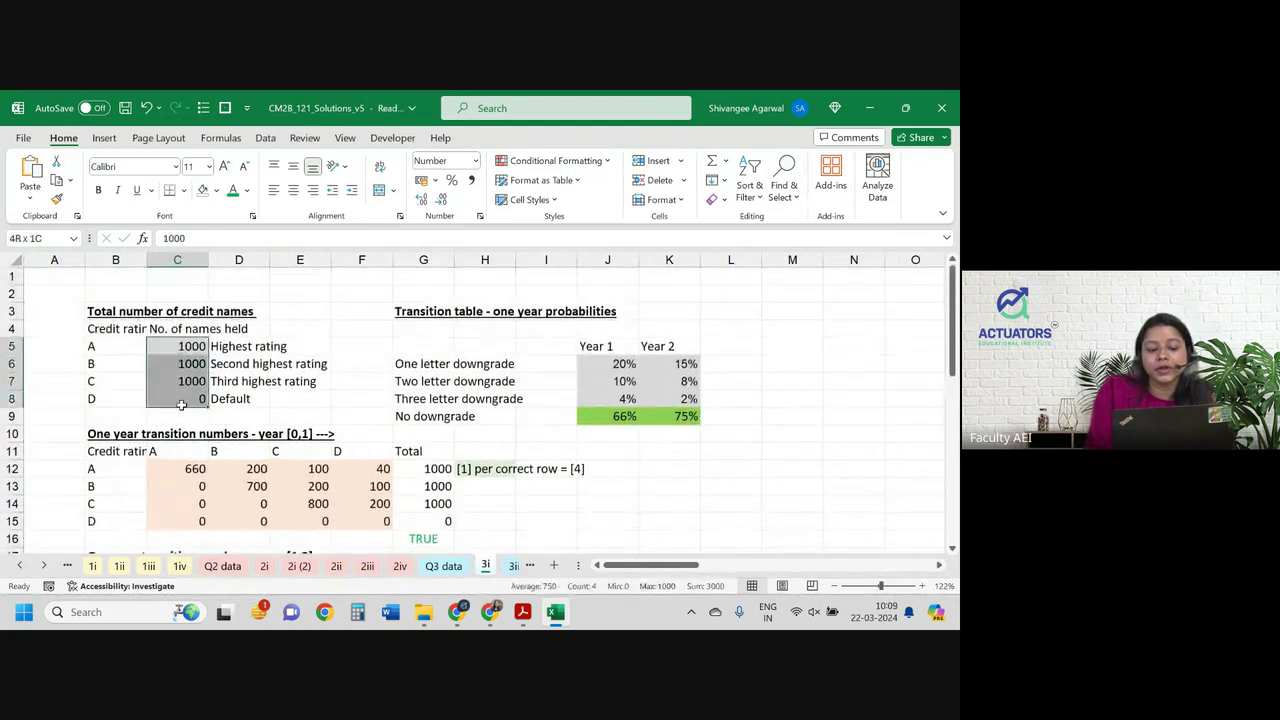
{"action": "scroll", "coordinate": [181, 404], "scroll_direction": "down", "scroll_amount": 1}
{"action": "scroll", "coordinate": [181, 404], "scroll_direction": "down", "scroll_amount": 2}
{"action": "mouse_move", "coordinate": [176, 332]}
{"action": "left_mouse_down"}
{"action": "mouse_move", "coordinate": [364, 409]}
{"action": "mouse_move", "coordinate": [373, 388]}
{"action": "left_mouse_up"}
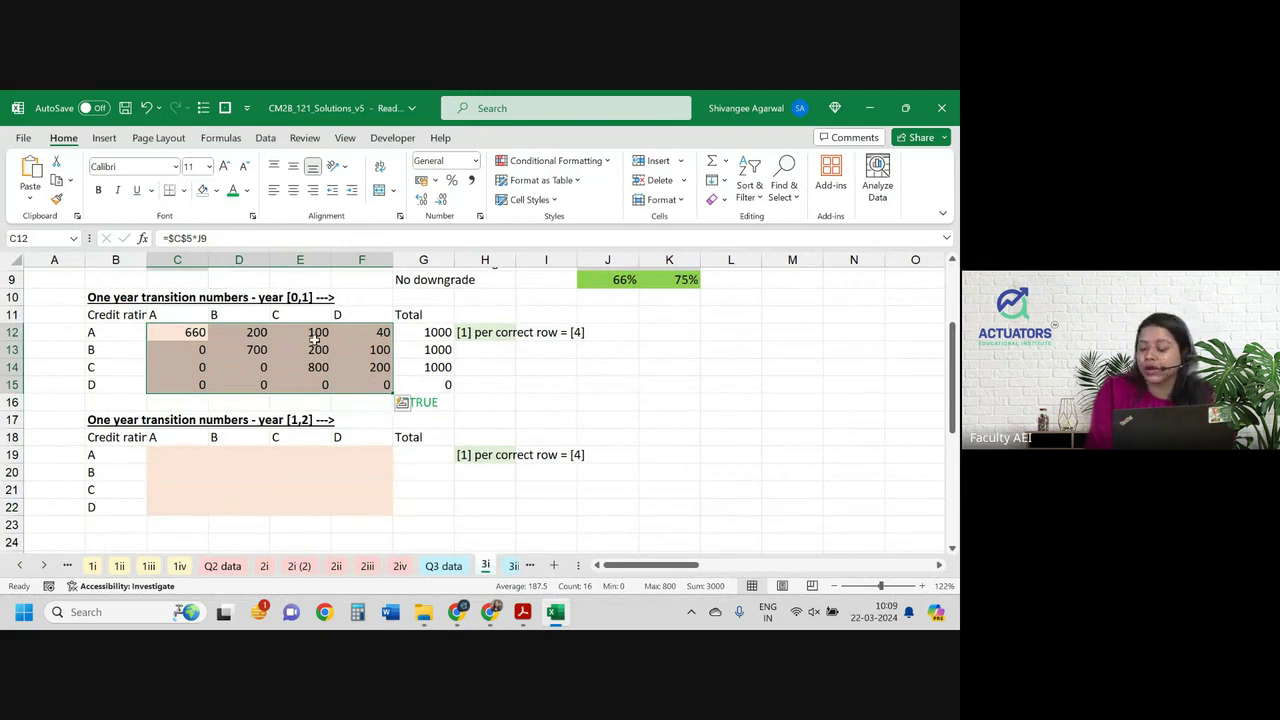
{"action": "left_click", "coordinate": [177, 331]}
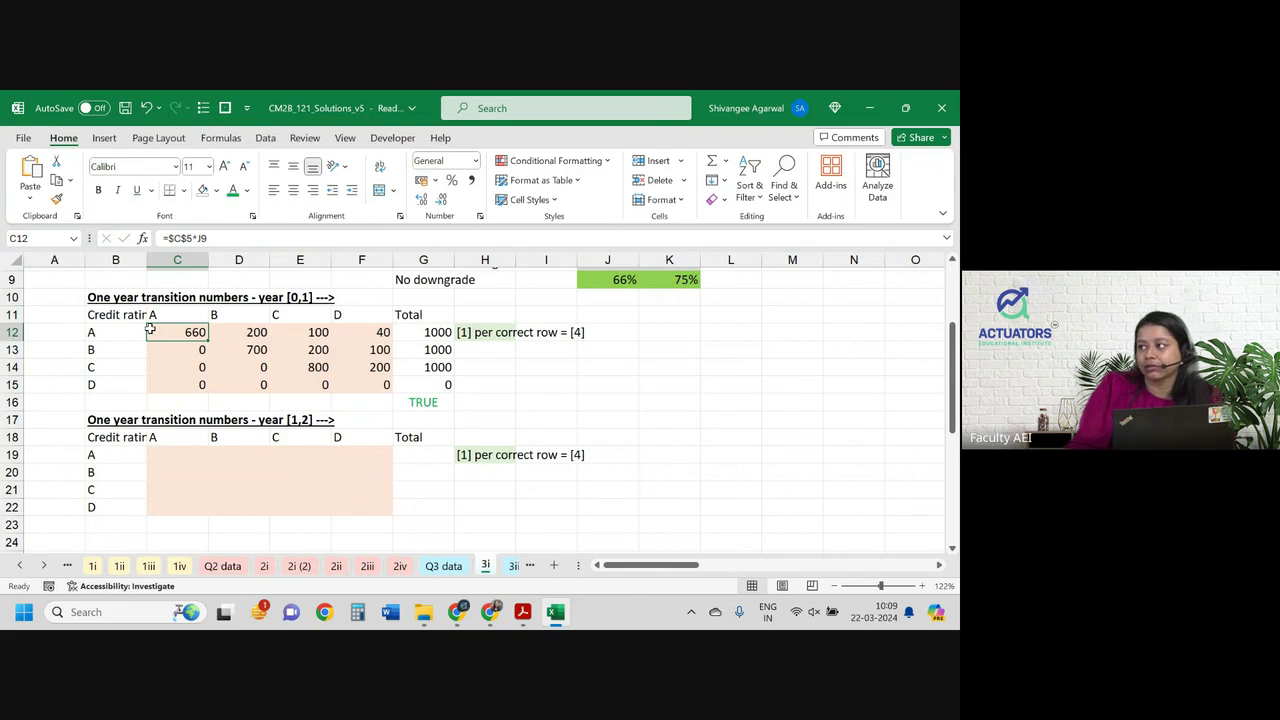
{"action": "left_click_drag", "start_coordinate": [184, 335], "coordinate": [182, 380]}
{"action": "left_click_drag", "start_coordinate": [243, 333], "coordinate": [245, 385]}
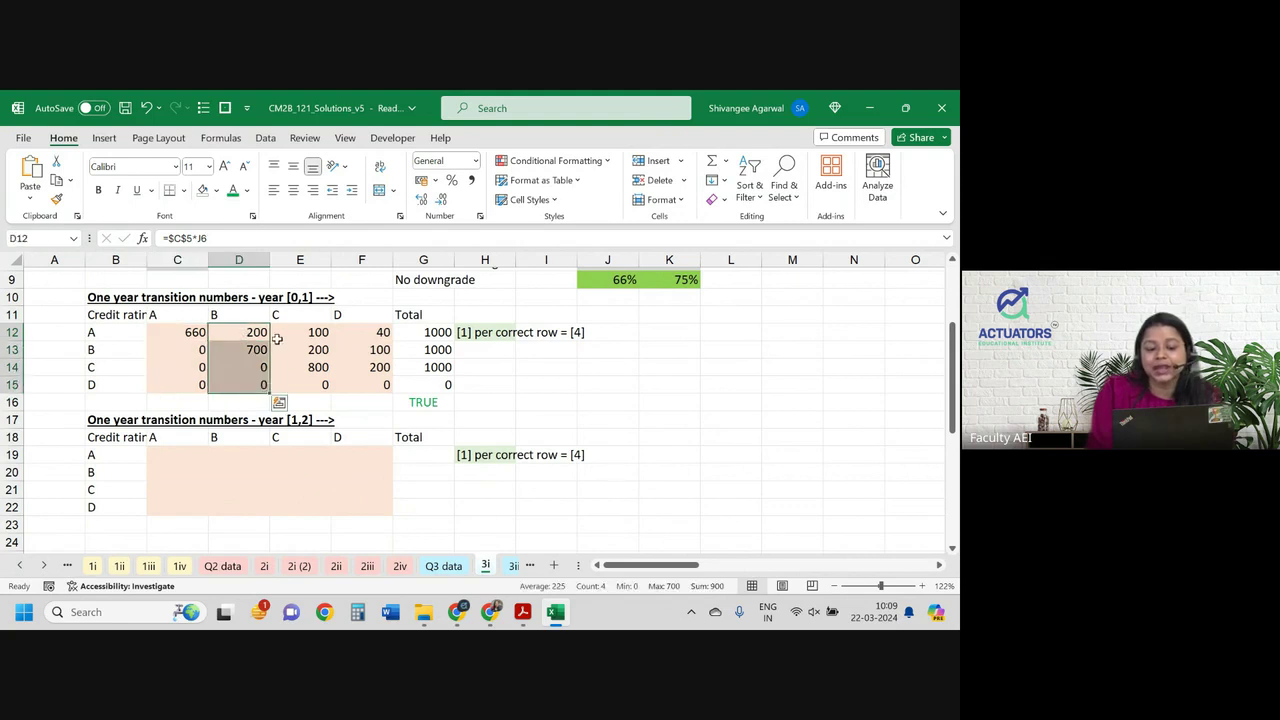
{"action": "left_click_drag", "start_coordinate": [300, 333], "coordinate": [300, 402]}
{"action": "left_click_drag", "start_coordinate": [387, 330], "coordinate": [386, 374]}
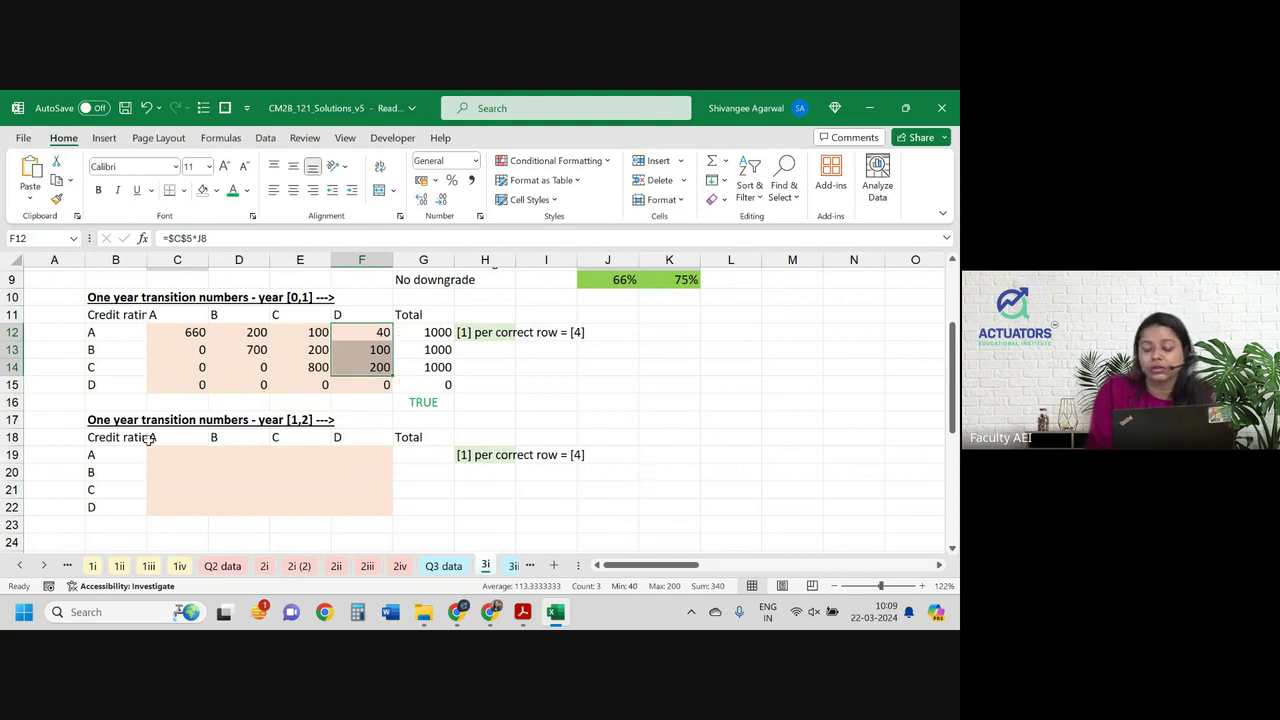
Enter C19 from C12 times the 75% rate in K9 (495), and D19 as =C12*K6 (99).
{"action": "left_click", "coordinate": [170, 458]}
{"action": "type", "text": "="}
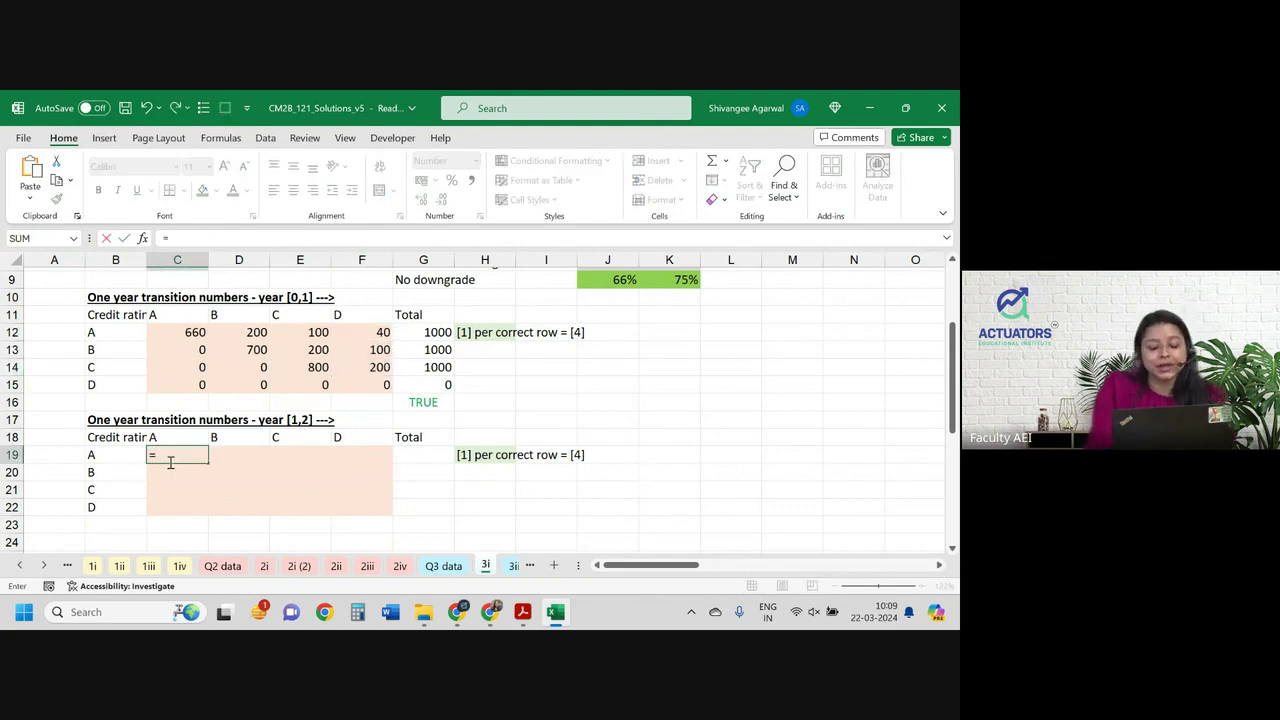
{"action": "left_click", "coordinate": [195, 334]}
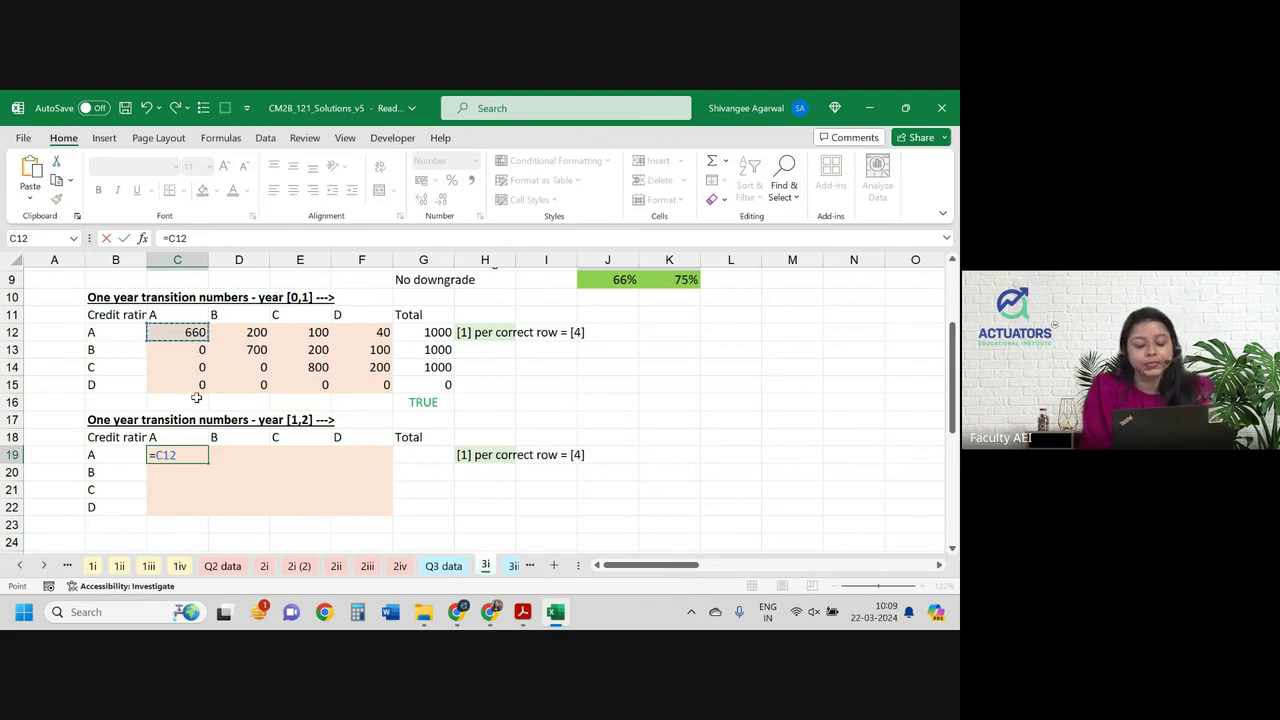
{"action": "type", "text": "-"}
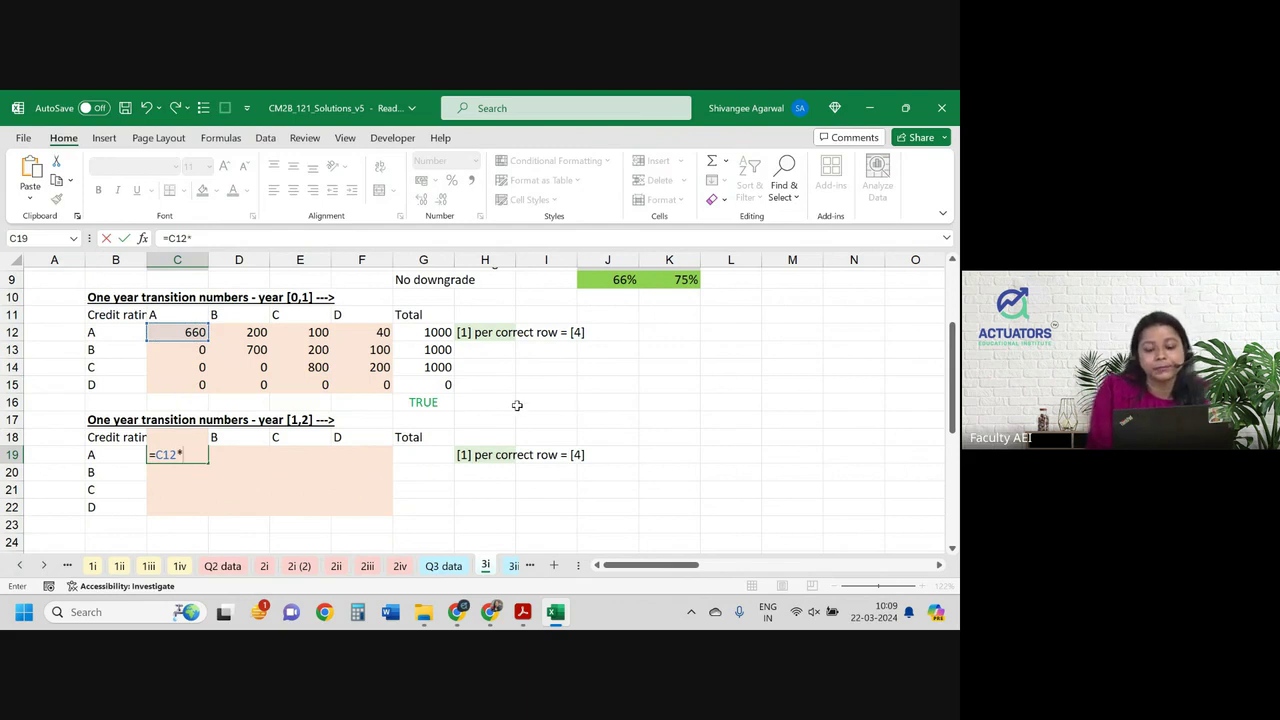
{"action": "scroll", "coordinate": [517, 403], "scroll_direction": "up", "scroll_amount": 1}
{"action": "left_click", "coordinate": [680, 314]}
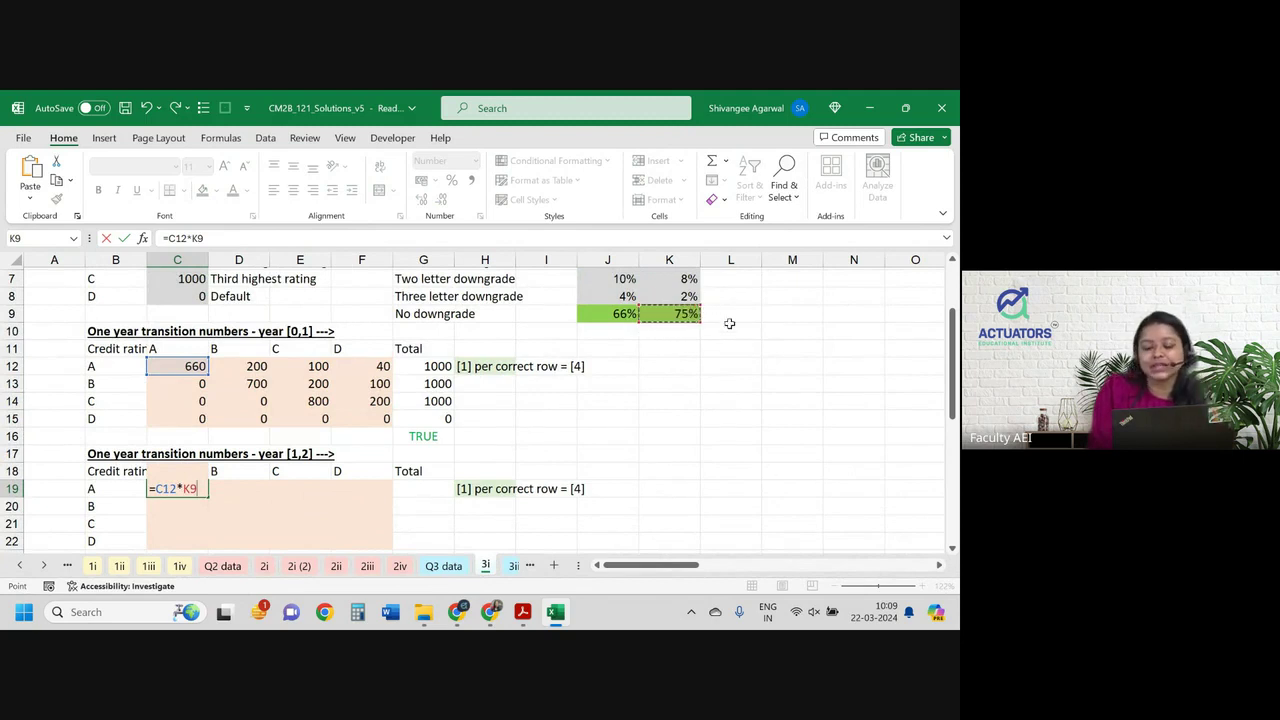
{"action": "key", "text": "Return"}
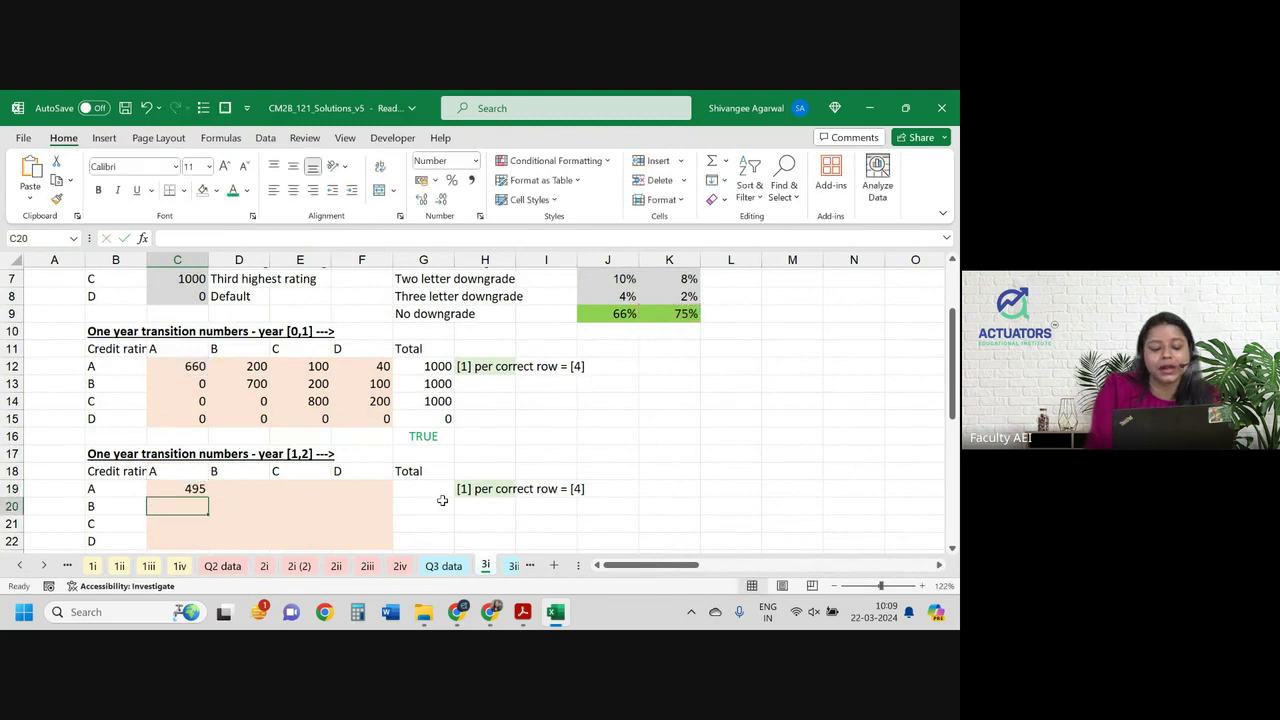
{"action": "key", "text": "Up"}
{"action": "key", "text": "Right"}
{"action": "scroll", "coordinate": [442, 500], "scroll_direction": "down", "scroll_amount": 1}
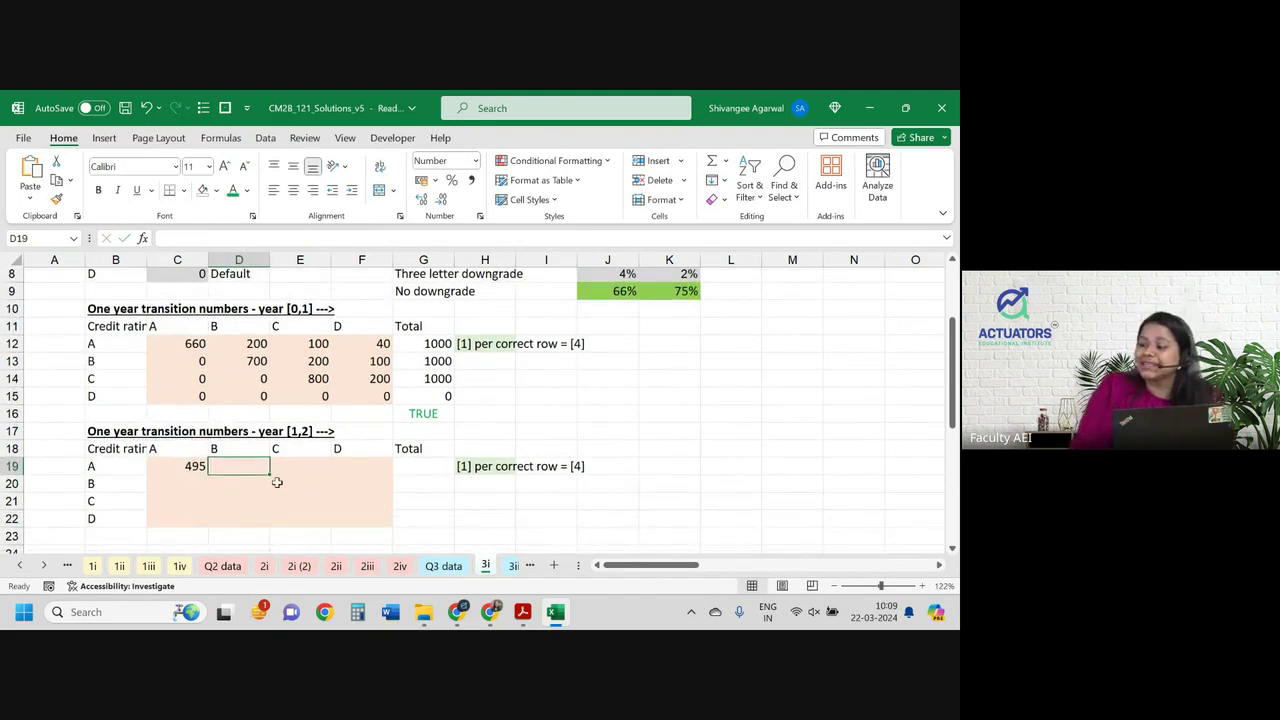
{"action": "type", "text": "="}
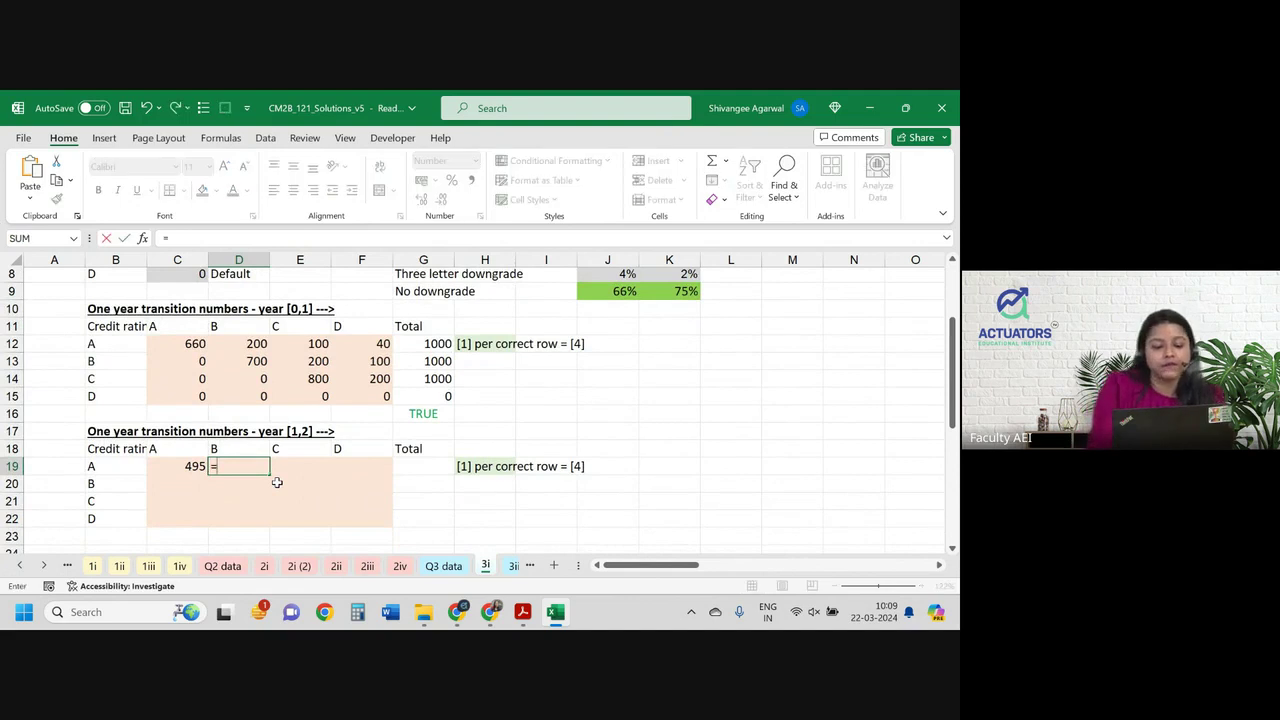
{"action": "left_click", "coordinate": [179, 343]}
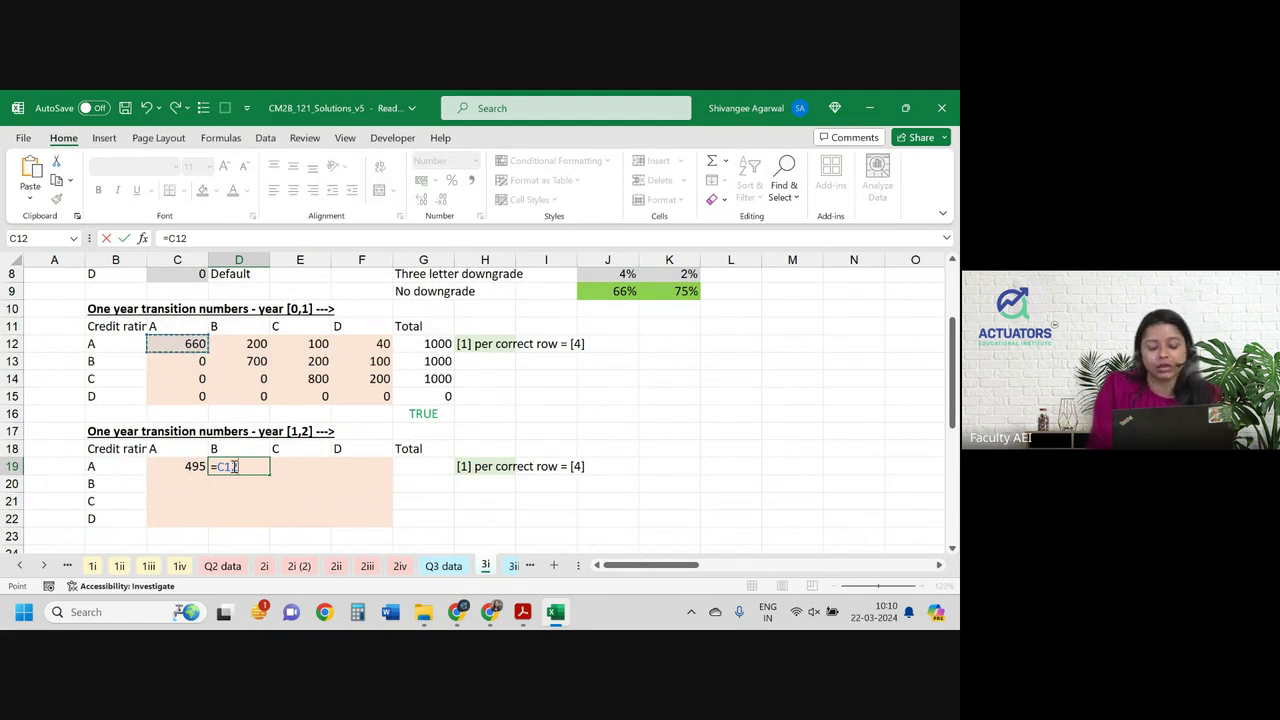
{"action": "type", "text": "*"}
{"action": "scroll", "coordinate": [576, 387], "scroll_direction": "up", "scroll_amount": 1}
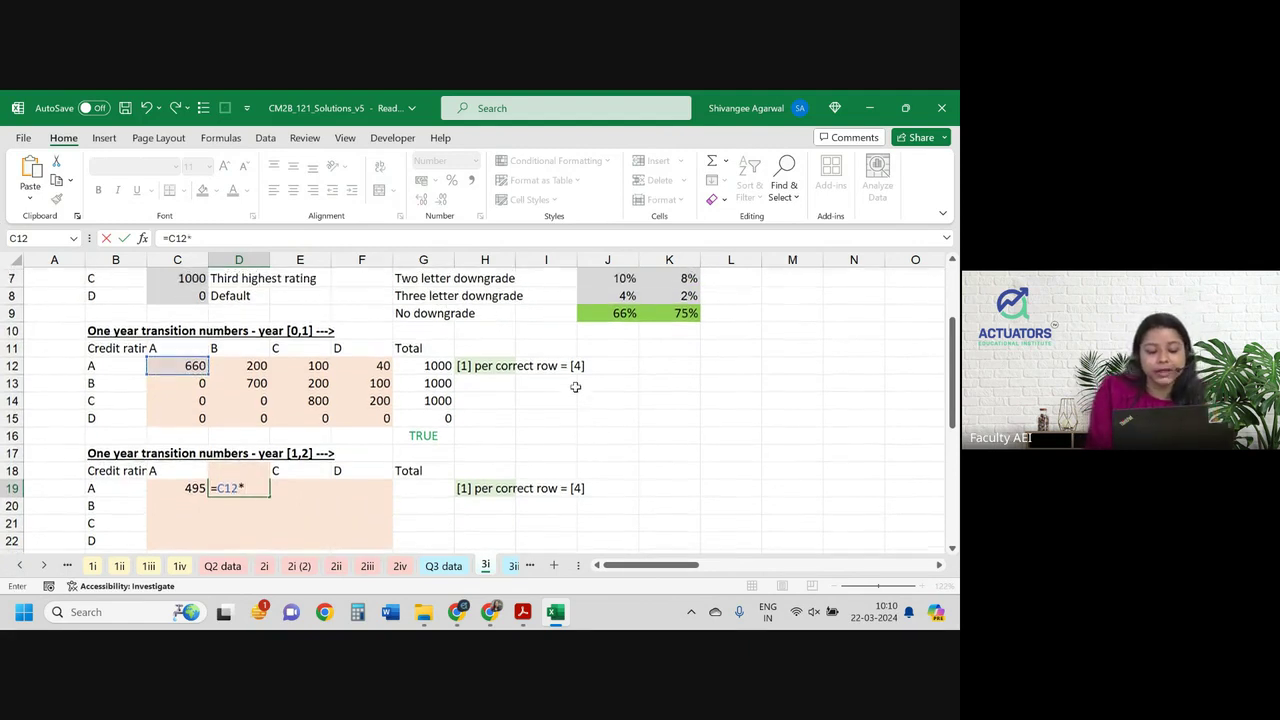
{"action": "scroll", "coordinate": [623, 321], "scroll_direction": "up", "scroll_amount": 1}
{"action": "left_click", "coordinate": [679, 296]}
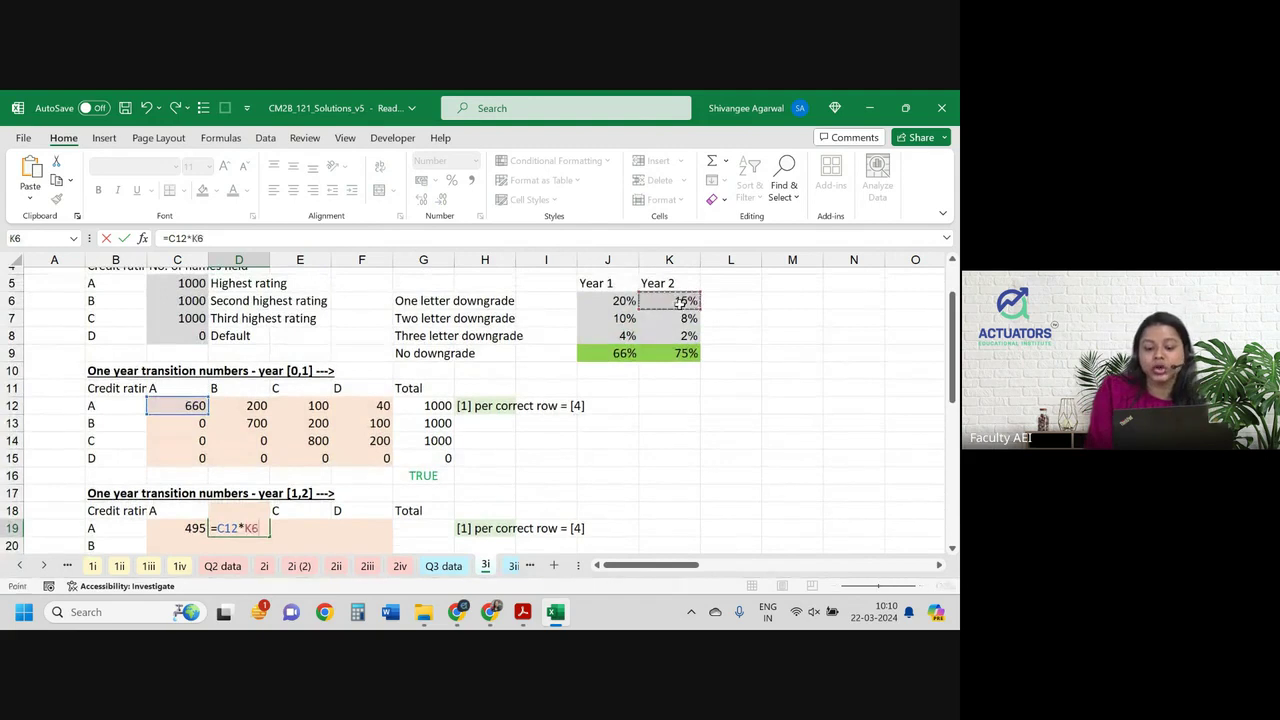
{"action": "key", "text": "Return"}
Enter E19 as =C12*K7 (53) and F19 as =C12*K8 (13).
{"action": "key", "text": "Up"}
{"action": "key", "text": "Right"}
{"action": "type", "text": "="}
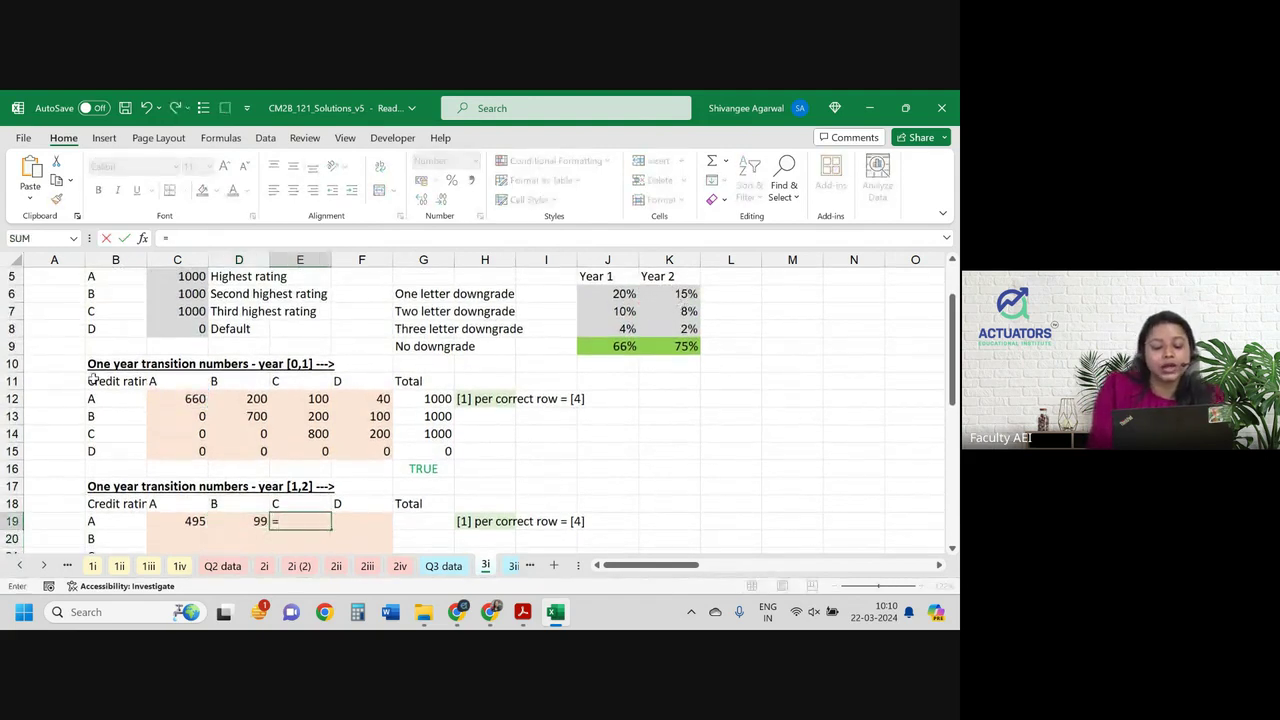
{"action": "left_click", "coordinate": [200, 398]}
{"action": "type", "text": "*"}
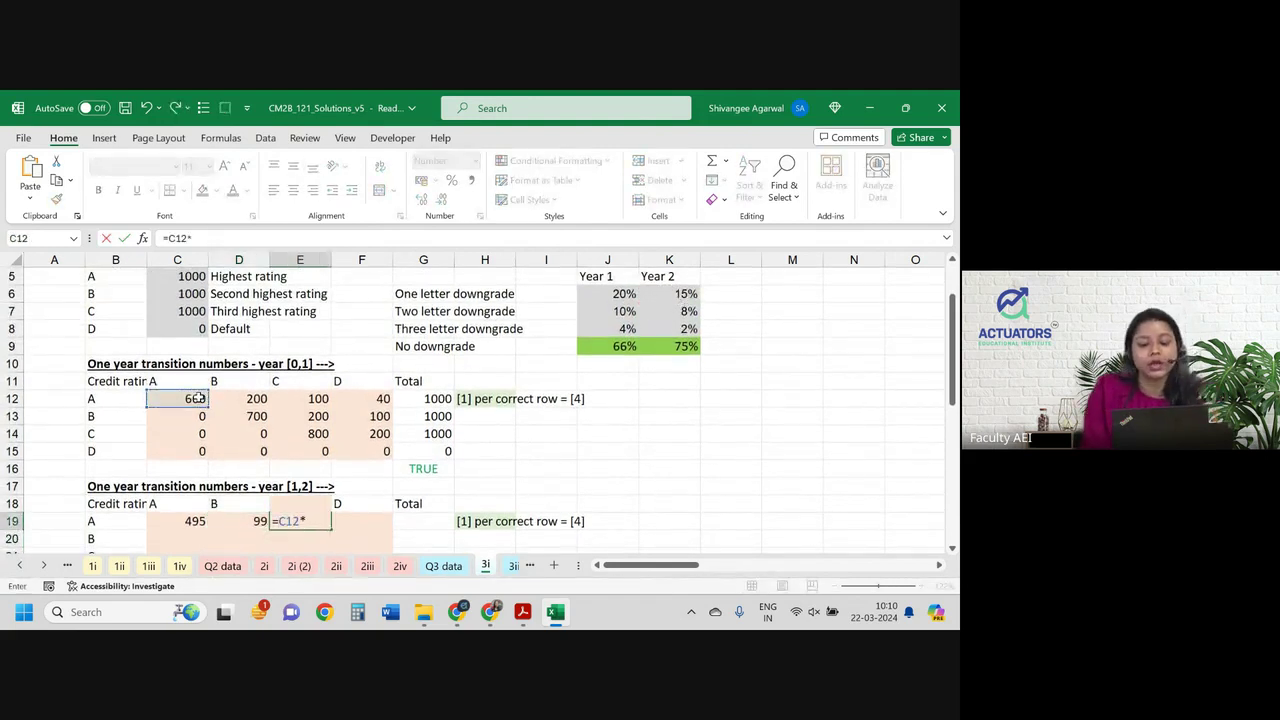
{"action": "left_click", "coordinate": [667, 311]}
{"action": "key", "text": "Return"}
{"action": "key", "text": "Up"}
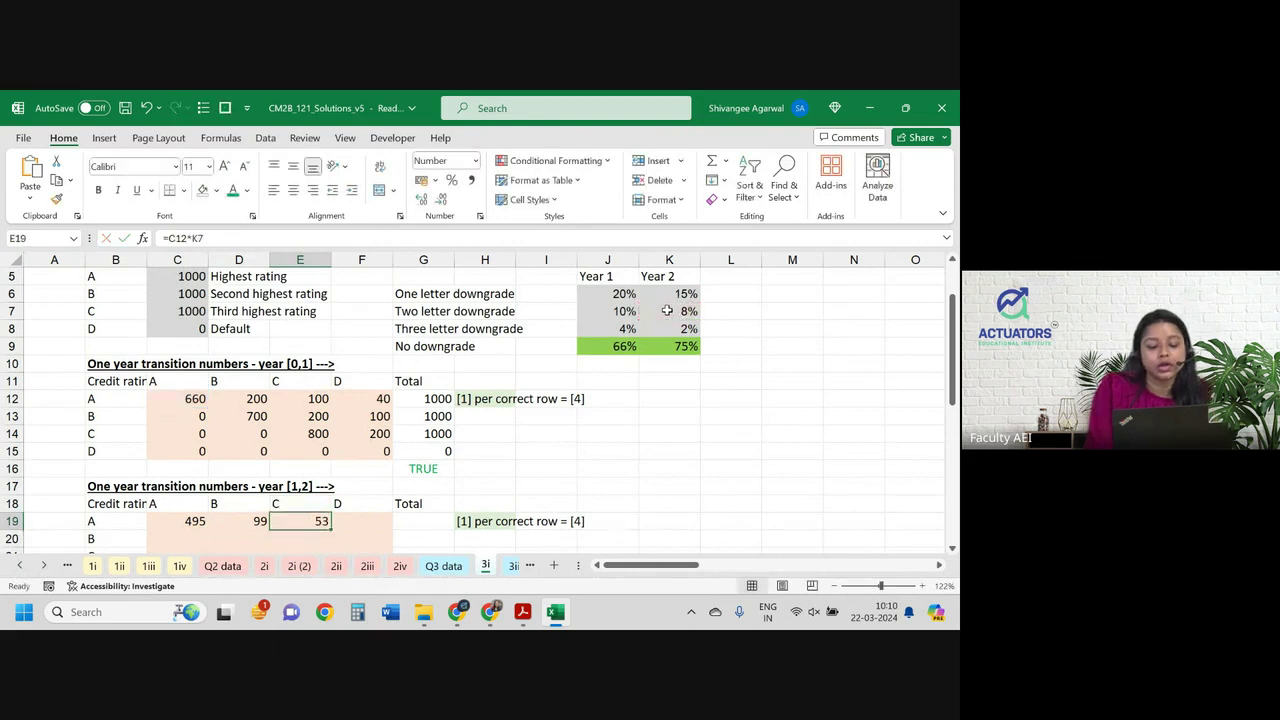
{"action": "key", "text": "Right"}
{"action": "type", "text": "="}
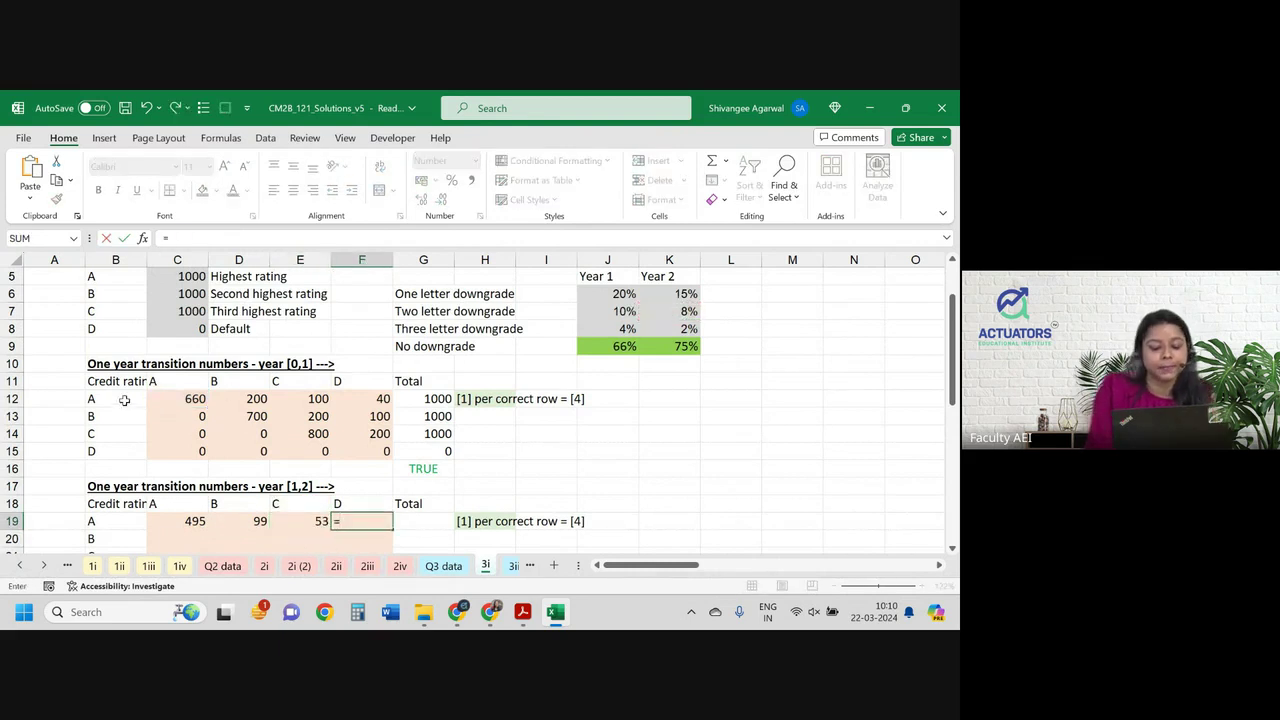
{"action": "left_click", "coordinate": [197, 400]}
{"action": "type", "text": "*"}
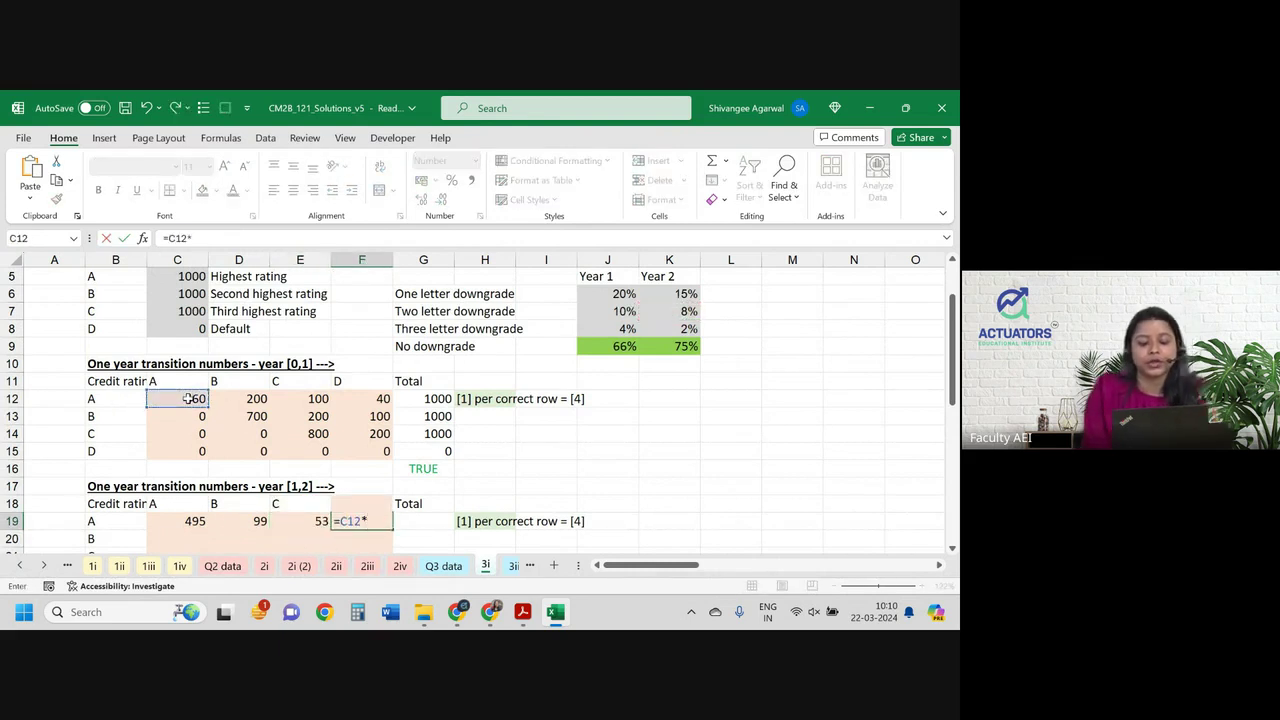
{"action": "left_click", "coordinate": [677, 328]}
{"action": "key", "text": "Return"}
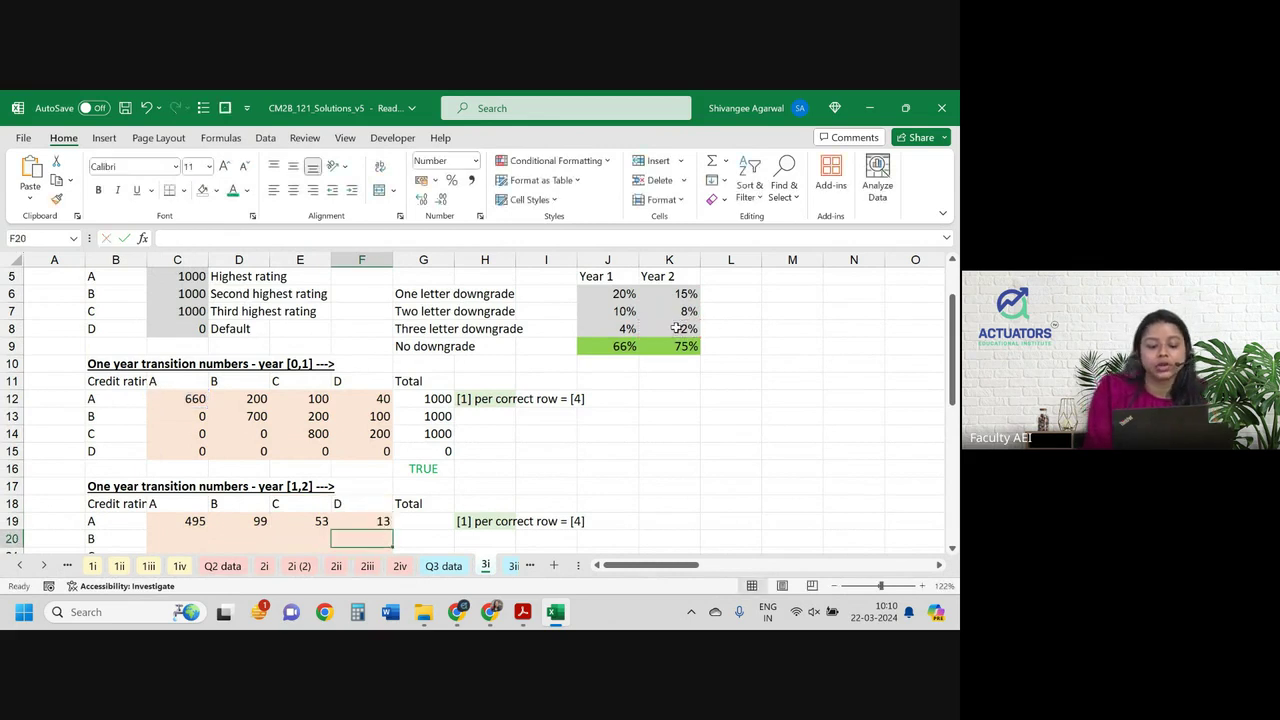
{"action": "scroll", "coordinate": [451, 380], "scroll_direction": "down", "scroll_amount": 2}
Fill zeros below the diagonal of the year [1,2] table in C20:C22, D21:D22 and E22.
{"action": "scroll", "coordinate": [300, 450], "scroll_direction": "down", "scroll_amount": 1}
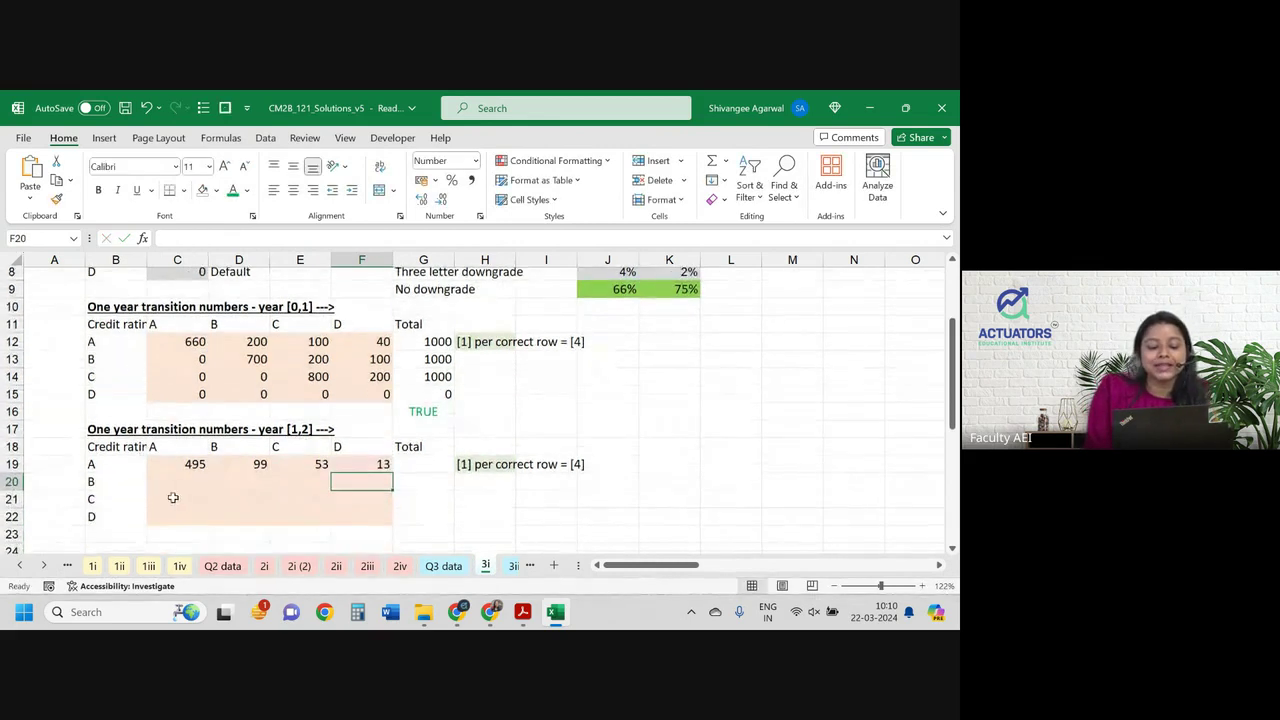
{"action": "left_click", "coordinate": [182, 480]}
{"action": "type", "text": "0"}
{"action": "key", "text": "Return"}
{"action": "type", "text": "0"}
{"action": "key", "text": "Return"}
{"action": "type", "text": "0"}
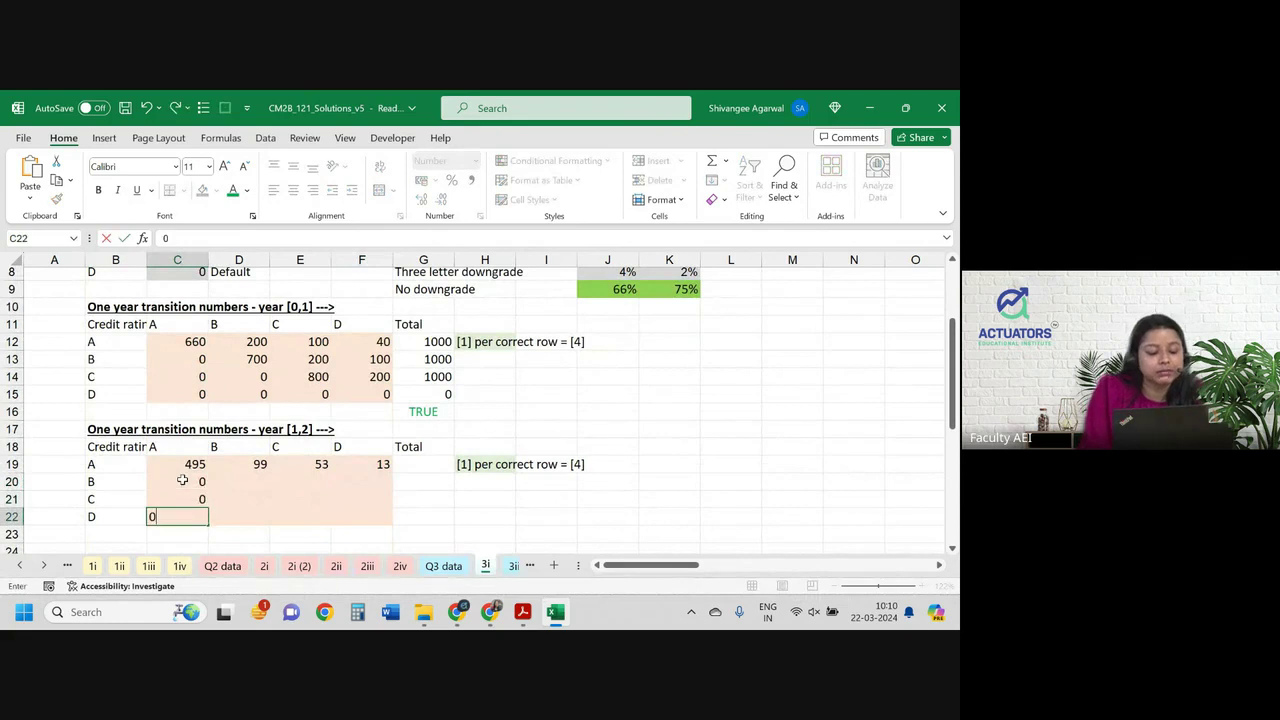
{"action": "key", "text": "Return"}
{"action": "key", "text": "Up"}
{"action": "key", "text": "Up"}
{"action": "key", "text": "Up"}
{"action": "key", "text": "Right"}
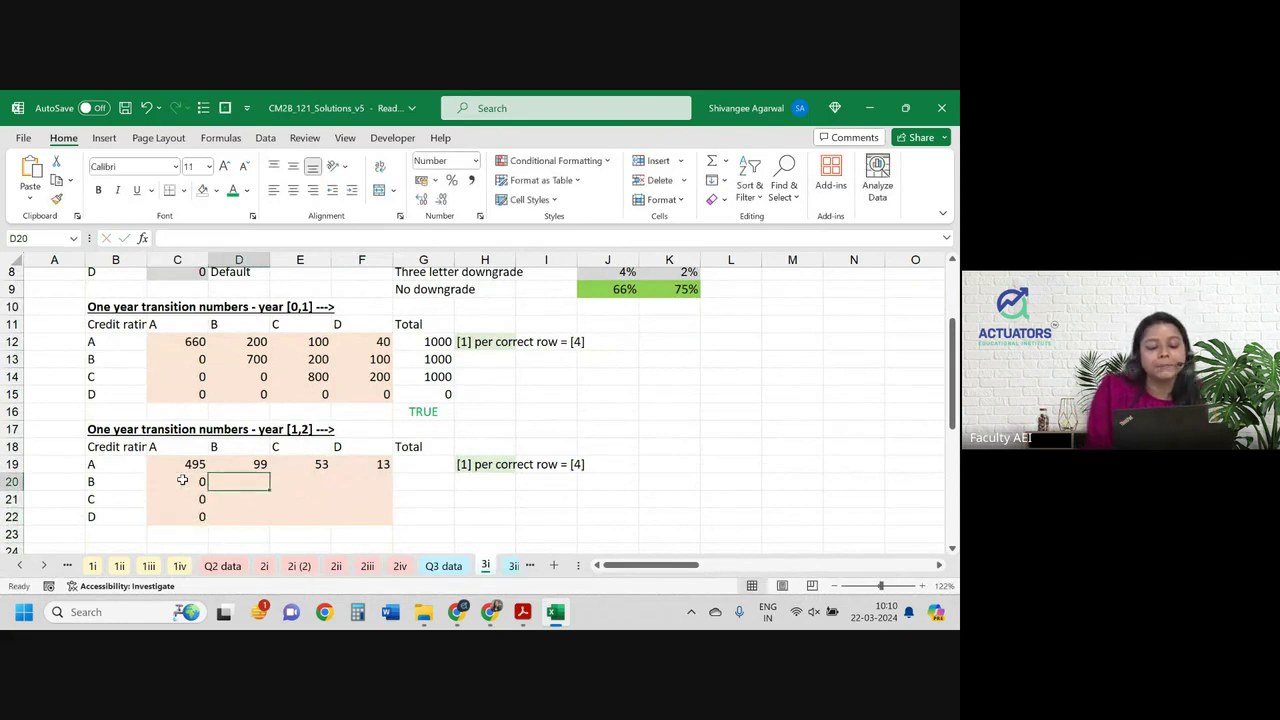
{"action": "key", "text": "Down"}
{"action": "type", "text": "0"}
{"action": "key", "text": "Return"}
{"action": "type", "text": "0"}
{"action": "key", "text": "Right"}
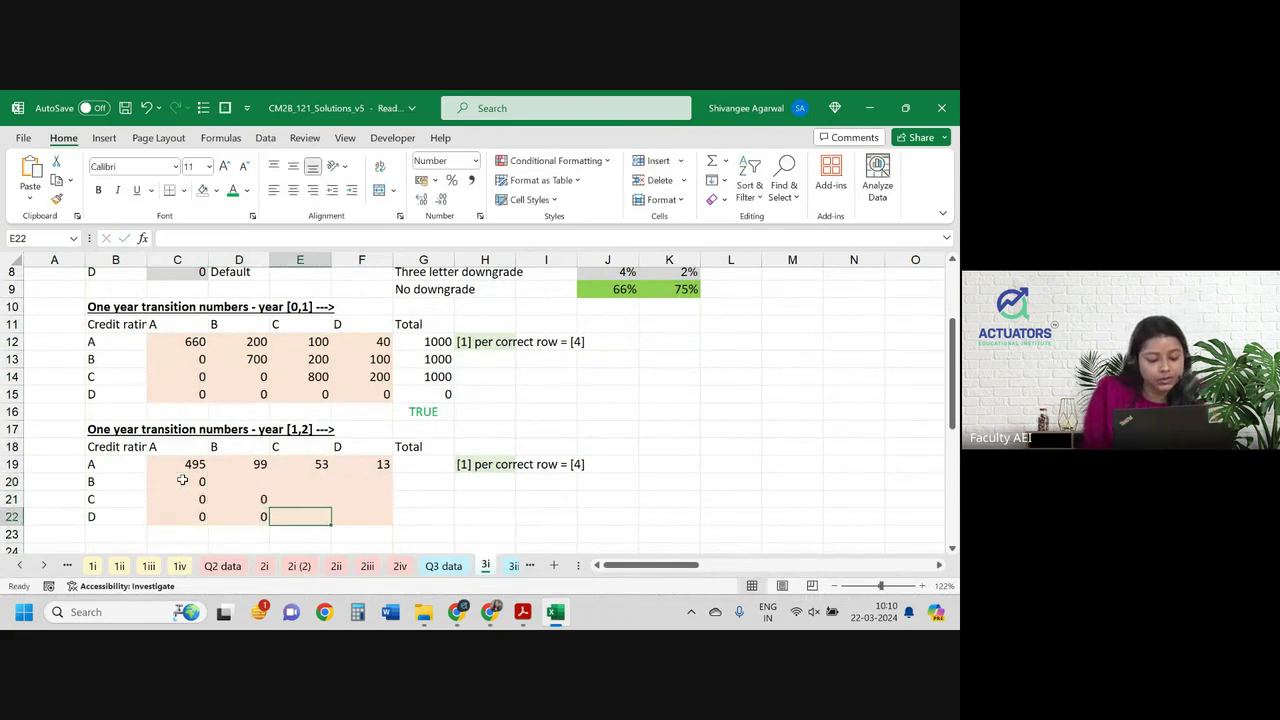
{"action": "key", "text": "Up"}
{"action": "key", "text": "Down"}
{"action": "key", "text": "Right"}
{"action": "key", "text": "Up"}
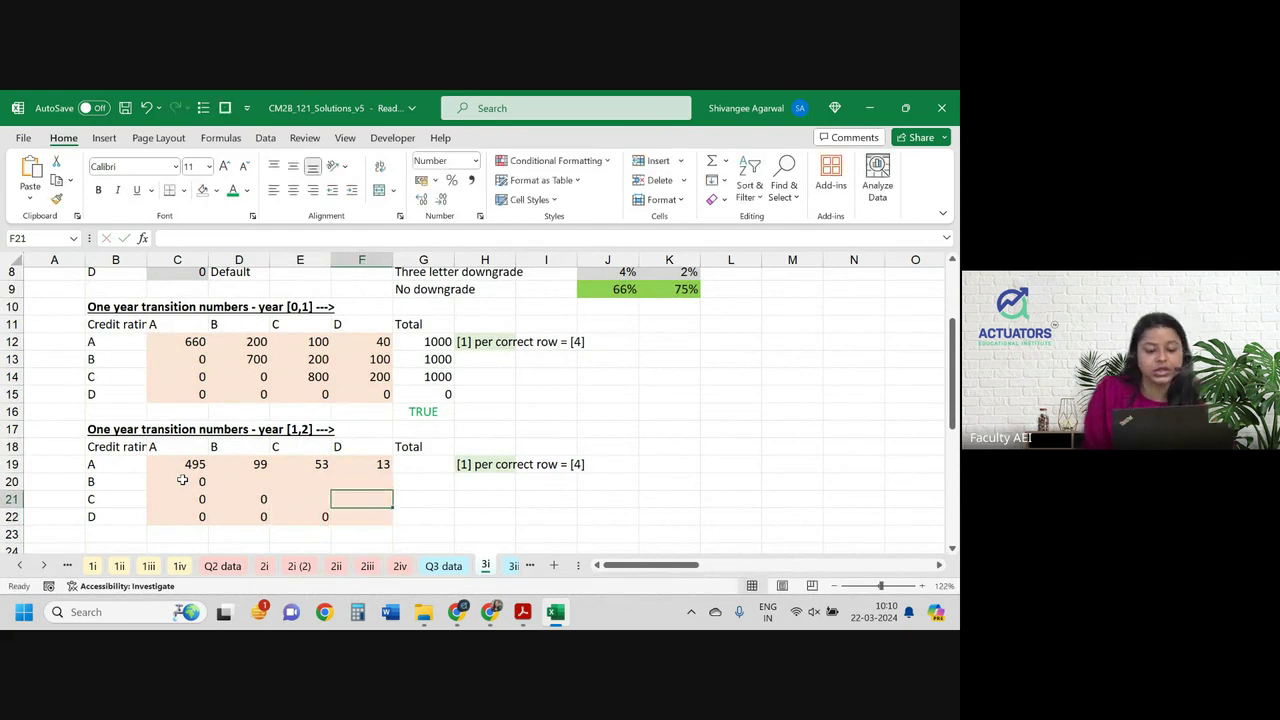
{"action": "key", "text": "Down"}
Copy D13's formula into D20 for the B-to-B entry.
{"action": "left_click_drag", "start_coordinate": [256, 478], "coordinate": [256, 468]}
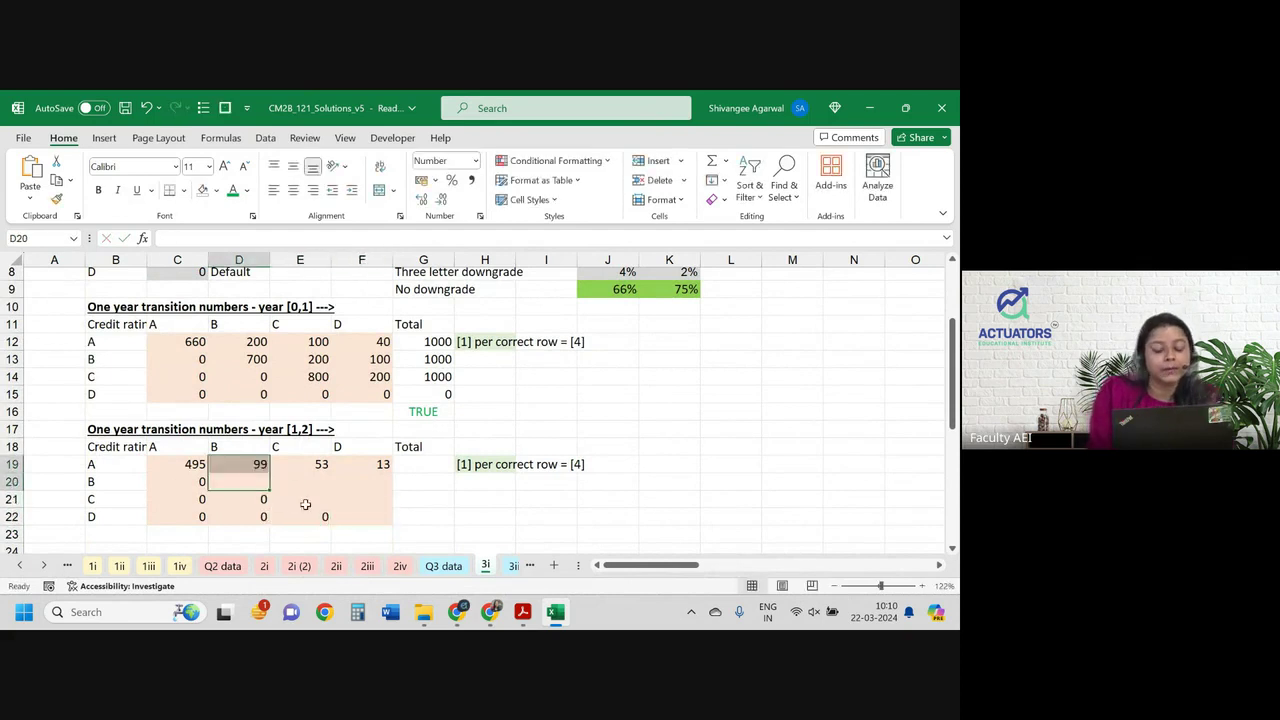
{"action": "left_click", "coordinate": [254, 480]}
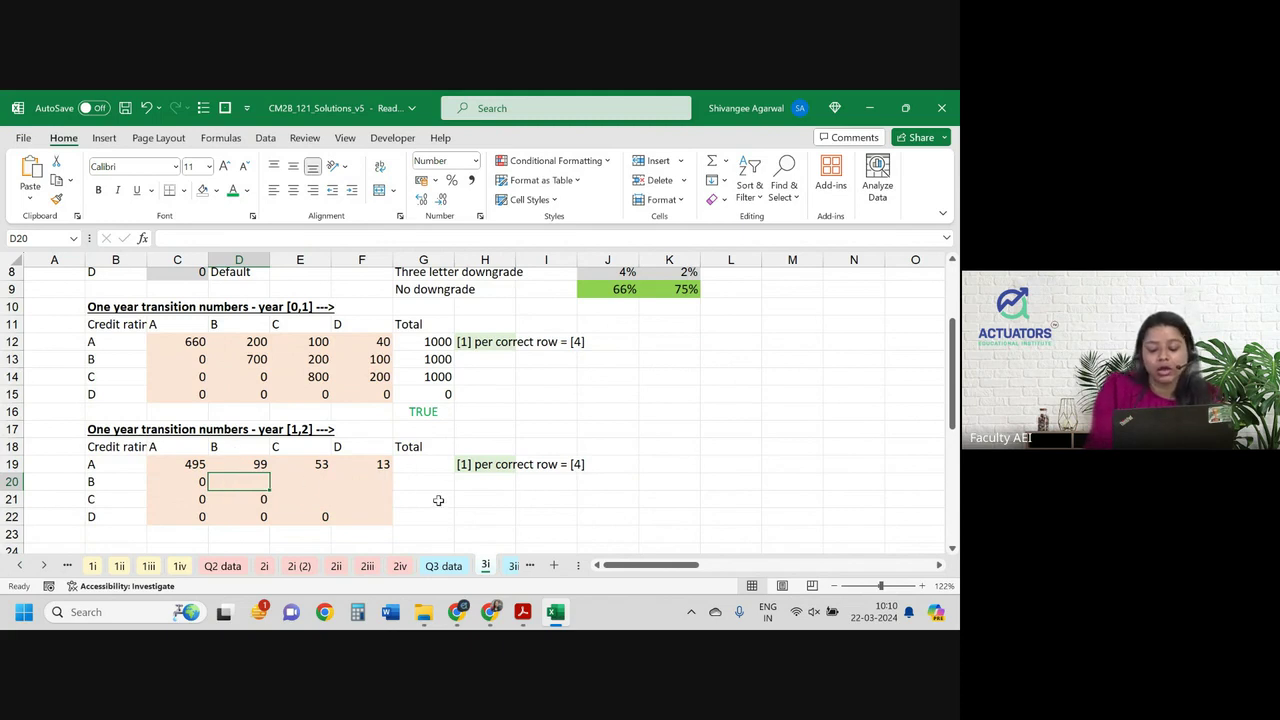
{"action": "left_click", "coordinate": [229, 358]}
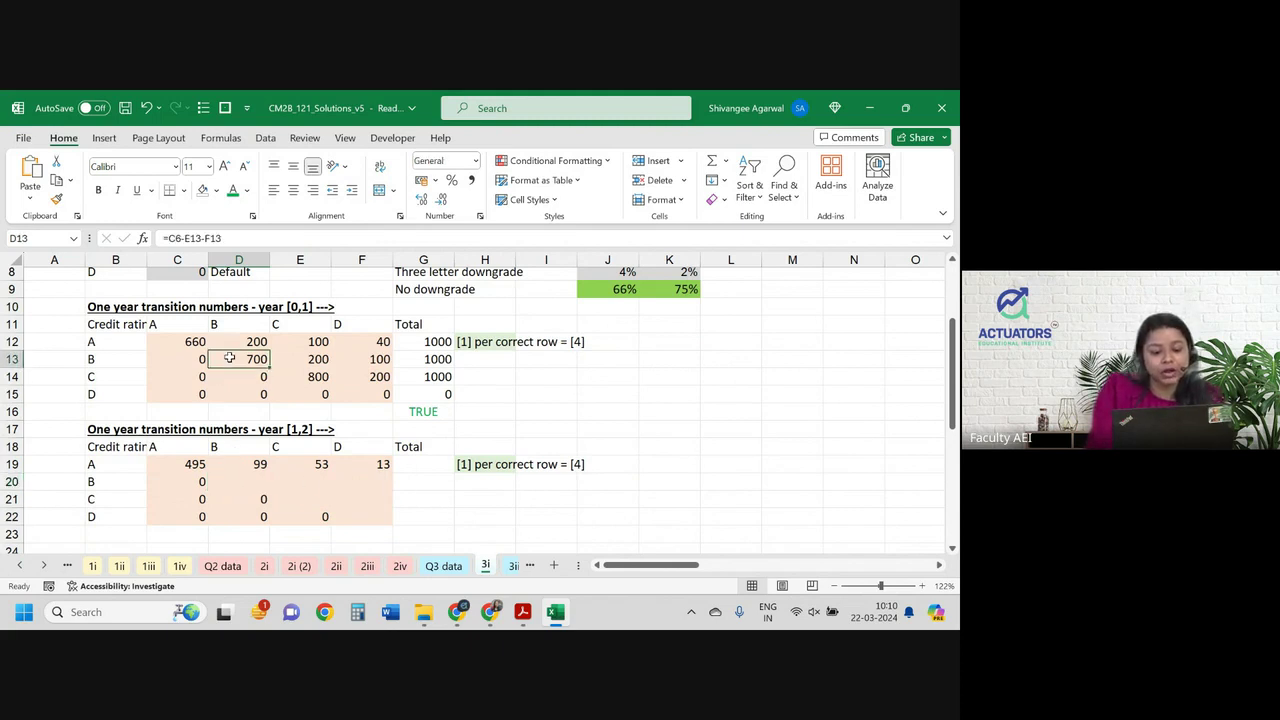
{"action": "key", "text": "ctrl+c"}
{"action": "left_click", "coordinate": [252, 481]}
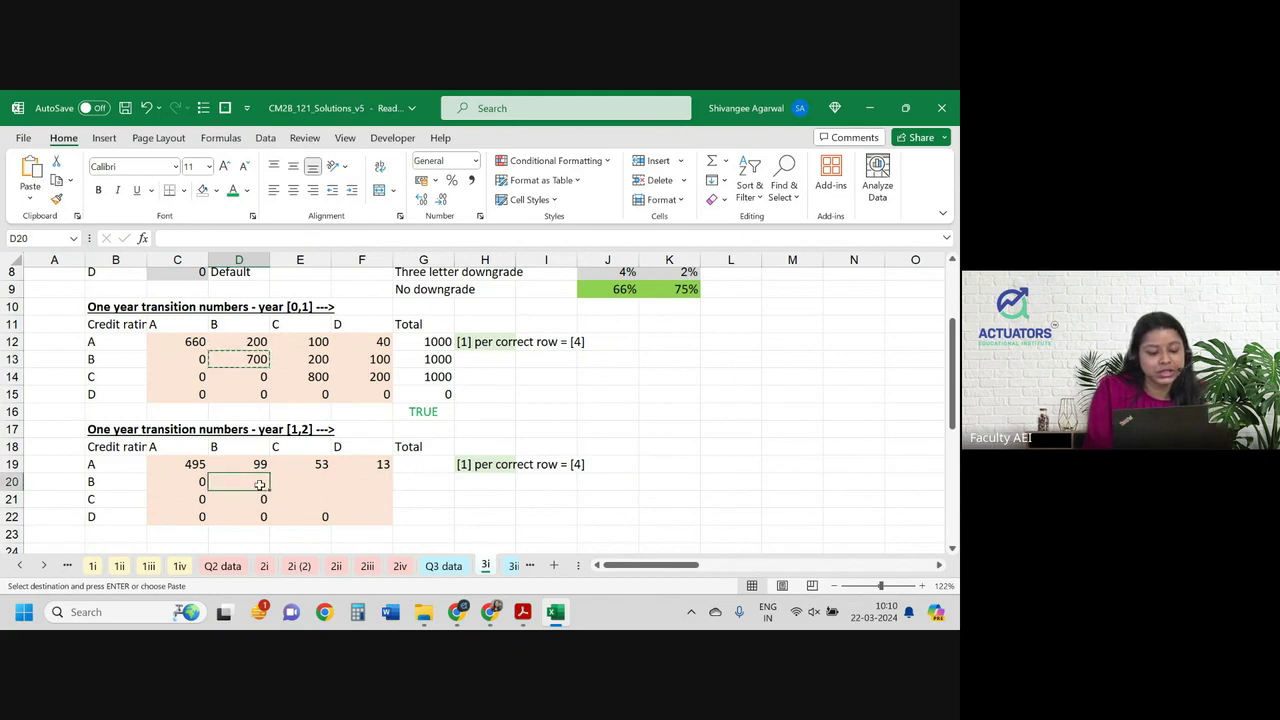
{"action": "key", "text": "ctrl+v"}
Copy E14's formula into E21 and begin a =SUM( formula in E20.
{"action": "left_click", "coordinate": [314, 380]}
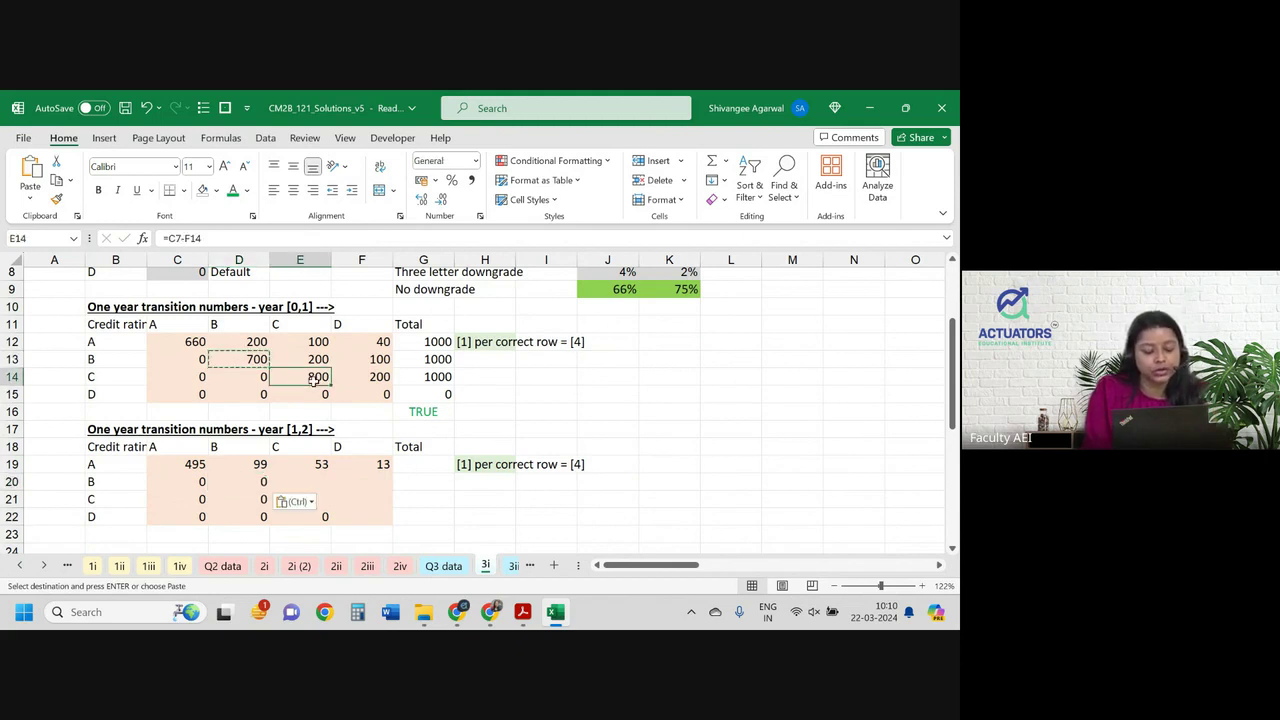
{"action": "key", "text": "ctrl+c"}
{"action": "left_click", "coordinate": [310, 499]}
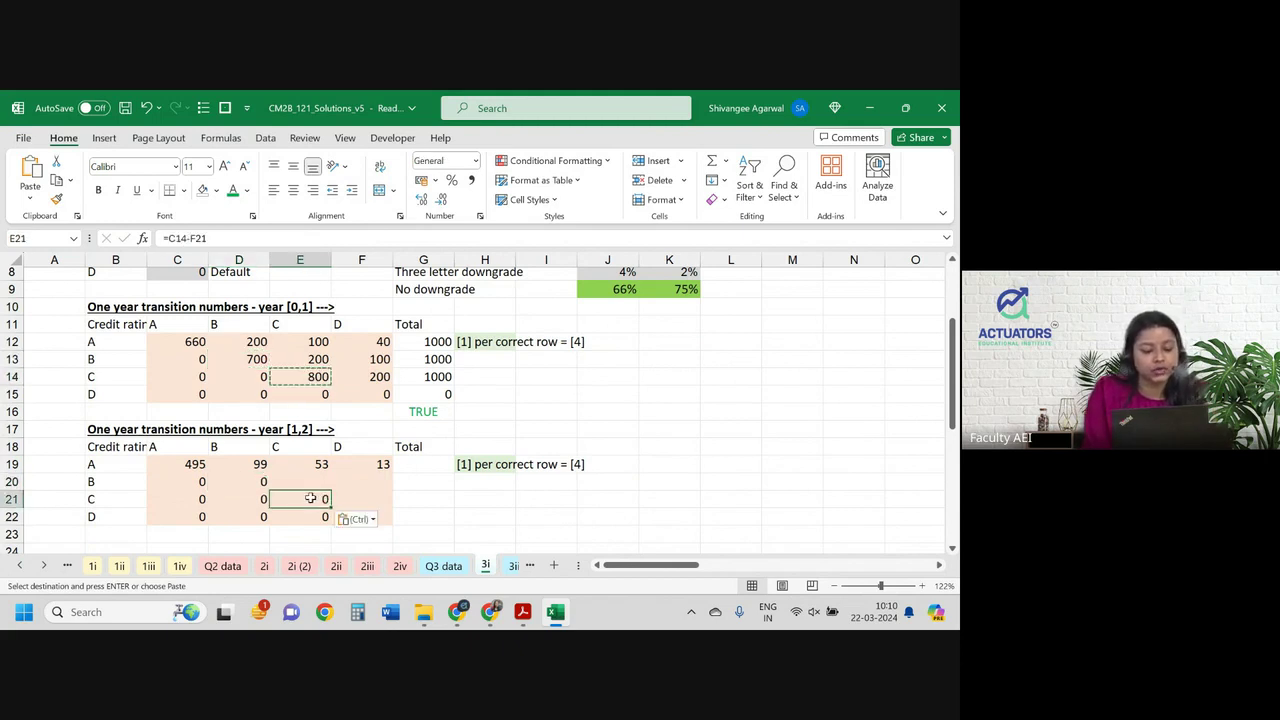
{"action": "left_click", "coordinate": [300, 480]}
{"action": "type", "text": "="}
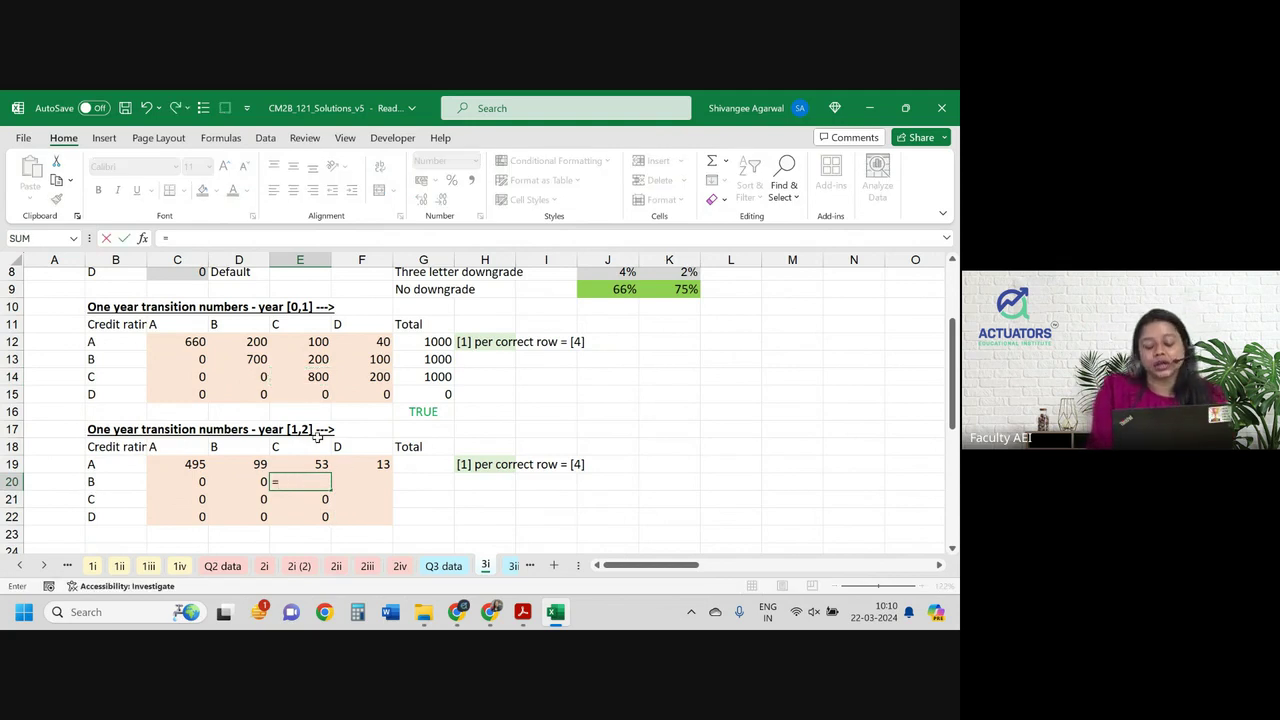
{"action": "type", "text": "sum("}
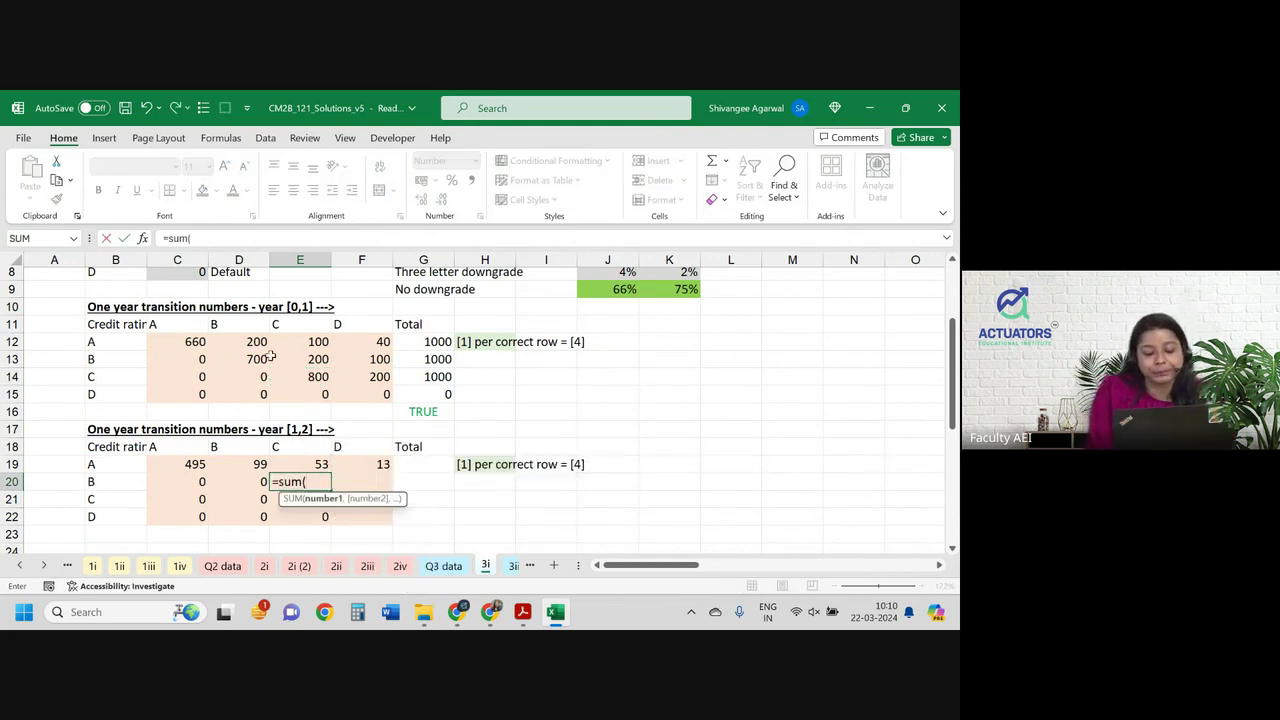
Complete E20 as =SUM(D12:D15)*K6 for the B-to-C entry.
{"action": "left_click_drag", "start_coordinate": [252, 341], "coordinate": [250, 395]}
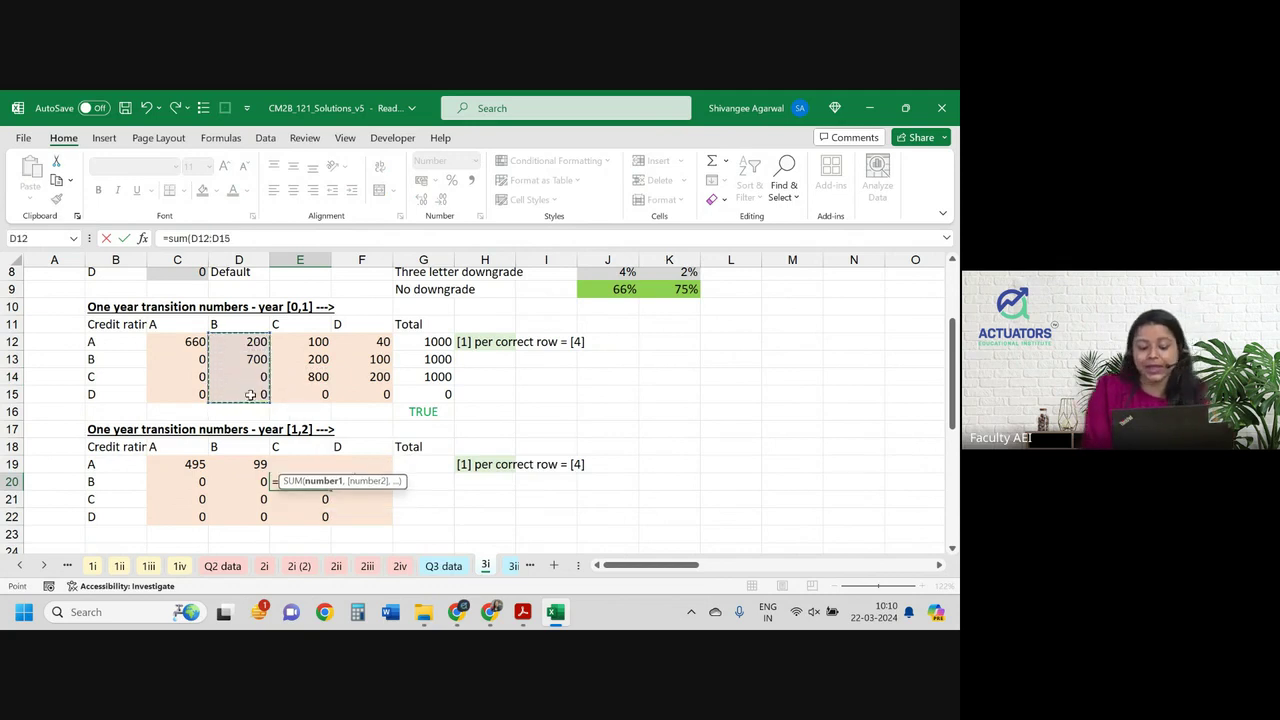
{"action": "type", "text": ")"}
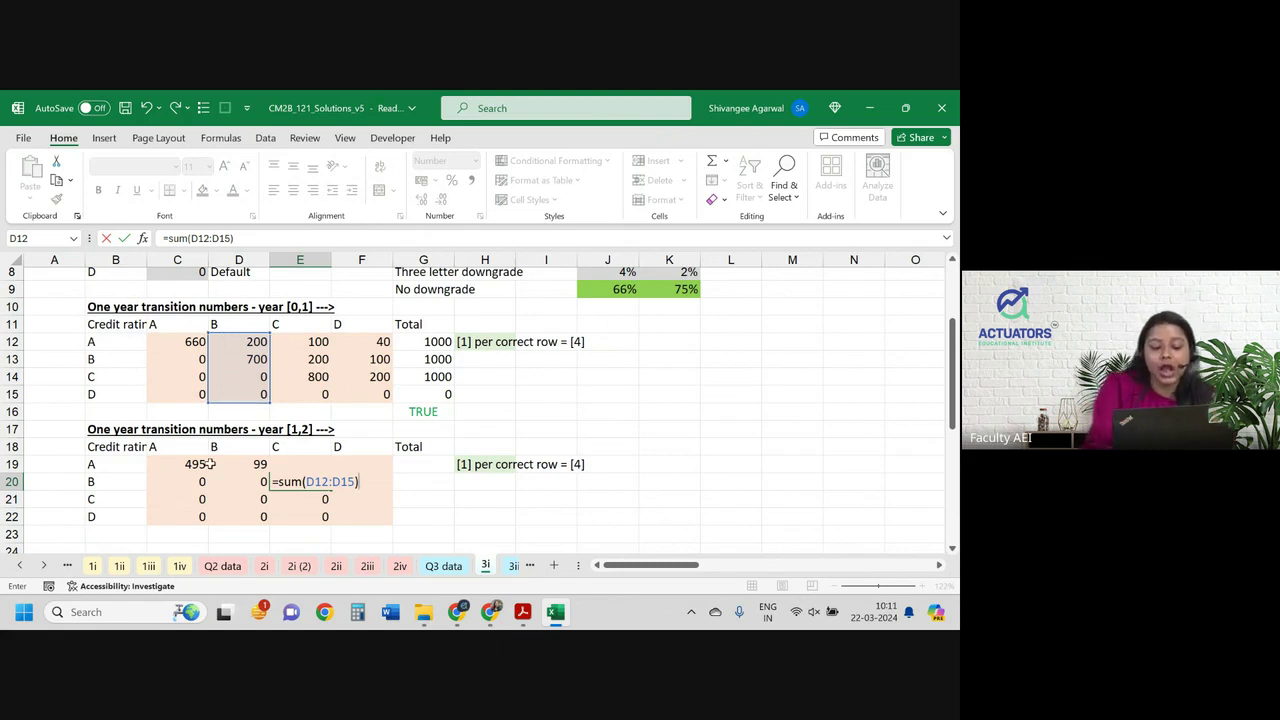
{"action": "type", "text": "*"}
{"action": "scroll", "coordinate": [724, 415], "scroll_direction": "up", "scroll_amount": 1}
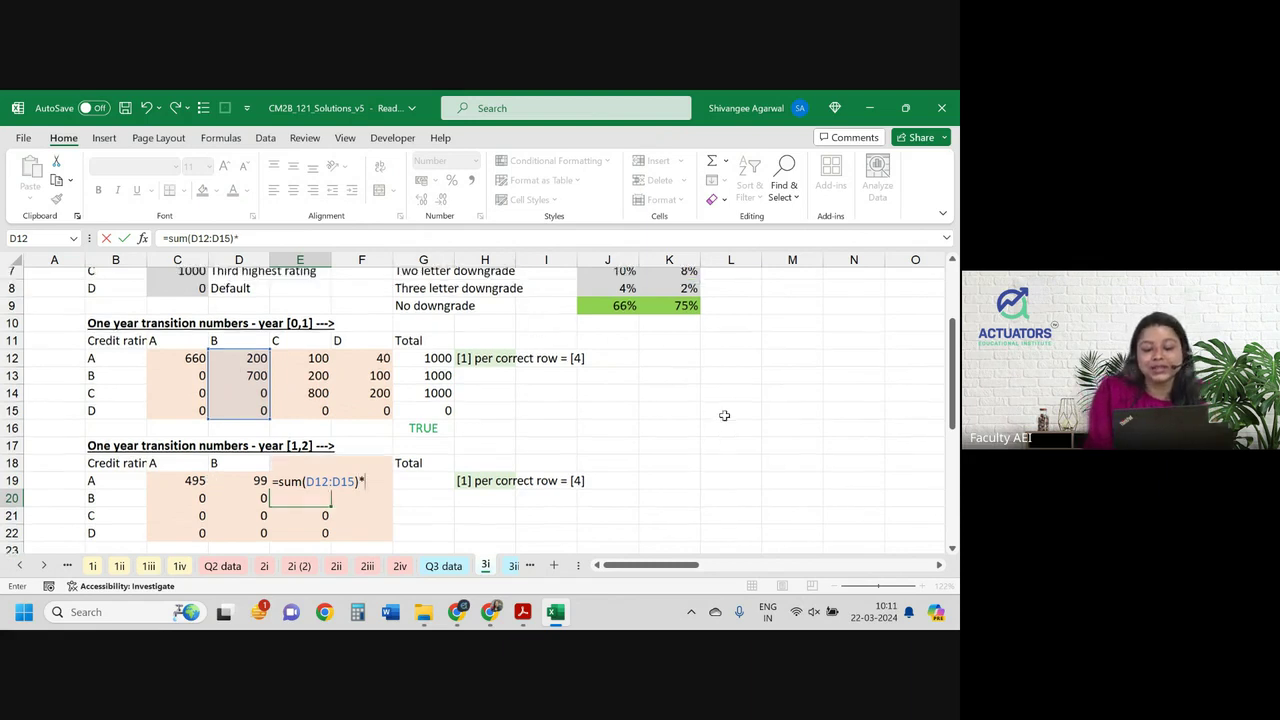
{"action": "scroll", "coordinate": [724, 415], "scroll_direction": "up", "scroll_amount": 1}
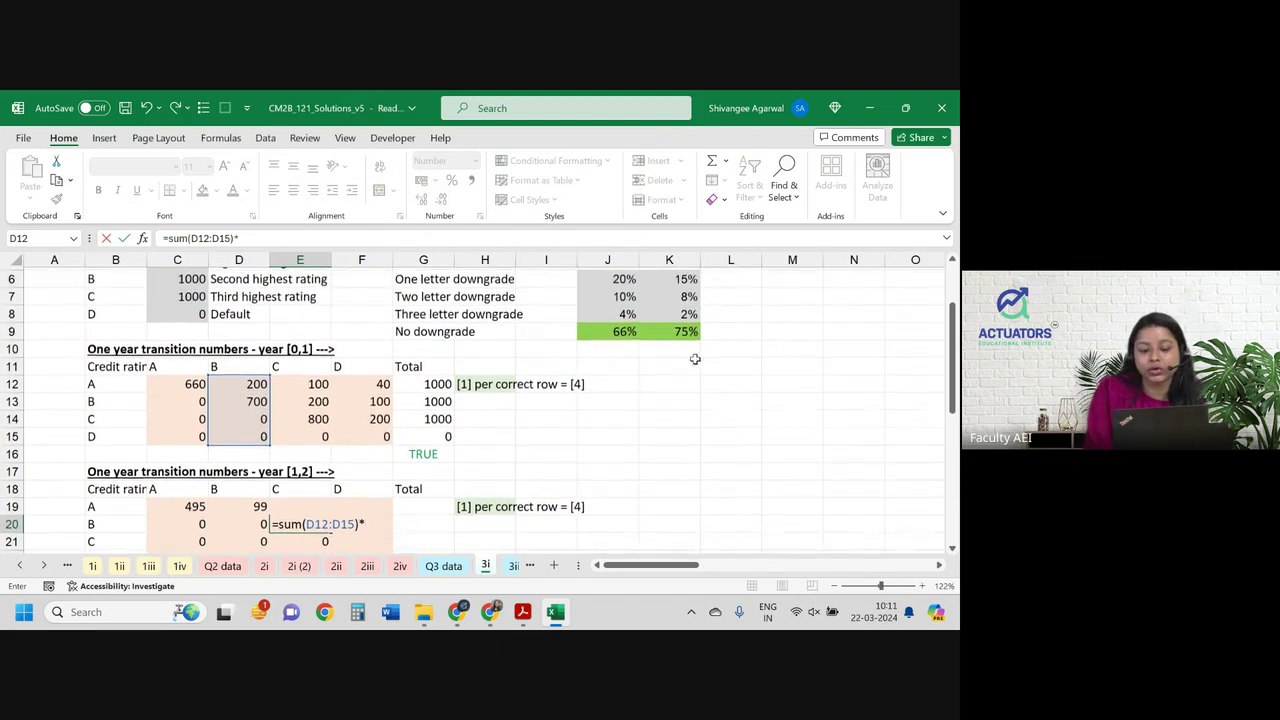
{"action": "left_click", "coordinate": [676, 280]}
{"action": "key", "text": "Tab"}
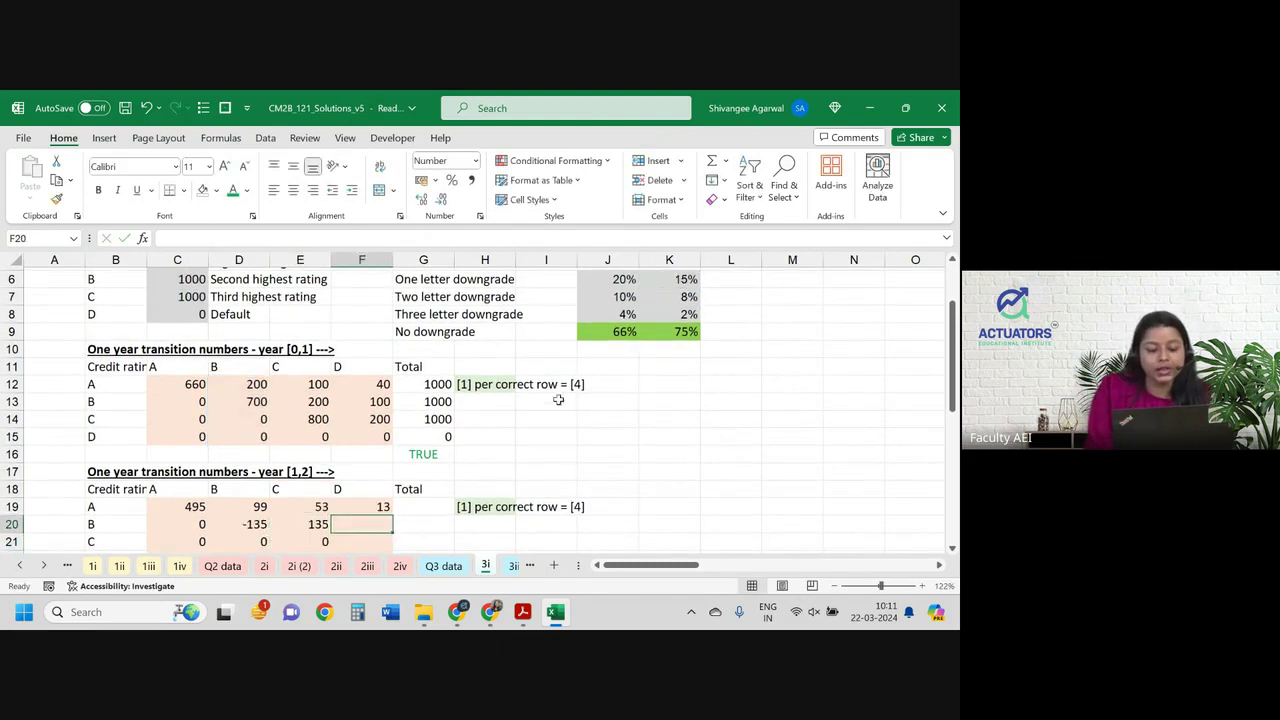
{"action": "left_click", "coordinate": [310, 524]}
{"action": "key", "text": "F2"}
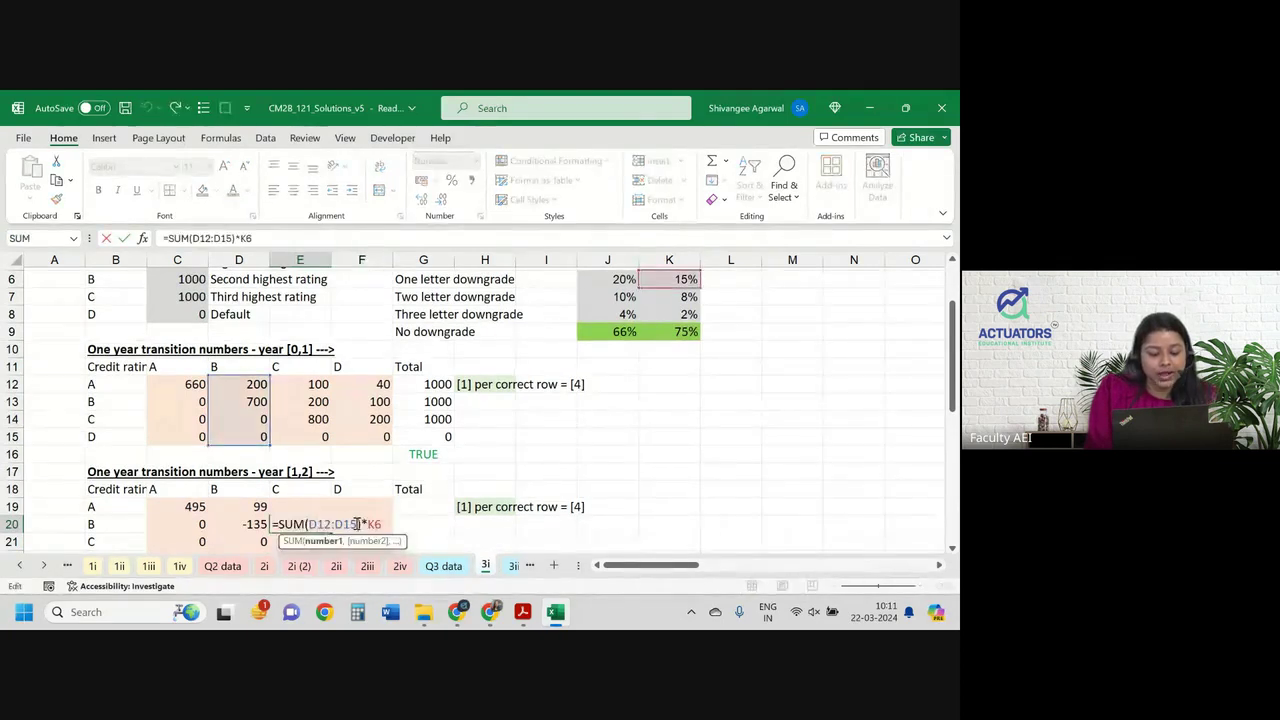
{"action": "key", "text": "Return"}
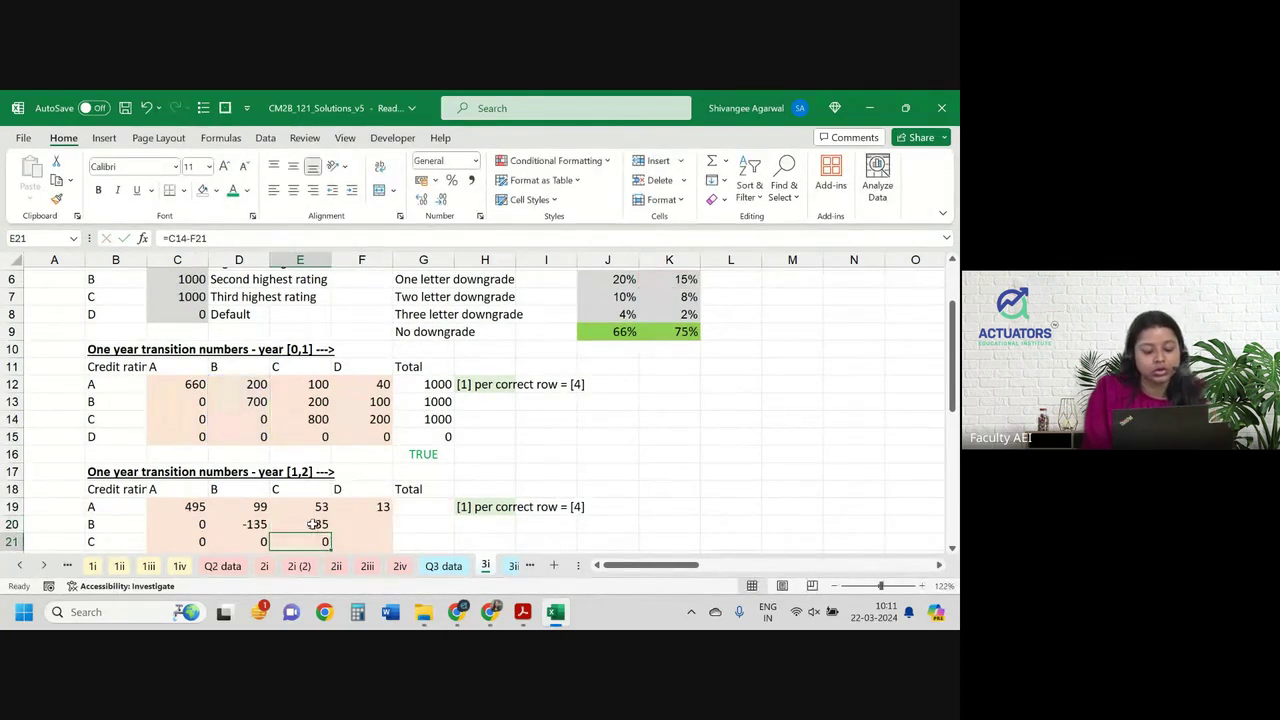
Fill E20's formula into F20 and point its rate at K7.
{"action": "left_click", "coordinate": [313, 524]}
{"action": "left_click_drag", "start_coordinate": [330, 534], "coordinate": [388, 532]}
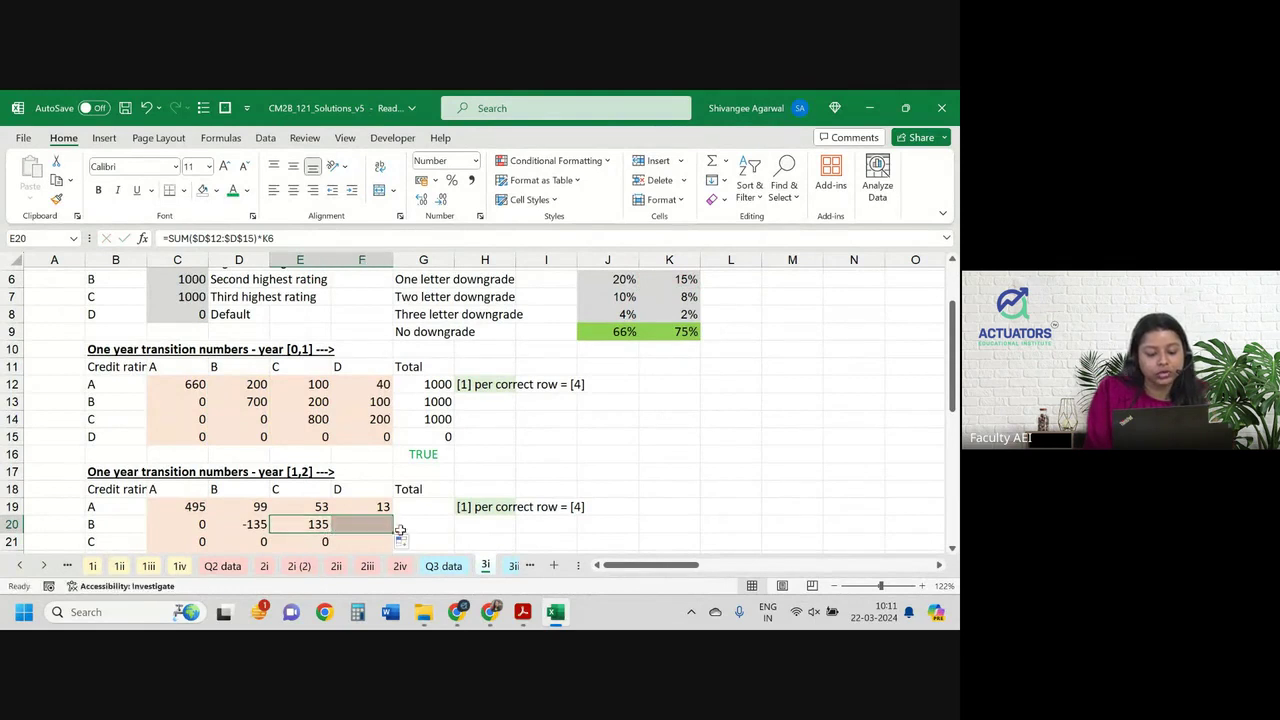
{"action": "key", "text": "F2"}
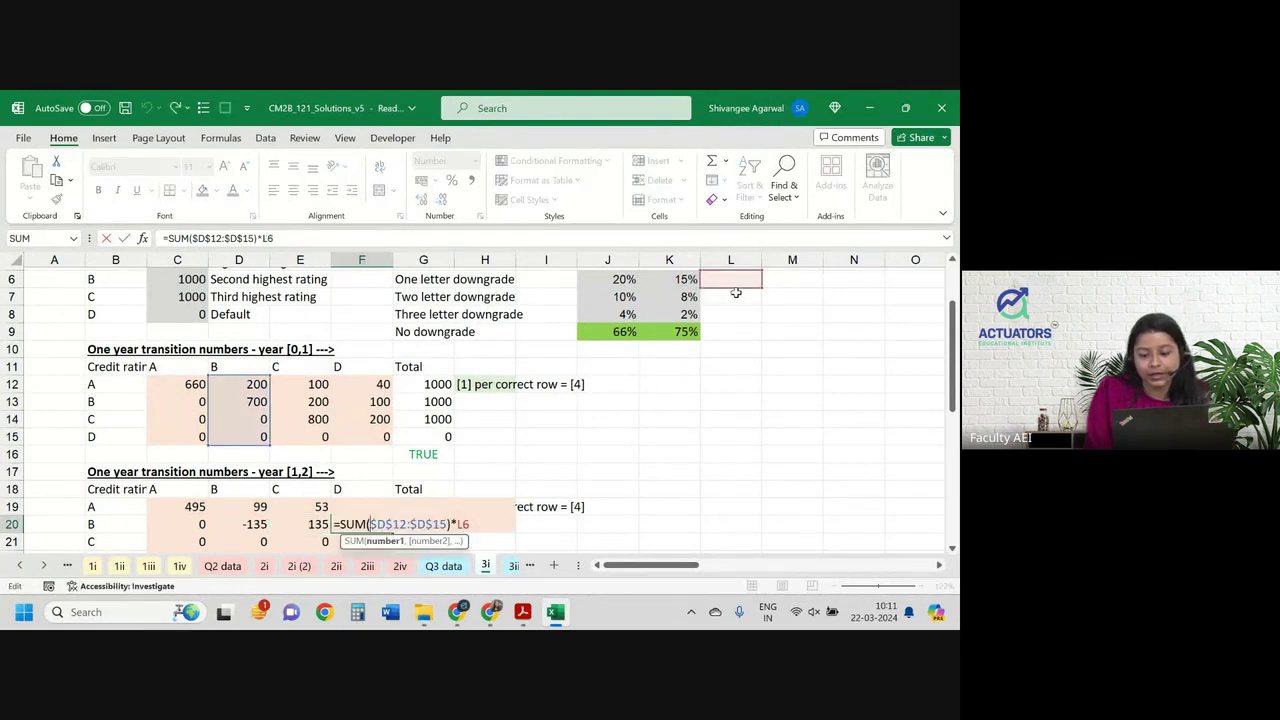
{"action": "left_click", "coordinate": [680, 296]}
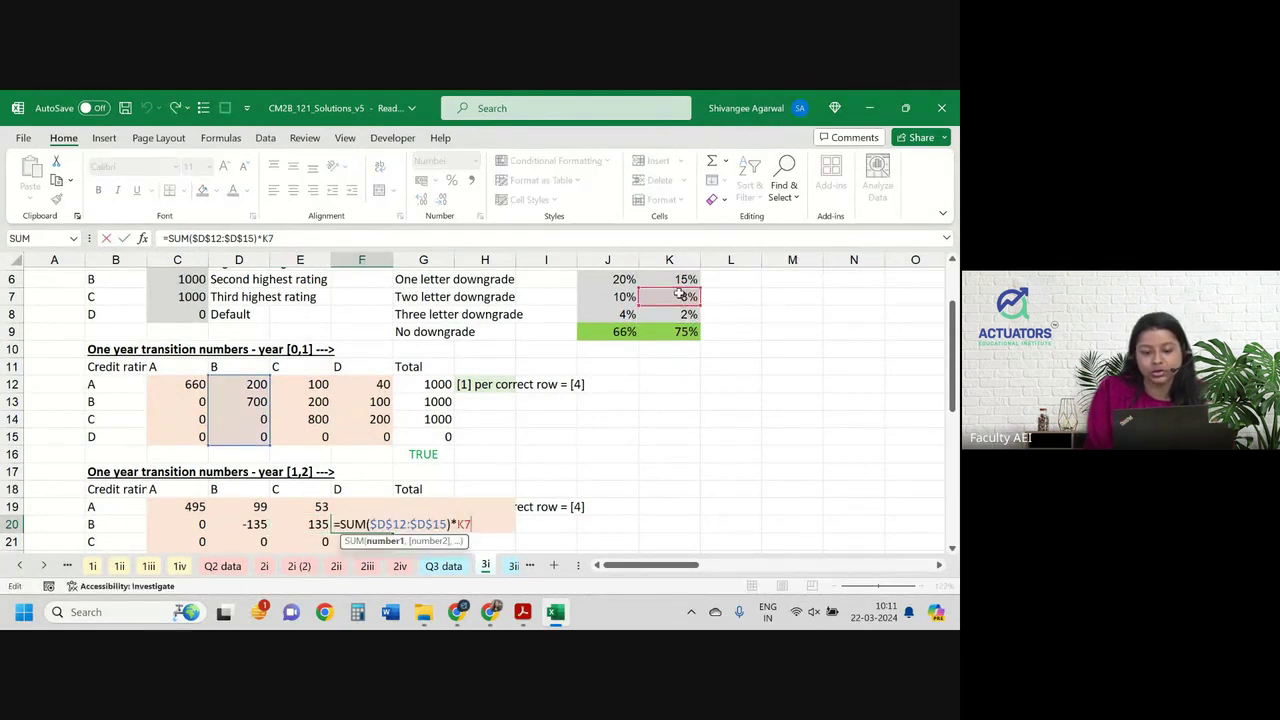
{"action": "key", "text": "Tab"}
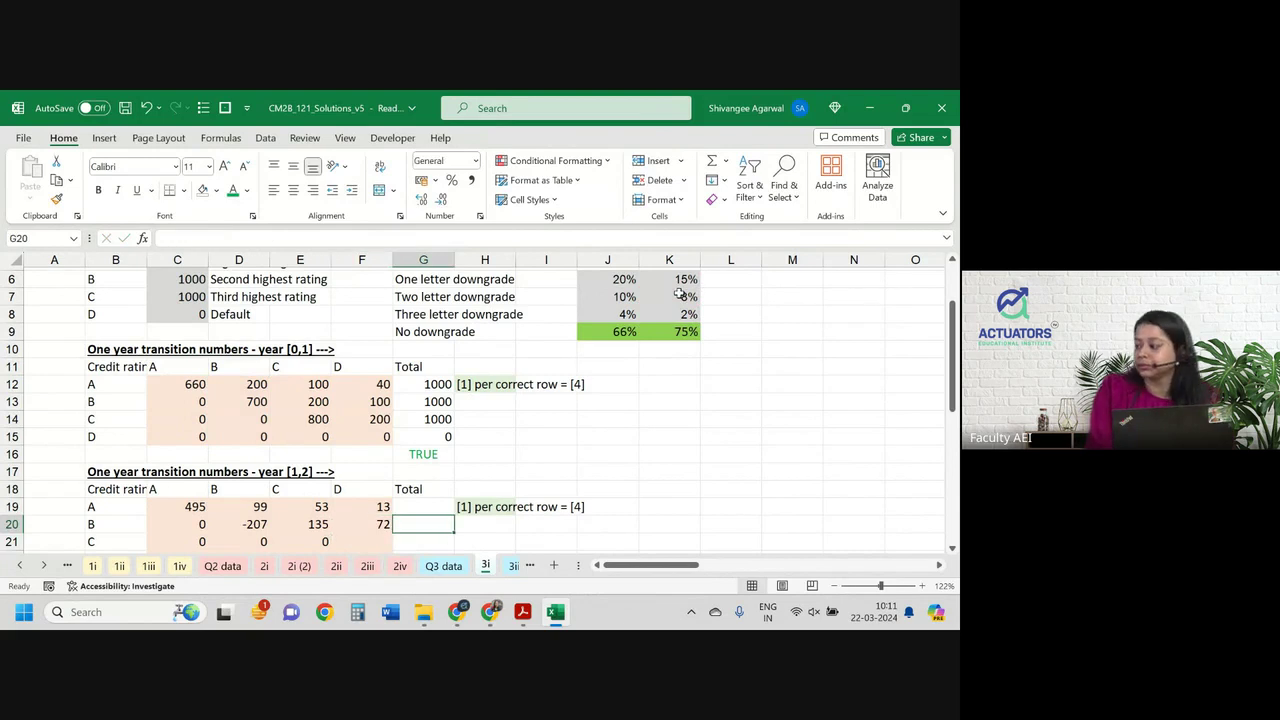
Copy the row totals G12:G15 into G19:G22 for the year [1,2] table.
{"action": "scroll", "coordinate": [680, 296], "scroll_direction": "down", "scroll_amount": 1}
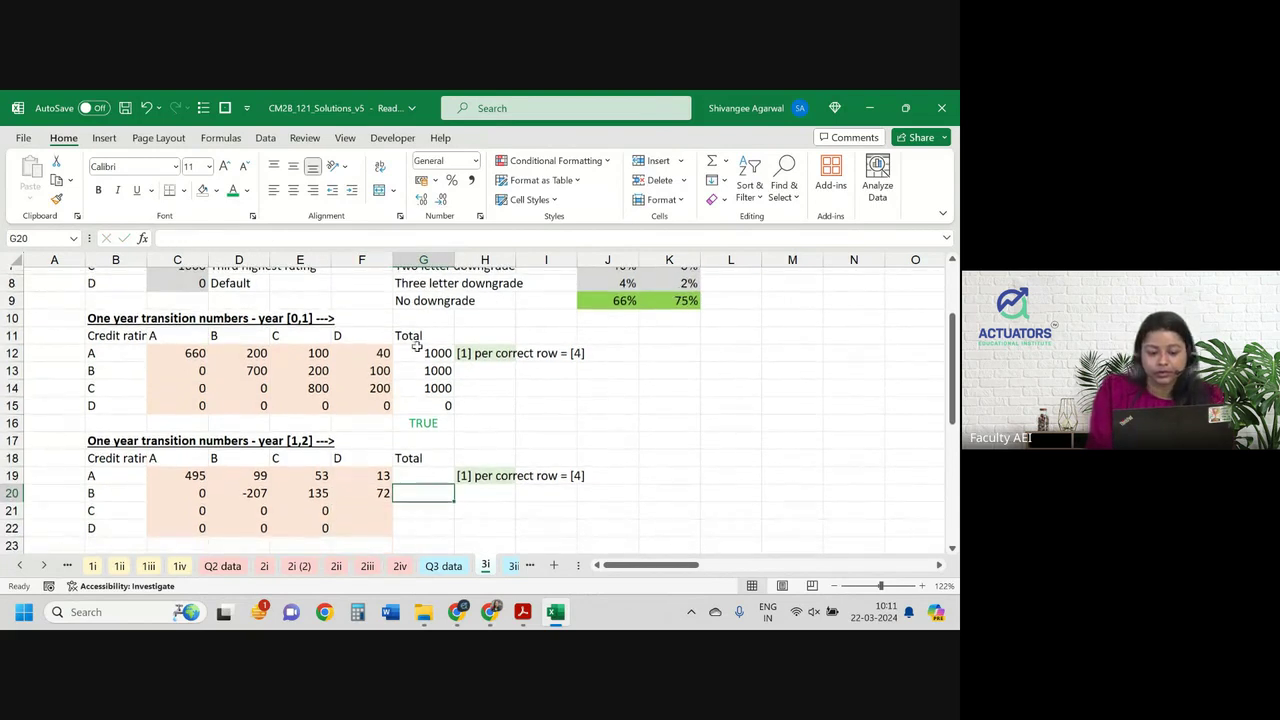
{"action": "left_click_drag", "start_coordinate": [418, 358], "coordinate": [416, 408]}
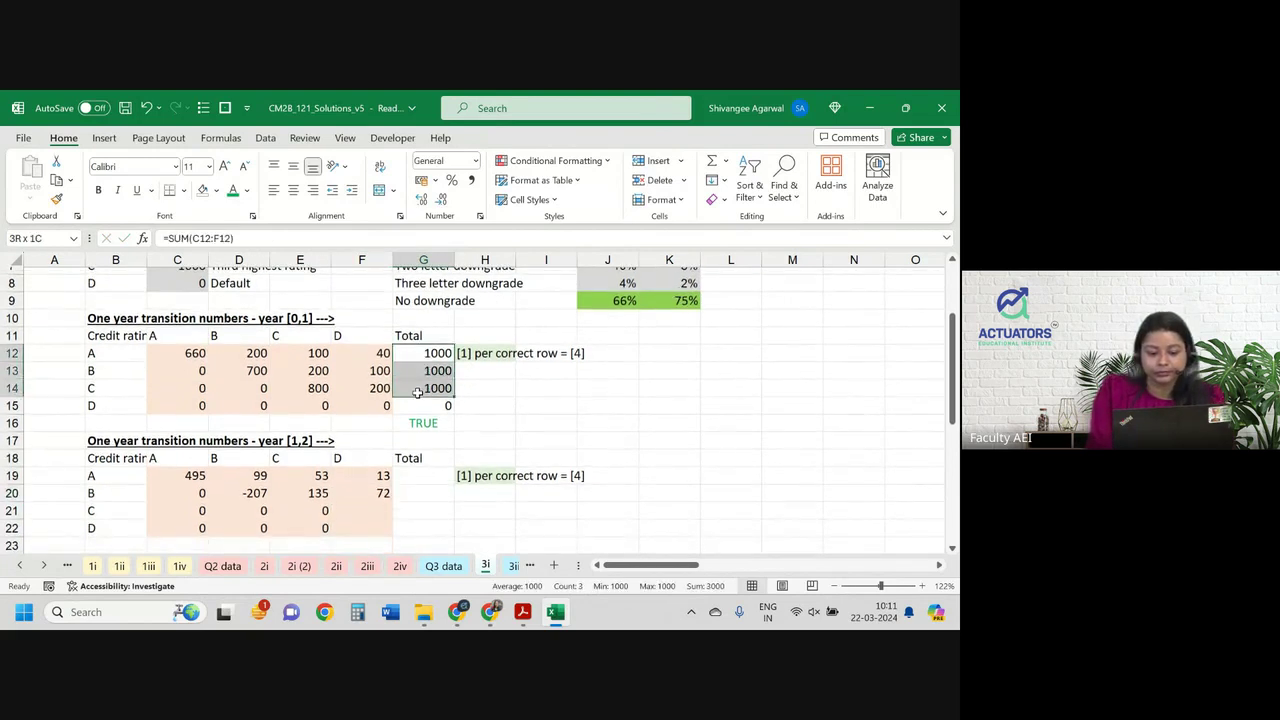
{"action": "key", "text": "ctrl+c"}
{"action": "key", "text": "Down"}
{"action": "key", "text": "Down"}
{"action": "key", "text": "Down"}
{"action": "key", "text": "Down"}
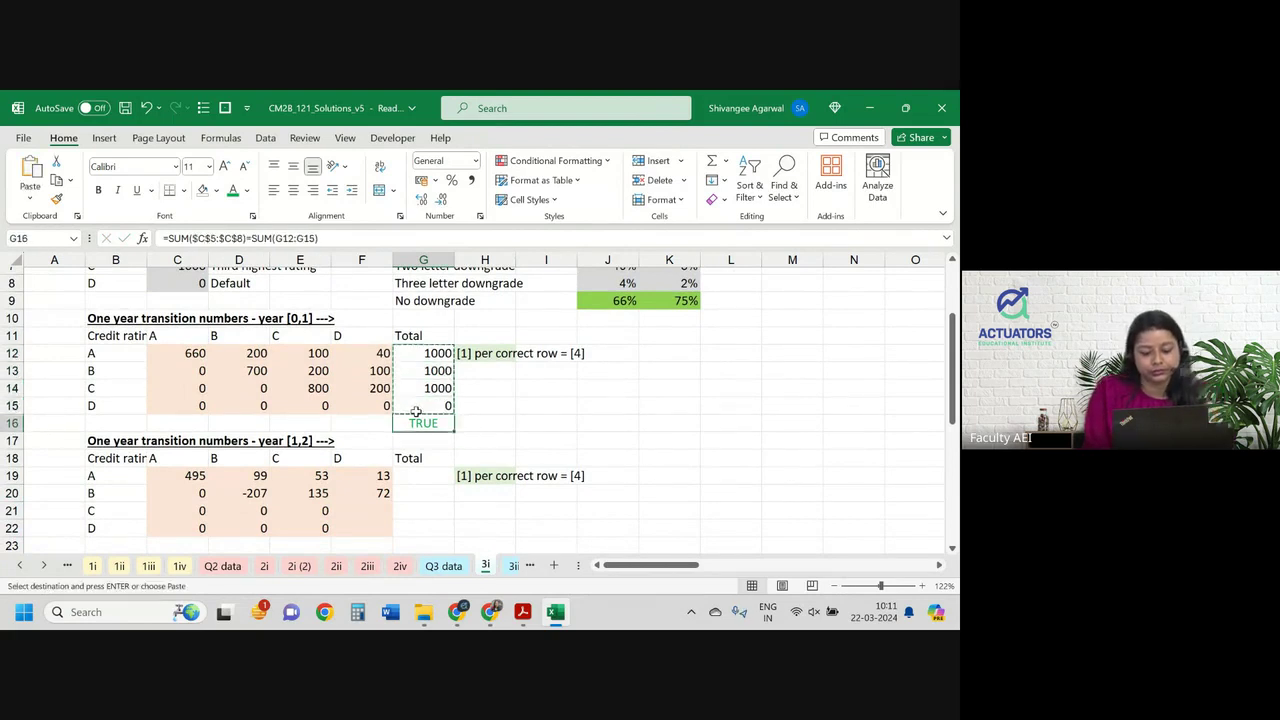
{"action": "key", "text": "Down"}
{"action": "key", "text": "Down"}
{"action": "key", "text": "Down"}
{"action": "key", "text": "shift+Down"}
{"action": "key", "text": "shift+Down"}
{"action": "key", "text": "shift+Down"}
{"action": "key", "text": "ctrl+v"}
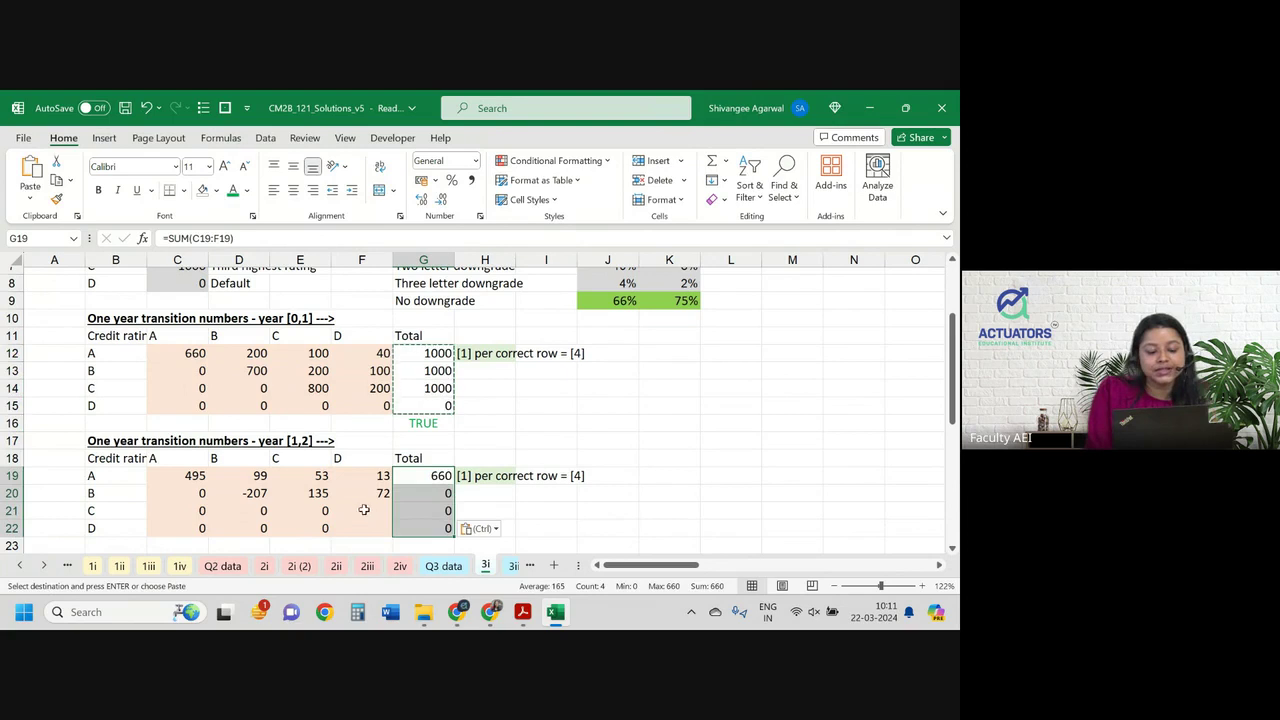
Enter F21 as =SUM(E12:E15)*K6, giving 165 for C-to-D.
{"action": "left_click", "coordinate": [368, 512]}
{"action": "left_click", "coordinate": [306, 510]}
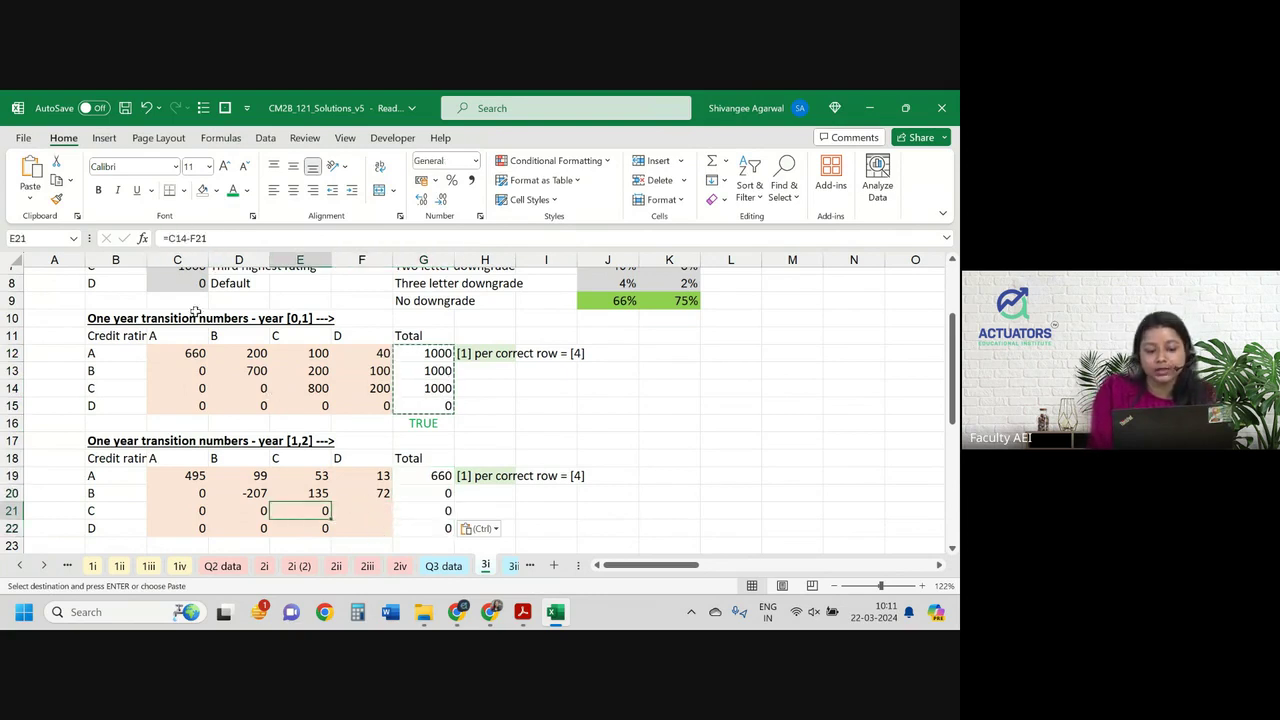
{"action": "left_click", "coordinate": [372, 514]}
{"action": "type", "text": "=sum("}
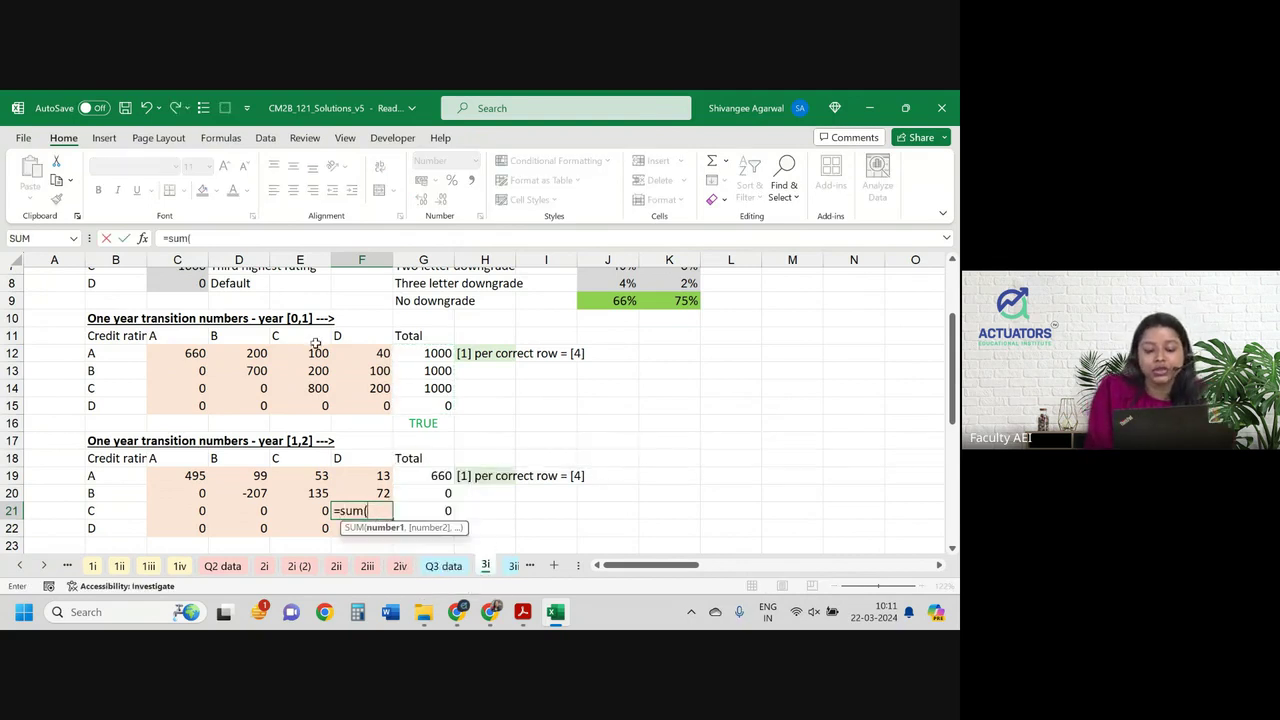
{"action": "left_click_drag", "start_coordinate": [315, 343], "coordinate": [316, 407]}
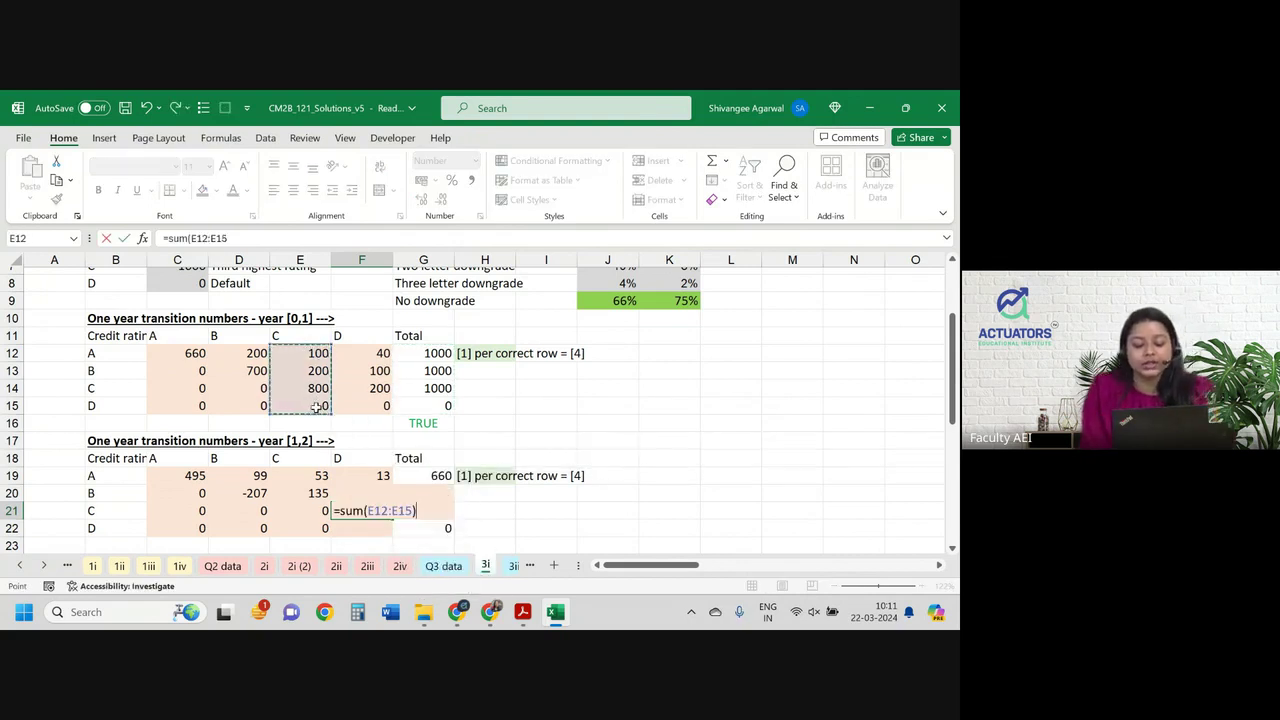
{"action": "type", "text": ")*"}
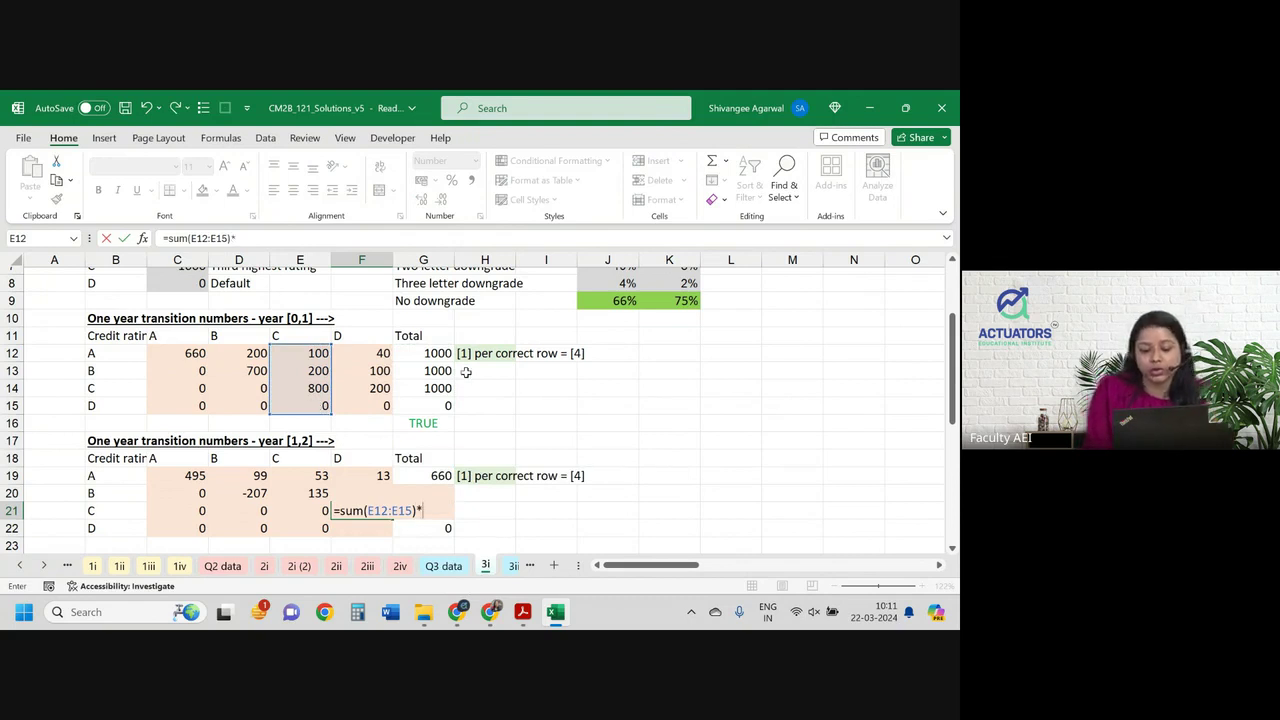
{"action": "scroll", "coordinate": [316, 407], "scroll_direction": "up", "scroll_amount": 1}
{"action": "left_click", "coordinate": [686, 281]}
{"action": "scroll", "coordinate": [578, 355], "scroll_direction": "up", "scroll_amount": 1}
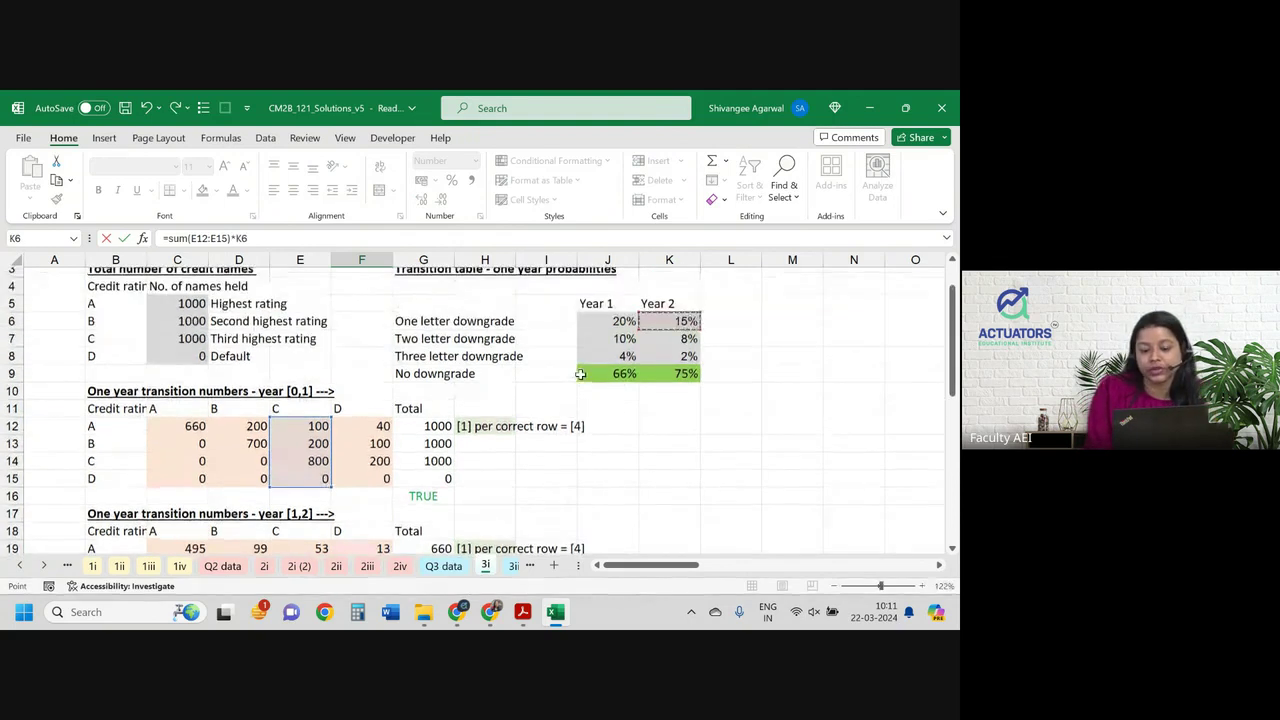
{"action": "scroll", "coordinate": [713, 366], "scroll_direction": "down", "scroll_amount": 2}
{"action": "scroll", "coordinate": [713, 368], "scroll_direction": "down", "scroll_amount": 2}
{"action": "key", "text": "Return"}
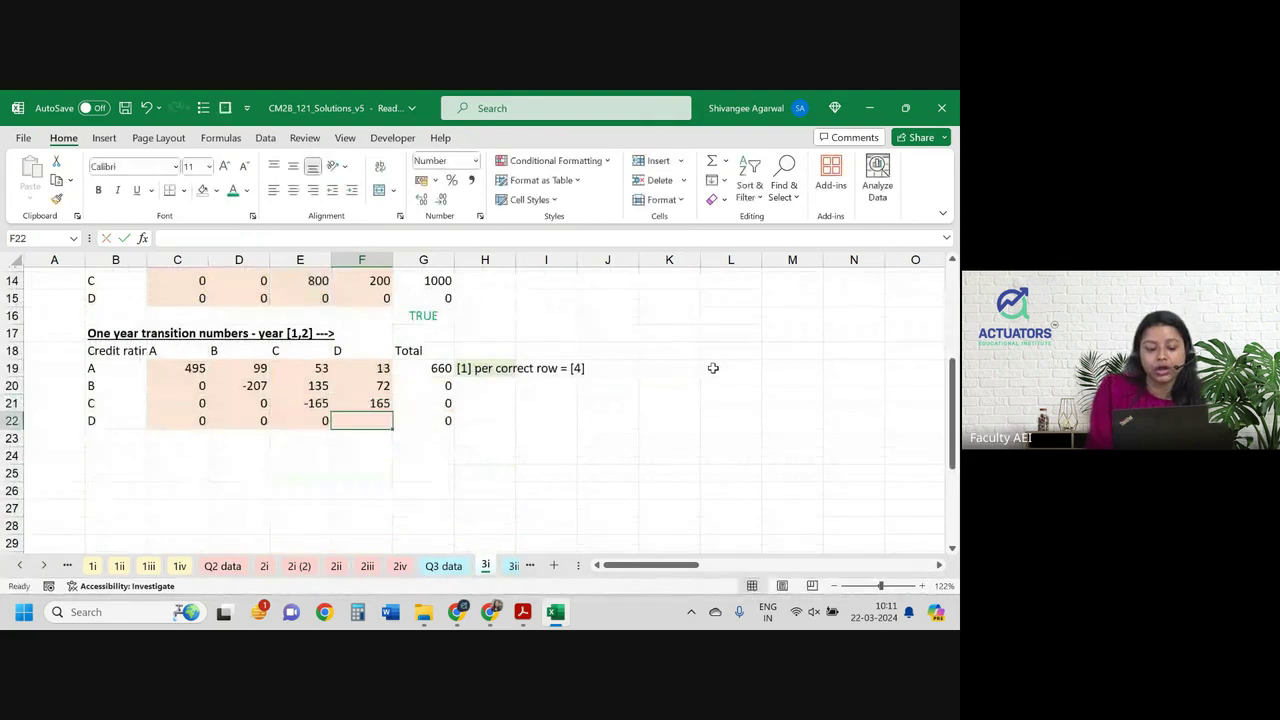
Enter =SUM(F12:F15) in F22, so D-to-D shows 340.
{"action": "type", "text": "="}
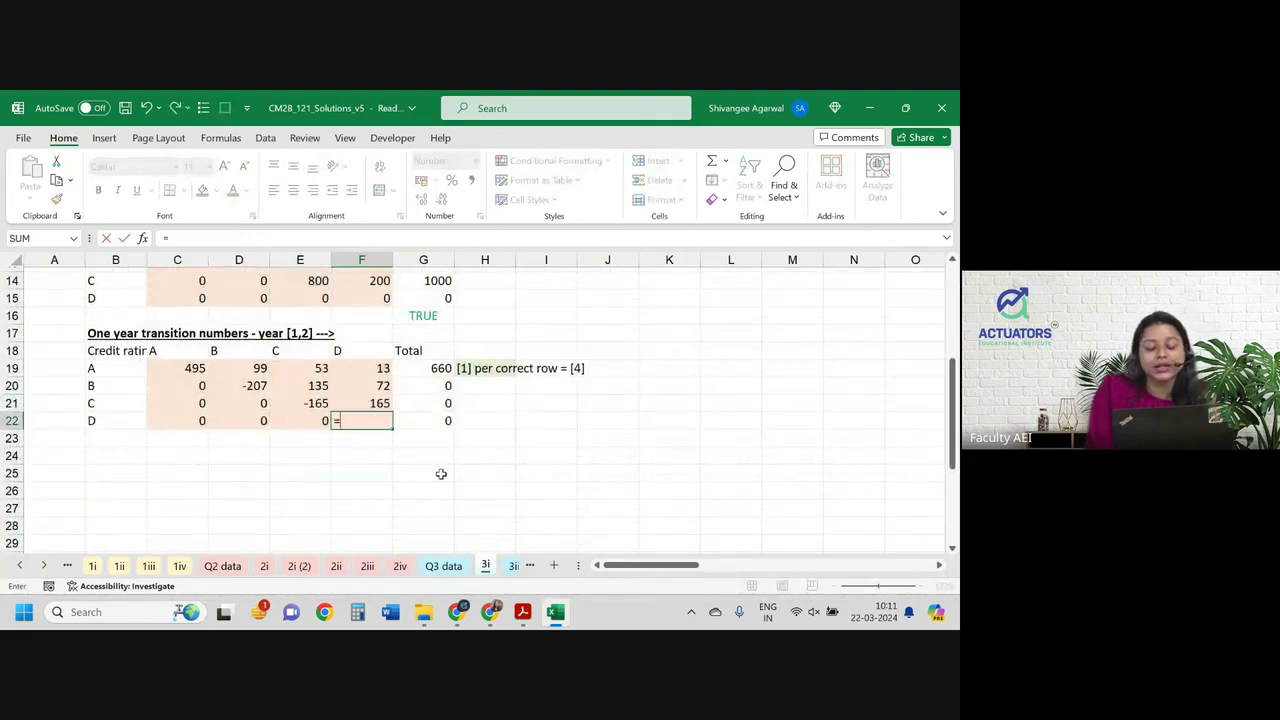
{"action": "scroll", "coordinate": [441, 471], "scroll_direction": "up", "scroll_amount": 2}
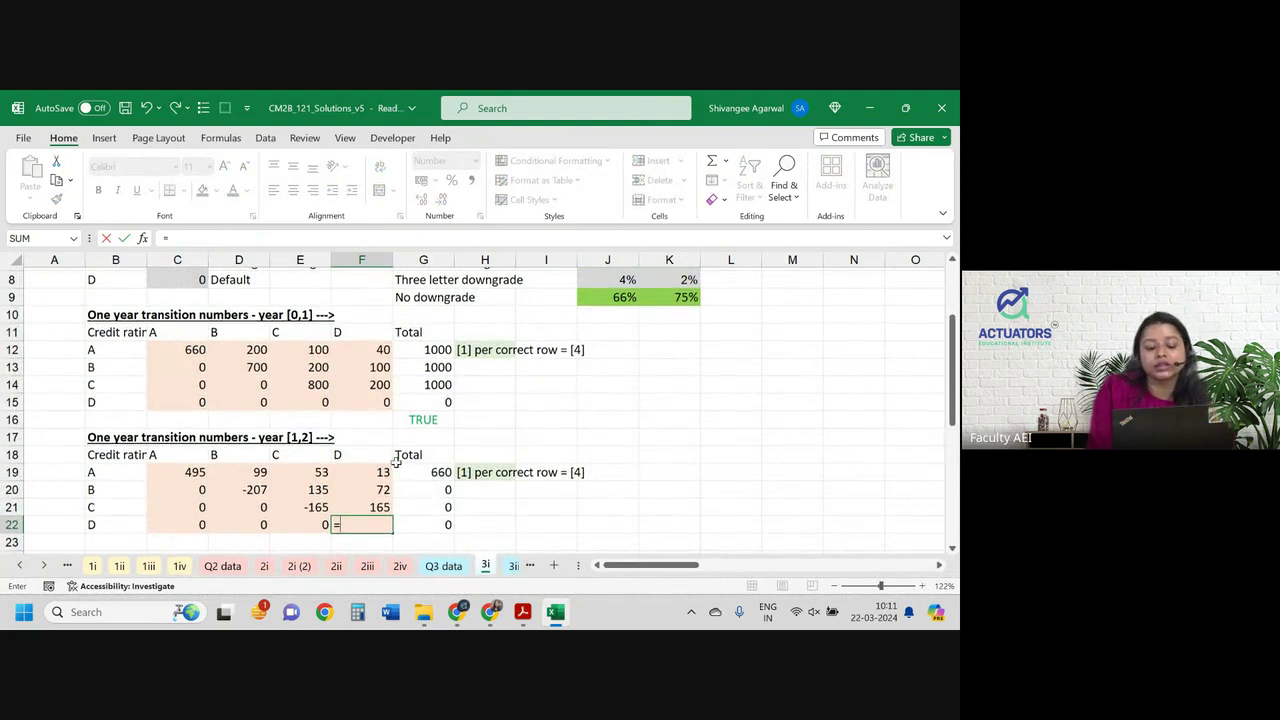
{"action": "type", "text": "su"}
{"action": "key", "text": "Down"}
{"action": "key", "text": "Down"}
{"action": "key", "text": "Tab"}
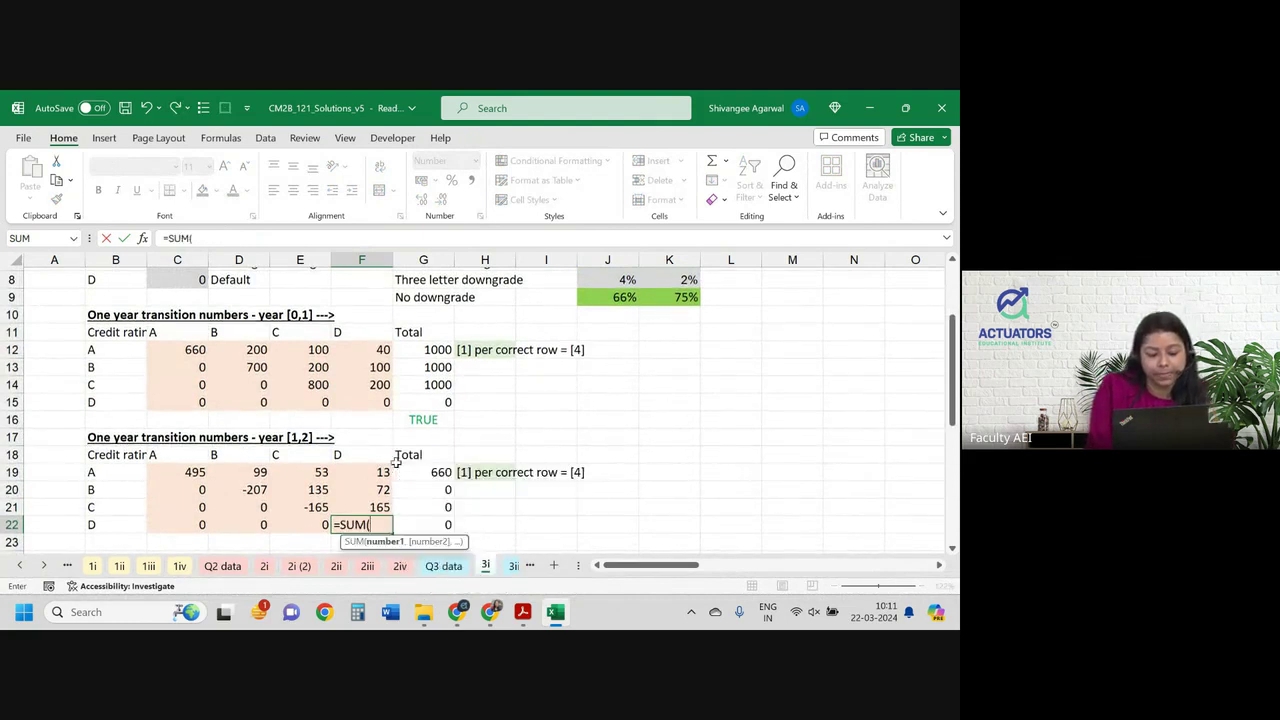
{"action": "left_click_drag", "start_coordinate": [381, 348], "coordinate": [381, 399]}
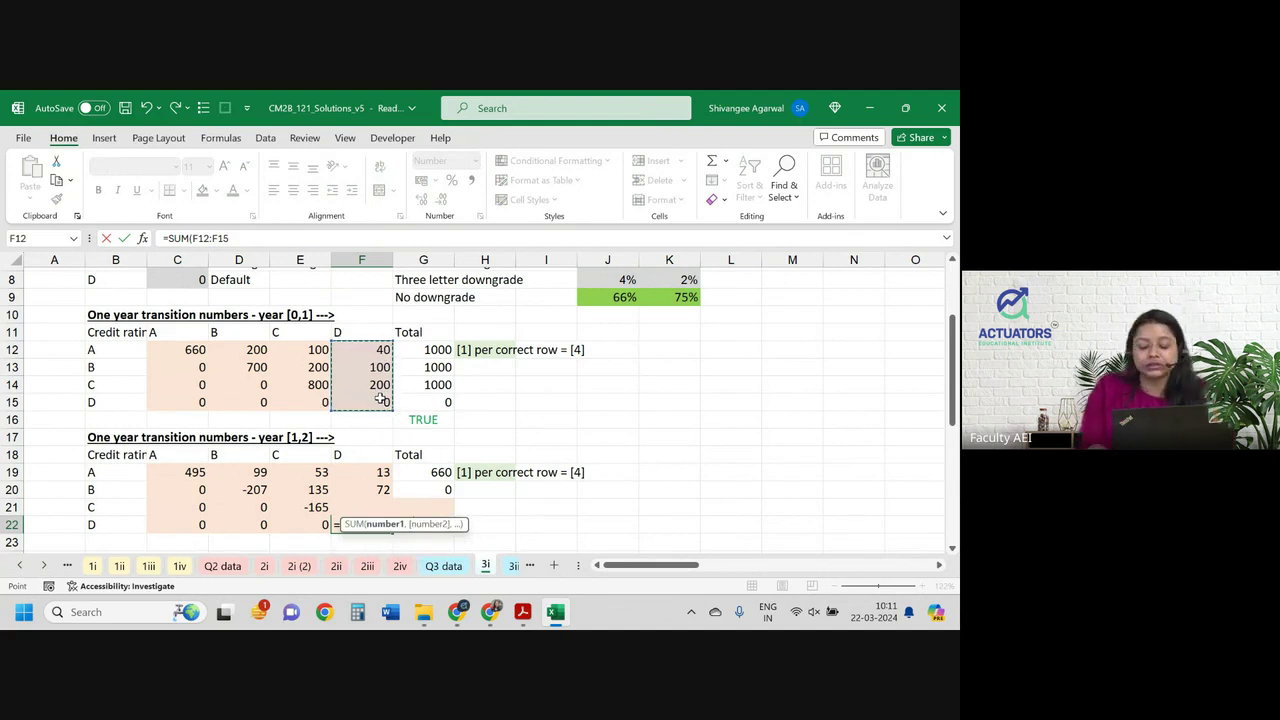
{"action": "key", "text": "Return"}
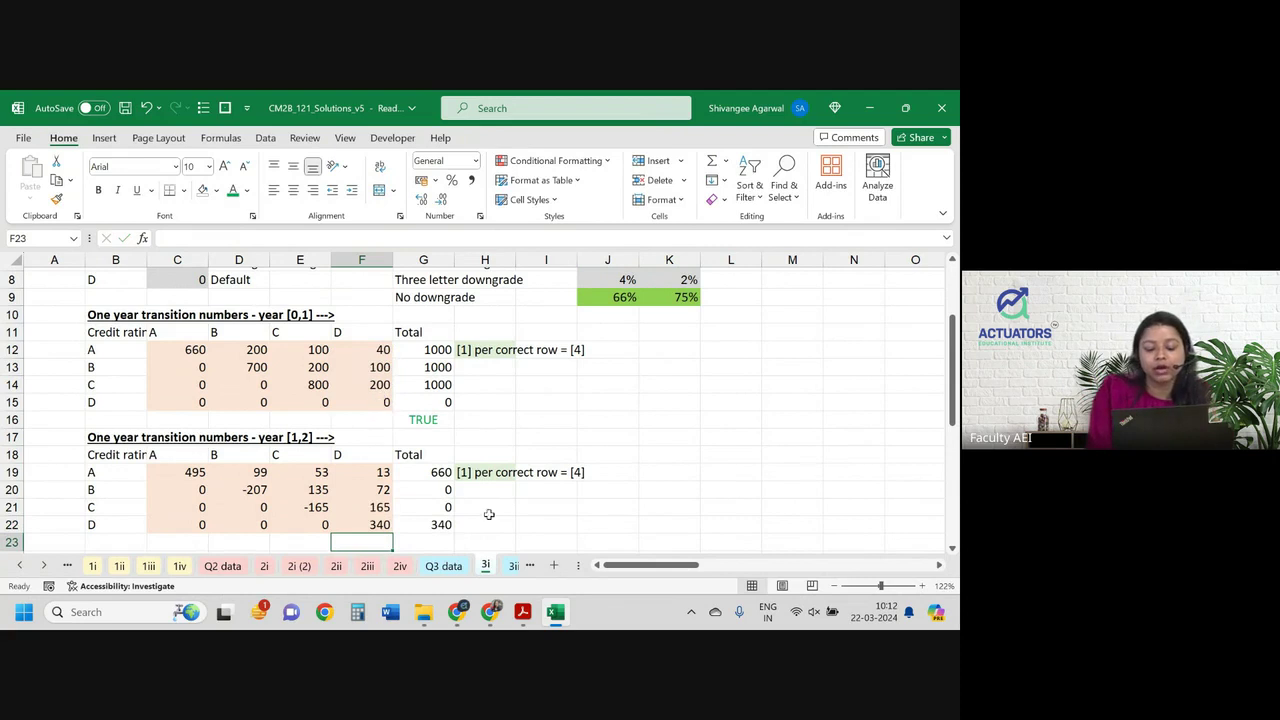
Edit D20 to =SUM(D12:D15)-E20-F20, making B-to-B 693.
{"action": "scroll", "coordinate": [459, 489], "scroll_direction": "down", "scroll_amount": 1}
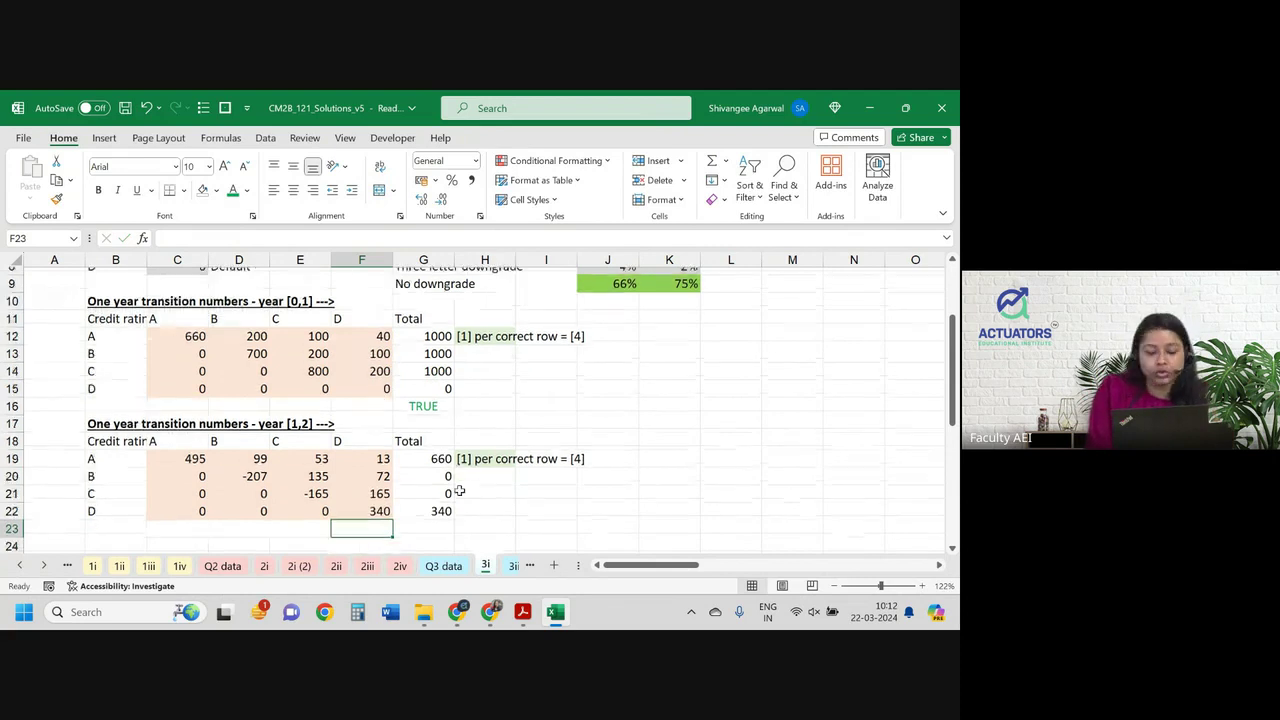
{"action": "left_click", "coordinate": [422, 481]}
{"action": "left_click", "coordinate": [246, 473]}
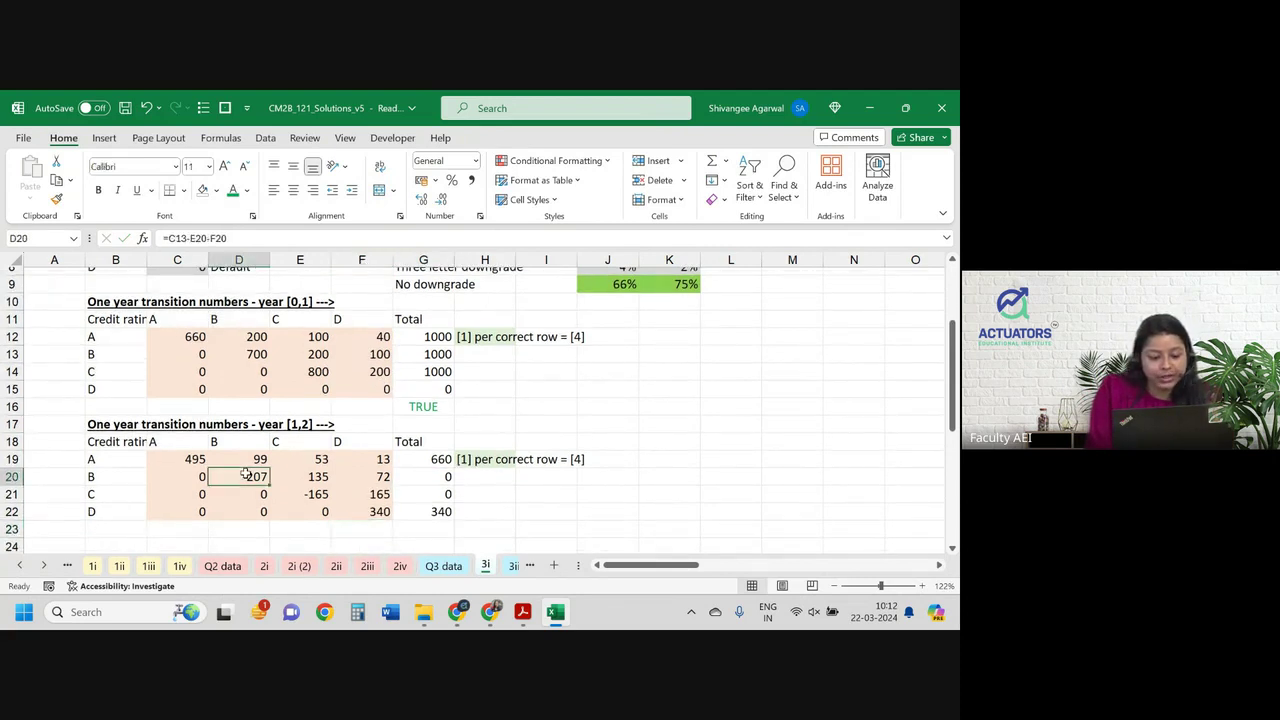
{"action": "double_click", "coordinate": [246, 475]}
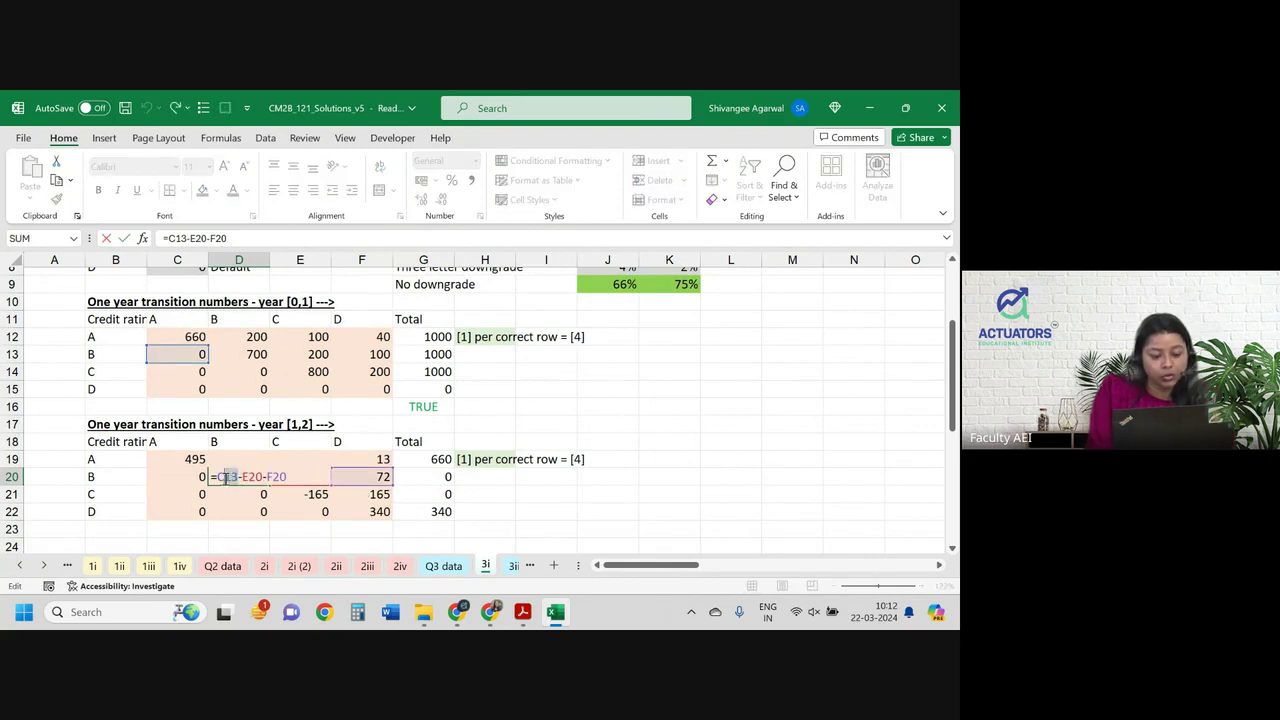
{"action": "type", "text": "sum("}
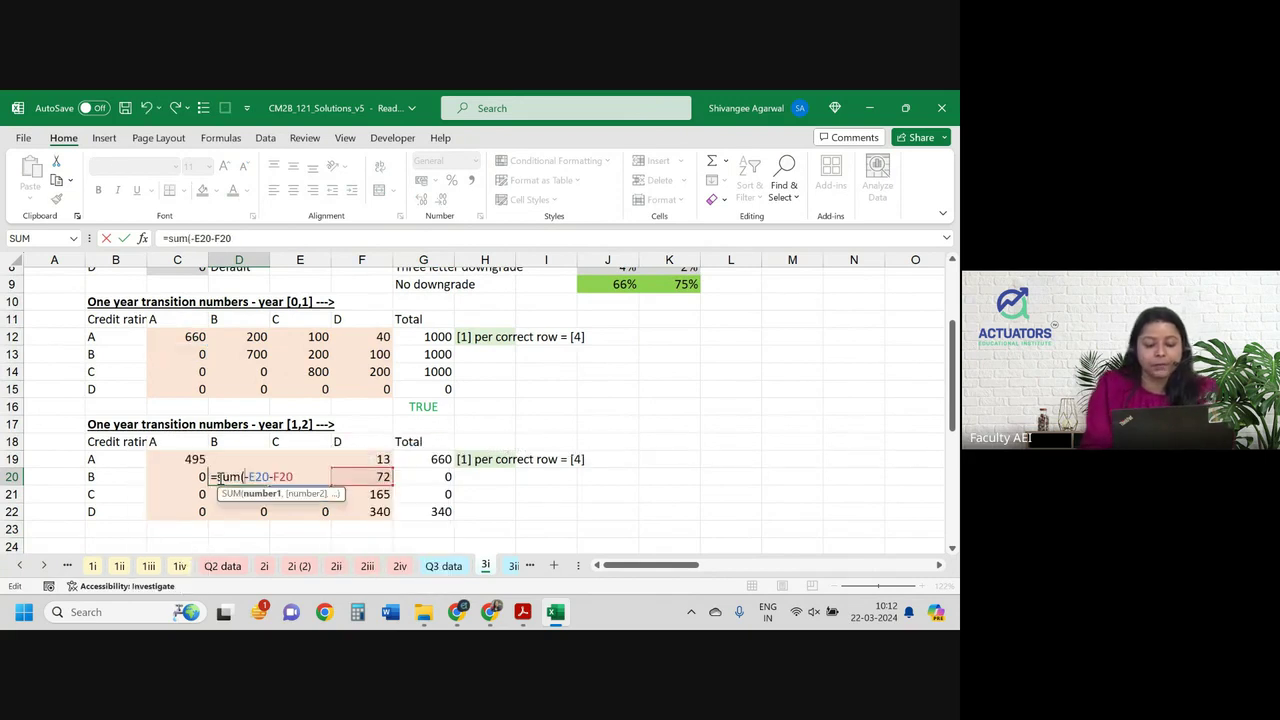
{"action": "left_click_drag", "start_coordinate": [241, 337], "coordinate": [239, 391]}
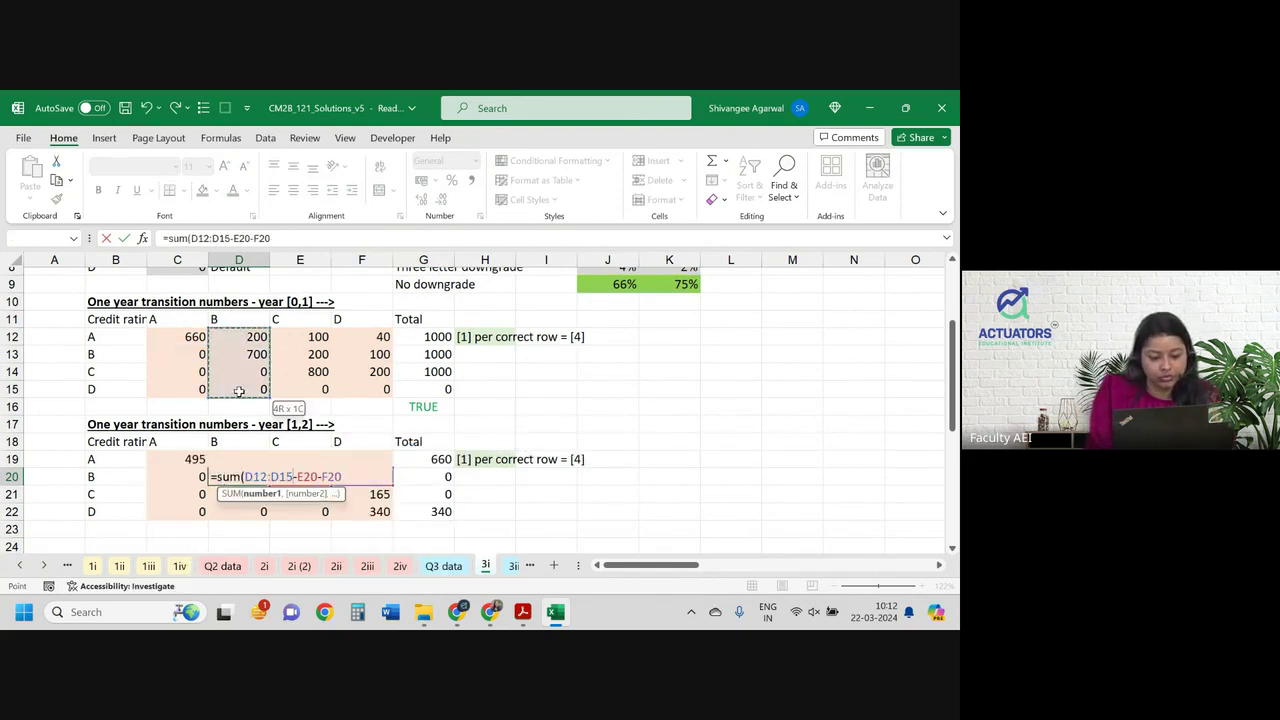
{"action": "key", "text": "Right"}
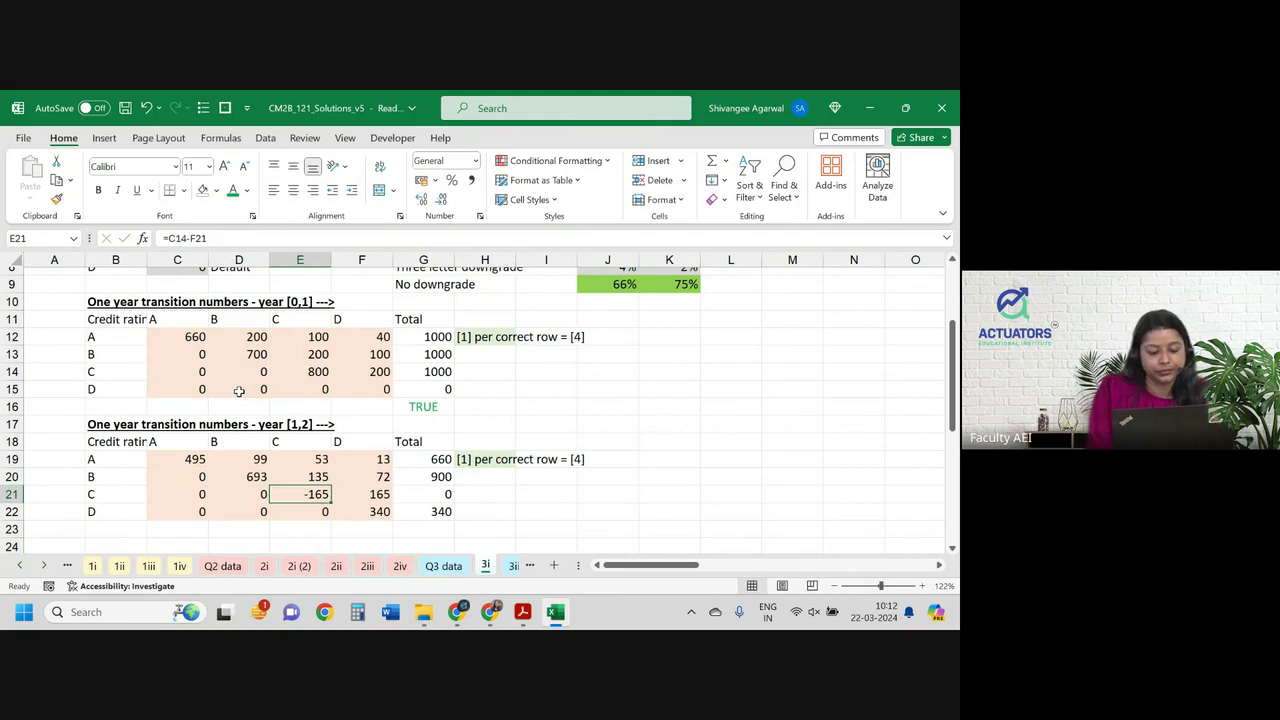
Rewrite E21 as =SUM(E12:E15)-F21, making C-to-C 935 and row C total 1100.
{"action": "double_click", "coordinate": [312, 497]}
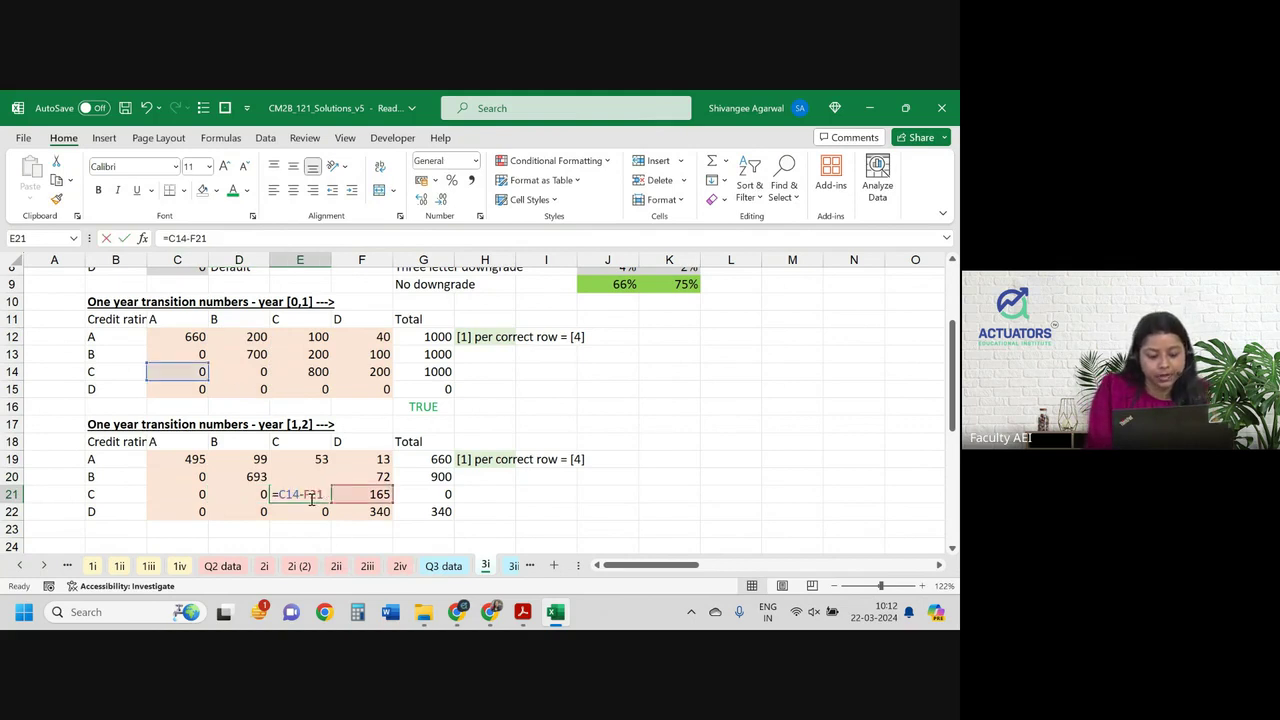
{"action": "double_click", "coordinate": [292, 494]}
{"action": "key", "text": "BackSpace"}
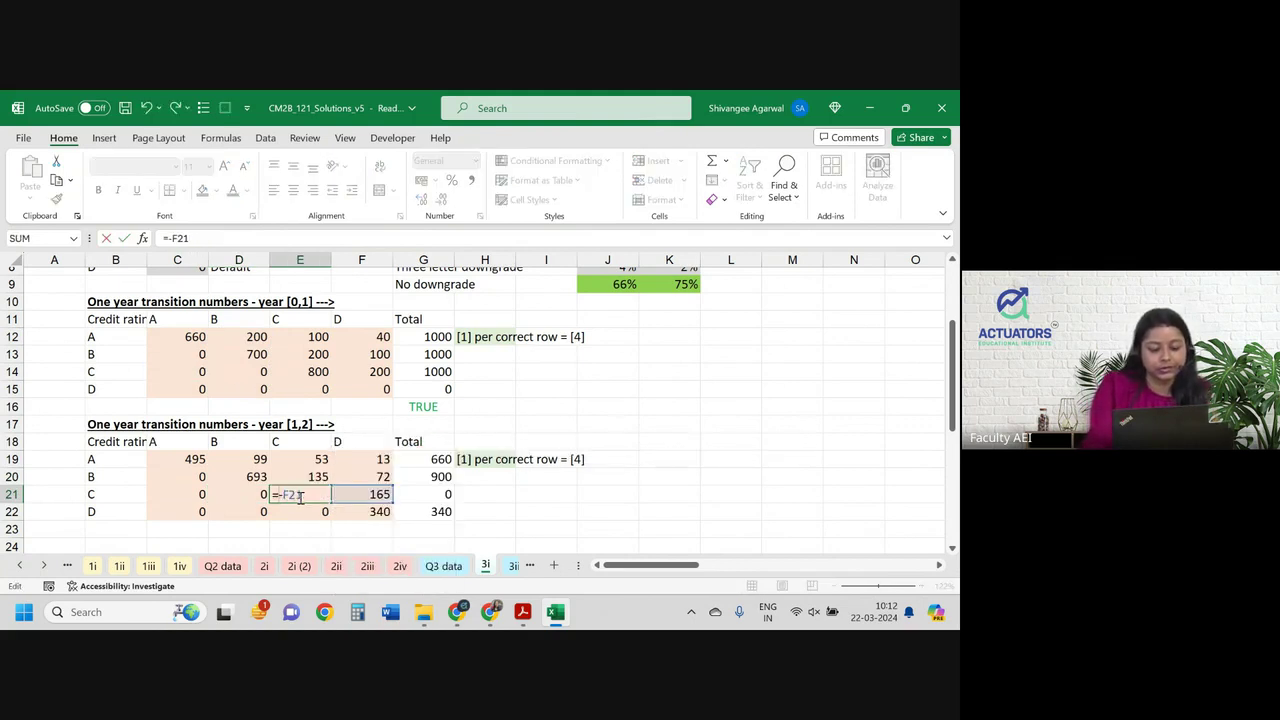
{"action": "type", "text": "sum("}
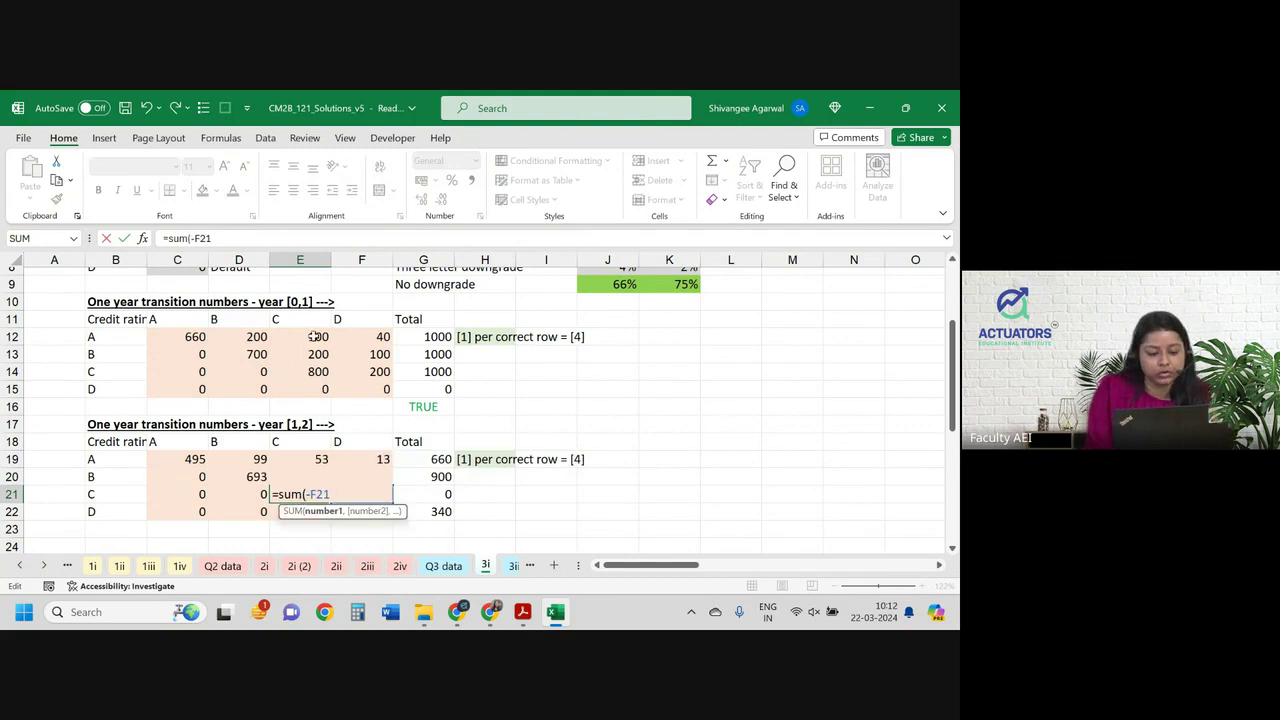
{"action": "left_click_drag", "start_coordinate": [316, 337], "coordinate": [316, 392]}
{"action": "type", "text": ")"}
{"action": "key", "text": "Tab"}
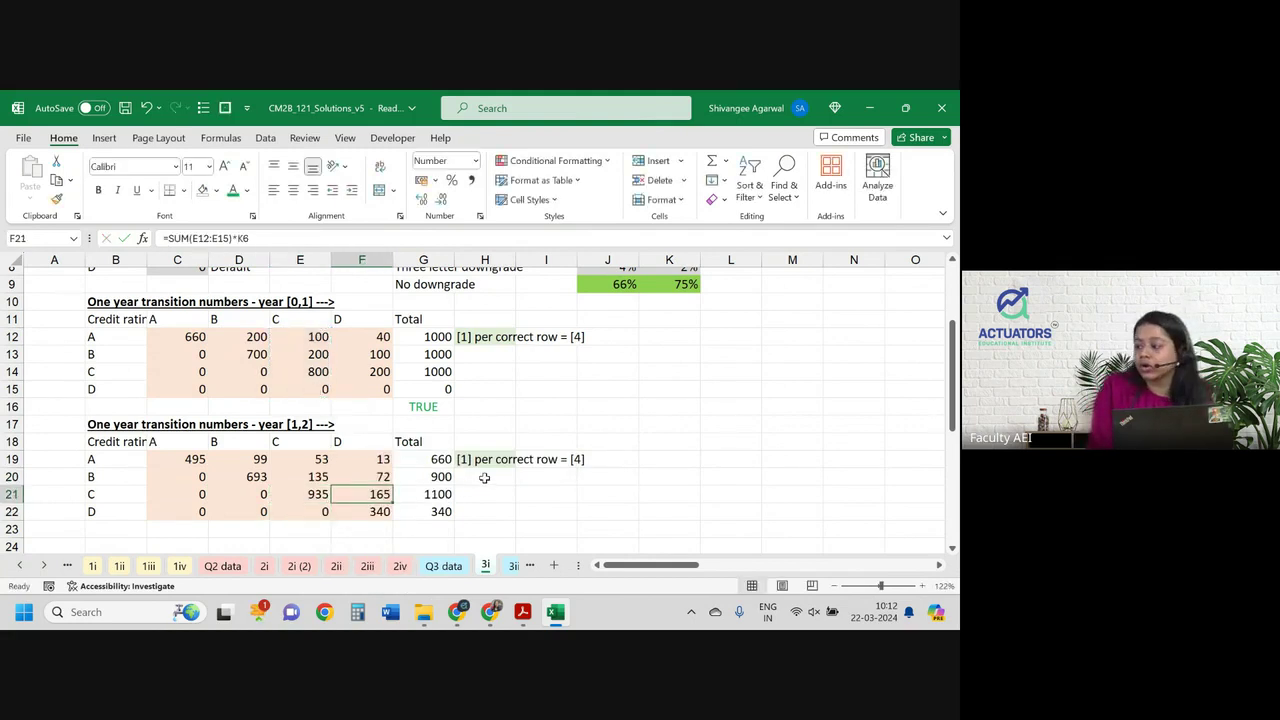
{"action": "scroll", "coordinate": [483, 477], "scroll_direction": "down", "scroll_amount": 1}
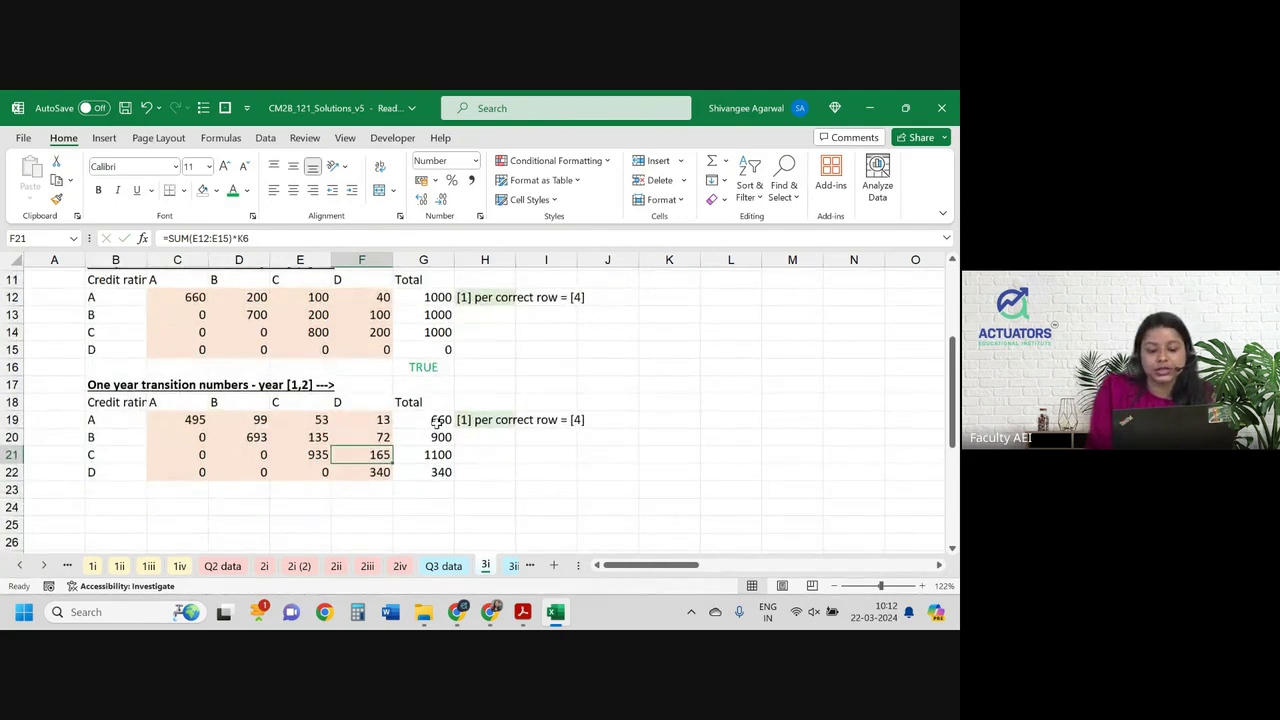
{"action": "left_click", "coordinate": [436, 422]}
{"action": "left_click", "coordinate": [174, 292]}
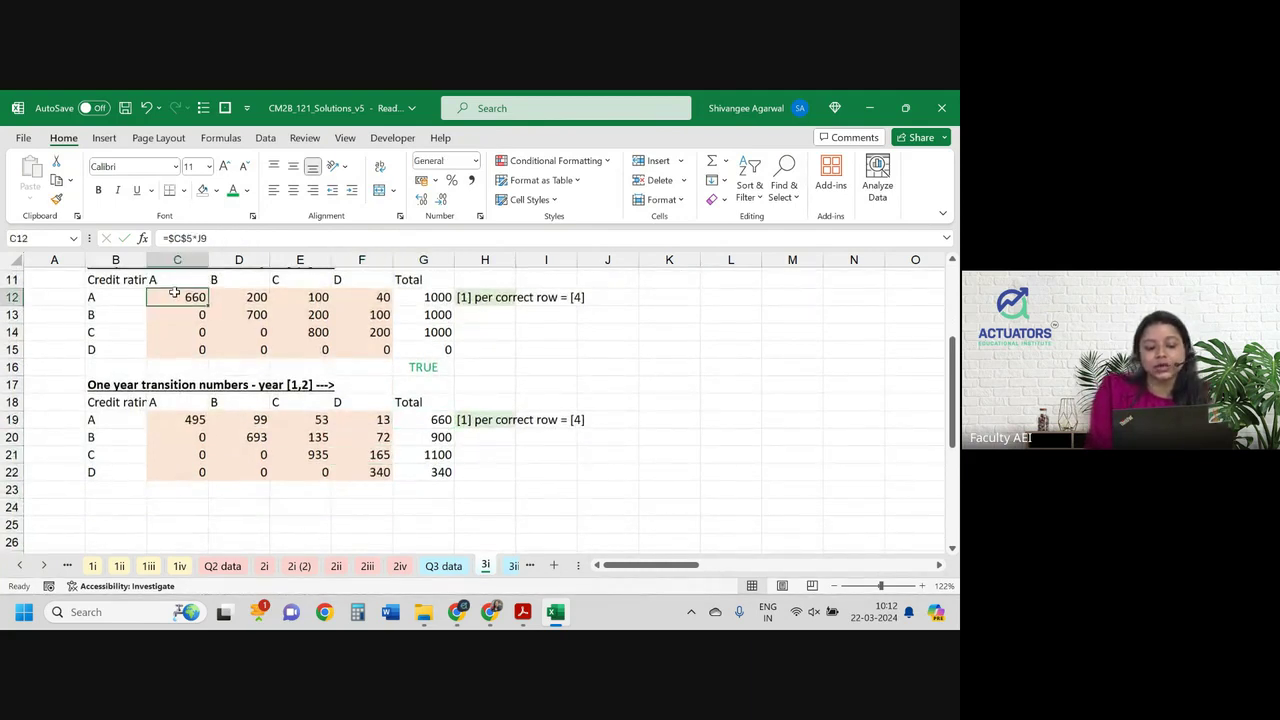
{"action": "left_click", "coordinate": [424, 437]}
{"action": "left_click_drag", "start_coordinate": [256, 302], "coordinate": [258, 352]}
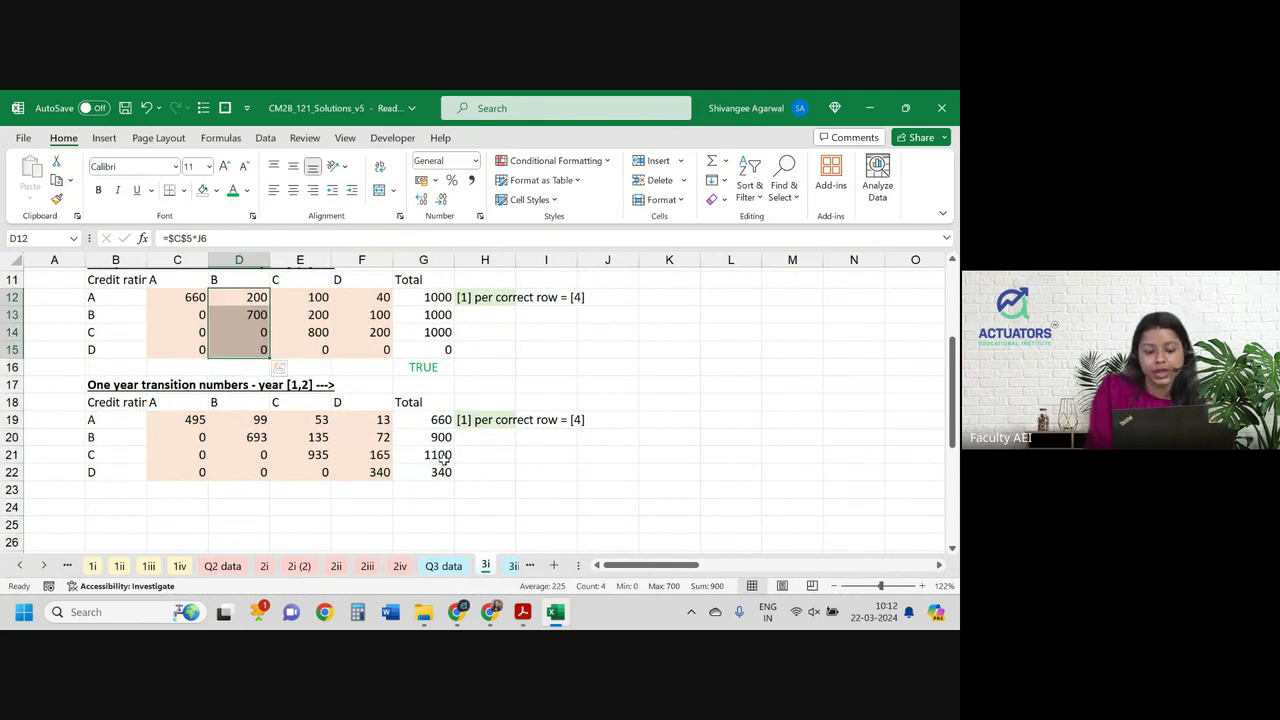
{"action": "left_click", "coordinate": [440, 456]}
{"action": "left_click_drag", "start_coordinate": [309, 295], "coordinate": [310, 350]}
{"action": "key", "text": "ctrl+c"}
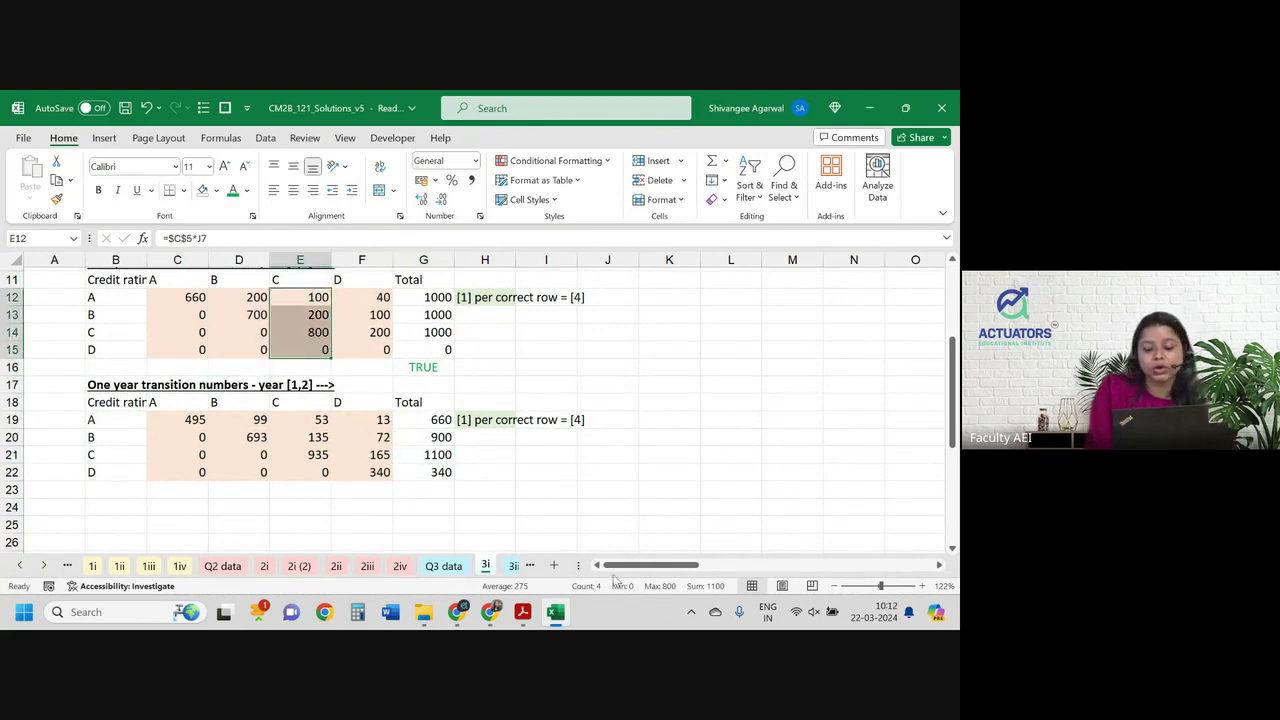
{"action": "key", "text": "Return"}
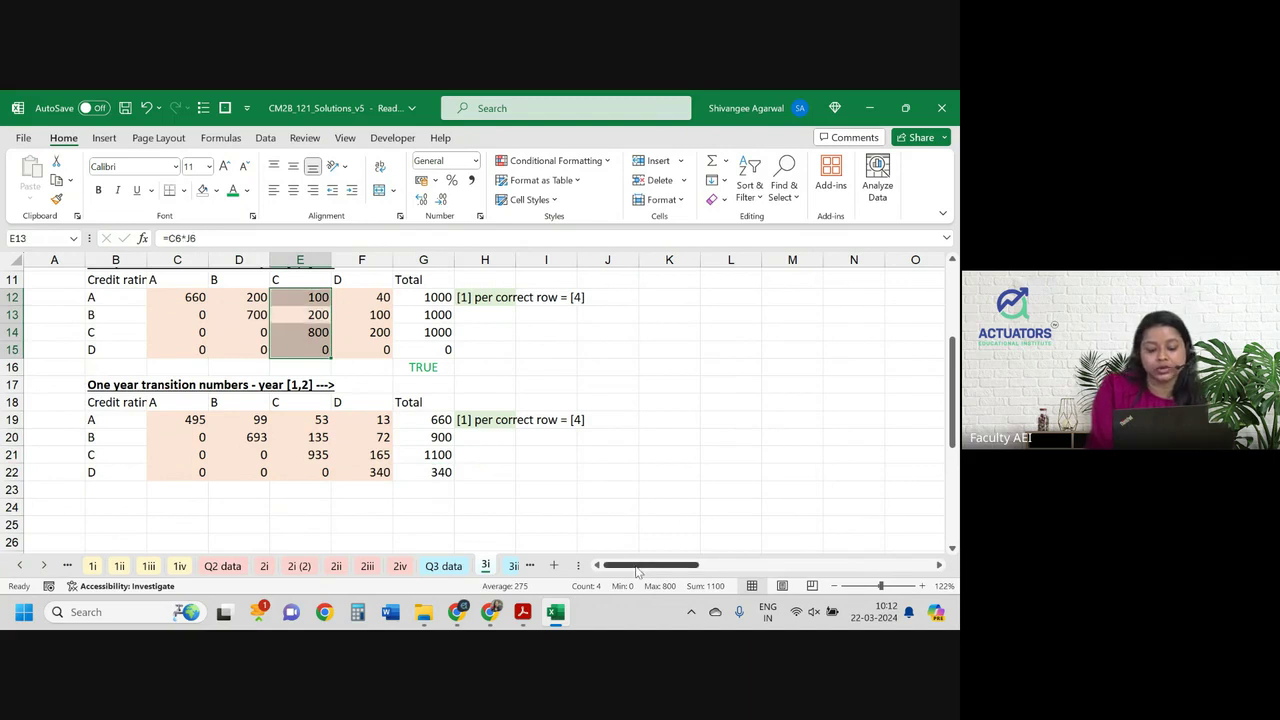
{"action": "key", "text": "ctrl+v"}
{"action": "left_click", "coordinate": [438, 470]}
{"action": "left_click_drag", "start_coordinate": [372, 297], "coordinate": [364, 346]}
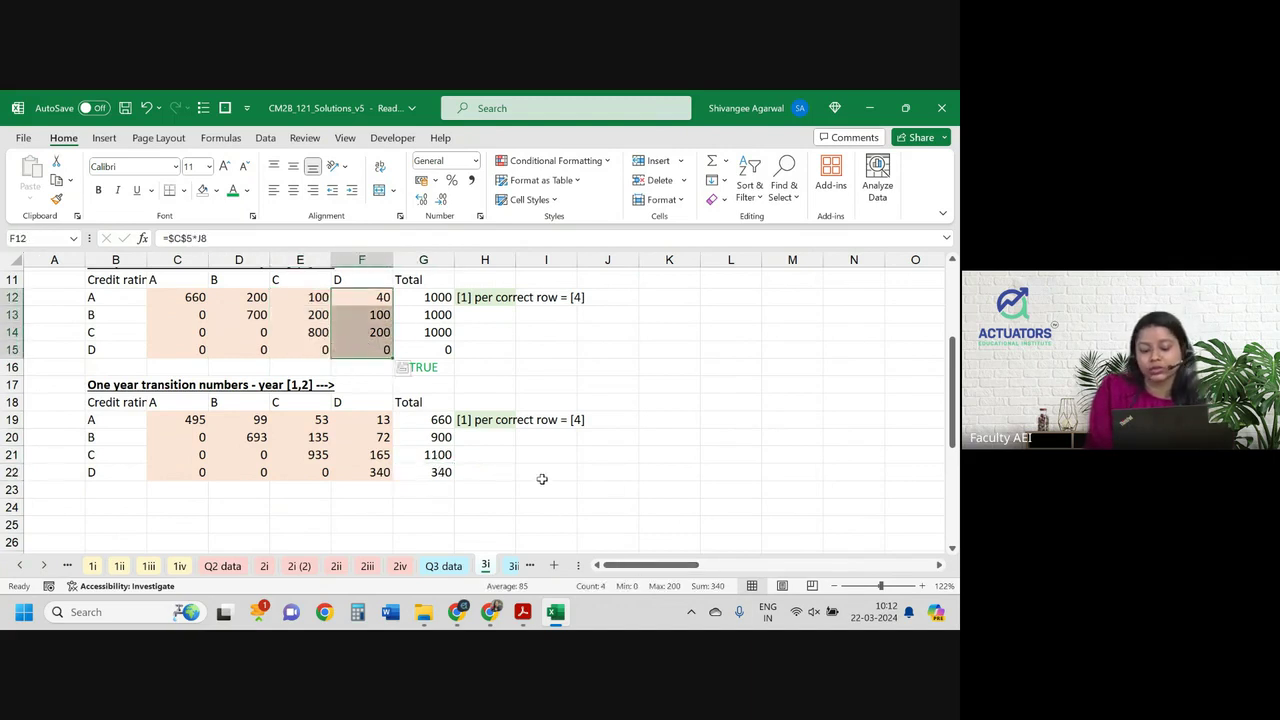
{"action": "left_click", "coordinate": [541, 479]}
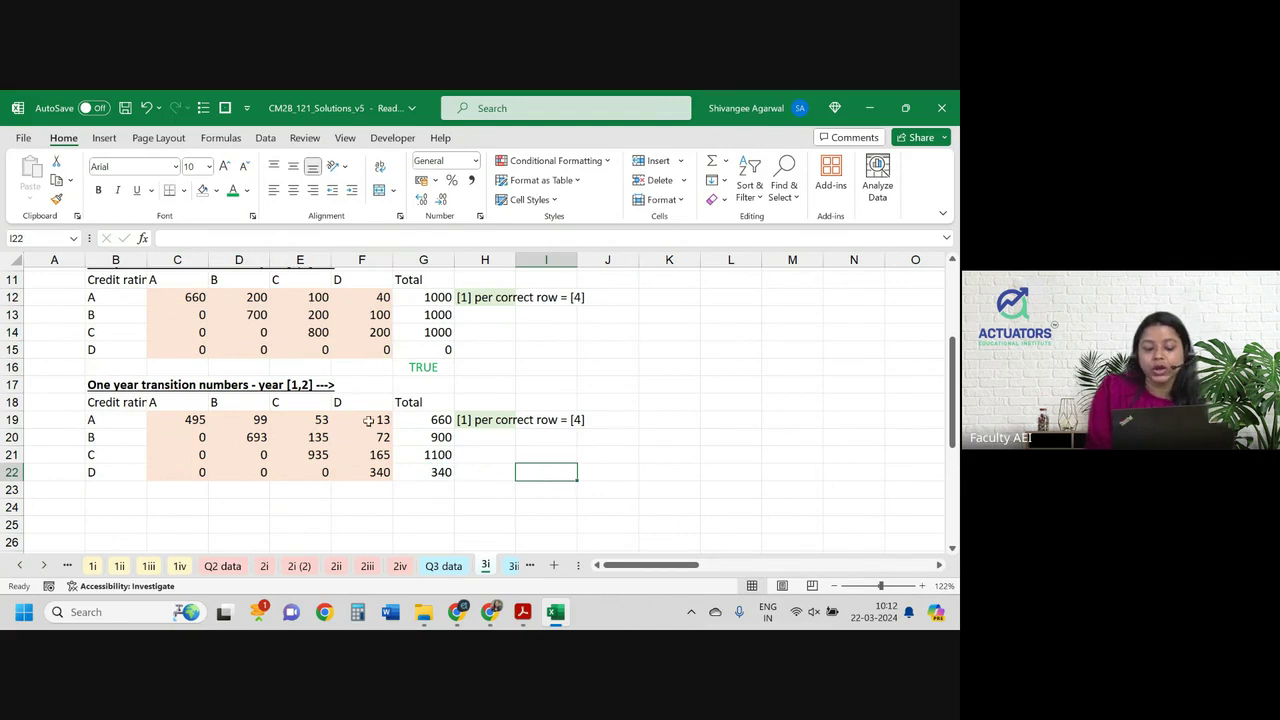
{"action": "left_click_drag", "start_coordinate": [366, 418], "coordinate": [366, 471]}
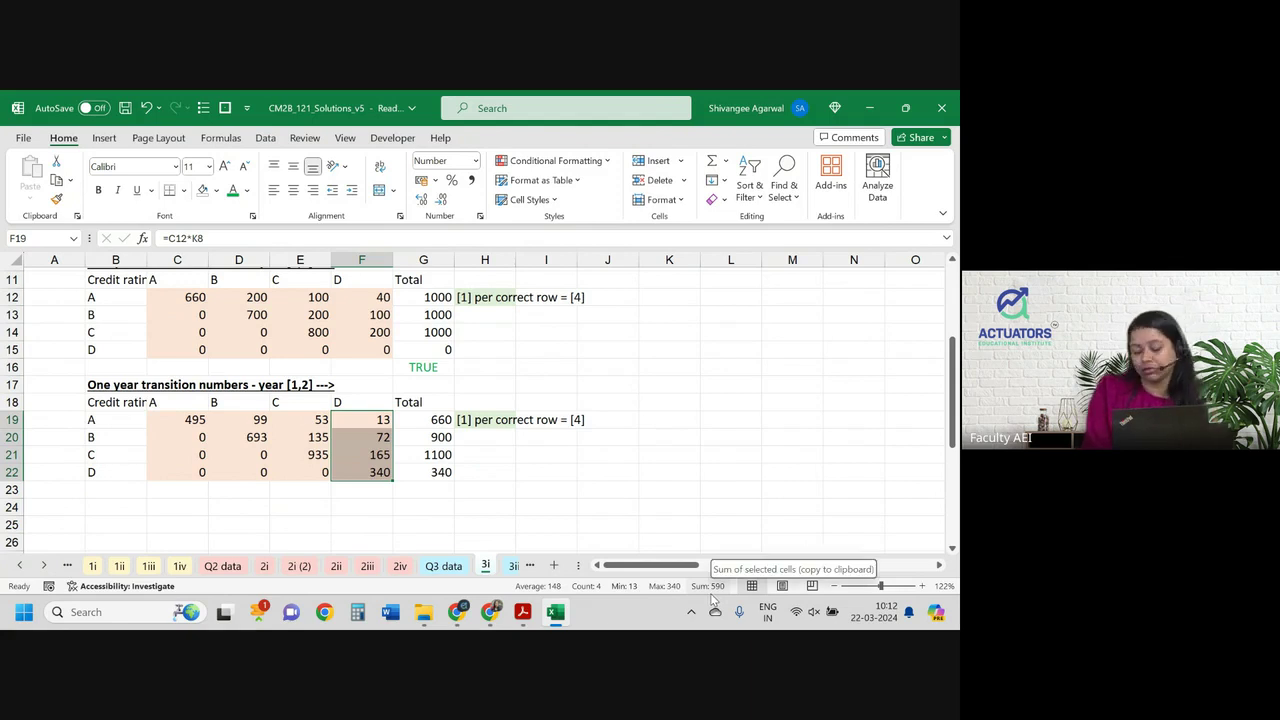
{"action": "left_click", "coordinate": [534, 469]}
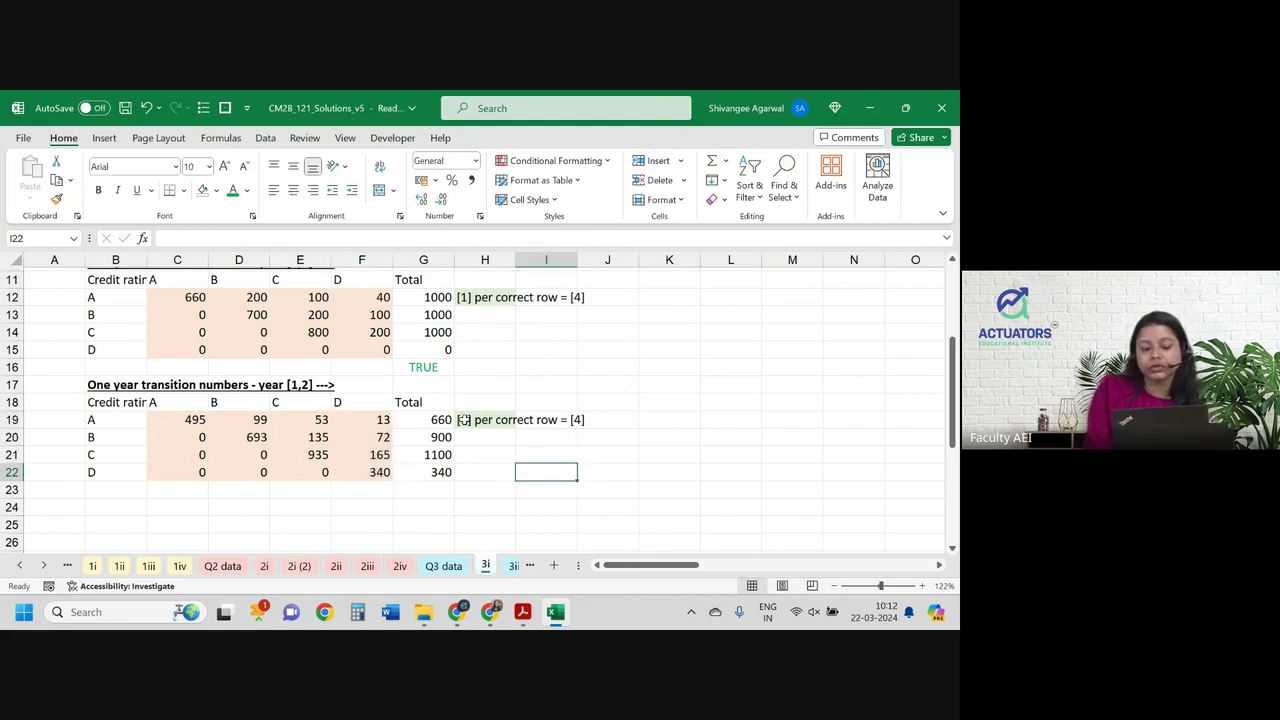
{"action": "scroll", "coordinate": [464, 420], "scroll_direction": "up", "scroll_amount": 1}
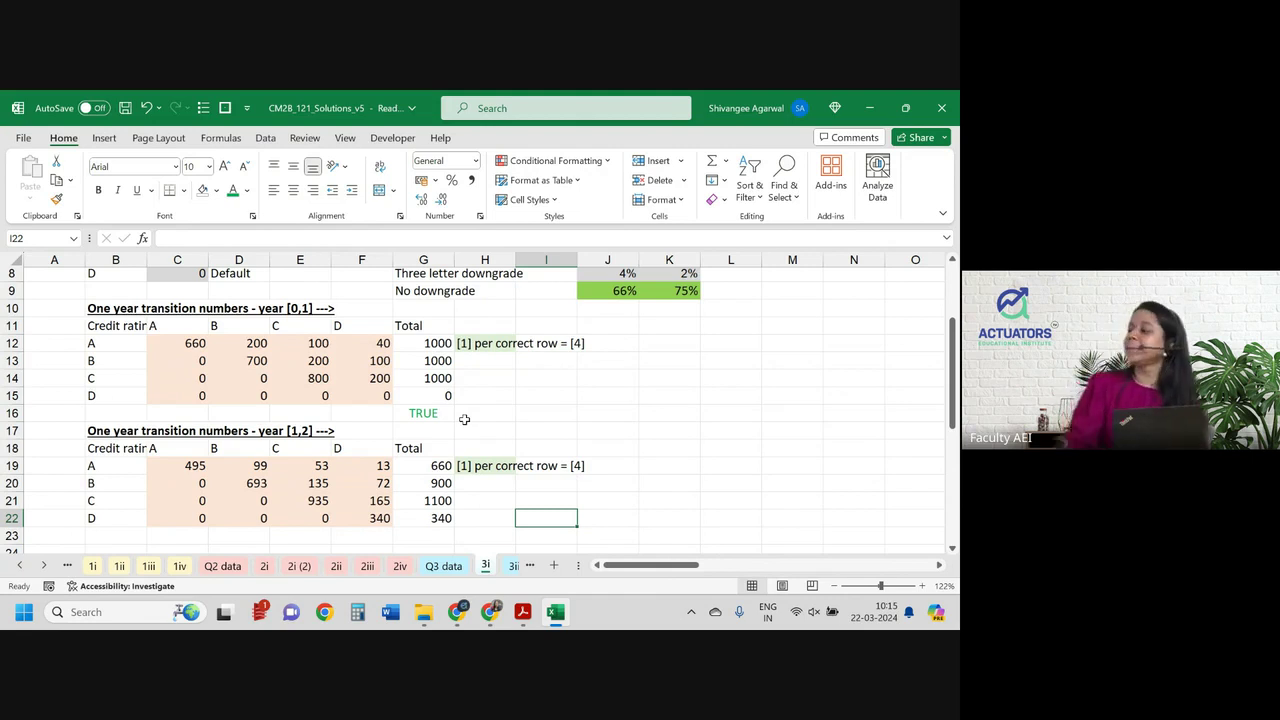
In the exam PDF, highlight 'transition rate' in part (ii) pink, then return to Excel.
{"action": "key", "text": "alt+Tab"}
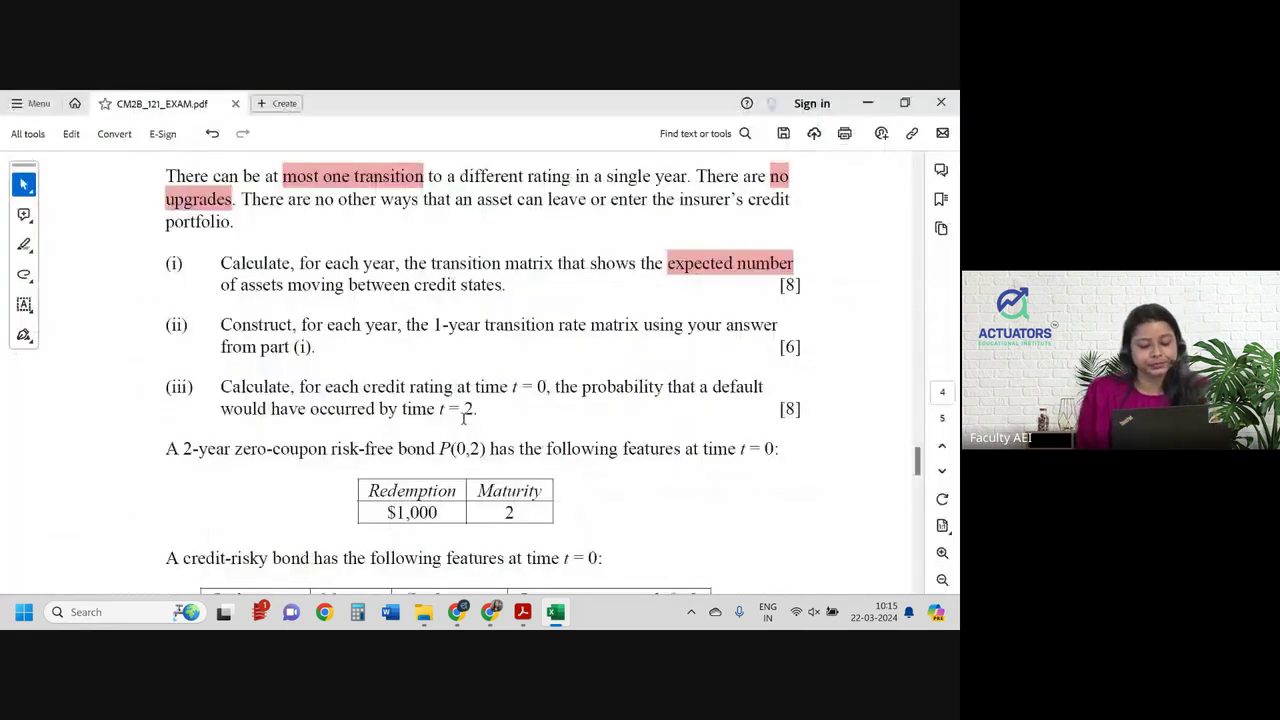
{"action": "scroll", "coordinate": [537, 407], "scroll_direction": "down", "scroll_amount": 1}
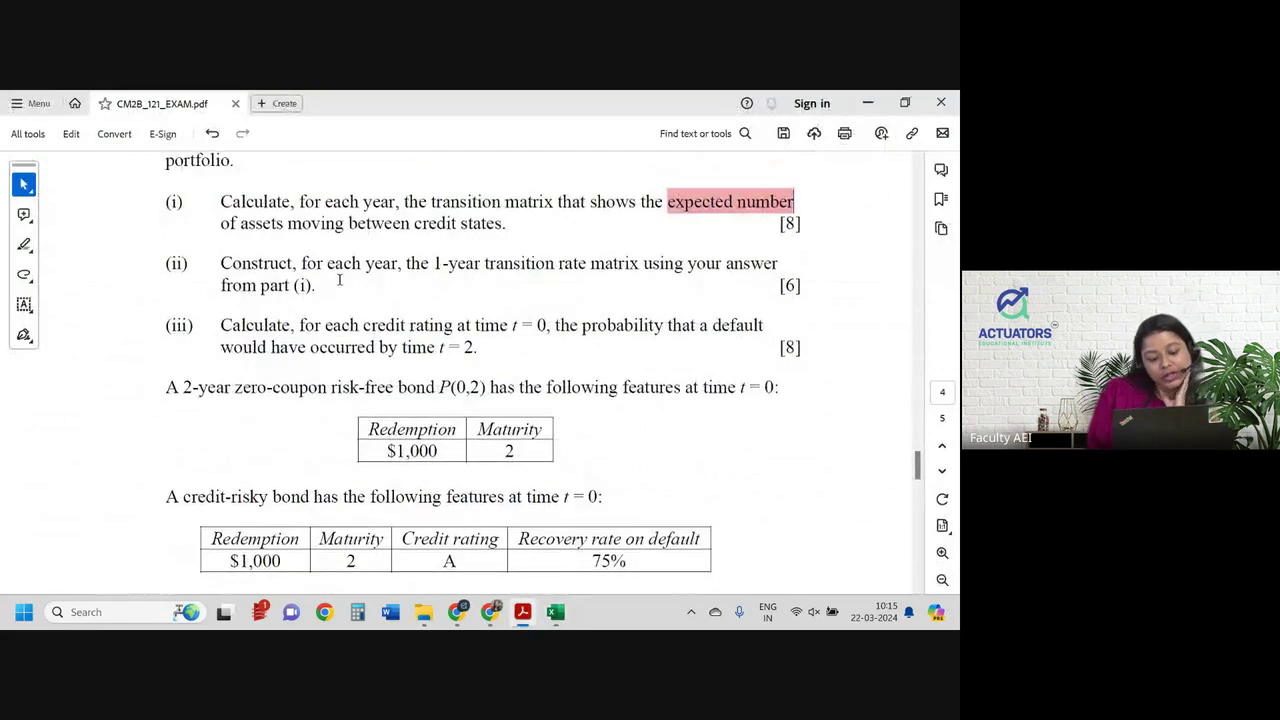
{"action": "left_click_drag", "start_coordinate": [302, 263], "coordinate": [401, 264]}
{"action": "left_click_drag", "start_coordinate": [436, 266], "coordinate": [638, 268]}
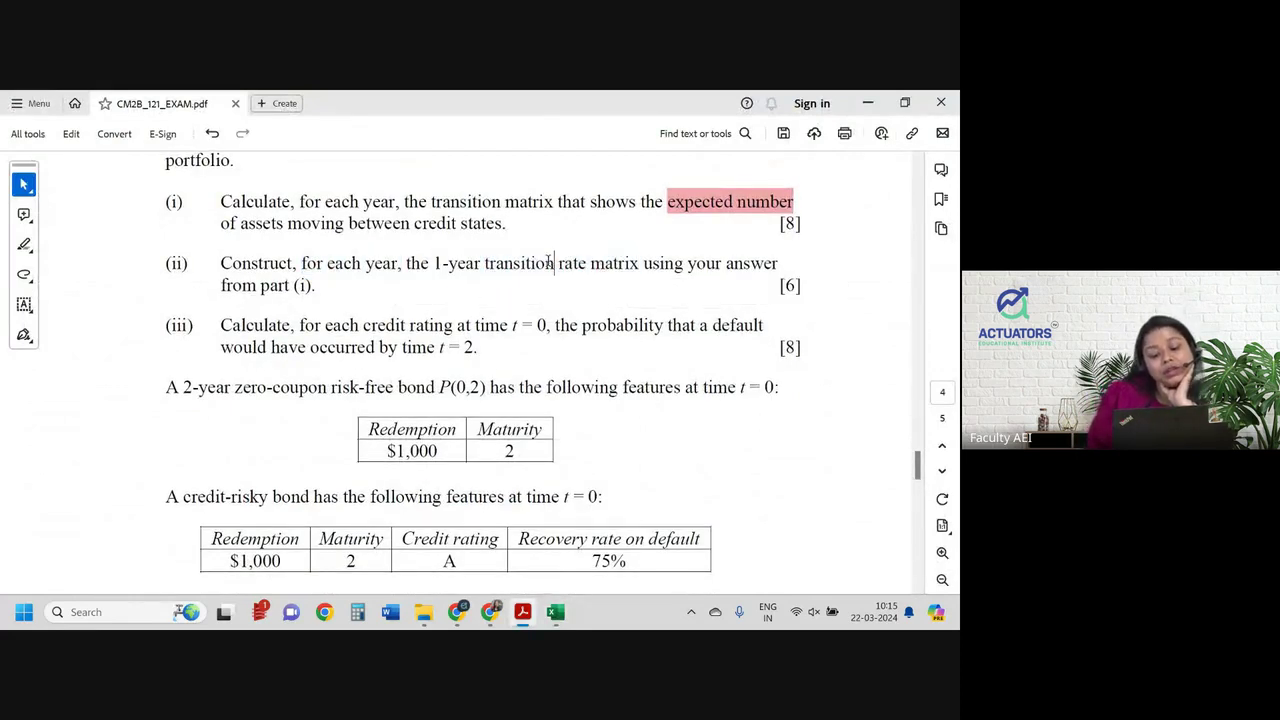
{"action": "left_click_drag", "start_coordinate": [486, 266], "coordinate": [587, 266]}
{"action": "left_click", "coordinate": [614, 296]}
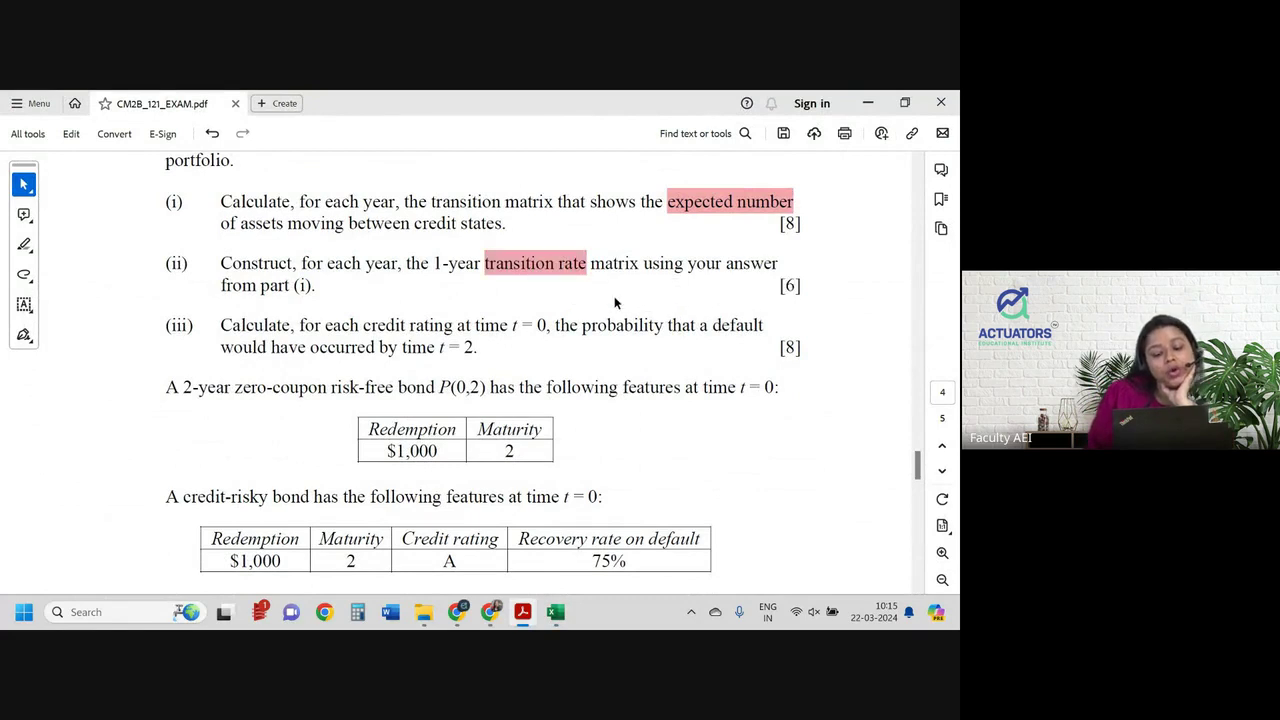
{"action": "key", "text": "alt+Tab"}
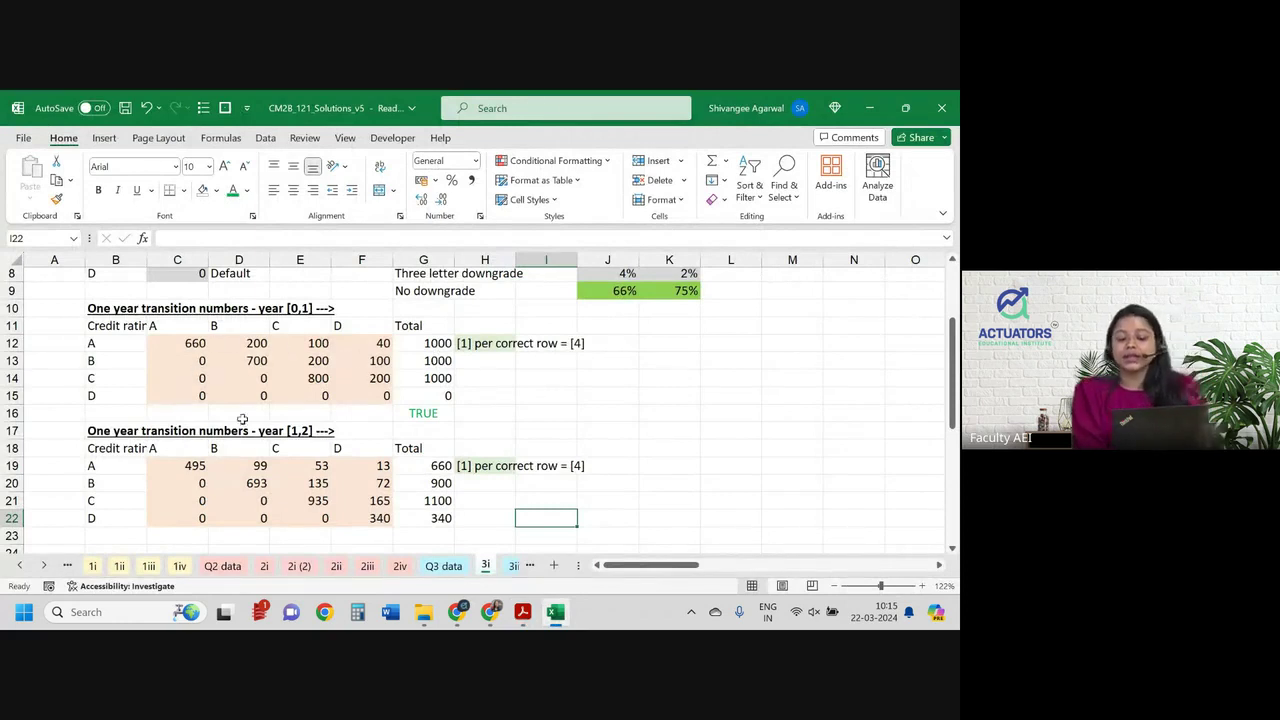
Clear the row notes in H12:J19.
{"action": "left_click_drag", "start_coordinate": [470, 344], "coordinate": [612, 476]}
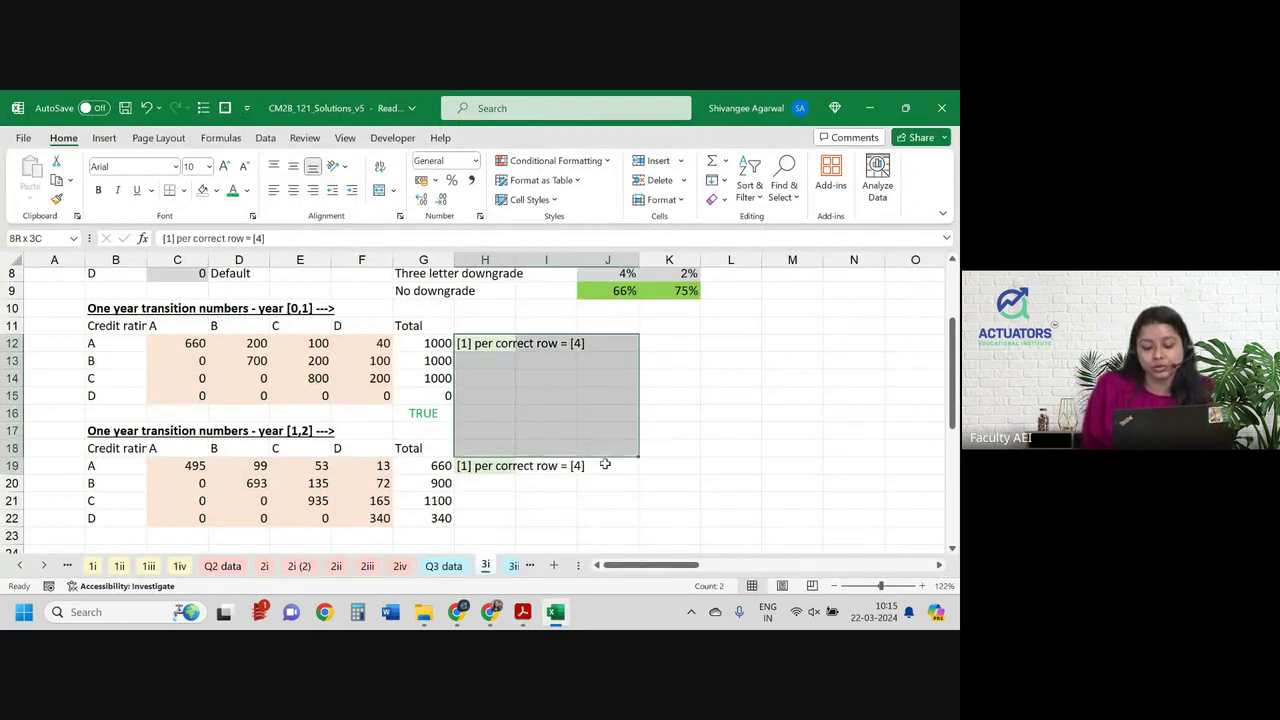
{"action": "key", "text": "Delete"}
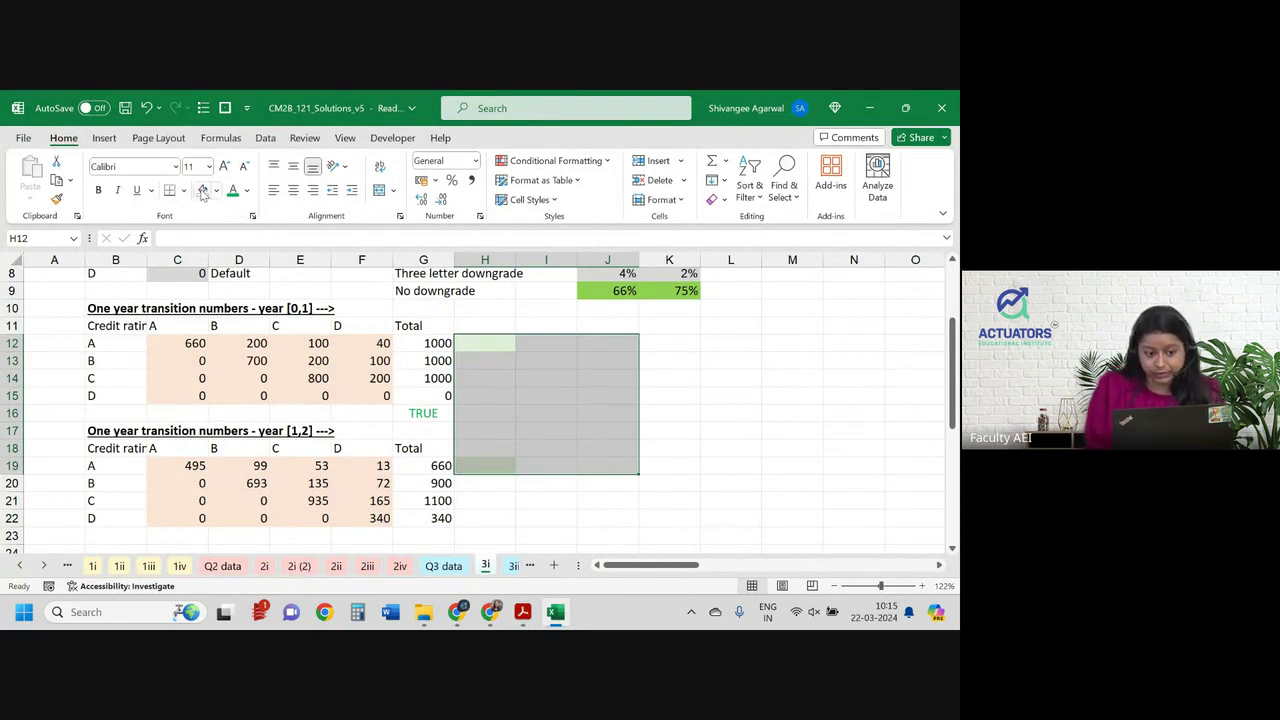
{"action": "left_click", "coordinate": [498, 342]}
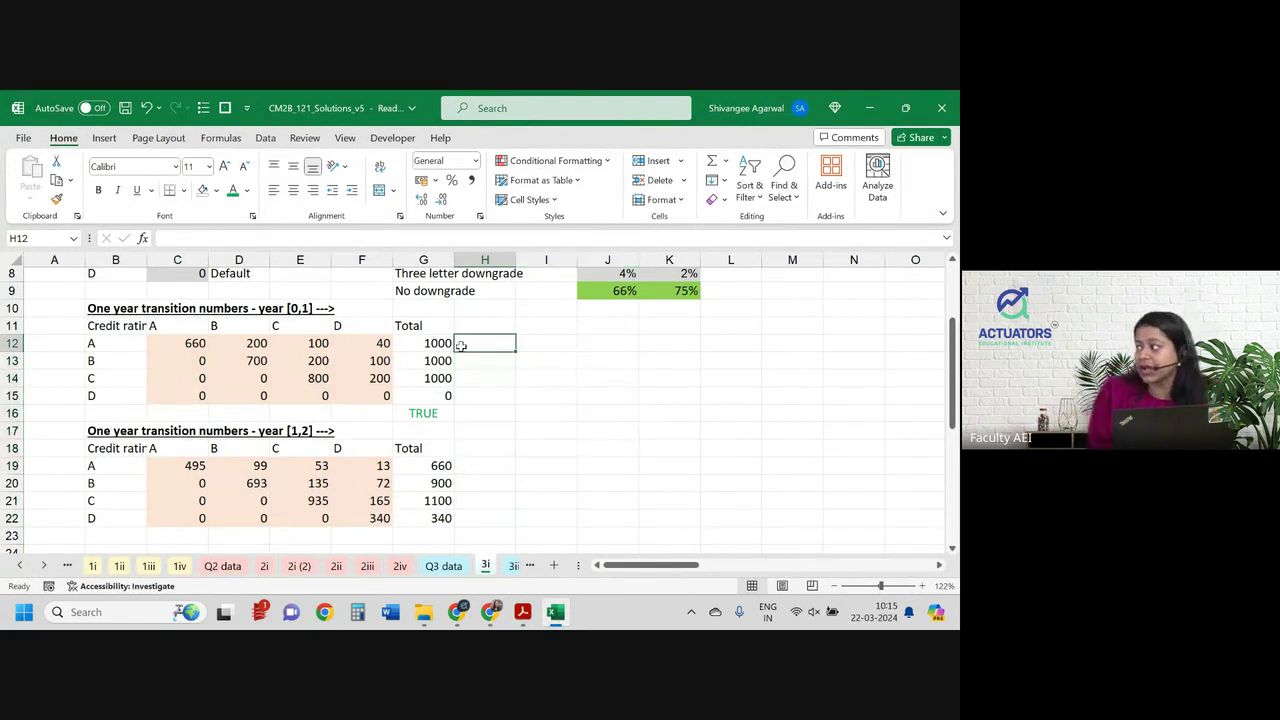
Copy both transition tables B10:H23 and paste them starting at I10.
{"action": "left_click_drag", "start_coordinate": [129, 304], "coordinate": [458, 539]}
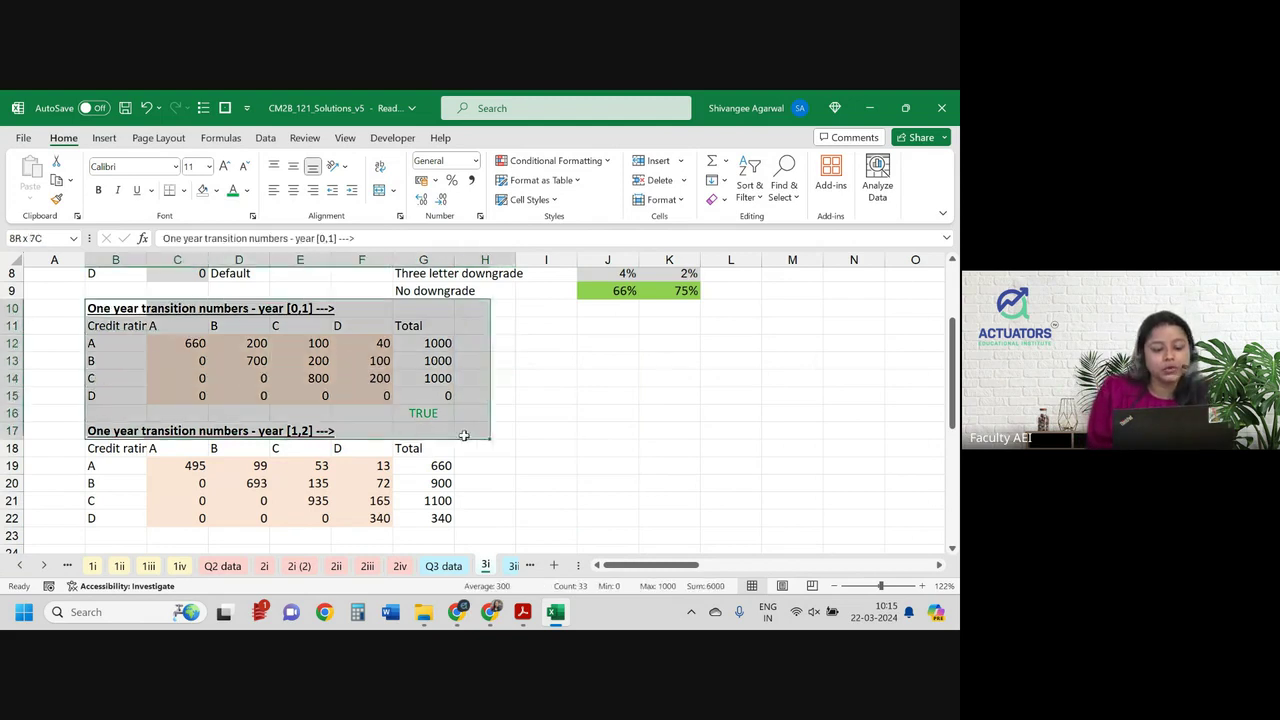
{"action": "key", "text": "ctrl+c"}
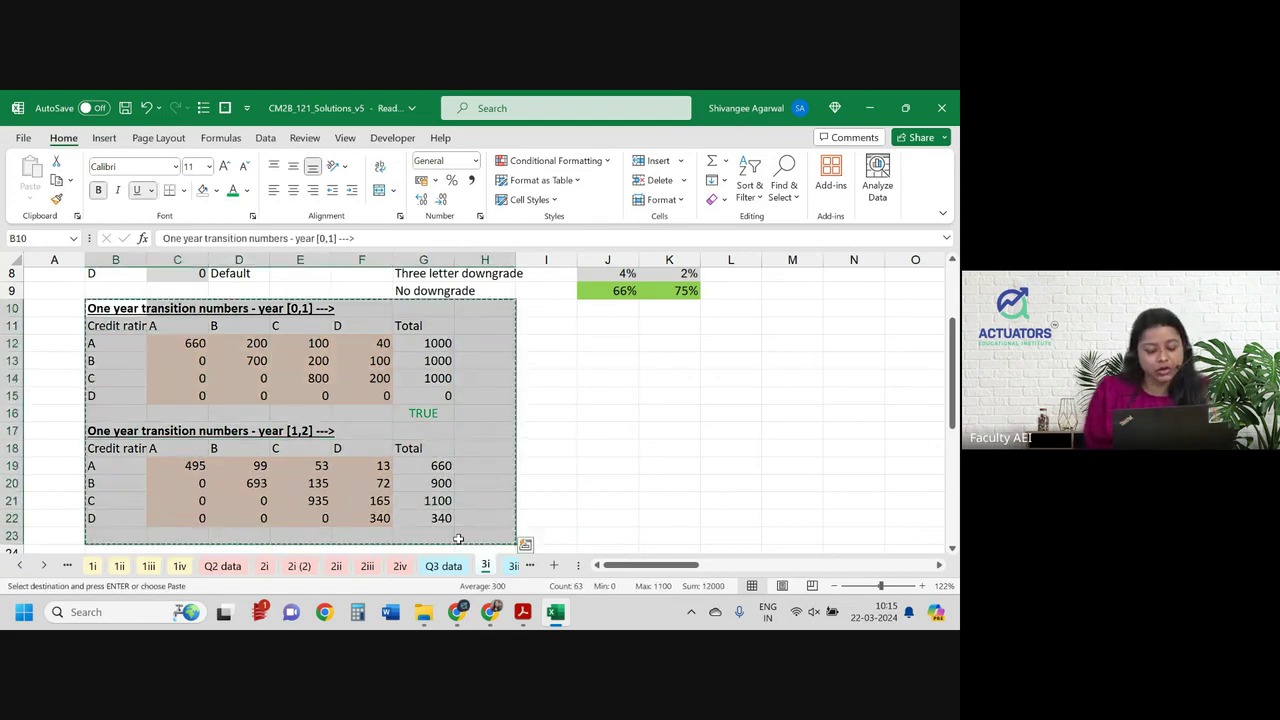
{"action": "left_click", "coordinate": [568, 311]}
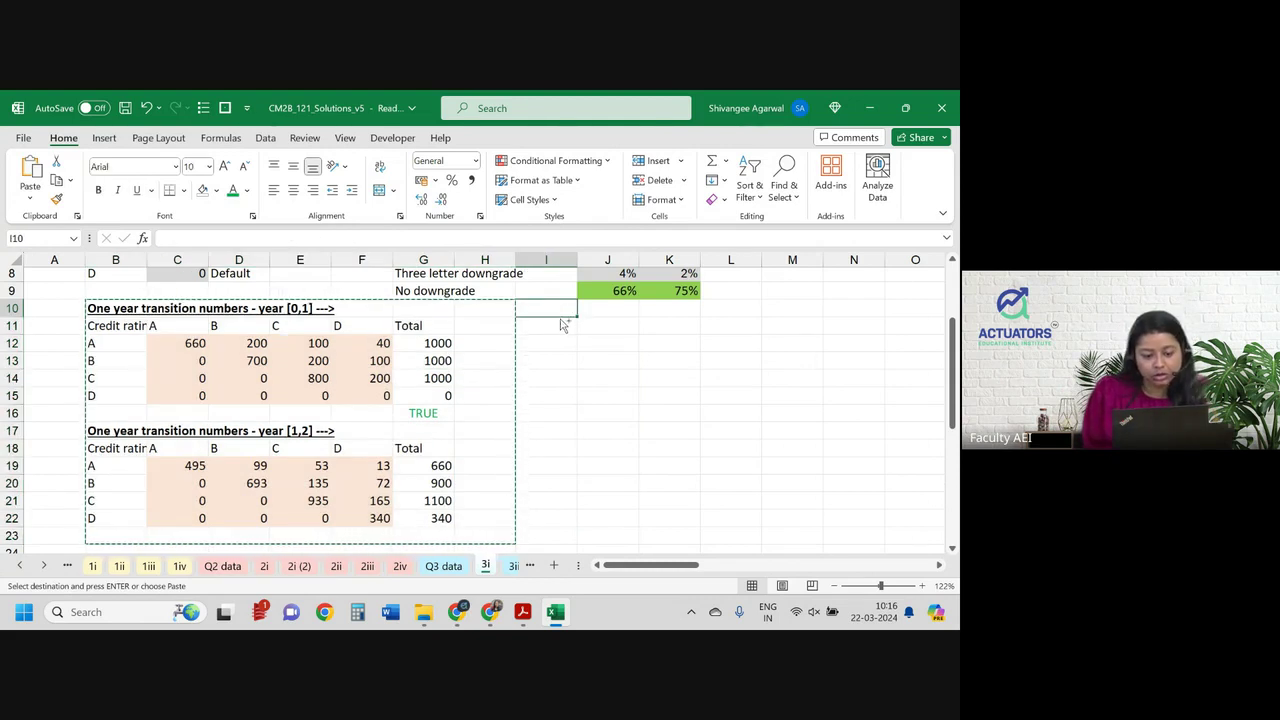
{"action": "key", "text": "ctrl+v"}
{"action": "left_click", "coordinate": [597, 345]}
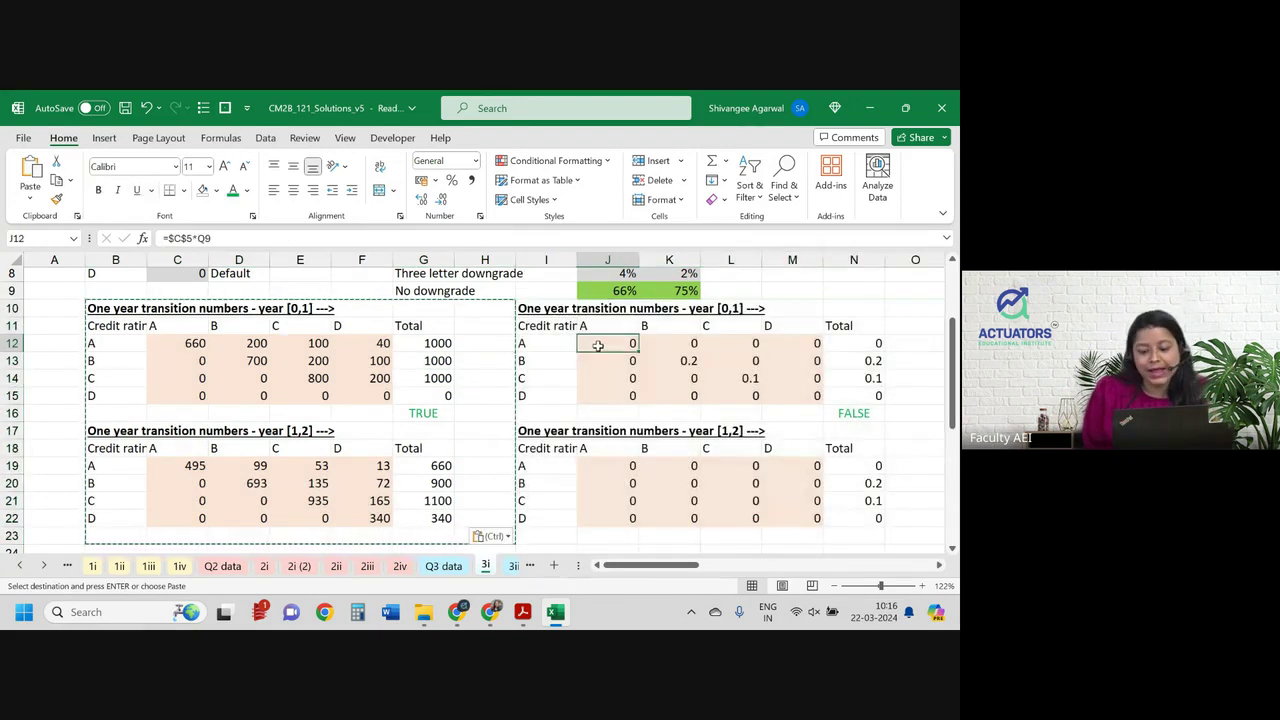
{"action": "left_click", "coordinate": [812, 384]}
{"action": "key", "text": "Escape"}
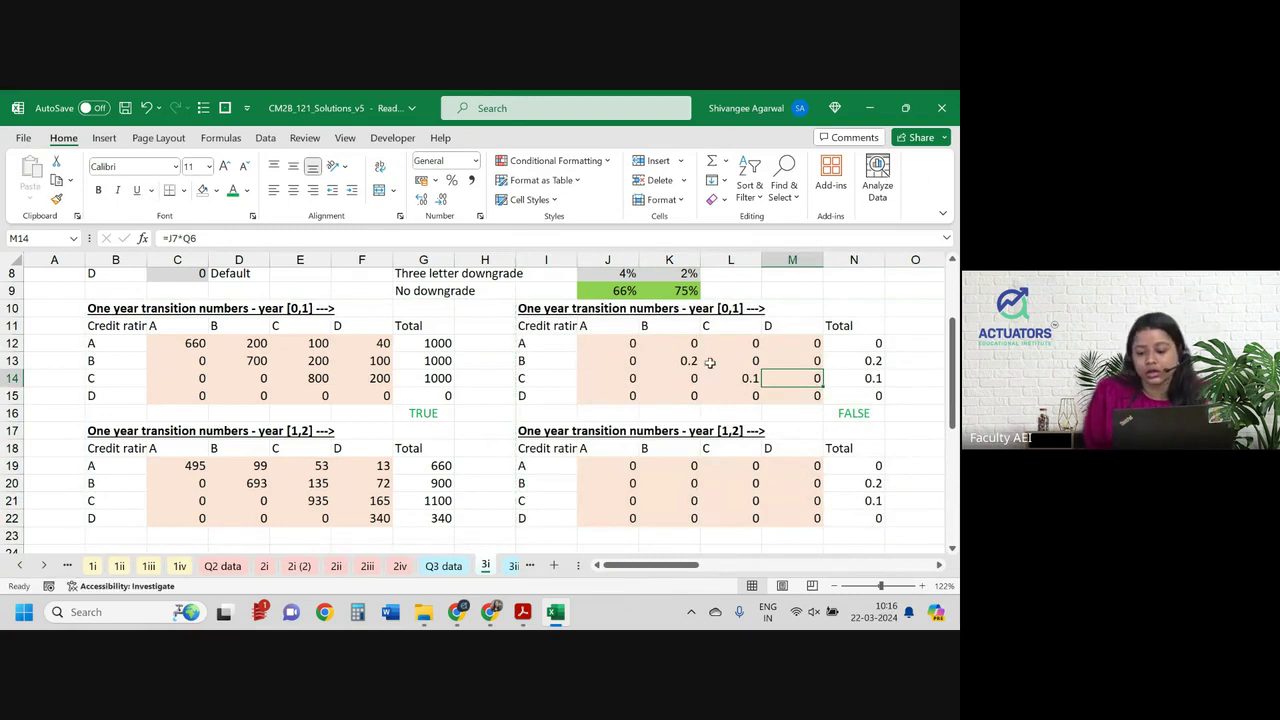
Clear the FALSE check in N16 and change the year [0,1] heading's 'numbers' to 'rates'.
{"action": "left_click", "coordinate": [858, 413]}
{"action": "key", "text": "Delete"}
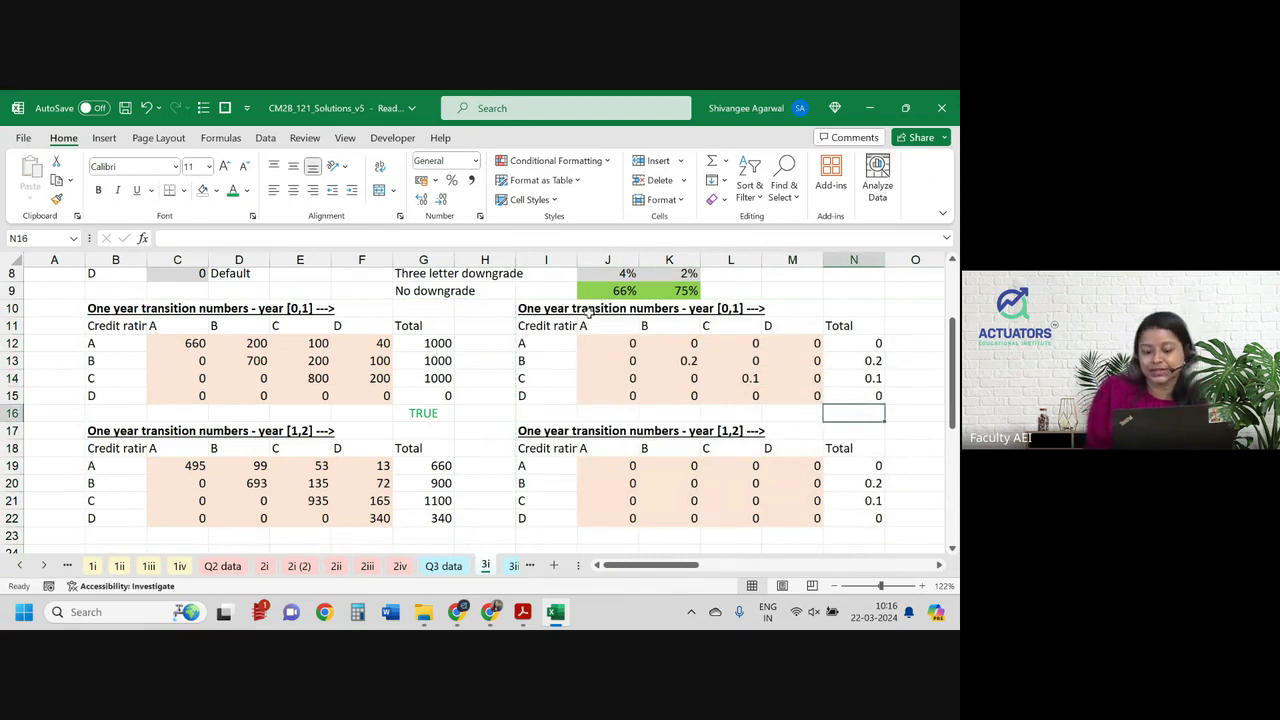
{"action": "left_click", "coordinate": [555, 312]}
{"action": "double_click", "coordinate": [270, 238]}
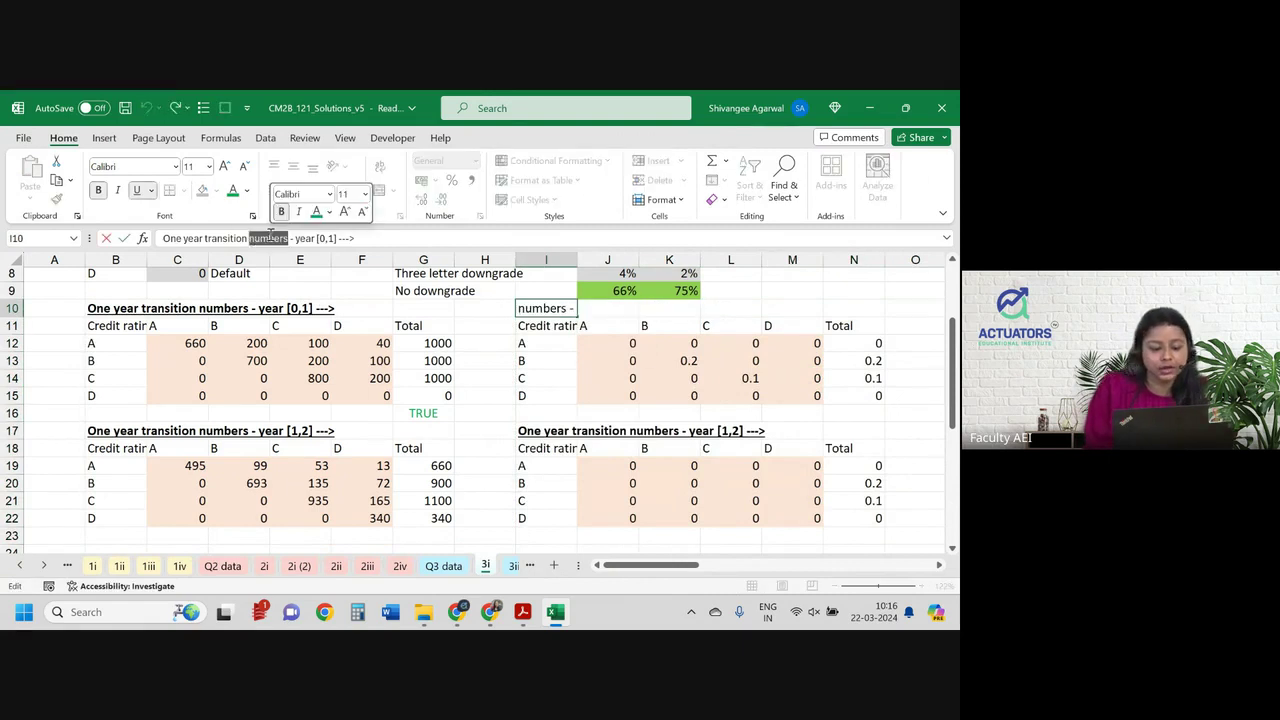
{"action": "type", "text": "rates"}
{"action": "key", "text": "Return"}
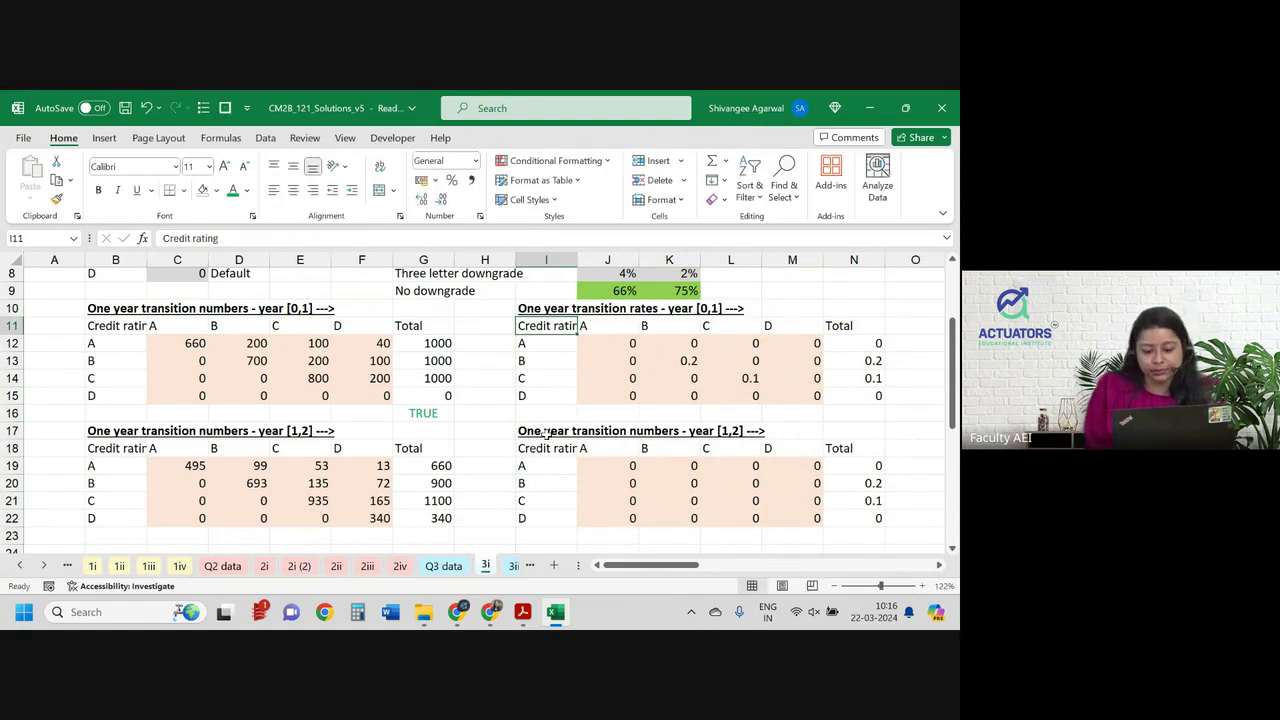
Change 'numbers' to 'rates' in the year [1,2] heading as well.
{"action": "left_click", "coordinate": [545, 430]}
{"action": "left_click", "coordinate": [271, 240]}
{"action": "double_click", "coordinate": [270, 238]}
{"action": "type", "text": "rates"}
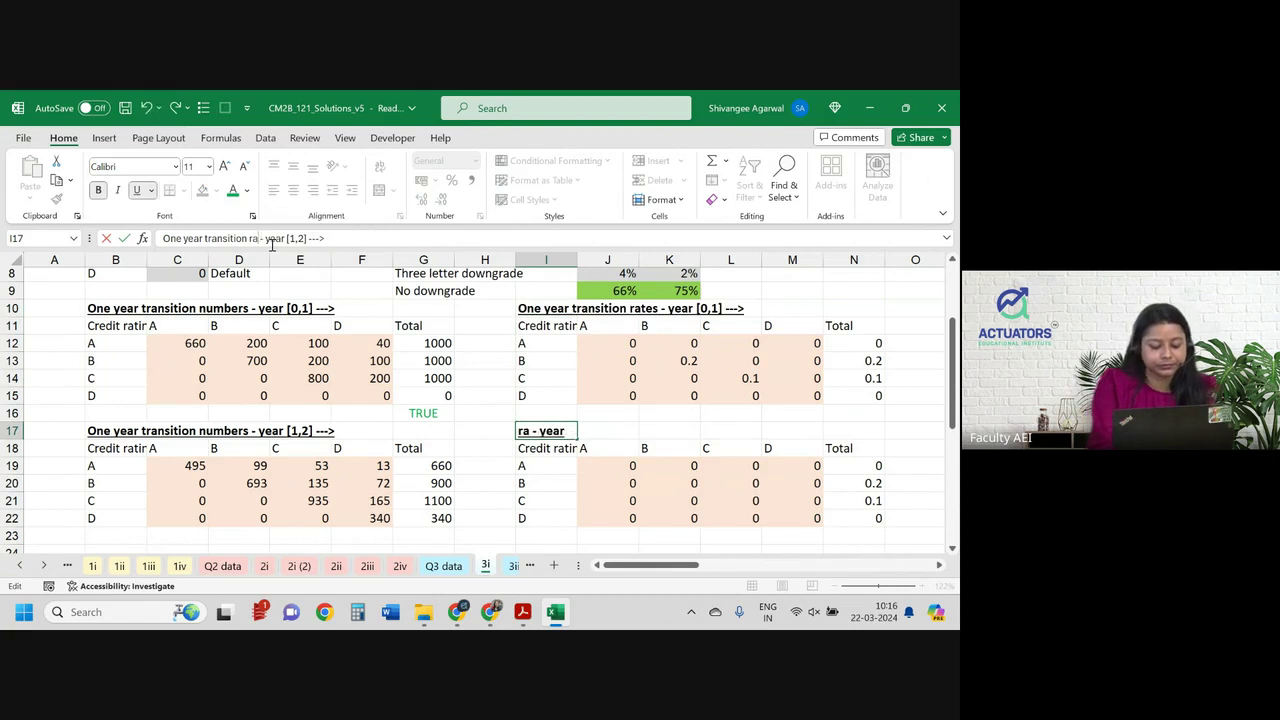
{"action": "key", "text": "Return"}
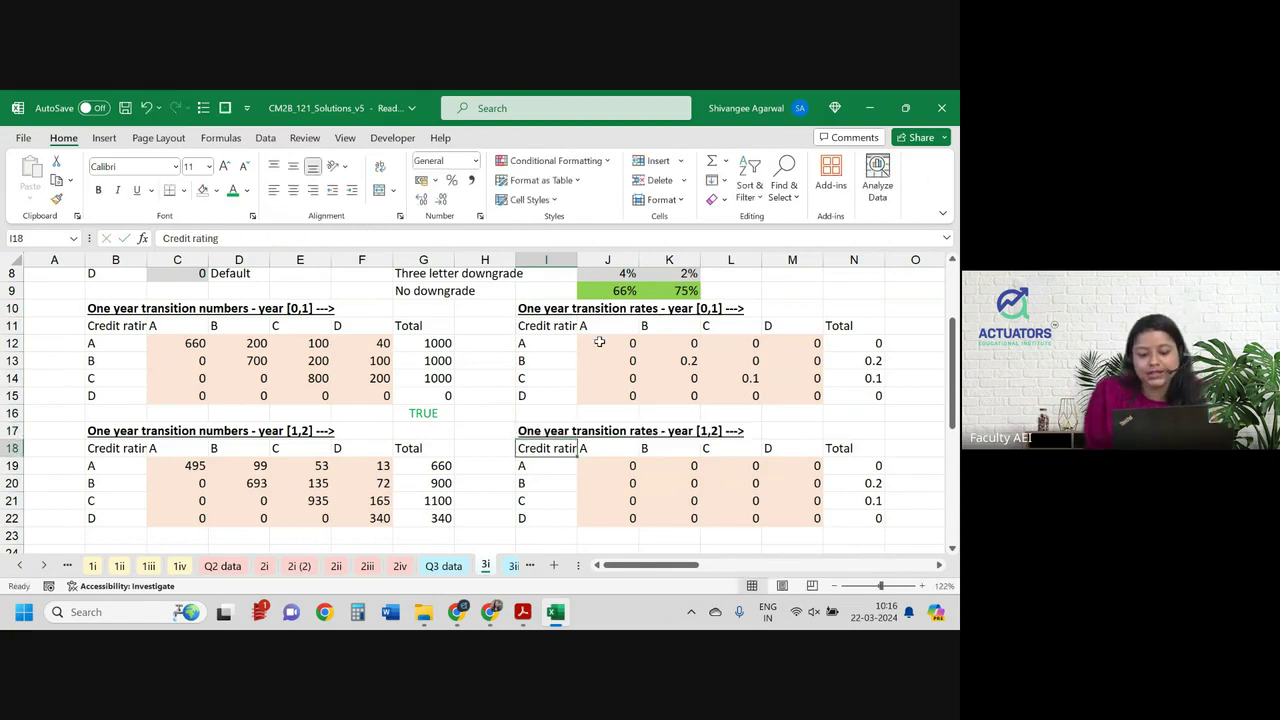
{"action": "left_click", "coordinate": [599, 342]}
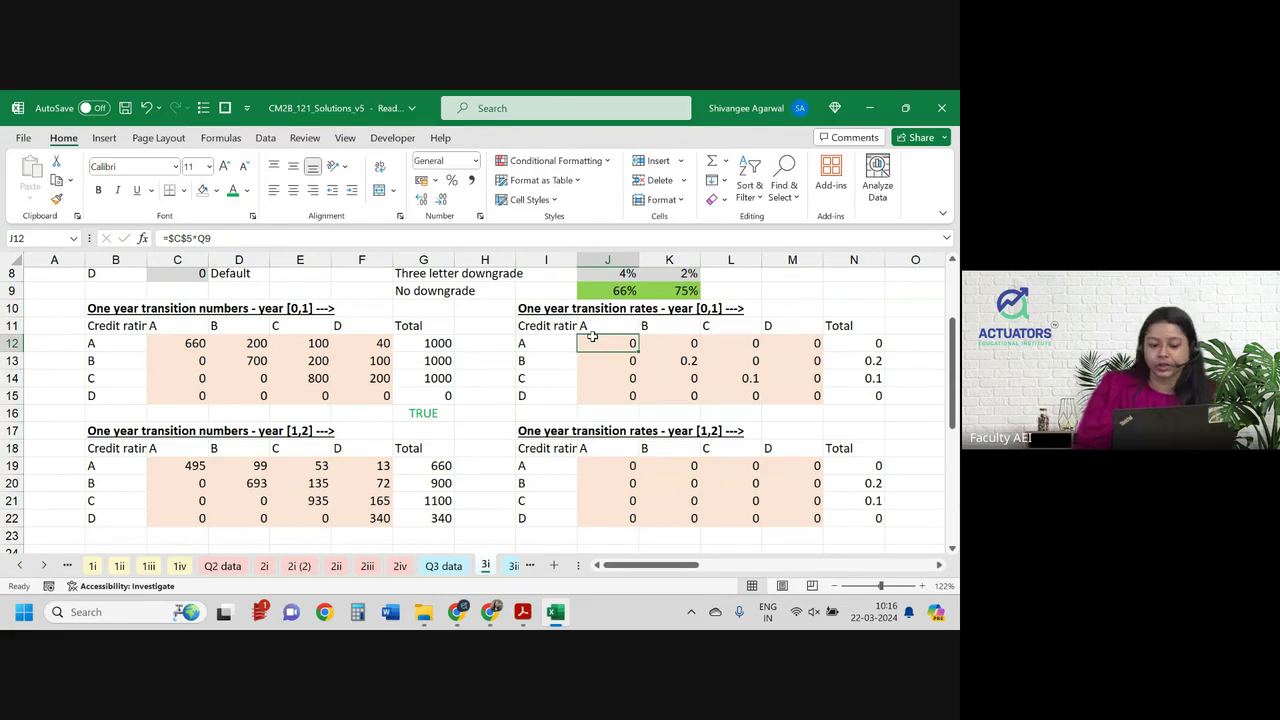
Enter =C12/$G12 in J12, locking the row total's column.
{"action": "type", "text": "="}
{"action": "key", "text": "Left"}
{"action": "key", "text": "Left"}
{"action": "key", "text": "Left"}
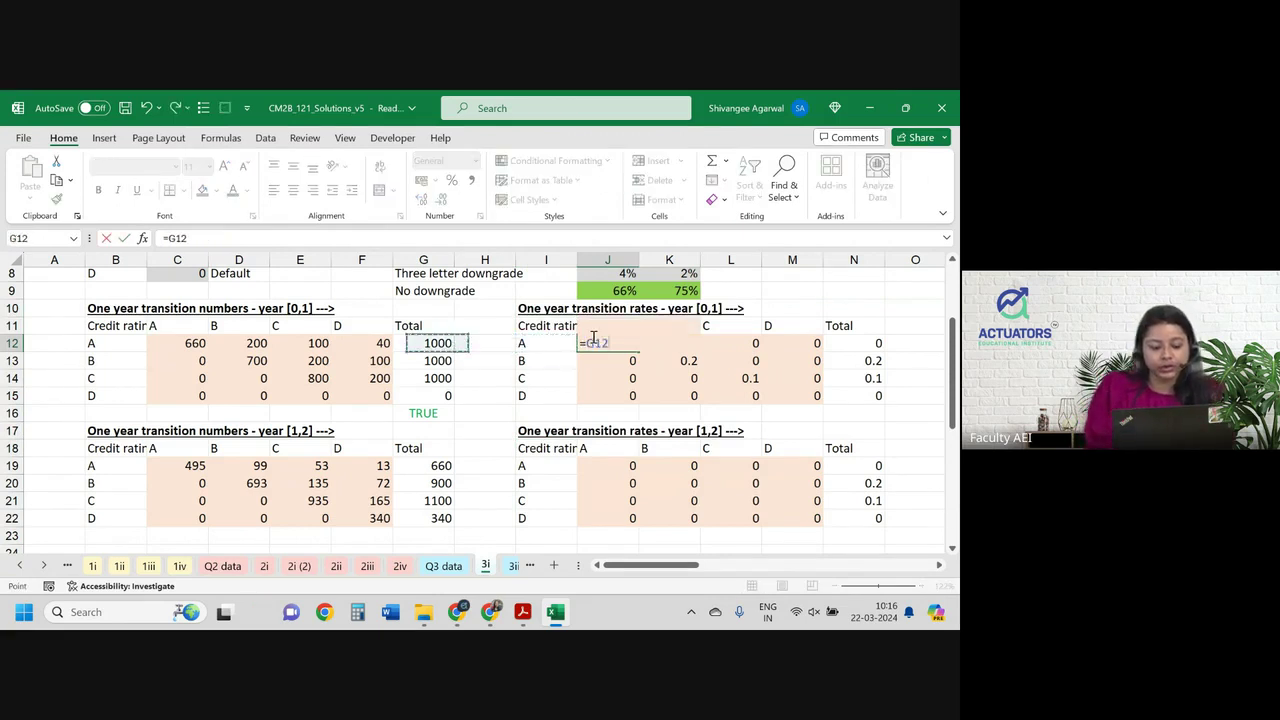
{"action": "key", "text": "Left"}
{"action": "key", "text": "Left"}
{"action": "key", "text": "Left"}
{"action": "key", "text": "Left"}
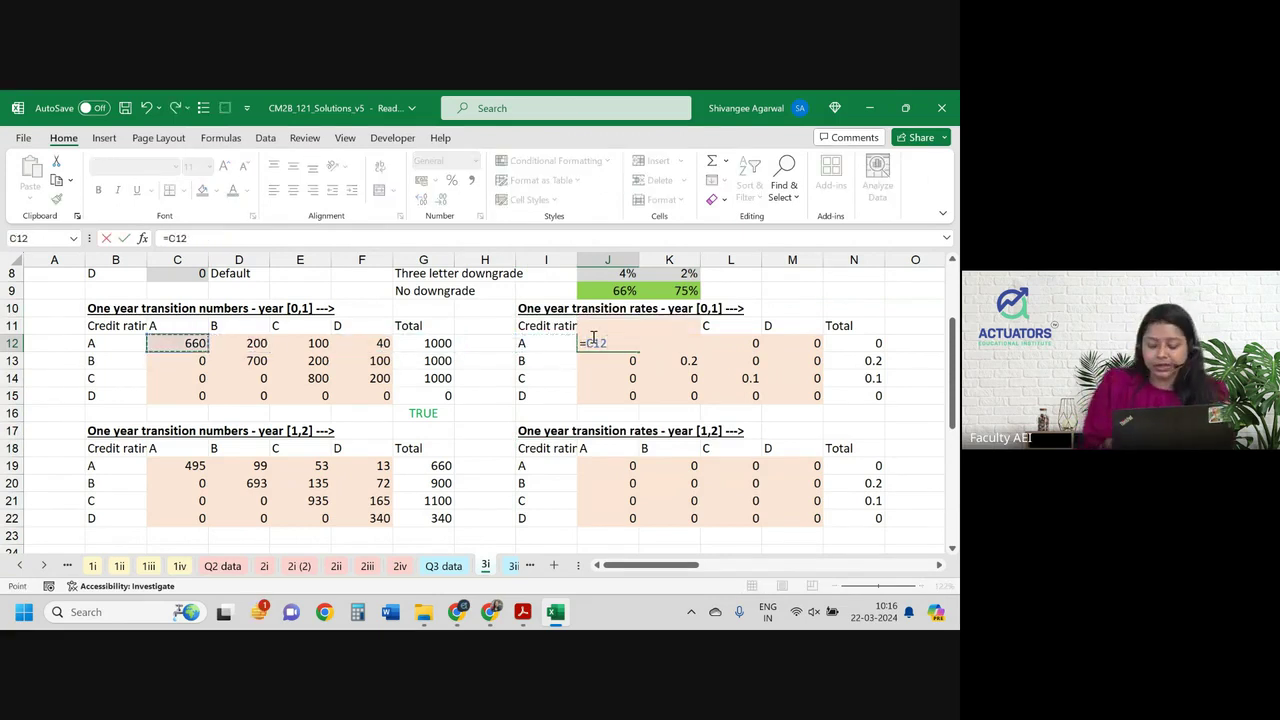
{"action": "type", "text": "/"}
{"action": "left_click", "coordinate": [425, 340]}
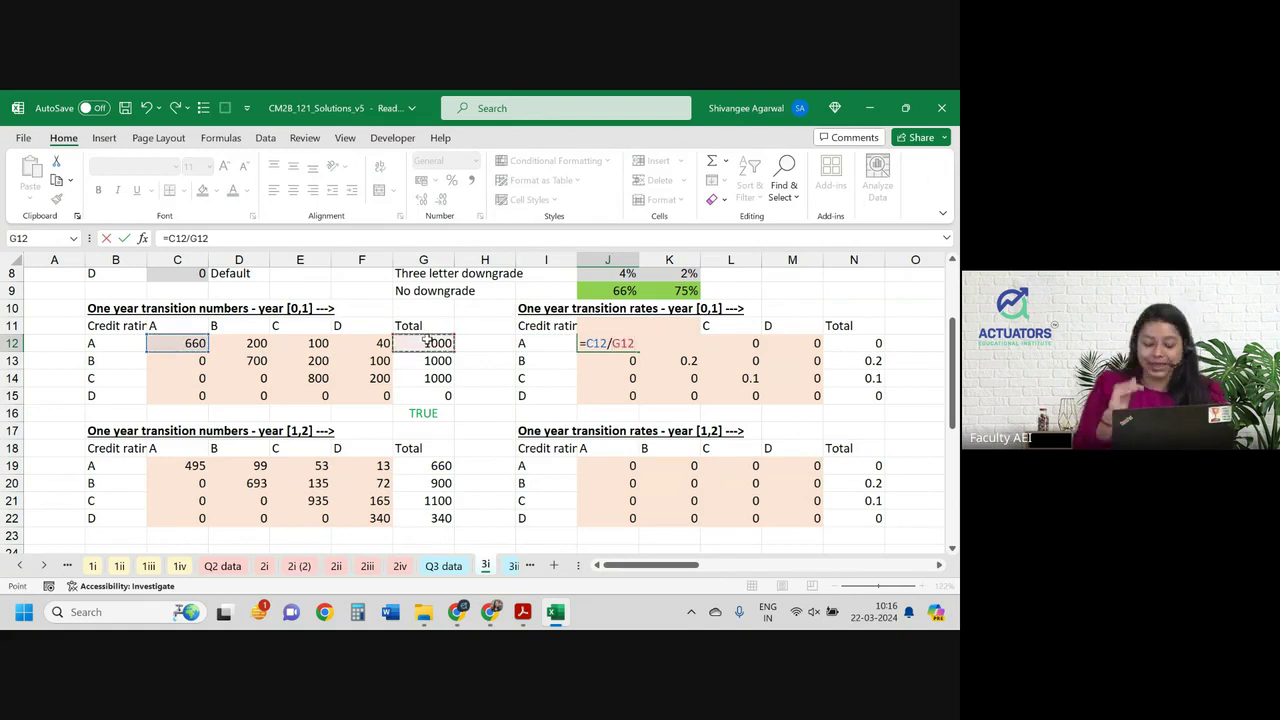
{"action": "key", "text": "F4"}
{"action": "key", "text": "F4"}
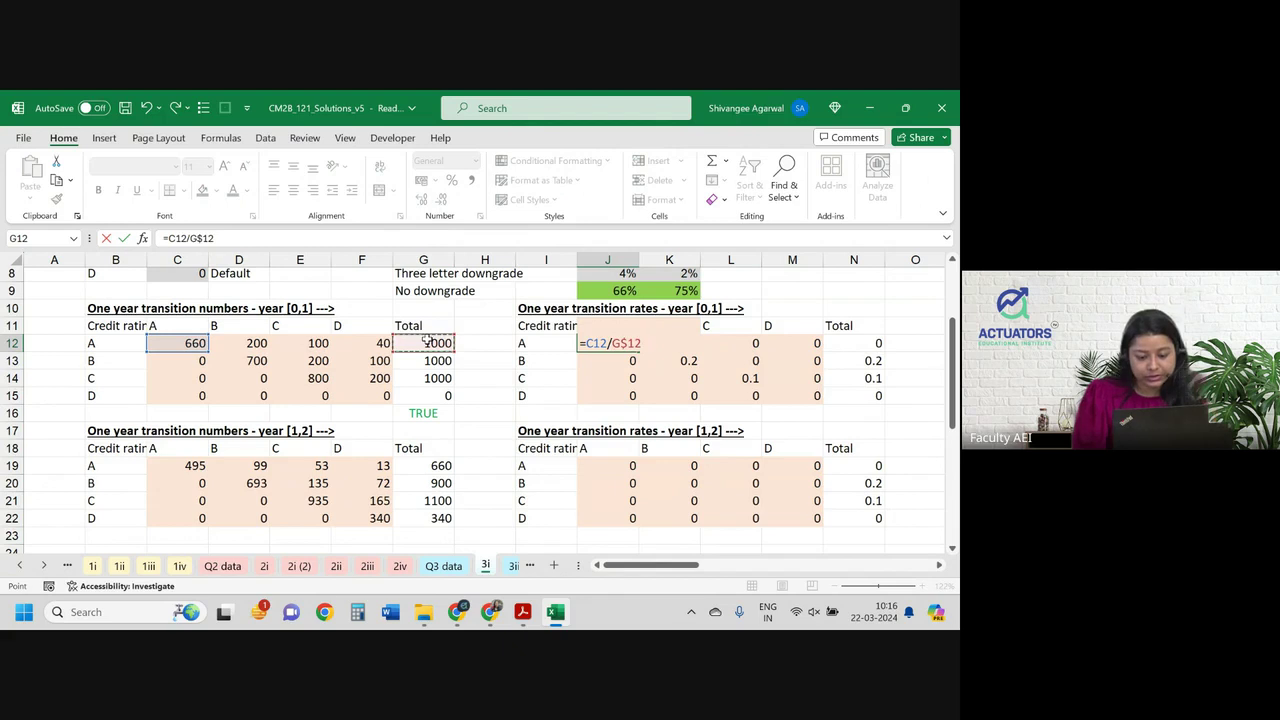
{"action": "key", "text": "F4"}
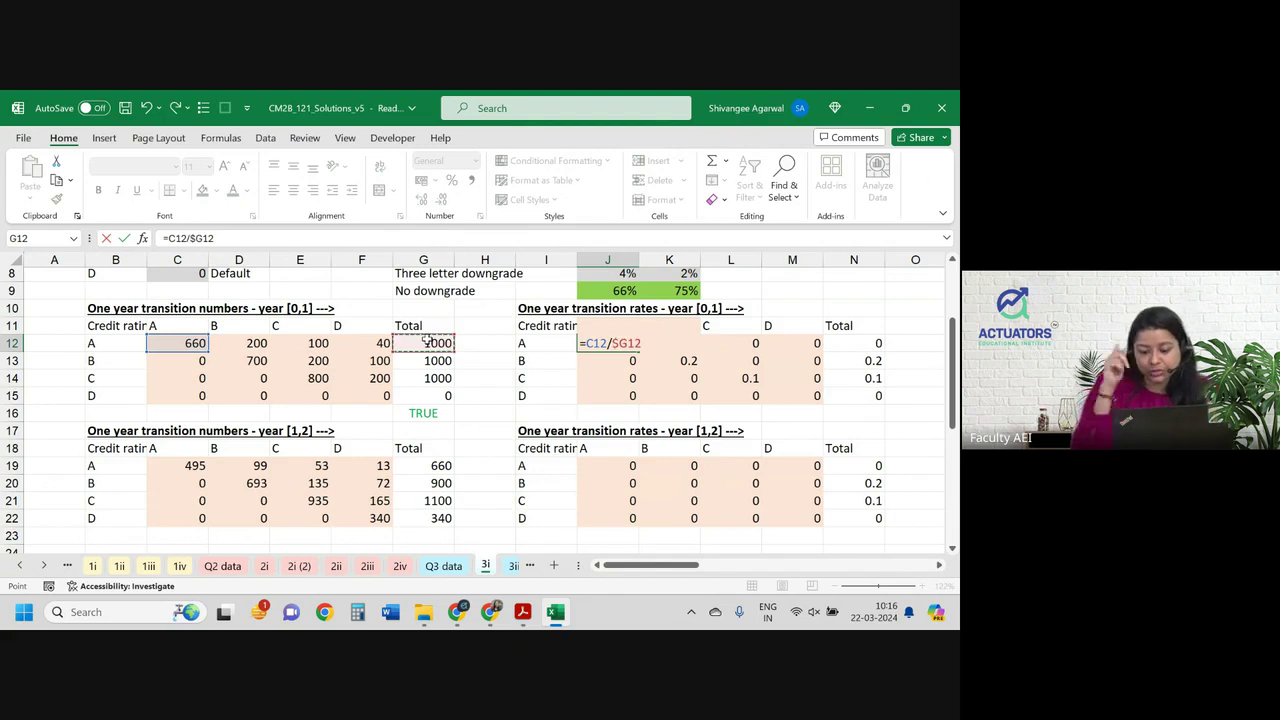
{"action": "key", "text": "Return"}
Fill the rate formula across and down the year [0,1] table to M15.
{"action": "left_click", "coordinate": [622, 345]}
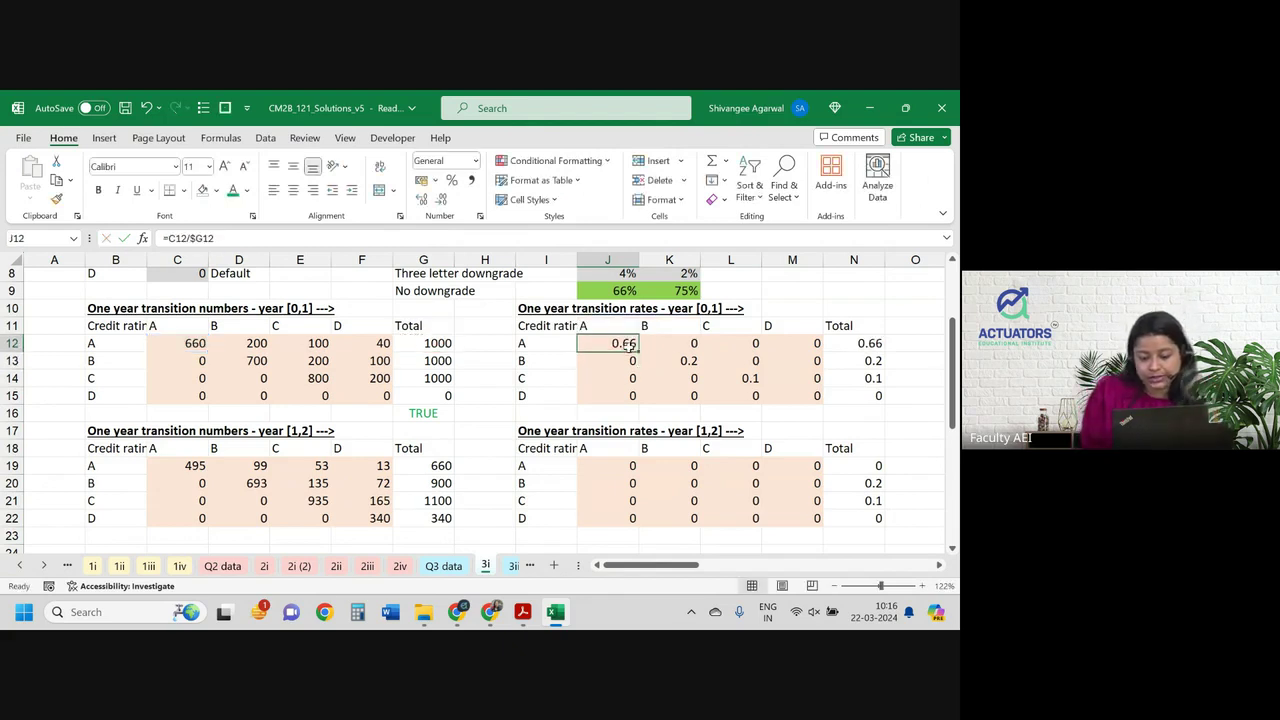
{"action": "mouse_move", "coordinate": [638, 352]}
{"action": "left_mouse_down"}
{"action": "mouse_move", "coordinate": [823, 347]}
{"action": "mouse_move", "coordinate": [825, 405]}
{"action": "left_mouse_up"}
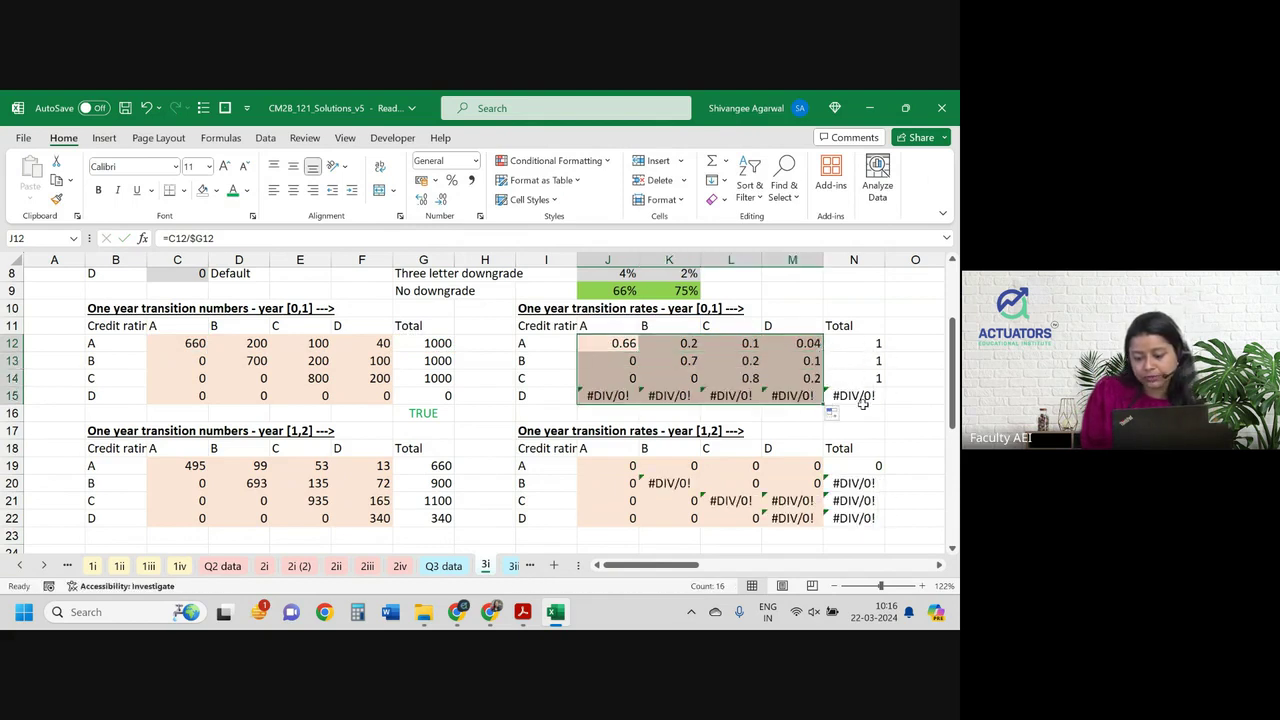
{"action": "left_click", "coordinate": [857, 396]}
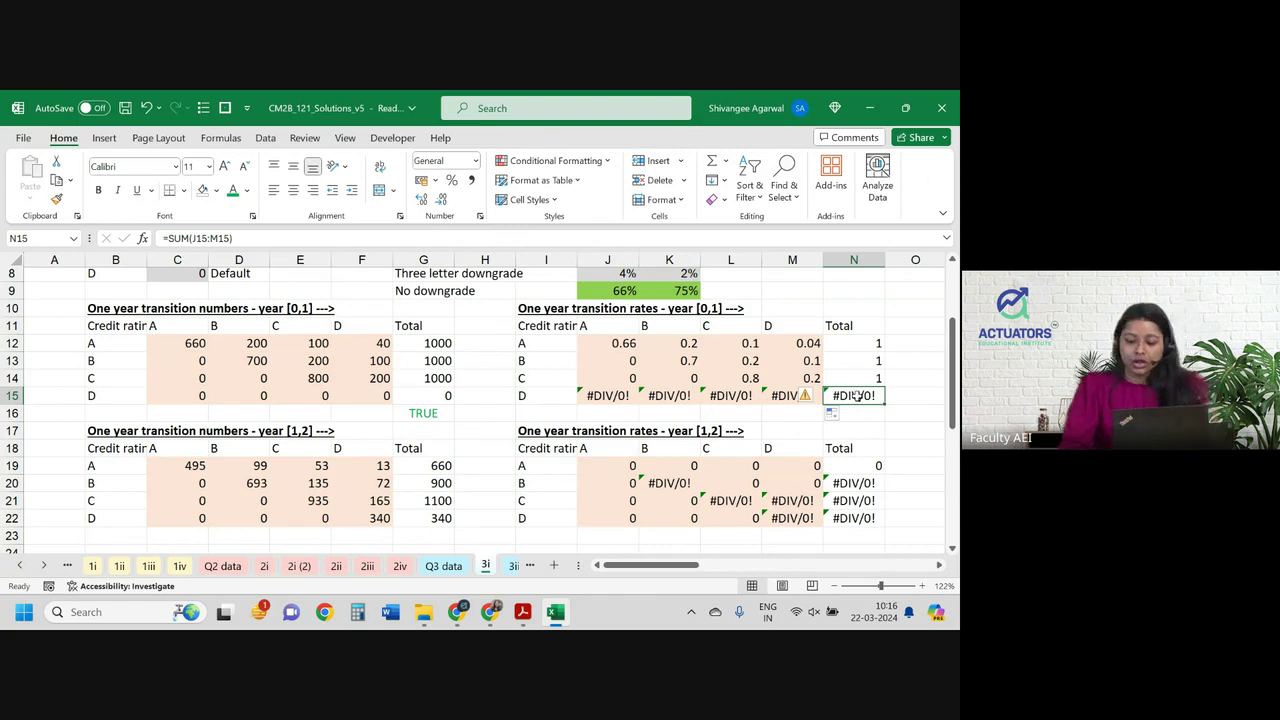
Overwrite the rating D rates J15:M15 with 0.
{"action": "left_click", "coordinate": [617, 393]}
{"action": "type", "text": "0"}
{"action": "key", "text": "Tab"}
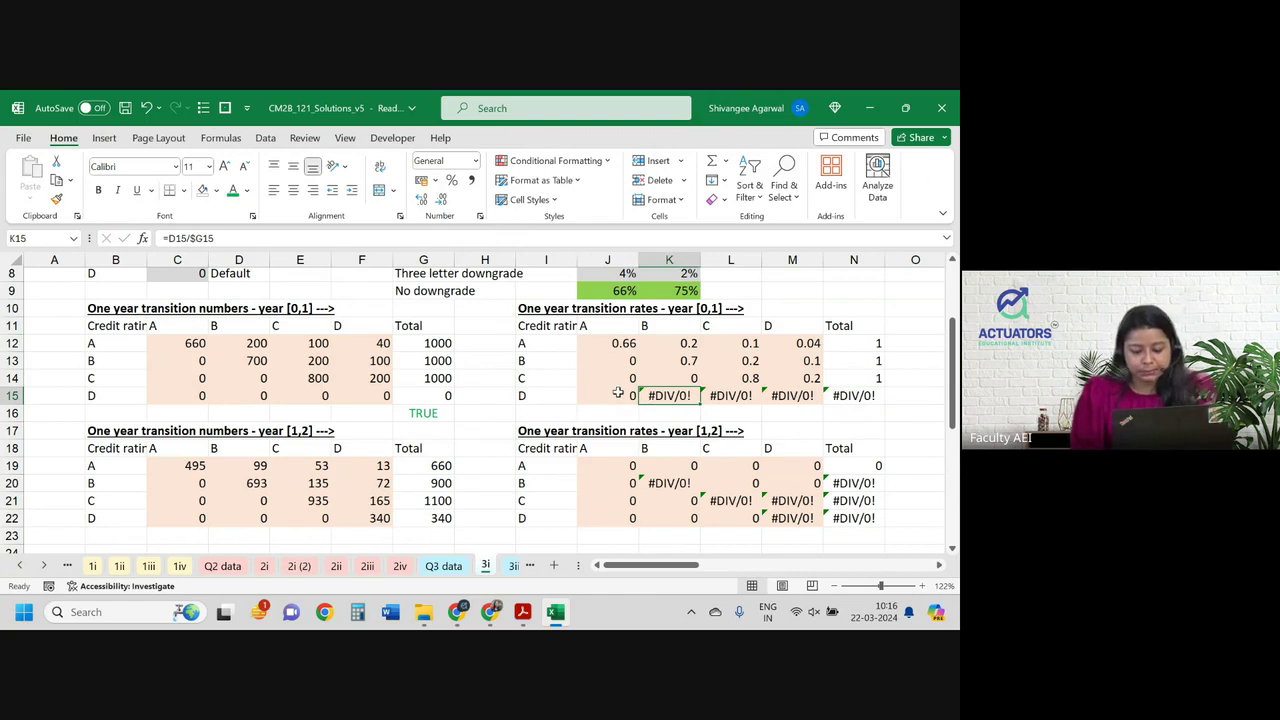
{"action": "type", "text": "0"}
{"action": "key", "text": "Tab"}
{"action": "type", "text": "0"}
{"action": "key", "text": "Tab"}
{"action": "type", "text": "0"}
{"action": "key", "text": "Tab"}
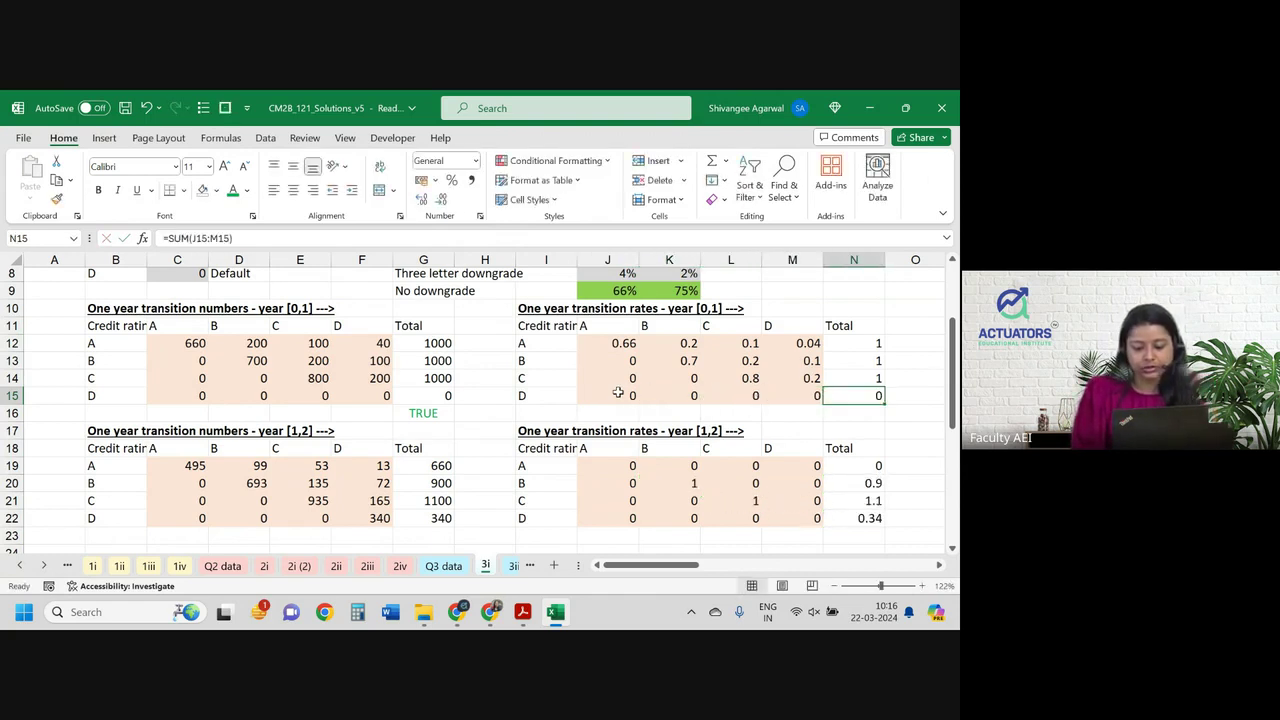
{"action": "left_click", "coordinate": [632, 343]}
Format the year [0,1] rates as percentages with two decimal places.
{"action": "left_click_drag", "start_coordinate": [632, 343], "coordinate": [817, 395]}
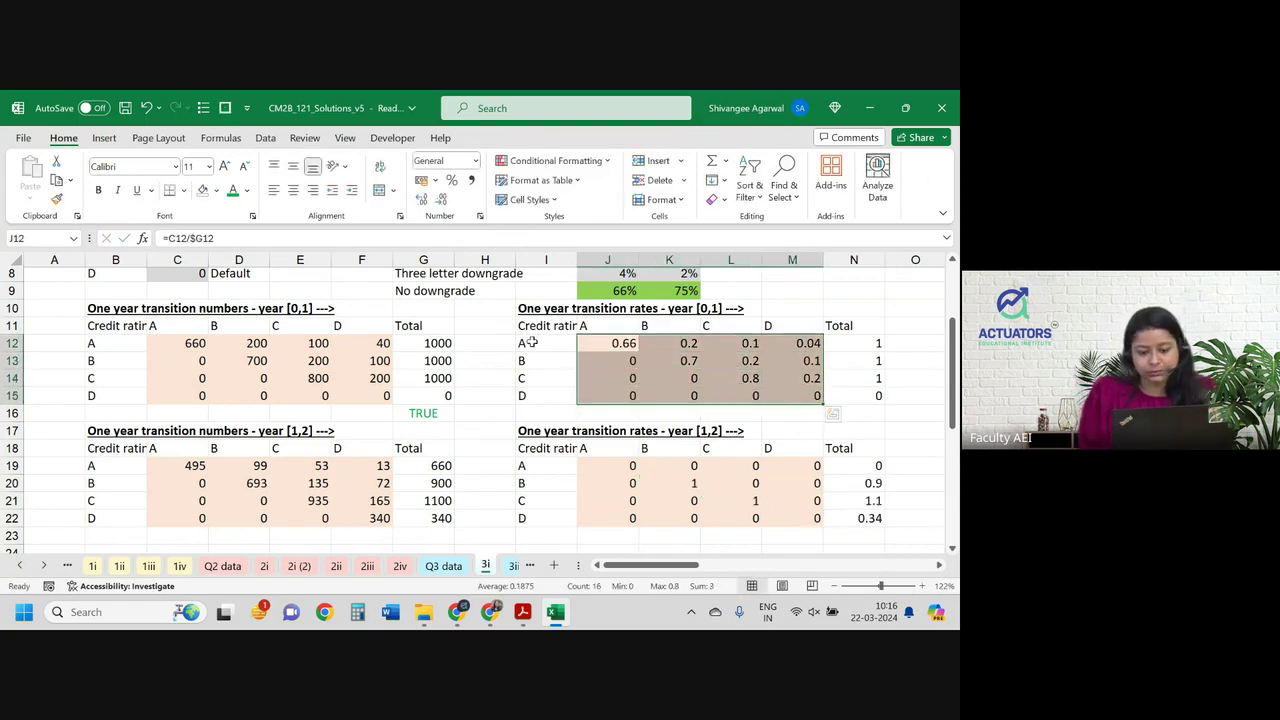
{"action": "left_click", "coordinate": [451, 180]}
{"action": "left_click", "coordinate": [421, 199]}
{"action": "left_click", "coordinate": [421, 199]}
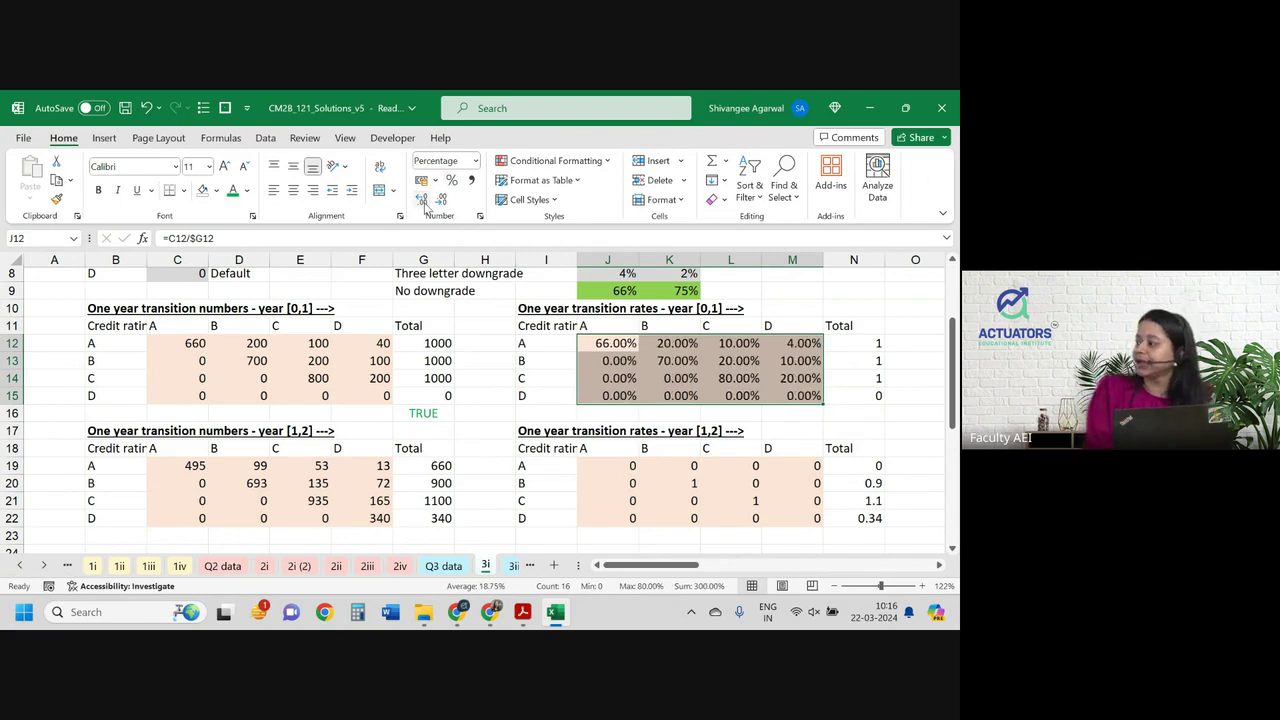
Copy the year [0,1] rate formulas into the year [1,2] table at J19.
{"action": "left_click", "coordinate": [631, 464]}
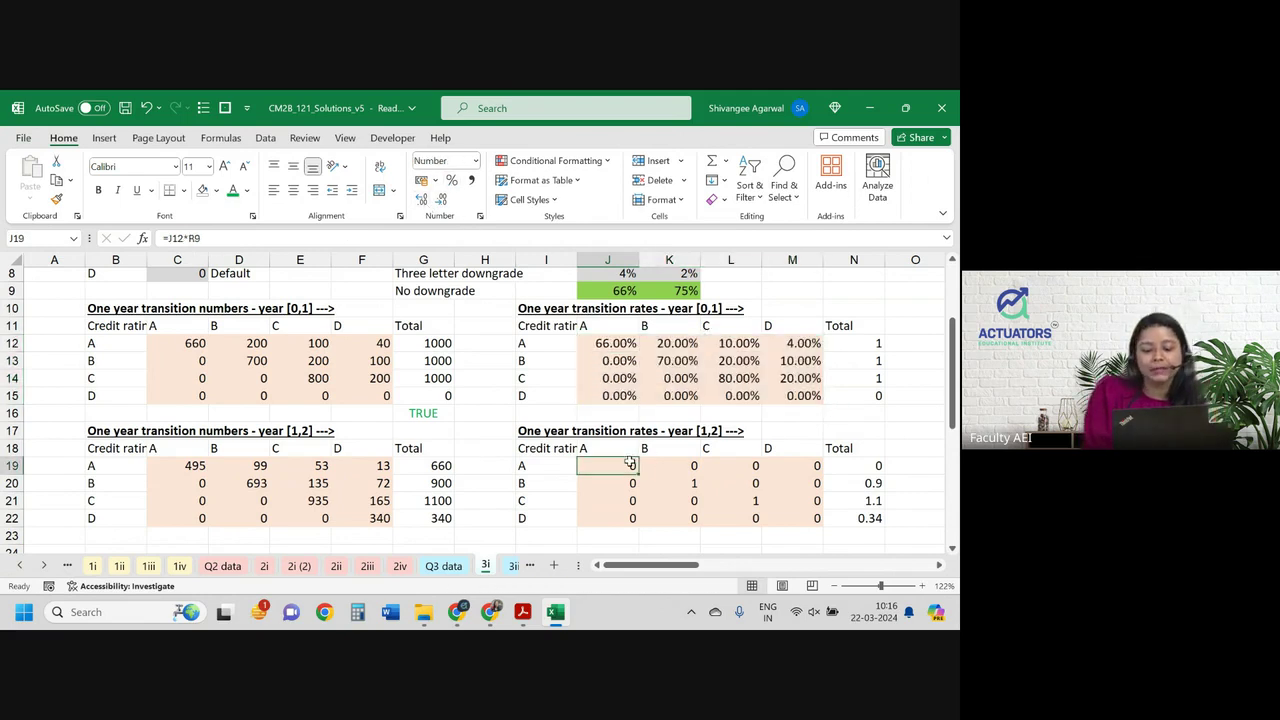
{"action": "left_click_drag", "start_coordinate": [606, 343], "coordinate": [783, 397]}
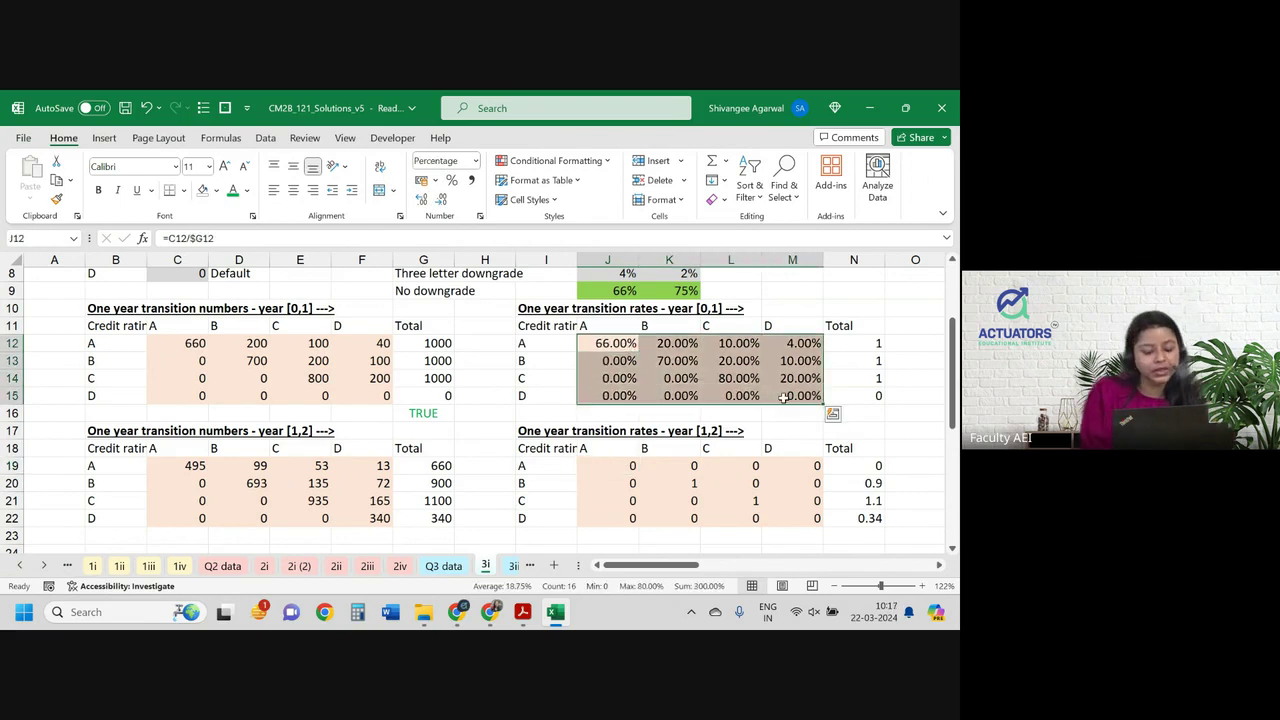
{"action": "key", "text": "ctrl+c"}
{"action": "key", "text": "Down"}
{"action": "key", "text": "Down"}
{"action": "key", "text": "Down"}
{"action": "key", "text": "Down"}
{"action": "key", "text": "Down"}
{"action": "key", "text": "Down"}
{"action": "key", "text": "Down"}
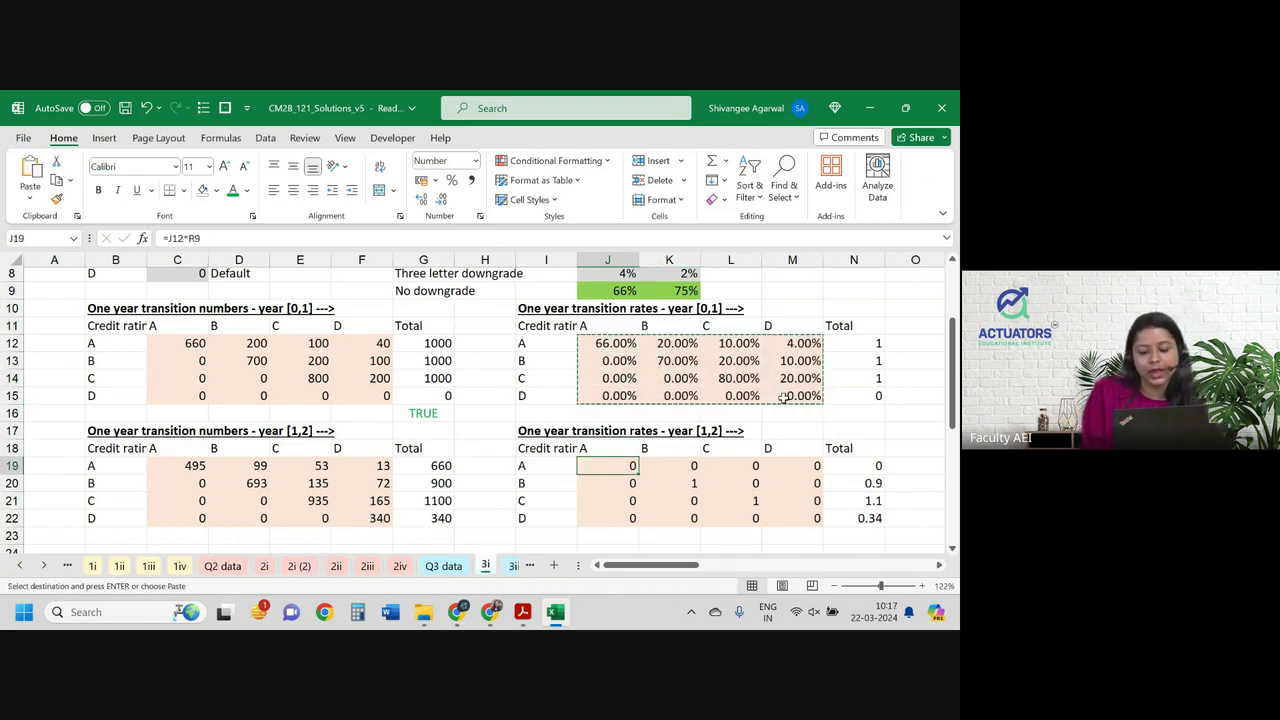
{"action": "key", "text": "ctrl+v"}
Verify the pasted formulas in J19 and K19 (=D19/$G19) against J12.
{"action": "left_click", "coordinate": [625, 467]}
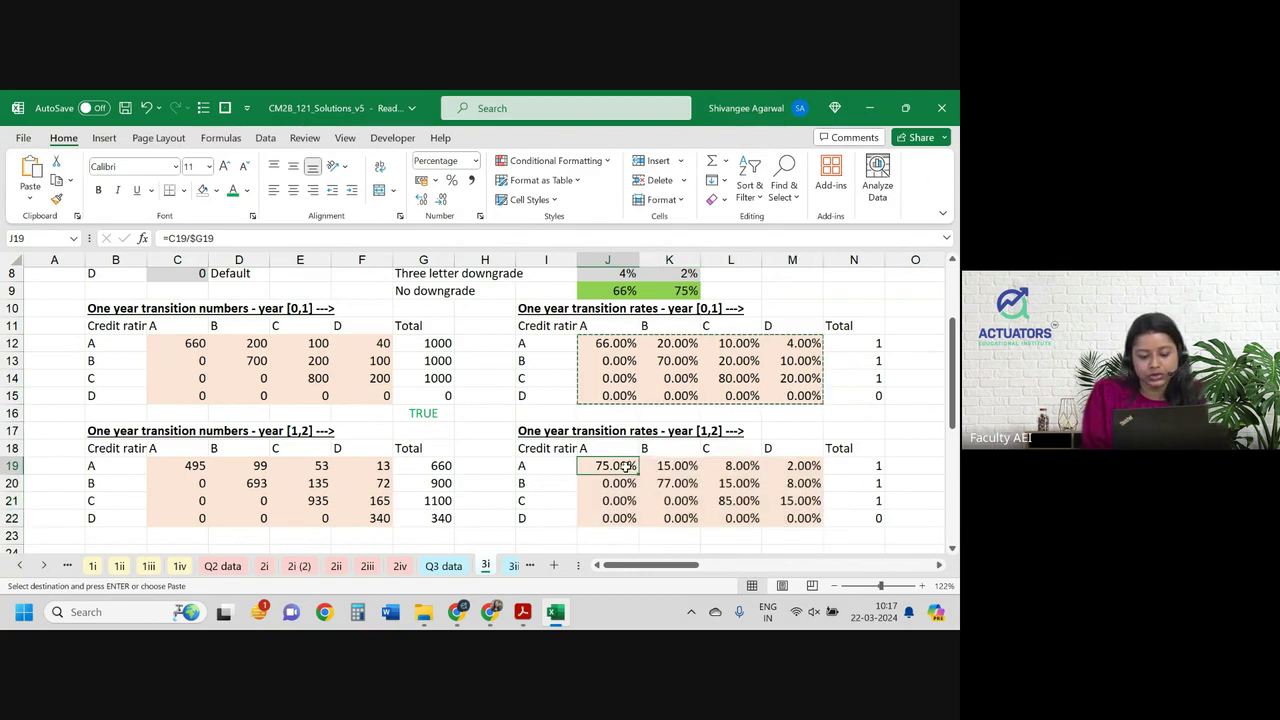
{"action": "double_click", "coordinate": [625, 467]}
{"action": "key", "text": "Return"}
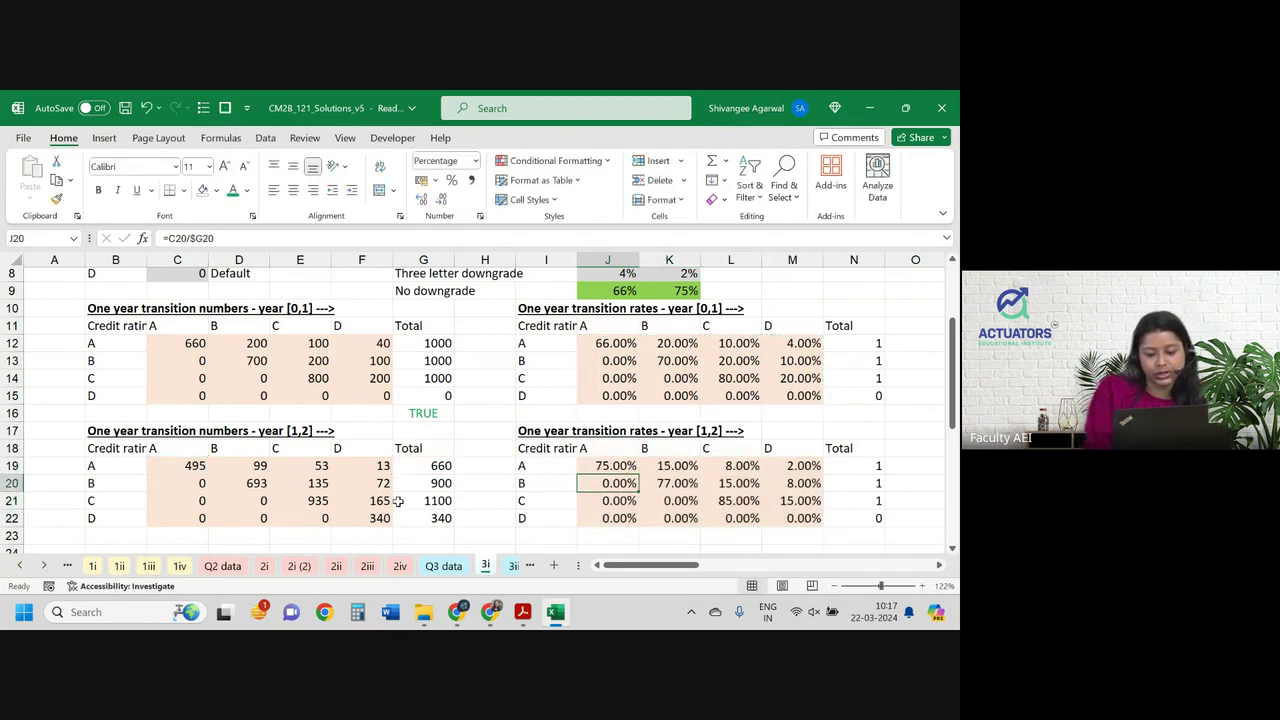
{"action": "double_click", "coordinate": [673, 467]}
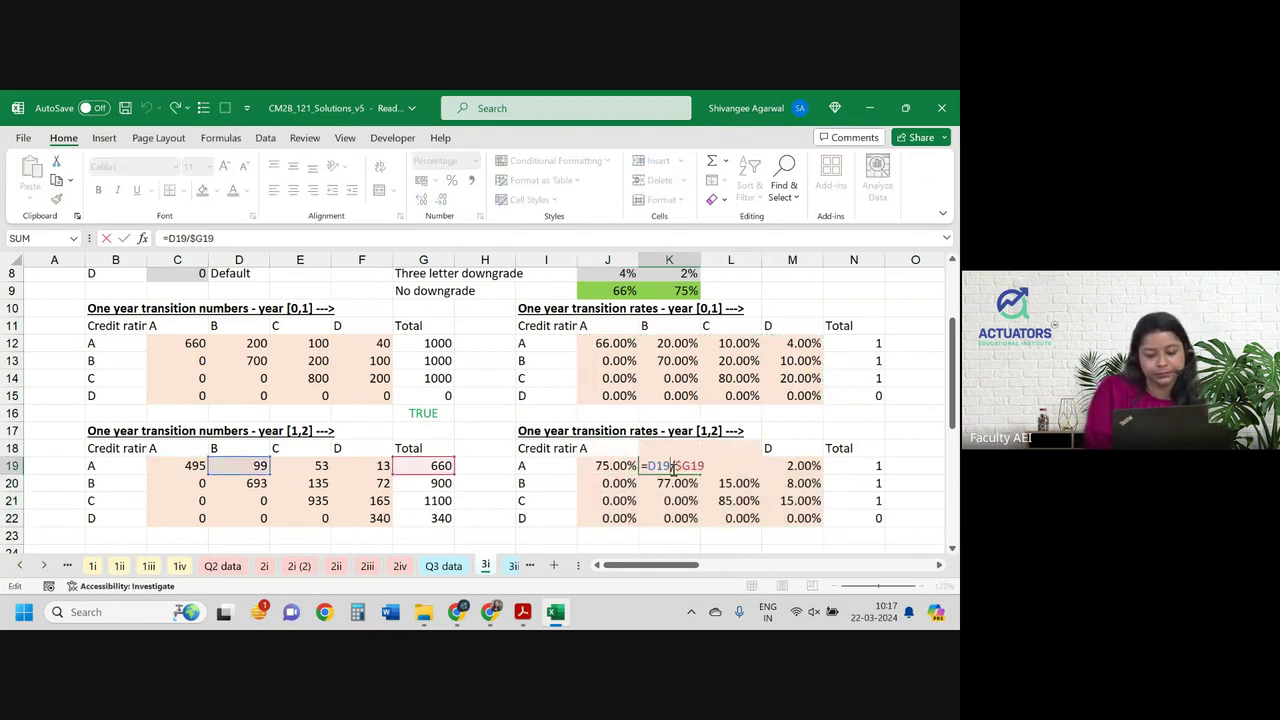
{"action": "key", "text": "Return"}
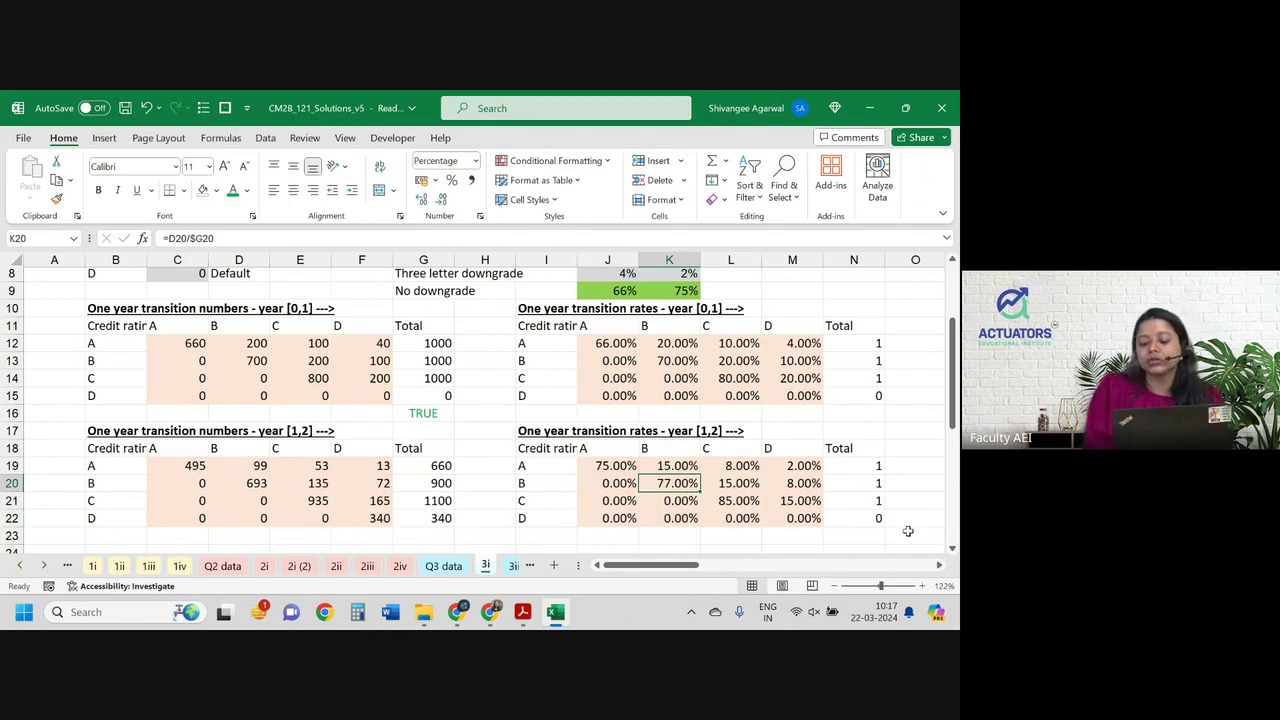
{"action": "left_click", "coordinate": [621, 467]}
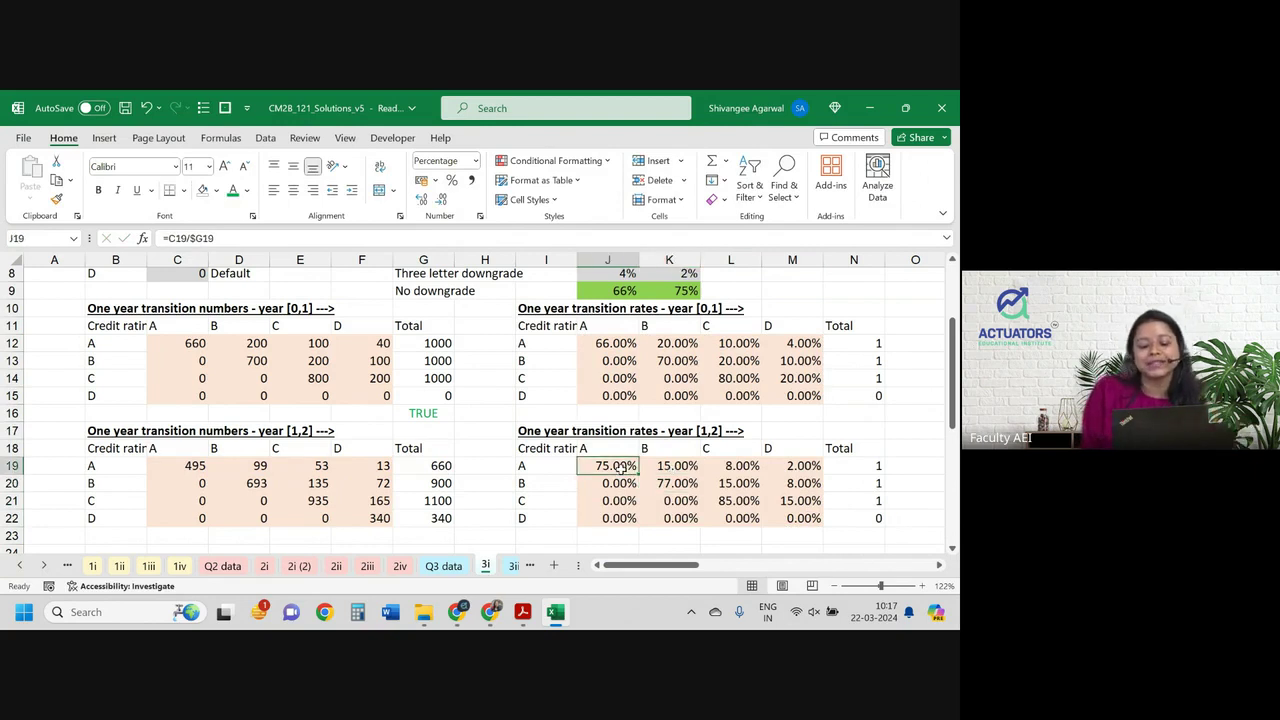
{"action": "left_click", "coordinate": [621, 344]}
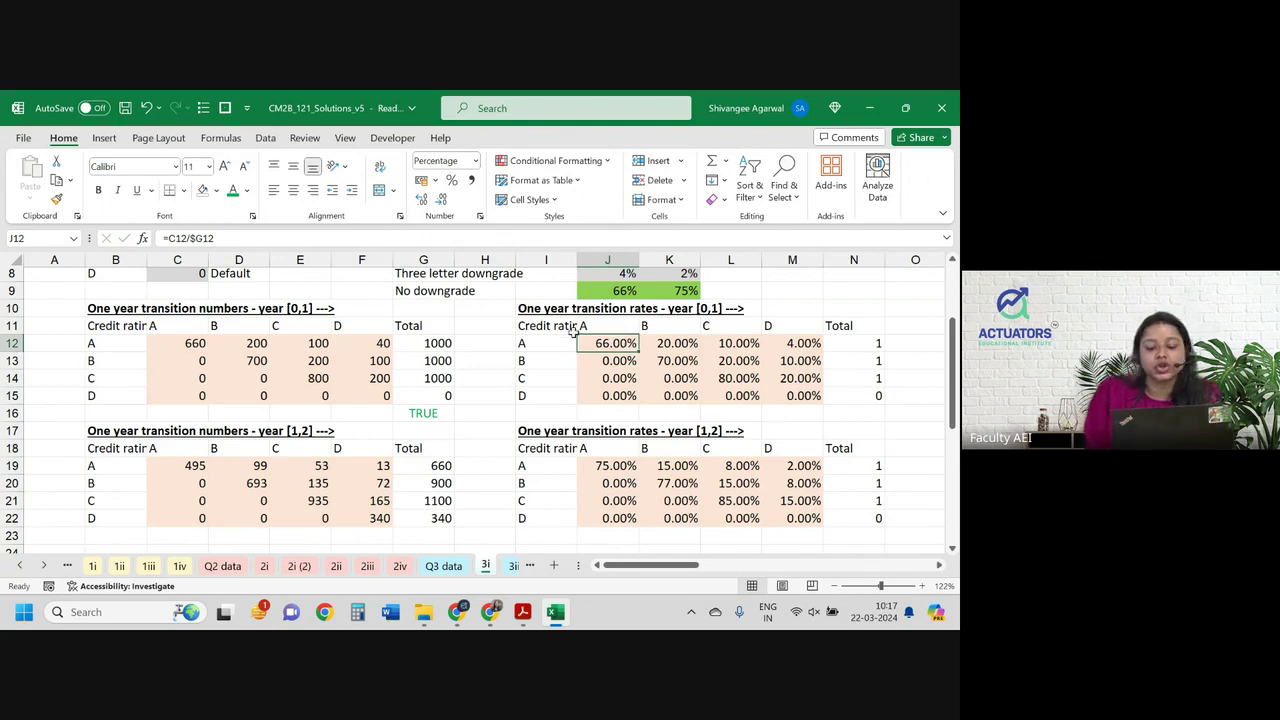
{"action": "left_click", "coordinate": [677, 344]}
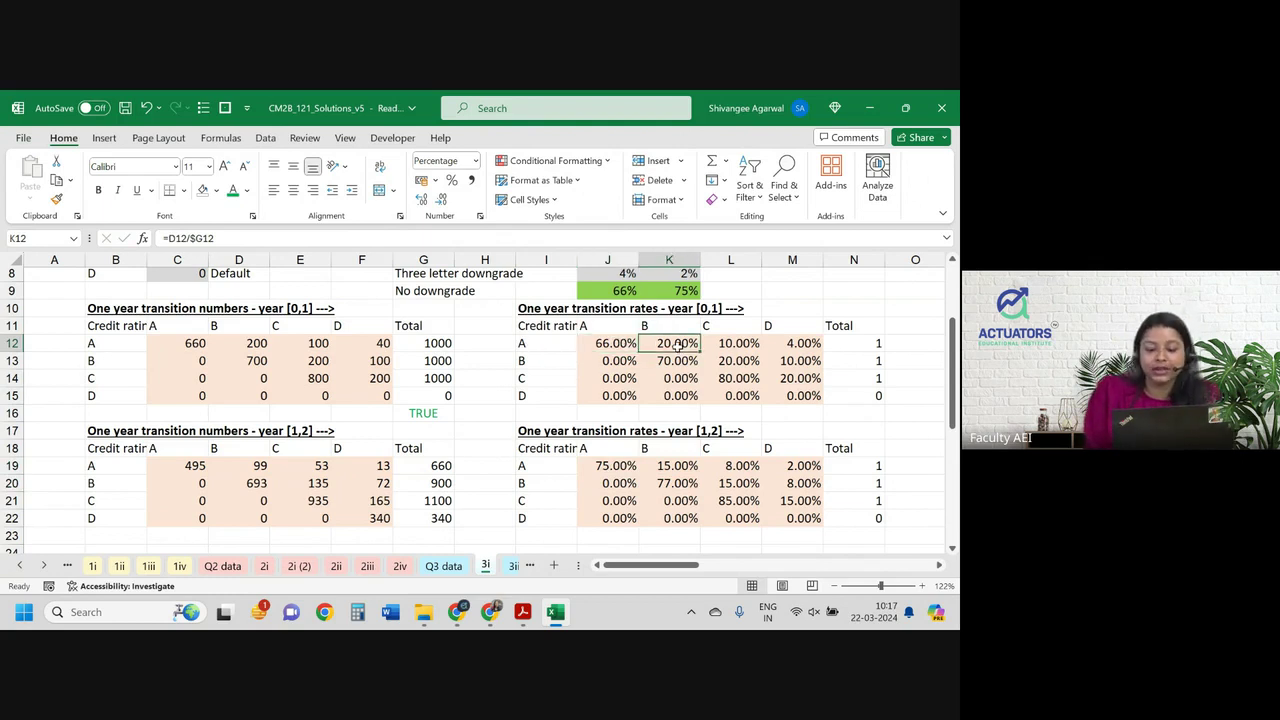
{"action": "left_click", "coordinate": [737, 342]}
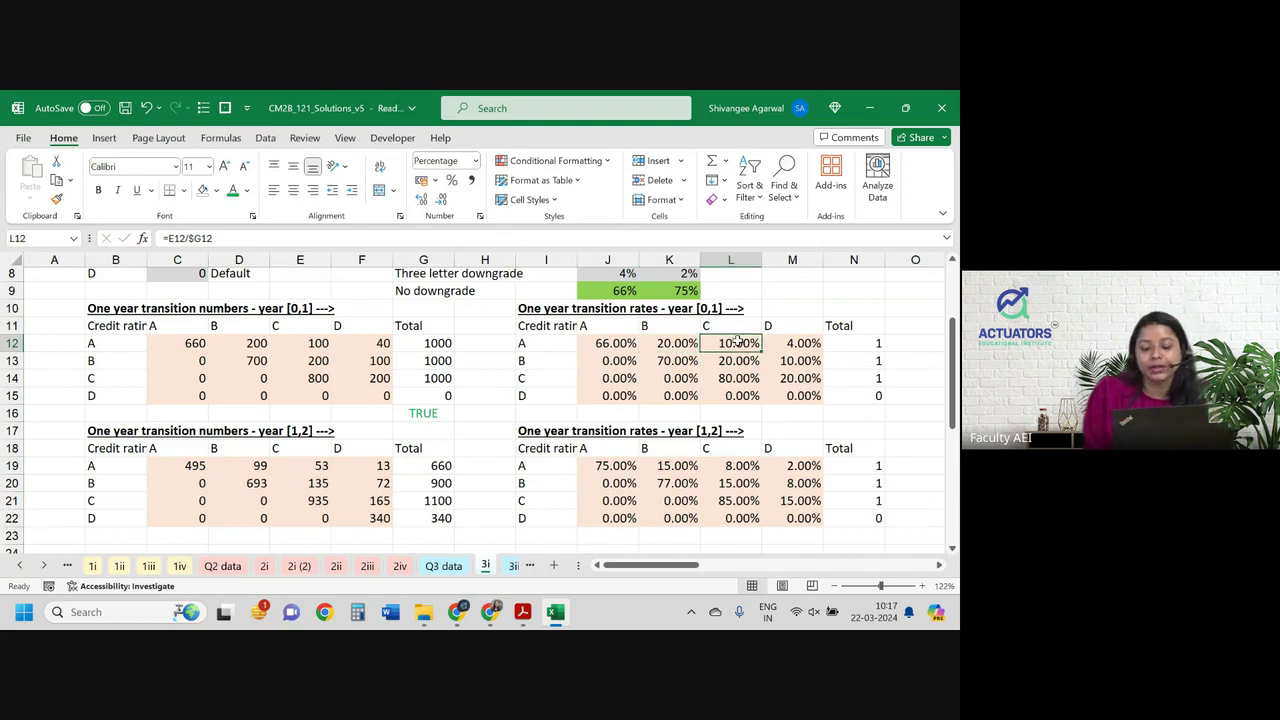
{"action": "left_click", "coordinate": [798, 345]}
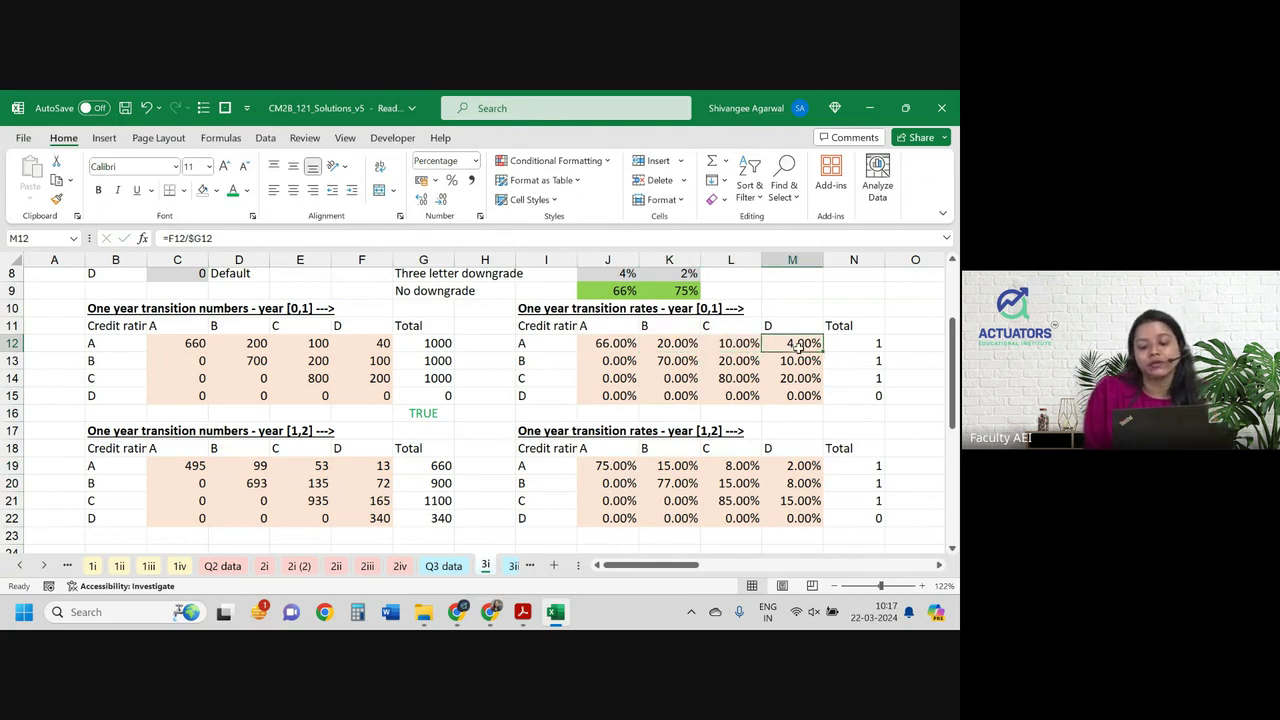
{"action": "left_click", "coordinate": [866, 343]}
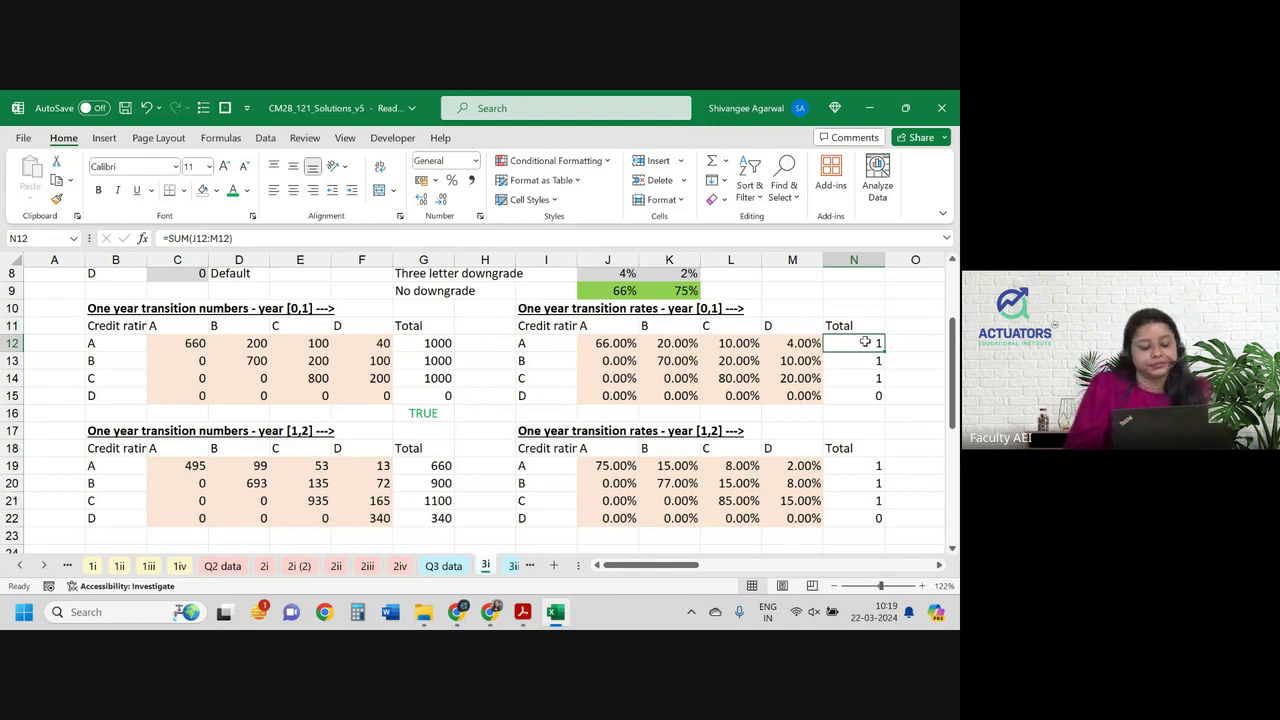
{"action": "key", "text": "alt+Tab"}
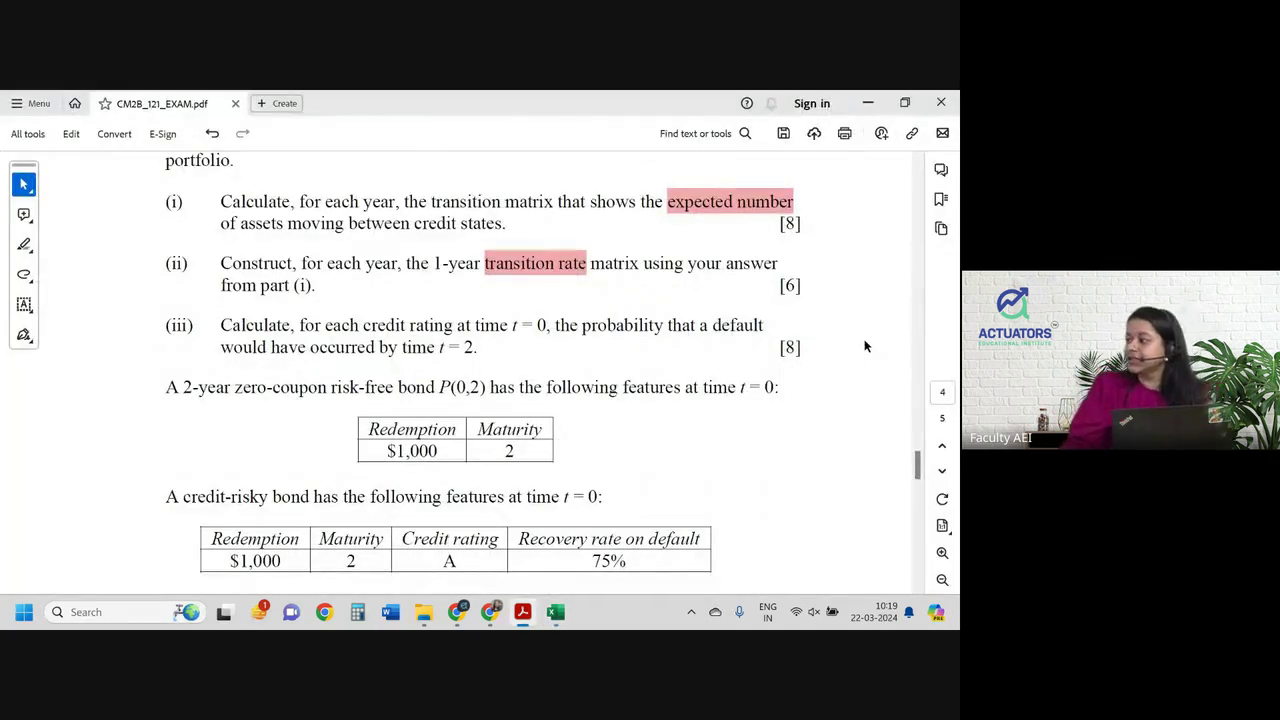
Read part (iii) about default having occurred by time t = 2, then return to Excel.
{"action": "left_click_drag", "start_coordinate": [220, 325], "coordinate": [763, 326]}
{"action": "left_click", "coordinate": [509, 322]}
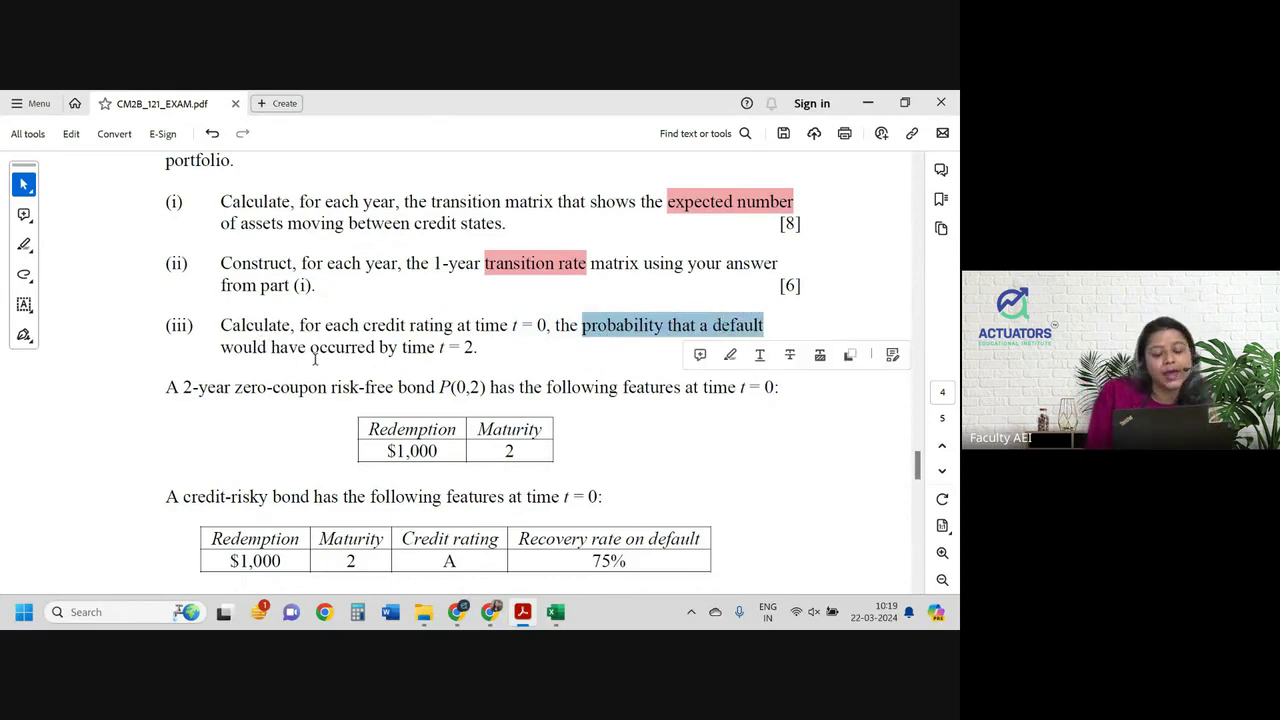
{"action": "left_click_drag", "start_coordinate": [278, 347], "coordinate": [474, 339]}
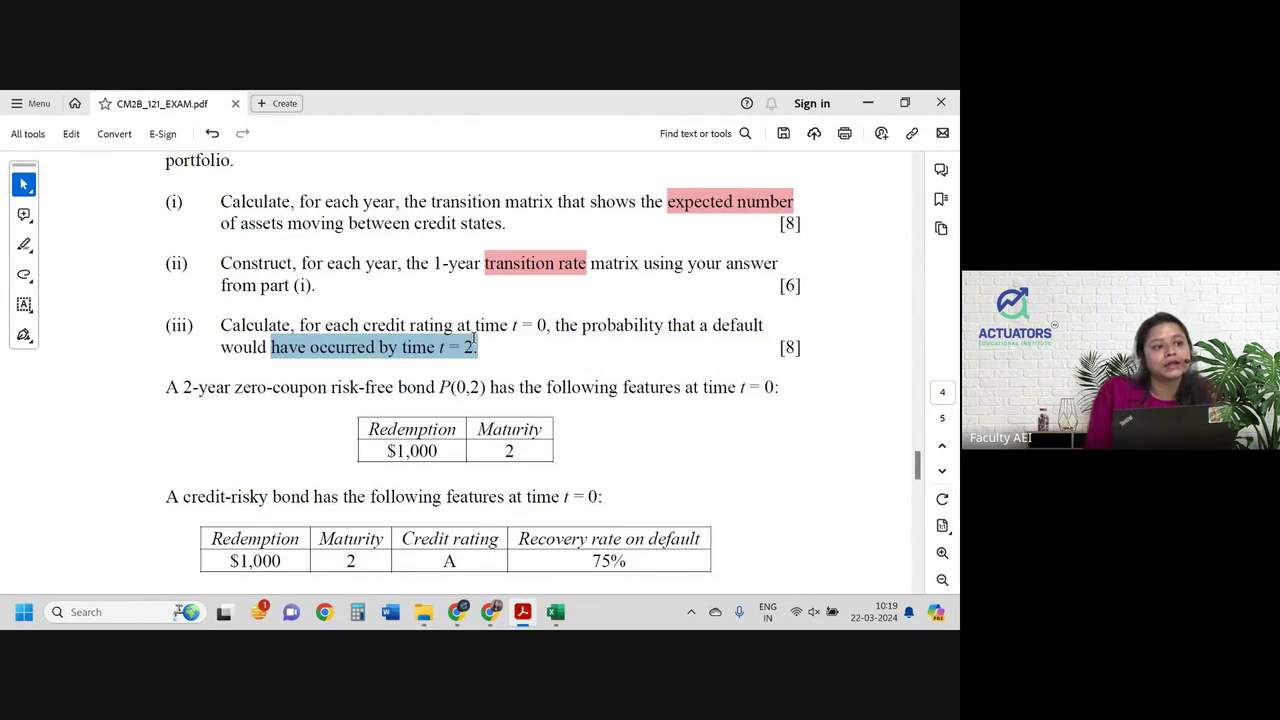
{"action": "left_click_drag", "start_coordinate": [474, 339], "coordinate": [474, 339]}
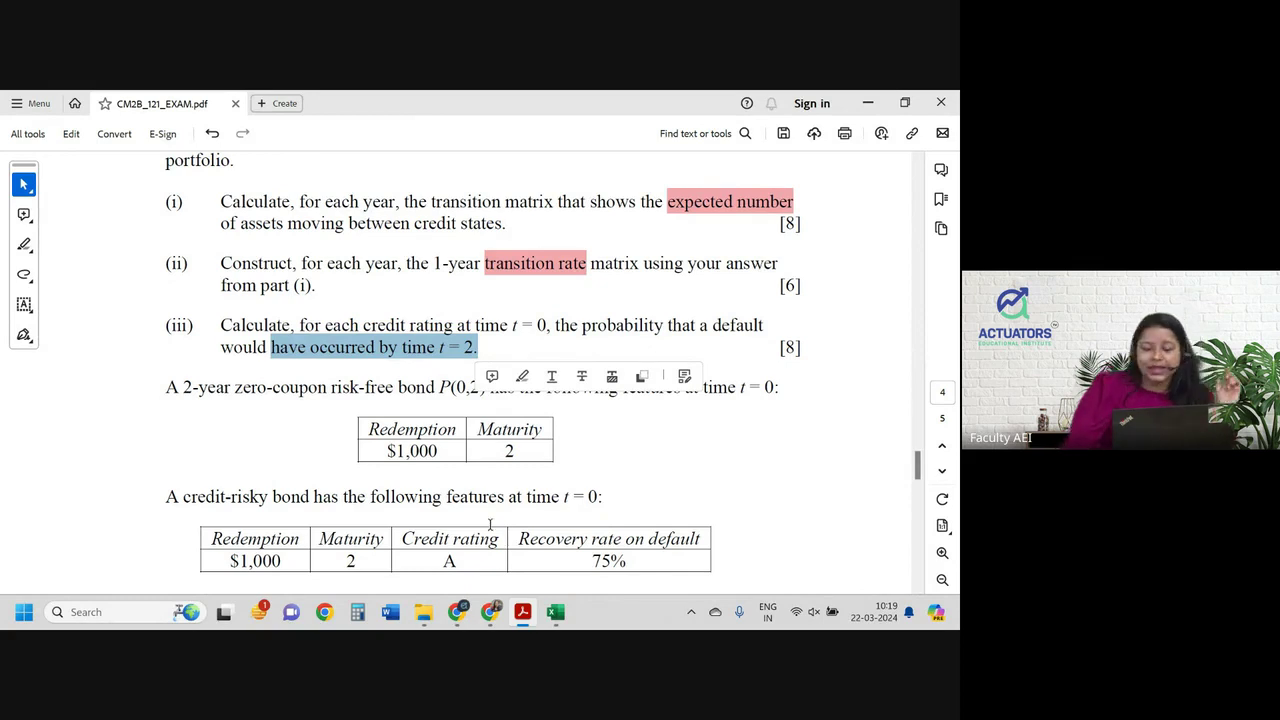
{"action": "key", "text": "alt+Tab"}
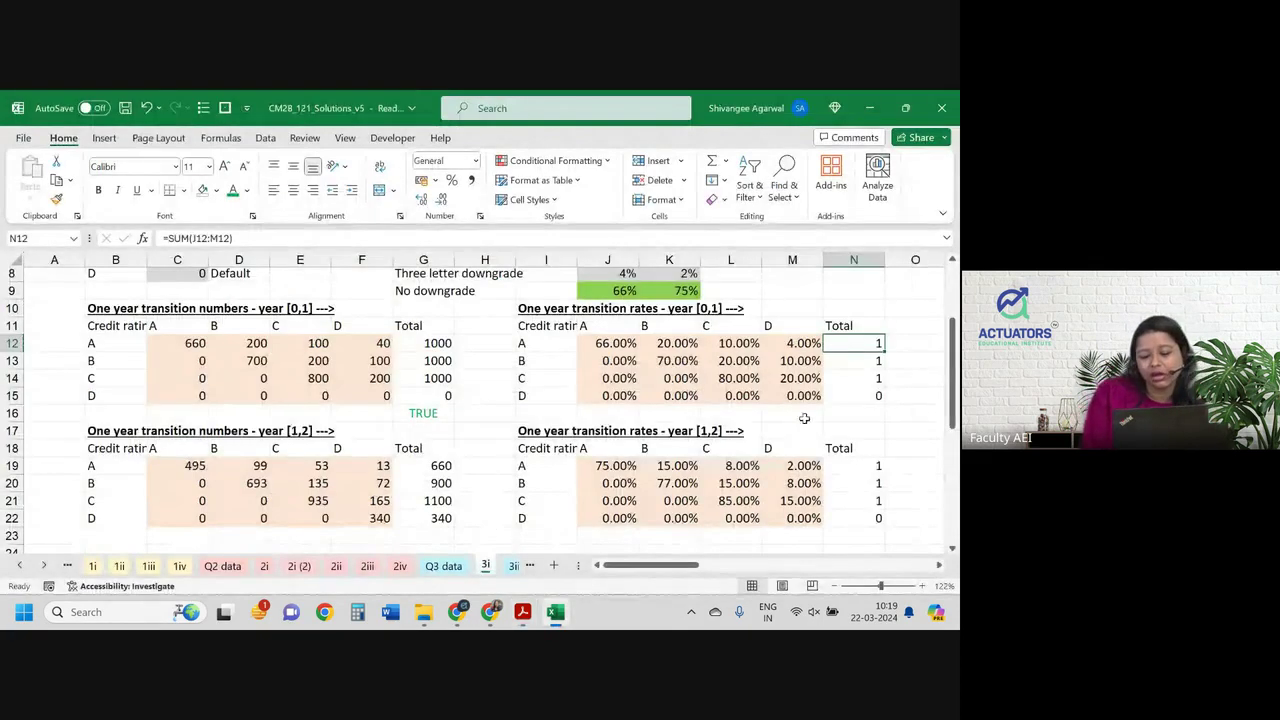
Set rating D's D-to-D rate to 100% in M15 and M22.
{"action": "left_click", "coordinate": [790, 396]}
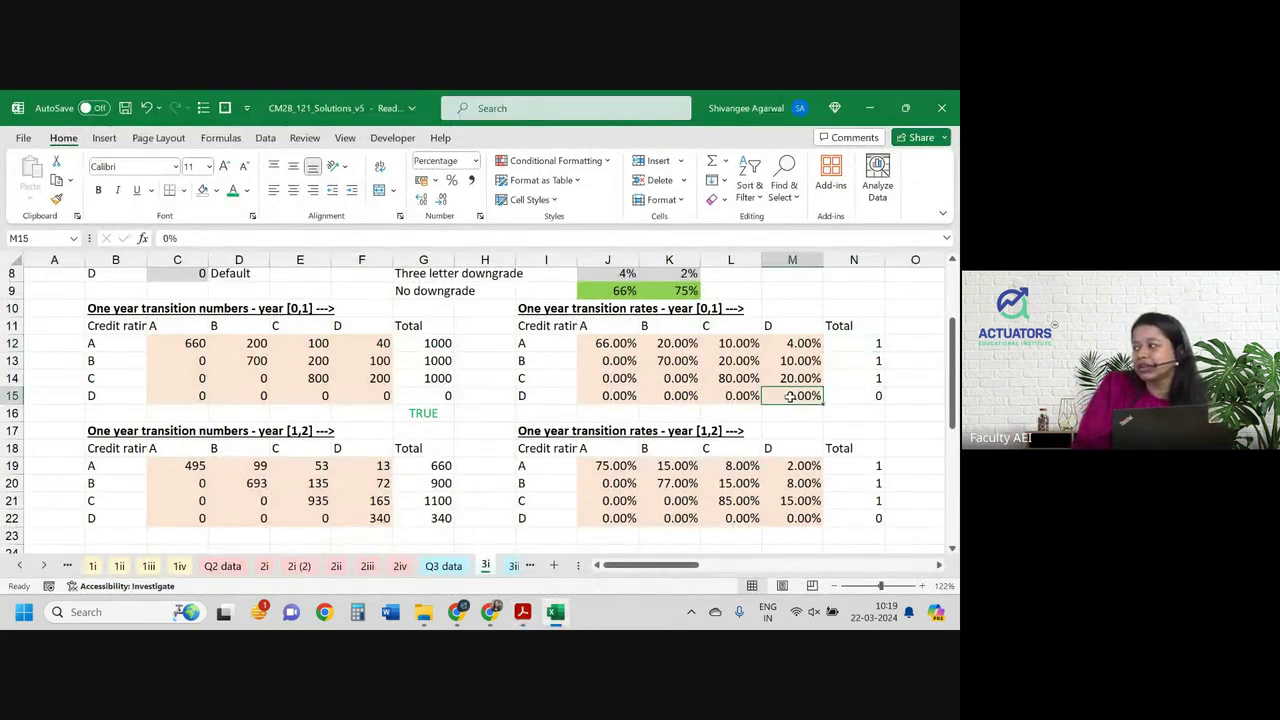
{"action": "type", "text": "1"}
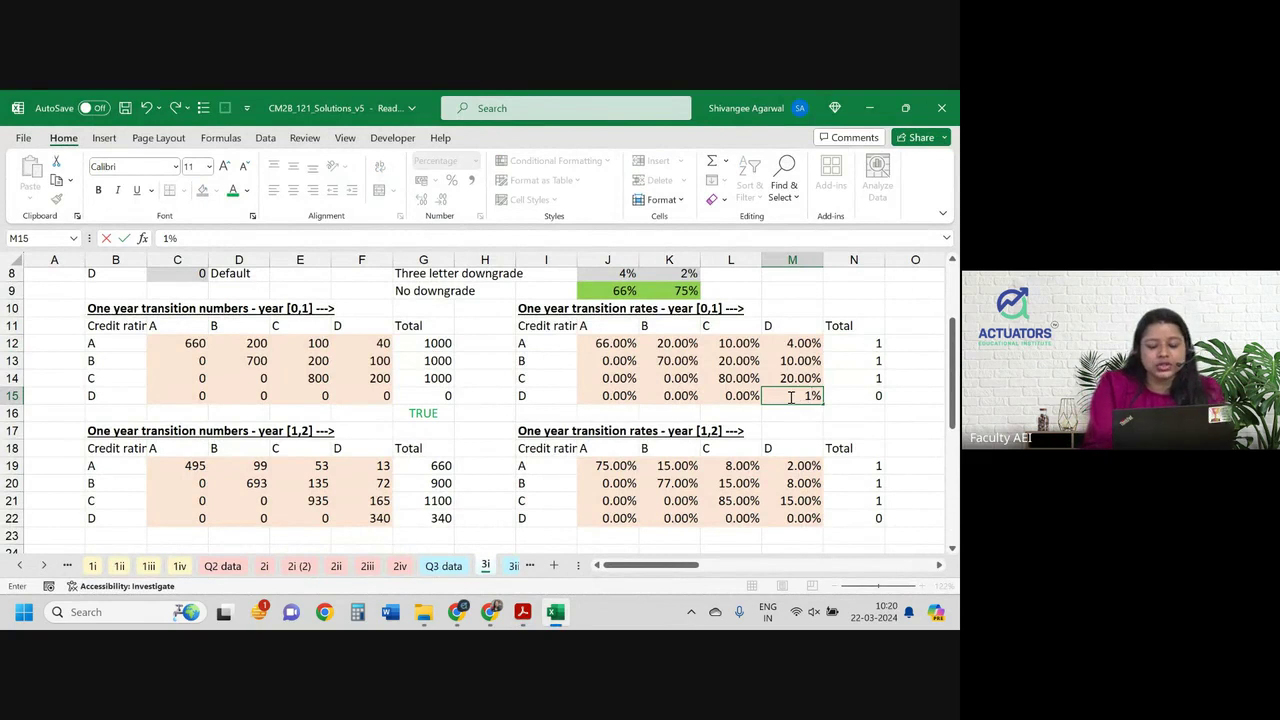
{"action": "type", "text": "00"}
{"action": "key", "text": "Return"}
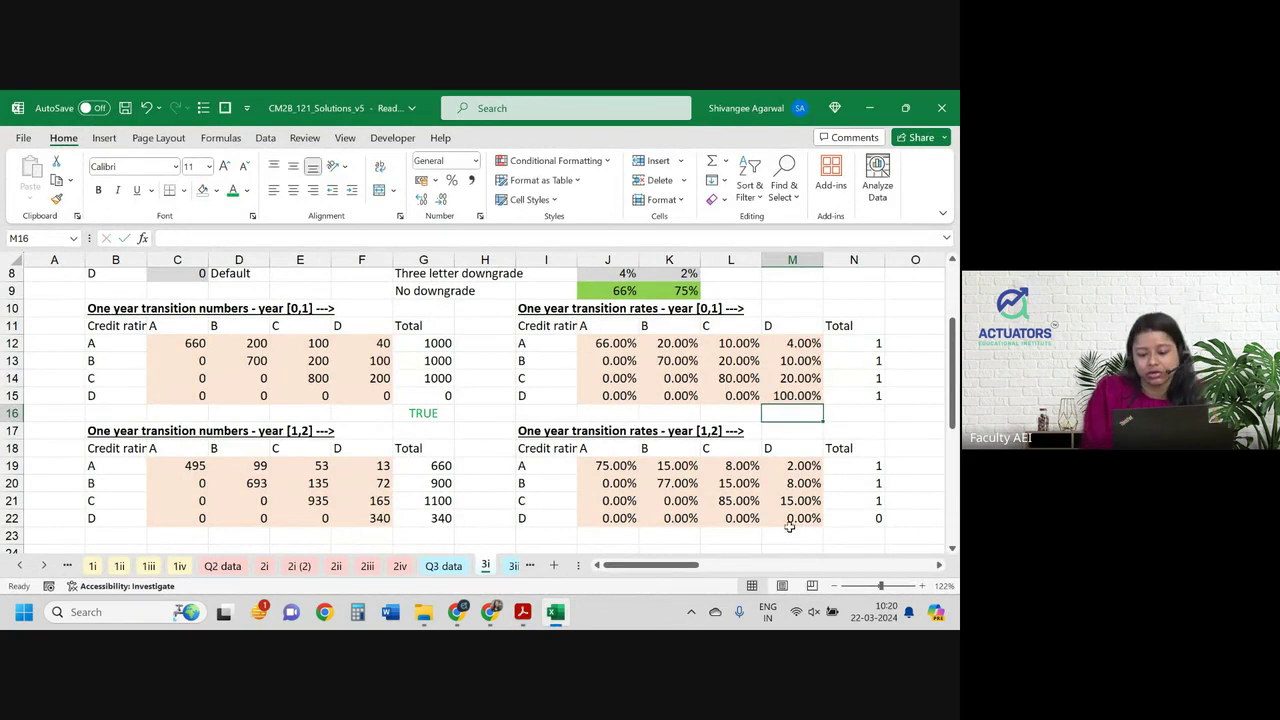
{"action": "left_click", "coordinate": [789, 522]}
{"action": "type", "text": "100"}
{"action": "key", "text": "Return"}
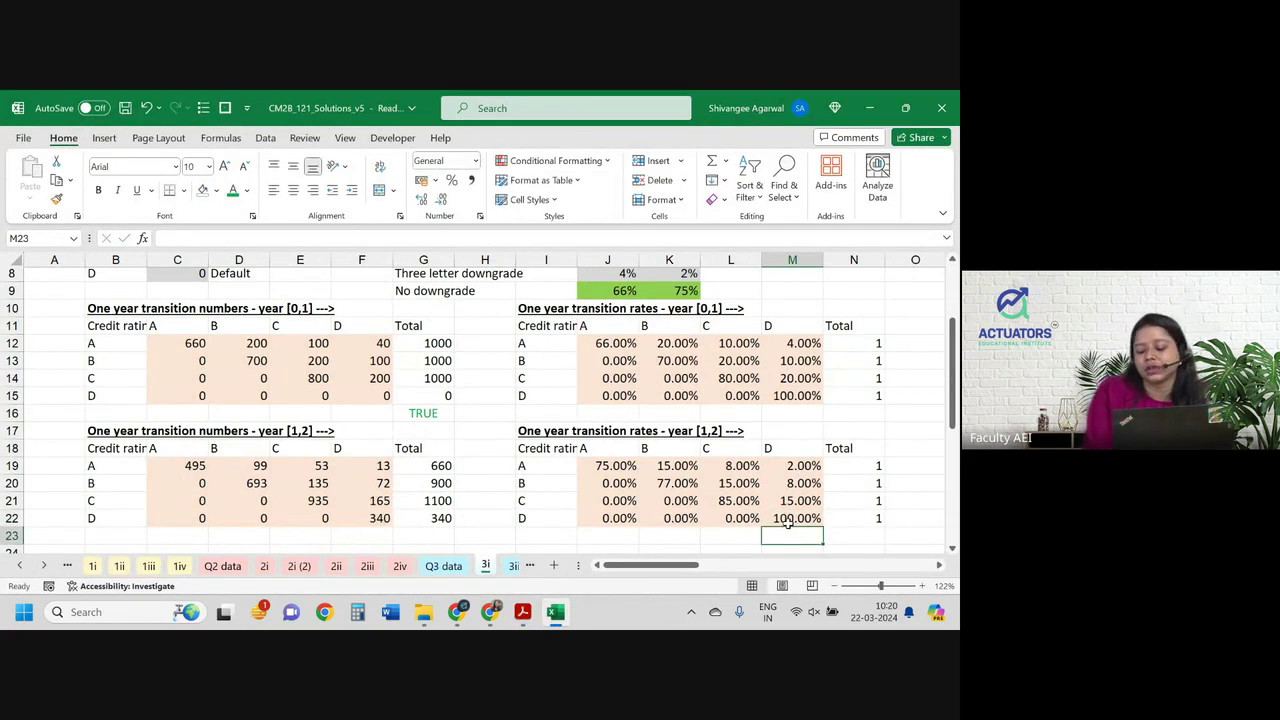
Check that both matrices' row totals in column N equal 1.
{"action": "left_click", "coordinate": [789, 522]}
{"action": "left_click", "coordinate": [799, 398]}
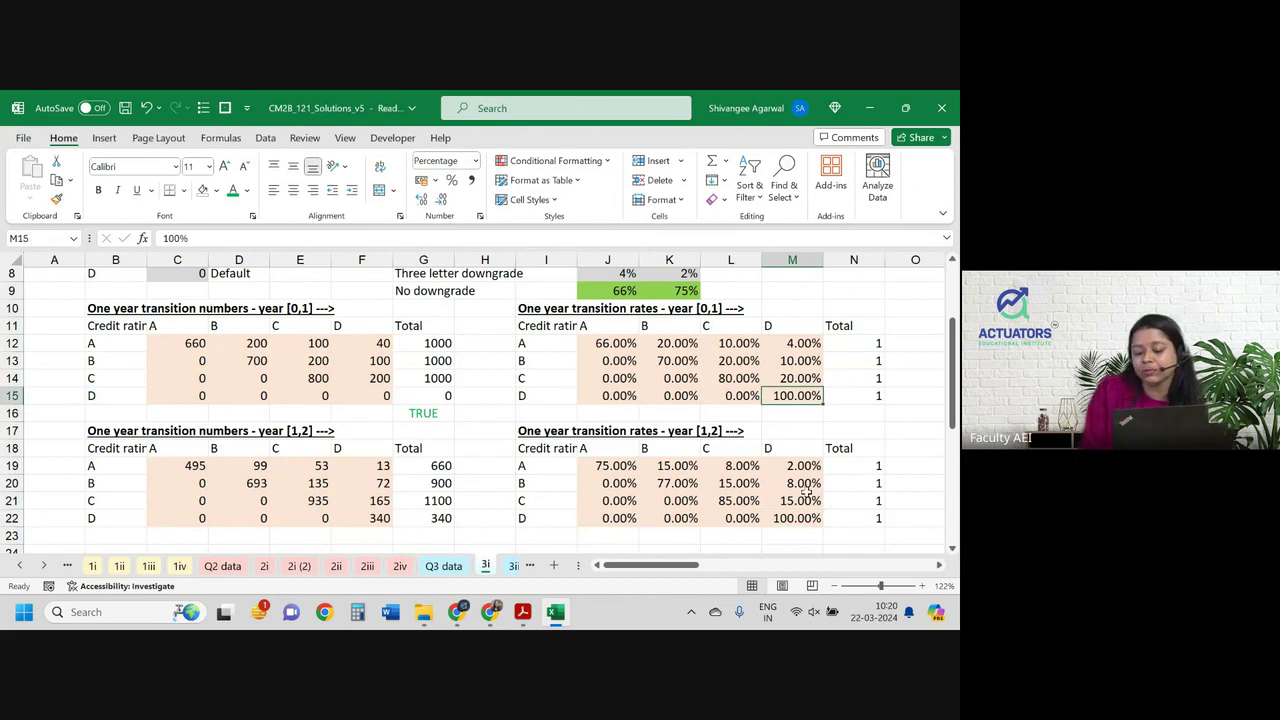
{"action": "left_click_drag", "start_coordinate": [874, 465], "coordinate": [876, 515]}
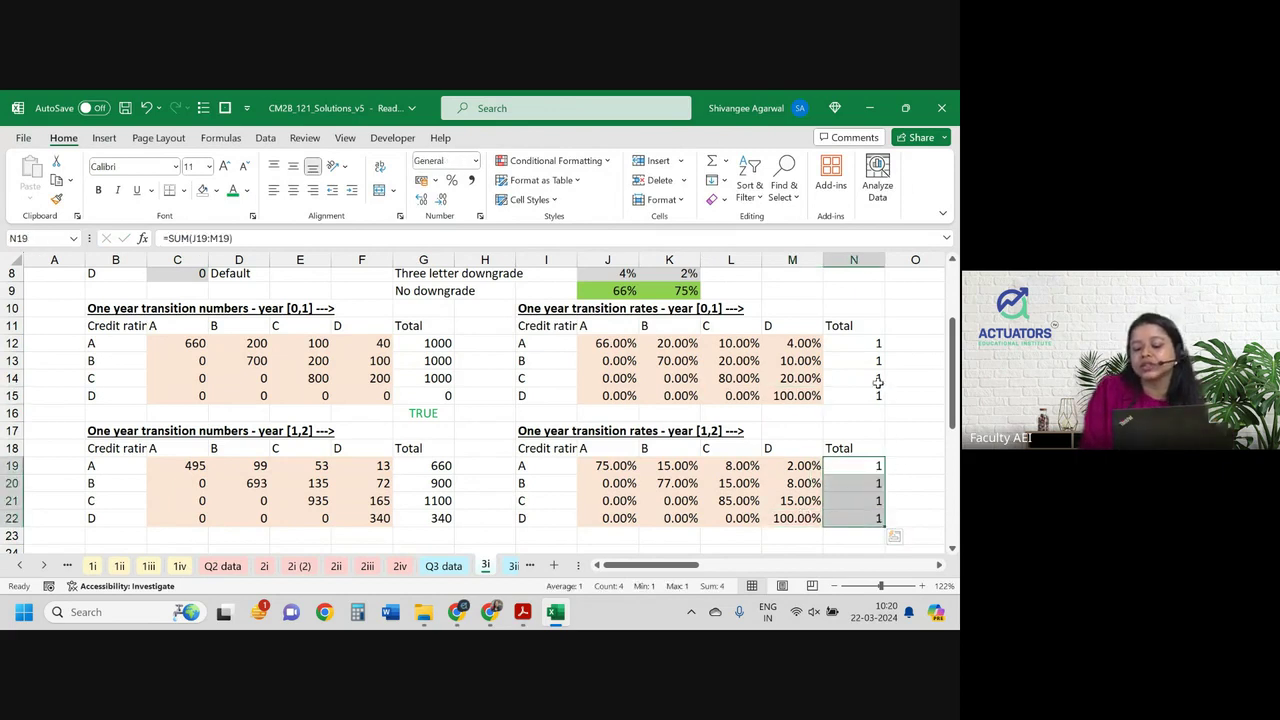
{"action": "left_click_drag", "start_coordinate": [875, 343], "coordinate": [847, 395]}
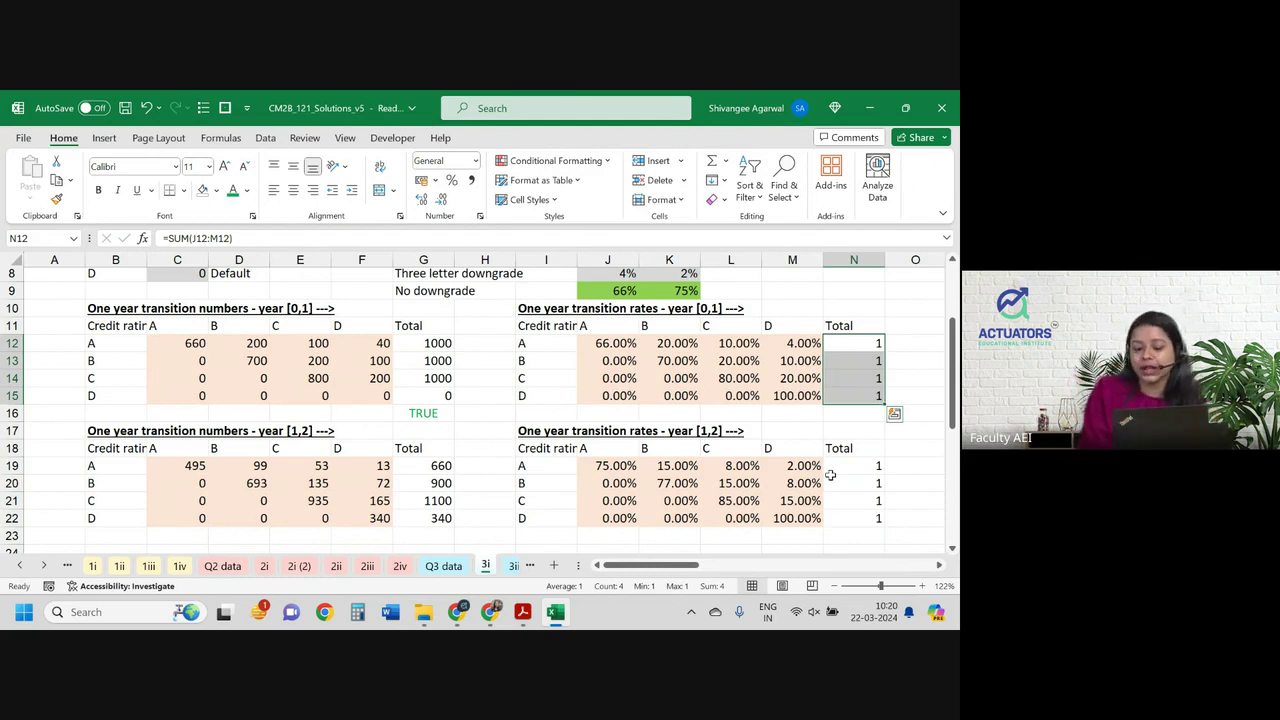
{"action": "left_click_drag", "start_coordinate": [590, 345], "coordinate": [800, 393]}
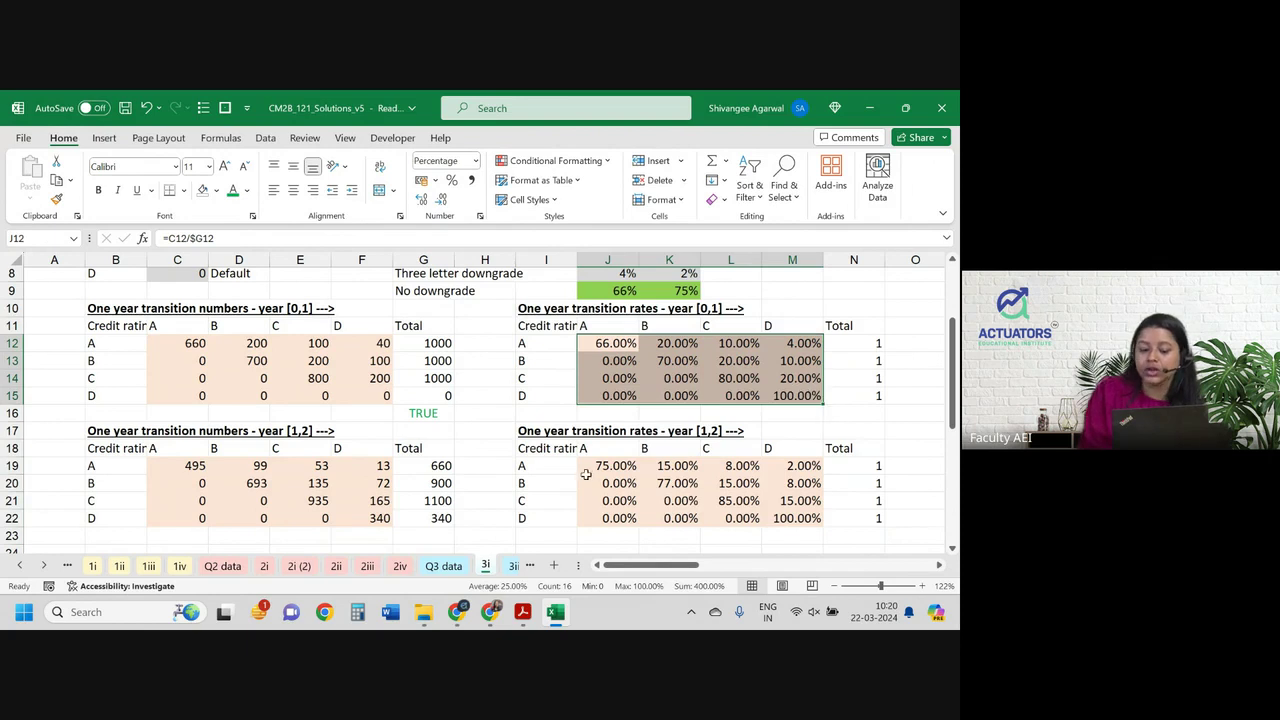
{"action": "left_click_drag", "start_coordinate": [590, 466], "coordinate": [795, 500]}
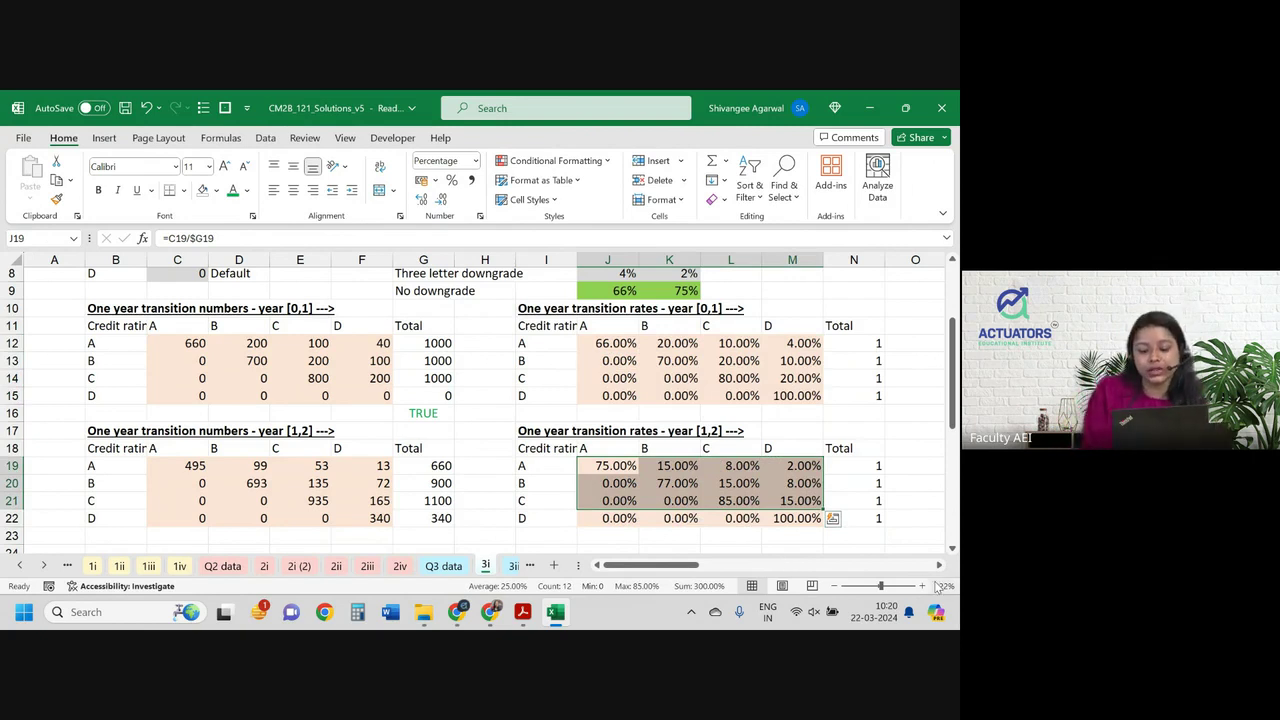
{"action": "scroll", "coordinate": [761, 408], "scroll_direction": "right", "scroll_amount": 6}
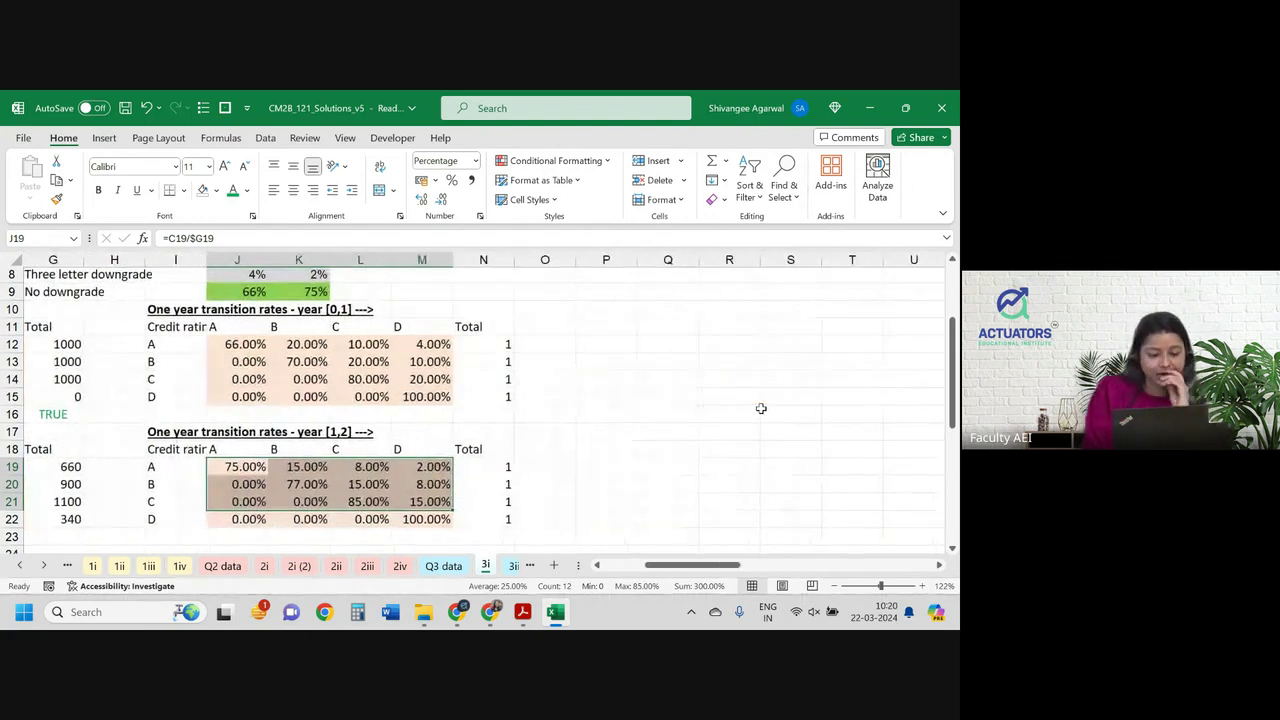
Copy the year [1,2] rate table I17:N22 to P17.
{"action": "left_click_drag", "start_coordinate": [195, 432], "coordinate": [484, 520]}
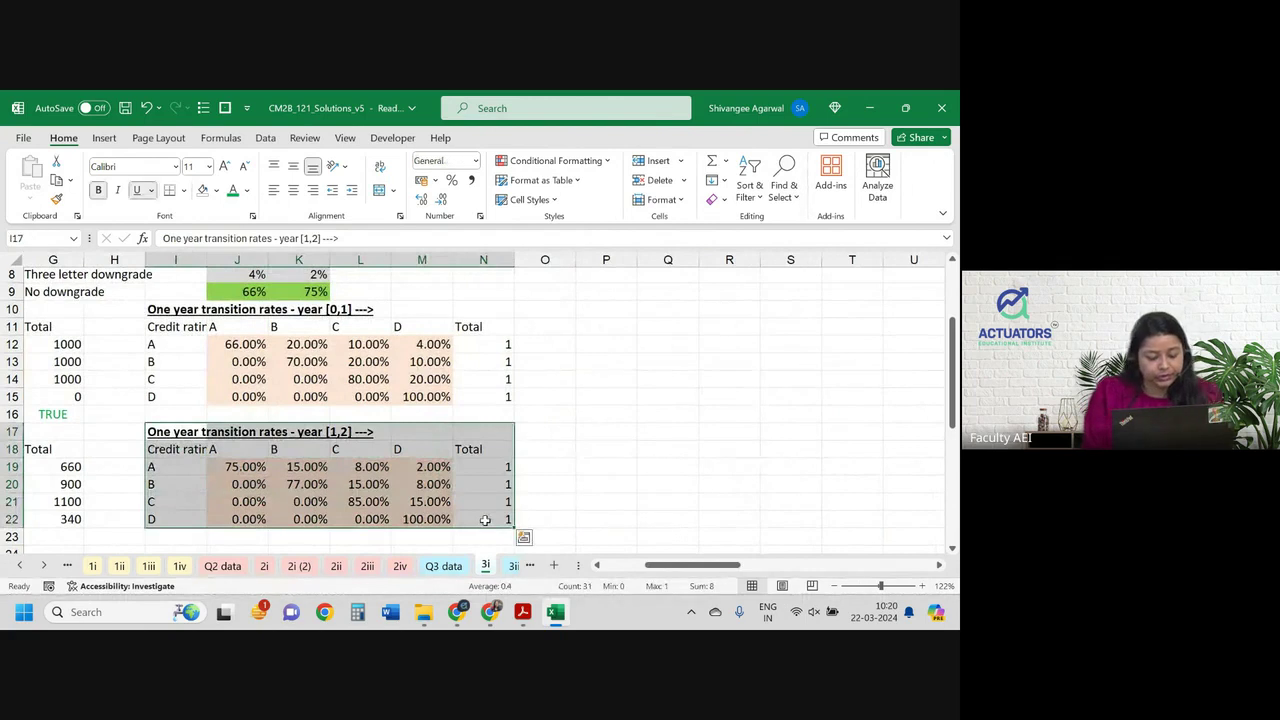
{"action": "key", "text": "ctrl+c"}
{"action": "left_click", "coordinate": [596, 431]}
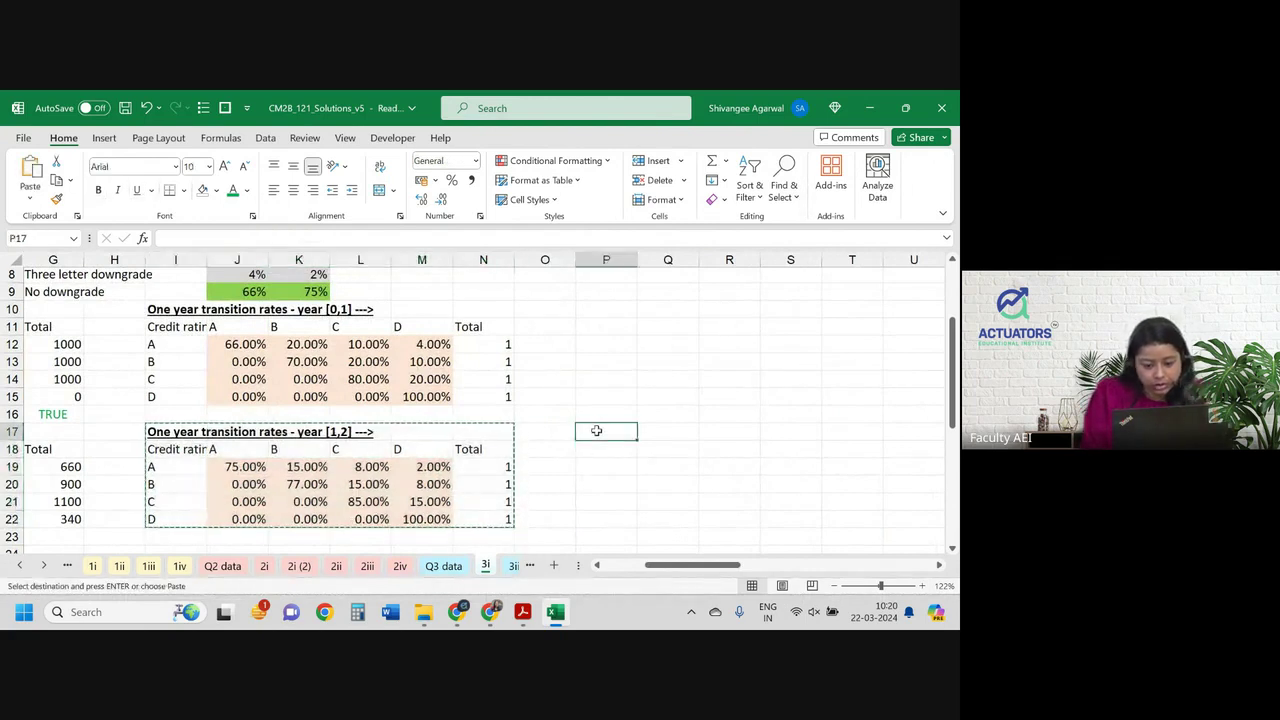
{"action": "key", "text": "ctrl+v"}
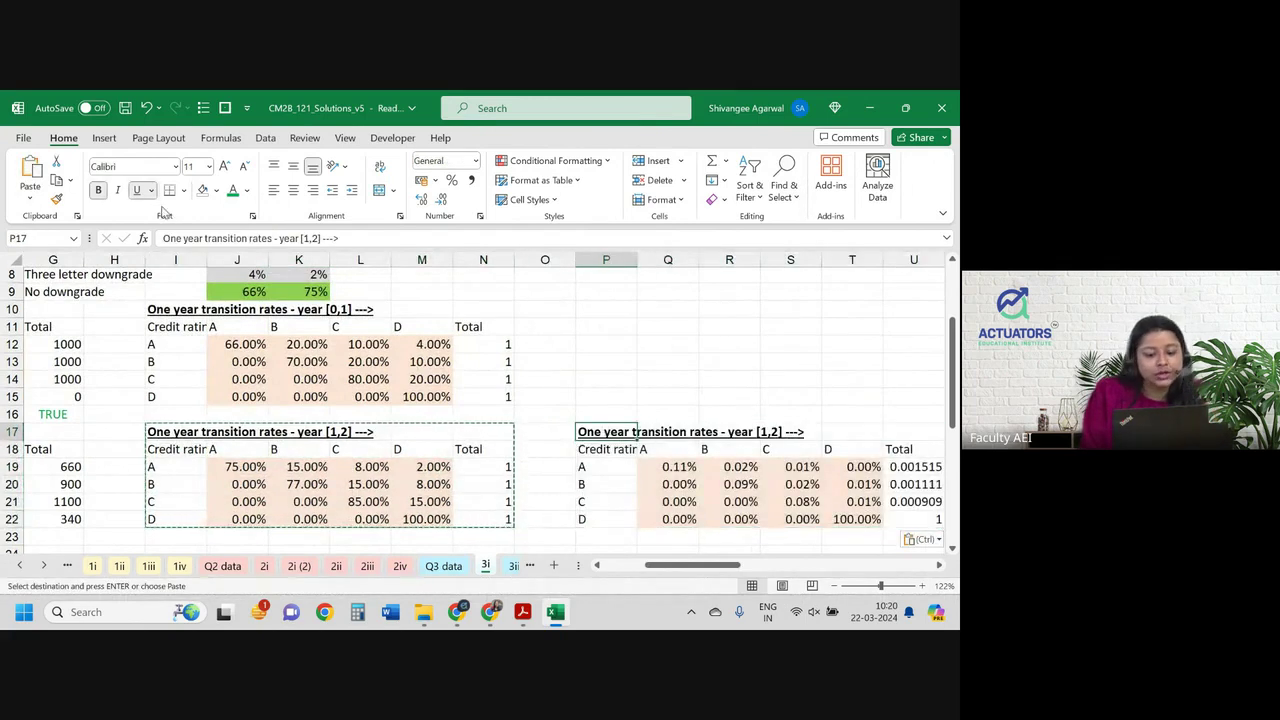
Retitle the copy to year [0,2] and clear its rate cells Q19:T22.
{"action": "left_click", "coordinate": [307, 238]}
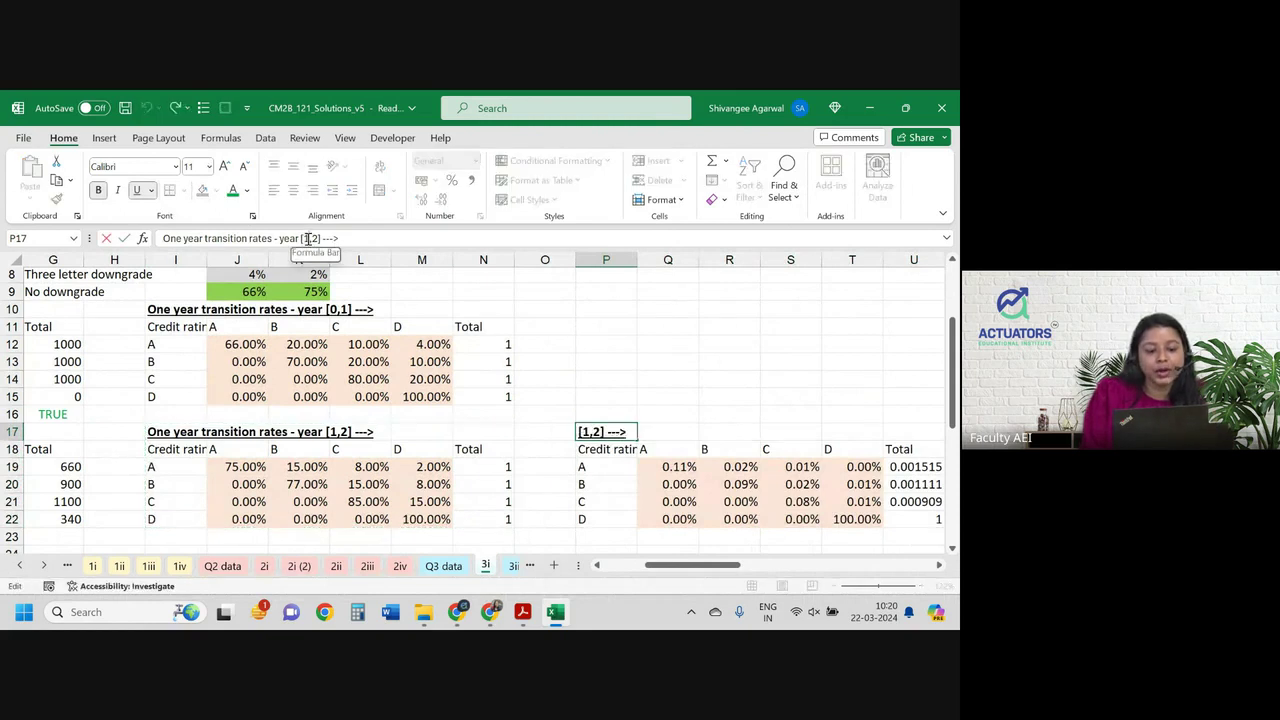
{"action": "key", "text": "BackSpace"}
{"action": "type", "text": "0"}
{"action": "key", "text": "Return"}
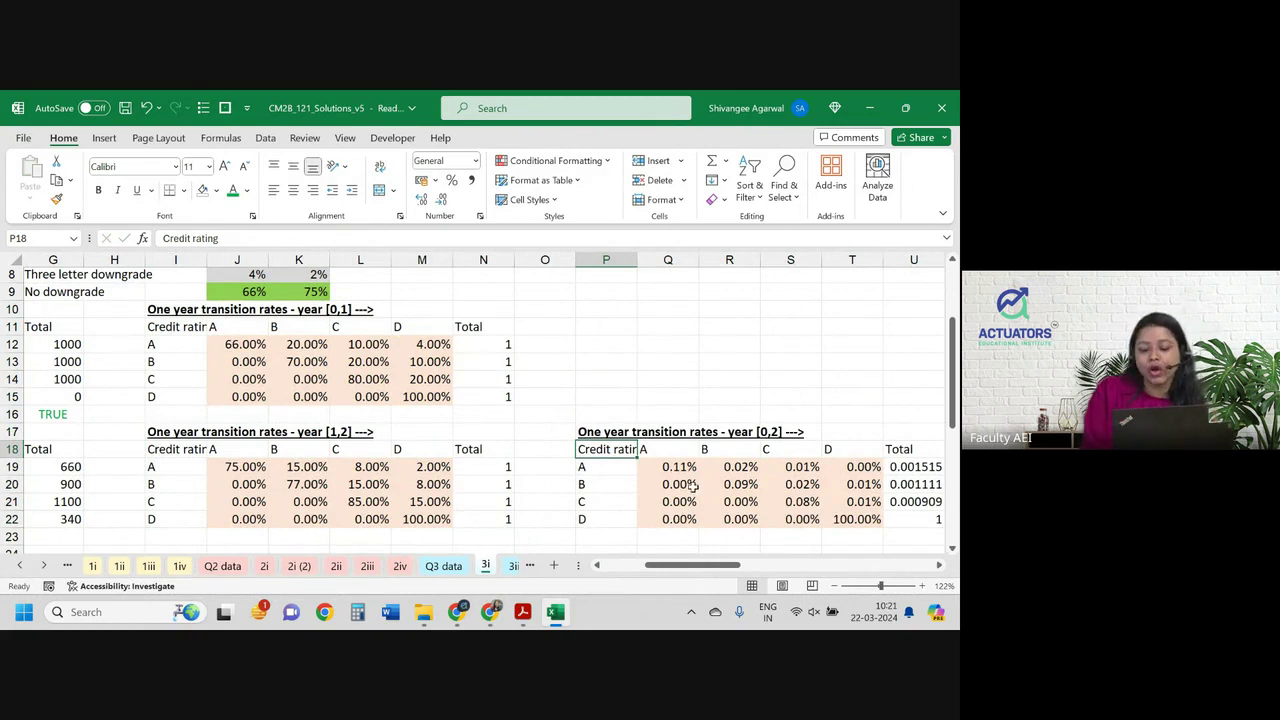
{"action": "mouse_move", "coordinate": [668, 467]}
{"action": "left_mouse_down"}
{"action": "mouse_move", "coordinate": [903, 508]}
{"action": "mouse_move", "coordinate": [860, 514]}
{"action": "left_mouse_up"}
{"action": "key", "text": "Delete"}
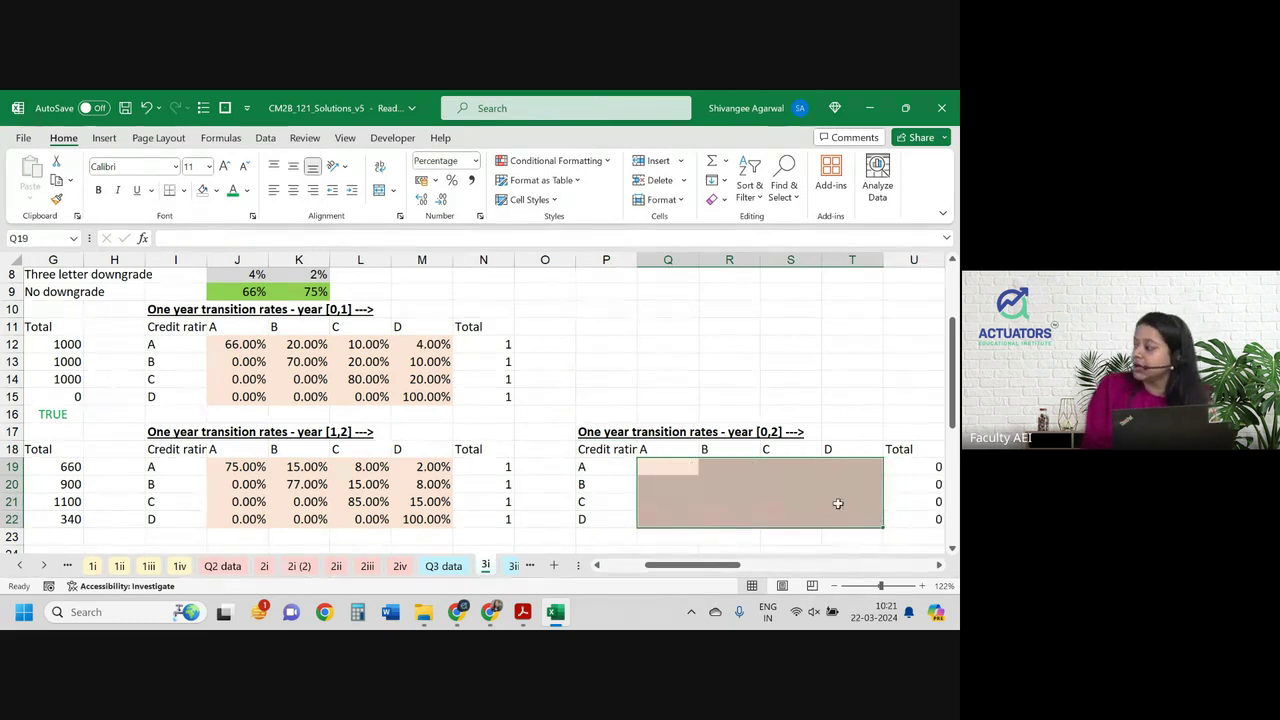
{"action": "left_click", "coordinate": [824, 497]}
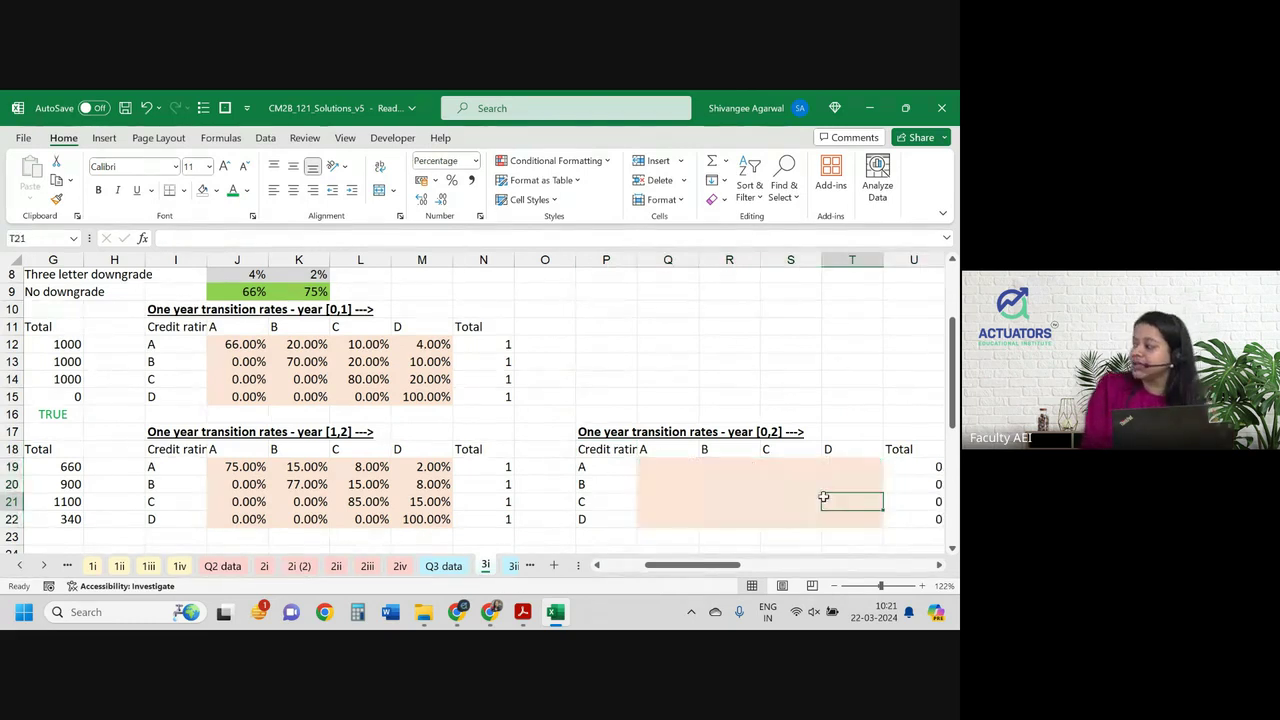
{"action": "left_click", "coordinate": [656, 462]}
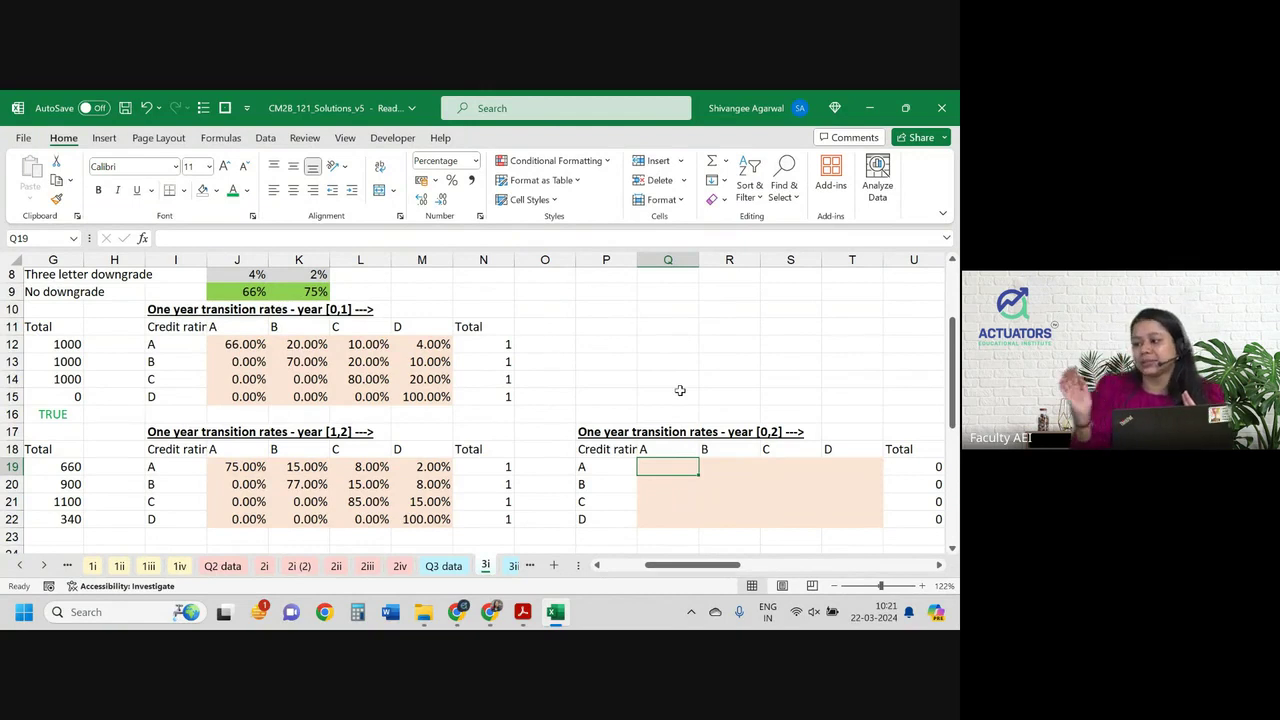
{"action": "left_click_drag", "start_coordinate": [245, 350], "coordinate": [440, 398]}
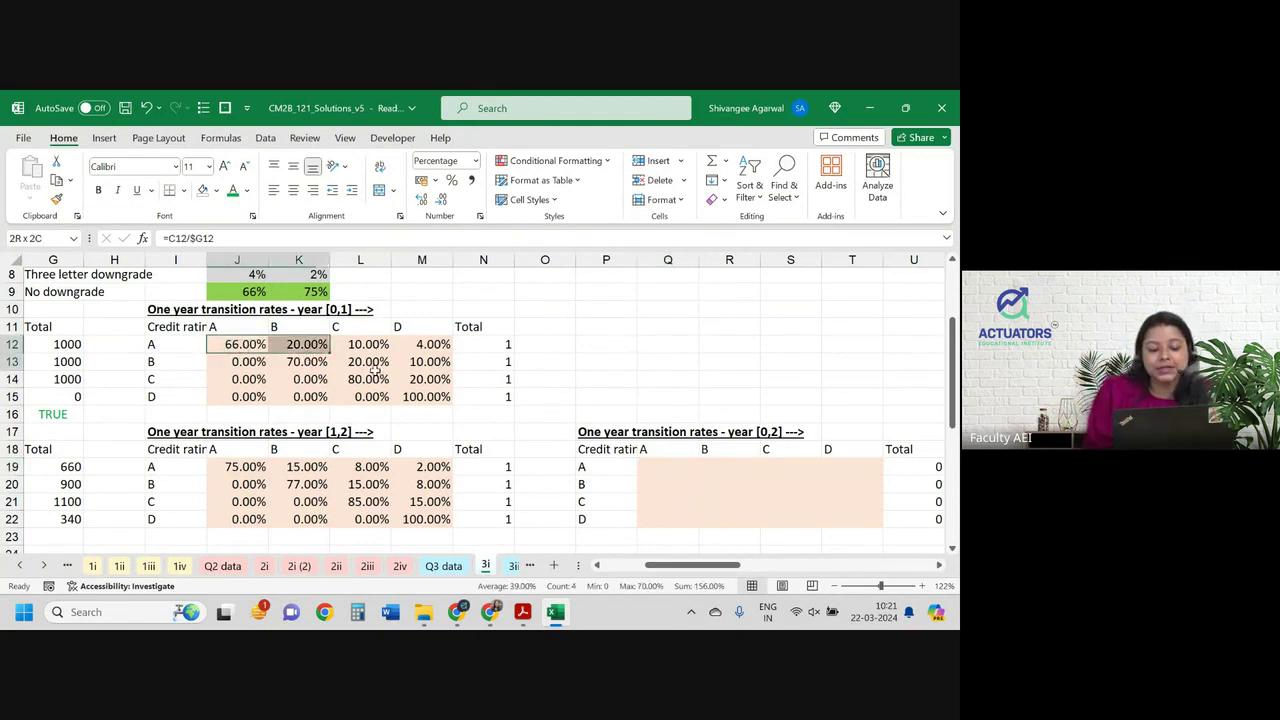
{"action": "left_click_drag", "start_coordinate": [242, 474], "coordinate": [376, 507]}
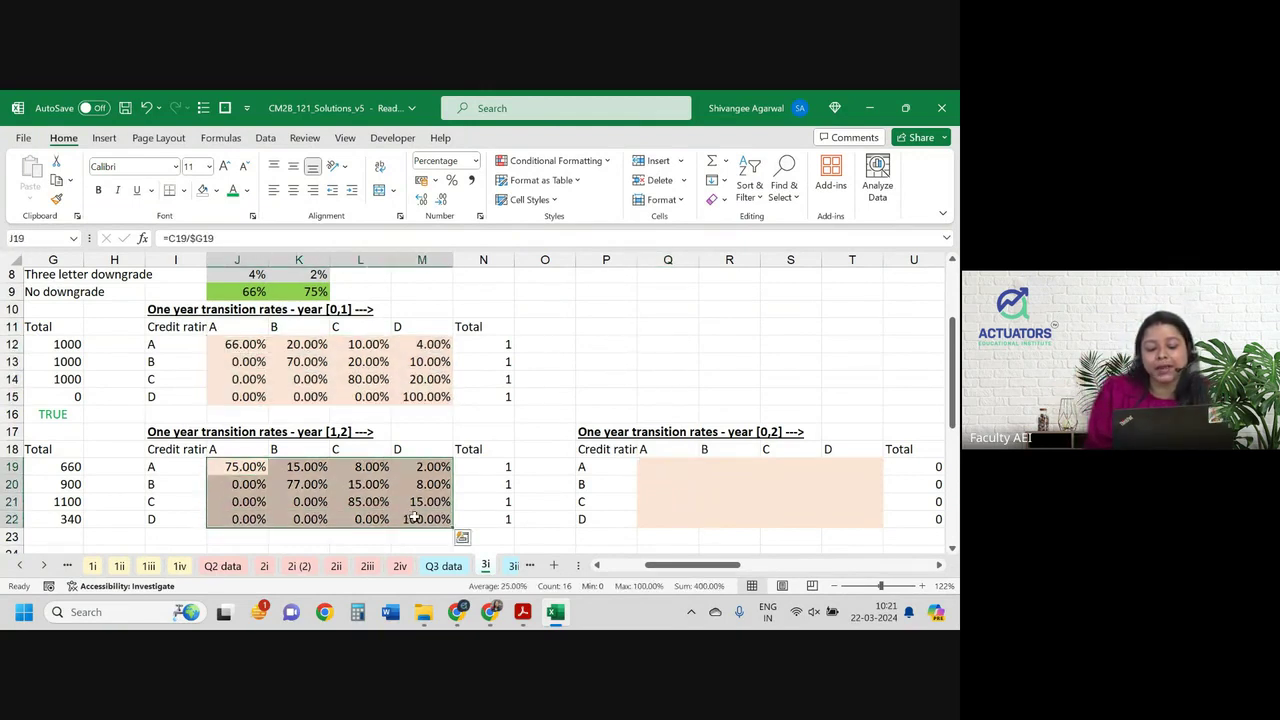
{"action": "left_click_drag", "start_coordinate": [668, 467], "coordinate": [815, 497]}
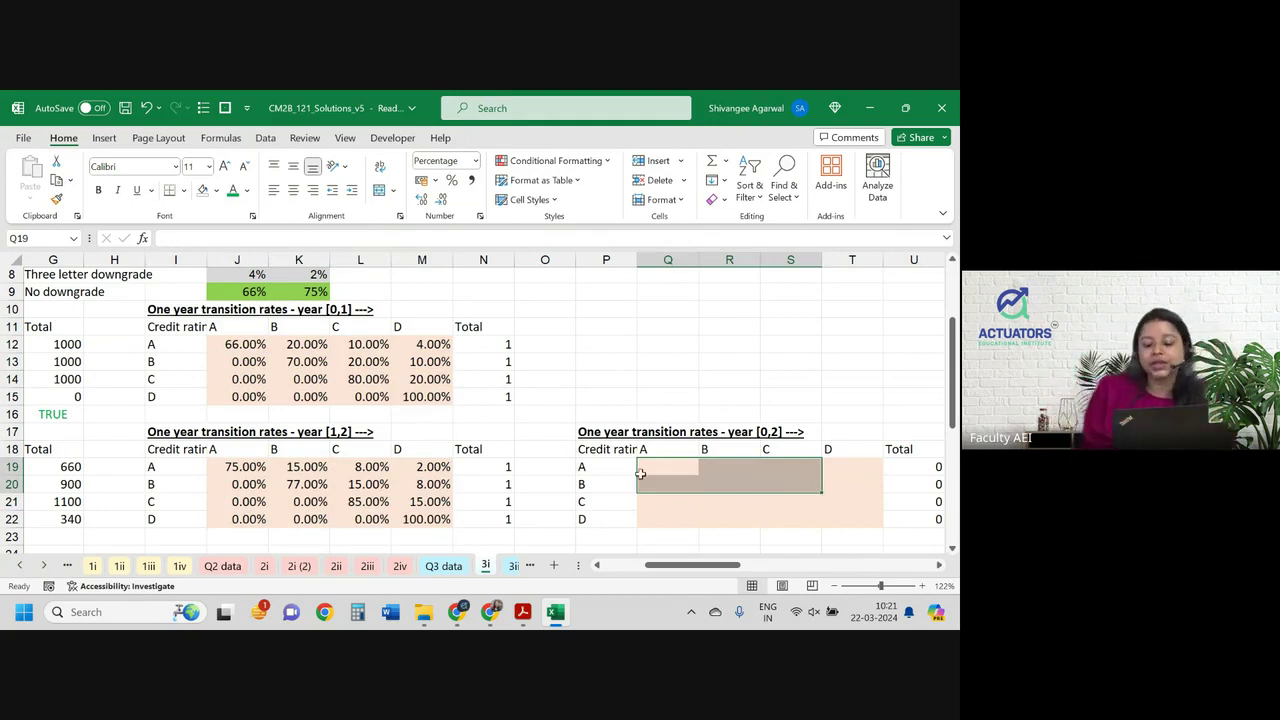
{"action": "left_click", "coordinate": [677, 462]}
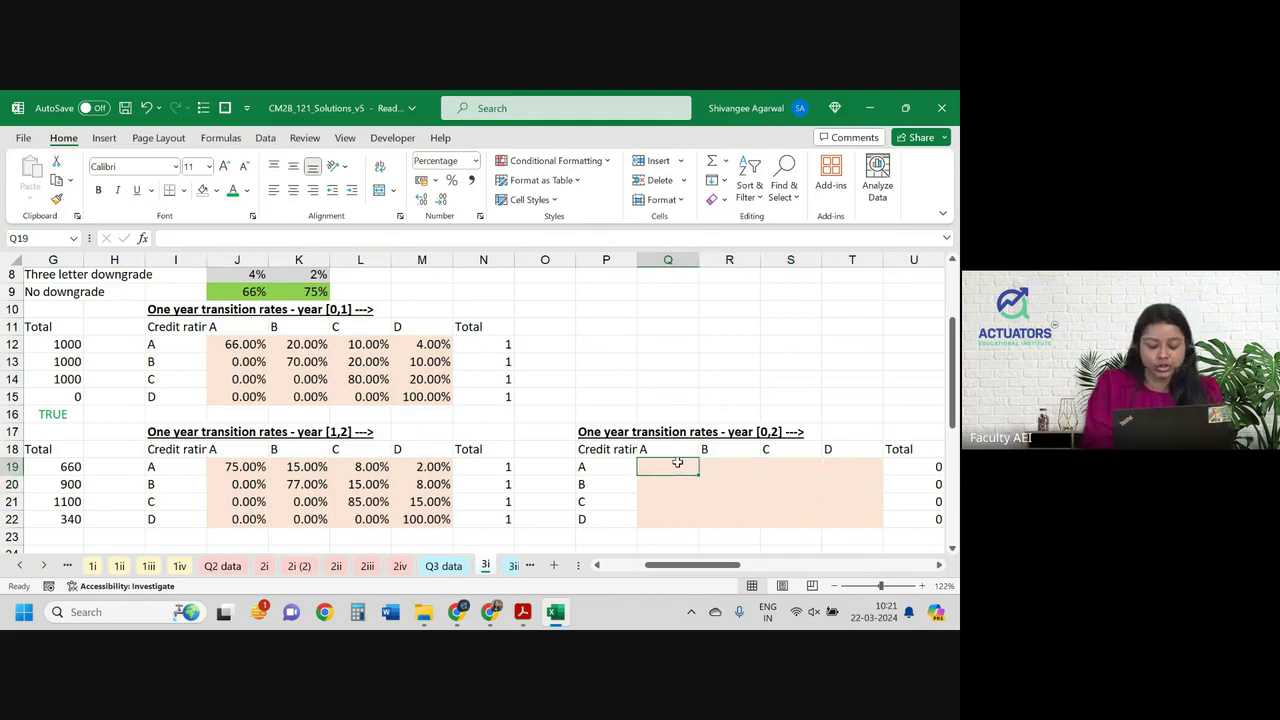
{"action": "type", "text": "=m"}
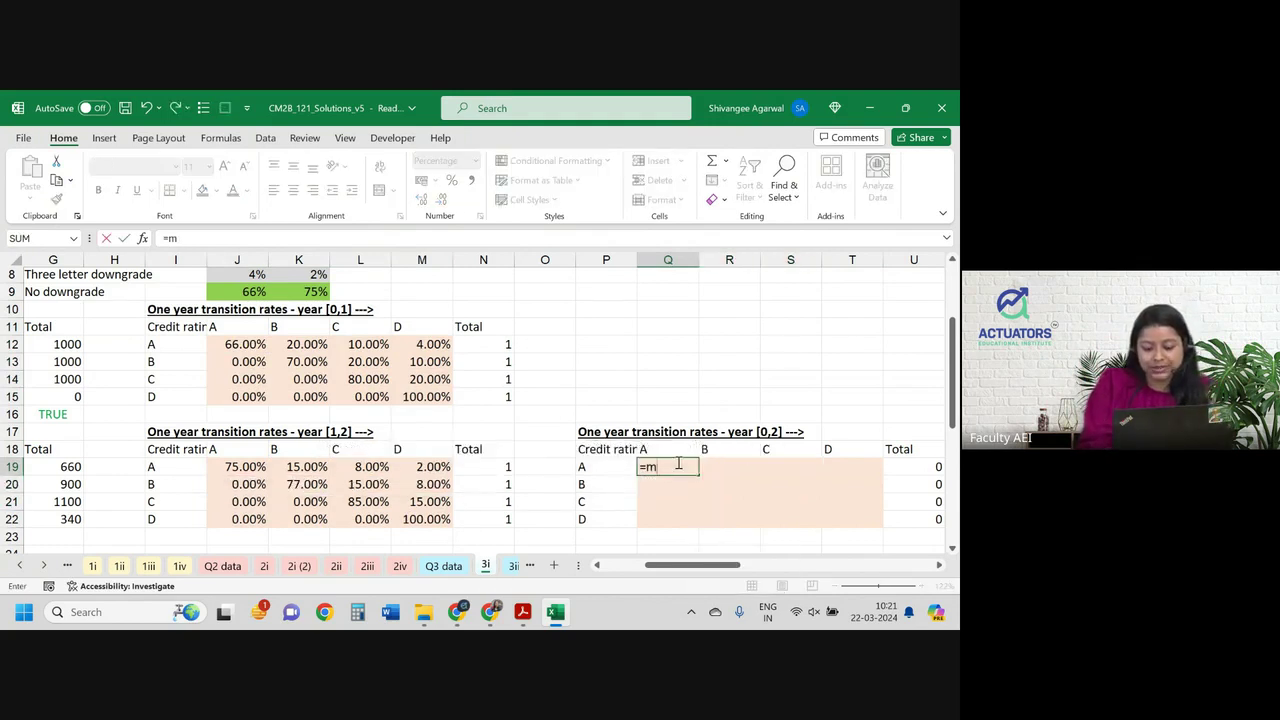
{"action": "key", "text": "Escape"}
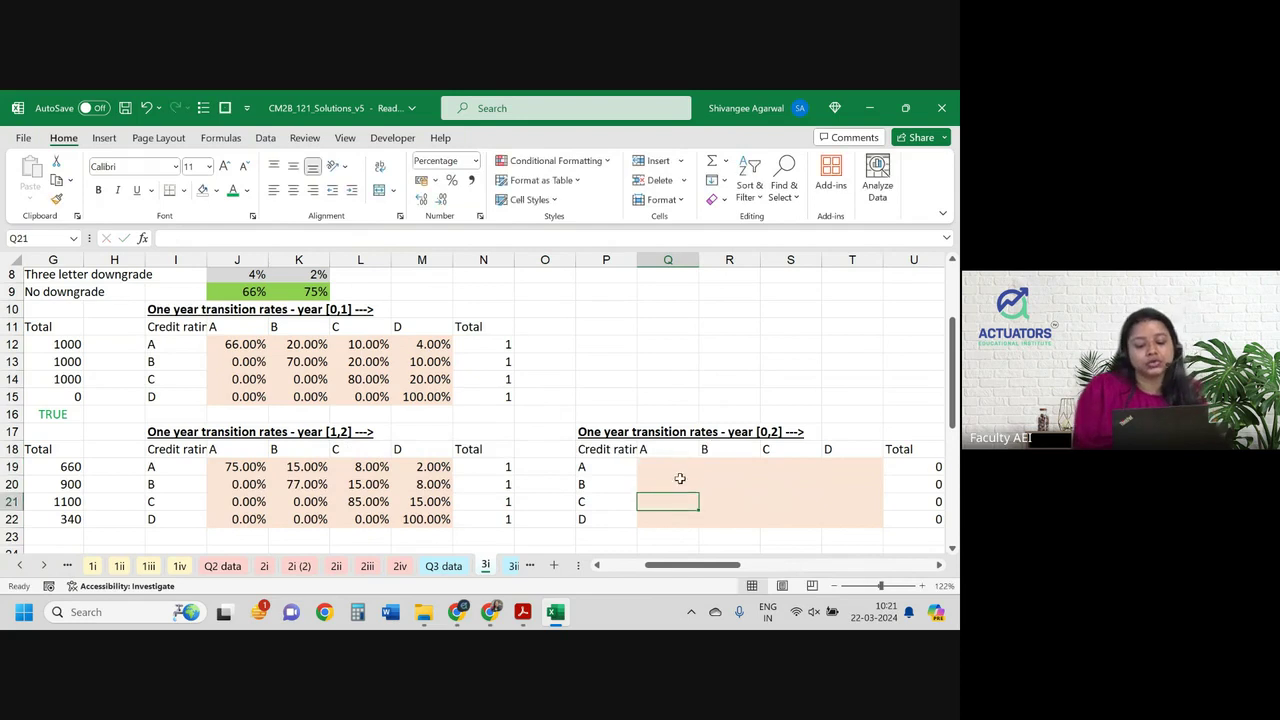
{"action": "left_click_drag", "start_coordinate": [677, 466], "coordinate": [856, 518]}
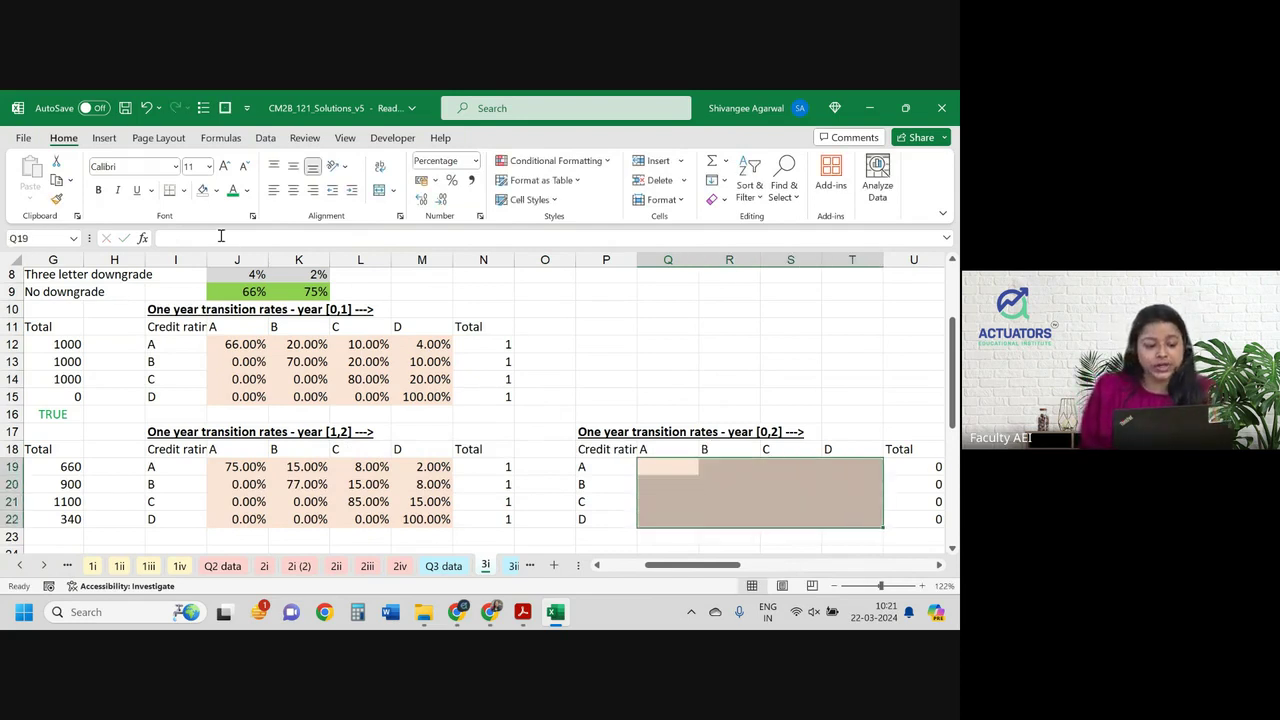
Enter =MMULT(J12:M15,J19:M22) as an array formula across Q19:T22.
{"action": "type", "text": "="}
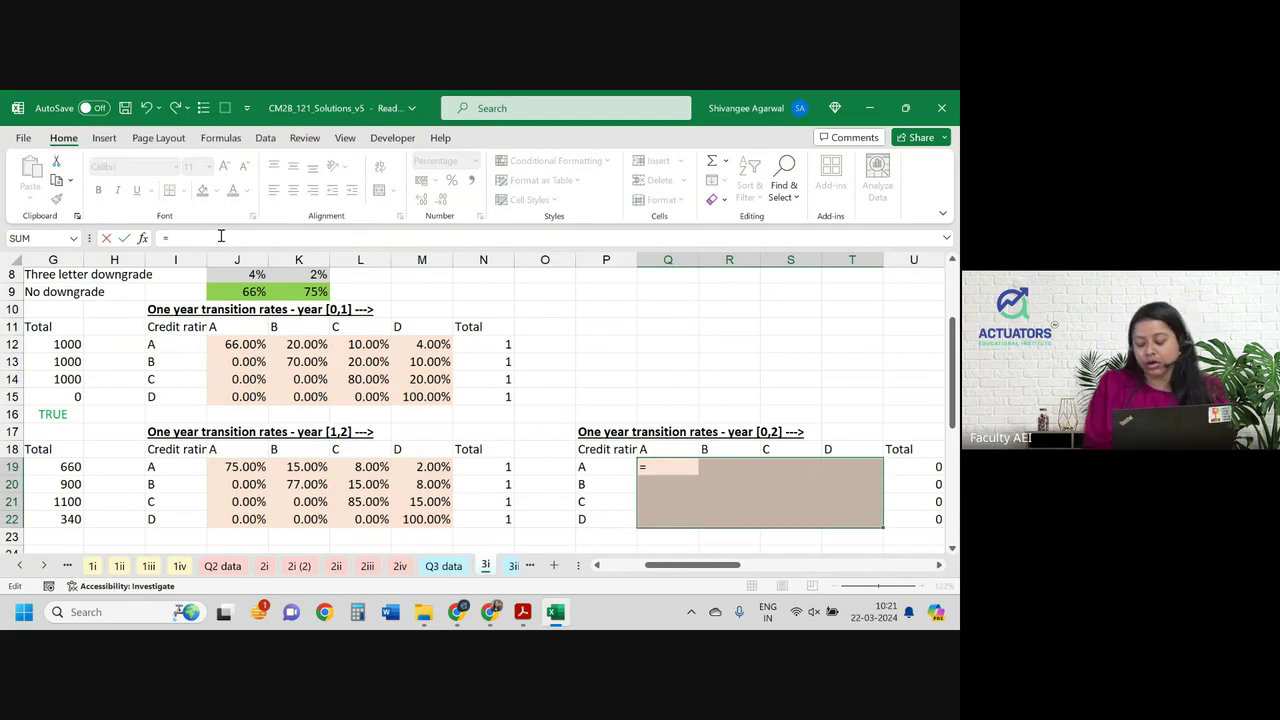
{"action": "type", "text": "m"}
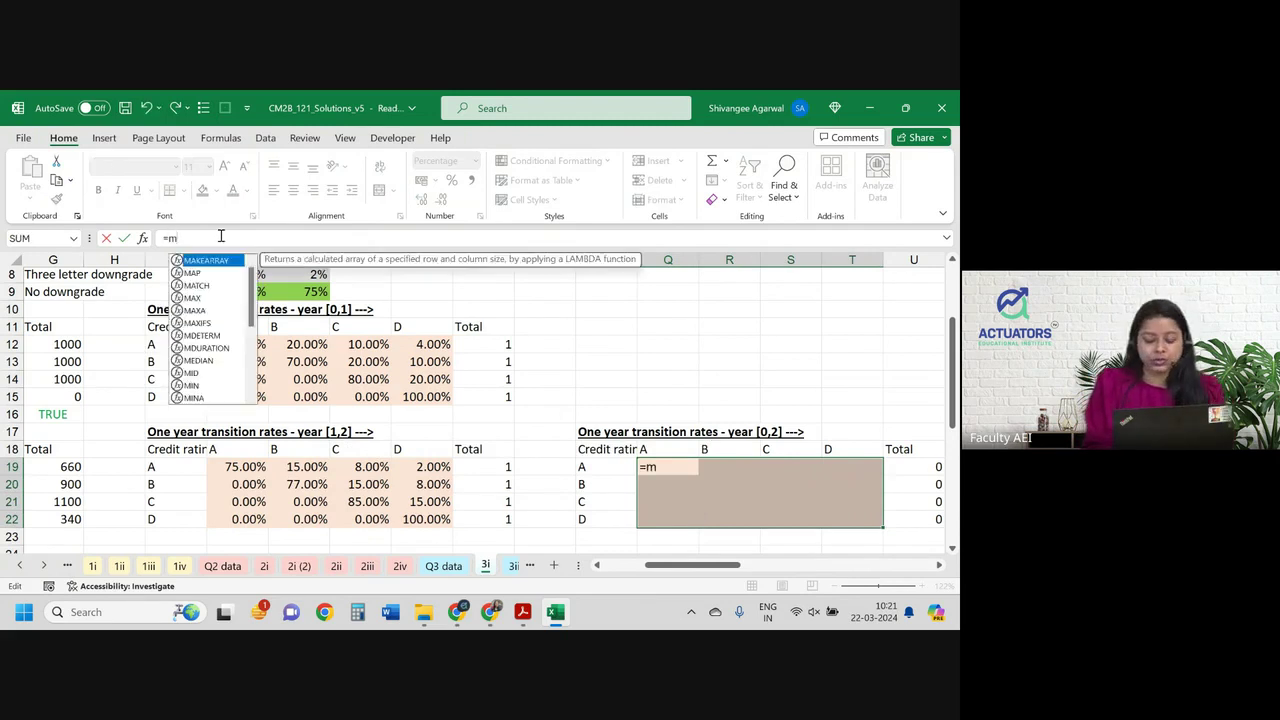
{"action": "type", "text": "mult"}
{"action": "key", "text": "Tab"}
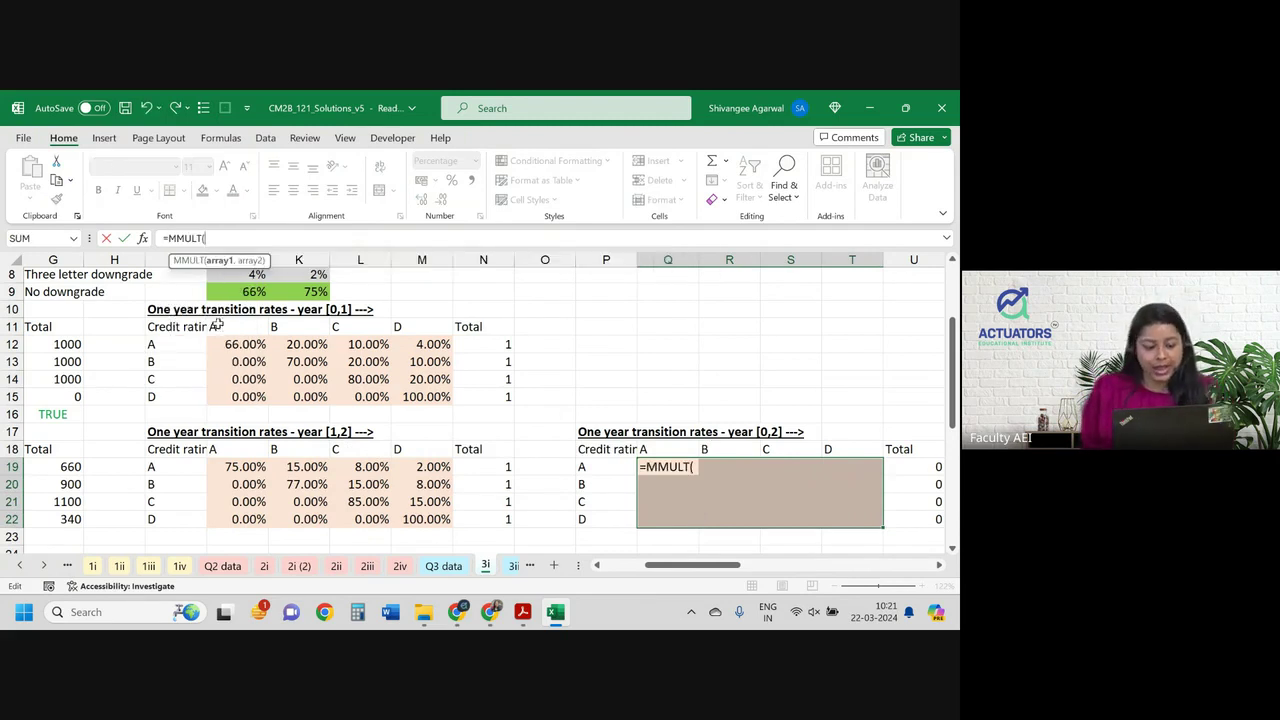
{"action": "left_click_drag", "start_coordinate": [252, 346], "coordinate": [426, 397]}
{"action": "type", "text": ","}
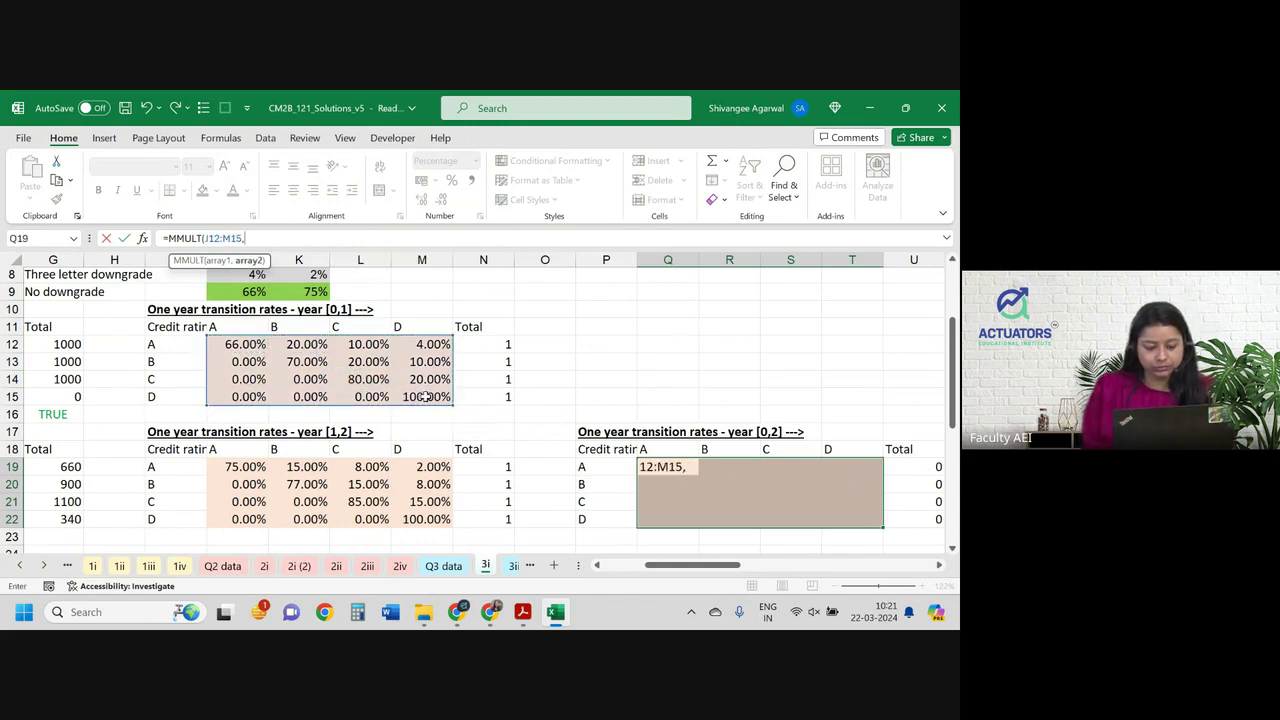
{"action": "left_click", "coordinate": [230, 456]}
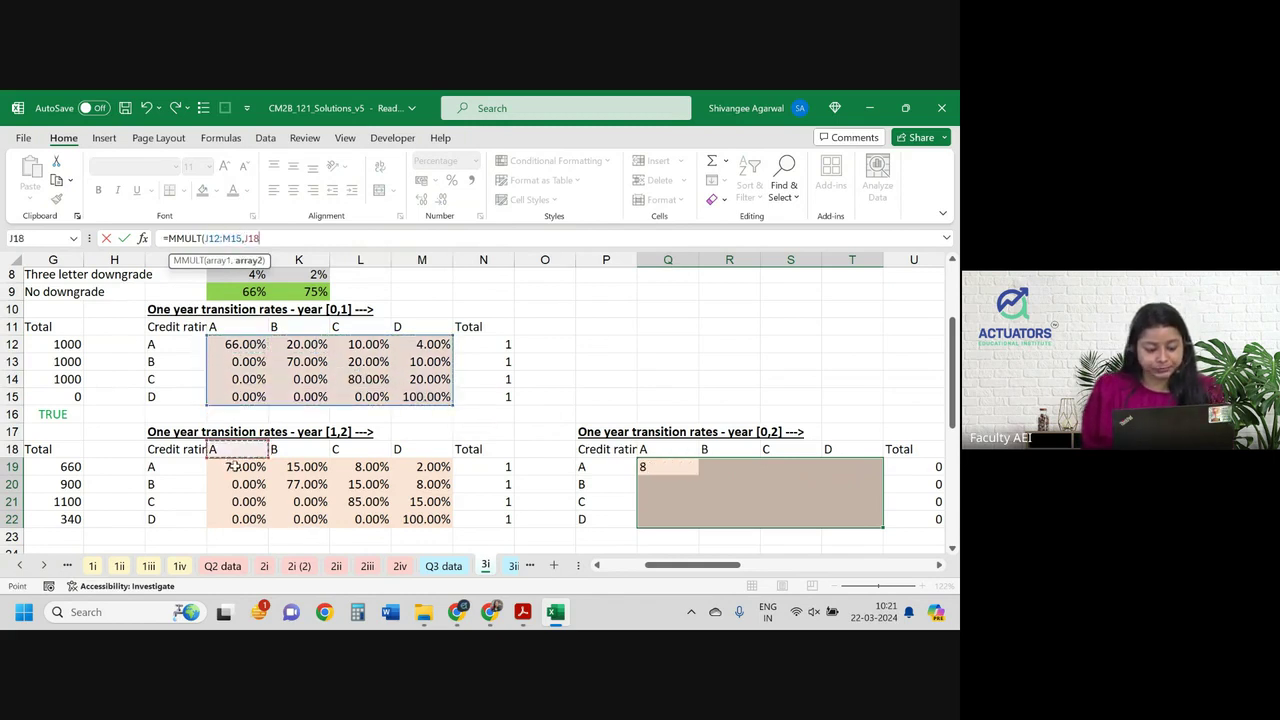
{"action": "left_click_drag", "start_coordinate": [230, 456], "coordinate": [416, 522]}
{"action": "type", "text": ")"}
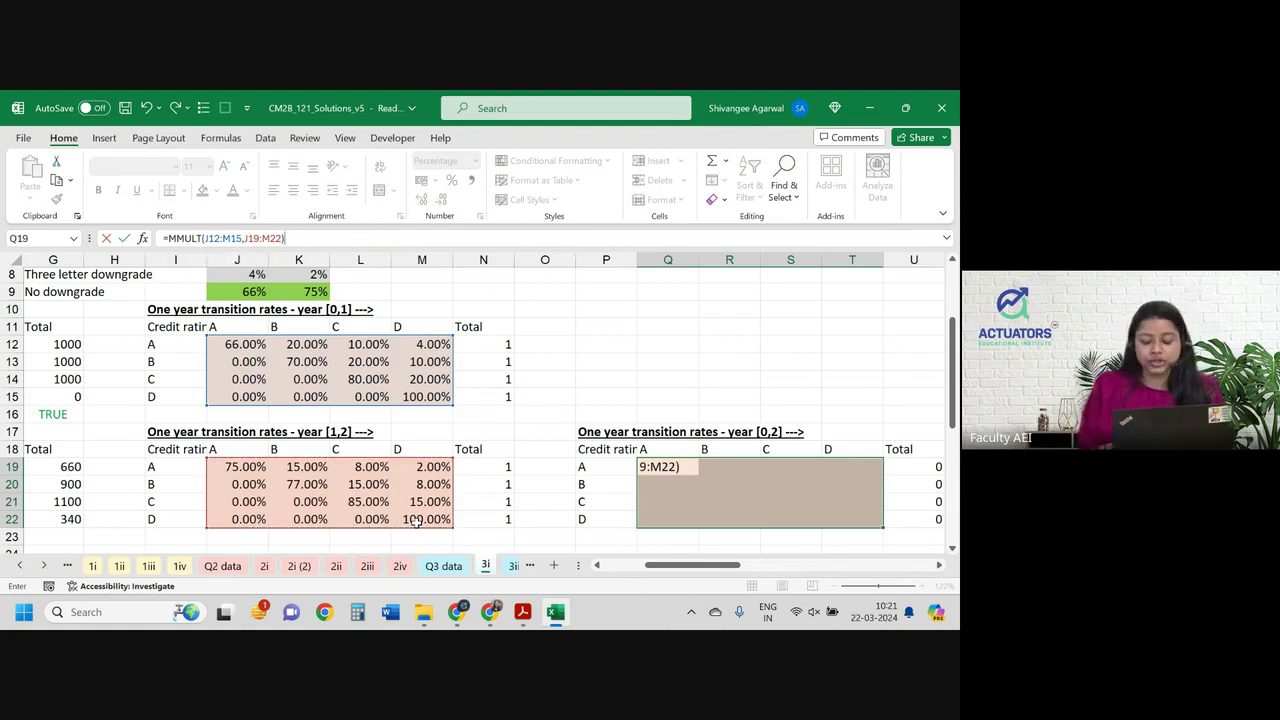
{"action": "key", "text": "ctrl+shift+Return"}
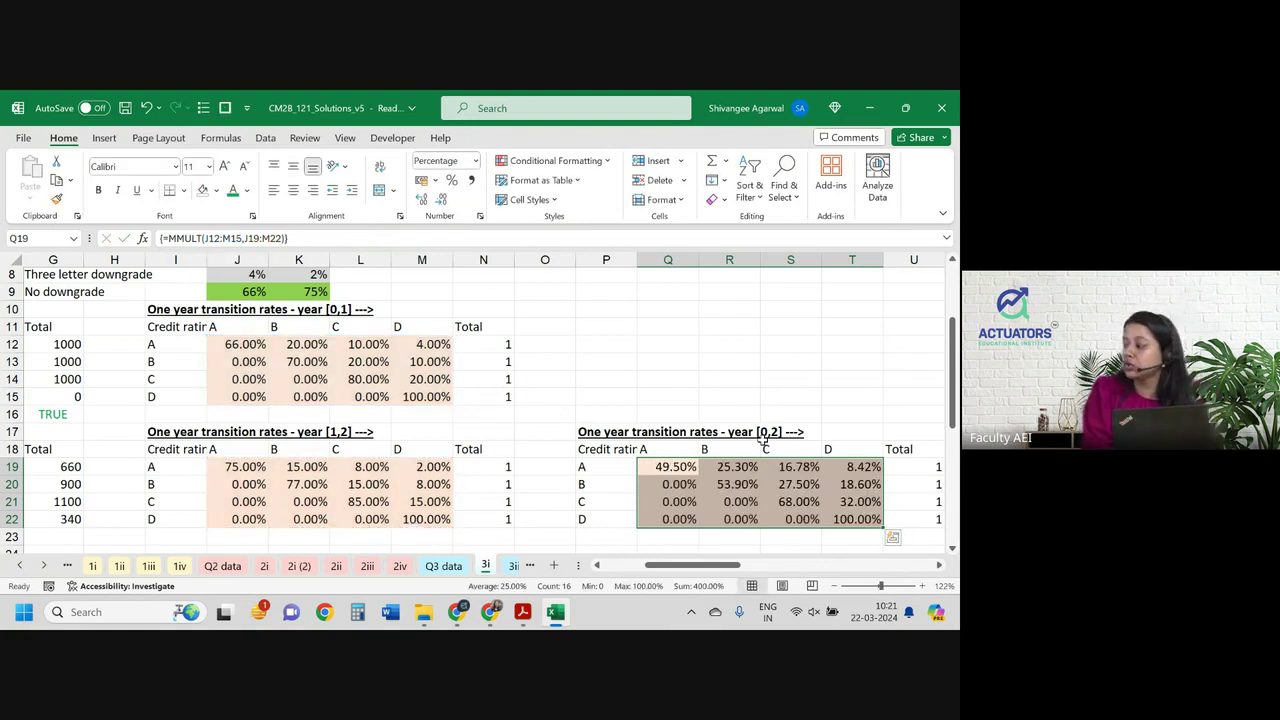
Review the year [0,2] results, including the default column values.
{"action": "left_click", "coordinate": [764, 440]}
{"action": "left_click_drag", "start_coordinate": [841, 476], "coordinate": [846, 517]}
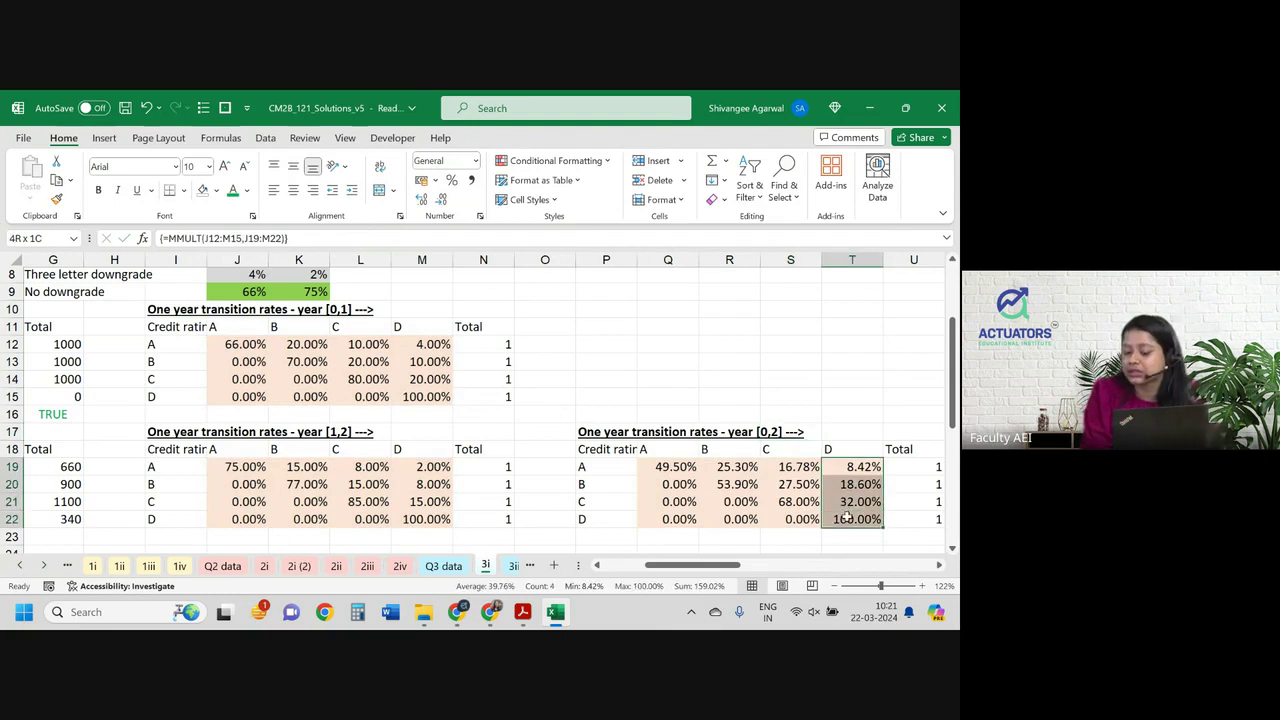
{"action": "left_click", "coordinate": [668, 519]}
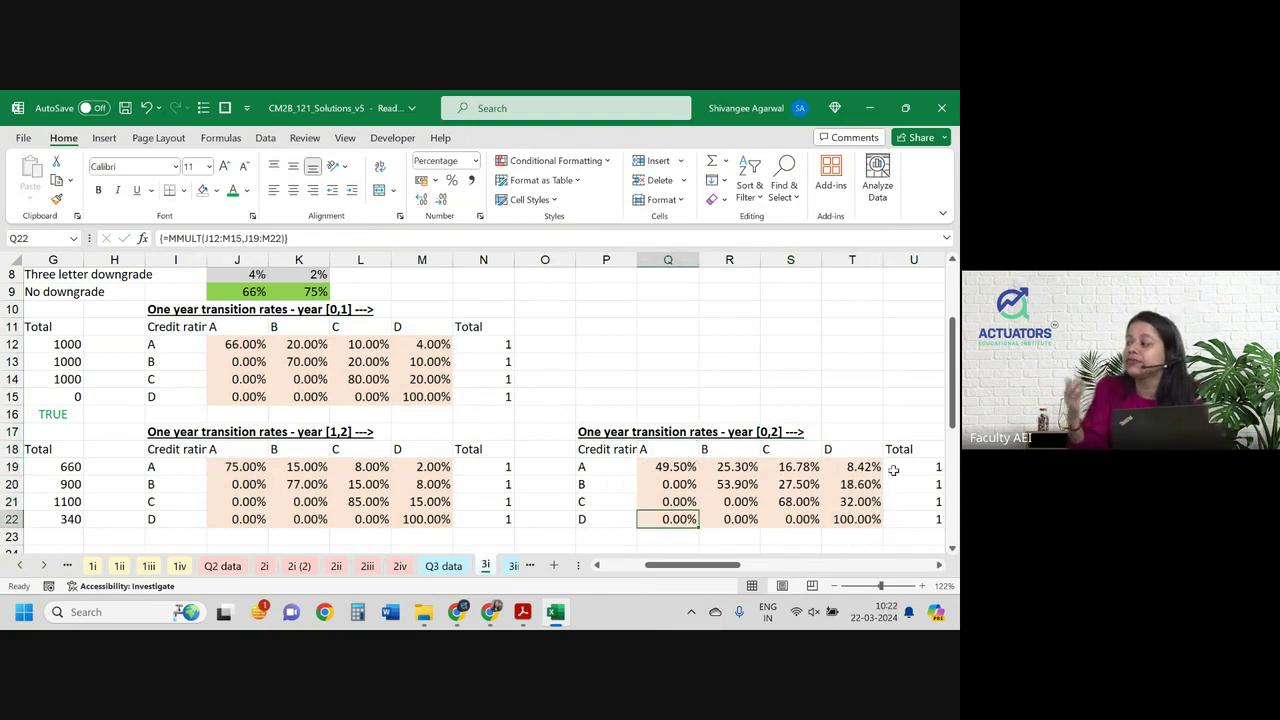
{"action": "left_click", "coordinate": [618, 469]}
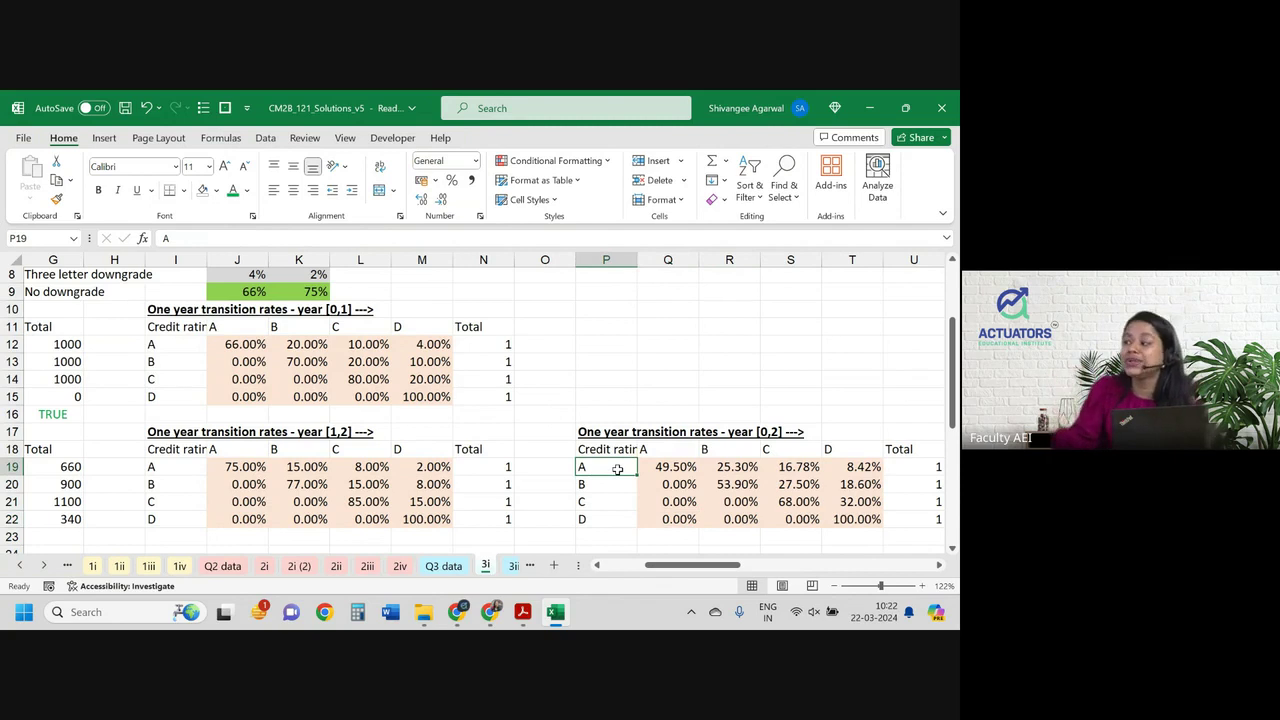
Turn the year [0,2] default column T19:T22 text green (8.42%, 18.60%, 32.00%, 100.00%).
{"action": "left_click", "coordinate": [858, 472]}
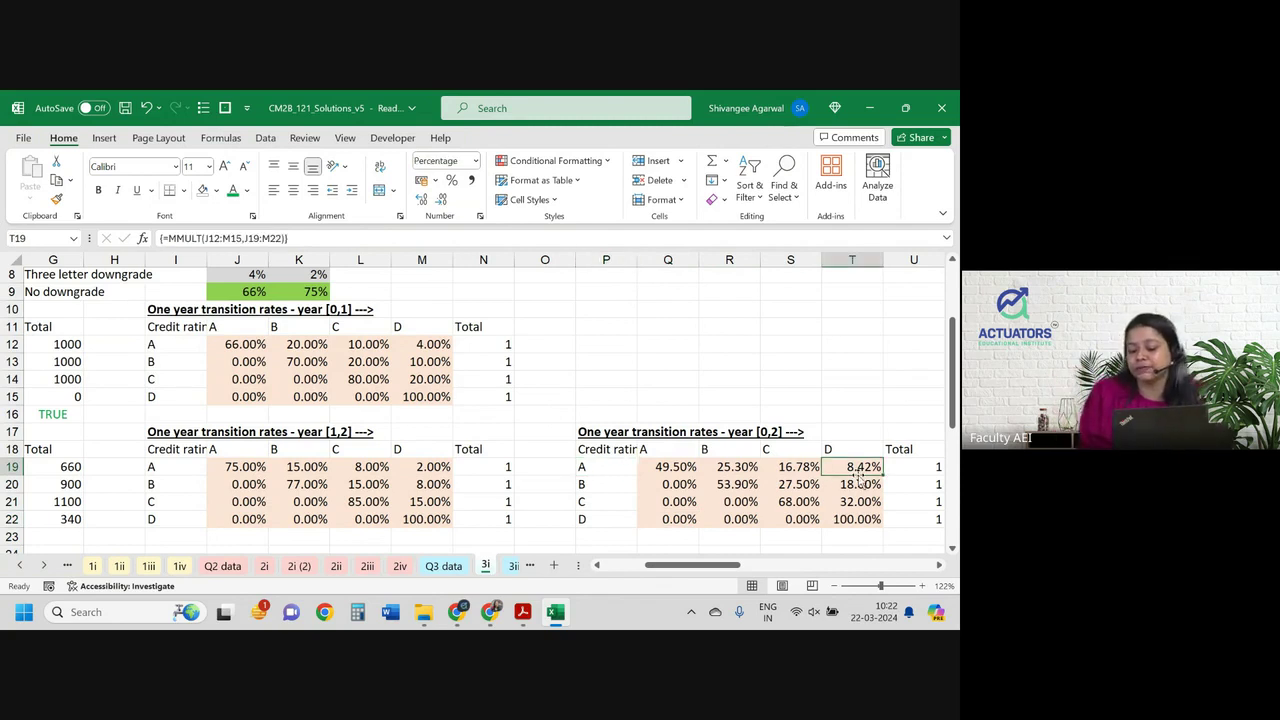
{"action": "left_click", "coordinate": [607, 486]}
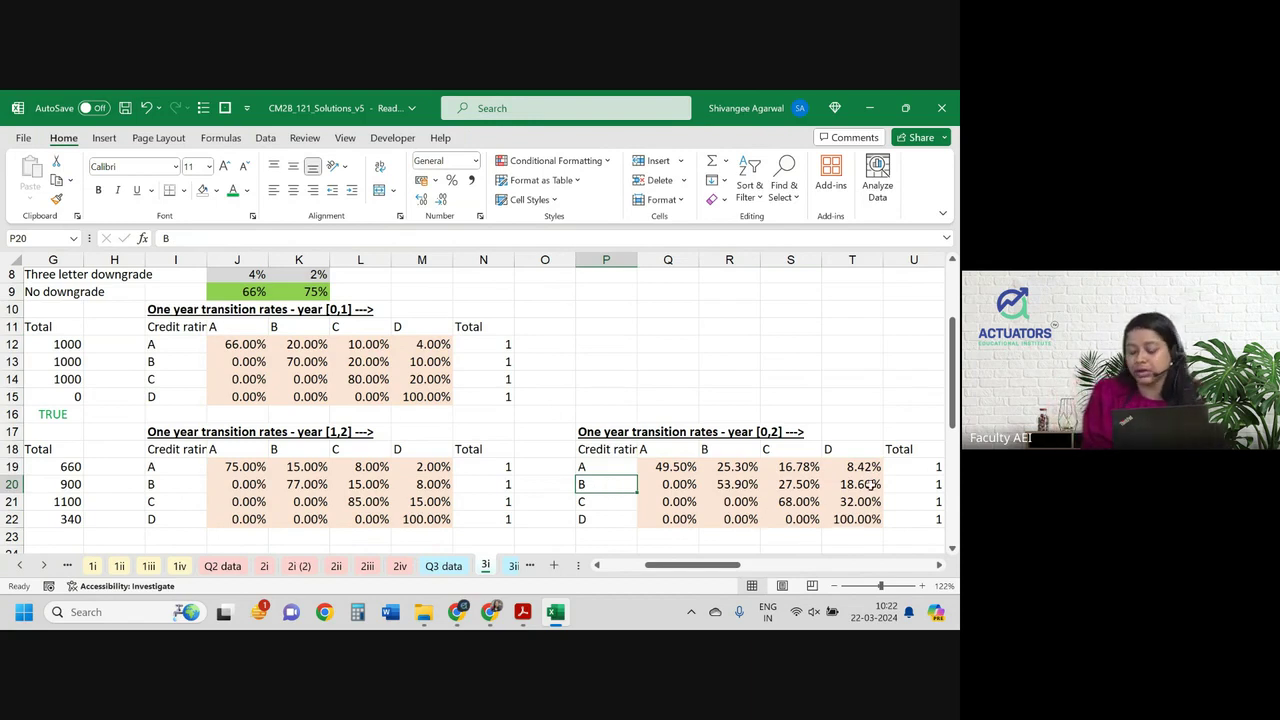
{"action": "left_click", "coordinate": [872, 485]}
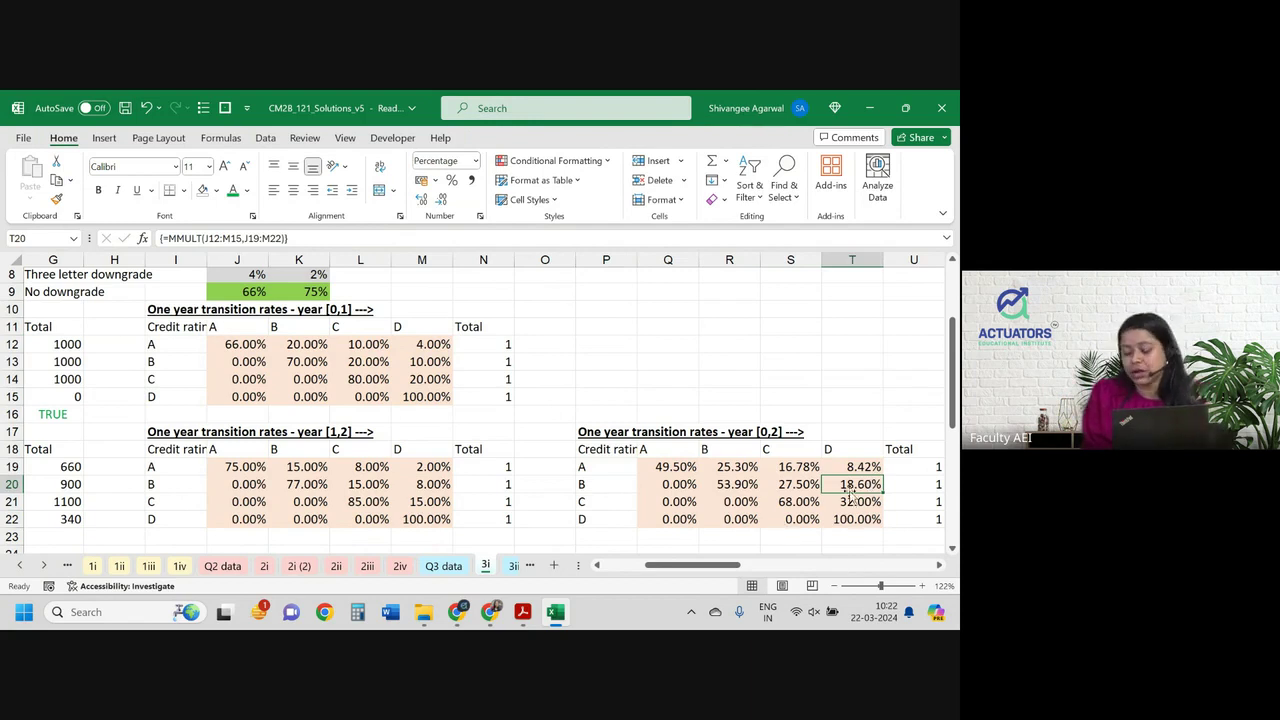
{"action": "left_click_drag", "start_coordinate": [840, 467], "coordinate": [843, 519]}
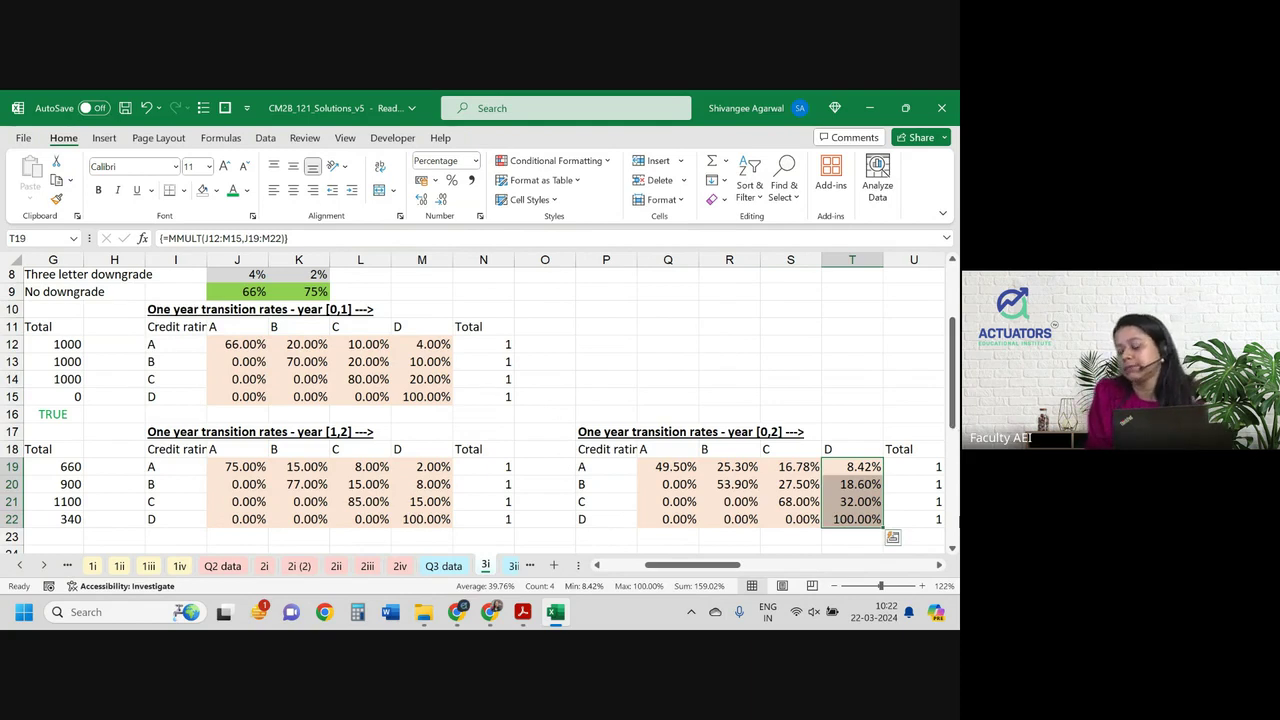
{"action": "left_click", "coordinate": [233, 192]}
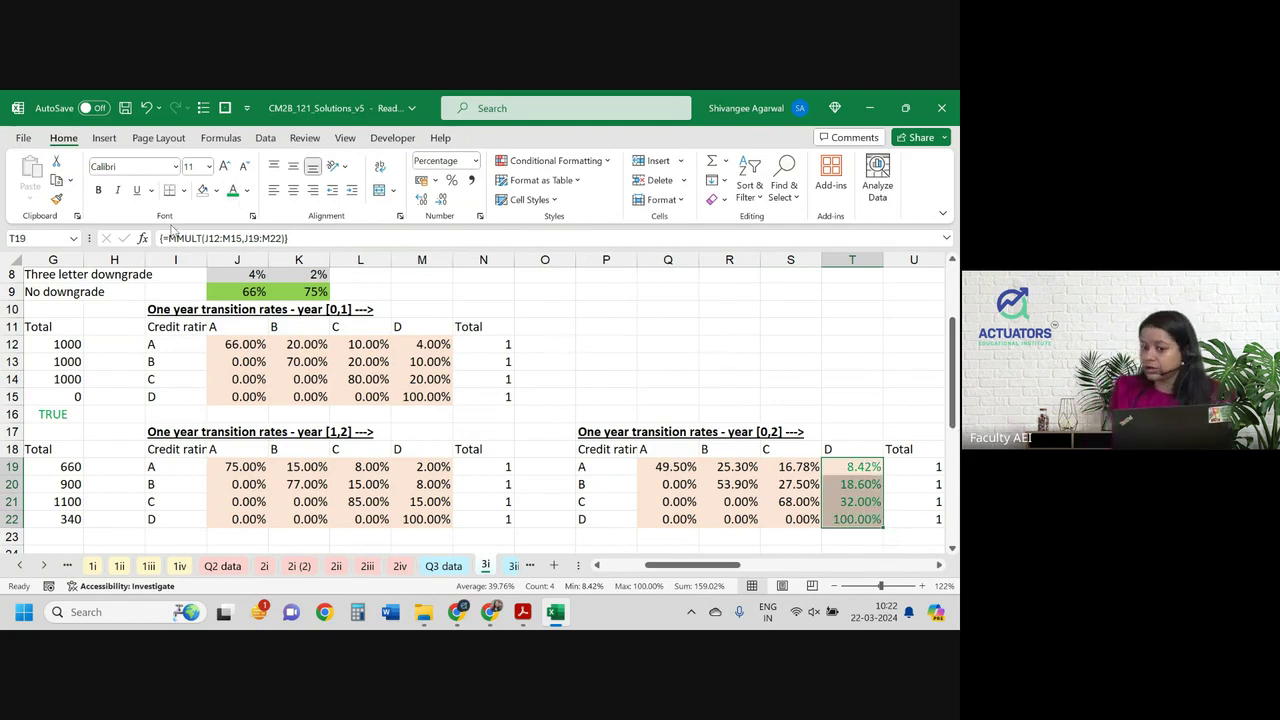
Give the default column T19:T22 a dark green fill with white text.
{"action": "left_click", "coordinate": [216, 191]}
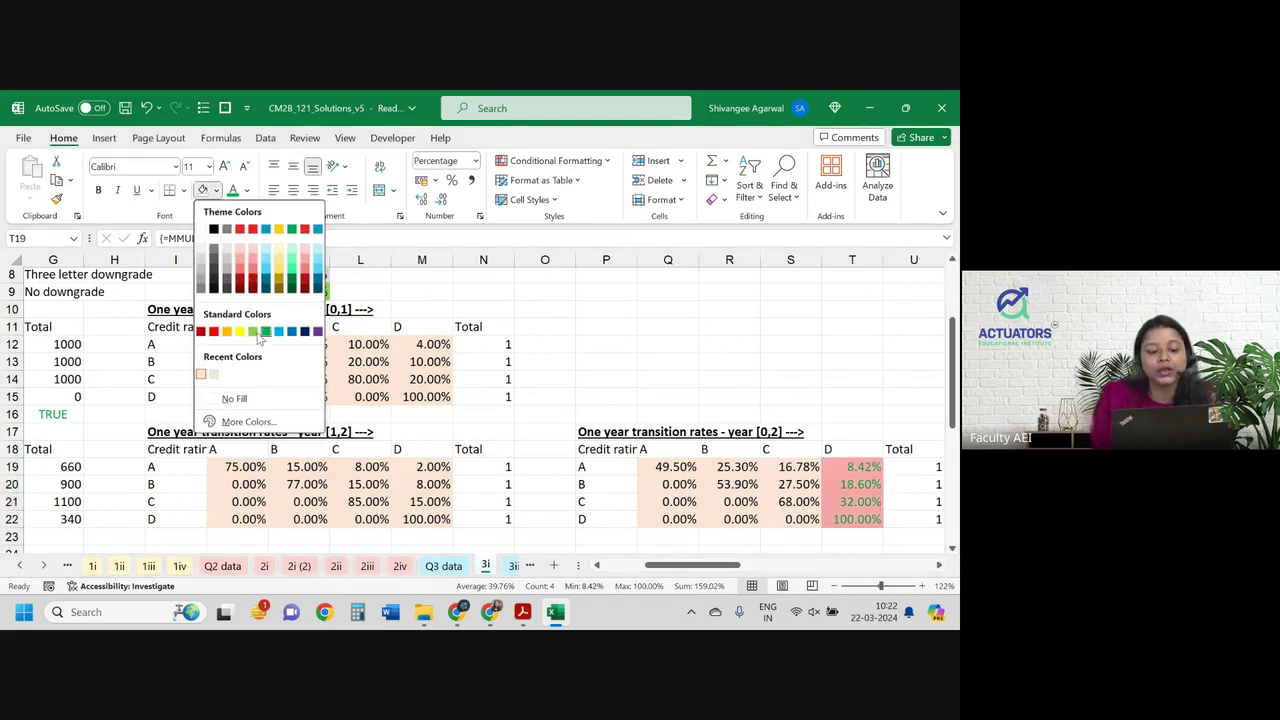
{"action": "left_click", "coordinate": [255, 331]}
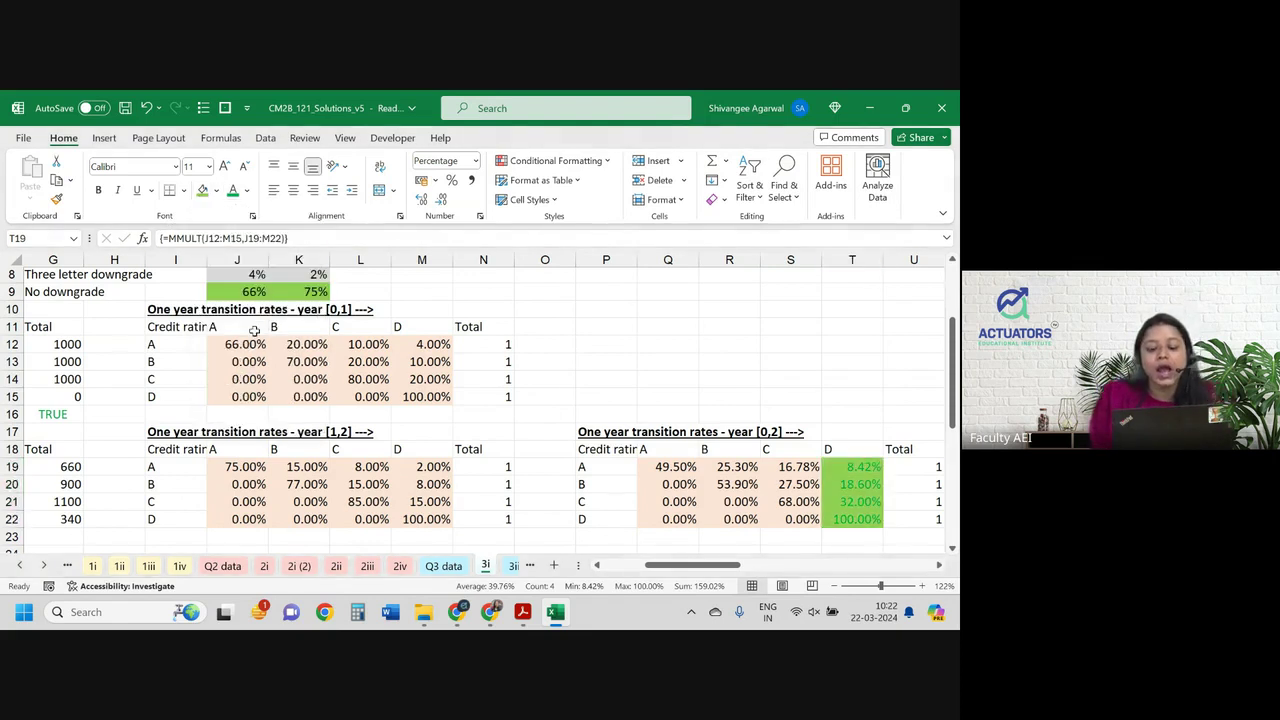
{"action": "left_click", "coordinate": [216, 191]}
{"action": "left_click", "coordinate": [267, 331]}
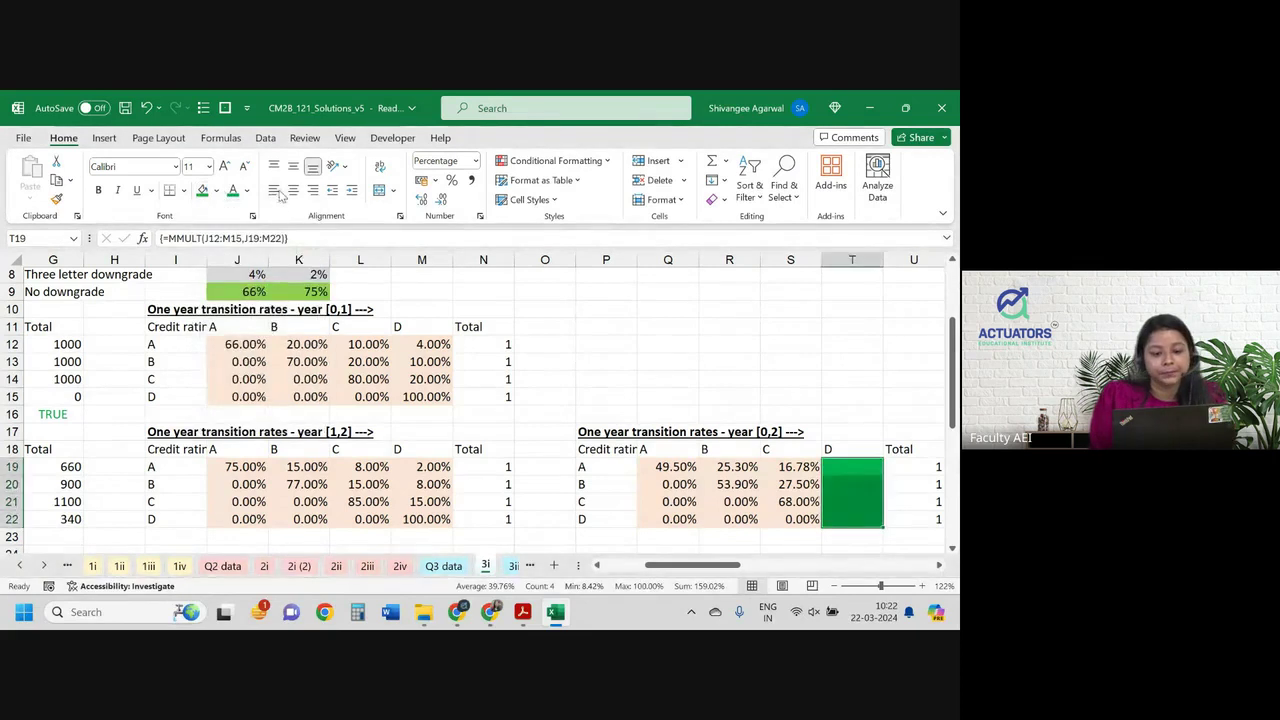
{"action": "left_click", "coordinate": [245, 191]}
{"action": "left_click", "coordinate": [240, 249]}
{"action": "left_click", "coordinate": [672, 400]}
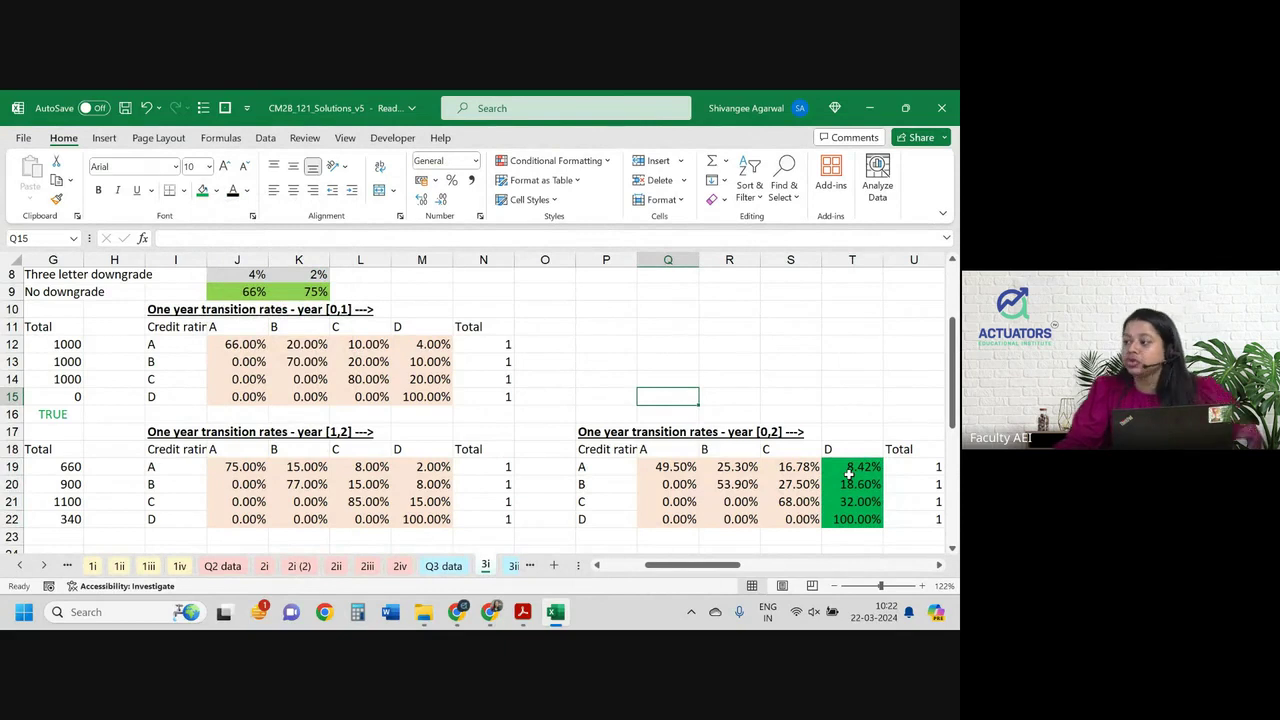
Inspect the MMULT formula behind the A-to-A result.
{"action": "left_click", "coordinate": [658, 467]}
{"action": "left_click", "coordinate": [608, 443]}
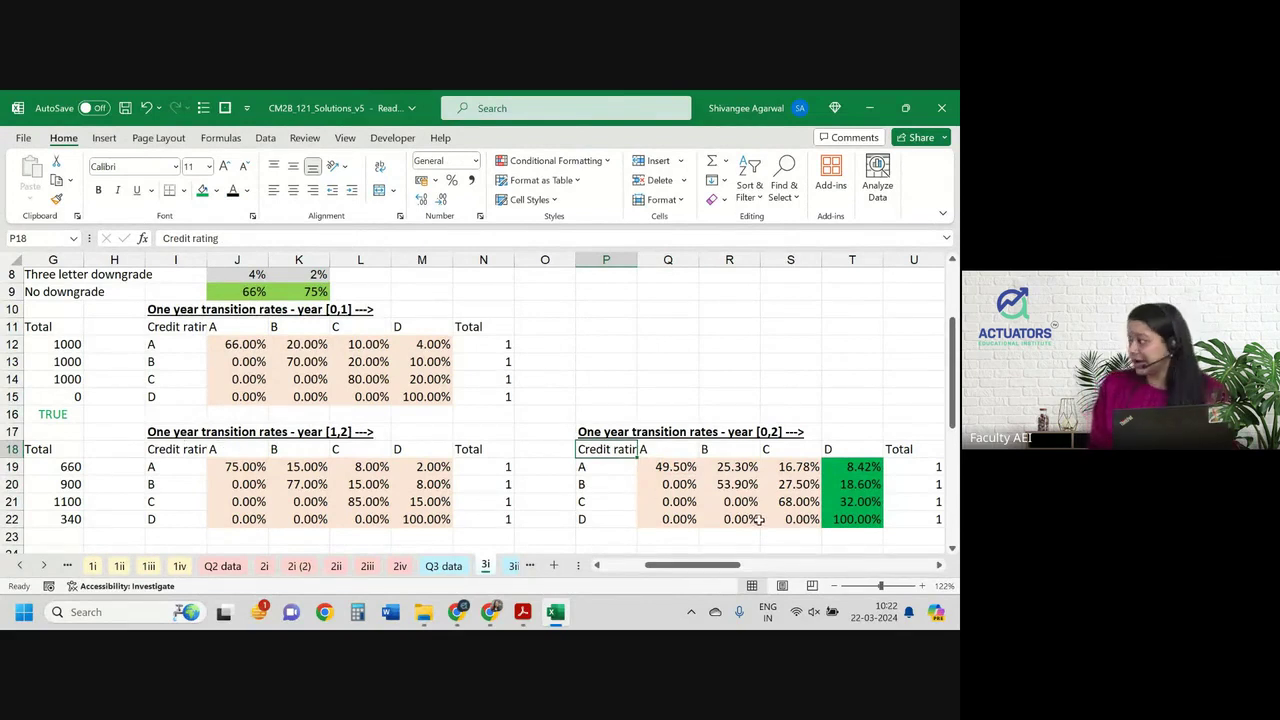
{"action": "left_click", "coordinate": [670, 469]}
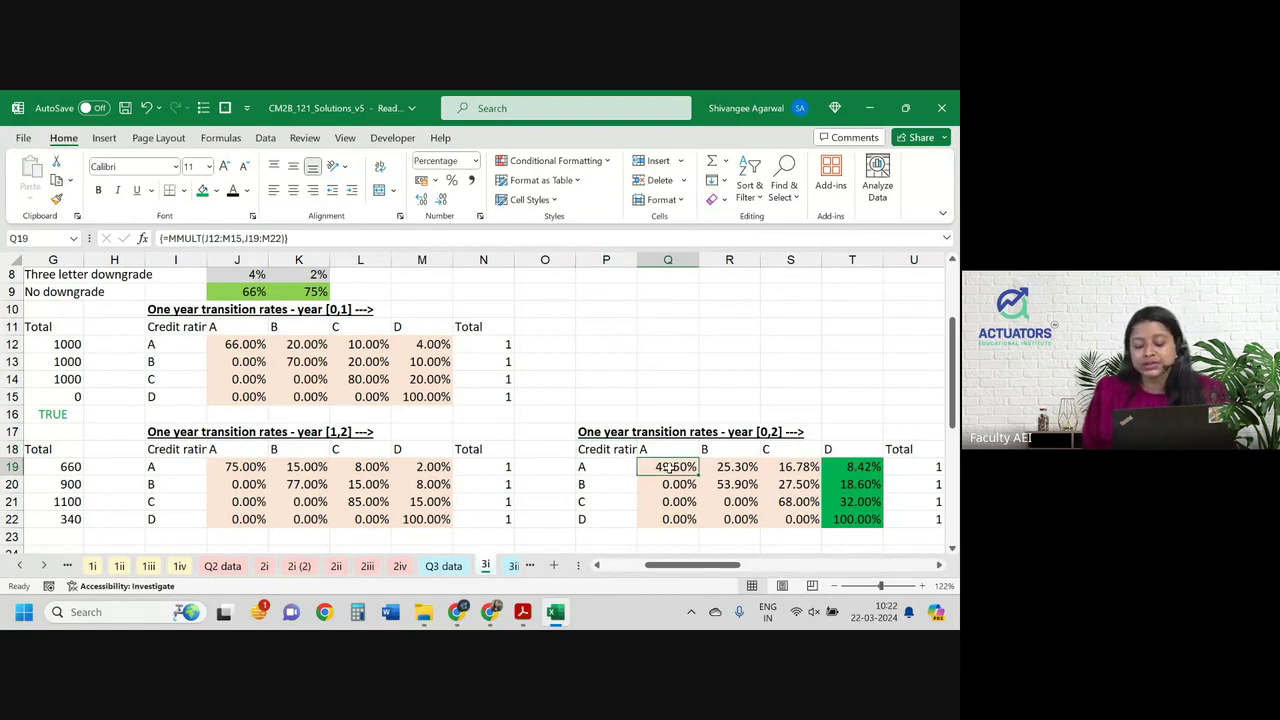
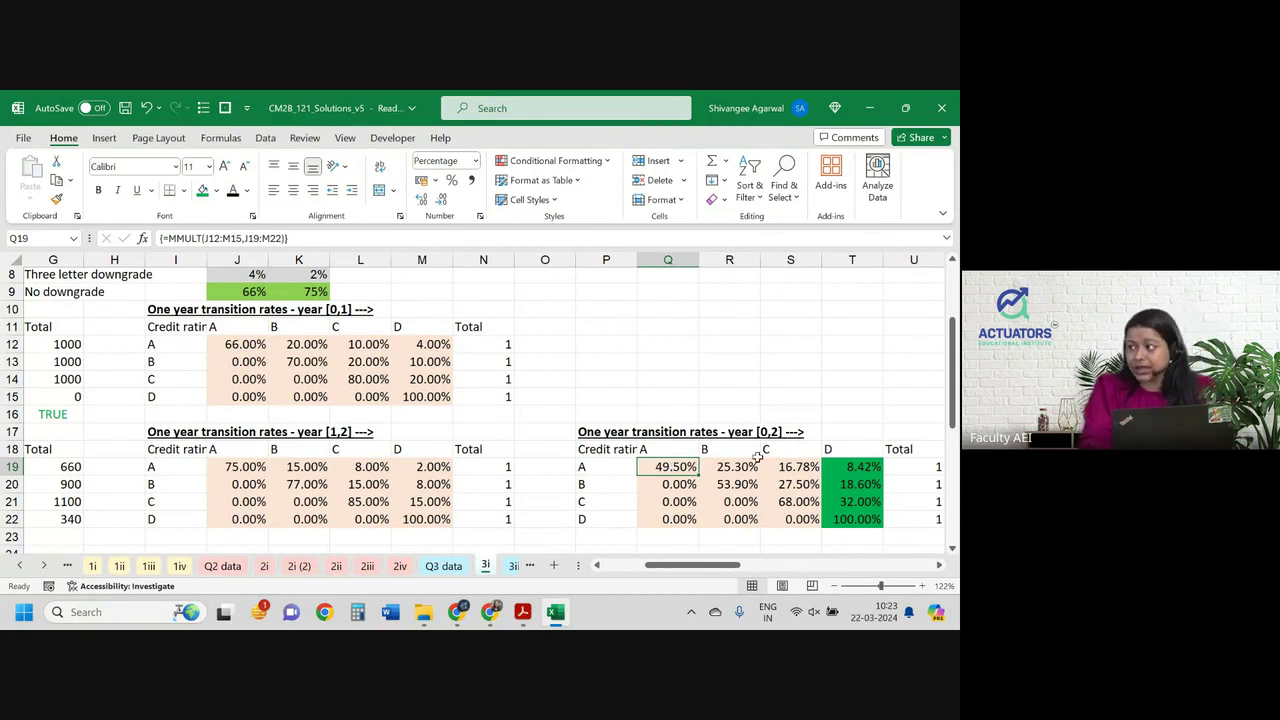
Try entering =J12*J19 in Q19, which triggers the array-edit warning.
{"action": "type", "text": "="}
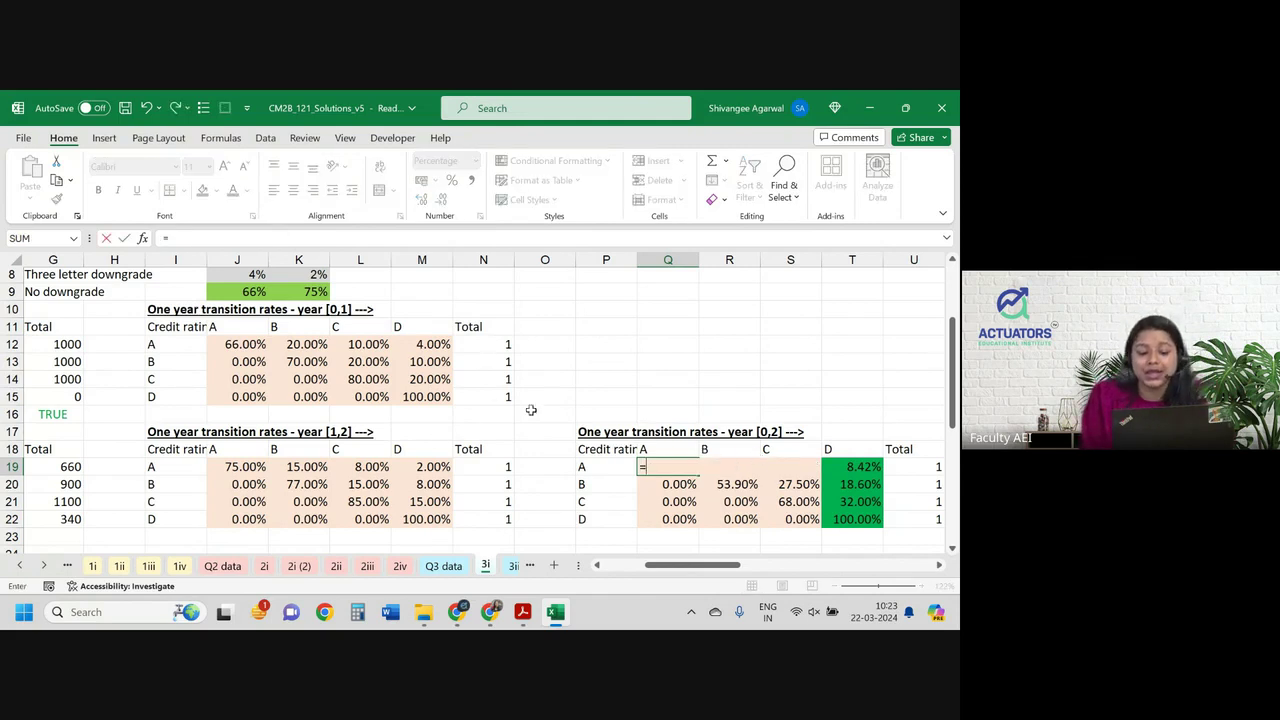
{"action": "left_click", "coordinate": [240, 342]}
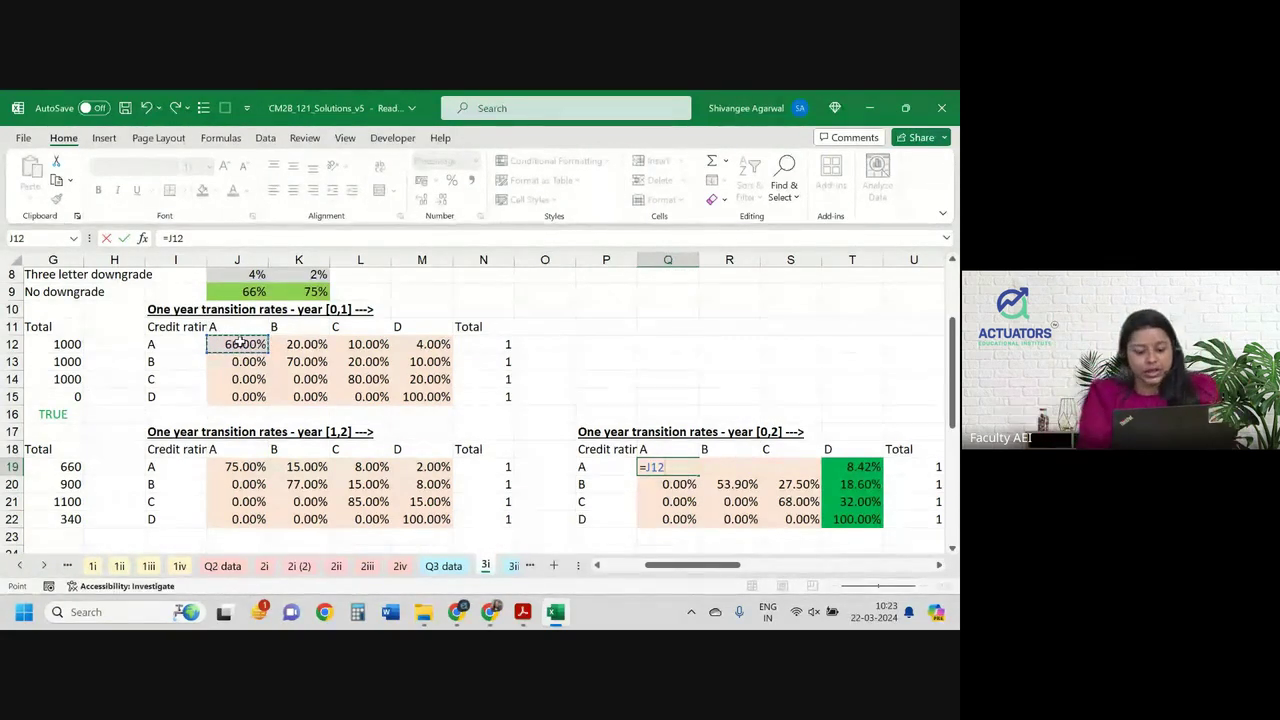
{"action": "type", "text": "*"}
{"action": "left_click", "coordinate": [255, 467]}
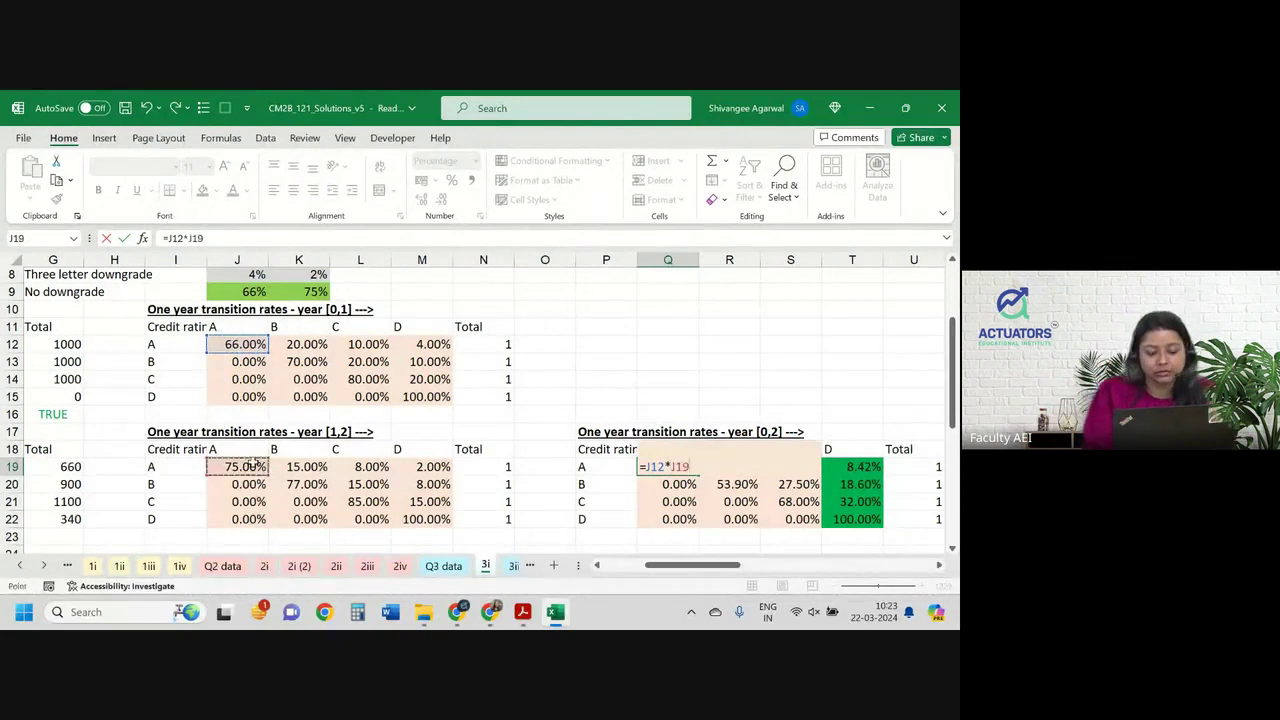
{"action": "key", "text": "Return"}
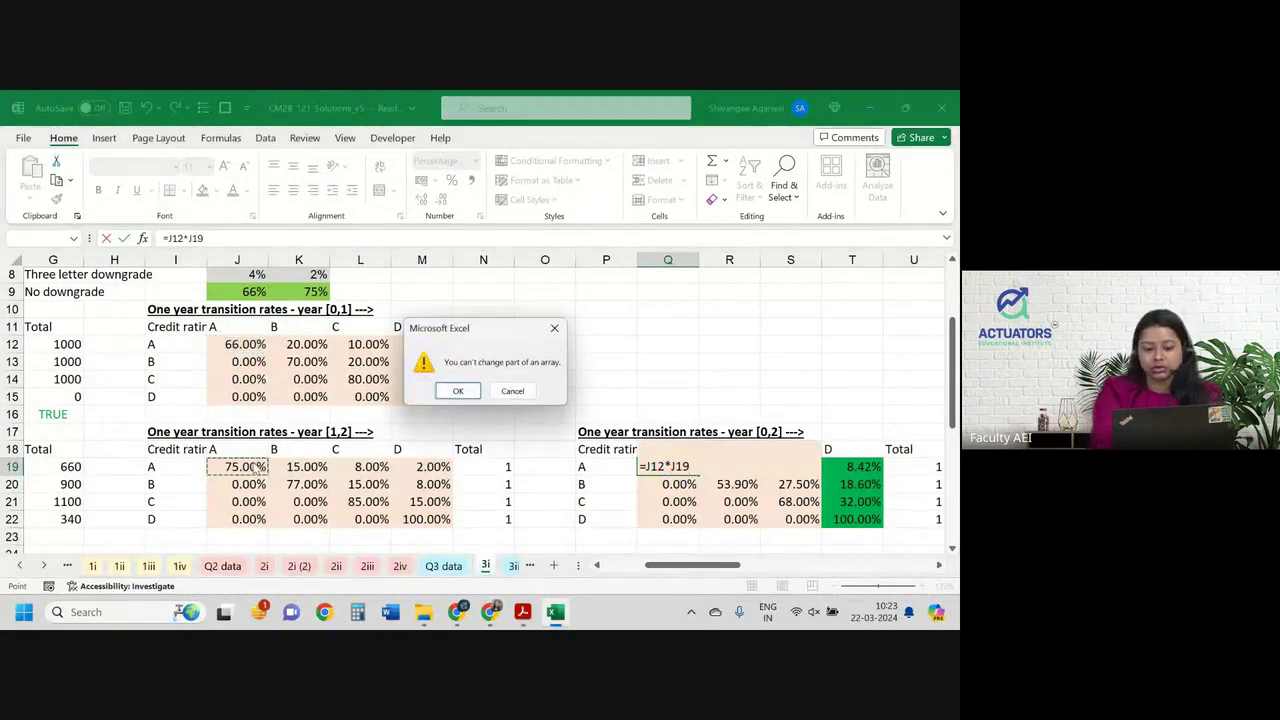
{"action": "left_click", "coordinate": [257, 468]}
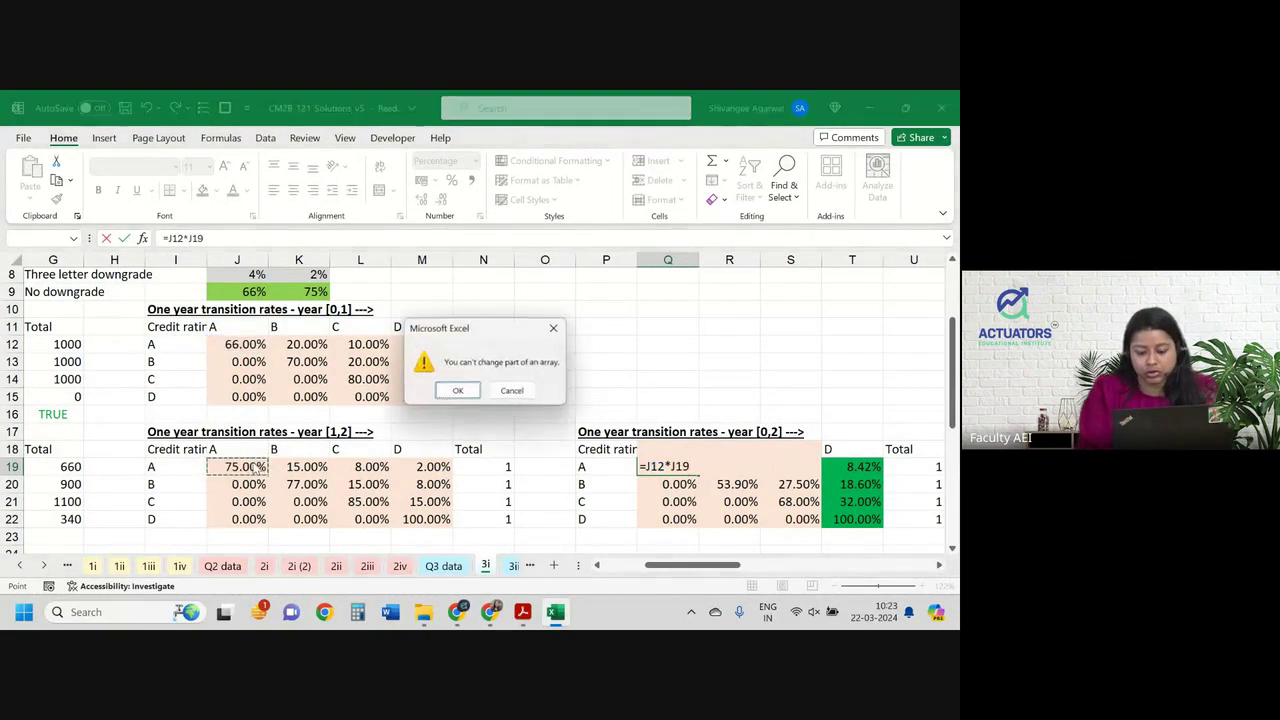
Dismiss the warning and clear the whole MMULT array in Q19:T22.
{"action": "key", "text": "Escape"}
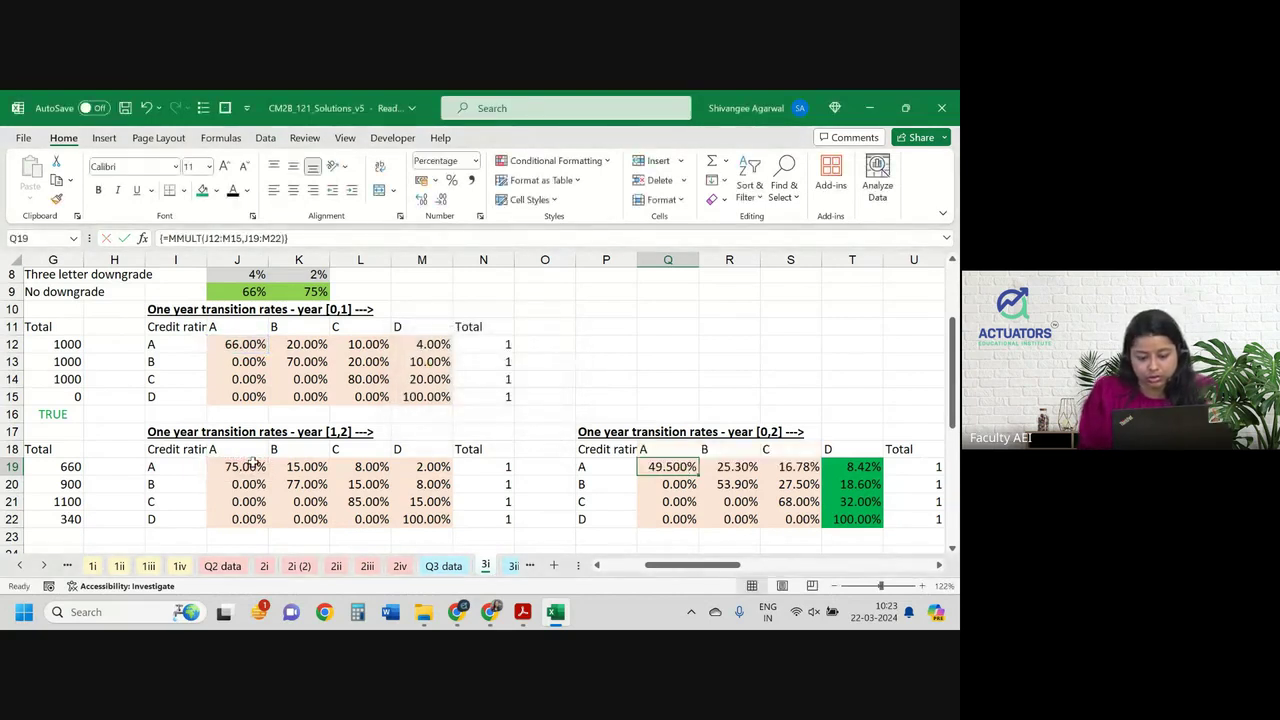
{"action": "key", "text": "ctrl+shift+Right"}
{"action": "key", "text": "shift+Down"}
{"action": "key", "text": "shift+Down"}
{"action": "key", "text": "shift+Down"}
{"action": "key", "text": "shift+Left"}
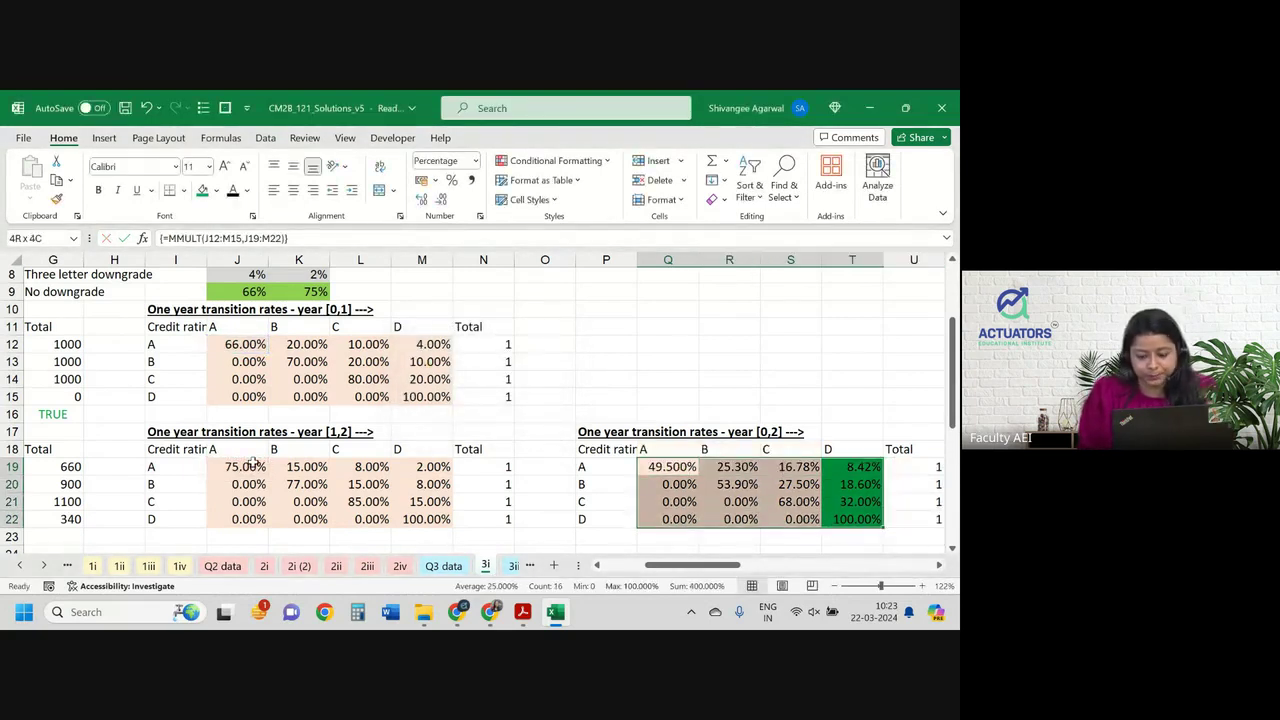
{"action": "key", "text": "Delete"}
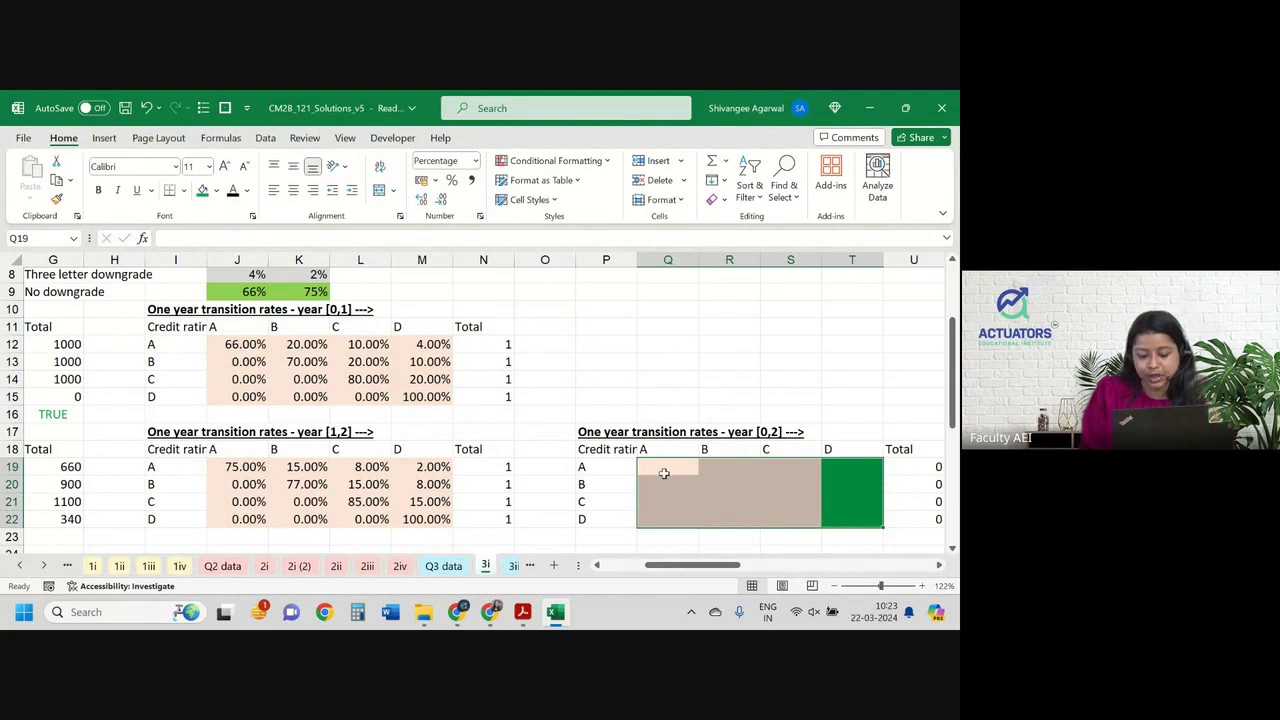
Enter =J19*J12 in Q19 and show its percentage with fewer decimals.
{"action": "left_click", "coordinate": [664, 470]}
{"action": "type", "text": "="}
{"action": "left_click", "coordinate": [216, 470]}
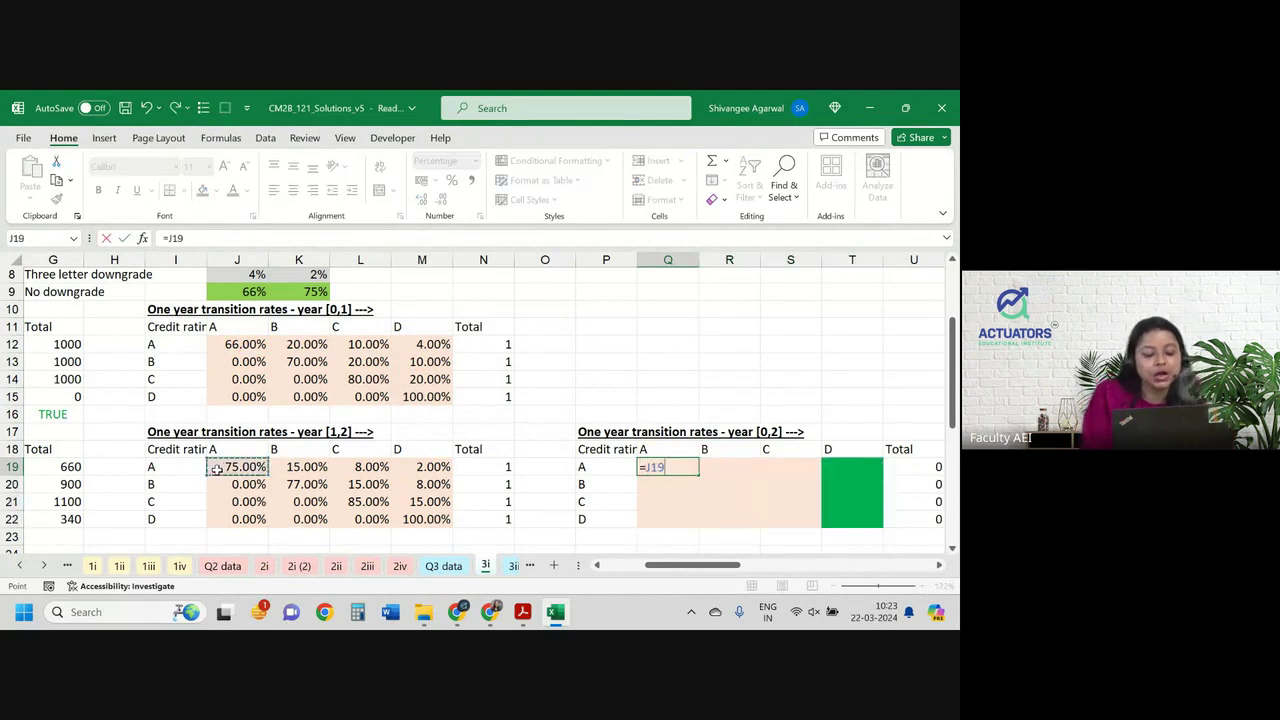
{"action": "type", "text": "*"}
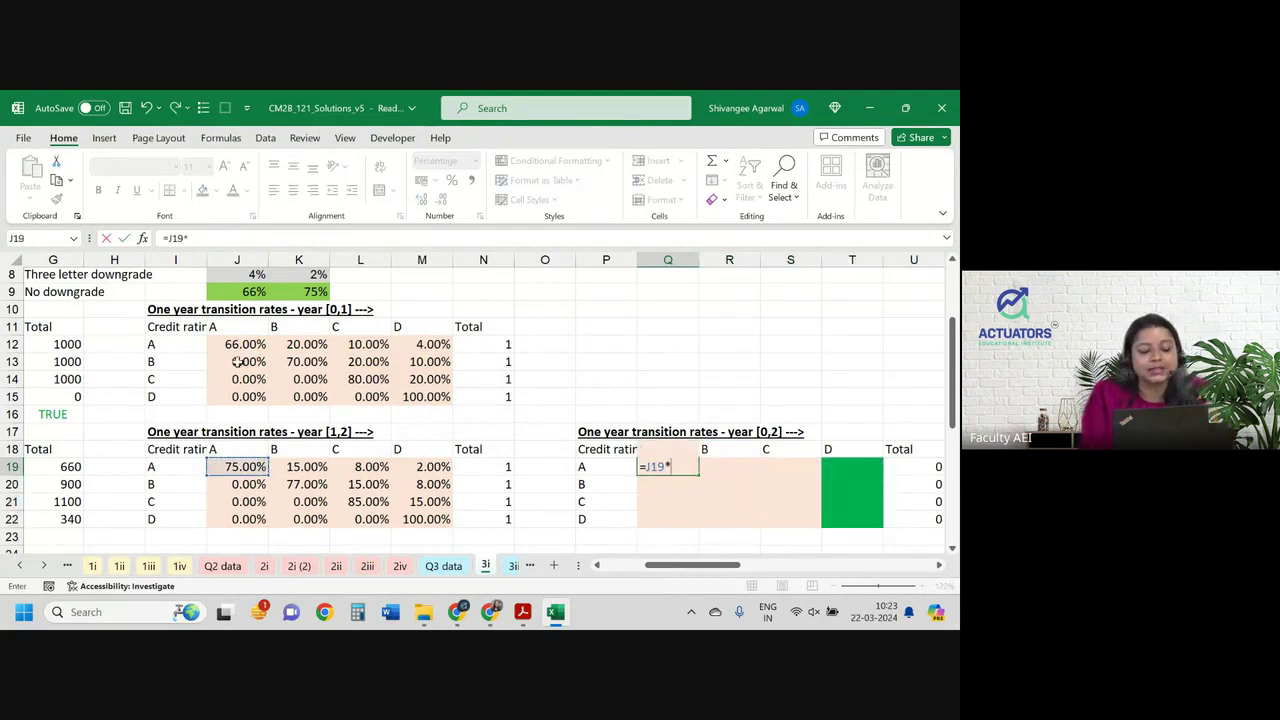
{"action": "left_click", "coordinate": [228, 343]}
{"action": "key", "text": "Return"}
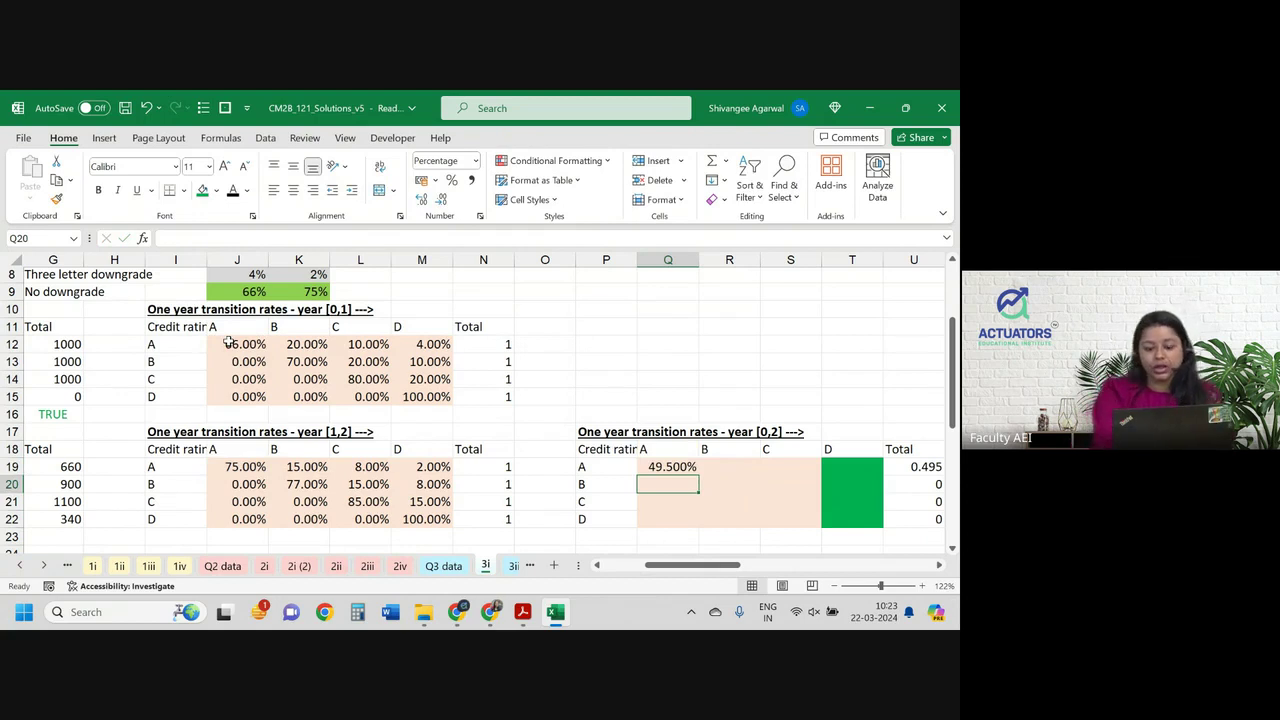
{"action": "key", "text": "Up"}
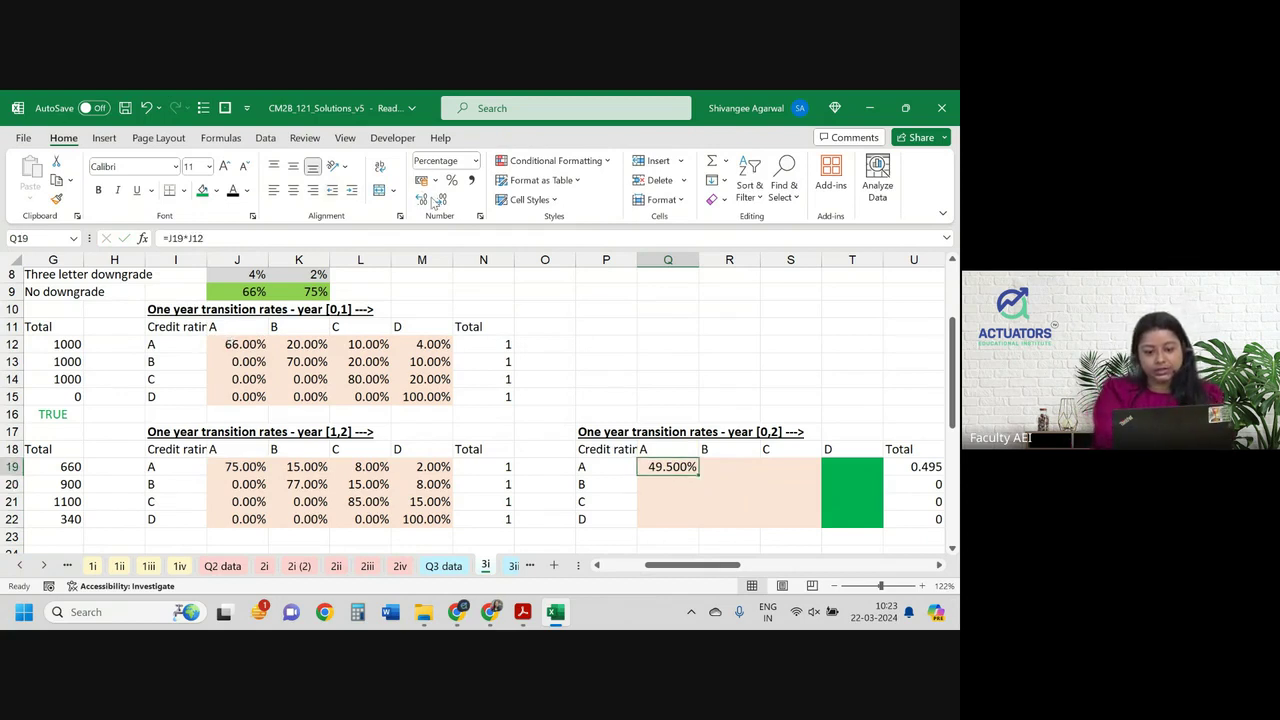
{"action": "left_click", "coordinate": [440, 201]}
{"action": "left_click", "coordinate": [440, 201]}
{"action": "left_click", "coordinate": [440, 201]}
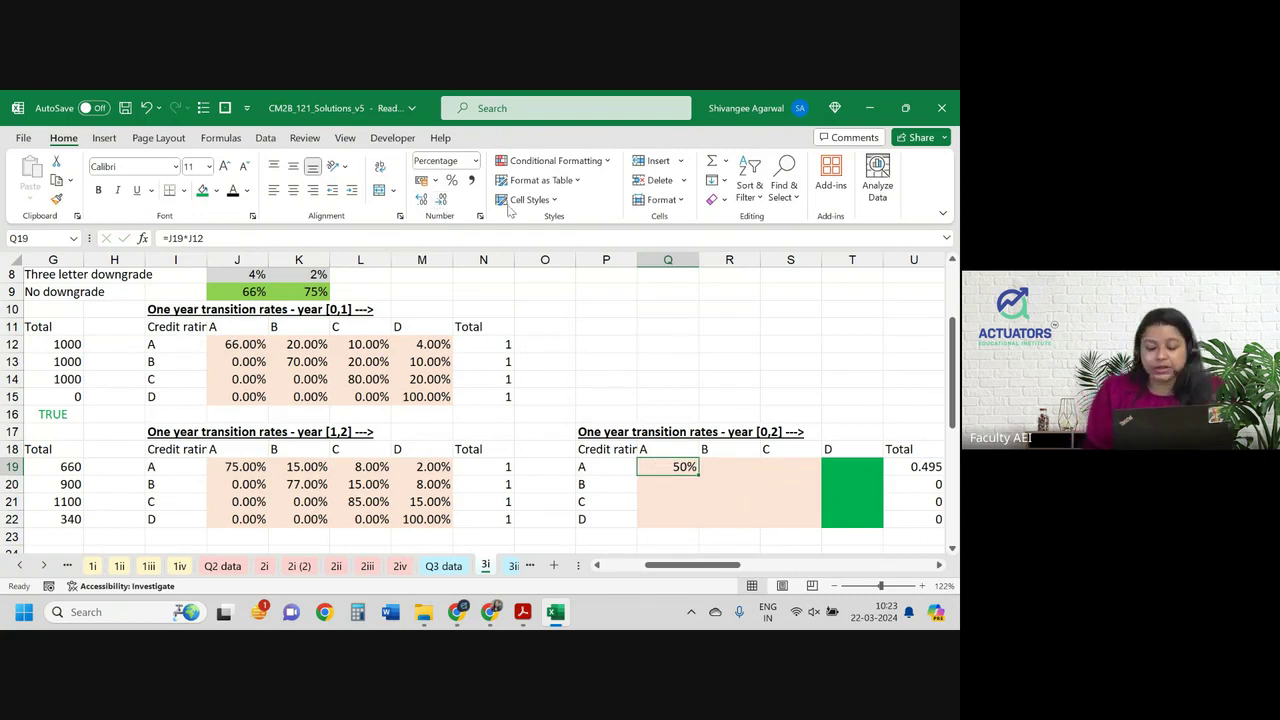
Enter =J12*K19+K12*K20 in R19 for the A-to-B probability.
{"action": "left_click", "coordinate": [719, 464]}
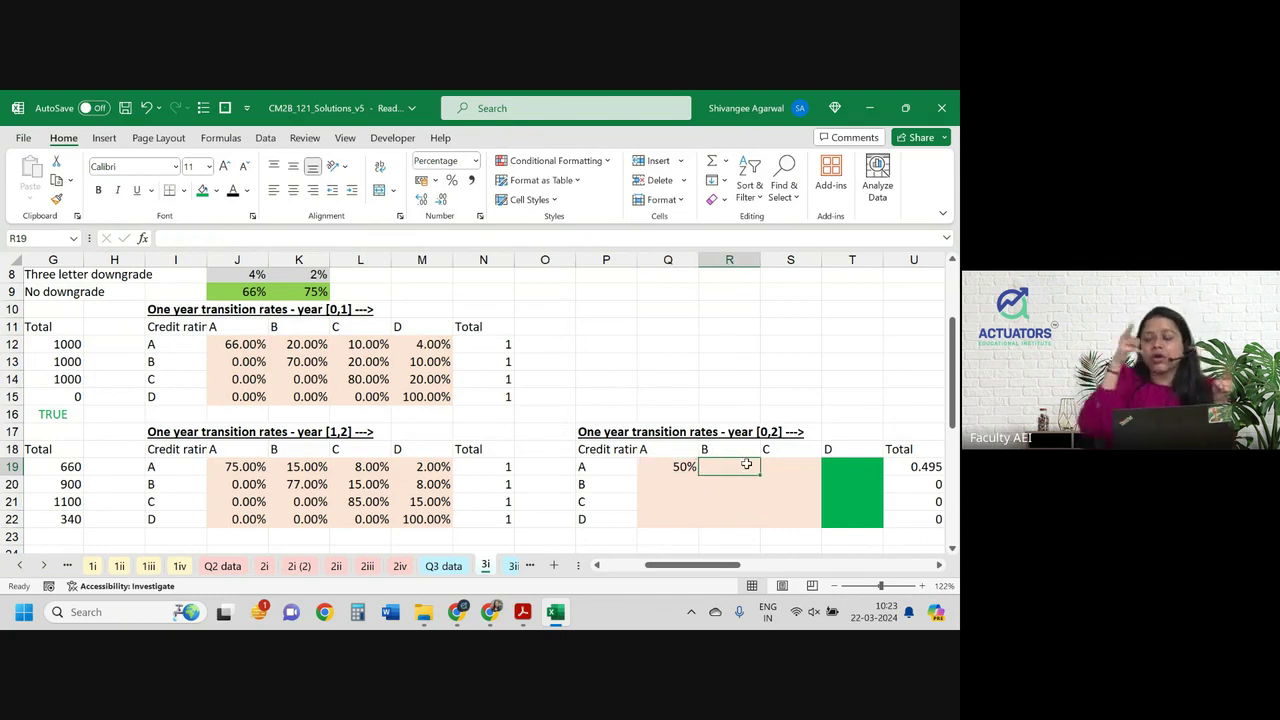
{"action": "type", "text": "="}
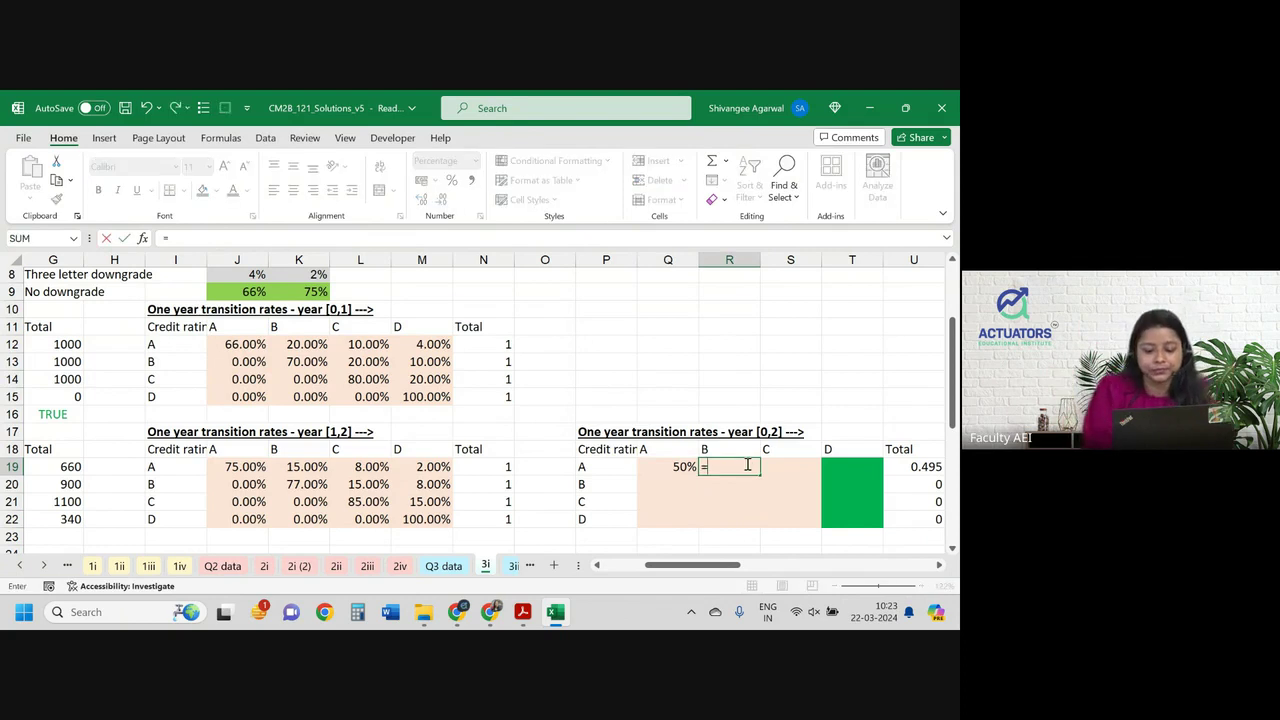
{"action": "left_click", "coordinate": [250, 344]}
{"action": "type", "text": "*"}
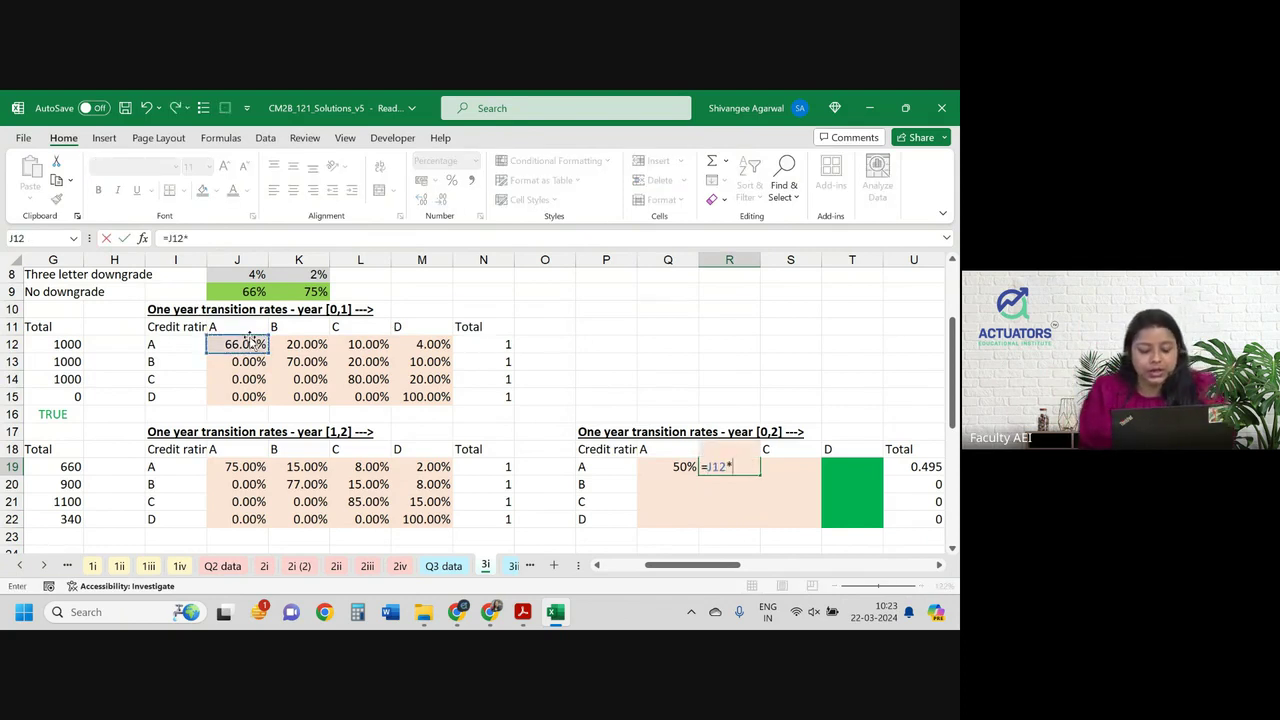
{"action": "left_click", "coordinate": [318, 467]}
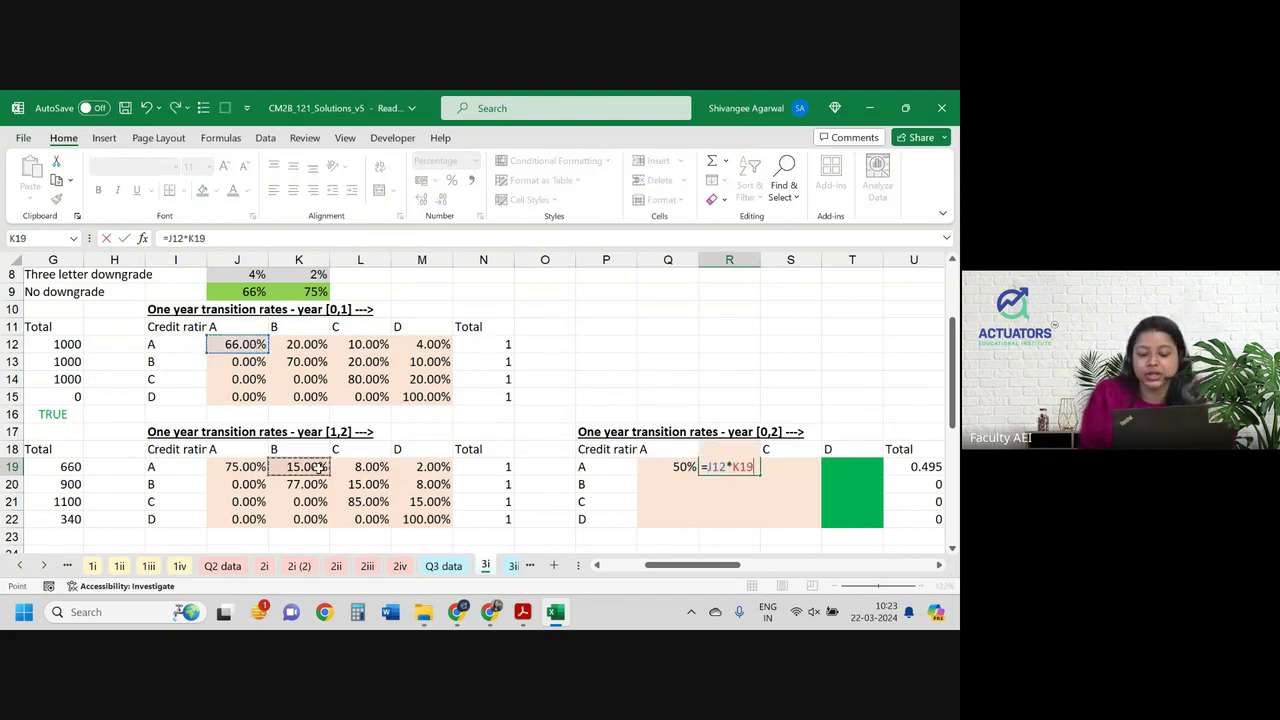
{"action": "type", "text": "+"}
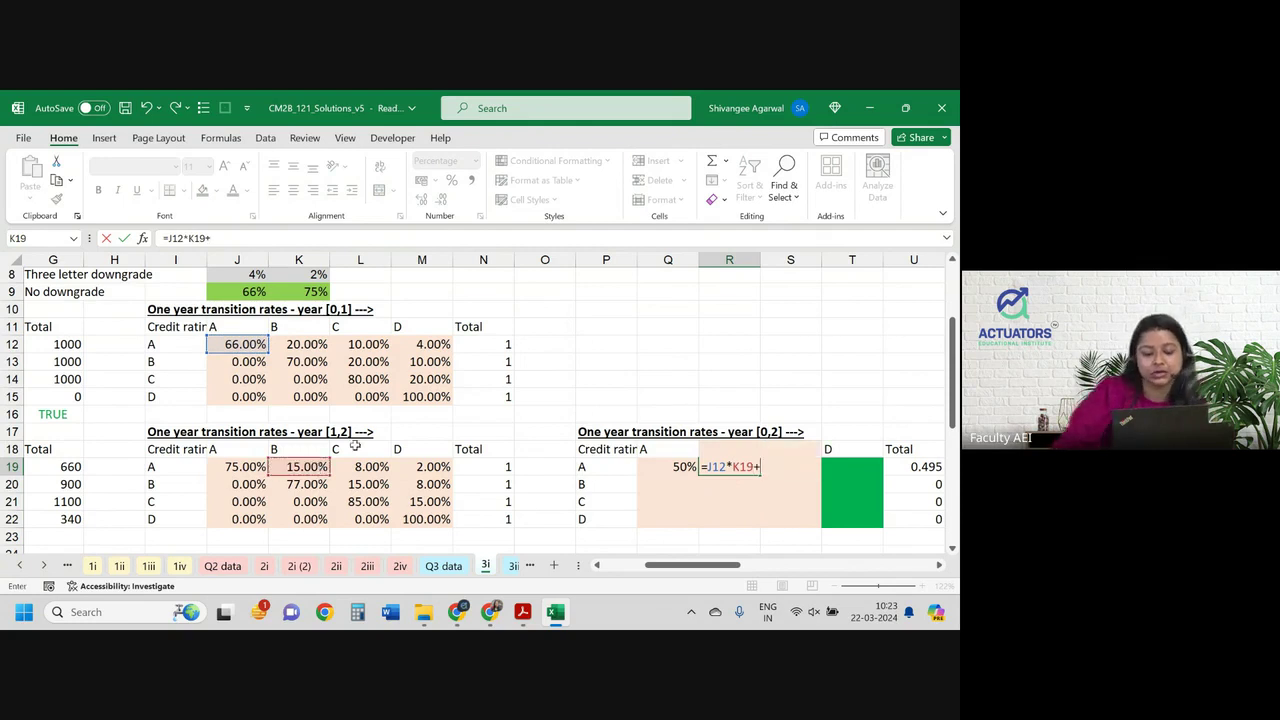
{"action": "left_click", "coordinate": [292, 346]}
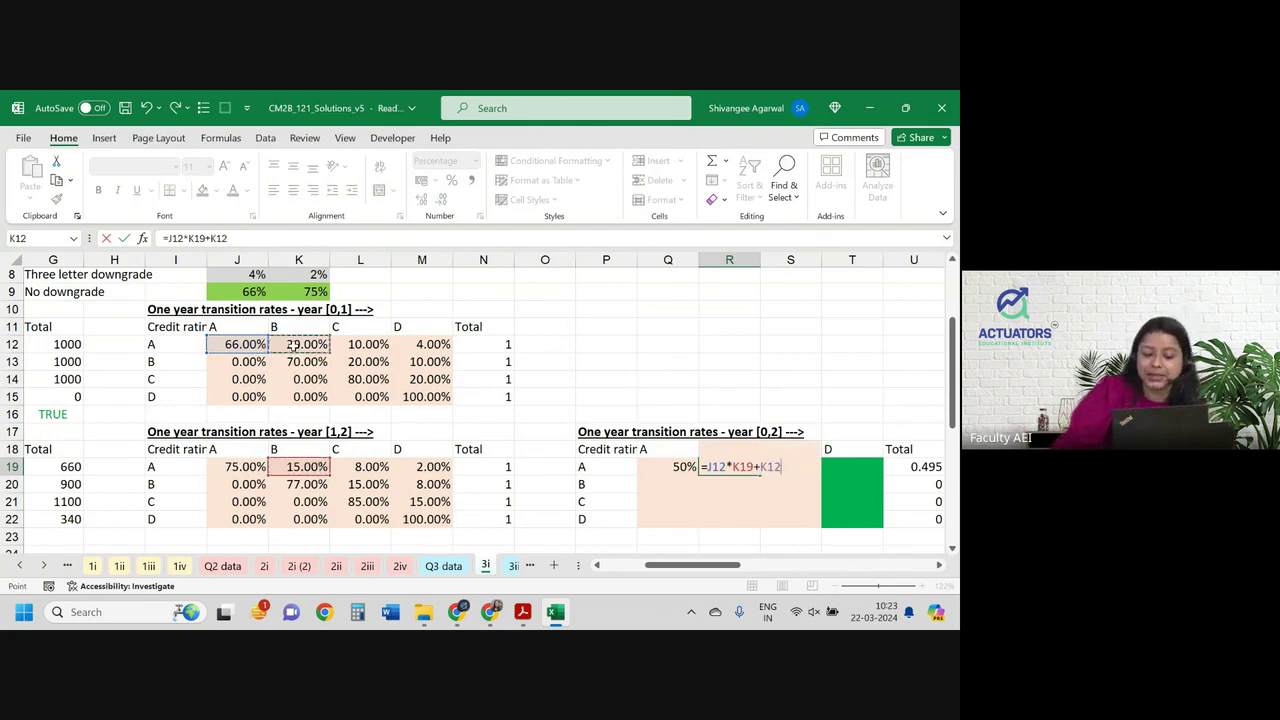
{"action": "type", "text": "*"}
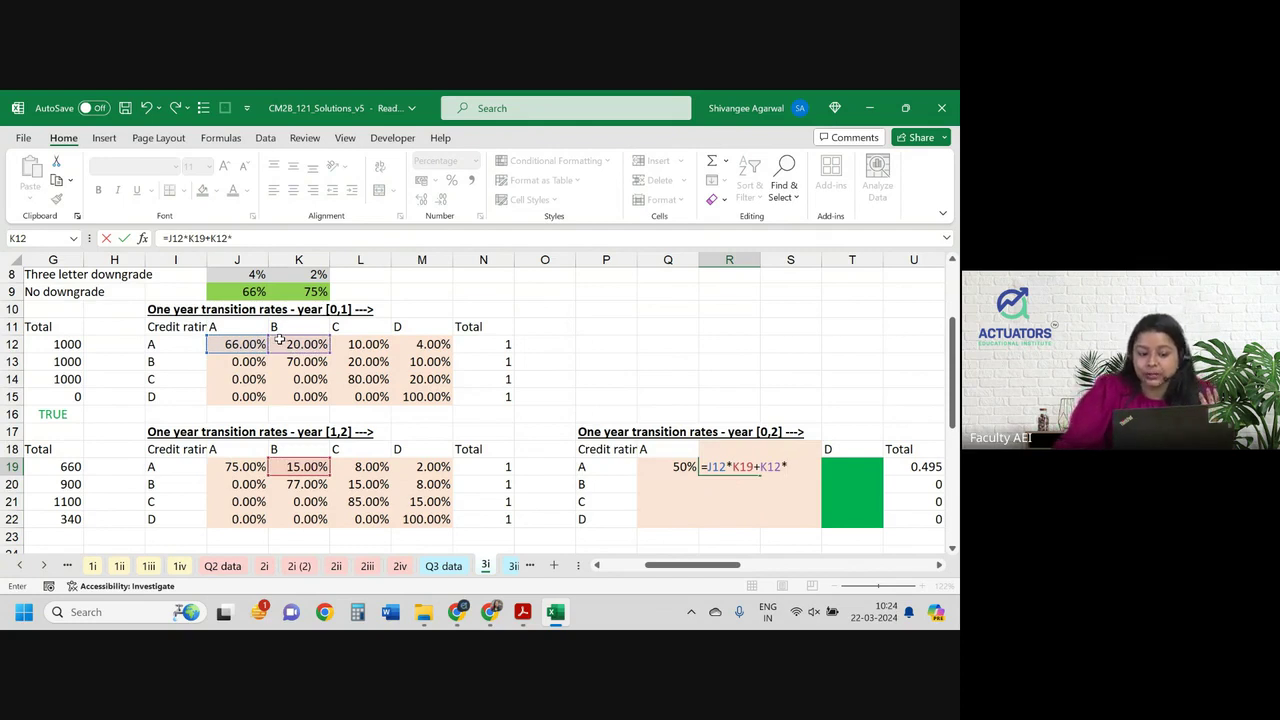
{"action": "left_click", "coordinate": [307, 483]}
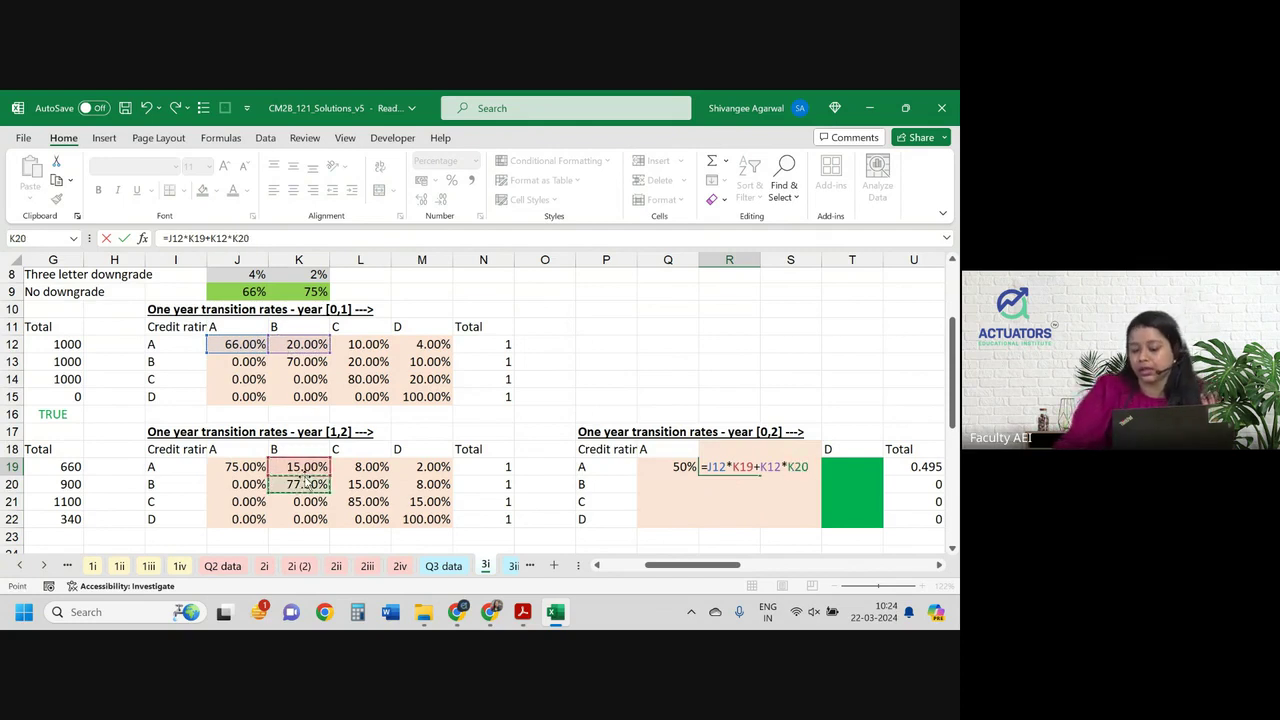
{"action": "key", "text": "ctrl+Return"}
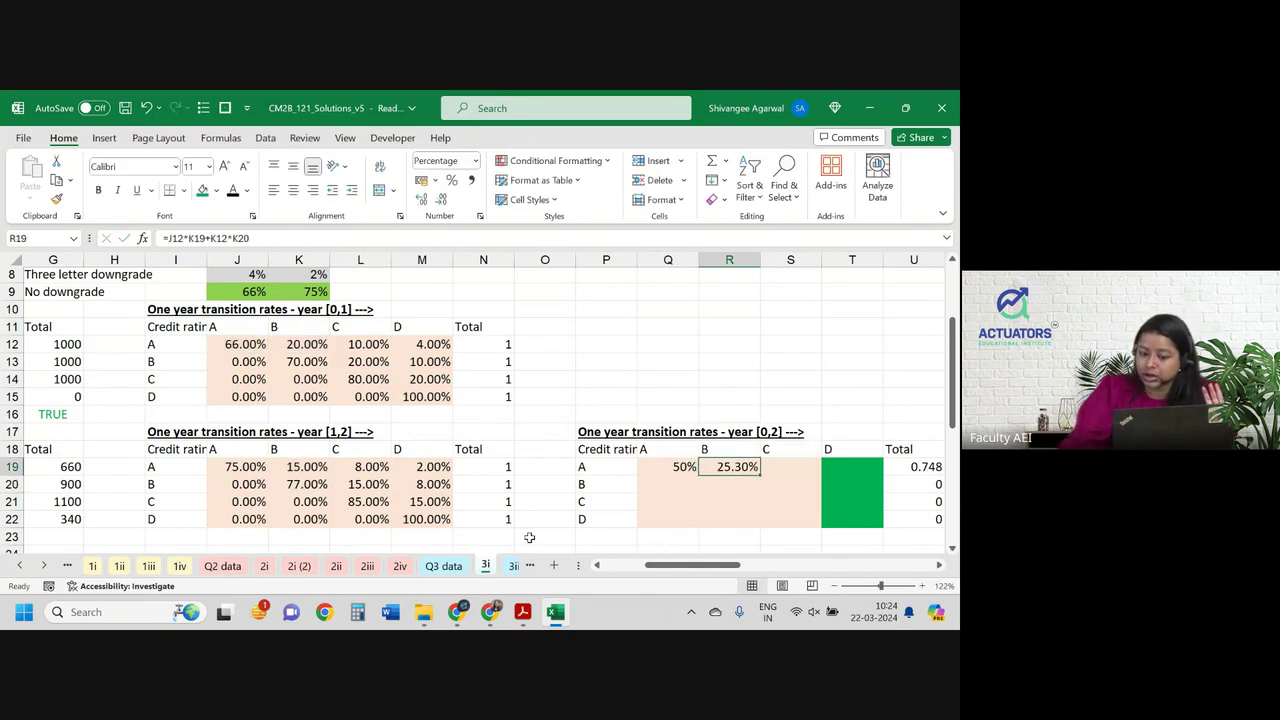
Reduce the decimal places of the Q19:T22 matrix percentages.
{"action": "left_click_drag", "start_coordinate": [687, 474], "coordinate": [860, 519]}
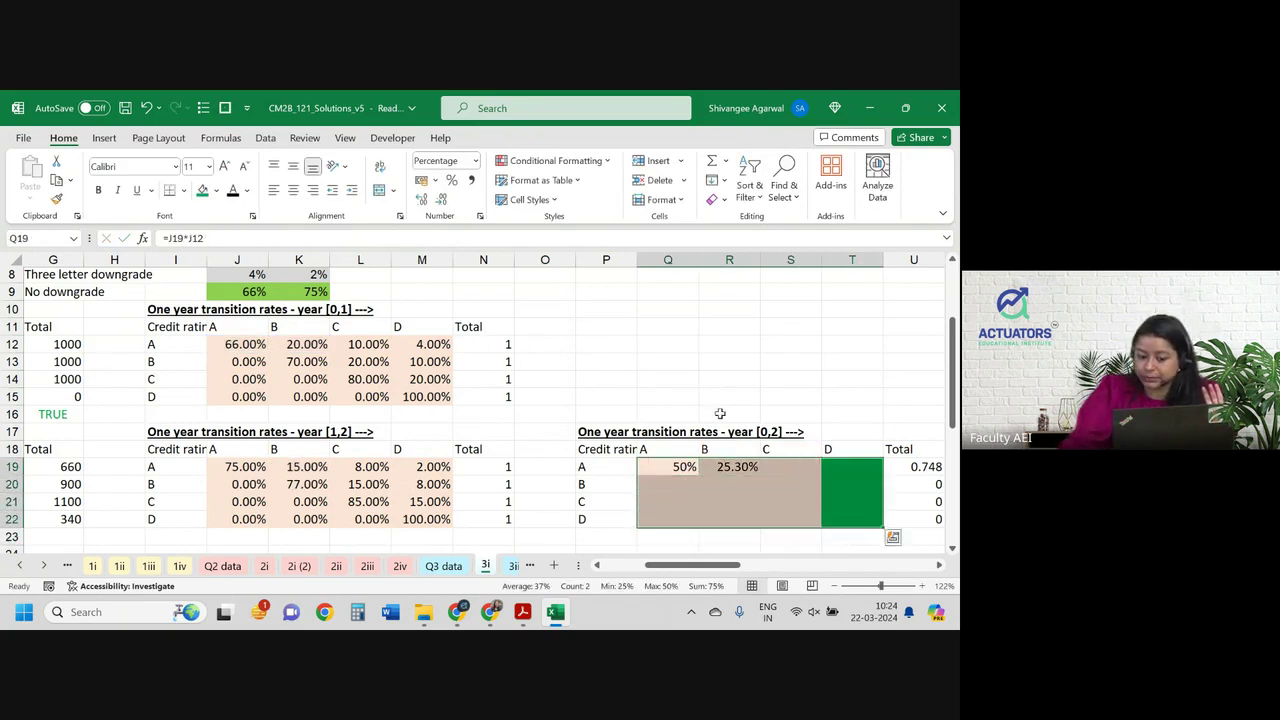
{"action": "left_click", "coordinate": [423, 200]}
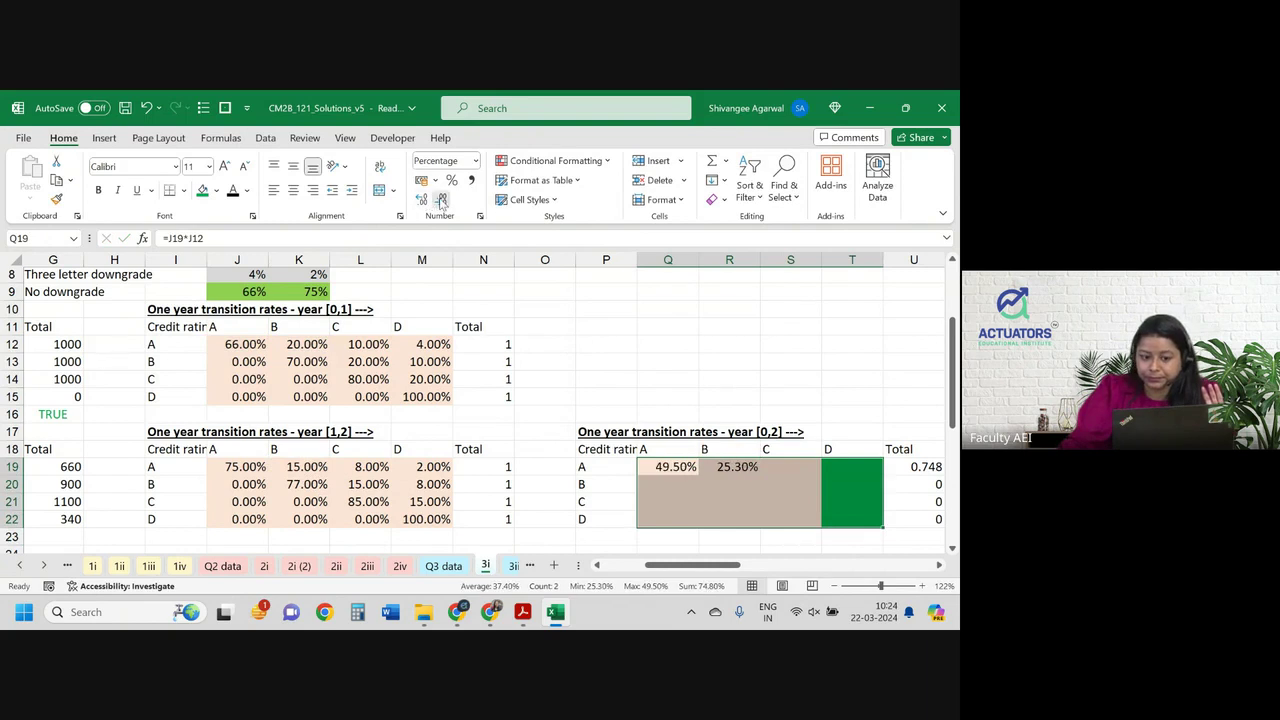
{"action": "left_click", "coordinate": [441, 200]}
Enter =J12*L19+K12*L20+L12*L21 in S19, giving the 17% A-to-C probability.
{"action": "left_click", "coordinate": [789, 468]}
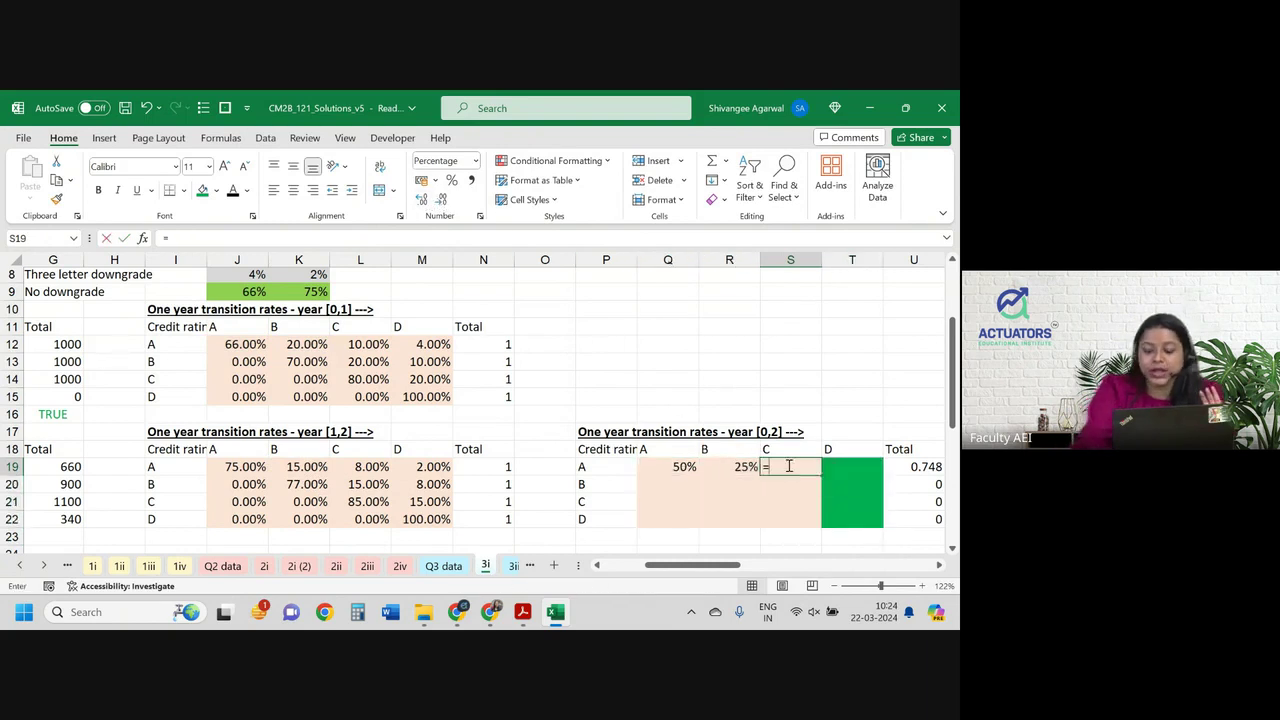
{"action": "type", "text": "="}
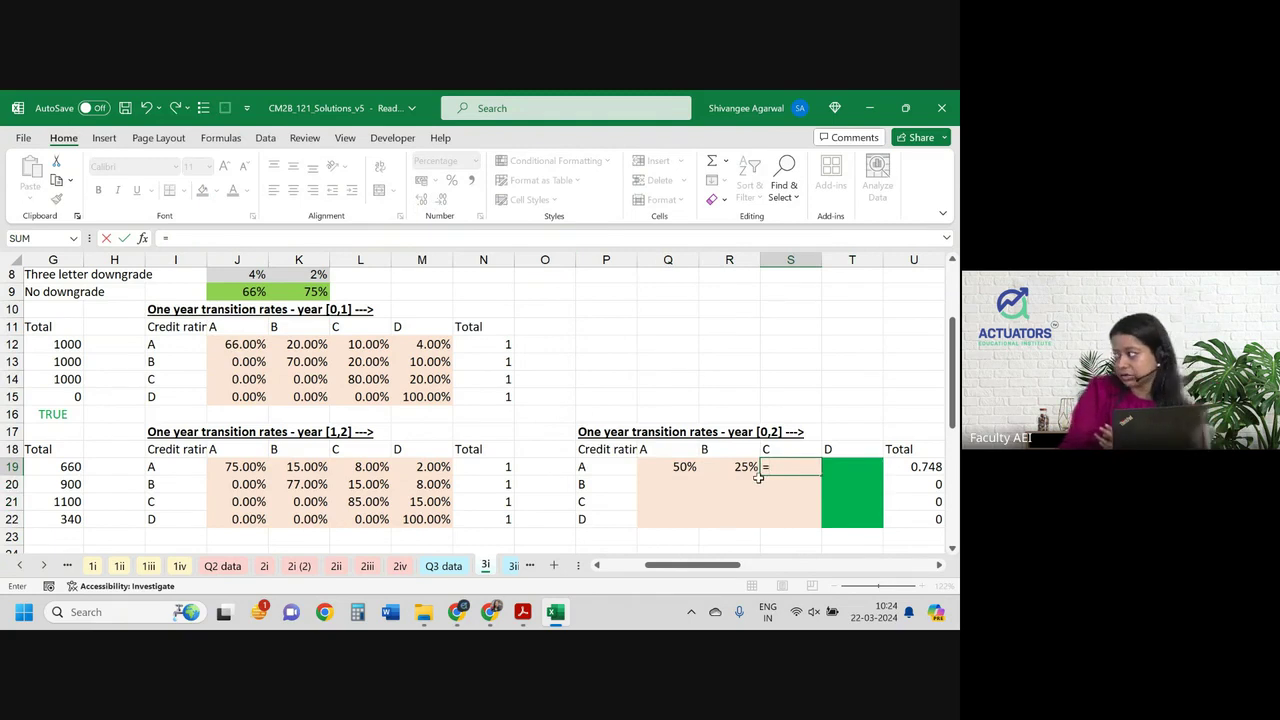
{"action": "left_click", "coordinate": [240, 343]}
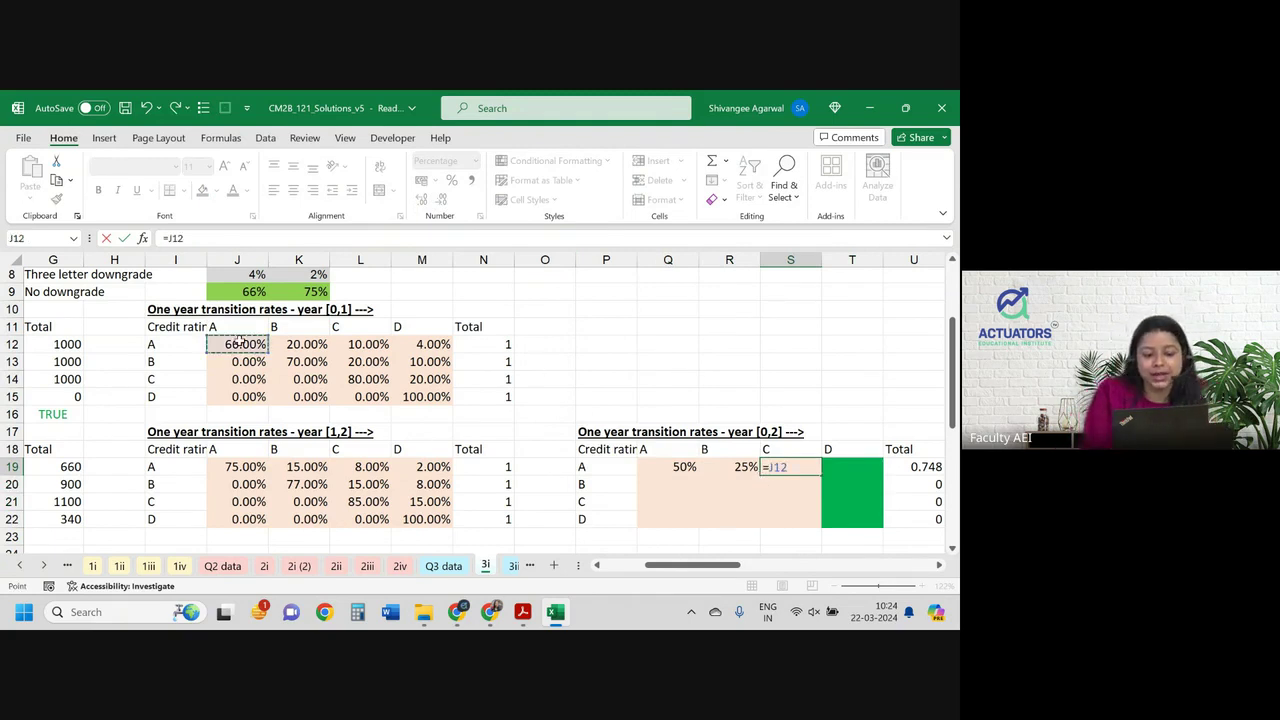
{"action": "type", "text": "*"}
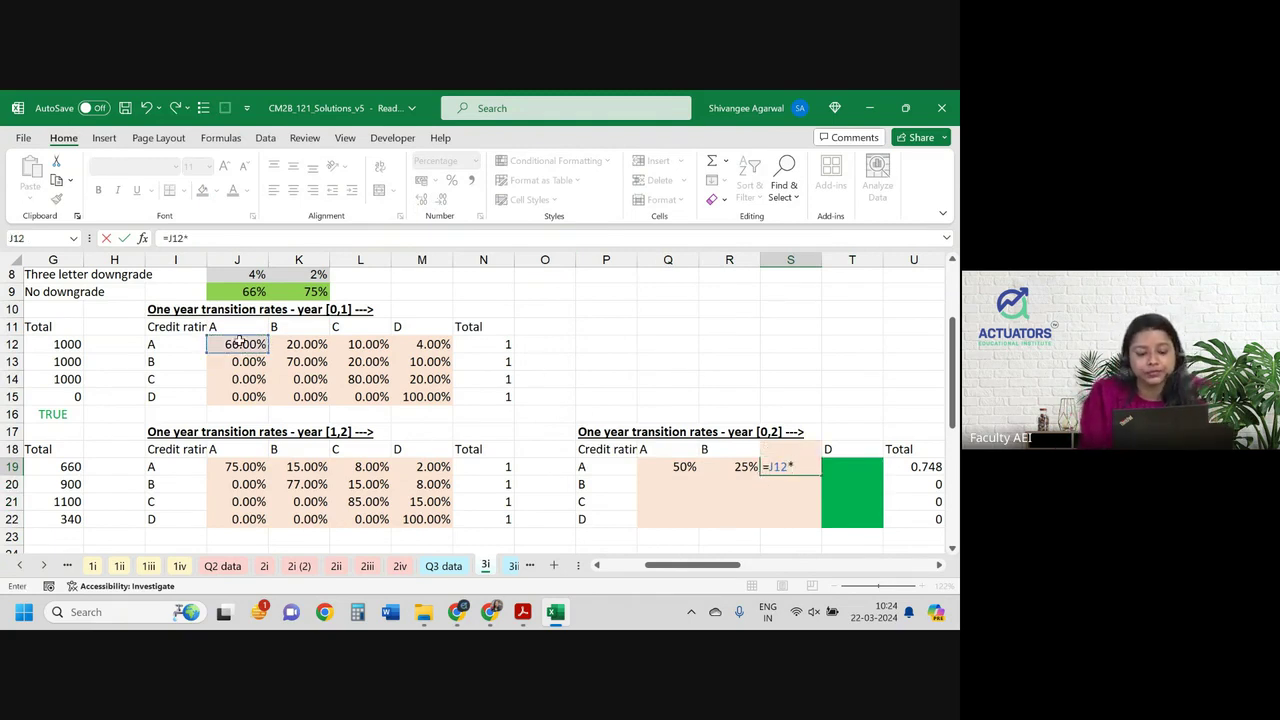
{"action": "left_click", "coordinate": [250, 467]}
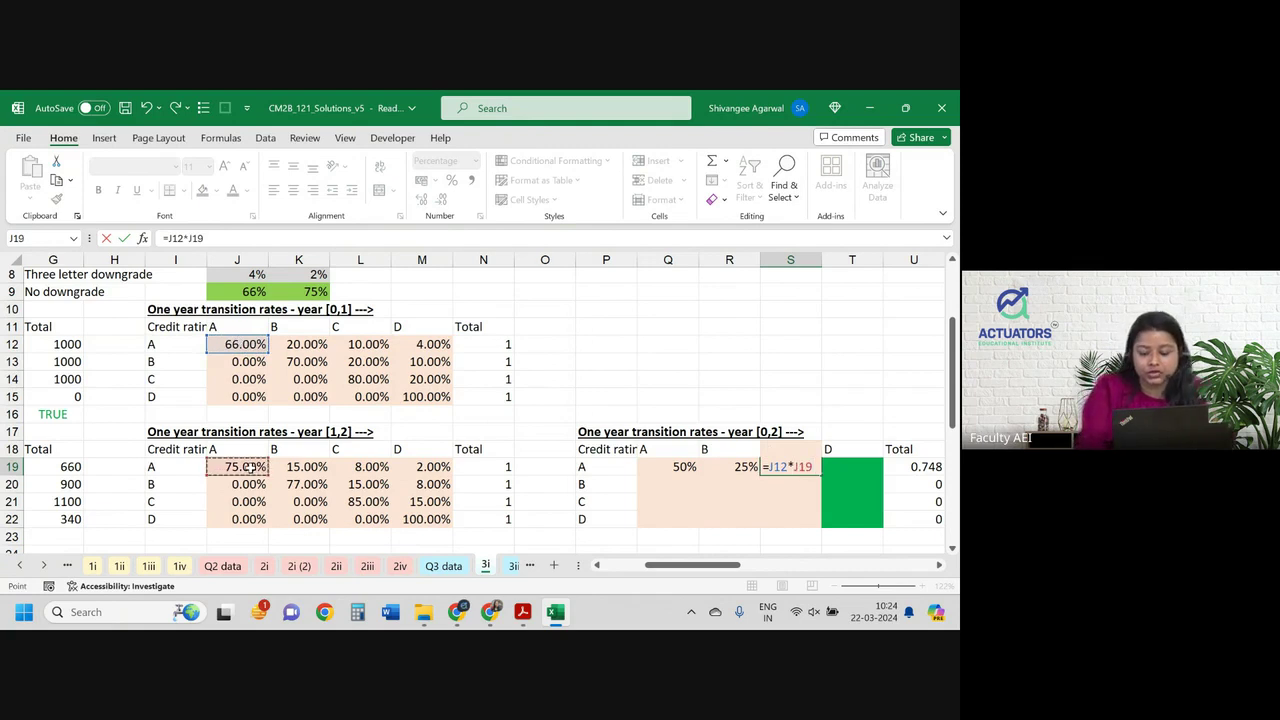
{"action": "key", "text": "BackSpace"}
{"action": "left_click", "coordinate": [370, 467]}
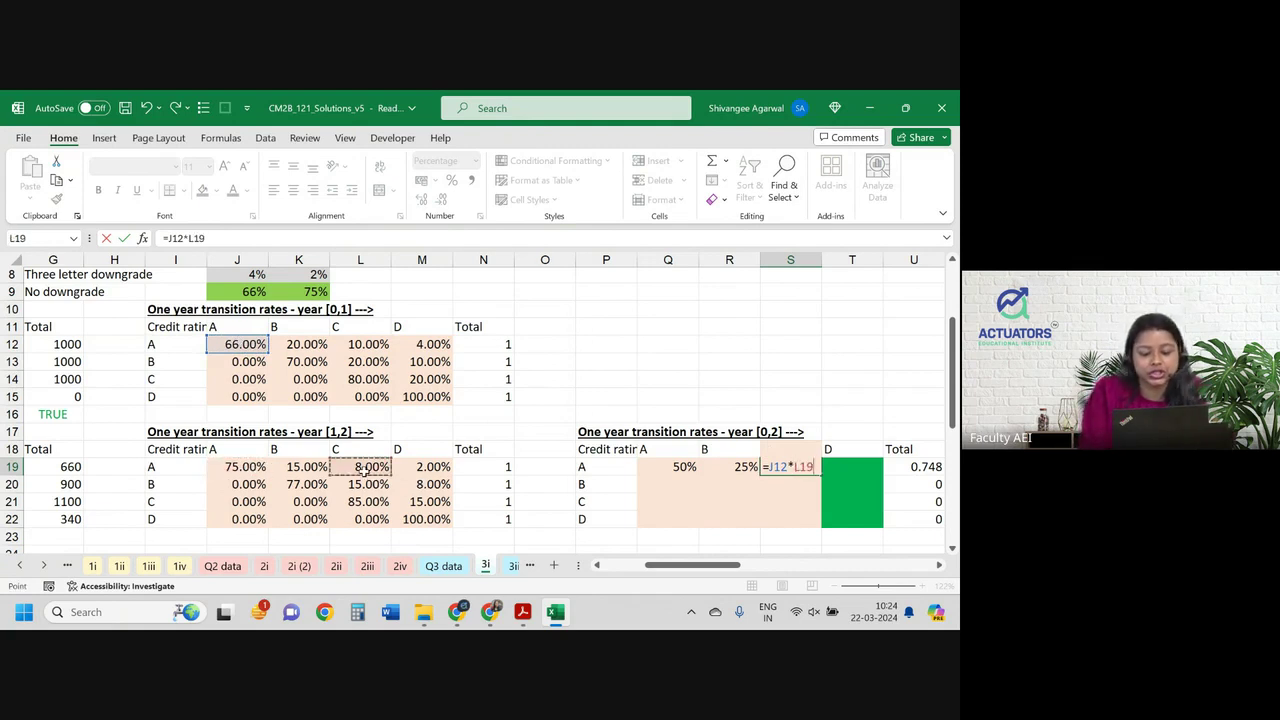
{"action": "type", "text": "+"}
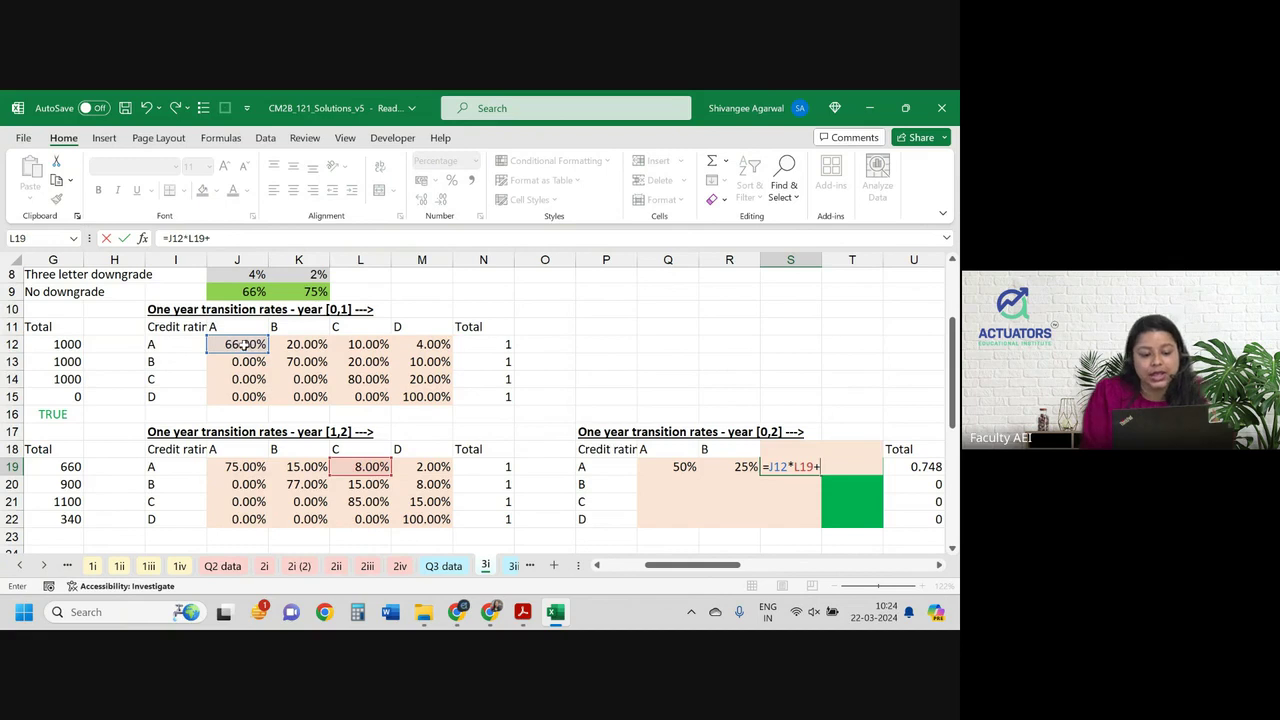
{"action": "left_click", "coordinate": [316, 346]}
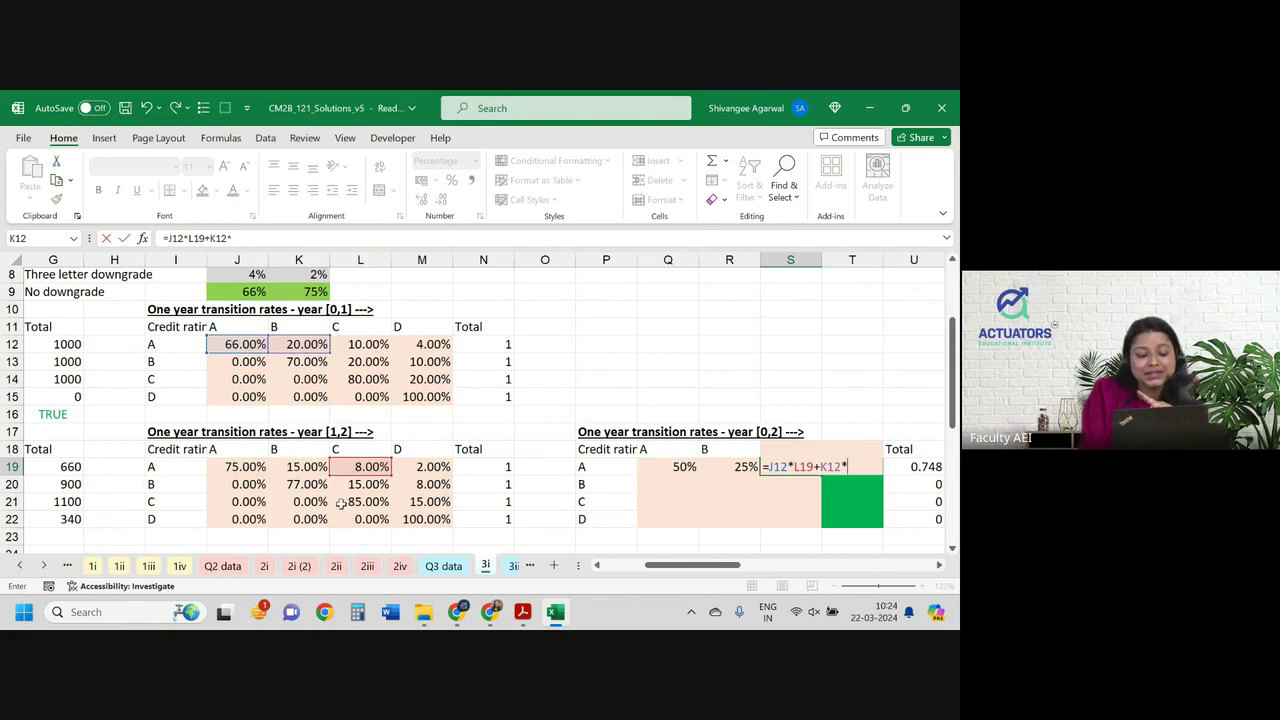
{"action": "left_click", "coordinate": [372, 483]}
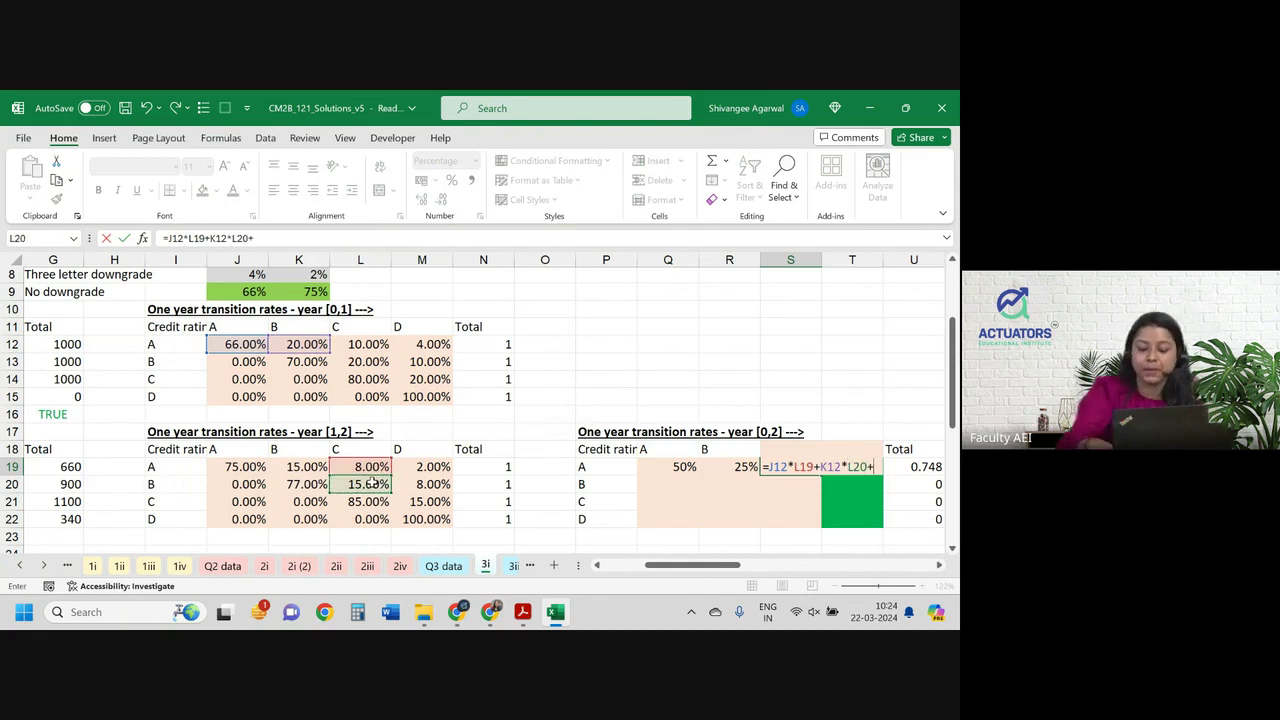
{"action": "type", "text": "+"}
{"action": "left_click", "coordinate": [370, 344]}
{"action": "type", "text": "*"}
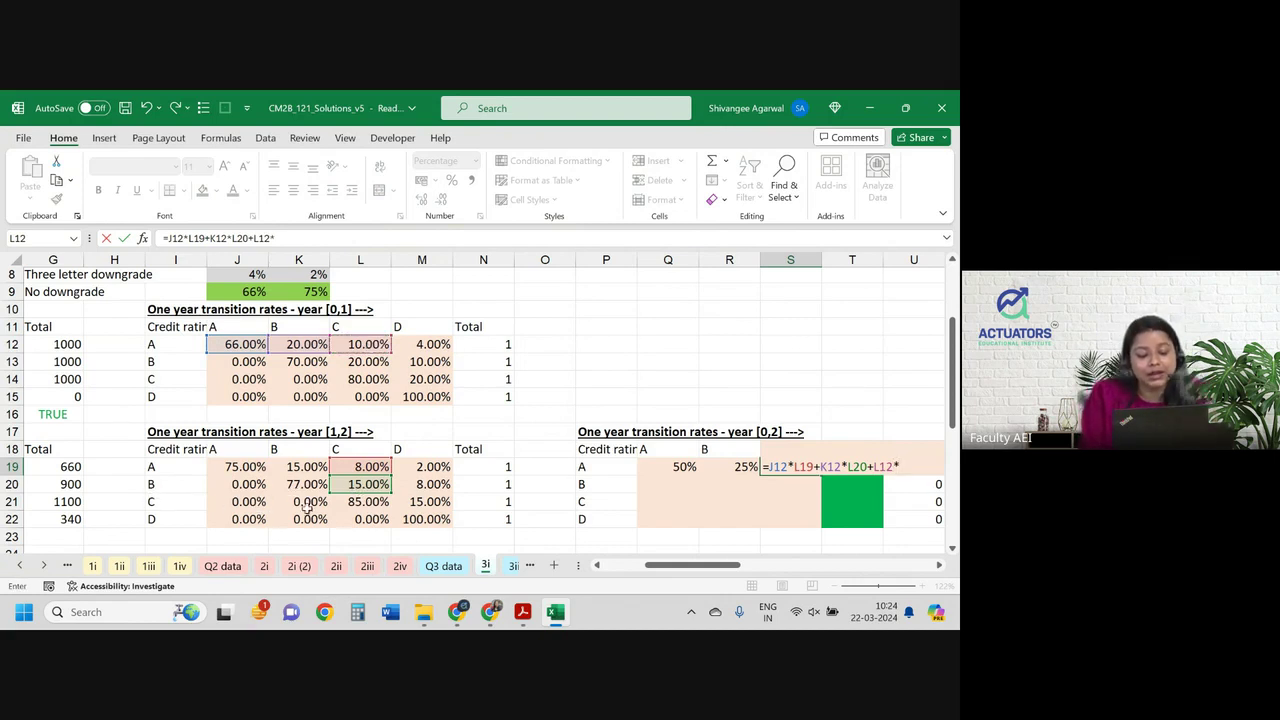
{"action": "left_click", "coordinate": [385, 506]}
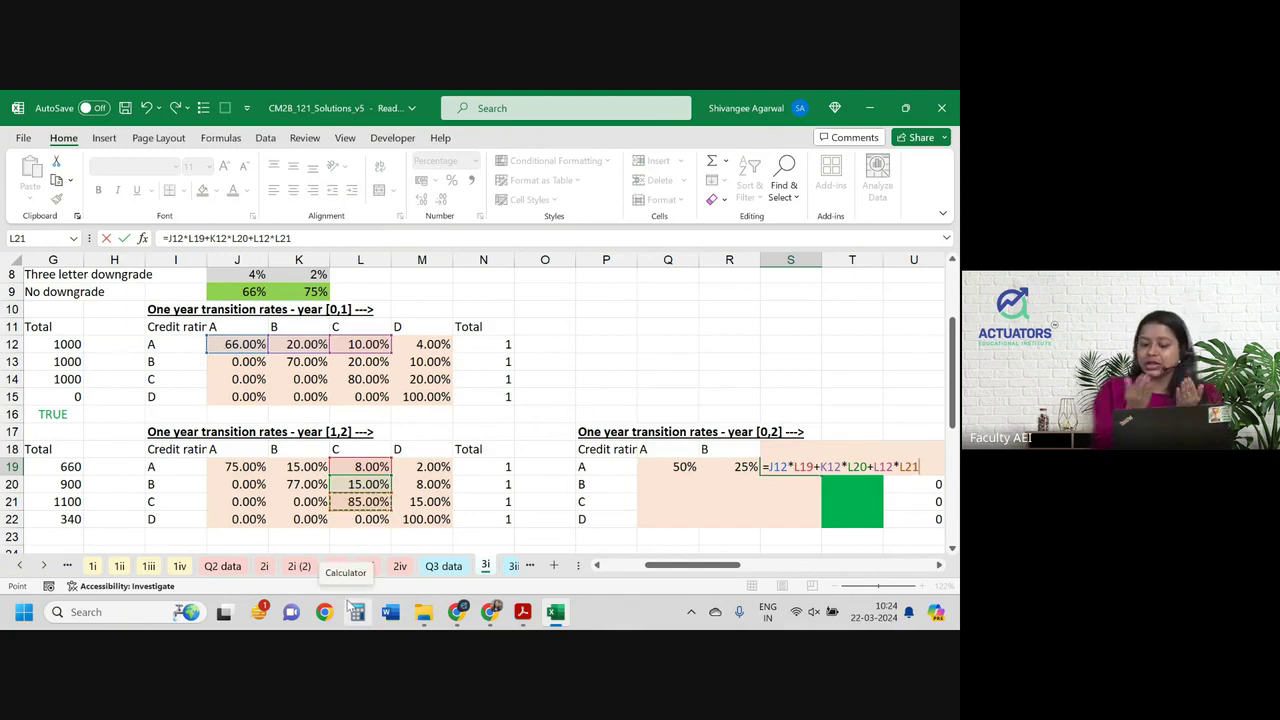
{"action": "key", "text": "Return"}
{"action": "key", "text": "Up"}
{"action": "key", "text": "Right"}
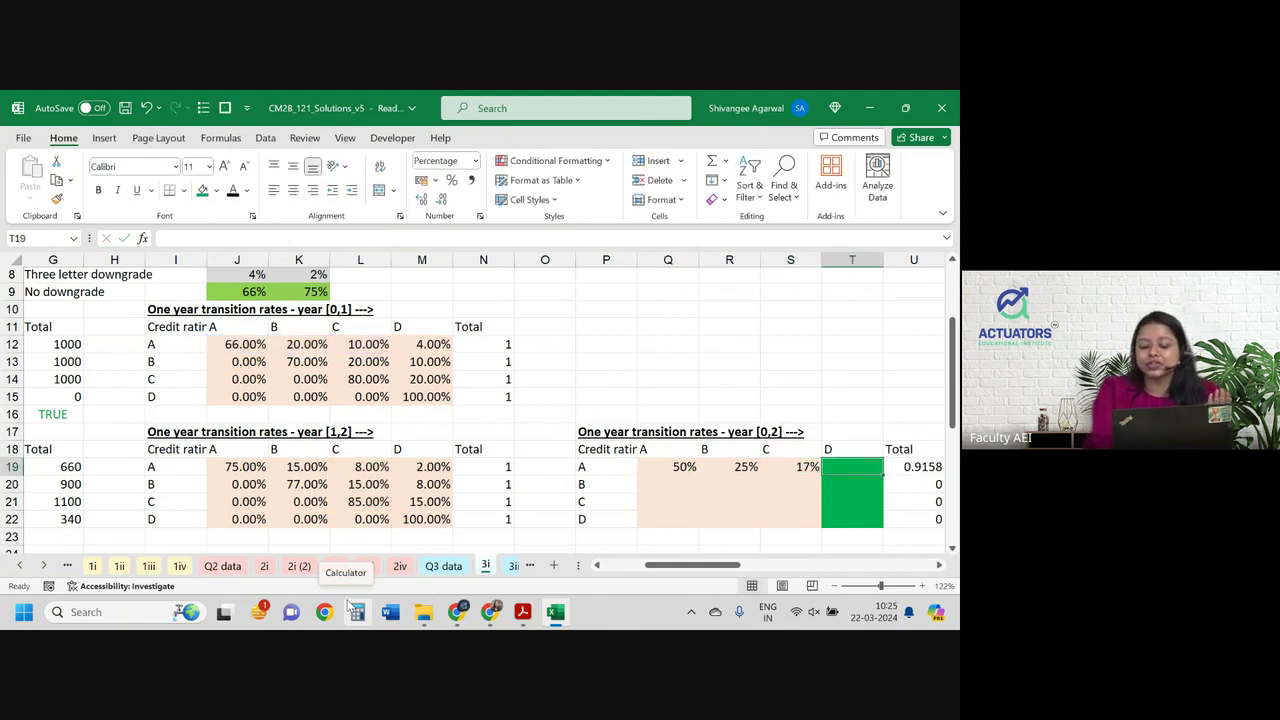
Start the T19 formula with the terms J12*M19+K12*M20.
{"action": "type", "text": "="}
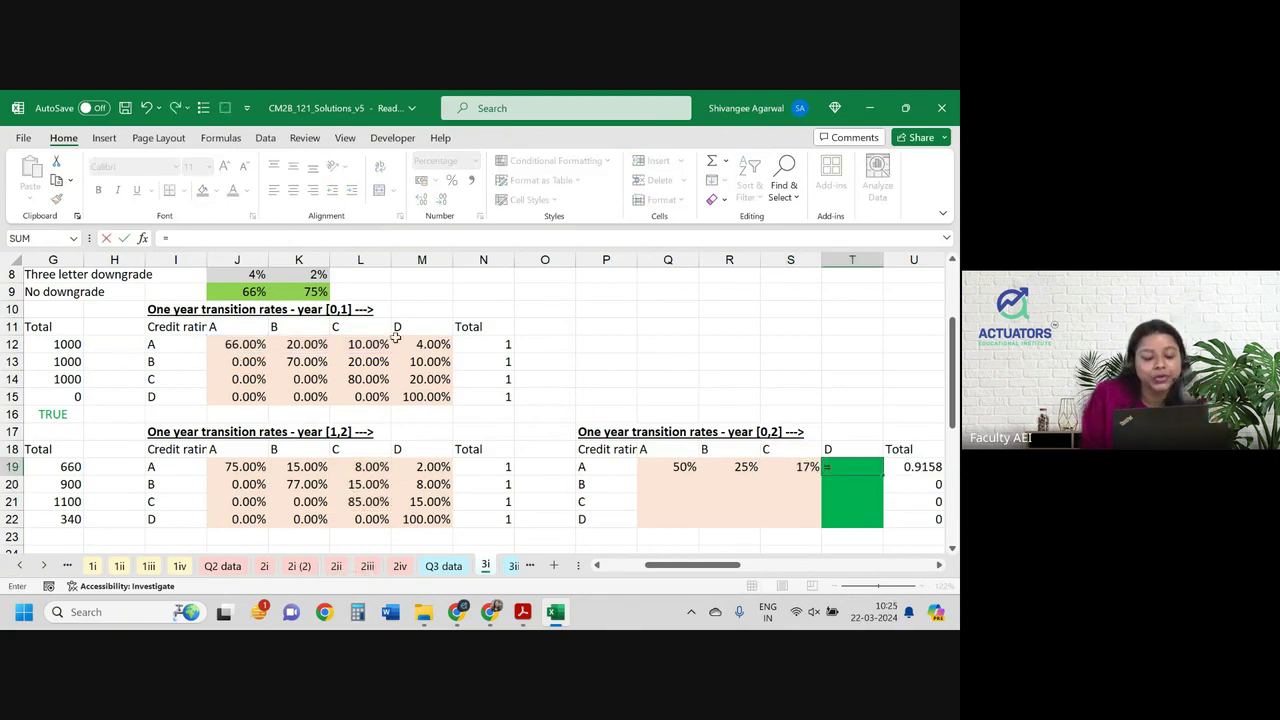
{"action": "left_click", "coordinate": [428, 345]}
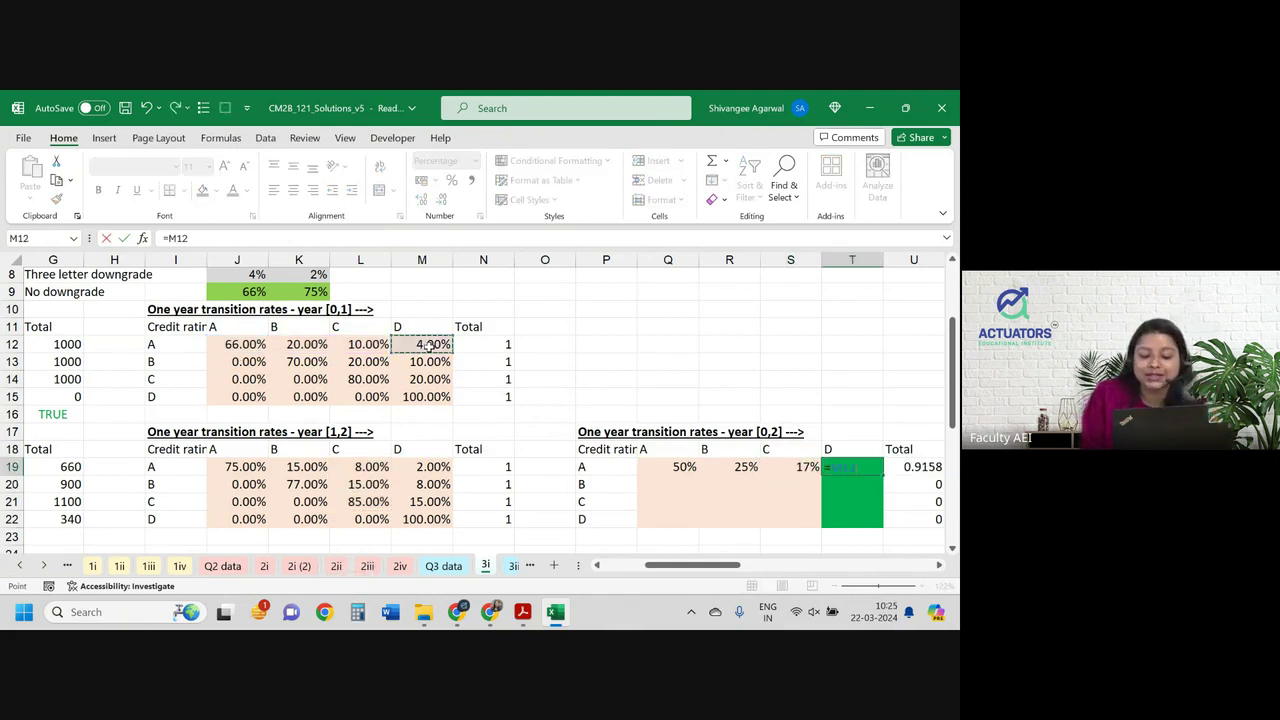
{"action": "left_click", "coordinate": [232, 345]}
{"action": "type", "text": "*"}
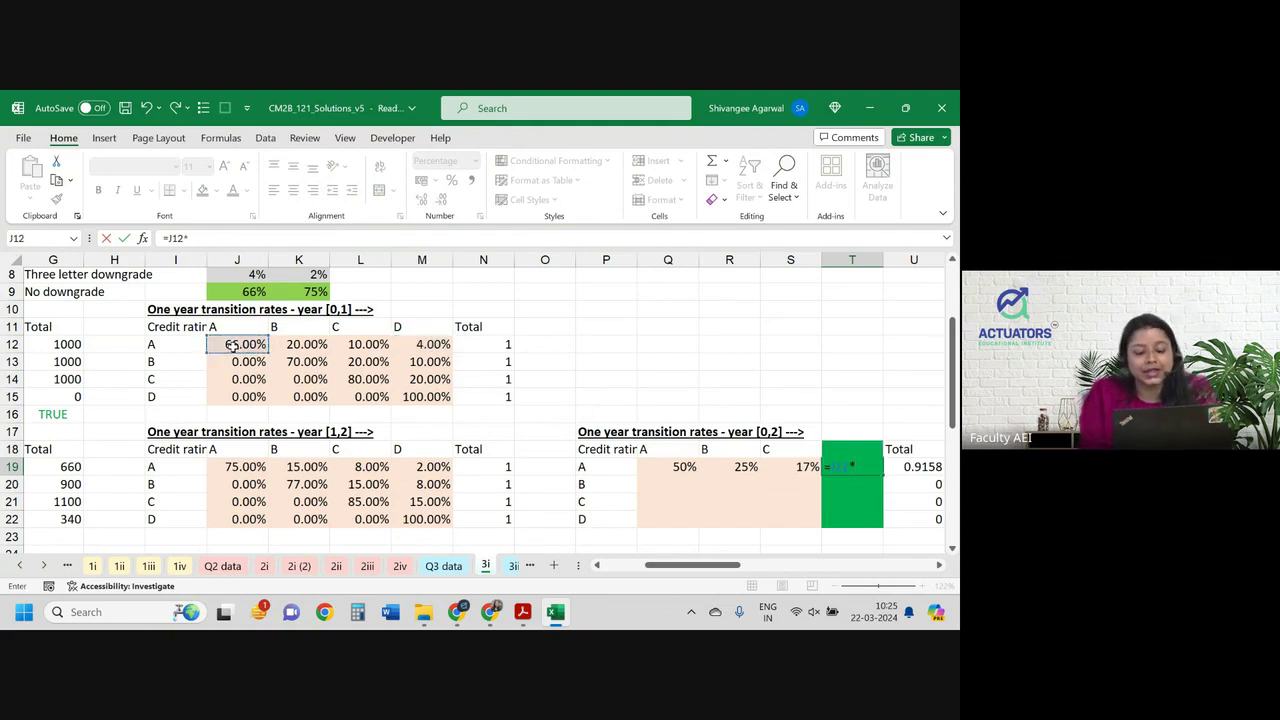
{"action": "left_click", "coordinate": [449, 471]}
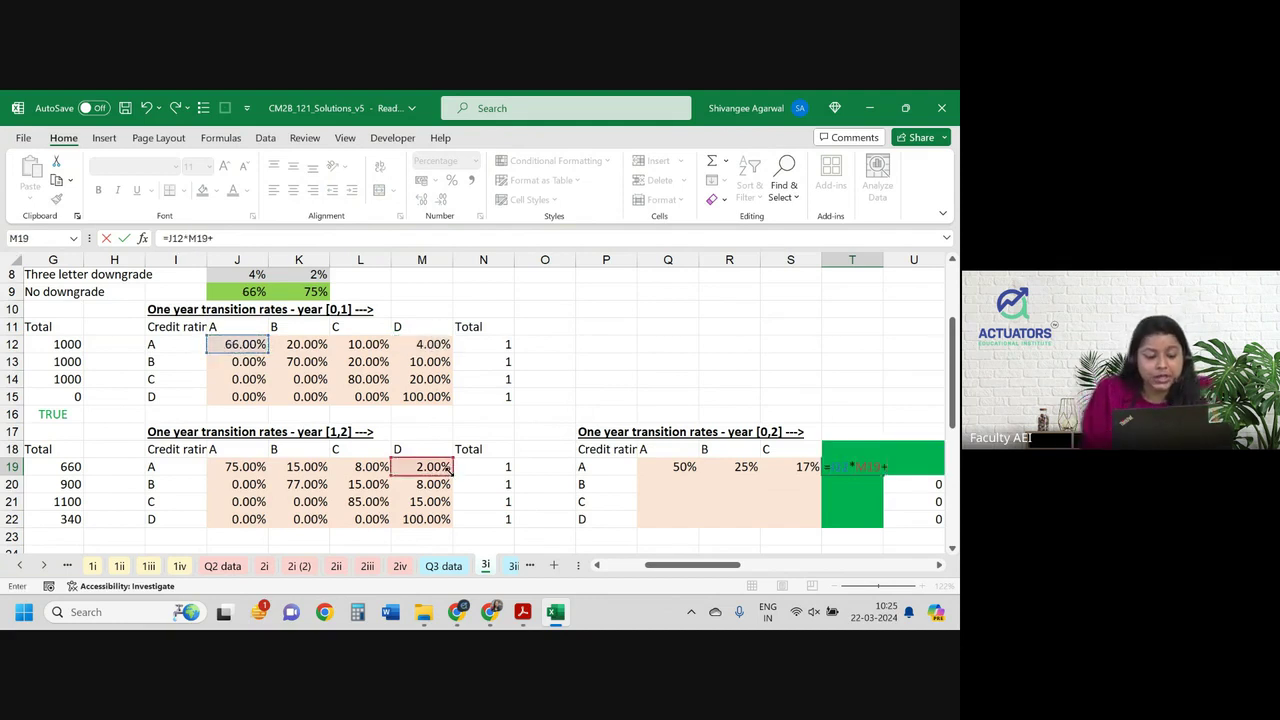
{"action": "type", "text": "+"}
{"action": "left_click", "coordinate": [290, 344]}
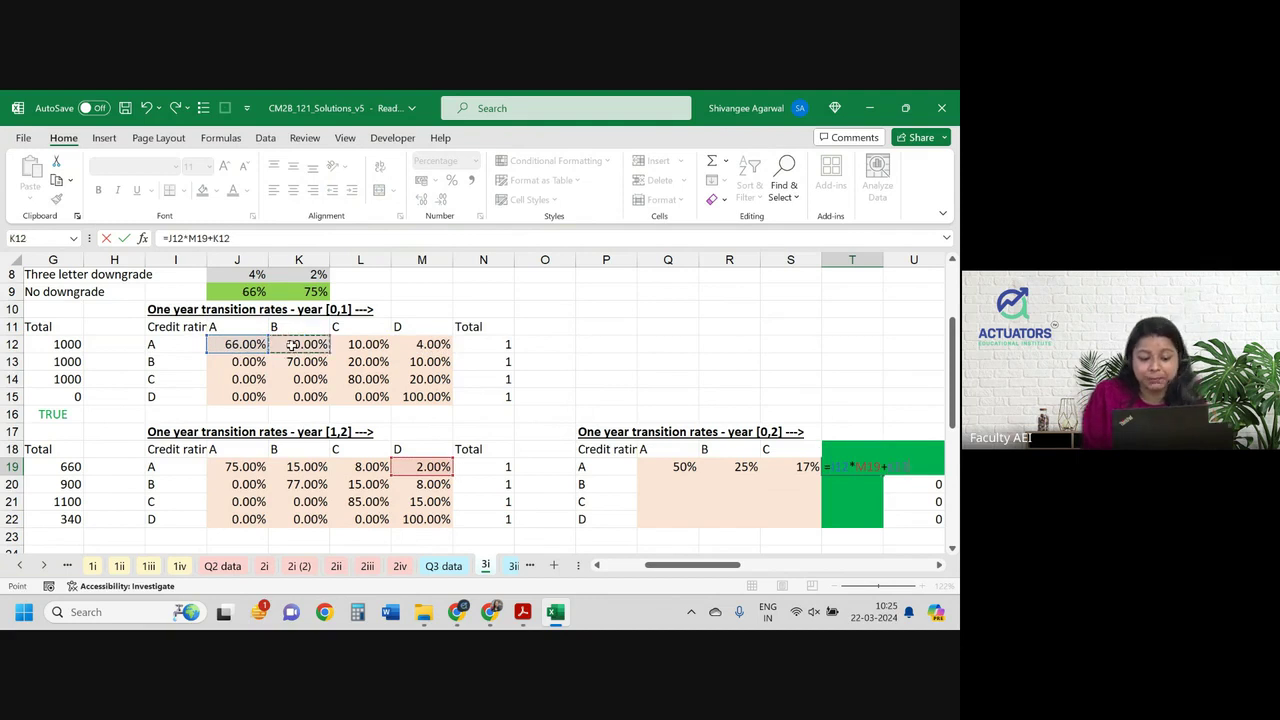
{"action": "type", "text": "*"}
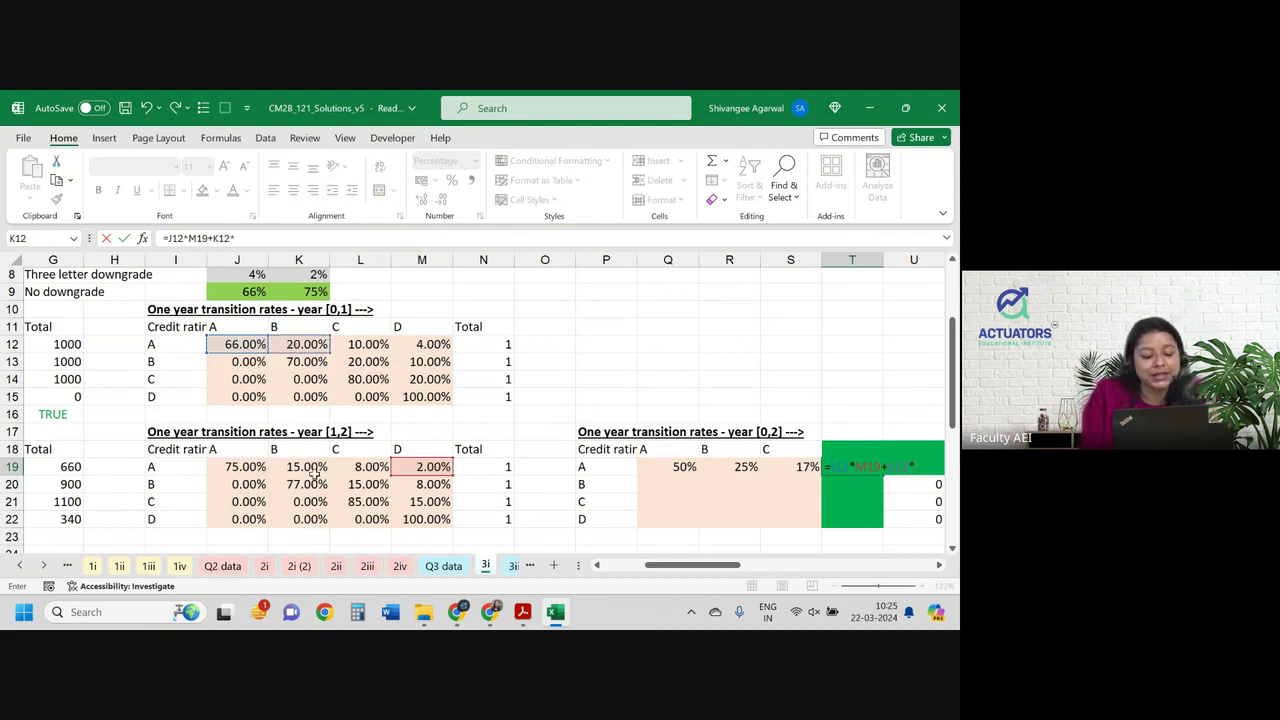
{"action": "left_click", "coordinate": [420, 486]}
Finish T19 with +L12*M21+M12*M22, giving 8%, and recheck the formula.
{"action": "type", "text": "+"}
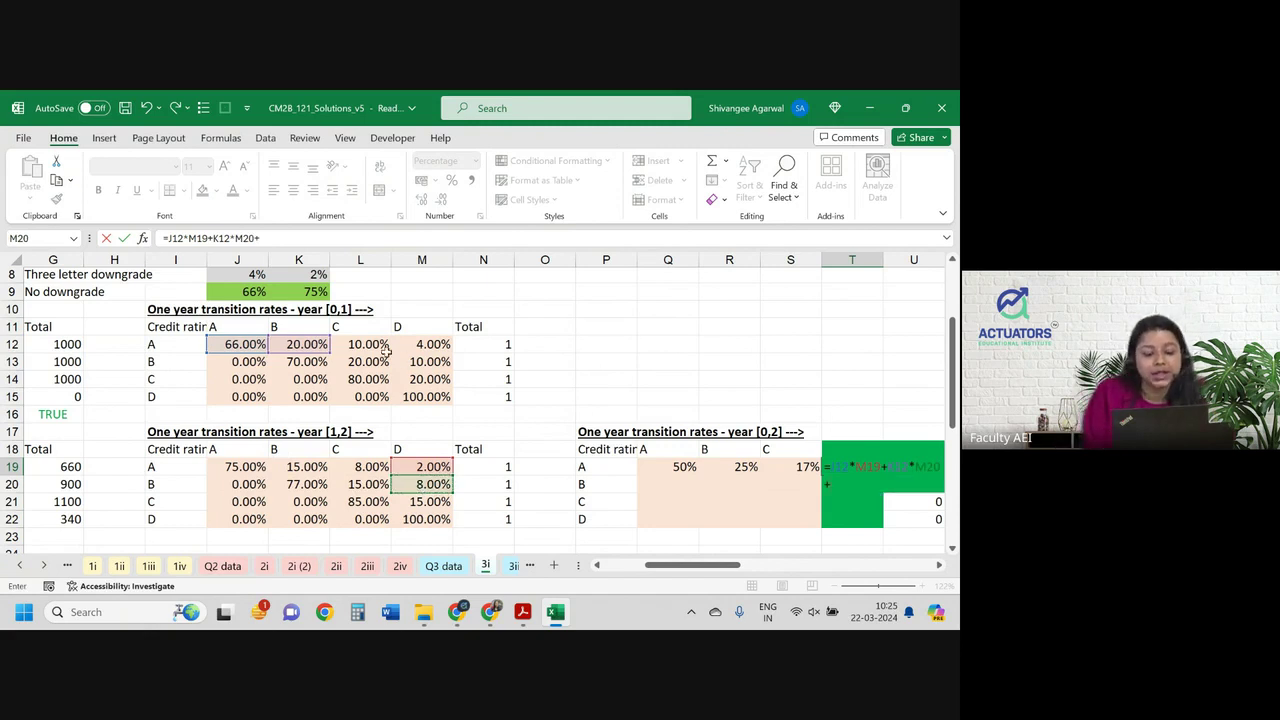
{"action": "left_click", "coordinate": [386, 350]}
{"action": "type", "text": "*"}
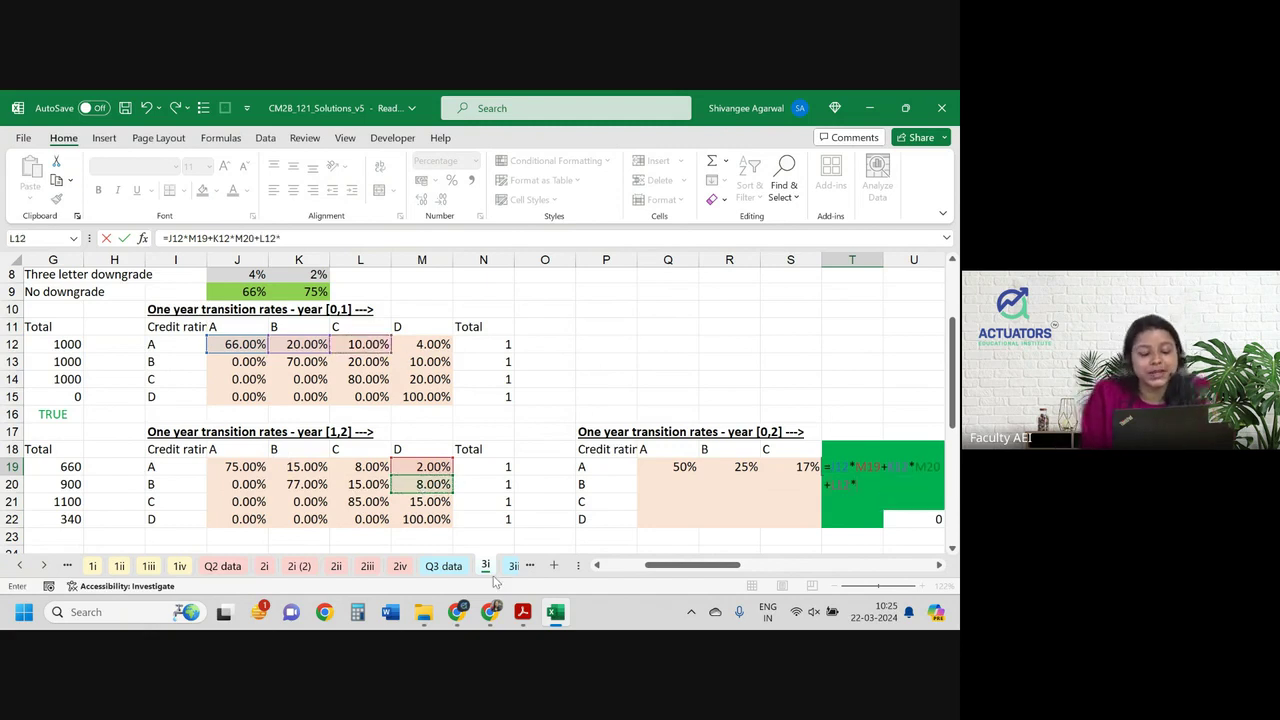
{"action": "left_click", "coordinate": [428, 504]}
{"action": "type", "text": "+"}
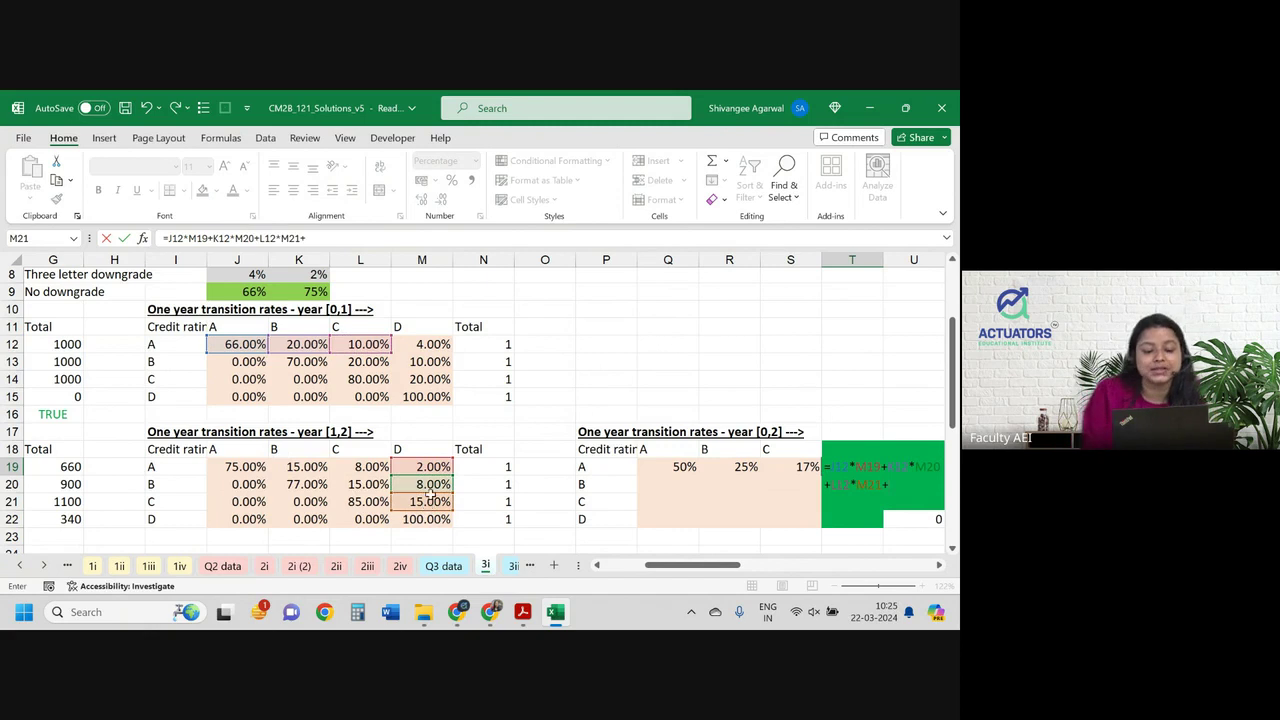
{"action": "left_click", "coordinate": [419, 344]}
{"action": "type", "text": "*"}
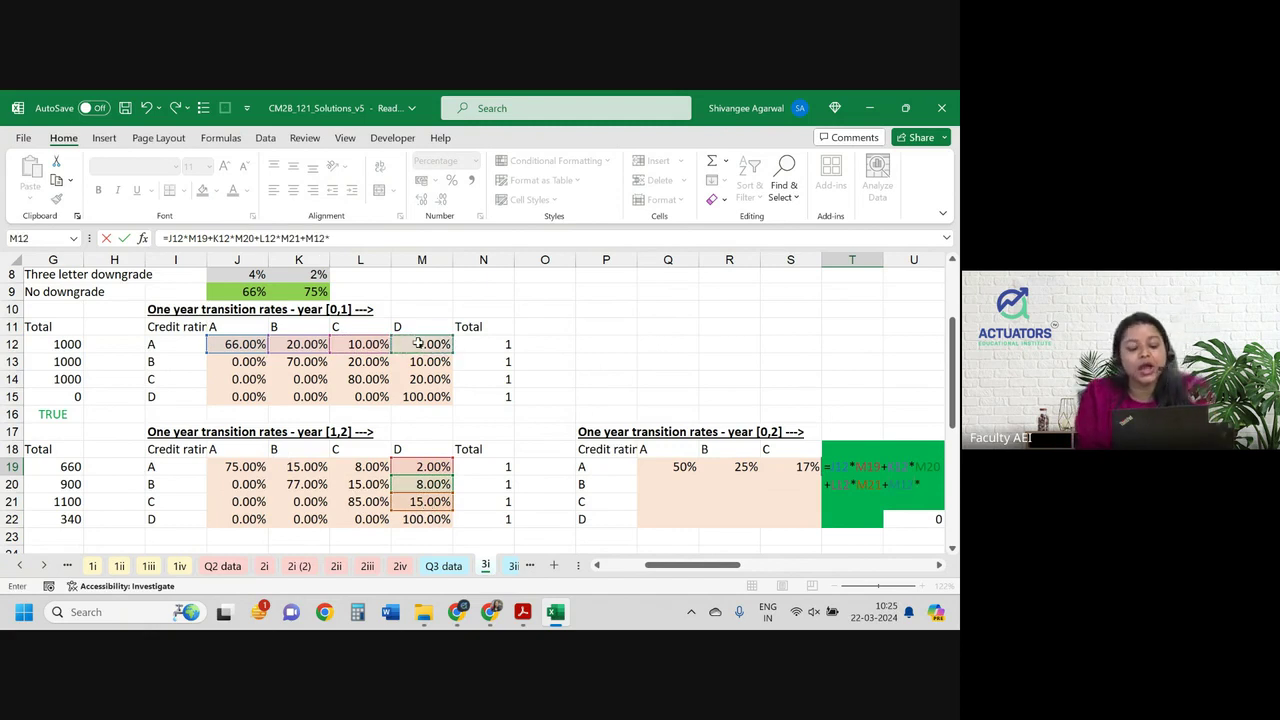
{"action": "left_click", "coordinate": [421, 520]}
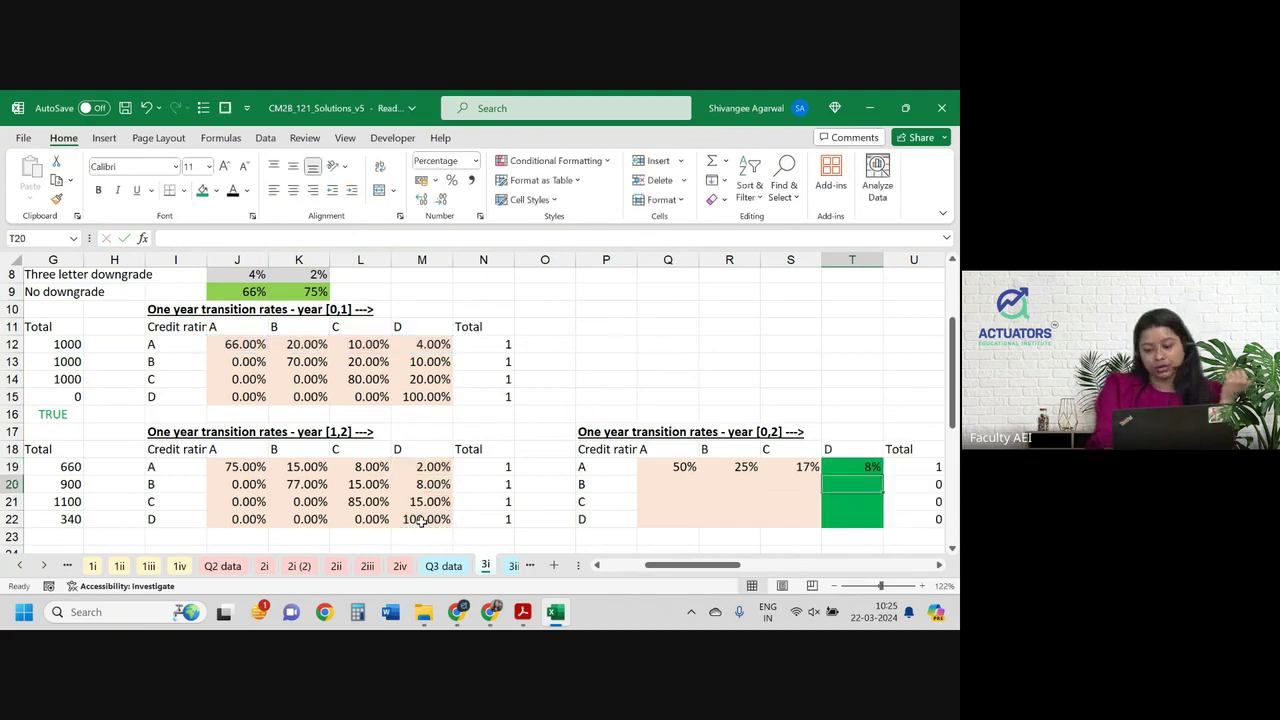
{"action": "key", "text": "ctrl+Return"}
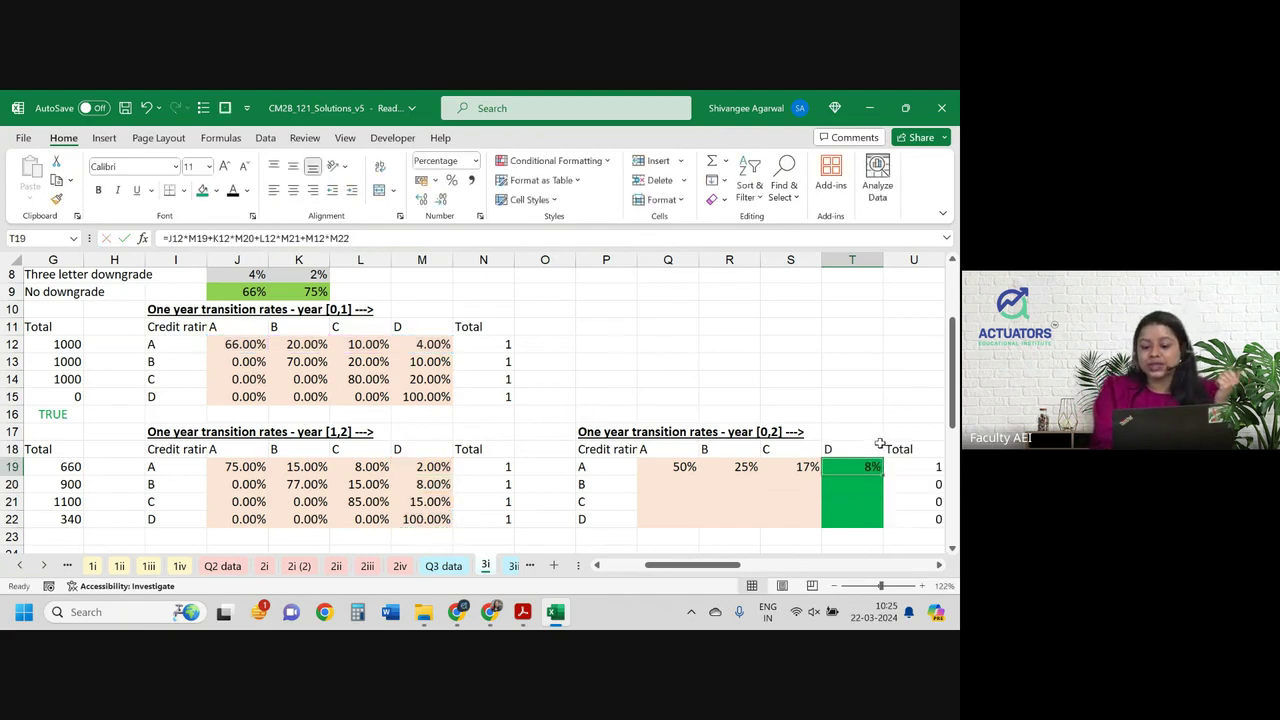
{"action": "double_click", "coordinate": [866, 462]}
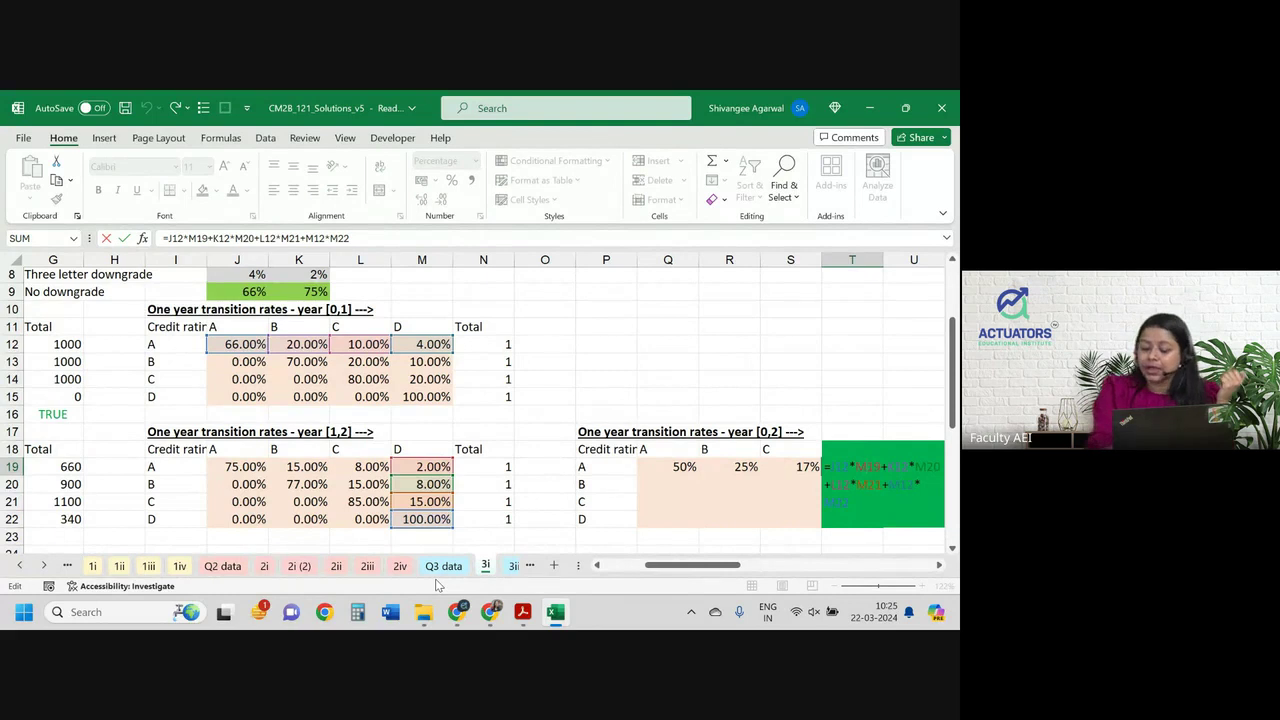
{"action": "key", "text": "Return"}
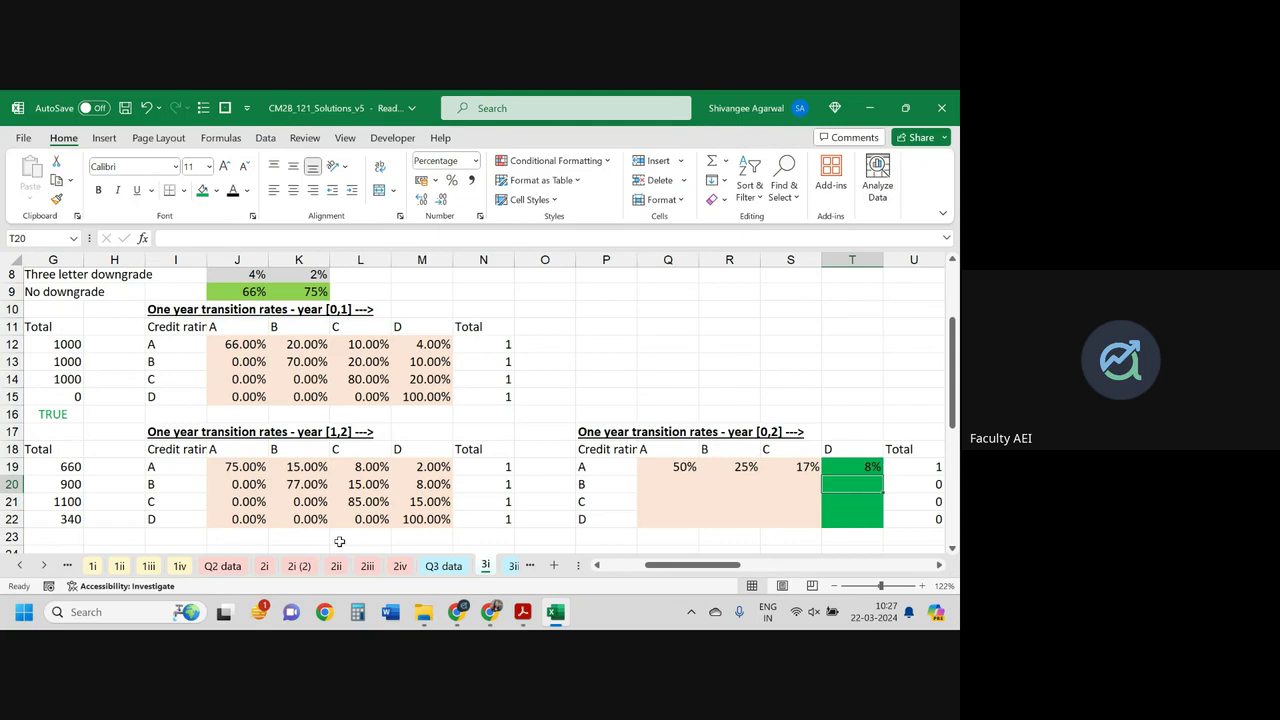
Switch to CM2B_121_EXAM.pdf in Acrobat Reader and scroll to the bond question.
{"action": "key", "text": "alt+Tab"}
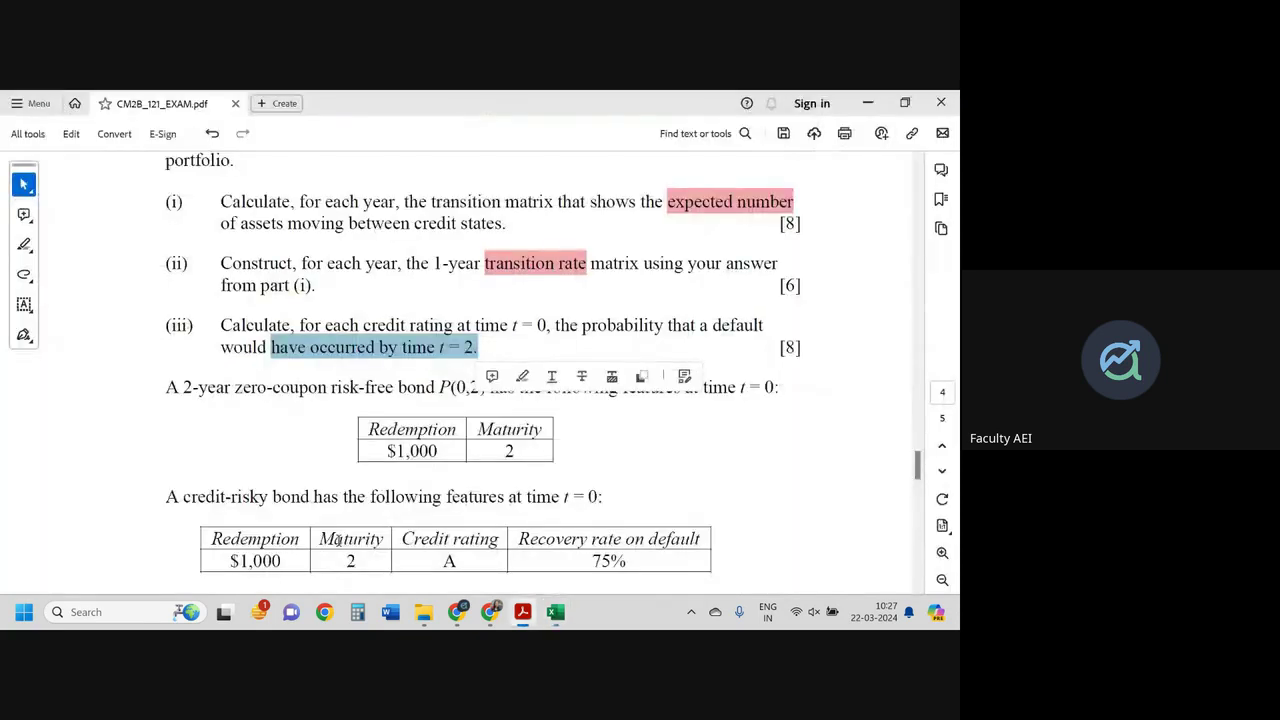
{"action": "left_click", "coordinate": [376, 389]}
{"action": "scroll", "coordinate": [375, 388], "scroll_direction": "down", "scroll_amount": 1}
{"action": "scroll", "coordinate": [375, 388], "scroll_direction": "down", "scroll_amount": 2}
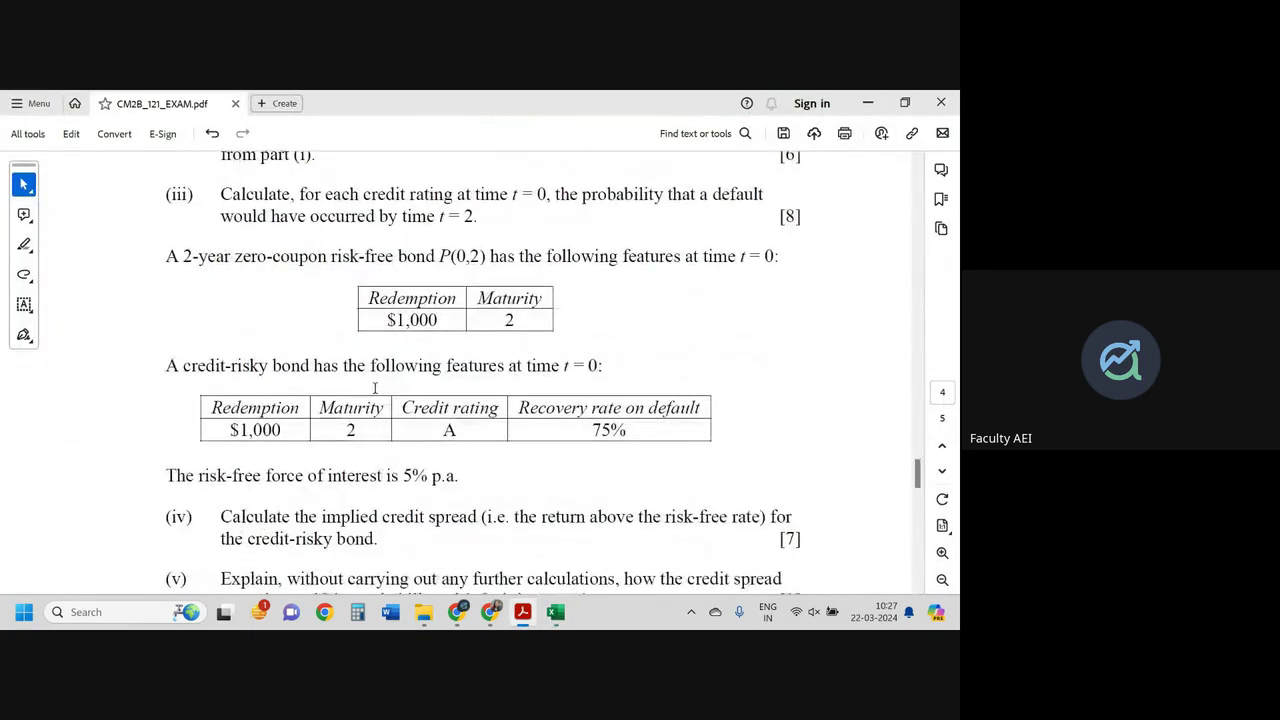
{"action": "left_click", "coordinate": [224, 612]}
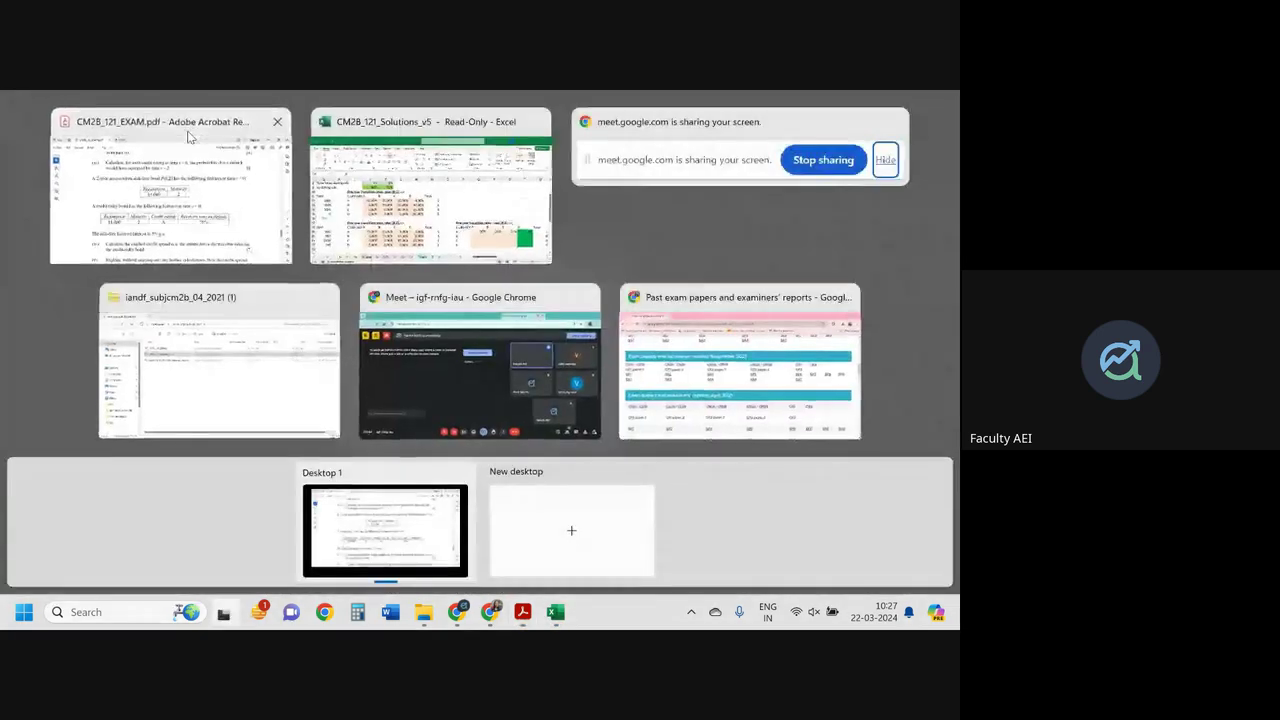
{"action": "left_click", "coordinate": [188, 137]}
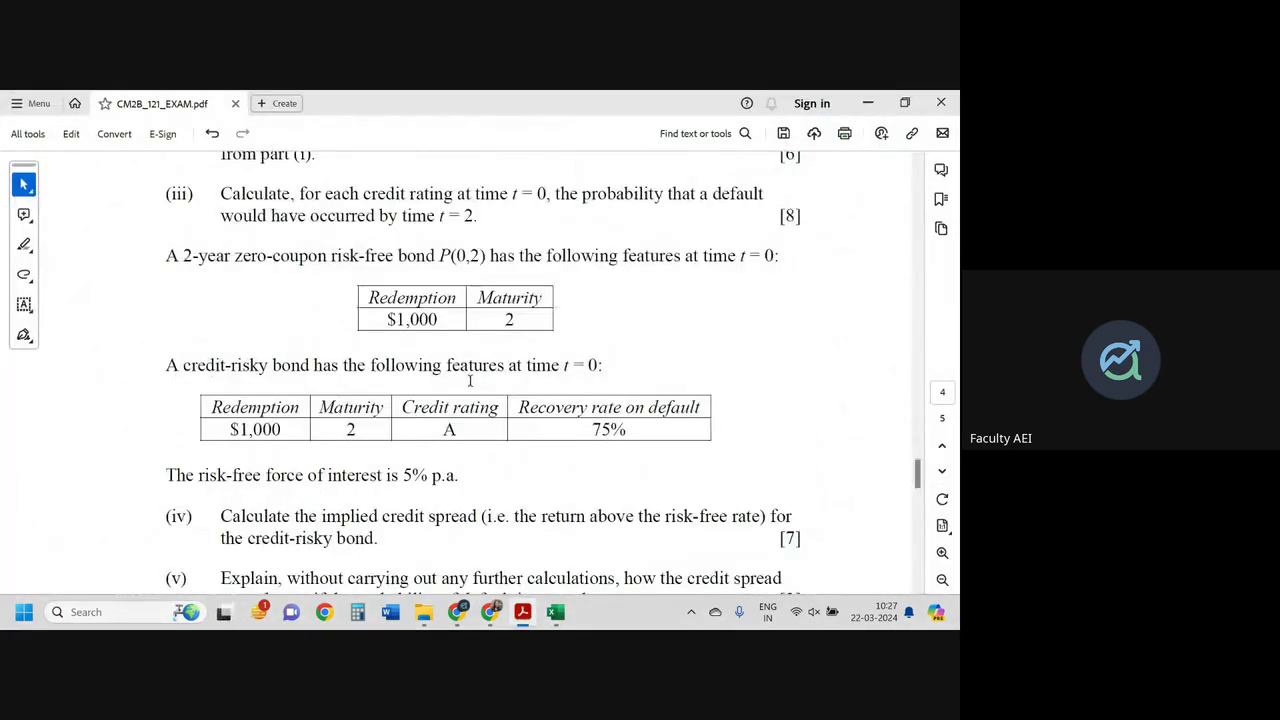
{"action": "scroll", "coordinate": [470, 380], "scroll_direction": "up", "scroll_amount": 3}
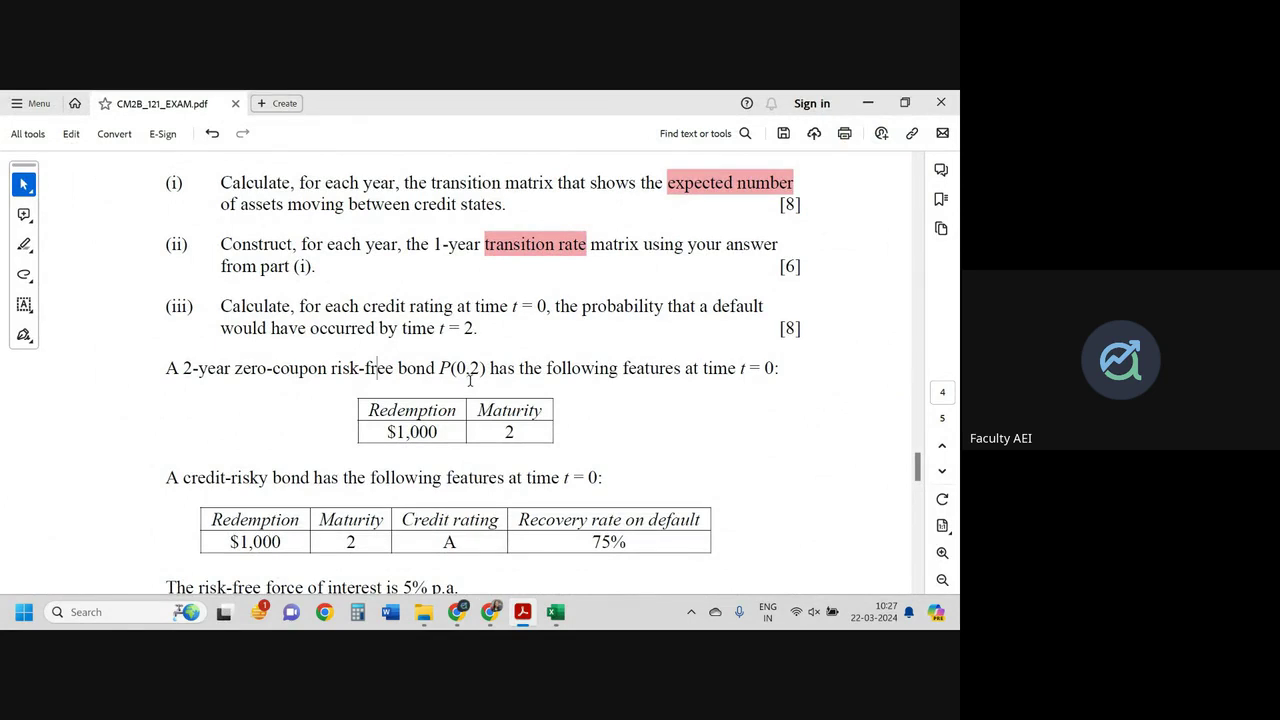
{"action": "scroll", "coordinate": [470, 380], "scroll_direction": "down", "scroll_amount": 3}
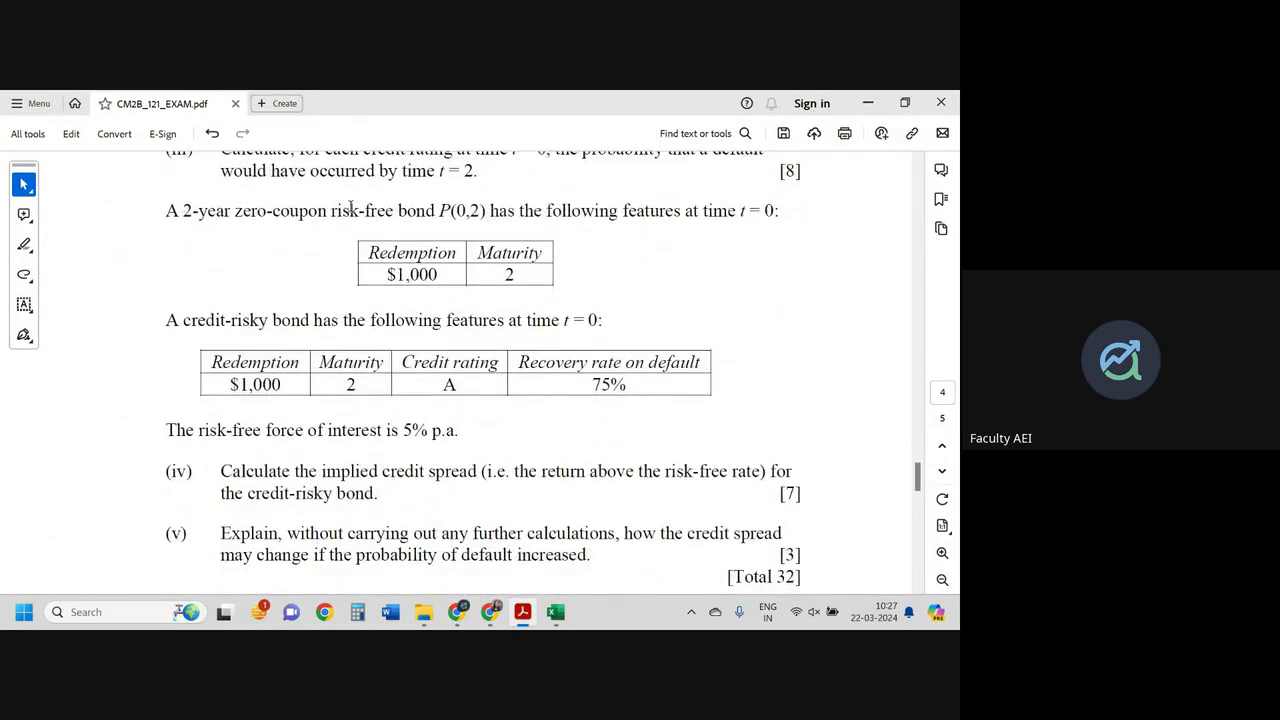
Select the risk-free and zero-coupon bond wording, then scroll to part (iv).
{"action": "left_click_drag", "start_coordinate": [331, 210], "coordinate": [770, 208]}
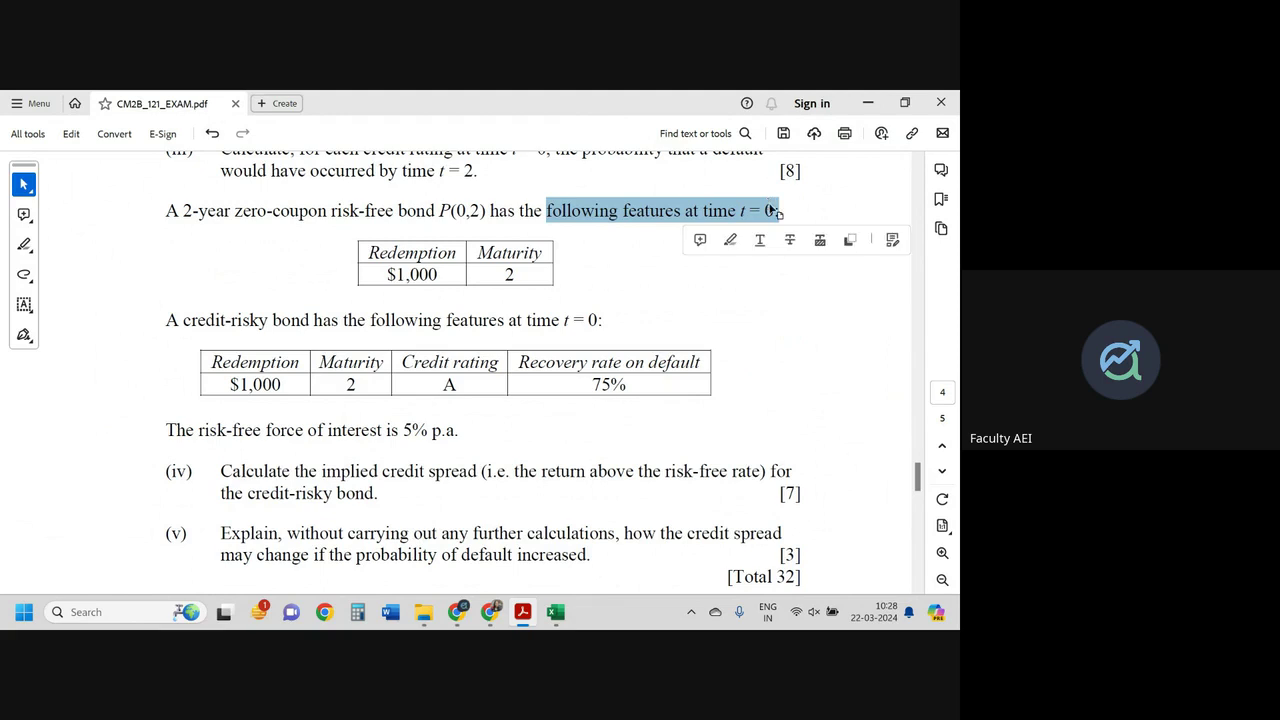
{"action": "left_click_drag", "start_coordinate": [181, 210], "coordinate": [432, 214]}
{"action": "left_click", "coordinate": [378, 299]}
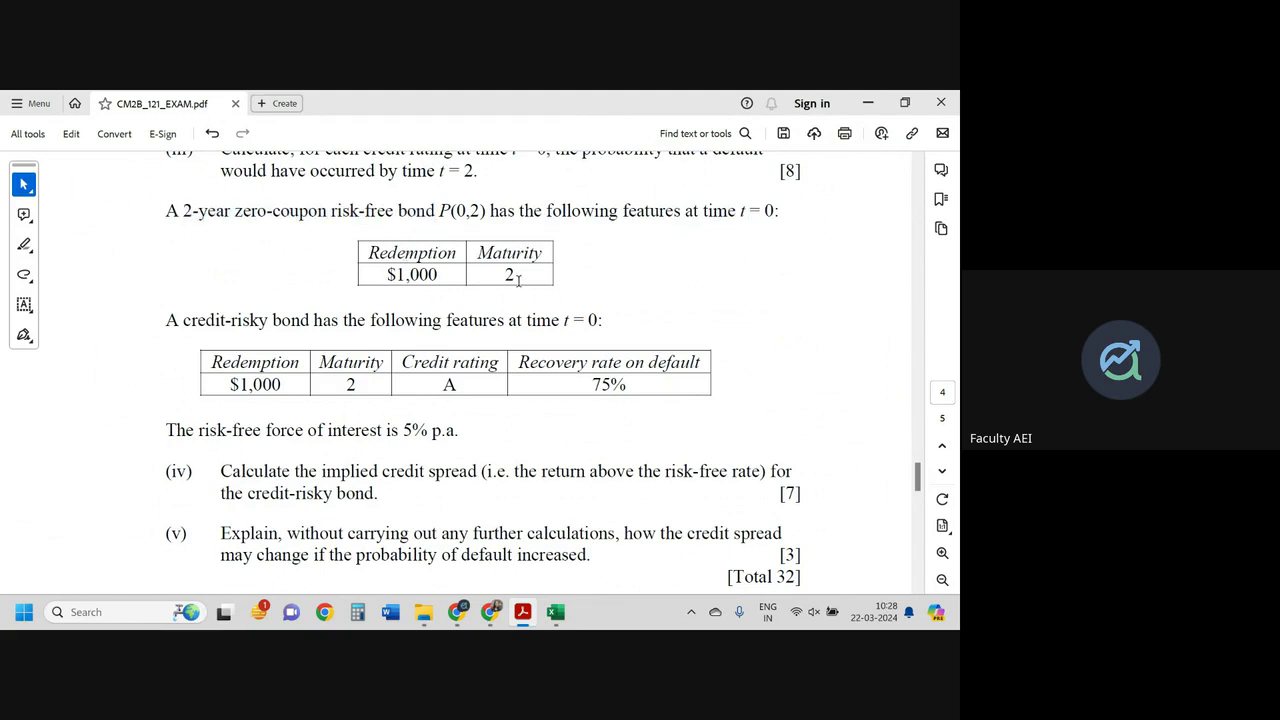
{"action": "scroll", "coordinate": [518, 280], "scroll_direction": "down", "scroll_amount": 2}
{"action": "scroll", "coordinate": [518, 280], "scroll_direction": "down", "scroll_amount": 1}
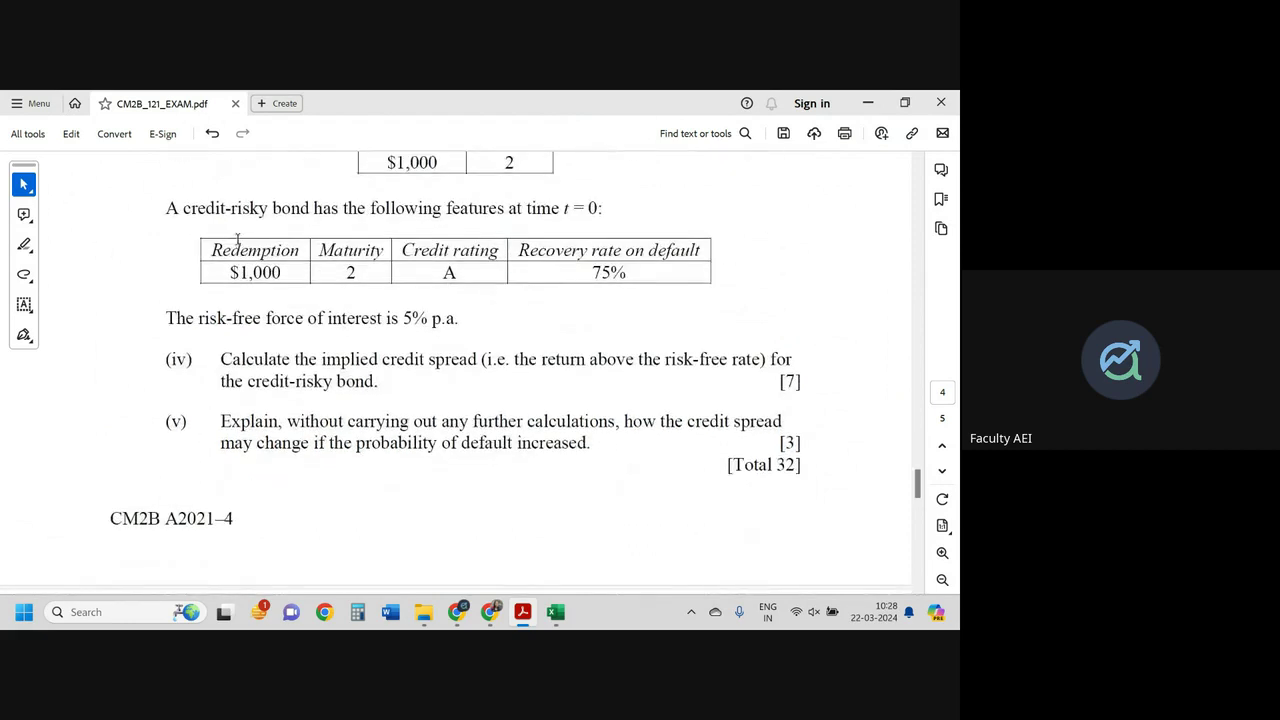
{"action": "scroll", "coordinate": [237, 240], "scroll_direction": "up", "scroll_amount": 3}
{"action": "scroll", "coordinate": [426, 363], "scroll_direction": "down", "scroll_amount": 1}
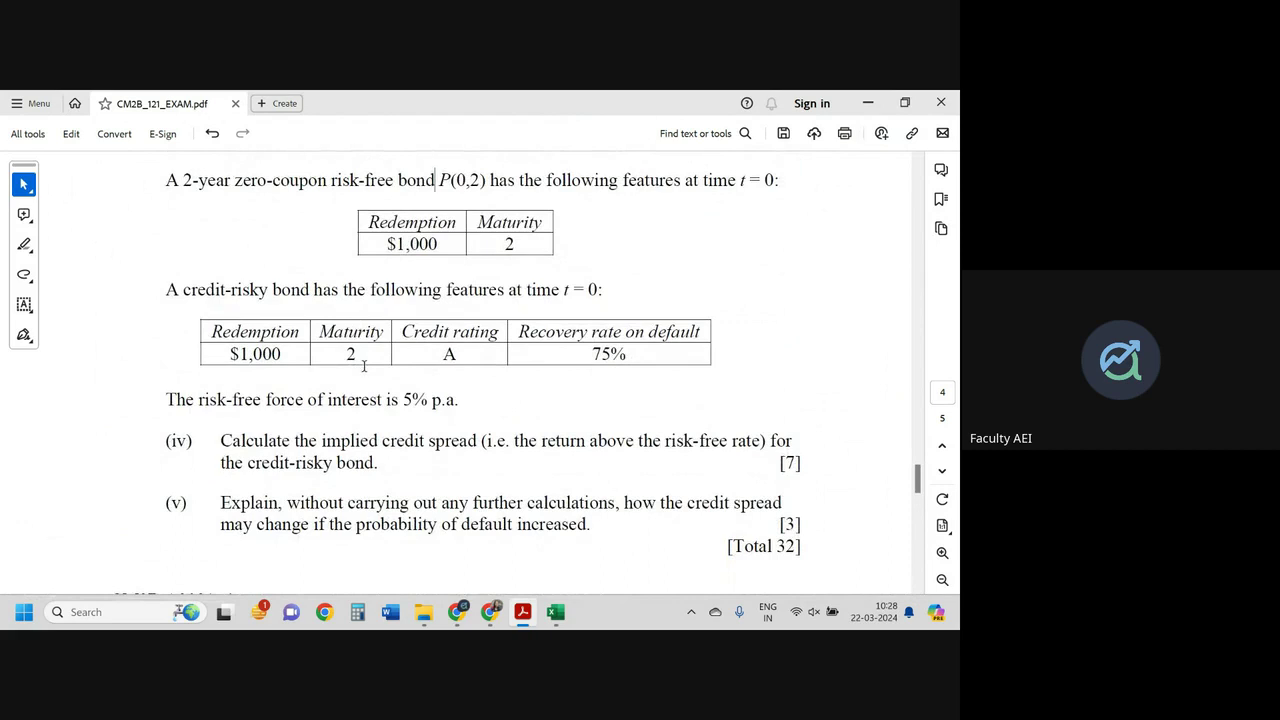
Highlight 'risk-free bond P(0,2) has' and the 75% recovery rate in pink.
{"action": "left_click_drag", "start_coordinate": [327, 181], "coordinate": [515, 186]}
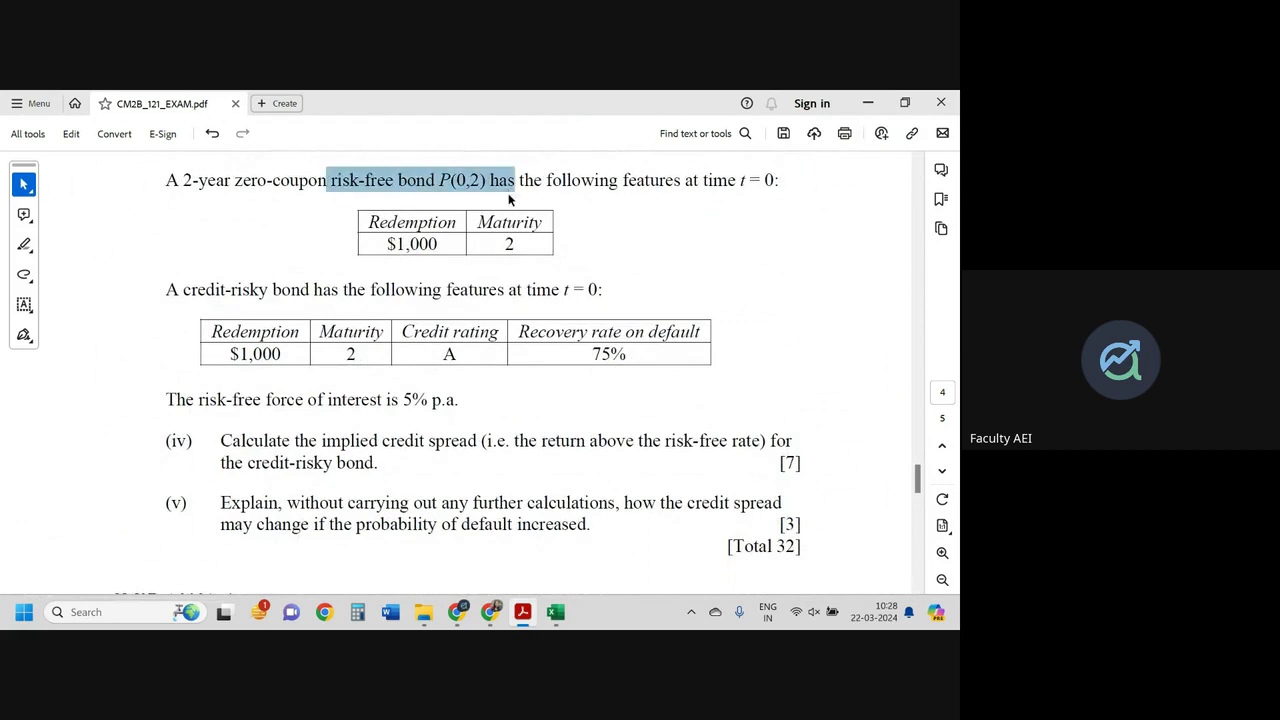
{"action": "left_click", "coordinate": [561, 211]}
{"action": "left_click_drag", "start_coordinate": [592, 354], "coordinate": [626, 354]}
{"action": "left_click", "coordinate": [686, 386]}
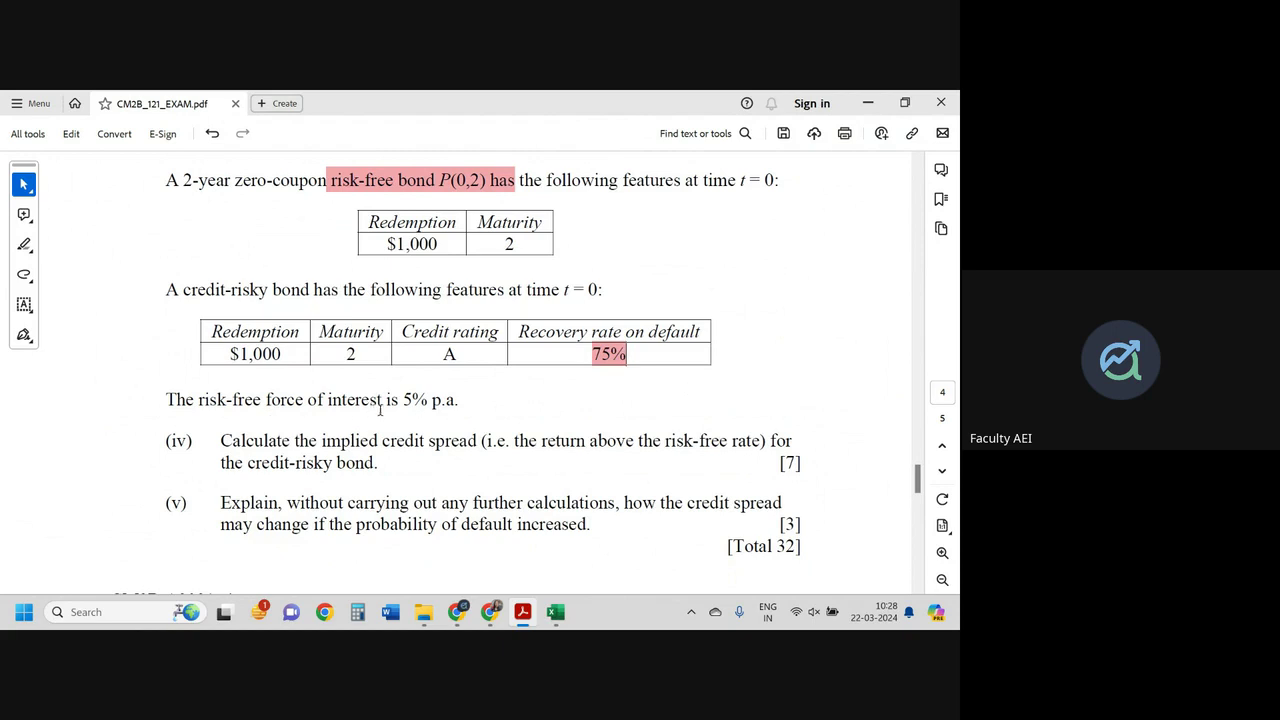
Select the implied credit spread and credit-risky bond wording, then return to the Excel workbook.
{"action": "left_click_drag", "start_coordinate": [401, 399], "coordinate": [450, 400]}
{"action": "left_click_drag", "start_coordinate": [300, 441], "coordinate": [698, 441]}
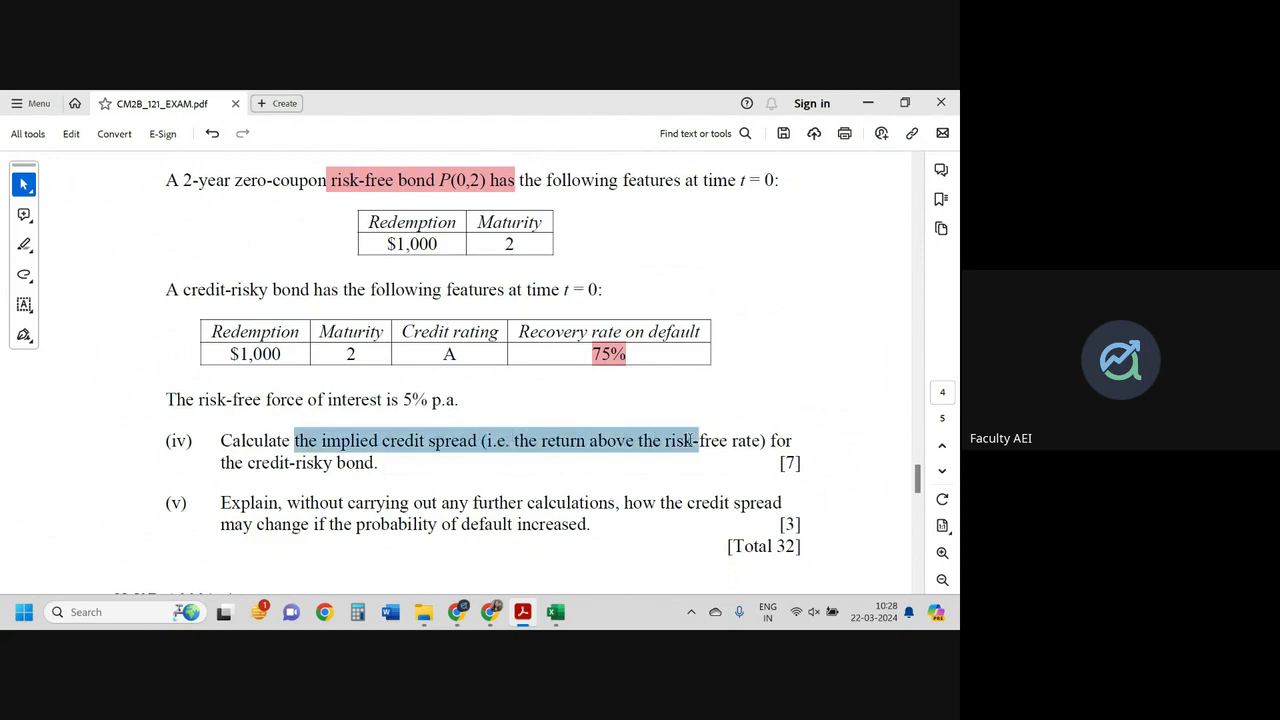
{"action": "left_click_drag", "start_coordinate": [247, 462], "coordinate": [385, 468]}
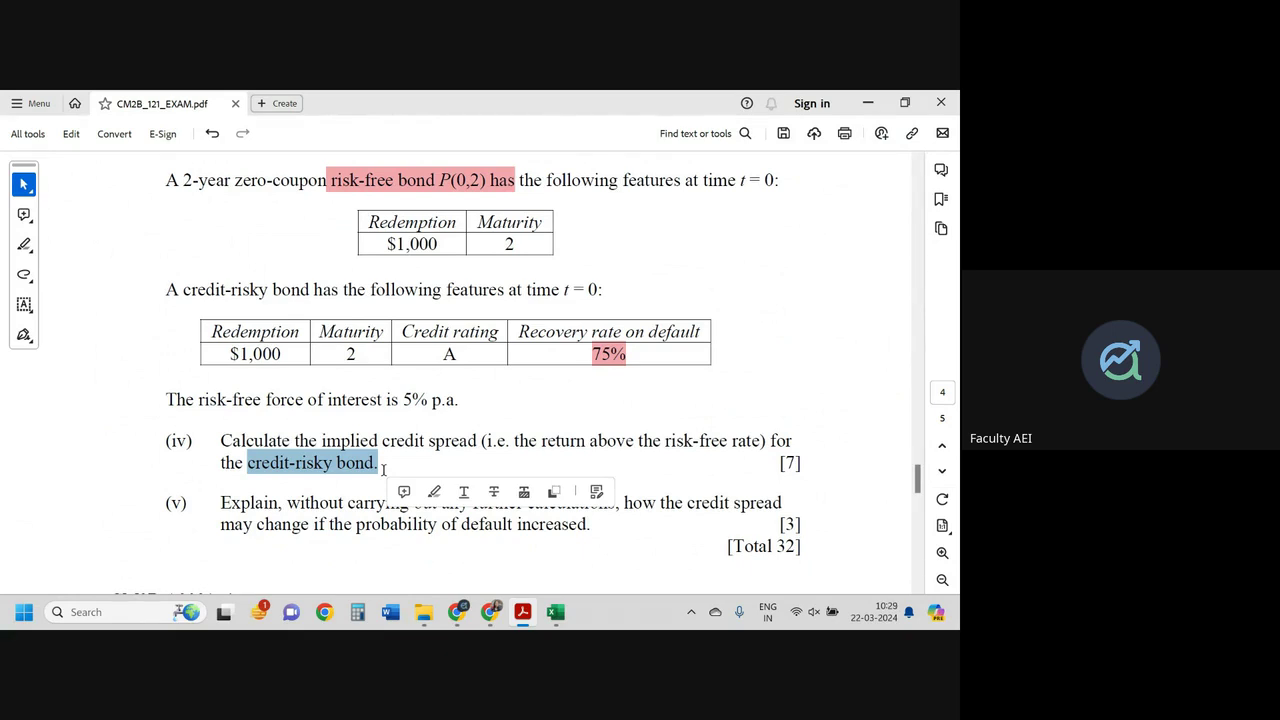
{"action": "left_click", "coordinate": [494, 448]}
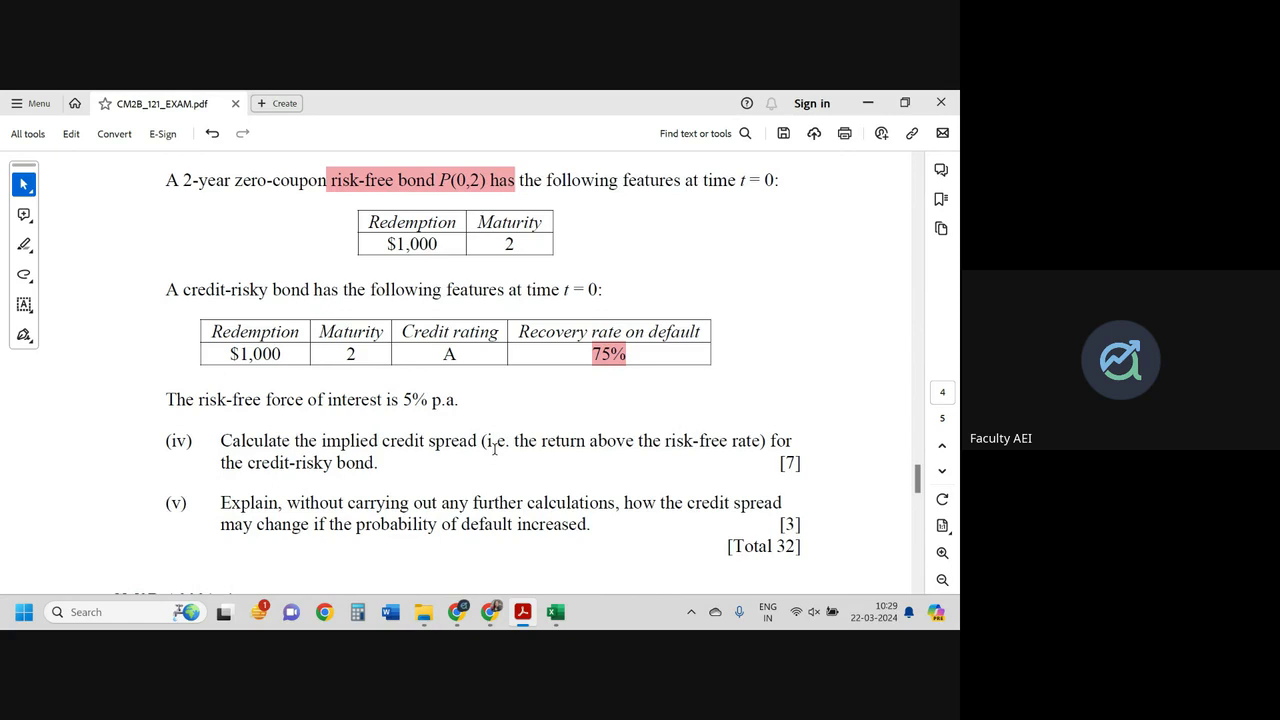
{"action": "left_click", "coordinate": [556, 612]}
Go to sheet 3iv and scroll to the credit risky bond workings.
{"action": "left_click", "coordinate": [490, 566]}
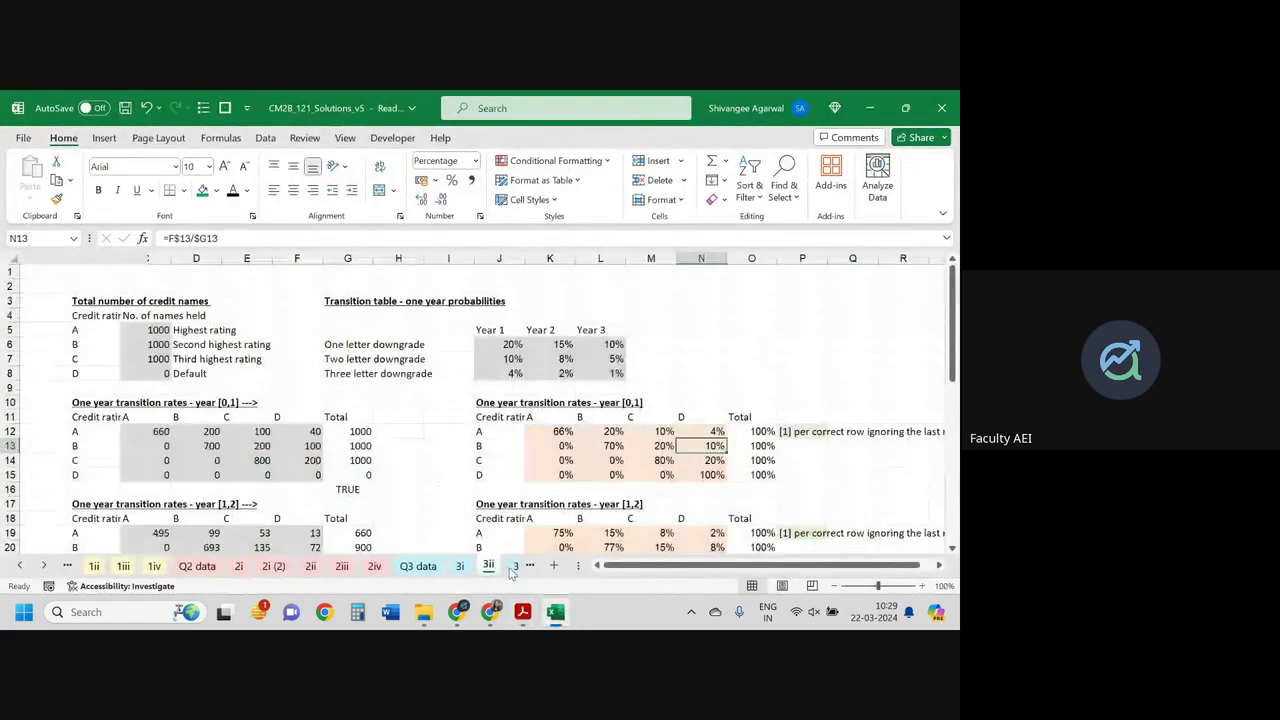
{"action": "left_click", "coordinate": [514, 566]}
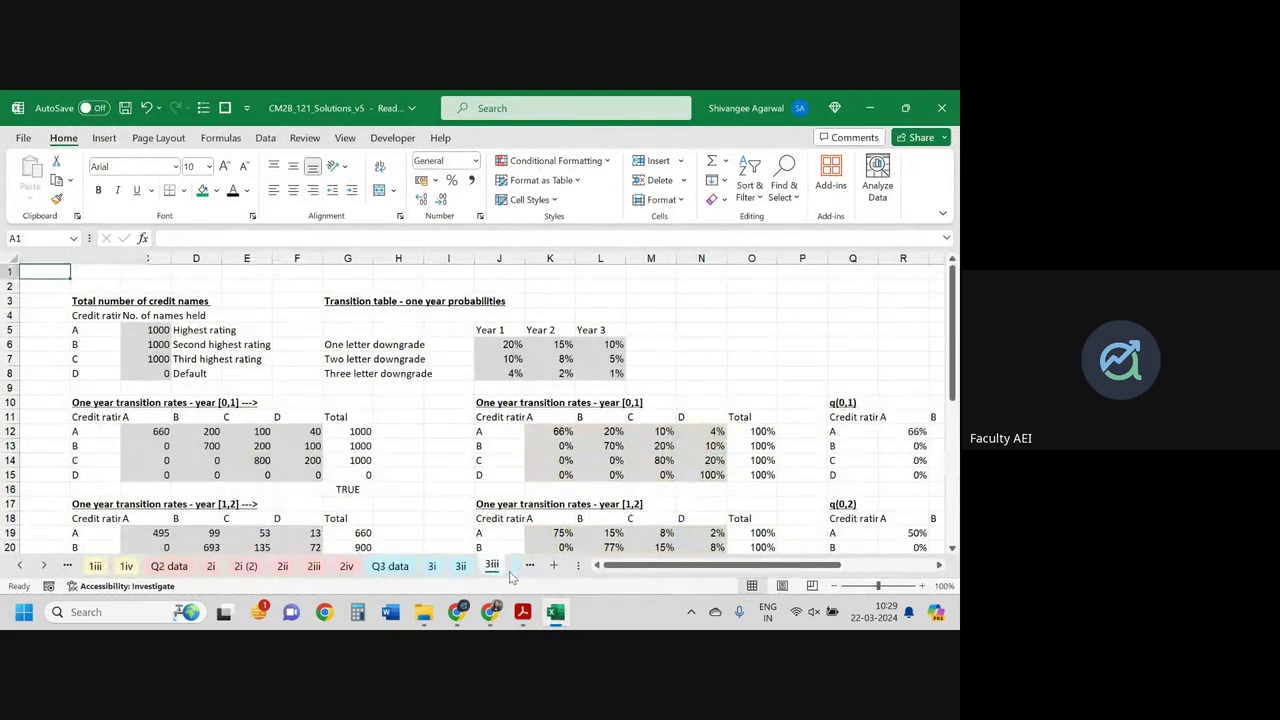
{"action": "left_click", "coordinate": [514, 566]}
{"action": "scroll", "coordinate": [729, 425], "scroll_direction": "down", "scroll_amount": 2}
{"action": "scroll", "coordinate": [743, 423], "scroll_direction": "right", "scroll_amount": 5}
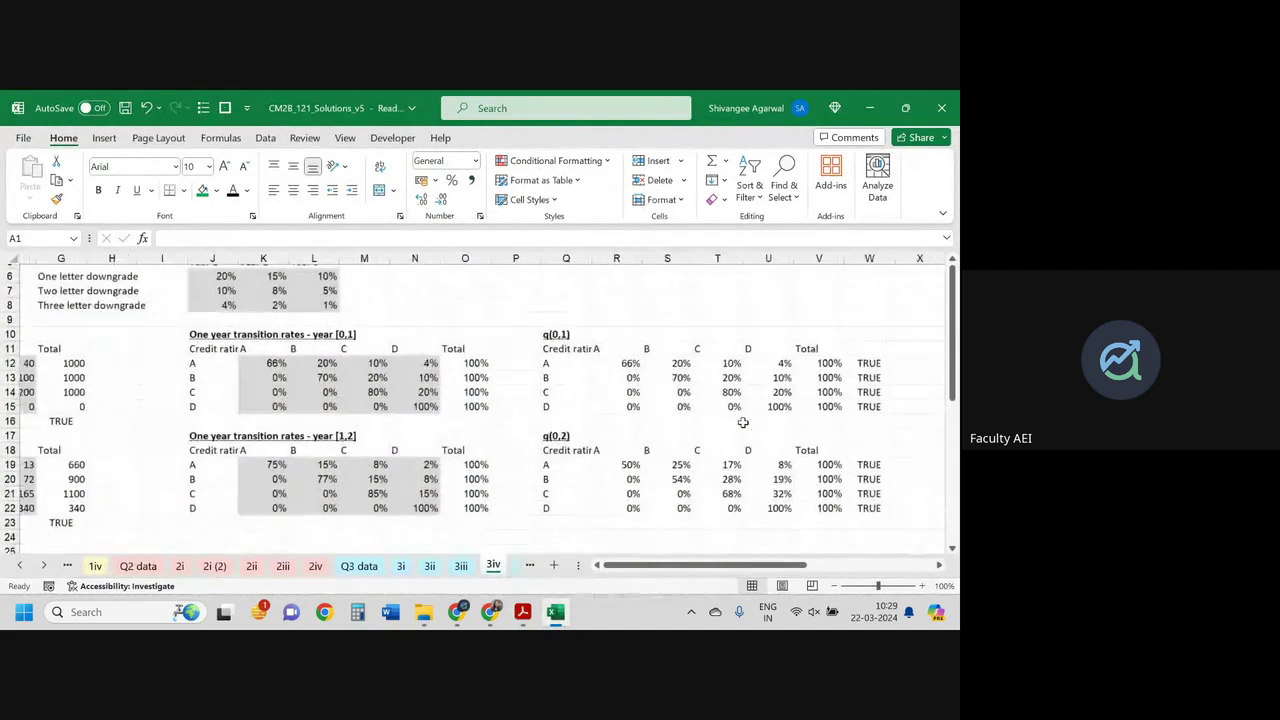
{"action": "scroll", "coordinate": [743, 423], "scroll_direction": "right", "scroll_amount": 5}
{"action": "scroll", "coordinate": [743, 423], "scroll_direction": "right", "scroll_amount": 4}
{"action": "scroll", "coordinate": [743, 423], "scroll_direction": "up", "scroll_amount": 1}
{"action": "scroll", "coordinate": [743, 423], "scroll_direction": "up", "scroll_amount": 5, "text": "ctrl"}
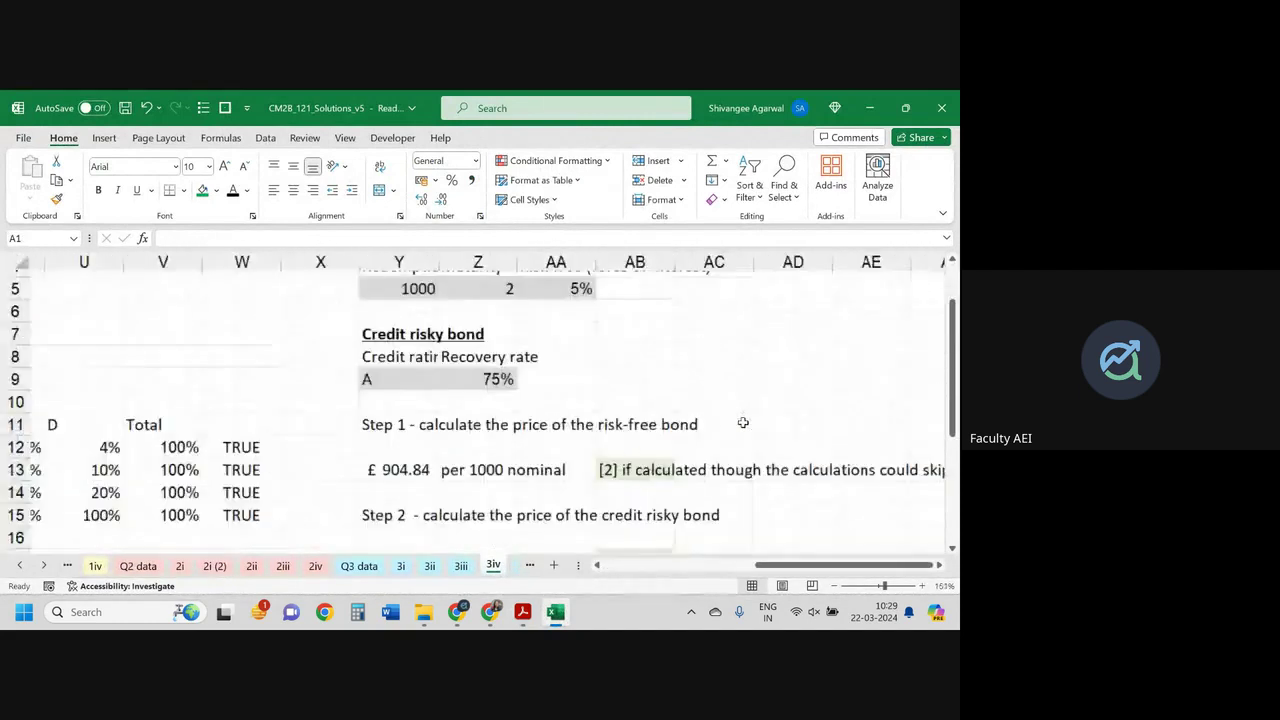
{"action": "scroll", "coordinate": [743, 423], "scroll_direction": "up", "scroll_amount": 1, "text": "ctrl"}
{"action": "scroll", "coordinate": [743, 423], "scroll_direction": "up", "scroll_amount": 1}
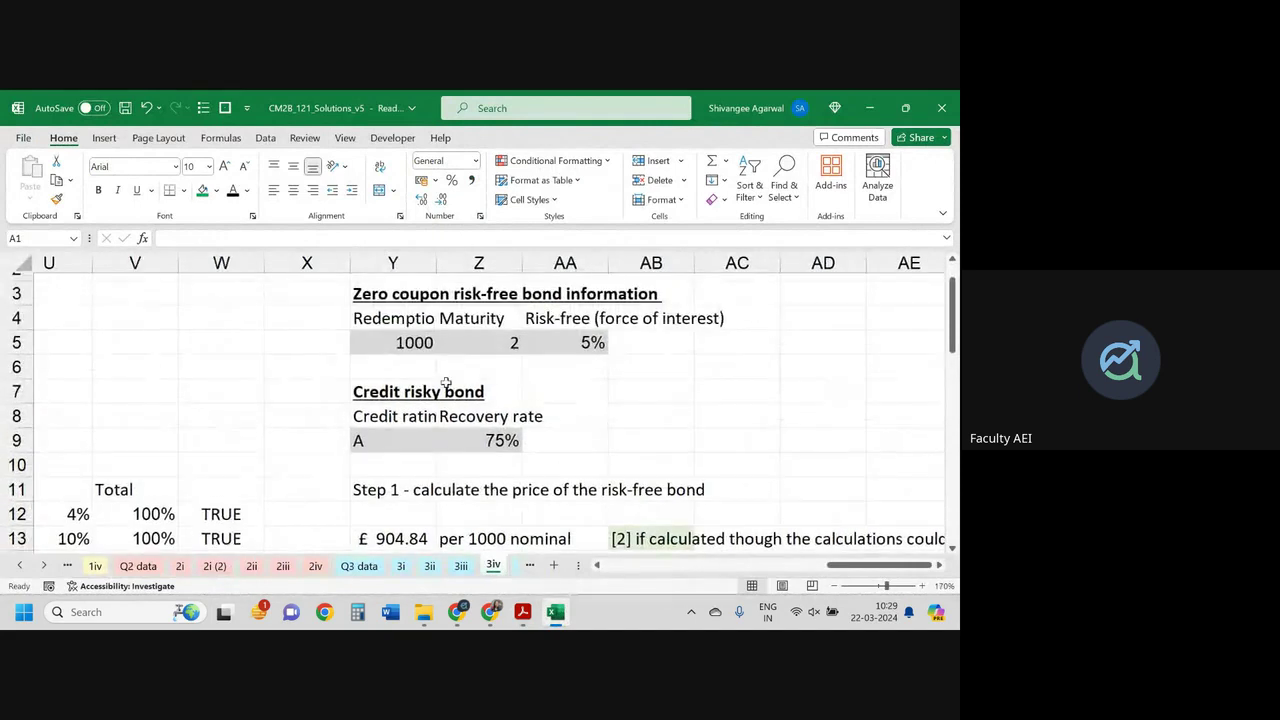
{"action": "scroll", "coordinate": [443, 386], "scroll_direction": "down", "scroll_amount": 1}
Clear the answer cells Y13, Y17, Y21 and Y25.
{"action": "left_click", "coordinate": [392, 427]}
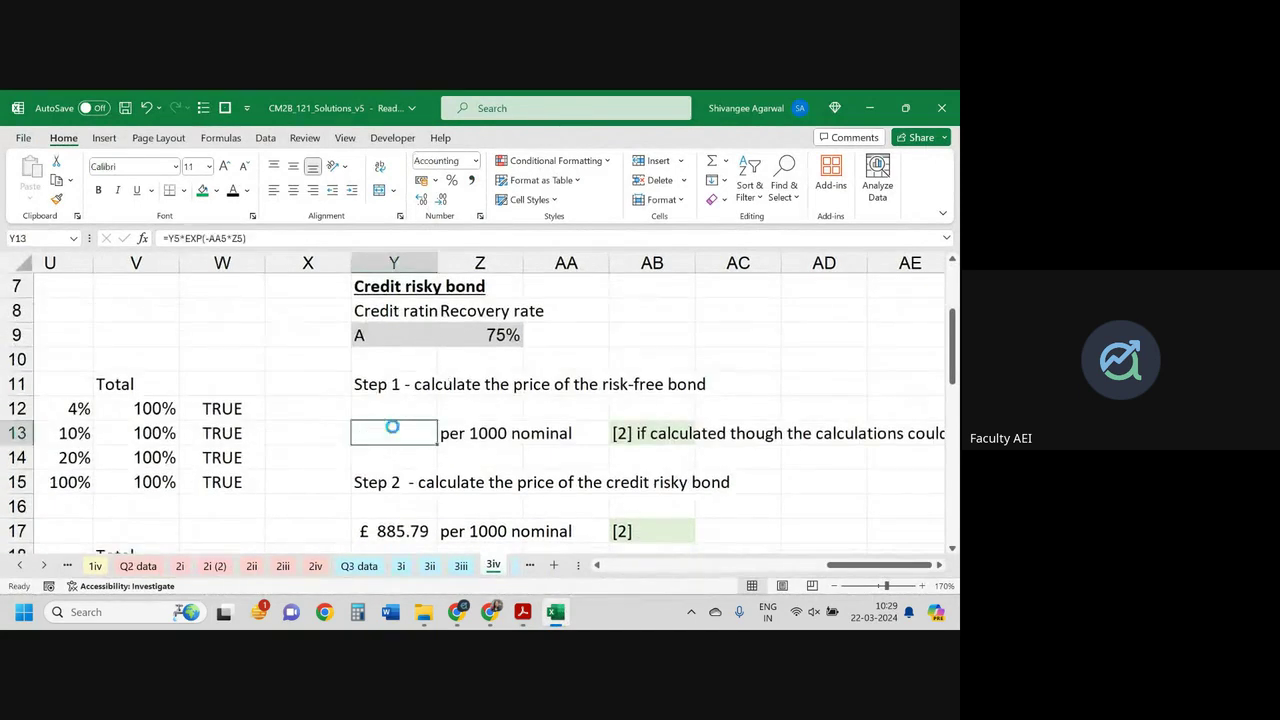
{"action": "key", "text": "Delete"}
{"action": "scroll", "coordinate": [392, 427], "scroll_direction": "down", "scroll_amount": 1}
{"action": "left_click", "coordinate": [392, 427]}
{"action": "key", "text": "Delete"}
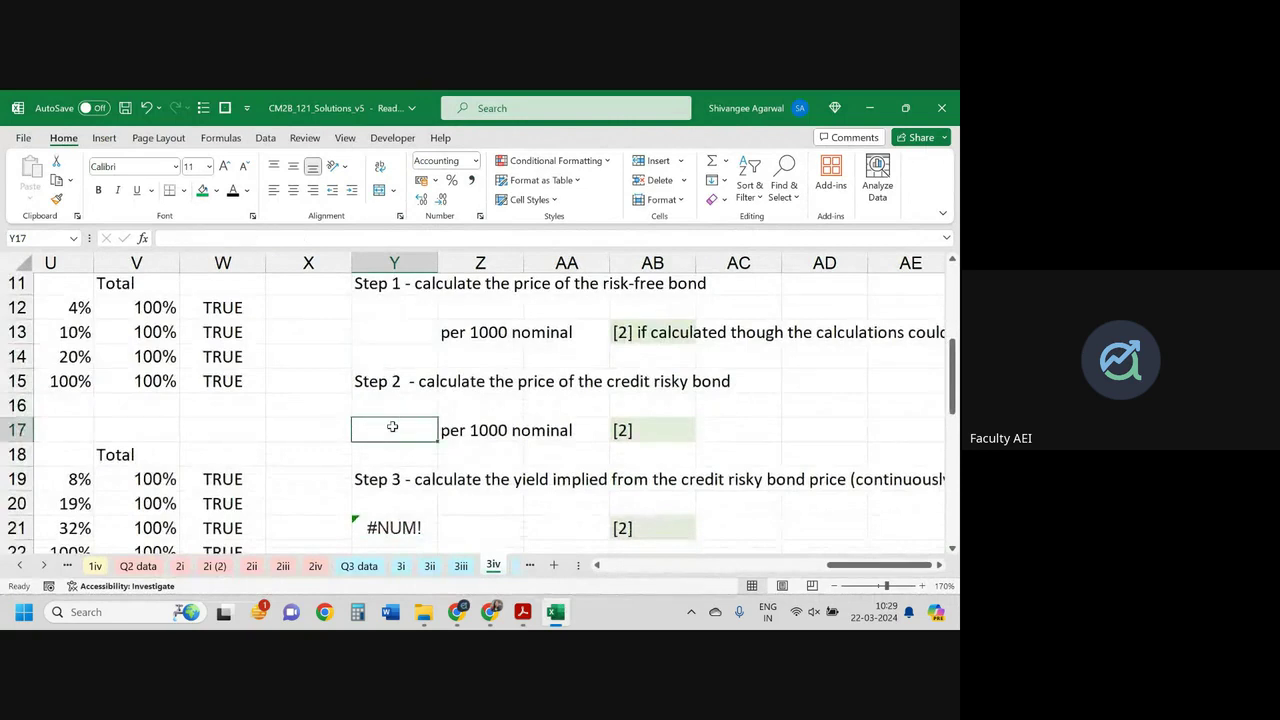
{"action": "scroll", "coordinate": [392, 427], "scroll_direction": "down", "scroll_amount": 1}
{"action": "left_click", "coordinate": [392, 430]}
{"action": "key", "text": "Delete"}
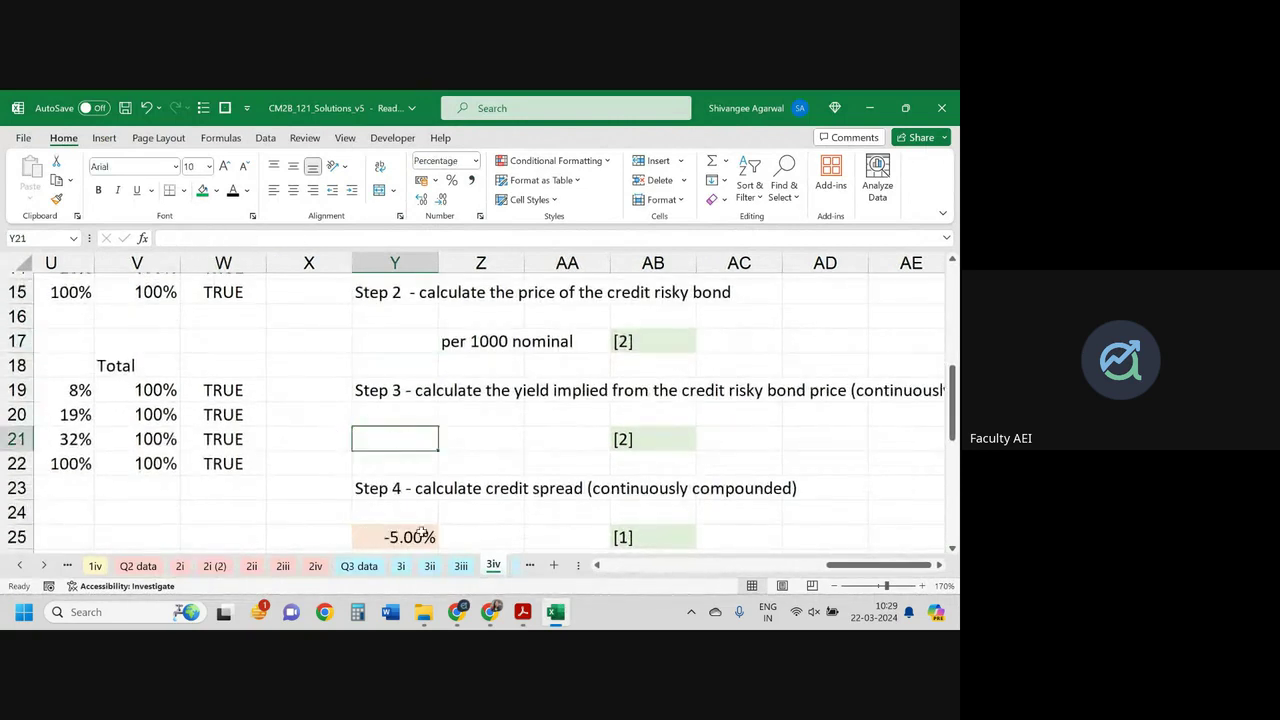
{"action": "left_click", "coordinate": [401, 540]}
{"action": "key", "text": "Delete"}
{"action": "scroll", "coordinate": [401, 540], "scroll_direction": "up", "scroll_amount": 4}
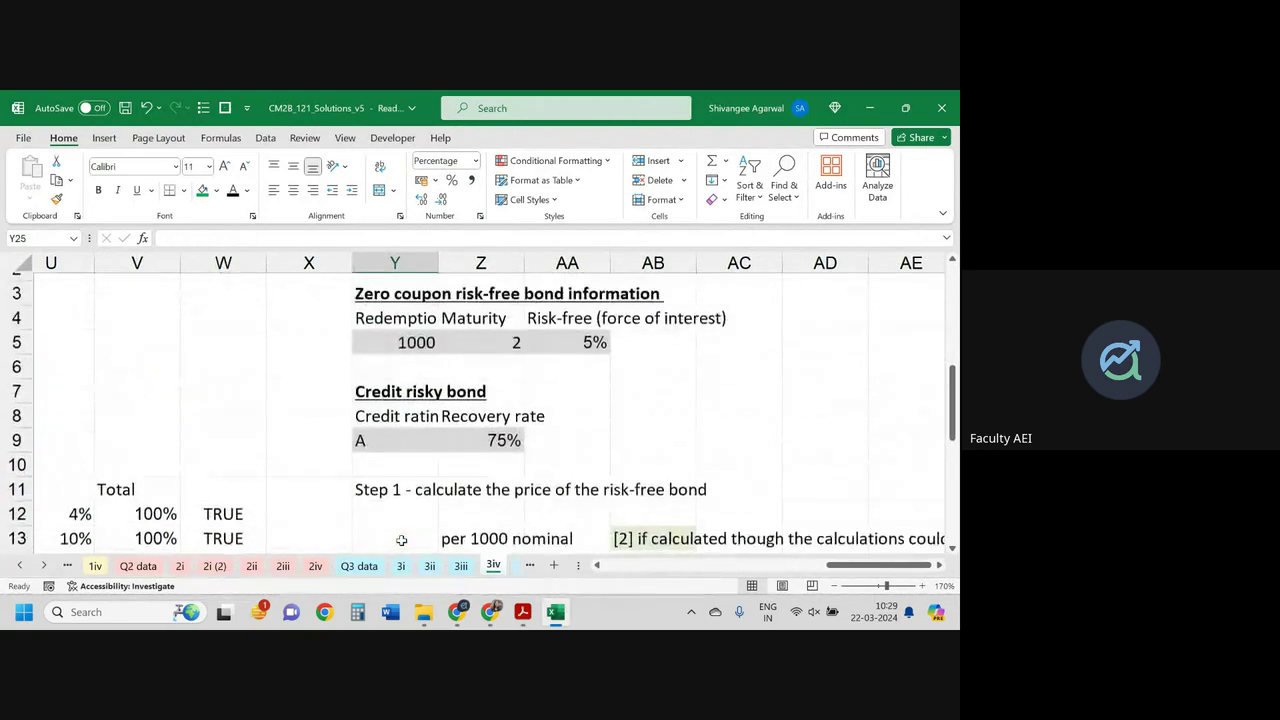
{"action": "scroll", "coordinate": [474, 458], "scroll_direction": "down", "scroll_amount": 1}
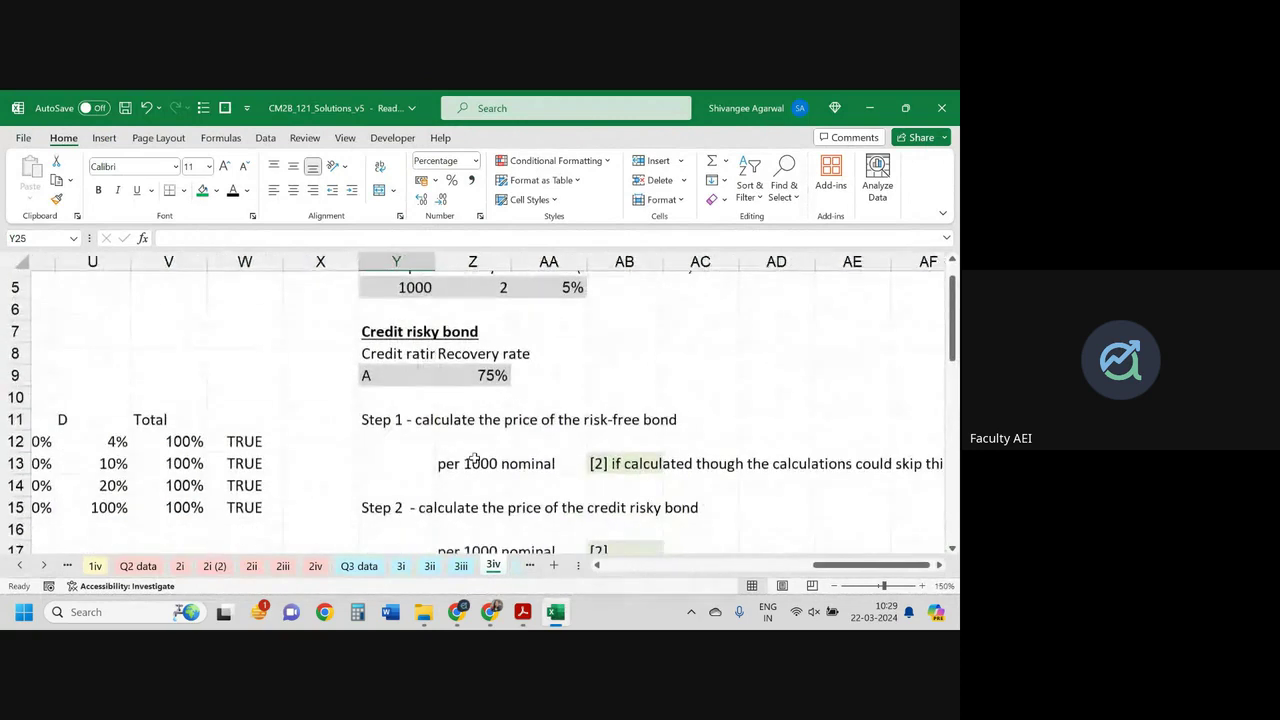
{"action": "left_click", "coordinate": [408, 465]}
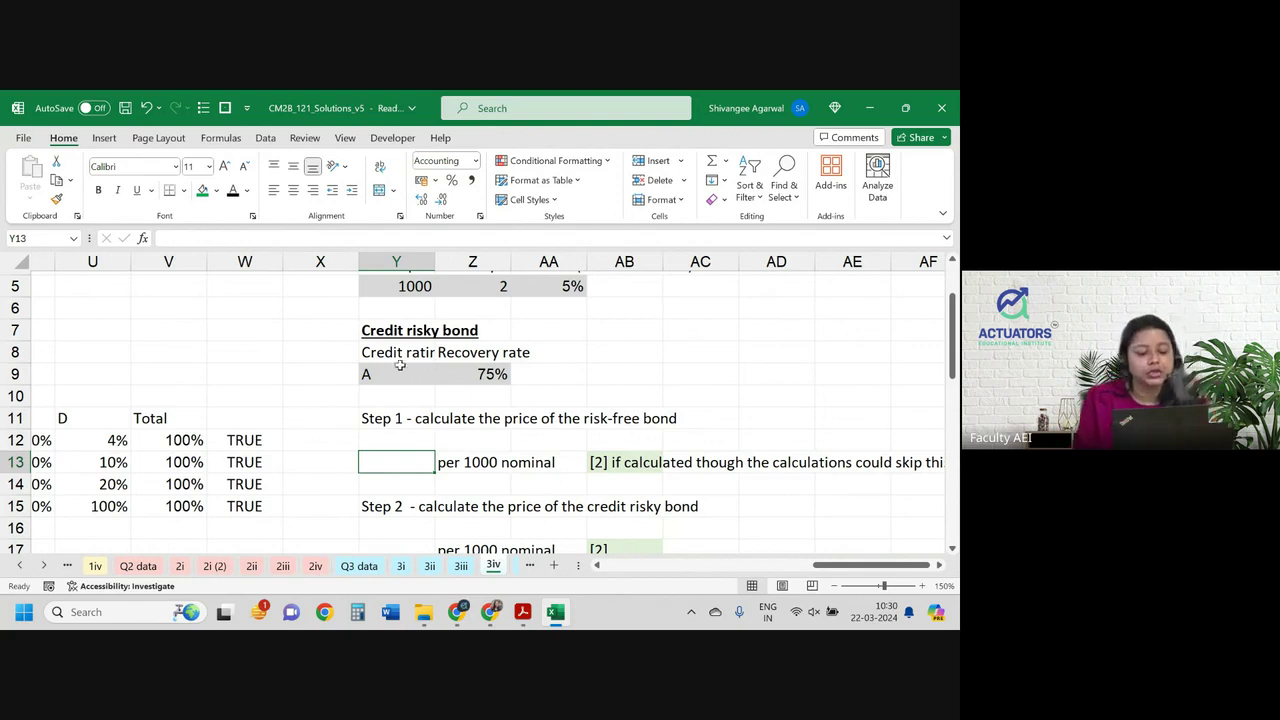
Enter a discounting formula in Y13 using the 1000 redemption Y5, force AA5 and maturity Z5.
{"action": "right_click", "coordinate": [506, 440]}
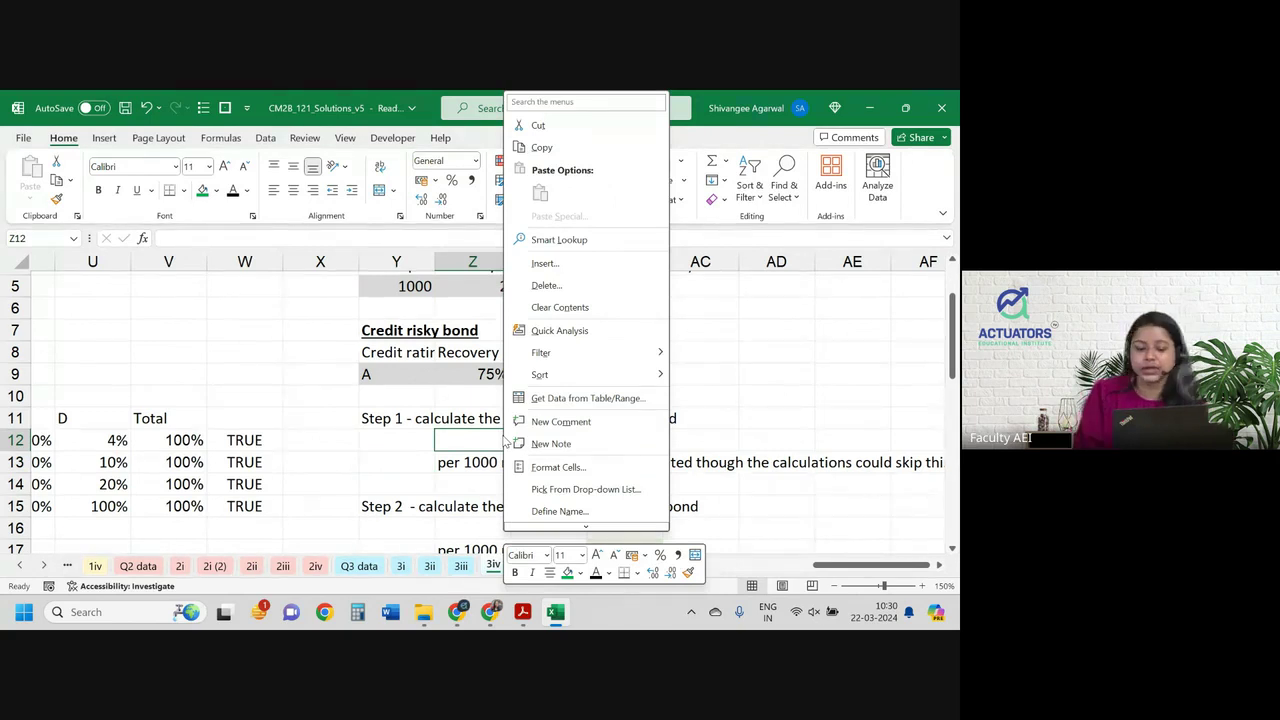
{"action": "left_click", "coordinate": [396, 456]}
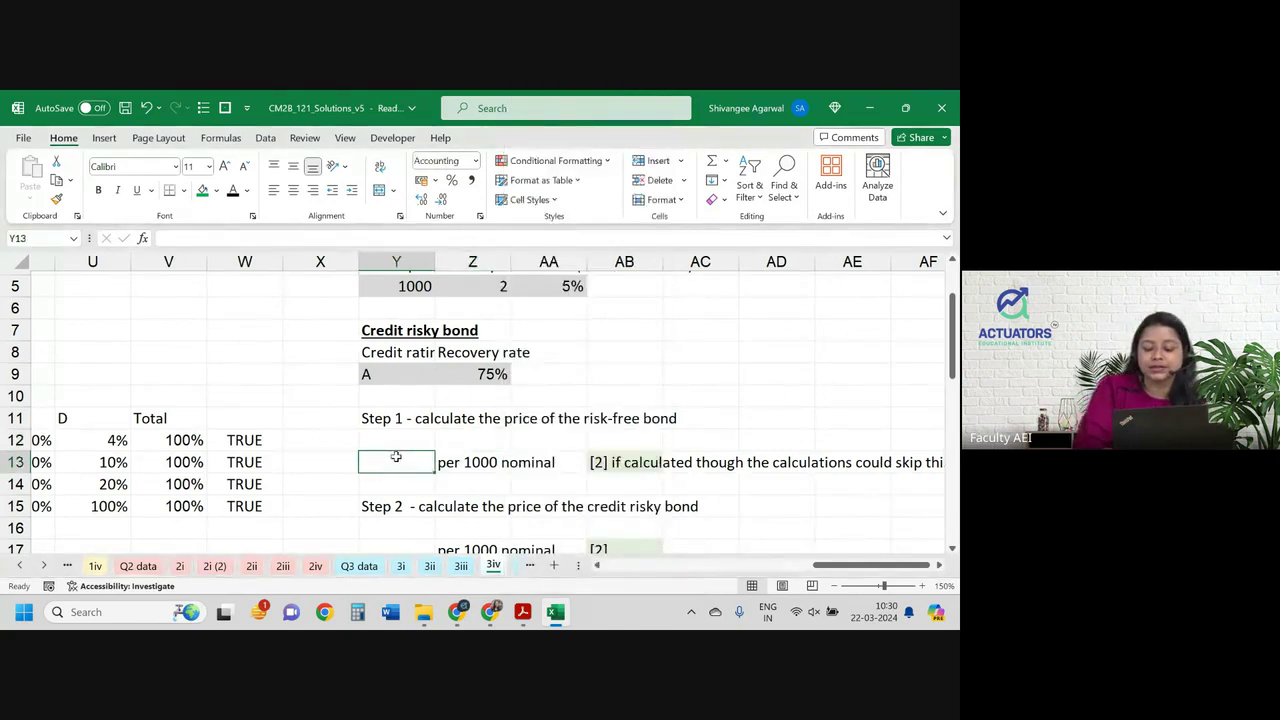
{"action": "type", "text": "="}
{"action": "scroll", "coordinate": [467, 393], "scroll_direction": "up", "scroll_amount": 1}
{"action": "scroll", "coordinate": [467, 393], "scroll_direction": "up", "scroll_amount": 1}
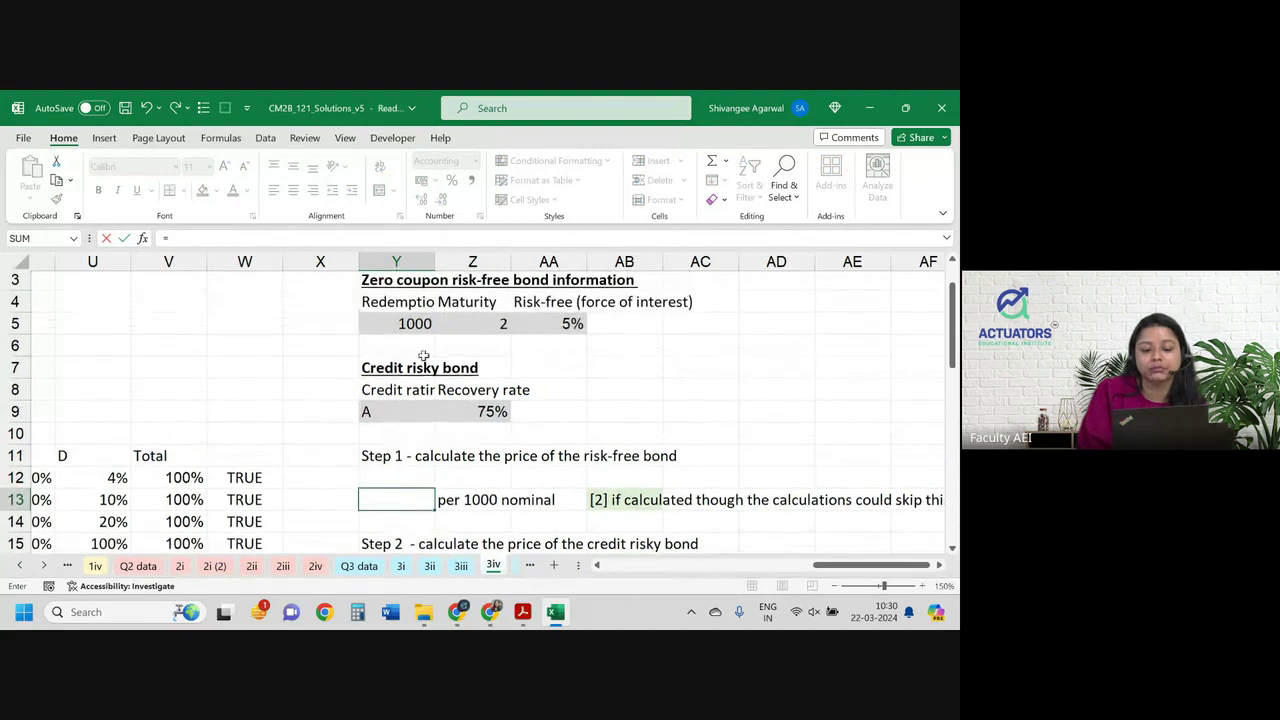
{"action": "left_click", "coordinate": [396, 325]}
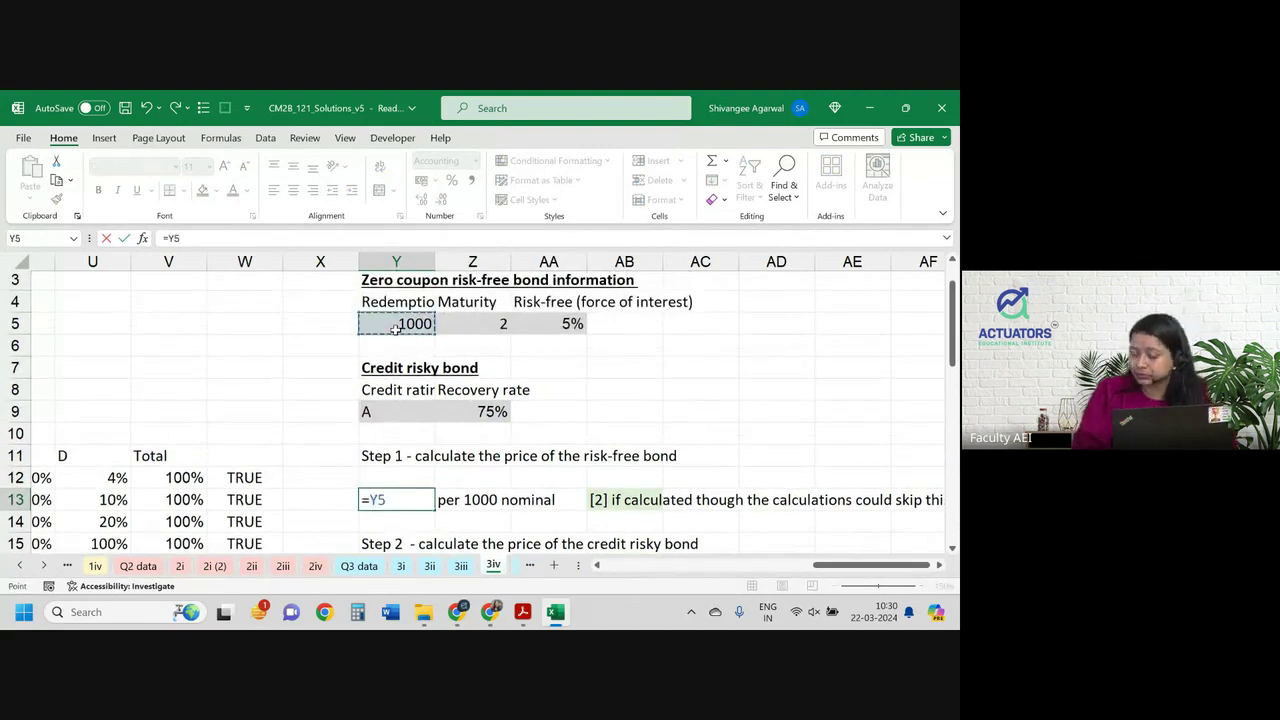
{"action": "type", "text": "*"}
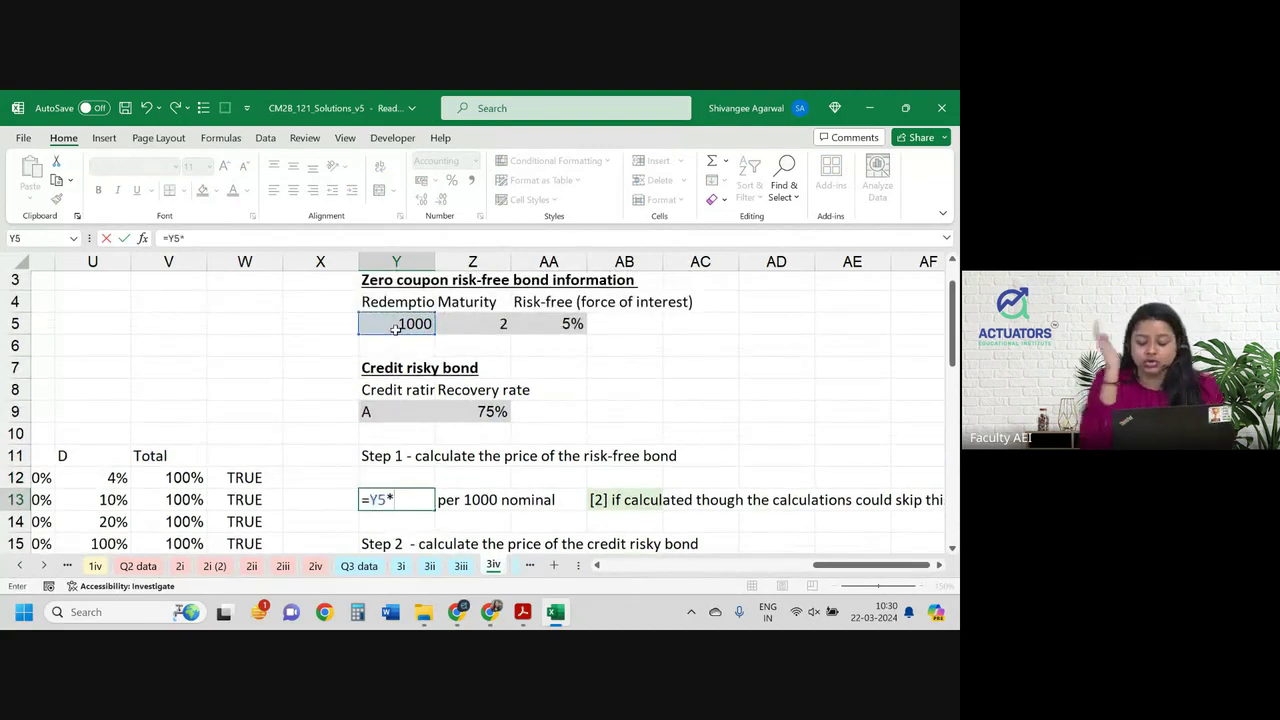
{"action": "type", "text": "exp("}
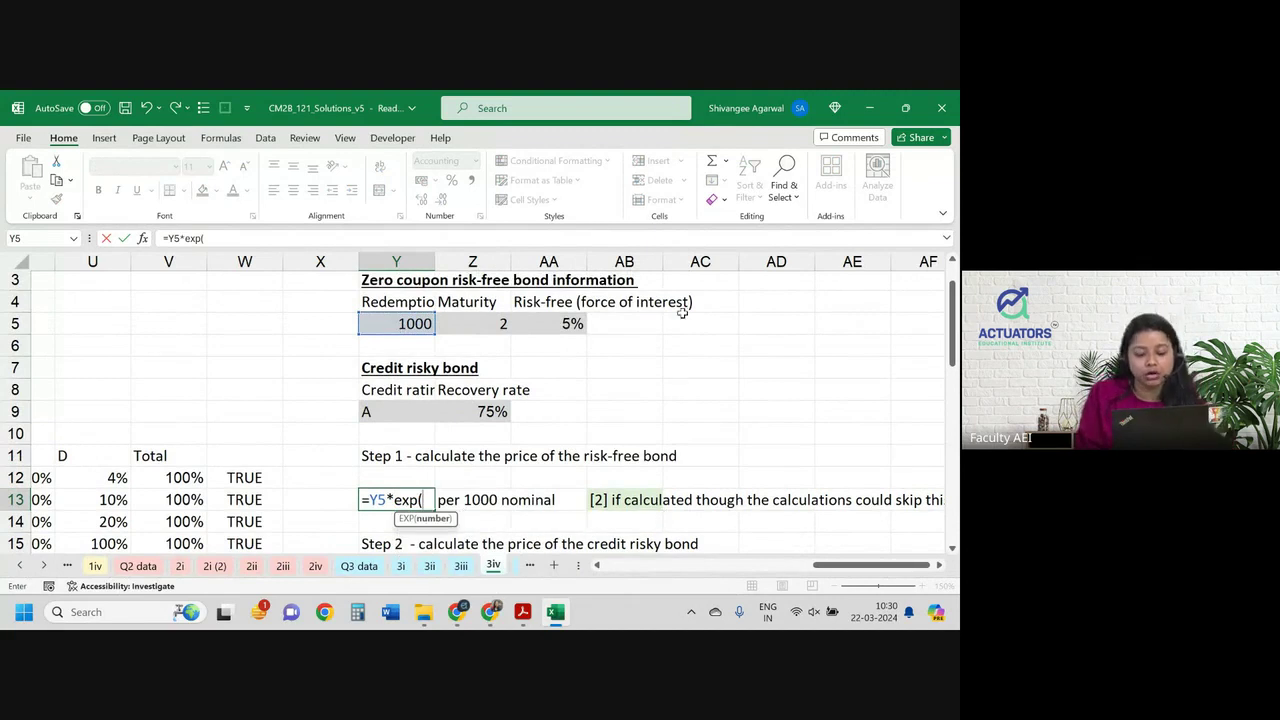
{"action": "left_click", "coordinate": [560, 328]}
{"action": "type", "text": "*"}
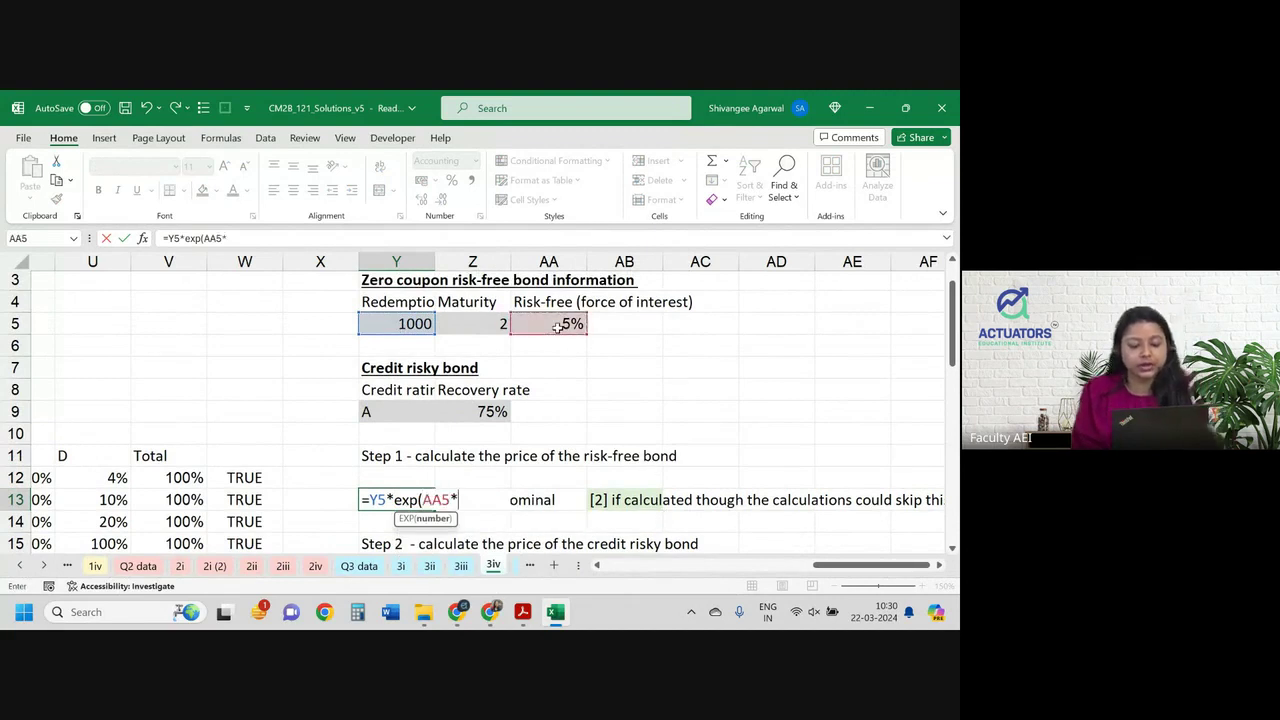
{"action": "left_click", "coordinate": [492, 325]}
{"action": "key", "text": "Return"}
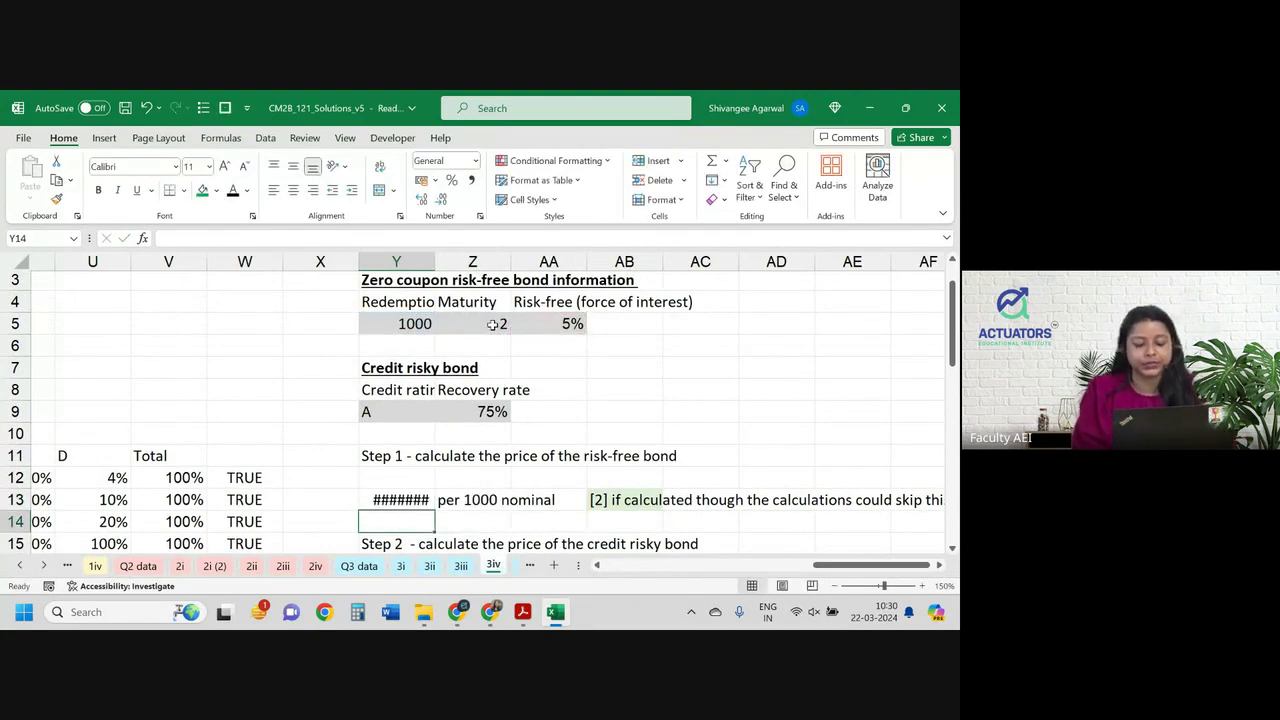
{"action": "key", "text": "Up"}
Correct Y13 to =Y5*EXP(-AA5*Z5) and show the £904.84 price with two decimals.
{"action": "left_click", "coordinate": [441, 199]}
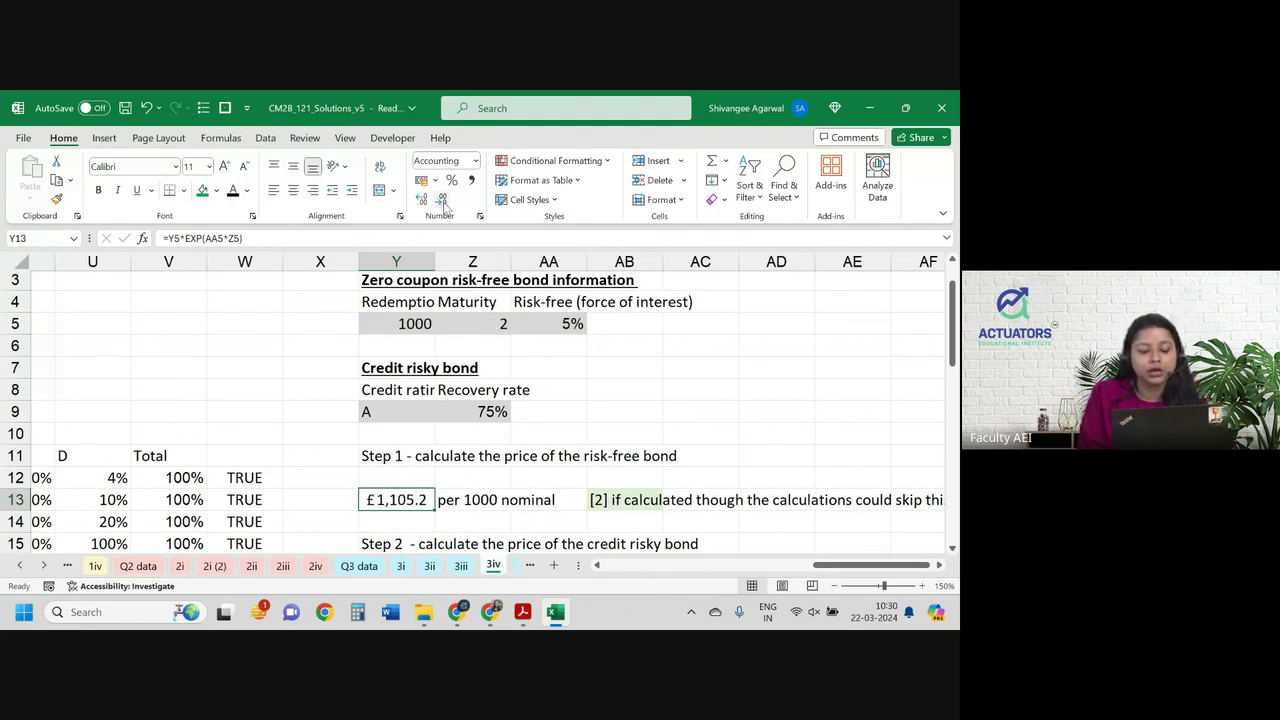
{"action": "left_click", "coordinate": [441, 199]}
{"action": "left_click", "coordinate": [421, 199]}
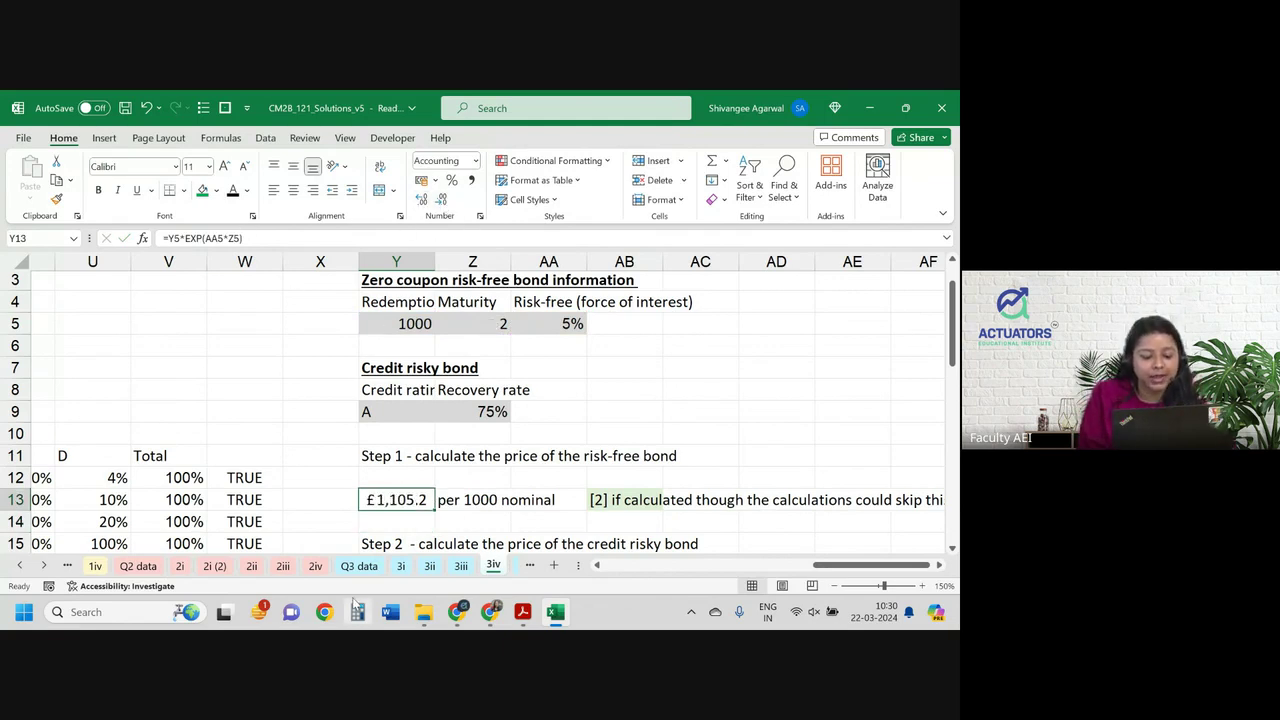
{"action": "left_click_drag", "start_coordinate": [393, 511], "coordinate": [393, 522]}
{"action": "key", "text": "ctrl+z"}
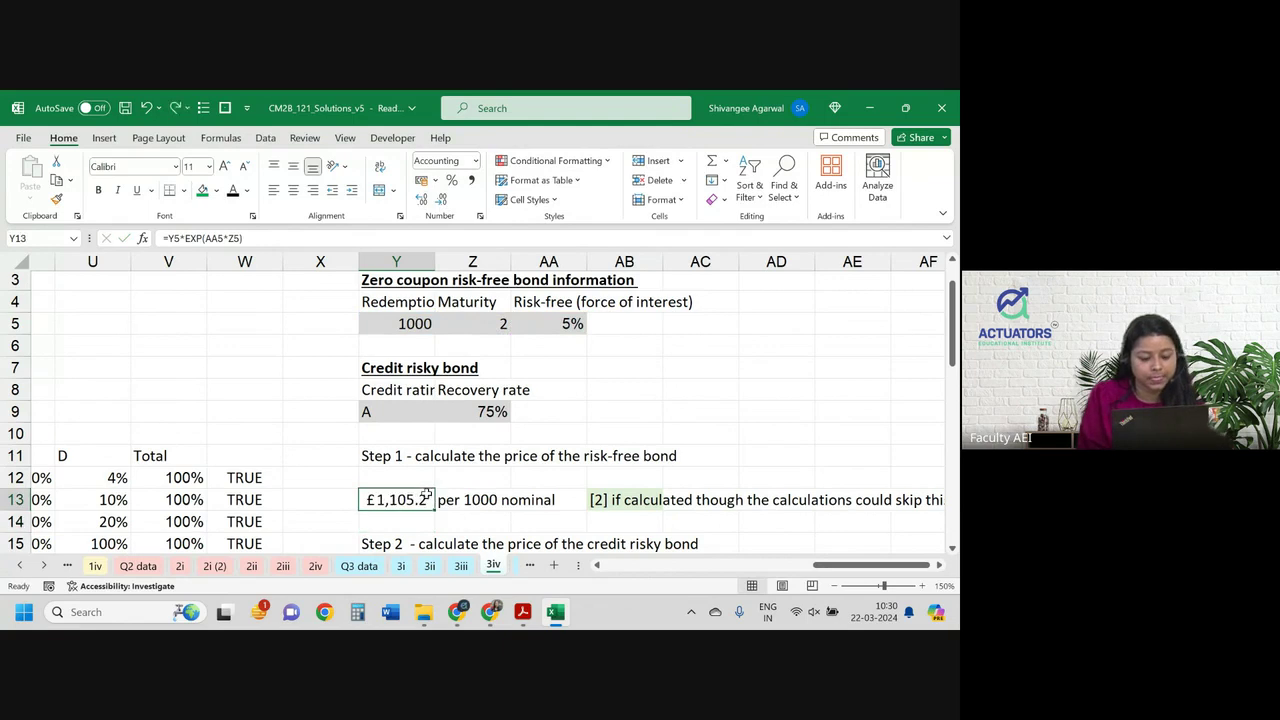
{"action": "double_click", "coordinate": [425, 499]}
{"action": "type", "text": "-"}
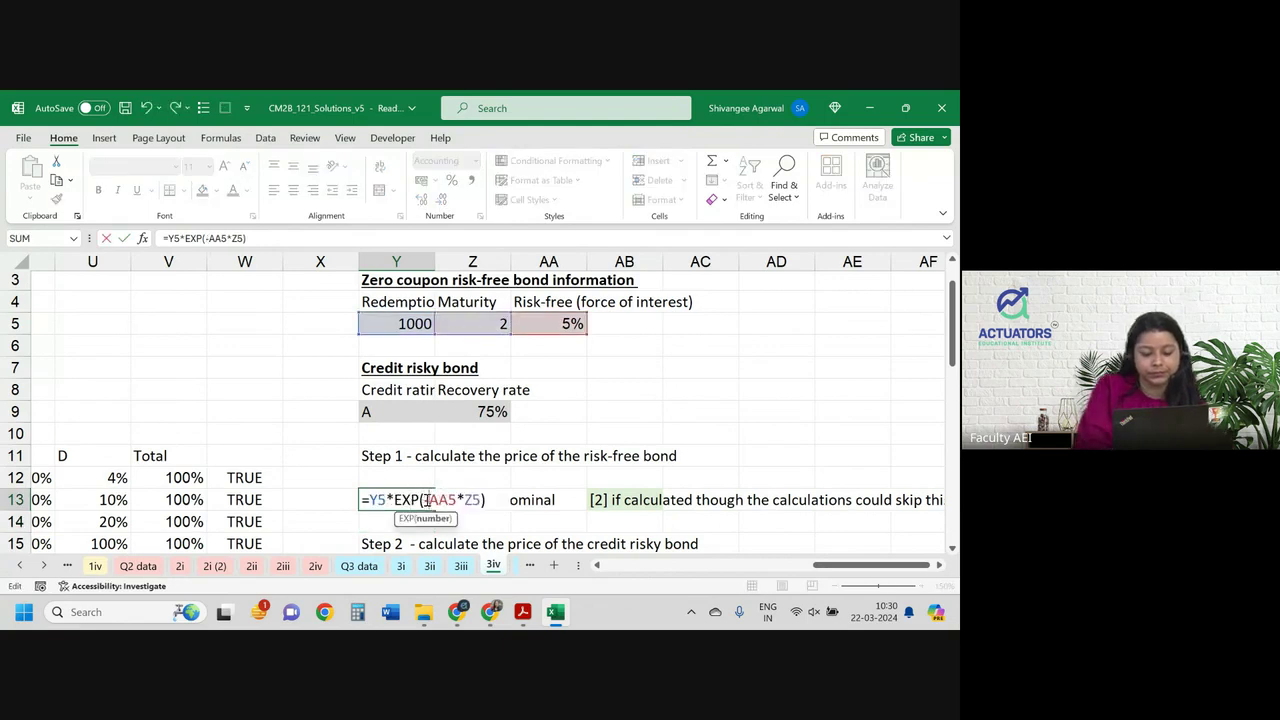
{"action": "key", "text": "Return"}
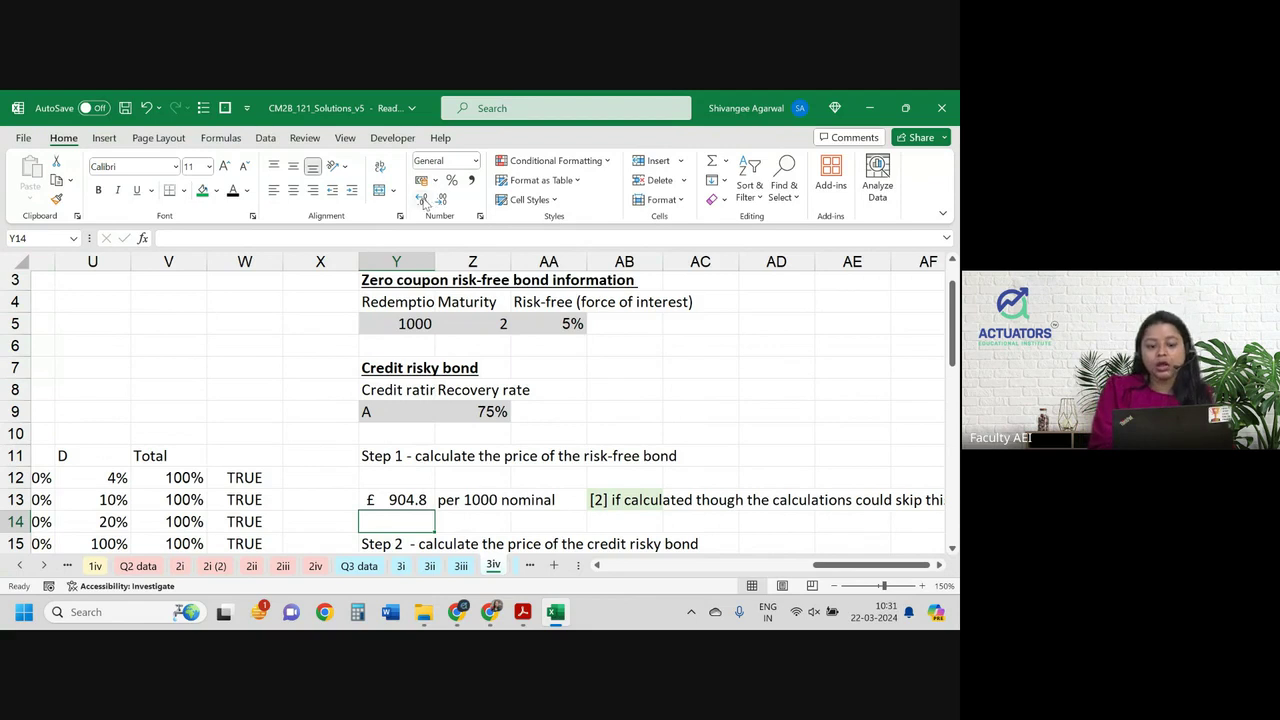
{"action": "key", "text": "Up"}
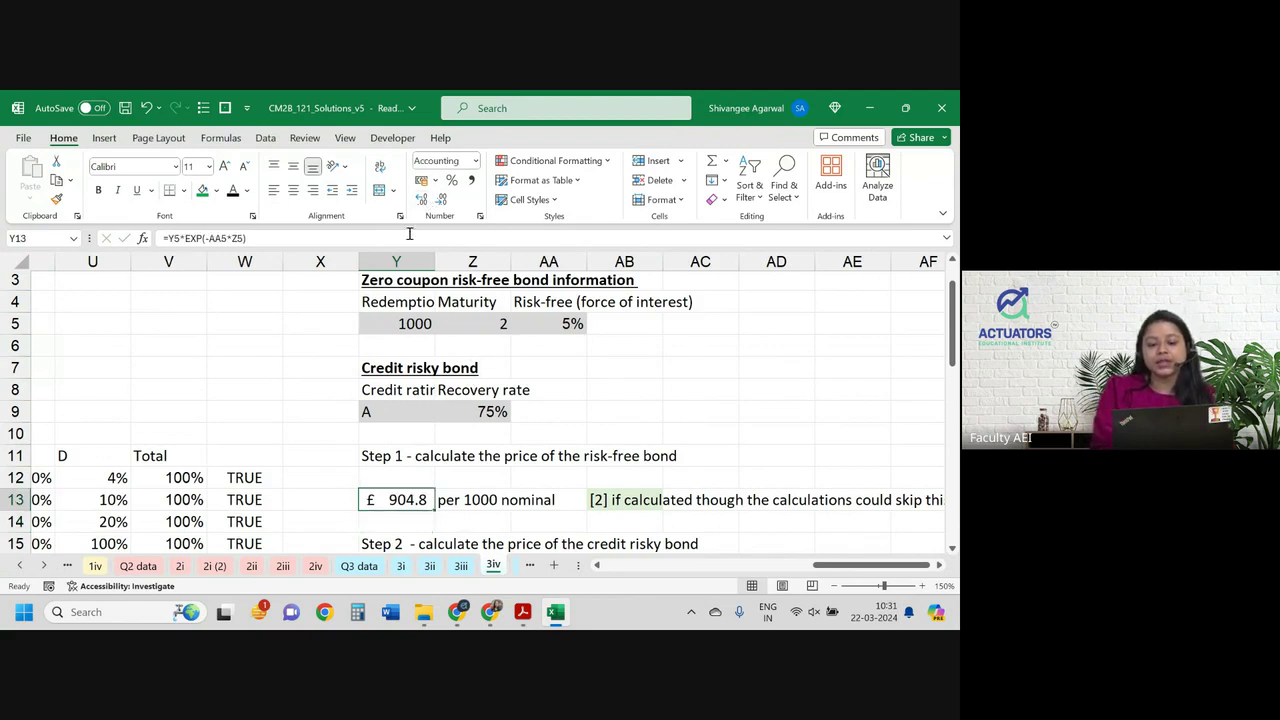
{"action": "left_click", "coordinate": [421, 199]}
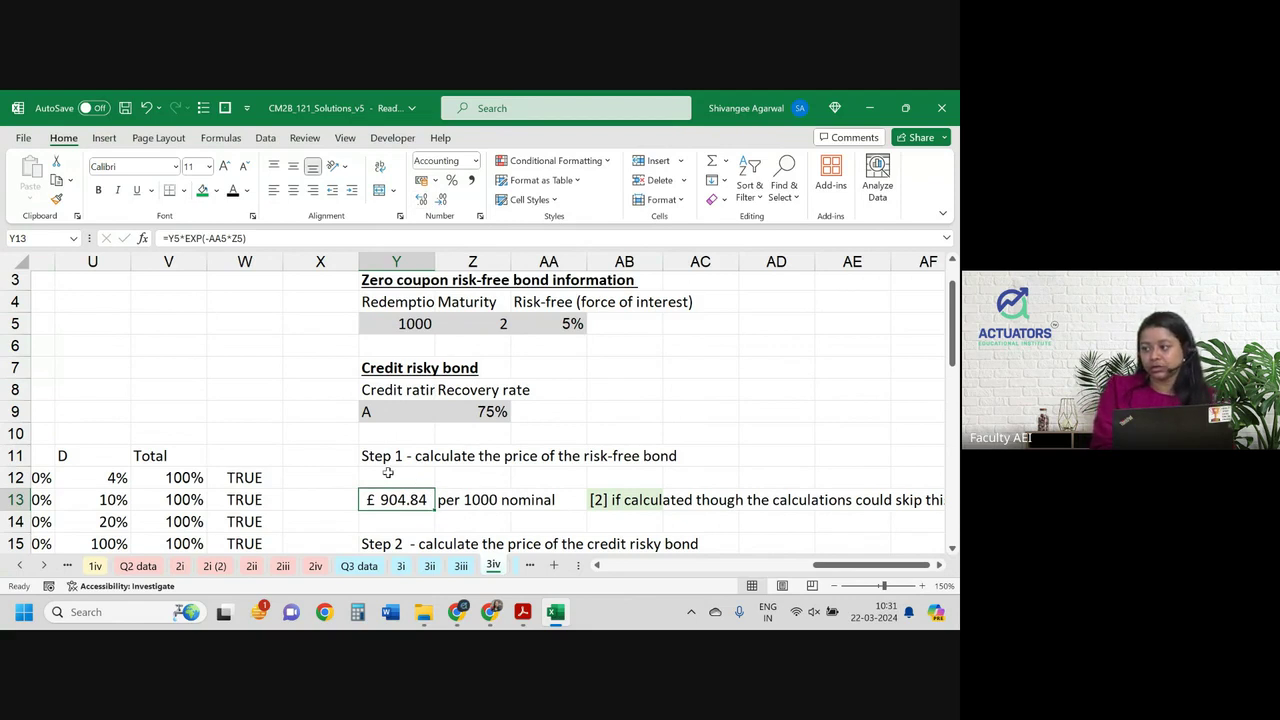
{"action": "scroll", "coordinate": [388, 472], "scroll_direction": "down", "scroll_amount": 2}
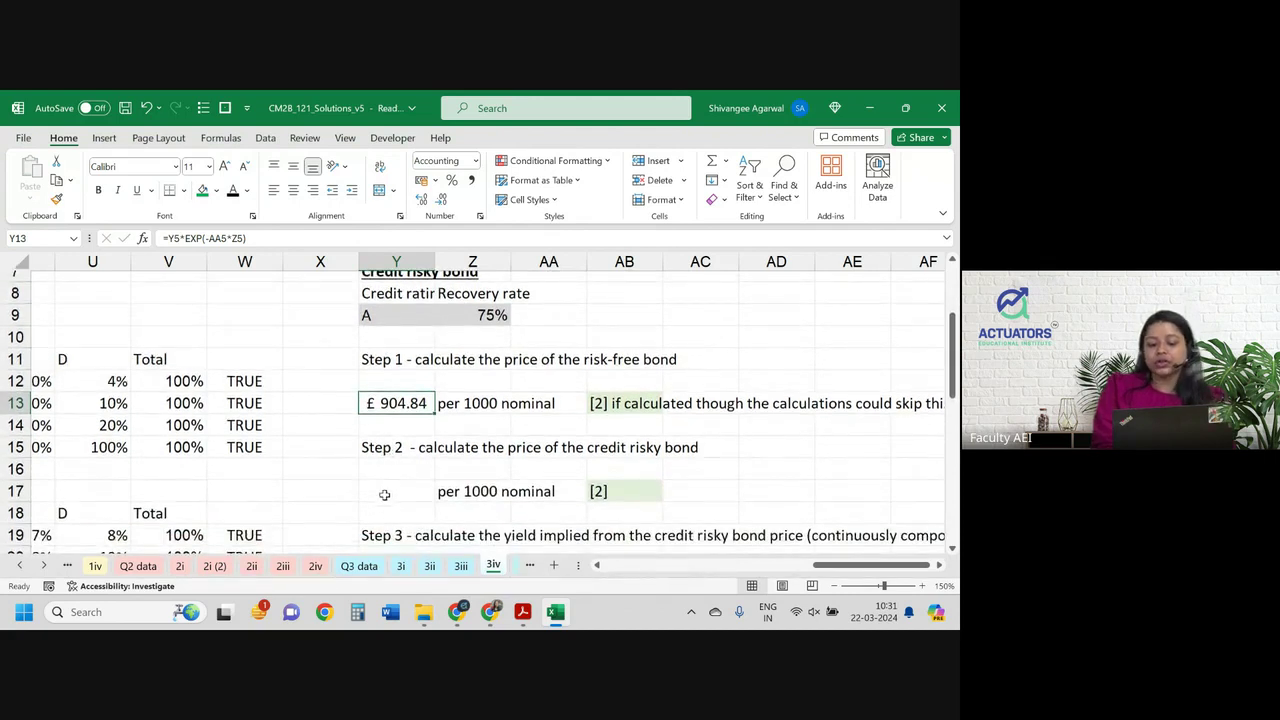
{"action": "left_click", "coordinate": [384, 491]}
Begin Y17's credit risky price formula as =Y5*(1- using the 1000 redemption in Y5.
{"action": "type", "text": "="}
{"action": "scroll", "coordinate": [384, 491], "scroll_direction": "up", "scroll_amount": 2}
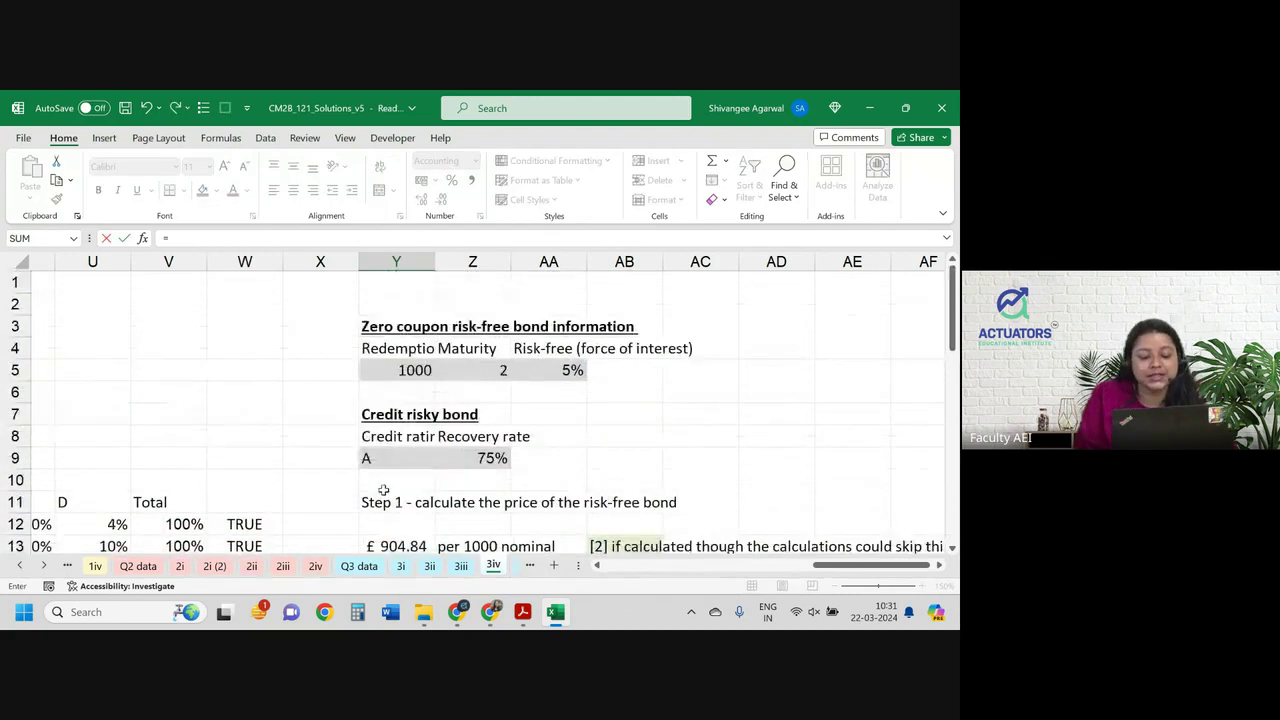
{"action": "scroll", "coordinate": [384, 491], "scroll_direction": "down", "scroll_amount": 1}
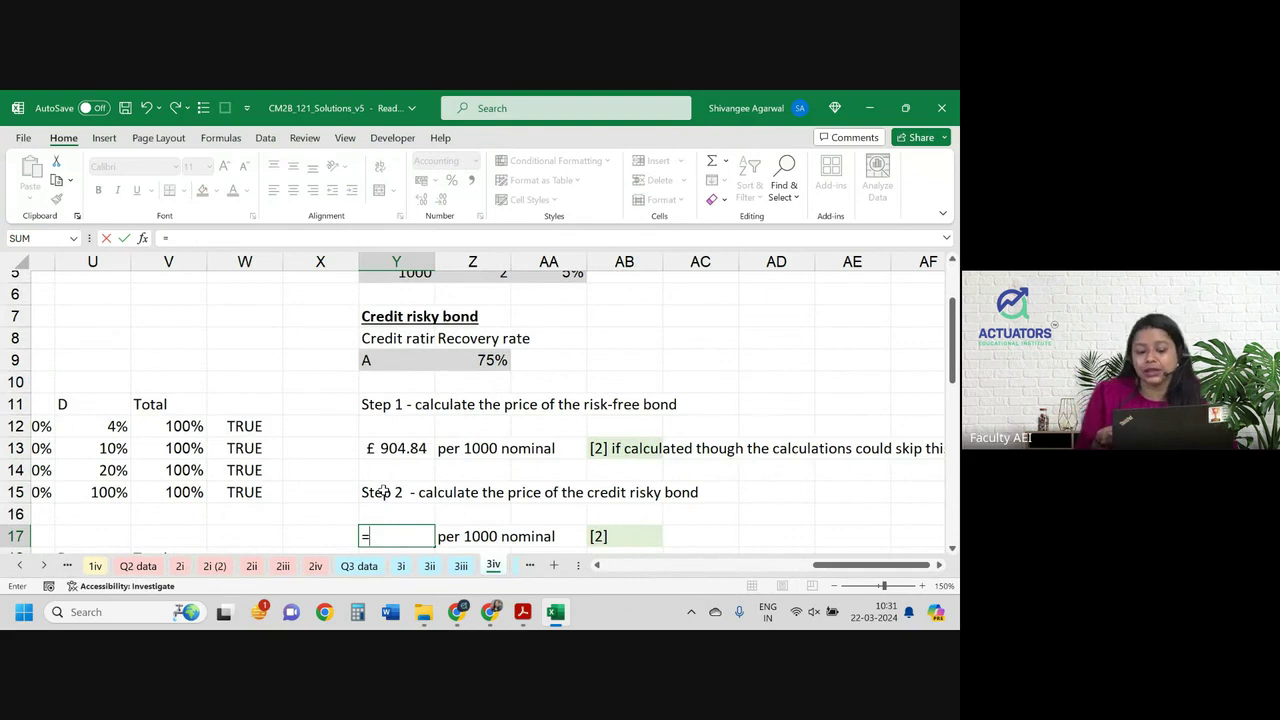
{"action": "scroll", "coordinate": [383, 492], "scroll_direction": "up", "scroll_amount": 1}
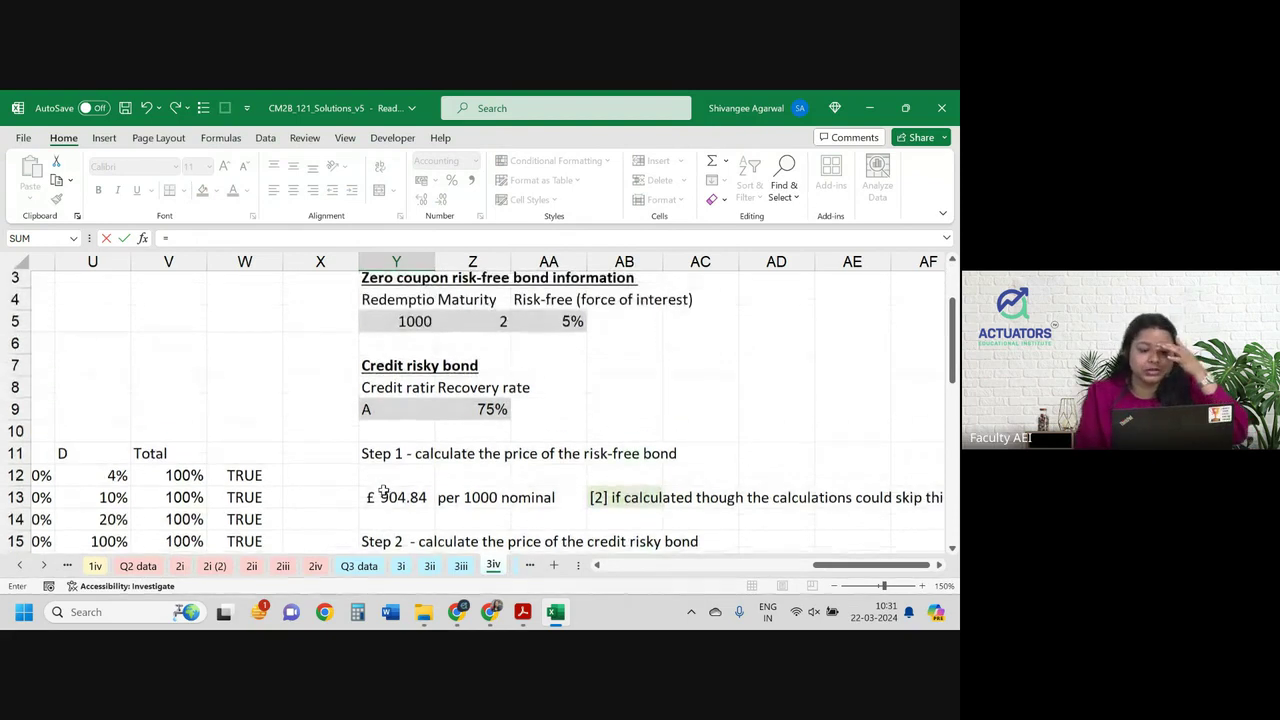
{"action": "left_click", "coordinate": [405, 315]}
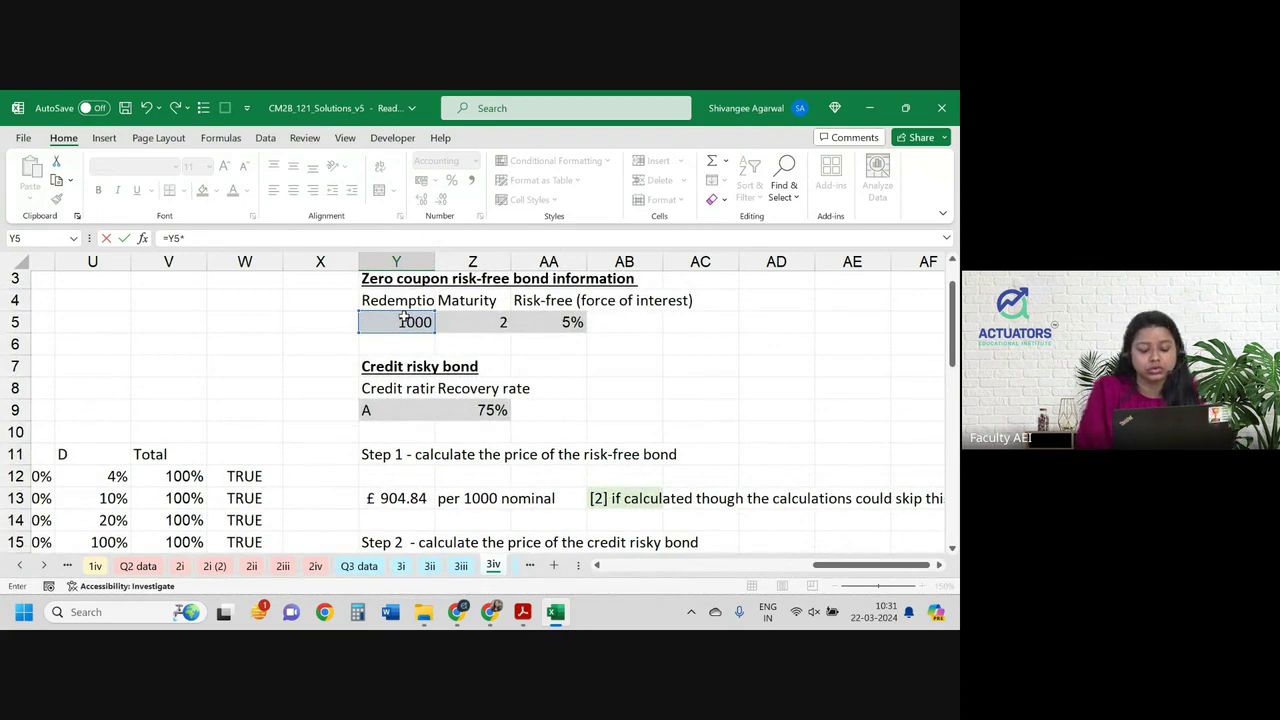
{"action": "type", "text": "1-"}
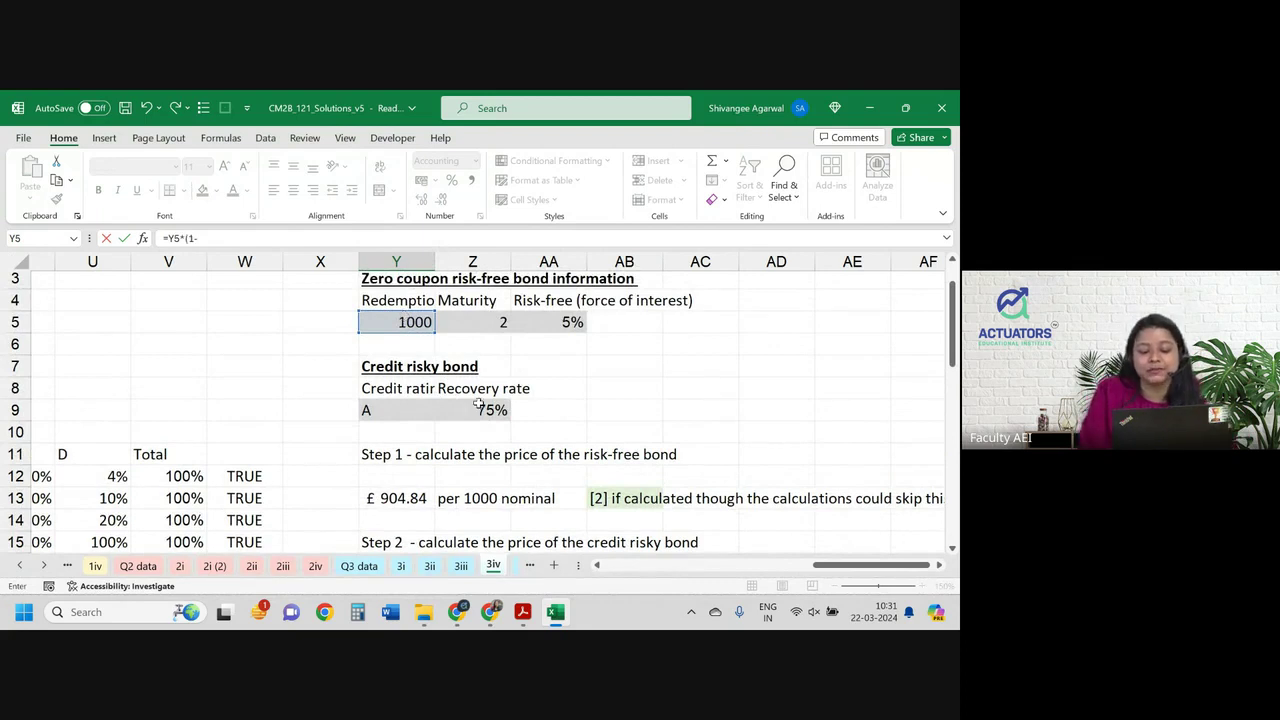
{"action": "left_click", "coordinate": [478, 406]}
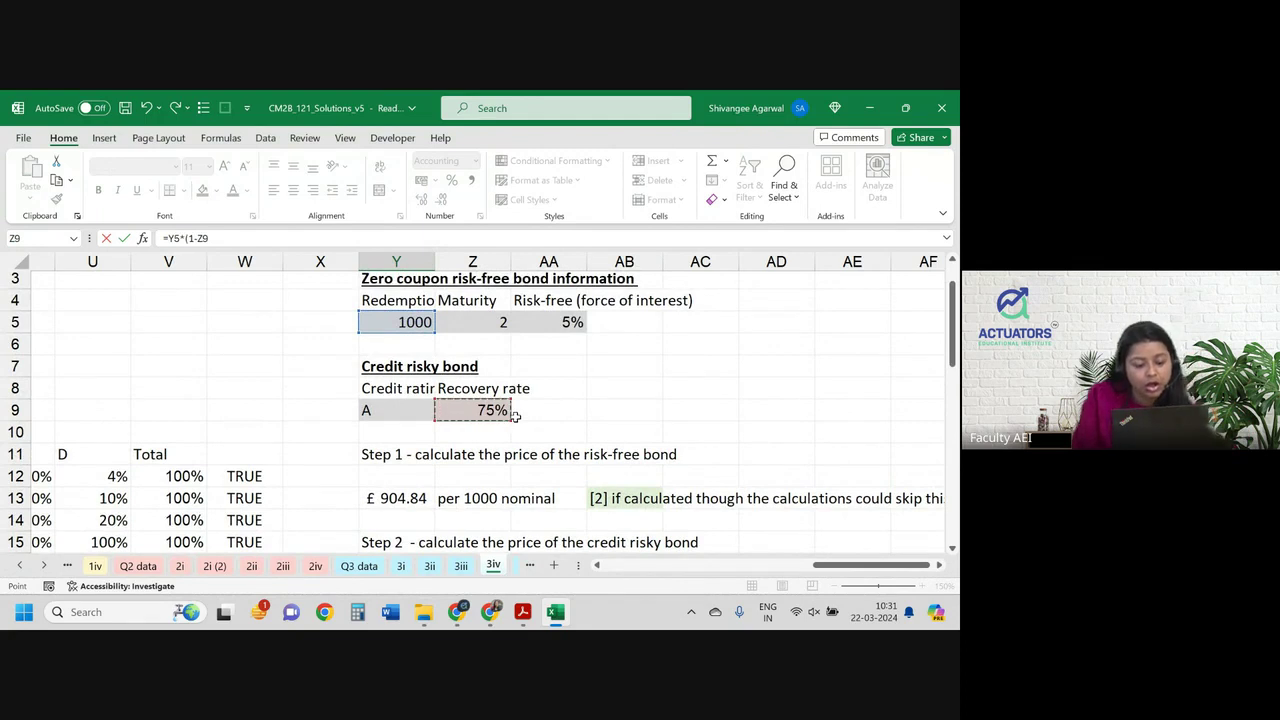
{"action": "key", "text": "BackSpace"}
{"action": "key", "text": "BackSpace"}
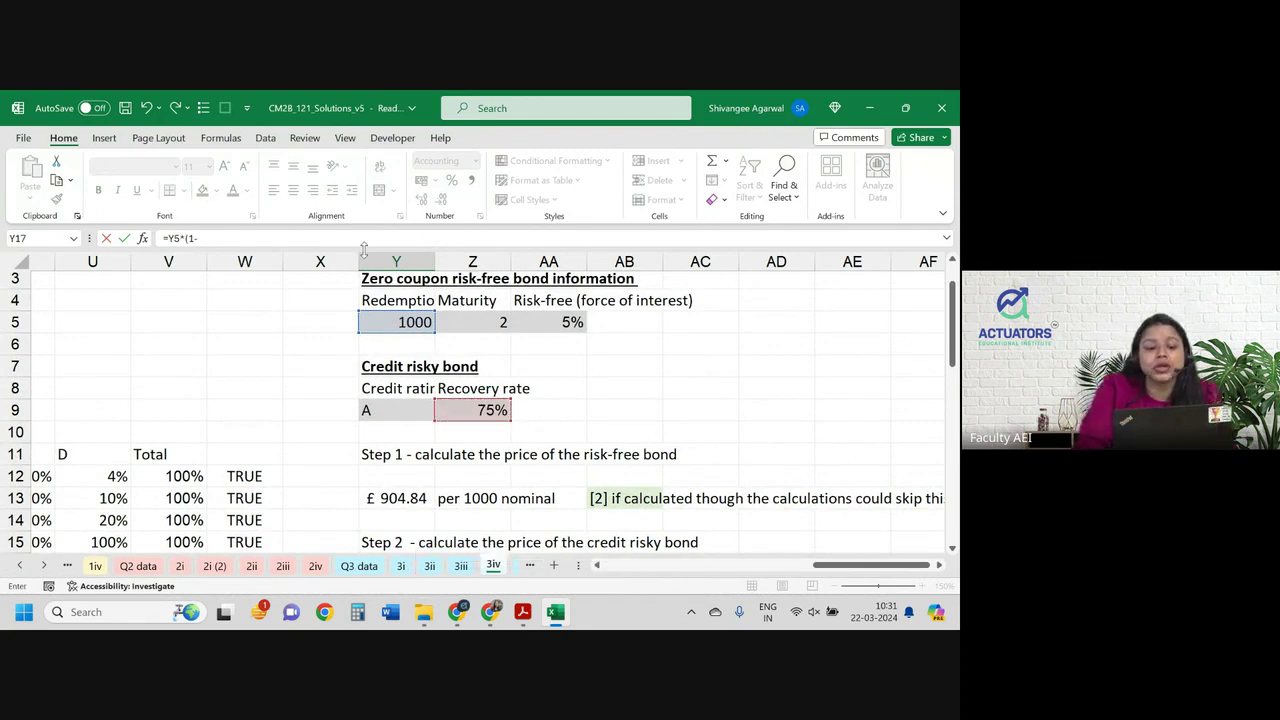
Complete the term with the 8% default probability '3iv'!U19 and close the parenthesis.
{"action": "scroll", "coordinate": [286, 366], "scroll_direction": "left", "scroll_amount": 1}
{"action": "scroll", "coordinate": [286, 366], "scroll_direction": "left", "scroll_amount": 1}
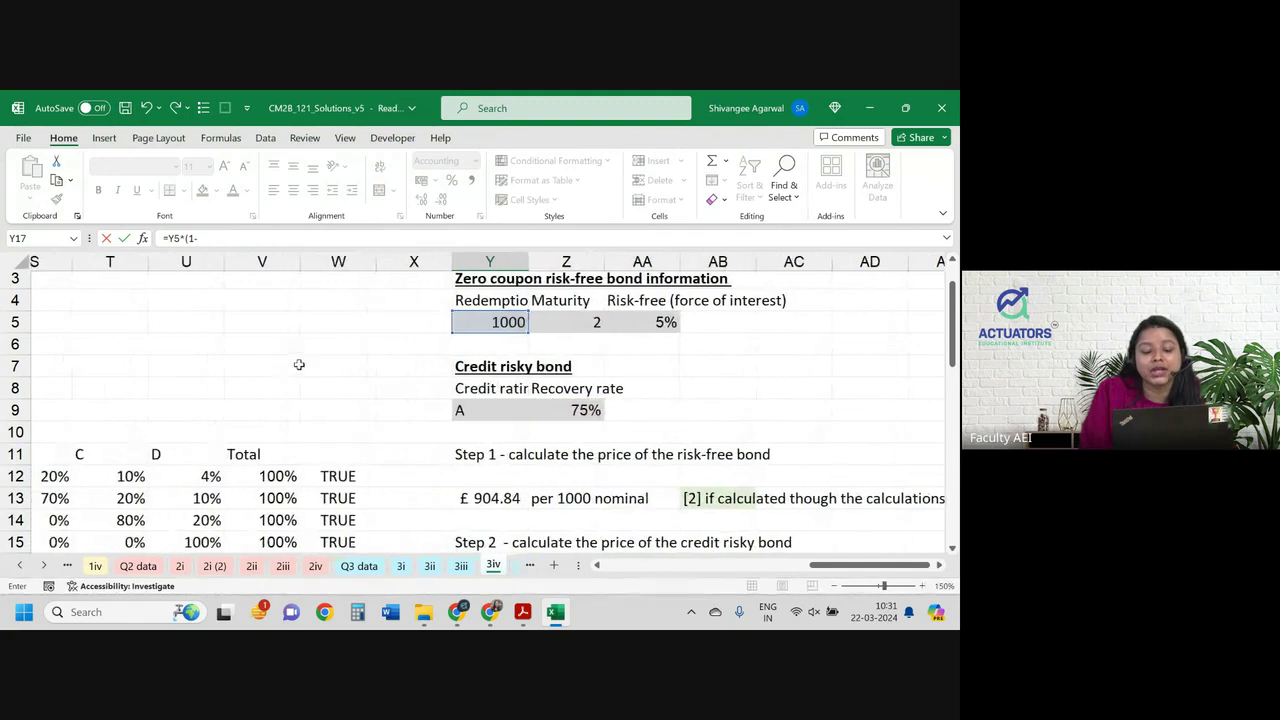
{"action": "scroll", "coordinate": [297, 366], "scroll_direction": "left", "scroll_amount": 1}
{"action": "scroll", "coordinate": [312, 361], "scroll_direction": "down", "scroll_amount": 1}
{"action": "scroll", "coordinate": [312, 361], "scroll_direction": "down", "scroll_amount": 2}
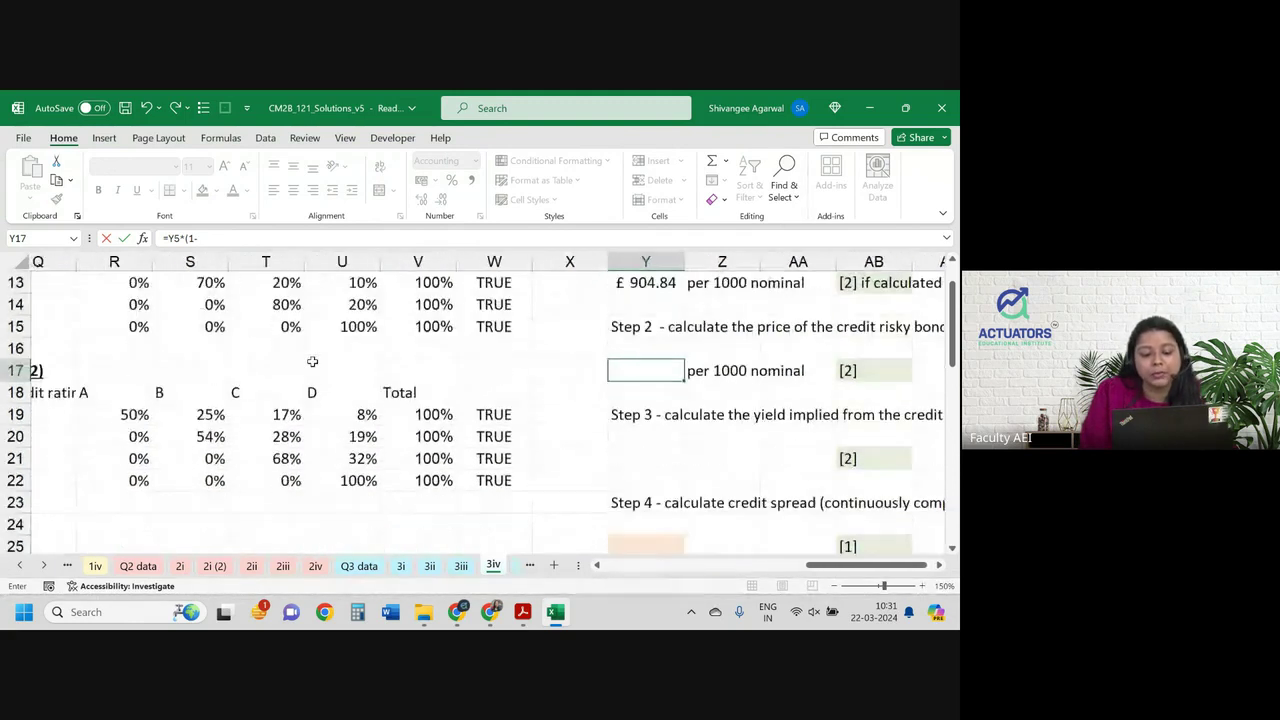
{"action": "scroll", "coordinate": [312, 361], "scroll_direction": "left", "scroll_amount": 2}
{"action": "scroll", "coordinate": [312, 361], "scroll_direction": "left", "scroll_amount": 1}
{"action": "scroll", "coordinate": [312, 361], "scroll_direction": "left", "scroll_amount": 2}
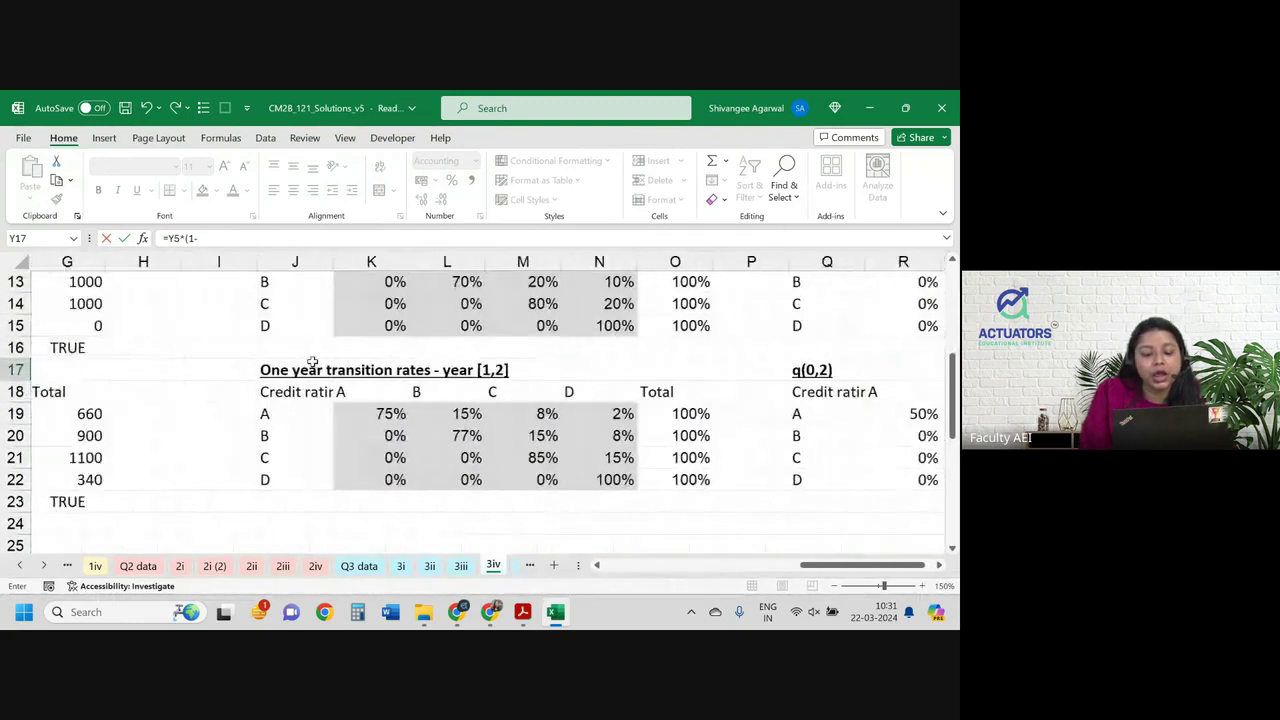
{"action": "scroll", "coordinate": [312, 361], "scroll_direction": "right", "scroll_amount": 3}
{"action": "scroll", "coordinate": [312, 361], "scroll_direction": "left", "scroll_amount": 1}
{"action": "scroll", "coordinate": [312, 361], "scroll_direction": "up", "scroll_amount": 1}
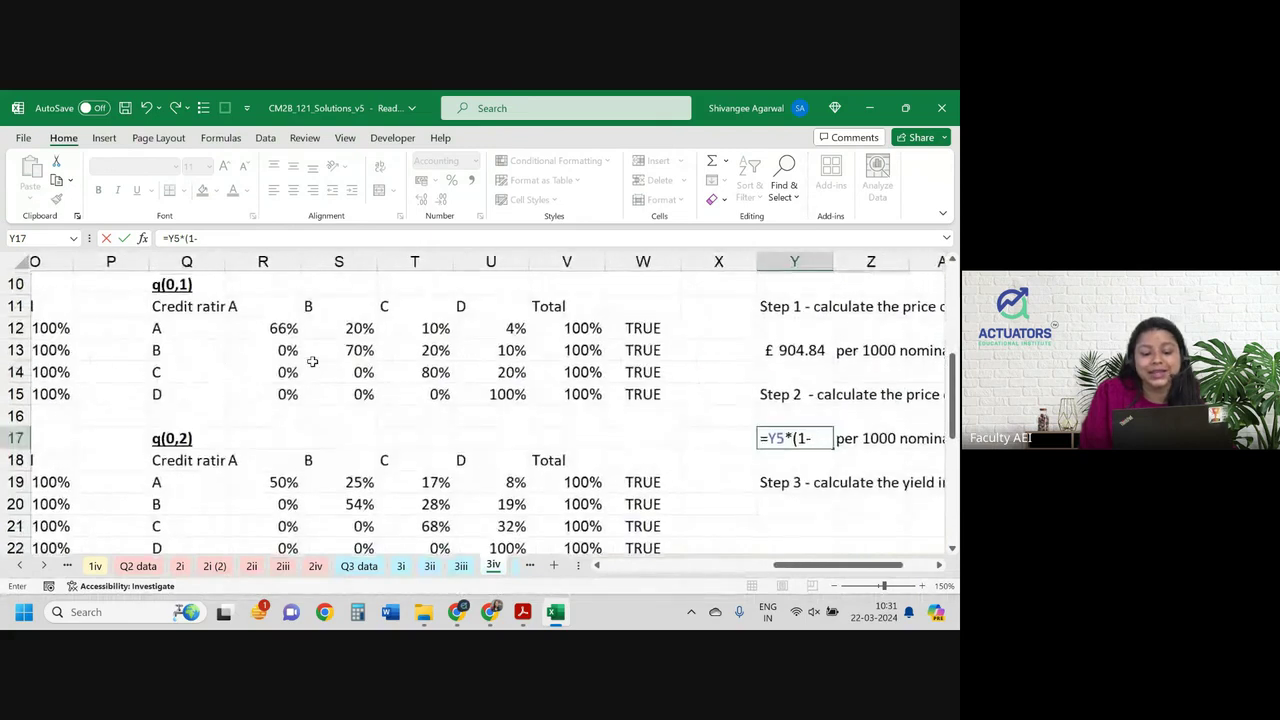
{"action": "scroll", "coordinate": [312, 361], "scroll_direction": "right", "scroll_amount": 1}
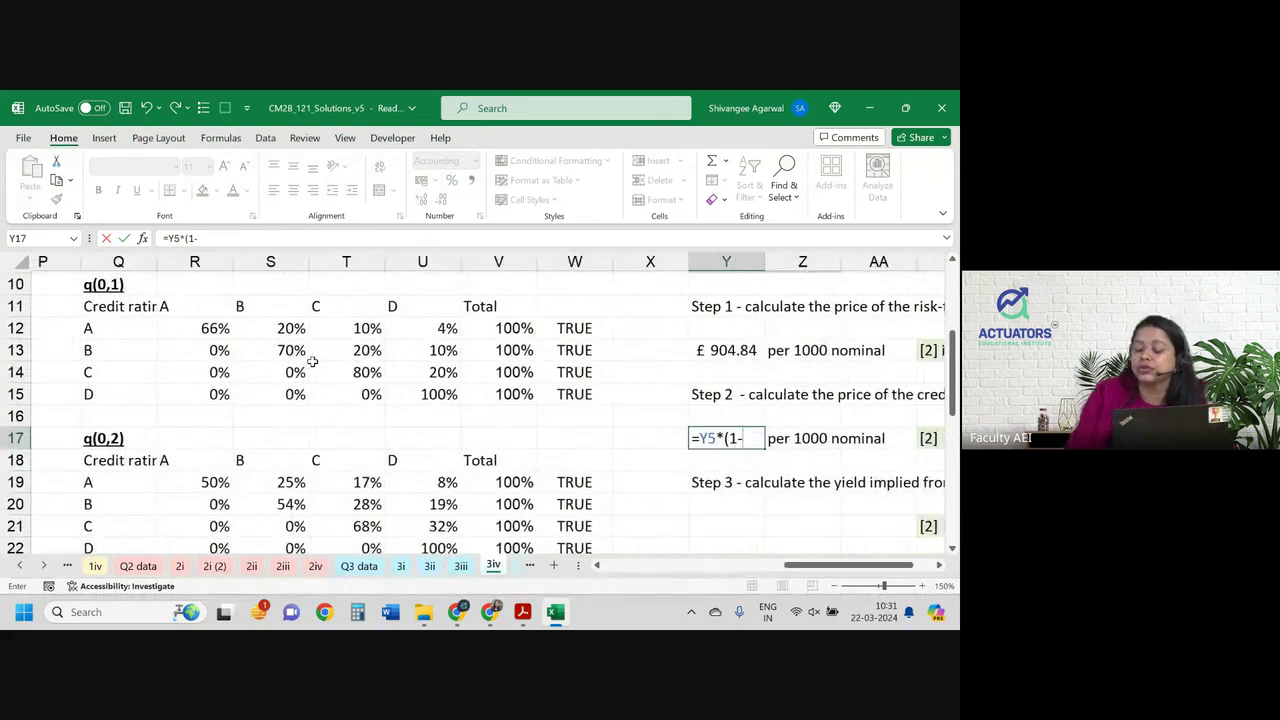
{"action": "left_click", "coordinate": [425, 482]}
{"action": "scroll", "coordinate": [429, 483], "scroll_direction": "down", "scroll_amount": 1}
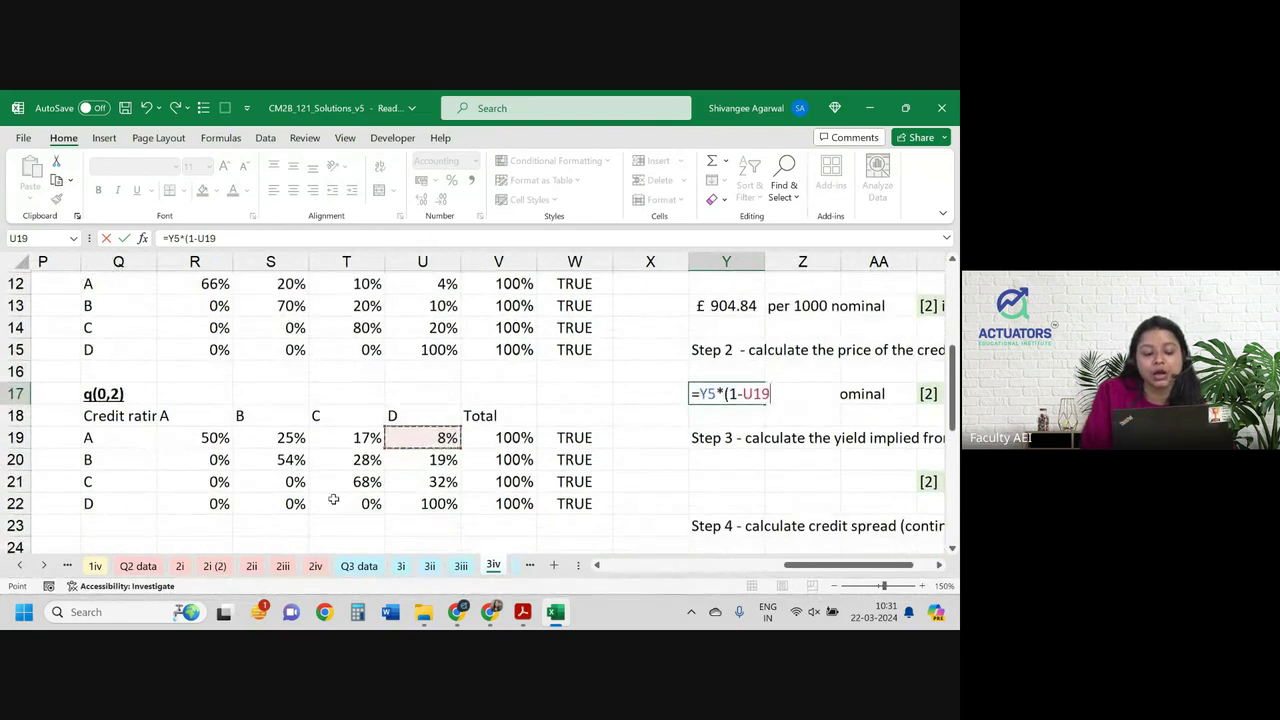
{"action": "left_click", "coordinate": [401, 566]}
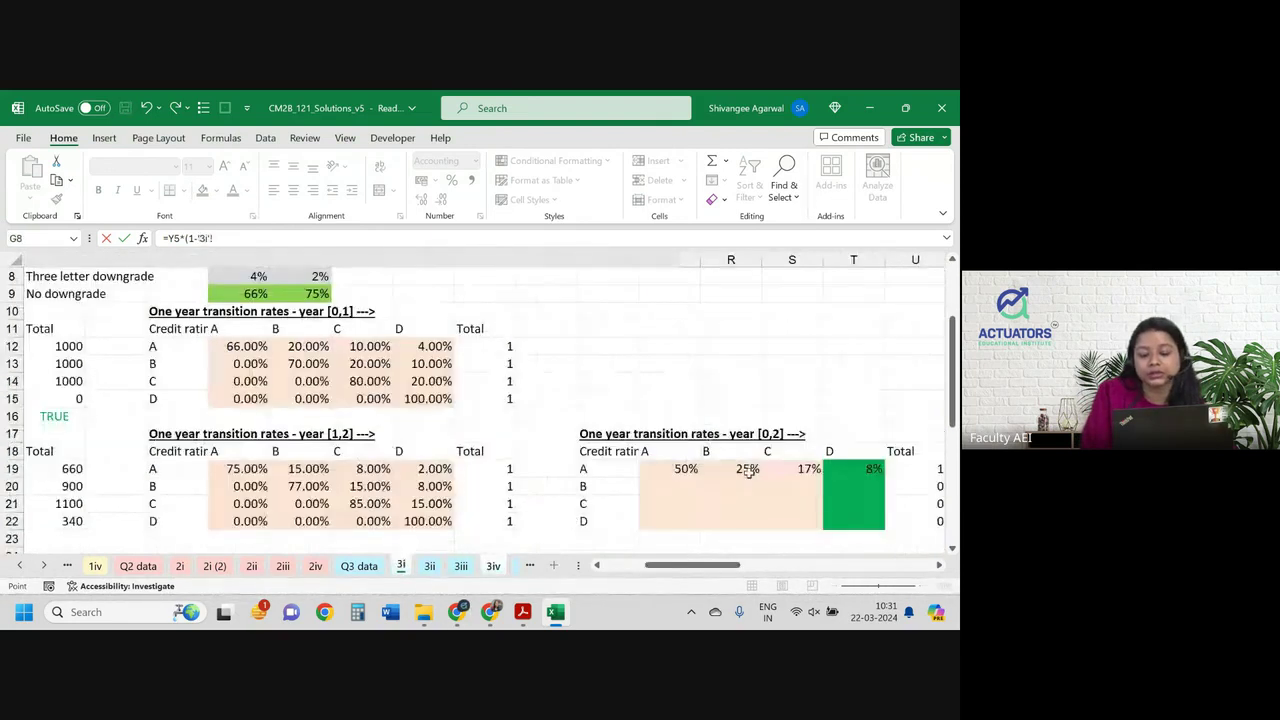
{"action": "left_click", "coordinate": [749, 472]}
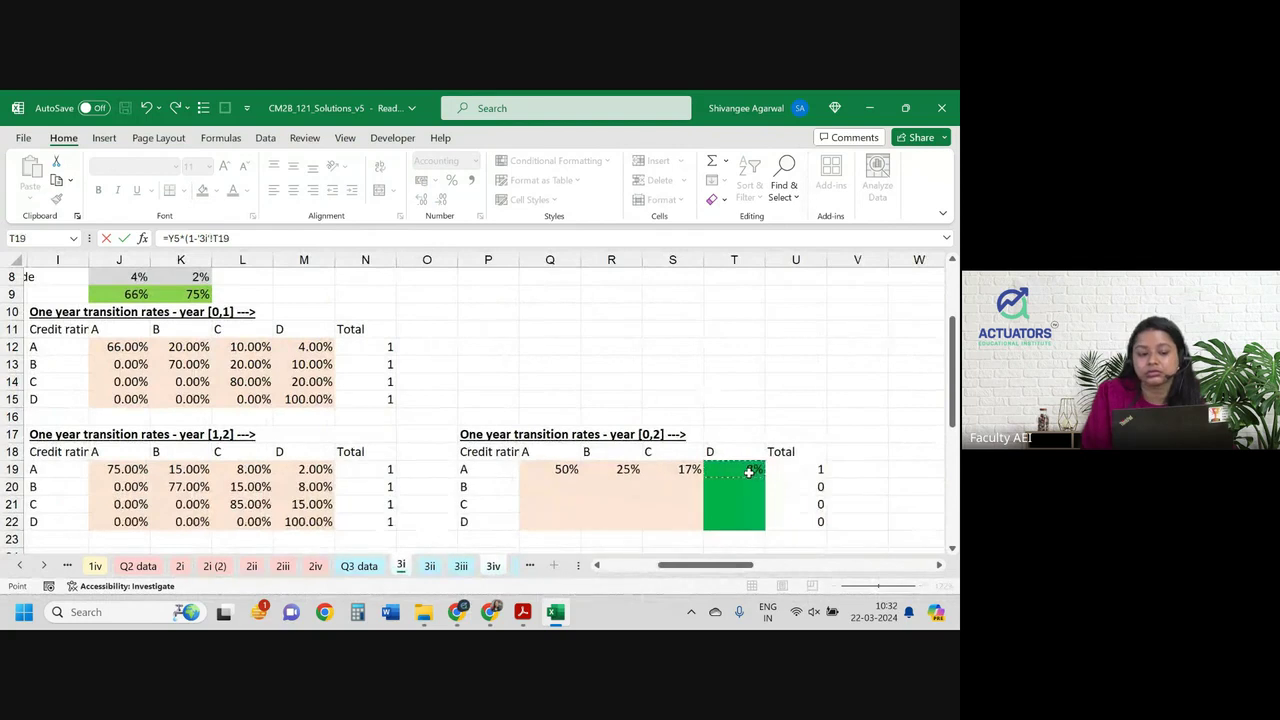
{"action": "left_click", "coordinate": [493, 566]}
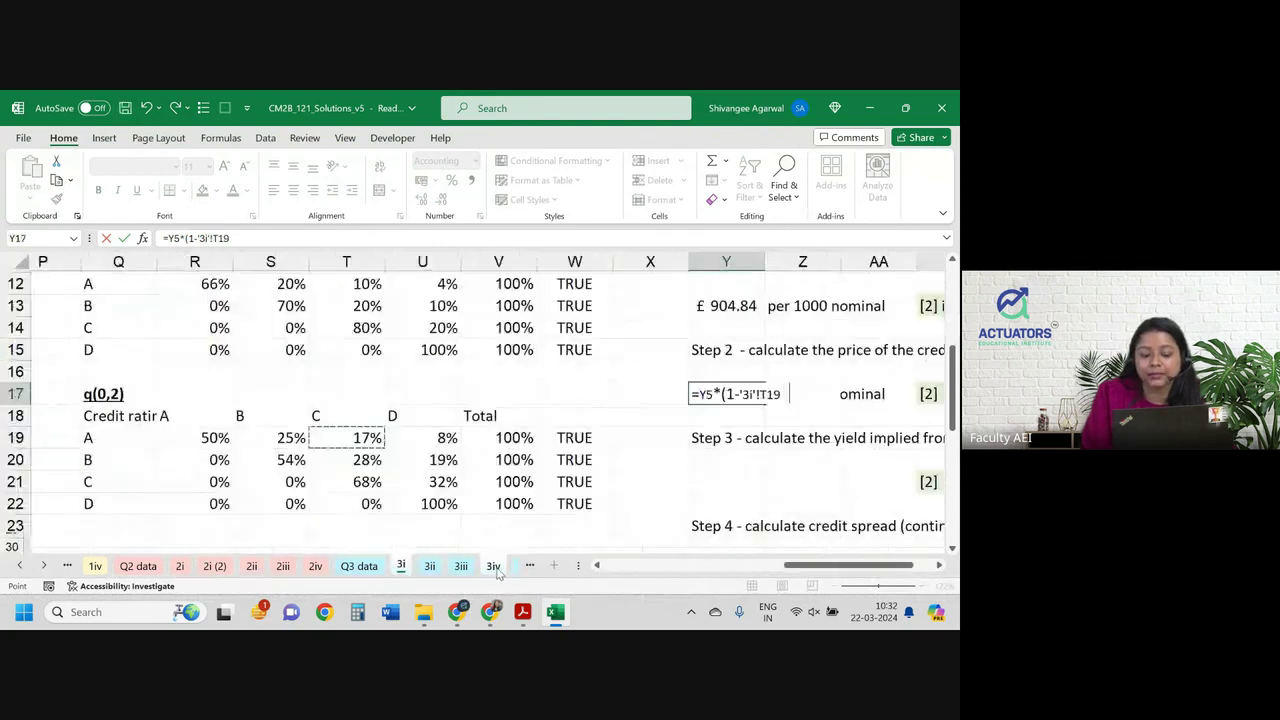
{"action": "left_click", "coordinate": [430, 440]}
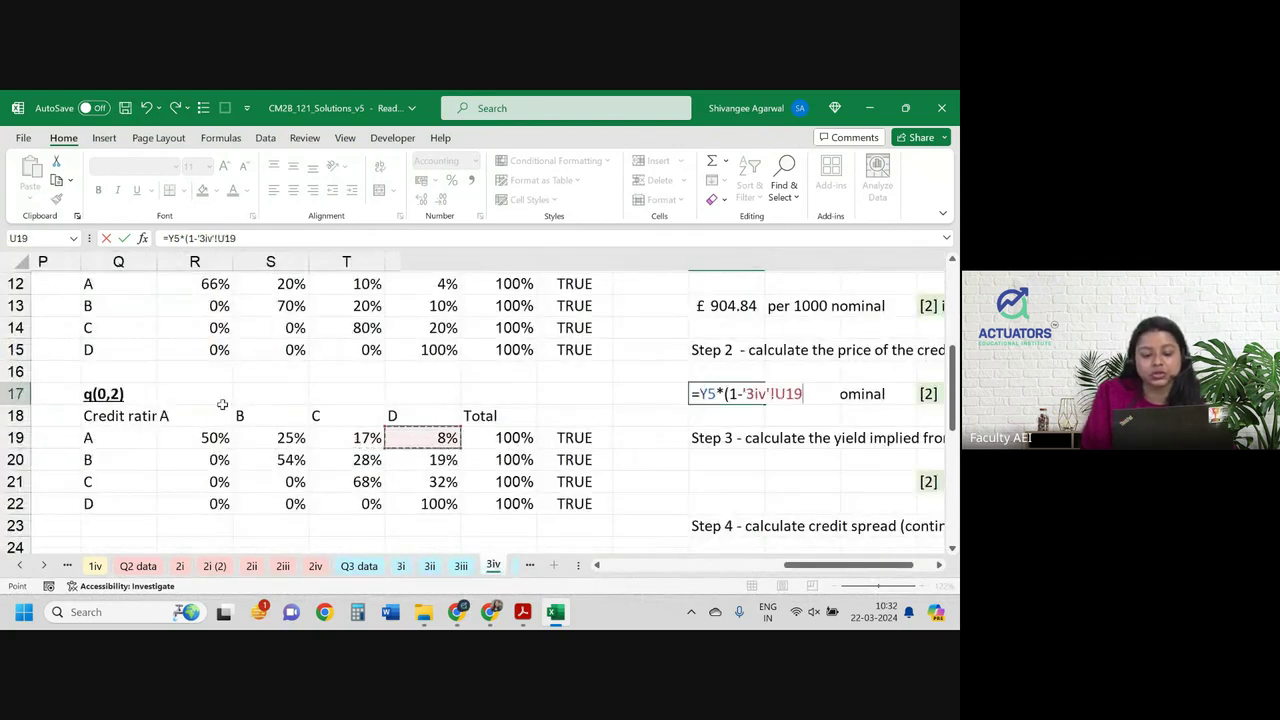
{"action": "scroll", "coordinate": [508, 432], "scroll_direction": "right", "scroll_amount": 3}
{"action": "scroll", "coordinate": [508, 432], "scroll_direction": "up", "scroll_amount": 2}
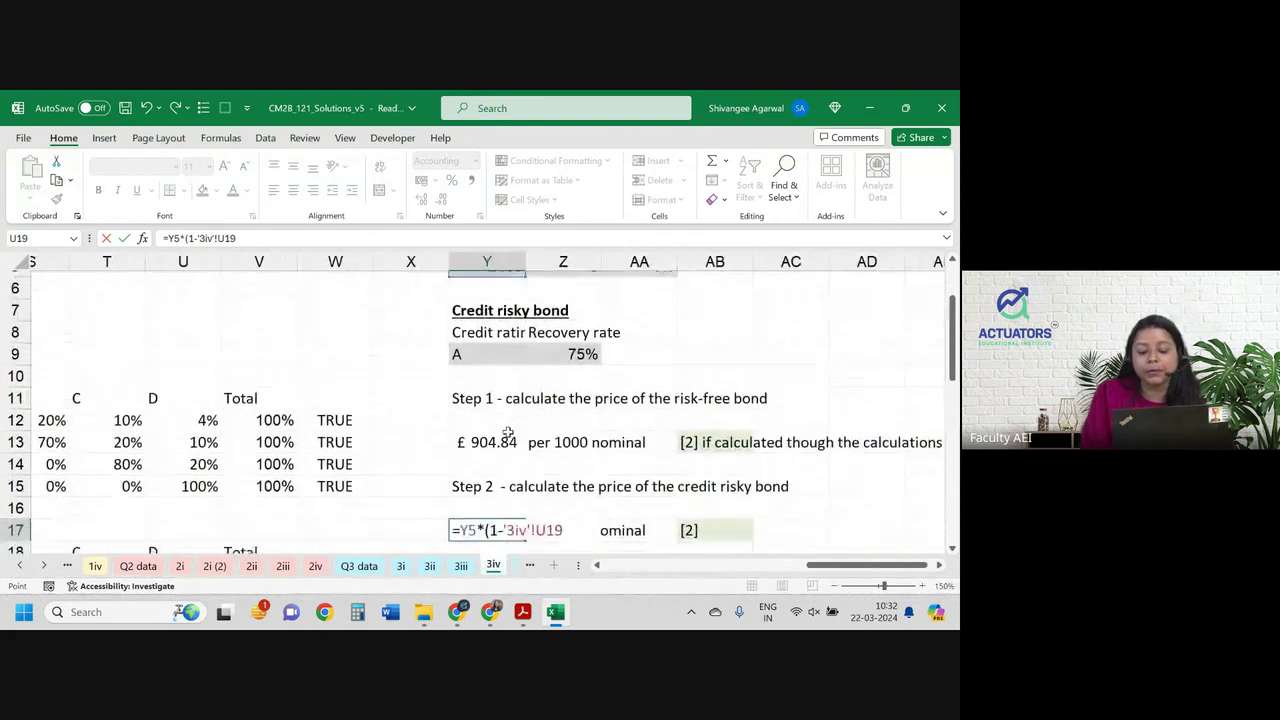
{"action": "type", "text": ")"}
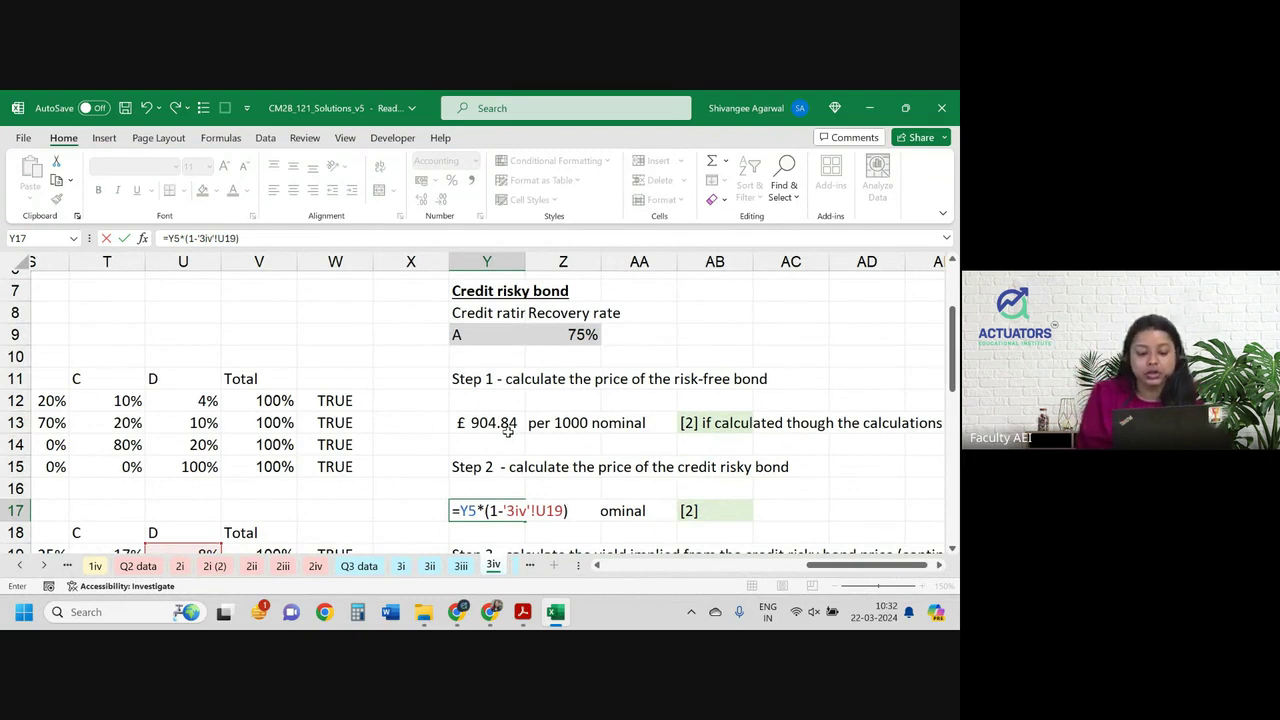
Add the recovery term Y5*Z9*U19 (75% recovery, 8% default) to Y17's formula.
{"action": "scroll", "coordinate": [594, 446], "scroll_direction": "up", "scroll_amount": 2}
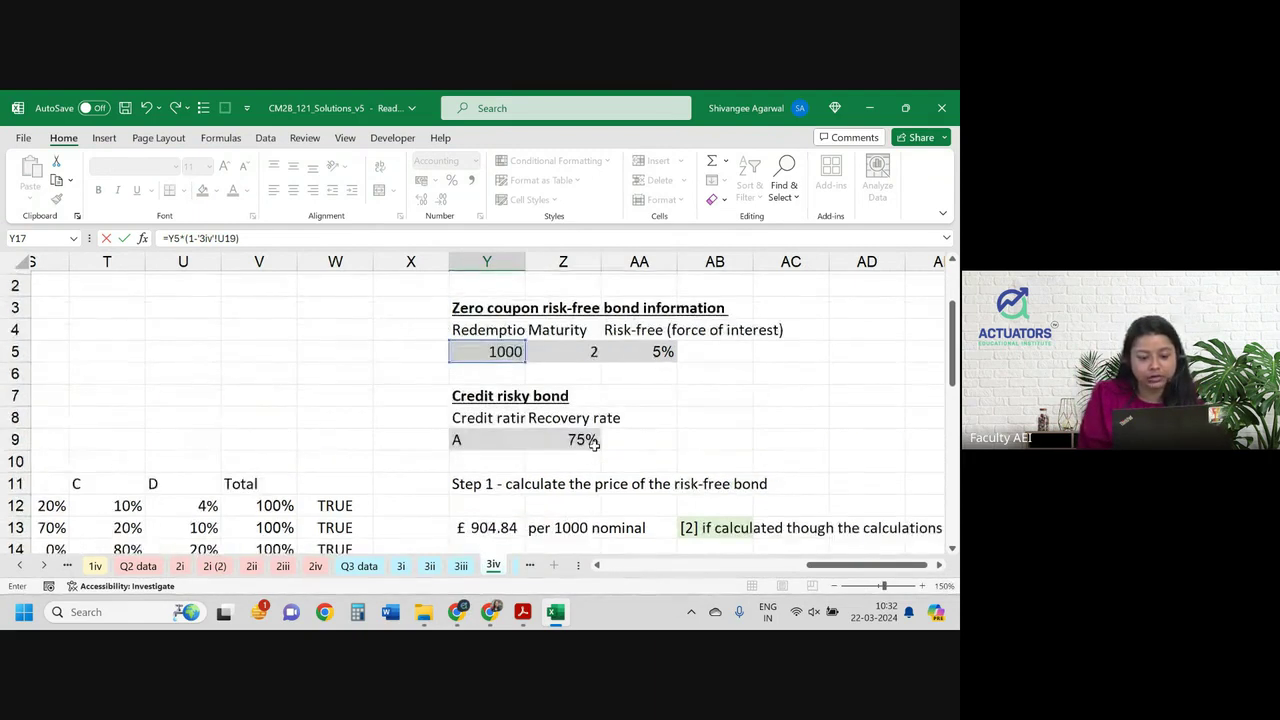
{"action": "scroll", "coordinate": [594, 446], "scroll_direction": "down", "scroll_amount": 2}
{"action": "scroll", "coordinate": [594, 446], "scroll_direction": "down", "scroll_amount": 2}
{"action": "left_click", "coordinate": [168, 238]}
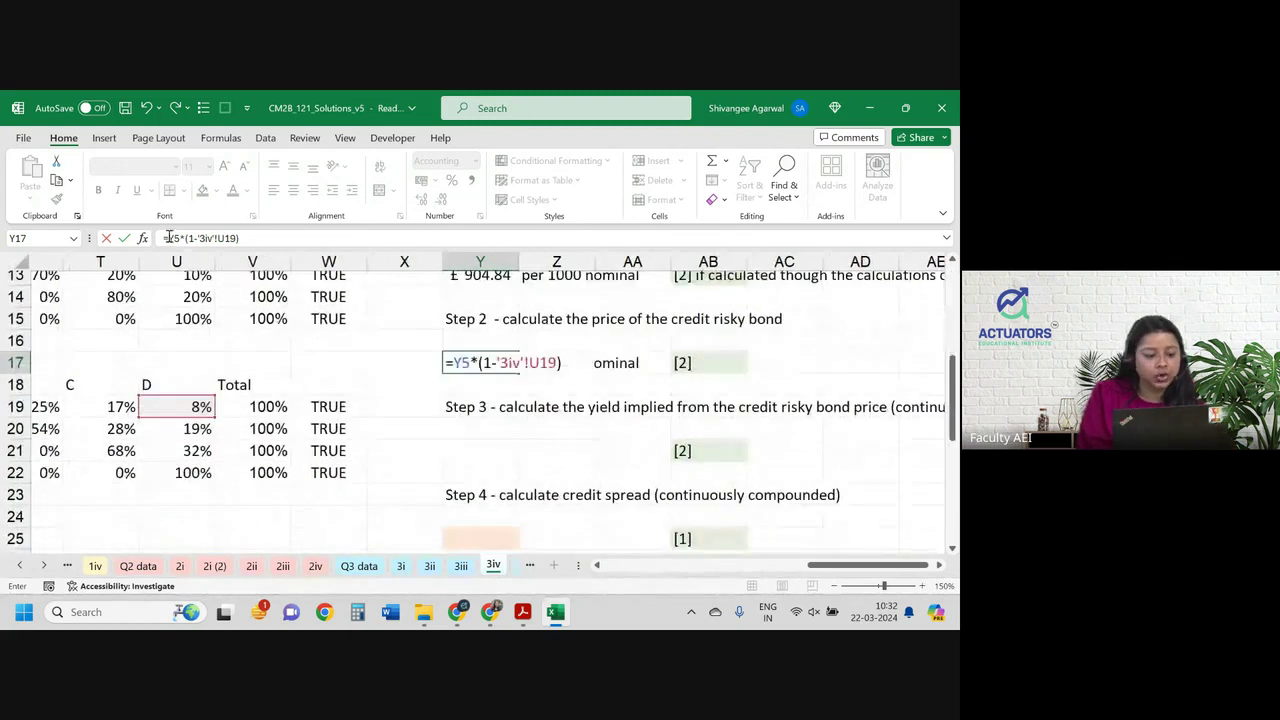
{"action": "type", "text": "("}
{"action": "left_click", "coordinate": [274, 238]}
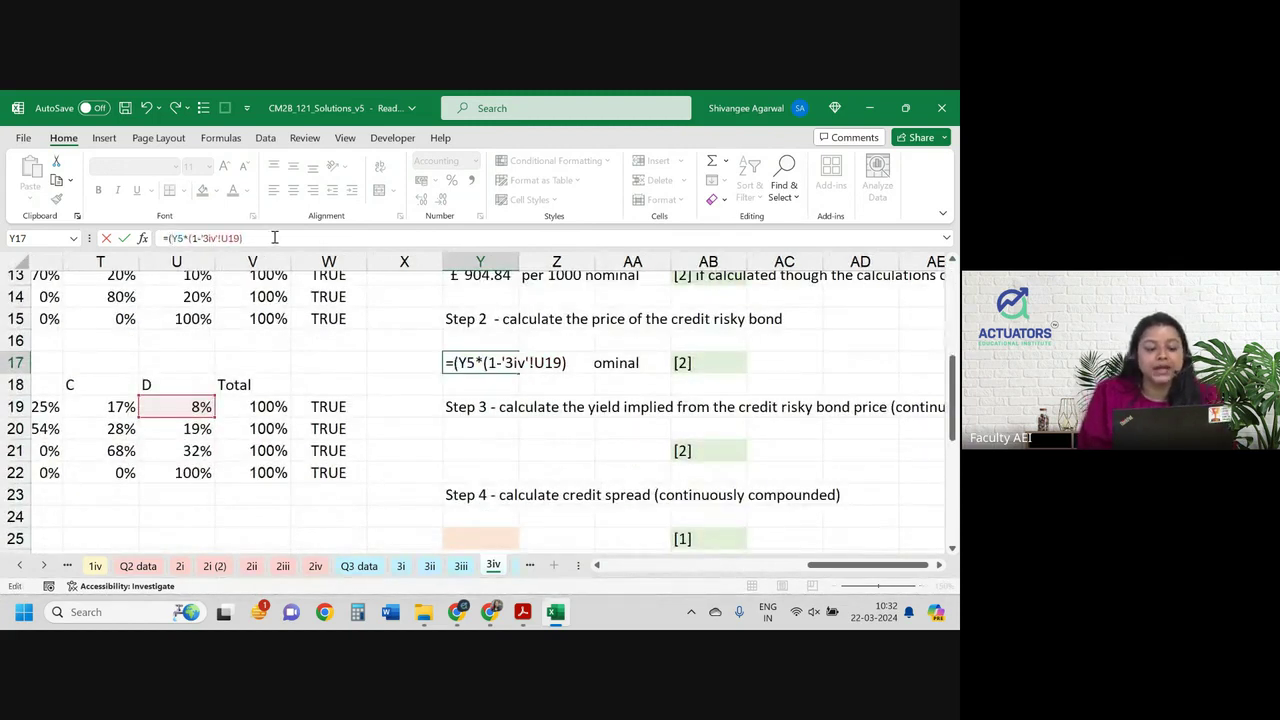
{"action": "type", "text": "+"}
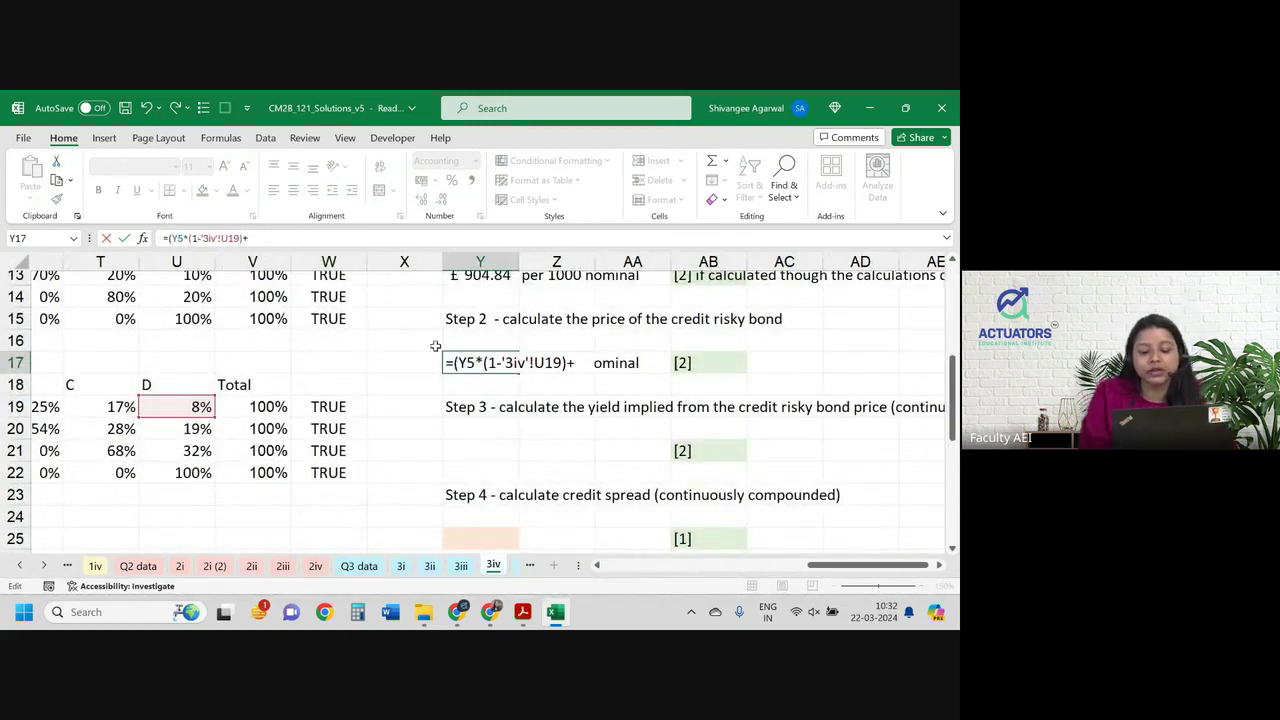
{"action": "scroll", "coordinate": [435, 345], "scroll_direction": "up", "scroll_amount": 4}
{"action": "left_click", "coordinate": [488, 341]}
{"action": "type", "text": "*"}
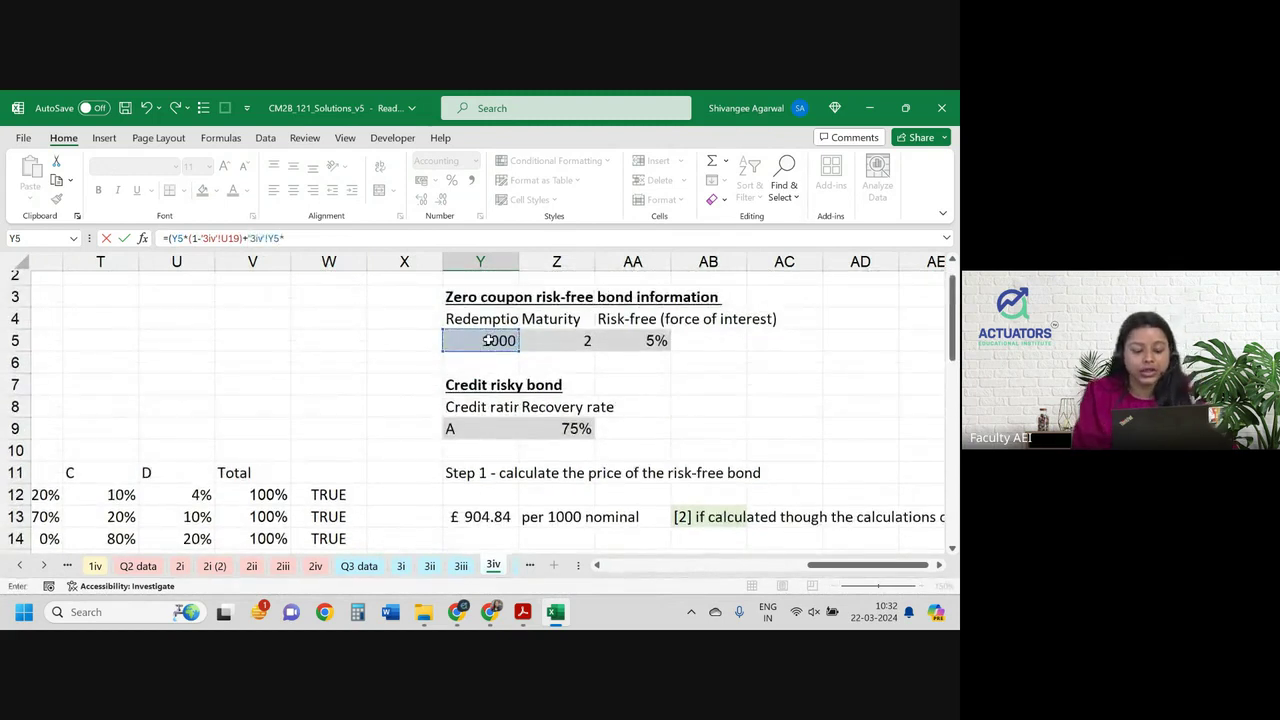
{"action": "left_click", "coordinate": [568, 428]}
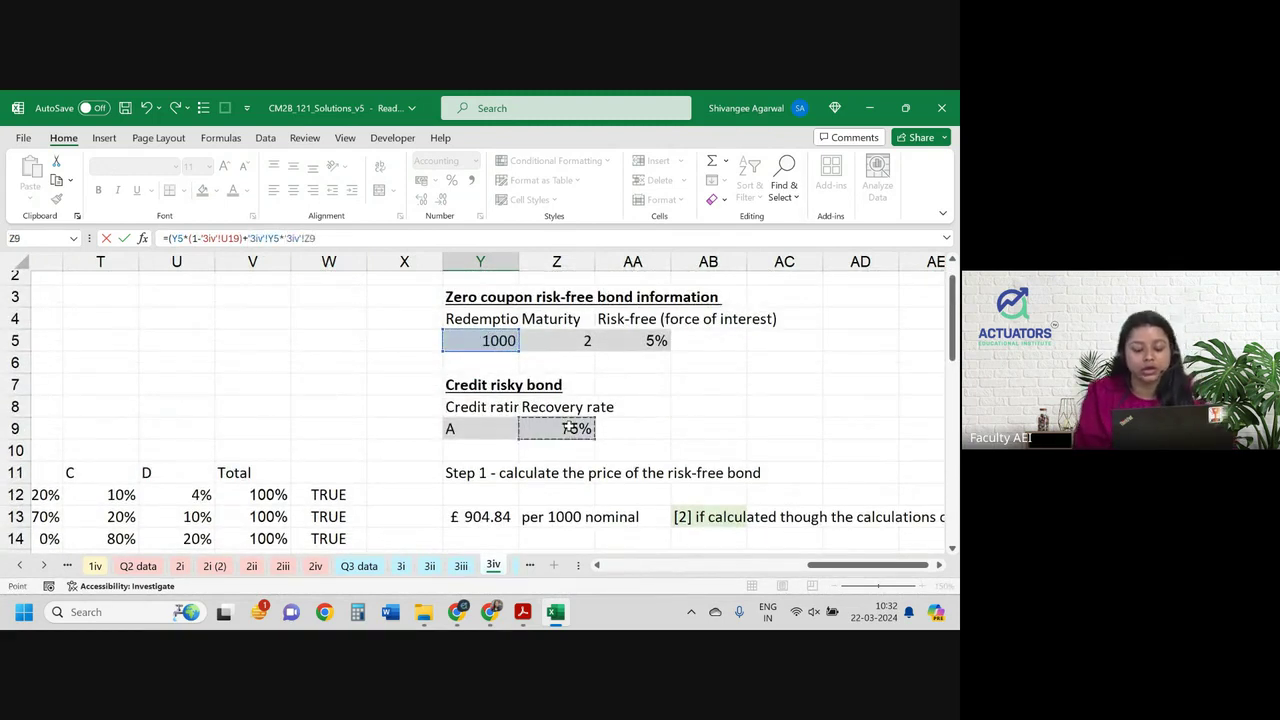
{"action": "type", "text": "*"}
{"action": "scroll", "coordinate": [568, 428], "scroll_direction": "down", "scroll_amount": 2}
{"action": "left_click", "coordinate": [181, 505]}
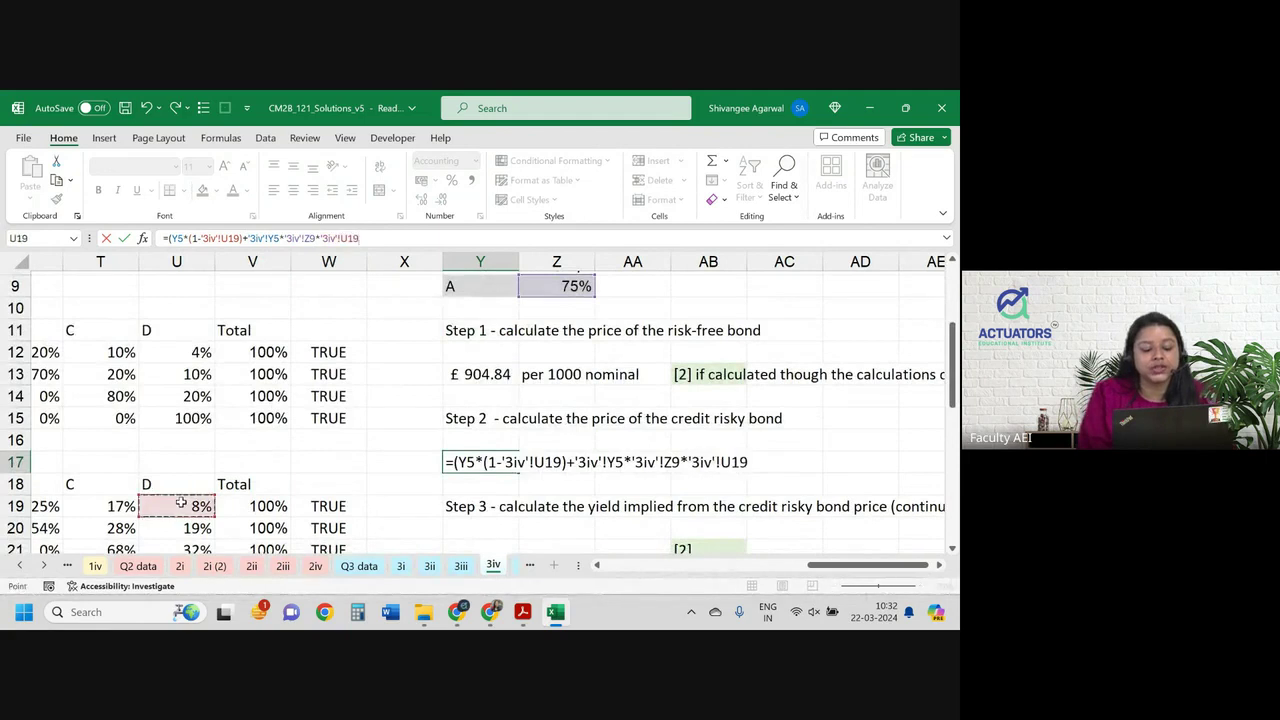
Discount by EXP(-AA5*Z5) and enter it, giving a £885.79 credit risky price.
{"action": "type", "text": ")*"}
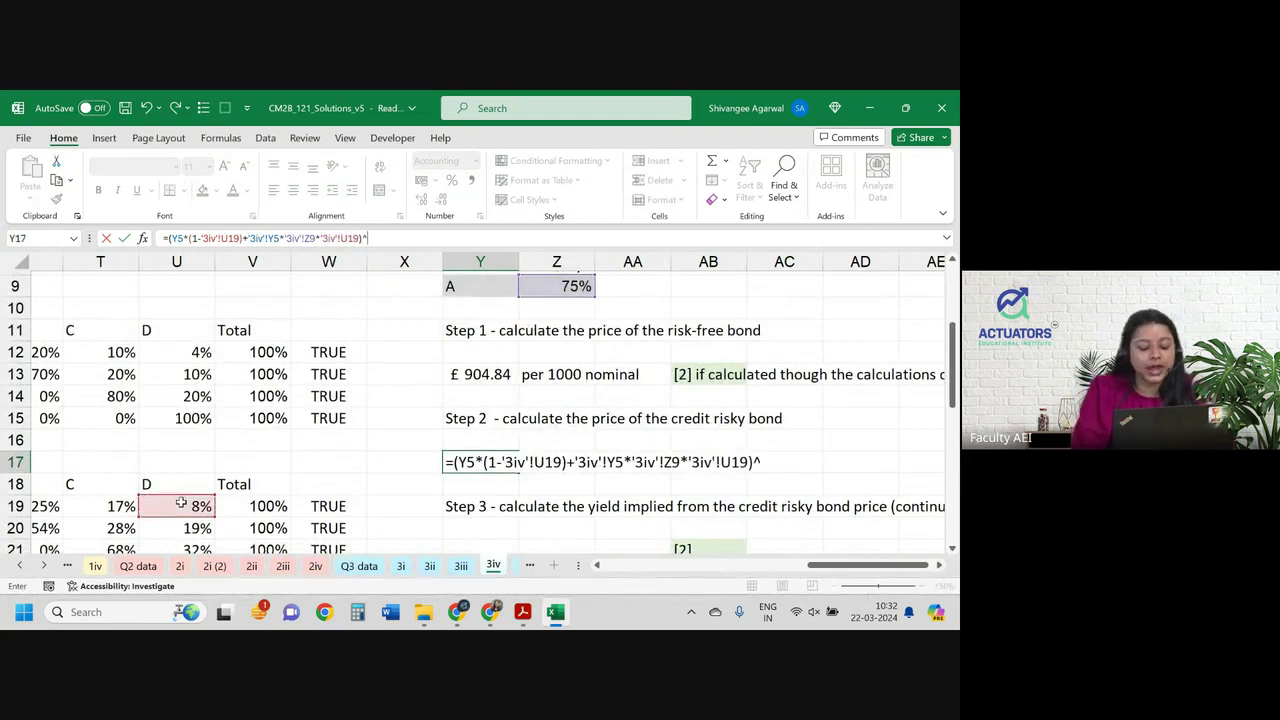
{"action": "type", "text": "exp9-"}
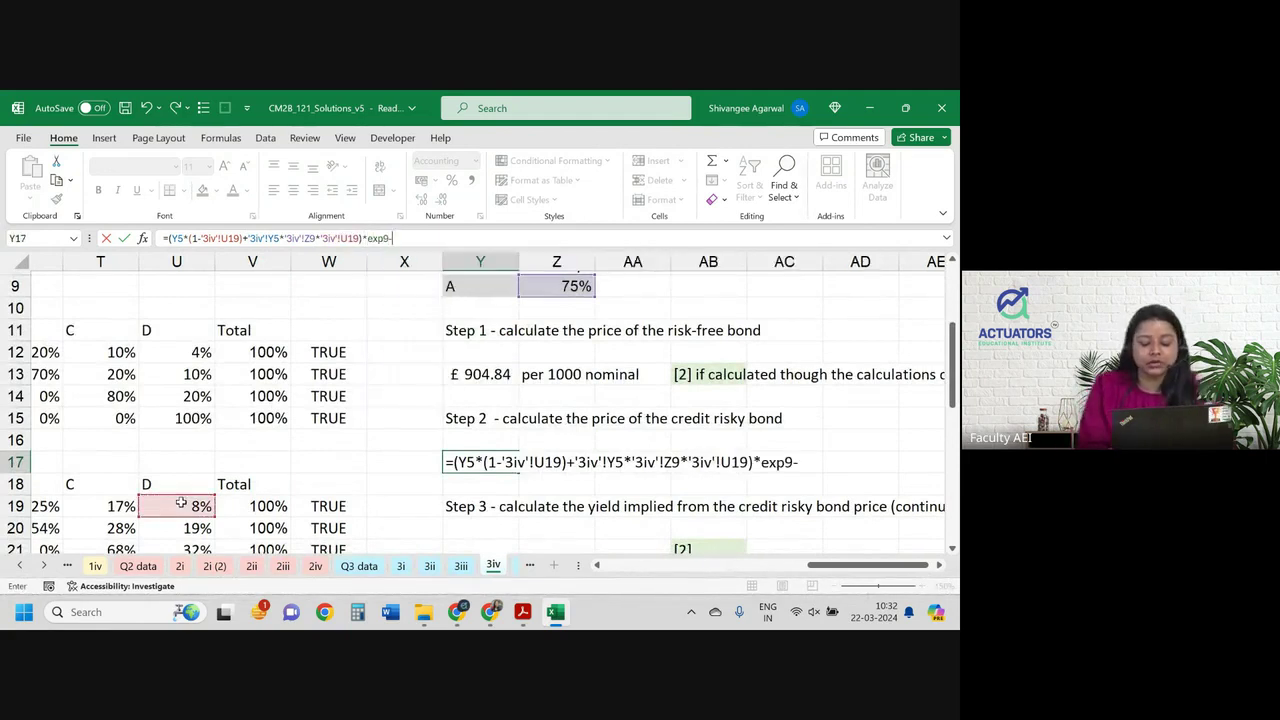
{"action": "key", "text": "BackSpace"}
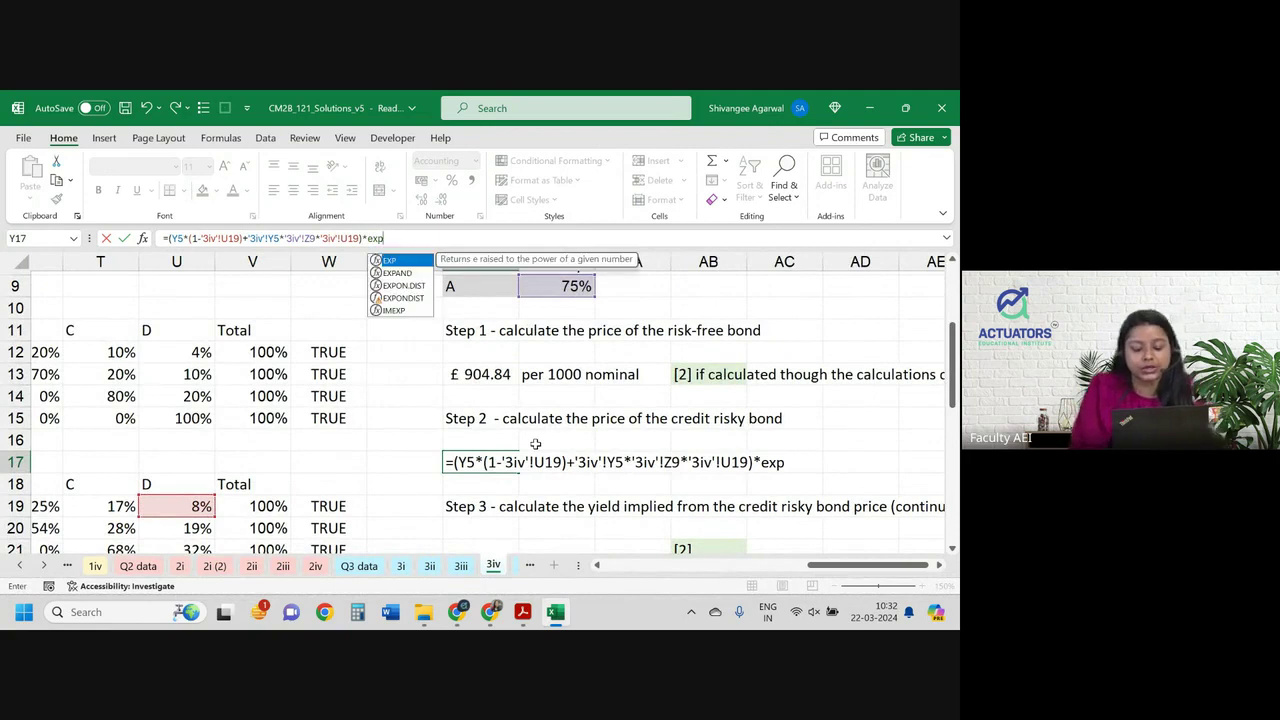
{"action": "type", "text": "(-"}
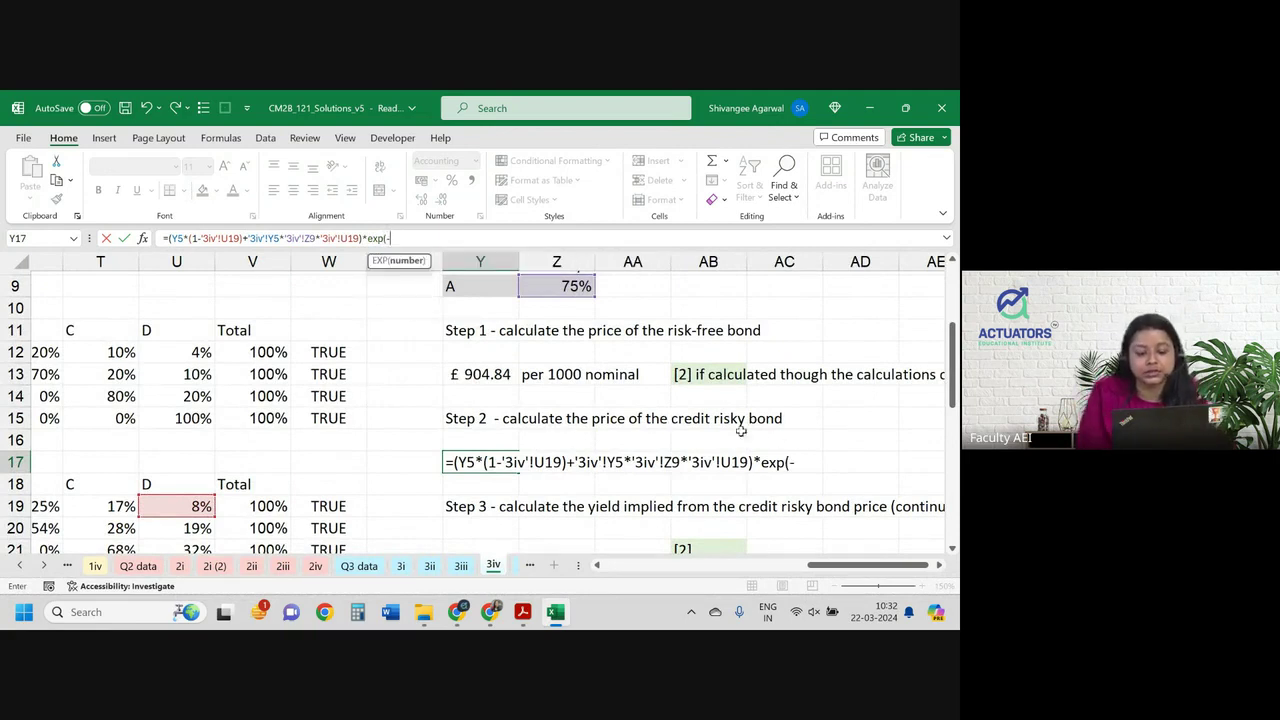
{"action": "scroll", "coordinate": [558, 352], "scroll_direction": "up", "scroll_amount": 3}
{"action": "left_click", "coordinate": [626, 353]}
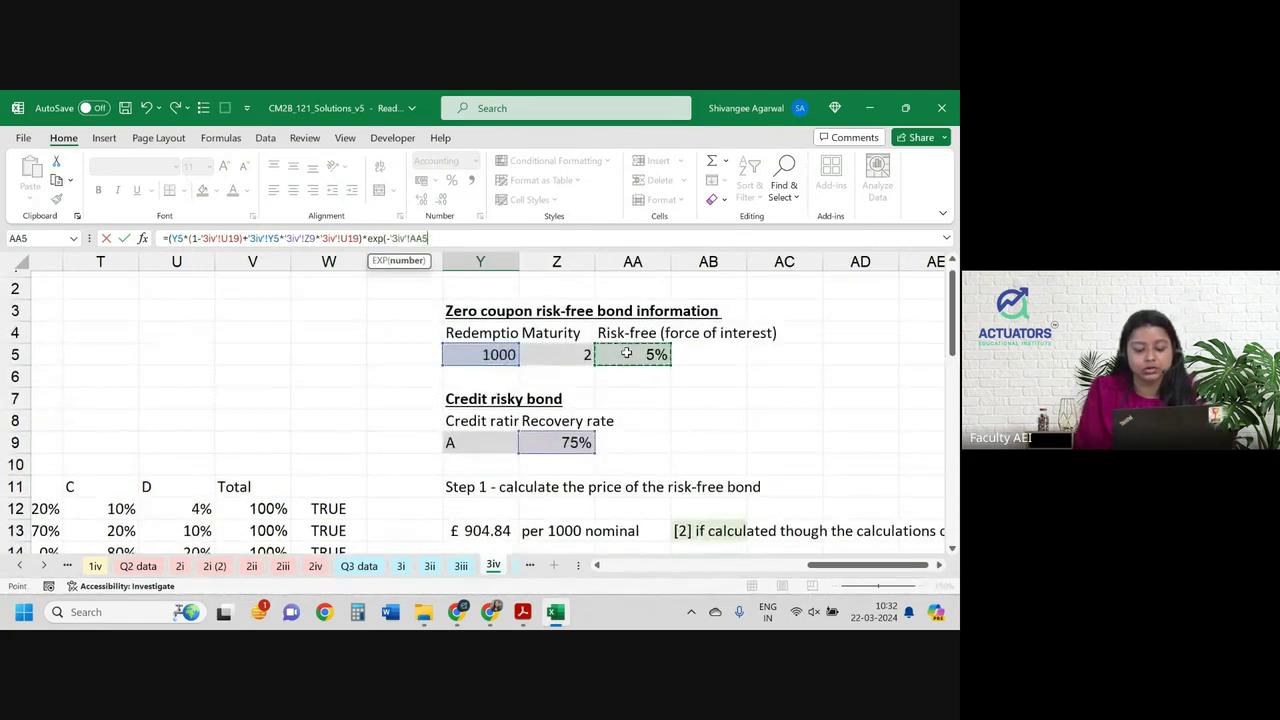
{"action": "type", "text": "*"}
{"action": "left_click", "coordinate": [579, 356]}
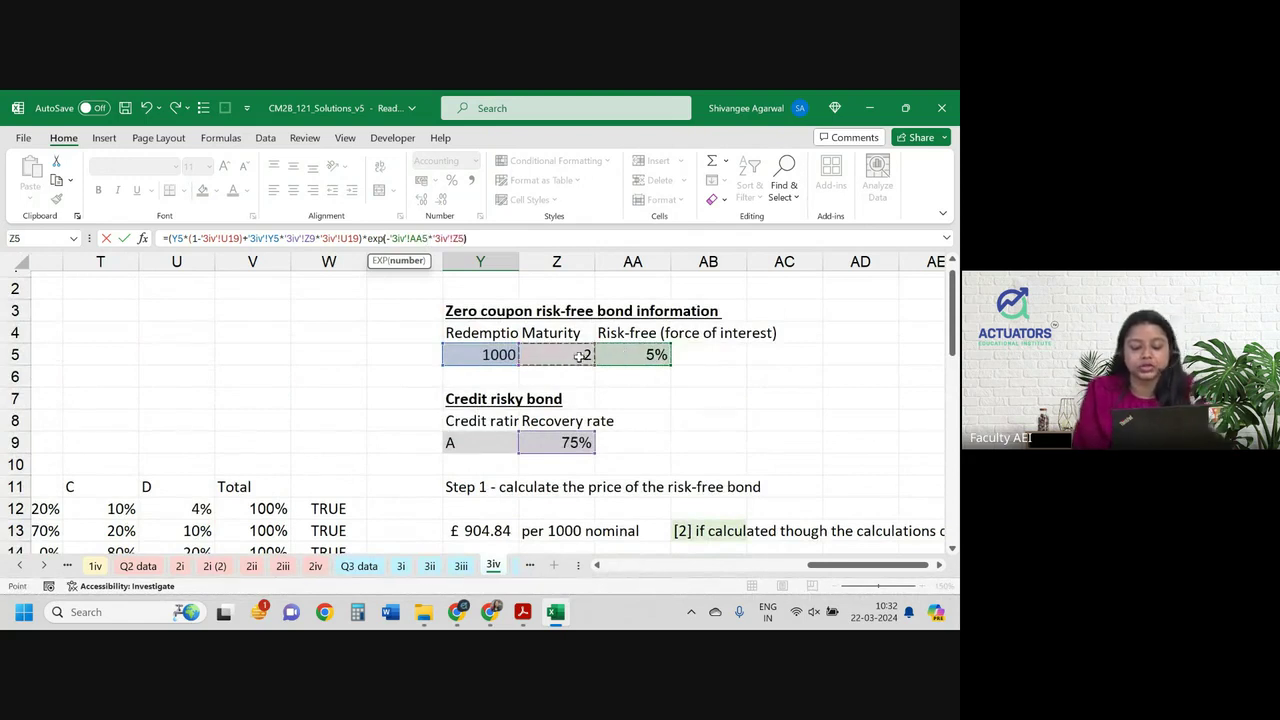
{"action": "key", "text": "Return"}
{"action": "key", "text": "Up"}
{"action": "key", "text": "Up"}
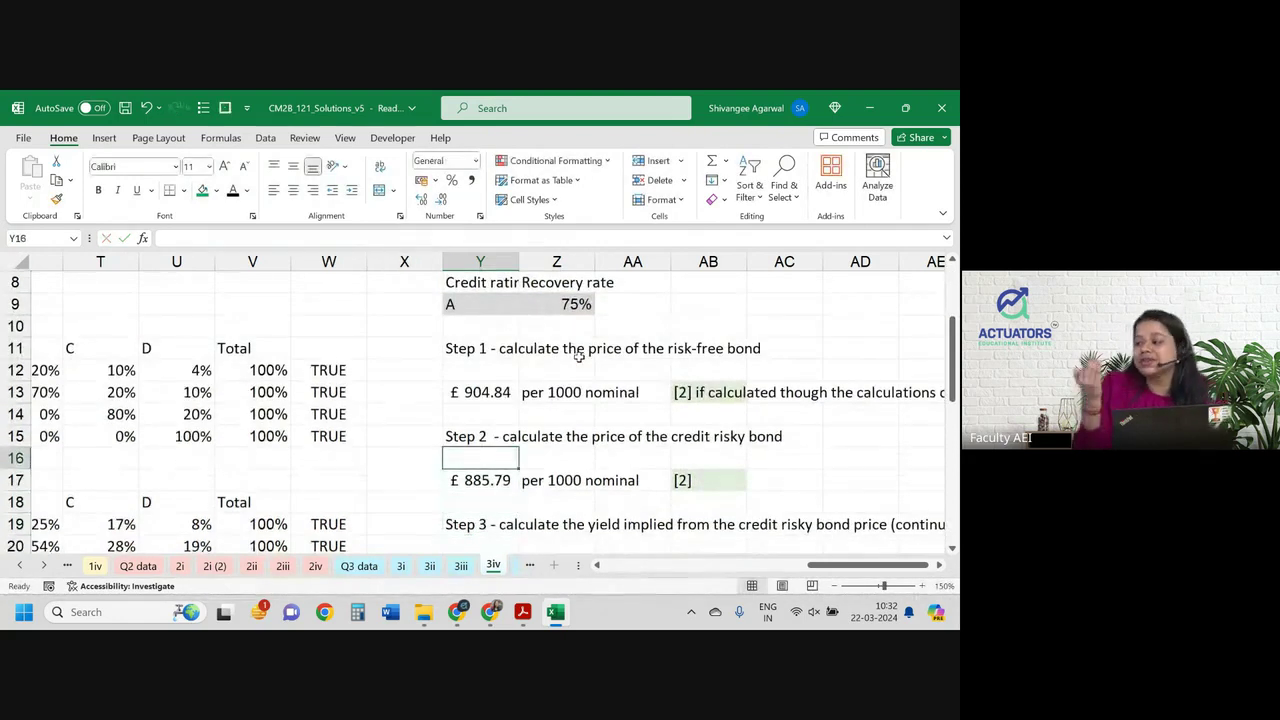
Restore Y17's bond price formula after accidentally overwriting it.
{"action": "left_click", "coordinate": [486, 482]}
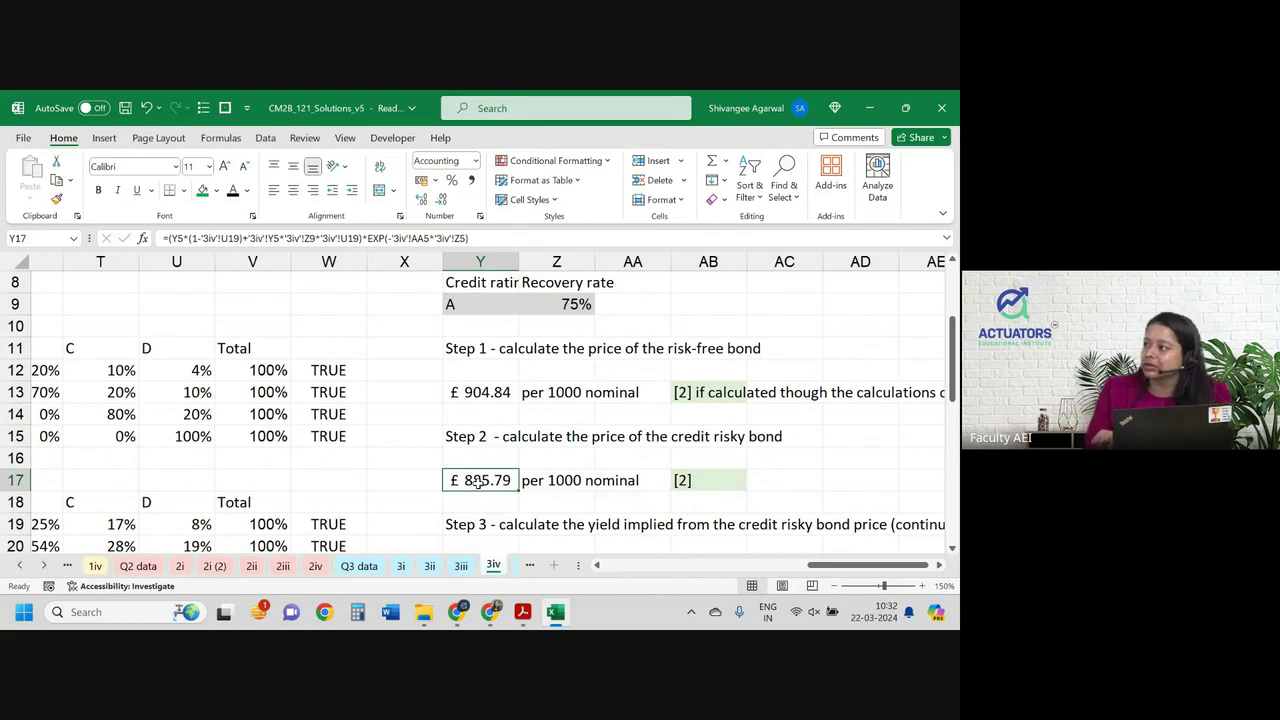
{"action": "type", "text": "="}
{"action": "key", "text": "Return"}
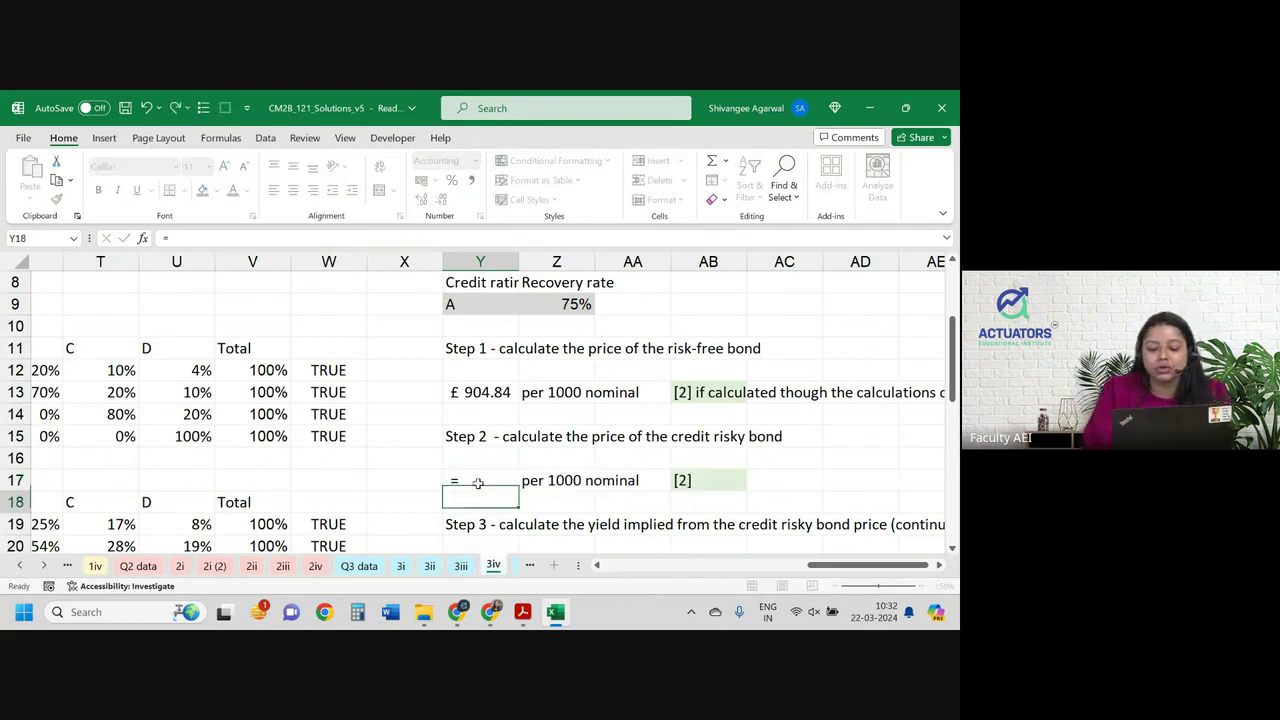
{"action": "key", "text": "ctrl+z"}
{"action": "scroll", "coordinate": [684, 469], "scroll_direction": "down", "scroll_amount": 2}
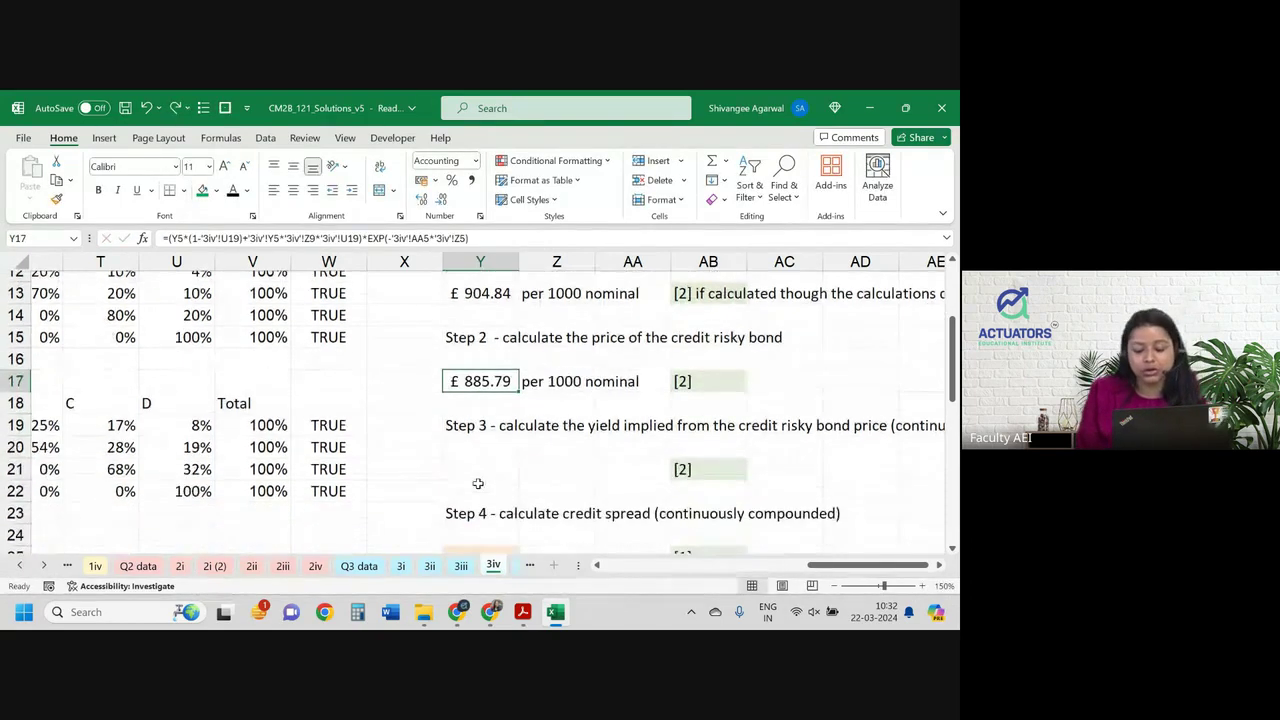
{"action": "scroll", "coordinate": [723, 449], "scroll_direction": "right", "scroll_amount": 1}
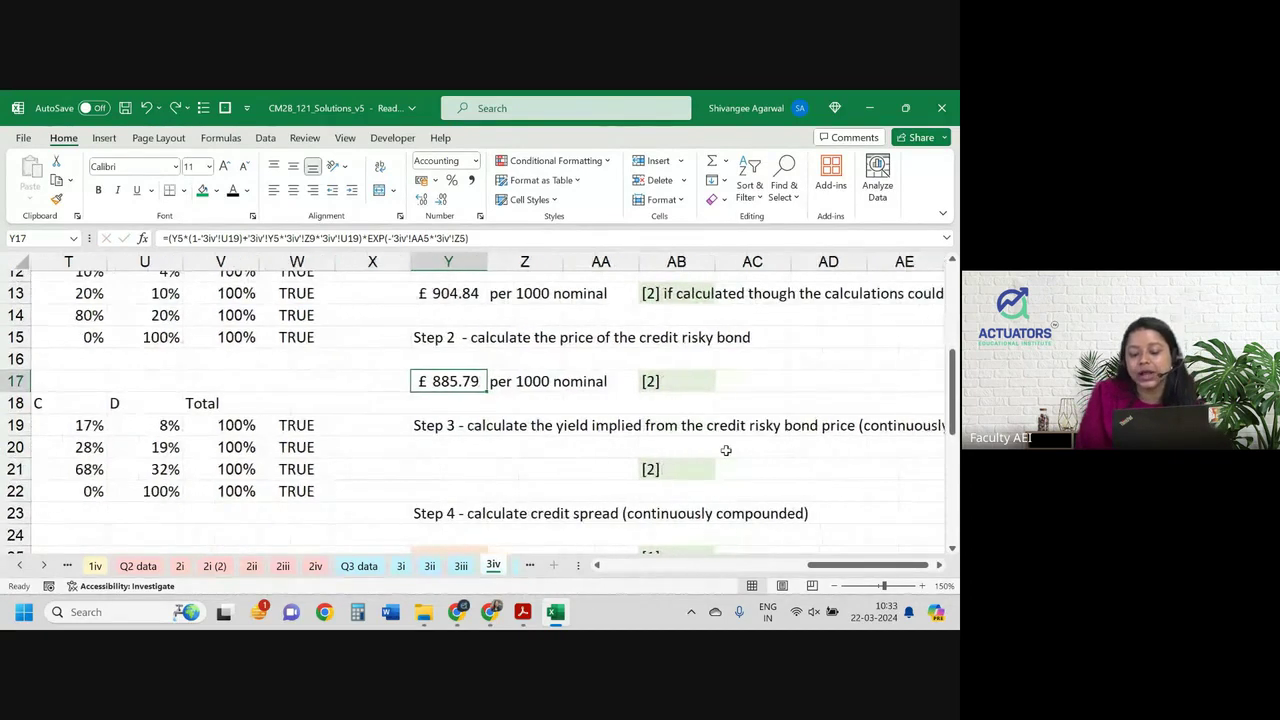
{"action": "scroll", "coordinate": [724, 450], "scroll_direction": "right", "scroll_amount": 2}
{"action": "scroll", "coordinate": [726, 450], "scroll_direction": "left", "scroll_amount": 1}
{"action": "scroll", "coordinate": [726, 450], "scroll_direction": "left", "scroll_amount": 2}
Enter =LN(Y5/Y17)/2 in Y21 to give the 6.06% implied yield.
{"action": "left_click", "coordinate": [550, 474]}
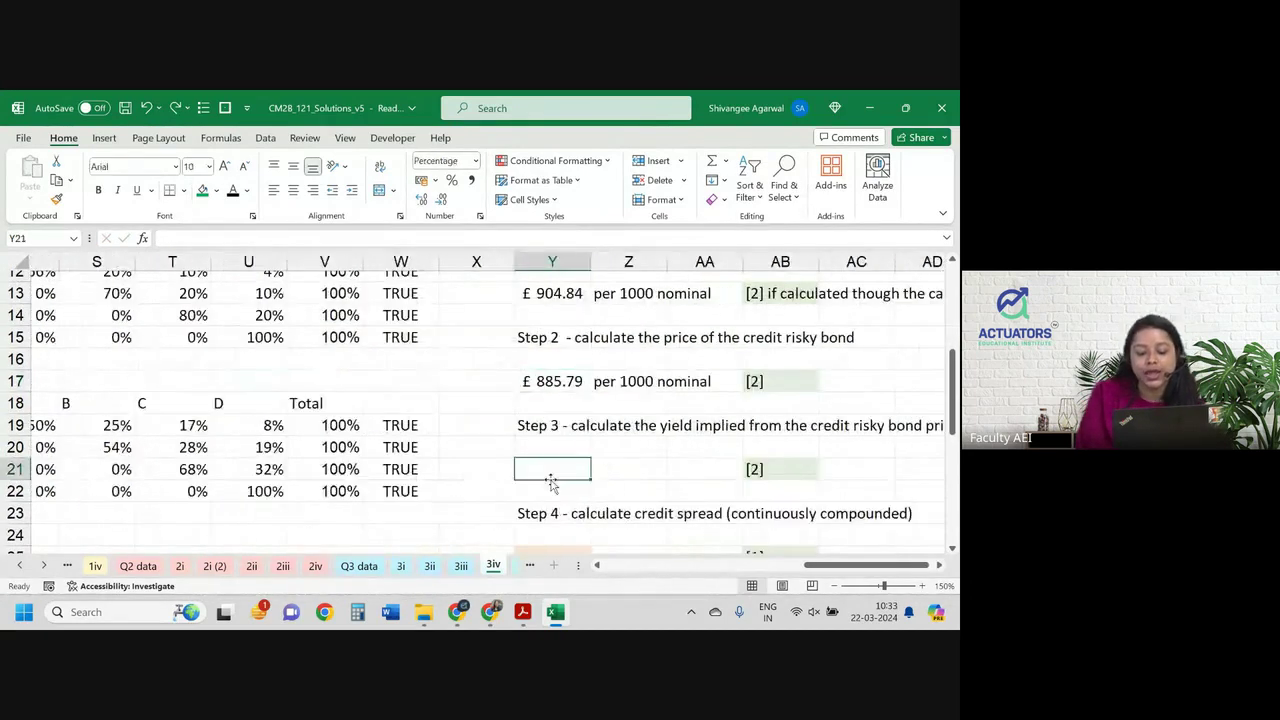
{"action": "type", "text": "="}
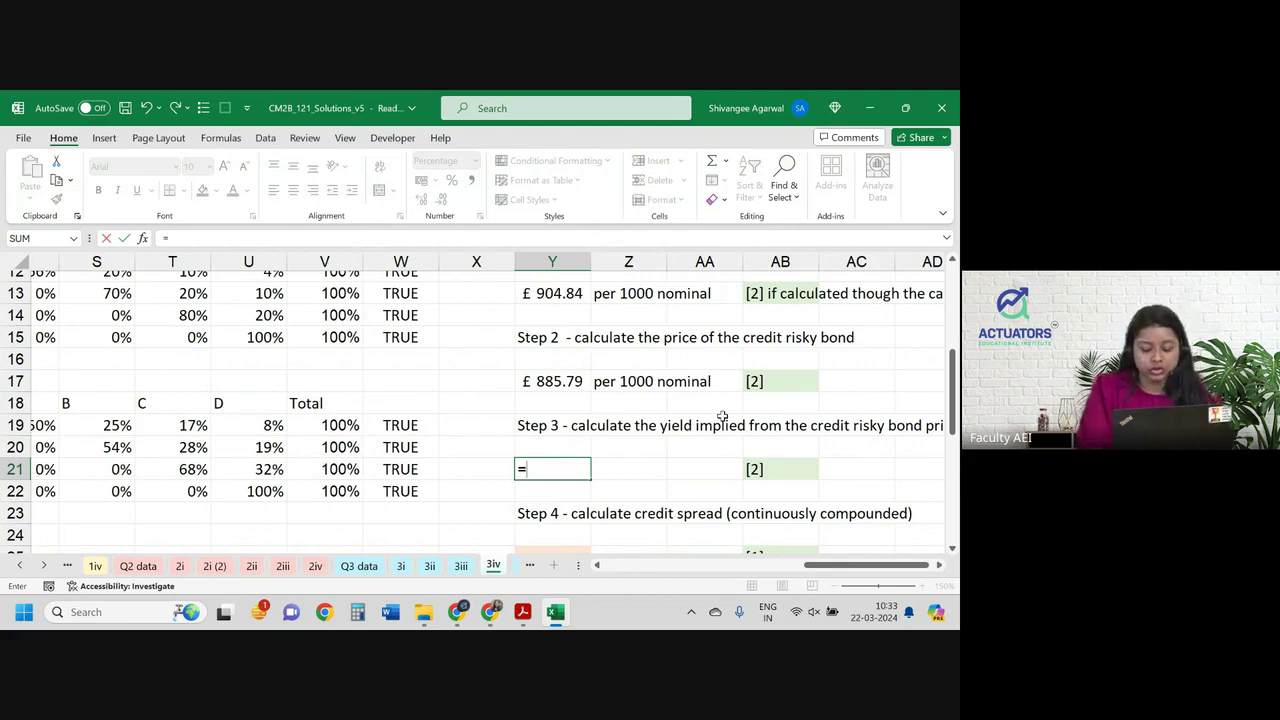
{"action": "type", "text": "l"}
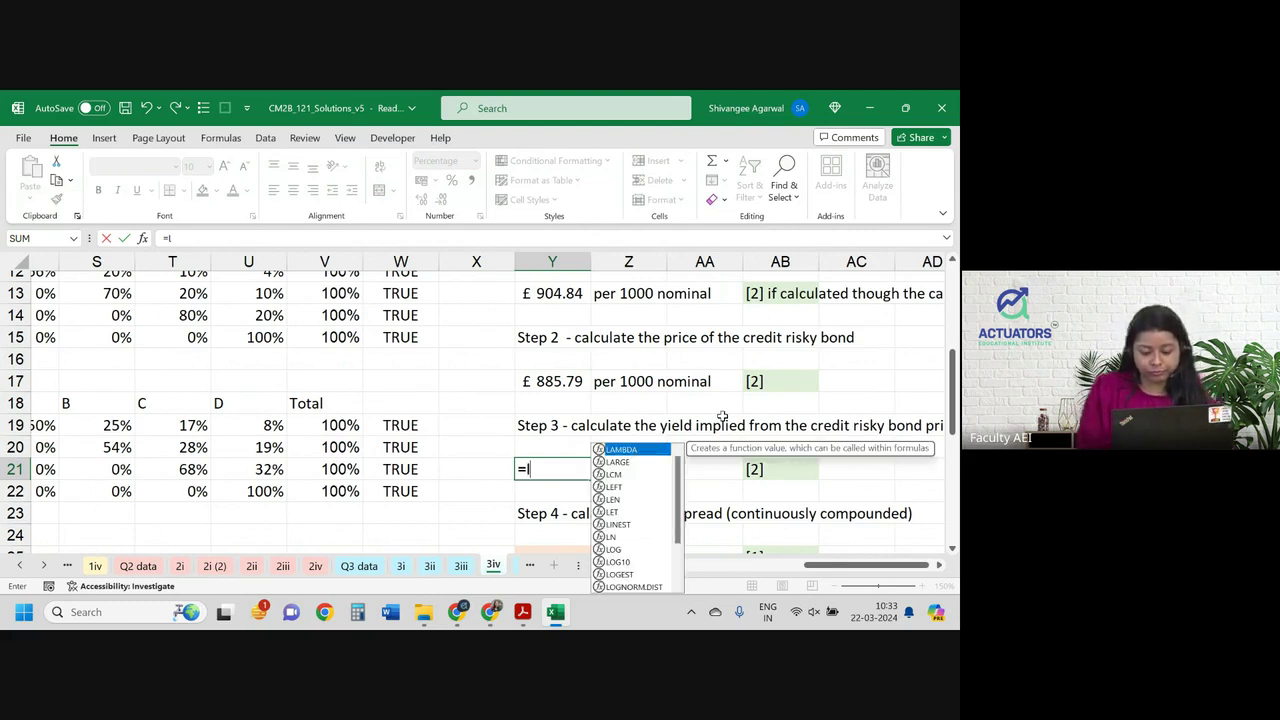
{"action": "key", "text": "Down"}
{"action": "key", "text": "Down"}
{"action": "key", "text": "Down"}
{"action": "key", "text": "Down"}
{"action": "key", "text": "Down"}
{"action": "key", "text": "Down"}
{"action": "key", "text": "Tab"}
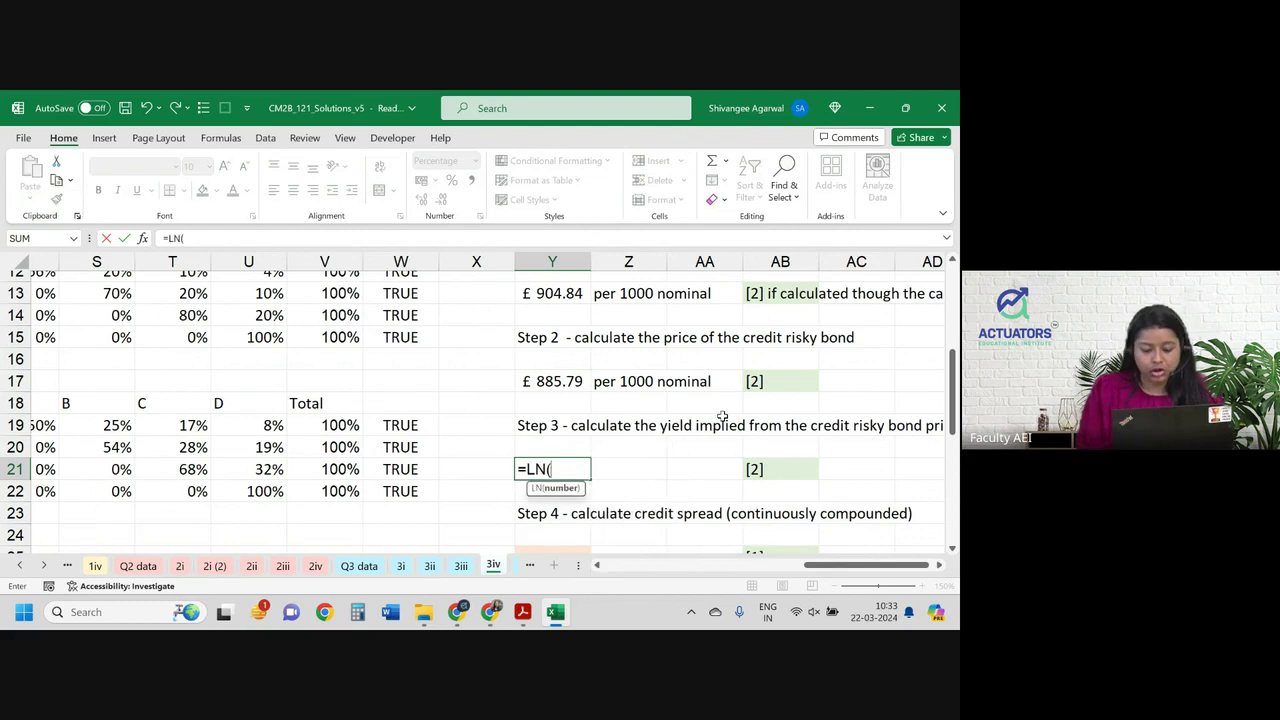
{"action": "key", "text": "Up"}
{"action": "key", "text": "Up"}
{"action": "key", "text": "Up"}
{"action": "key", "text": "Up"}
{"action": "key", "text": "Up"}
{"action": "key", "text": "Up"}
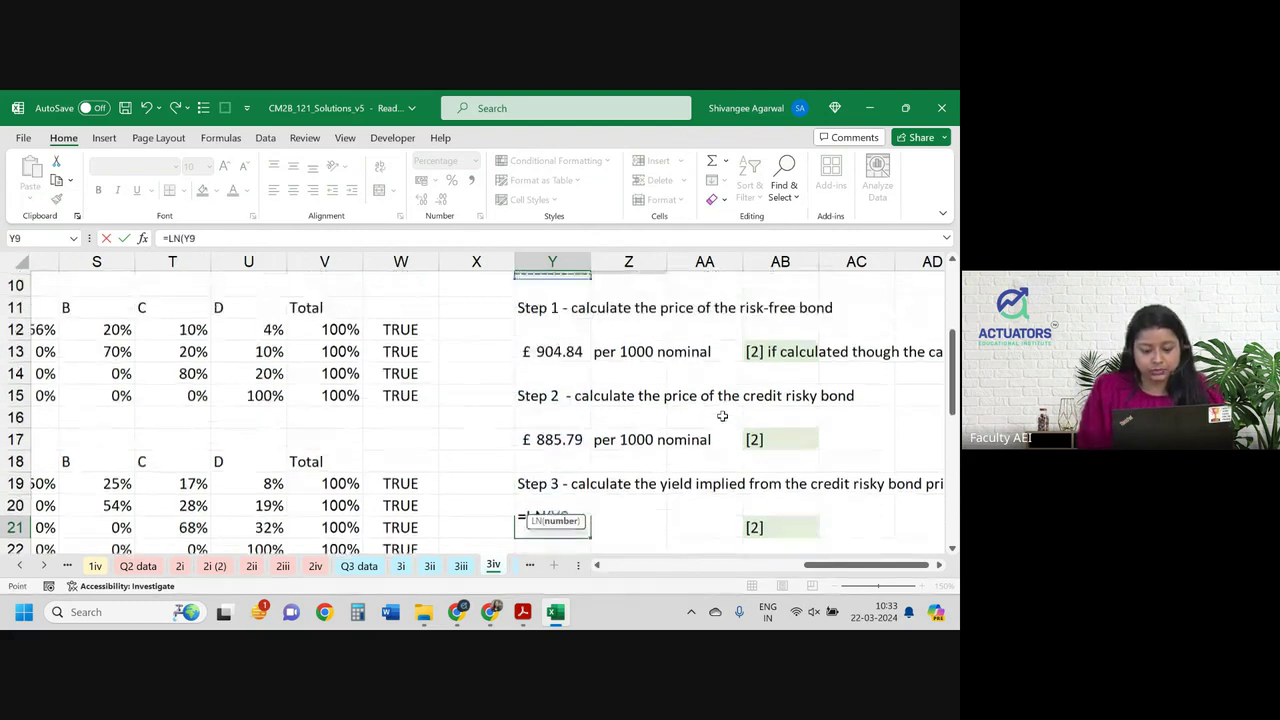
{"action": "key", "text": "Up"}
{"action": "key", "text": "Up"}
{"action": "key", "text": "Up"}
{"action": "key", "text": "Up"}
{"action": "key", "text": "Up"}
{"action": "key", "text": "Up"}
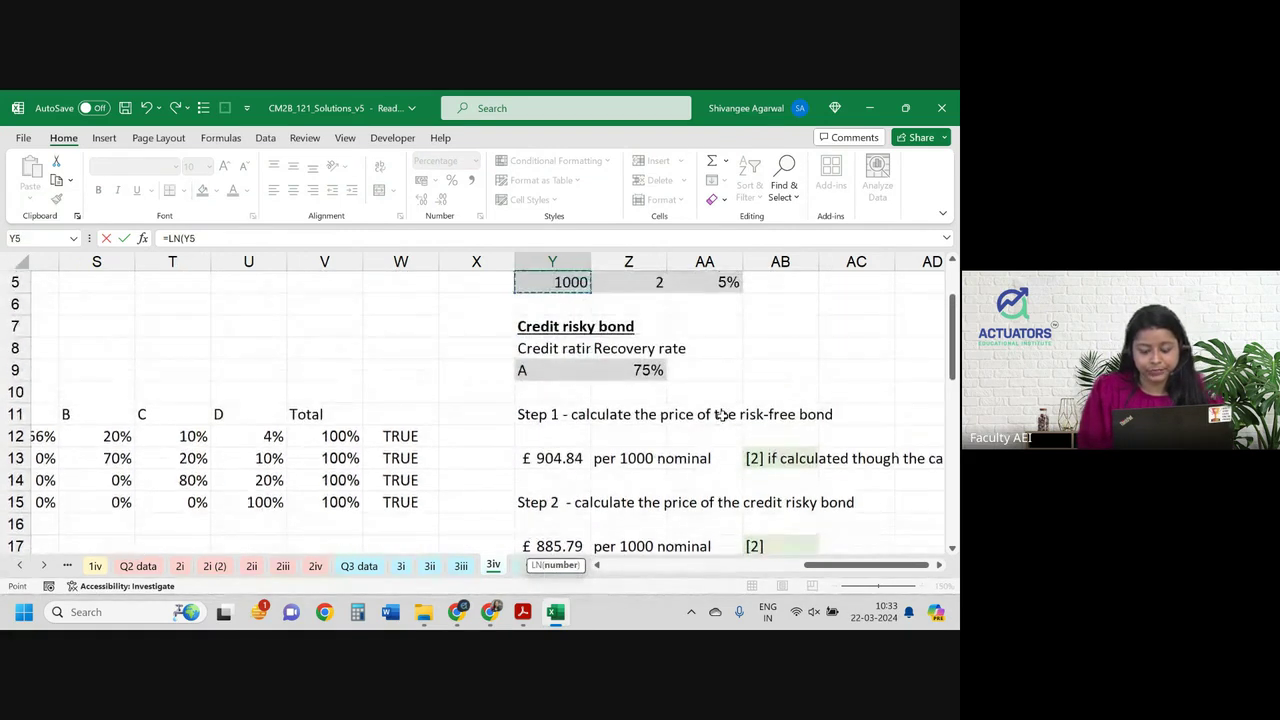
{"action": "type", "text": "/"}
{"action": "key", "text": "Up"}
{"action": "key", "text": "Up"}
{"action": "key", "text": "Up"}
{"action": "key", "text": "Up"}
{"action": "key", "text": "Up"}
{"action": "key", "text": "Up"}
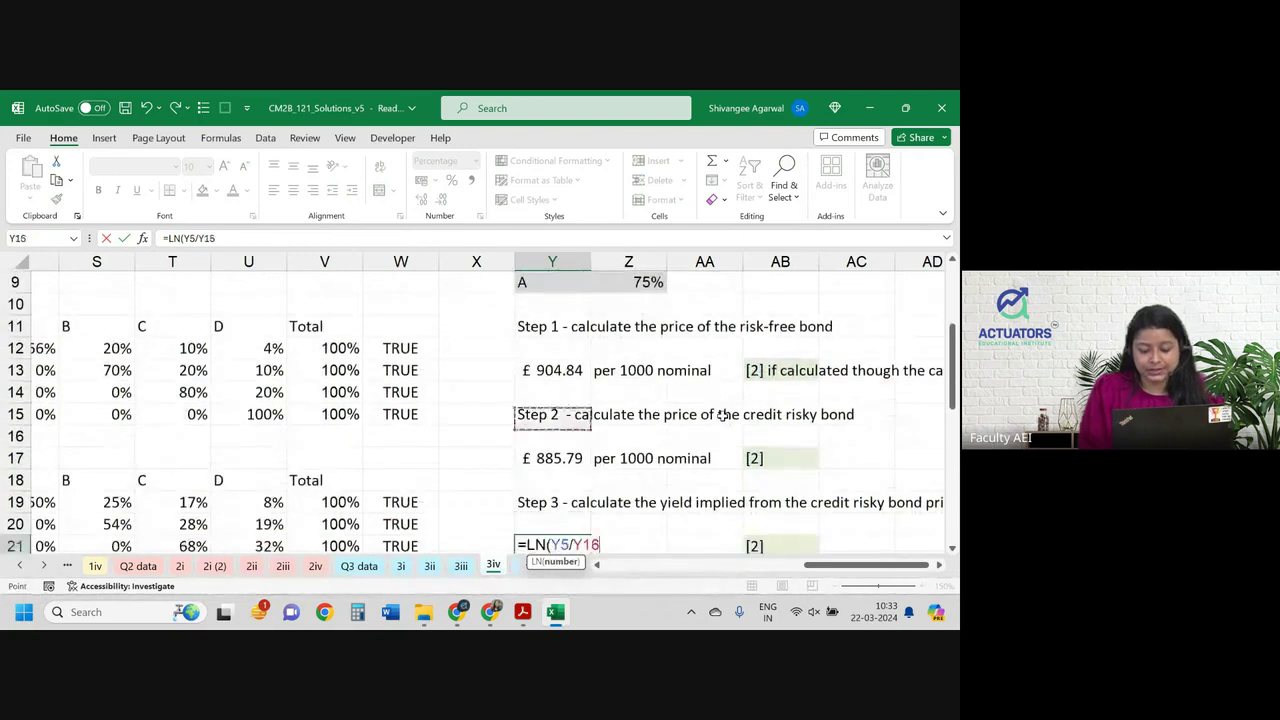
{"action": "key", "text": "Down"}
{"action": "key", "text": "Down"}
{"action": "type", "text": ")"}
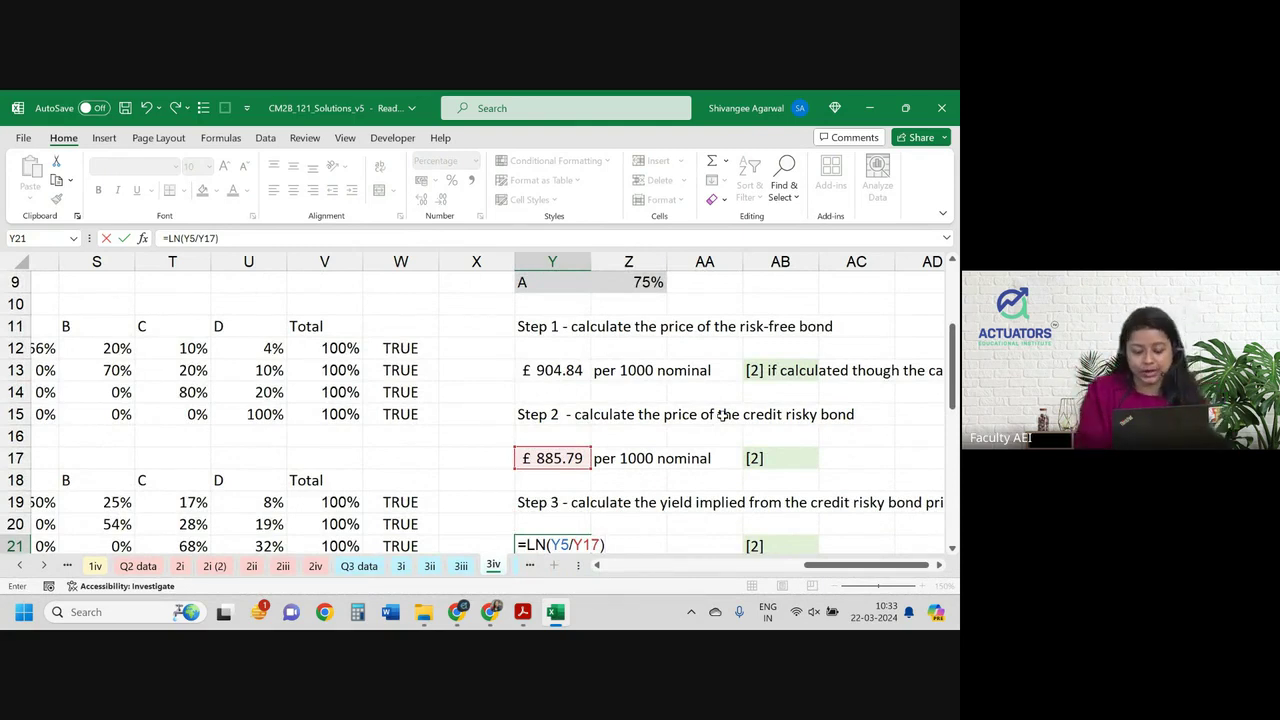
{"action": "type", "text": "2"}
{"action": "key", "text": "Return"}
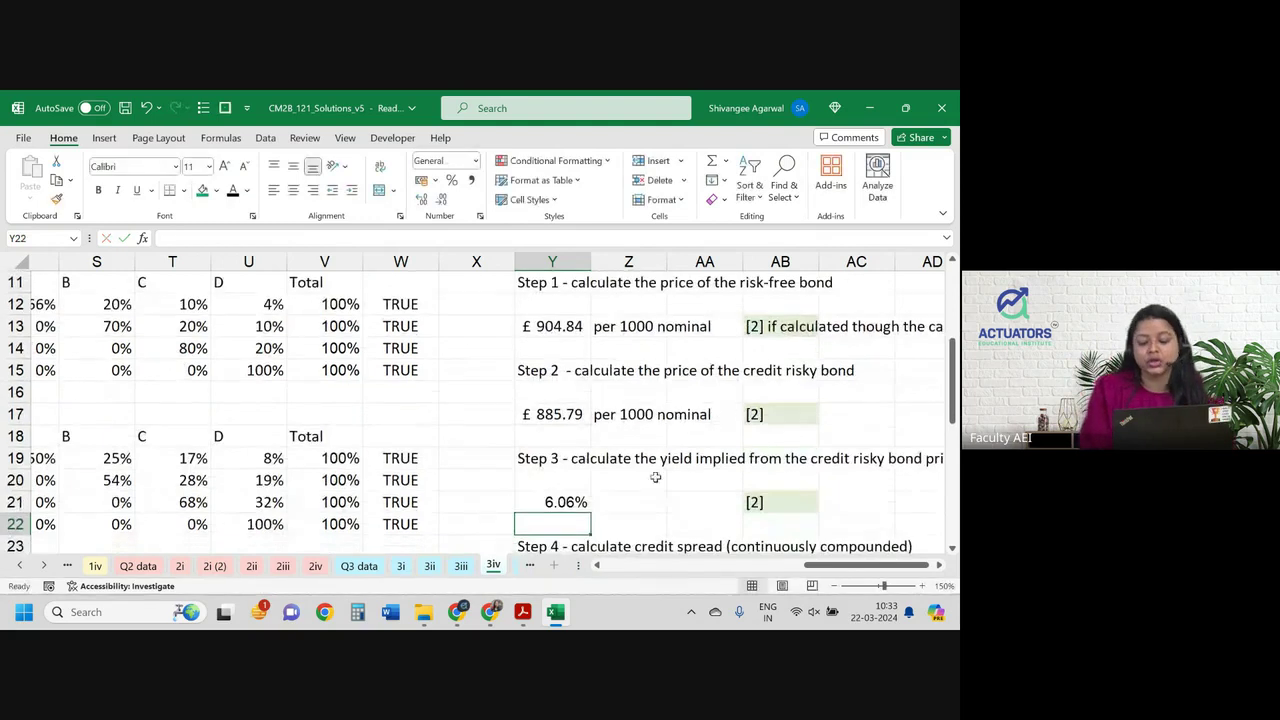
{"action": "left_click", "coordinate": [553, 503]}
{"action": "scroll", "coordinate": [553, 503], "scroll_direction": "down", "scroll_amount": 1}
{"action": "scroll", "coordinate": [553, 503], "scroll_direction": "up", "scroll_amount": 4}
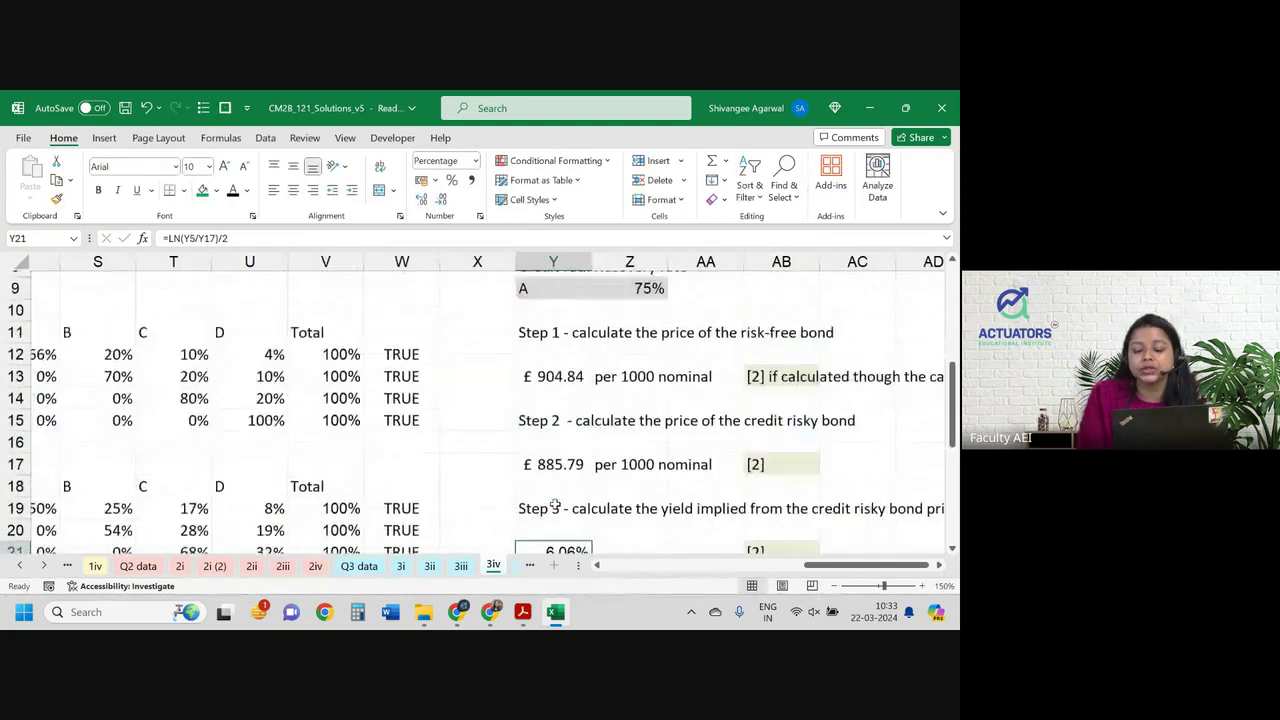
{"action": "scroll", "coordinate": [553, 503], "scroll_direction": "down", "scroll_amount": 1}
{"action": "scroll", "coordinate": [553, 503], "scroll_direction": "up", "scroll_amount": 2}
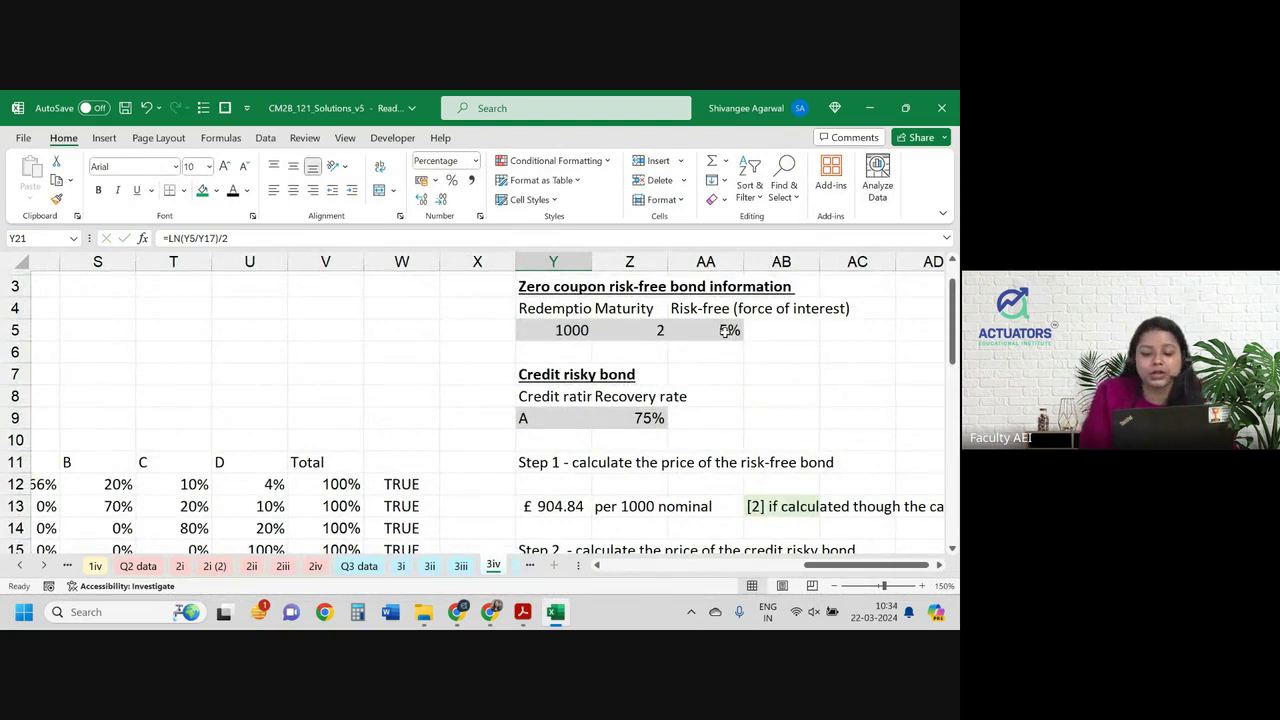
{"action": "scroll", "coordinate": [727, 331], "scroll_direction": "down", "scroll_amount": 3}
{"action": "scroll", "coordinate": [590, 455], "scroll_direction": "down", "scroll_amount": 5}
{"action": "scroll", "coordinate": [560, 413], "scroll_direction": "up", "scroll_amount": 2}
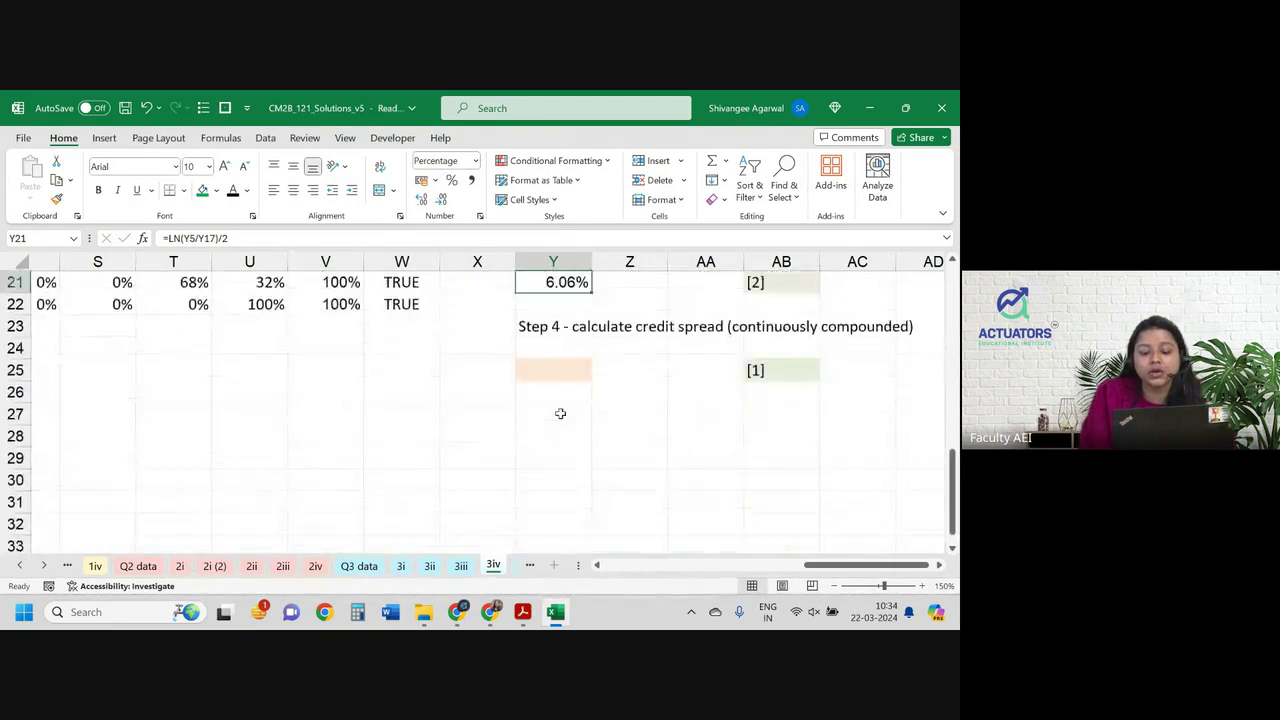
{"action": "scroll", "coordinate": [560, 413], "scroll_direction": "up", "scroll_amount": 1}
Enter =Y21-AA5 in Y25 for the 1.06% credit spread, then switch to the exam PDF.
{"action": "left_click", "coordinate": [548, 390]}
{"action": "type", "text": "="}
{"action": "key", "text": "Up"}
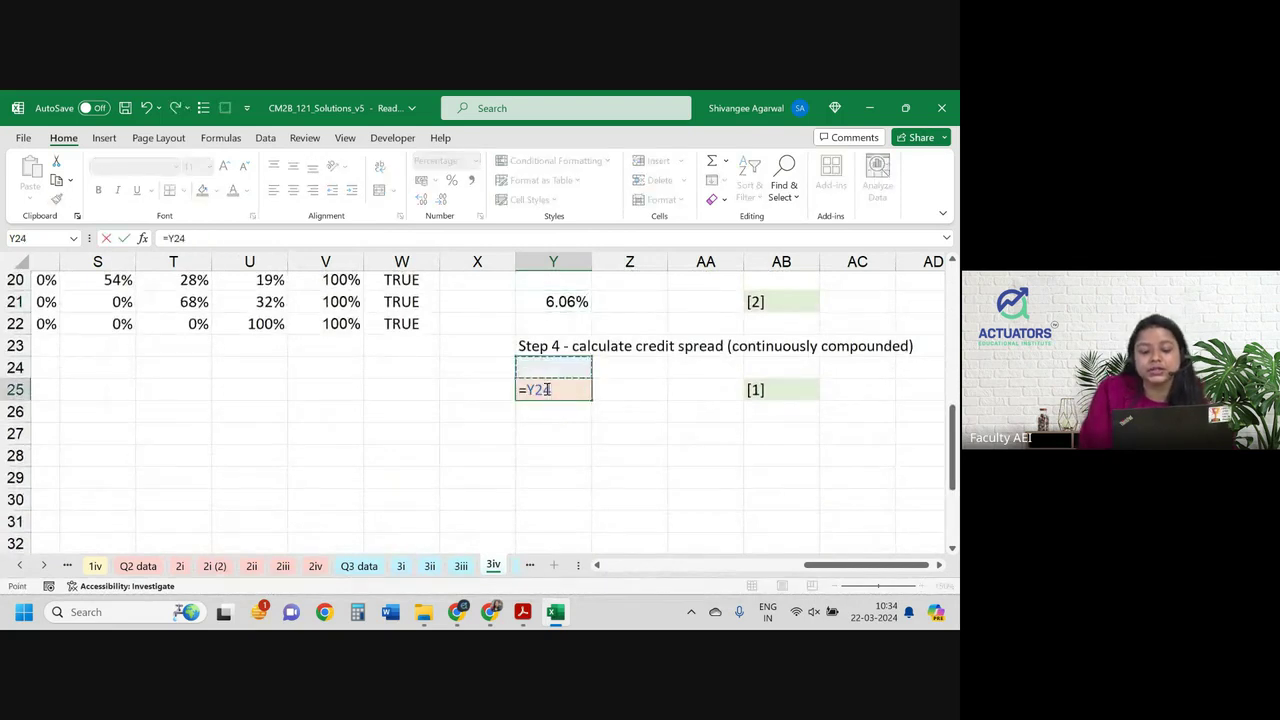
{"action": "key", "text": "Up"}
{"action": "key", "text": "Up"}
{"action": "key", "text": "Up"}
{"action": "type", "text": "-"}
{"action": "key", "text": "Up"}
{"action": "key", "text": "Up"}
{"action": "key", "text": "Up"}
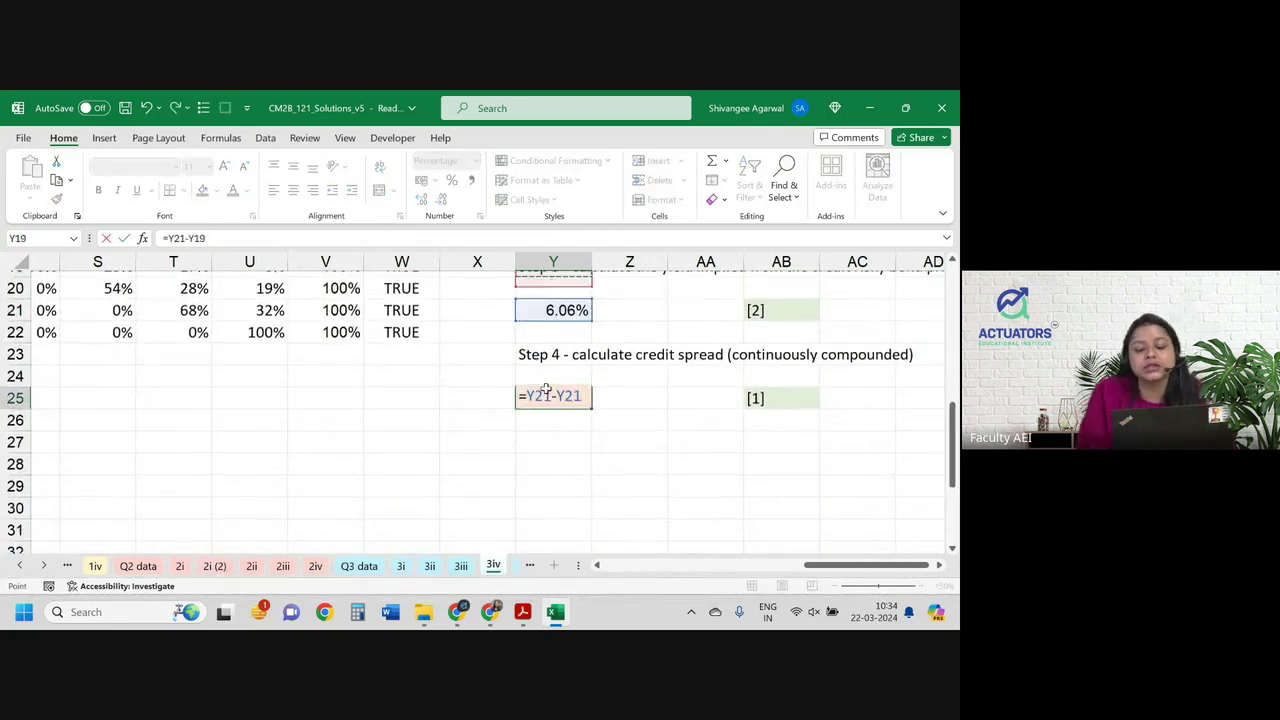
{"action": "key", "text": "Up"}
{"action": "key", "text": "Up"}
{"action": "key", "text": "Up"}
{"action": "key", "text": "Up"}
{"action": "key", "text": "Up"}
{"action": "key", "text": "Up"}
{"action": "key", "text": "Up"}
{"action": "key", "text": "Up"}
{"action": "key", "text": "Up"}
{"action": "key", "text": "Up"}
{"action": "key", "text": "Up"}
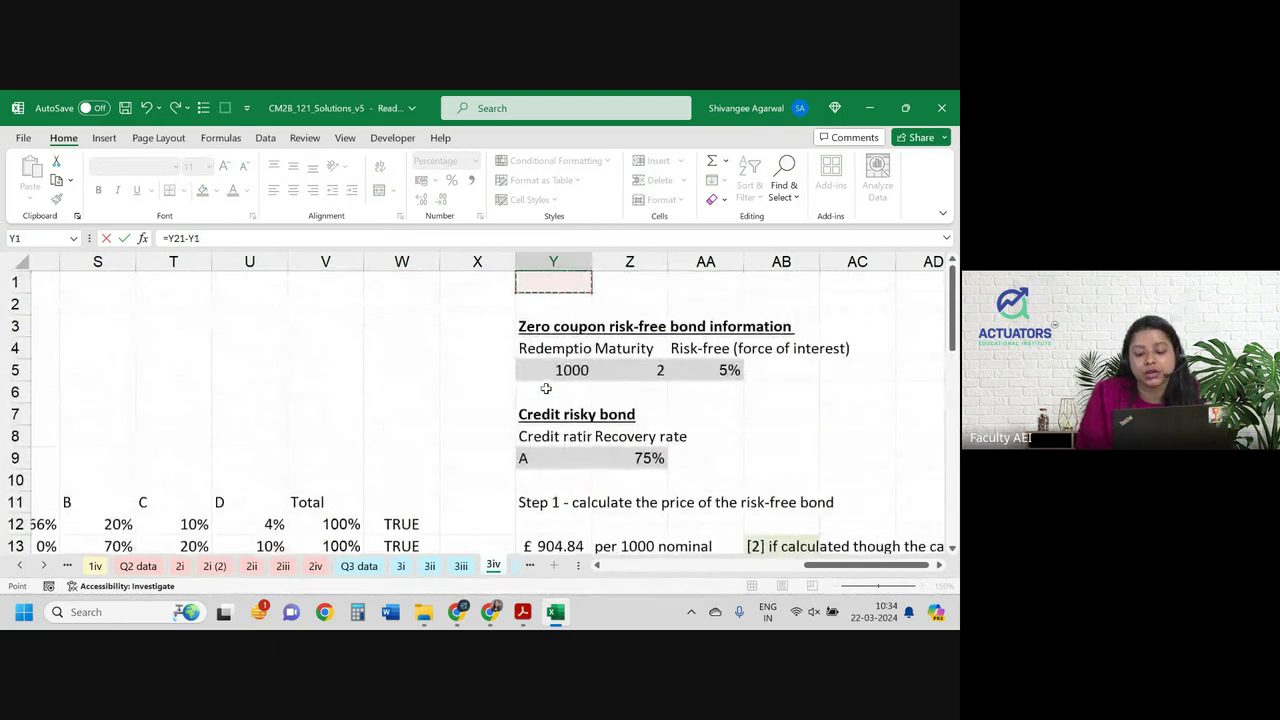
{"action": "left_click", "coordinate": [716, 366]}
{"action": "key", "text": "Return"}
{"action": "key", "text": "Up"}
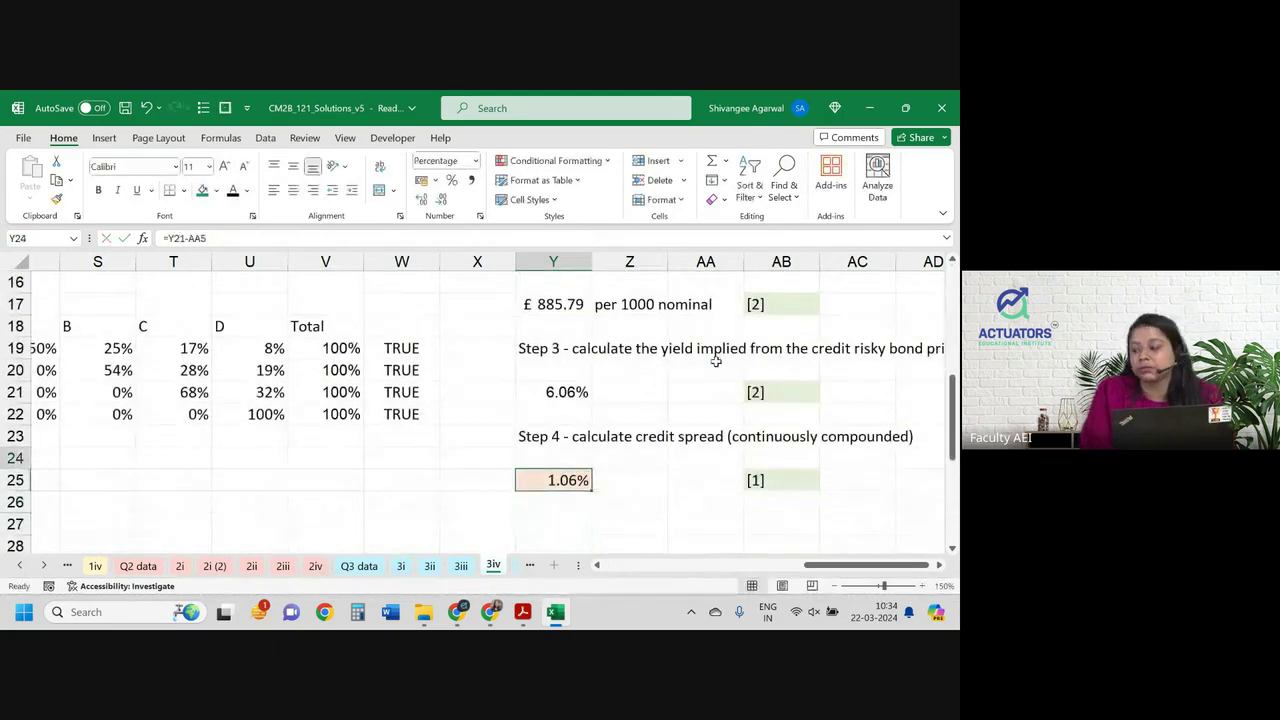
{"action": "key", "text": "Down"}
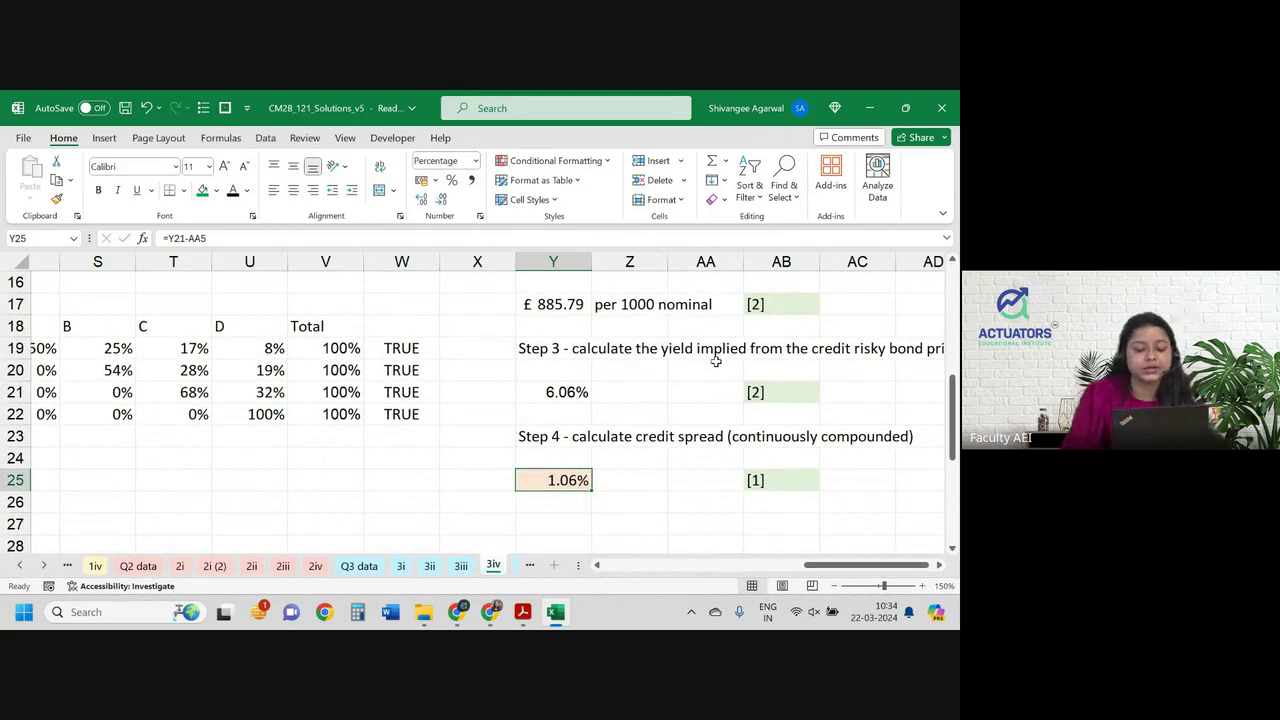
{"action": "key", "text": "alt+Tab"}
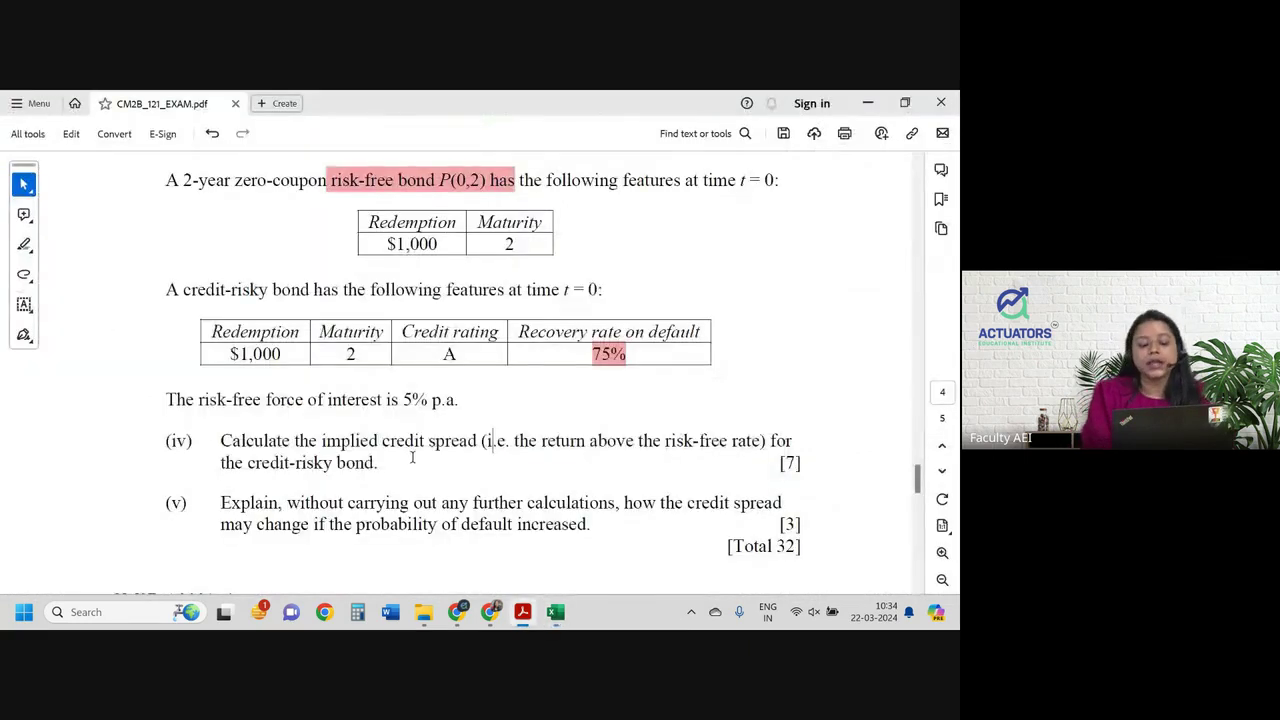
Reread part (v) on the implied credit spread in the PDF, then return to Excel.
{"action": "scroll", "coordinate": [323, 461], "scroll_direction": "down", "scroll_amount": 3}
{"action": "left_click_drag", "start_coordinate": [346, 370], "coordinate": [616, 370]}
{"action": "left_click", "coordinate": [750, 368]}
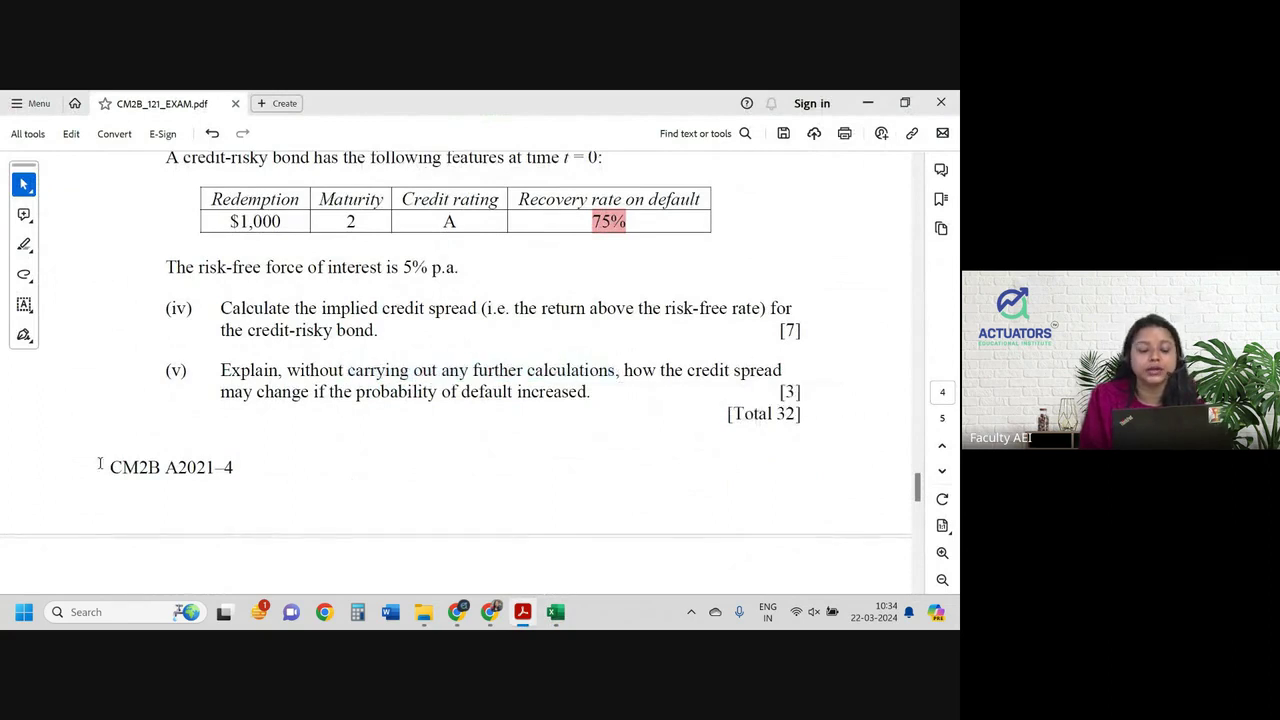
{"action": "key", "text": "alt+Tab"}
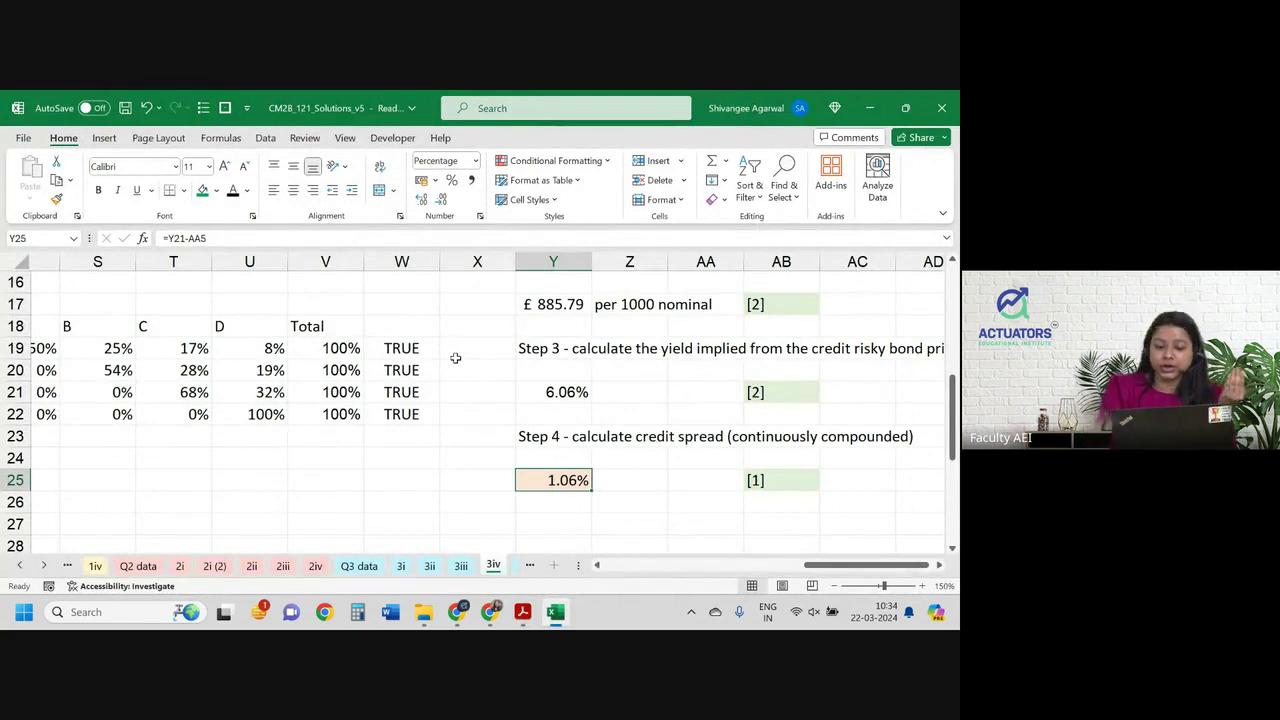
Inspect the U19 transition formula and the references in Y17's bond price formula.
{"action": "left_click", "coordinate": [259, 348]}
{"action": "scroll", "coordinate": [593, 358], "scroll_direction": "up", "scroll_amount": 1}
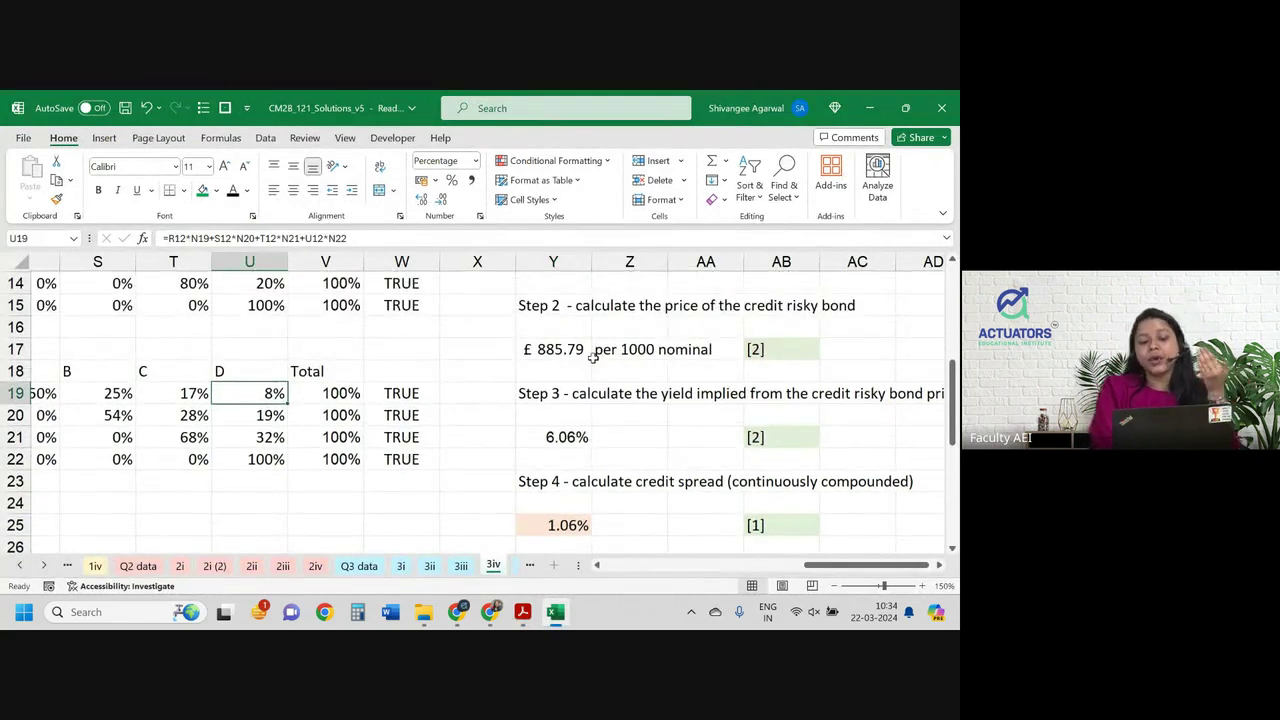
{"action": "left_click", "coordinate": [576, 352]}
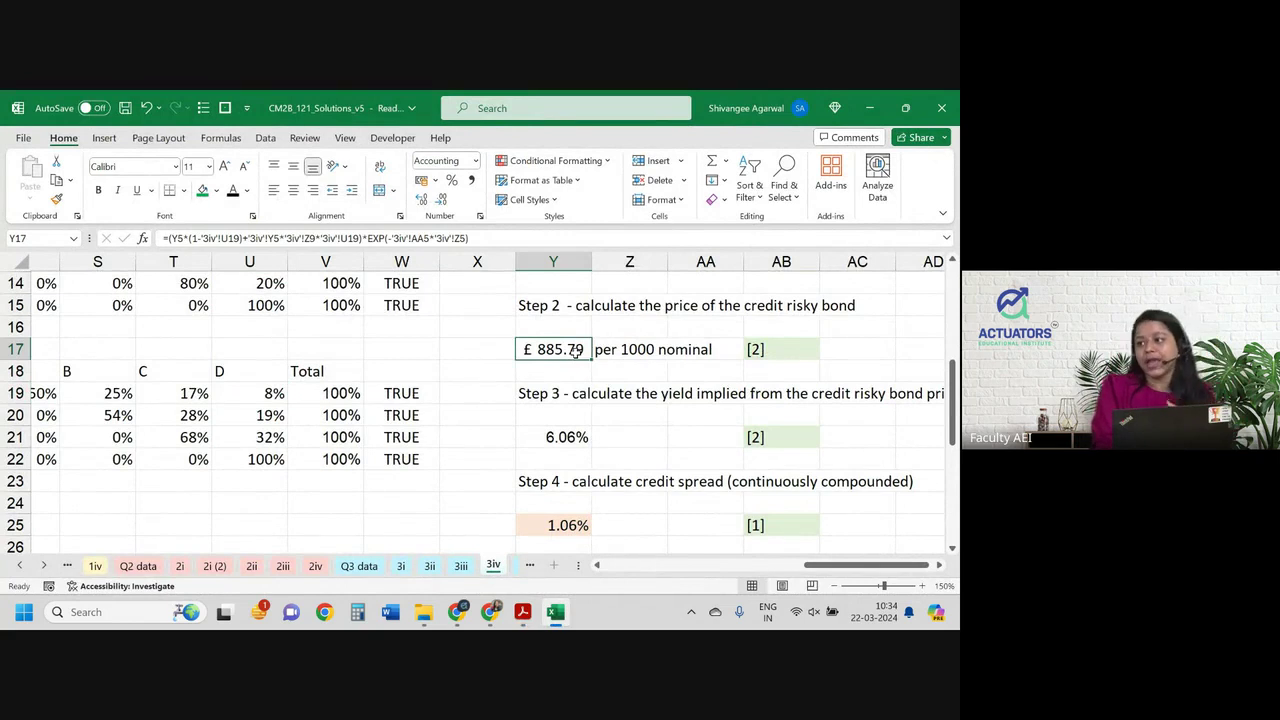
{"action": "double_click", "coordinate": [567, 350]}
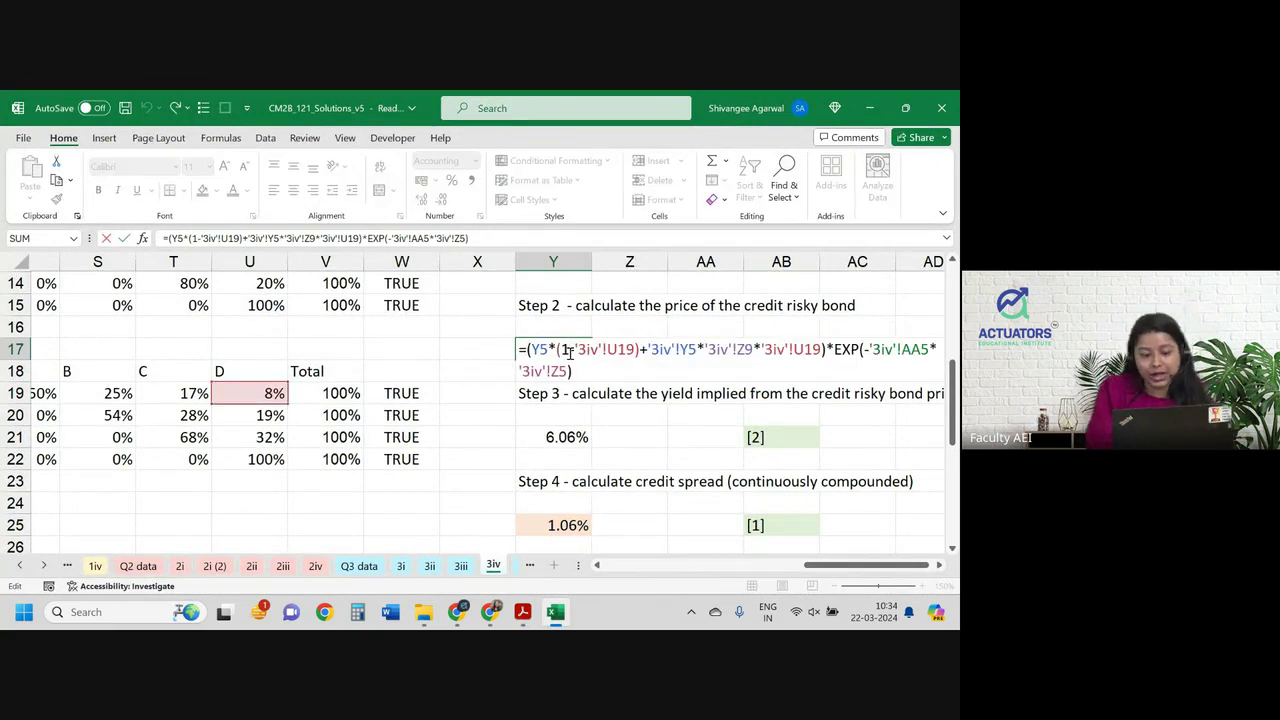
{"action": "key", "text": "Return"}
Overwrite U19 with a 12% default probability, comparing the £877.69 price via undo and redo.
{"action": "left_click", "coordinate": [265, 393]}
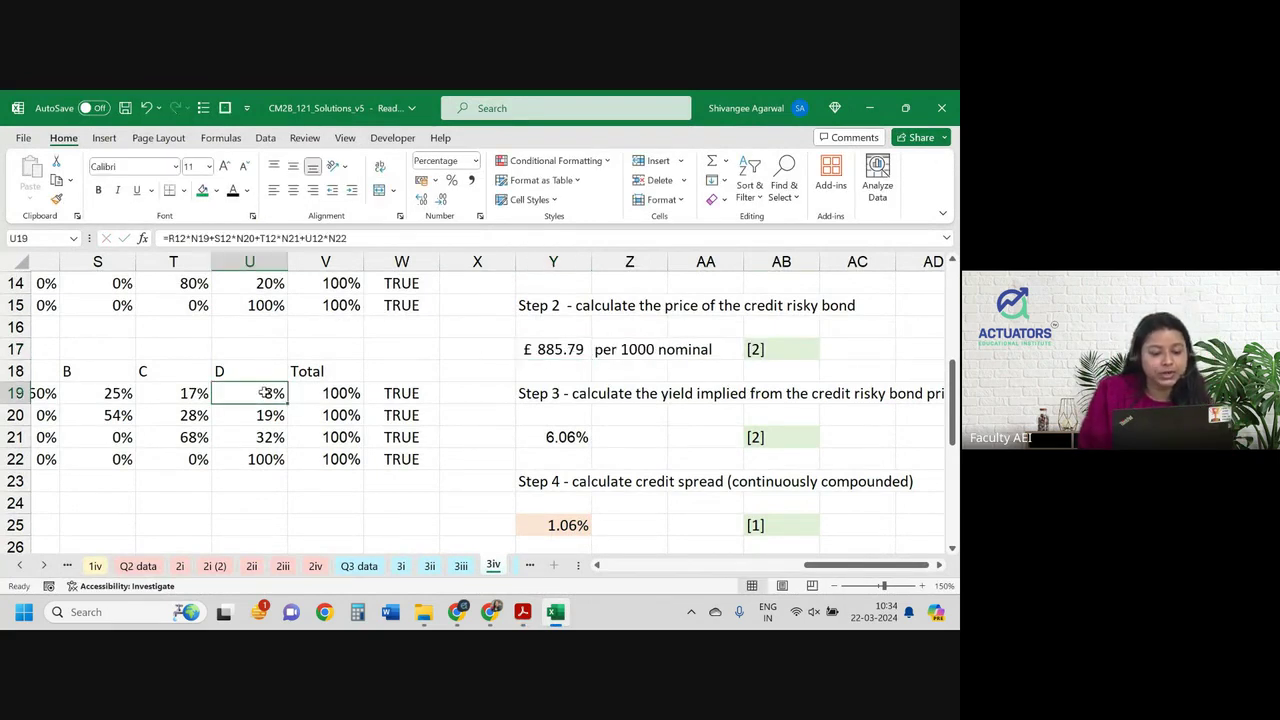
{"action": "type", "text": "13*N"}
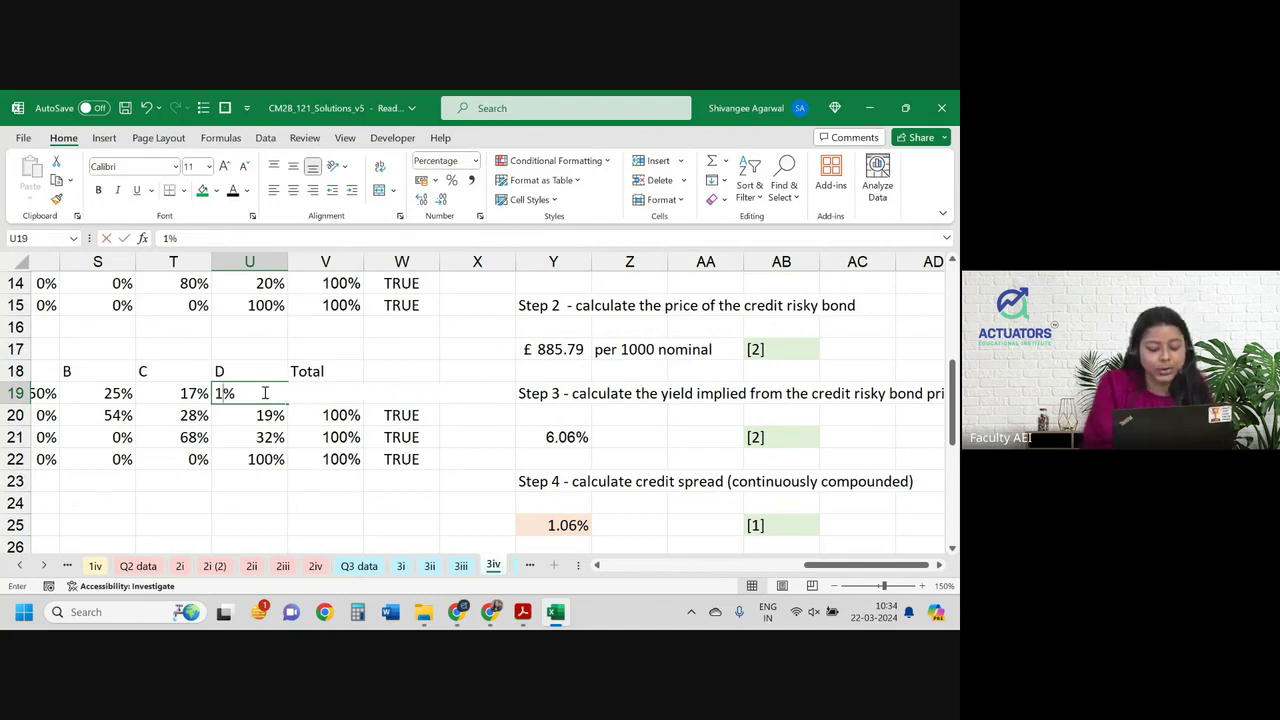
{"action": "type", "text": "2"}
{"action": "key", "text": "Return"}
{"action": "left_click", "coordinate": [545, 341]}
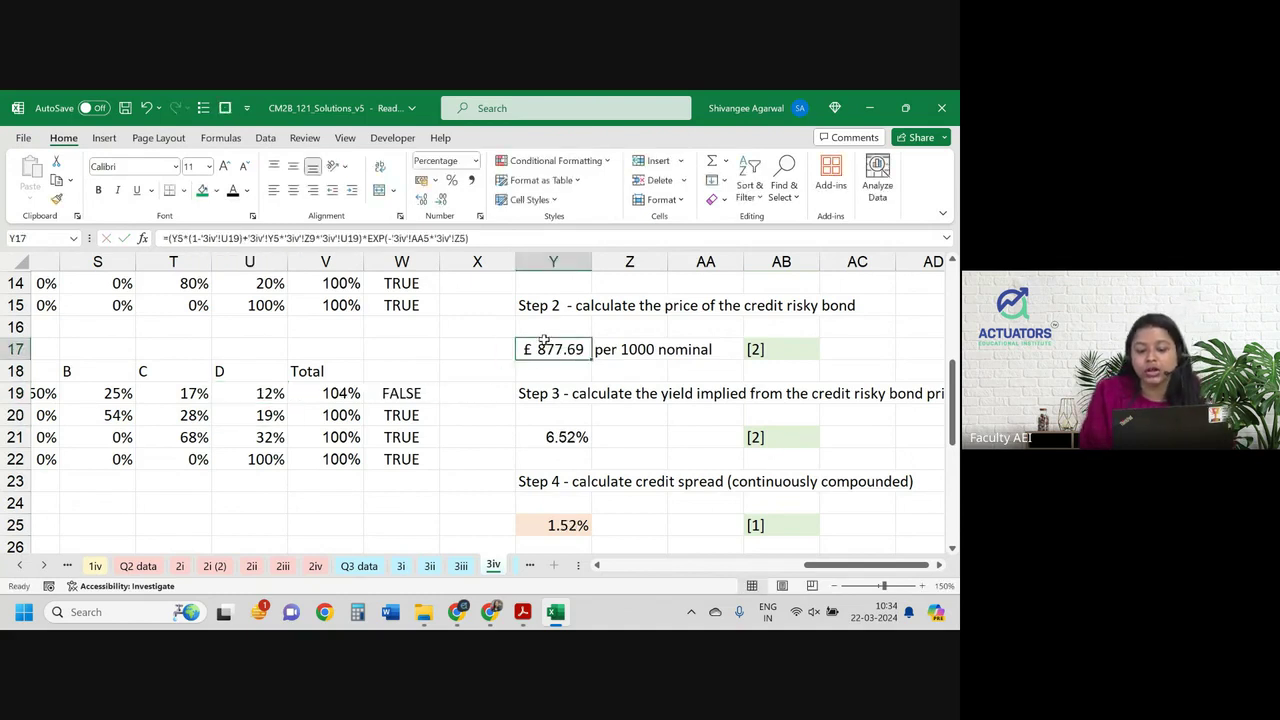
{"action": "key", "text": "ctrl+z"}
{"action": "left_click", "coordinate": [555, 363]}
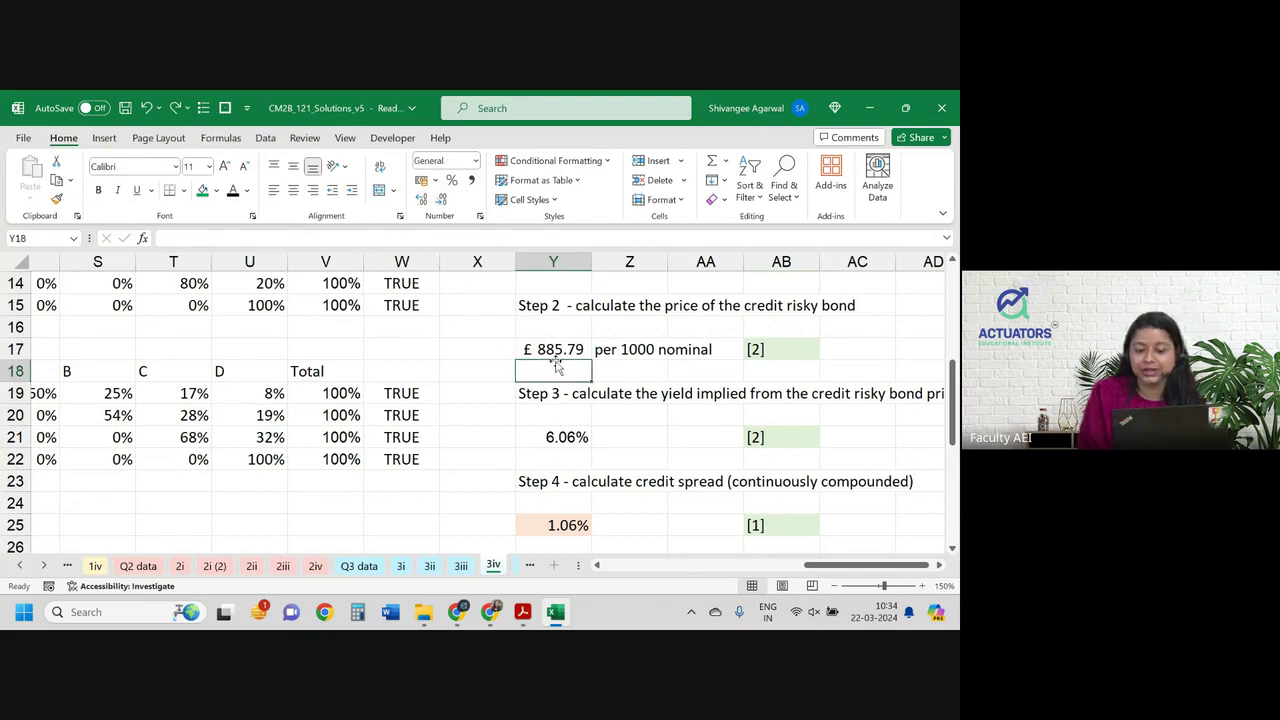
{"action": "left_click", "coordinate": [545, 345]}
{"action": "key", "text": "ctrl+y"}
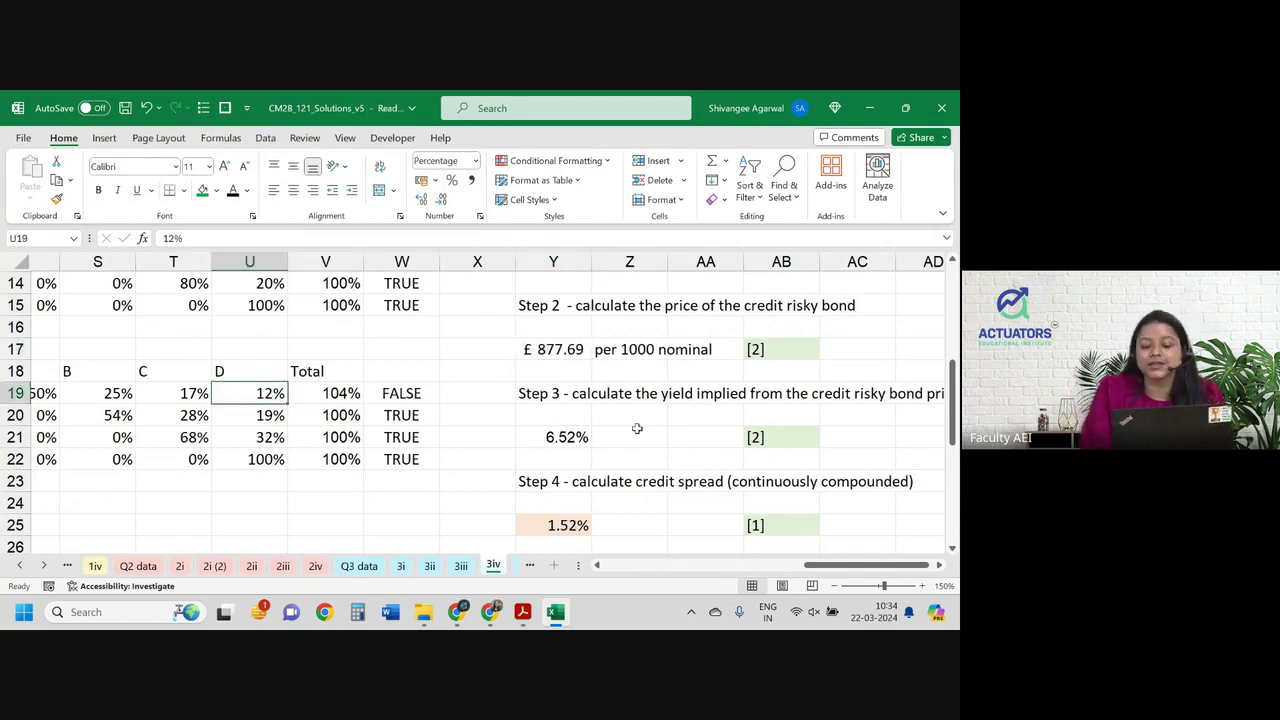
Restore U19 to 8% (price £885.79, spread 1.06%) and switch to the exam PDF.
{"action": "key", "text": "ctrl+z"}
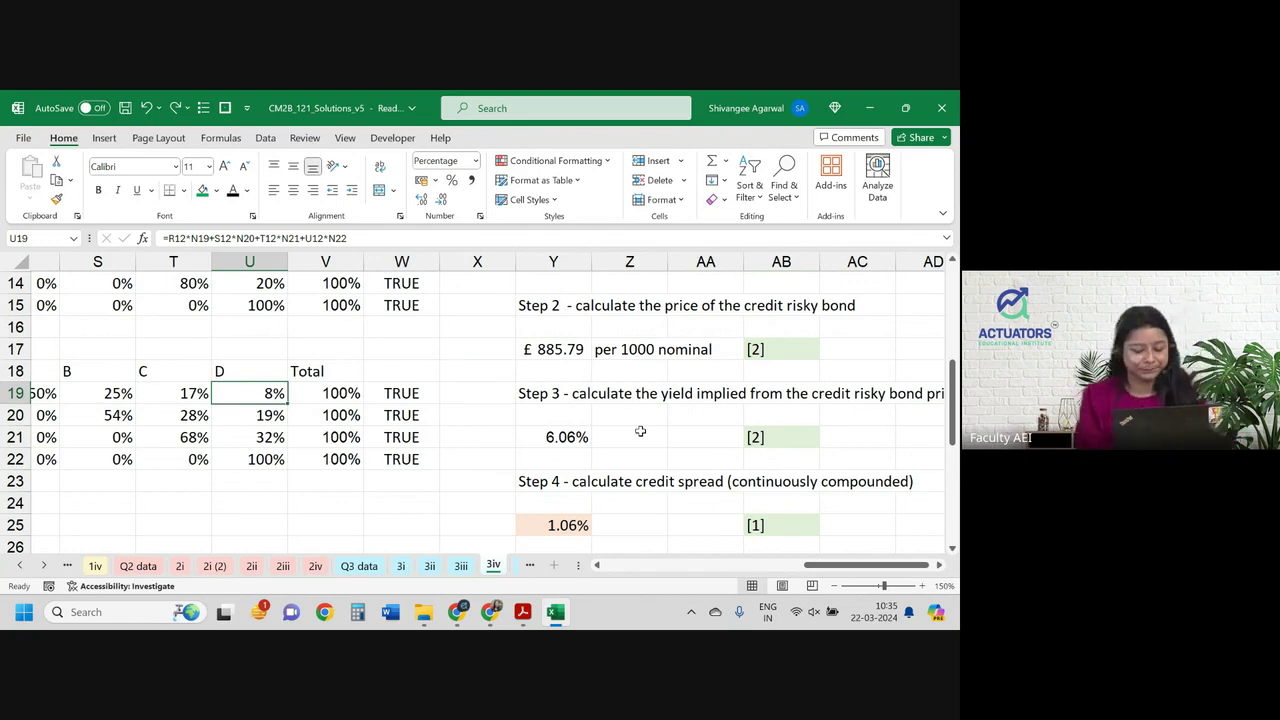
{"action": "key", "text": "alt+Tab"}
{"action": "key", "text": "alt+Tab"}
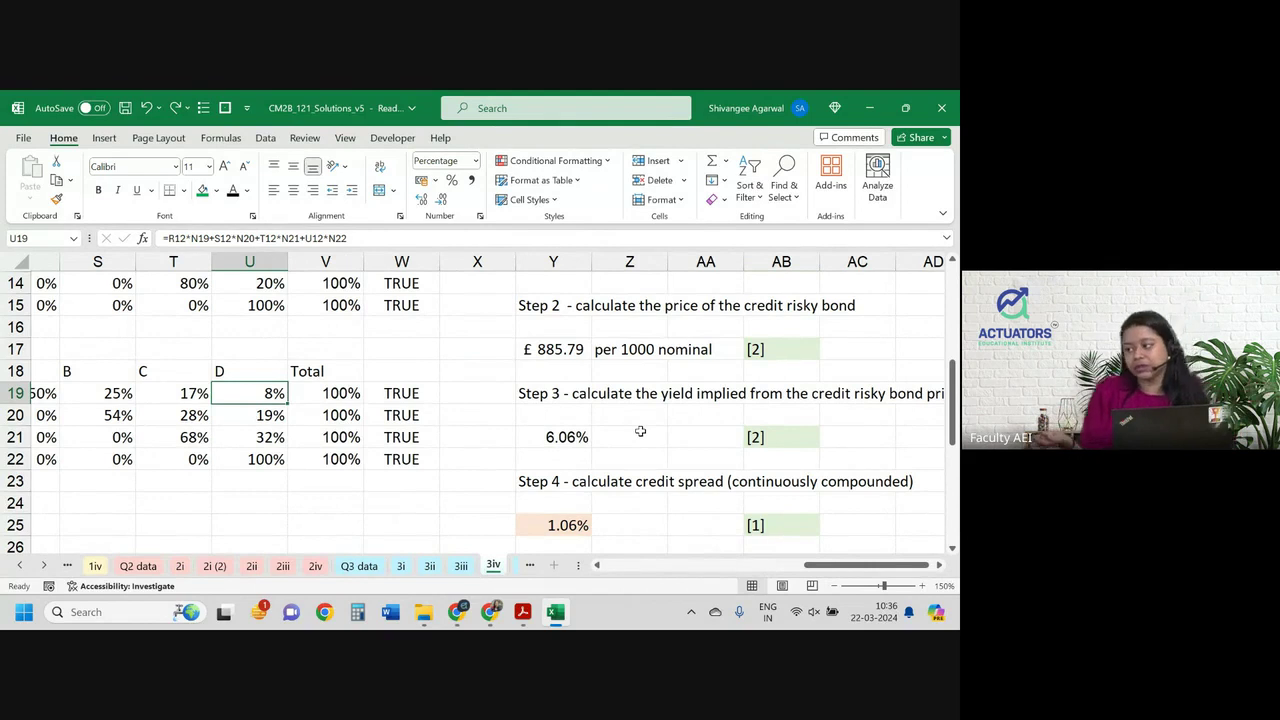
In the exam PDF, highlight 'cumulative incurred claims' and 'fully run off after 4 years' in pink.
{"action": "key", "text": "alt+Tab"}
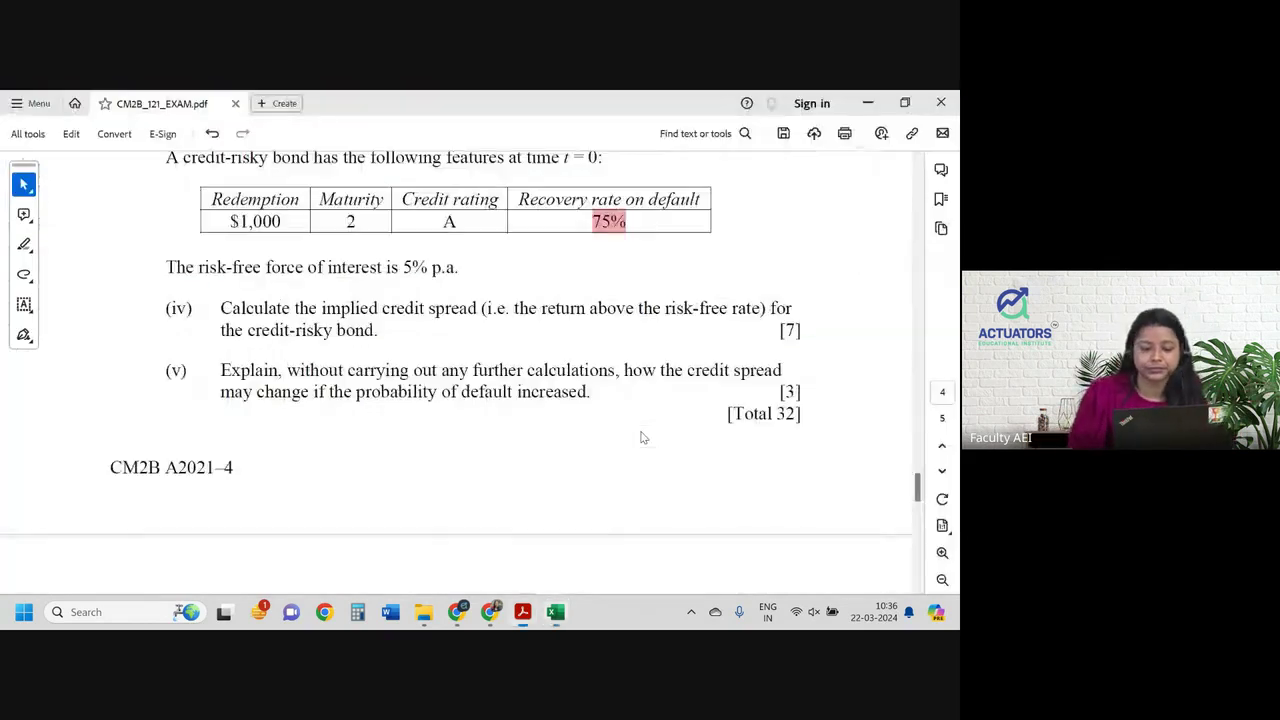
{"action": "scroll", "coordinate": [640, 433], "scroll_direction": "down", "scroll_amount": 2}
{"action": "scroll", "coordinate": [640, 433], "scroll_direction": "down", "scroll_amount": 10}
{"action": "scroll", "coordinate": [641, 435], "scroll_direction": "down", "scroll_amount": 3}
{"action": "scroll", "coordinate": [641, 435], "scroll_direction": "up", "scroll_amount": 3}
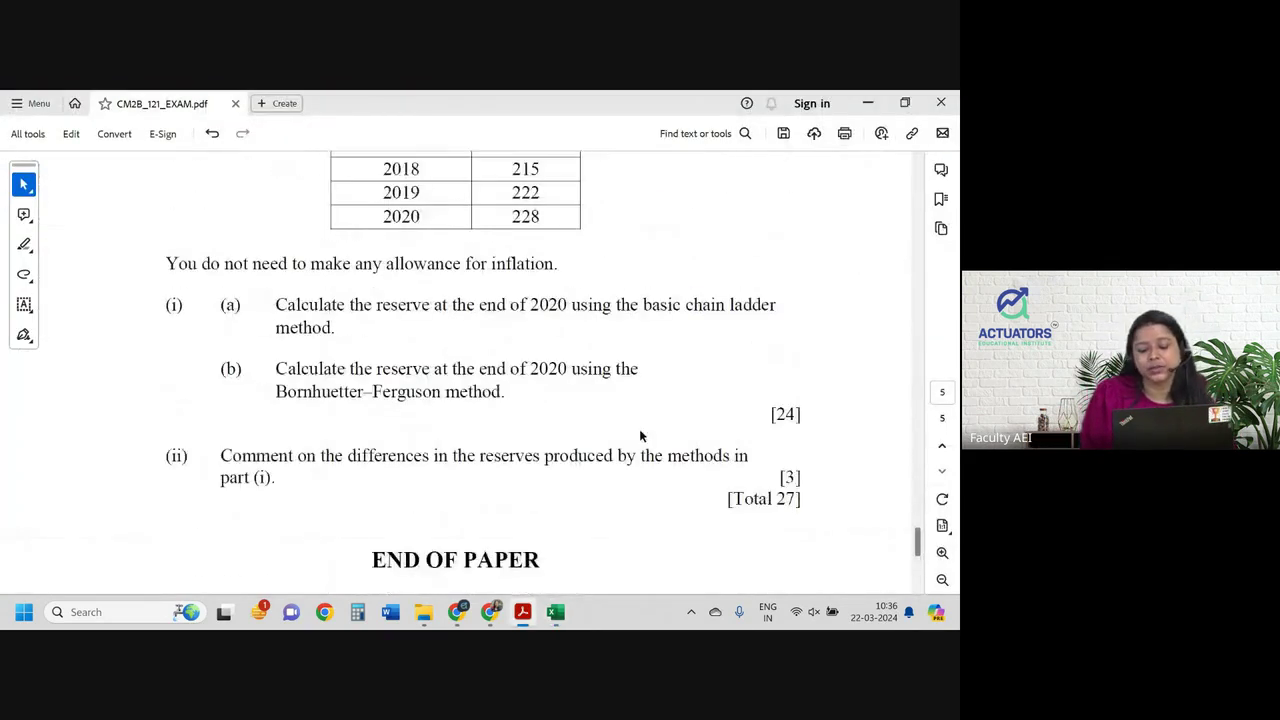
{"action": "scroll", "coordinate": [516, 434], "scroll_direction": "up", "scroll_amount": 9}
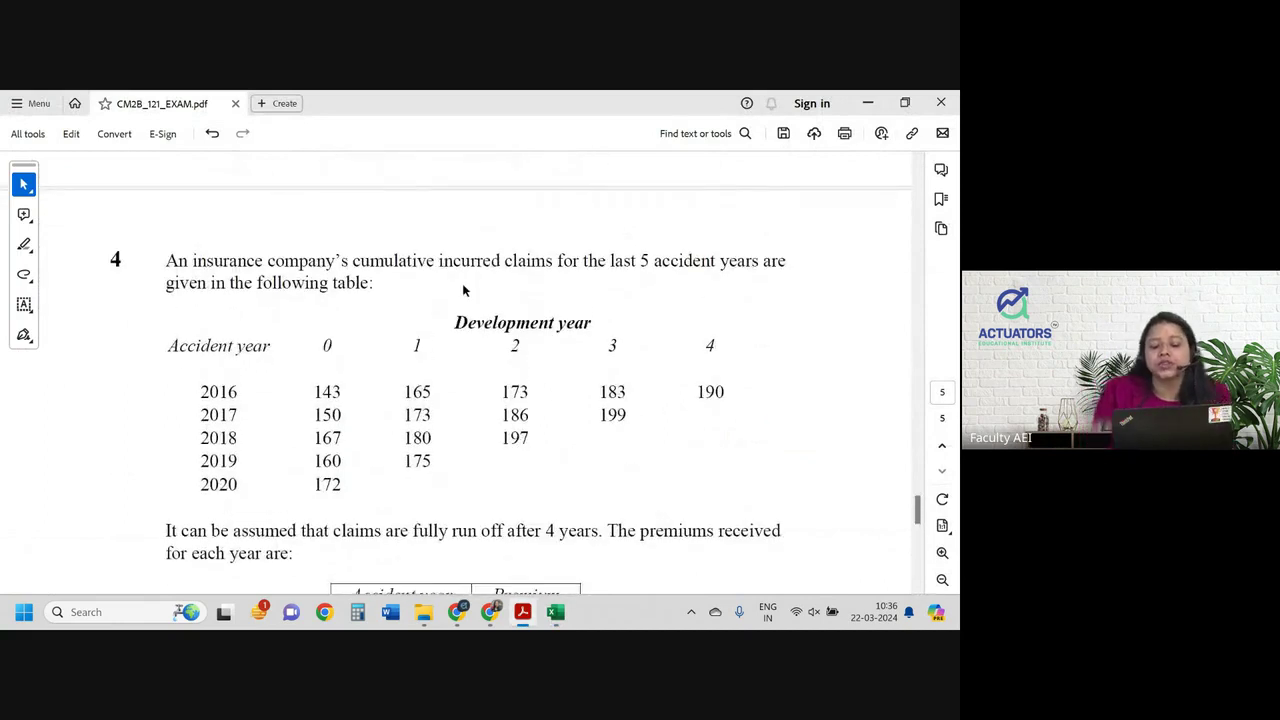
{"action": "scroll", "coordinate": [462, 283], "scroll_direction": "down", "scroll_amount": 1}
{"action": "left_click_drag", "start_coordinate": [352, 244], "coordinate": [554, 245]}
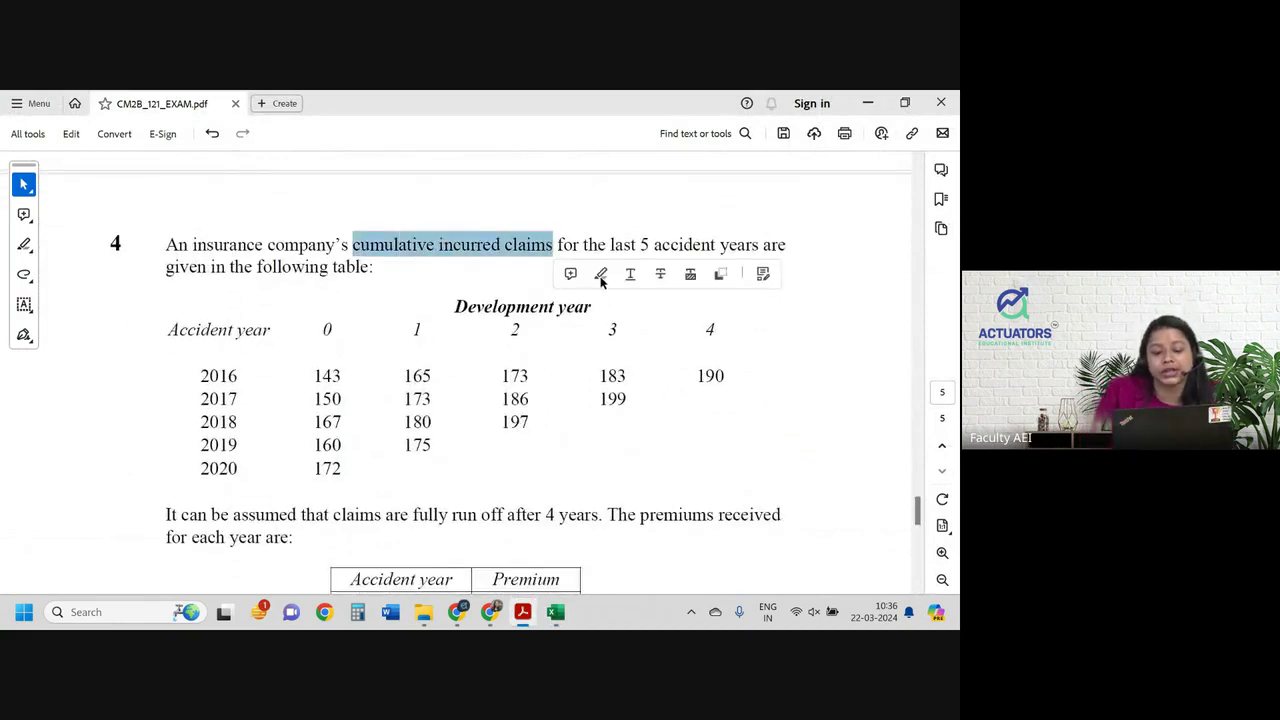
{"action": "left_click", "coordinate": [600, 274]}
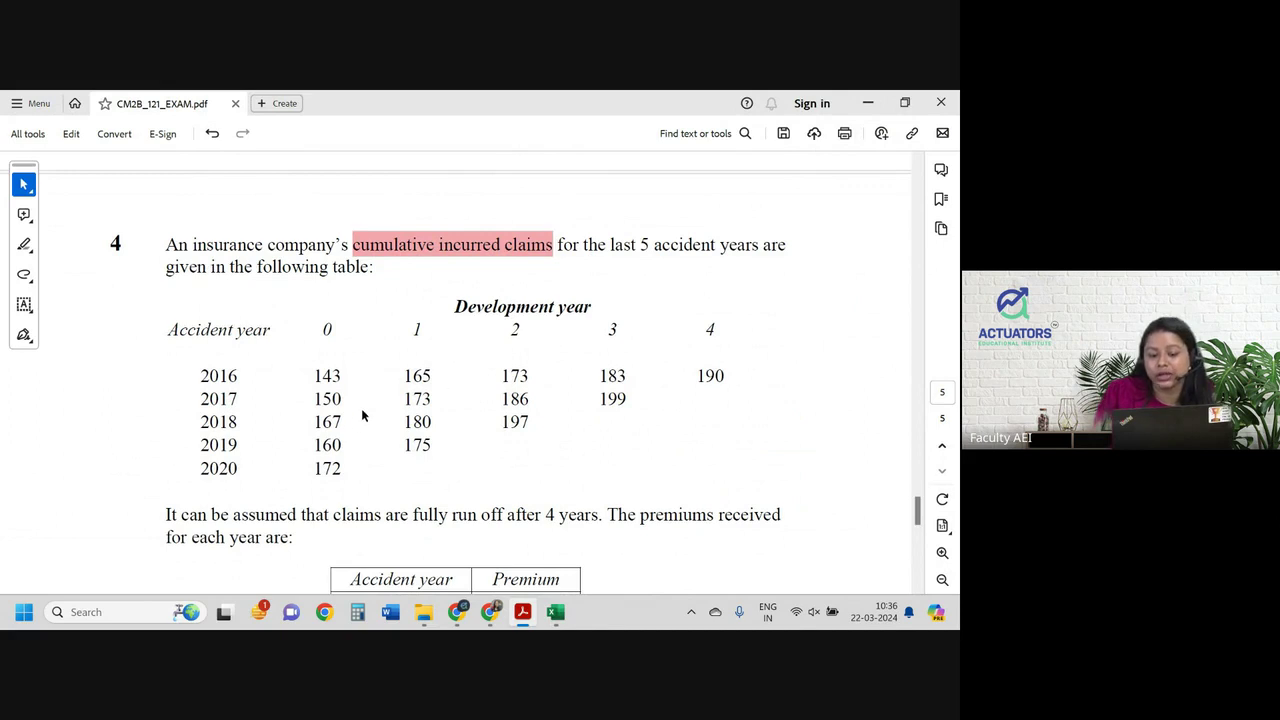
{"action": "scroll", "coordinate": [360, 418], "scroll_direction": "down", "scroll_amount": 4}
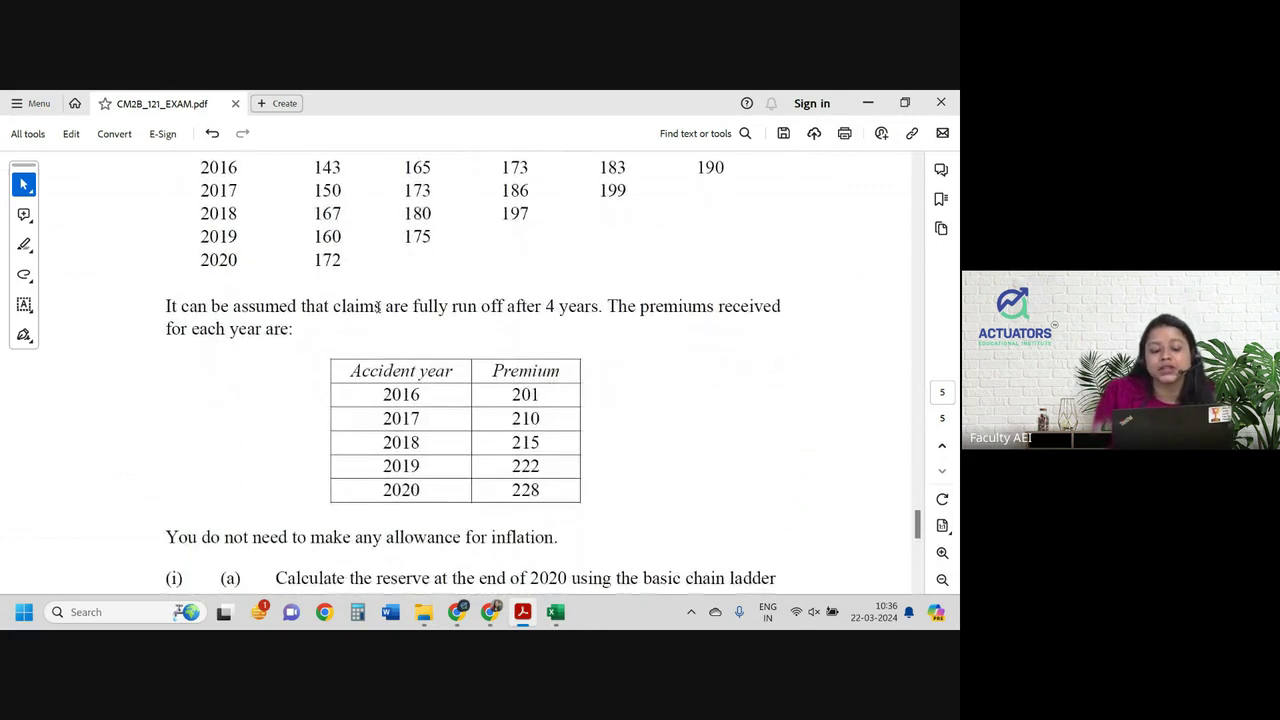
{"action": "left_click_drag", "start_coordinate": [413, 306], "coordinate": [598, 308]}
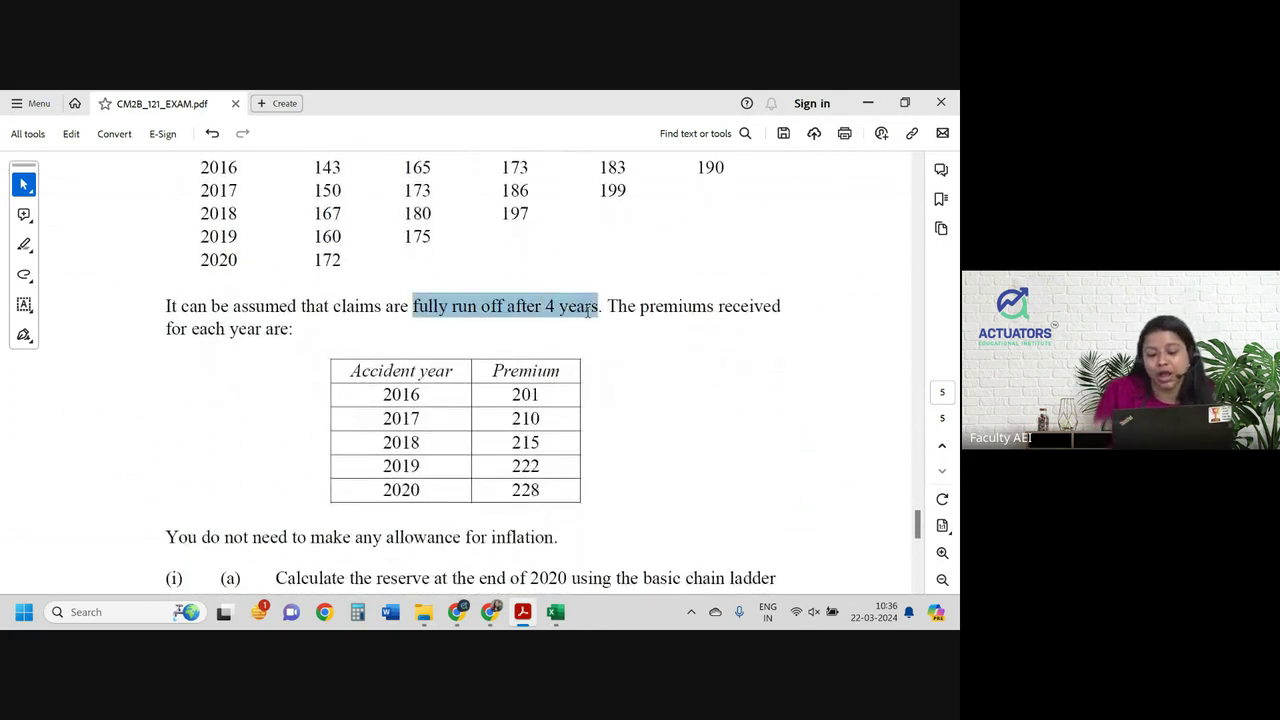
{"action": "left_click", "coordinate": [630, 338]}
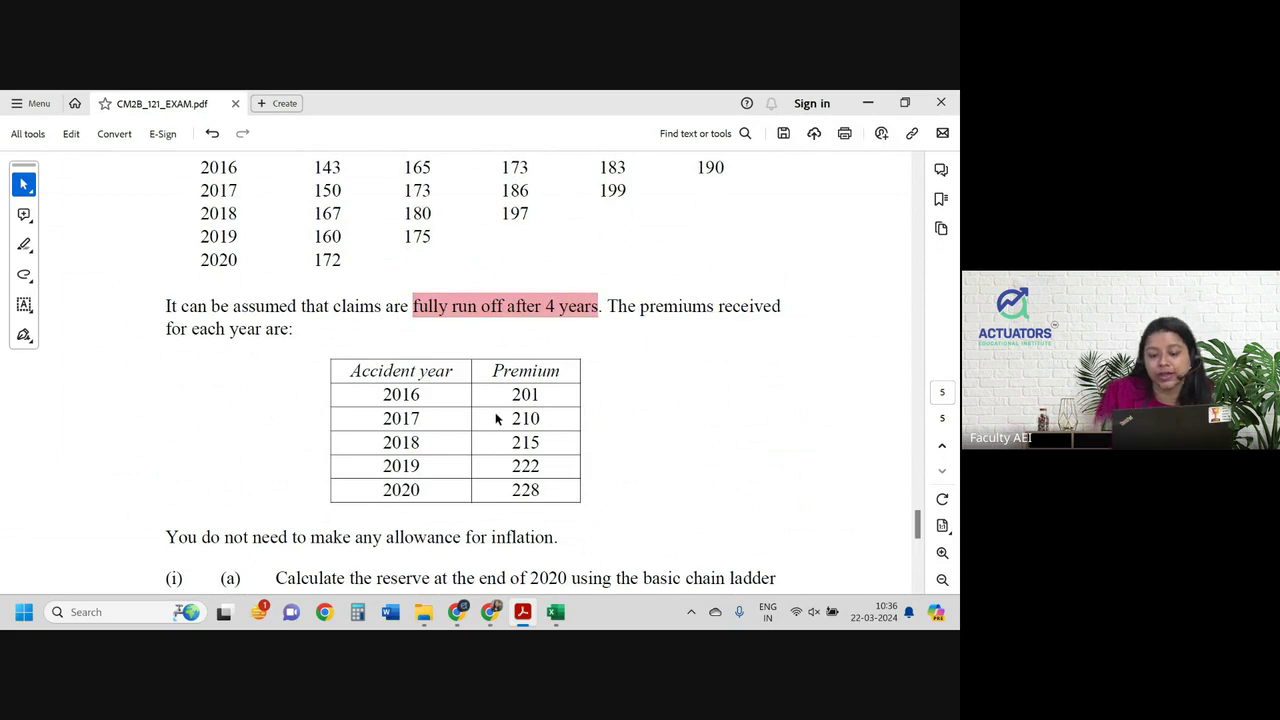
Select the chain ladder reserve and Bornhuetter–Ferguson method wording in part (i).
{"action": "scroll", "coordinate": [497, 418], "scroll_direction": "down", "scroll_amount": 2}
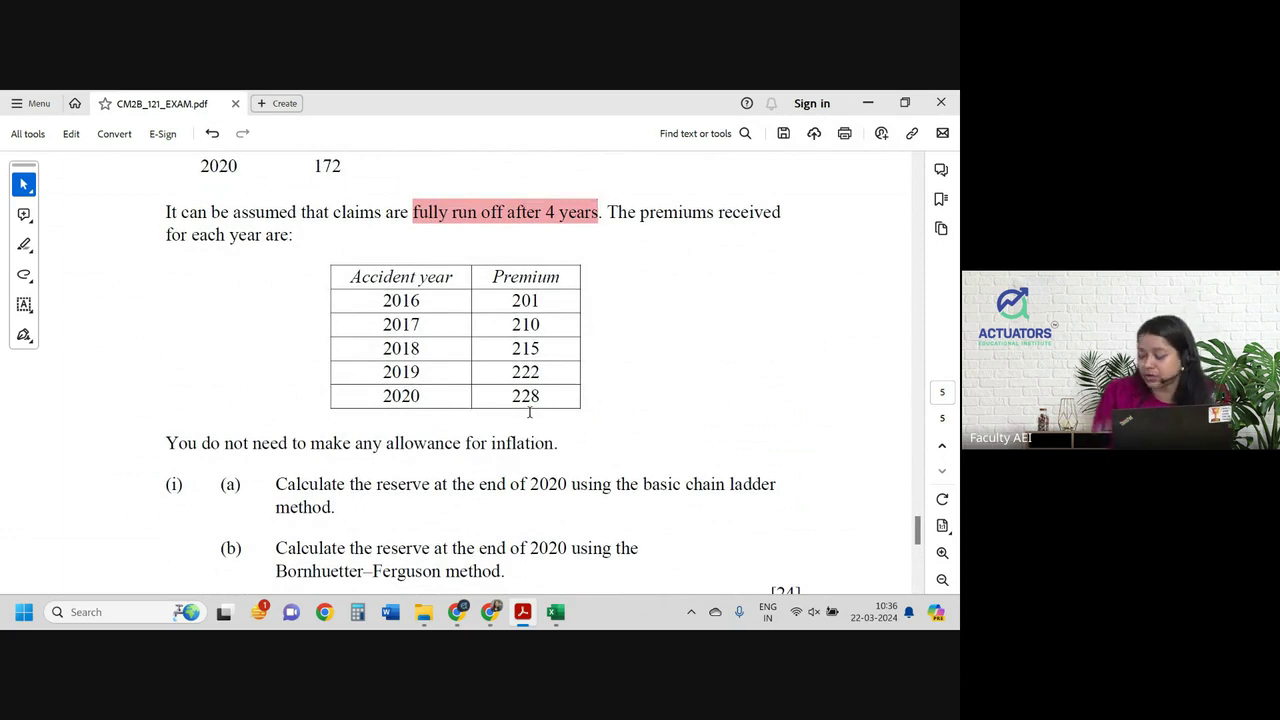
{"action": "scroll", "coordinate": [529, 410], "scroll_direction": "up", "scroll_amount": 5}
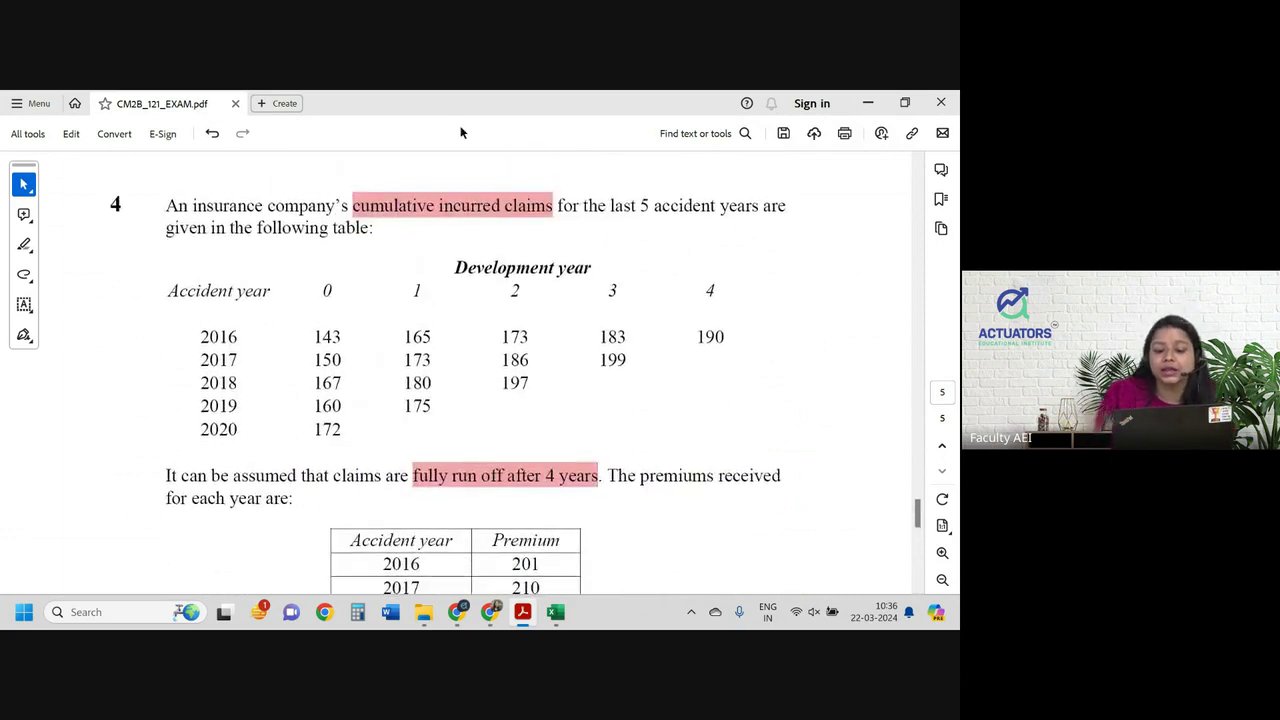
{"action": "scroll", "coordinate": [478, 243], "scroll_direction": "down", "scroll_amount": 7}
{"action": "scroll", "coordinate": [478, 243], "scroll_direction": "down", "scroll_amount": 2}
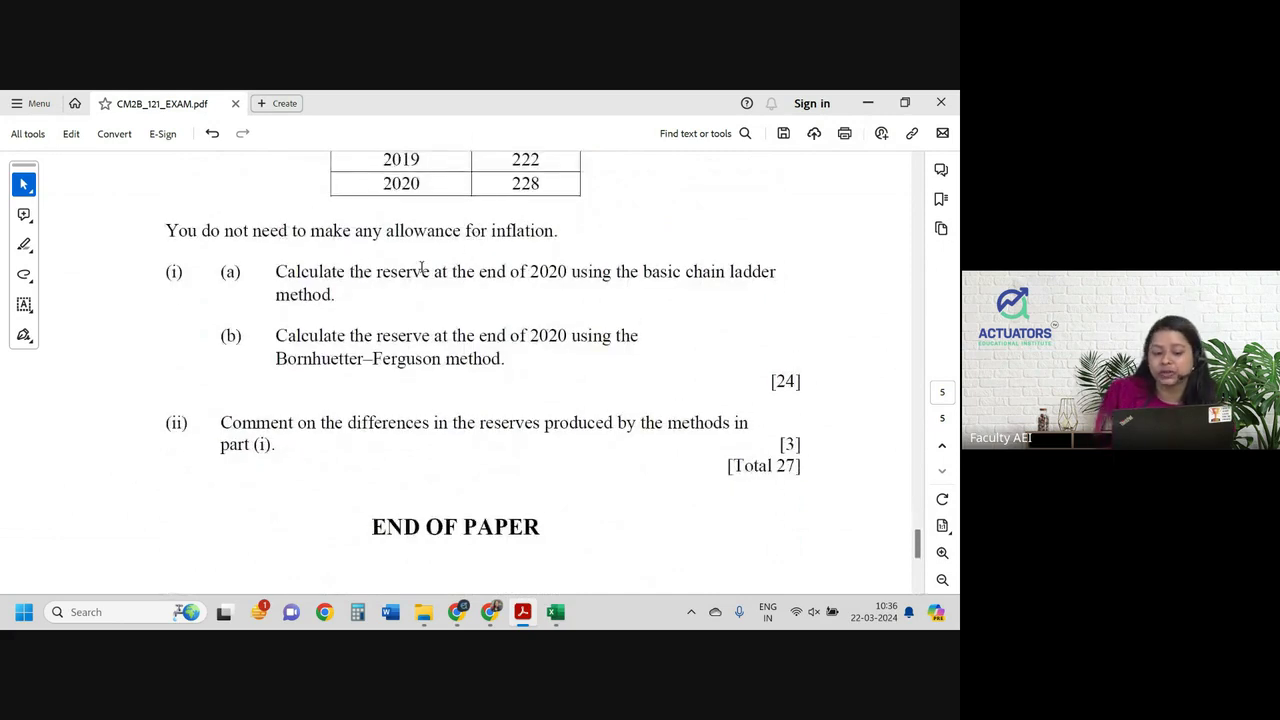
{"action": "mouse_move", "coordinate": [371, 271]}
{"action": "left_mouse_down"}
{"action": "mouse_move", "coordinate": [554, 278]}
{"action": "mouse_move", "coordinate": [325, 306]}
{"action": "left_mouse_up"}
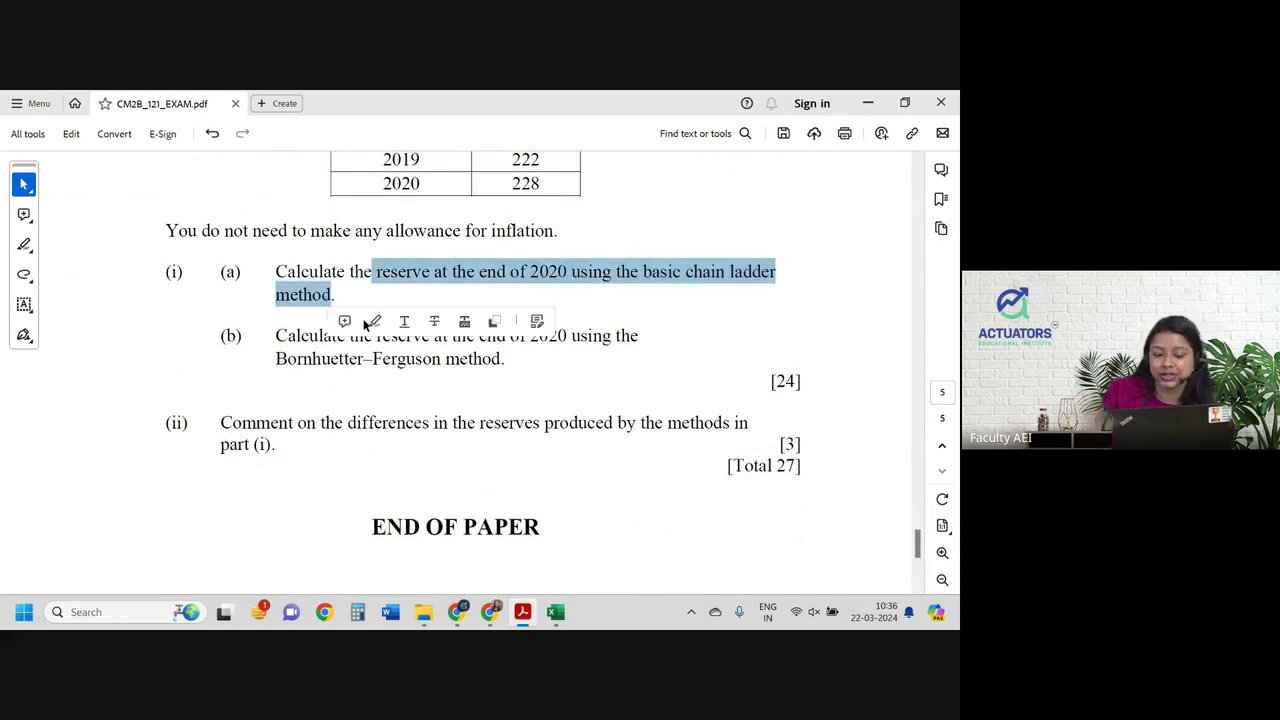
{"action": "left_click", "coordinate": [459, 340]}
{"action": "left_click_drag", "start_coordinate": [268, 358], "coordinate": [514, 375]}
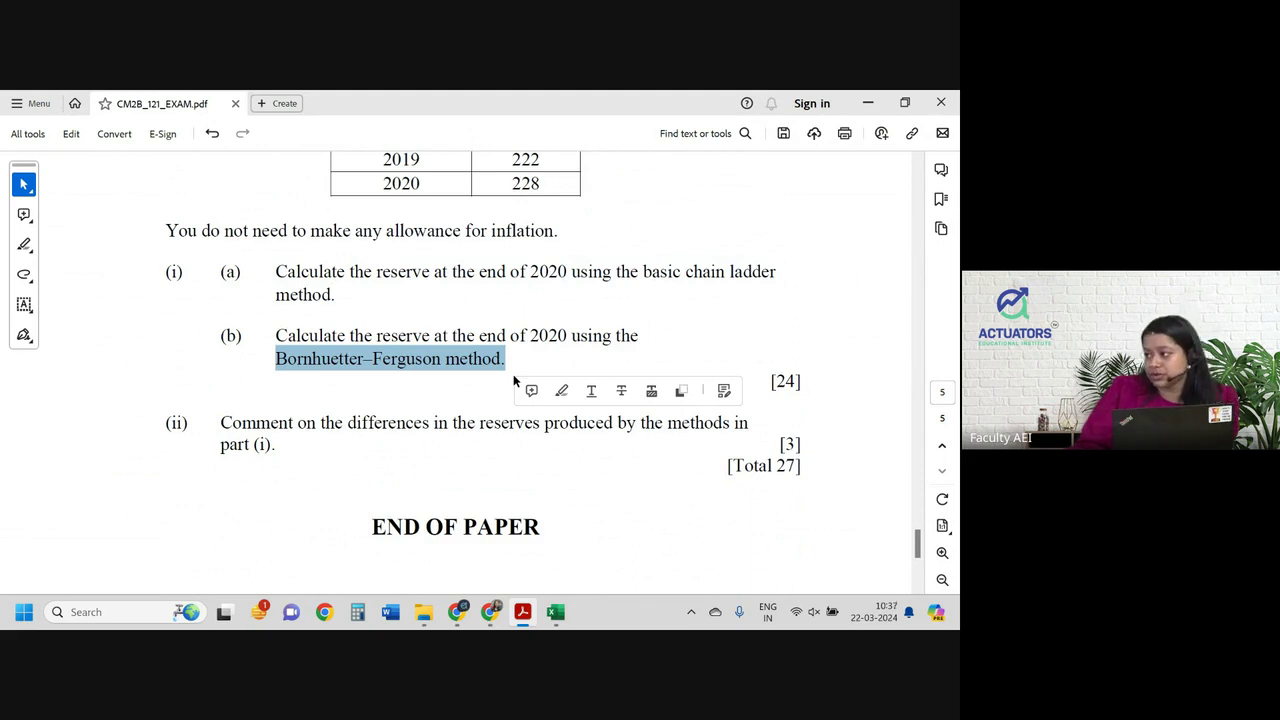
Return to Excel's Q4 data sheet and pick cell G10 beside the claims triangle.
{"action": "key", "text": "alt+Tab"}
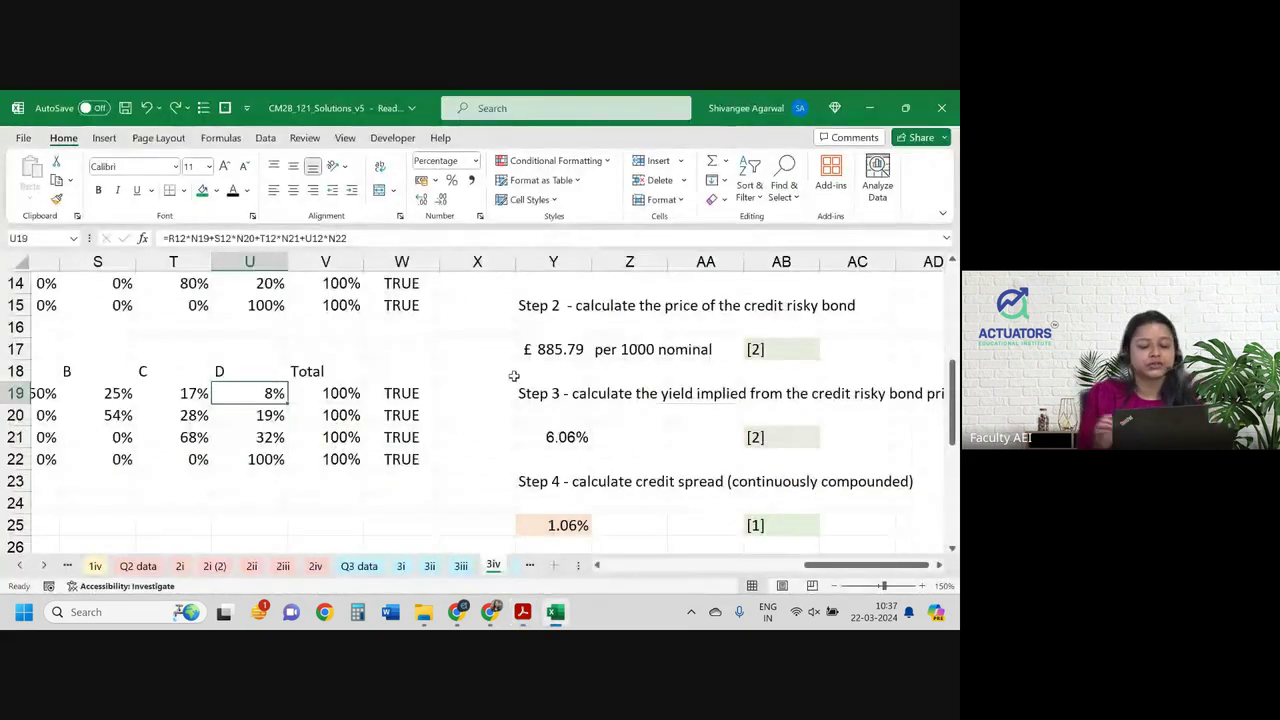
{"action": "left_click", "coordinate": [530, 565]}
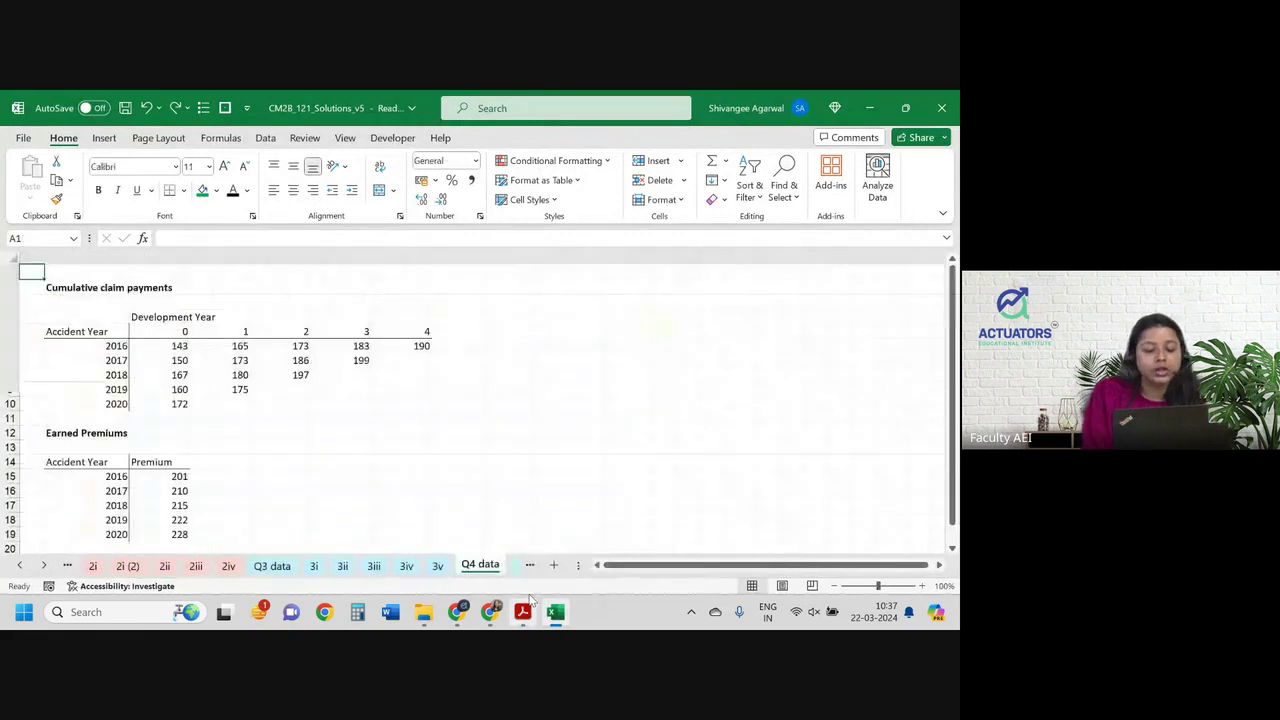
{"action": "left_click", "coordinate": [396, 397]}
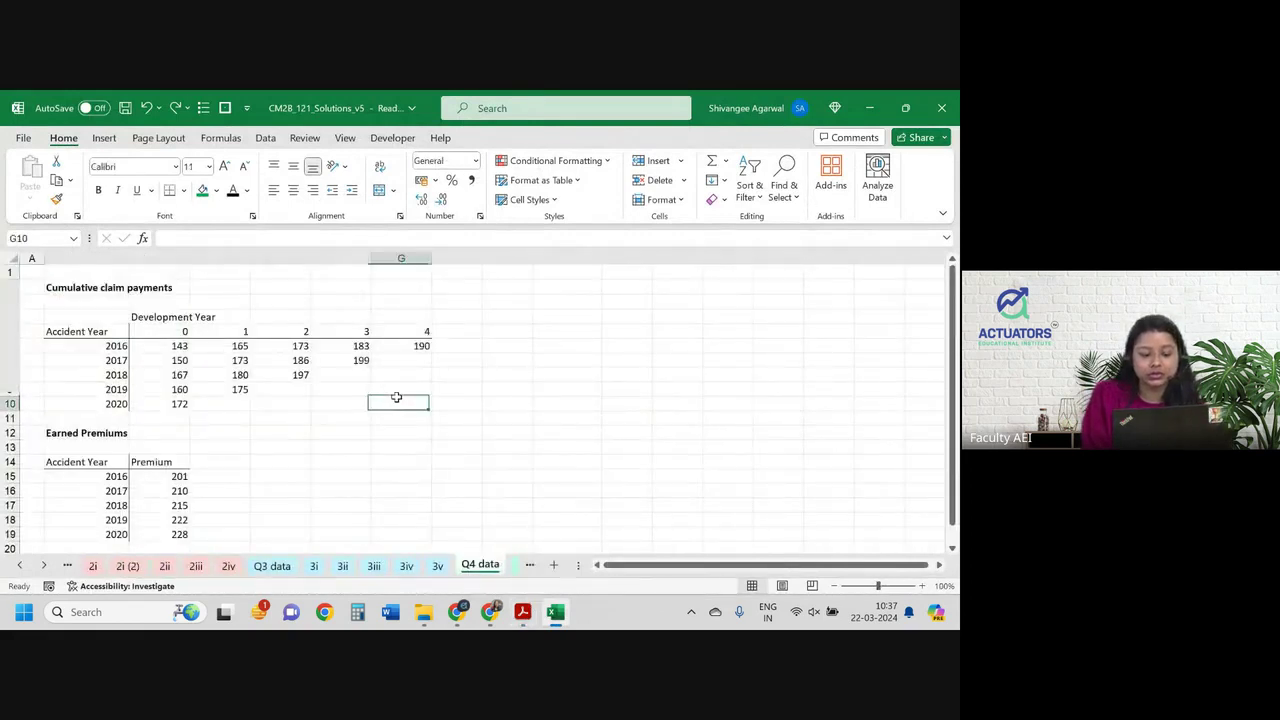
{"action": "scroll", "coordinate": [396, 400], "scroll_direction": "up", "scroll_amount": 1}
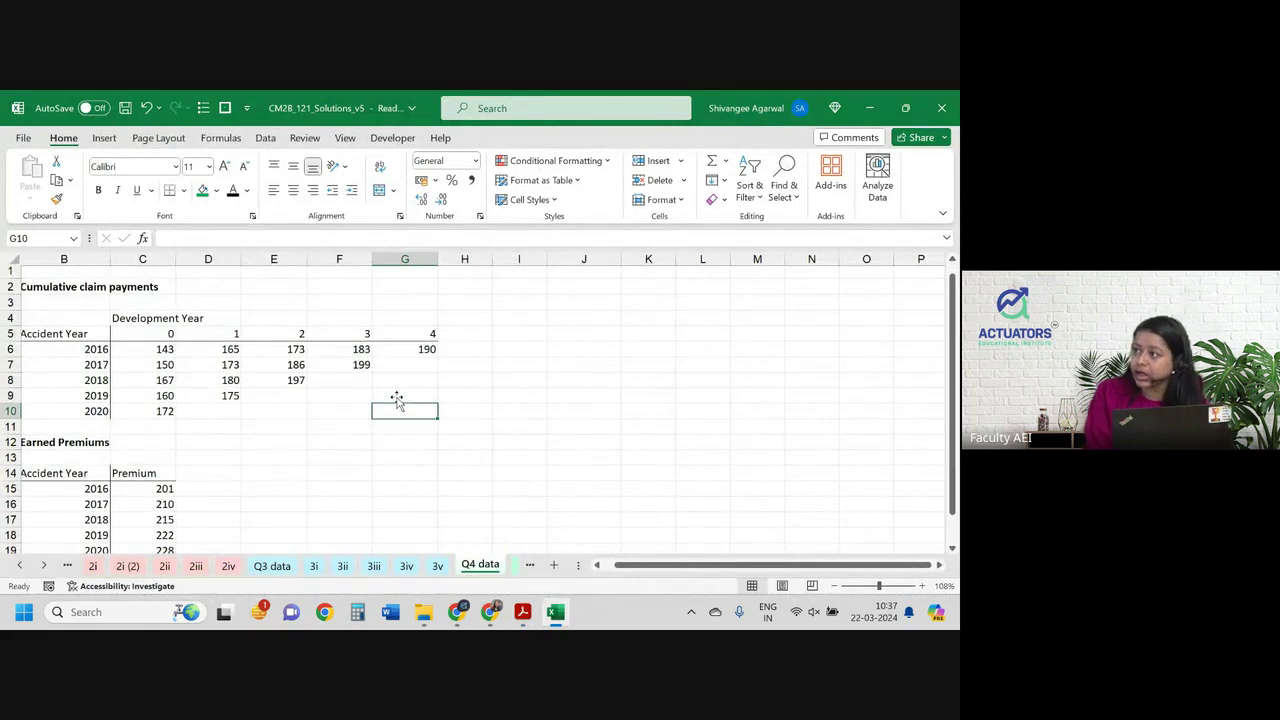
Insert rows above Earned Premiums, label B12 'Development factor' and auto-fit column B.
{"action": "scroll", "coordinate": [396, 400], "scroll_direction": "left", "scroll_amount": 1}
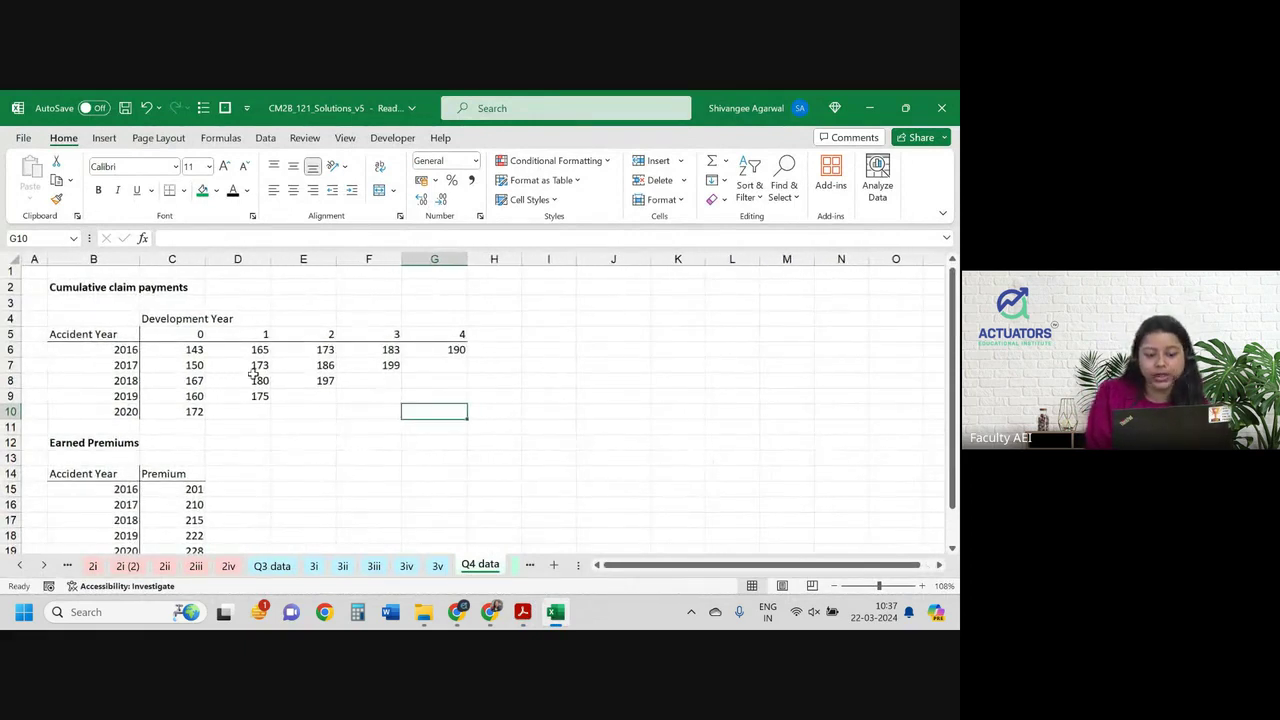
{"action": "left_click", "coordinate": [6, 443]}
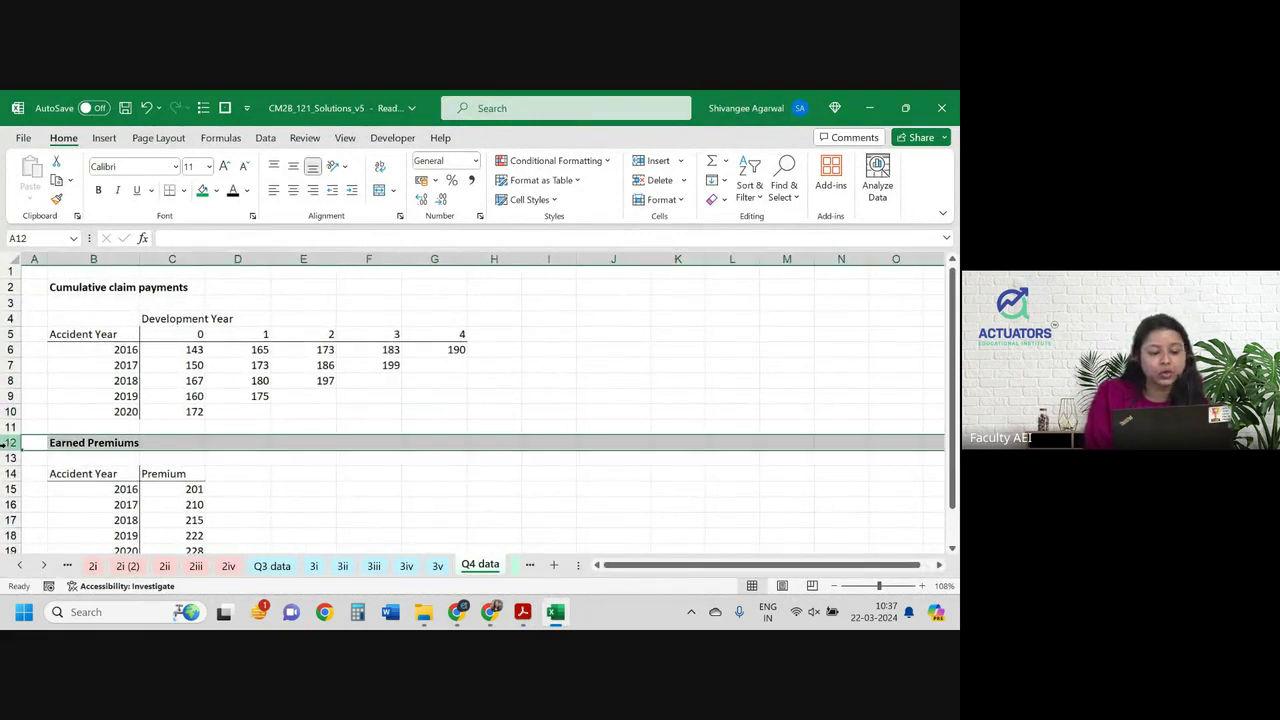
{"action": "key", "text": "ctrl+plus"}
{"action": "key", "text": "ctrl+plus"}
{"action": "left_click", "coordinate": [129, 438]}
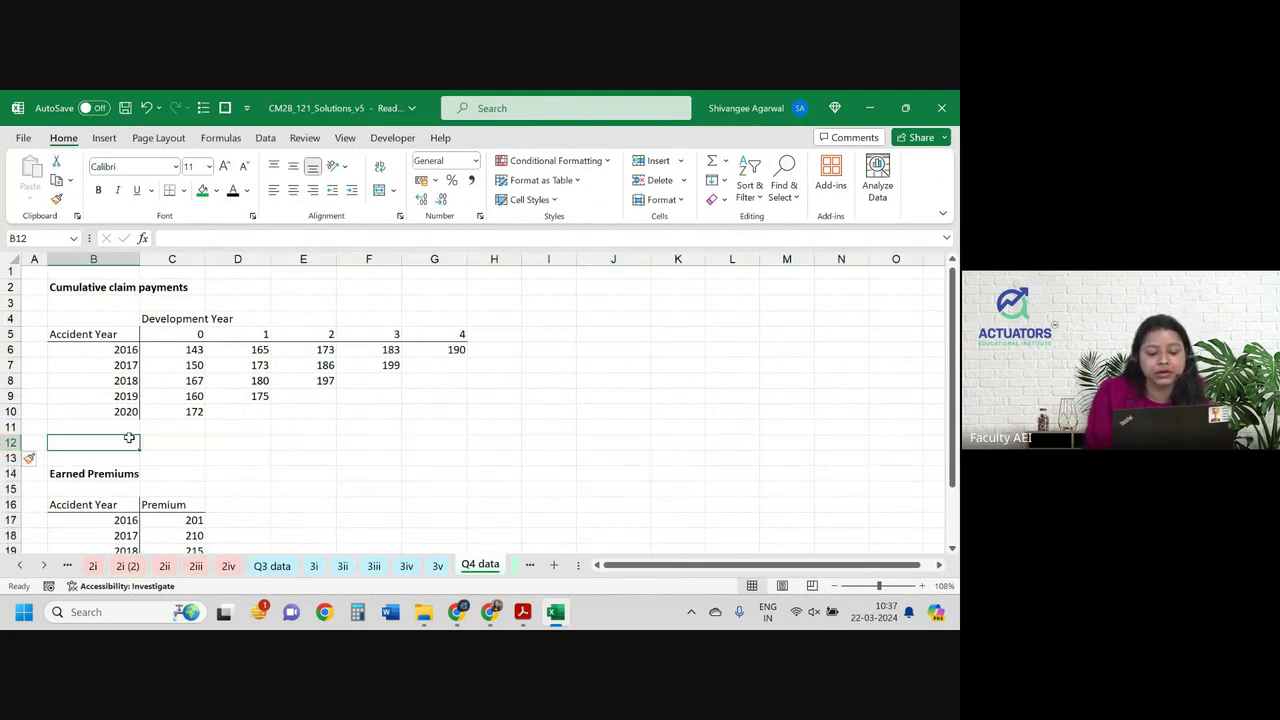
{"action": "type", "text": "Development f"}
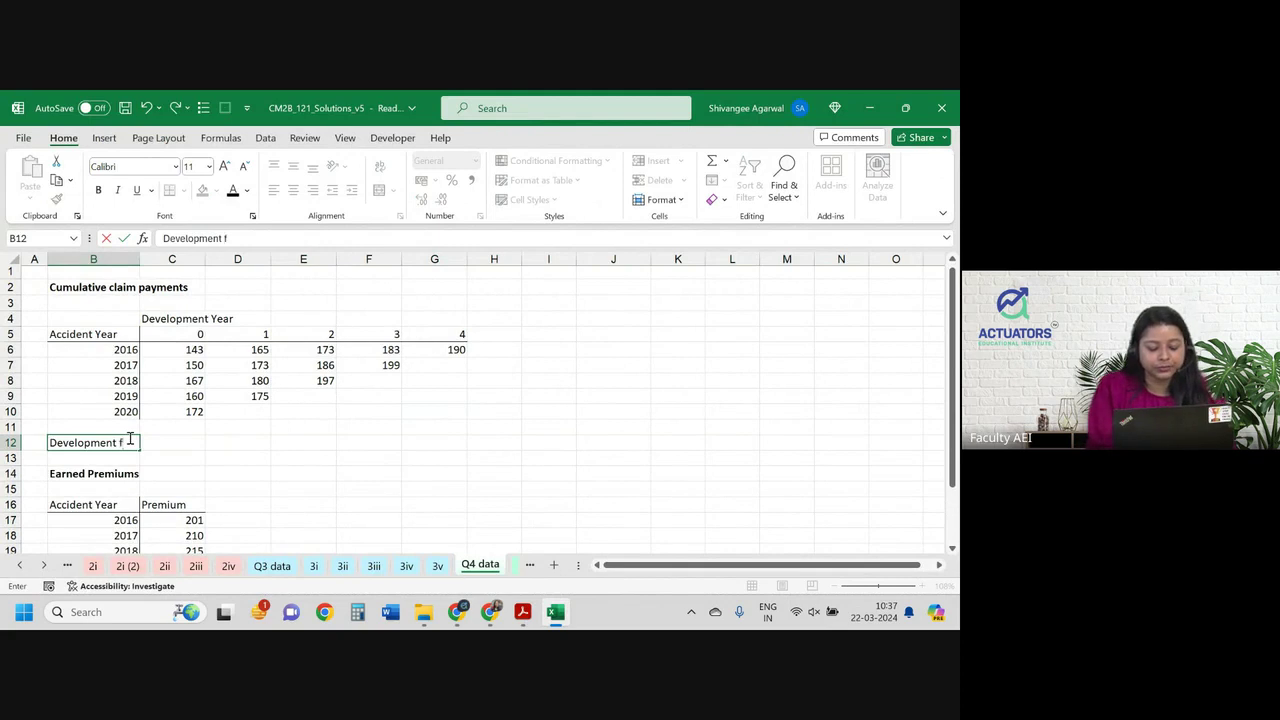
{"action": "type", "text": "actor"}
{"action": "key", "text": "Return"}
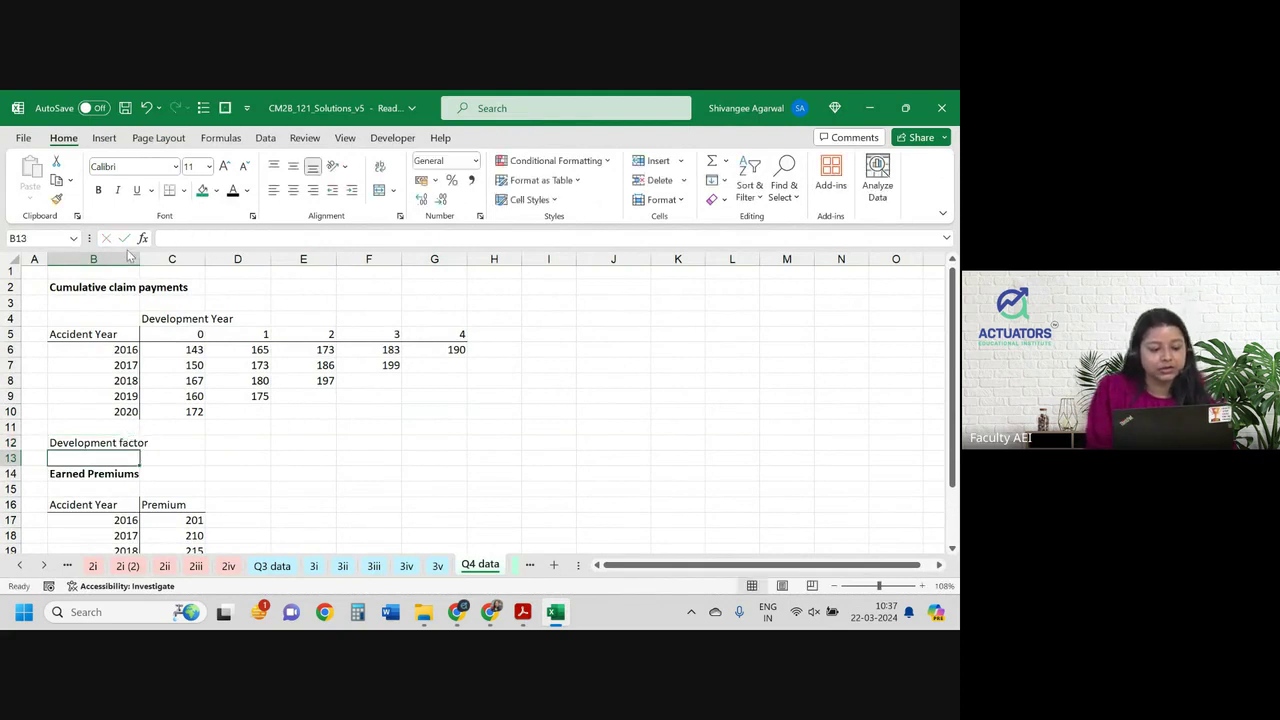
{"action": "double_click", "coordinate": [142, 254]}
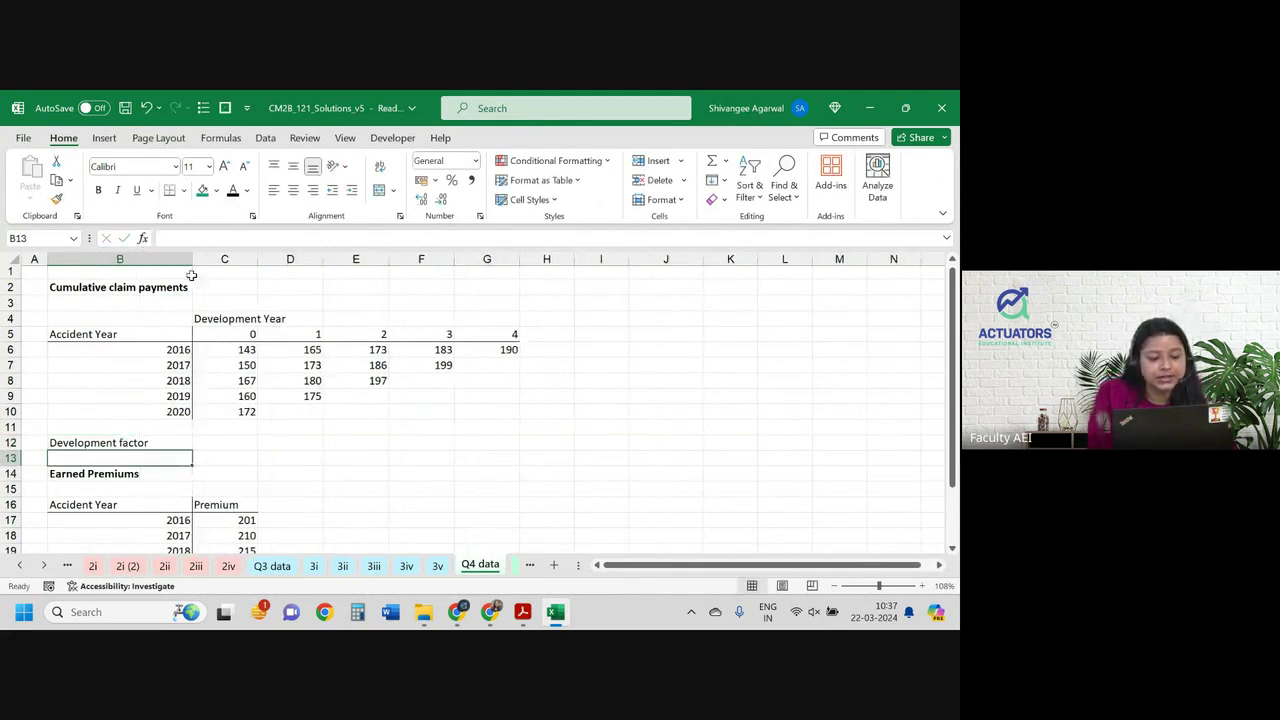
{"action": "left_click", "coordinate": [241, 445]}
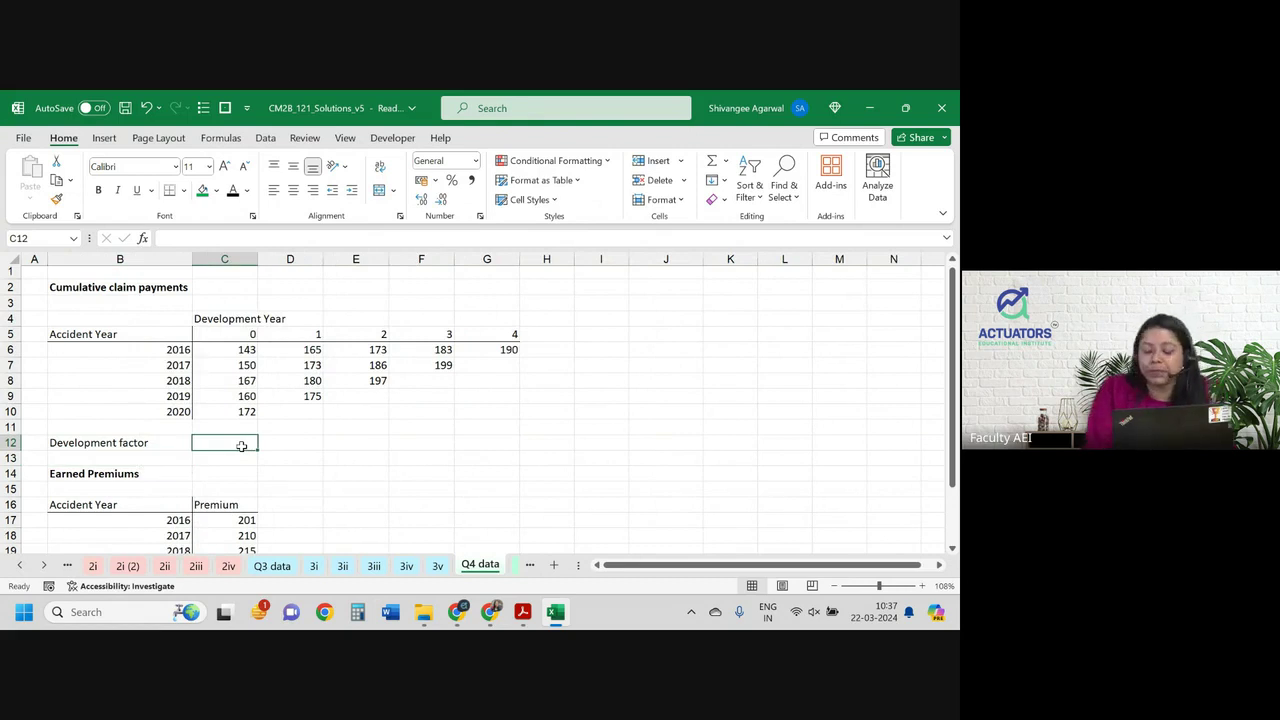
Enter =SUM(D6:D9)/SUM(C6:C9) in D12 as the first development factor.
{"action": "key", "text": "Right"}
{"action": "type", "text": "=sum"}
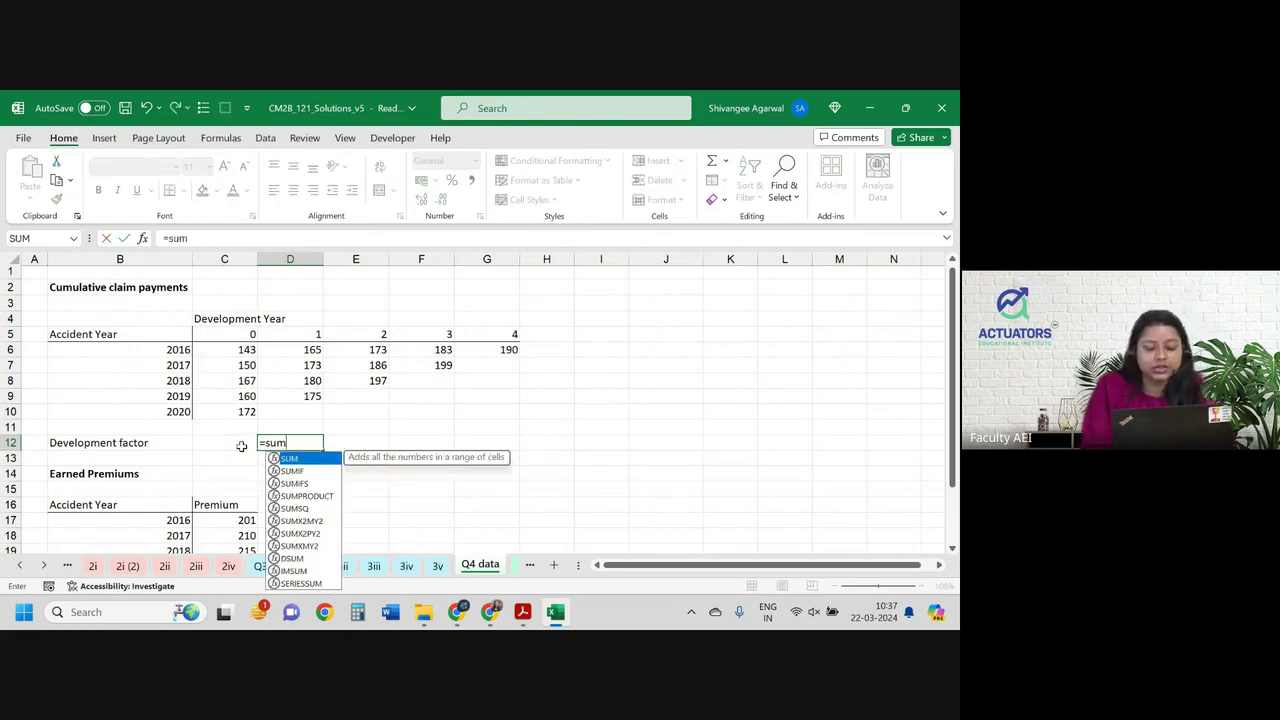
{"action": "type", "text": "("}
{"action": "left_click_drag", "start_coordinate": [312, 349], "coordinate": [312, 396]}
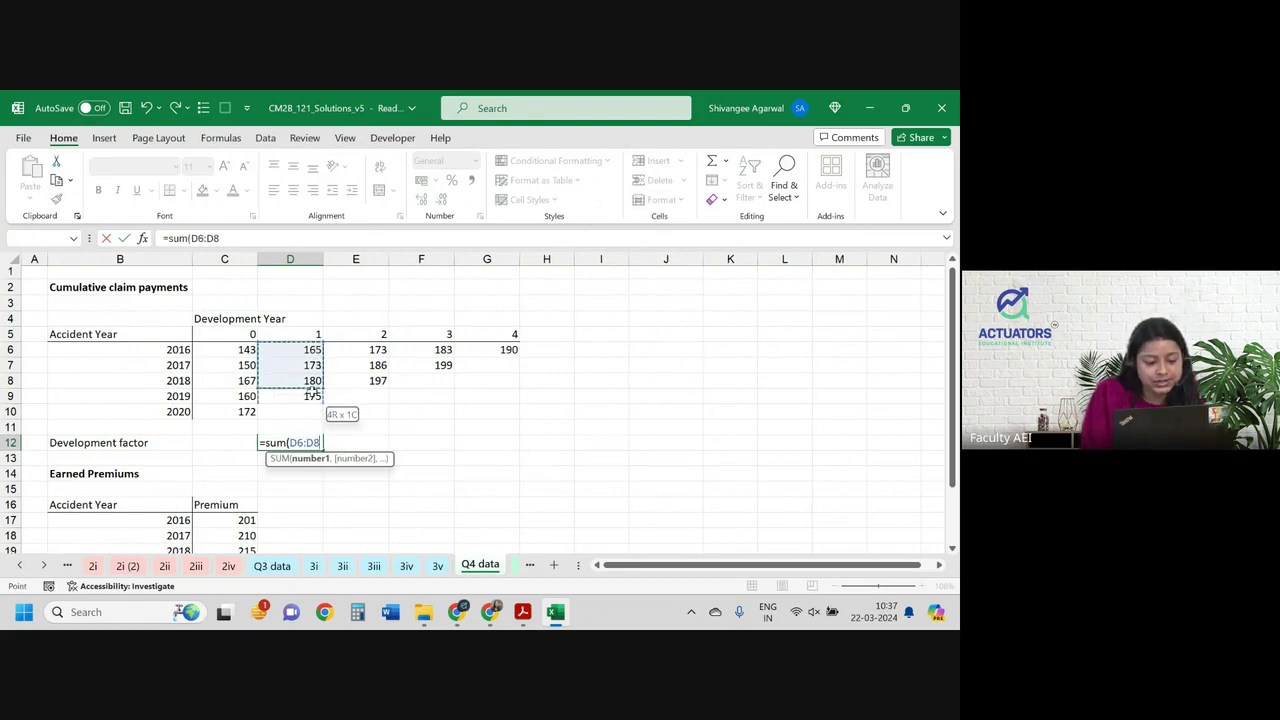
{"action": "type", "text": ")/su"}
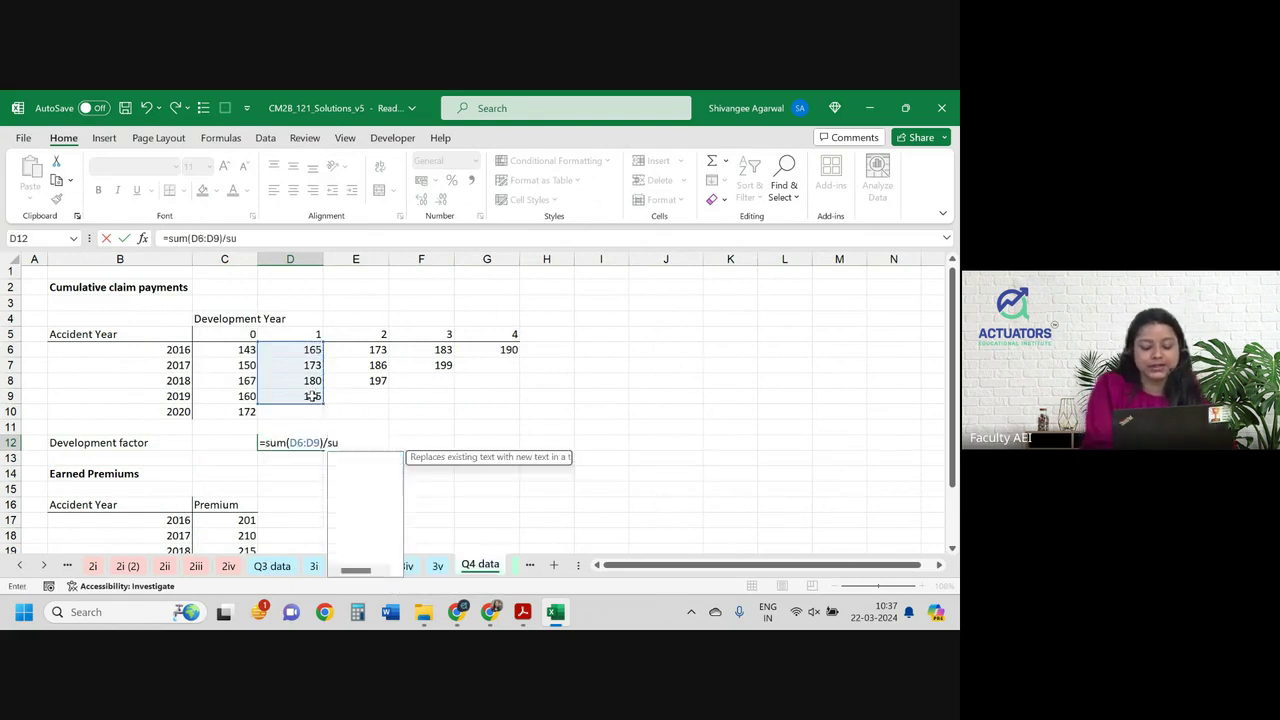
{"action": "type", "text": "m("}
{"action": "key", "text": "Up"}
{"action": "key", "text": "Up"}
{"action": "key", "text": "Up"}
{"action": "key", "text": "Left"}
{"action": "key", "text": "shift+Up"}
{"action": "key", "text": "shift+Up"}
{"action": "key", "text": "shift+Up"}
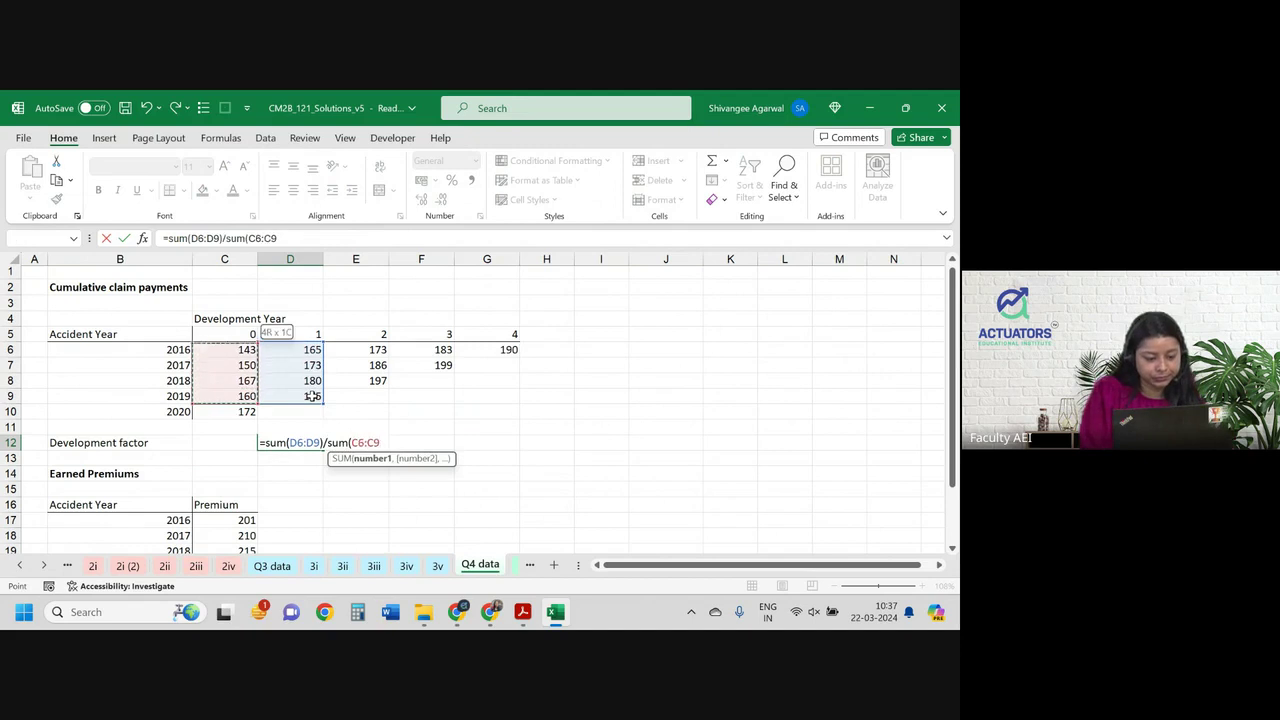
{"action": "type", "text": ")"}
{"action": "key", "text": "Return"}
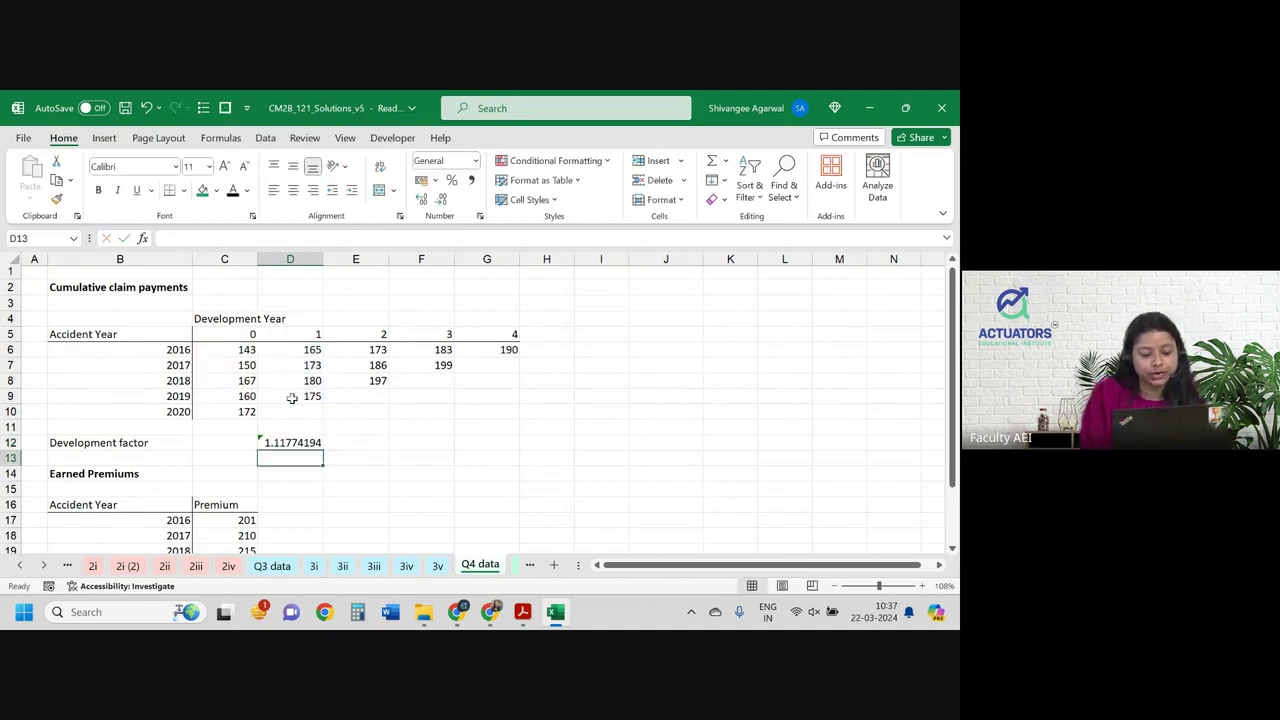
Show D12 with four decimals and fill the factor formula across to G12.
{"action": "left_click", "coordinate": [281, 445]}
{"action": "left_click", "coordinate": [441, 200]}
{"action": "left_click", "coordinate": [441, 200]}
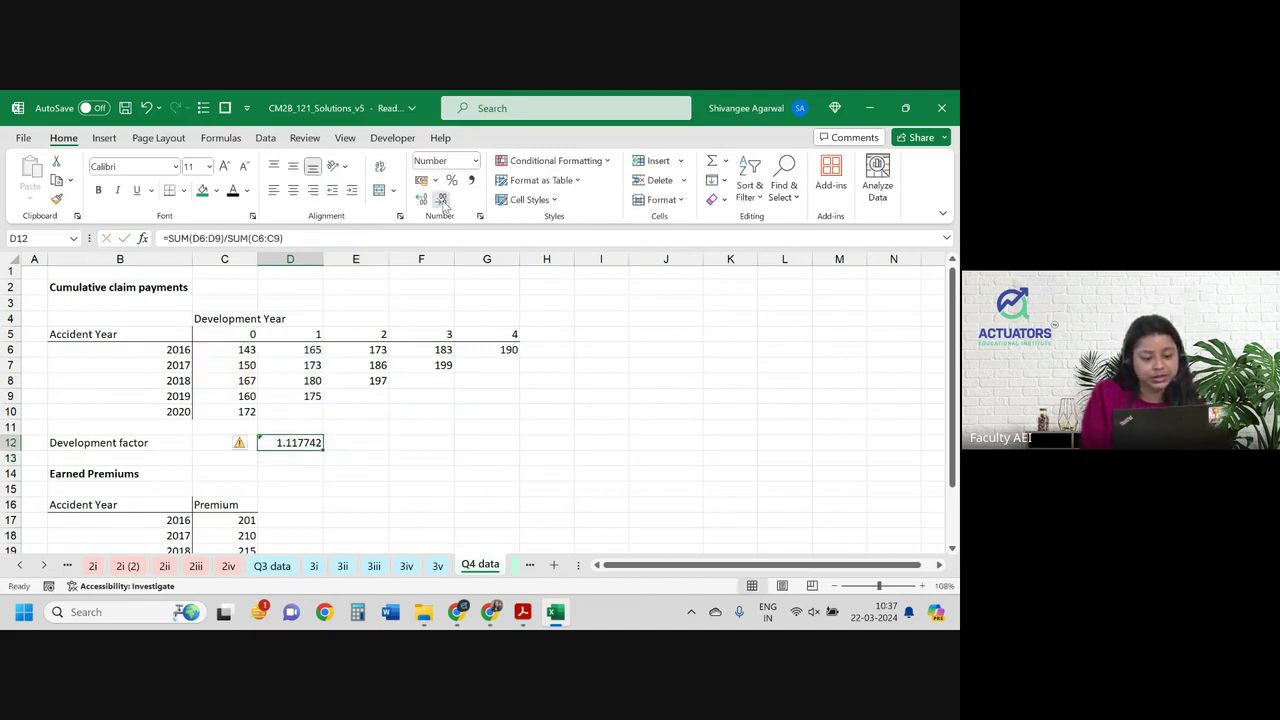
{"action": "left_click", "coordinate": [441, 200]}
{"action": "left_click", "coordinate": [441, 200]}
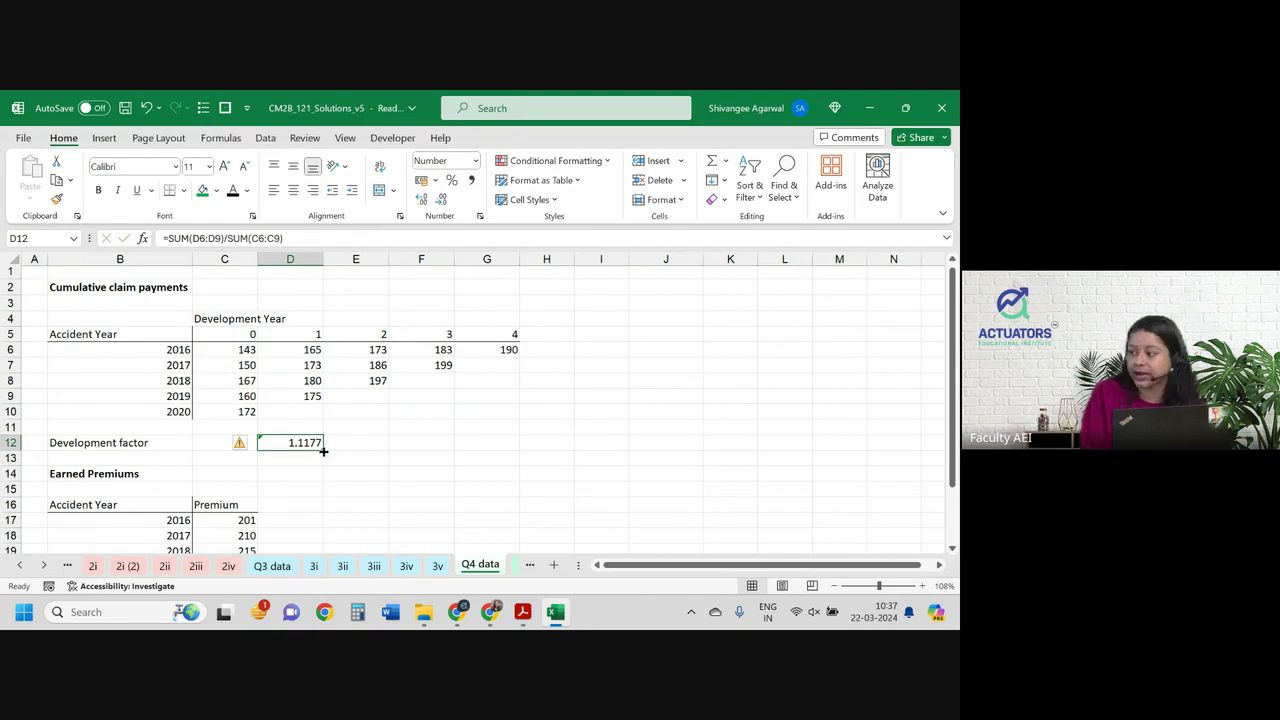
{"action": "left_click_drag", "start_coordinate": [323, 451], "coordinate": [520, 455]}
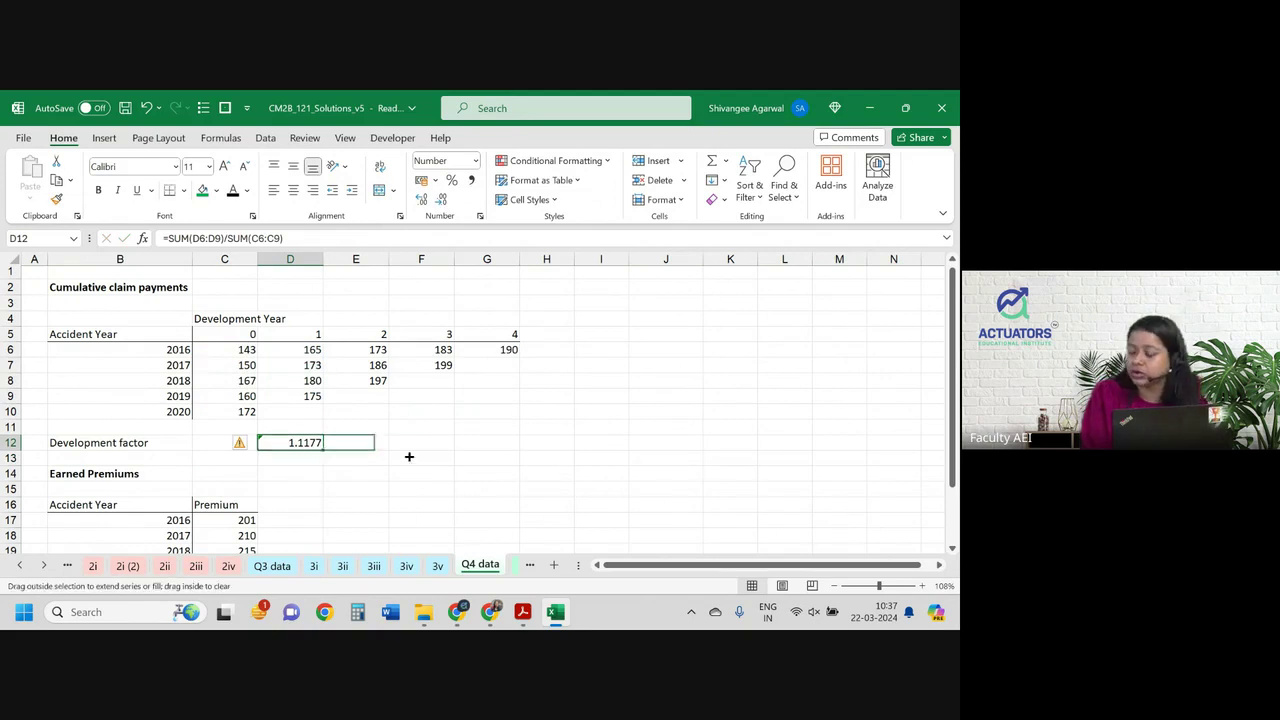
{"action": "left_click", "coordinate": [347, 437]}
{"action": "double_click", "coordinate": [347, 437]}
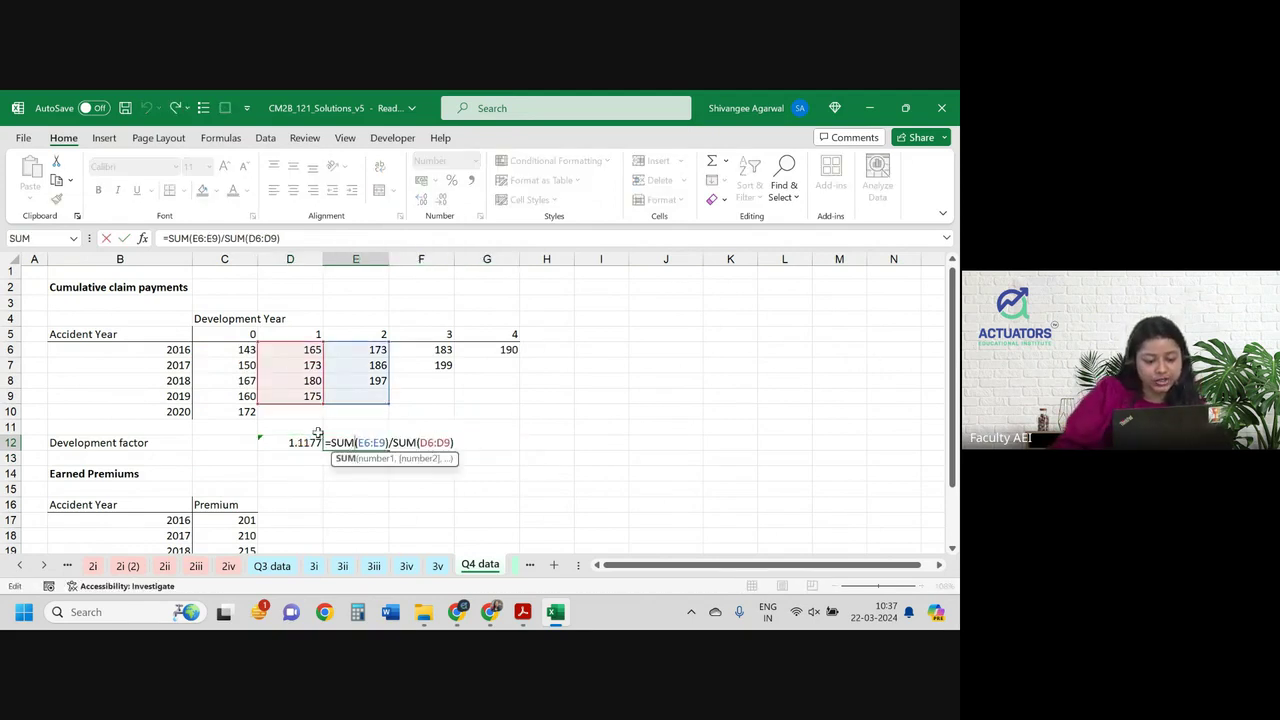
Restrict E12, F12 and G12 to matching accident-year ranges, giving 1.0734, 1.0641 and 1.0383.
{"action": "left_click_drag", "start_coordinate": [389, 404], "coordinate": [389, 389]}
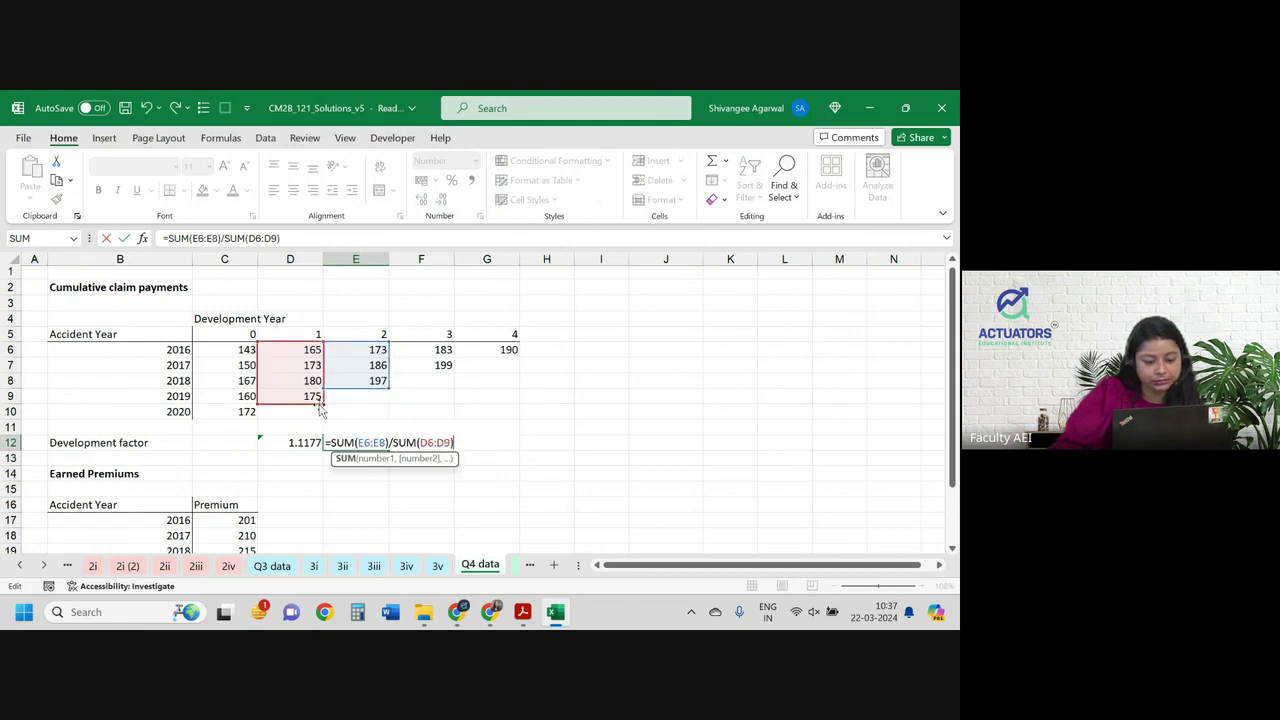
{"action": "left_click_drag", "start_coordinate": [320, 410], "coordinate": [320, 394]}
{"action": "left_click", "coordinate": [367, 456]}
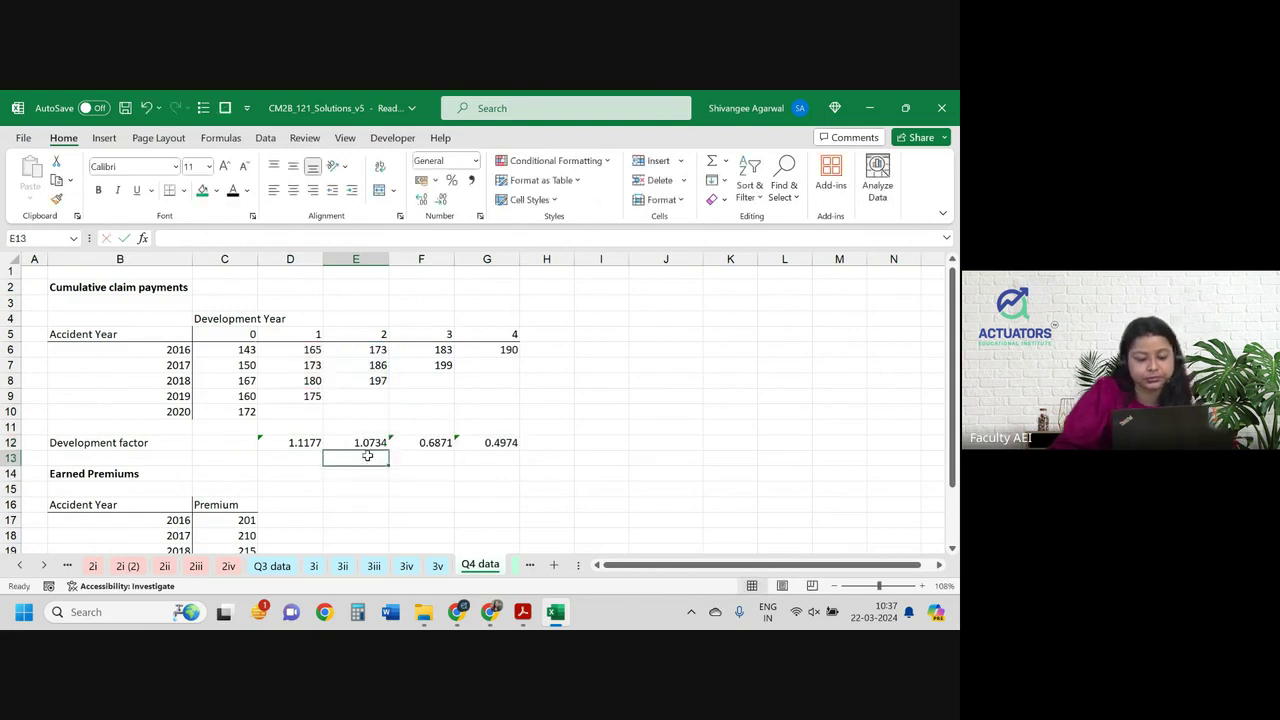
{"action": "left_click", "coordinate": [425, 442]}
{"action": "double_click", "coordinate": [425, 442]}
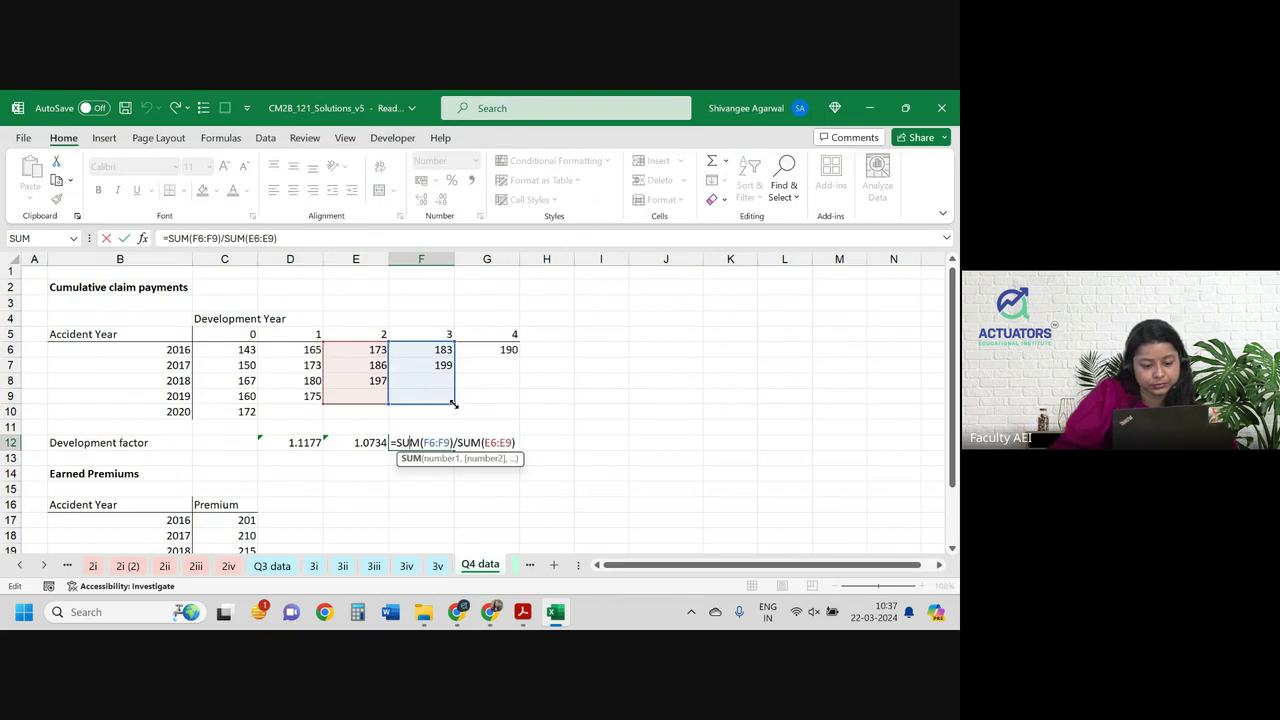
{"action": "left_click_drag", "start_coordinate": [454, 404], "coordinate": [454, 373]}
{"action": "left_click_drag", "start_coordinate": [387, 400], "coordinate": [387, 372]}
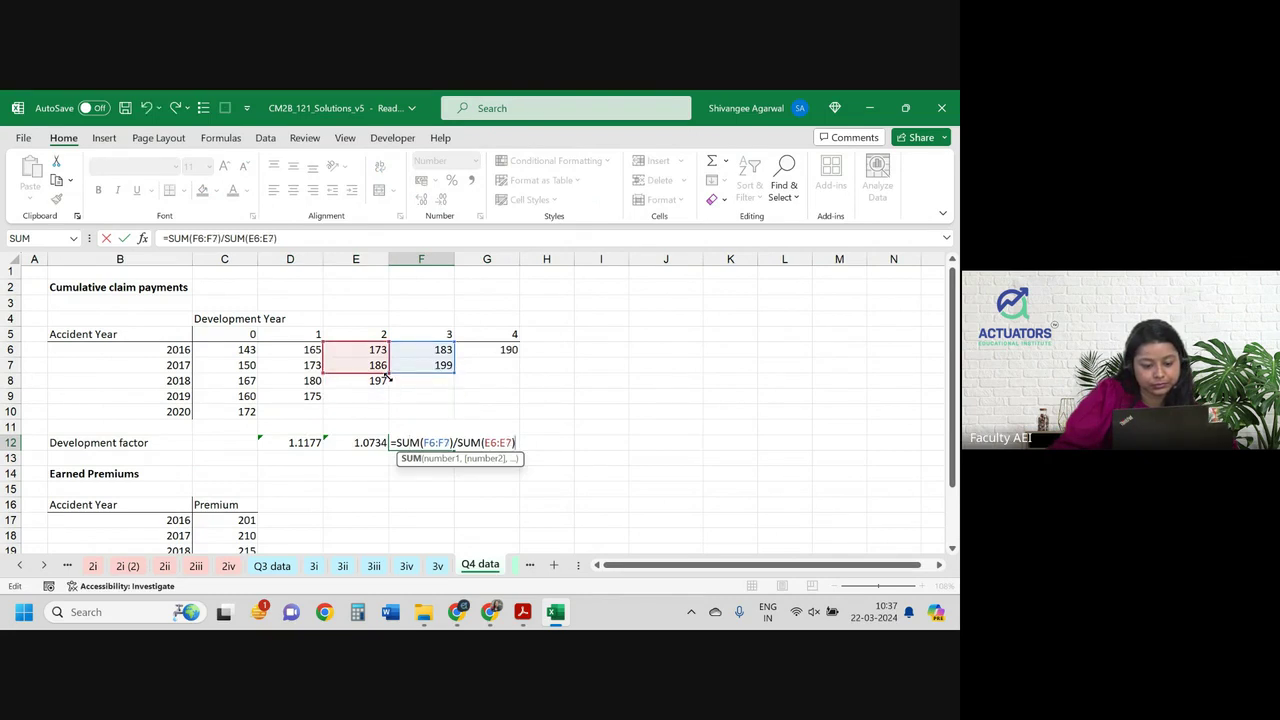
{"action": "key", "text": "Return"}
{"action": "double_click", "coordinate": [477, 442]}
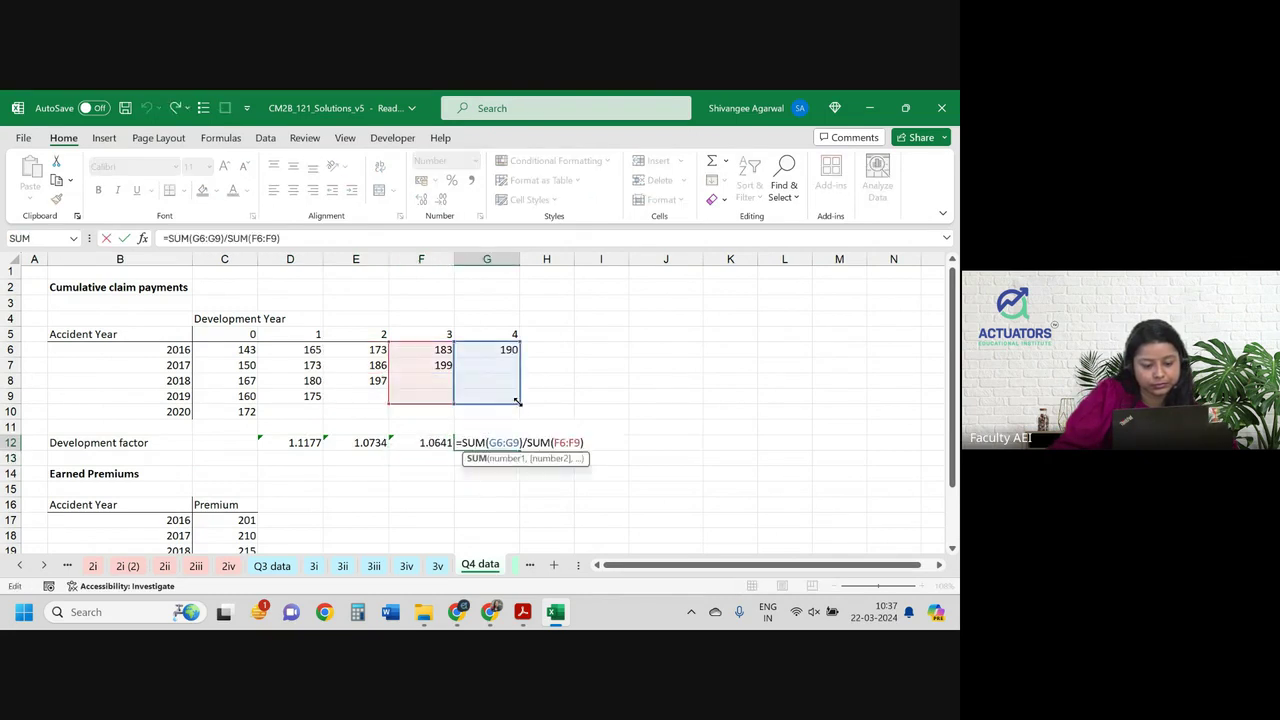
{"action": "left_click_drag", "start_coordinate": [520, 404], "coordinate": [524, 360]}
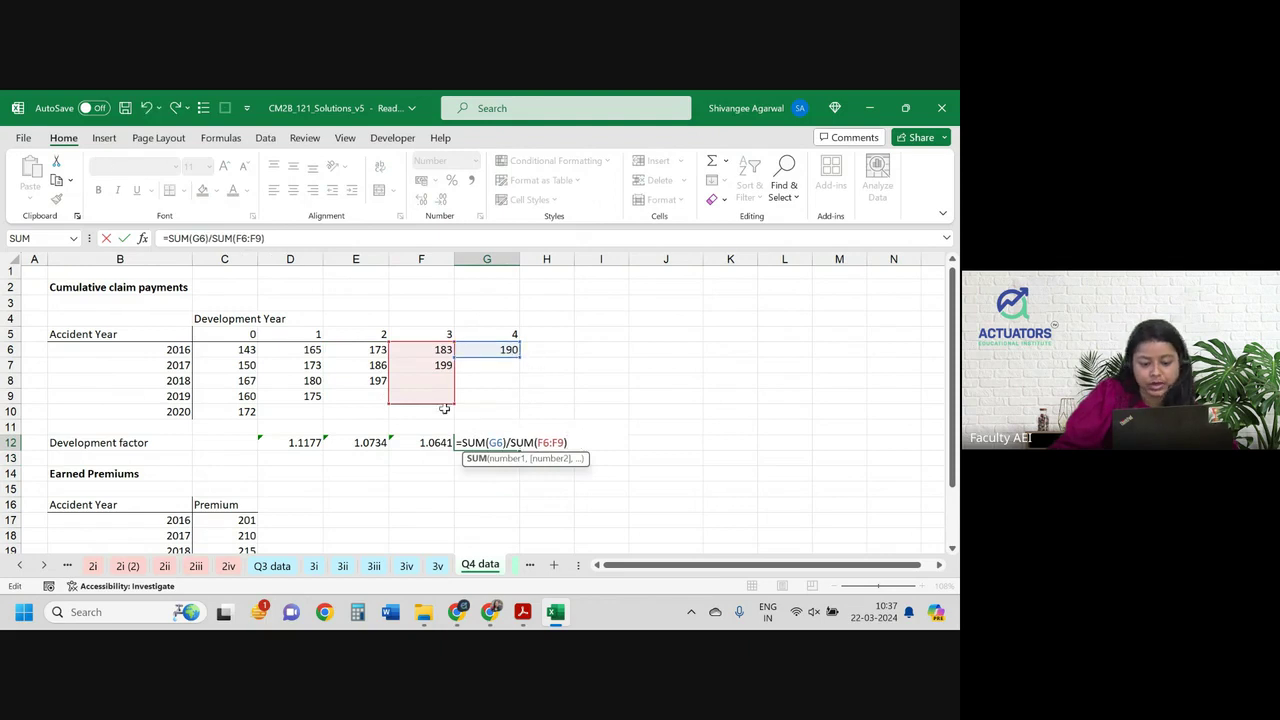
{"action": "left_click_drag", "start_coordinate": [454, 404], "coordinate": [455, 365]}
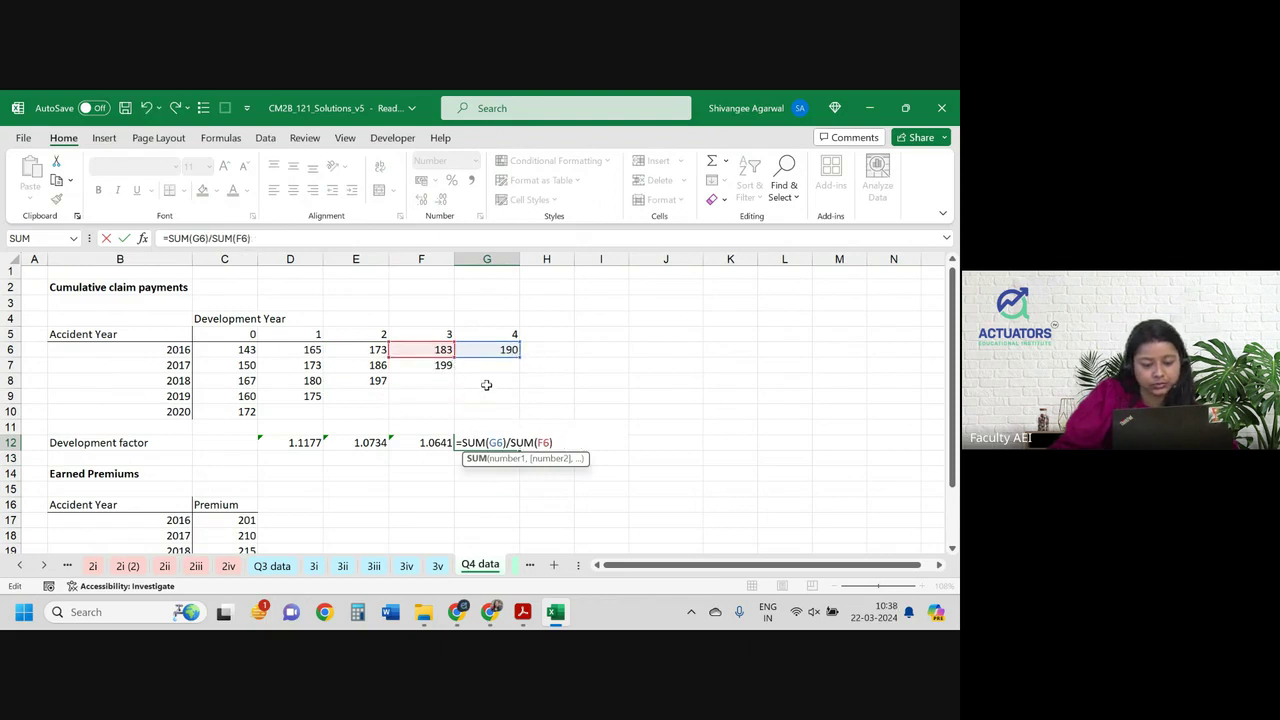
{"action": "key", "text": "Return"}
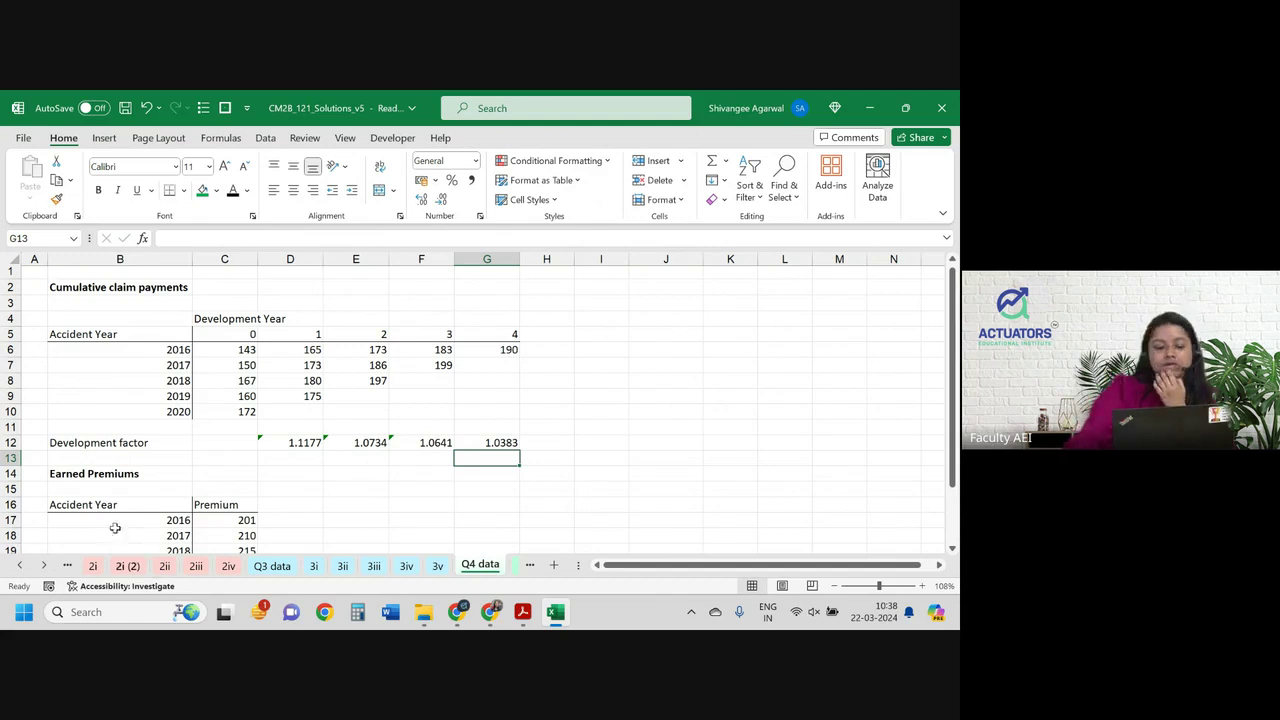
Shade the empty future cells D10:G10, E9:G9, F8:G8 and G7 green.
{"action": "left_click", "coordinate": [616, 338]}
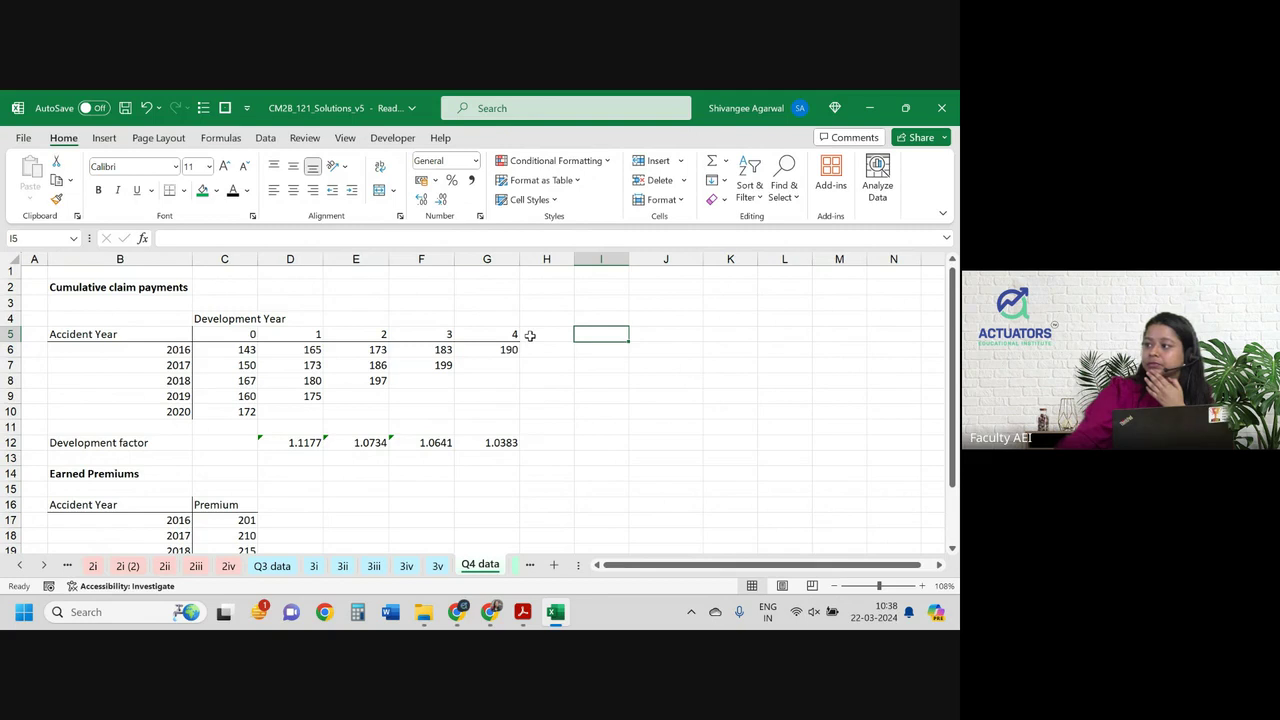
{"action": "mouse_move", "coordinate": [315, 413]}
{"action": "left_mouse_down"}
{"action": "mouse_move", "coordinate": [510, 415]}
{"action": "mouse_move", "coordinate": [483, 396]}
{"action": "left_mouse_up"}
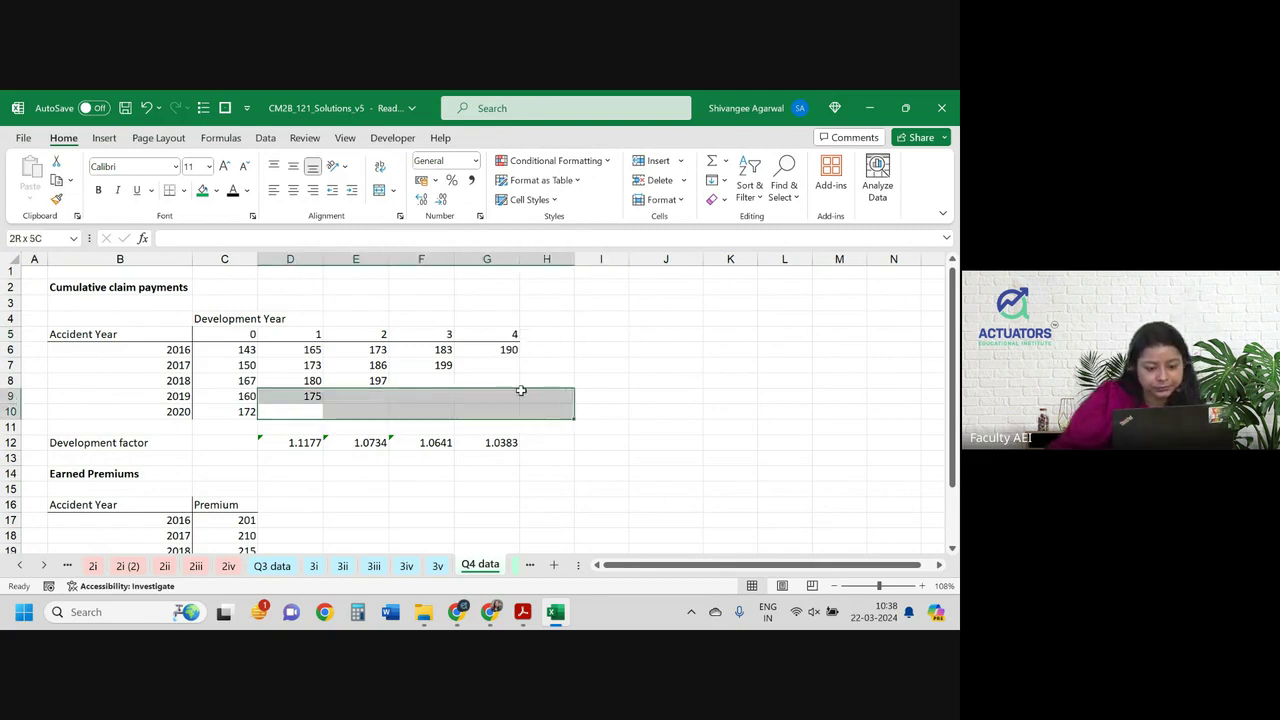
{"action": "mouse_move", "coordinate": [292, 411]}
{"action": "left_mouse_down"}
{"action": "mouse_move", "coordinate": [440, 397]}
{"action": "mouse_move", "coordinate": [473, 413]}
{"action": "left_mouse_up"}
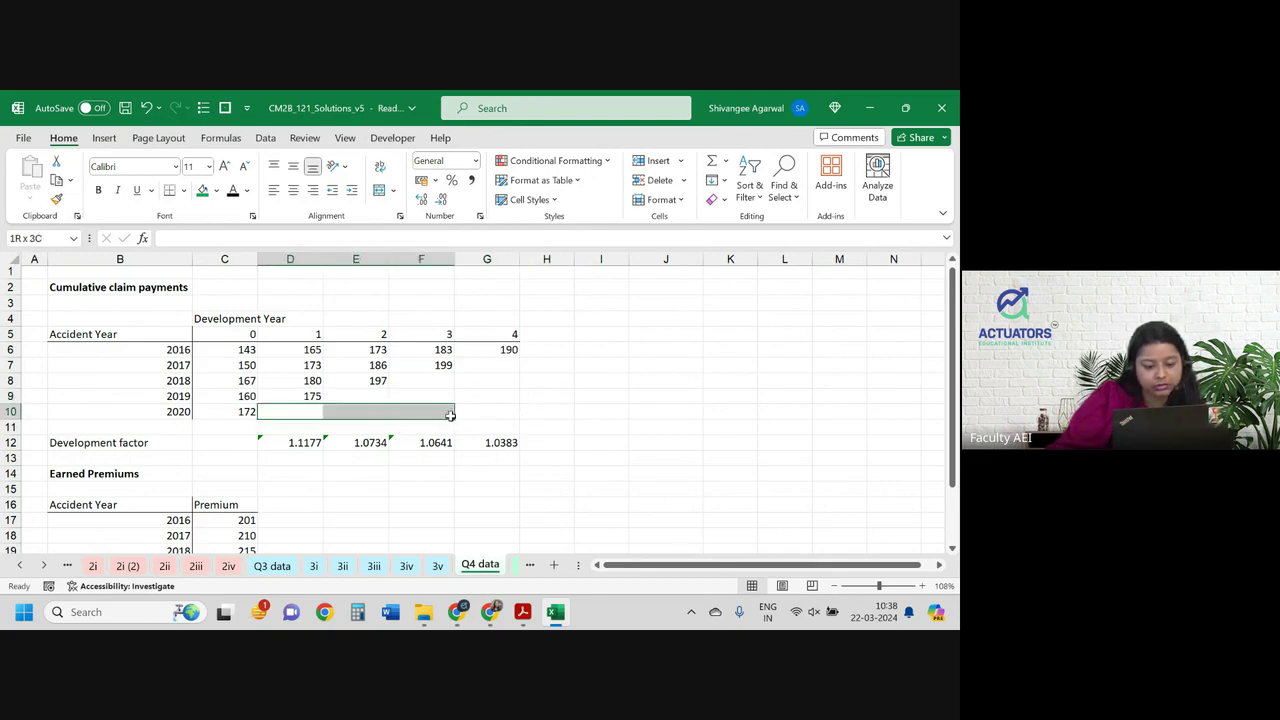
{"action": "mouse_move", "coordinate": [380, 395]}
{"action": "left_mouse_down", "text": "ctrl"}
{"action": "mouse_move", "coordinate": [487, 396]}
{"action": "mouse_move", "coordinate": [487, 381]}
{"action": "left_mouse_up", "text": "ctrl"}
{"action": "left_click", "coordinate": [487, 365], "text": "ctrl"}
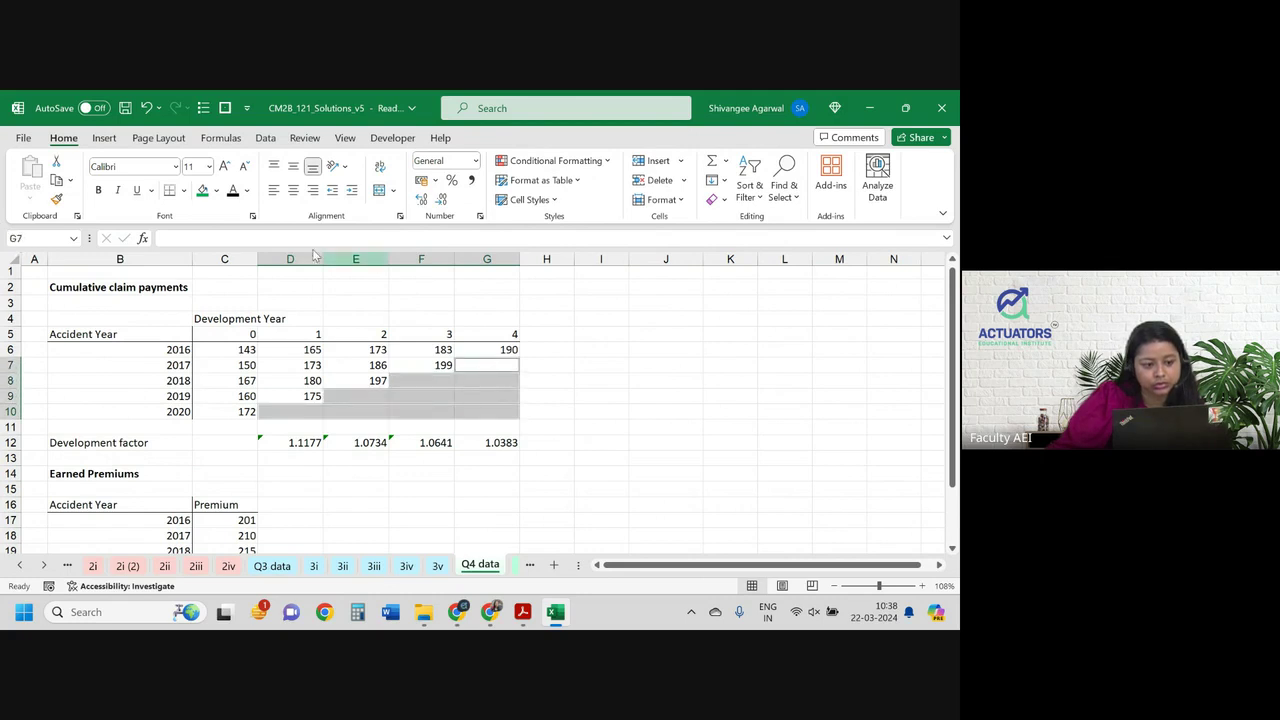
{"action": "left_click", "coordinate": [202, 190]}
{"action": "left_click", "coordinate": [300, 409]}
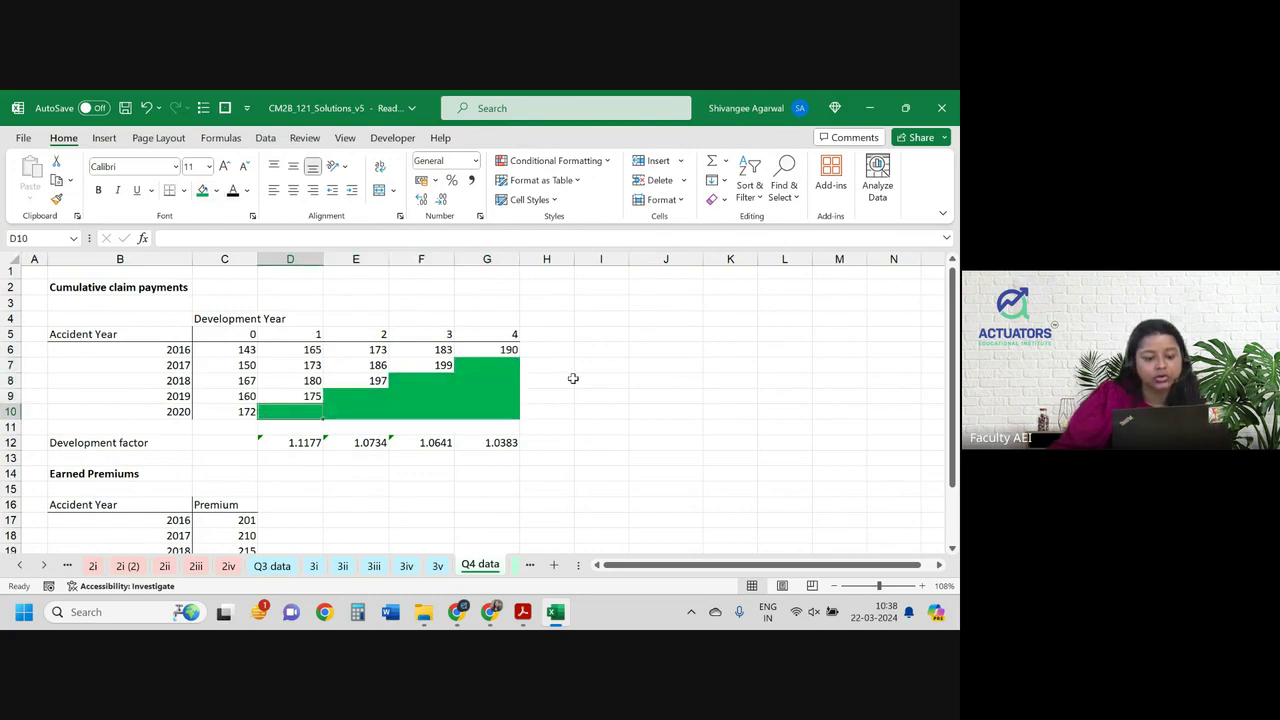
Enter D10 as C10 times the row-12-locked year 1 factor, shown to two decimals.
{"action": "type", "text": "="}
{"action": "key", "text": "Left"}
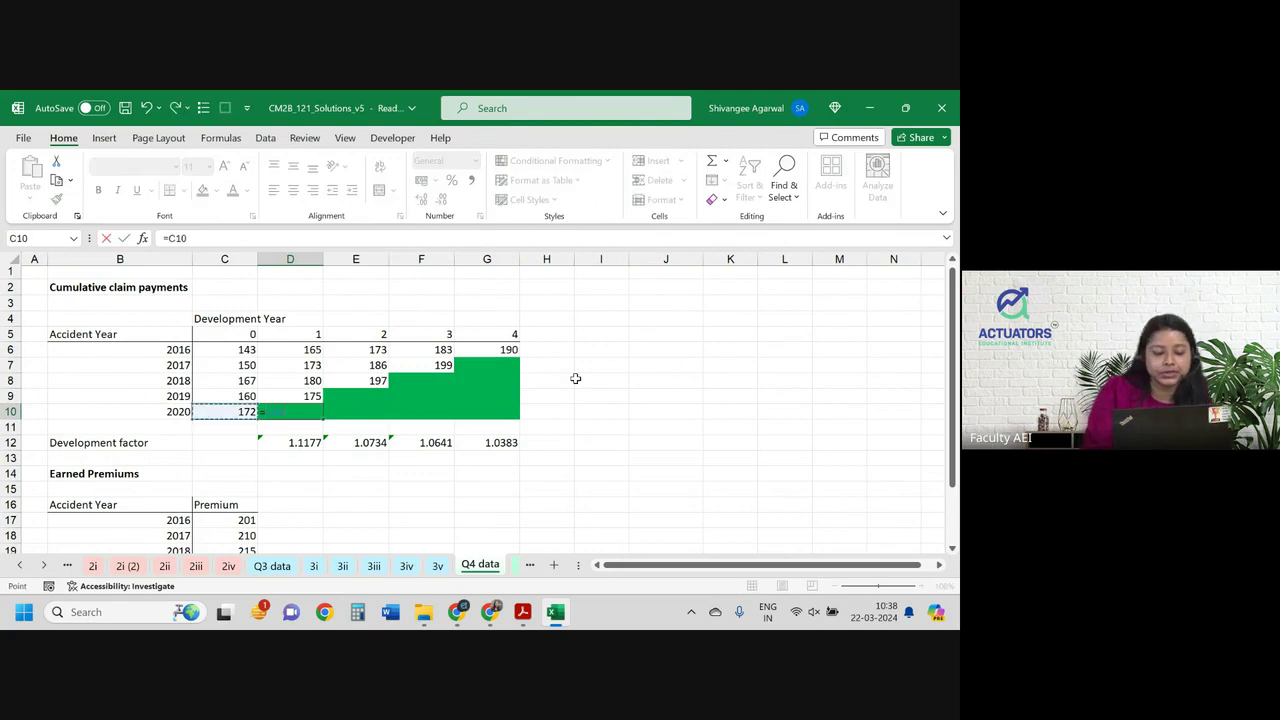
{"action": "type", "text": "*"}
{"action": "key", "text": "Down"}
{"action": "key", "text": "Down"}
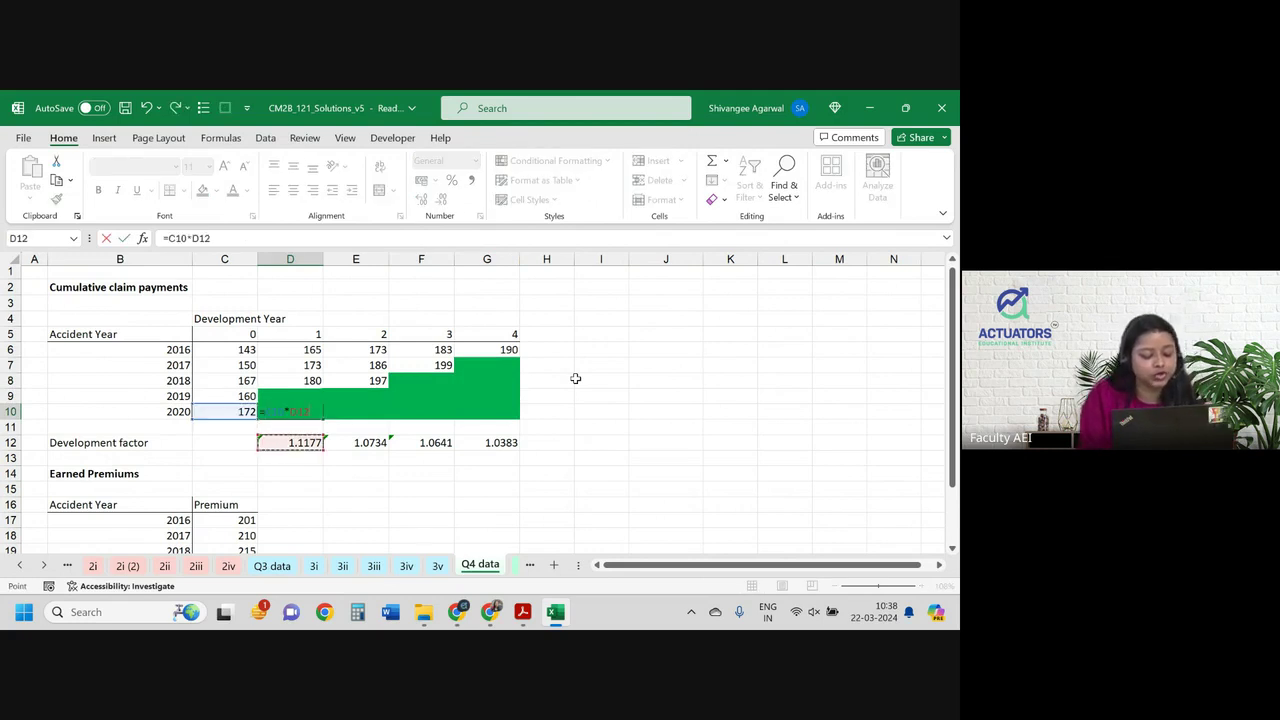
{"action": "key", "text": "F4"}
{"action": "key", "text": "F4"}
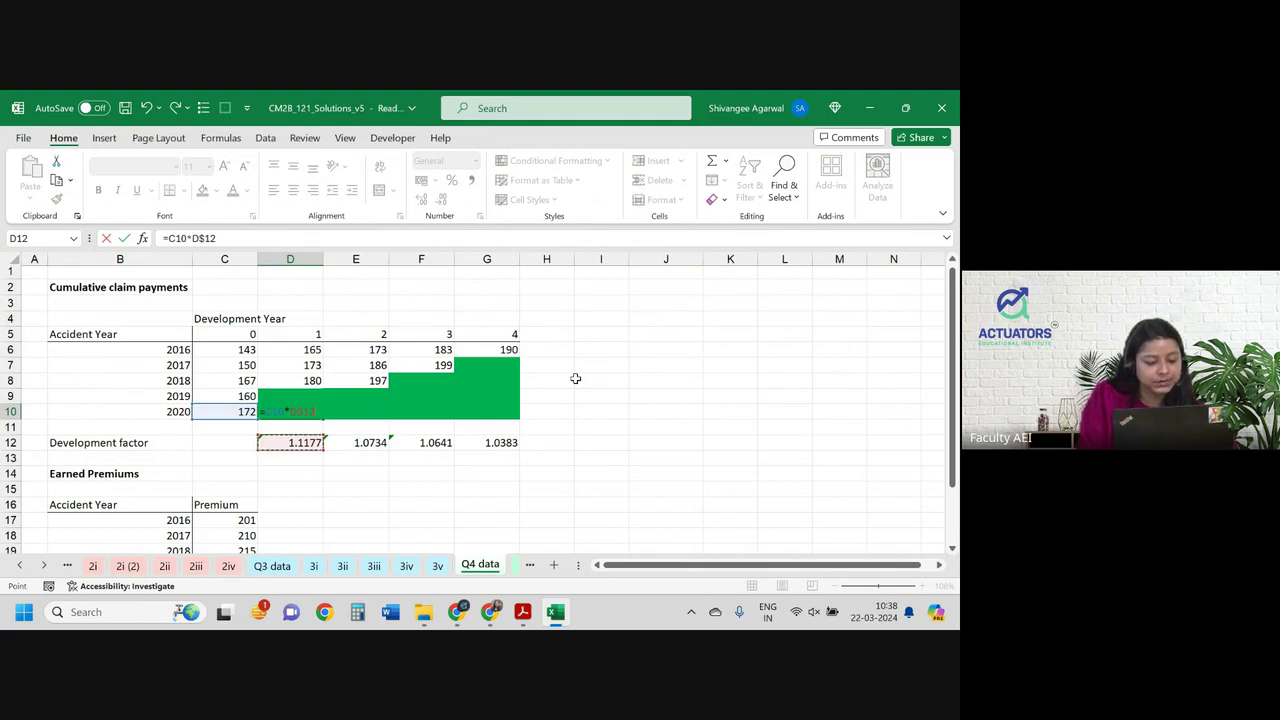
{"action": "key", "text": "ctrl+Return"}
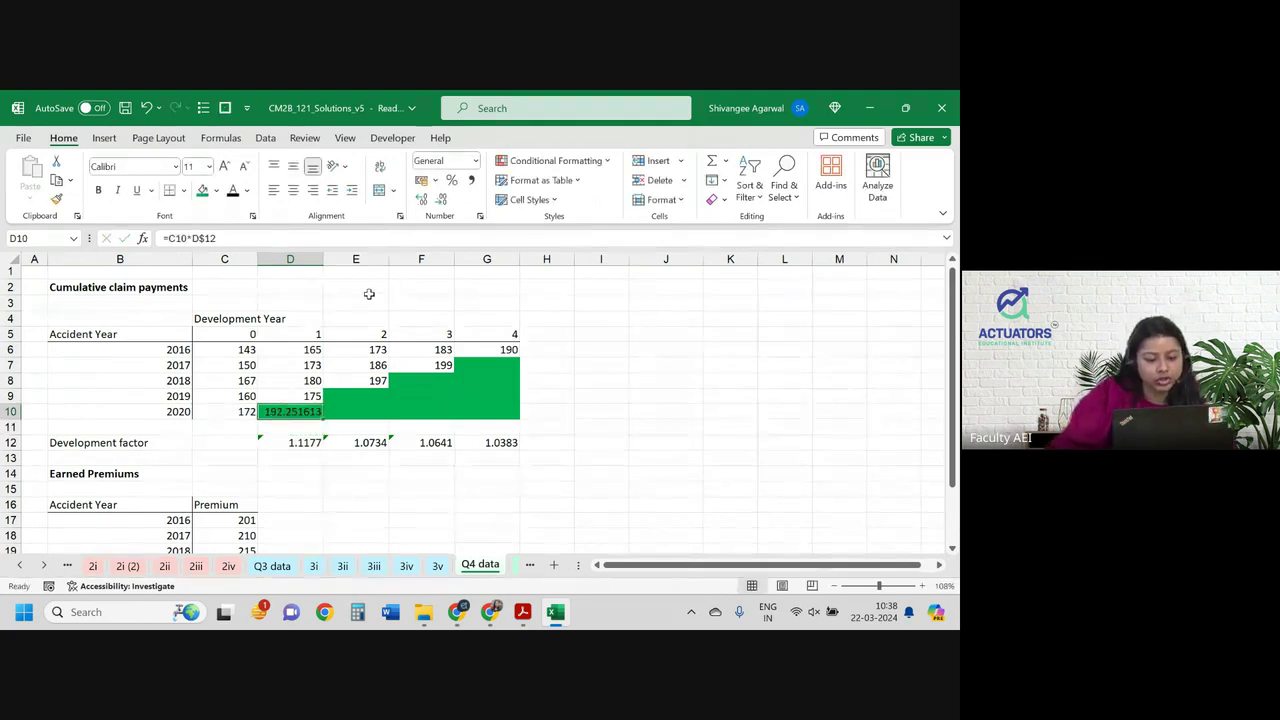
{"action": "left_click", "coordinate": [446, 201]}
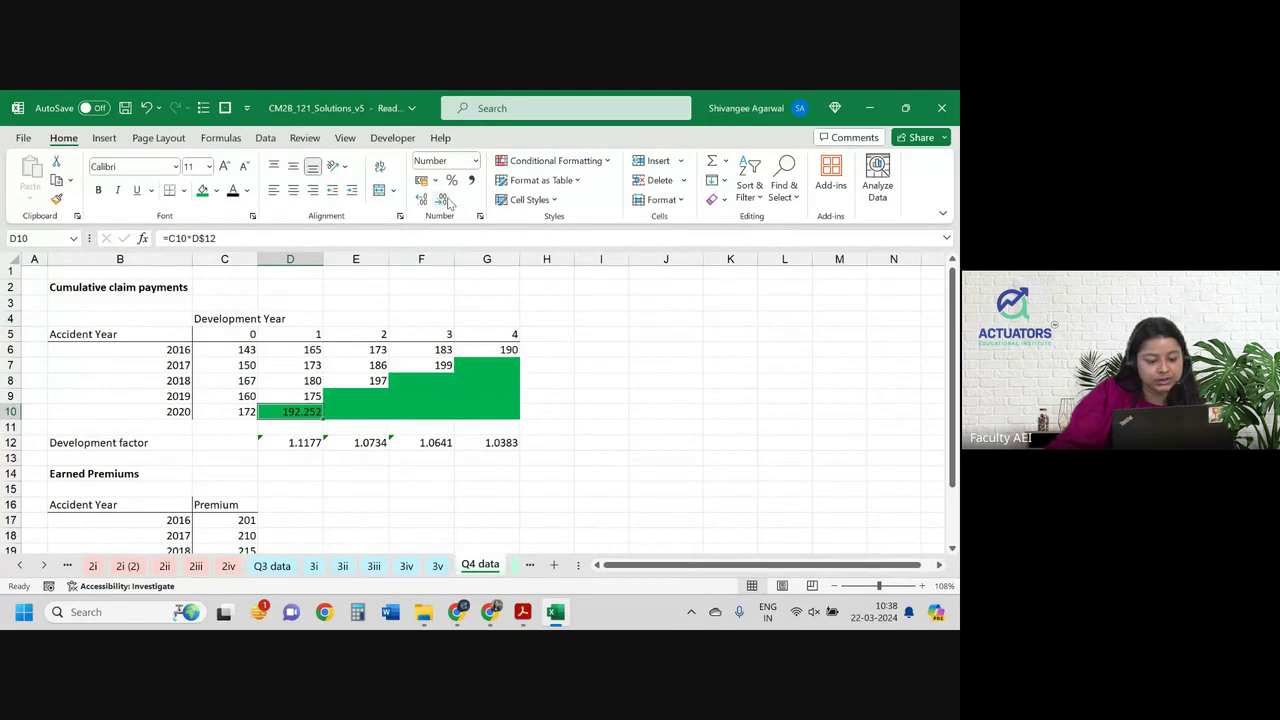
{"action": "left_click", "coordinate": [446, 201]}
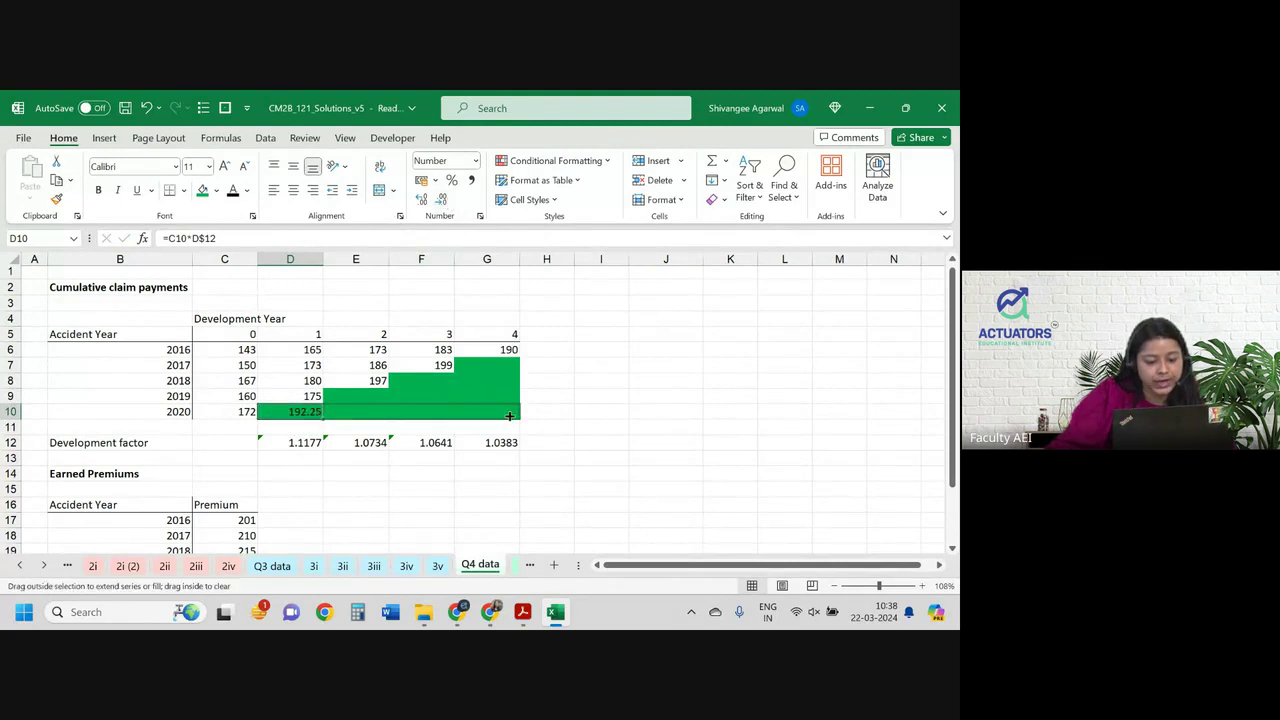
Fill the projections across rows 9 and 10, reaching 207.52 for 2019 and 227.97 for 2020.
{"action": "mouse_move", "coordinate": [322, 419]}
{"action": "left_mouse_down"}
{"action": "mouse_move", "coordinate": [519, 413]}
{"action": "mouse_move", "coordinate": [521, 396]}
{"action": "left_mouse_up"}
{"action": "mouse_move", "coordinate": [420, 396]}
{"action": "left_mouse_down"}
{"action": "mouse_move", "coordinate": [500, 396]}
{"action": "mouse_move", "coordinate": [521, 369]}
{"action": "left_mouse_up"}
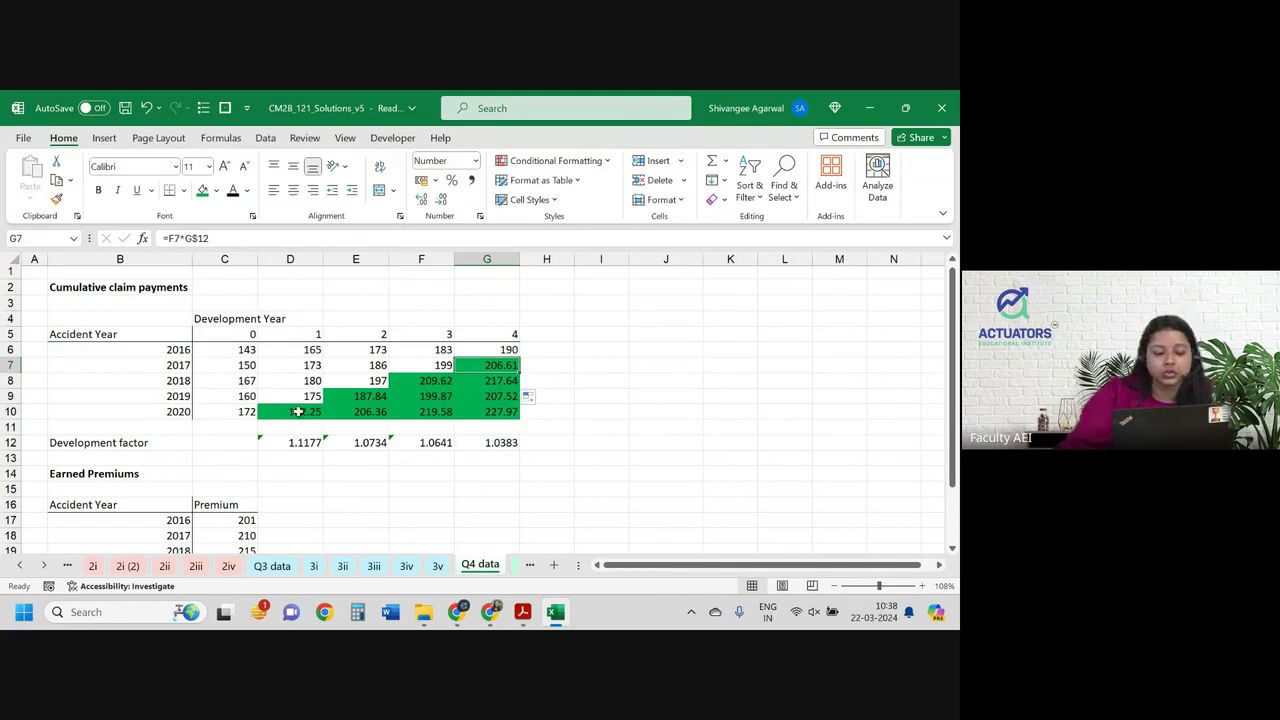
{"action": "left_click_drag", "start_coordinate": [295, 411], "coordinate": [514, 410]}
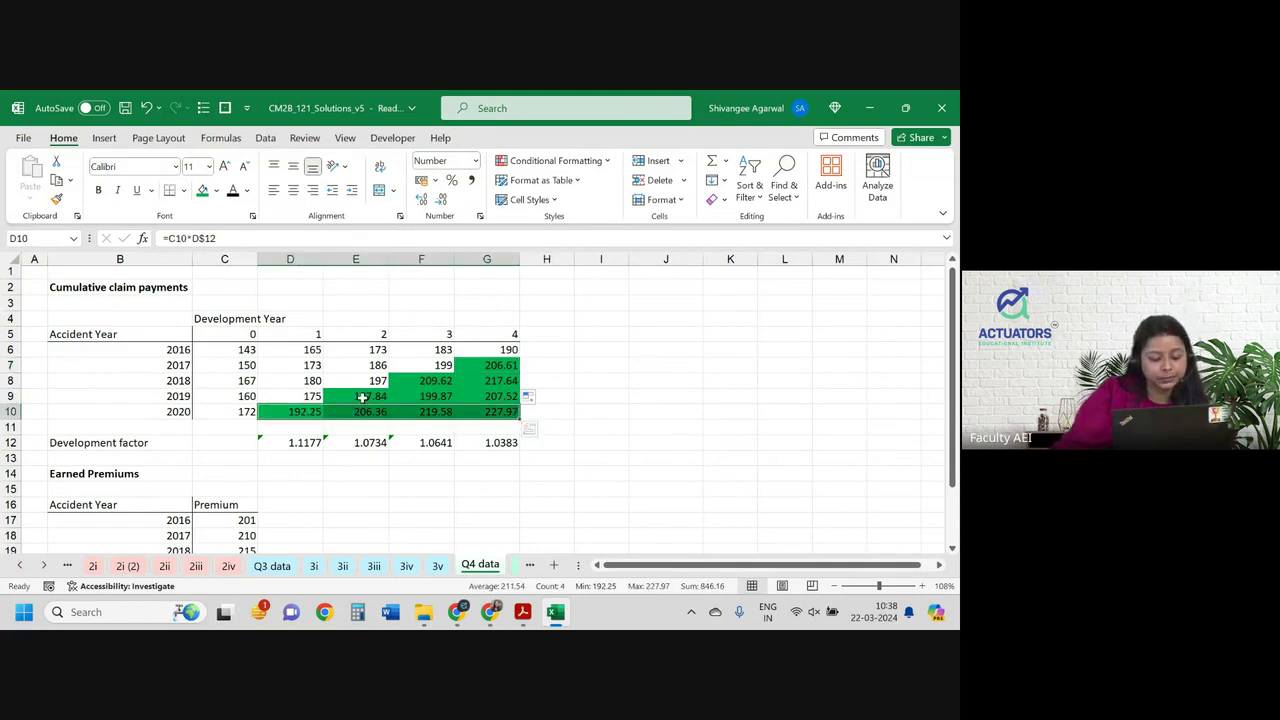
{"action": "left_click_drag", "start_coordinate": [295, 410], "coordinate": [430, 396]}
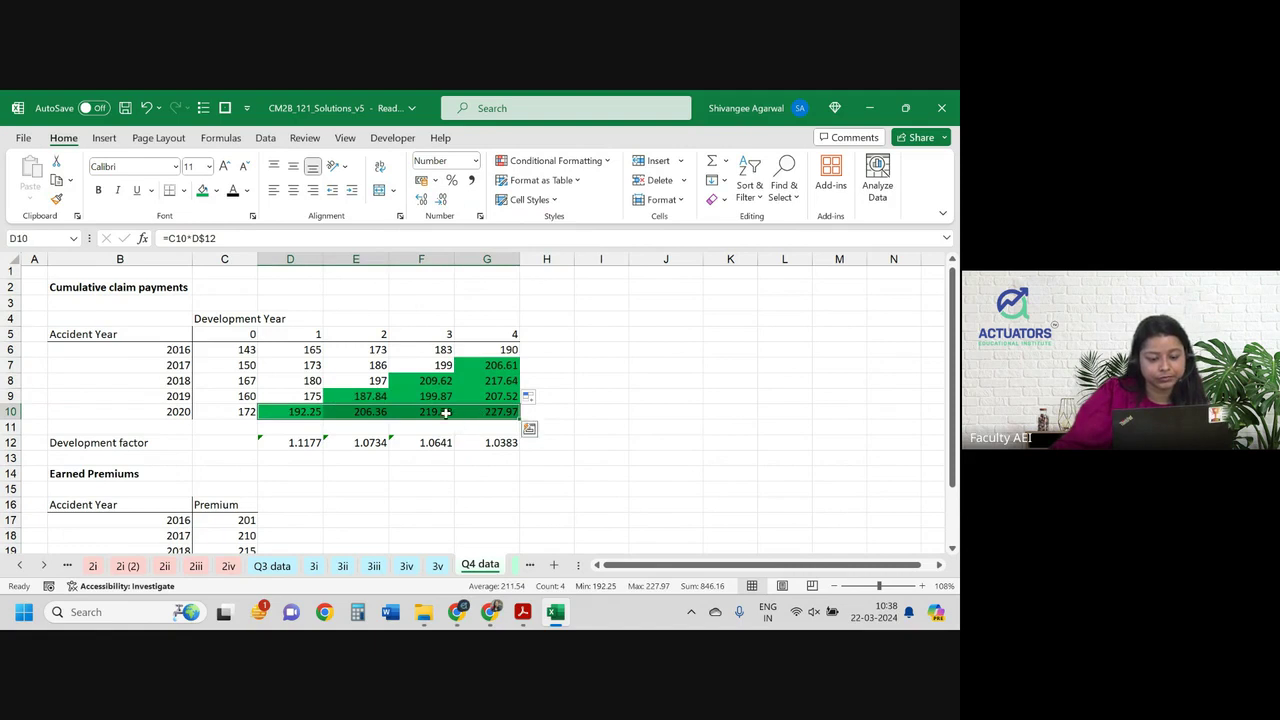
{"action": "mouse_move", "coordinate": [362, 396]}
{"action": "left_mouse_down"}
{"action": "mouse_move", "coordinate": [490, 394]}
{"action": "mouse_move", "coordinate": [490, 381]}
{"action": "left_mouse_up"}
Give the projected cells, including G7, a light green fill and briefly check the exam PDF.
{"action": "left_click", "coordinate": [487, 365], "text": "ctrl"}
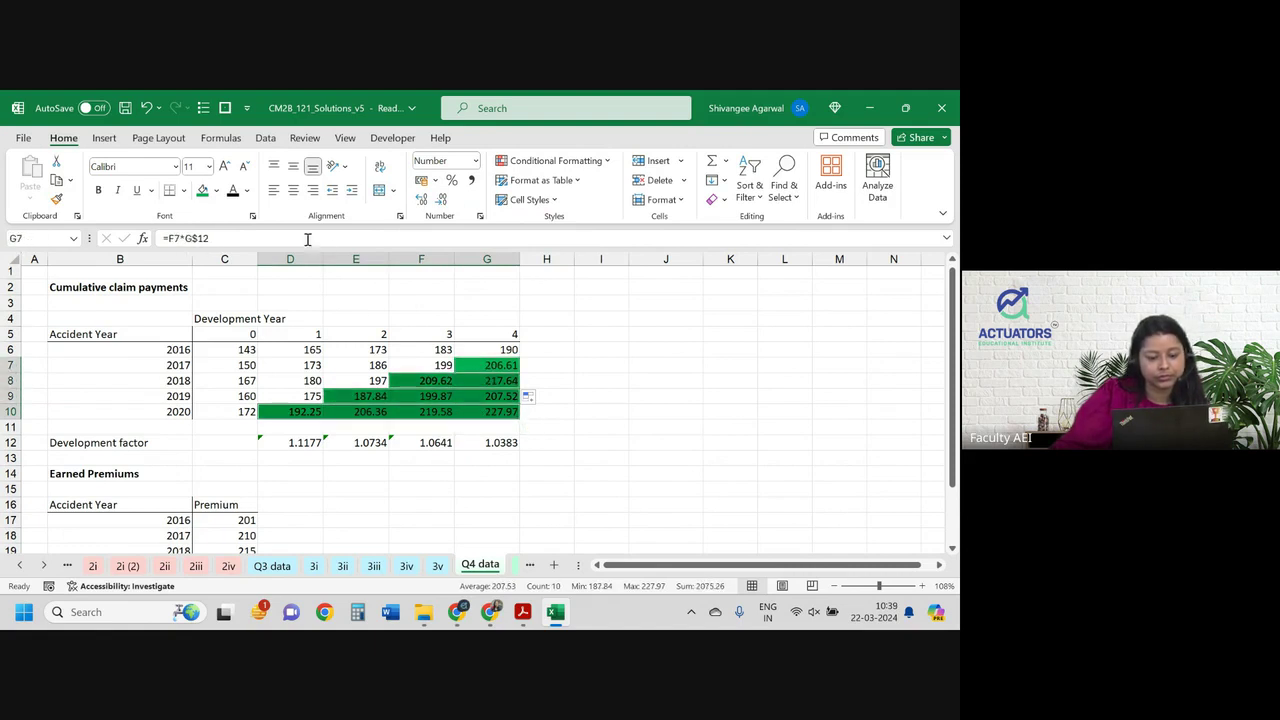
{"action": "left_click", "coordinate": [215, 190]}
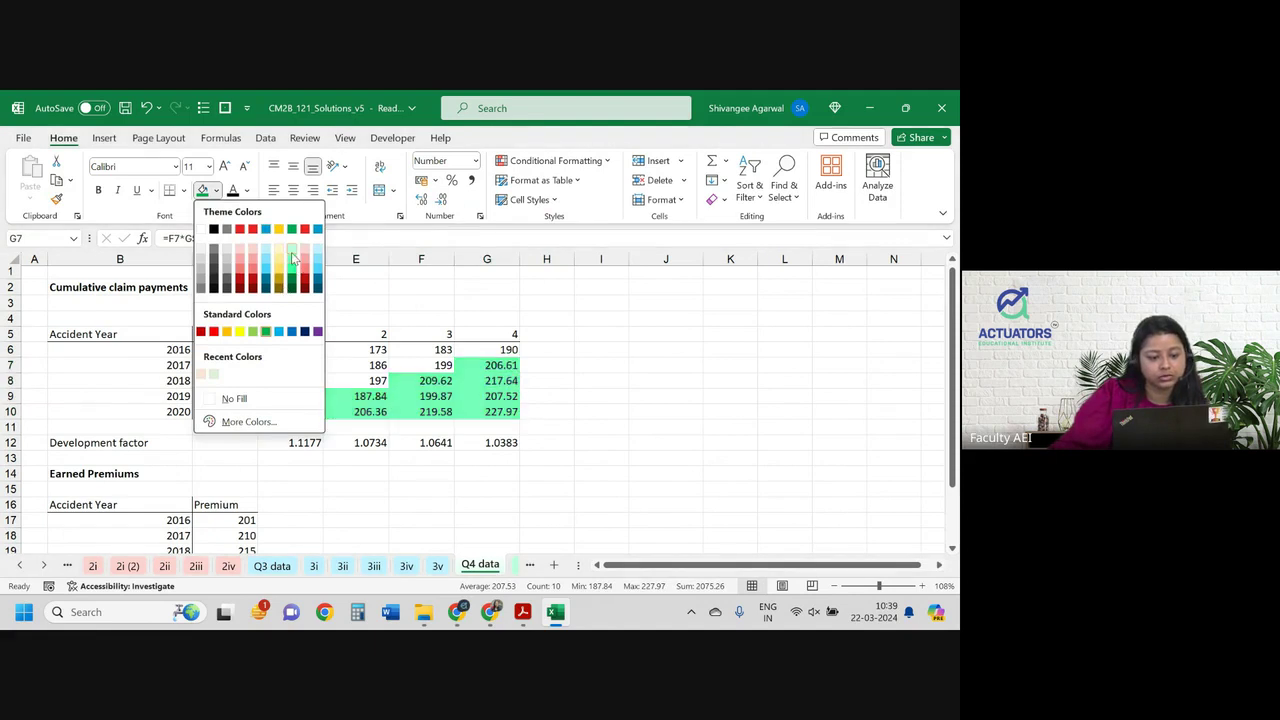
{"action": "left_click", "coordinate": [253, 332]}
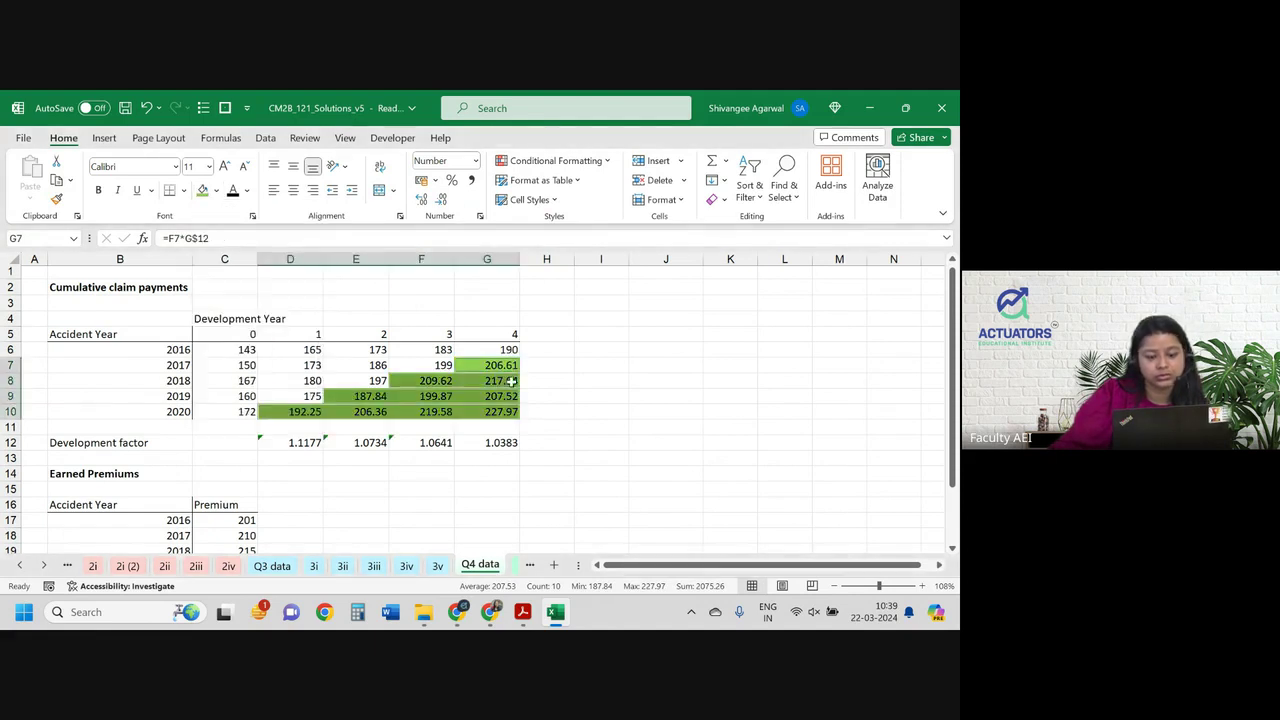
{"action": "key", "text": "Down"}
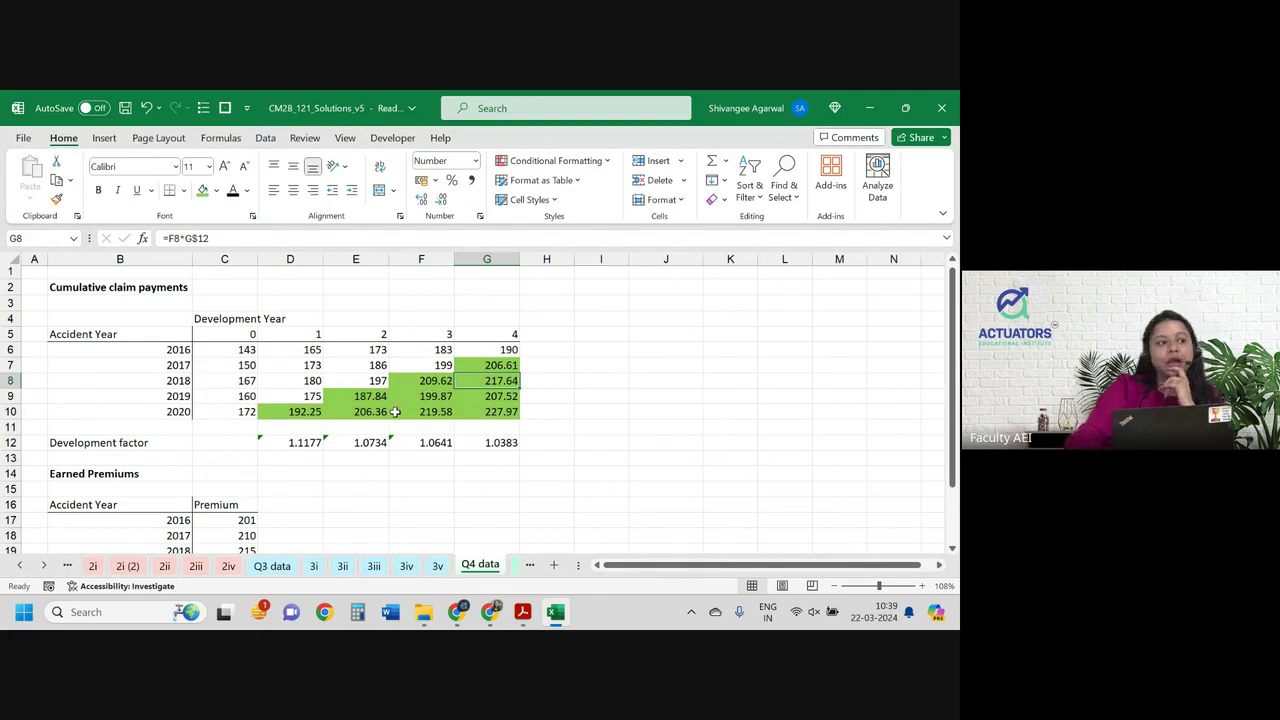
{"action": "key", "text": "alt+Tab"}
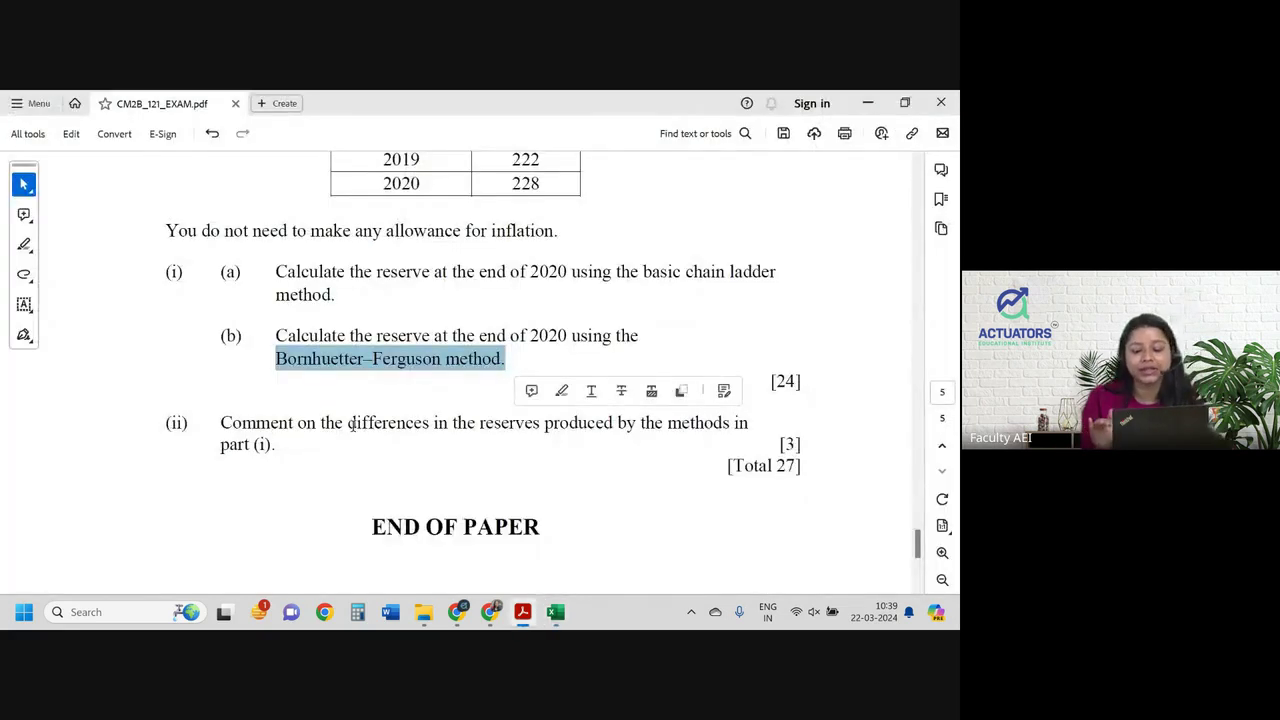
{"action": "key", "text": "alt+Tab"}
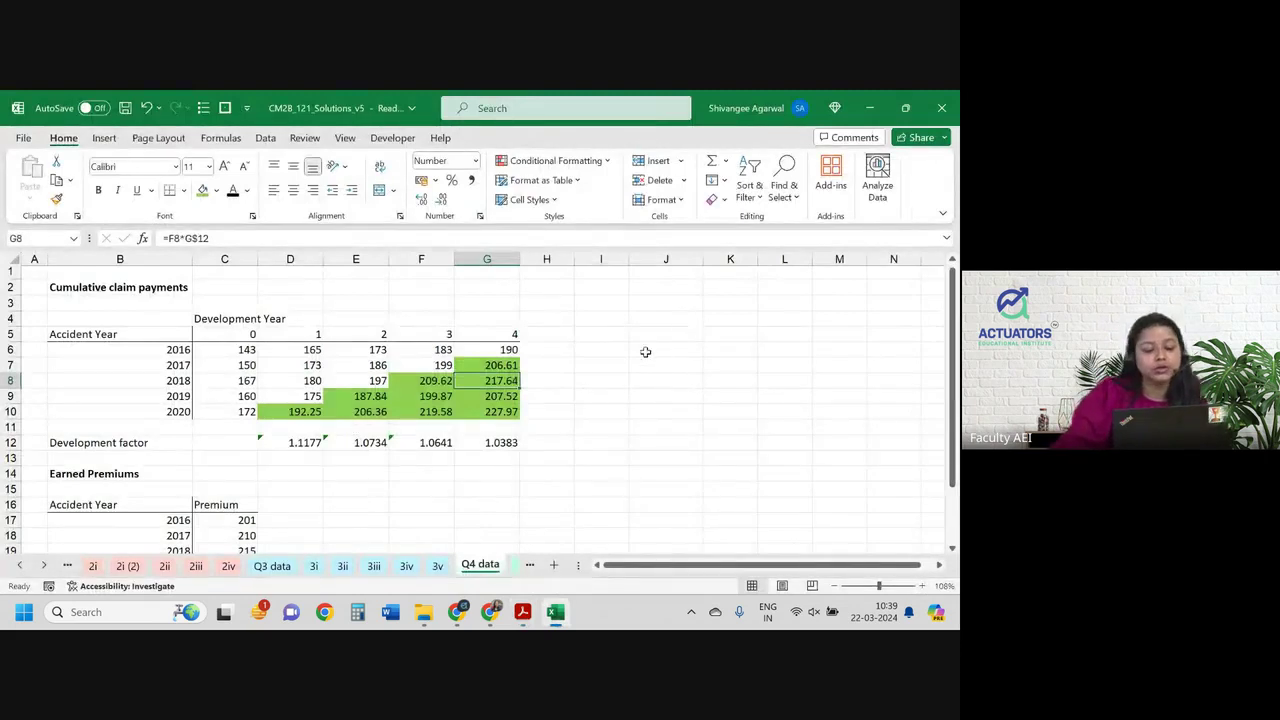
Check the 2017 projection formula and select the accident years 2016–2020 in B6:B10.
{"action": "left_click", "coordinate": [617, 334]}
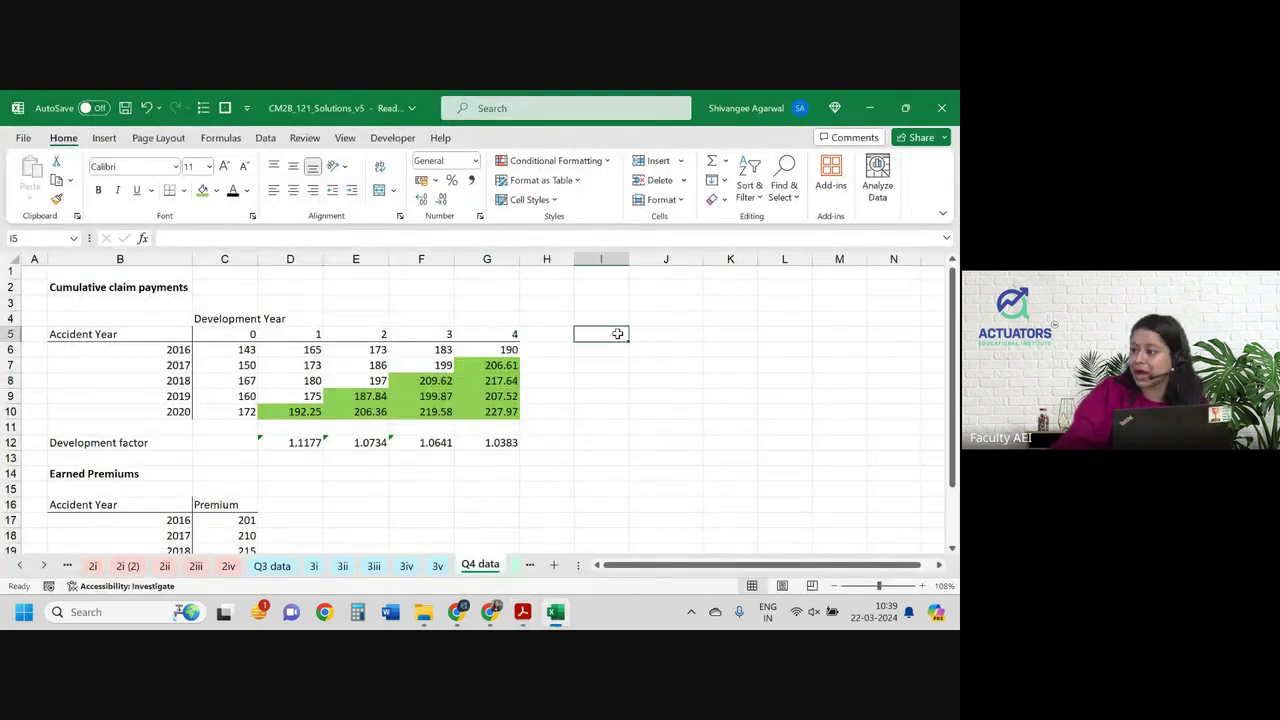
{"action": "left_click", "coordinate": [478, 364]}
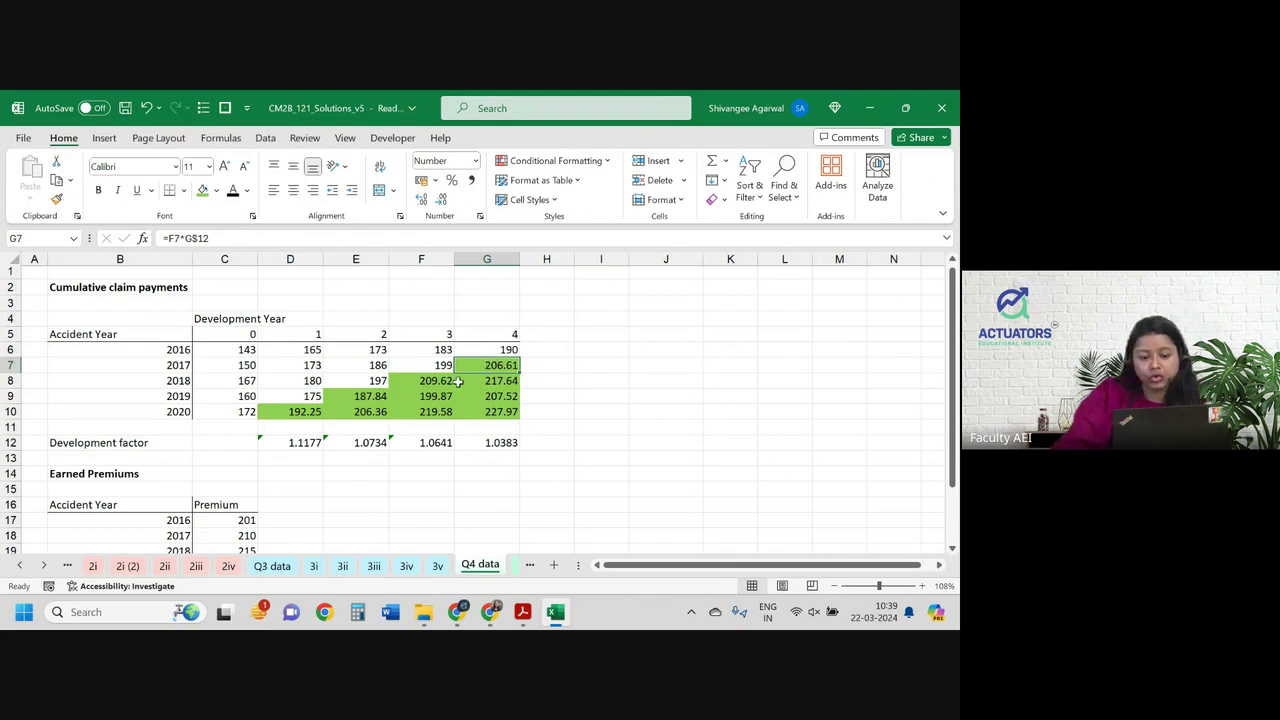
{"action": "left_click", "coordinate": [604, 332]}
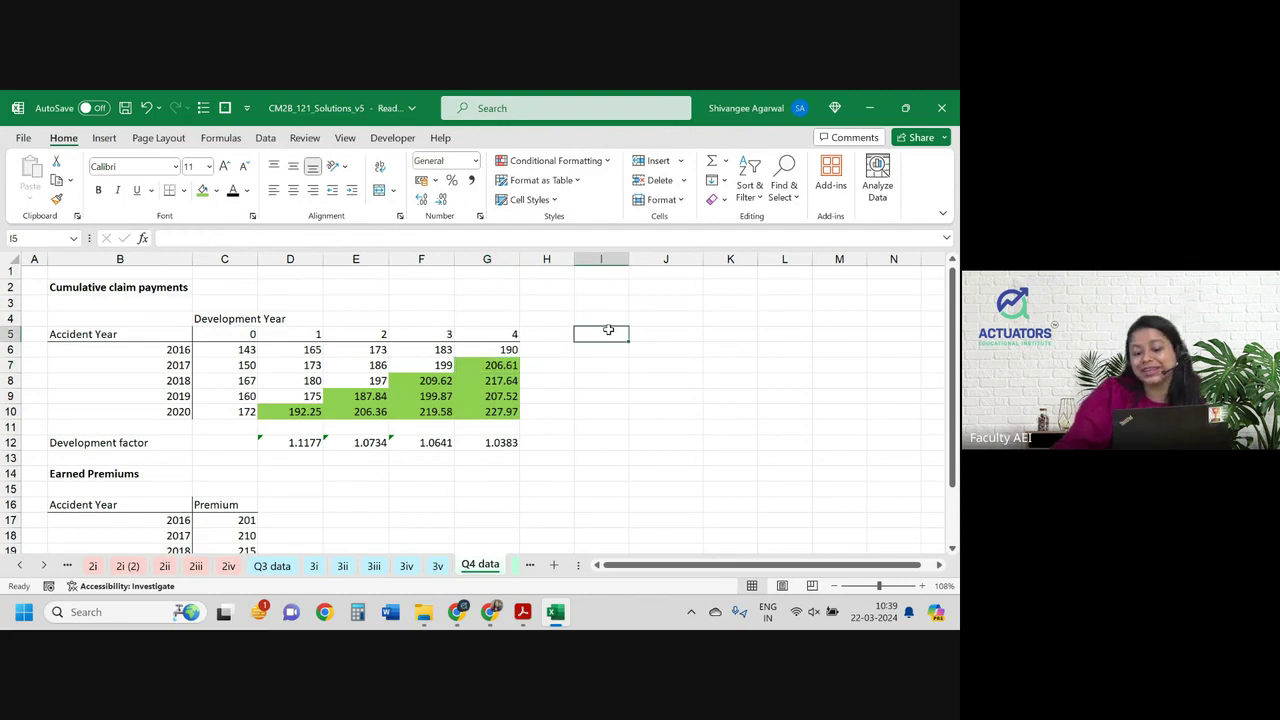
{"action": "left_click", "coordinate": [599, 317]}
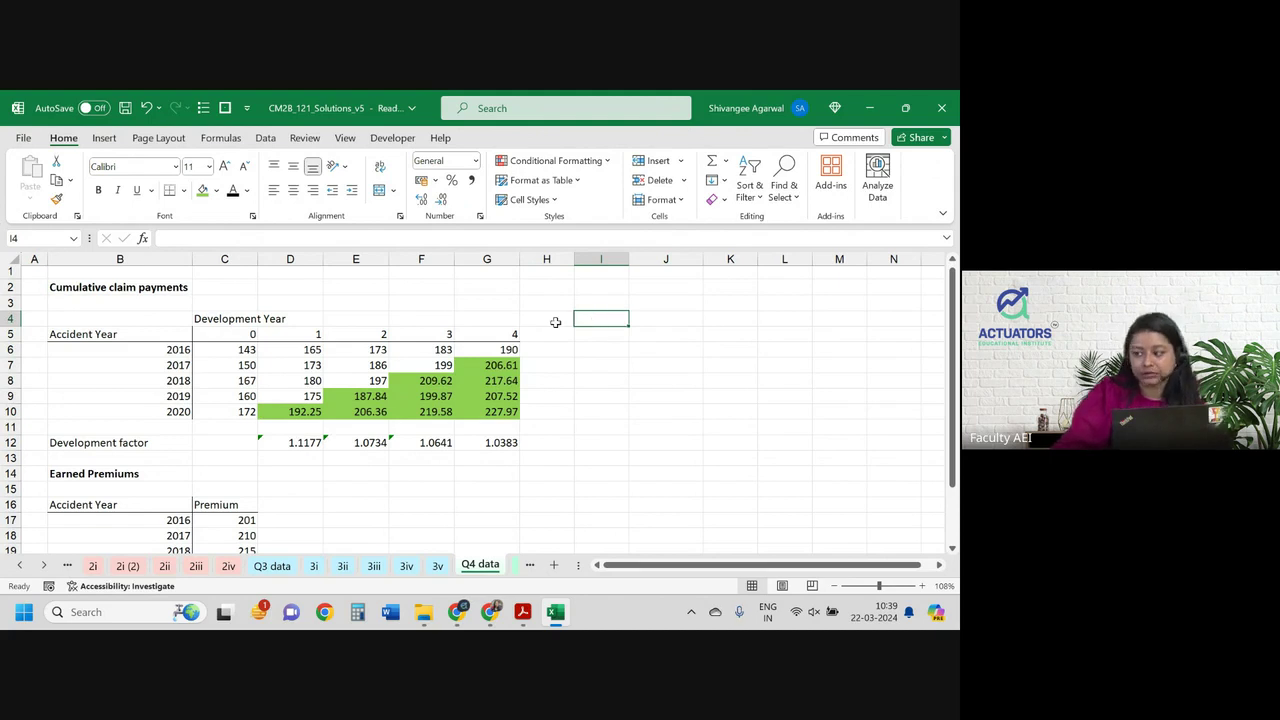
{"action": "left_click", "coordinate": [160, 352]}
{"action": "left_click_drag", "start_coordinate": [160, 352], "coordinate": [156, 404]}
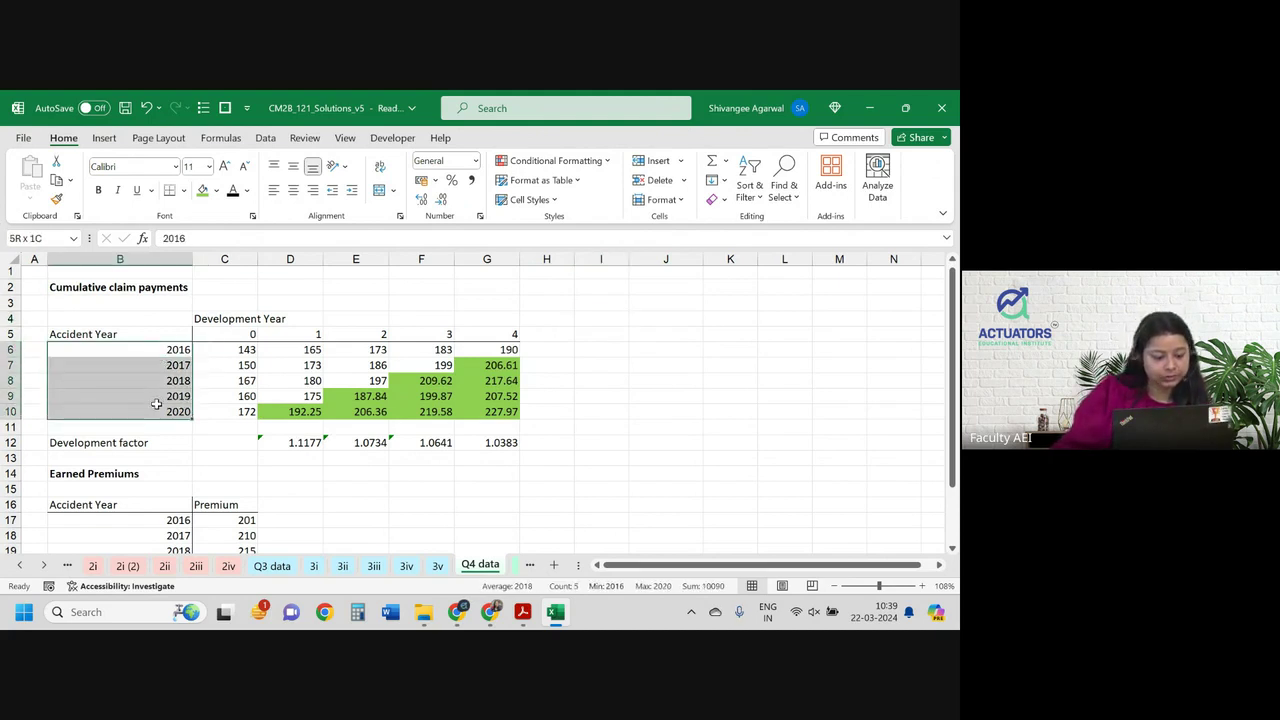
{"action": "left_click", "coordinate": [588, 348]}
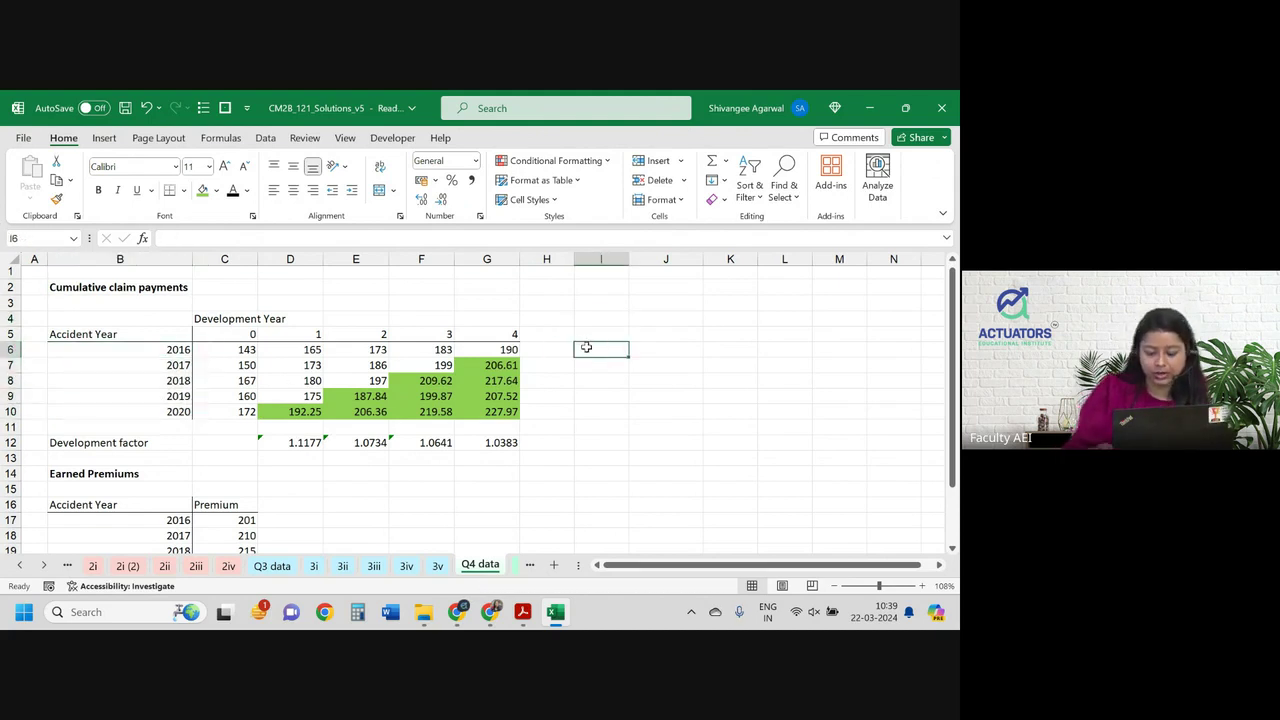
Start a future-claims formula in I6, then clear it as misplaced.
{"action": "type", "text": "="}
{"action": "key", "text": "Left"}
{"action": "key", "text": "Left"}
{"action": "key", "text": "Down"}
{"action": "type", "text": "-"}
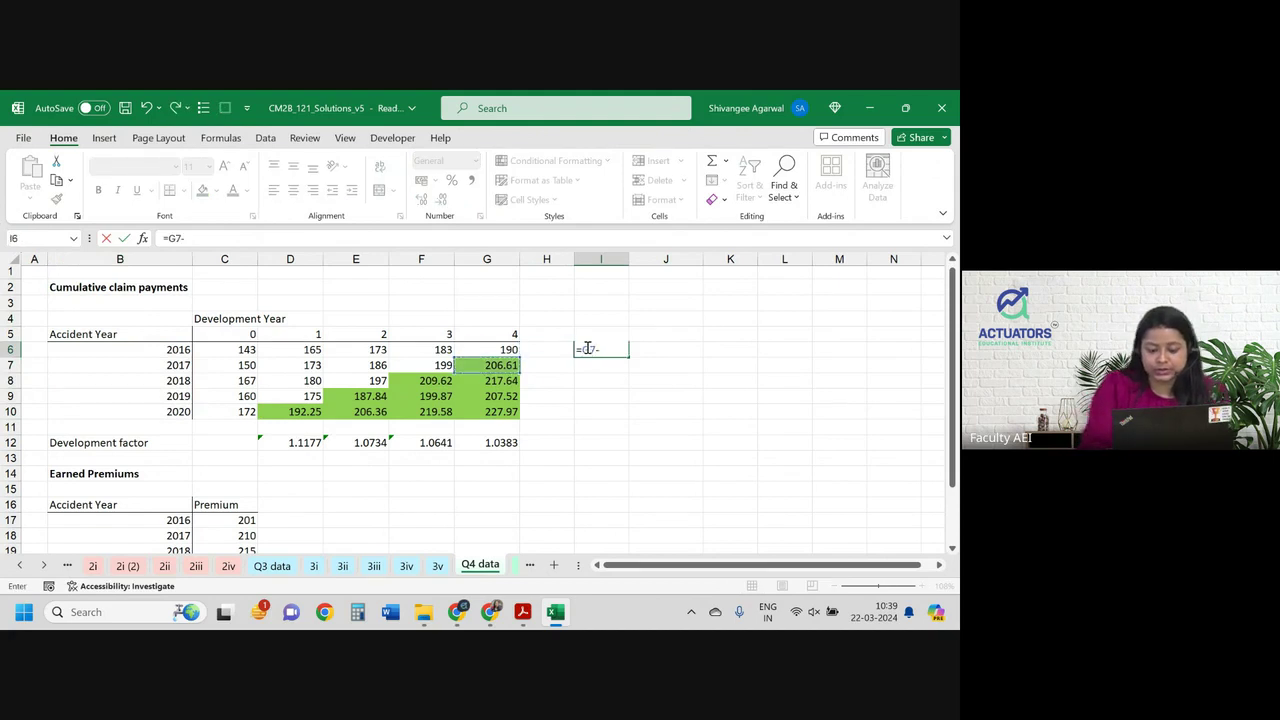
{"action": "key", "text": "Left"}
{"action": "key", "text": "Down"}
{"action": "key", "text": "Left"}
{"action": "key", "text": "Left"}
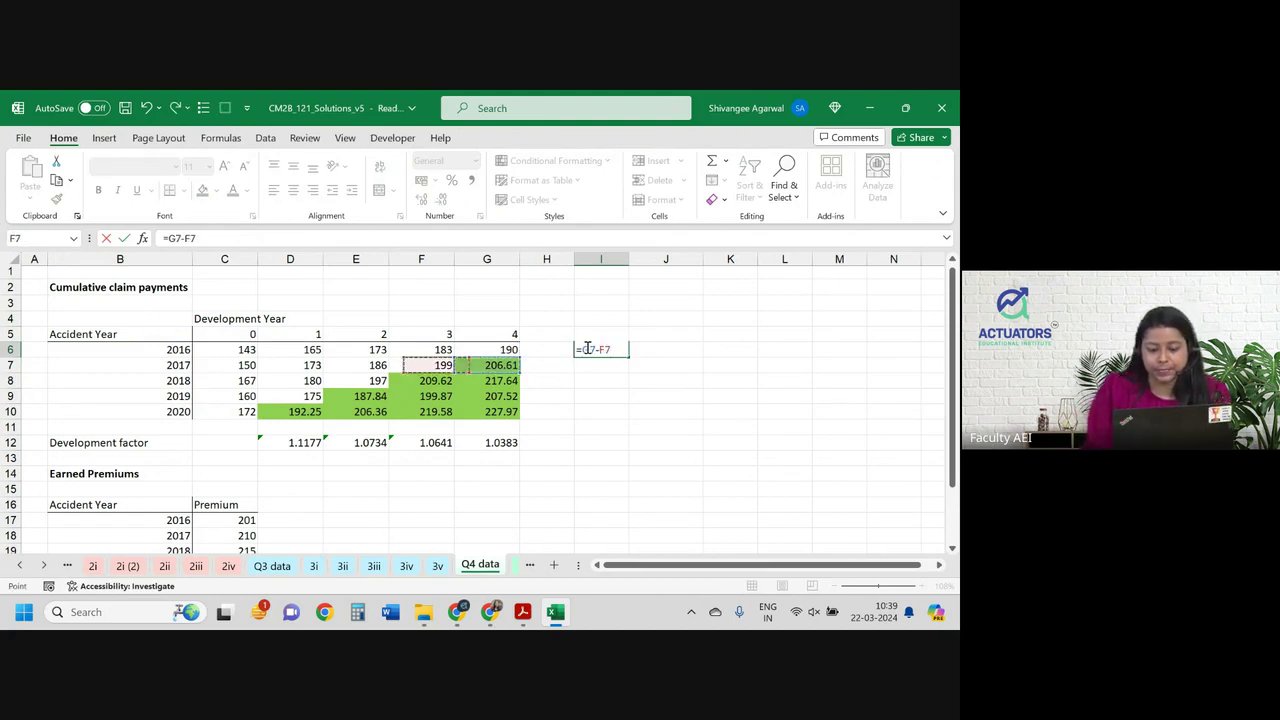
{"action": "key", "text": "BackSpace"}
{"action": "key", "text": "BackSpace"}
{"action": "key", "text": "BackSpace"}
{"action": "key", "text": "BackSpace"}
{"action": "key", "text": "BackSpace"}
{"action": "key", "text": "BackSpace"}
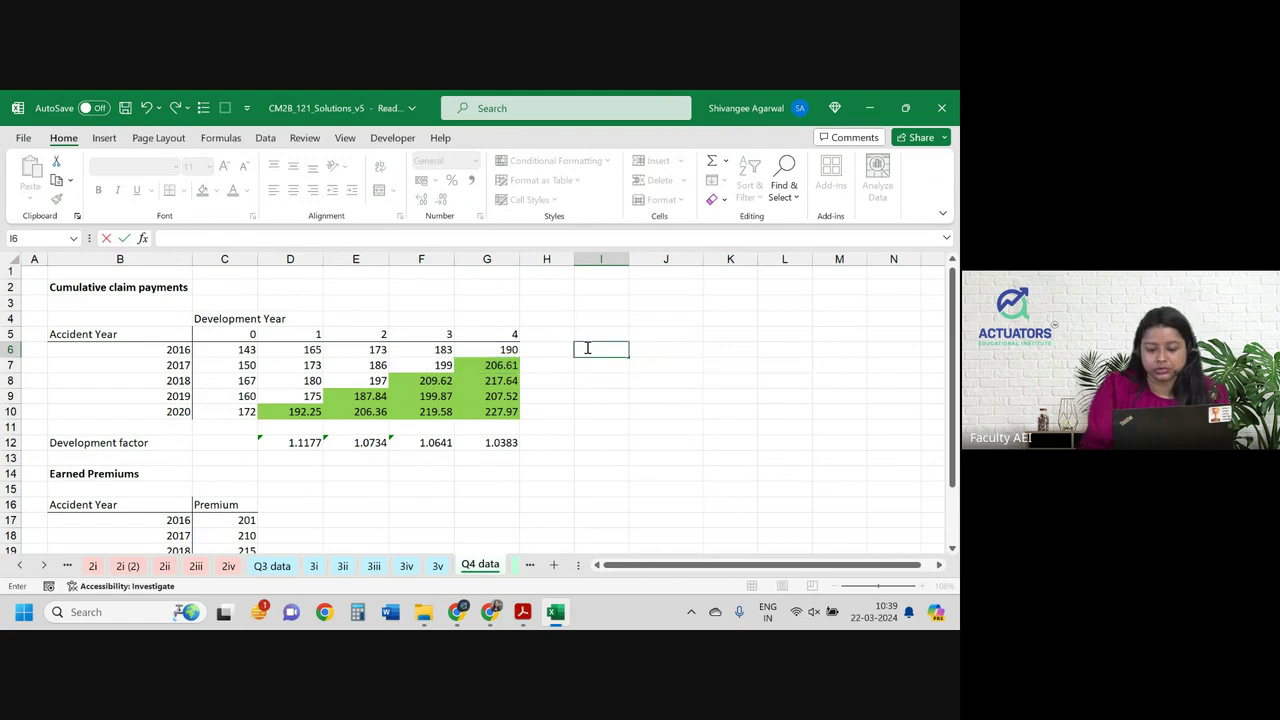
{"action": "key", "text": "Return"}
Enter the 2017 future claims =G7-F7 in I7 and fill it down to I10.
{"action": "type", "text": "="}
{"action": "key", "text": "Left"}
{"action": "key", "text": "Left"}
{"action": "type", "text": "-"}
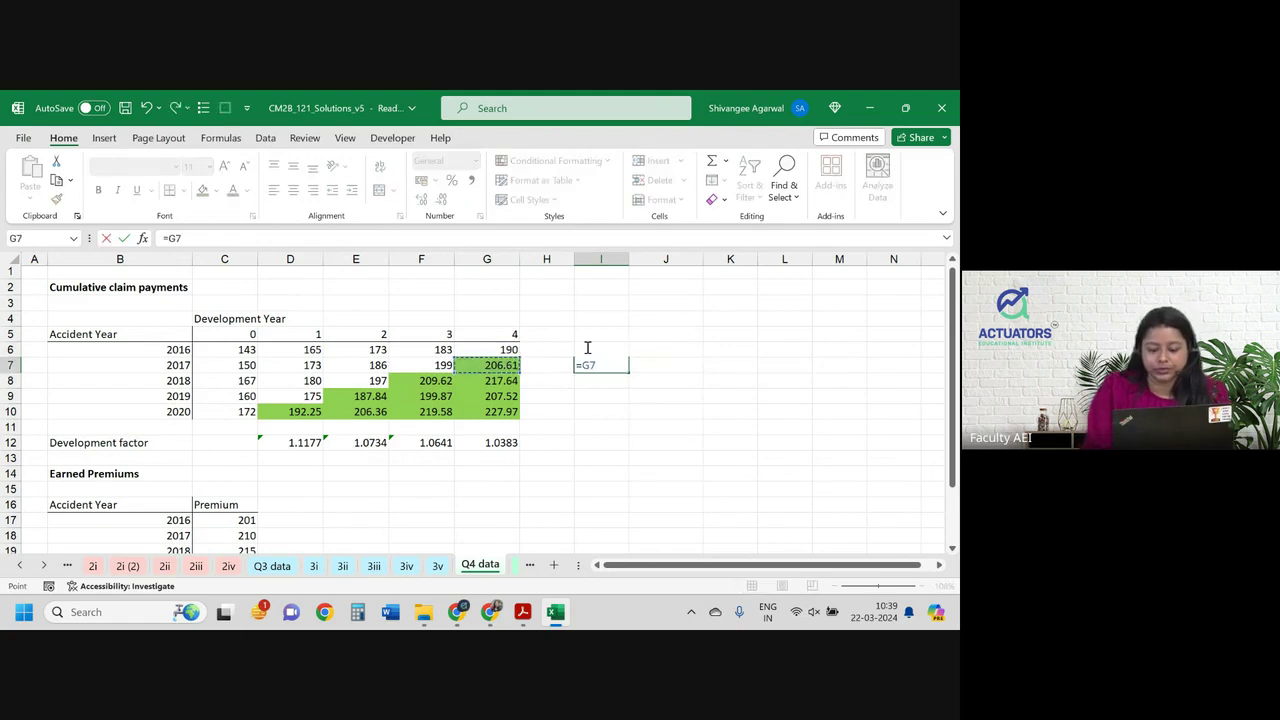
{"action": "key", "text": "Left"}
{"action": "key", "text": "Left"}
{"action": "key", "text": "Return"}
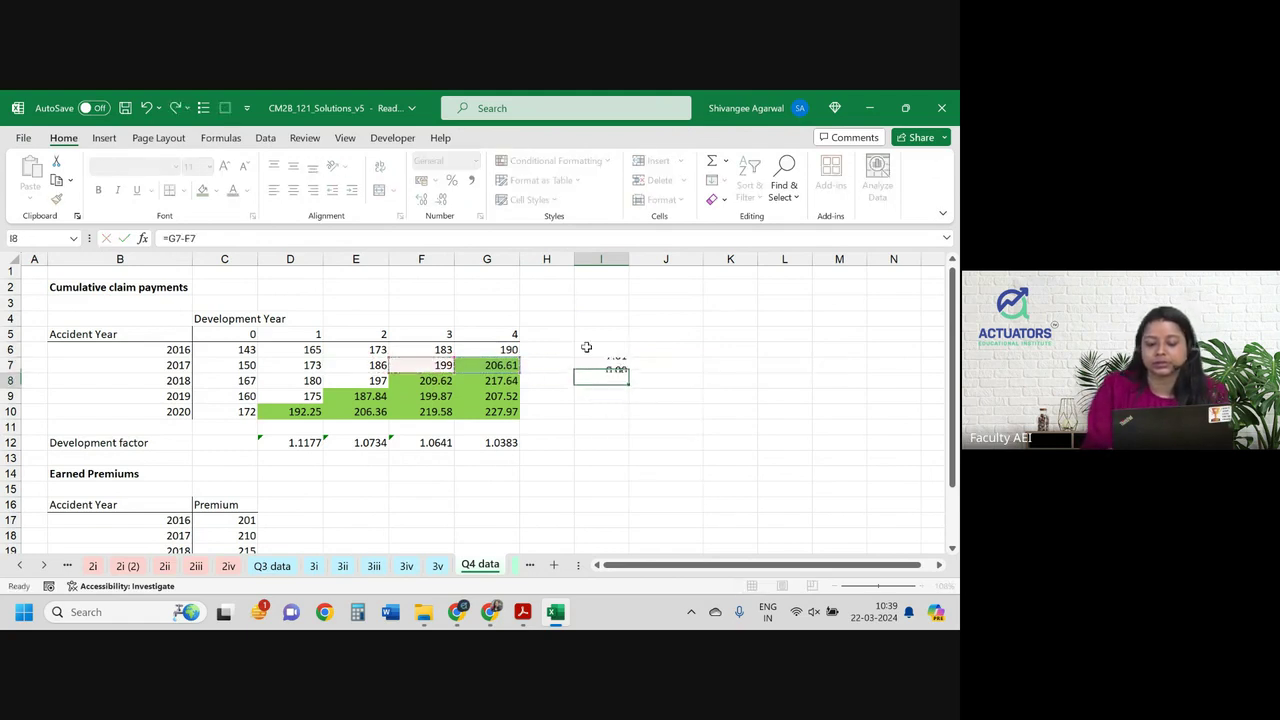
{"action": "left_click", "coordinate": [610, 365]}
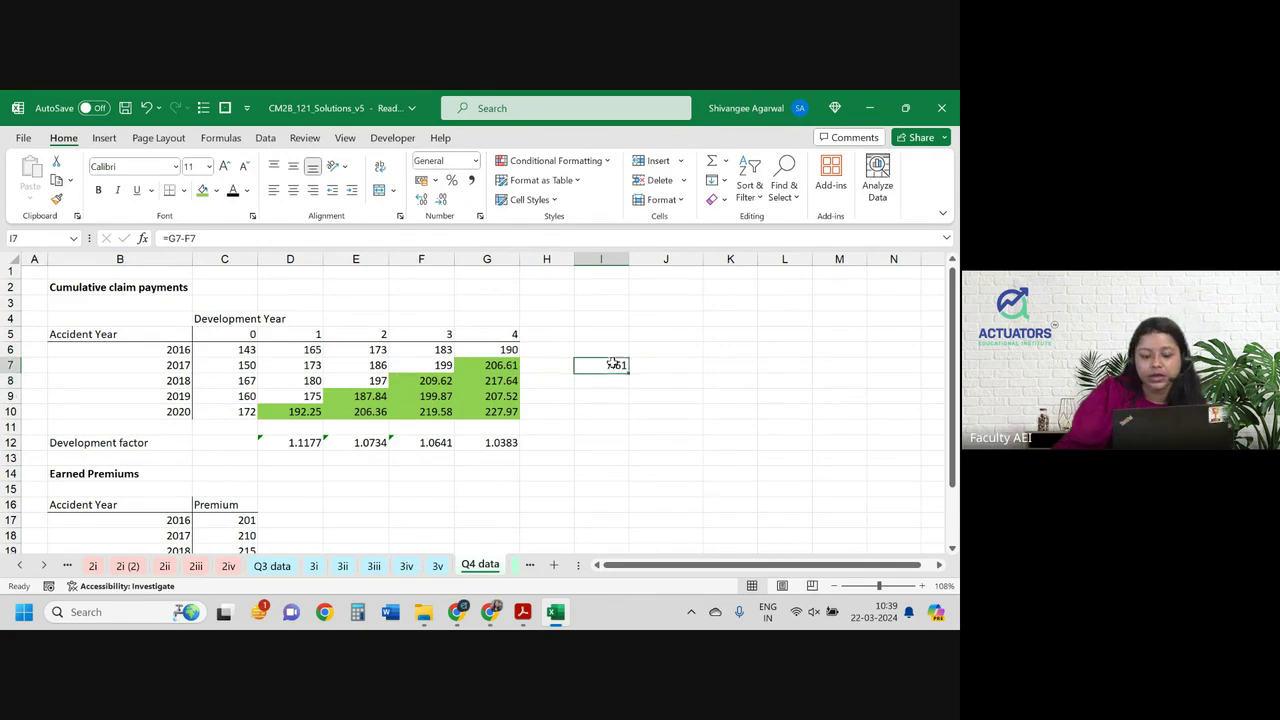
{"action": "left_click_drag", "start_coordinate": [628, 372], "coordinate": [626, 418]}
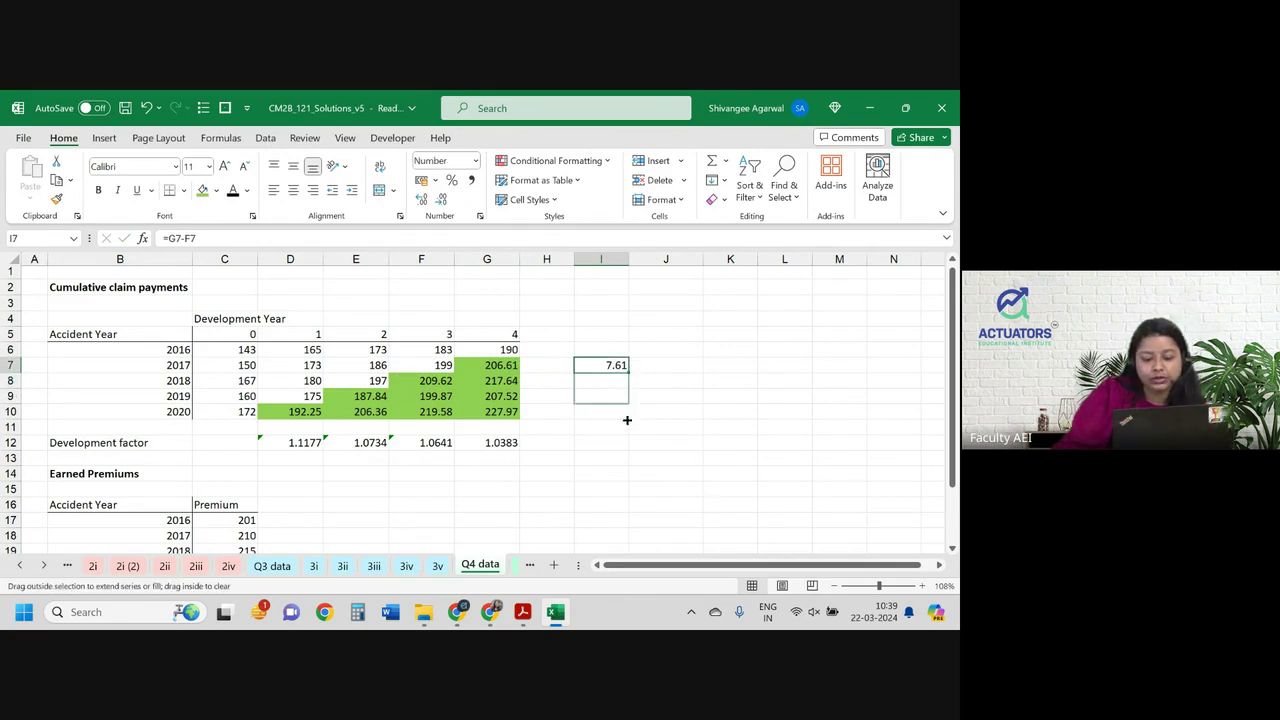
Repoint the 2018–2020 formulas at each year's latest paid value, giving 20.64, 32.52 and 55.97.
{"action": "double_click", "coordinate": [584, 384]}
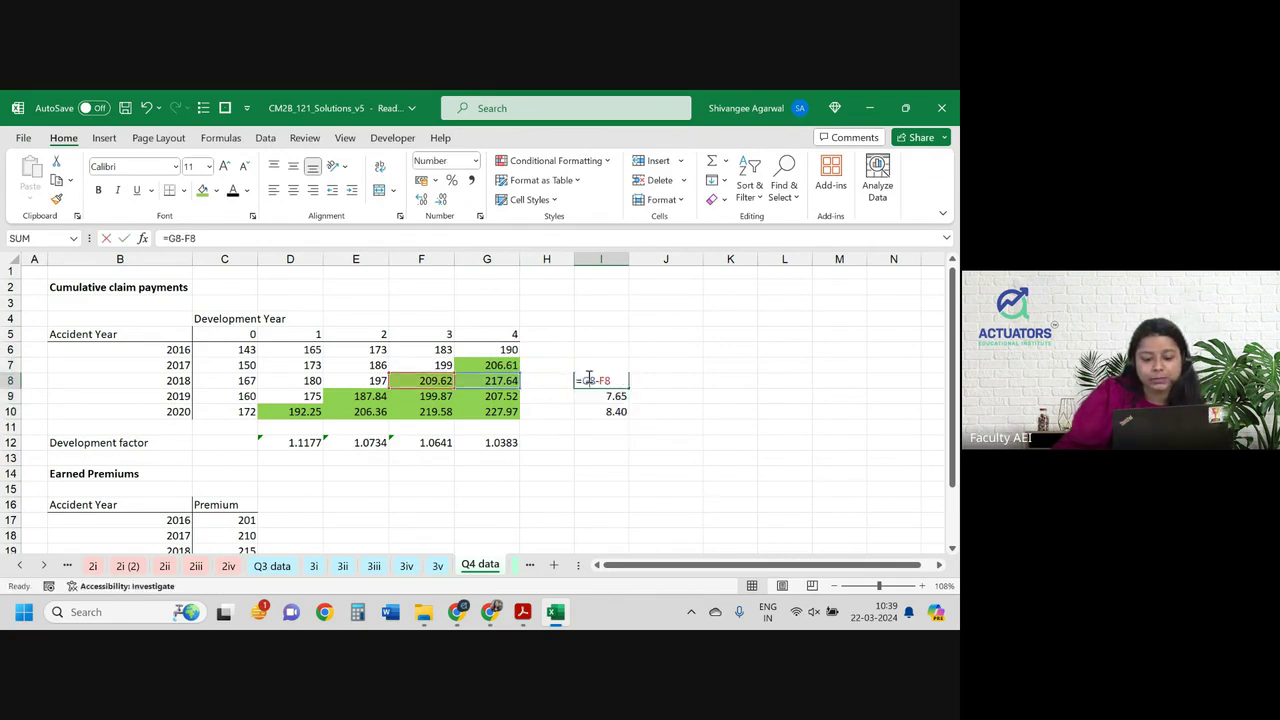
{"action": "key", "text": "Return"}
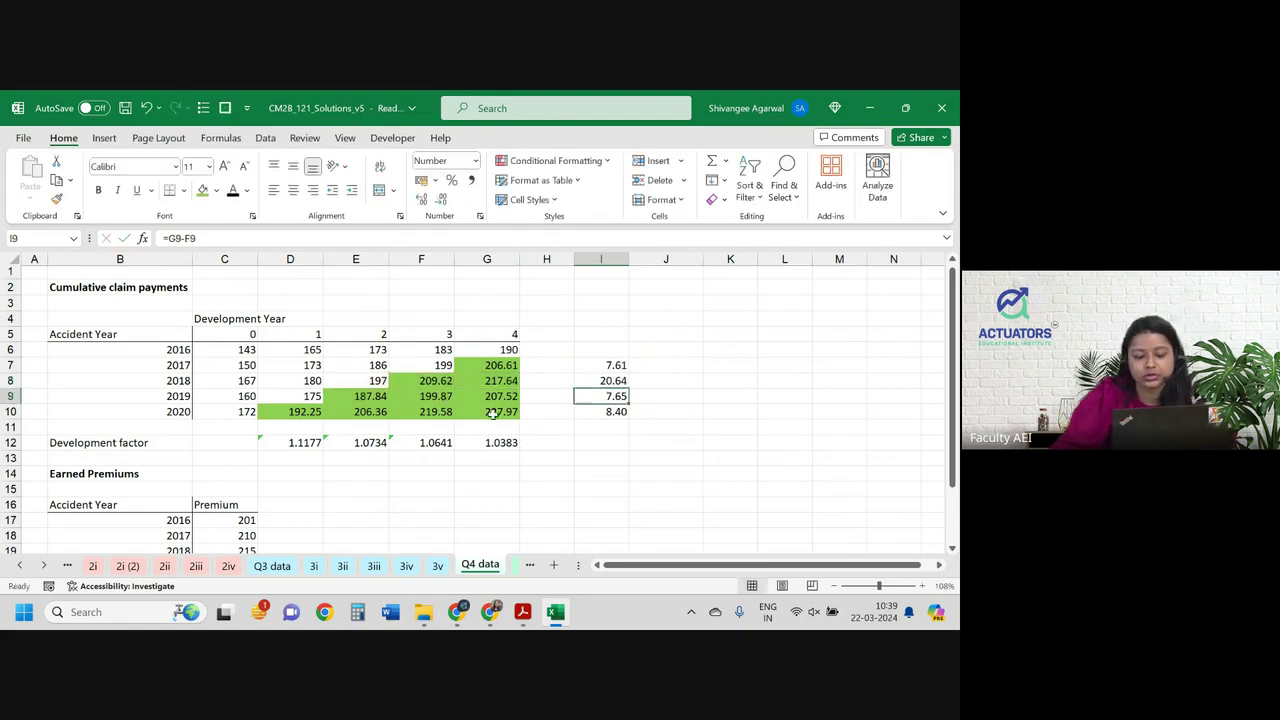
{"action": "key", "text": "F2"}
{"action": "left_click_drag", "start_coordinate": [400, 404], "coordinate": [302, 405]}
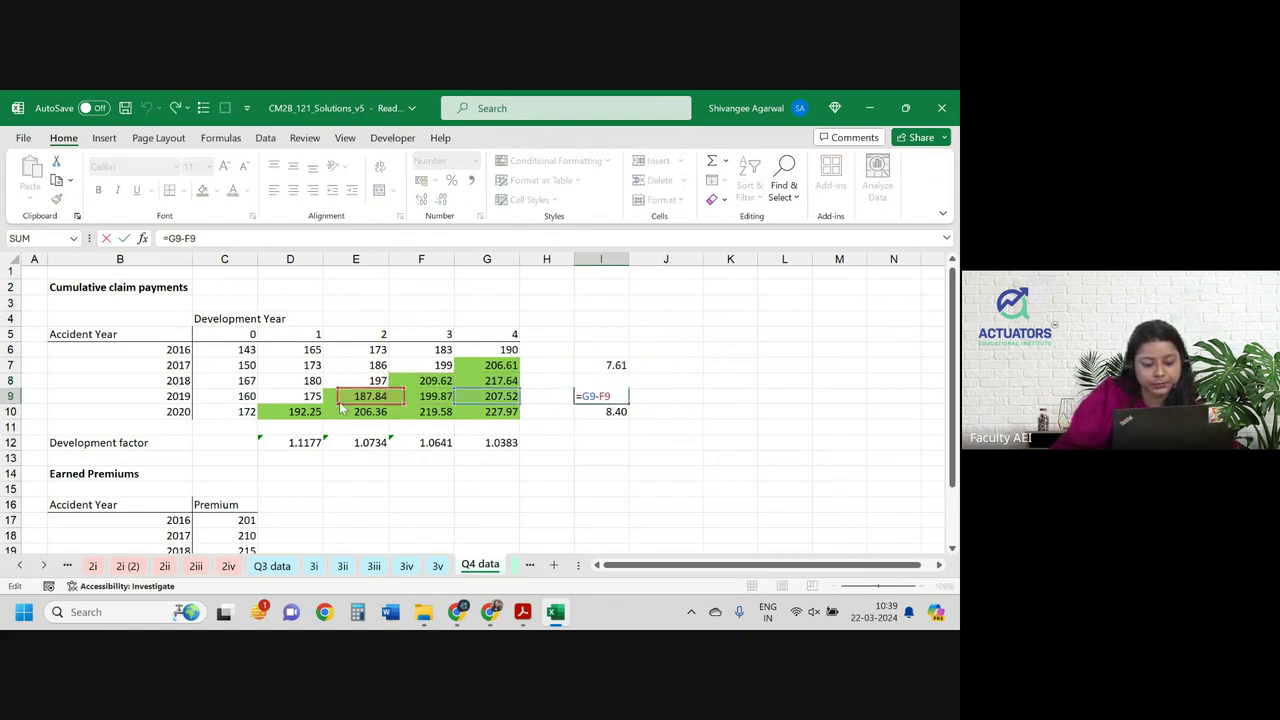
{"action": "key", "text": "Return"}
{"action": "double_click", "coordinate": [604, 413]}
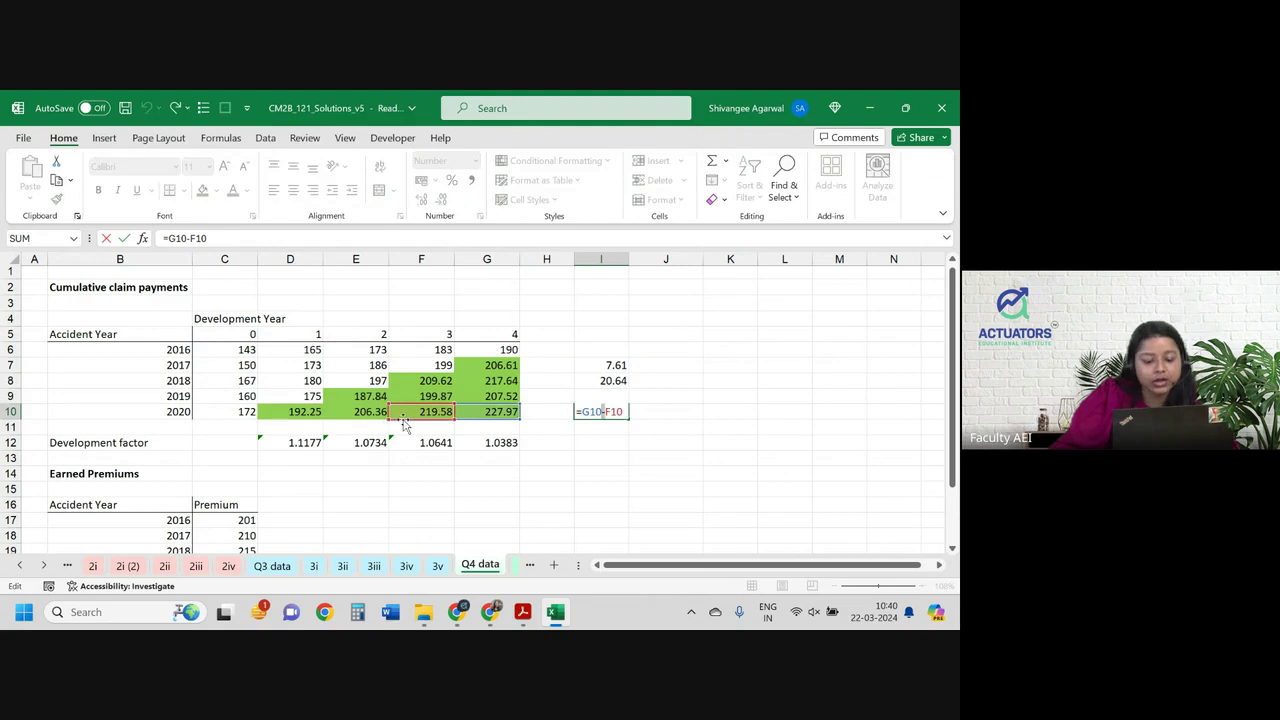
{"action": "left_click_drag", "start_coordinate": [449, 419], "coordinate": [254, 420]}
{"action": "key", "text": "Return"}
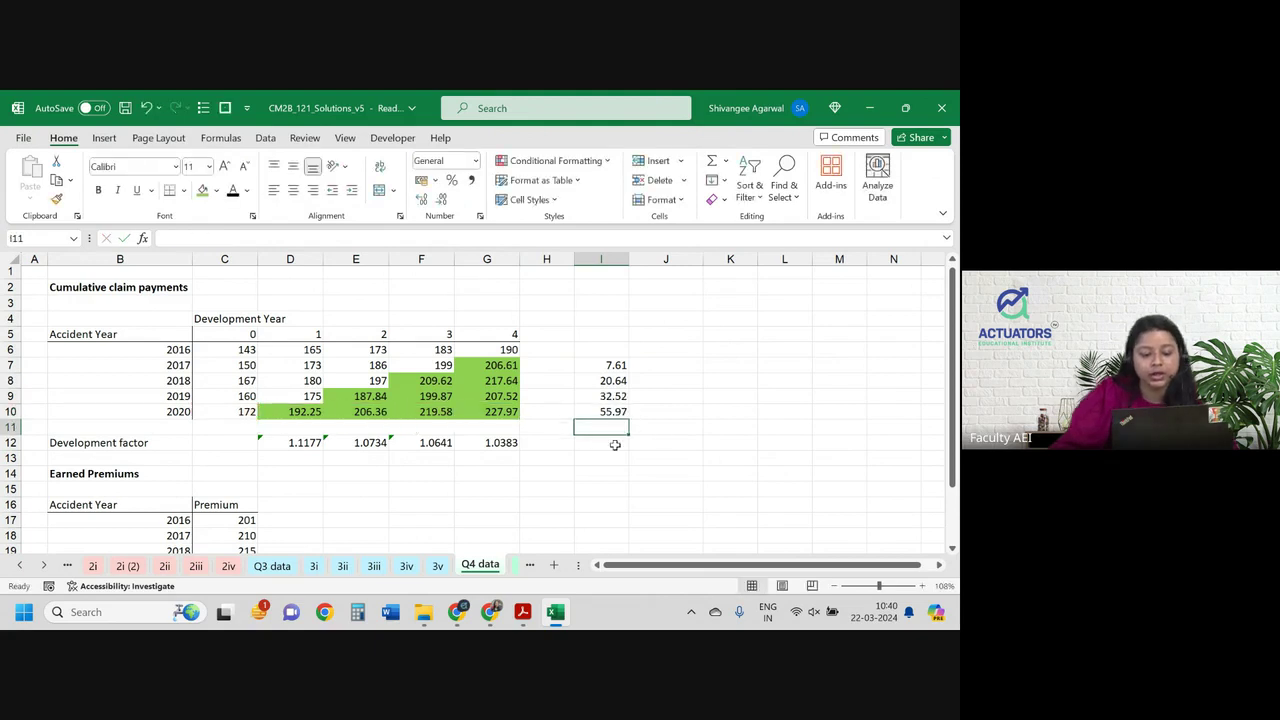
{"action": "left_click", "coordinate": [596, 440]}
Total I7:I11 as 116.74 in green-filled I12, labelled 'Reserve' in J12.
{"action": "key", "text": "alt+equal"}
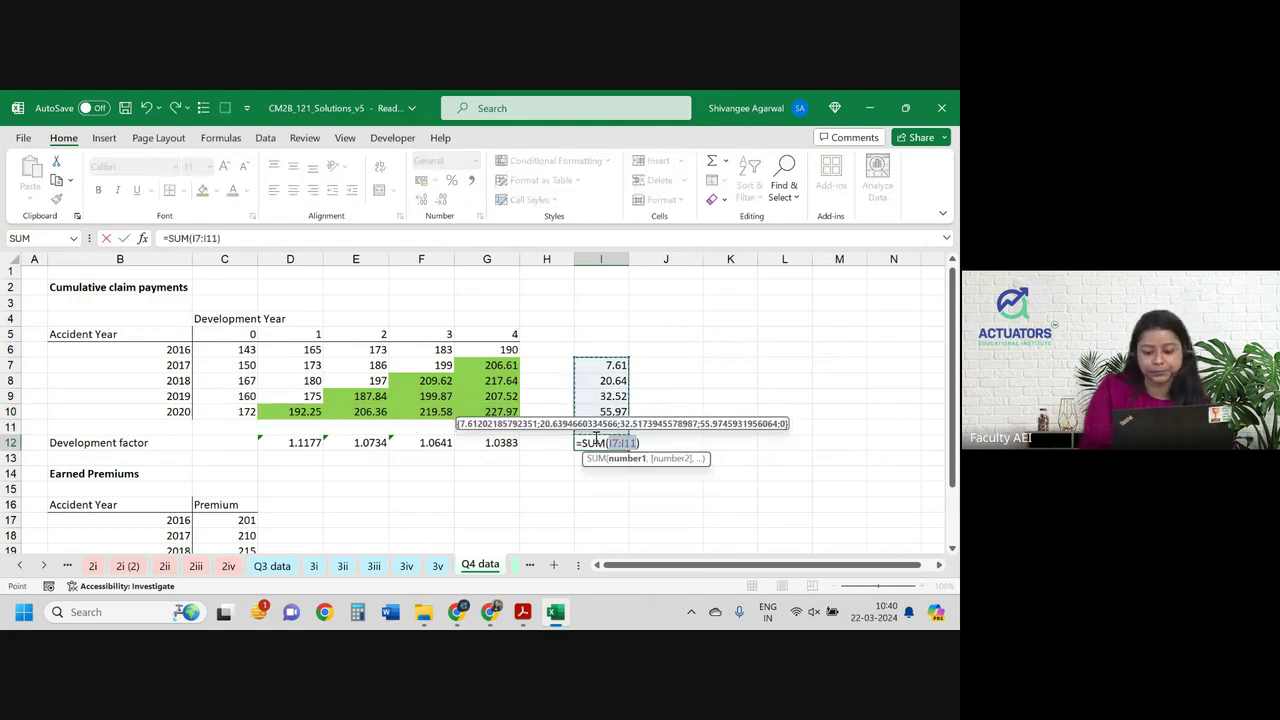
{"action": "key", "text": "Return"}
{"action": "left_click", "coordinate": [595, 440]}
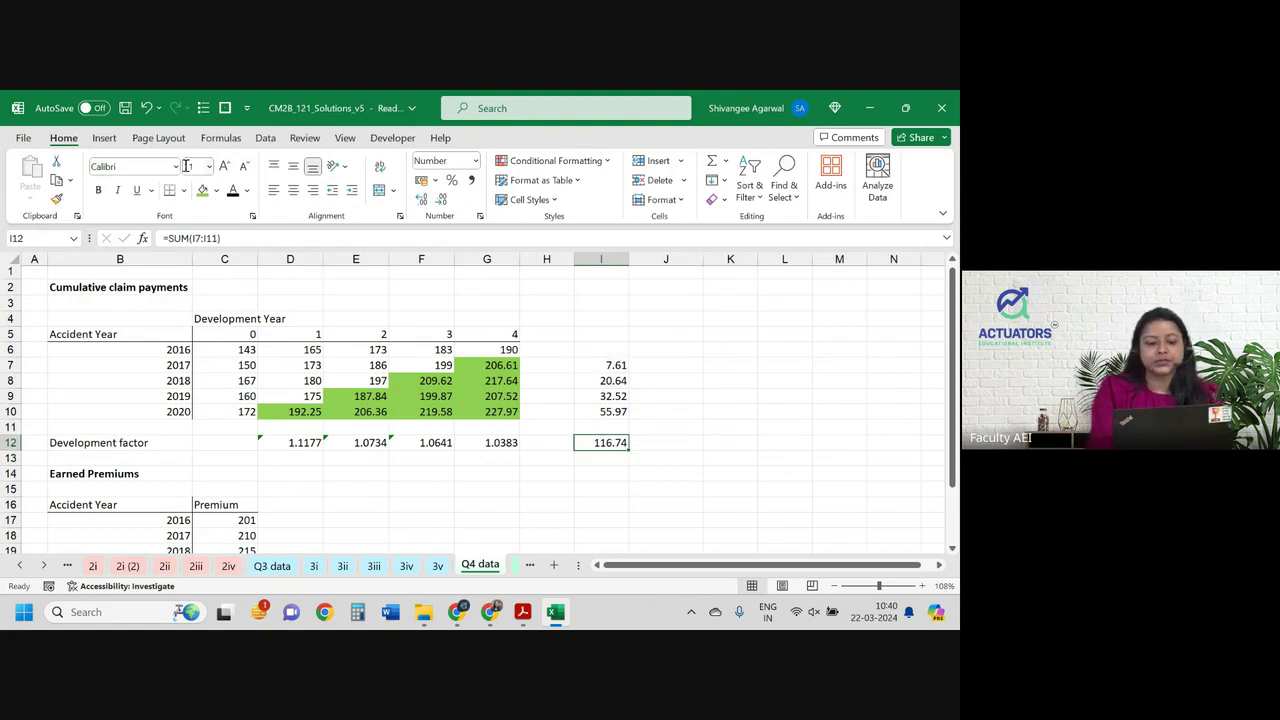
{"action": "left_click", "coordinate": [204, 190]}
{"action": "left_click", "coordinate": [663, 442]}
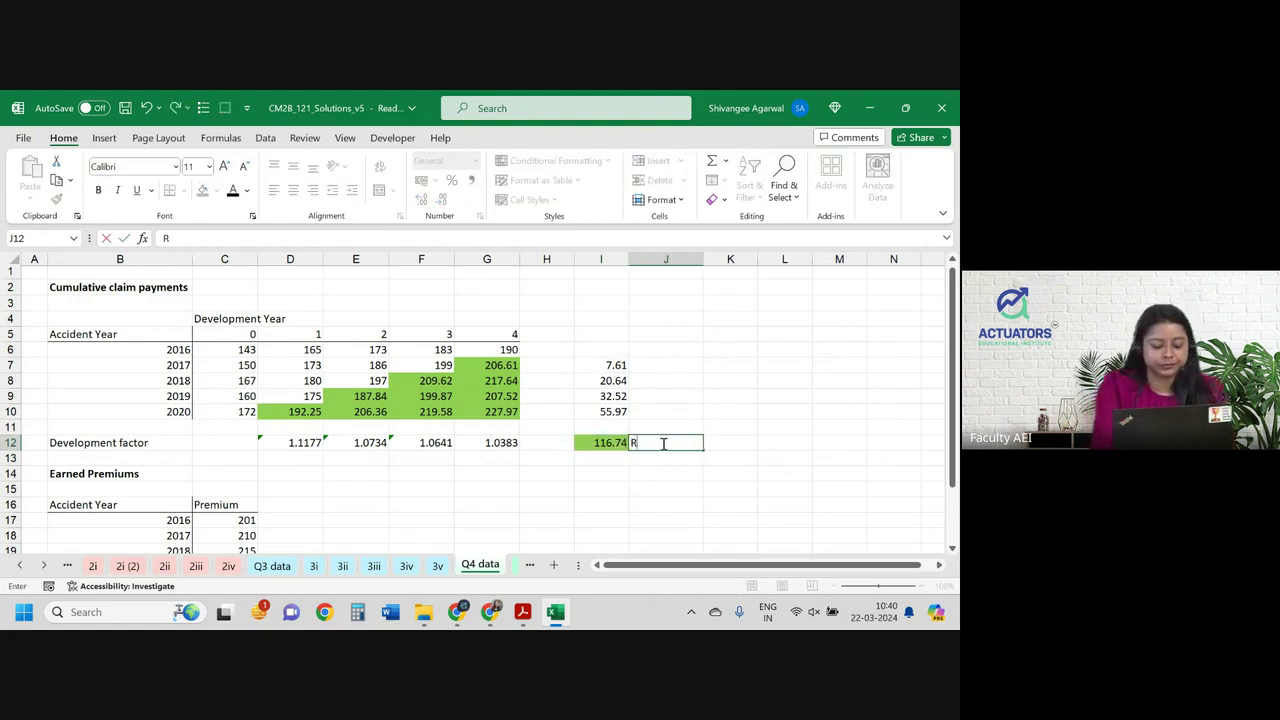
{"action": "type", "text": "Reserve"}
{"action": "key", "text": "Return"}
{"action": "key", "text": "Up"}
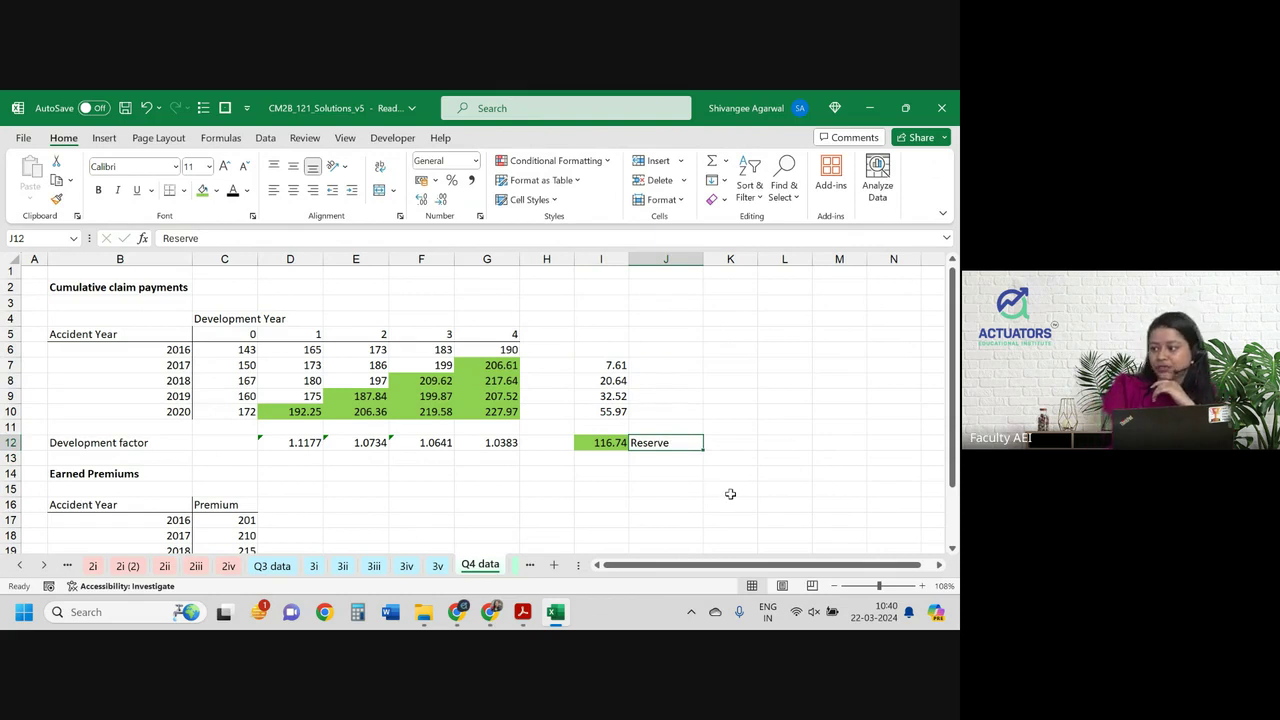
{"action": "left_click", "coordinate": [586, 428]}
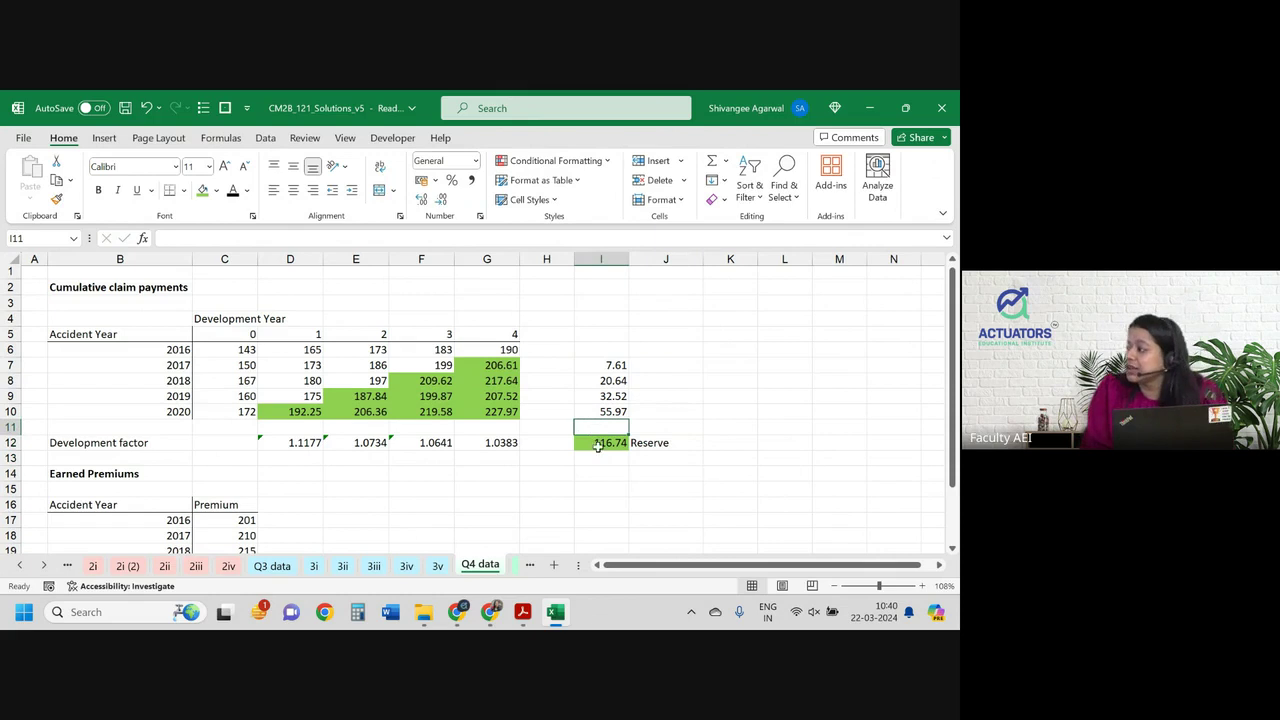
{"action": "left_click", "coordinate": [598, 444]}
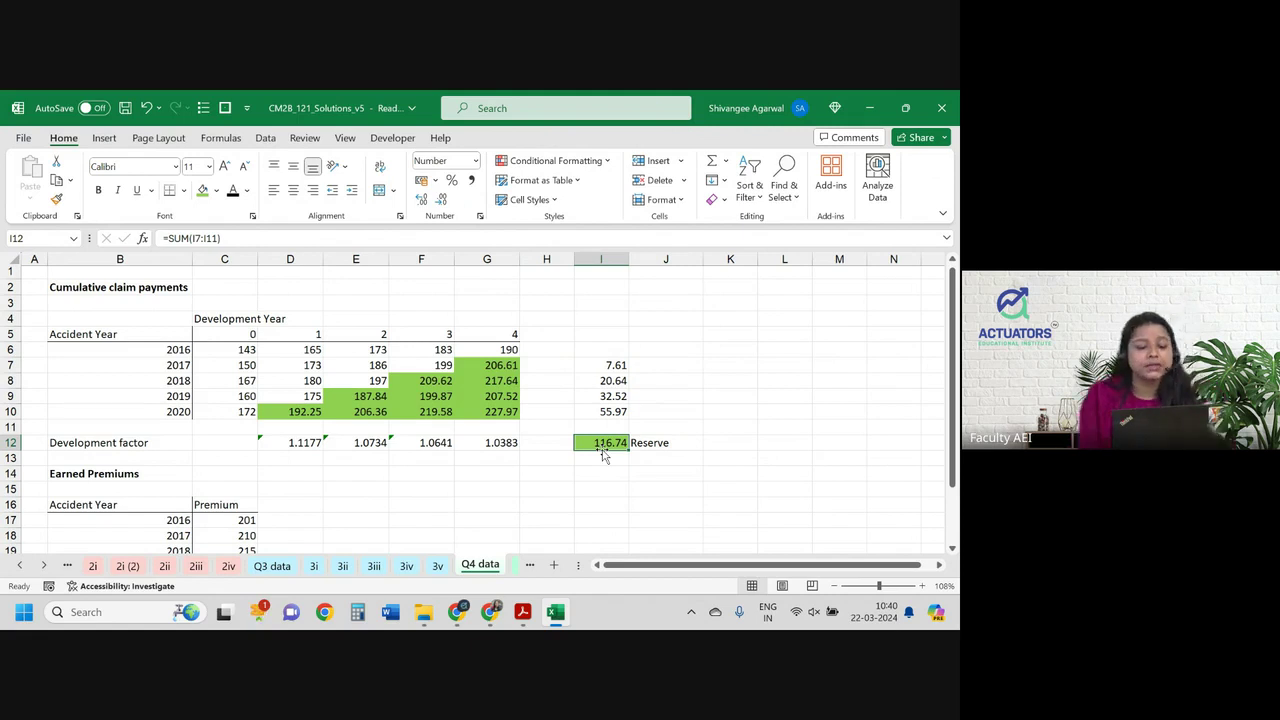
{"action": "scroll", "coordinate": [603, 455], "scroll_direction": "down", "scroll_amount": 2}
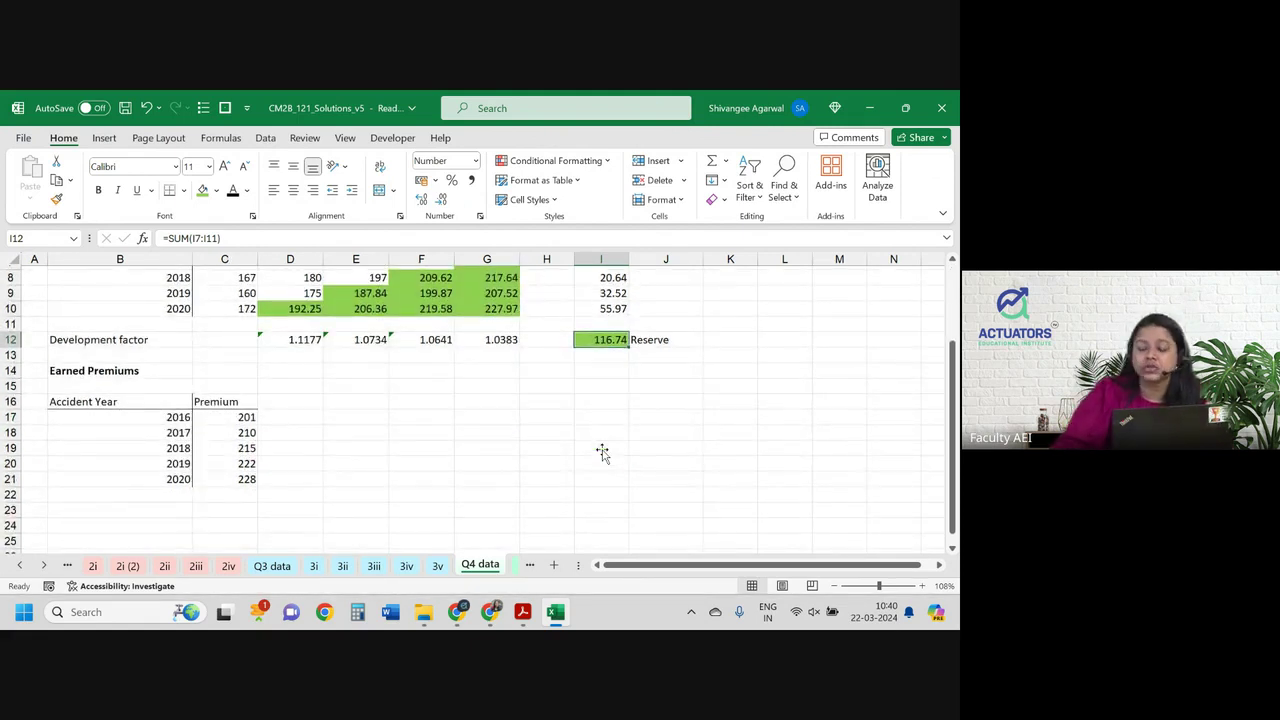
Reduce the development factors in D12:G12 to two decimals (1.12, 1.07, 1.06, 1.04).
{"action": "left_click", "coordinate": [270, 352]}
{"action": "key", "text": "shift+Right"}
{"action": "key", "text": "shift+Right"}
{"action": "key", "text": "shift+Right"}
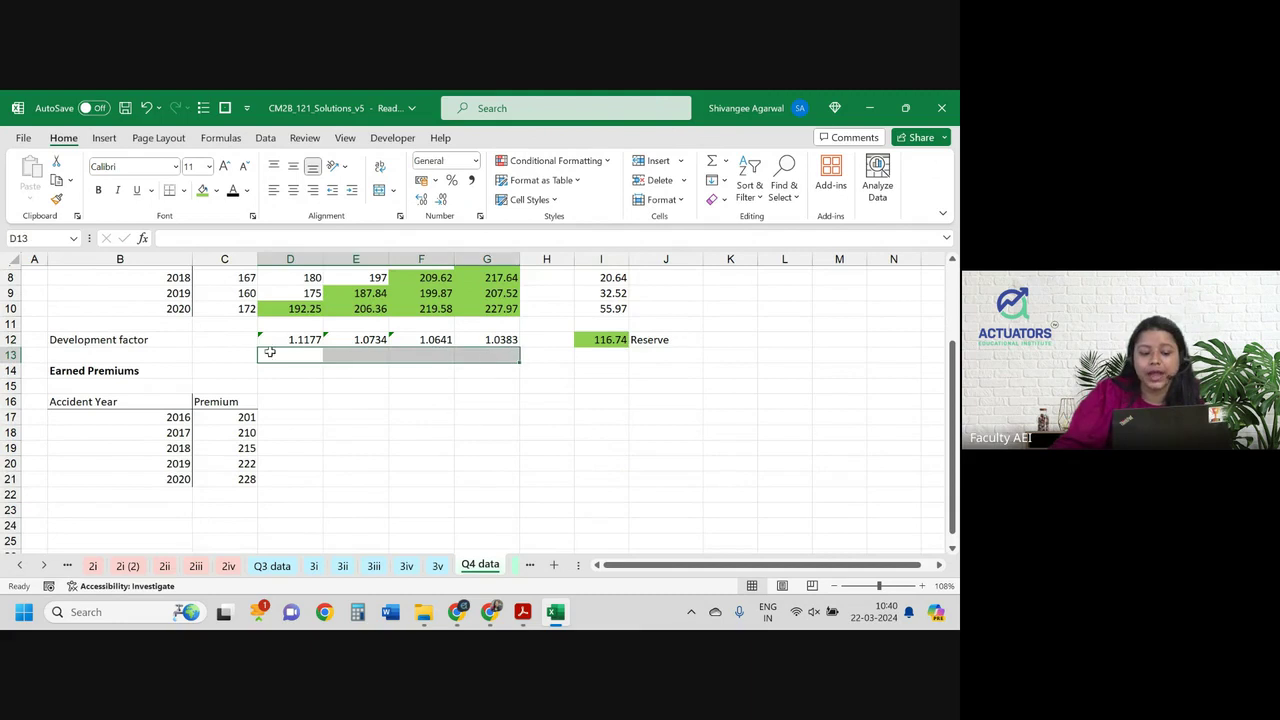
{"action": "left_click_drag", "start_coordinate": [290, 340], "coordinate": [487, 340]}
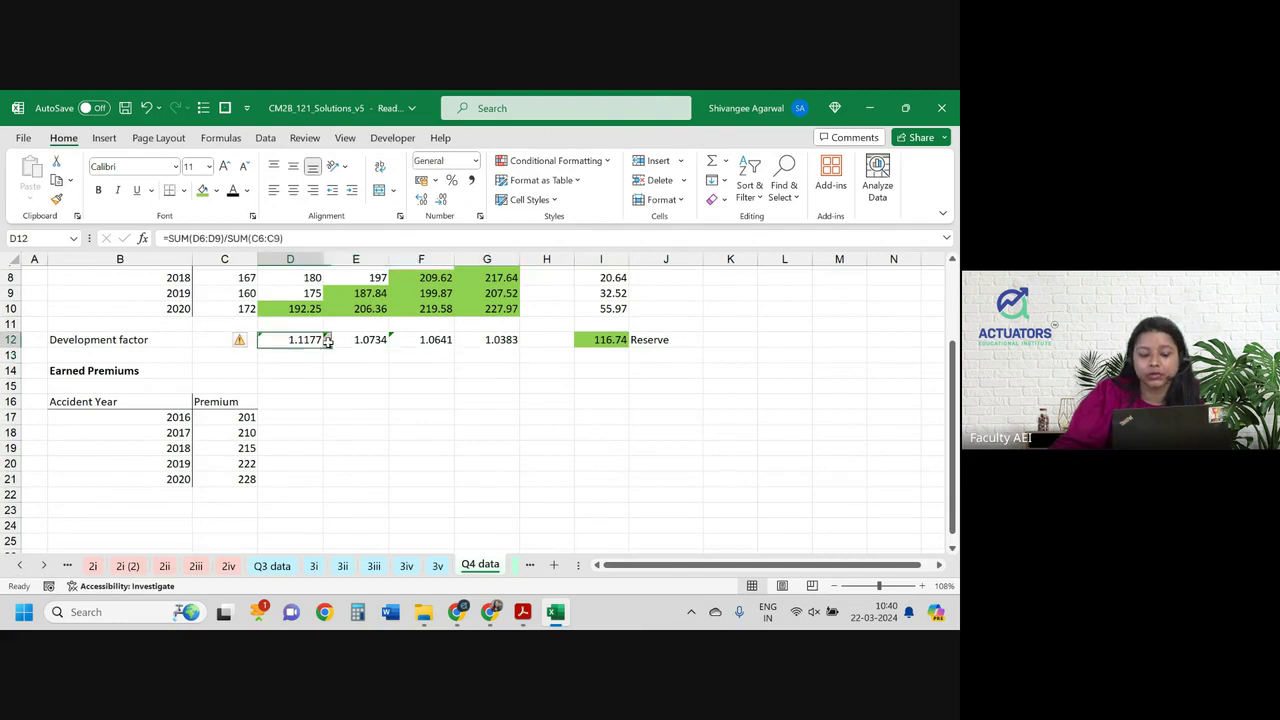
{"action": "left_click", "coordinate": [441, 198]}
{"action": "left_click", "coordinate": [441, 198]}
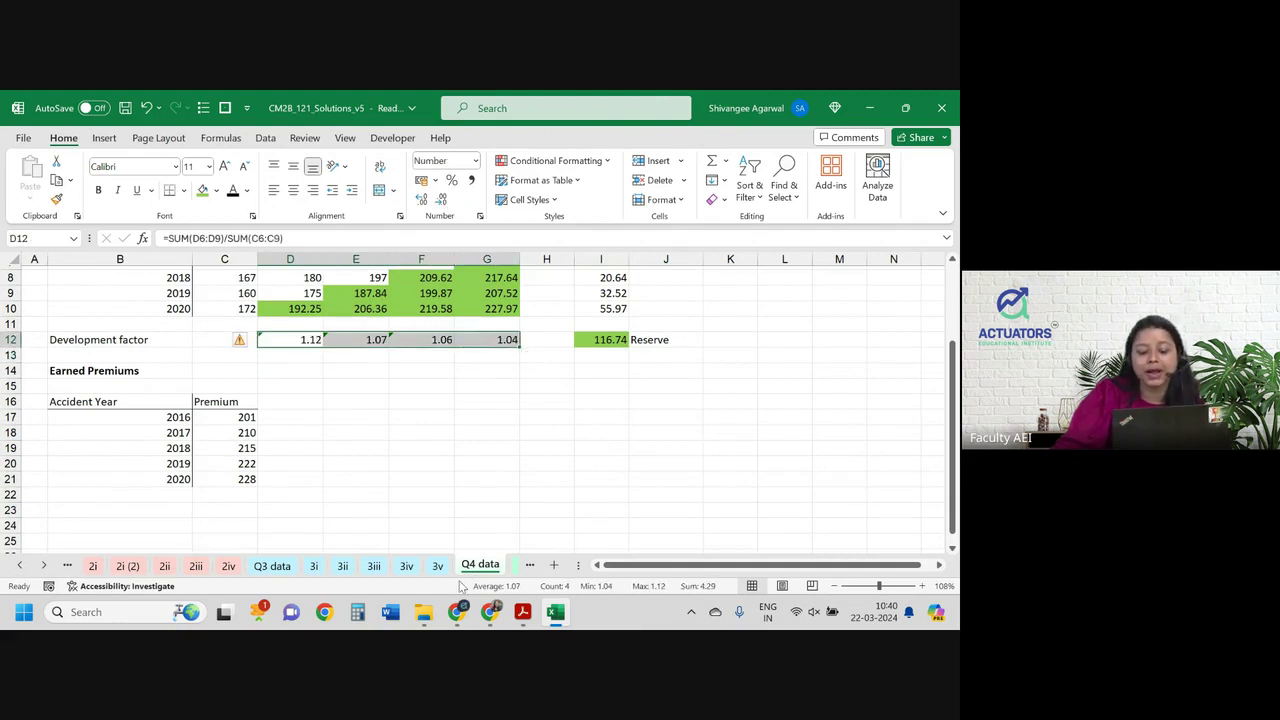
{"action": "left_click", "coordinate": [470, 510]}
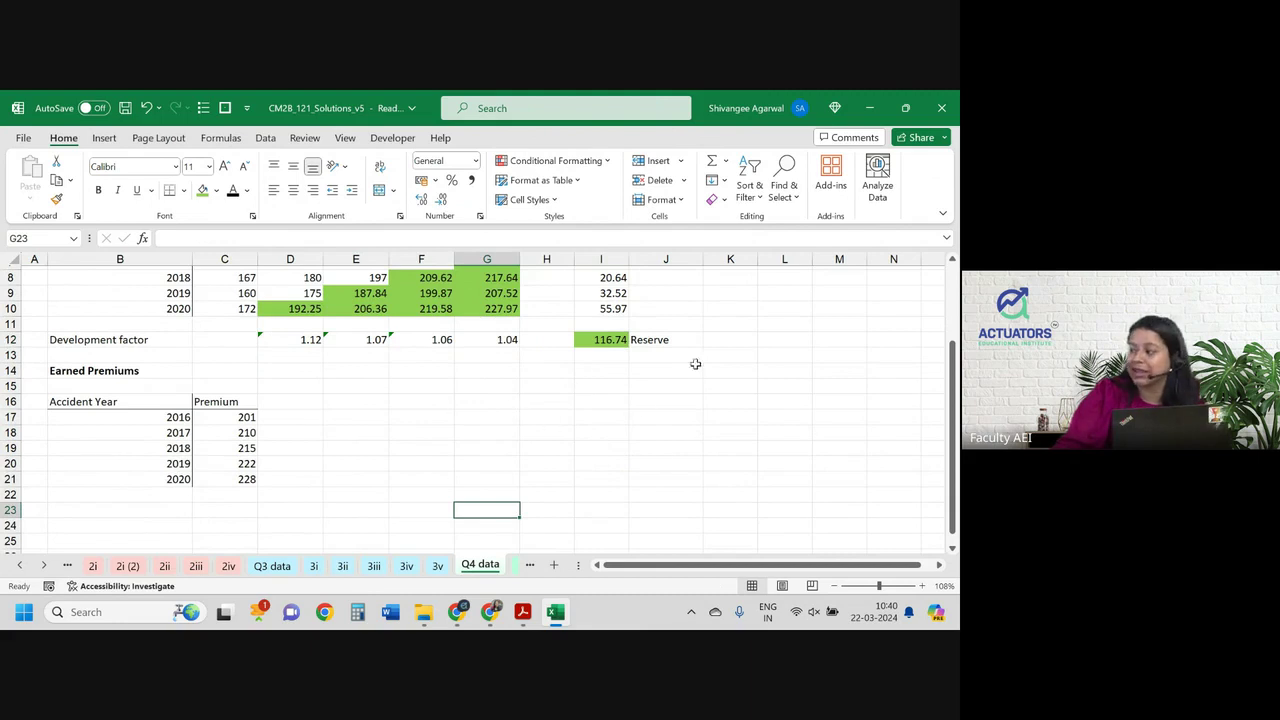
Head column I with 'Future claims' in cell I5.
{"action": "scroll", "coordinate": [545, 442], "scroll_direction": "up", "scroll_amount": 2}
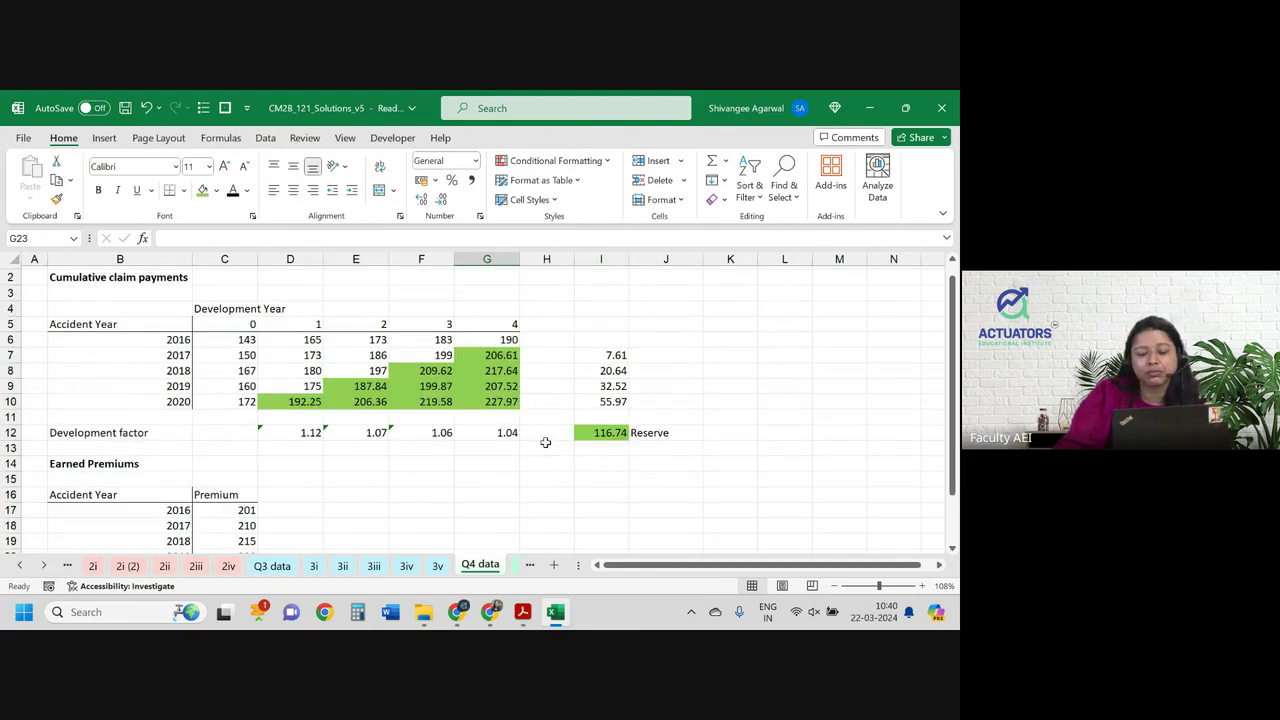
{"action": "left_click", "coordinate": [595, 324]}
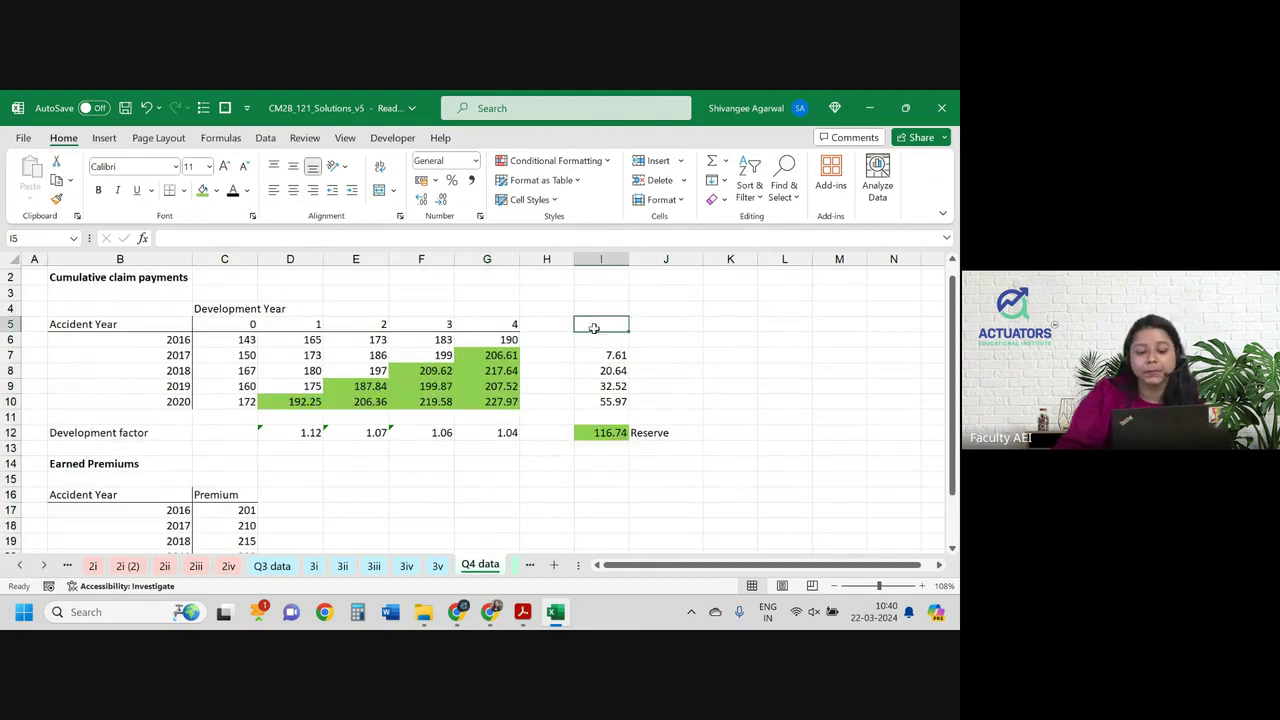
{"action": "type", "text": "Future cla"}
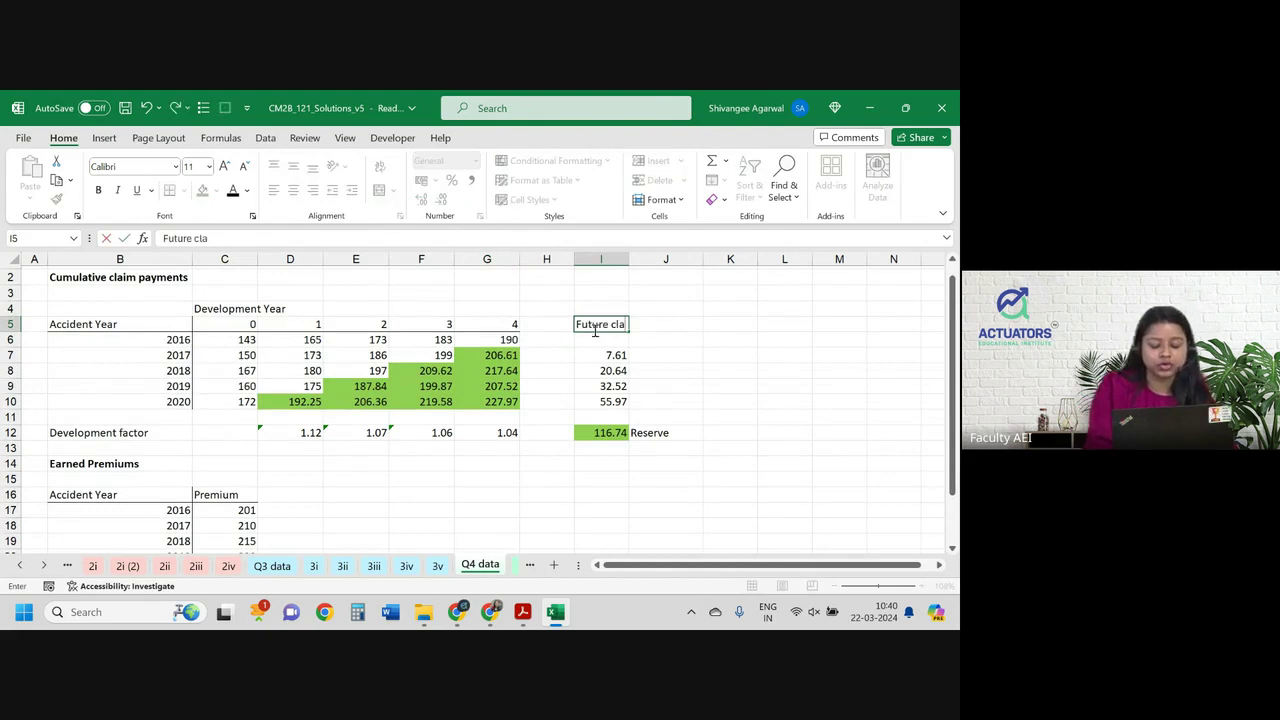
{"action": "type", "text": "ims"}
{"action": "key", "text": "Return"}
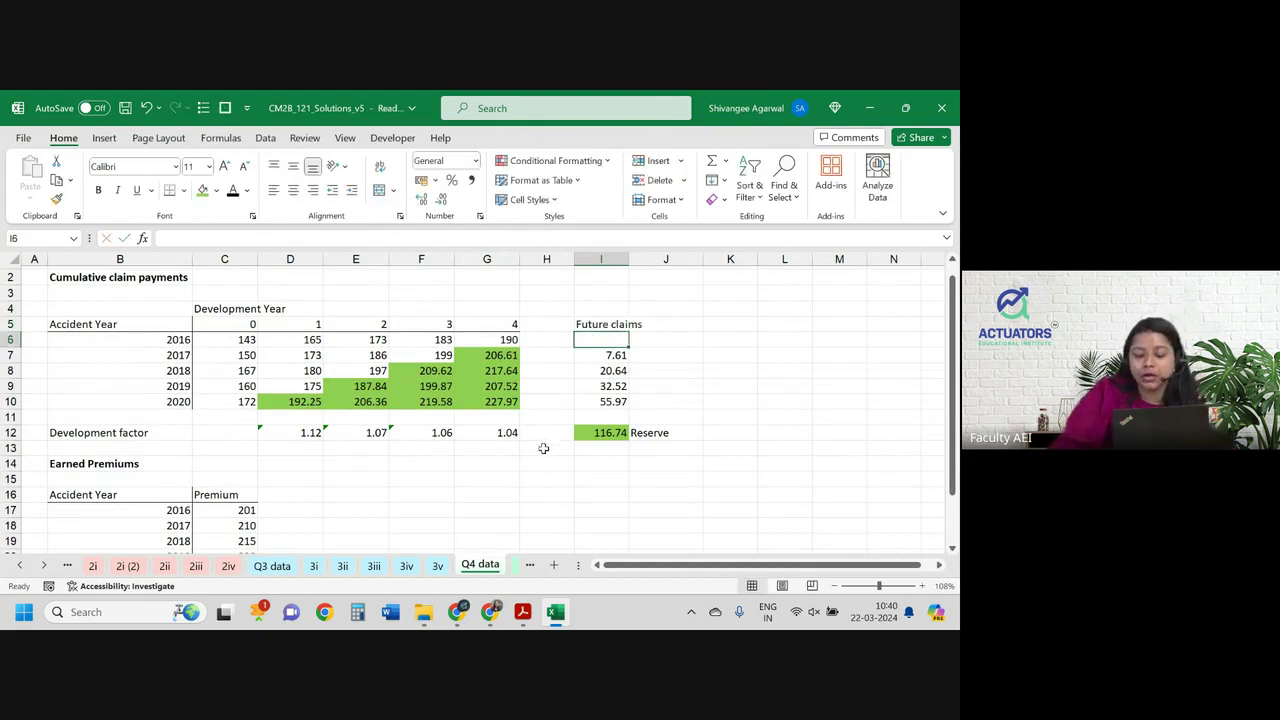
Show the development factors in D12:G12 to three decimals (1.118, 1.073).
{"action": "scroll", "coordinate": [530, 427], "scroll_direction": "down", "scroll_amount": 1}
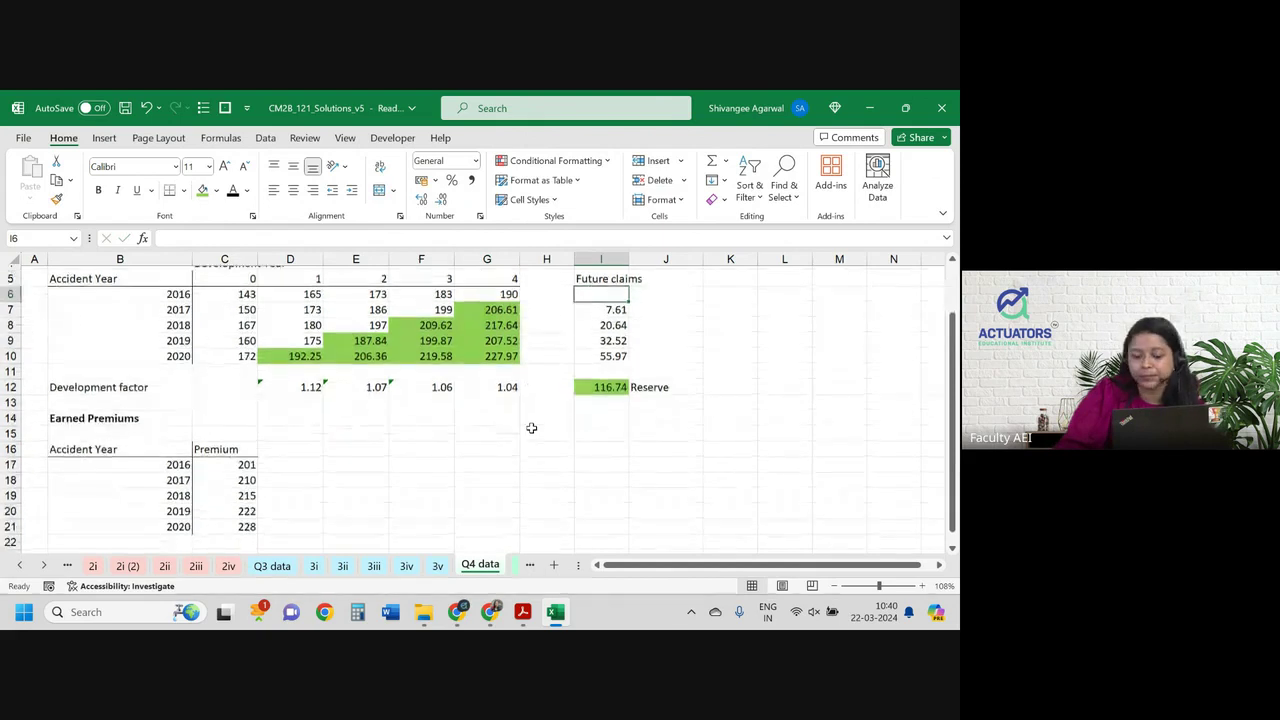
{"action": "scroll", "coordinate": [530, 427], "scroll_direction": "down", "scroll_amount": 1}
{"action": "left_click_drag", "start_coordinate": [316, 339], "coordinate": [505, 339]}
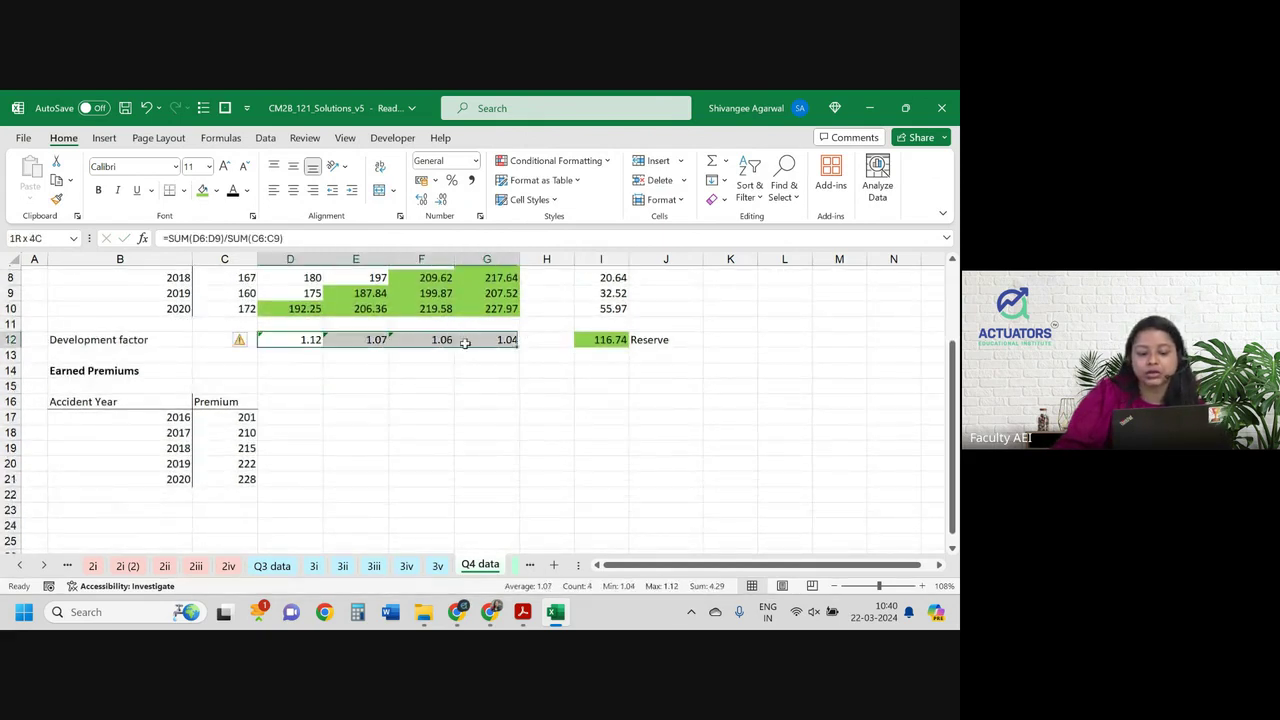
{"action": "left_click", "coordinate": [424, 198]}
{"action": "left_click", "coordinate": [410, 378]}
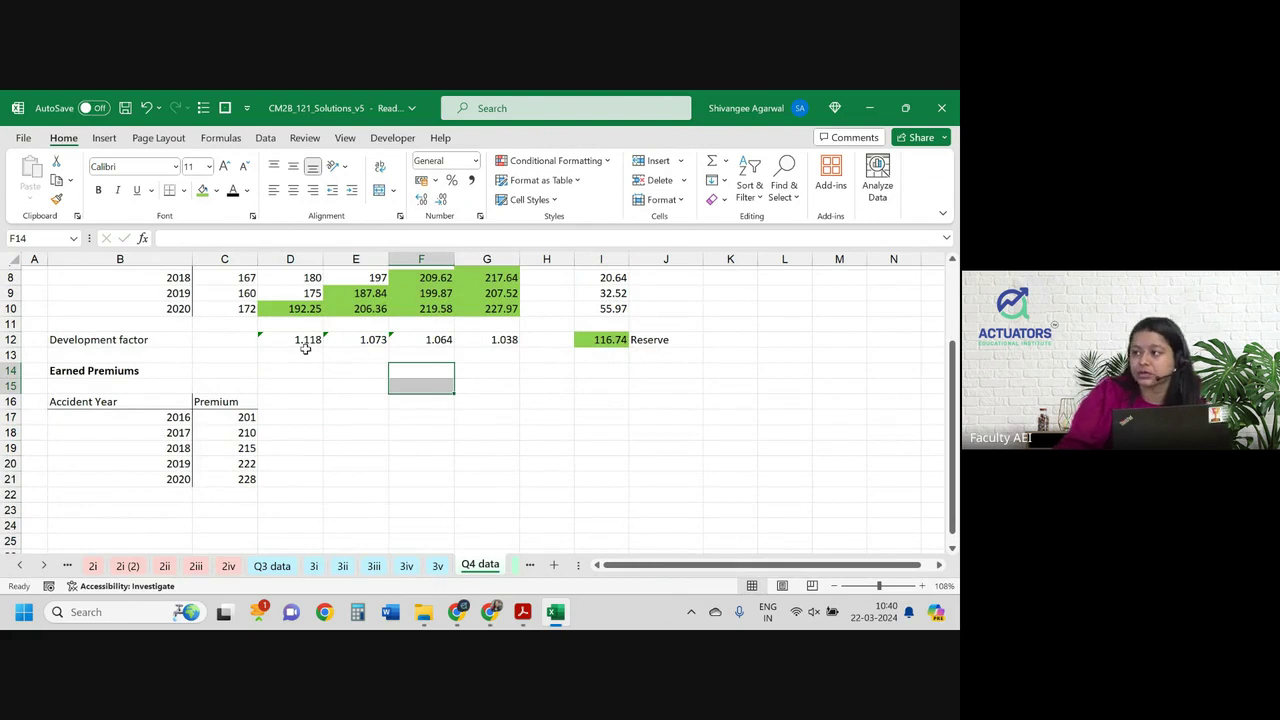
Insert blank rows above Earned Premiums and label B14 'Estimated loss ratio'.
{"action": "left_click", "coordinate": [7, 371]}
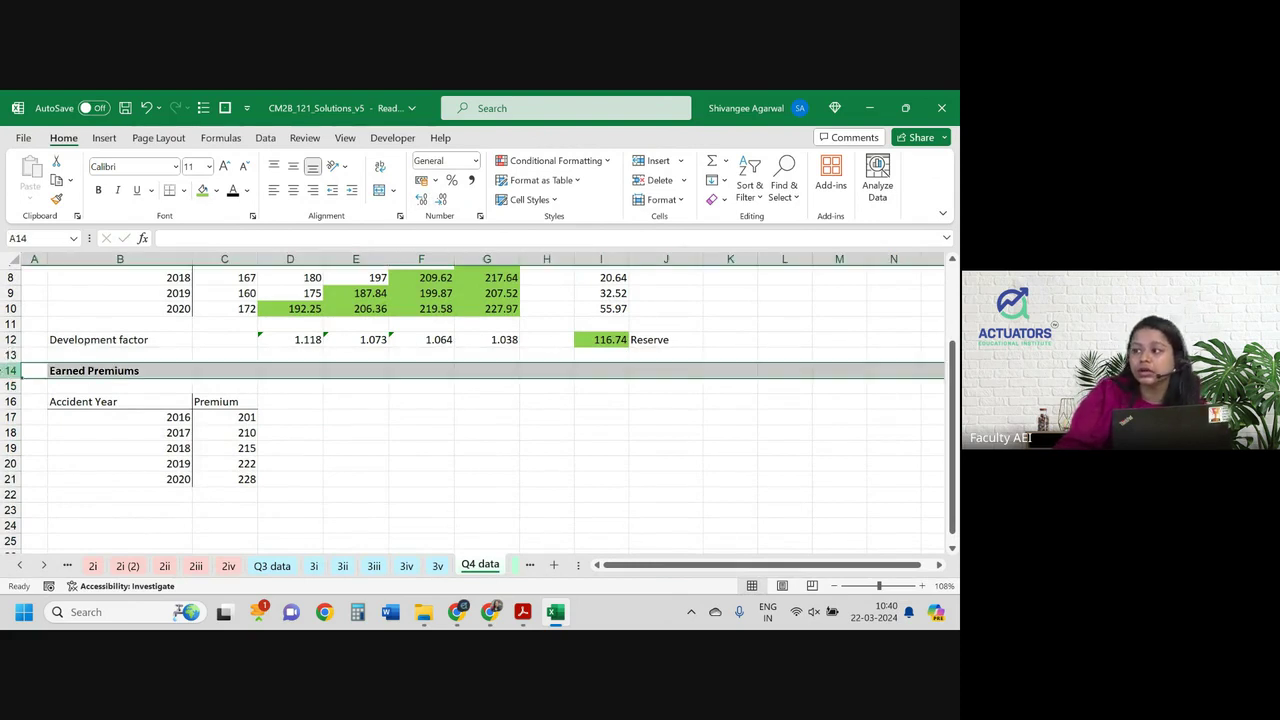
{"action": "key", "text": "ctrl+shift+plus"}
{"action": "key", "text": "ctrl+shift+plus"}
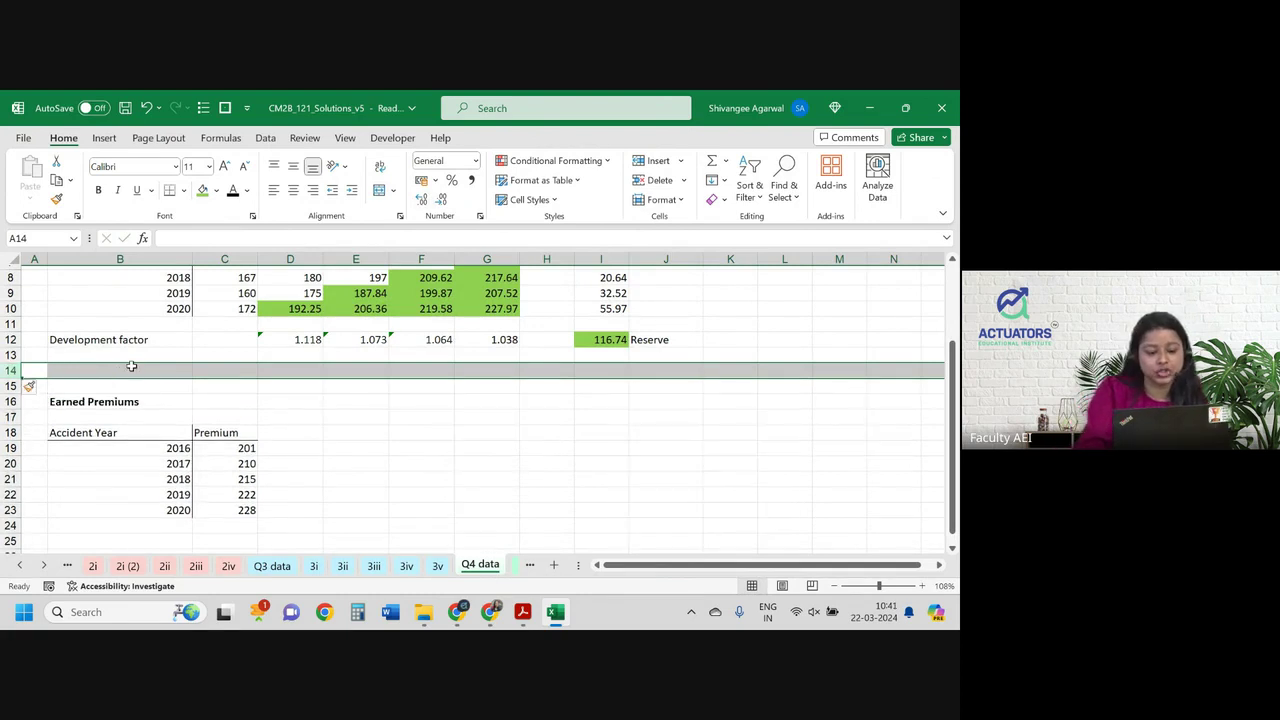
{"action": "left_click", "coordinate": [131, 366]}
{"action": "type", "text": "Es"}
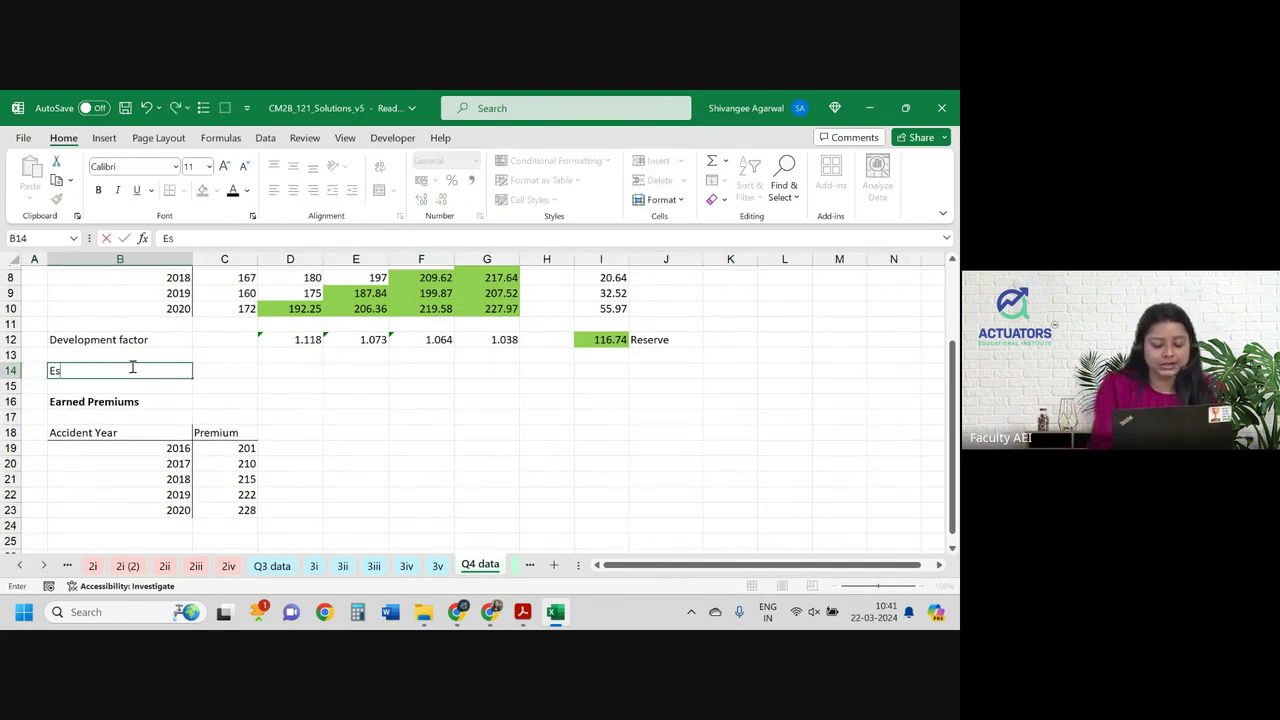
{"action": "type", "text": "timated loss r"}
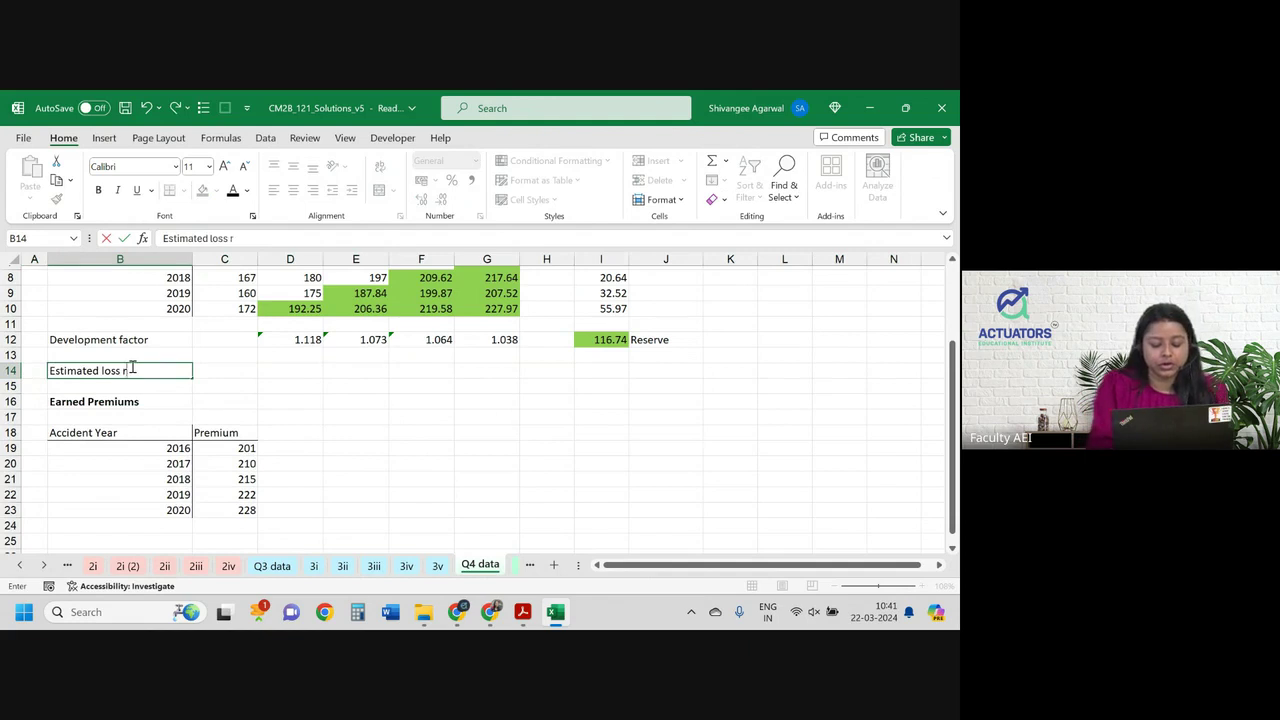
{"action": "type", "text": "atio"}
{"action": "key", "text": "Tab"}
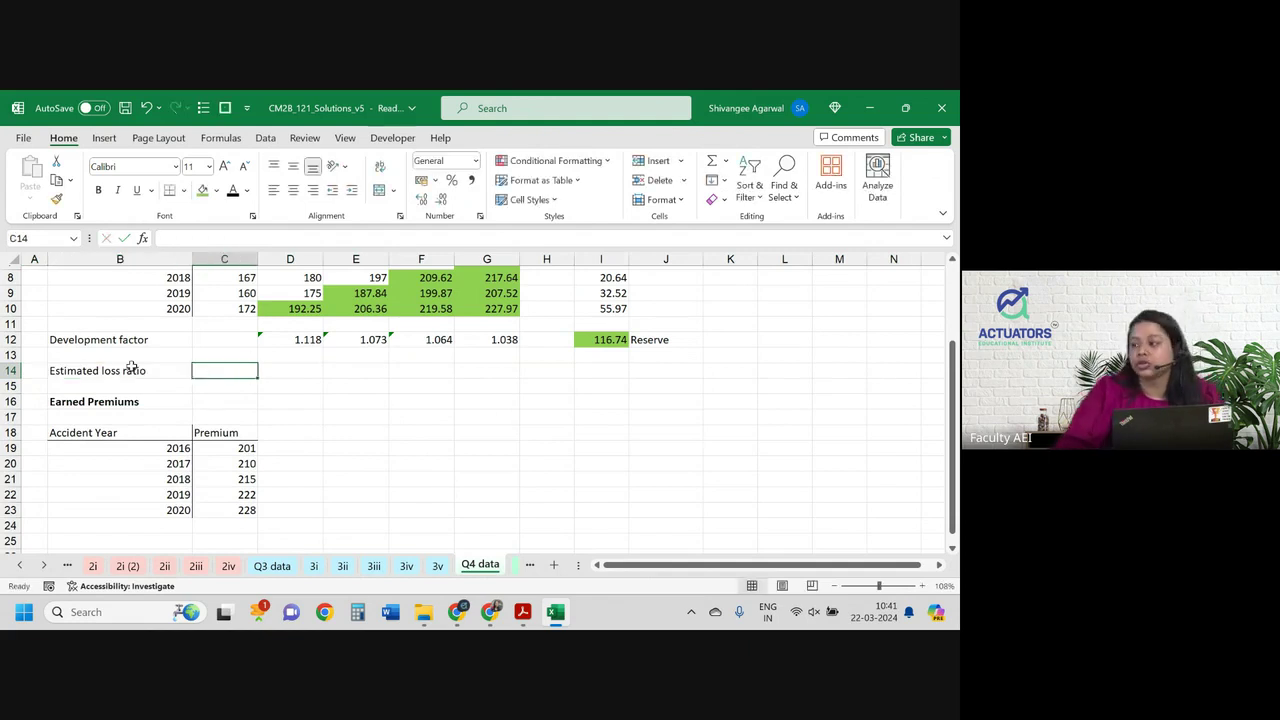
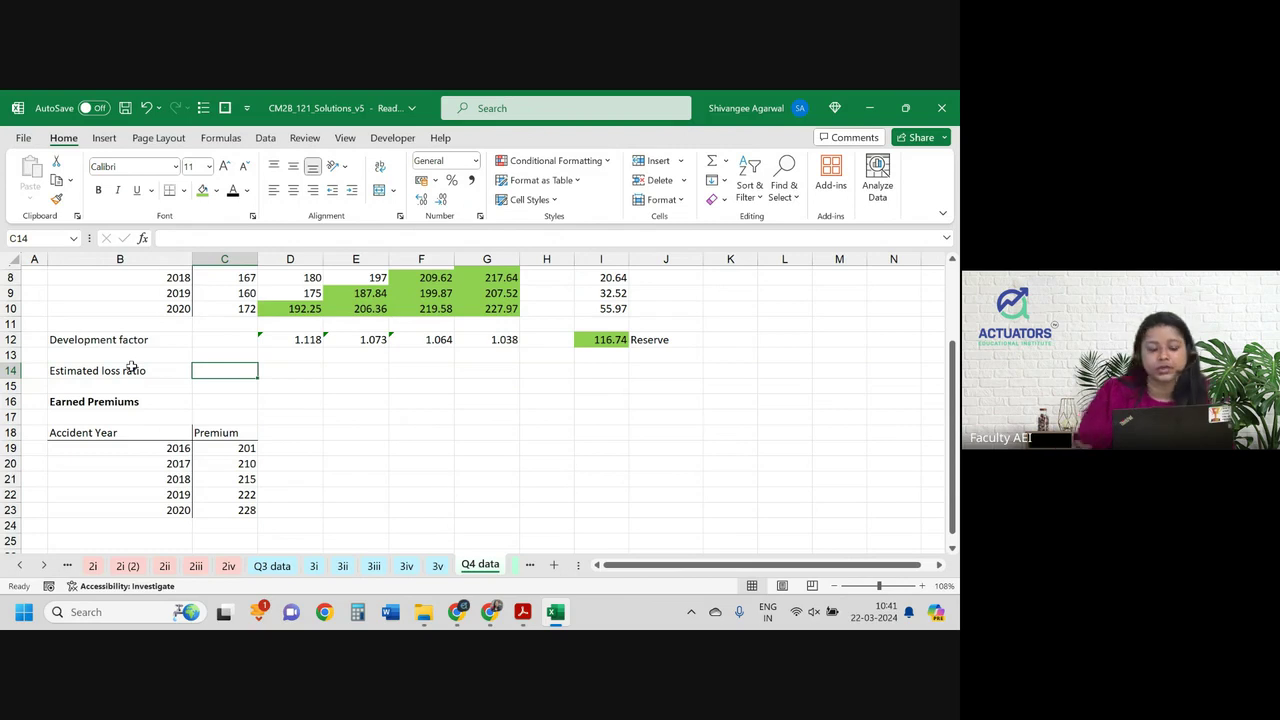
Enter the estimated loss ratio formula =G6/C19 in C14.
{"action": "type", "text": "="}
{"action": "scroll", "coordinate": [378, 357], "scroll_direction": "up", "scroll_amount": 2}
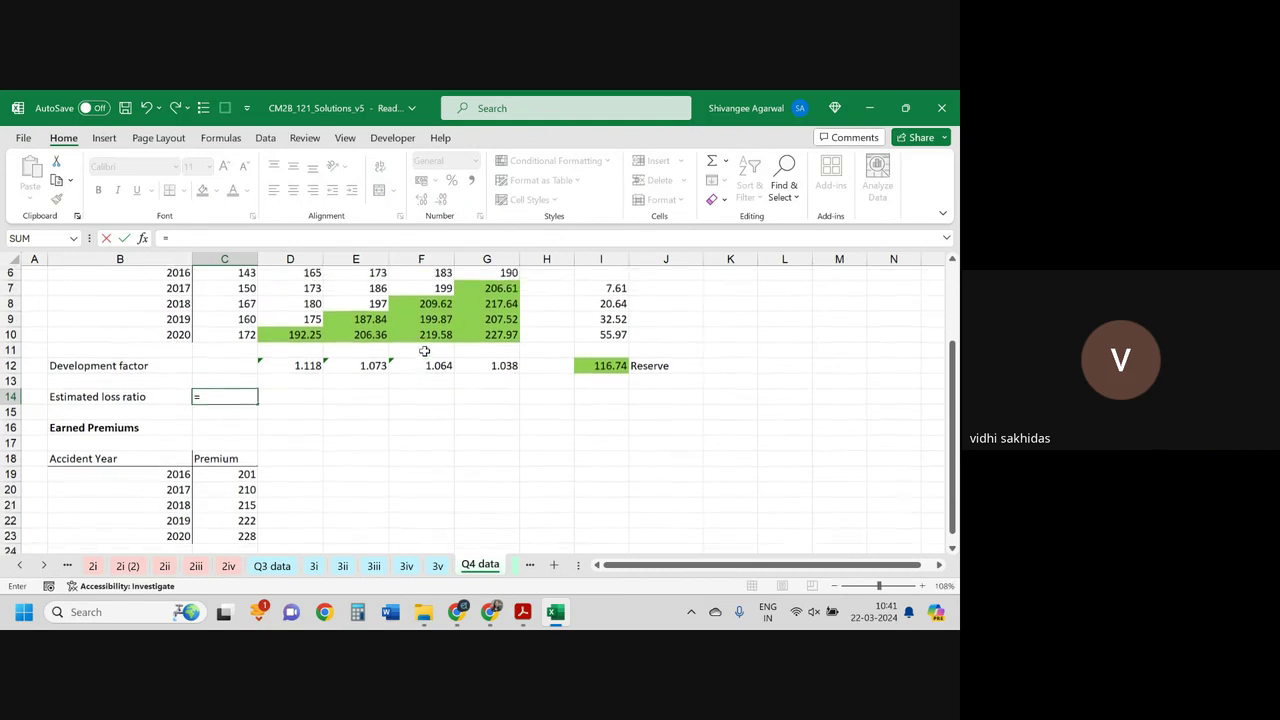
{"action": "left_click", "coordinate": [499, 303]}
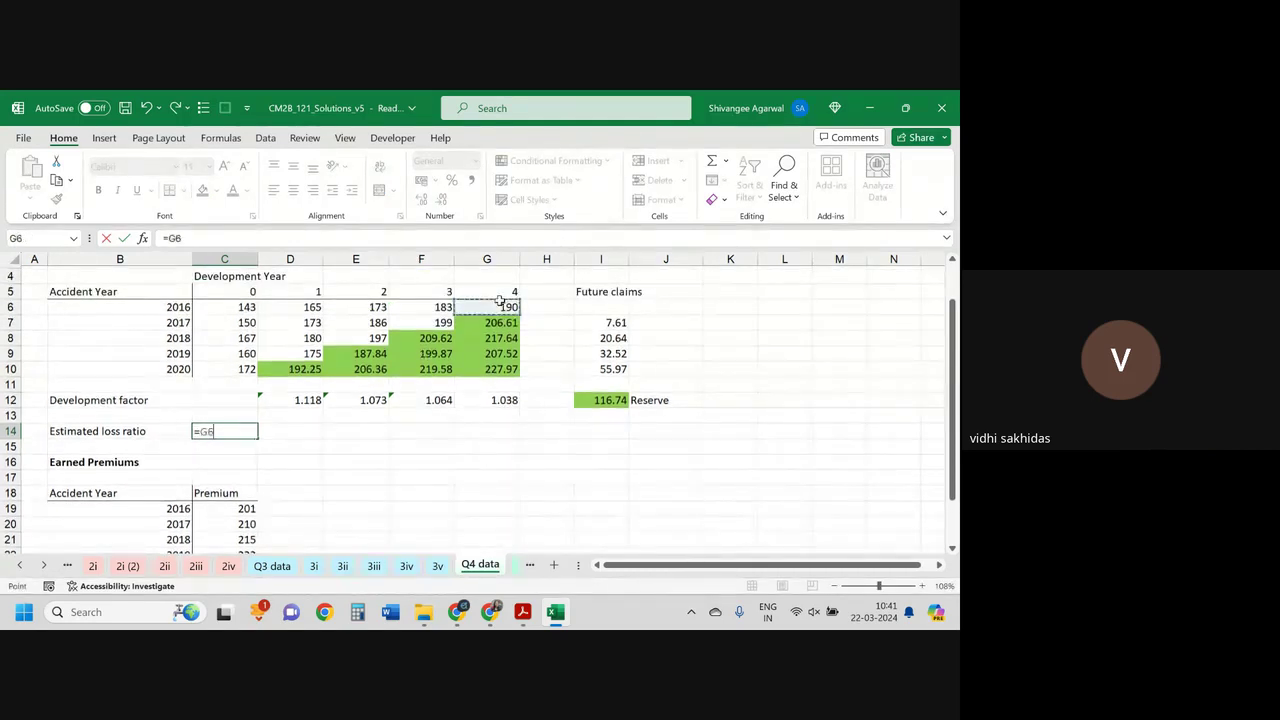
{"action": "scroll", "coordinate": [466, 387], "scroll_direction": "down", "scroll_amount": 2}
{"action": "type", "text": "/"}
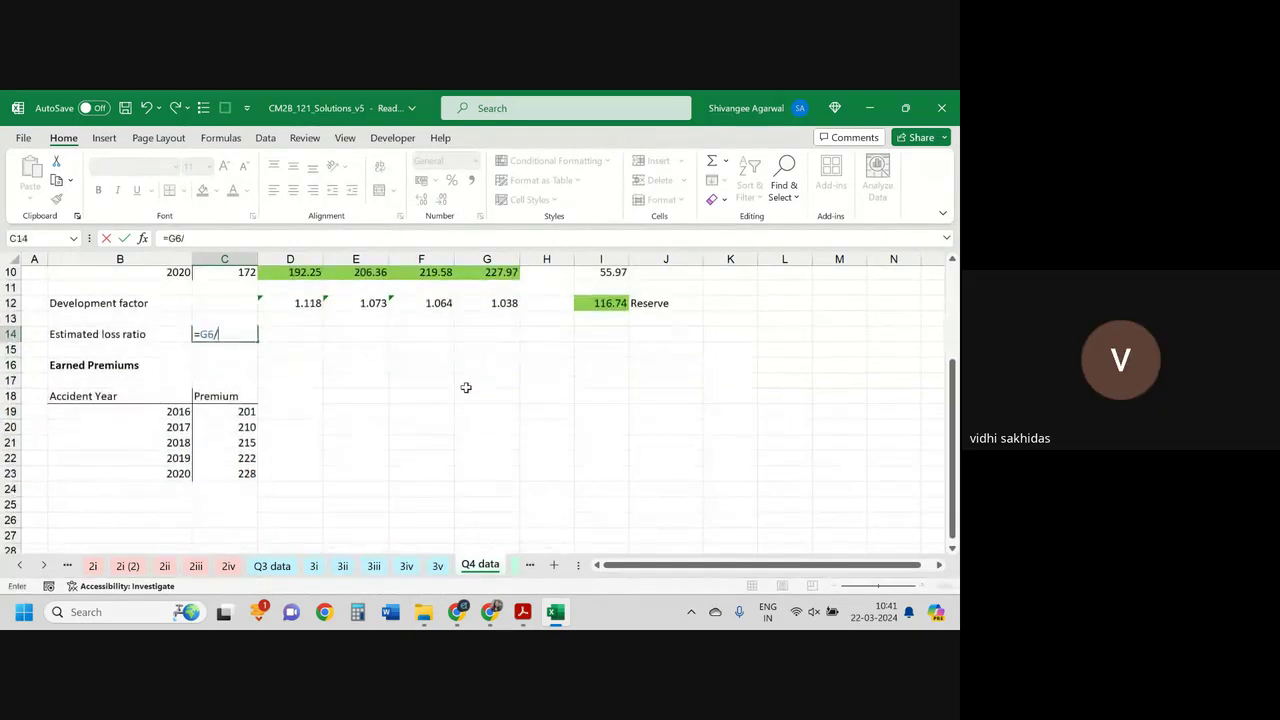
{"action": "left_click", "coordinate": [232, 413]}
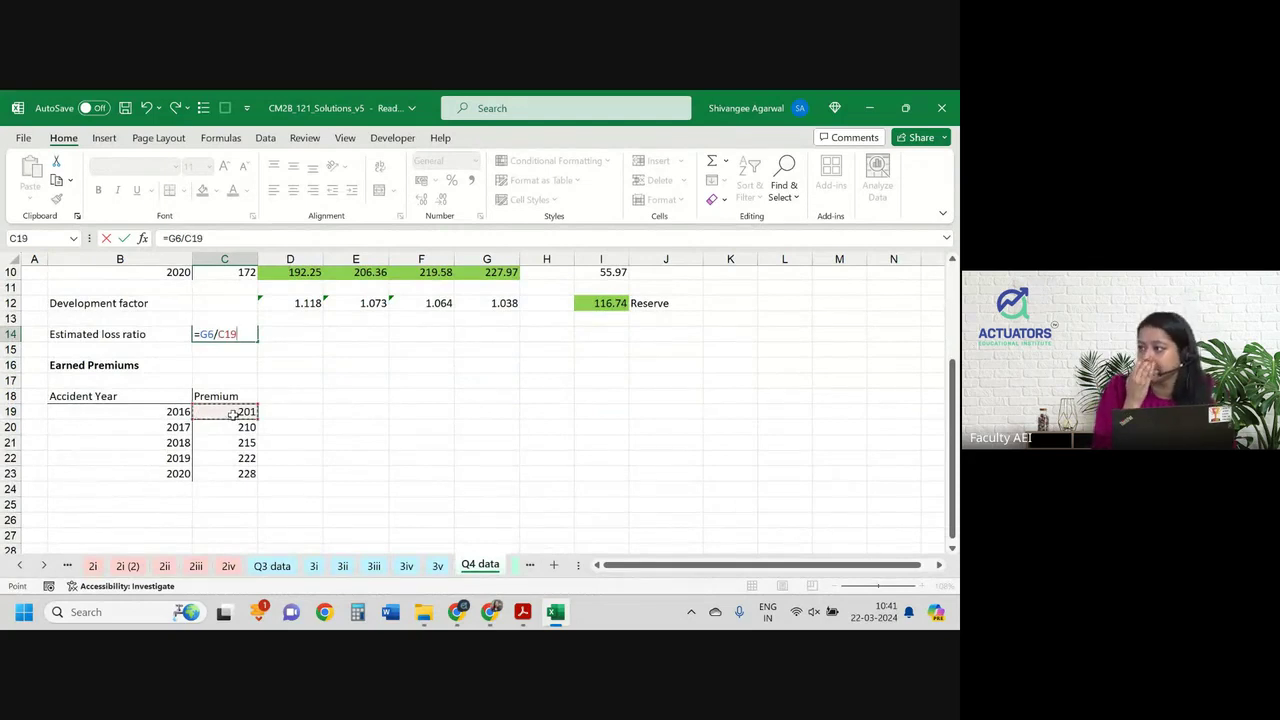
{"action": "key", "text": "ctrl+Return"}
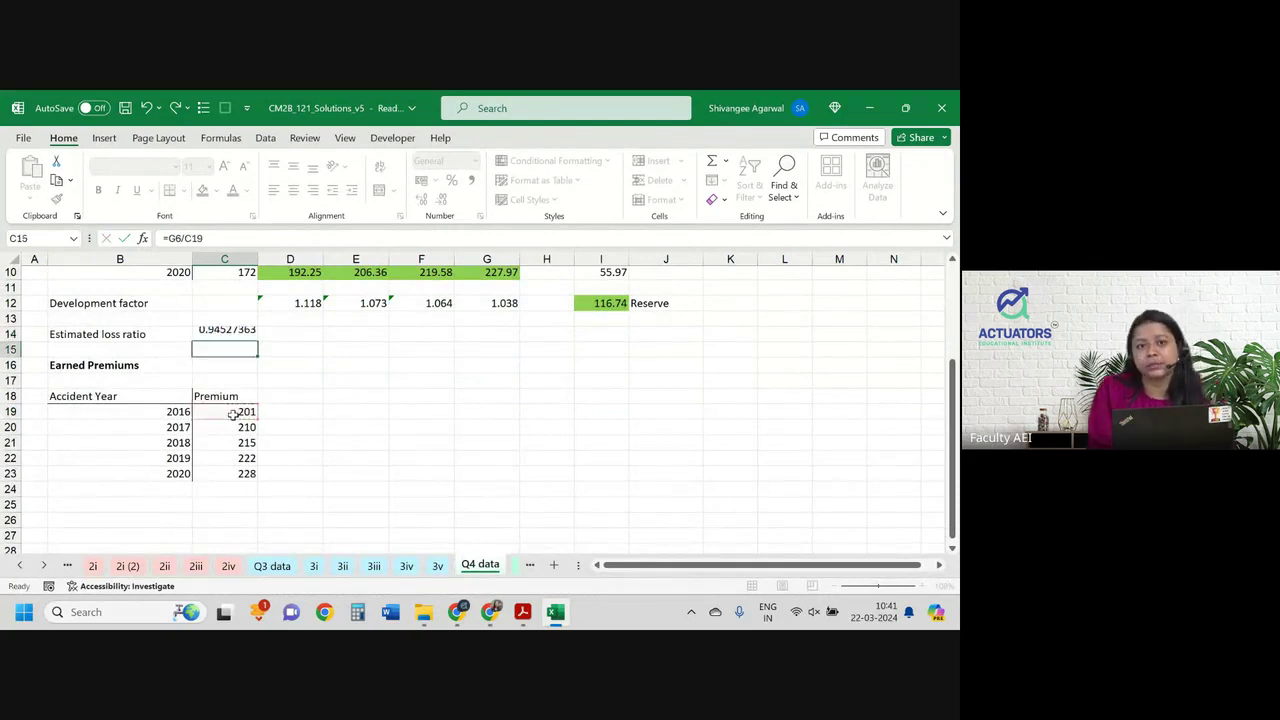
Format C14 as a percentage with two decimals, showing 94.53%.
{"action": "left_click", "coordinate": [452, 184]}
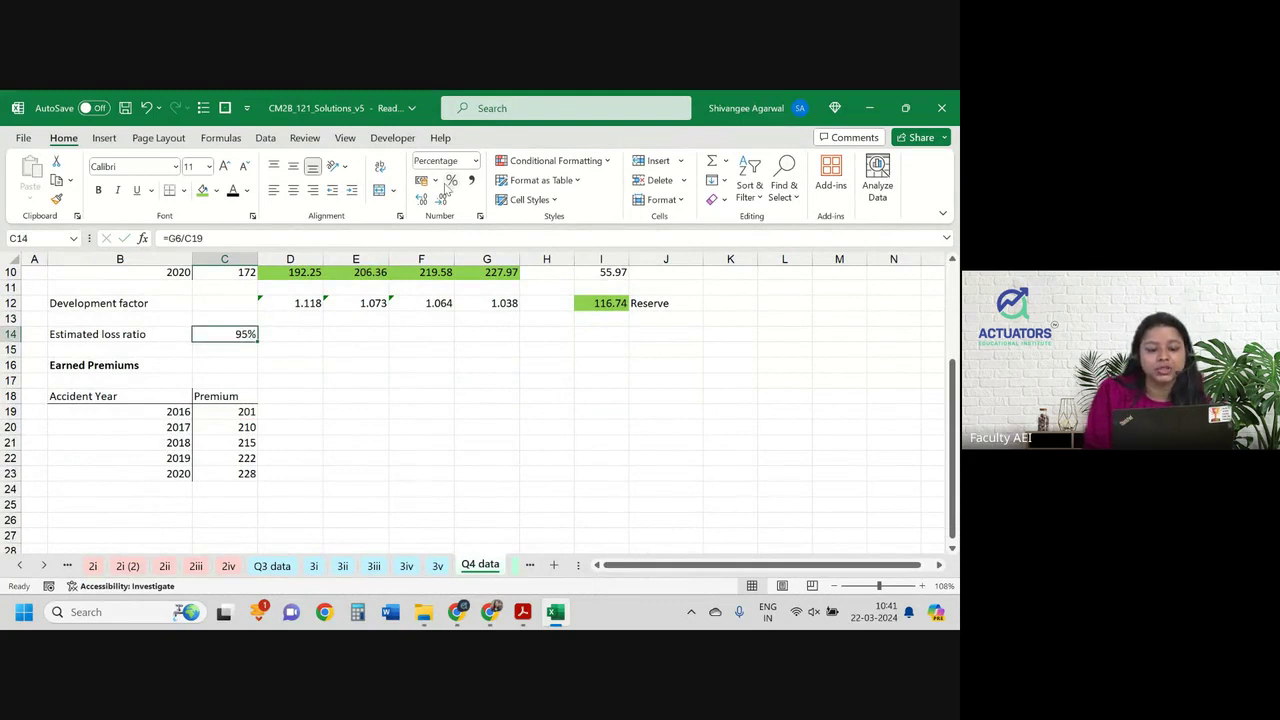
{"action": "double_click", "coordinate": [424, 199]}
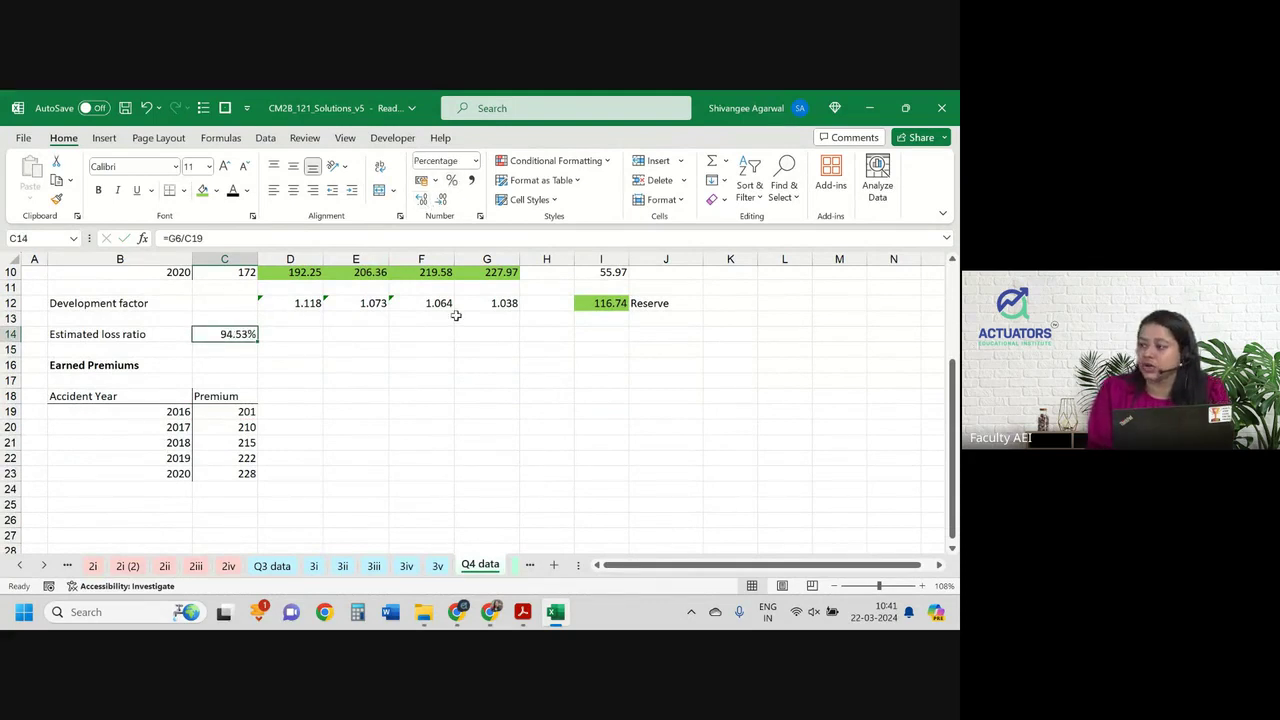
{"action": "left_click", "coordinate": [295, 368]}
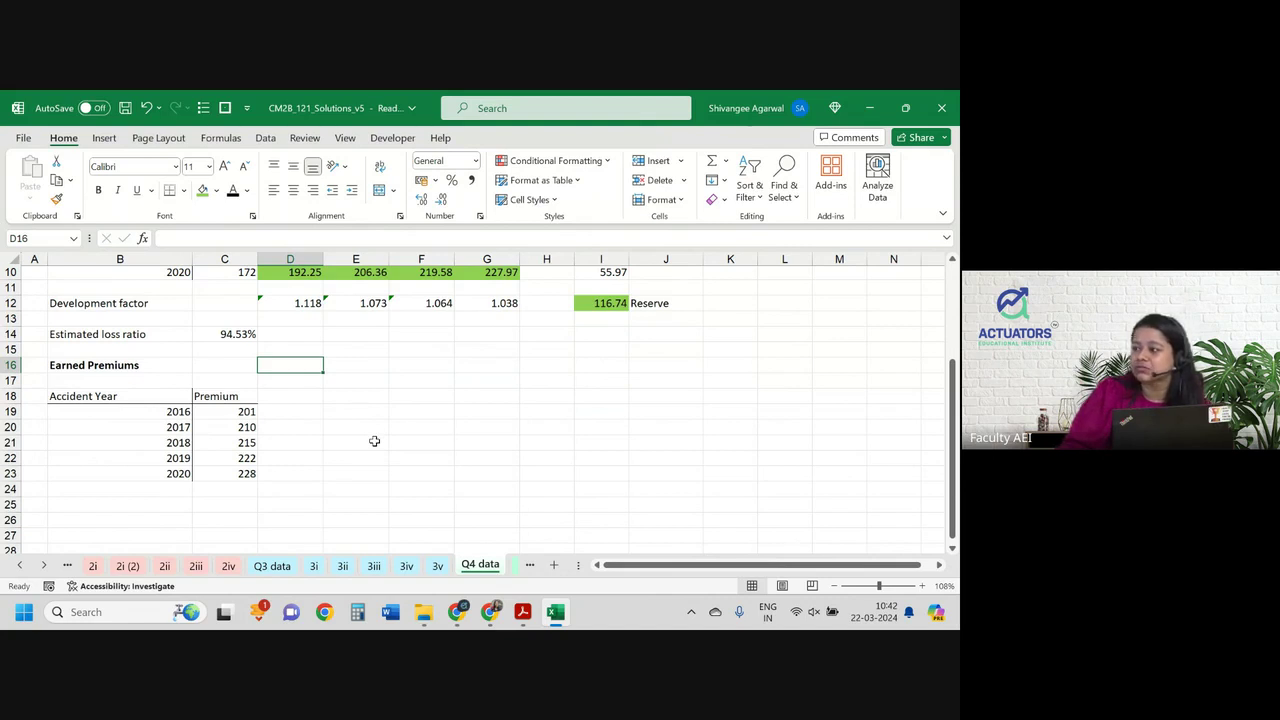
{"action": "left_click", "coordinate": [297, 394]}
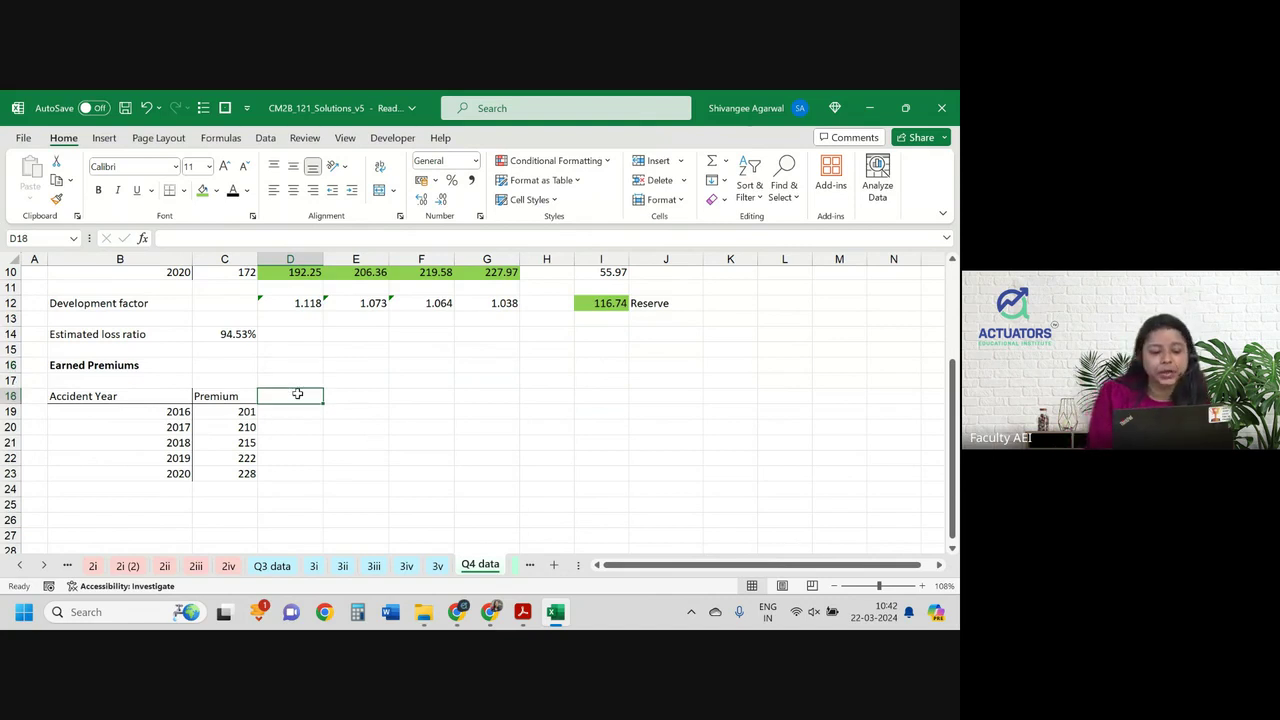
Delete the Earned Premiums heading in B16 and rename the C18 header to EP.
{"action": "left_click", "coordinate": [219, 396]}
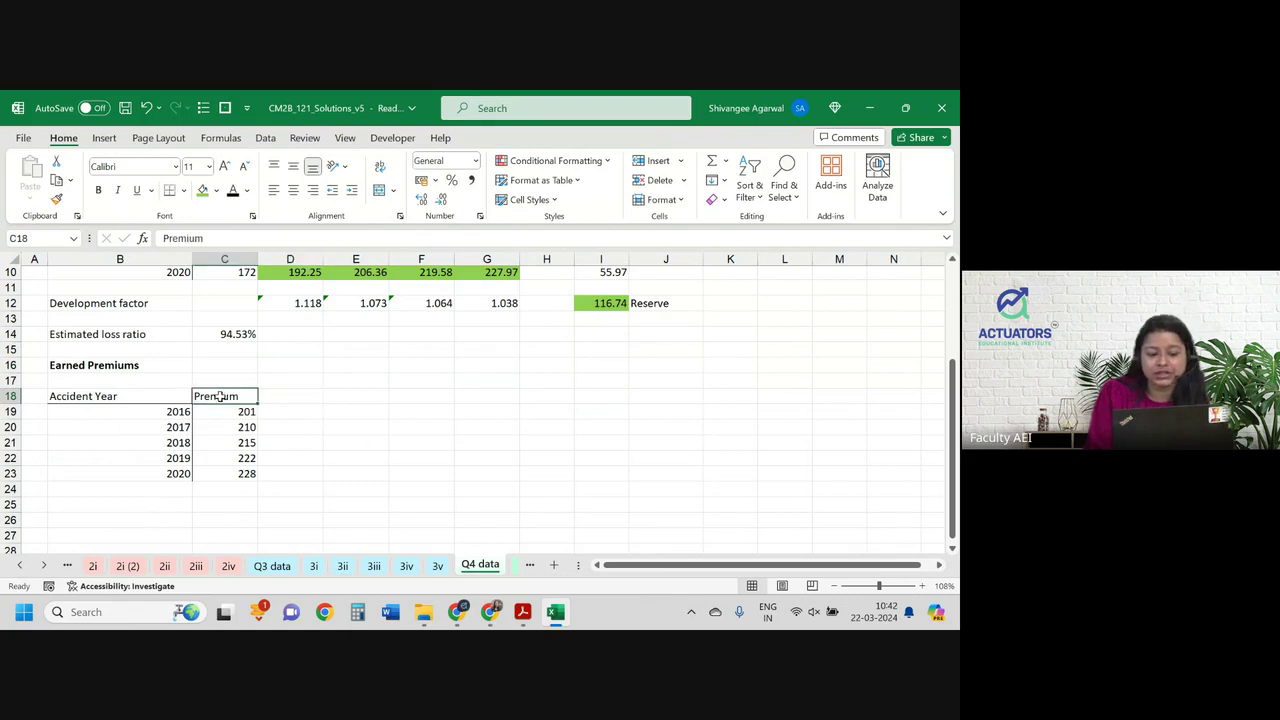
{"action": "left_click", "coordinate": [153, 362]}
{"action": "key", "text": "Delete"}
{"action": "left_click", "coordinate": [243, 399]}
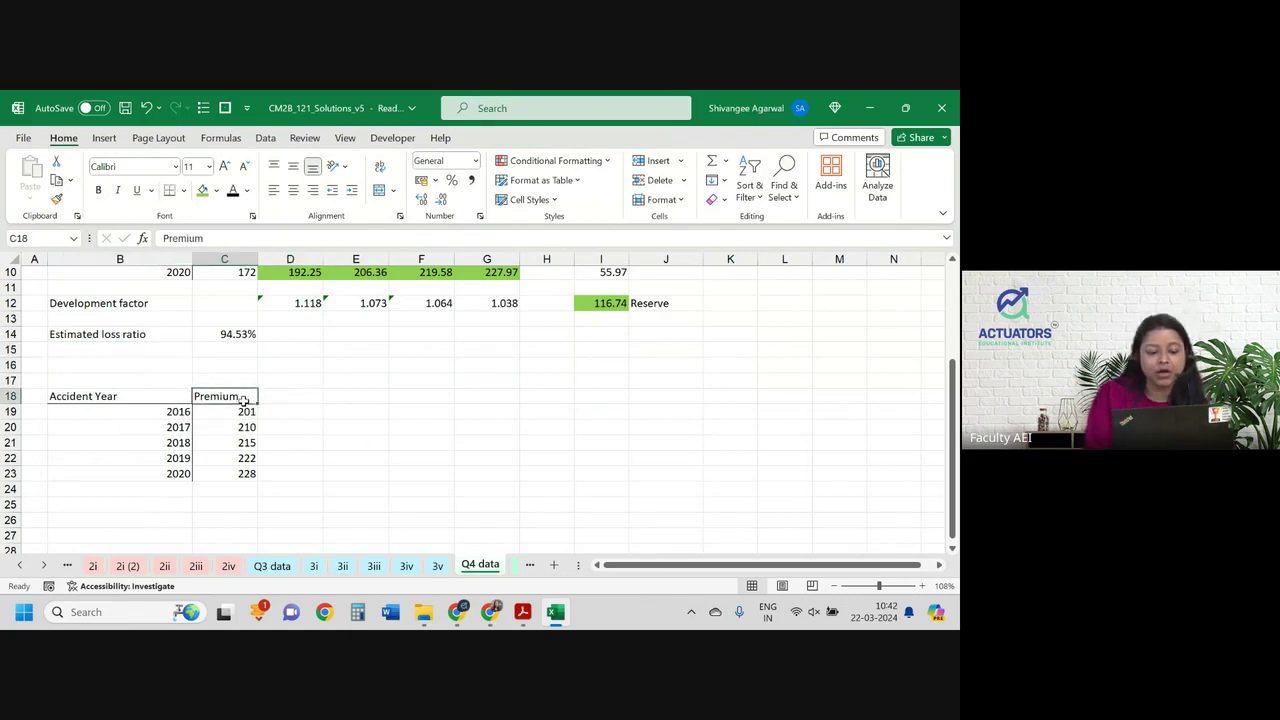
{"action": "type", "text": "EP"}
{"action": "left_click", "coordinate": [296, 400]}
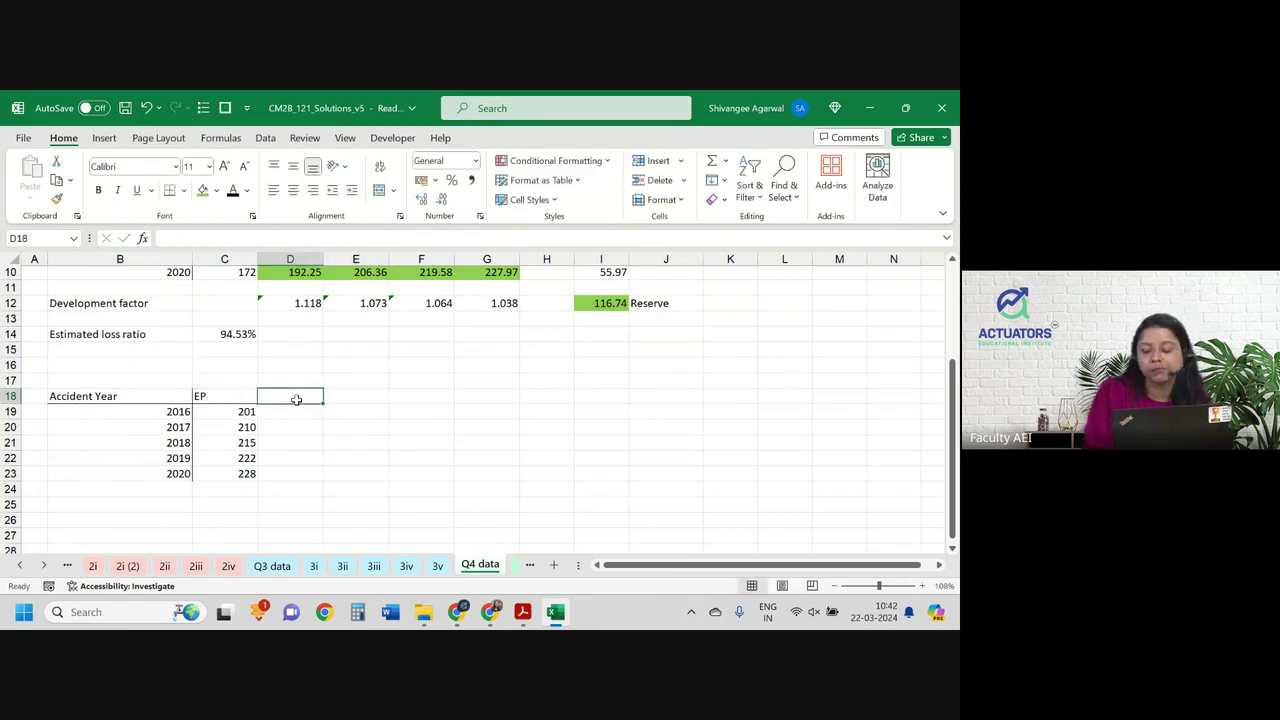
Add an f header in D18 with 1 as the 2016 value.
{"action": "type", "text": "f"}
{"action": "key", "text": "Tab"}
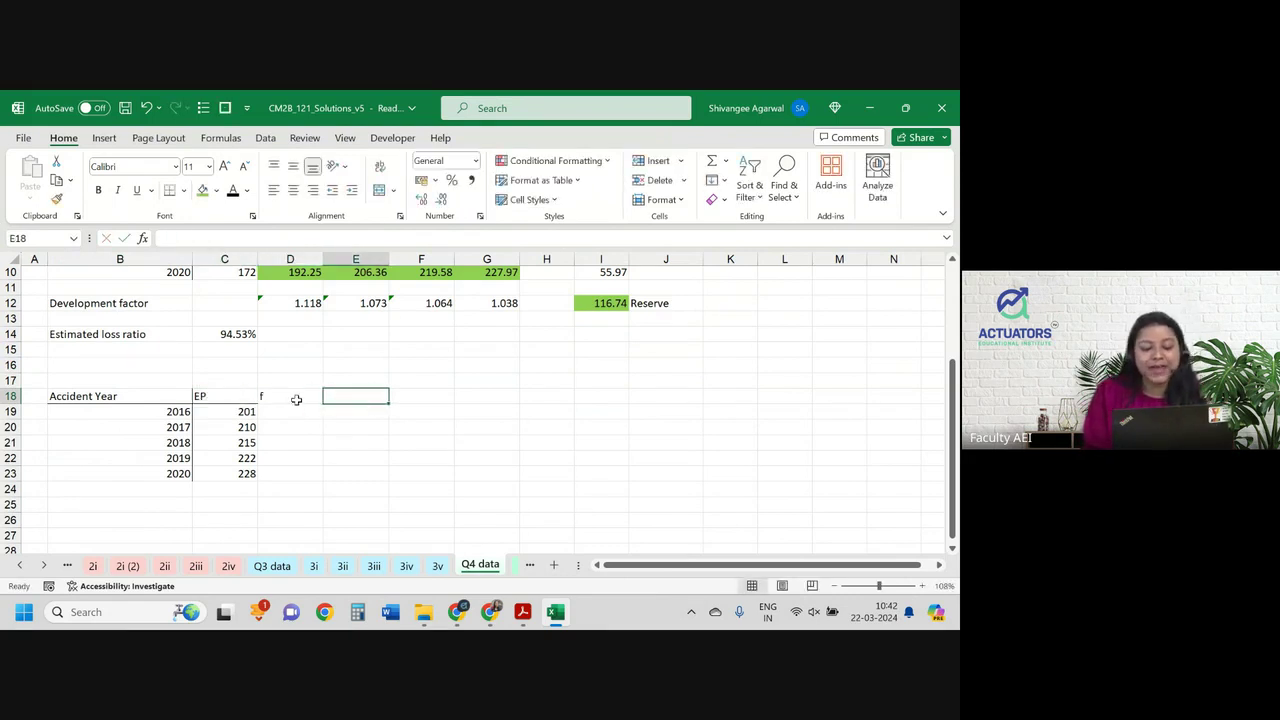
{"action": "key", "text": "Return"}
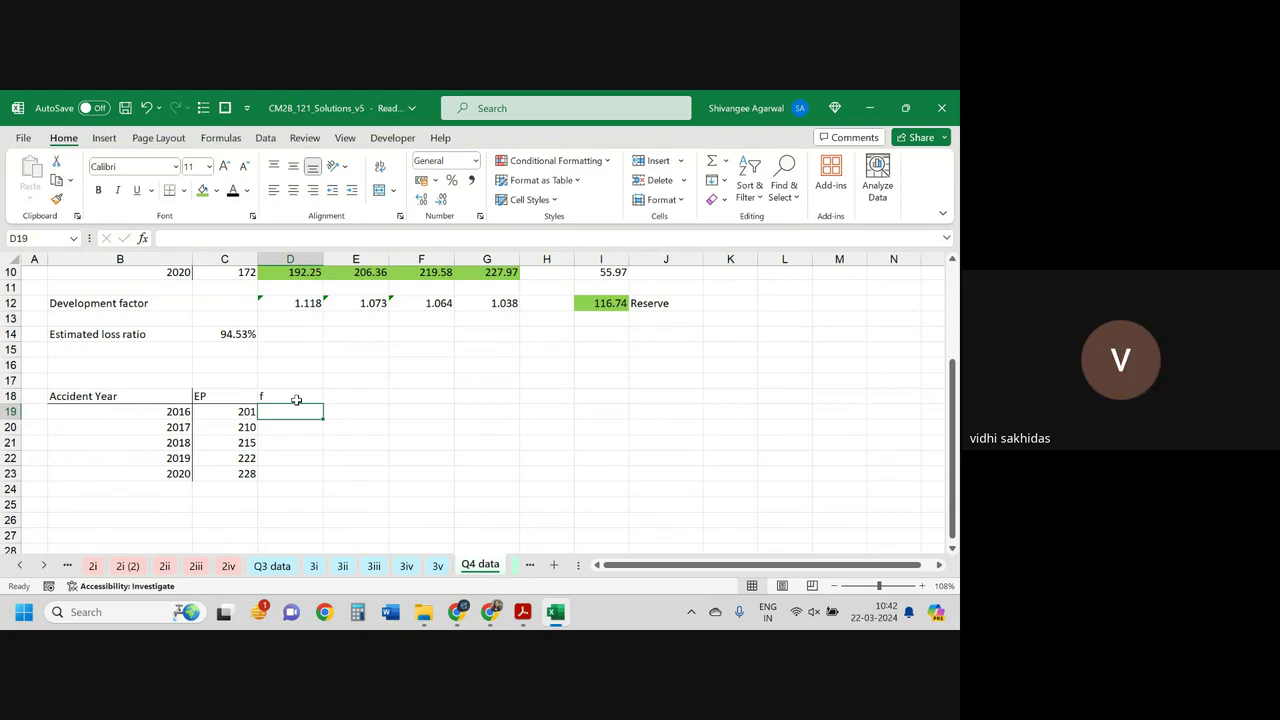
{"action": "type", "text": "="}
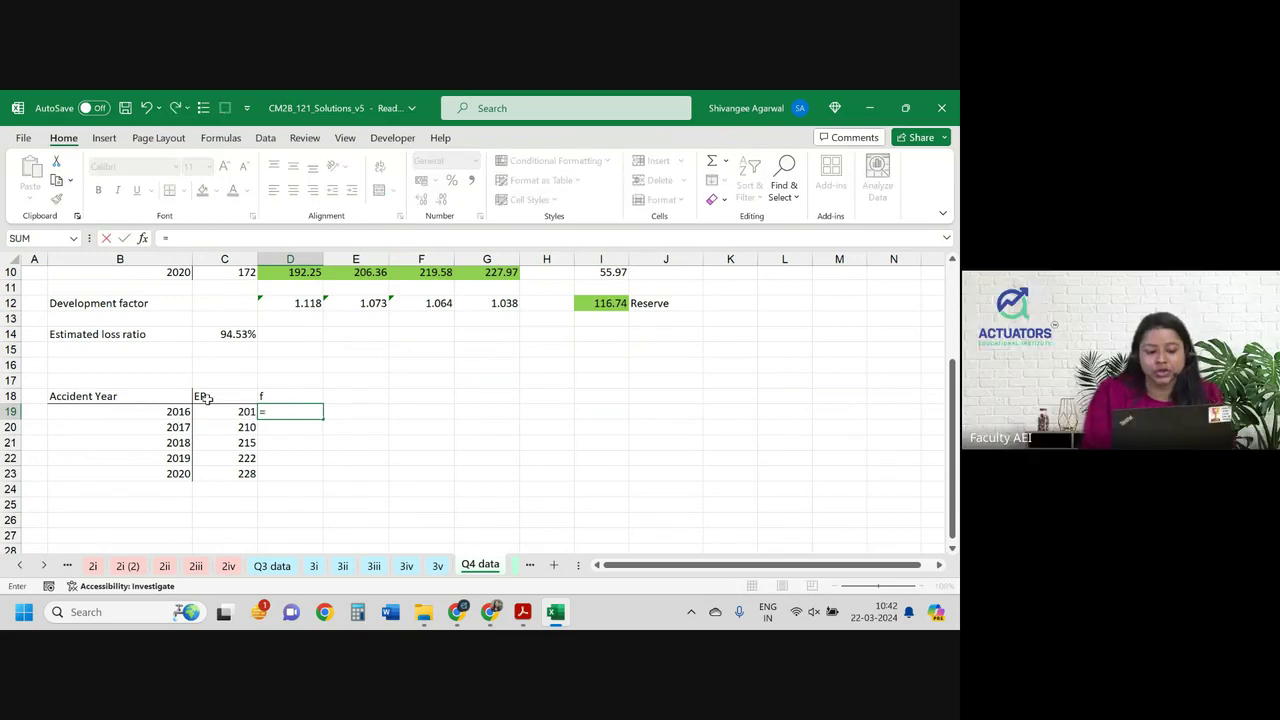
{"action": "type", "text": "1"}
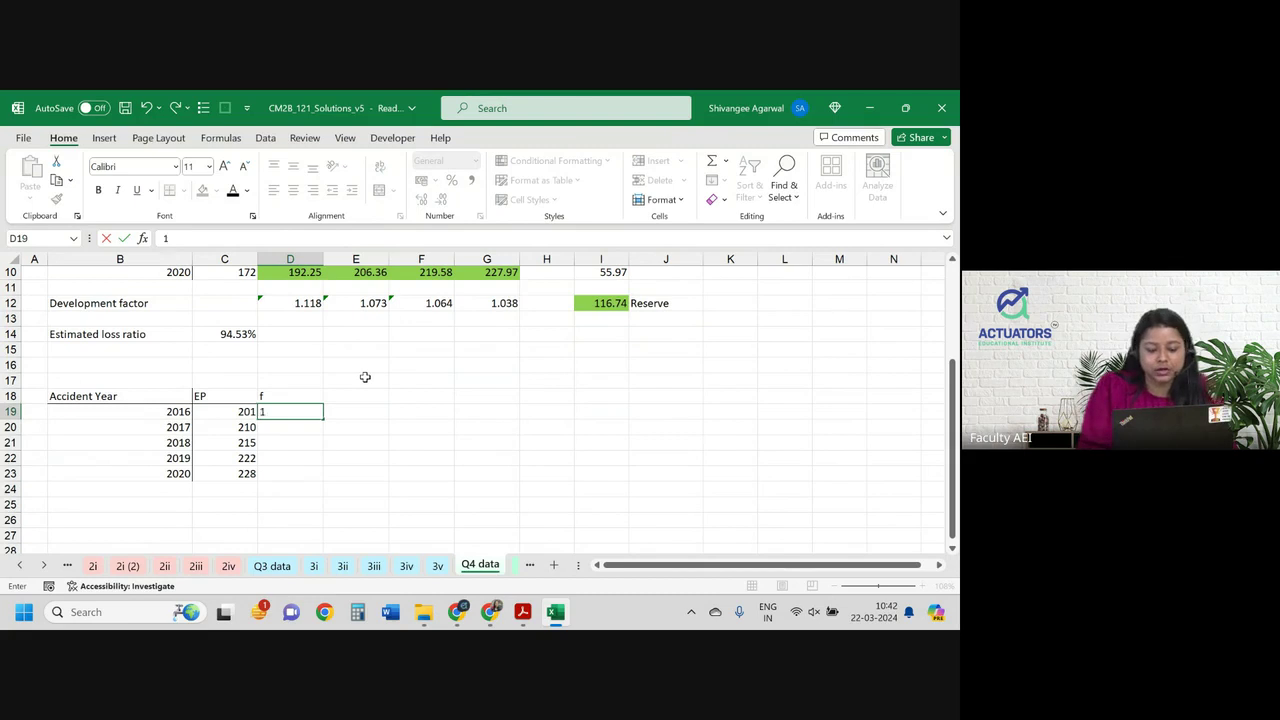
{"action": "key", "text": "Return"}
Enter =D19*G12 in D20 for the 2017 f value, giving 1.03825137.
{"action": "type", "text": "="}
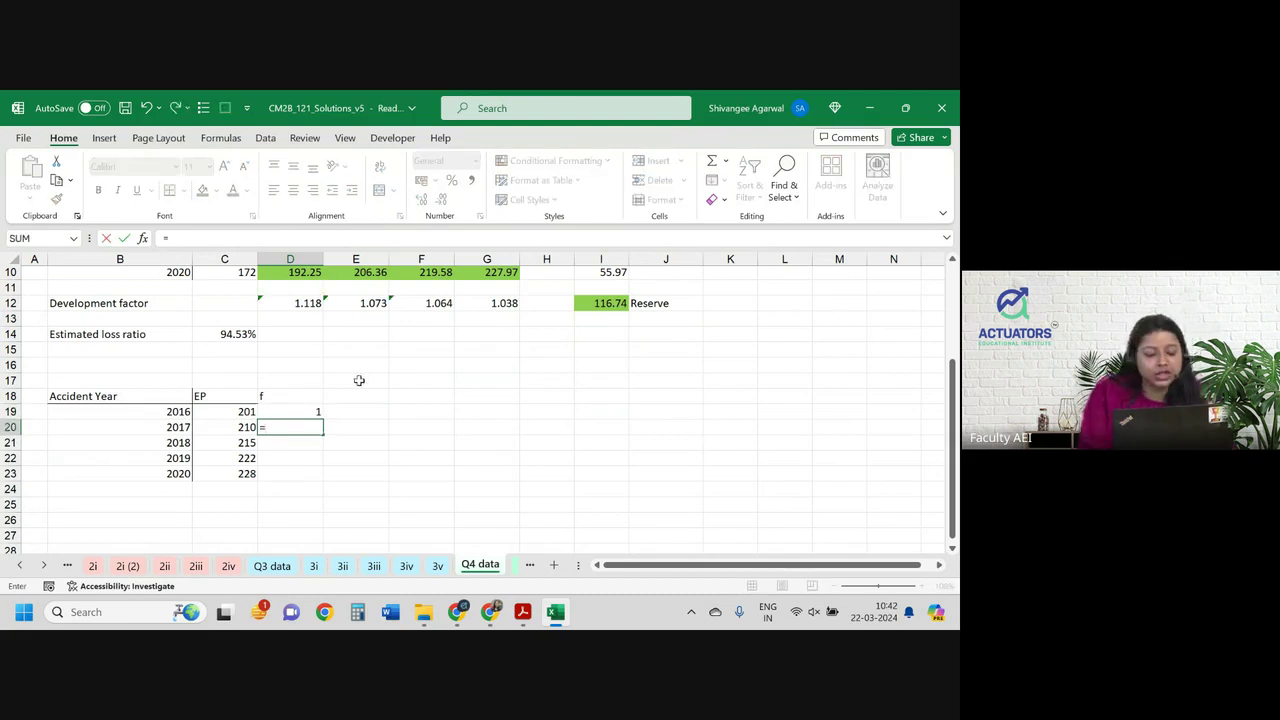
{"action": "left_click", "coordinate": [302, 406]}
{"action": "type", "text": "*"}
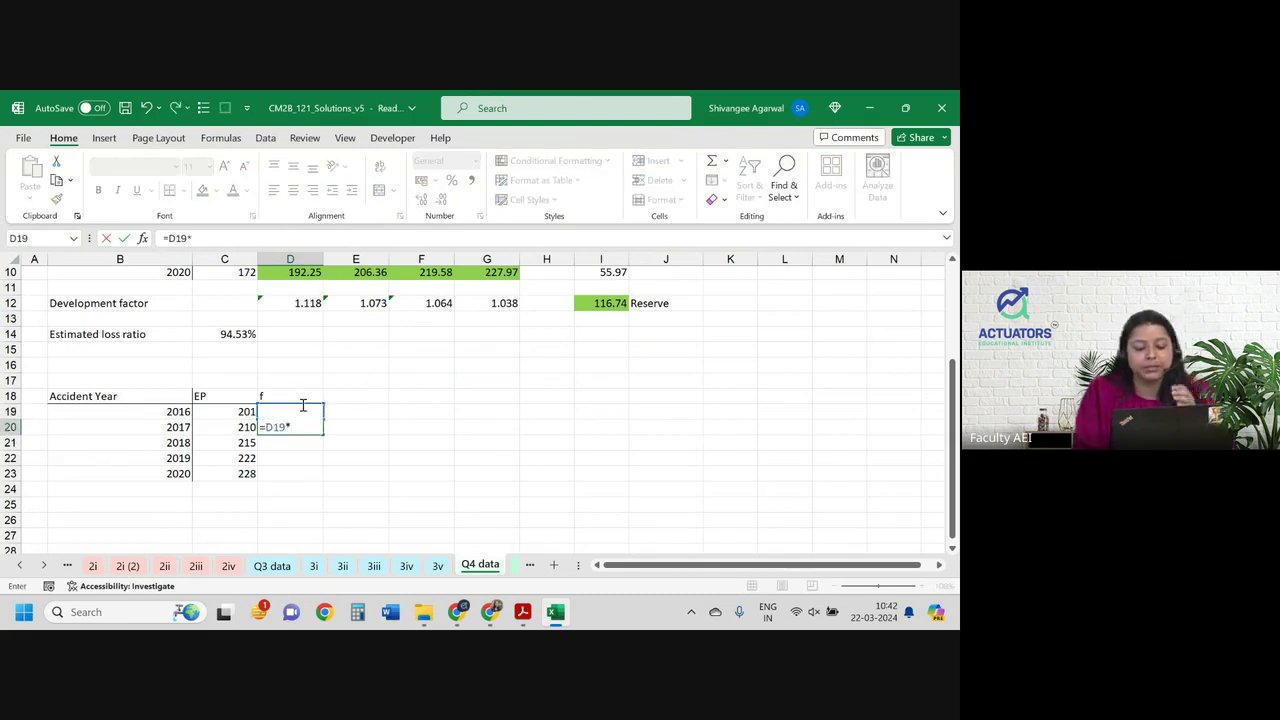
{"action": "left_click", "coordinate": [474, 303]}
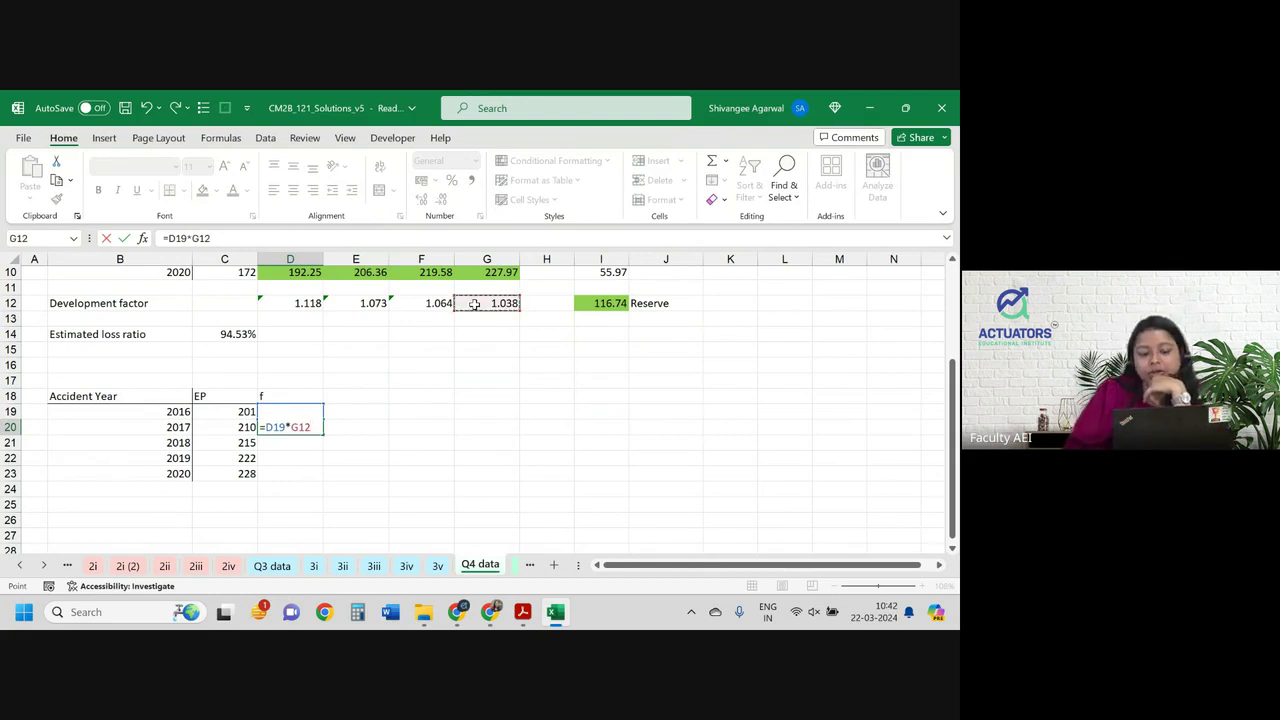
{"action": "scroll", "coordinate": [474, 303], "scroll_direction": "up", "scroll_amount": 1}
{"action": "scroll", "coordinate": [474, 303], "scroll_direction": "up", "scroll_amount": 2}
{"action": "scroll", "coordinate": [510, 400], "scroll_direction": "down", "scroll_amount": 1}
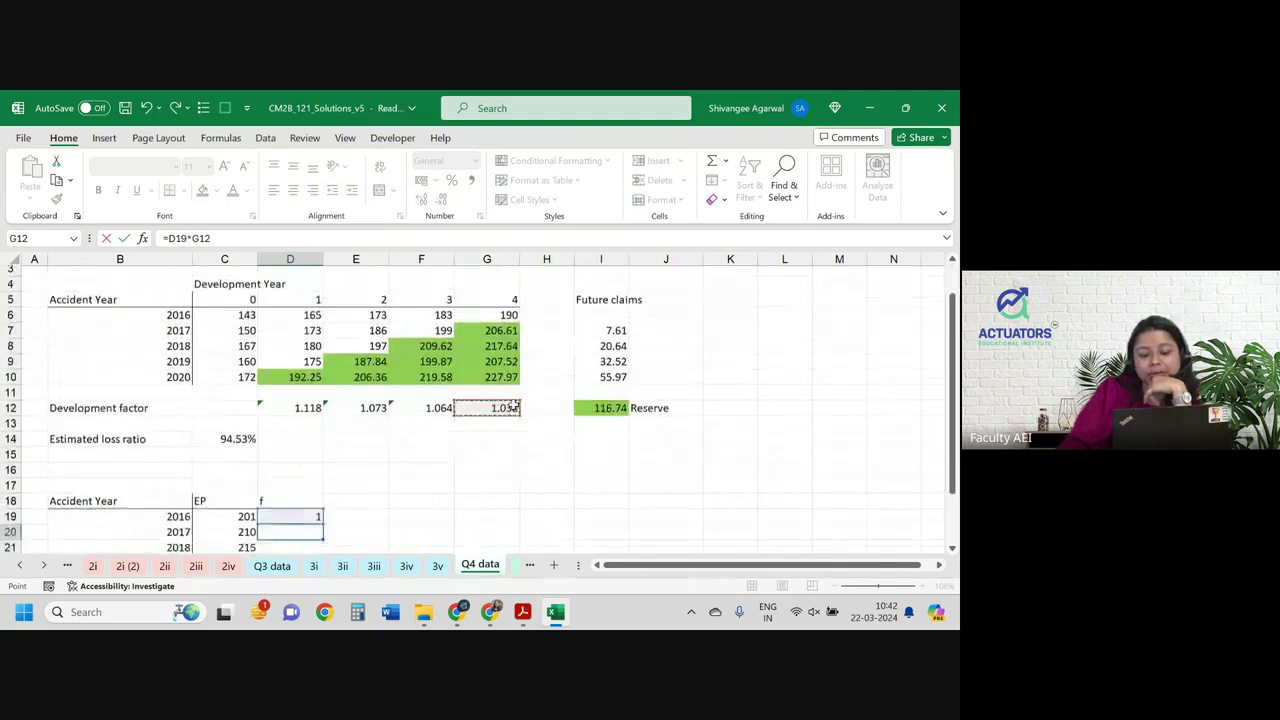
{"action": "scroll", "coordinate": [512, 405], "scroll_direction": "down", "scroll_amount": 2}
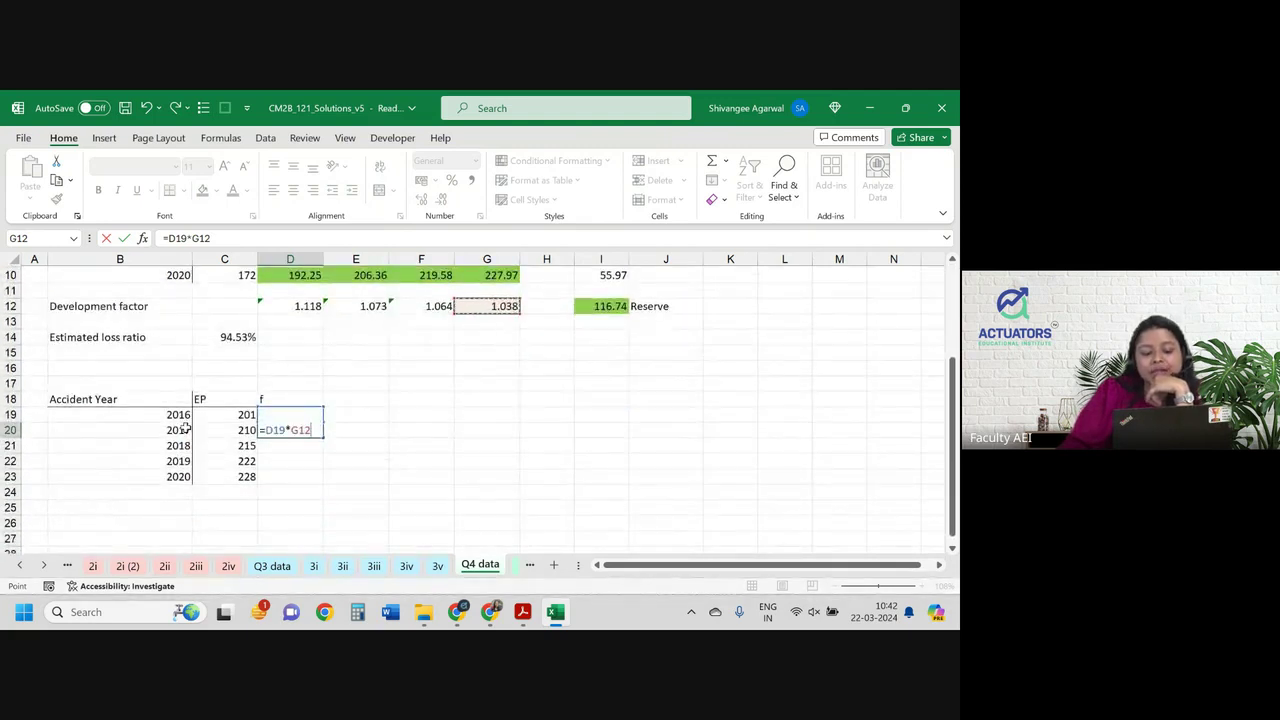
{"action": "scroll", "coordinate": [577, 420], "scroll_direction": "up", "scroll_amount": 1}
{"action": "scroll", "coordinate": [526, 411], "scroll_direction": "up", "scroll_amount": 1}
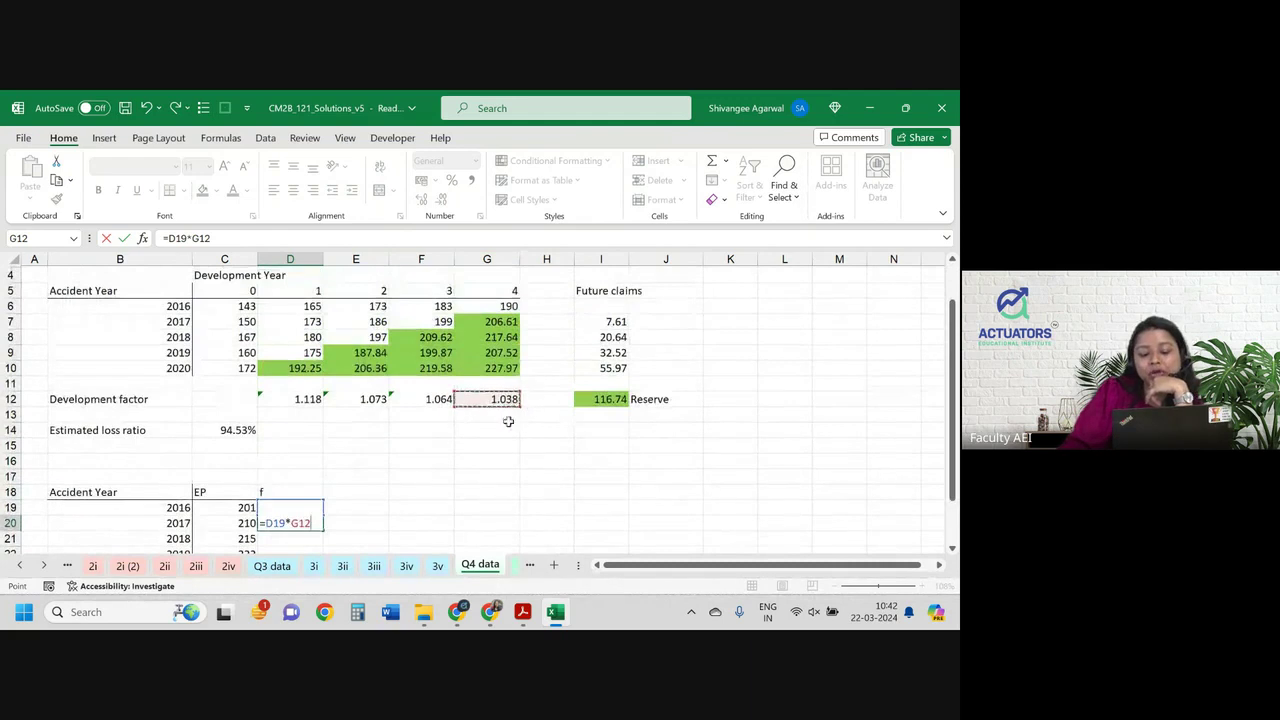
{"action": "scroll", "coordinate": [501, 408], "scroll_direction": "down", "scroll_amount": 1}
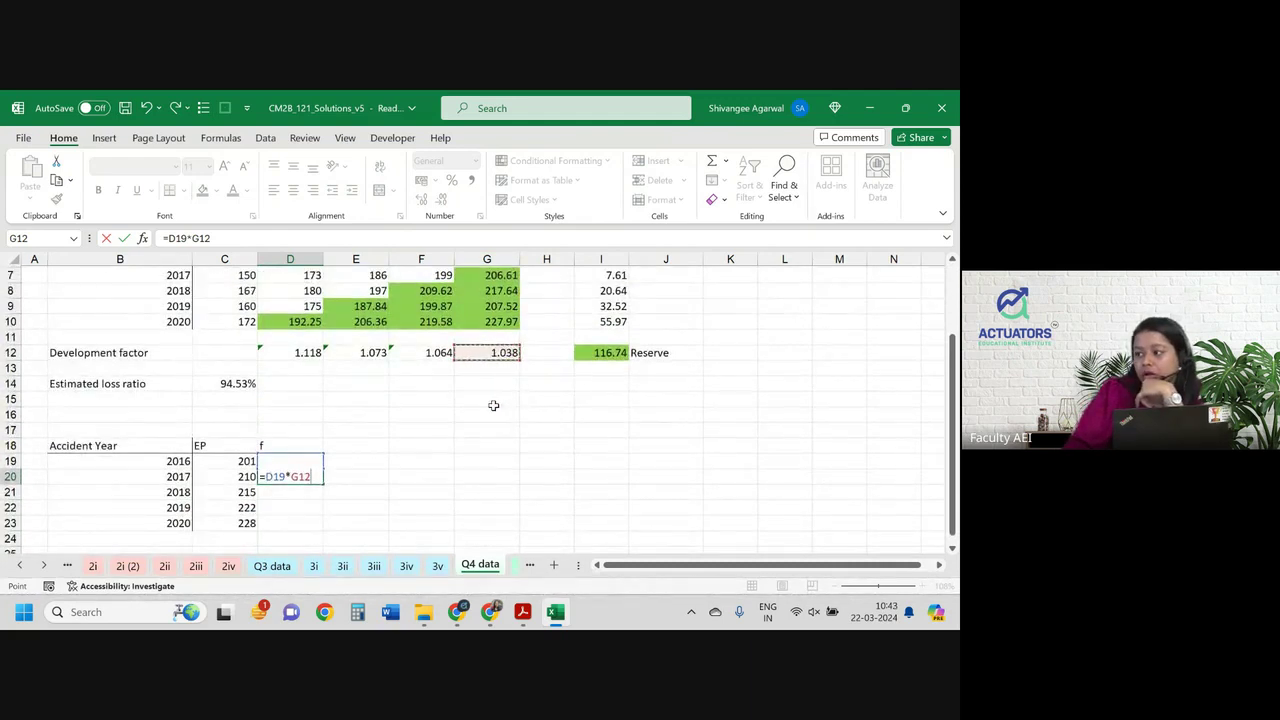
{"action": "key", "text": "Return"}
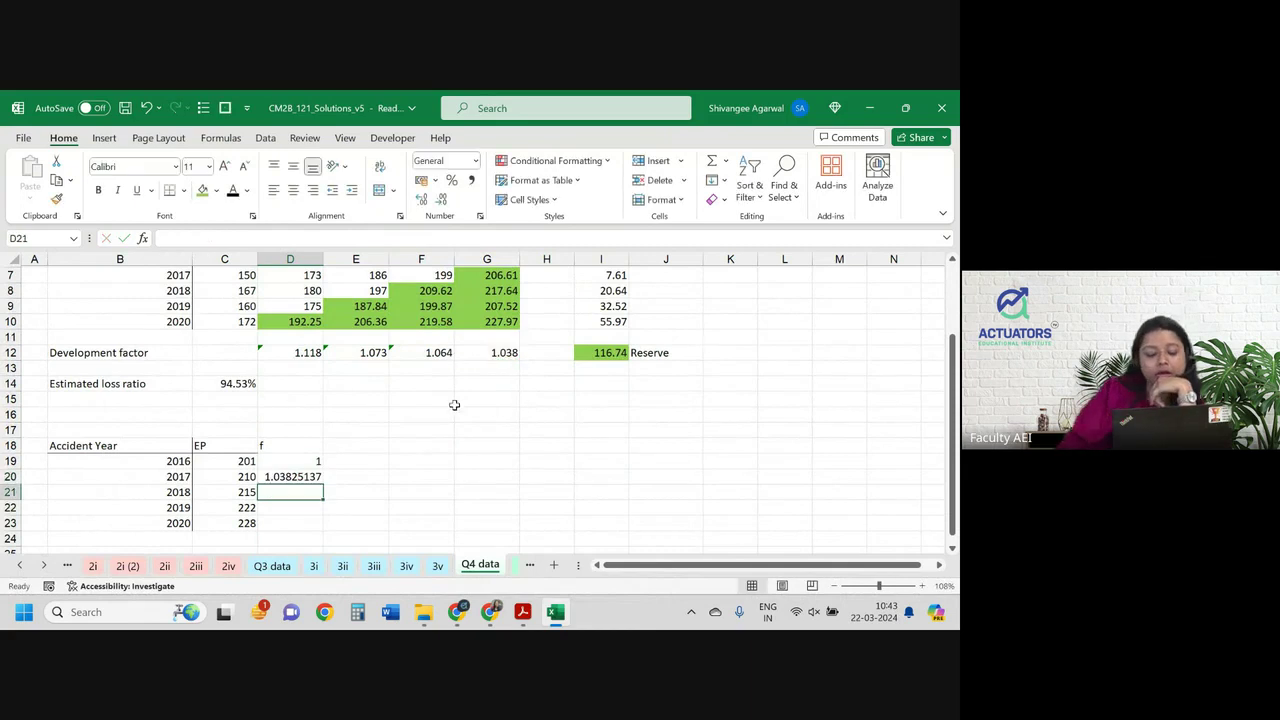
Round D20 to two decimals (1.04) and widen column D to fit.
{"action": "key", "text": "Up"}
{"action": "left_click", "coordinate": [443, 200]}
{"action": "left_click", "coordinate": [443, 200]}
{"action": "left_click", "coordinate": [443, 200]}
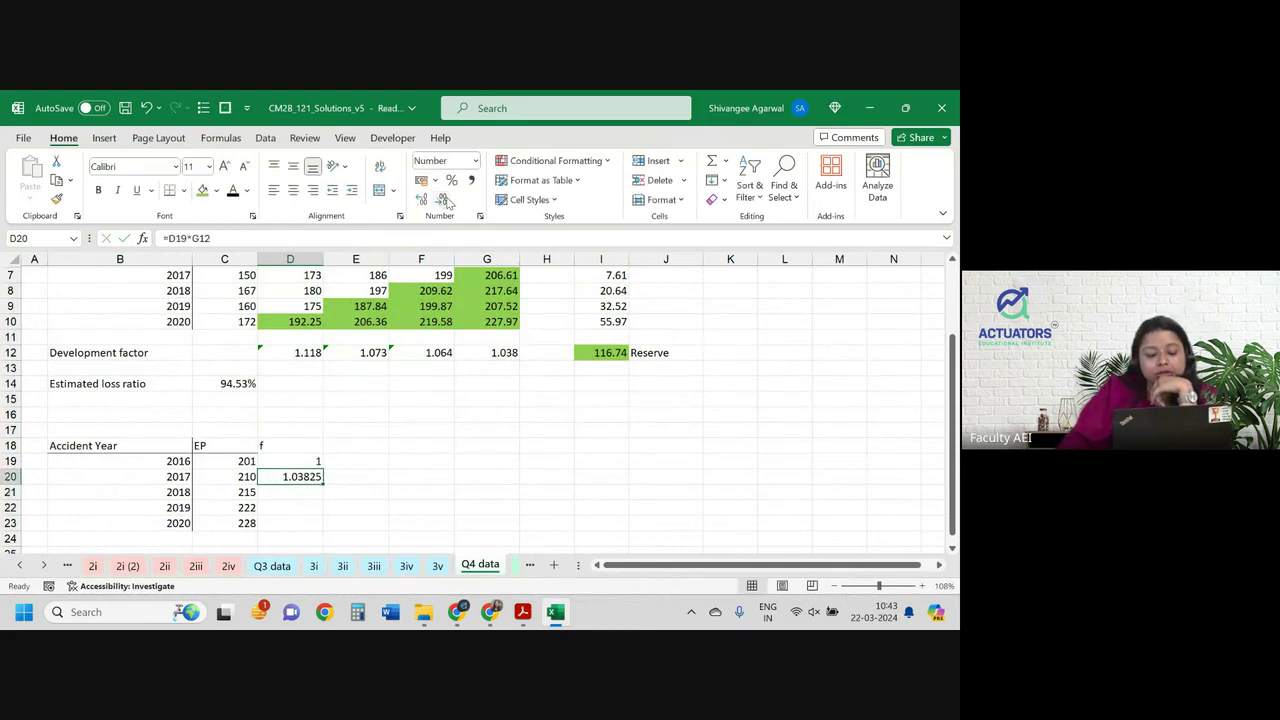
{"action": "left_click", "coordinate": [446, 203]}
{"action": "left_click", "coordinate": [446, 203]}
{"action": "left_click", "coordinate": [446, 203]}
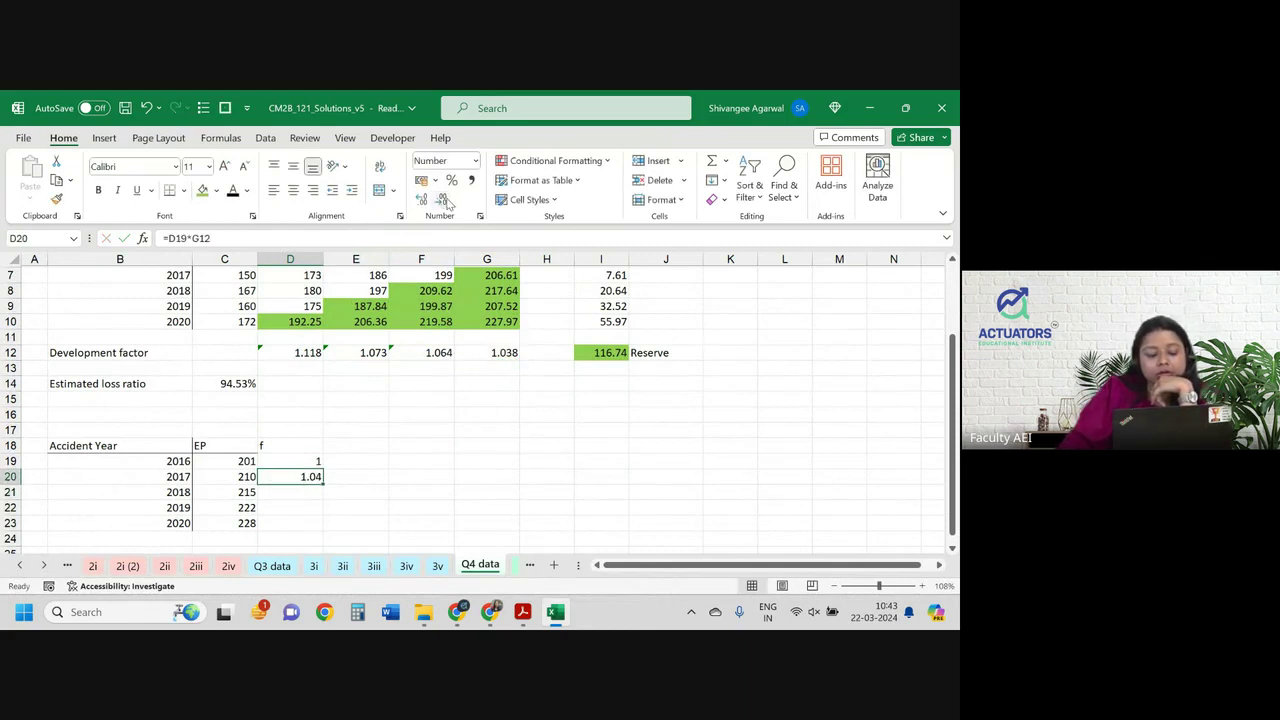
{"action": "left_click", "coordinate": [446, 203]}
{"action": "left_click", "coordinate": [421, 200]}
{"action": "left_click_drag", "start_coordinate": [325, 259], "coordinate": [329, 259]}
{"action": "double_click", "coordinate": [325, 259]}
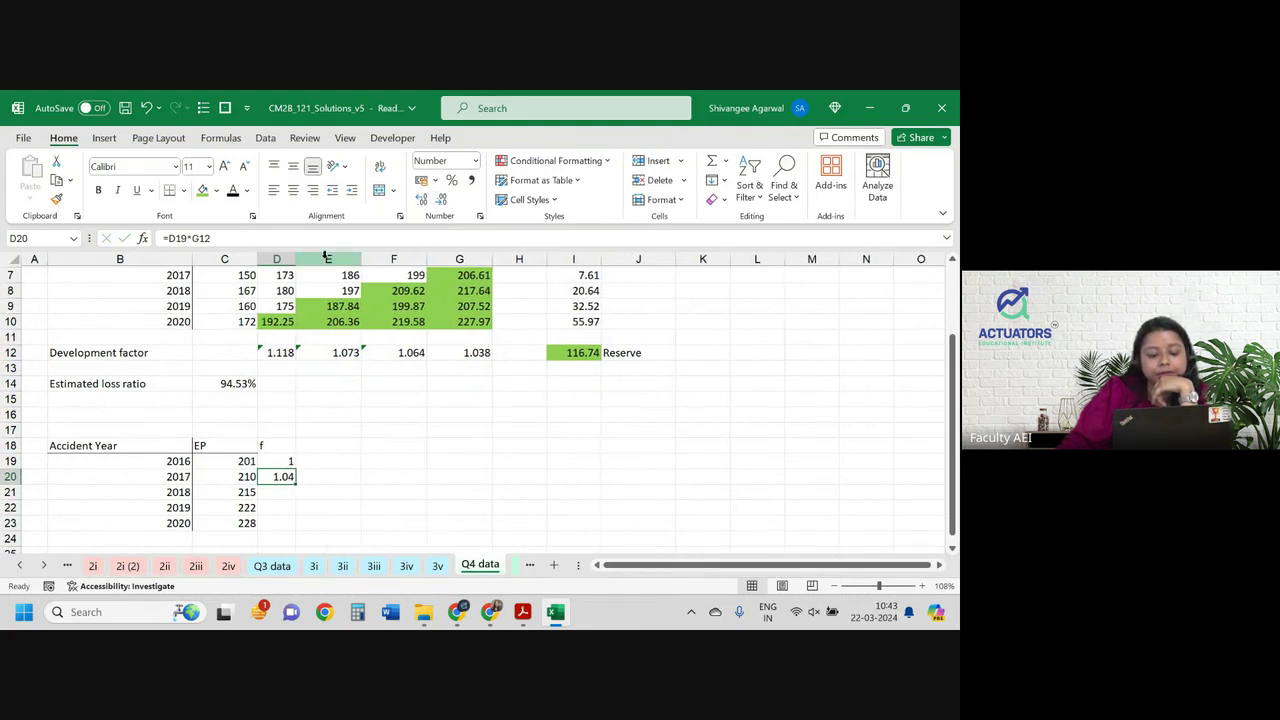
{"action": "left_click", "coordinate": [326, 259]}
{"action": "left_click", "coordinate": [330, 289]}
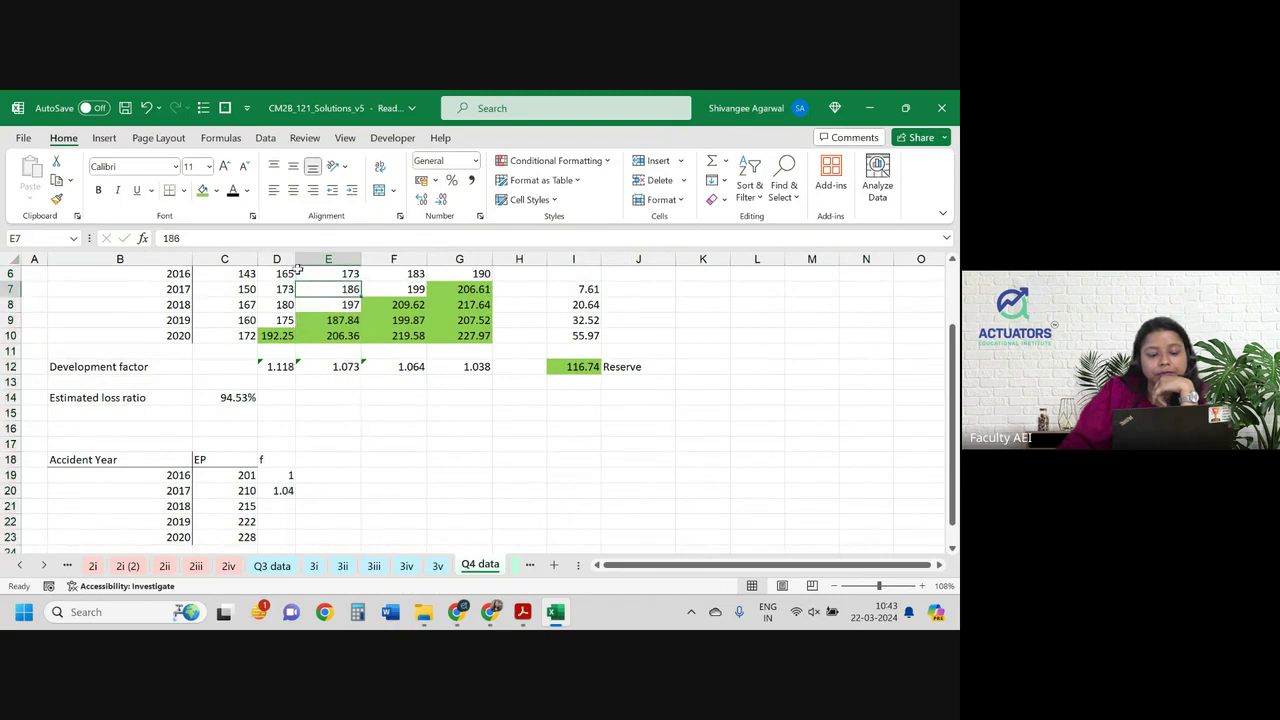
{"action": "left_click_drag", "start_coordinate": [296, 259], "coordinate": [320, 259]}
Fill the f formula down to 2020, pointing factors at 1.064, 1.073 and 1.118.
{"action": "left_click", "coordinate": [315, 491]}
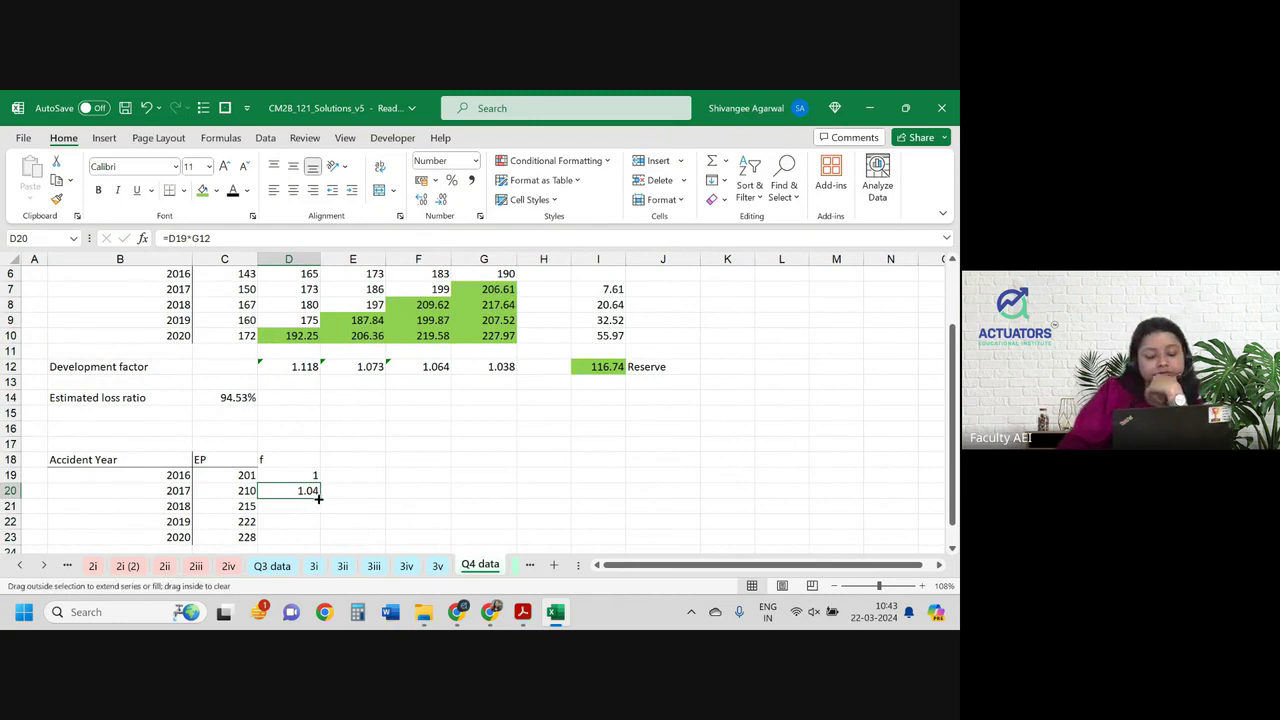
{"action": "left_click_drag", "start_coordinate": [318, 498], "coordinate": [318, 540]}
{"action": "double_click", "coordinate": [290, 506]}
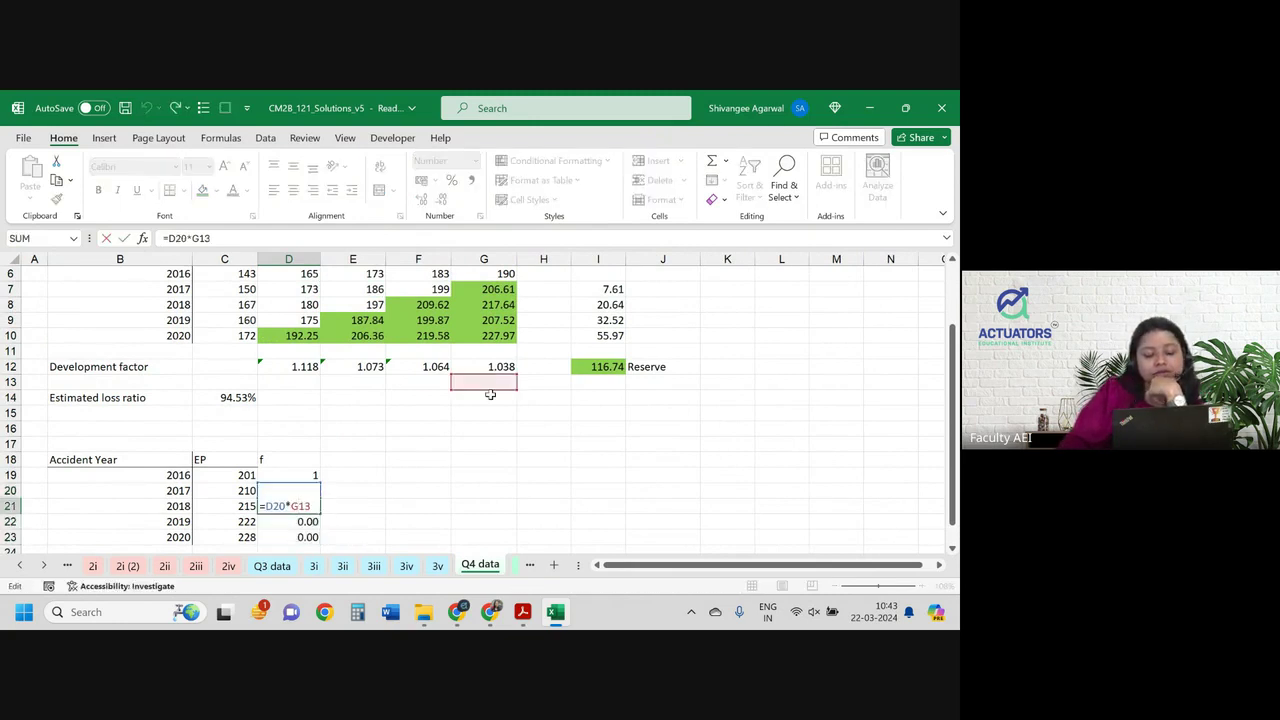
{"action": "left_click_drag", "start_coordinate": [492, 397], "coordinate": [423, 377]}
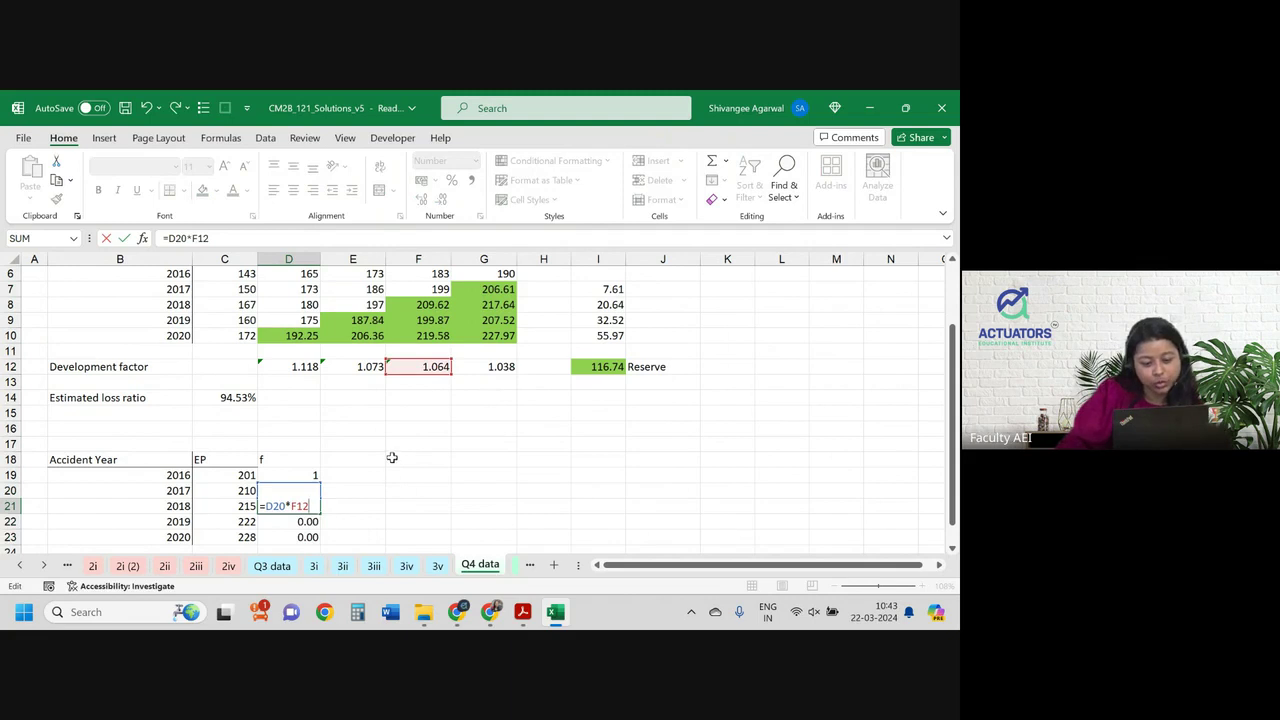
{"action": "key", "text": "Return"}
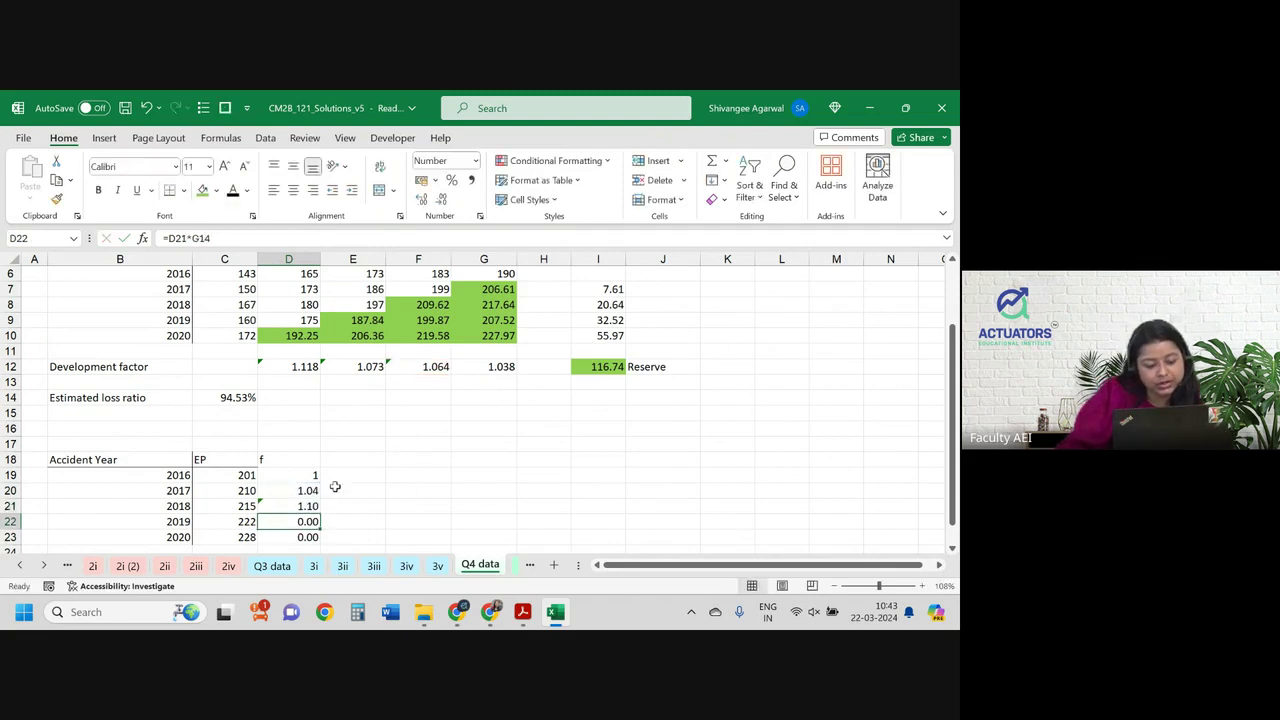
{"action": "double_click", "coordinate": [313, 517]}
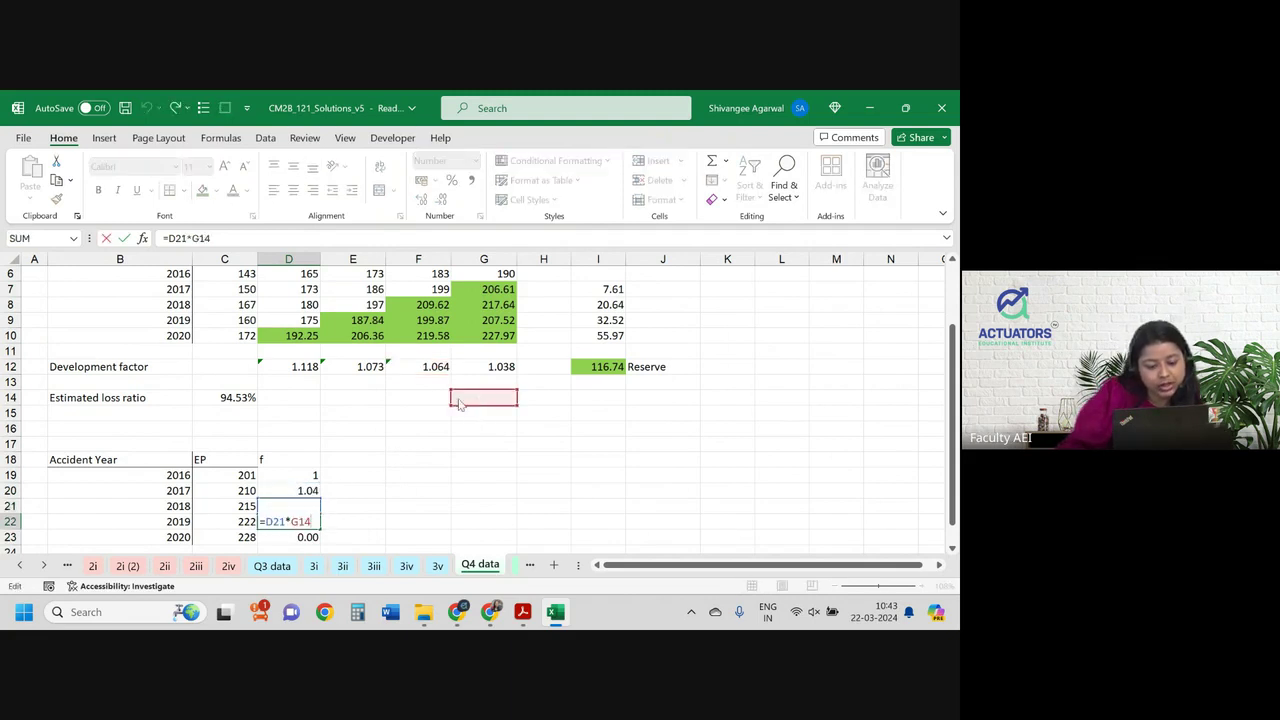
{"action": "left_click_drag", "start_coordinate": [451, 403], "coordinate": [367, 369]}
{"action": "key", "text": "Return"}
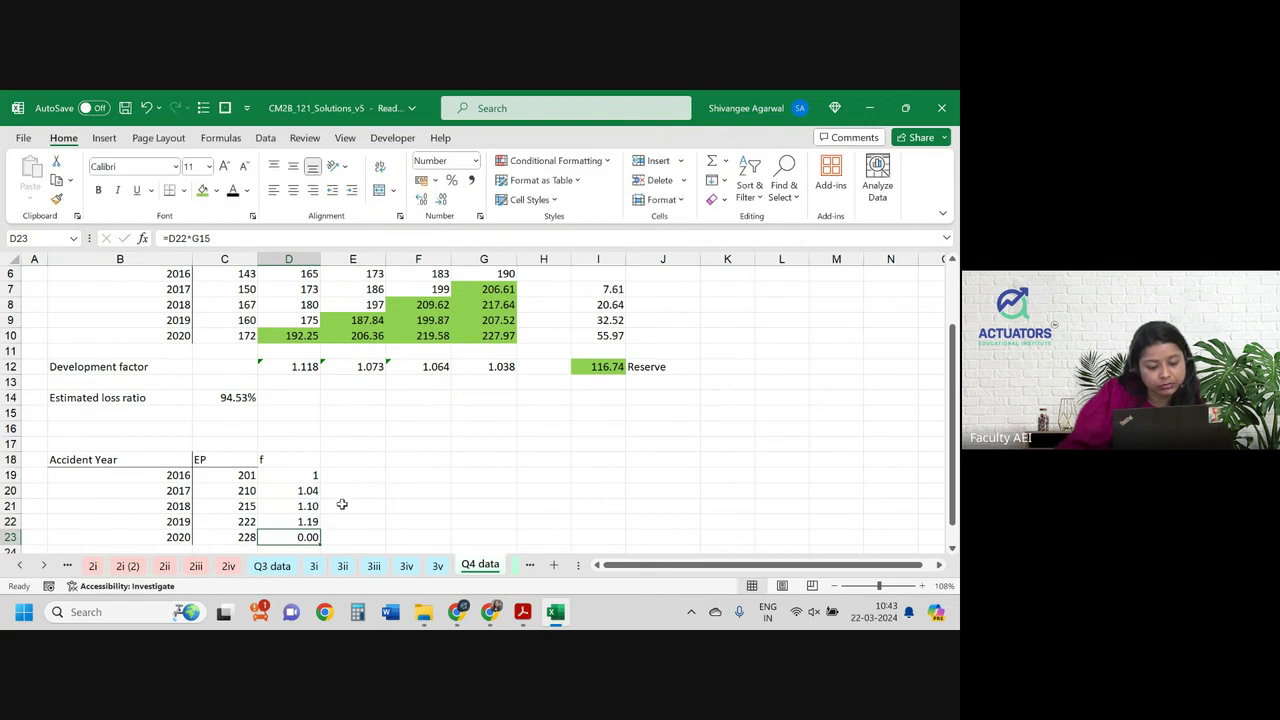
{"action": "double_click", "coordinate": [279, 545]}
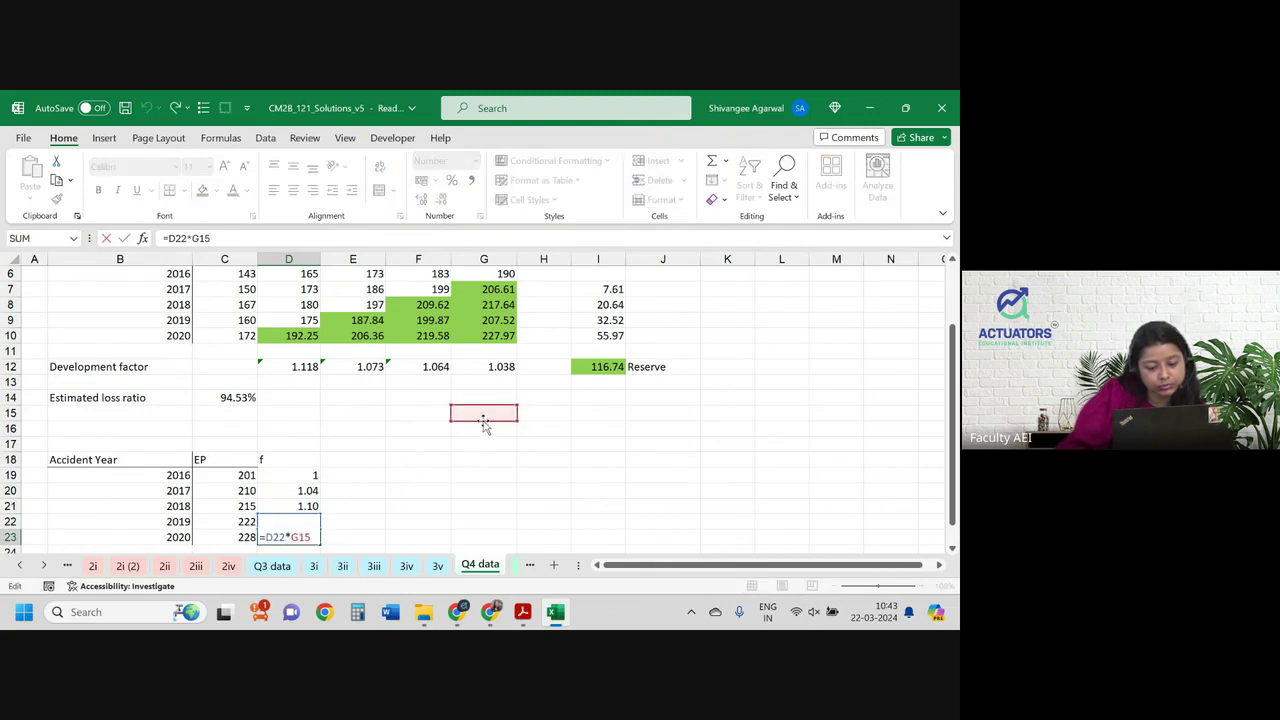
{"action": "left_click_drag", "start_coordinate": [486, 417], "coordinate": [300, 368]}
{"action": "key", "text": "Return"}
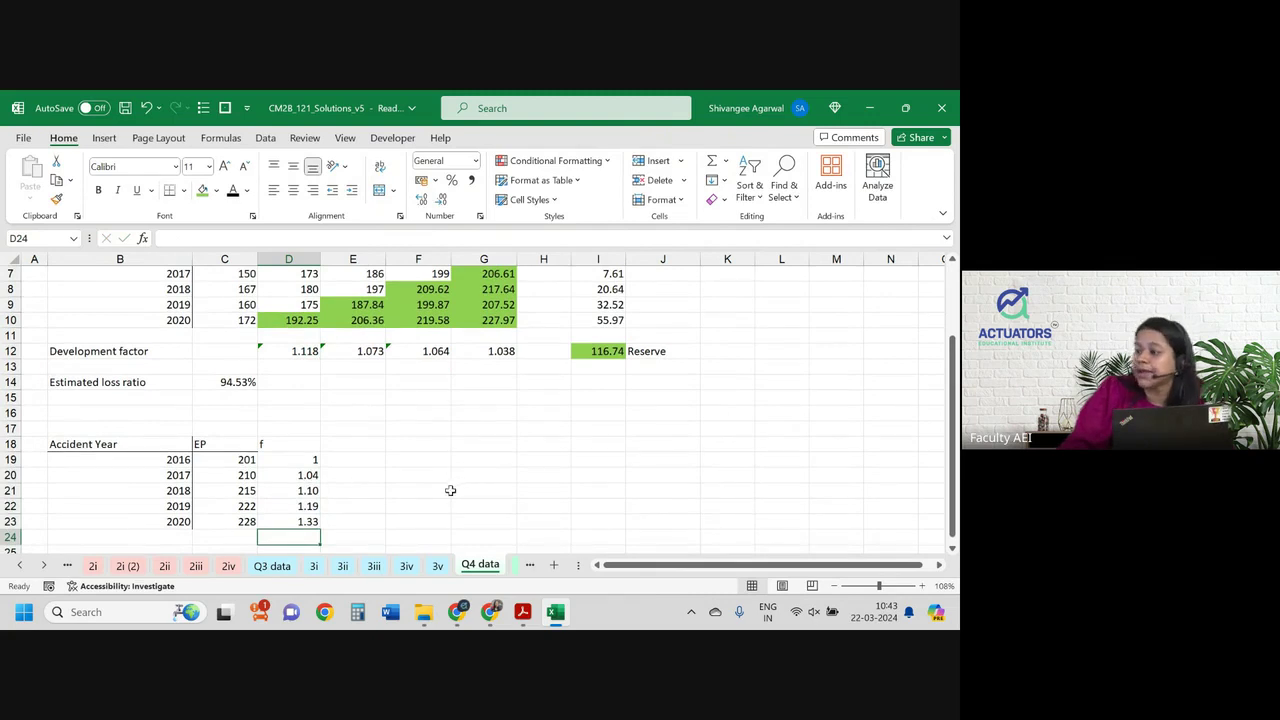
Add the 1-1/f heading in E18.
{"action": "left_click", "coordinate": [367, 443]}
{"action": "type", "text": "1"}
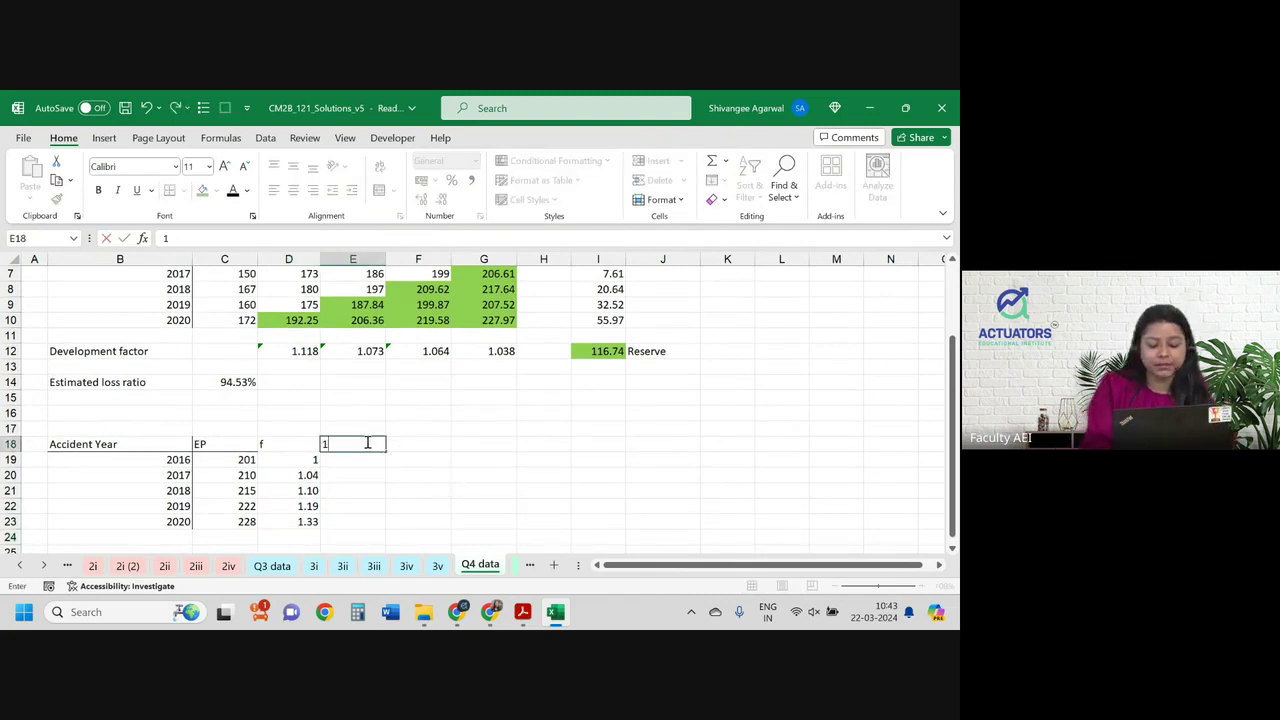
{"action": "type", "text": "-1/f"}
{"action": "key", "text": "Return"}
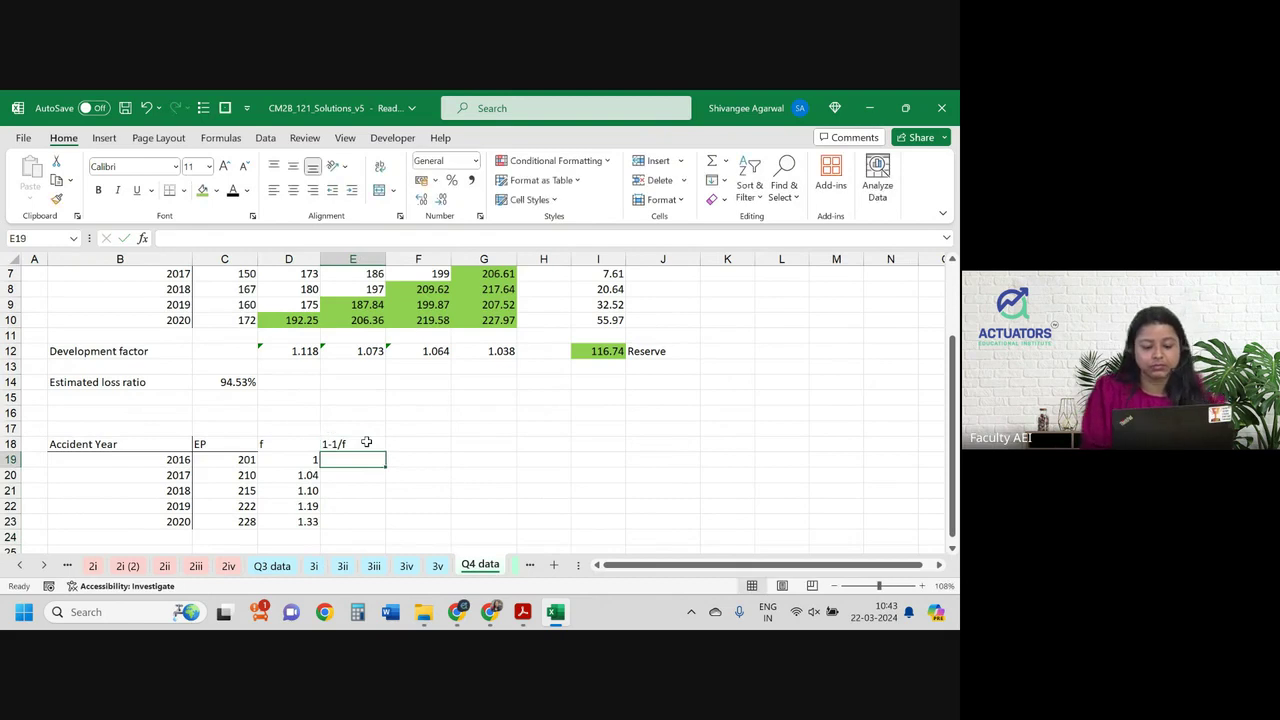
Copy the EP heading's formatting onto E18:G18 with Format Painter.
{"action": "key", "text": "Up"}
{"action": "key", "text": "Left"}
{"action": "key", "text": "Left"}
{"action": "key", "text": "shift+Right"}
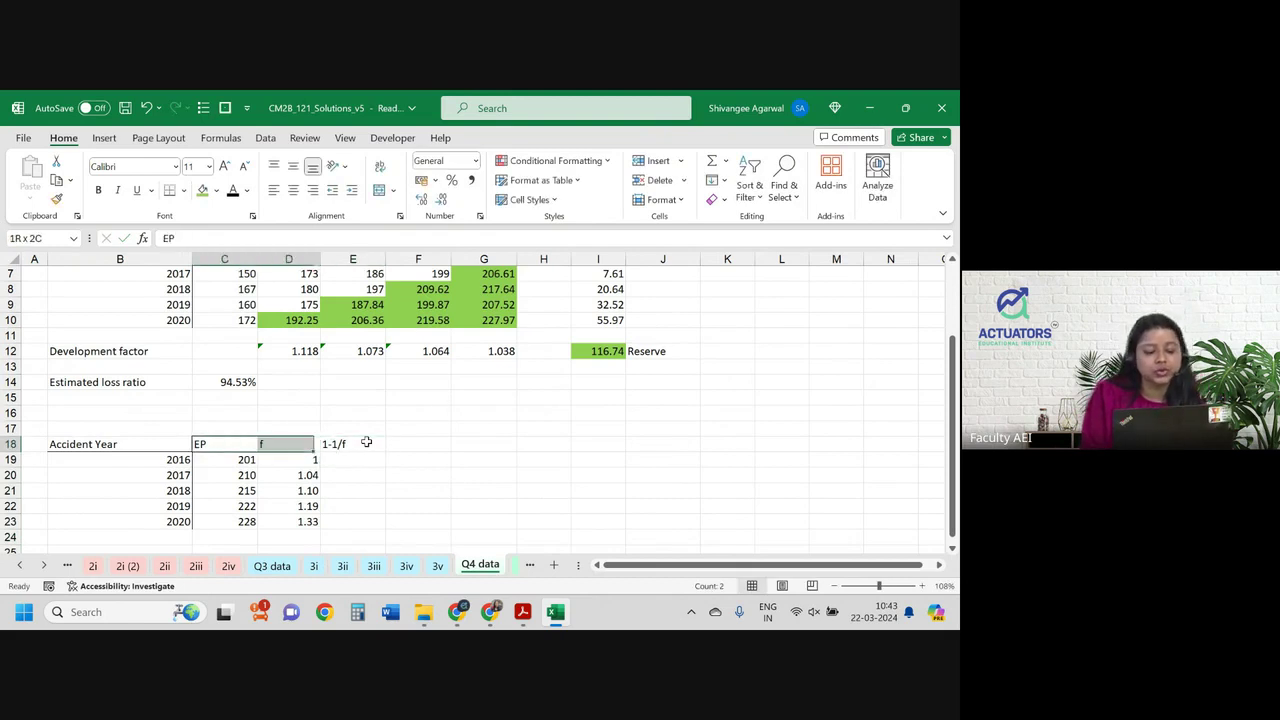
{"action": "key", "text": "shift+Right"}
{"action": "key", "text": "Left"}
{"action": "key", "text": "Right"}
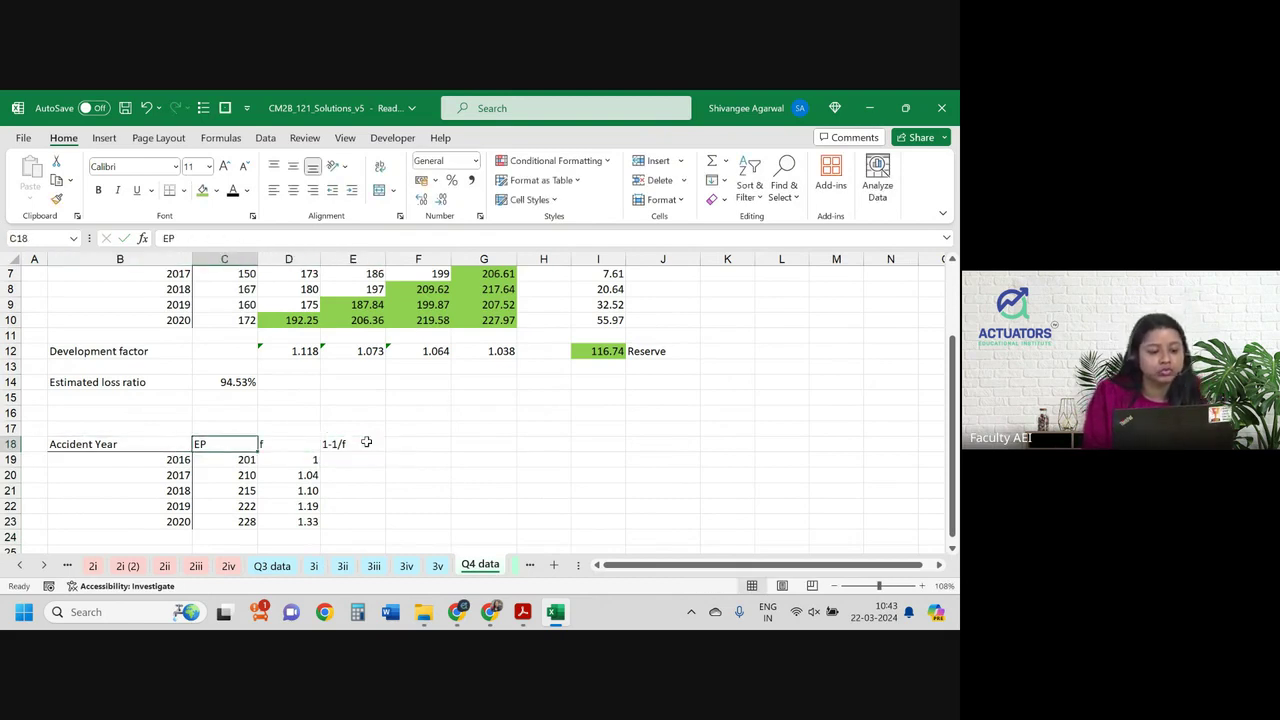
{"action": "left_click", "coordinate": [58, 199]}
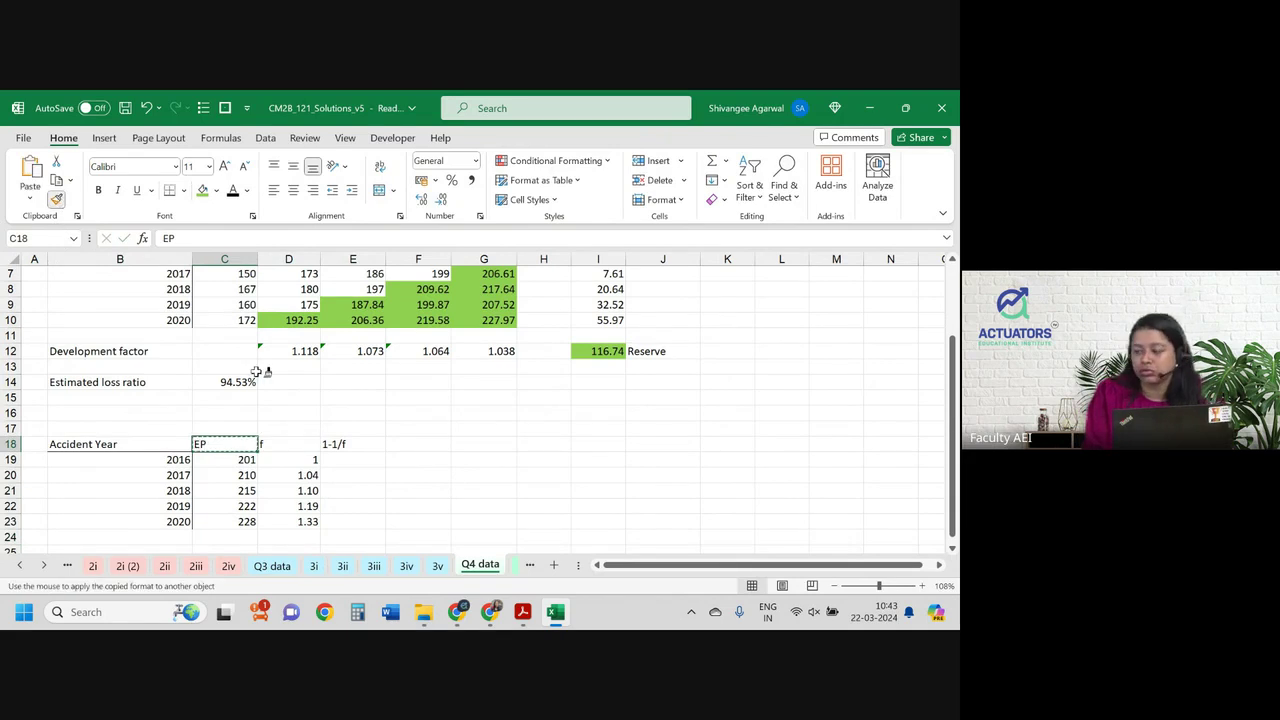
{"action": "left_click", "coordinate": [300, 447]}
{"action": "left_click_drag", "start_coordinate": [362, 444], "coordinate": [500, 444]}
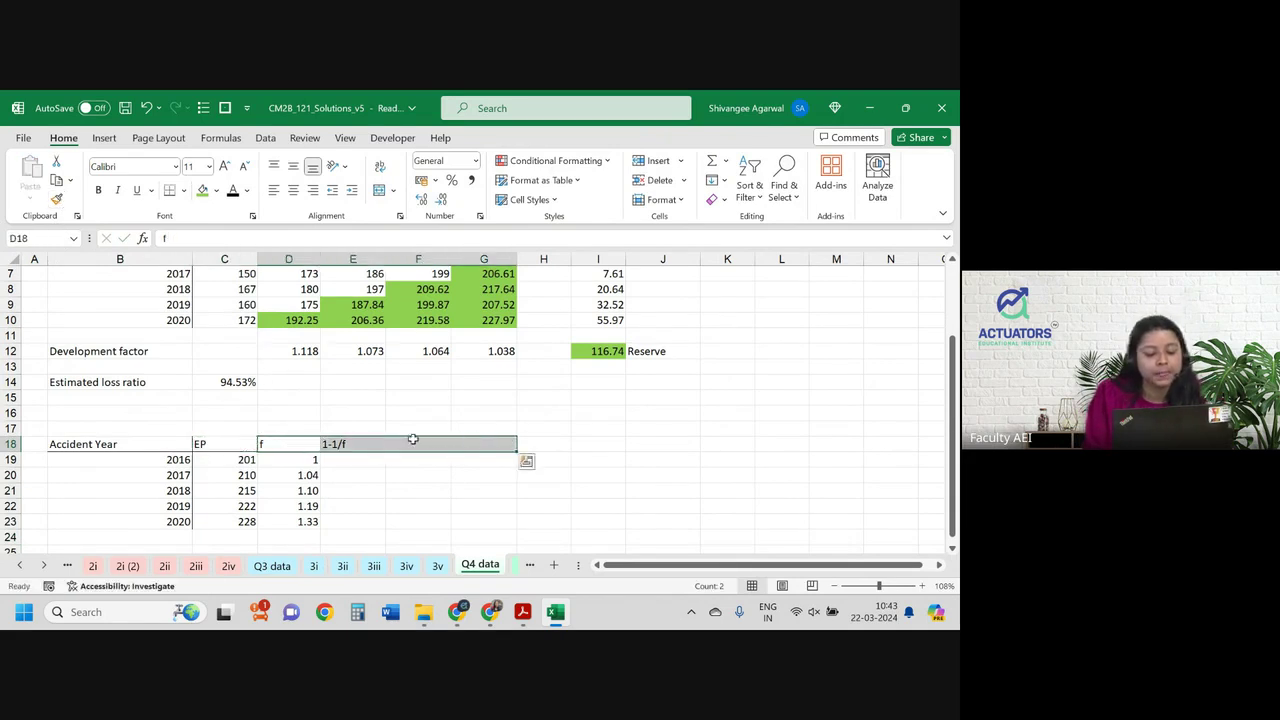
{"action": "left_click", "coordinate": [364, 456]}
Enter =1-1/D19 in E19 and fill it down to 2020.
{"action": "type", "text": "="}
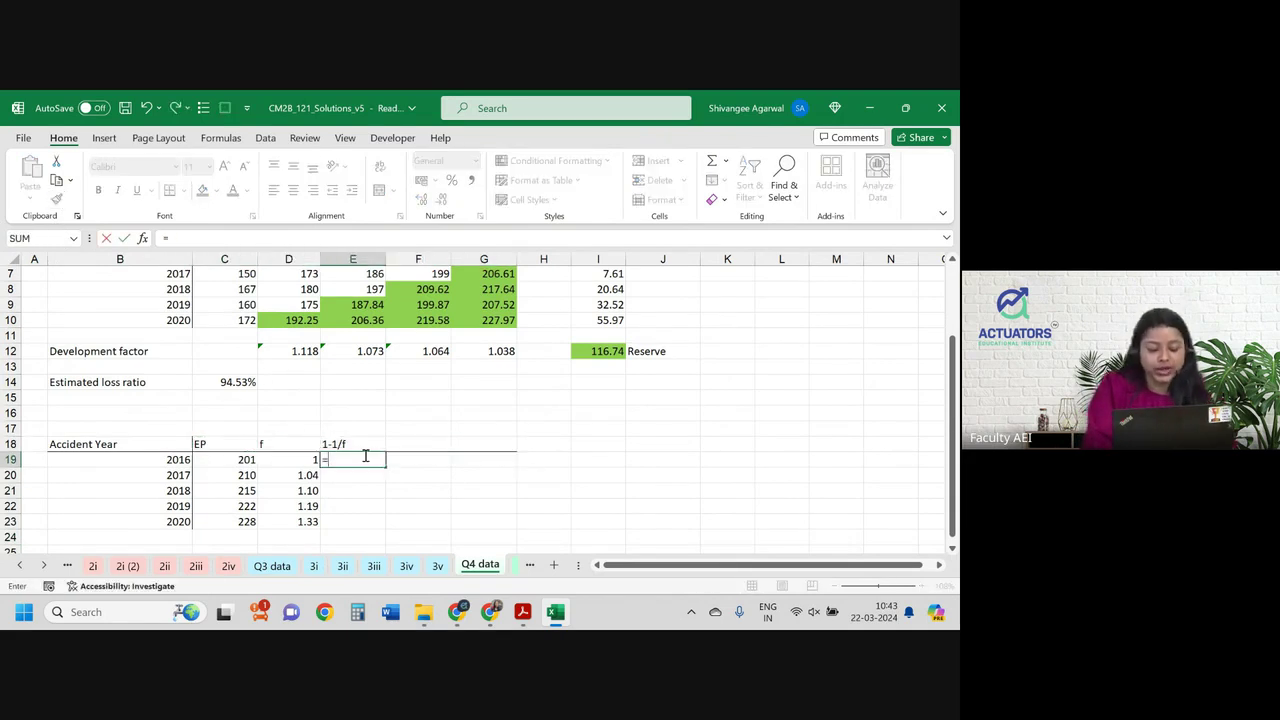
{"action": "type", "text": "1-1/D19"}
{"action": "key", "text": "Return"}
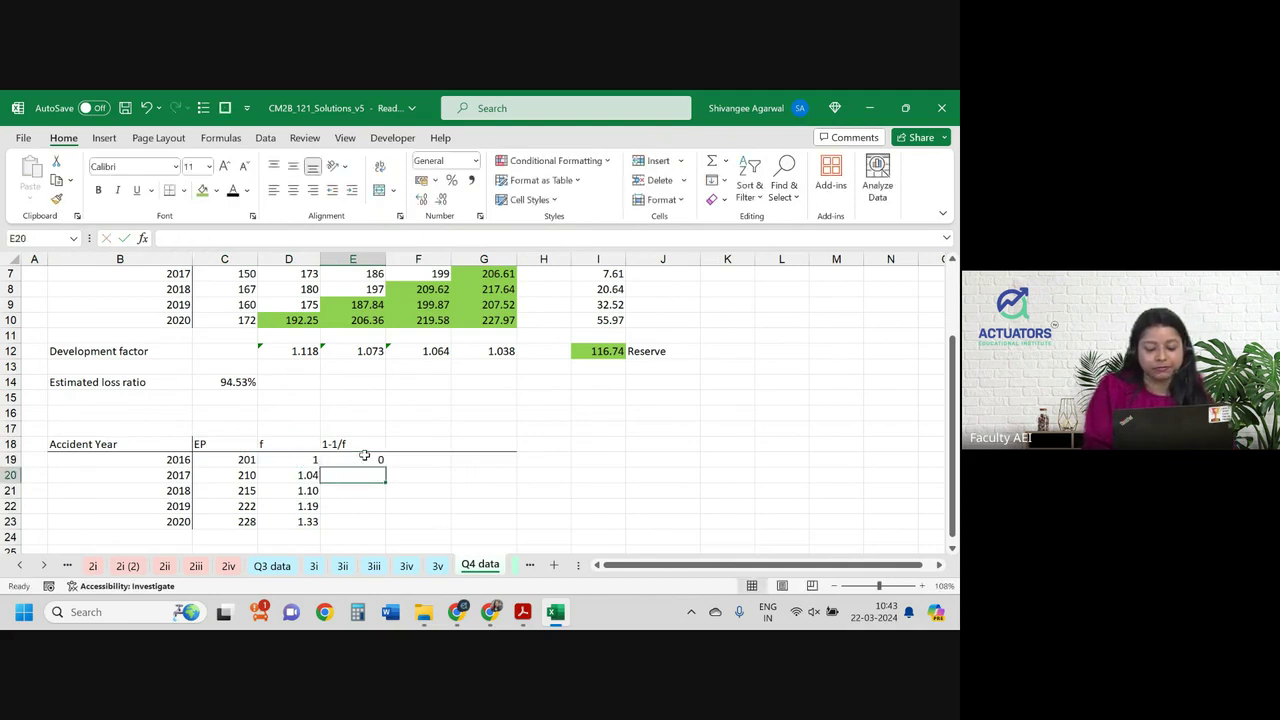
{"action": "left_click", "coordinate": [376, 462]}
{"action": "double_click", "coordinate": [385, 467]}
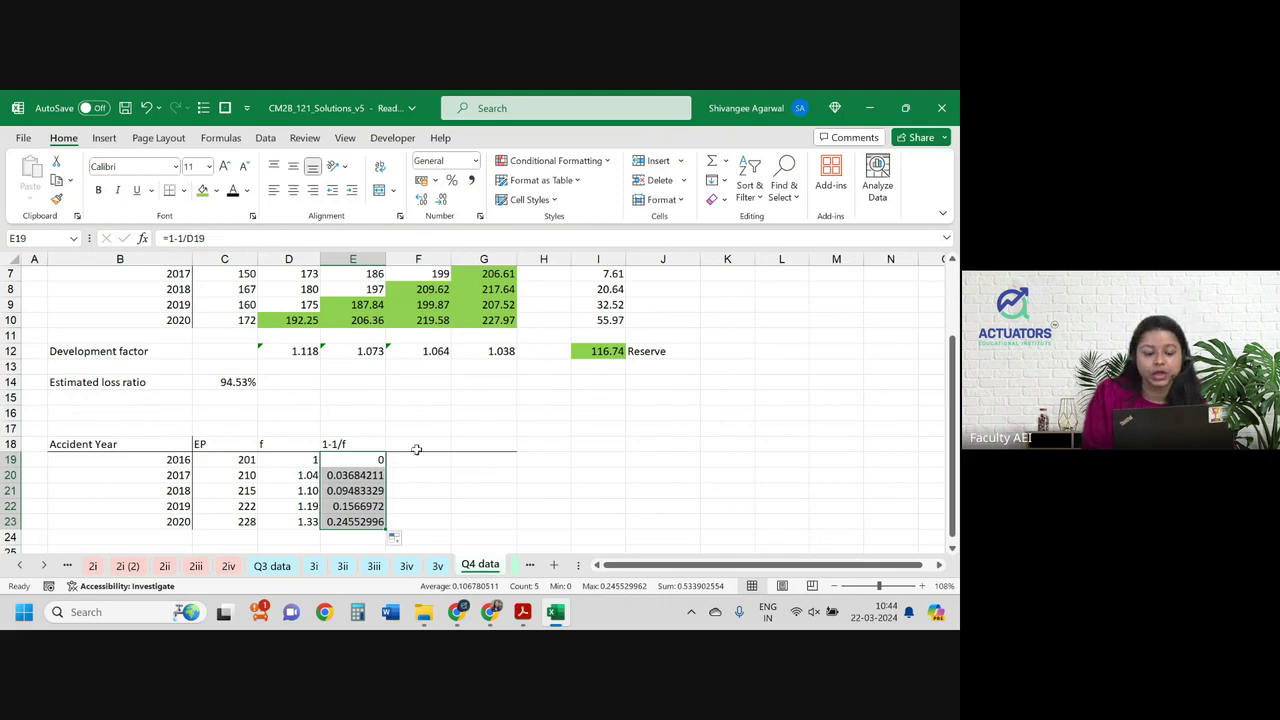
Show the 1-1/f values (0.00 to 0.25) in Number format with two decimals.
{"action": "left_click", "coordinate": [443, 202]}
{"action": "left_click", "coordinate": [443, 202]}
{"action": "left_click", "coordinate": [443, 202]}
{"action": "left_click", "coordinate": [443, 202]}
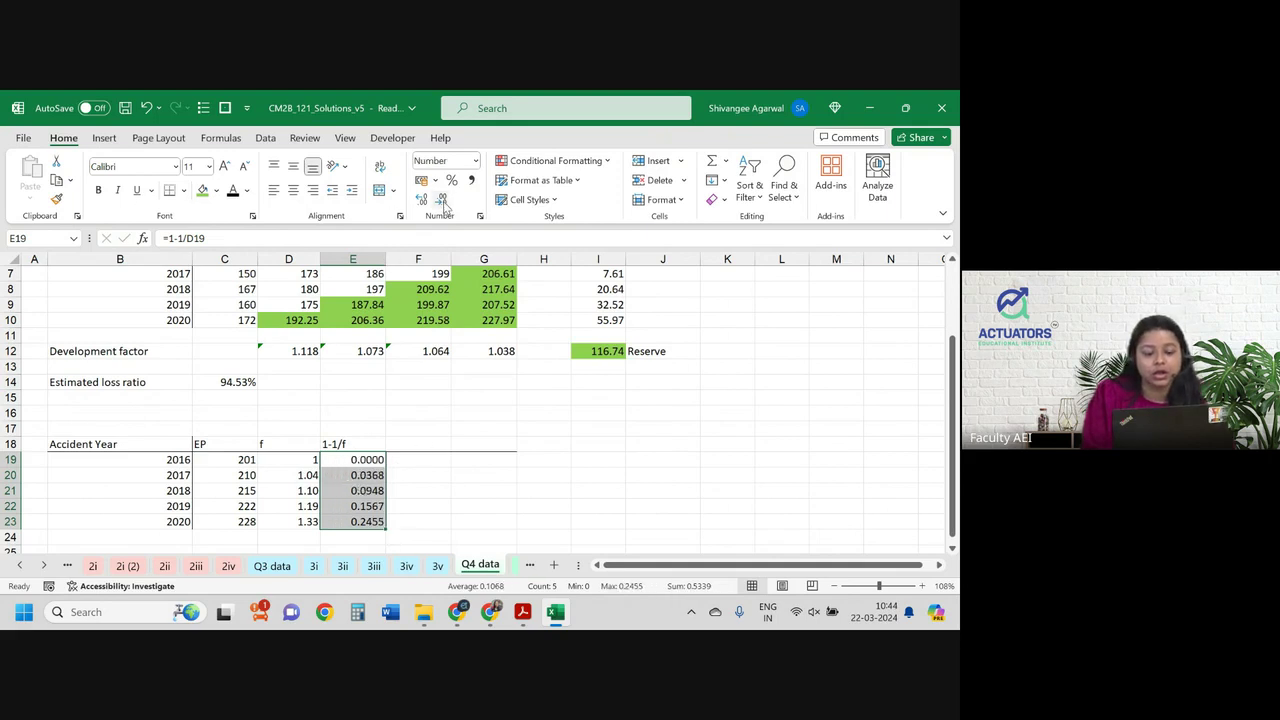
{"action": "left_click", "coordinate": [443, 202]}
{"action": "left_click", "coordinate": [443, 202]}
{"action": "left_click", "coordinate": [429, 432]}
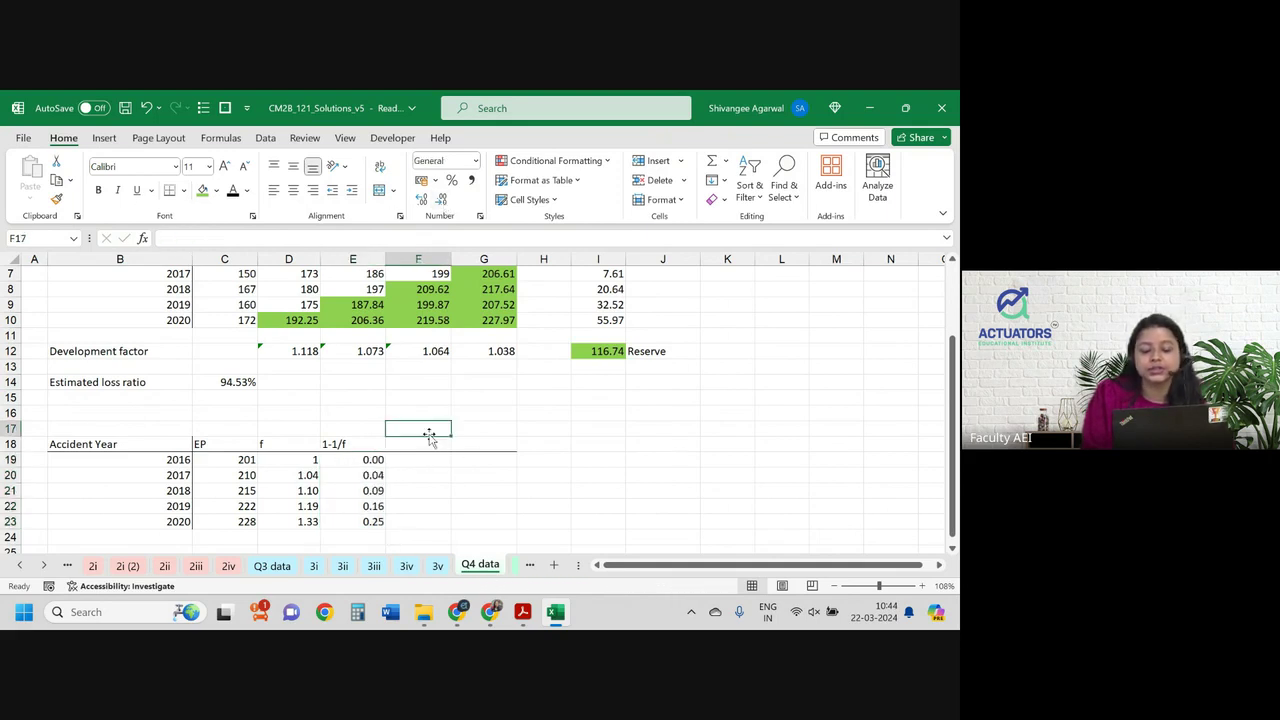
{"action": "left_click", "coordinate": [432, 447]}
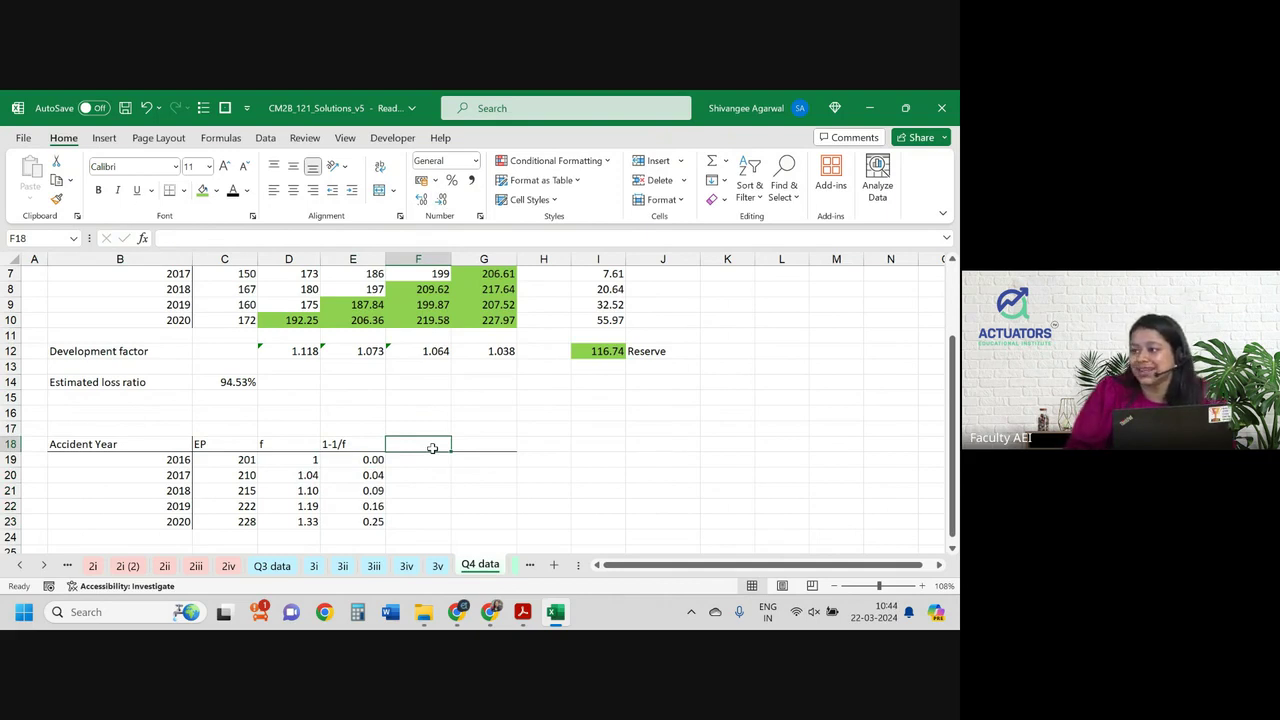
Add an EL heading in F18 and fill =C19*$C$14 down to 2020.
{"action": "type", "text": "EL"}
{"action": "key", "text": "Return"}
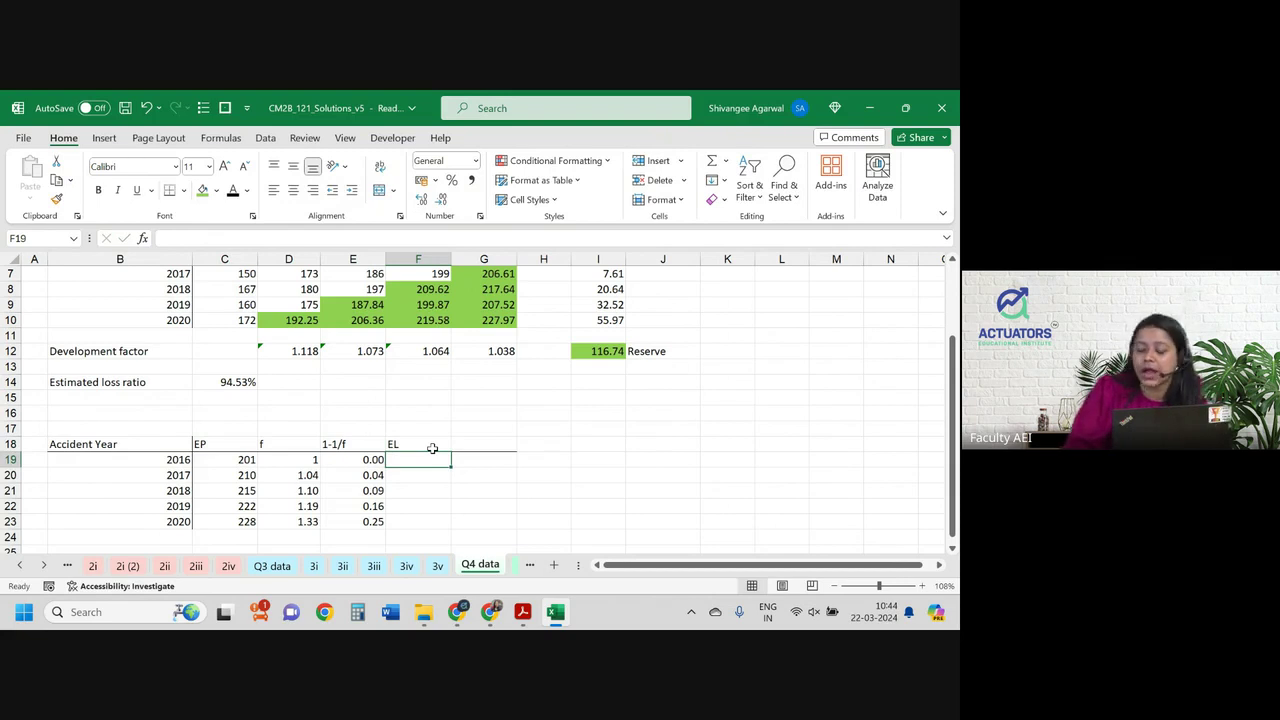
{"action": "type", "text": "="}
{"action": "key", "text": "Left"}
{"action": "key", "text": "Left"}
{"action": "key", "text": "Left"}
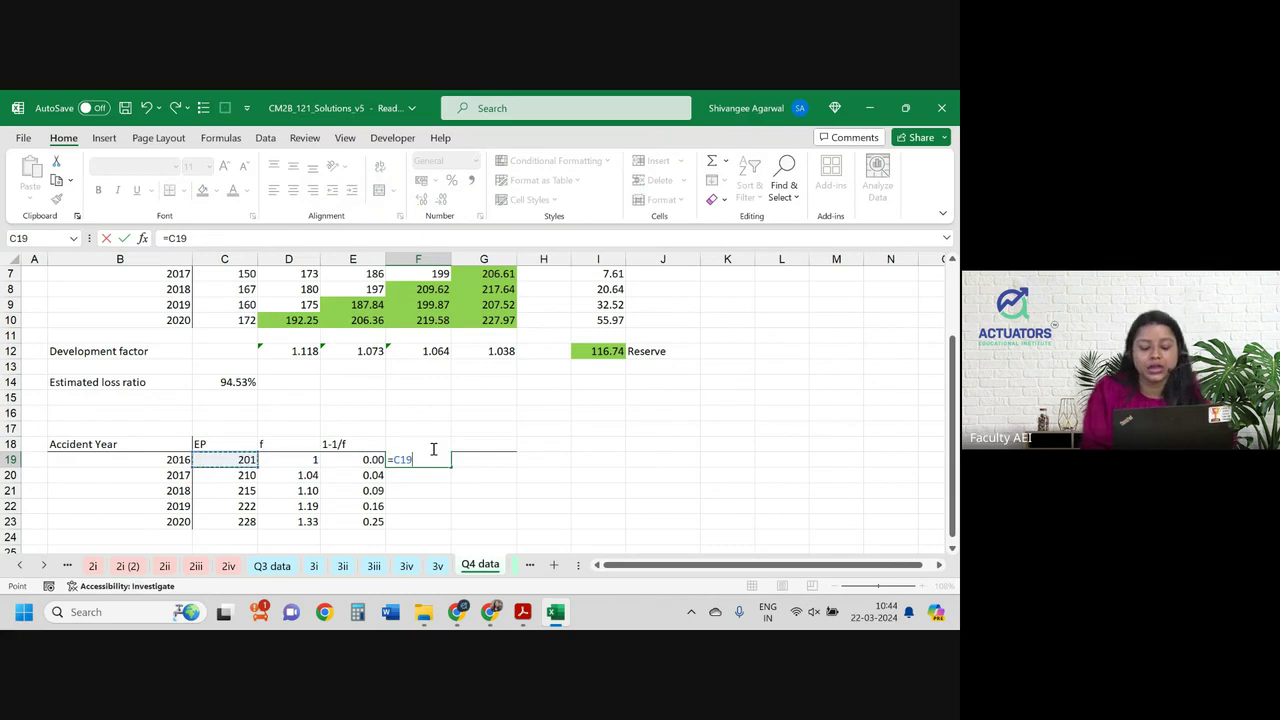
{"action": "type", "text": "*"}
{"action": "left_click", "coordinate": [228, 382]}
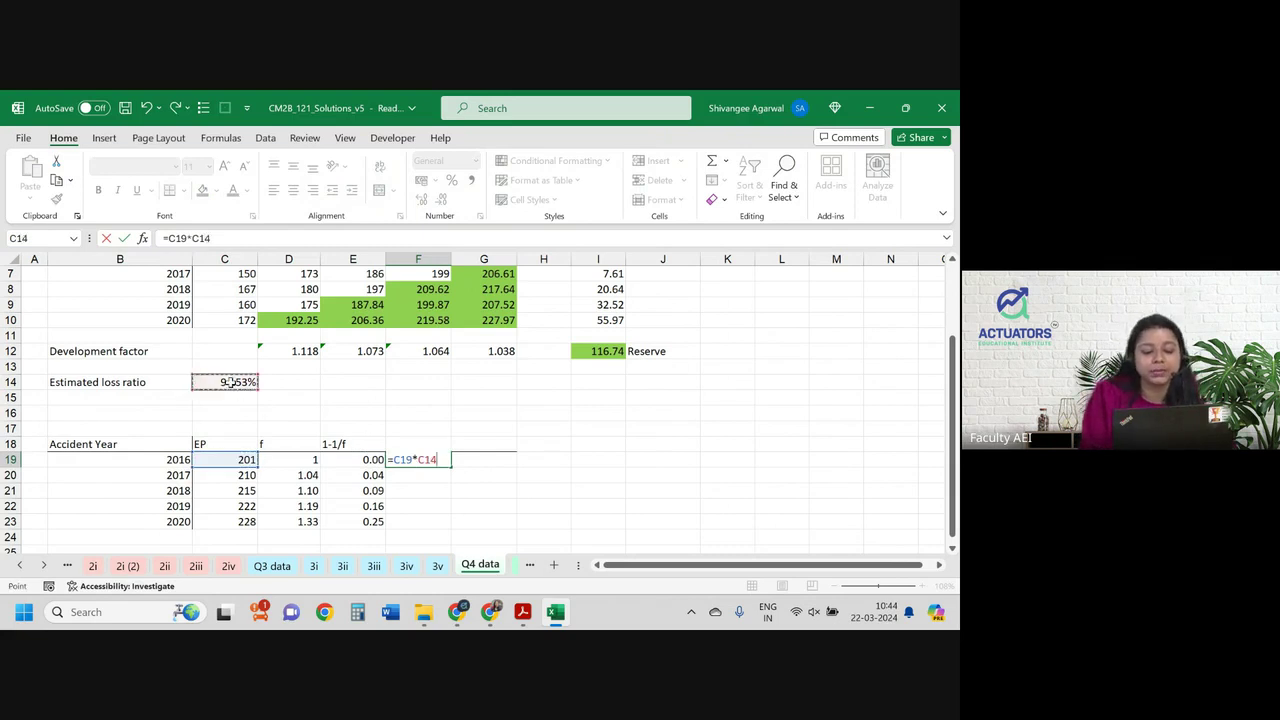
{"action": "key", "text": "F4"}
{"action": "key", "text": "Return"}
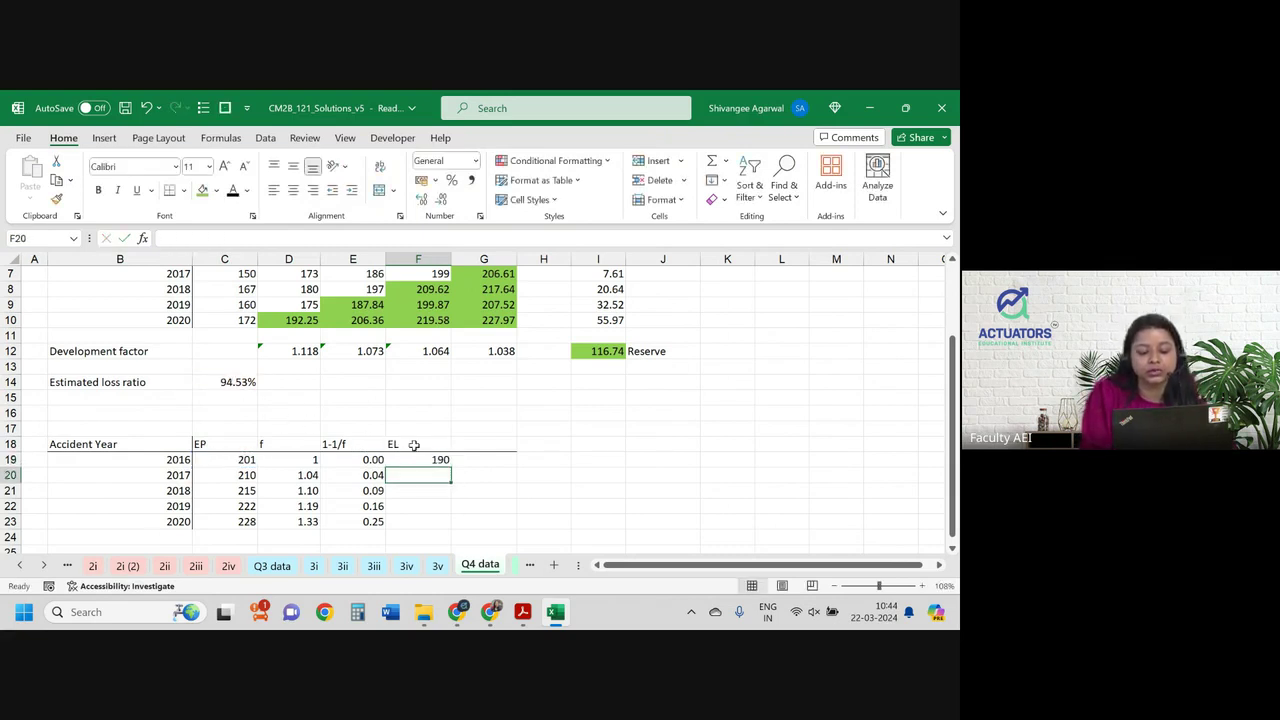
{"action": "left_click", "coordinate": [443, 462]}
{"action": "double_click", "coordinate": [452, 467]}
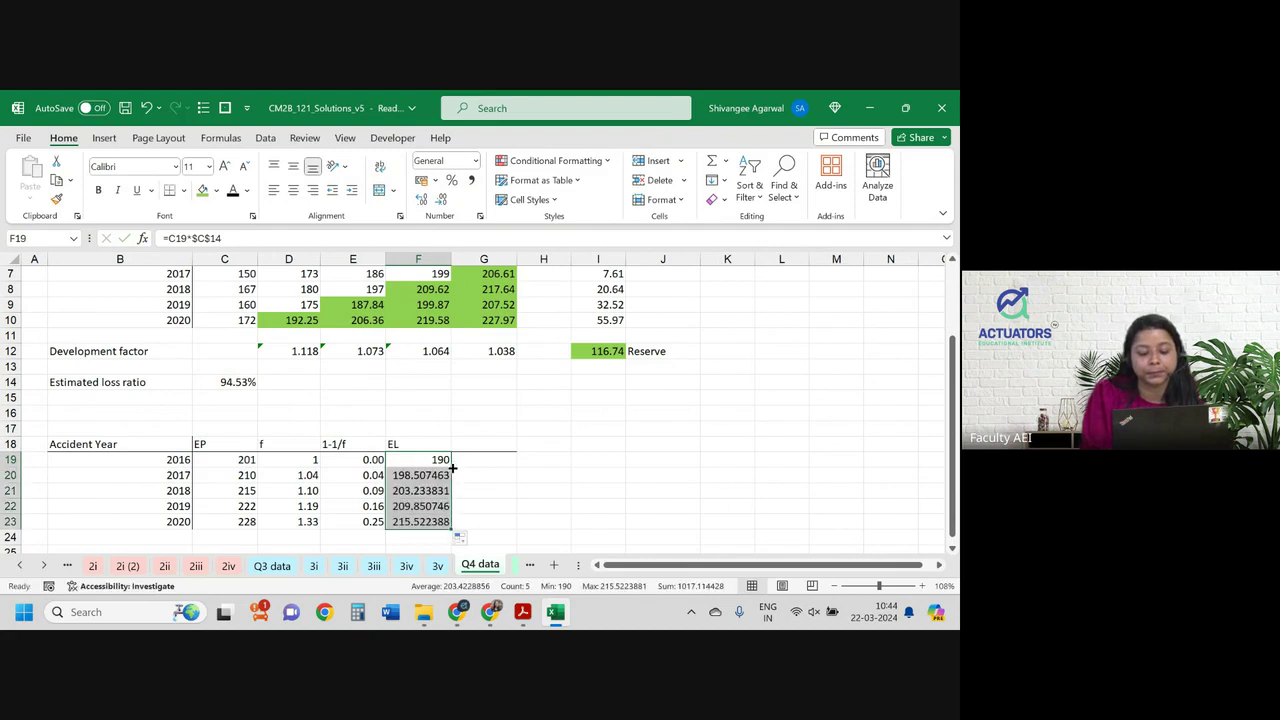
Show the EL values (190.00 to 215.52) in Number format with two decimals.
{"action": "left_click", "coordinate": [441, 201]}
{"action": "left_click", "coordinate": [441, 201]}
{"action": "left_click", "coordinate": [441, 201]}
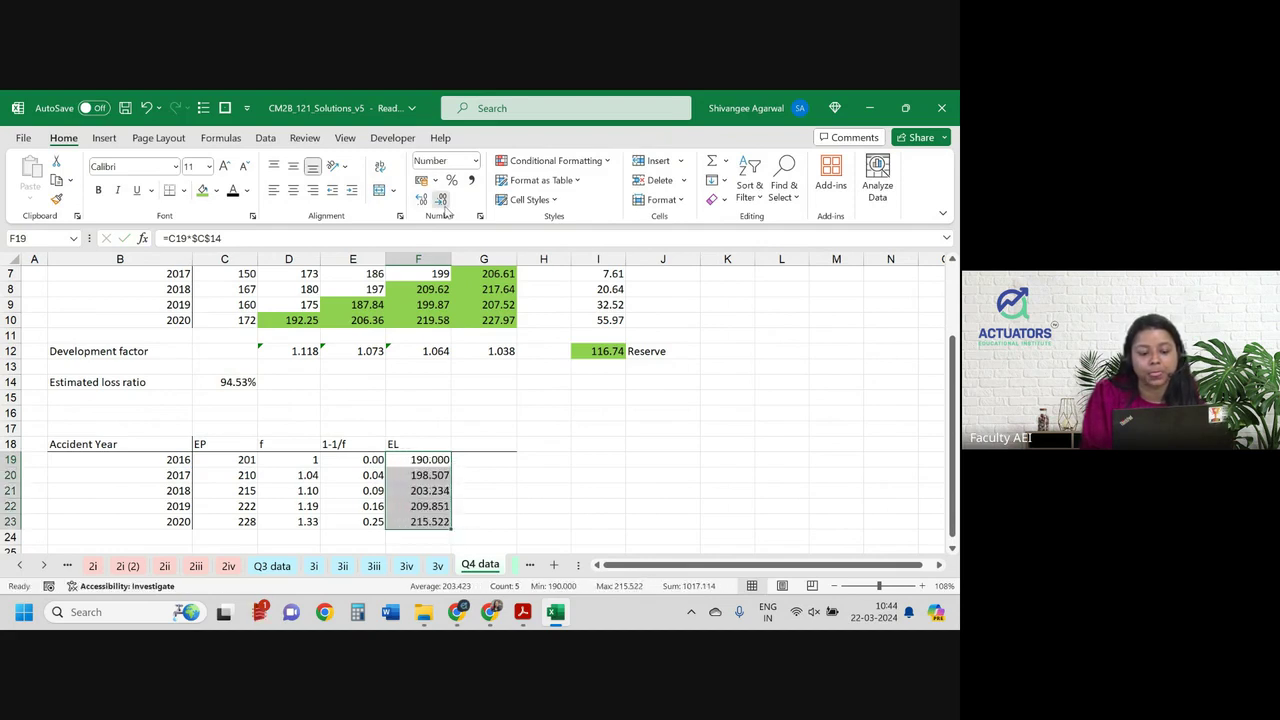
{"action": "left_click", "coordinate": [441, 201]}
{"action": "left_click", "coordinate": [441, 201]}
{"action": "left_click", "coordinate": [421, 199]}
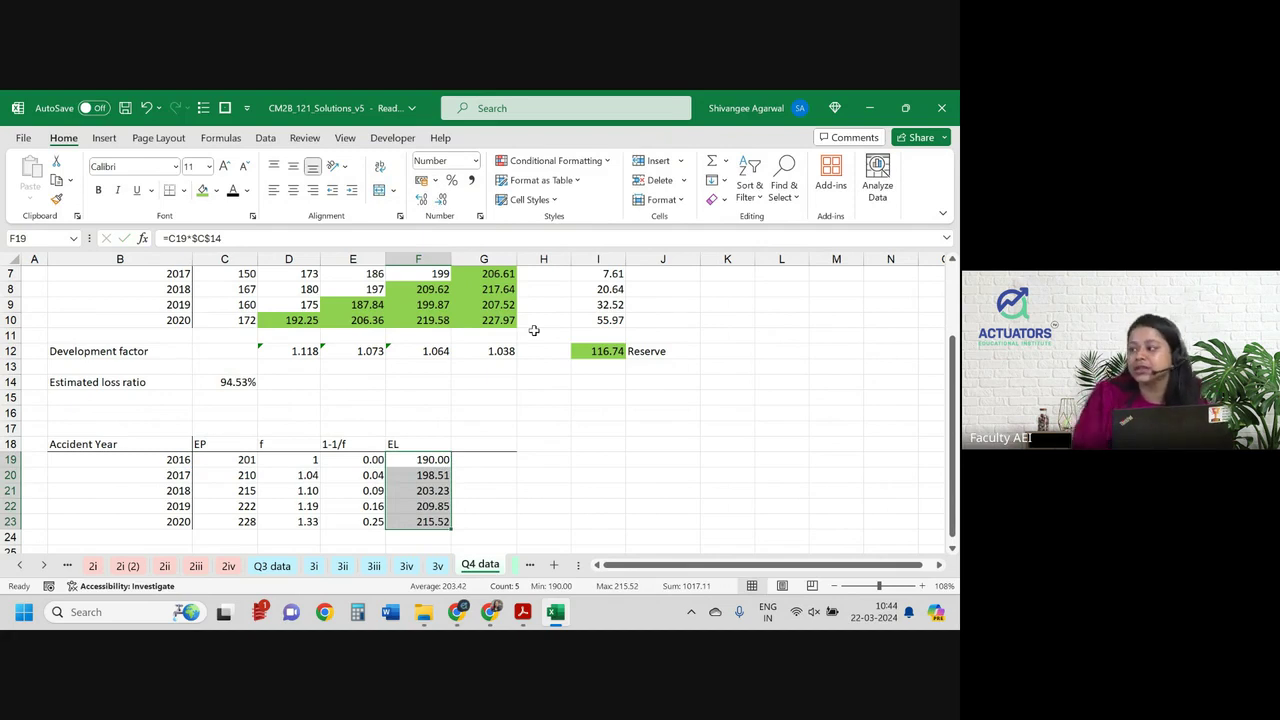
Add the Future claims heading in G18.
{"action": "key", "text": "Up"}
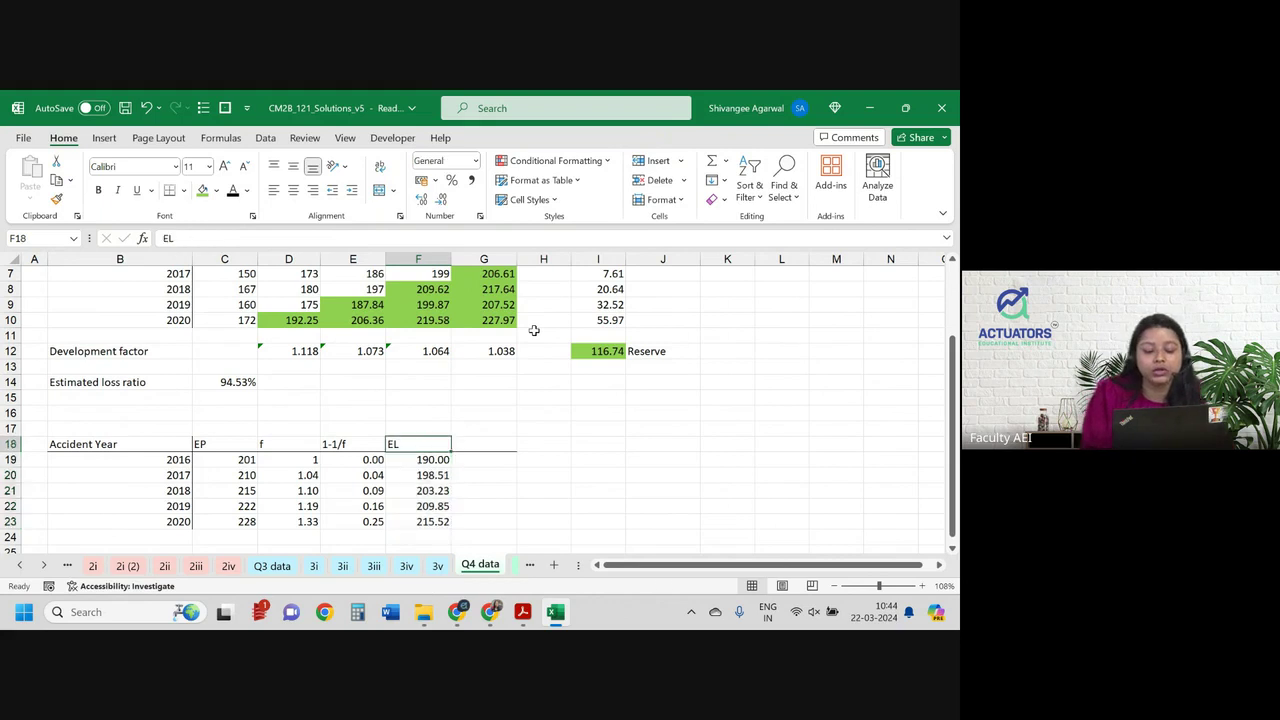
{"action": "key", "text": "Right"}
{"action": "type", "text": "F"}
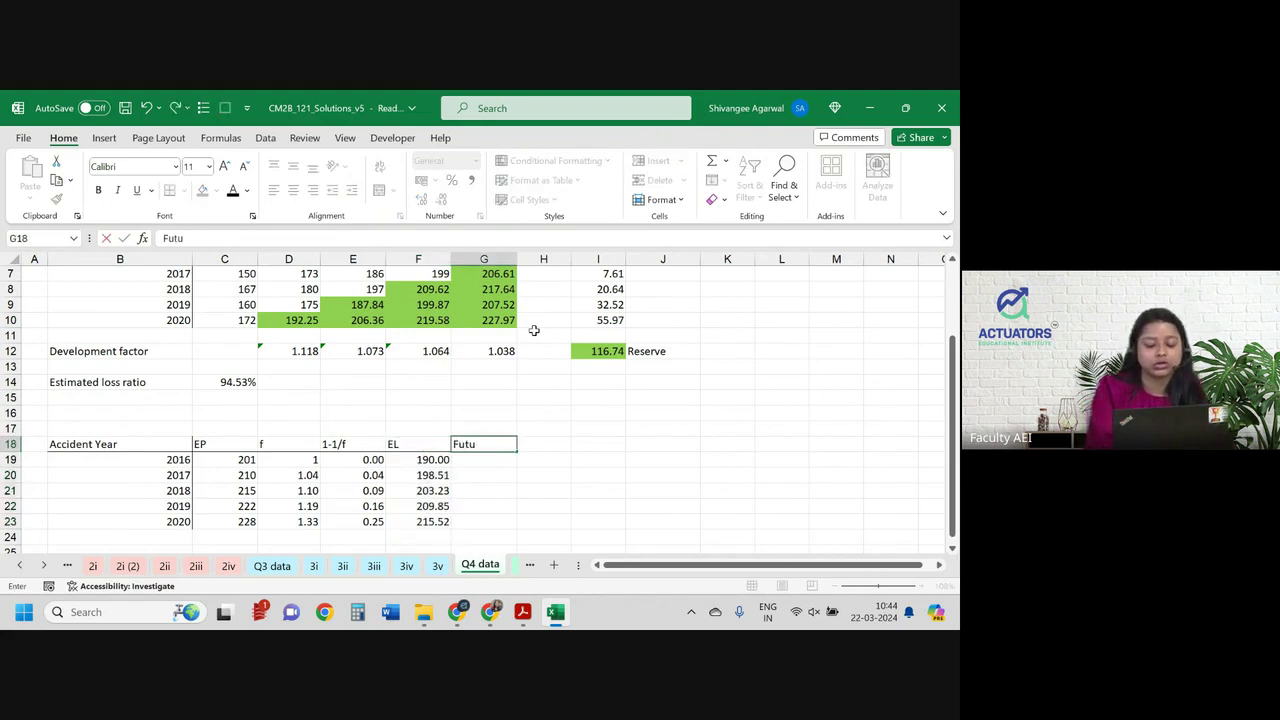
{"action": "type", "text": "ims"}
{"action": "key", "text": "Return"}
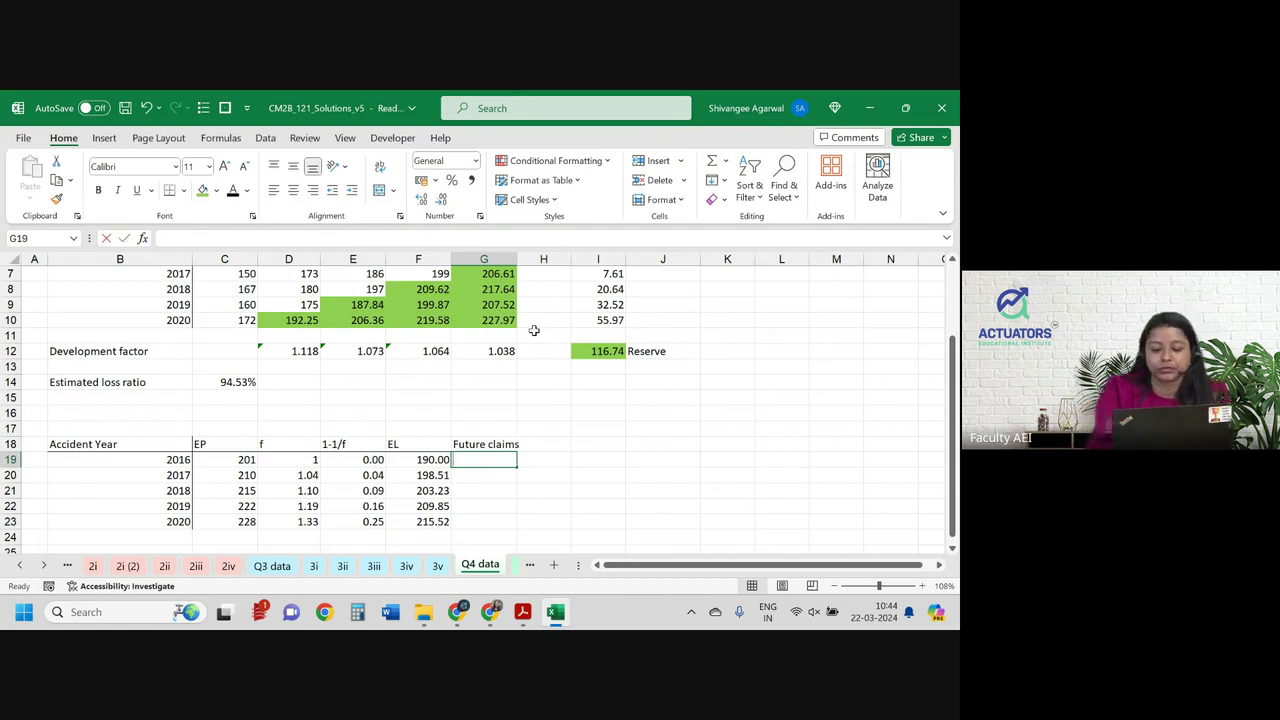
Enter =F19*E19 in G19 and fill it down to 2020.
{"action": "type", "text": "="}
{"action": "key", "text": "Left"}
{"action": "type", "text": "*E19"}
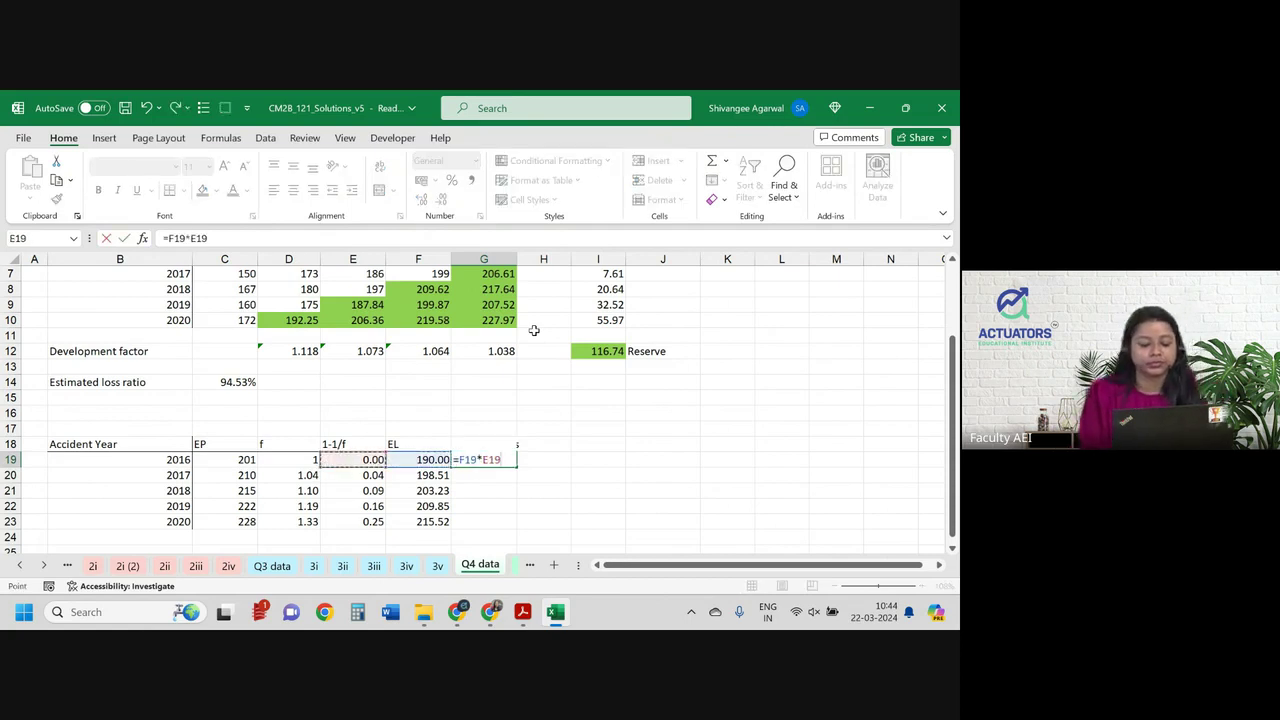
{"action": "key", "text": "Return"}
{"action": "left_click", "coordinate": [509, 458]}
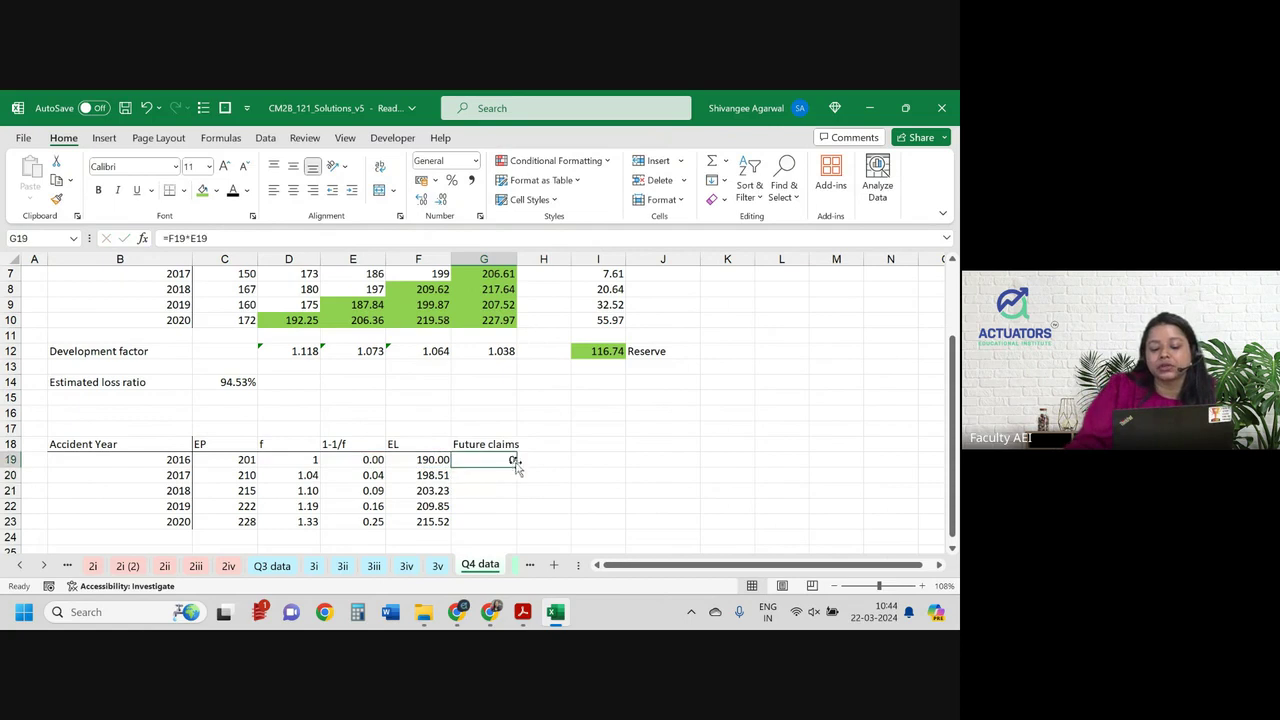
{"action": "double_click", "coordinate": [516, 467]}
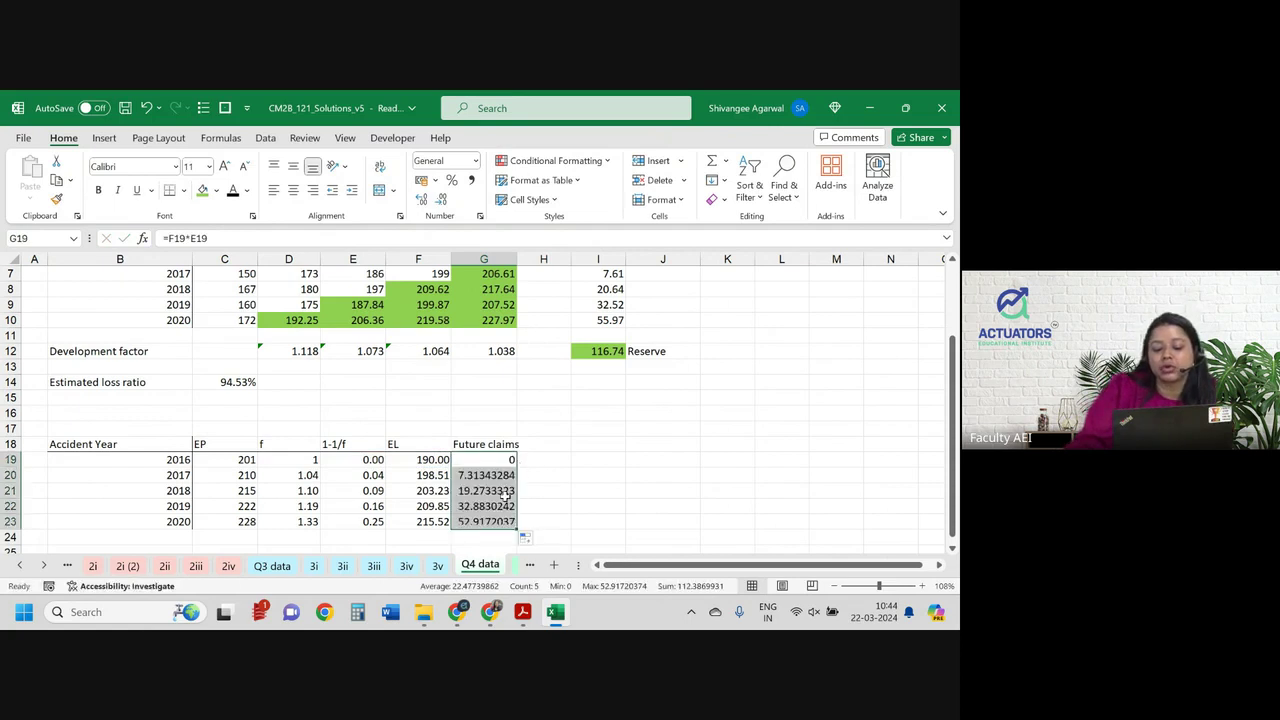
Show the future claims (0.00 to 52.92) with two decimals.
{"action": "left_click", "coordinate": [442, 200]}
{"action": "left_click", "coordinate": [442, 200]}
{"action": "left_click", "coordinate": [442, 200]}
{"action": "left_click", "coordinate": [442, 200]}
{"action": "left_click", "coordinate": [442, 200]}
{"action": "left_click", "coordinate": [442, 200]}
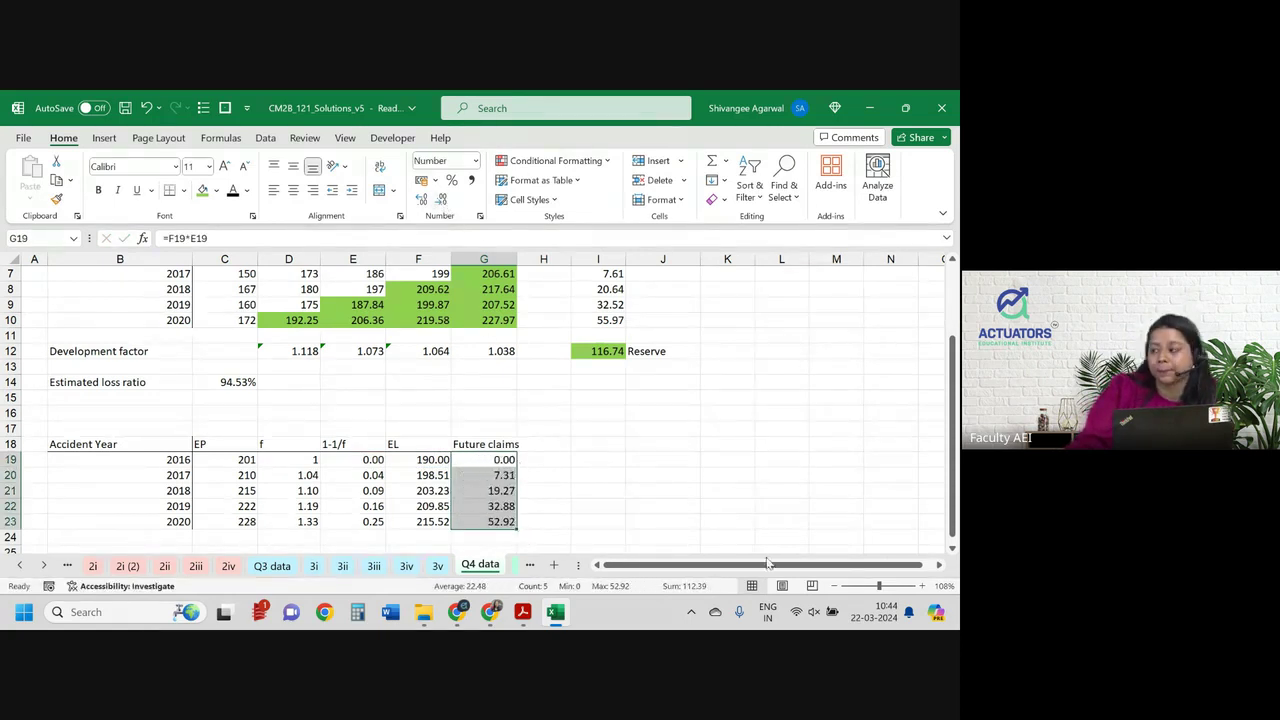
{"action": "scroll", "coordinate": [552, 426], "scroll_direction": "down", "scroll_amount": 1}
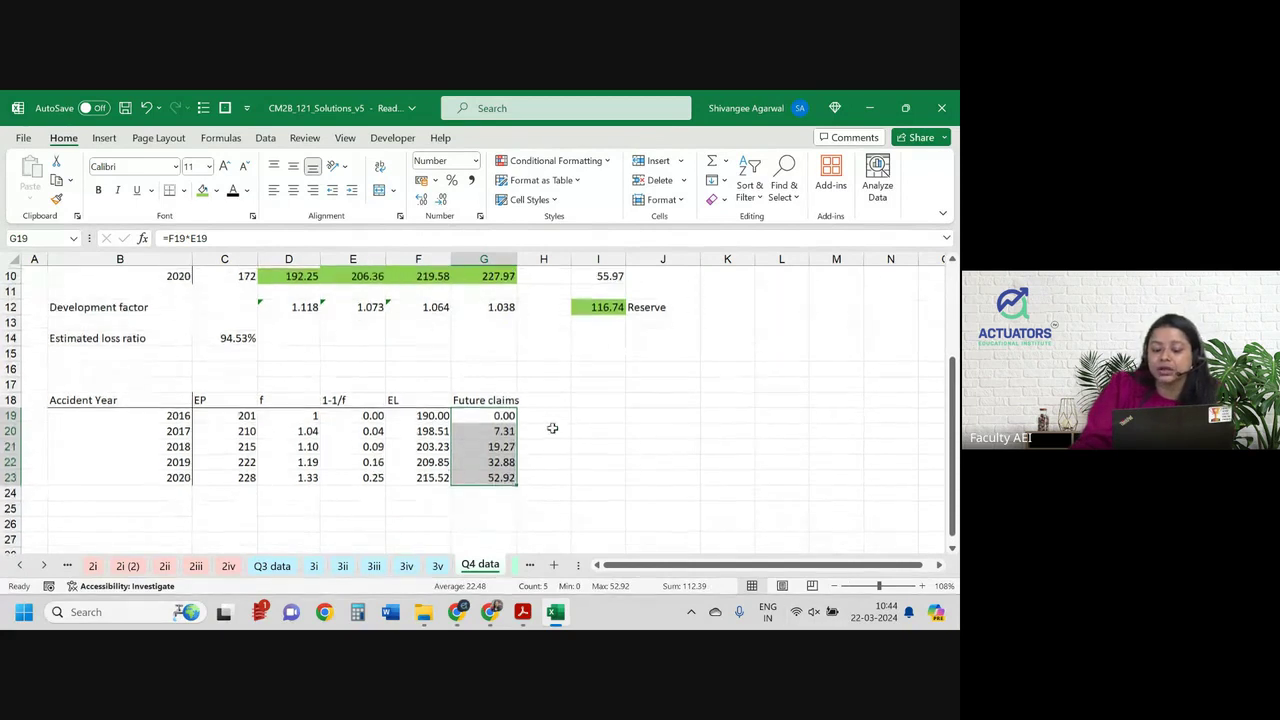
{"action": "left_click", "coordinate": [496, 506]}
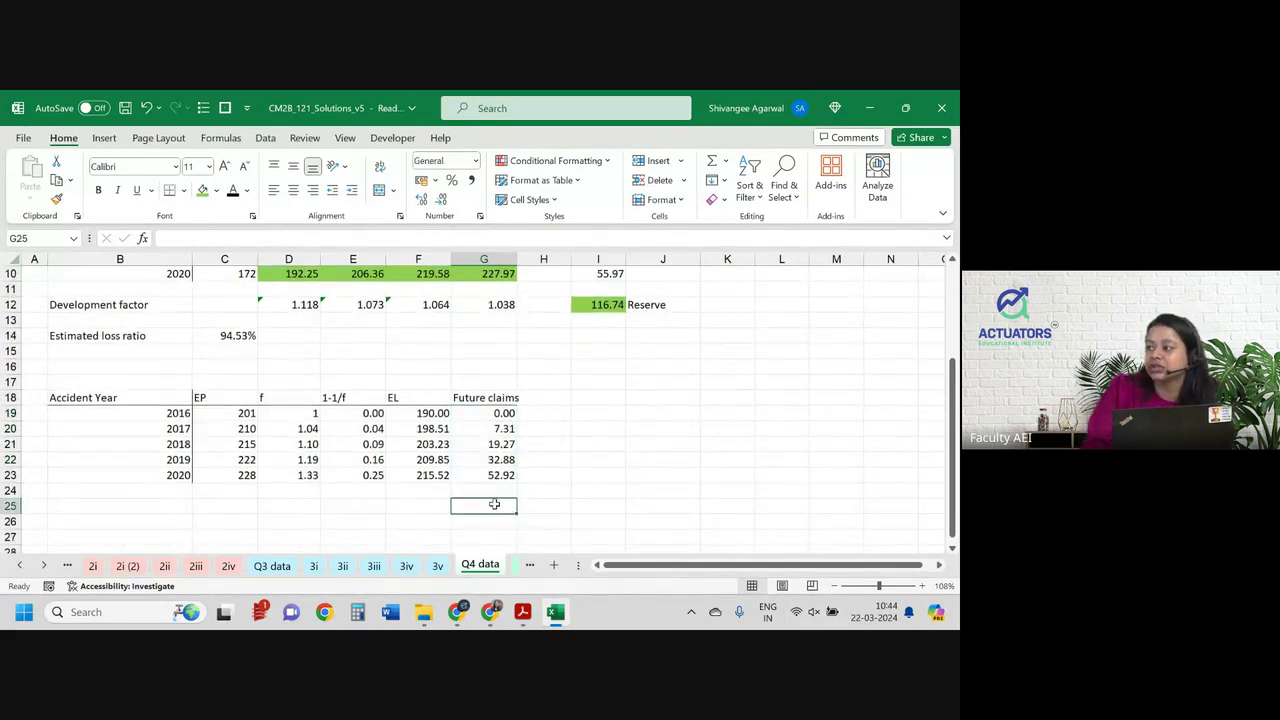
Sum the future claims into G25 (112.39) and shade it green.
{"action": "key", "text": "alt+equal"}
{"action": "key", "text": "Return"}
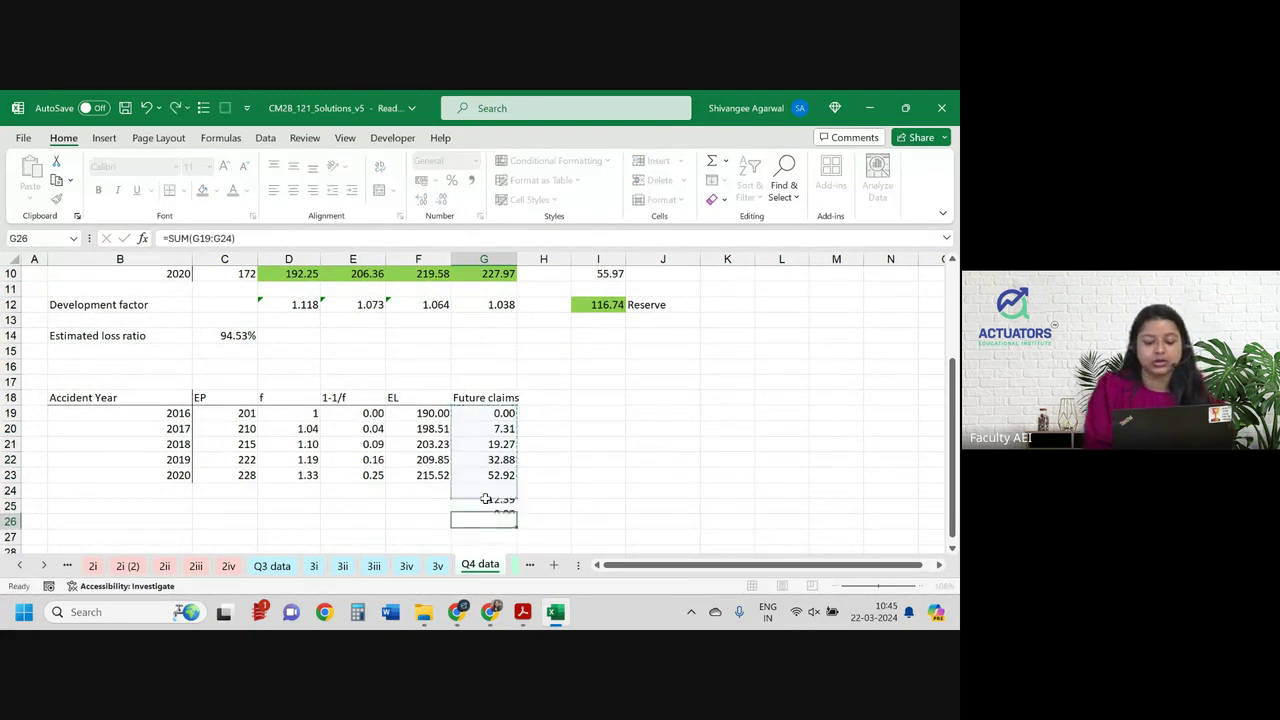
{"action": "left_click", "coordinate": [503, 507]}
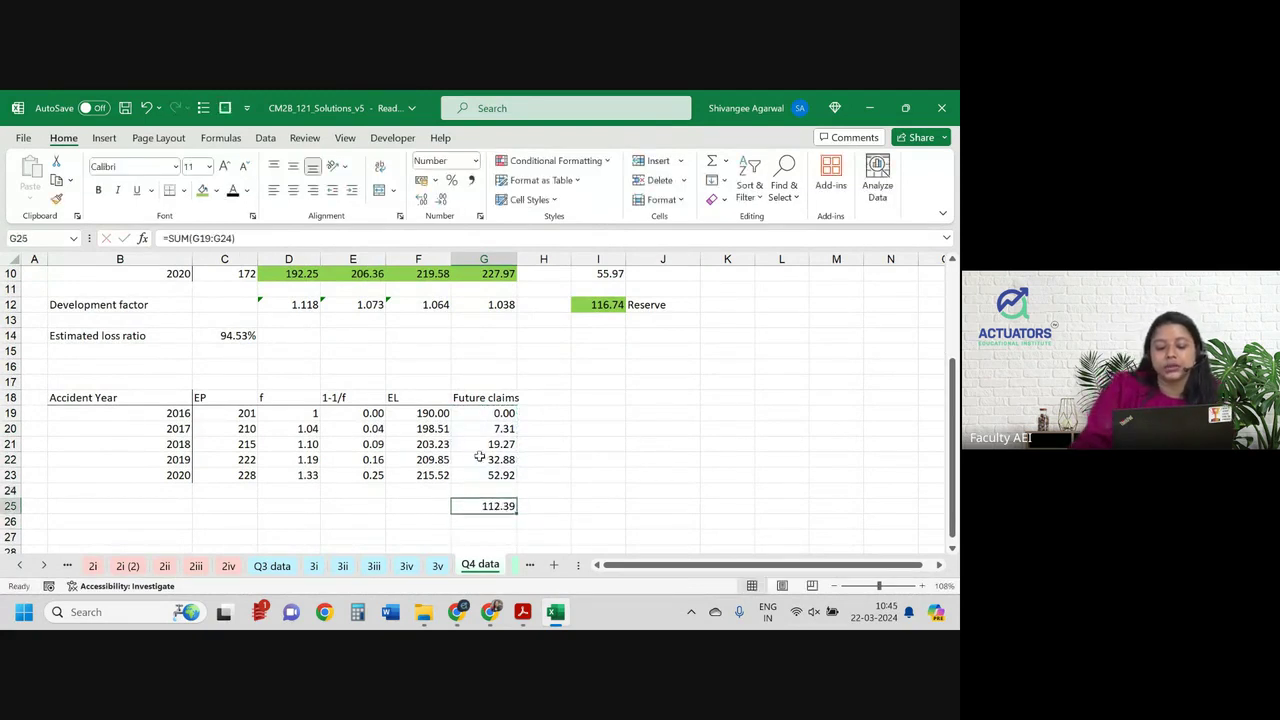
{"action": "left_click", "coordinate": [201, 190]}
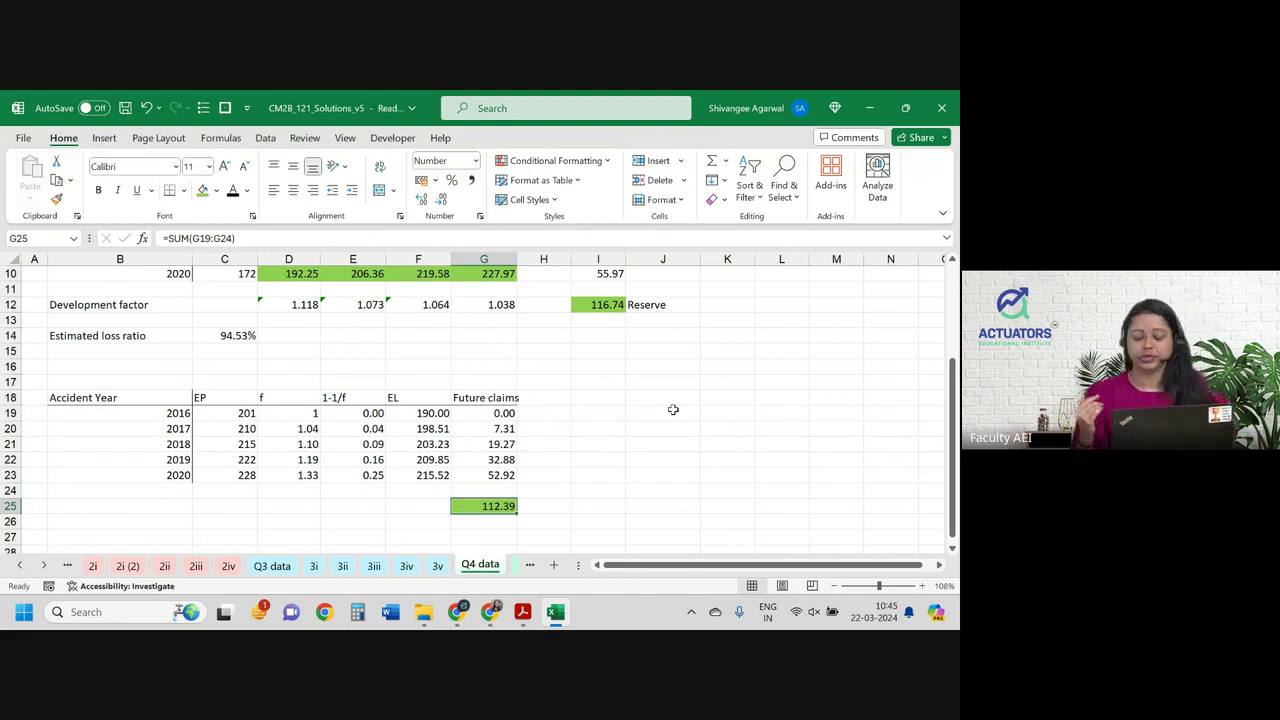
Check the exam question PDF and compare against the 116.74 chain ladder reserve.
{"action": "key", "text": "alt+Tab"}
{"action": "scroll", "coordinate": [305, 430], "scroll_direction": "down", "scroll_amount": 2}
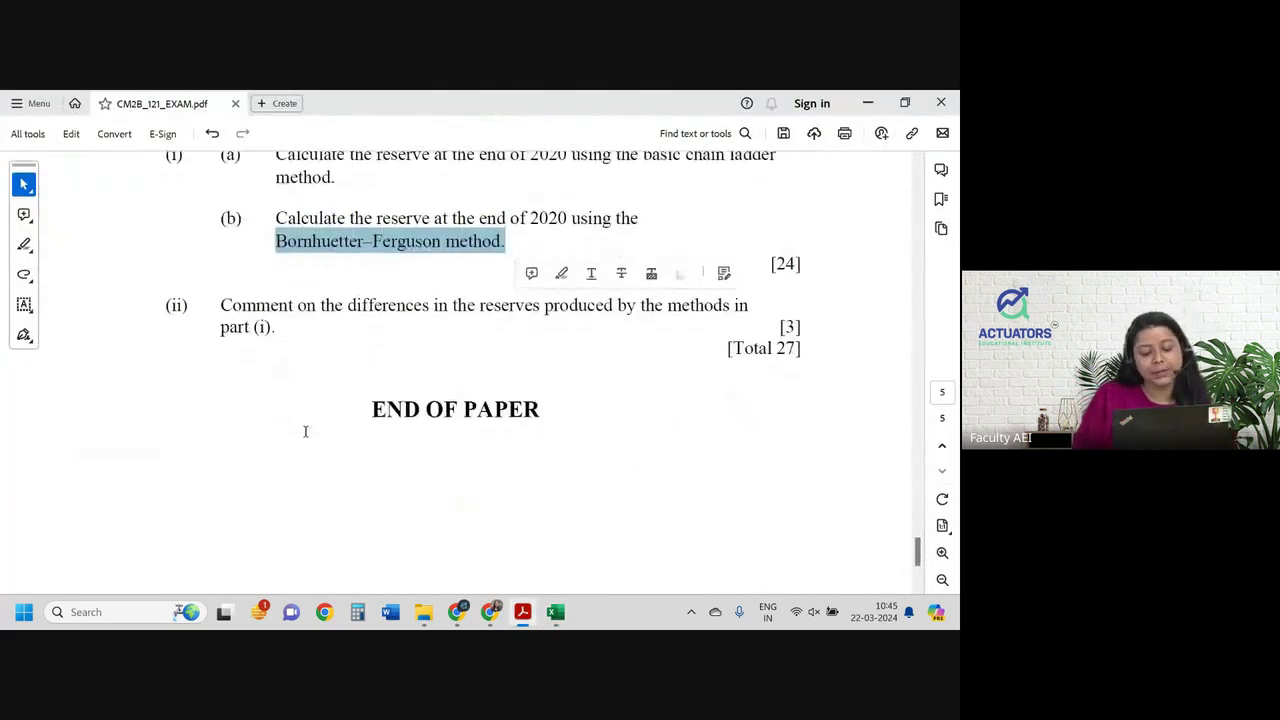
{"action": "left_click_drag", "start_coordinate": [347, 302], "coordinate": [646, 290]}
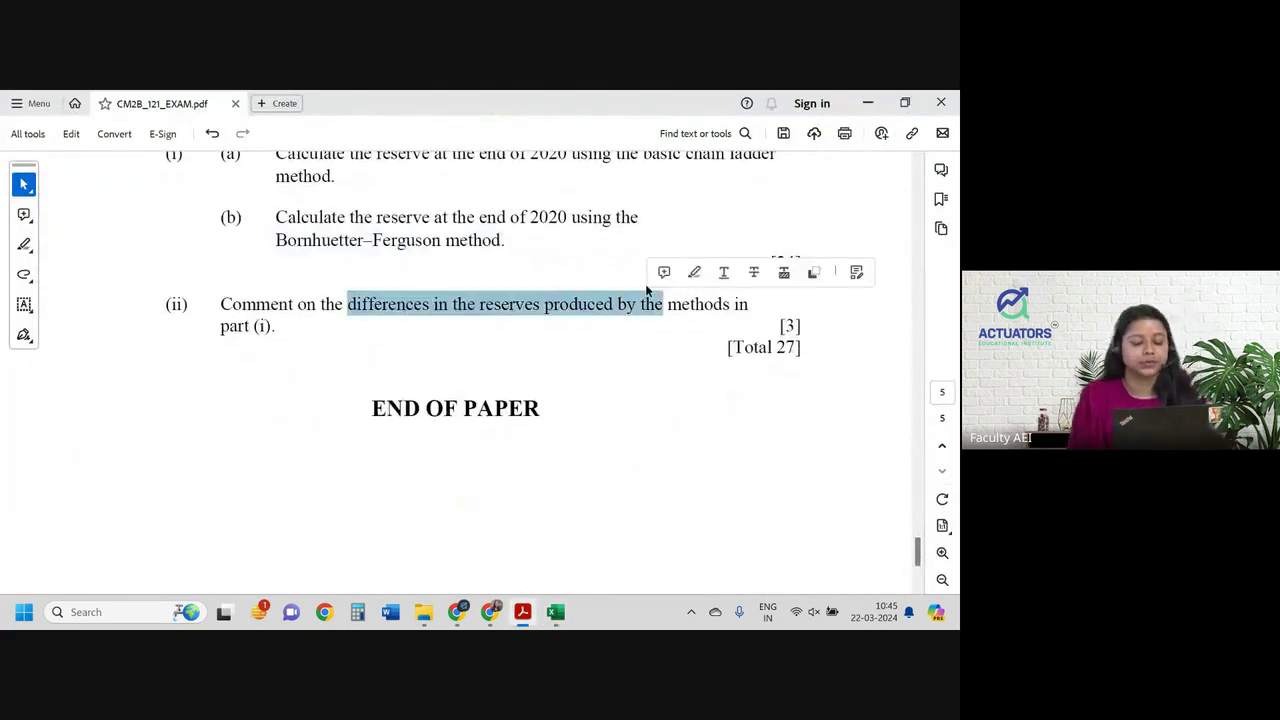
{"action": "key", "text": "alt+Tab"}
{"action": "left_click", "coordinate": [613, 311]}
{"action": "scroll", "coordinate": [615, 316], "scroll_direction": "up", "scroll_amount": 2}
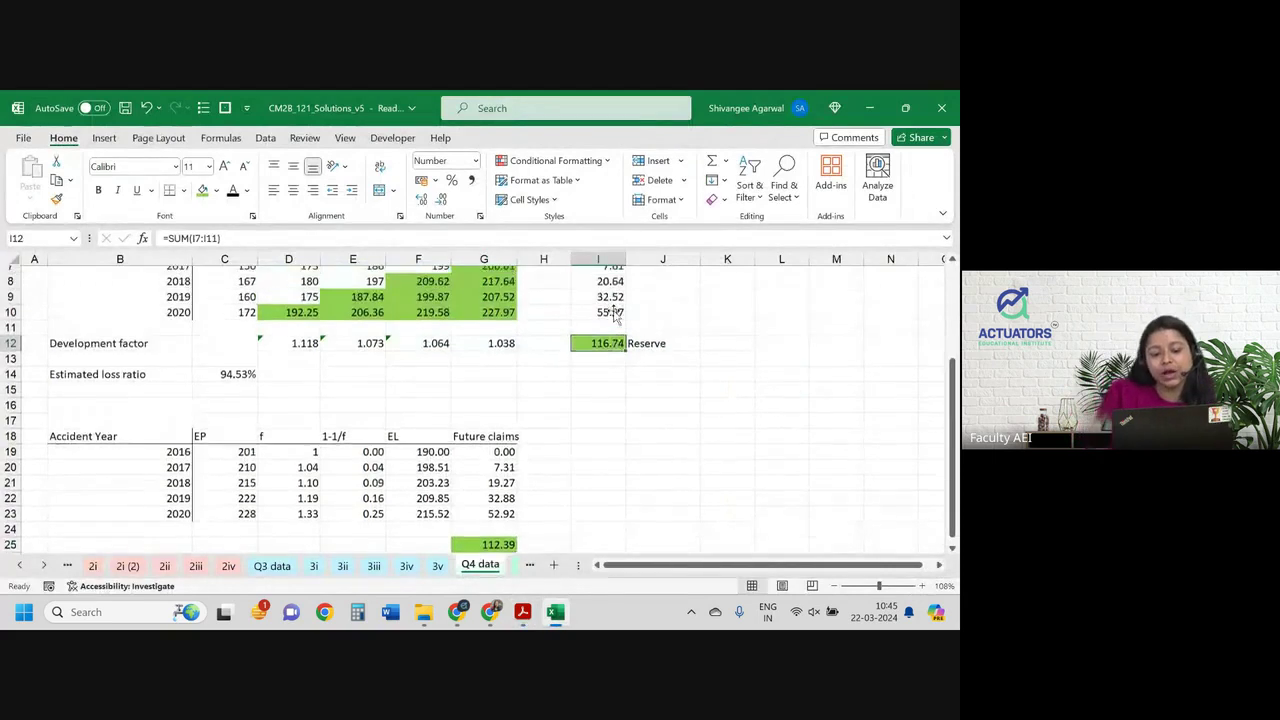
{"action": "scroll", "coordinate": [614, 314], "scroll_direction": "down", "scroll_amount": 3}
{"action": "scroll", "coordinate": [614, 314], "scroll_direction": "up", "scroll_amount": 2}
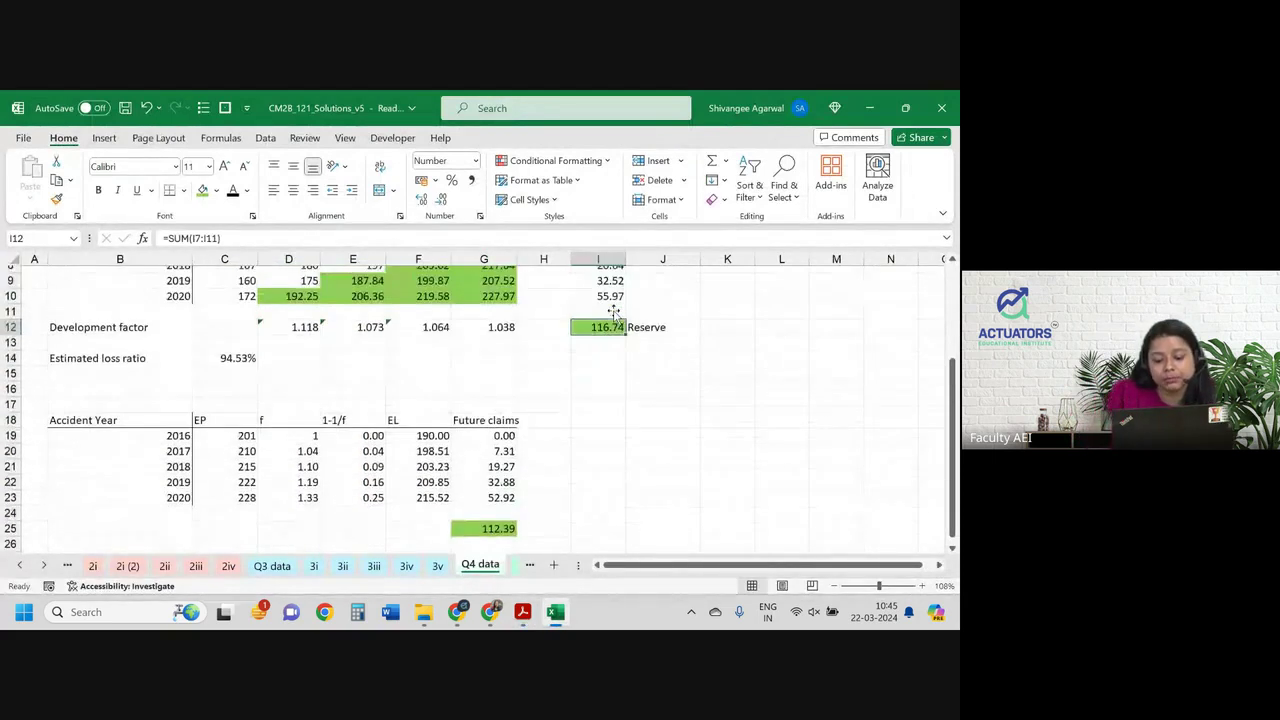
{"action": "scroll", "coordinate": [615, 315], "scroll_direction": "down", "scroll_amount": 1}
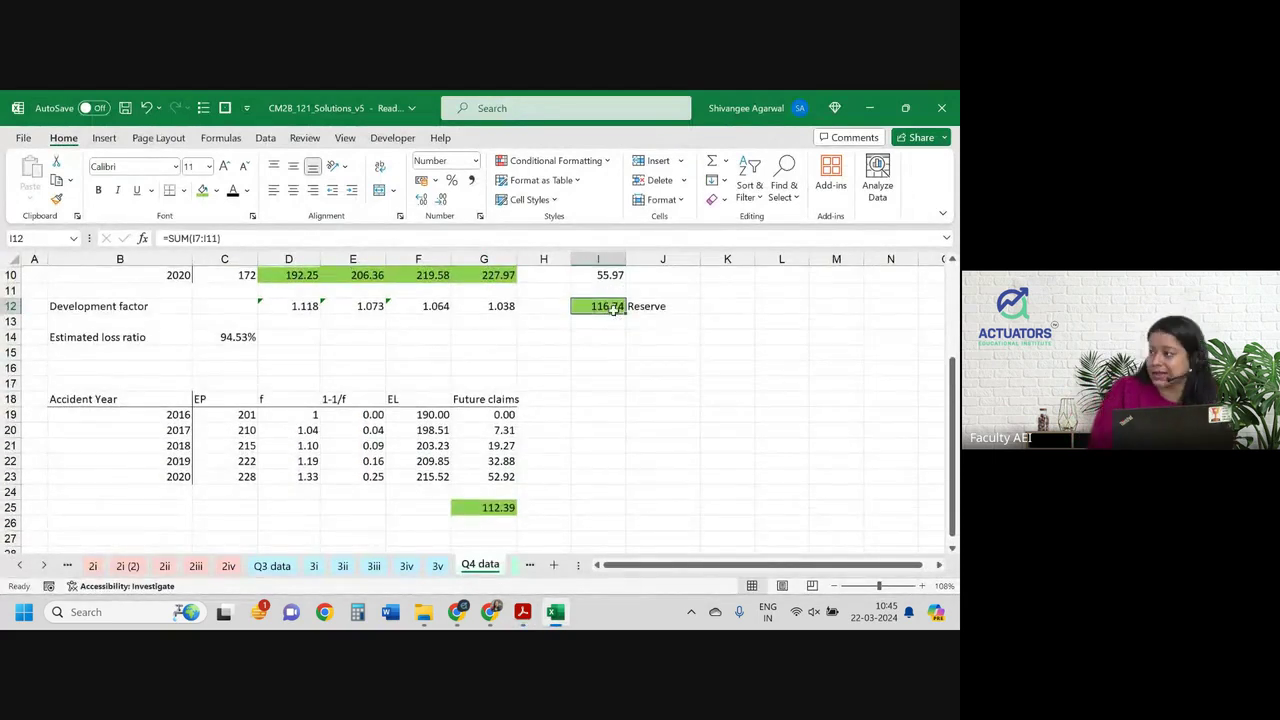
{"action": "left_click", "coordinate": [510, 508]}
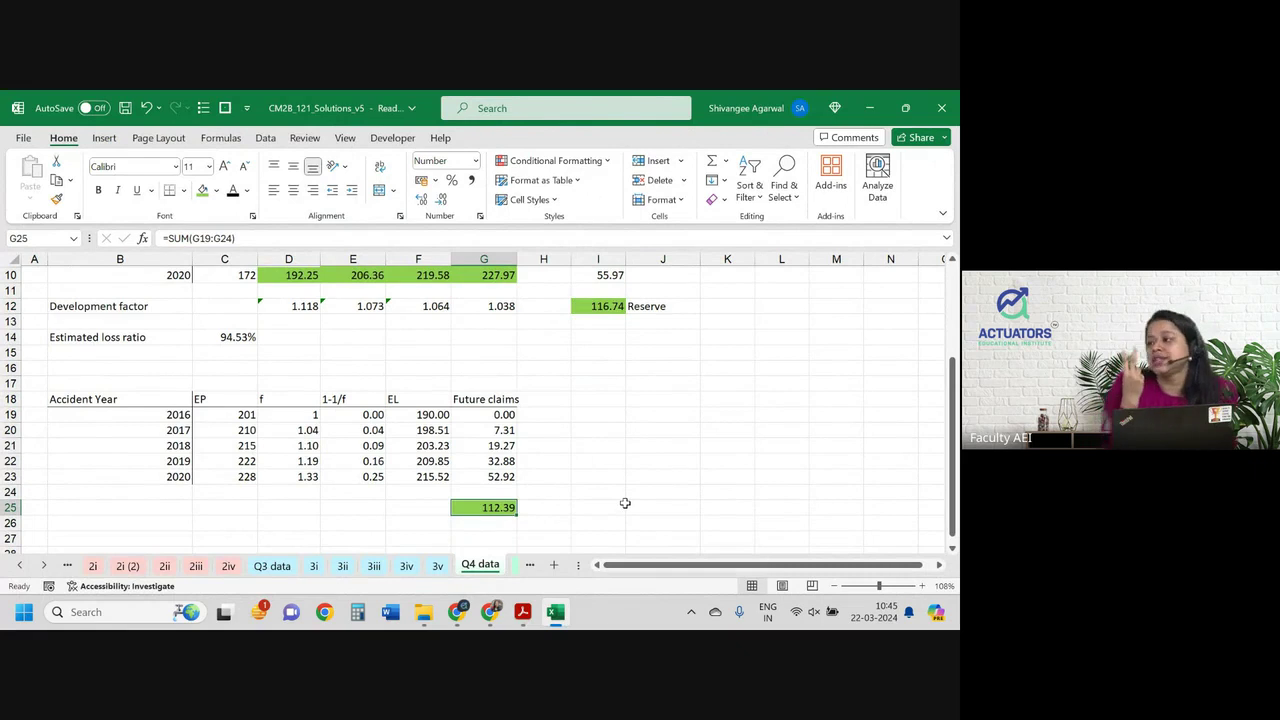
{"action": "left_click", "coordinate": [603, 306]}
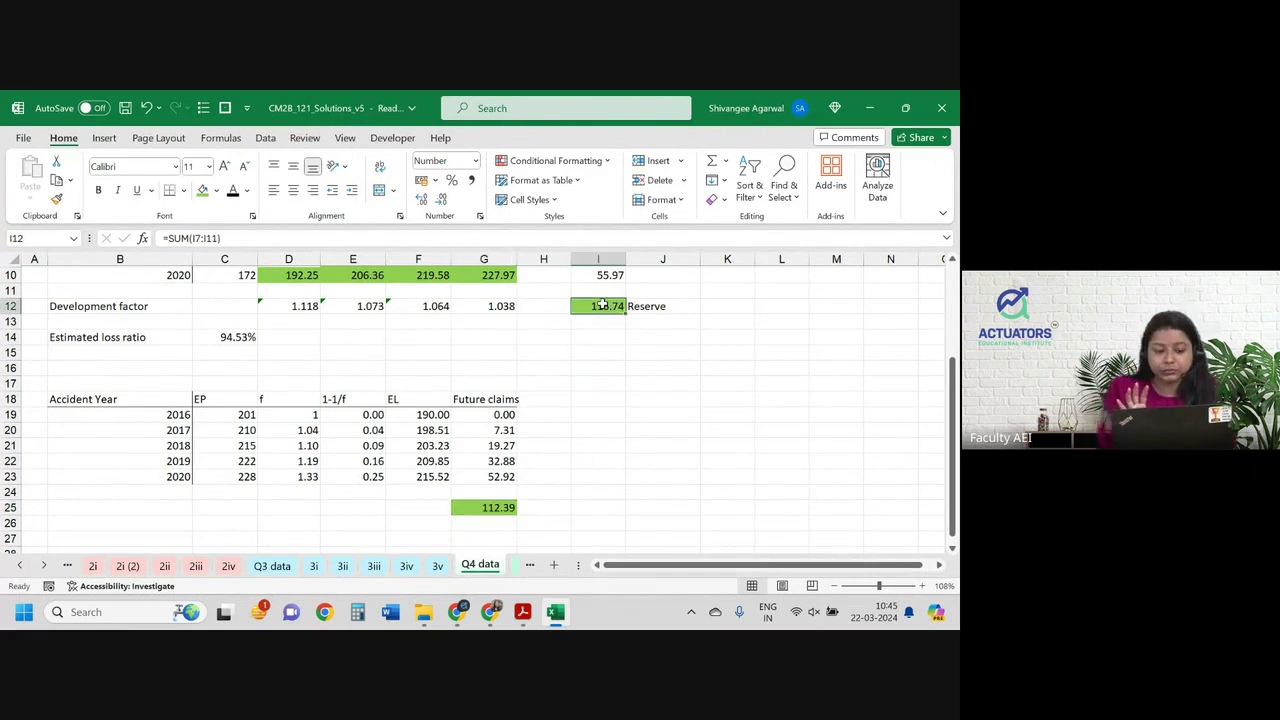
{"action": "scroll", "coordinate": [603, 306], "scroll_direction": "up", "scroll_amount": 2}
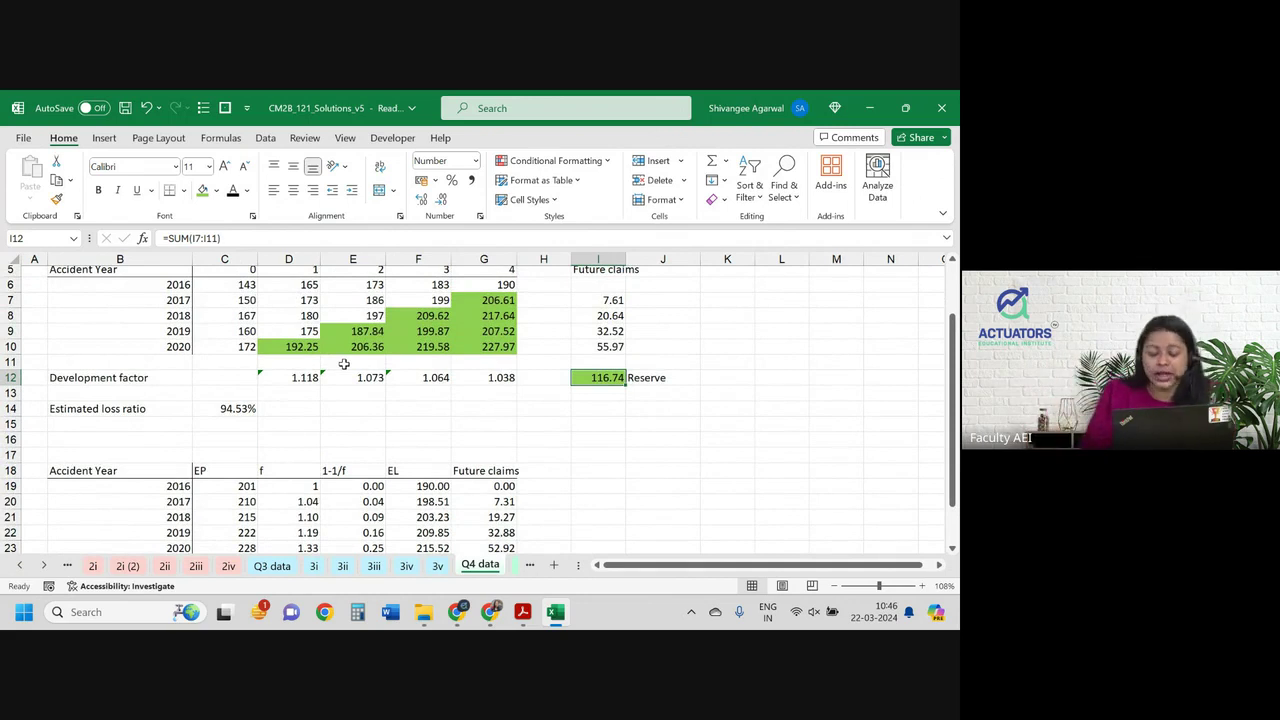
{"action": "scroll", "coordinate": [343, 364], "scroll_direction": "down", "scroll_amount": 3}
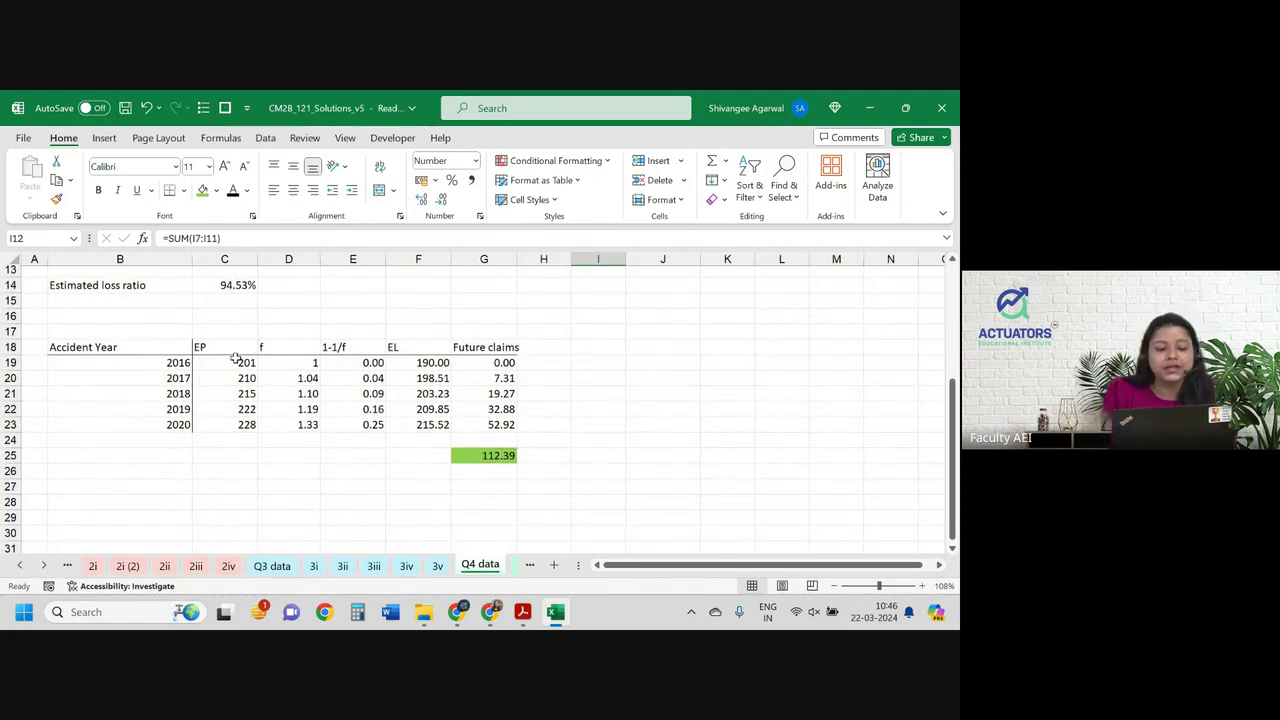
{"action": "left_click", "coordinate": [229, 284]}
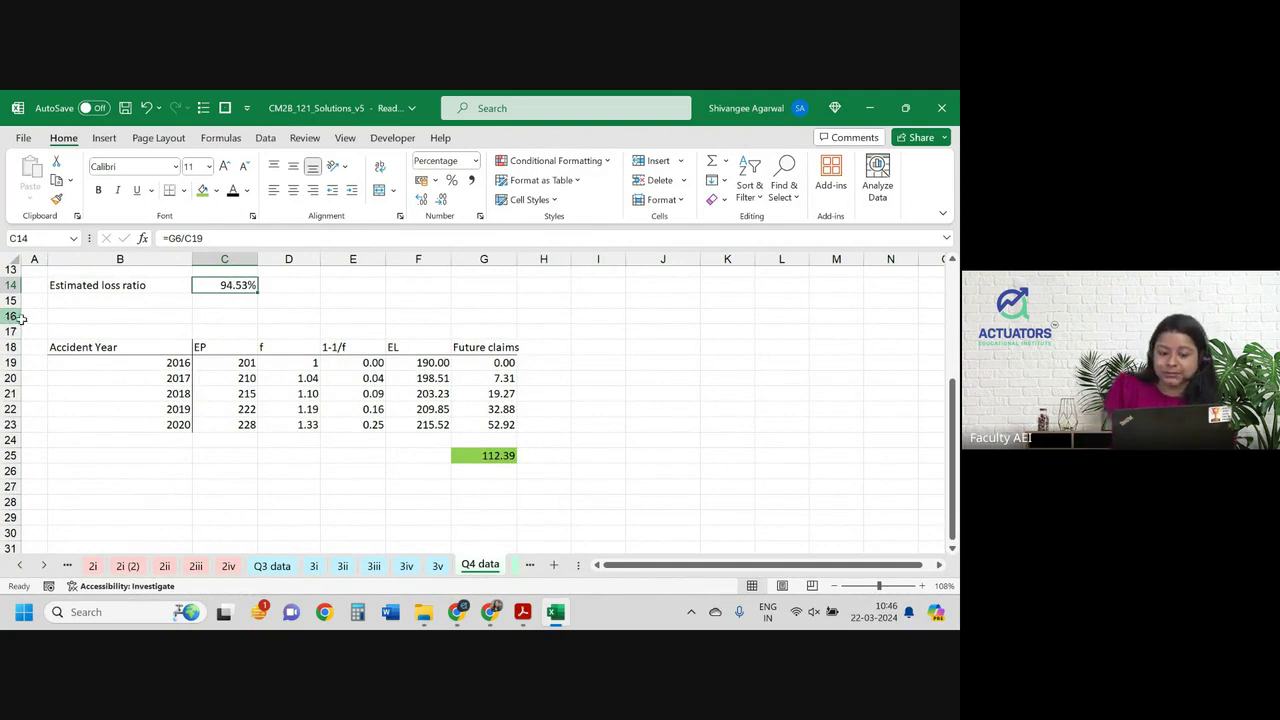
{"action": "left_click_drag", "start_coordinate": [226, 362], "coordinate": [236, 430]}
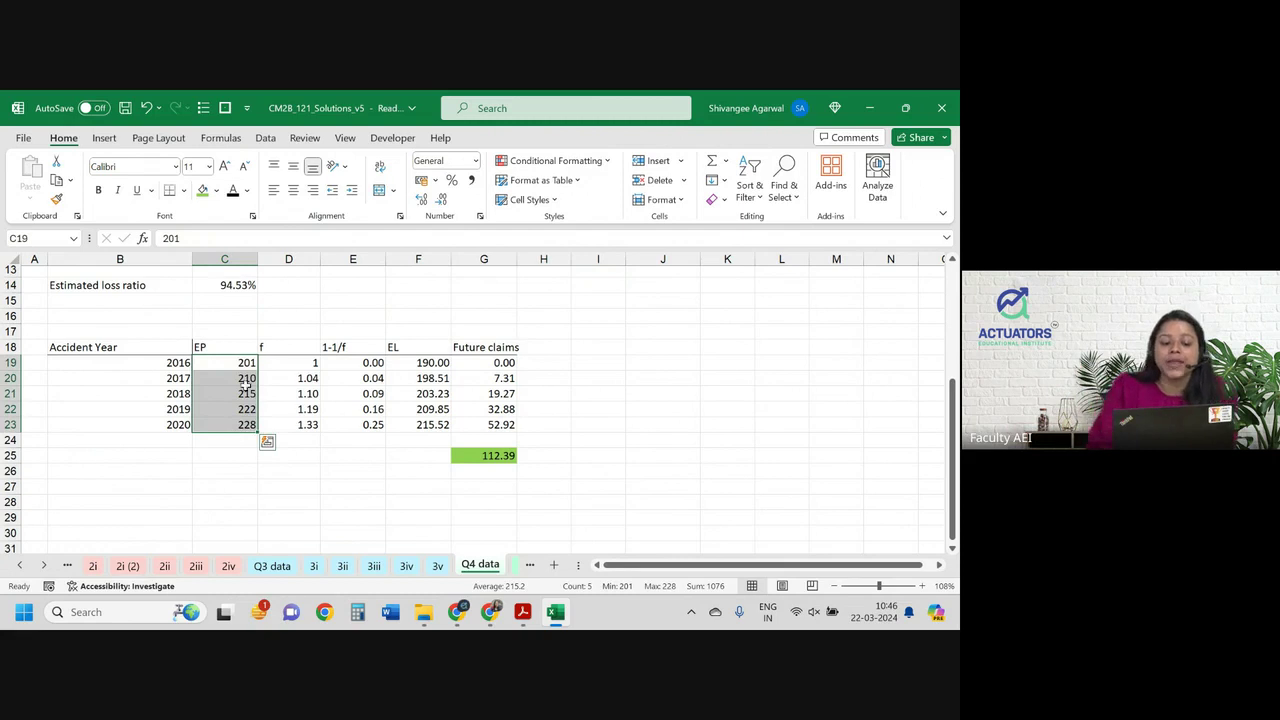
{"action": "left_click", "coordinate": [224, 286]}
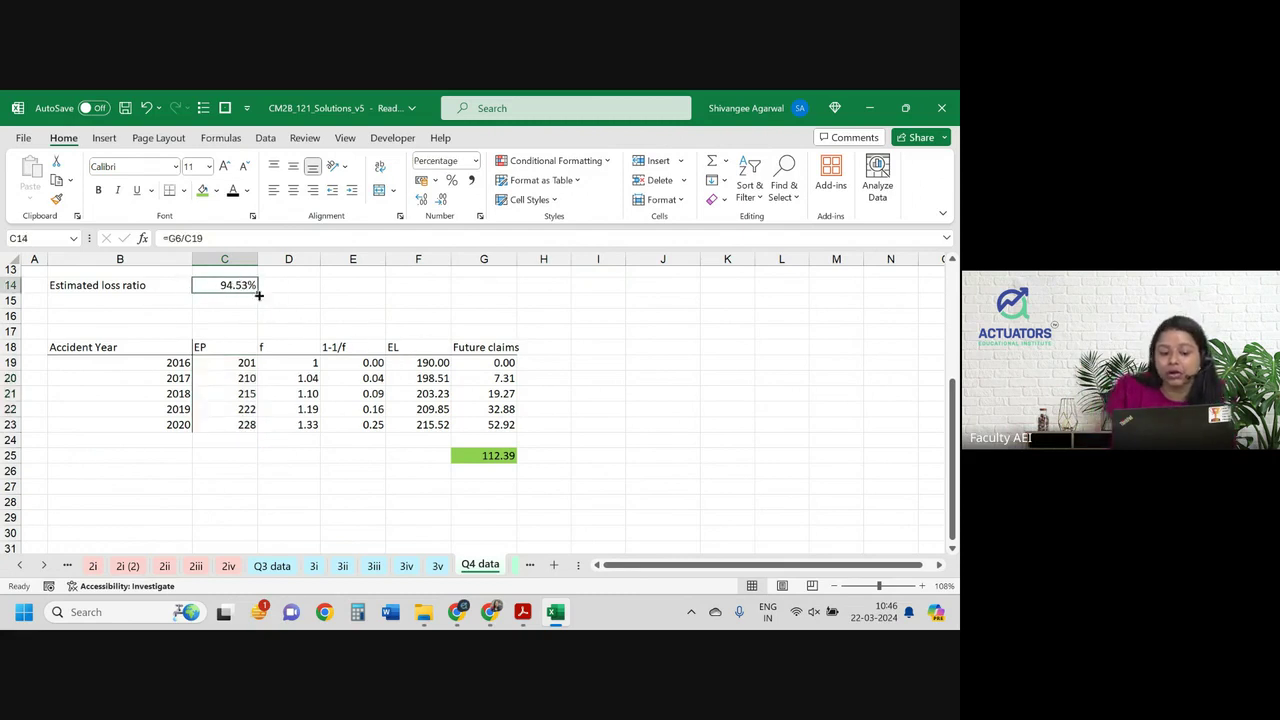
{"action": "left_click_drag", "start_coordinate": [405, 347], "coordinate": [410, 438]}
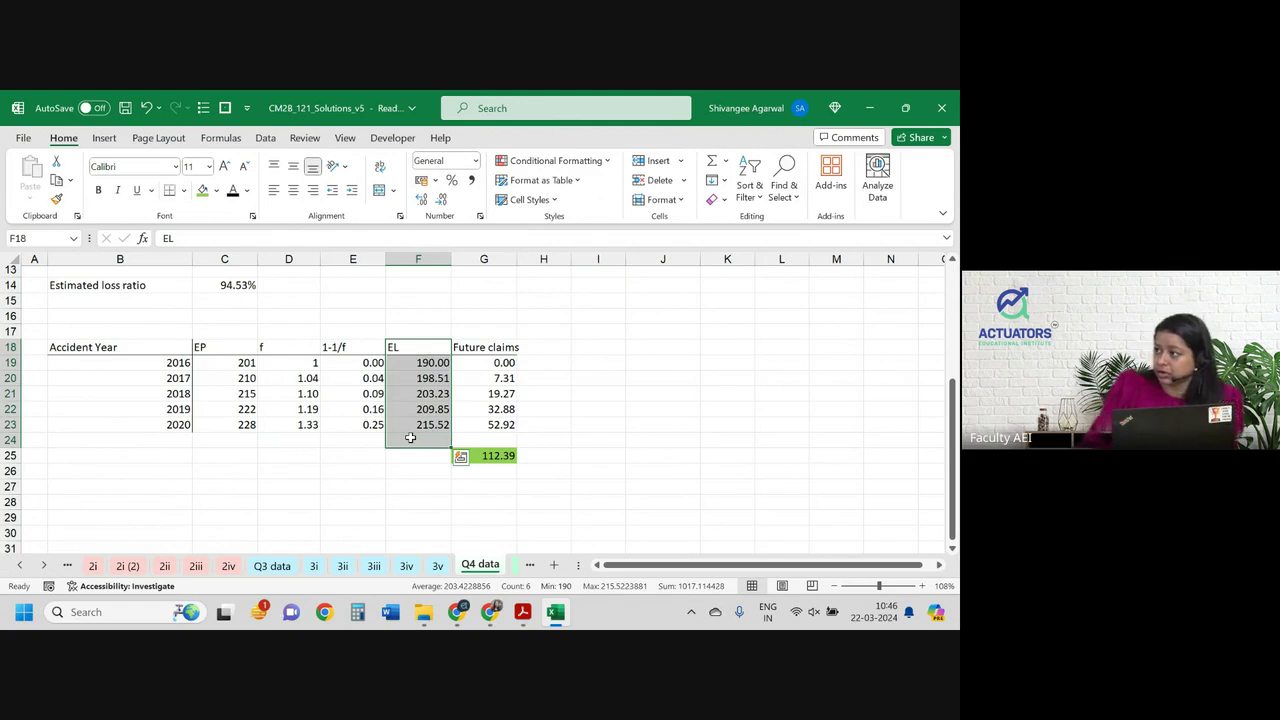
{"action": "scroll", "coordinate": [410, 438], "scroll_direction": "up", "scroll_amount": 3}
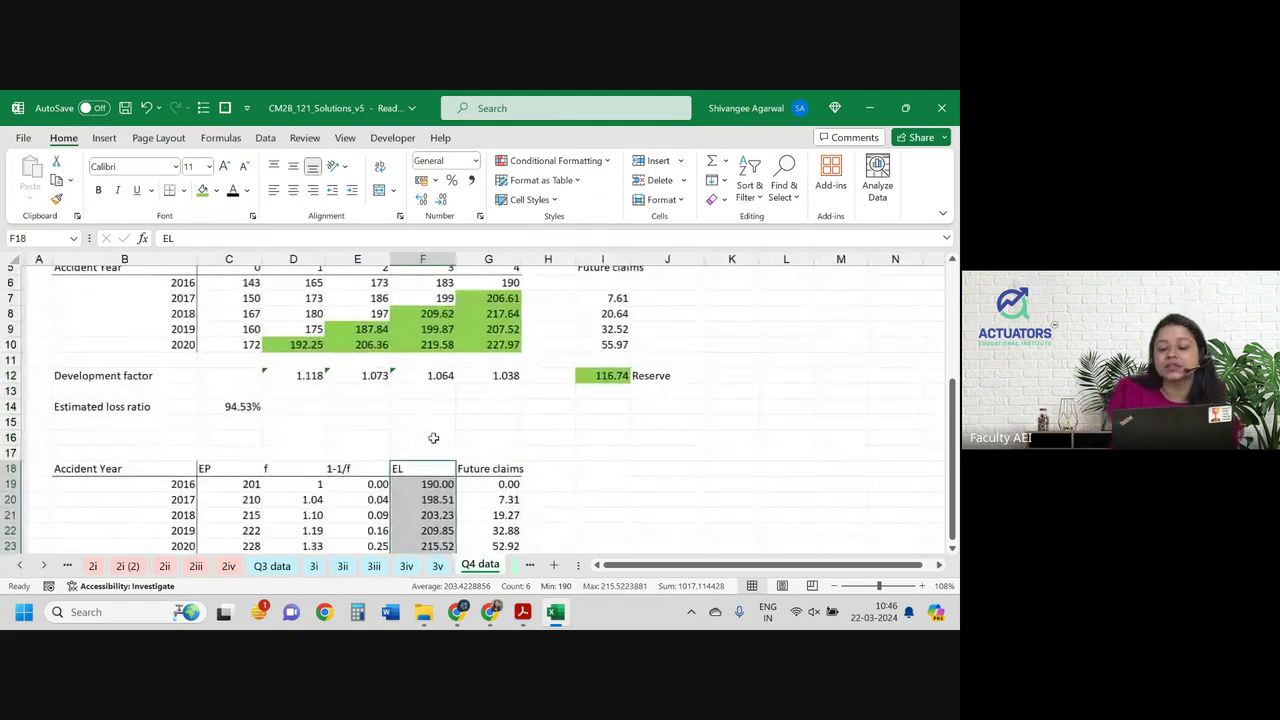
{"action": "scroll", "coordinate": [541, 304], "scroll_direction": "up", "scroll_amount": 1}
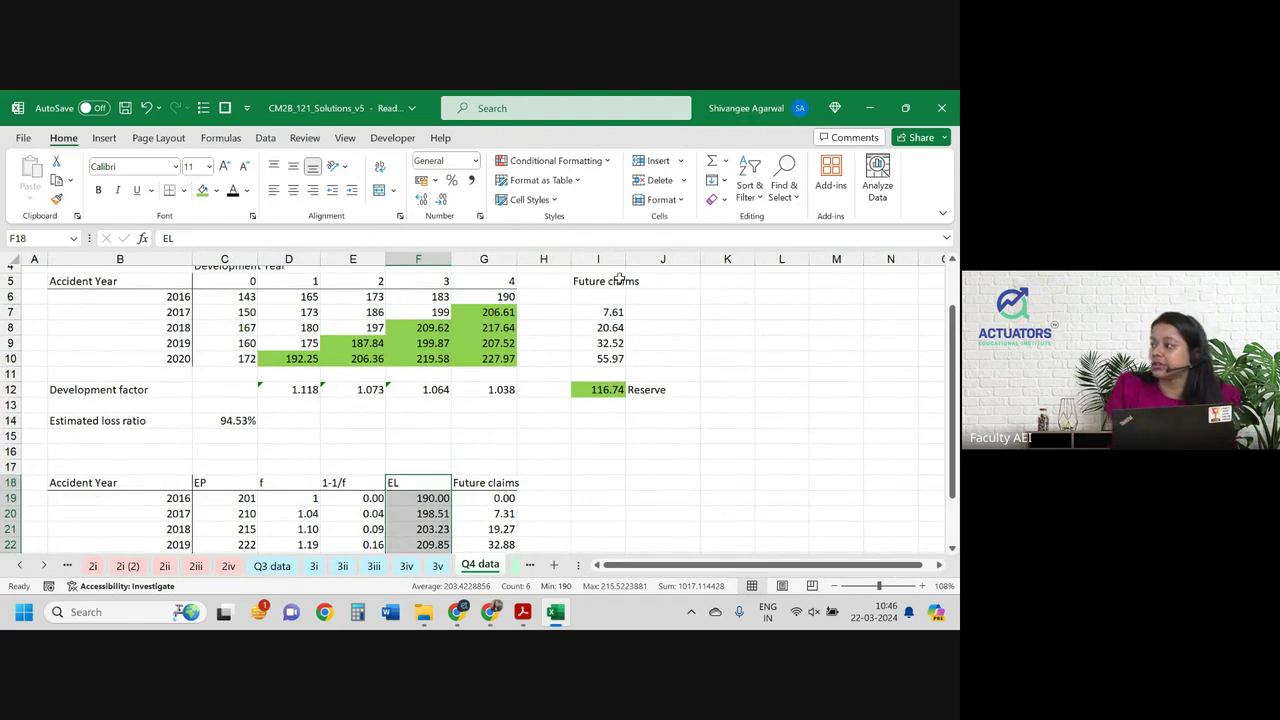
{"action": "scroll", "coordinate": [617, 277], "scroll_direction": "down", "scroll_amount": 3}
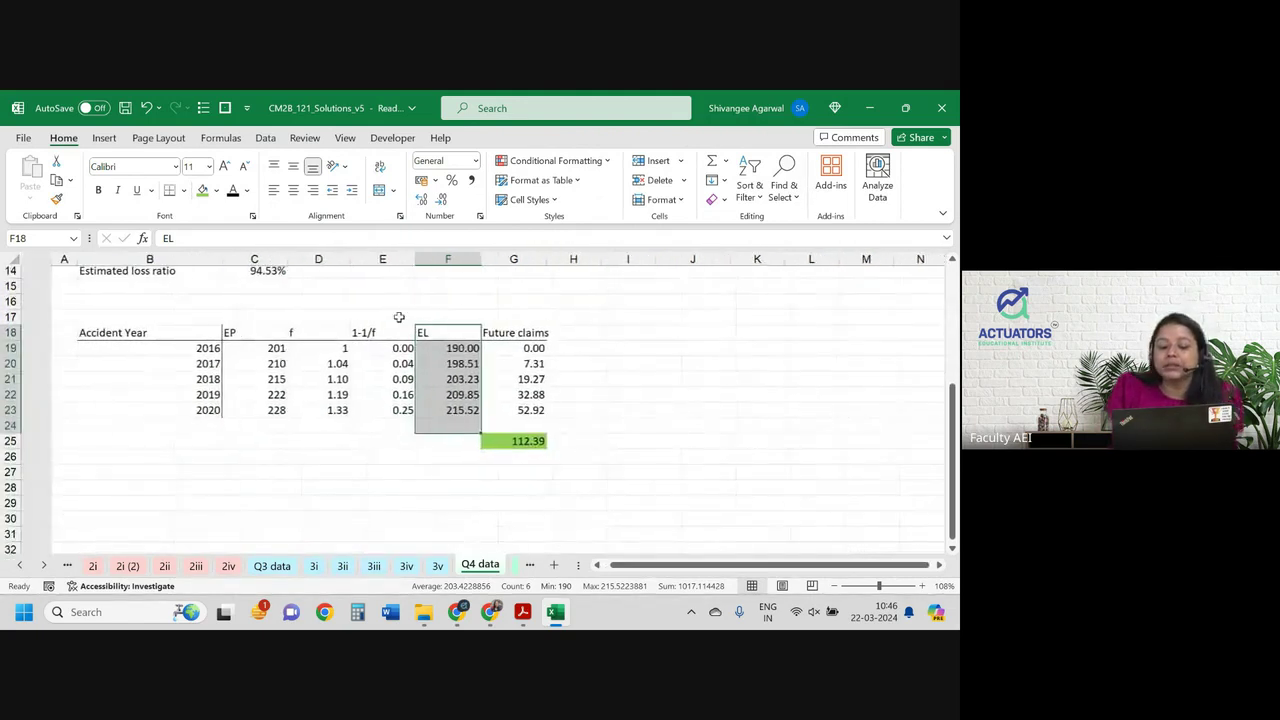
{"action": "scroll", "coordinate": [329, 317], "scroll_direction": "up", "scroll_amount": 1}
{"action": "left_click", "coordinate": [238, 338]}
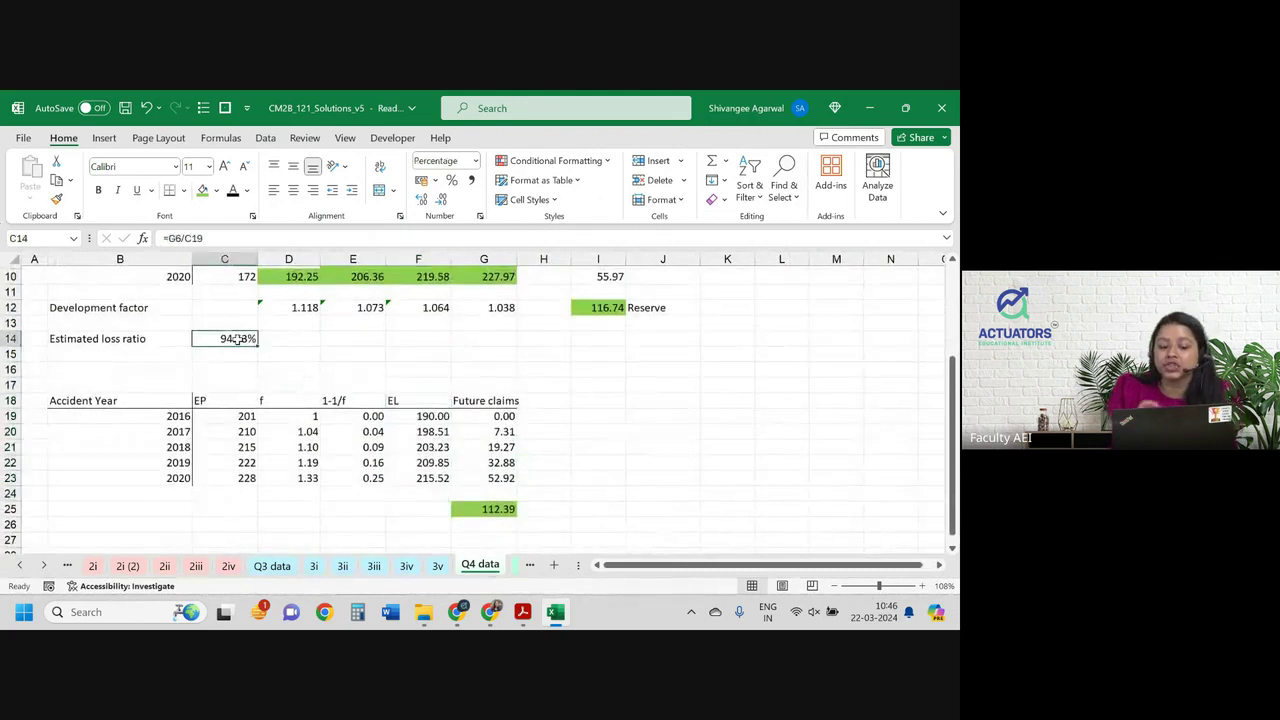